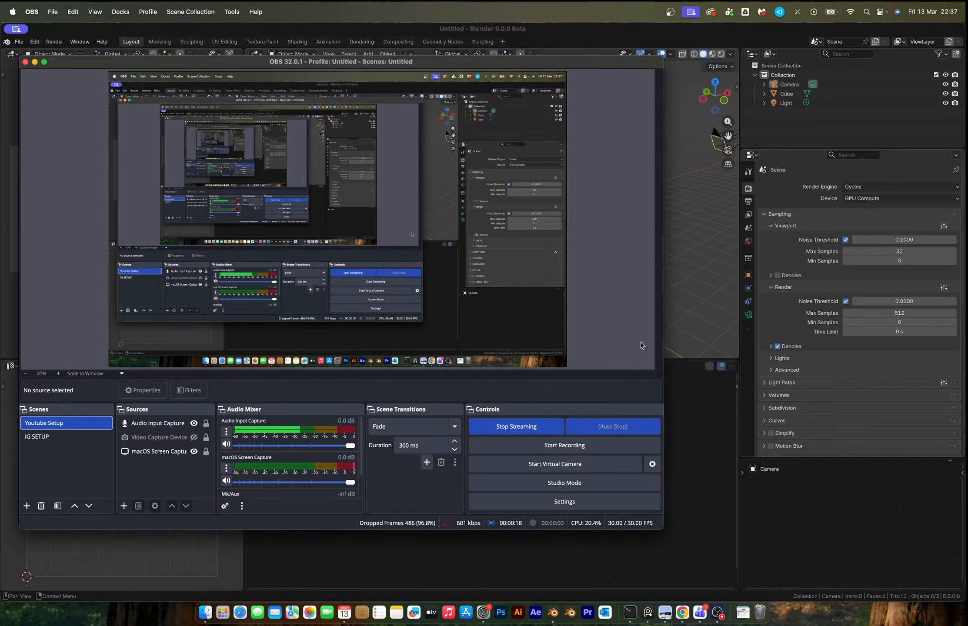
Switch to Chrome, reload the YouTube channel's Live page and open the Day 41 SHOPPING CART live stream
key("ctrl+Right")
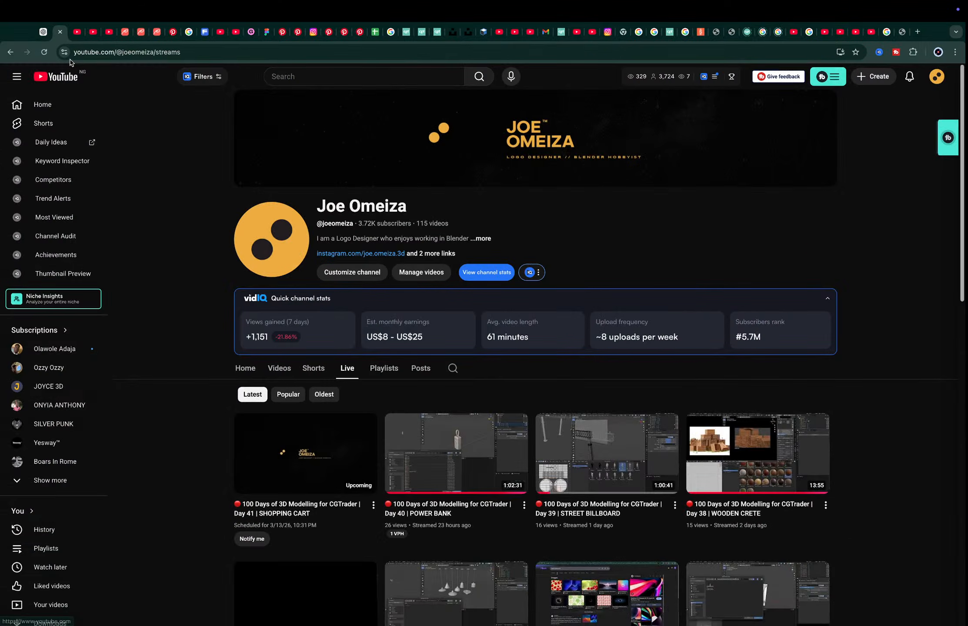
left_click(44, 51)
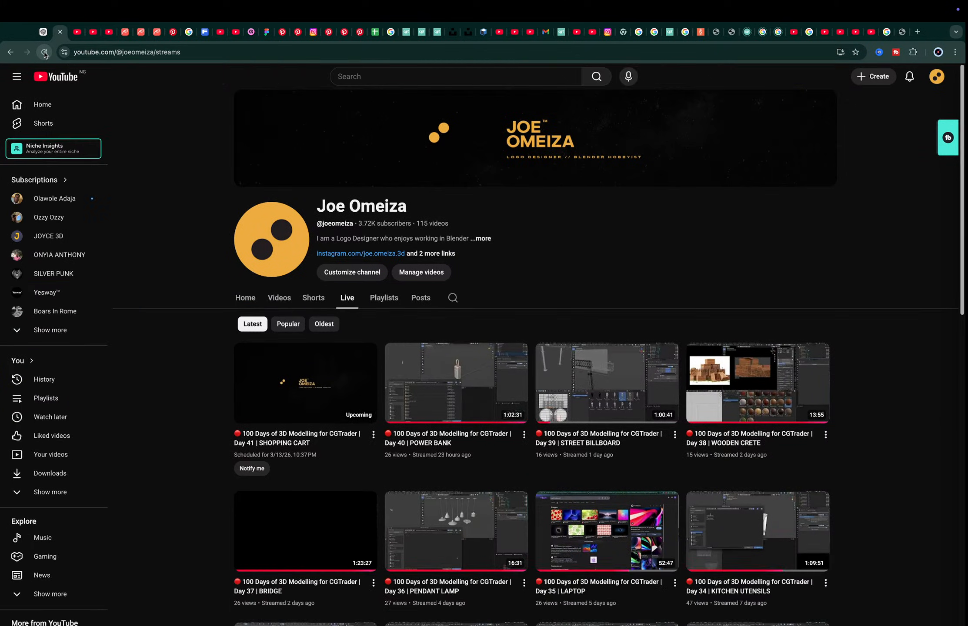
left_click(44, 52)
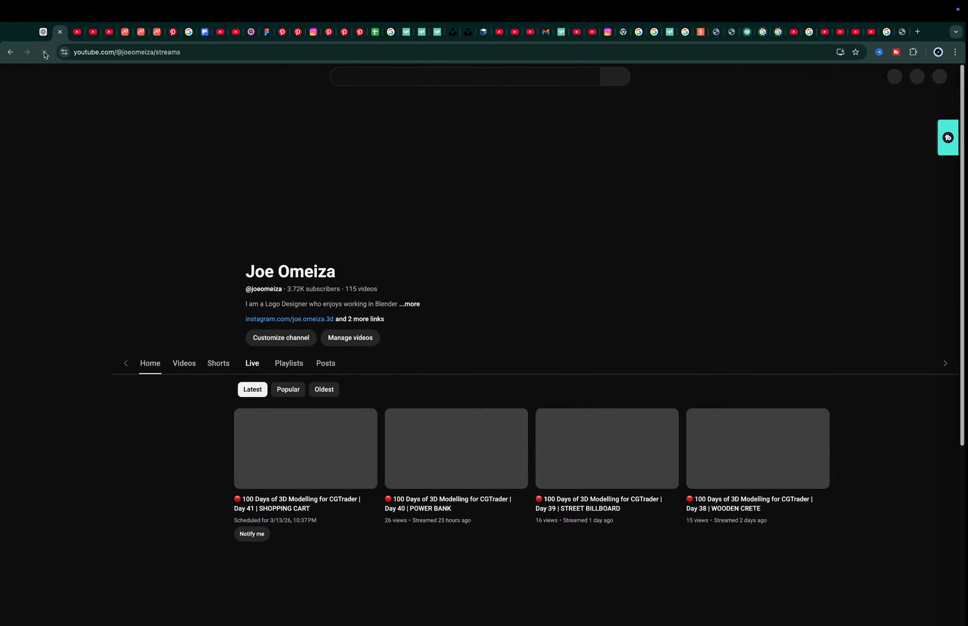
key("ctrl+Left")
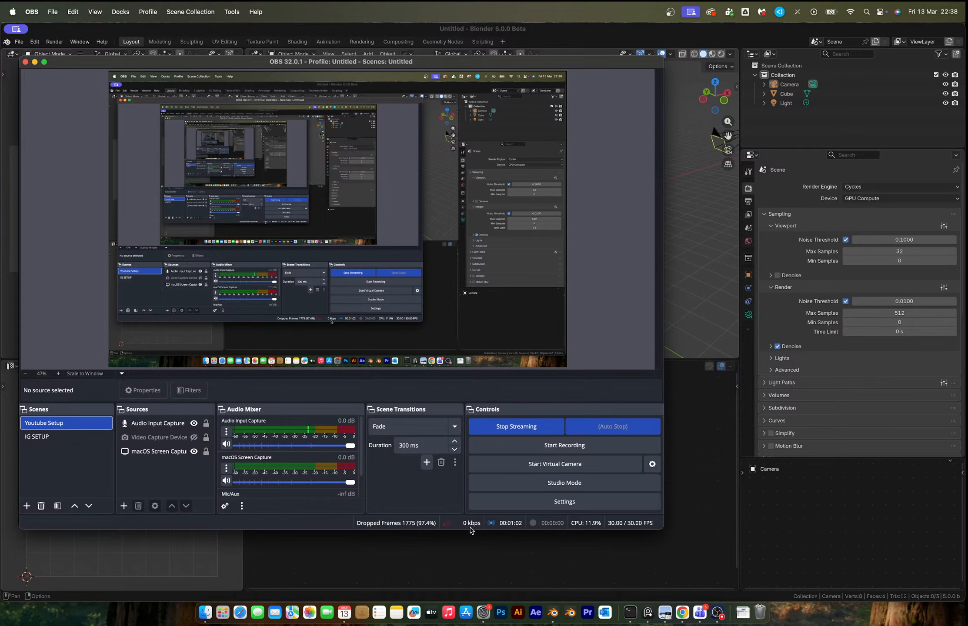
key("ctrl+Right")
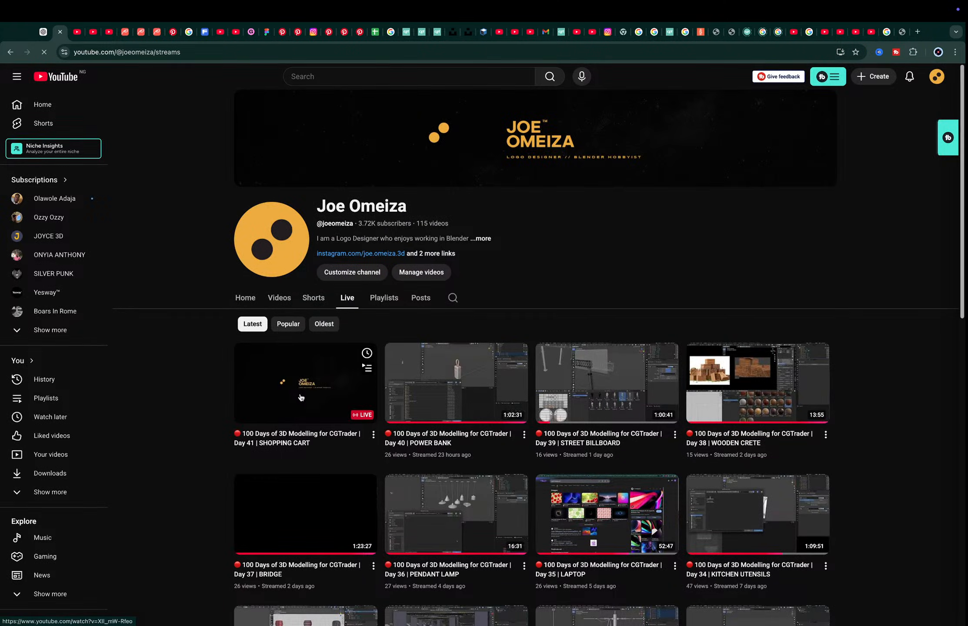
left_click(301, 398)
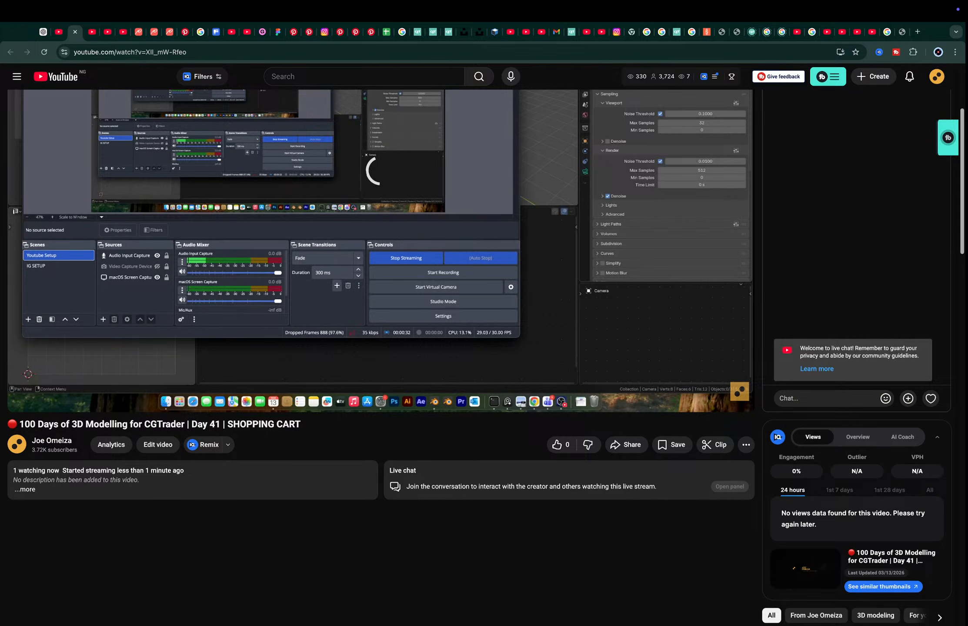
Compare the Day 41 live stream's playback on YouTube with the streaming status in OBS
key("super+w")
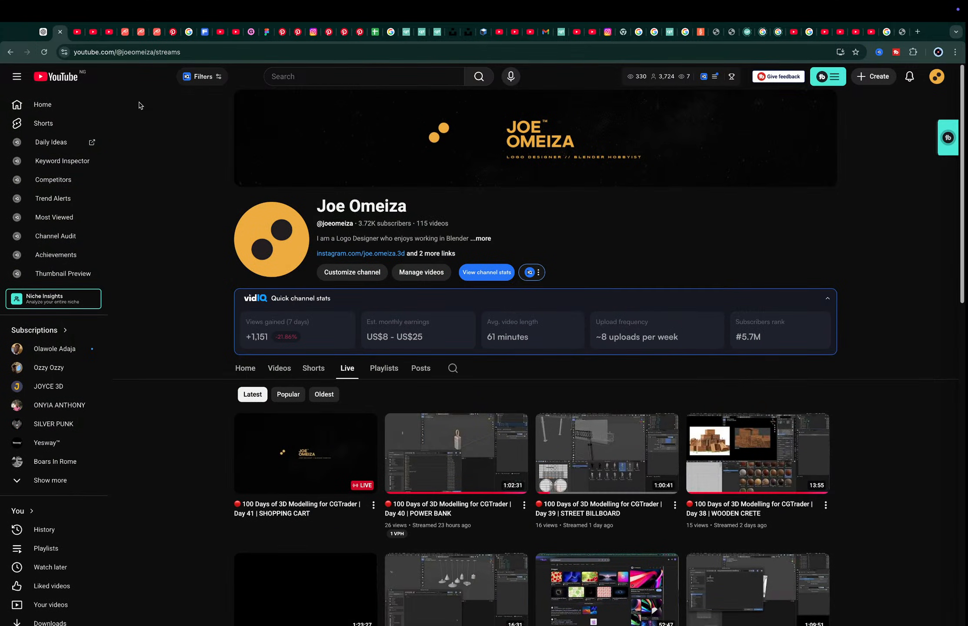
key("super+Tab")
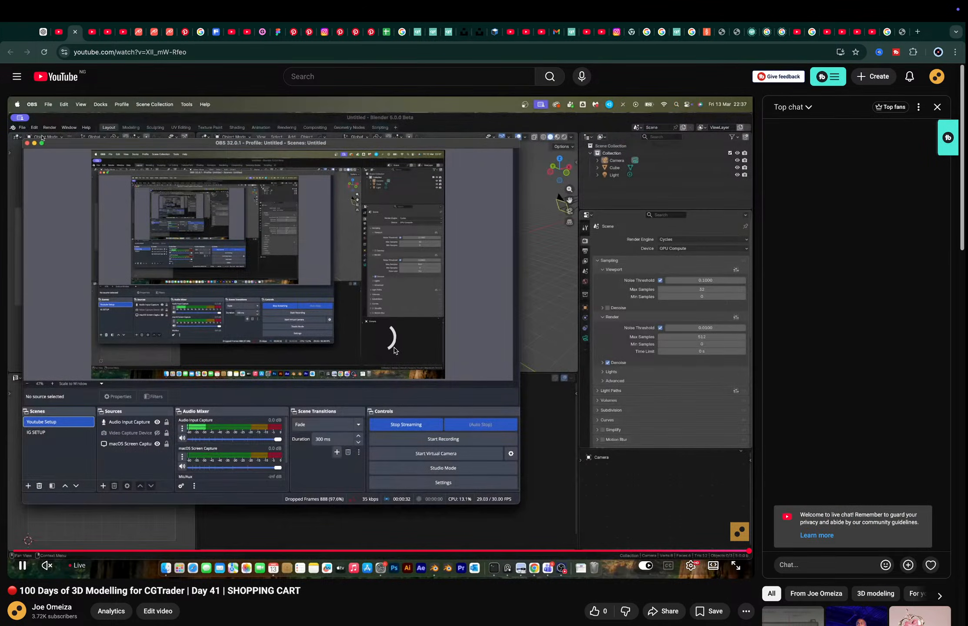
key("super+w")
key("super+Tab")
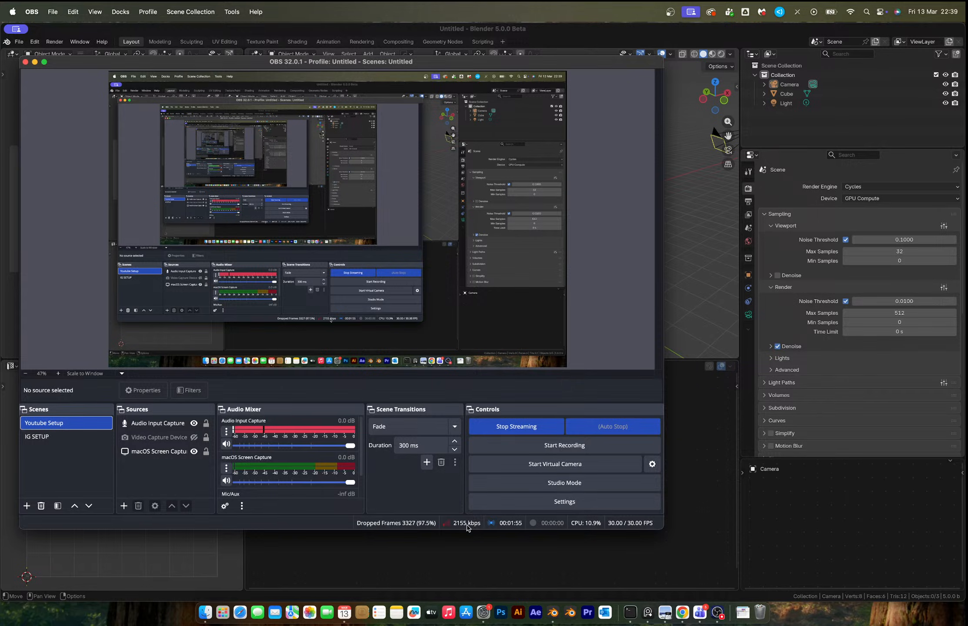
key("ctrl+Right")
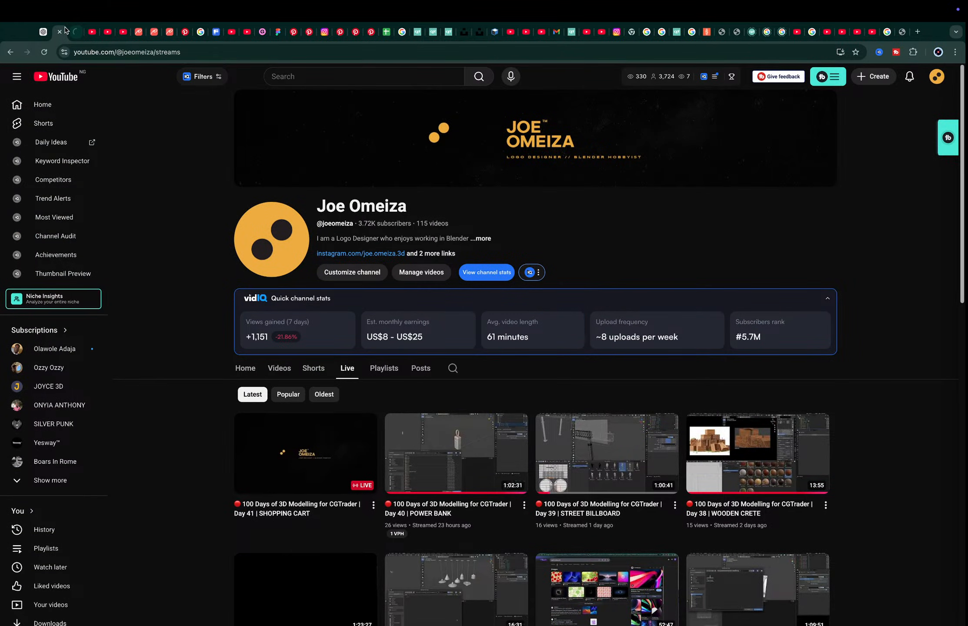
left_click(73, 31)
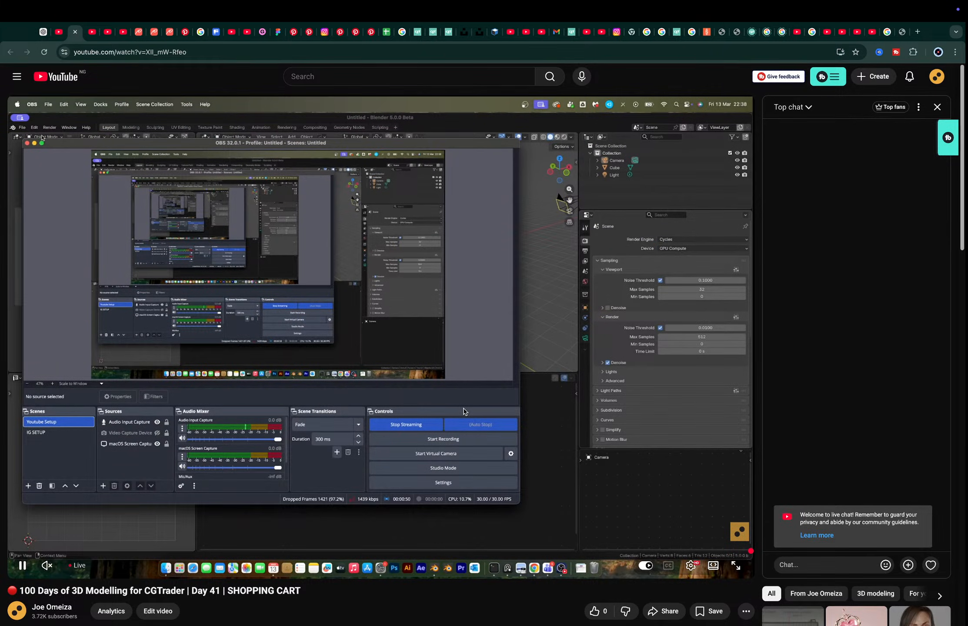
key("ctrl+shift+Tab")
key("ctrl+Left")
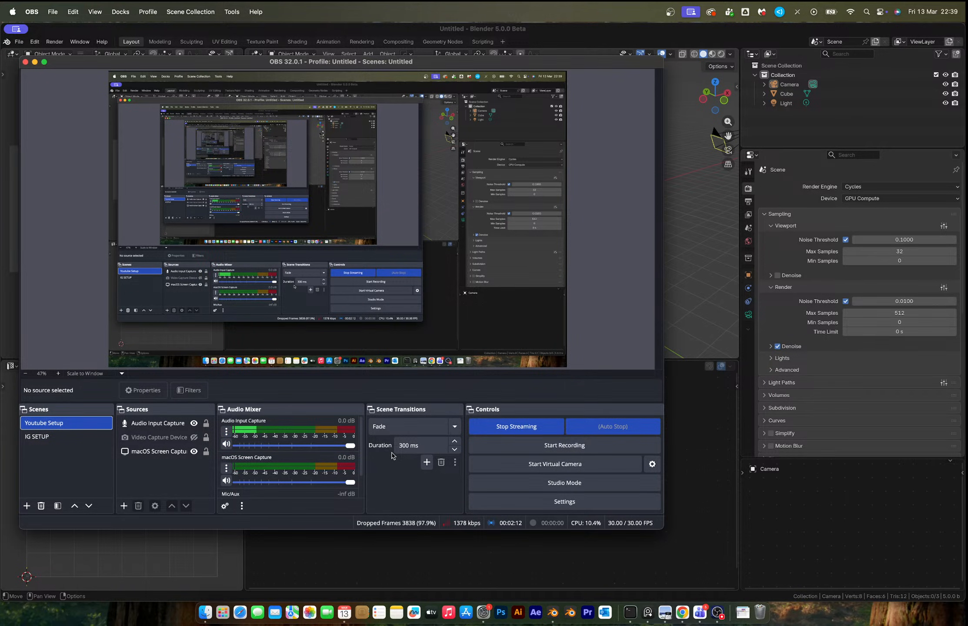
Run an internet speed test on fast.com in a new Chrome tab and check the bitrate in OBS
key("ctrl+Right")
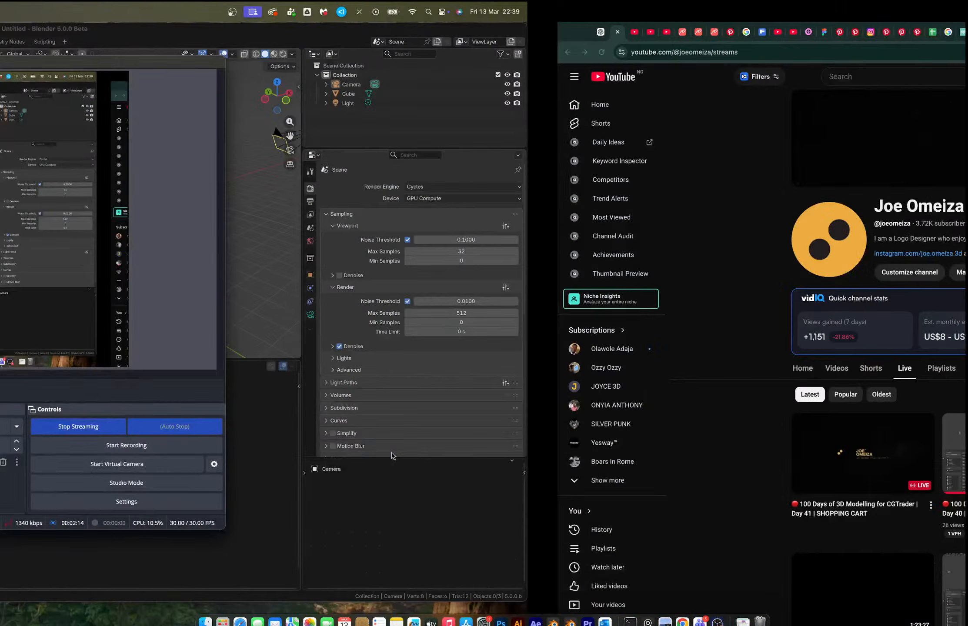
left_click(919, 31)
type("t")
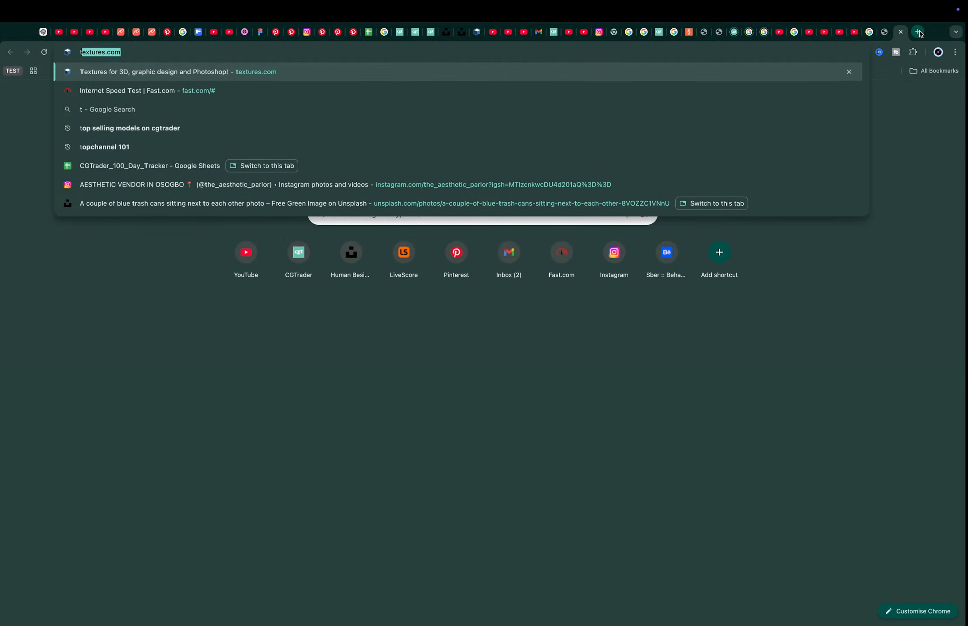
key("Down")
key("Return")
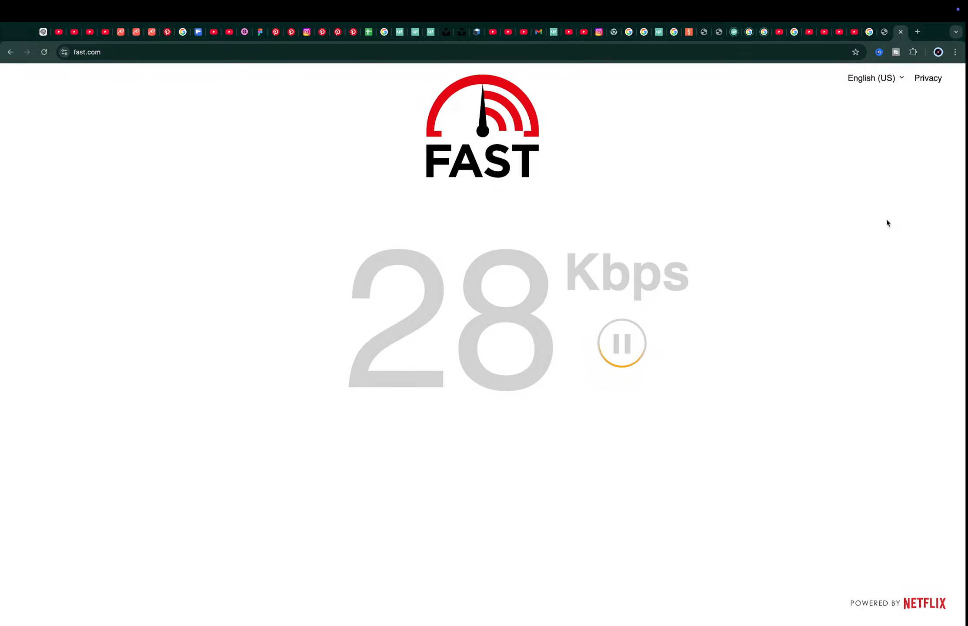
key("super+Tab")
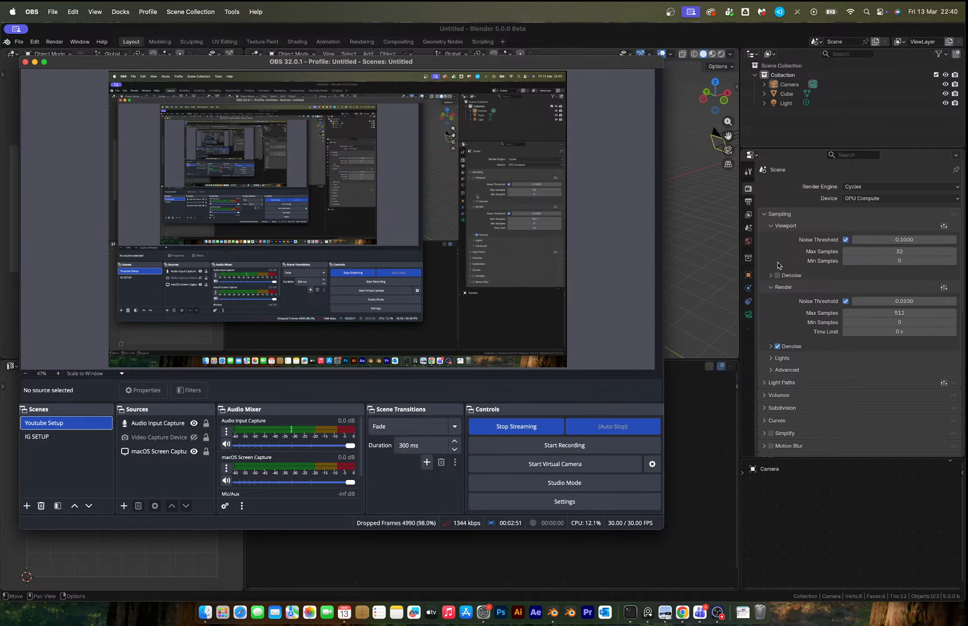
key("ctrl+Right")
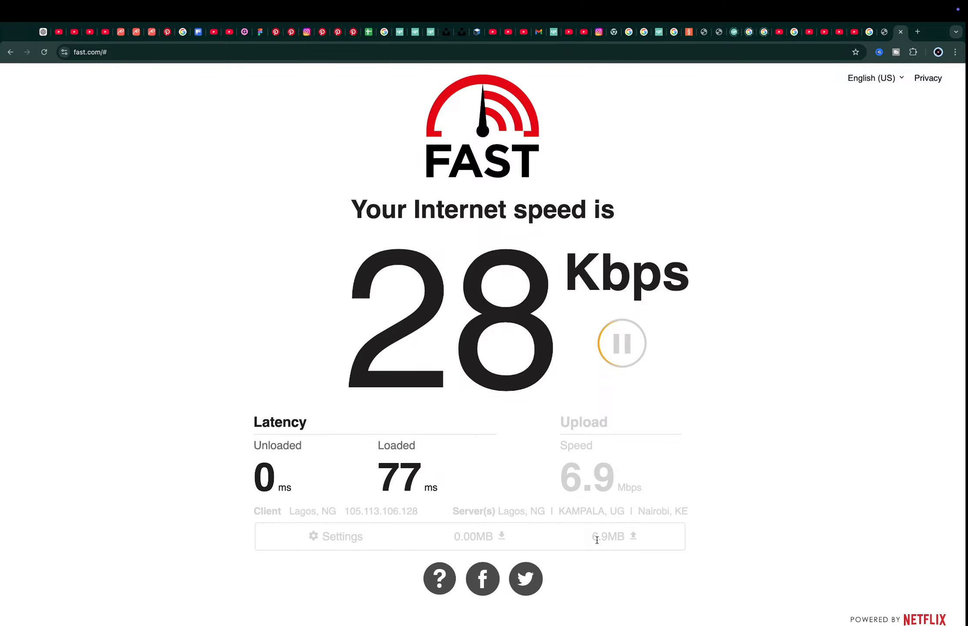
Check the Day 41 live stream with its sound unmuted, close its tab and switch to Blender
left_click(59, 33)
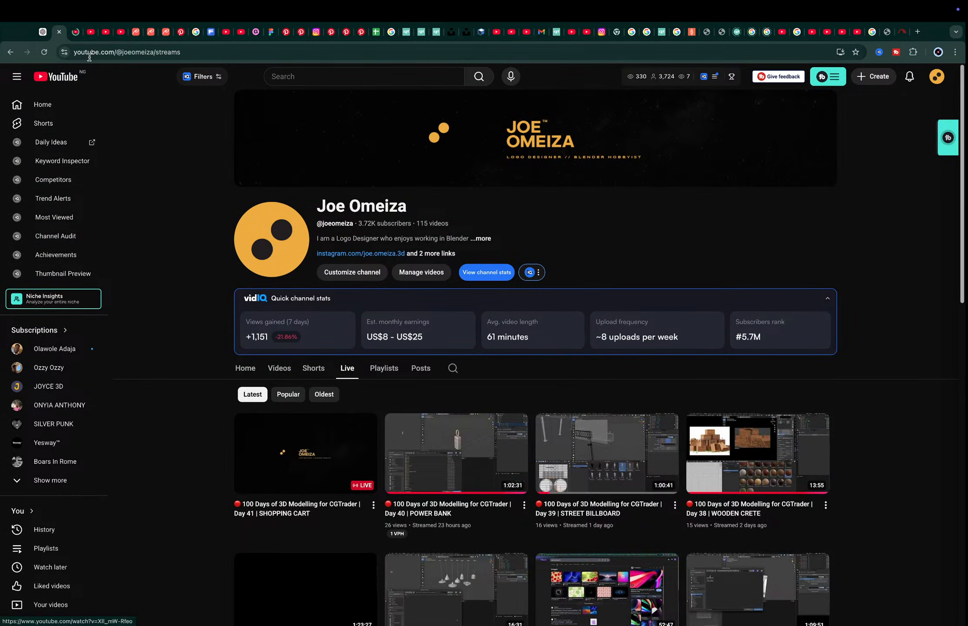
left_click(75, 32)
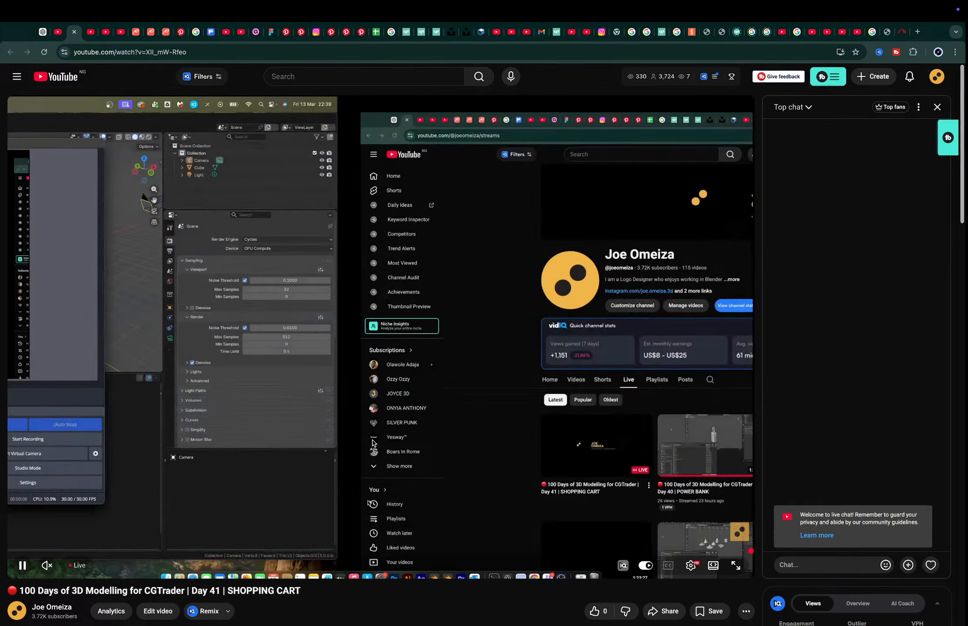
key("m")
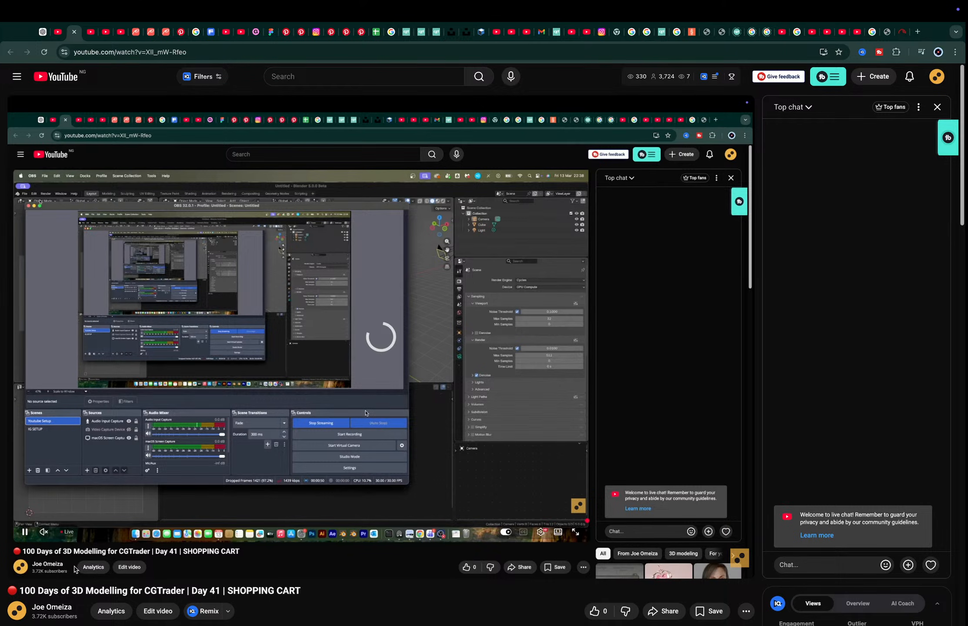
scroll(133, 540, "down", 2)
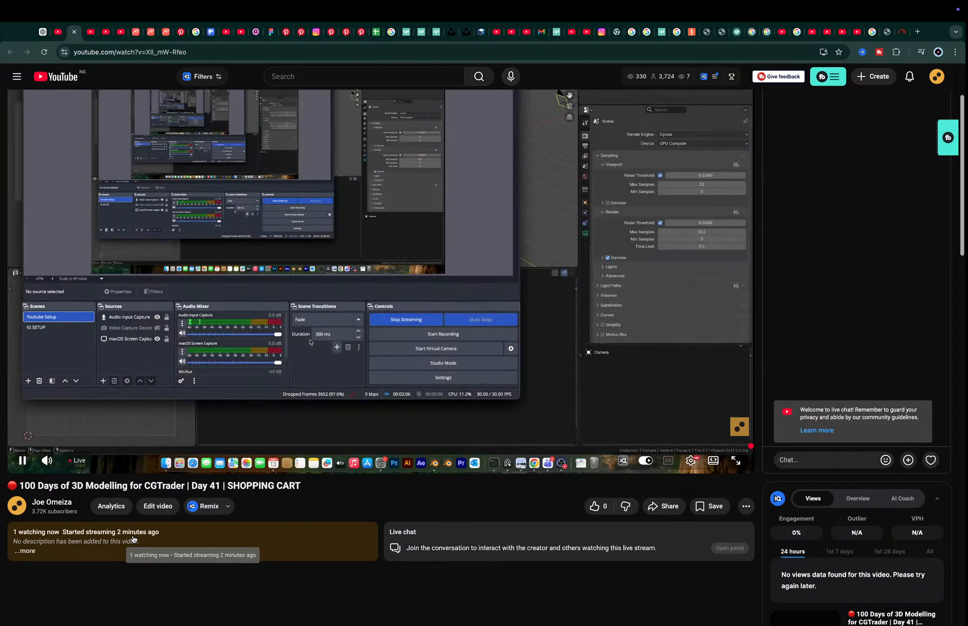
scroll(133, 539, "up", 2)
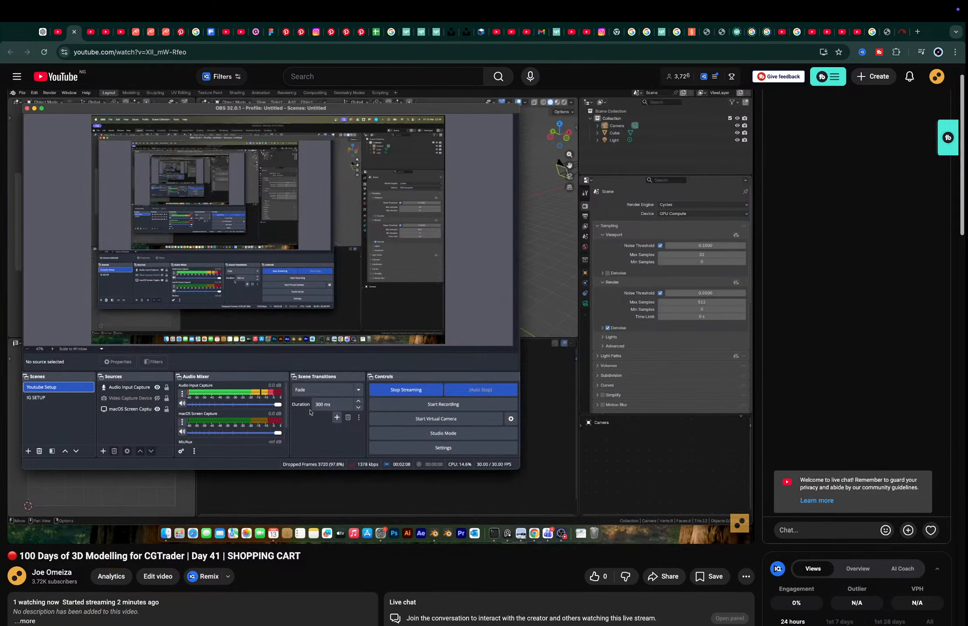
scroll(52, 577, "up", 1)
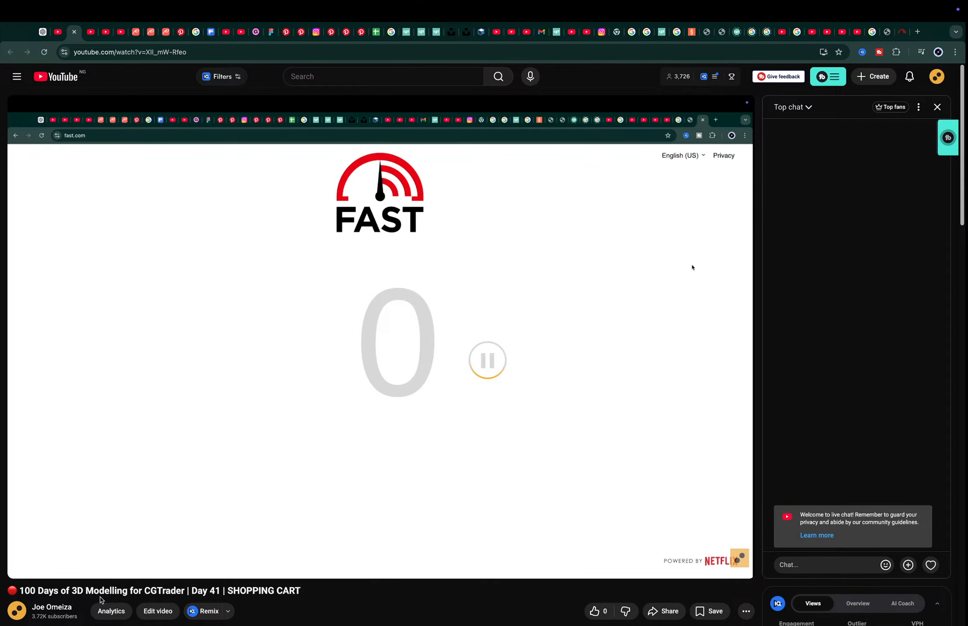
key("super+w")
key("ctrl+Left")
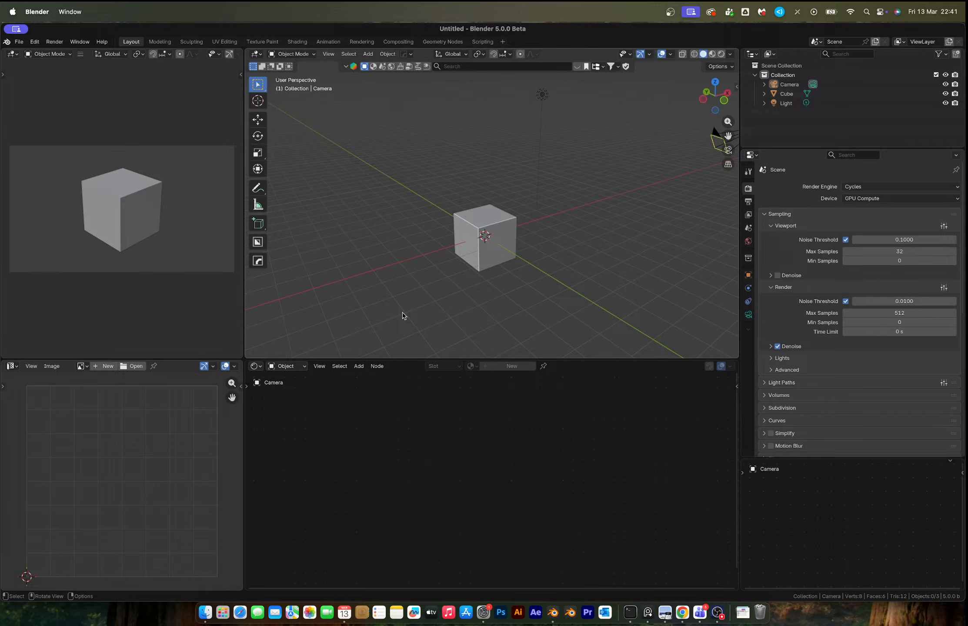
Delete all default objects from the Blender scene: the camera, cube and light
scroll(403, 316, "up", 1)
key("a")
key("x")
left_click(465, 248)
Switch to Chrome and look up the Trolley entry in the CGTrader_100_Day_Tracker spreadsheet
key("ctrl+Right")
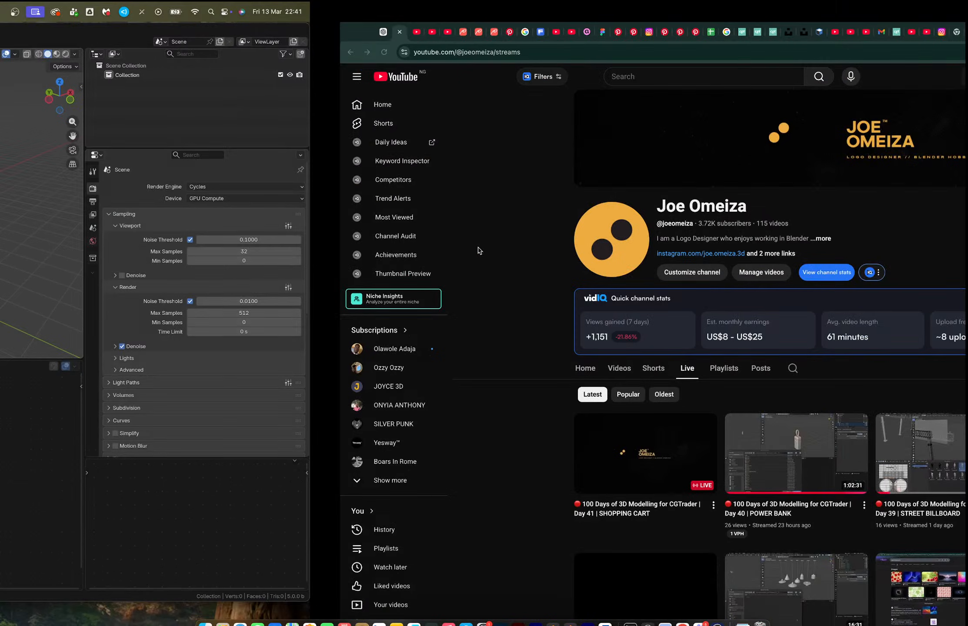
left_click(368, 33)
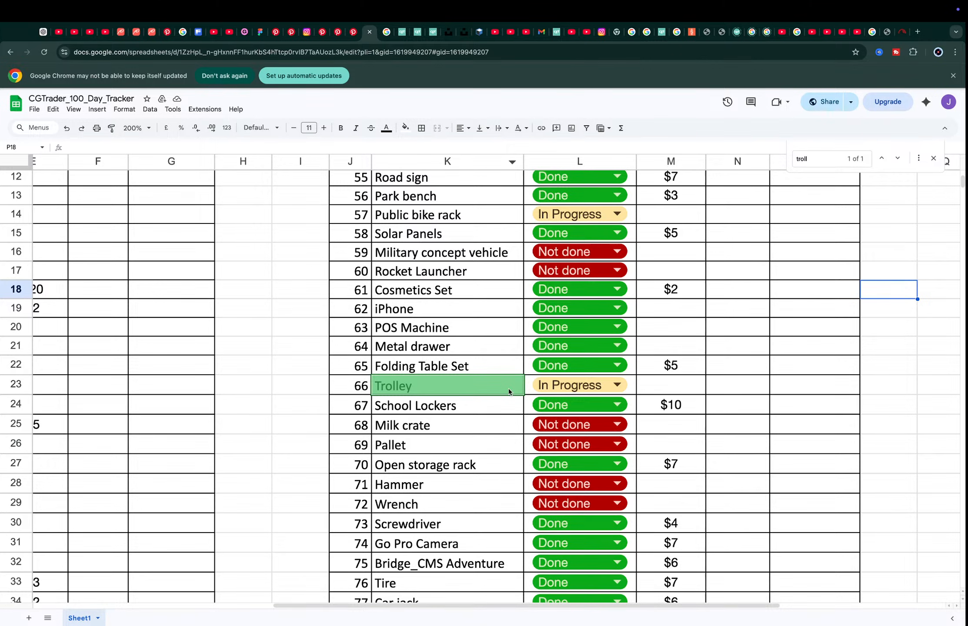
left_click(441, 332)
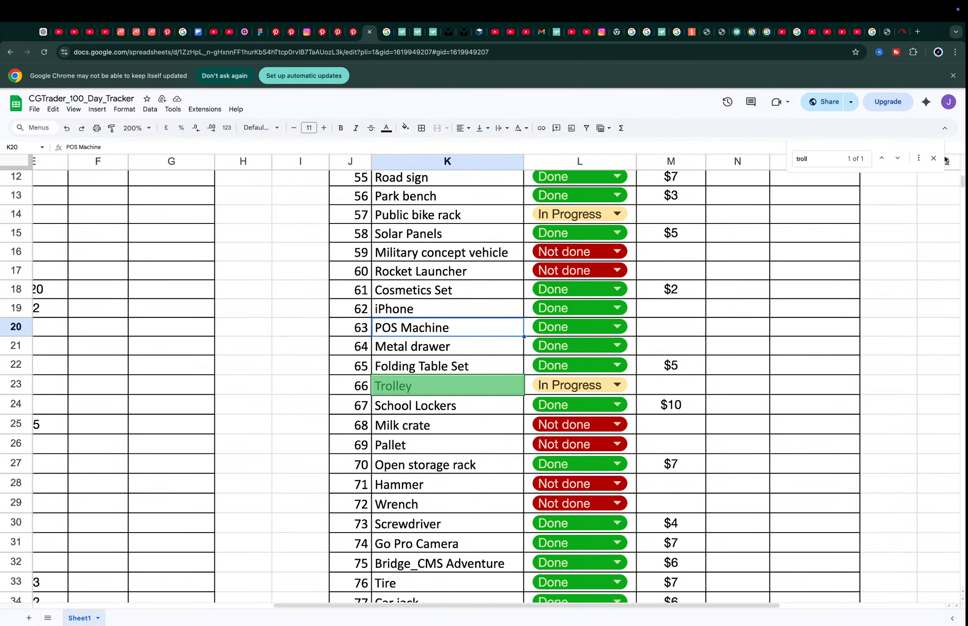
key("super+Tab")
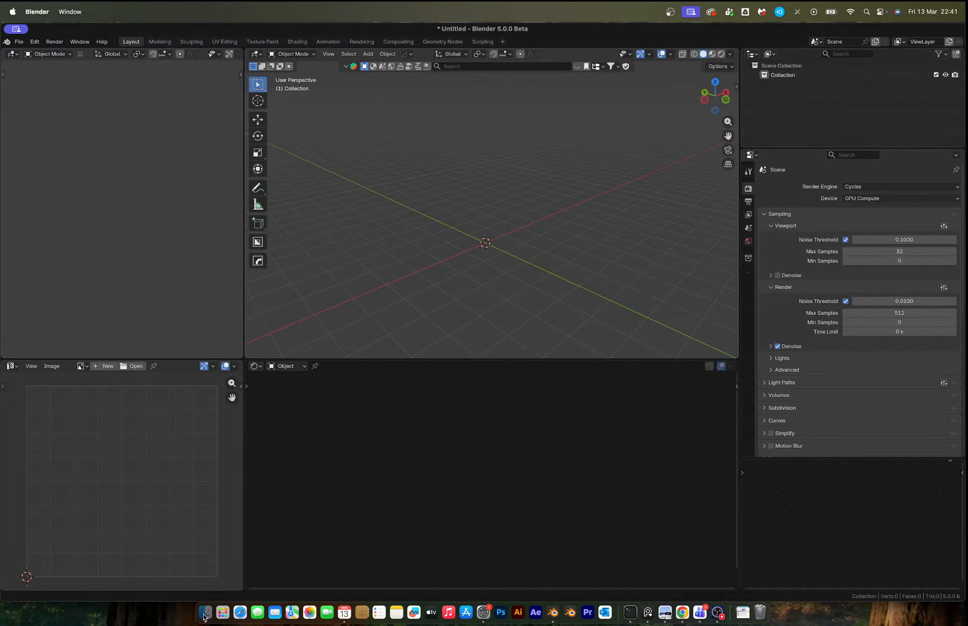
Open the Desktop folder in a new Finder window and preview the most recent screenshot
right_click(205, 615)
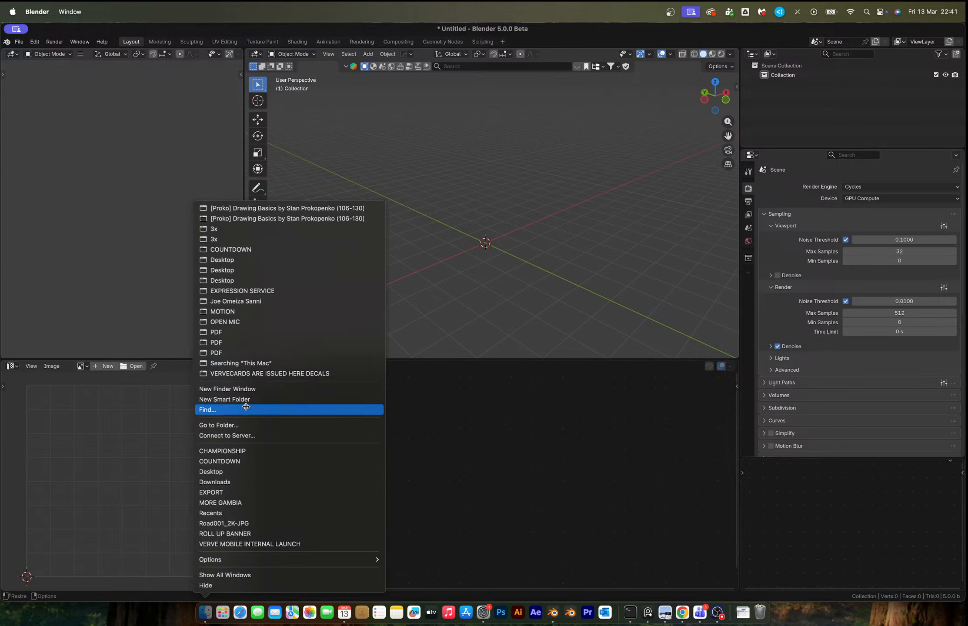
left_click(246, 410)
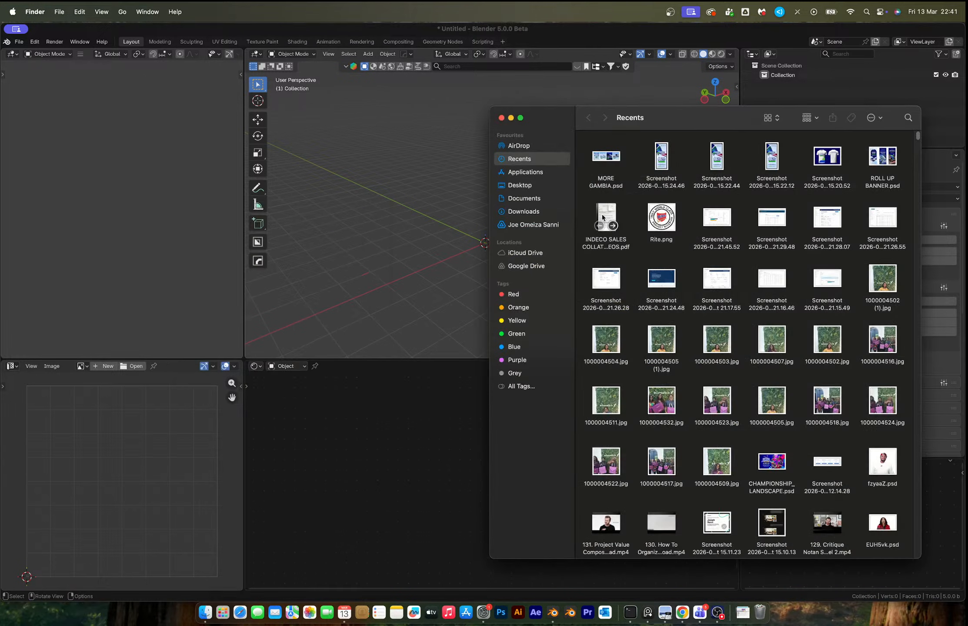
left_click(519, 185)
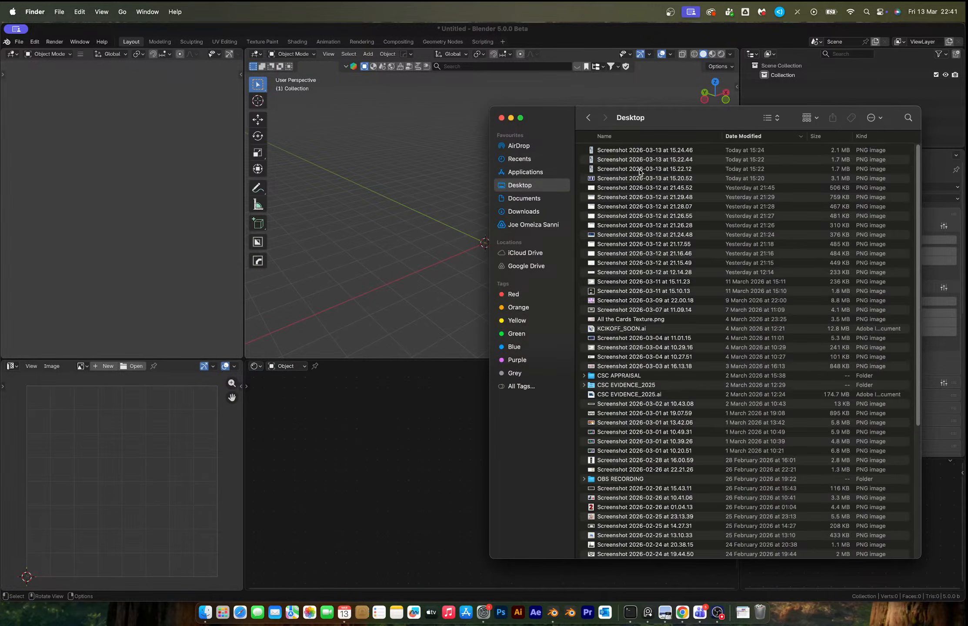
left_click(627, 153)
key("space")
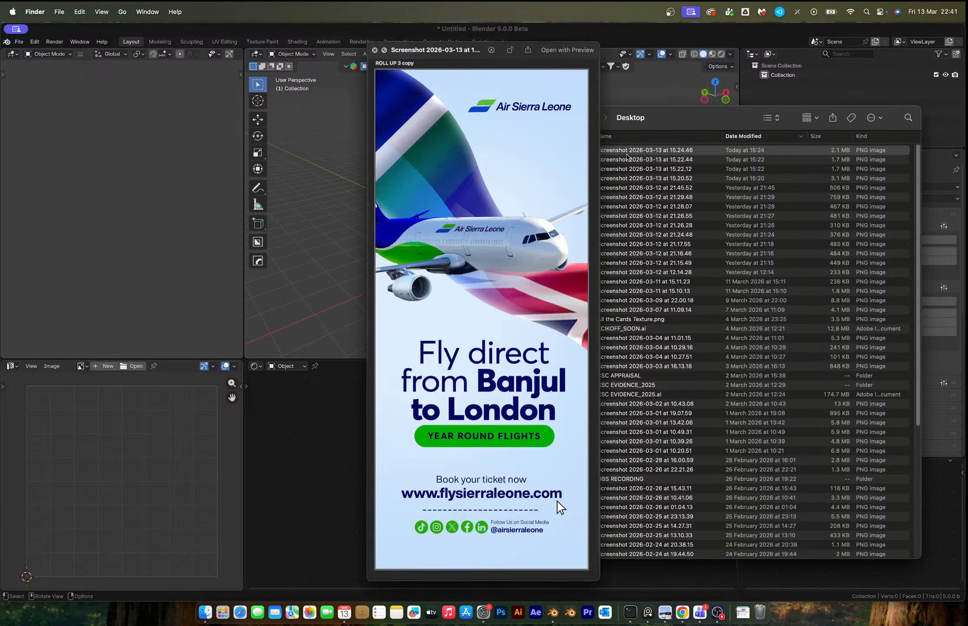
key("ctrl+Right")
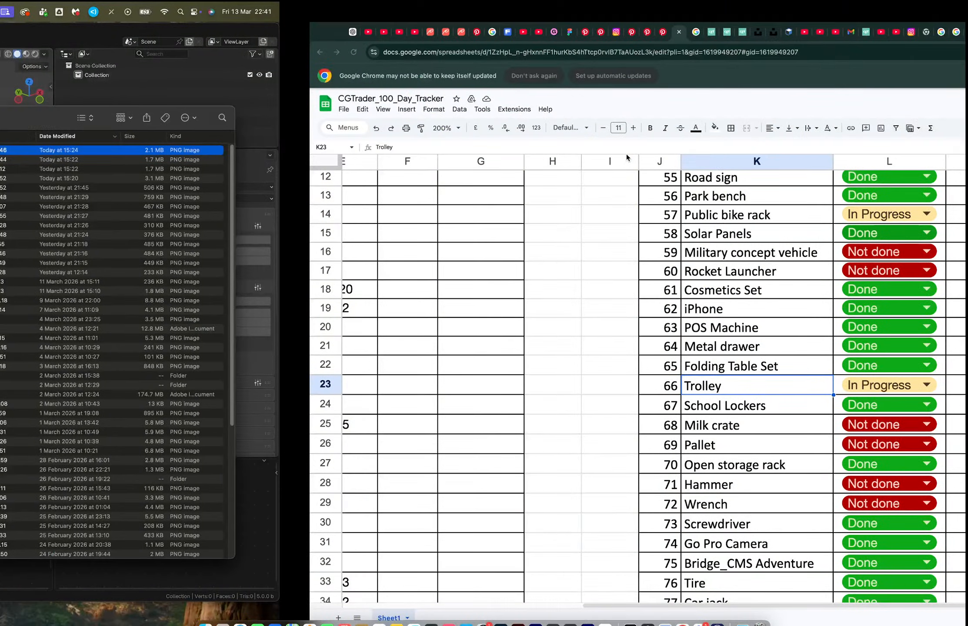
Capture a screenshot of only the DK15 side- and front-view drawings from the enlarged Chariot Shopping product image
left_click(871, 31)
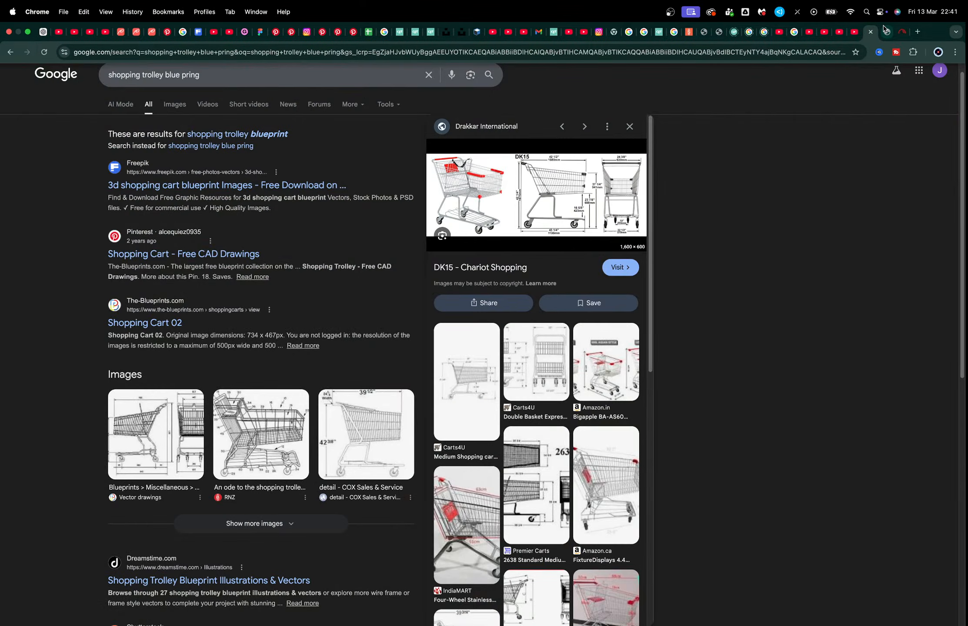
left_click(886, 31)
key("super+shift+4")
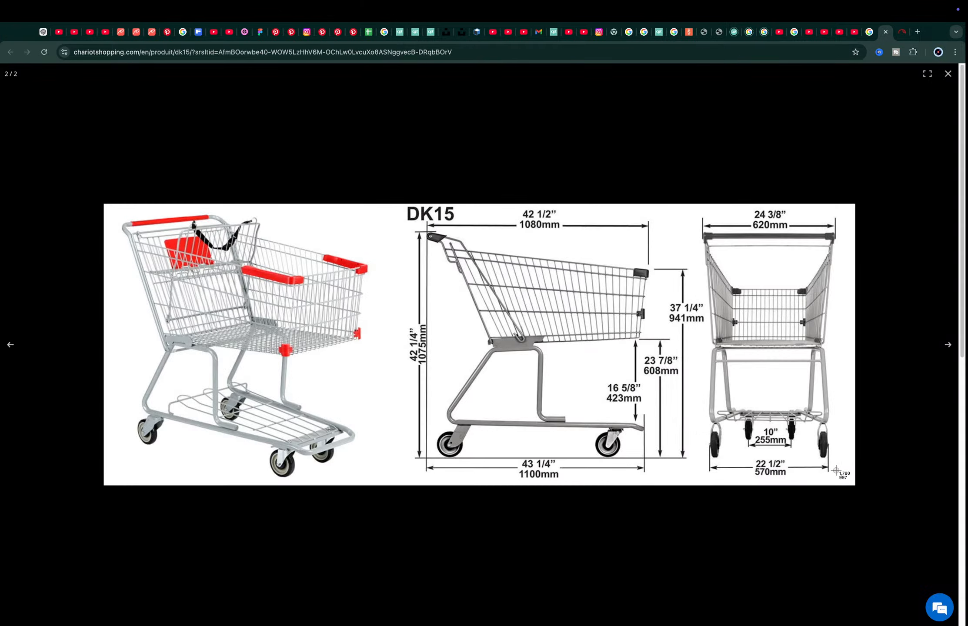
left_click_drag(850, 481, 403, 206)
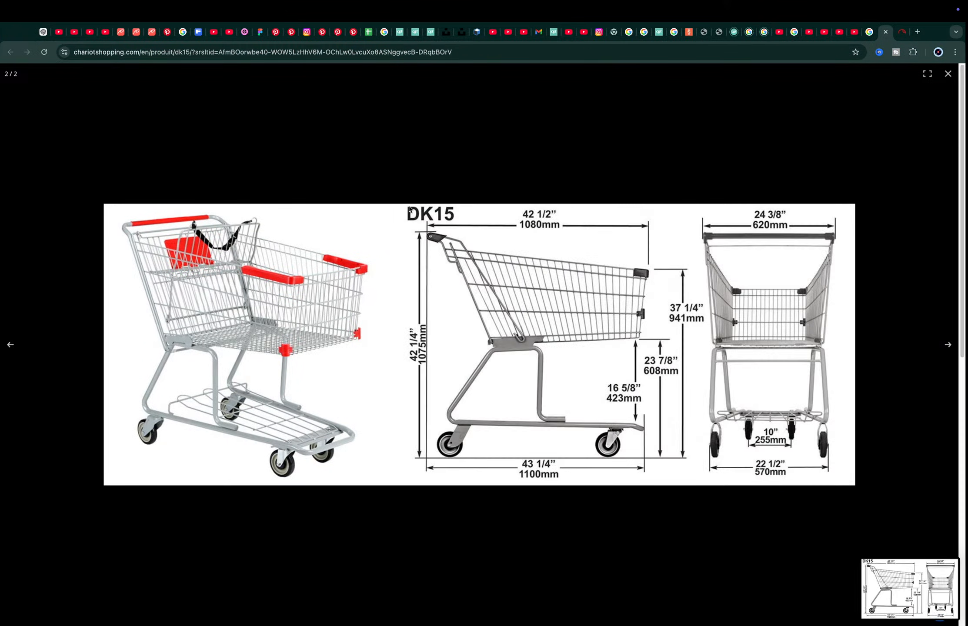
Bring the new DK15 screenshot into Blender as a reference image, clear its rotation and location, and rotate it 90° about X
key("super+Tab")
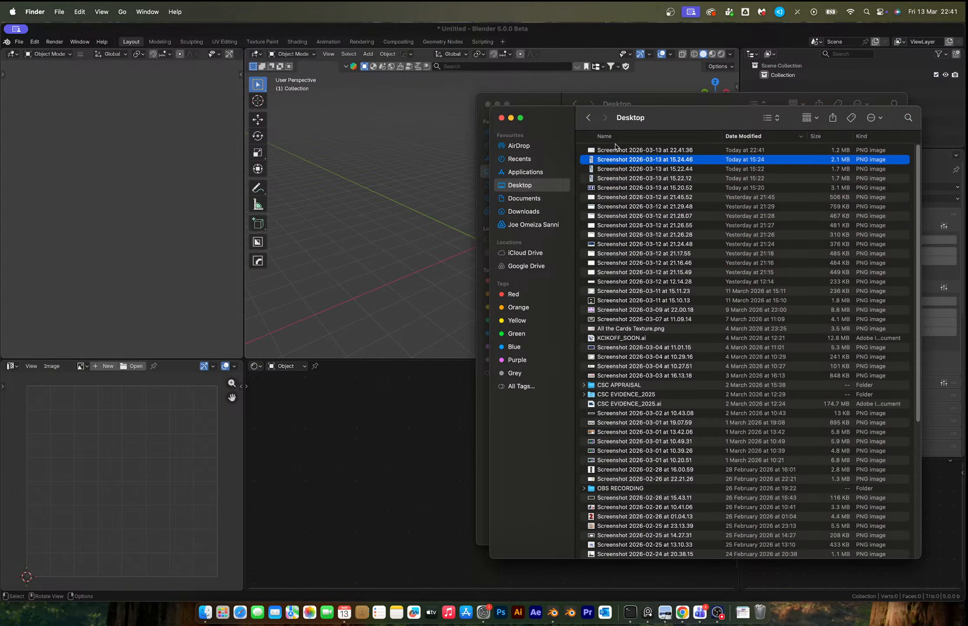
left_click_drag(616, 148, 381, 188)
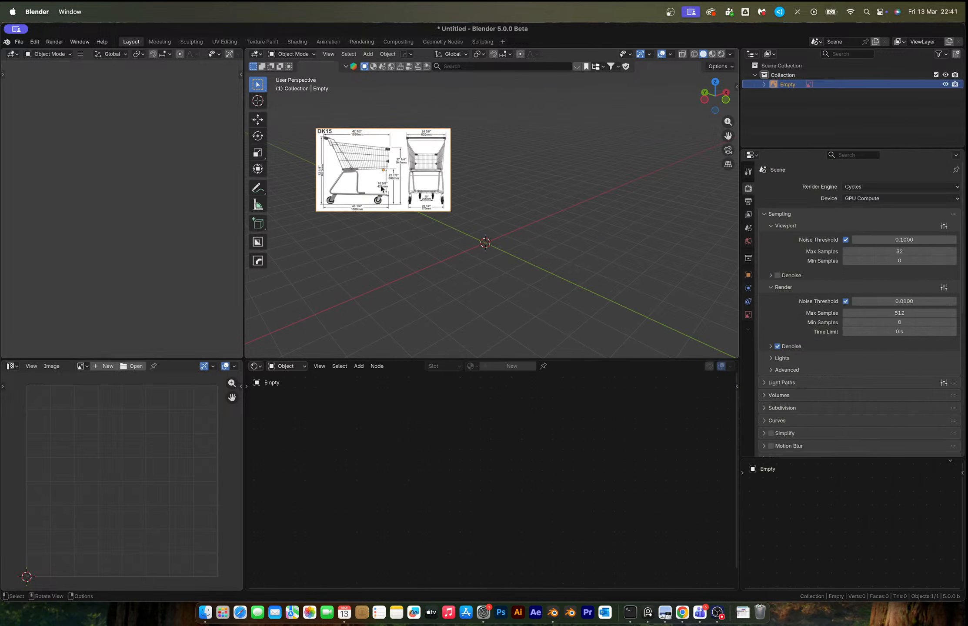
key("alt+r")
key("alt+g")
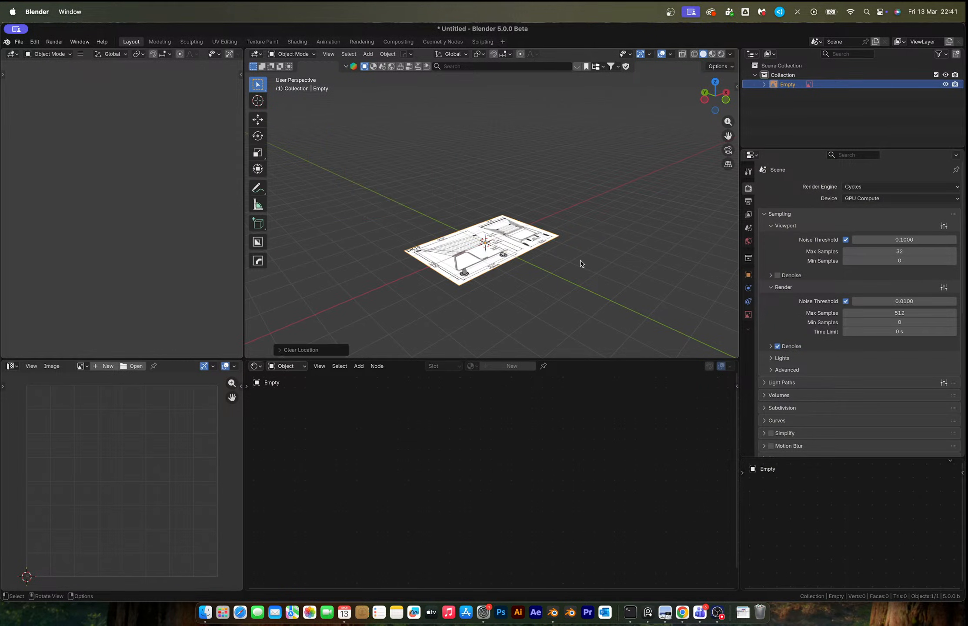
type("rx90")
key("Return")
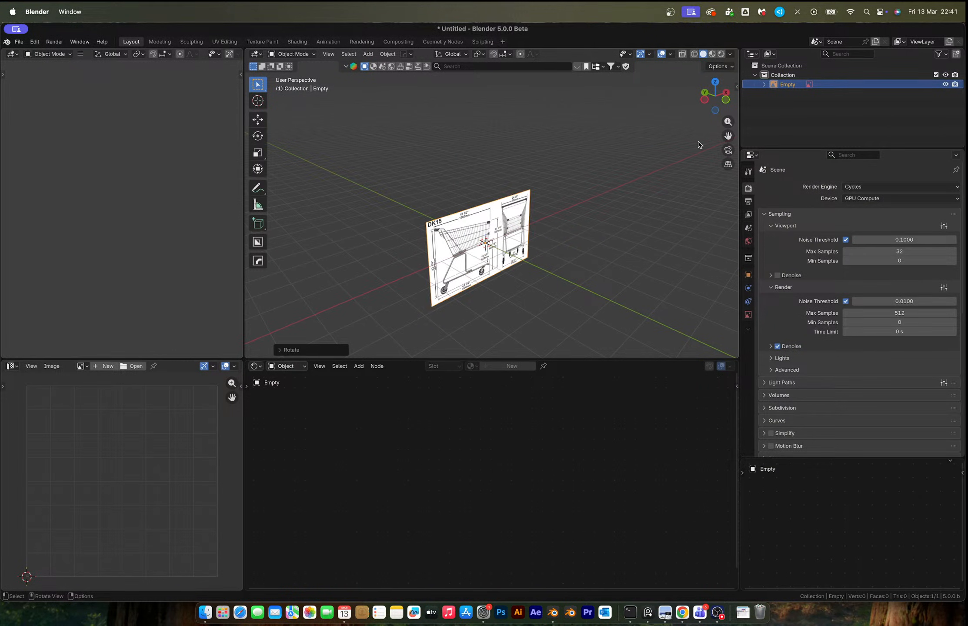
Set the reference image's opacity to 0.294 and, in front view, move it about 1.01 m in X and 1.27 m in Z
middle_click_drag(699, 142, 560, 208, "alt")
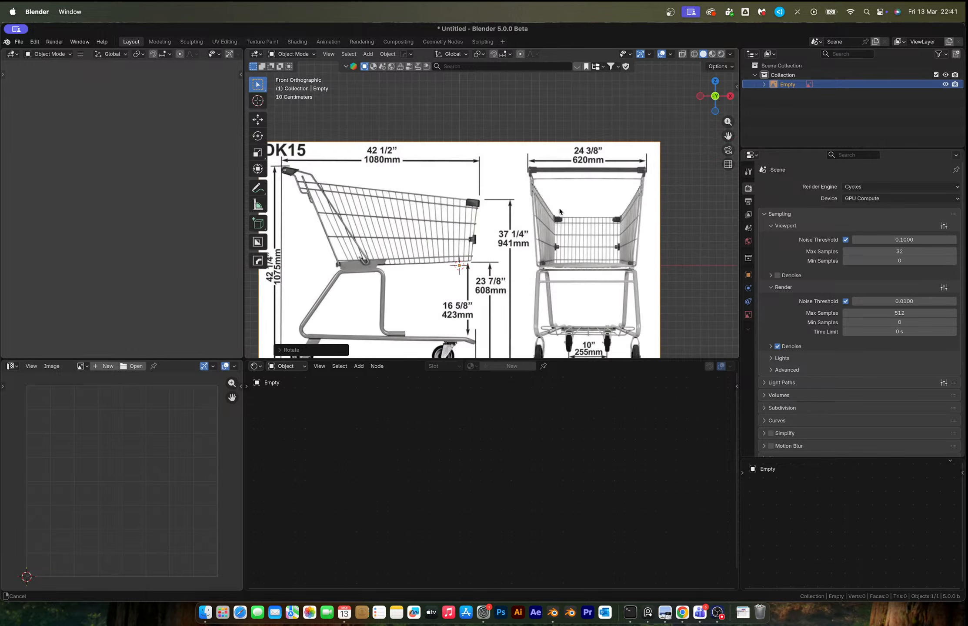
scroll(561, 211, "down", 3)
key("g")
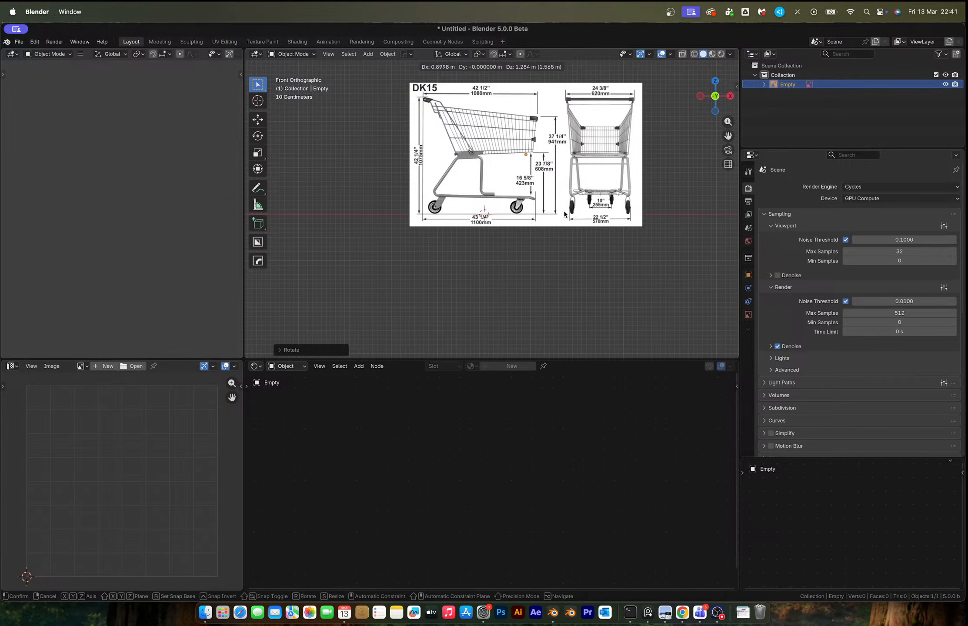
key("Escape")
left_click(749, 314)
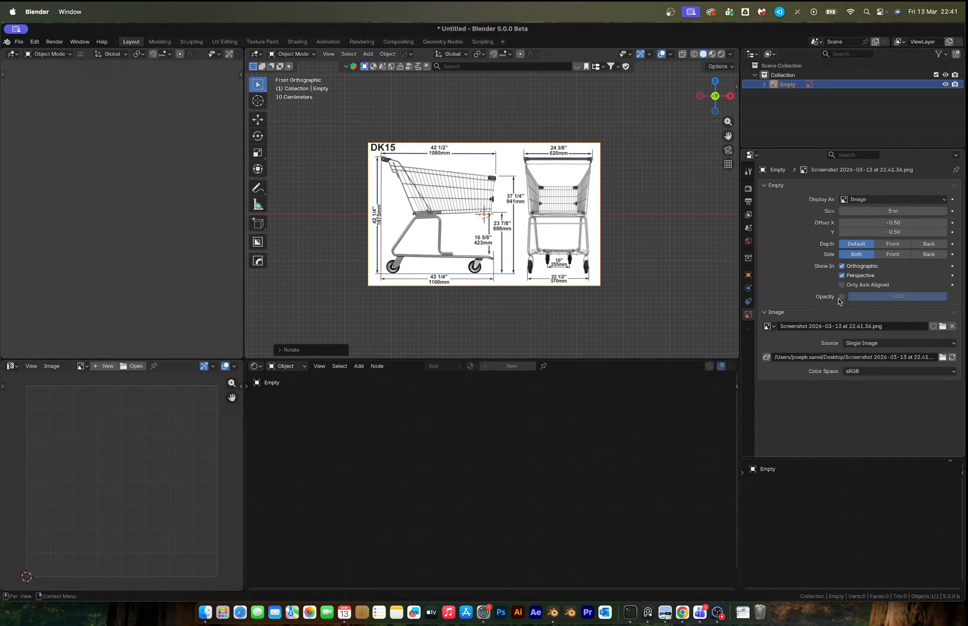
left_click(842, 297)
key("ctrl+Right")
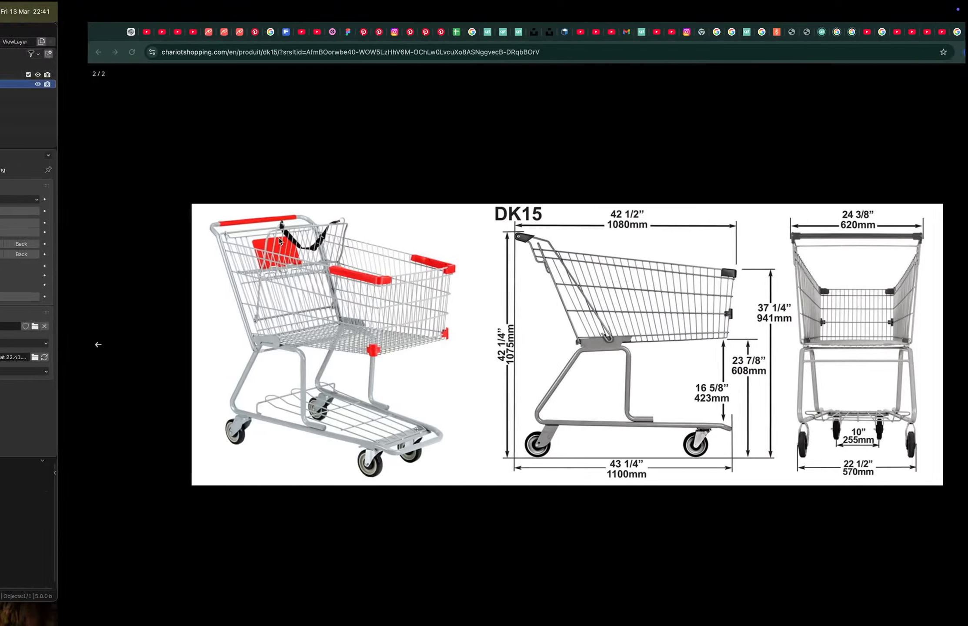
left_click(58, 33)
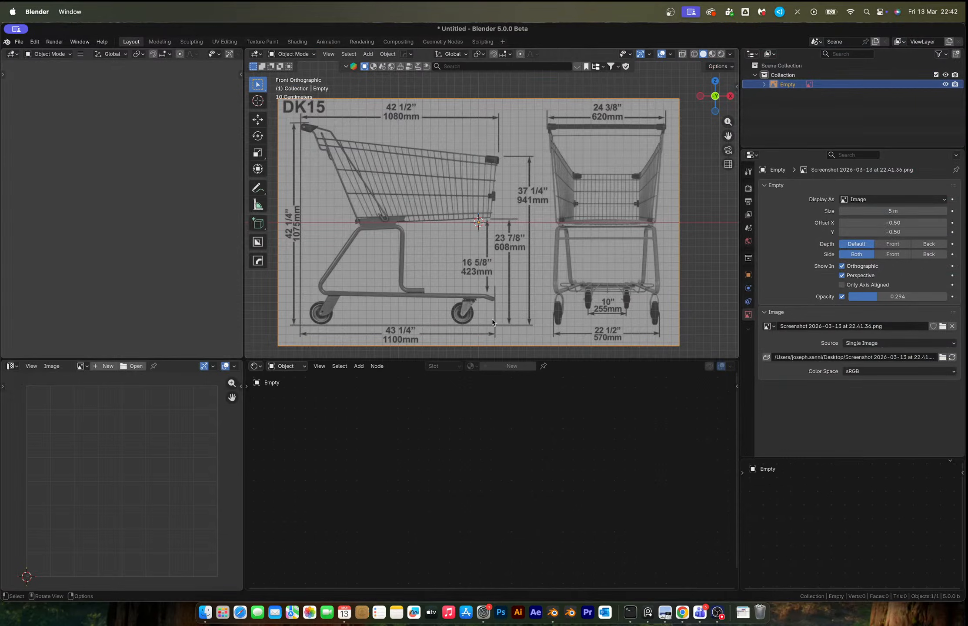
key("g")
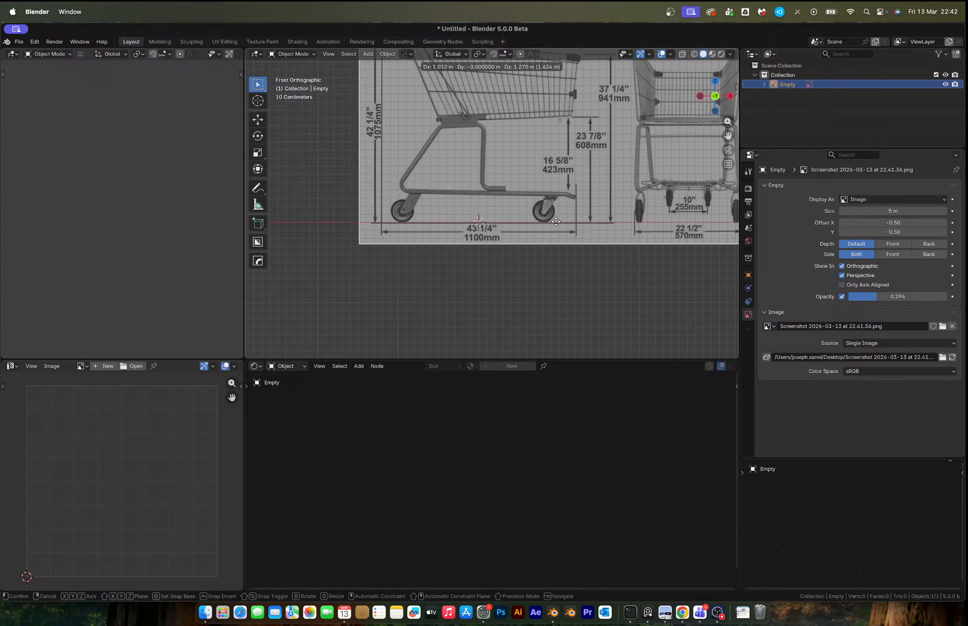
left_click(556, 221)
Add a cube and raise its mesh along Z in Edit Mode so its base sits on the ground line
key("shift+a")
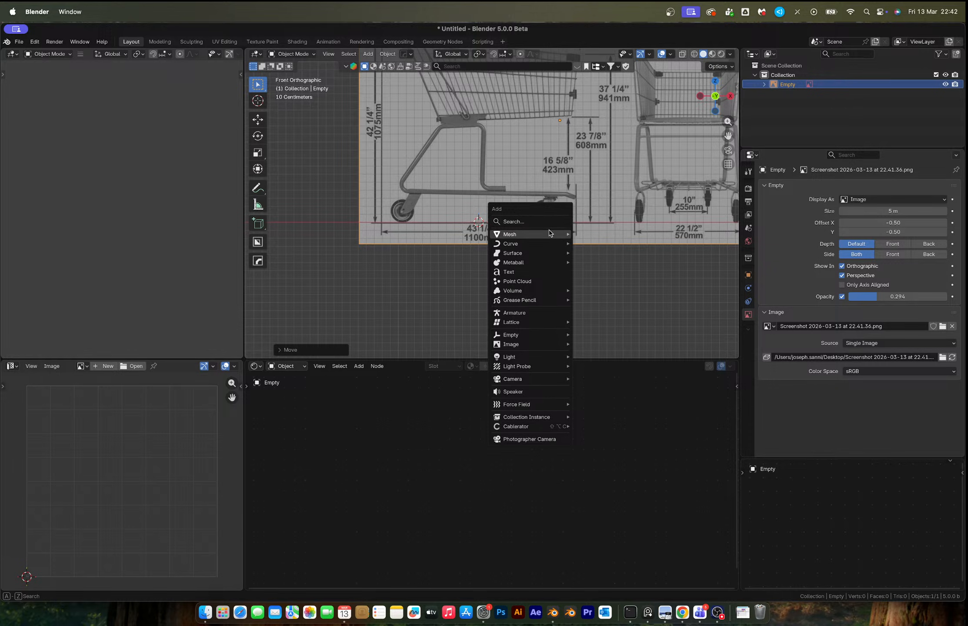
mouse_move(550, 234)
left_click(596, 243)
key("Tab")
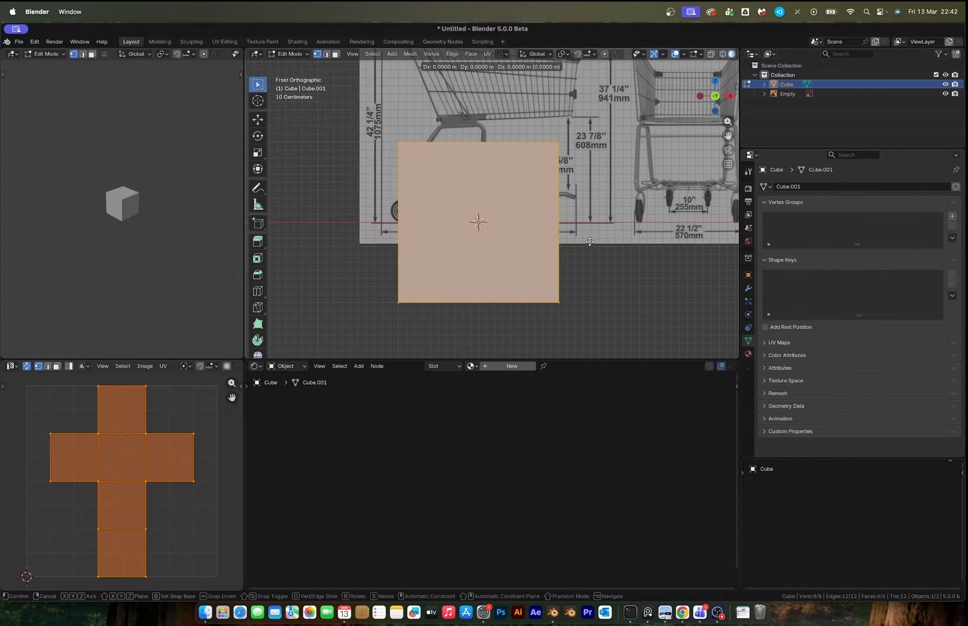
key("g")
key("z")
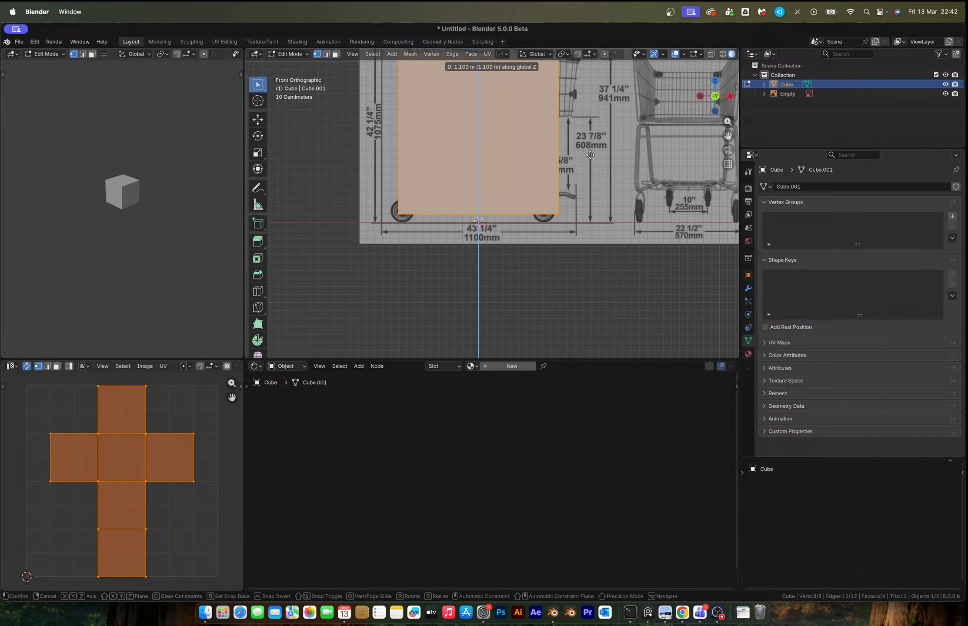
left_click(589, 164, "ctrl")
key("Tab")
middle_click_drag(565, 229, 534, 306, "shift")
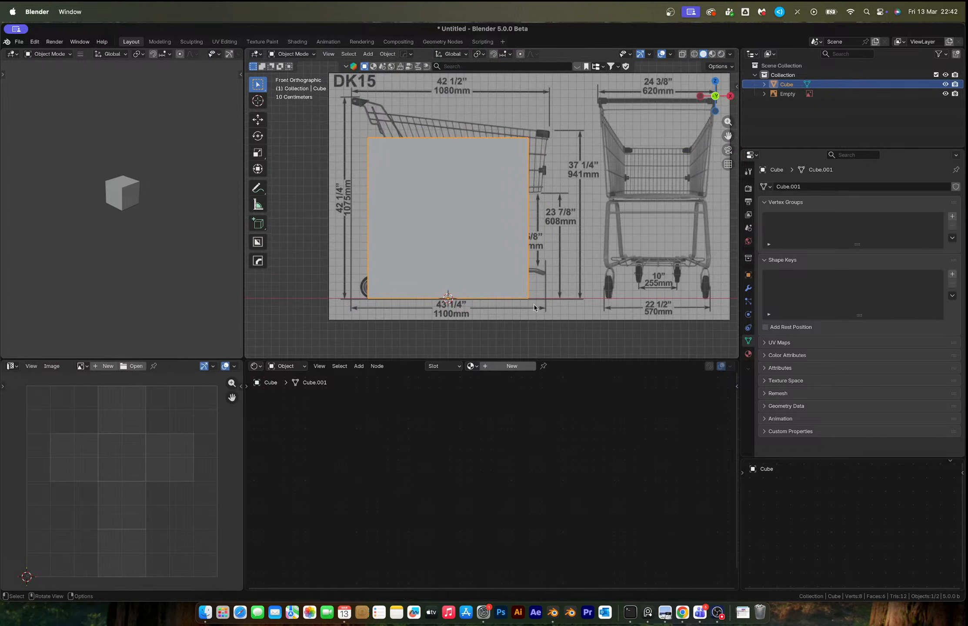
Scale the cube up slightly, then stretch it along Z by about 1.16 to reach the side-view cart's handle height
key("s")
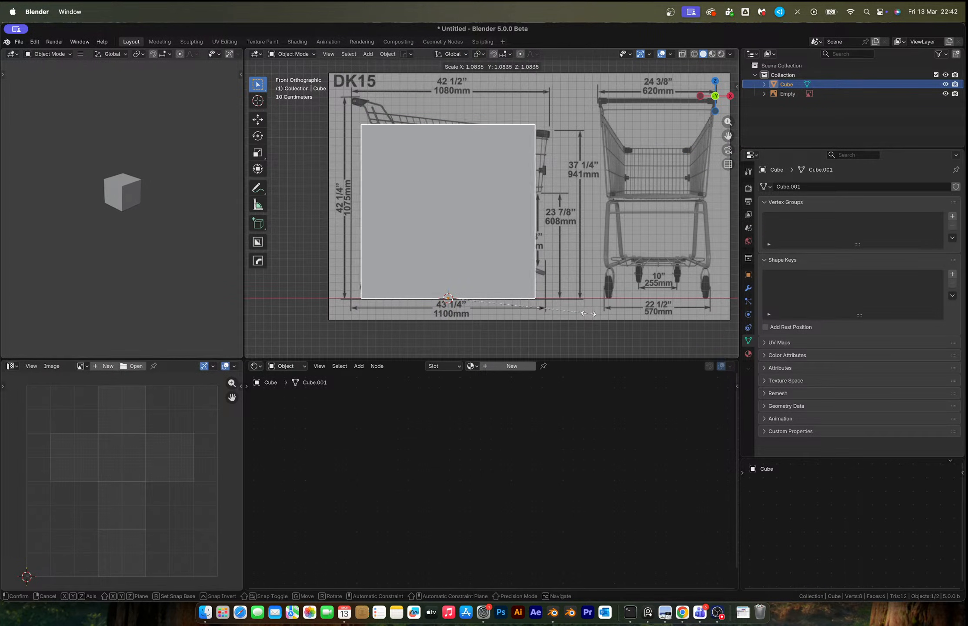
key("z")
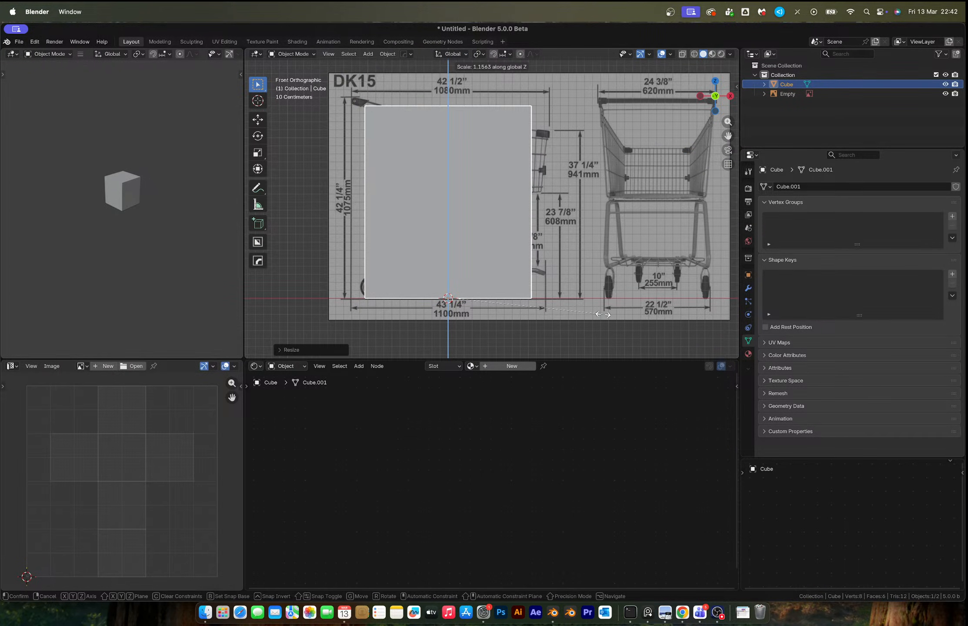
left_click(610, 315)
Shift the reference image slightly toward negative X in two small moves to centre the side-view cart on the cube
left_click(609, 311)
scroll(585, 223, "up", 1)
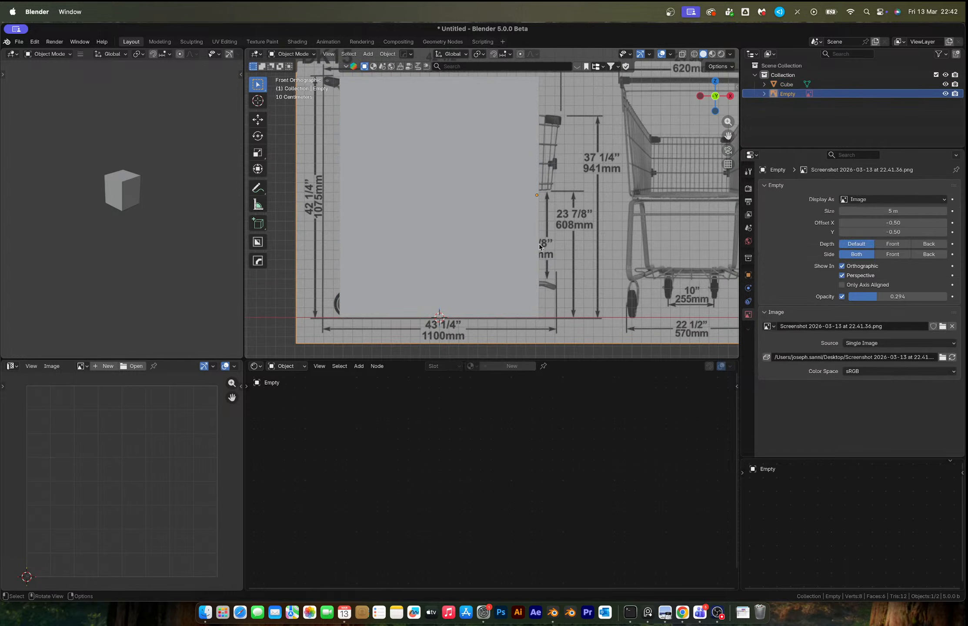
middle_click_drag(548, 198, 548, 263, "shift")
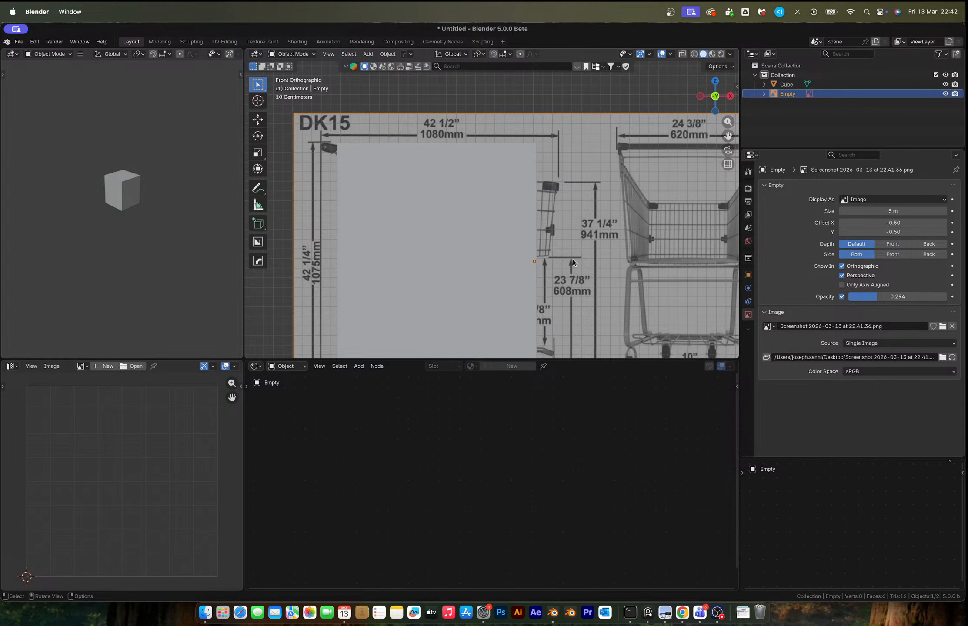
key("g")
key("x")
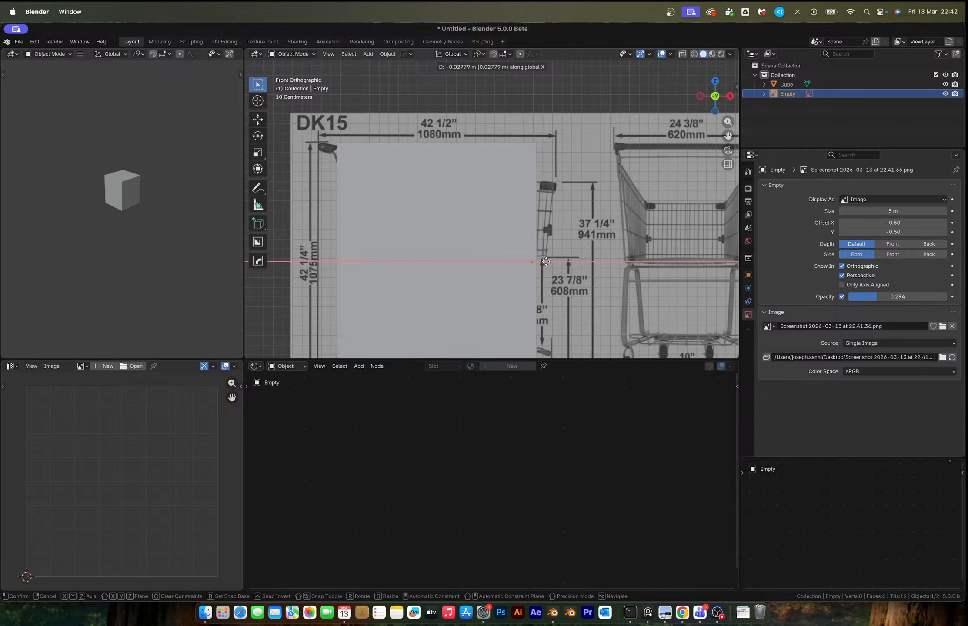
left_click(542, 262)
middle_click_drag(542, 261, 539, 106, "shift")
left_click(452, 160)
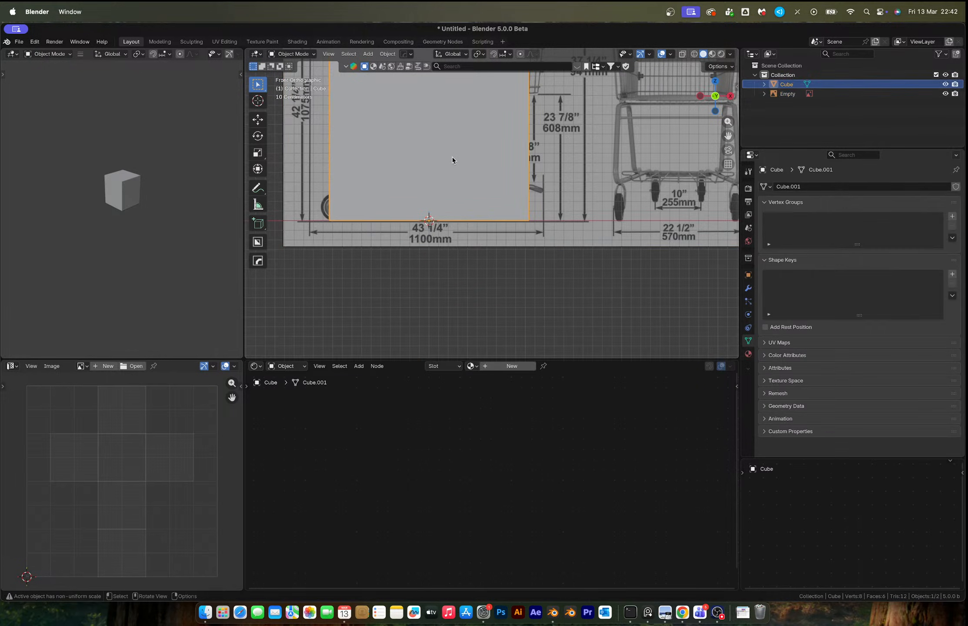
left_click(474, 164)
key("g")
key("x")
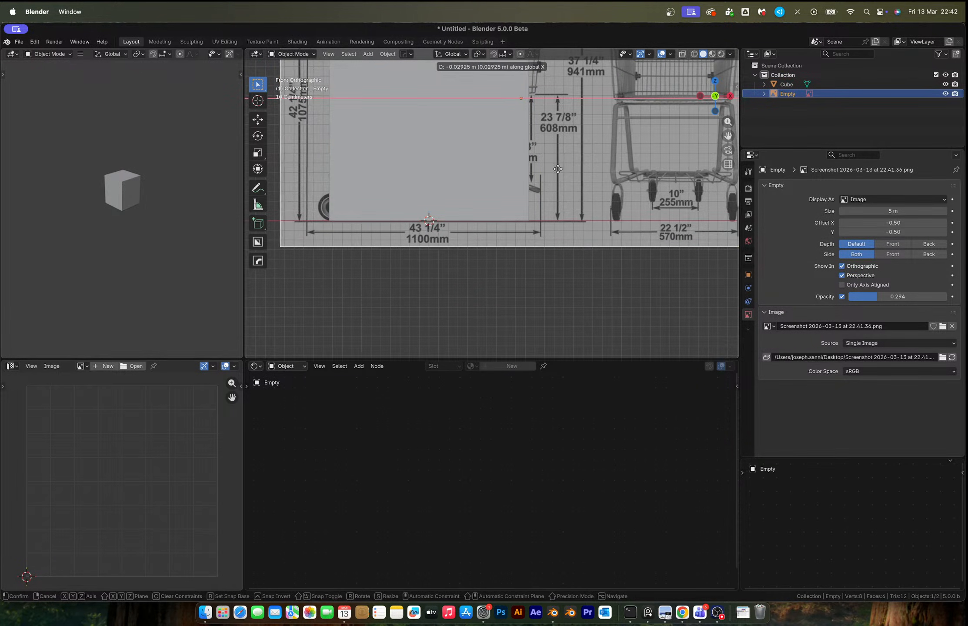
left_click(557, 168)
Duplicate the reference image and place the copy farther back along the Y axis
middle_click_drag(549, 164, 522, 207)
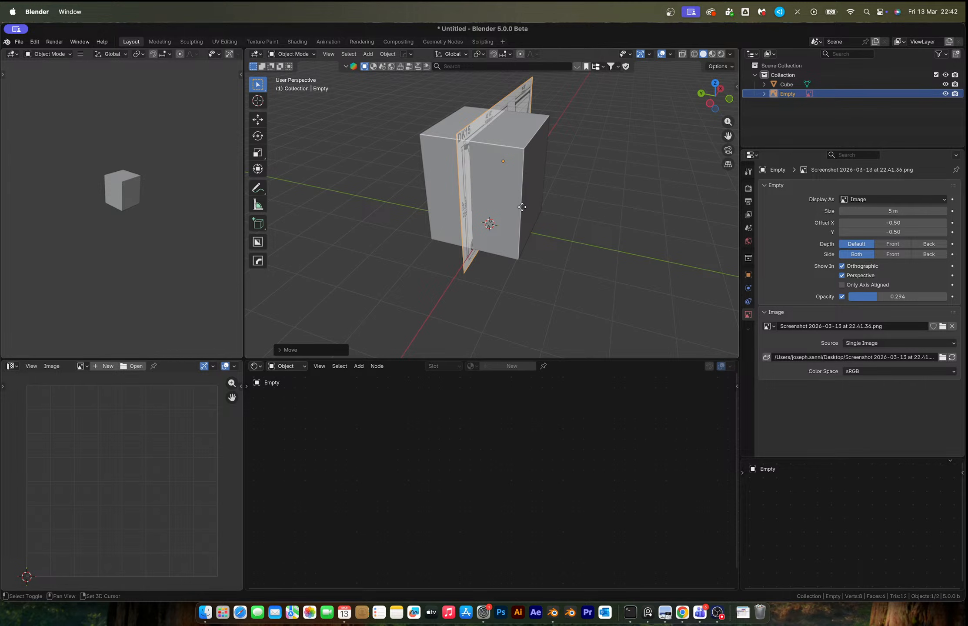
key("shift+d")
left_click(497, 172)
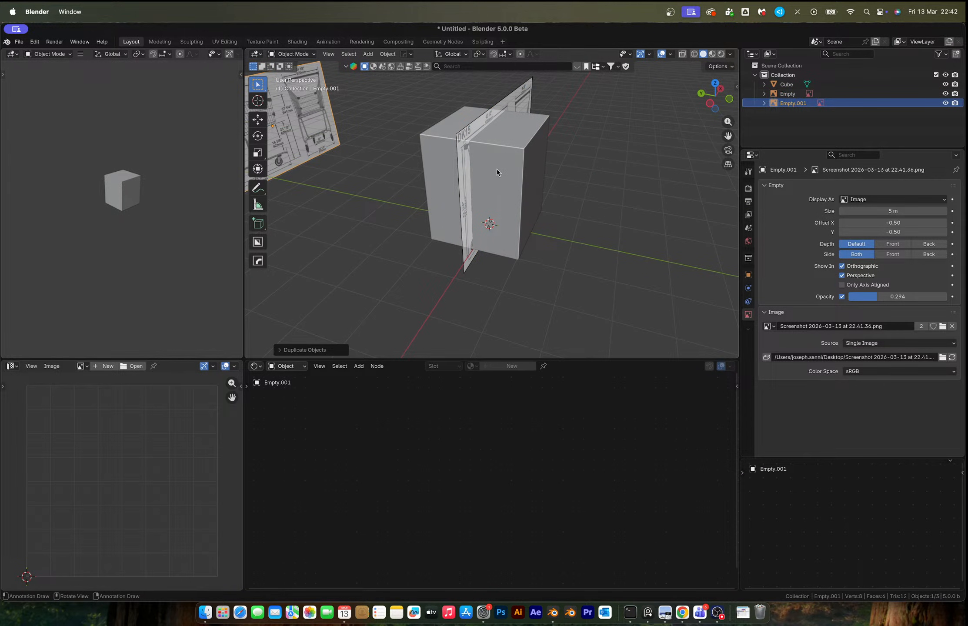
Delete the guide cube from the scene
left_click(483, 112)
key("x")
left_click(488, 142)
Set the pivot point to the 3D Cursor and rotate the original reference image 90° about the Z axis
left_click(502, 131)
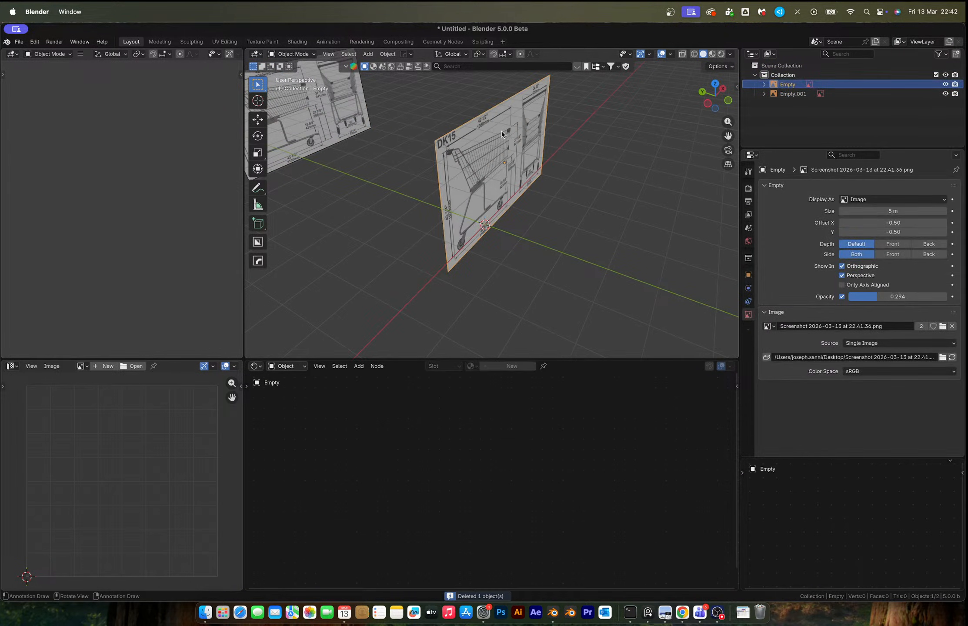
key("period")
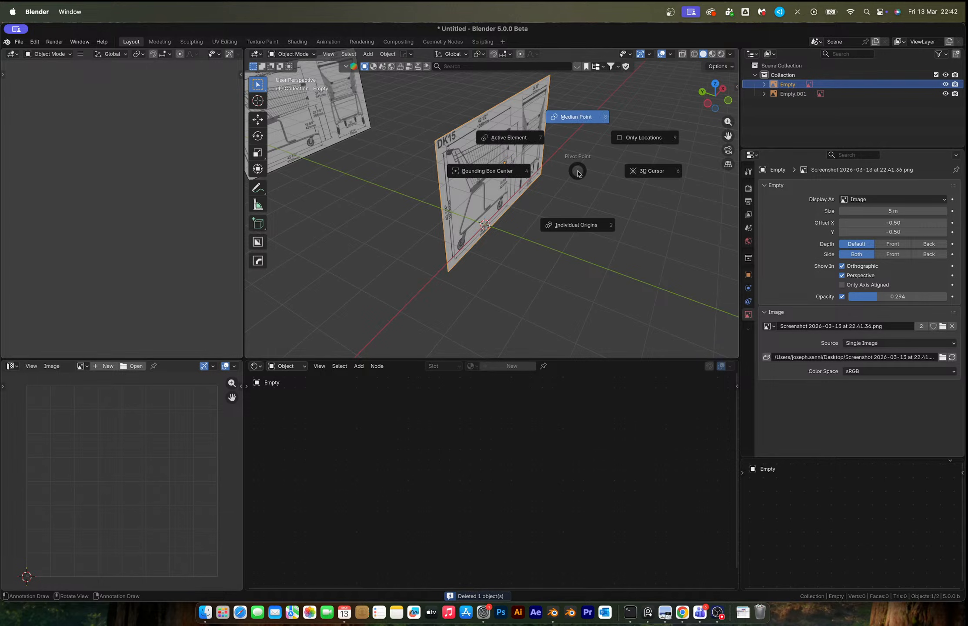
key("6")
key("r")
key("z")
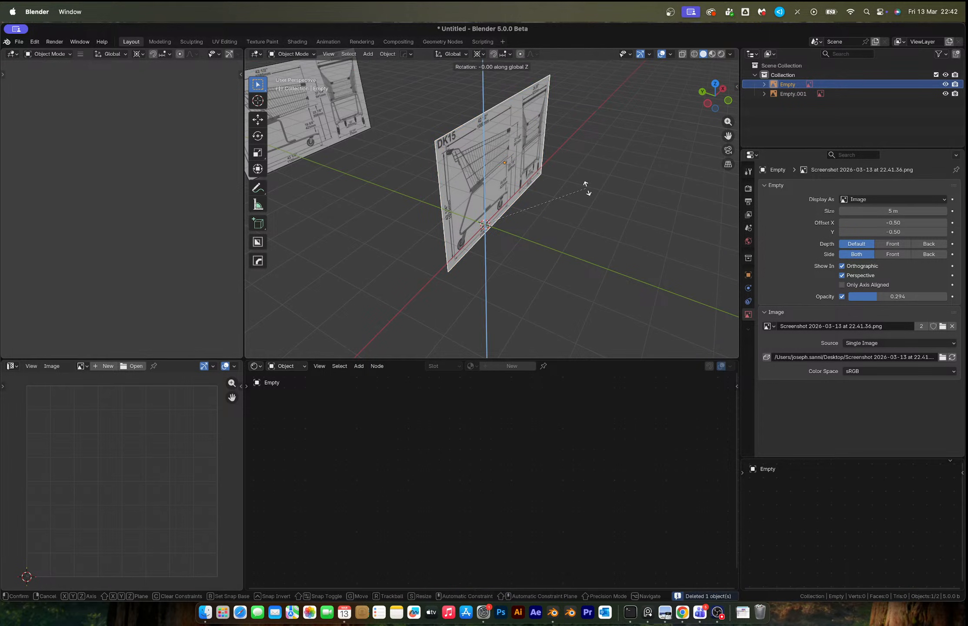
left_click(588, 188)
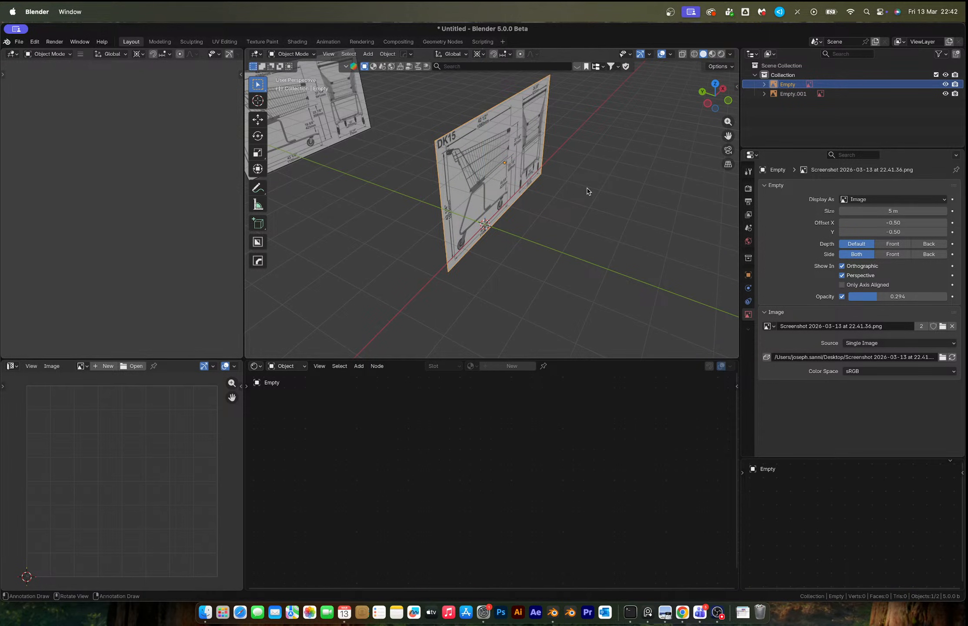
type("rz90")
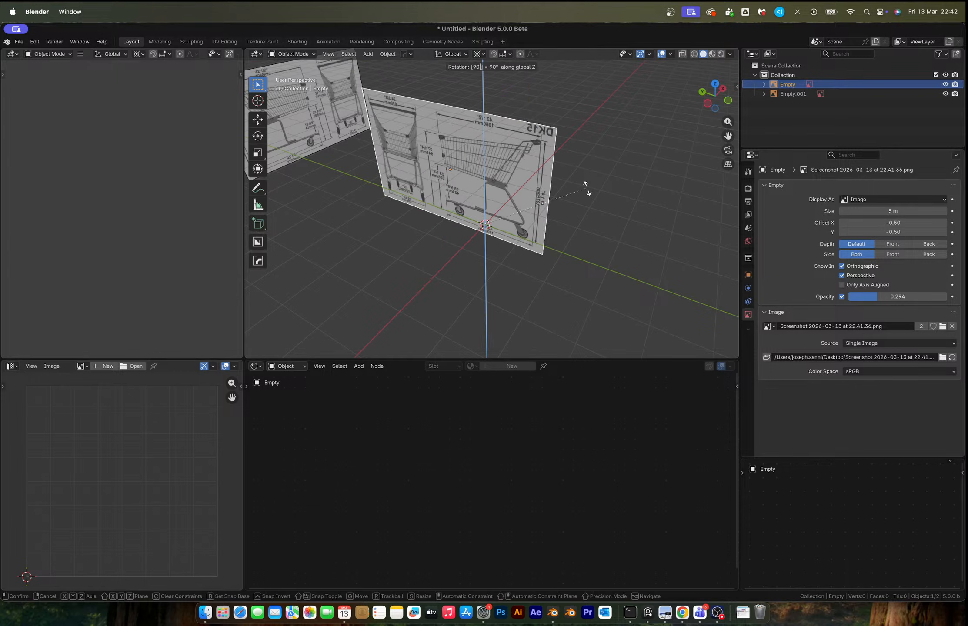
key("Return")
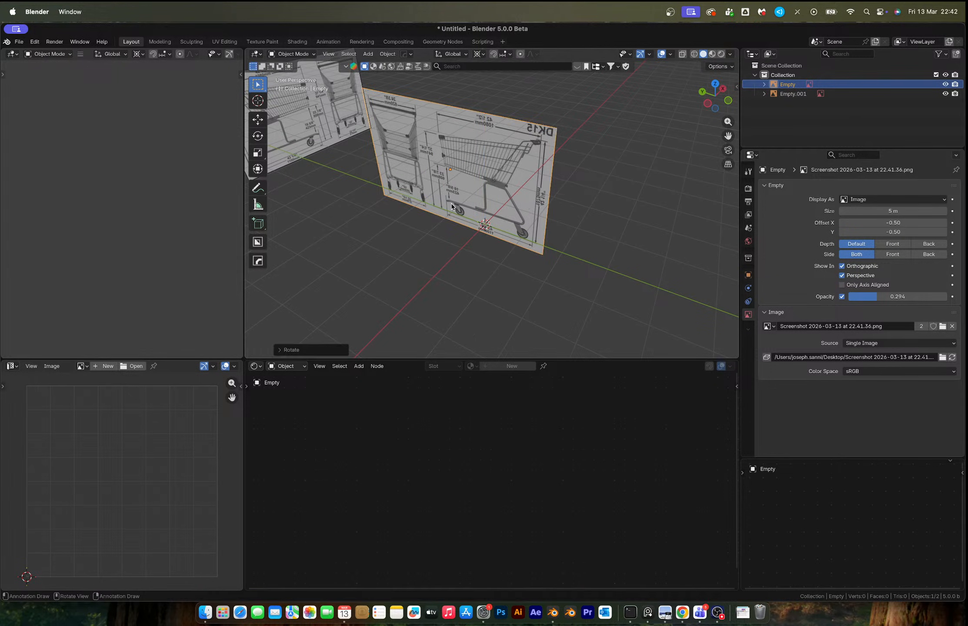
Move the rotated image along Y until the front-view cart is centred on the origin, and push it back along X
key("g")
key("y")
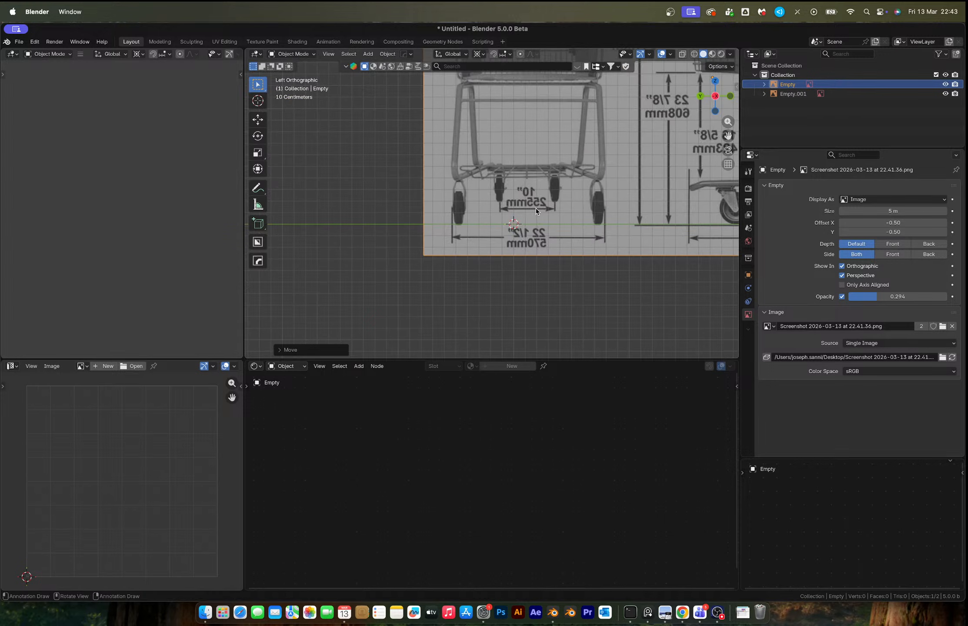
scroll(536, 212, "up", 2)
key("g")
key("y")
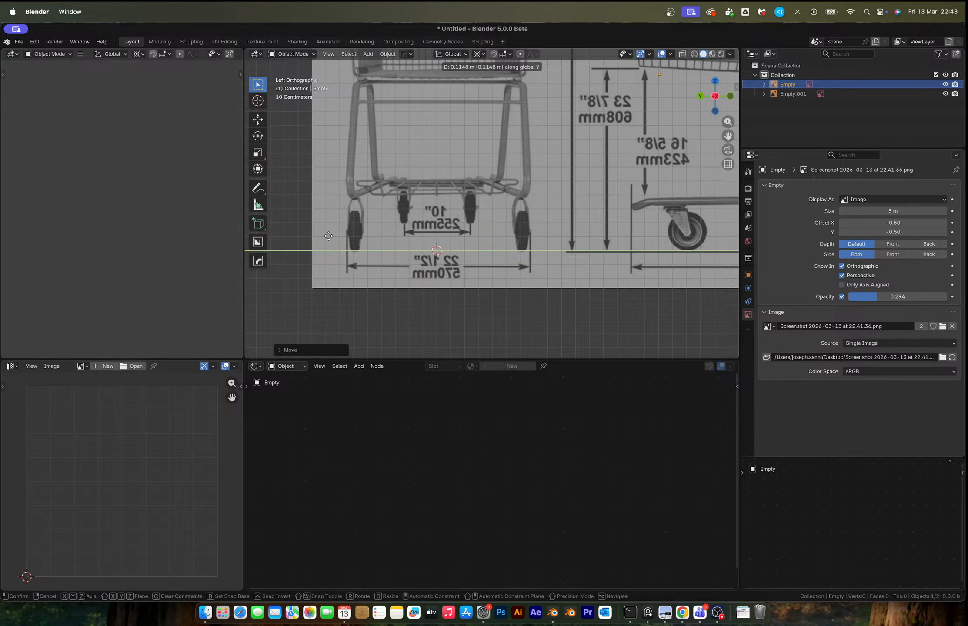
left_click(329, 237)
middle_click_drag(329, 236, 417, 246)
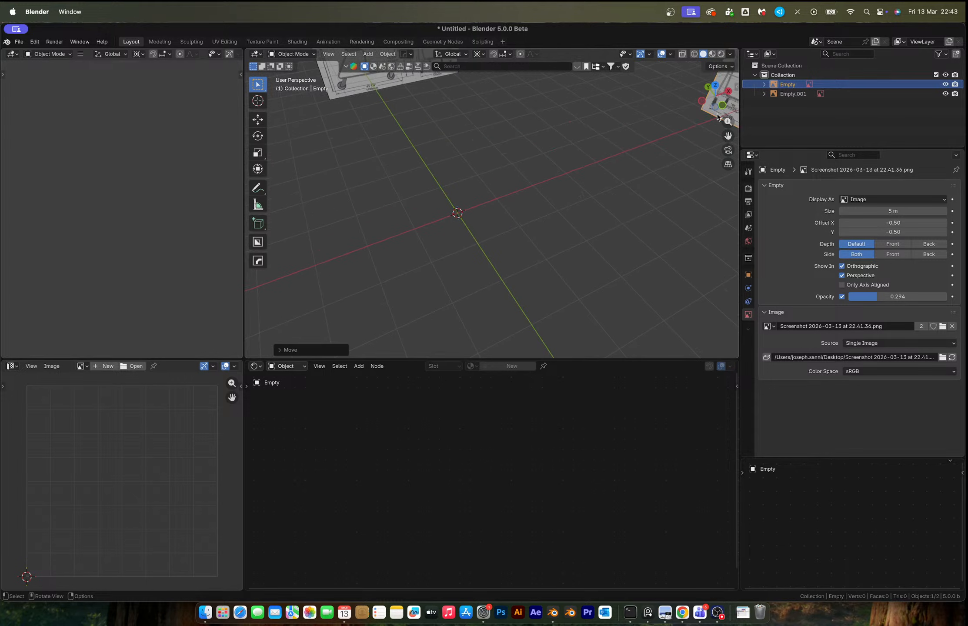
Switch to the front orthographic view and frame the lower frame of the side-view cart
left_click(724, 104)
scroll(463, 193, "up", 5)
scroll(462, 192, "down", 6)
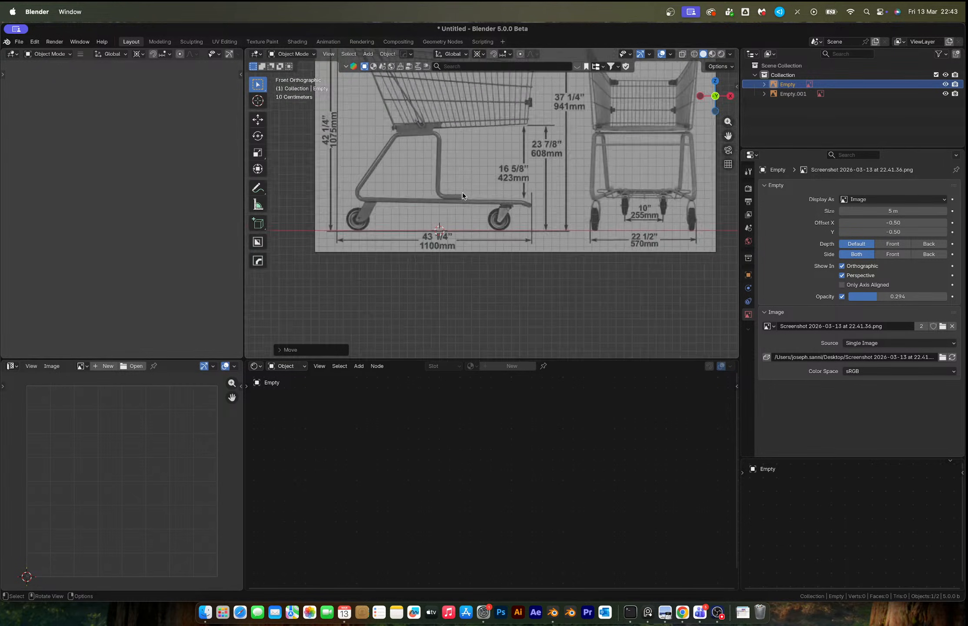
scroll(528, 220, "up", 5)
scroll(528, 220, "up", 2)
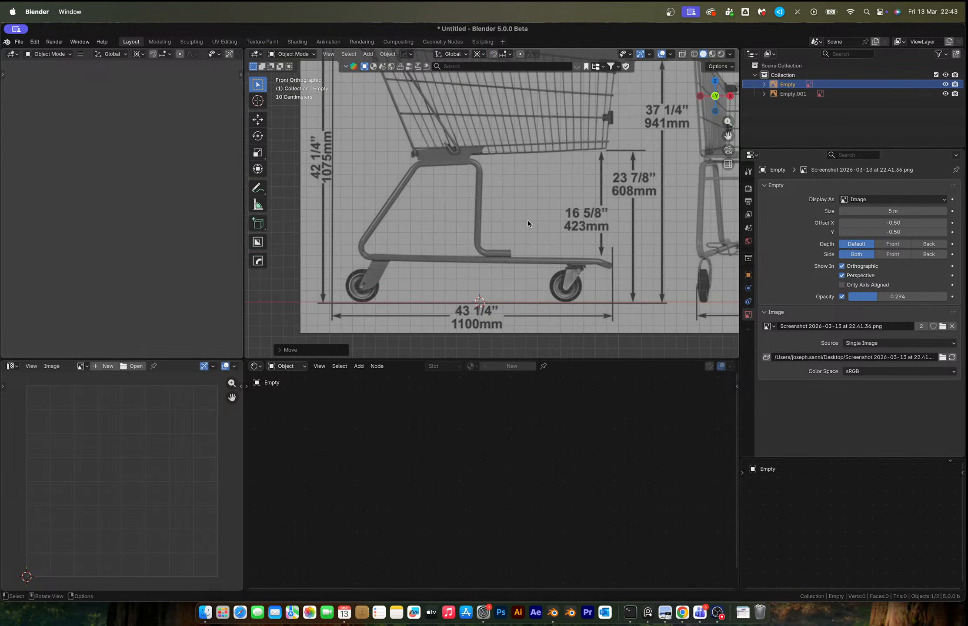
key("shift+a")
mouse_move(573, 232)
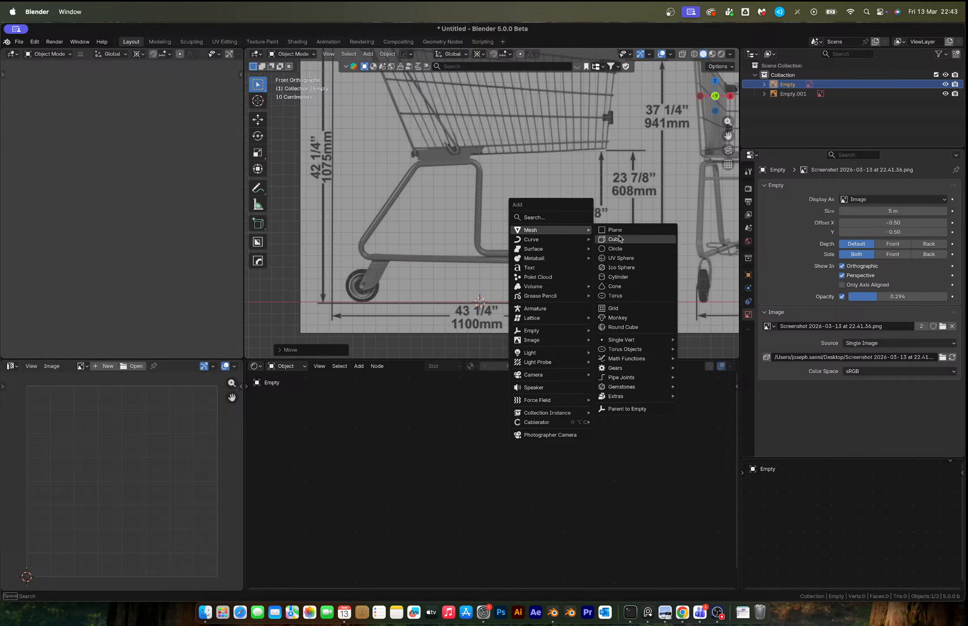
key("Escape")
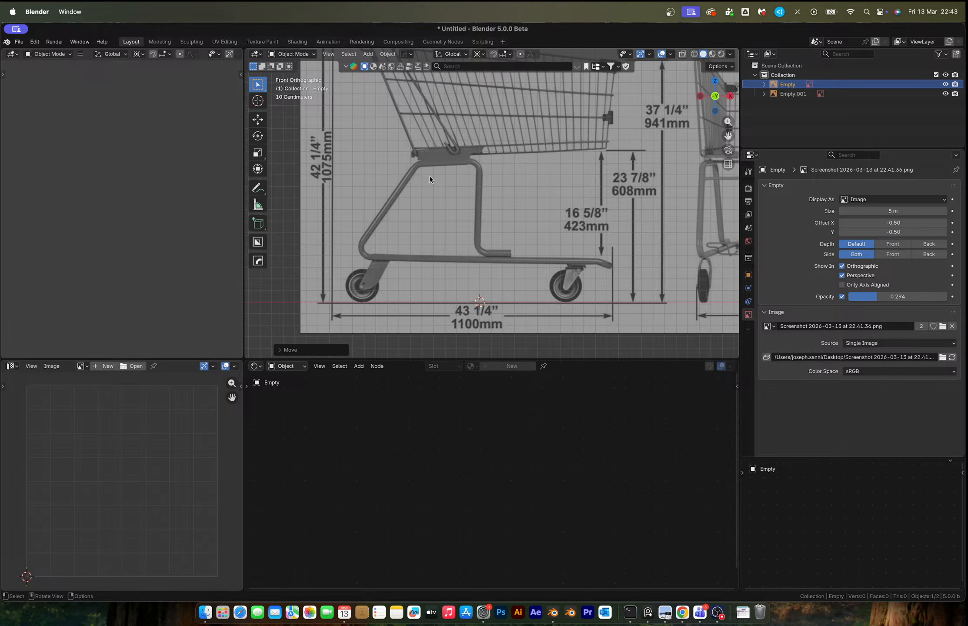
key("shift+a")
key("Escape")
Switch to Chrome's DK15 product page and take a screenshot of only the perspective shopping cart picture
key("ctrl+Left")
key("ctrl+Right")
key("ctrl+Right")
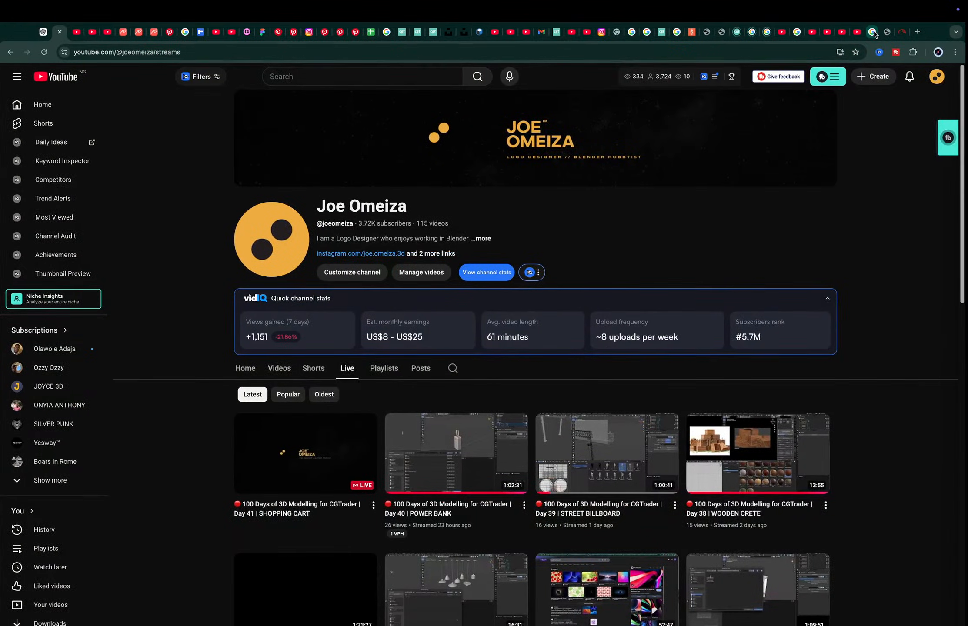
left_click(865, 32)
left_click(886, 32)
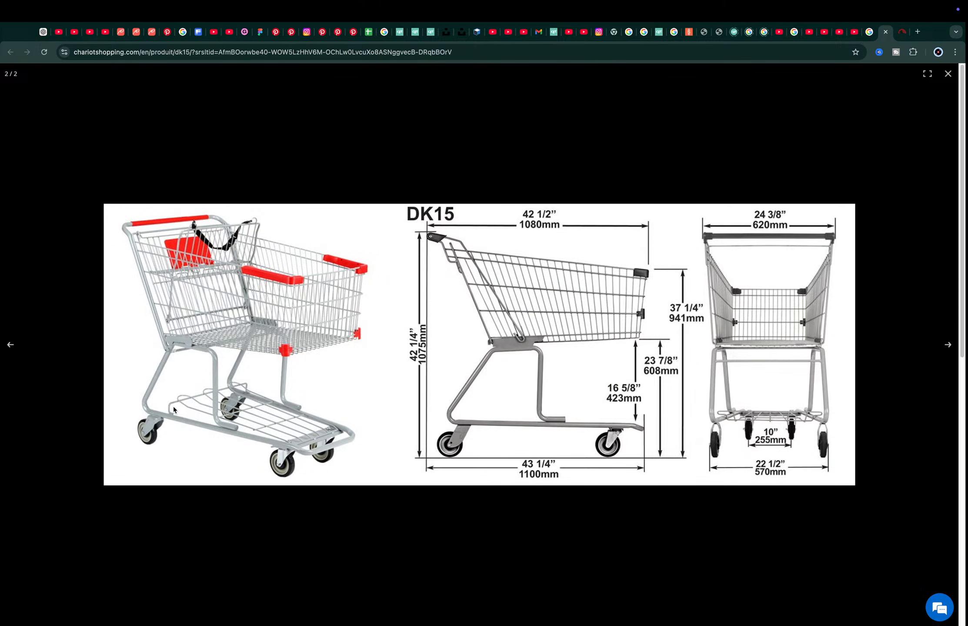
key("super+shift+4")
left_click_drag(398, 482, 110, 208)
Return to Blender and load Screenshot 2026-03-13 at 22.43.40.png from the Desktop into the Image Editor, showing most of the cart
key("super+Tab")
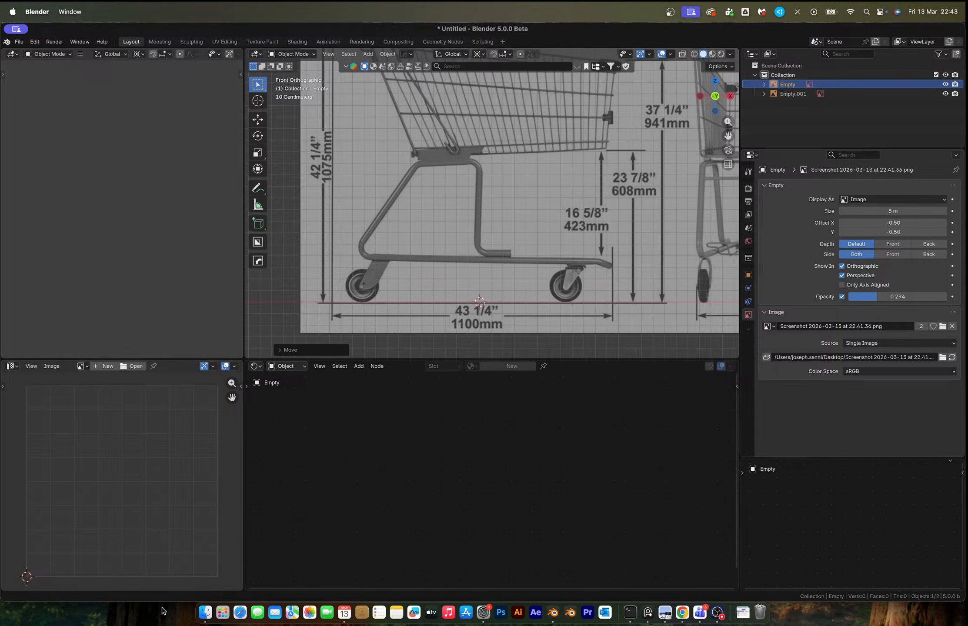
left_click(205, 613)
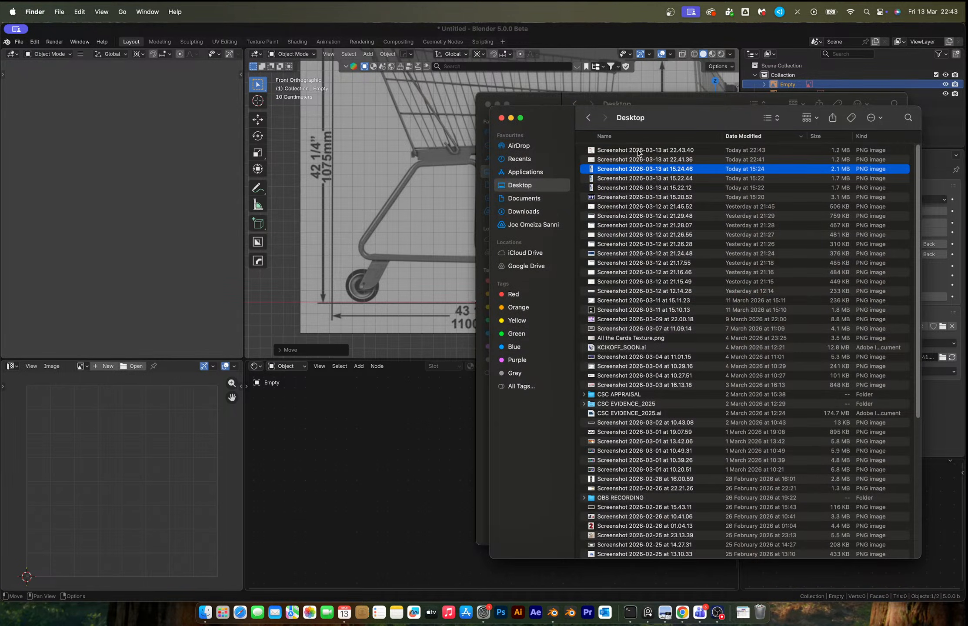
left_click_drag(640, 153, 117, 468)
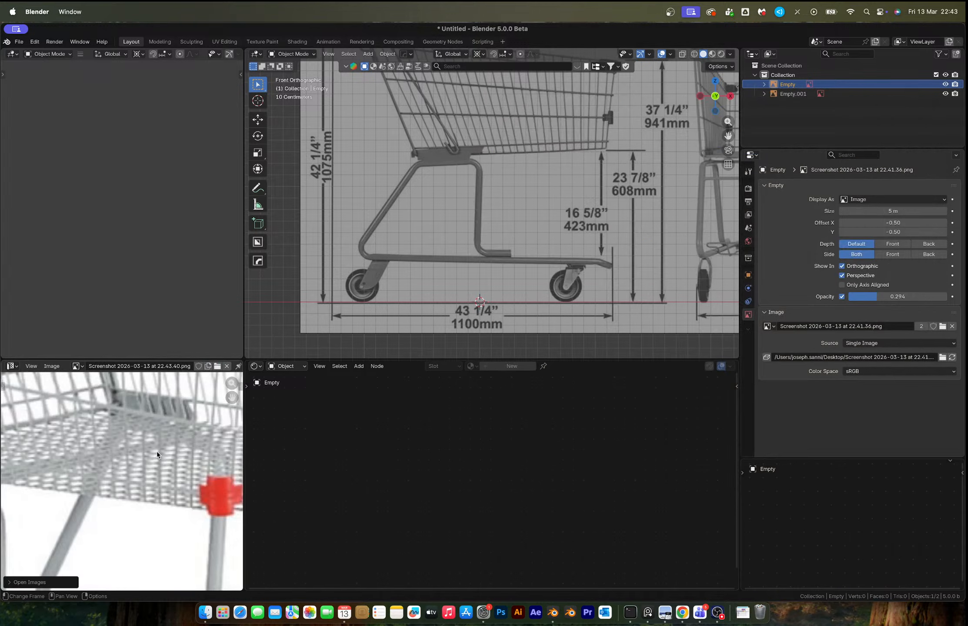
scroll(157, 451, "down", 8)
scroll(138, 454, "up", 10)
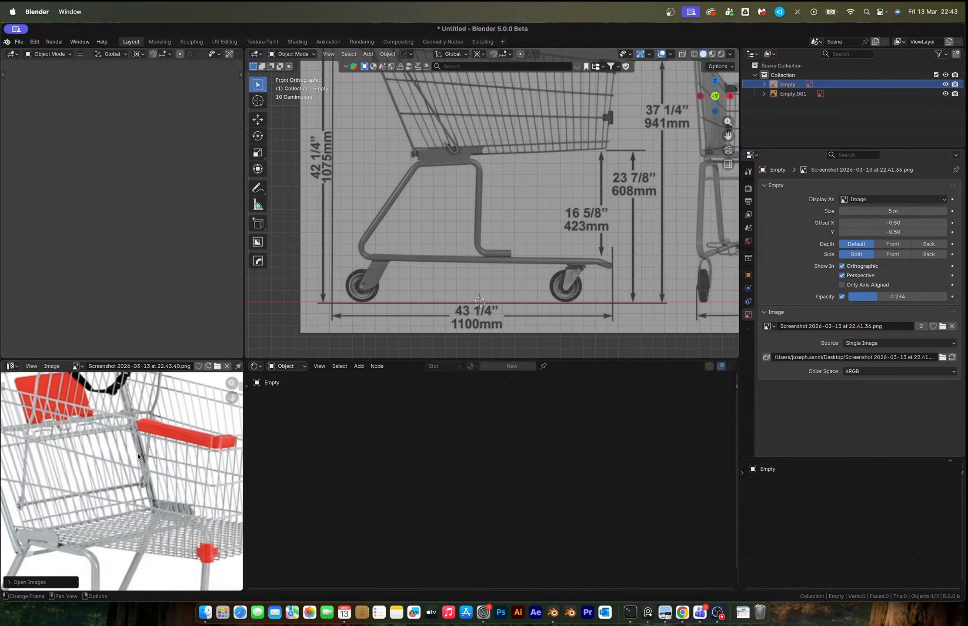
scroll(138, 454, "down", 4)
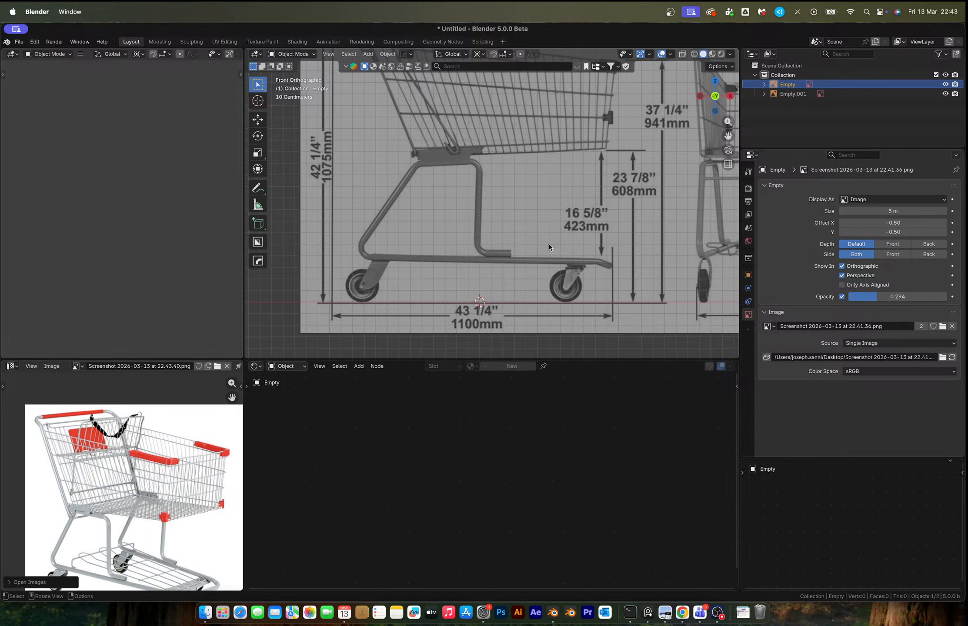
Add a cube at the origin and merge all its vertices at the centre into a single vertex
left_click(551, 265)
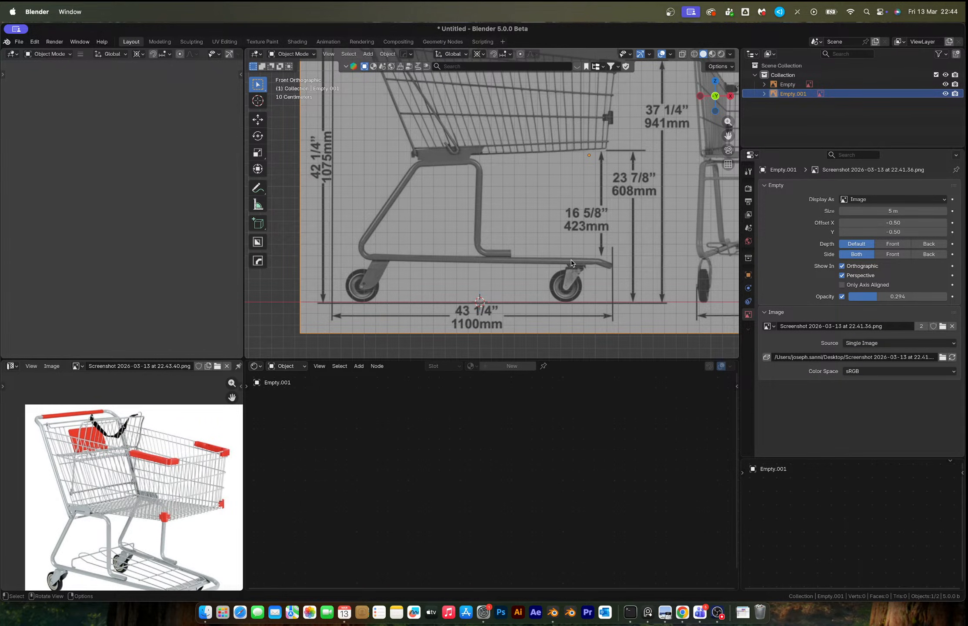
scroll(571, 261, "down", 4)
scroll(540, 222, "up", 1)
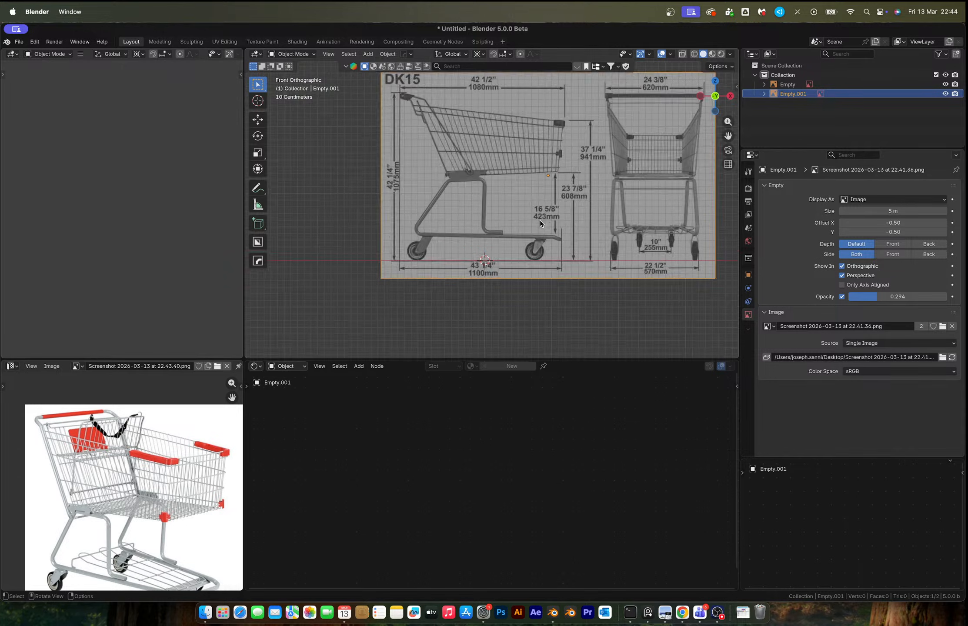
scroll(540, 221, "up", 4)
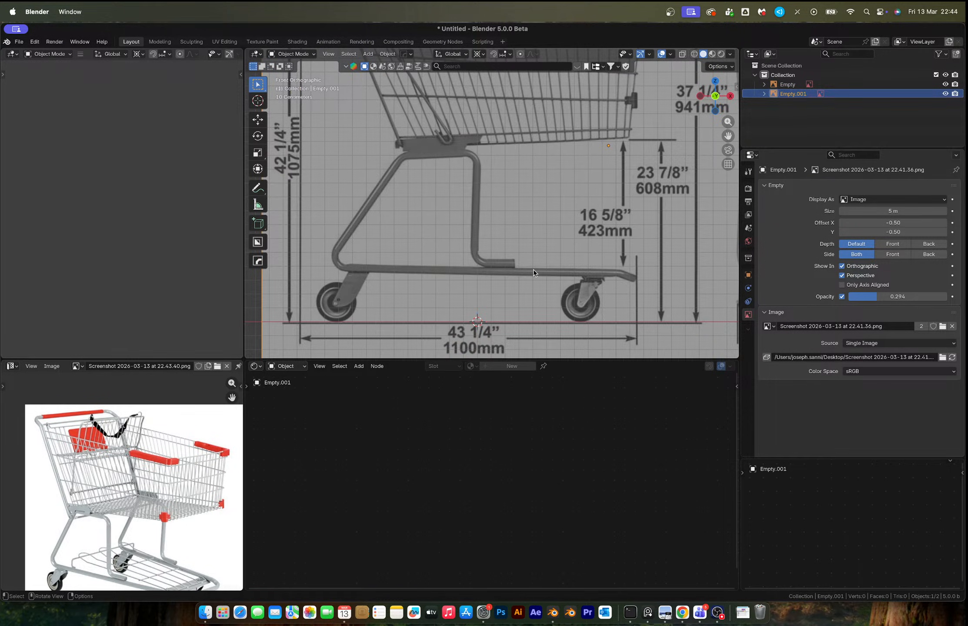
key("shift+a")
left_click(553, 294)
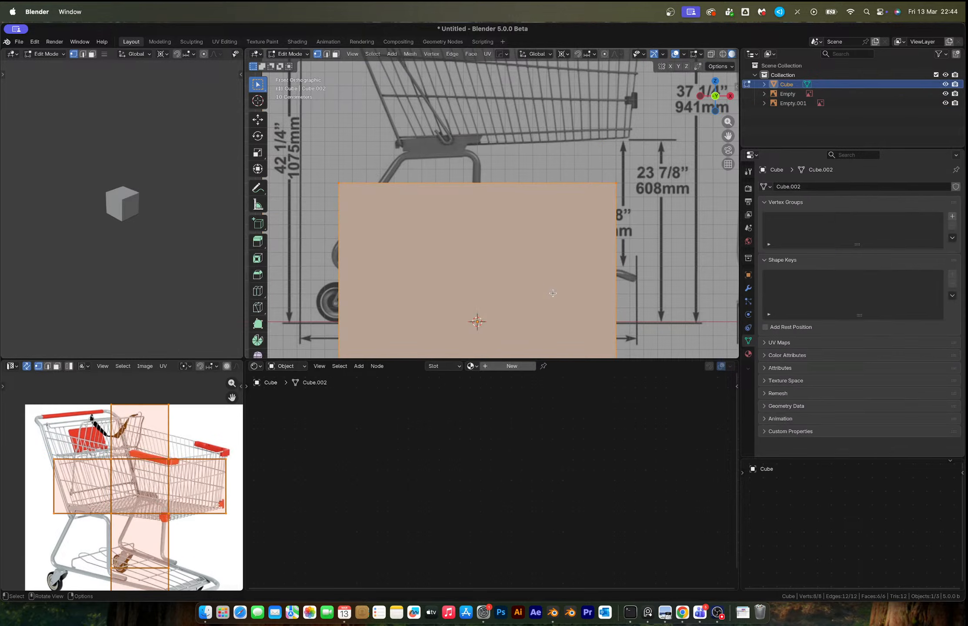
key("m")
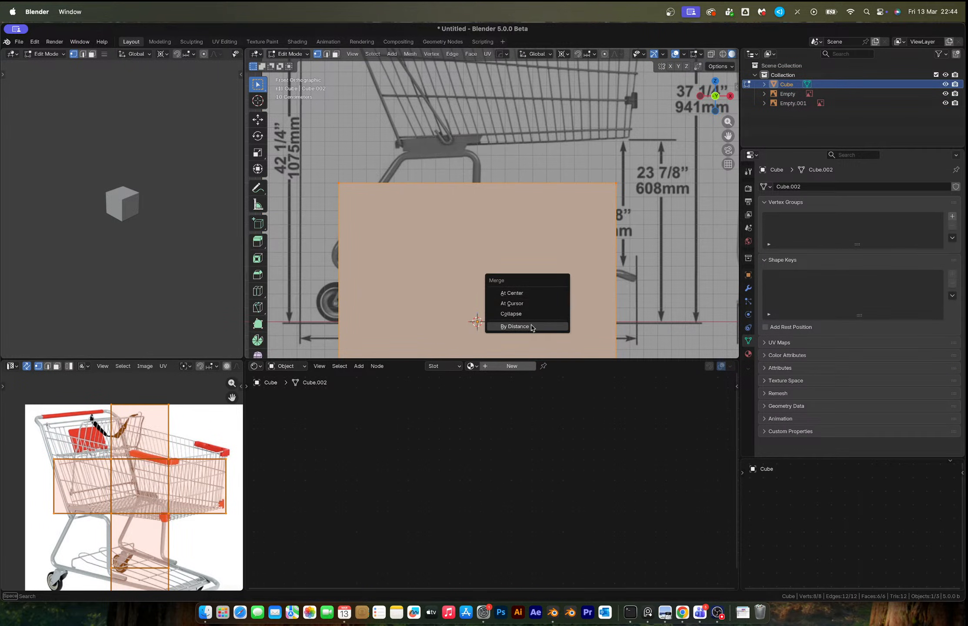
left_click(513, 293)
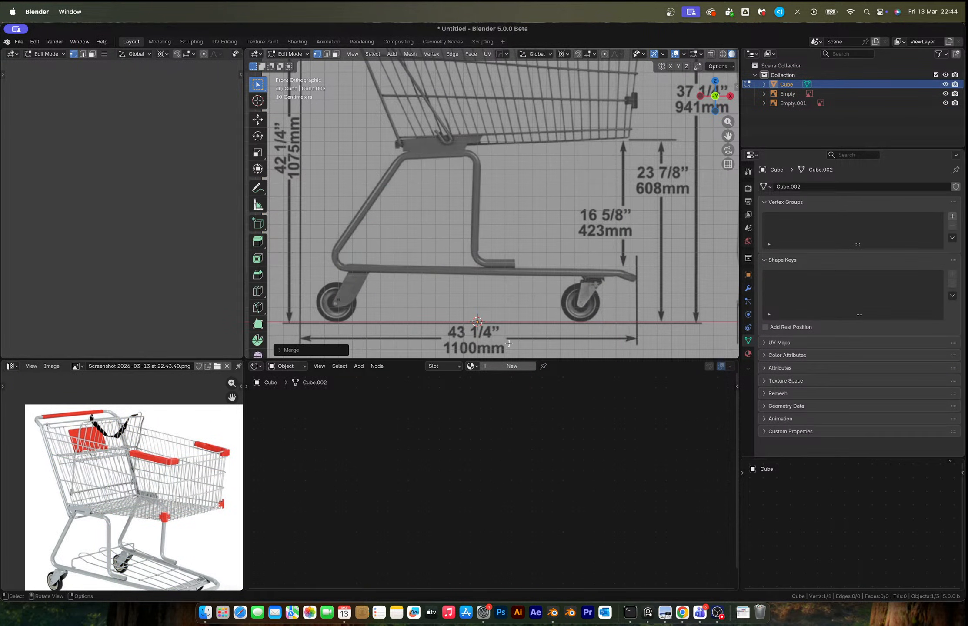
Move the vertex to the front tip of the cart's lower rail and extrude it over the bend to the rail's rear end
key("g")
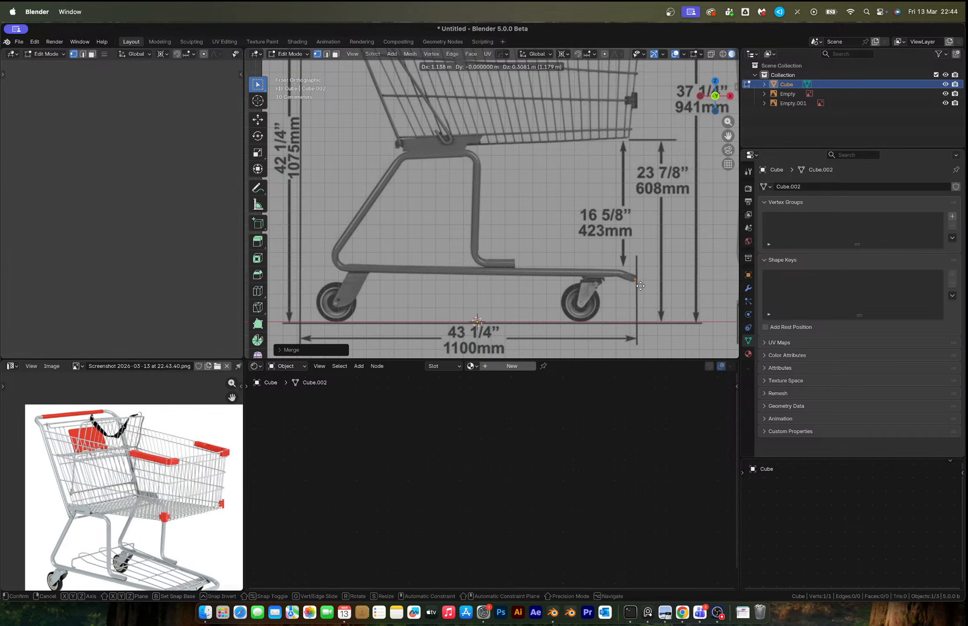
left_click(638, 286)
middle_click_drag(621, 243, 540, 158, "shift")
scroll(558, 185, "down", 1)
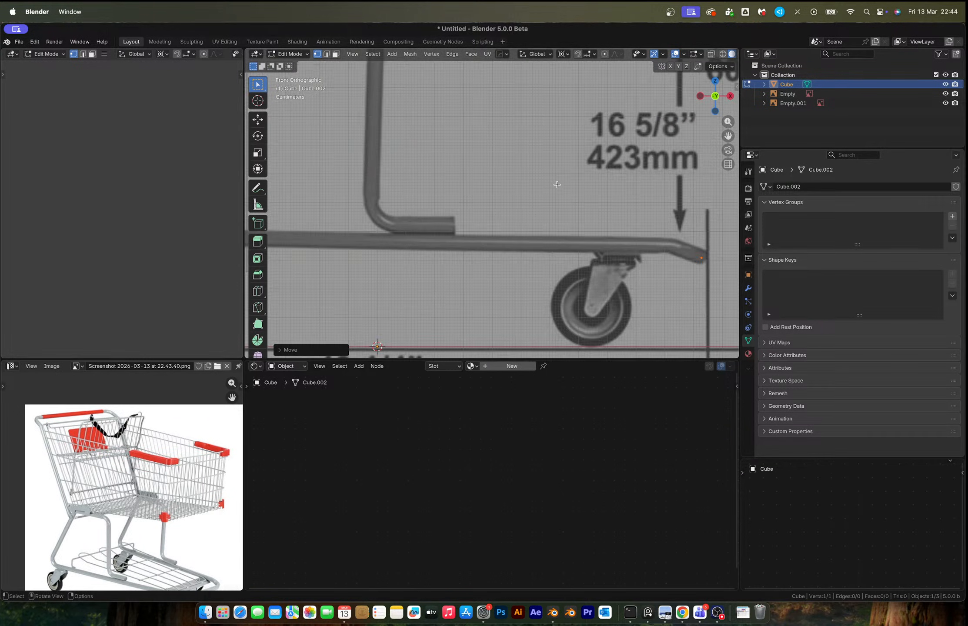
middle_click_drag(627, 218, 583, 200, "shift")
key("e")
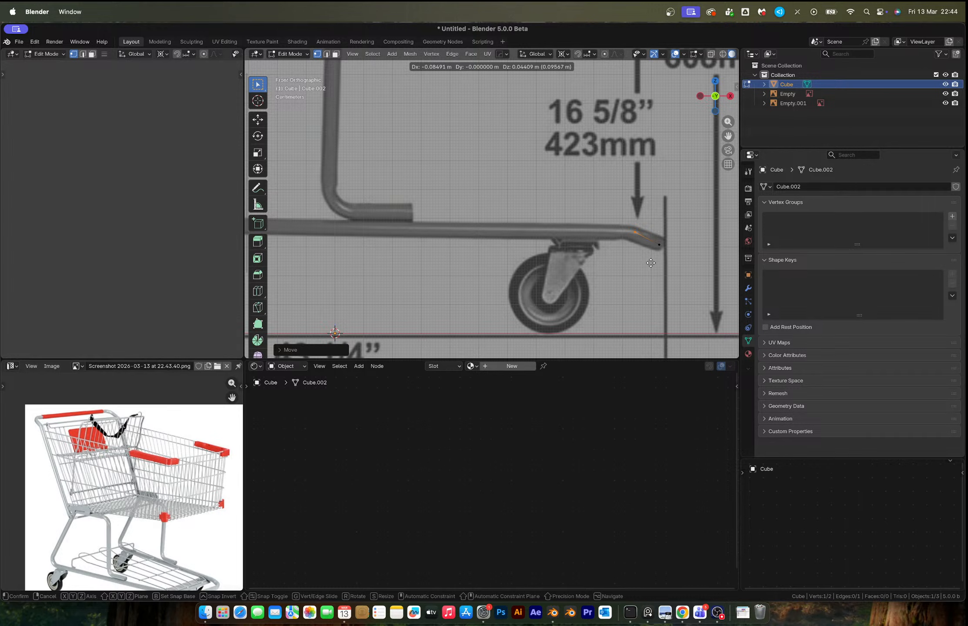
scroll(652, 263, "down", 4)
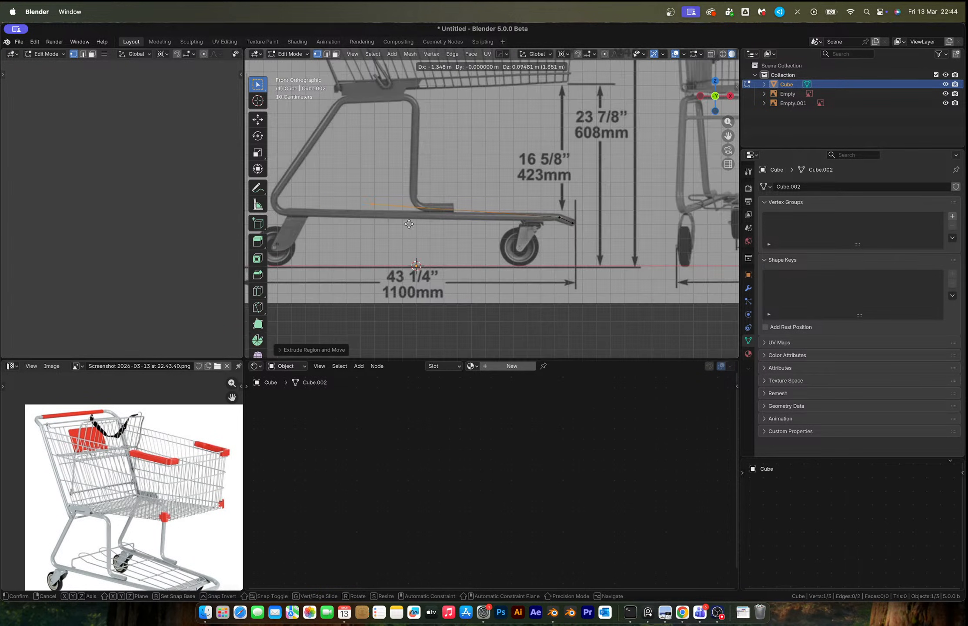
left_click(334, 234)
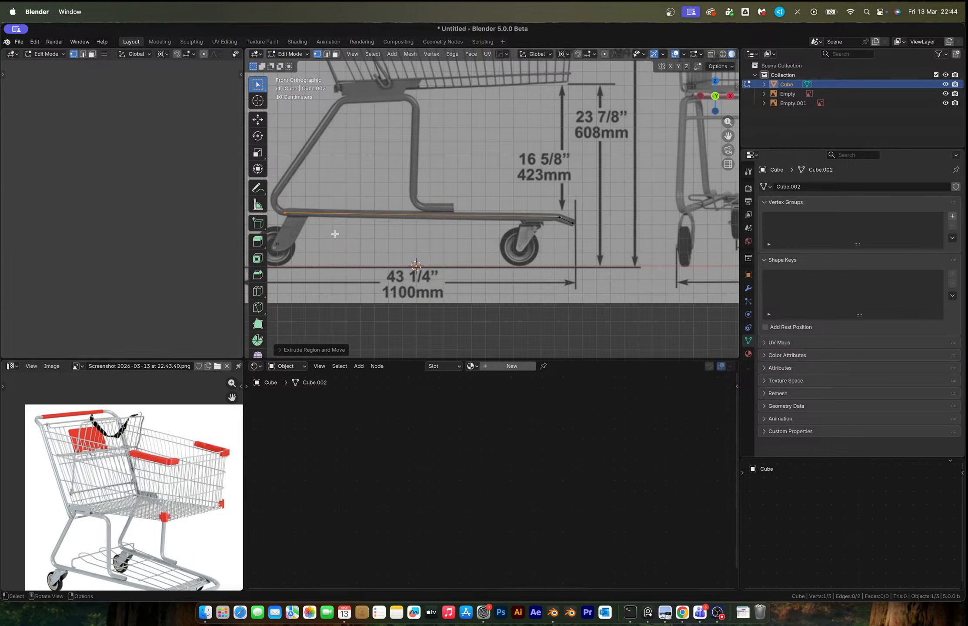
Extrude the end vertex around the rear lower bend and up the slanted leg to its upper corner below the basket
middle_click_drag(337, 238, 411, 235, "shift")
scroll(400, 233, "up", 5)
middle_click_drag(341, 251, 409, 275, "shift")
key("e")
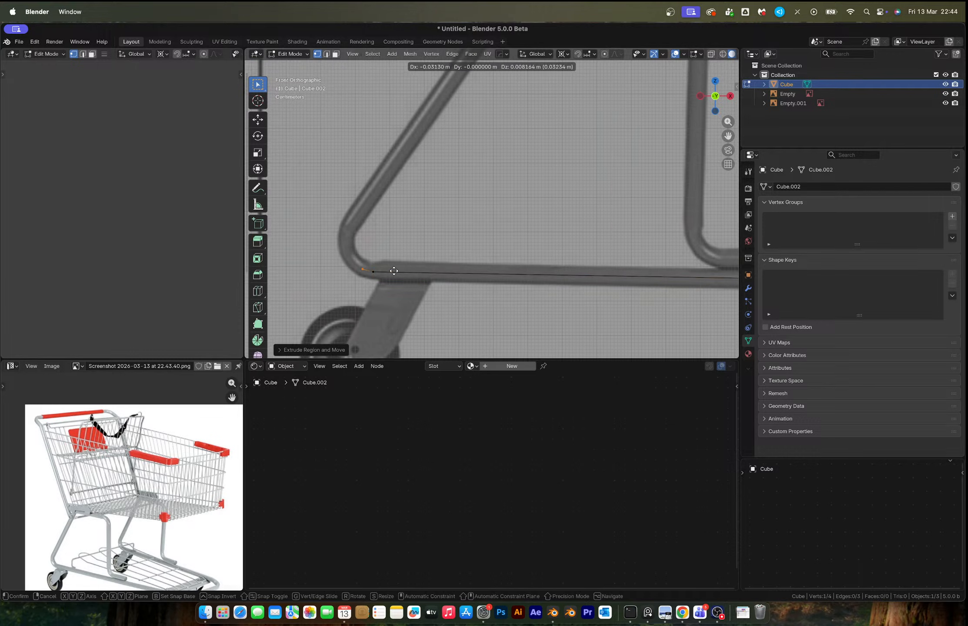
left_click(390, 269)
key("e")
scroll(381, 241, "down", 3)
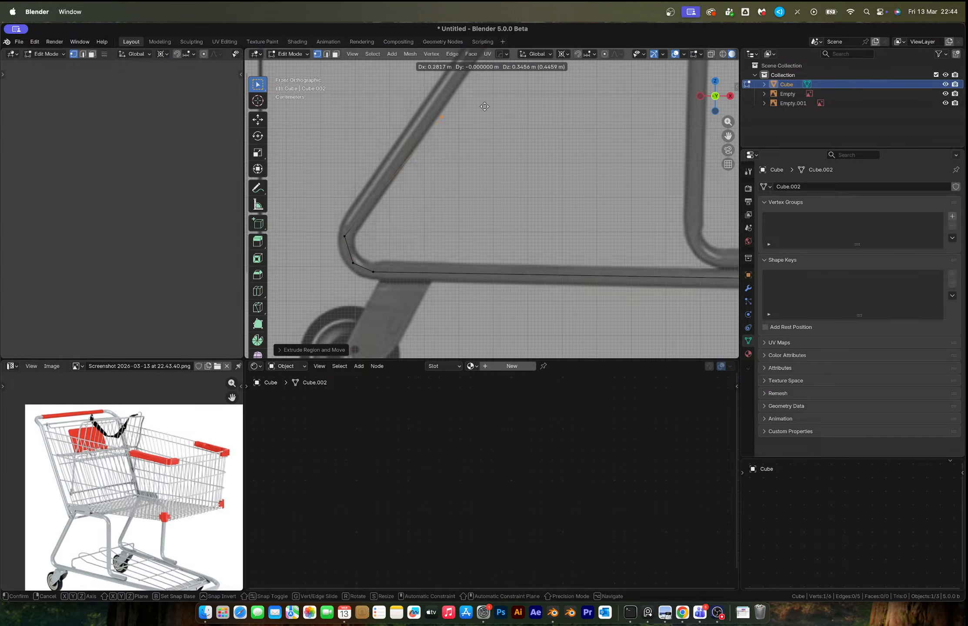
left_click(483, 98)
middle_click_drag(483, 97, 472, 204, "shift")
scroll(472, 204, "up", 2)
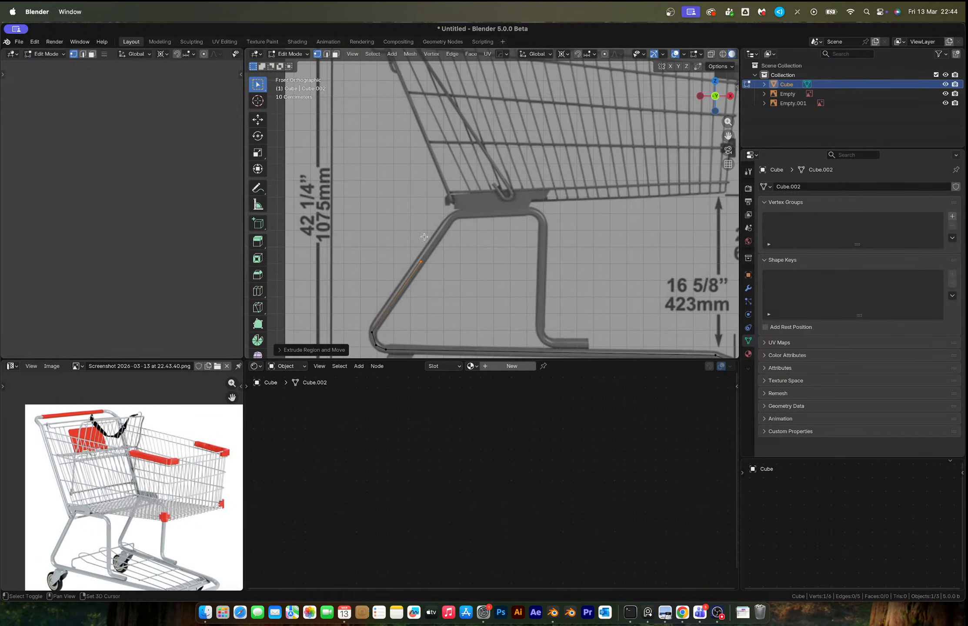
key("e")
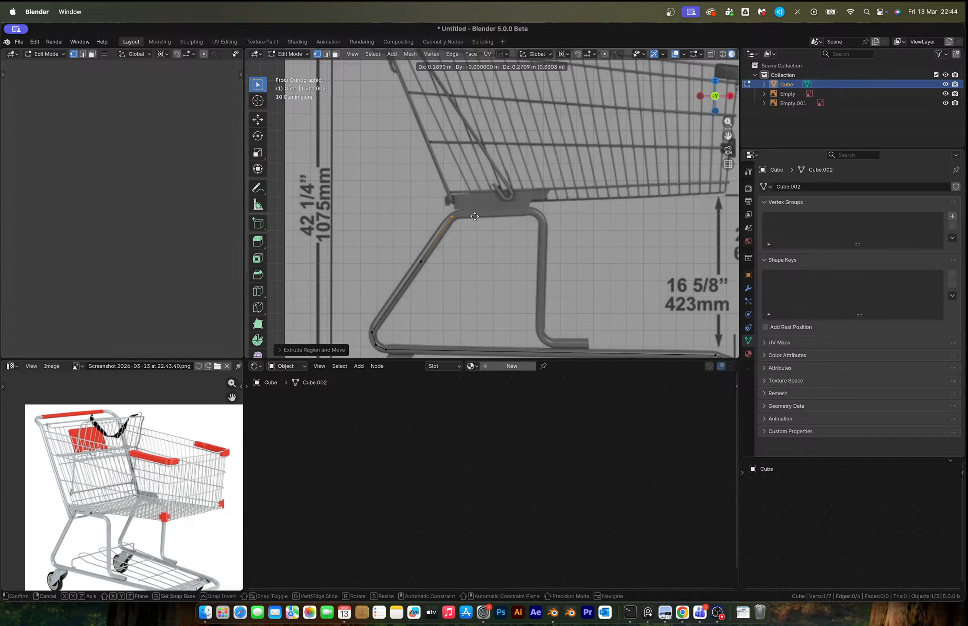
left_click(474, 217)
Extrude the frame outline along the top bar under the basket bracket and around the bend at its front end
key("e")
scroll(562, 220, "up", 3)
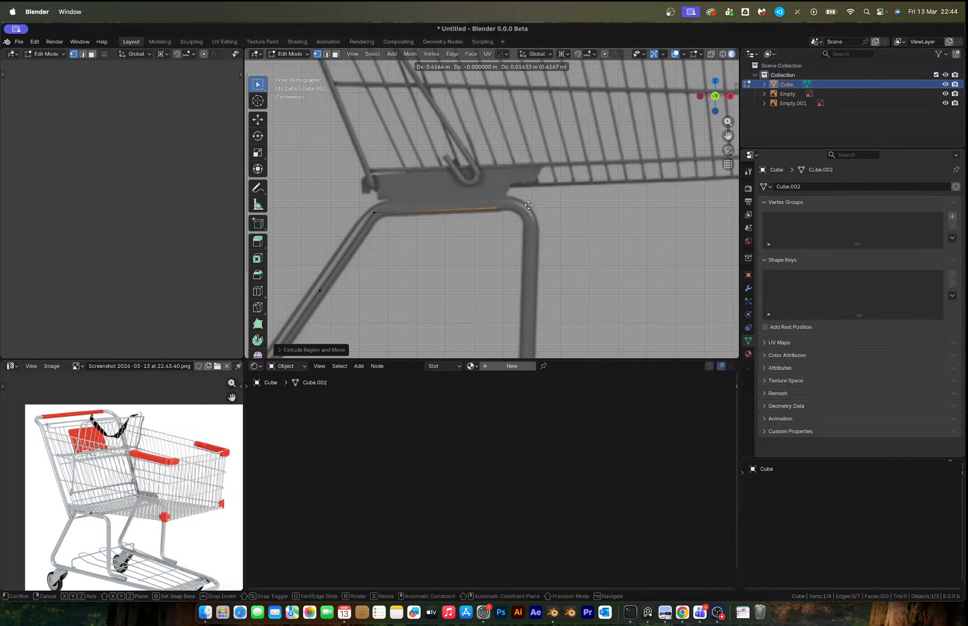
left_click(539, 201)
key("e")
left_click(559, 209)
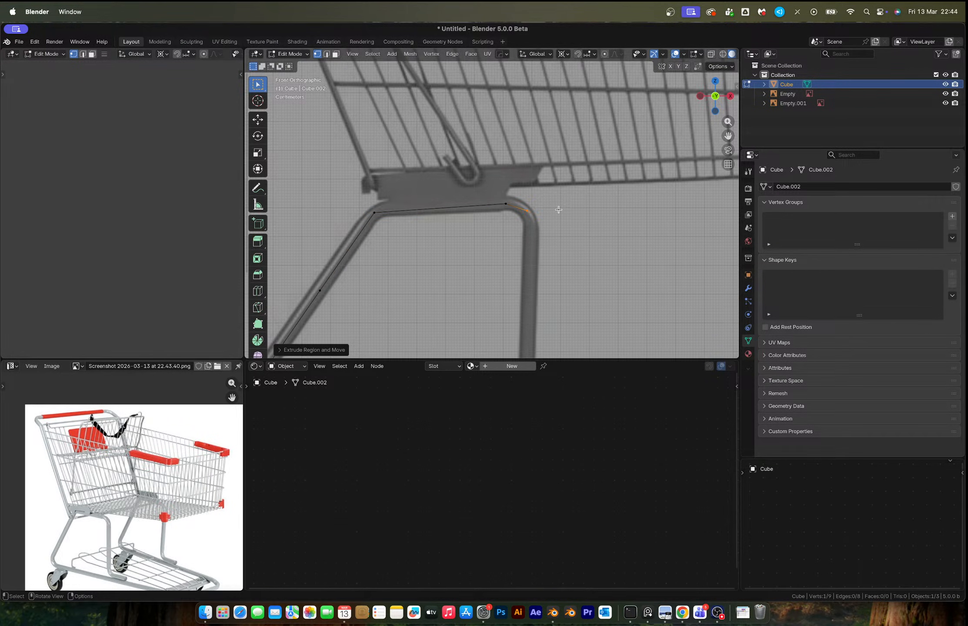
key("e")
left_click(564, 232)
Extrude the end vertex down the upright front leg to the start of its lower bend, following the tube's slight tilt
middle_click_drag(565, 232, 529, 178, "shift")
scroll(529, 178, "down", 3)
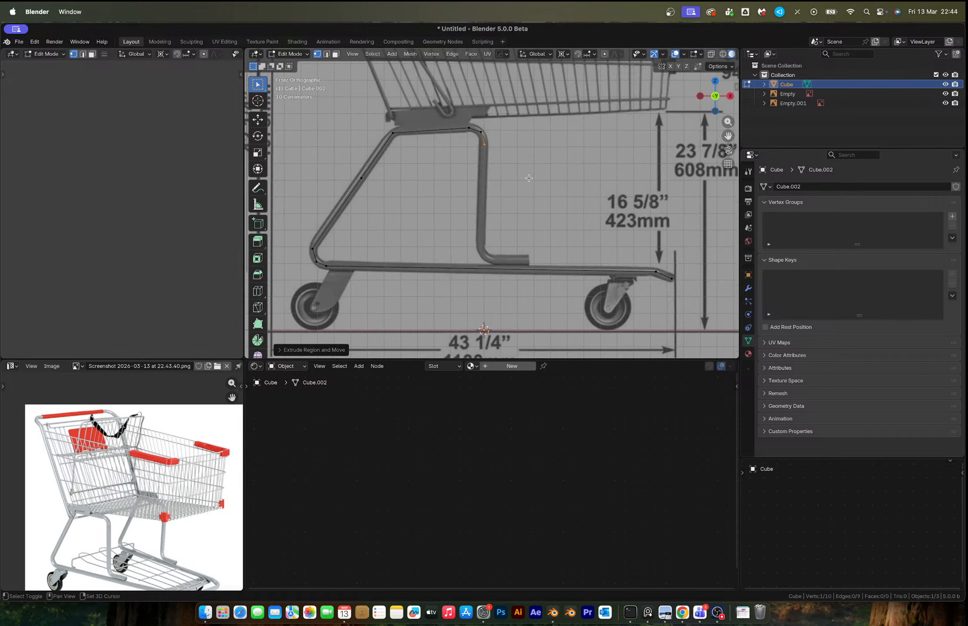
key("e")
key("z")
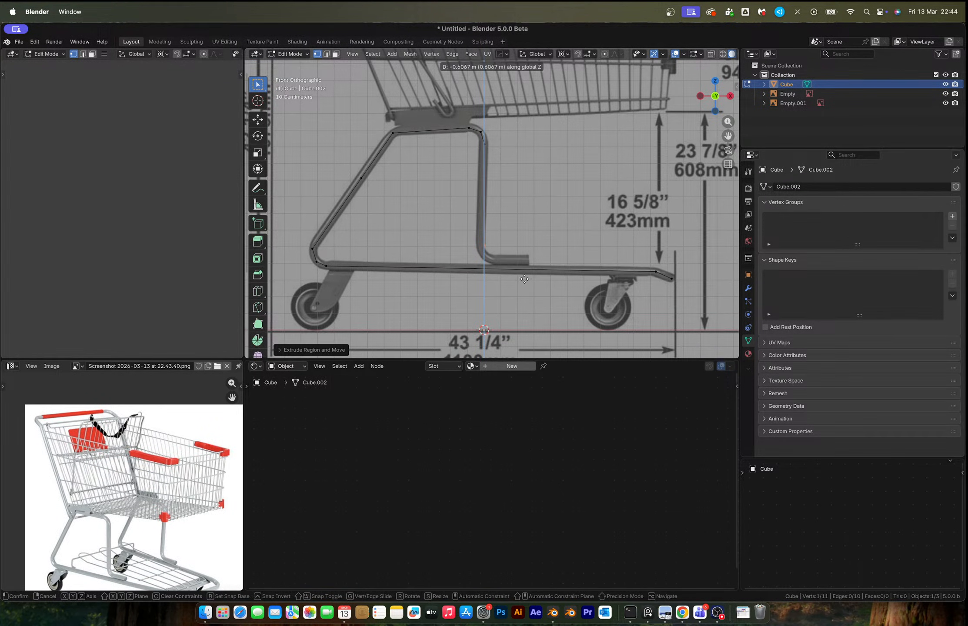
scroll(525, 279, "up", 5)
key("z")
key("z")
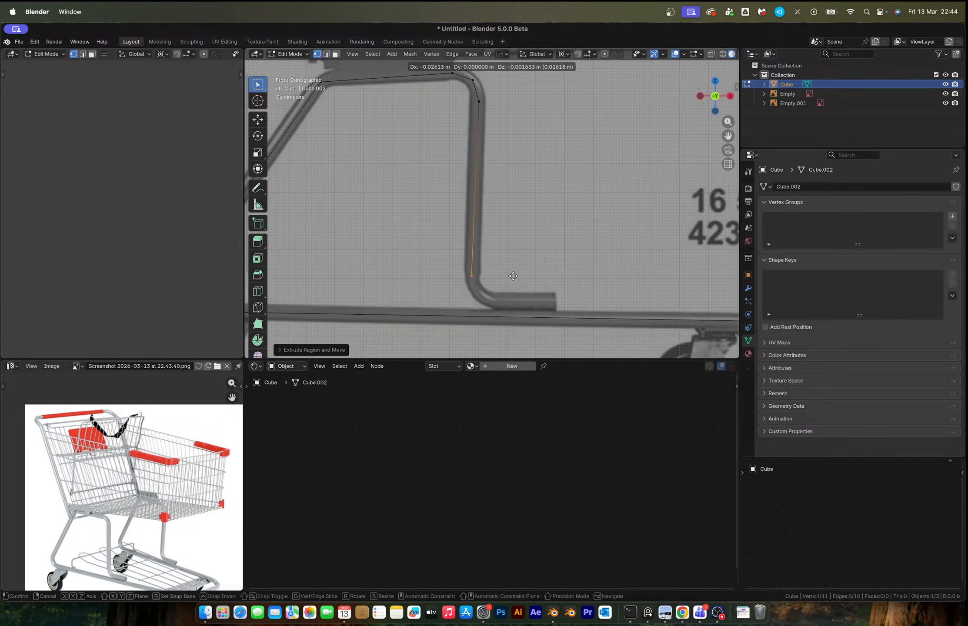
left_click(513, 276)
Extrude the outline around the leg's lower bend to the end of the short horizontal foot, and return to Object Mode
key("e")
left_click(518, 291)
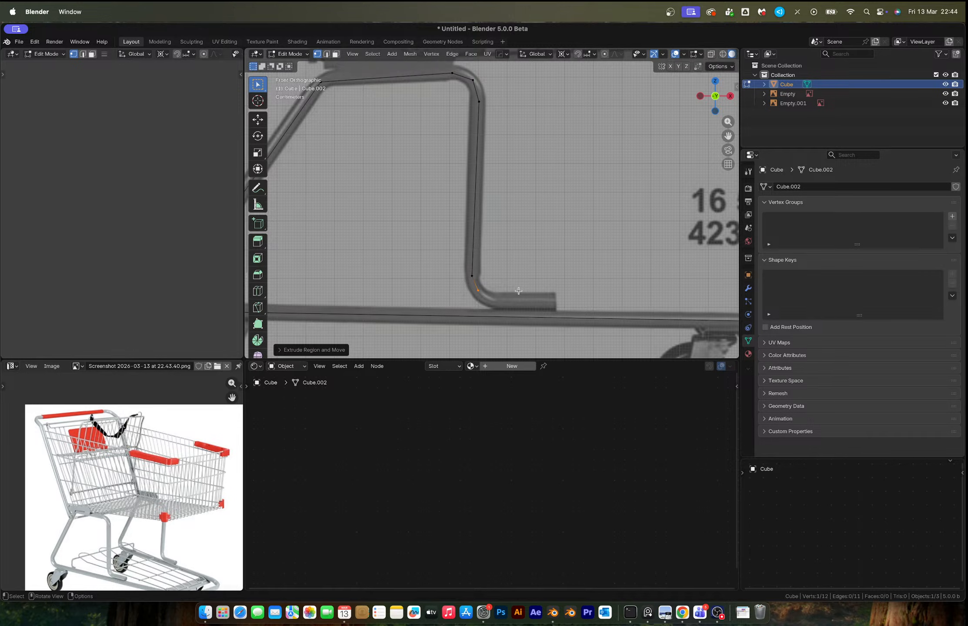
key("e")
left_click(536, 303)
key("e")
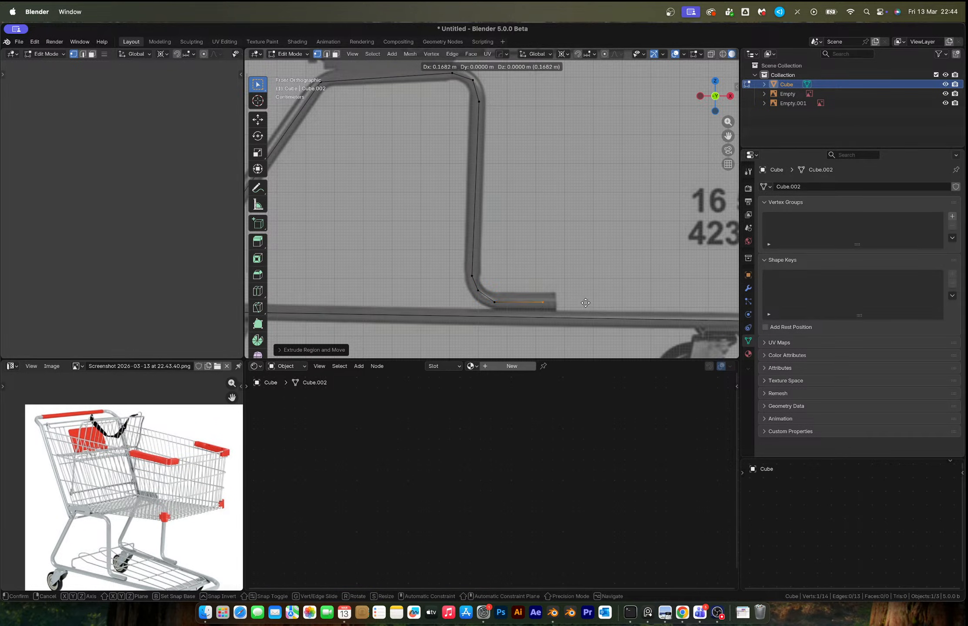
left_click(596, 303)
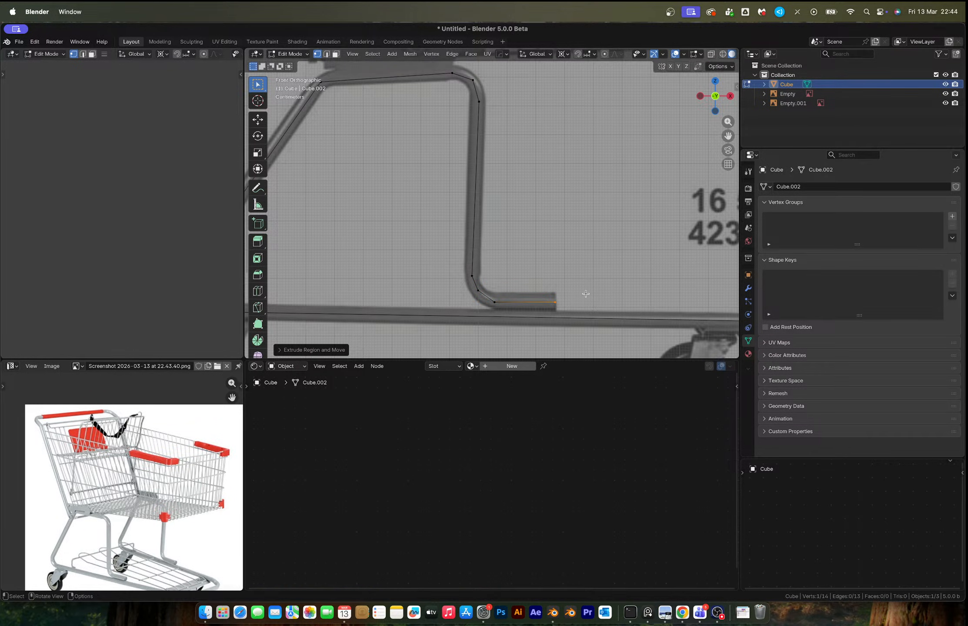
scroll(533, 221, "down", 5)
key("Tab")
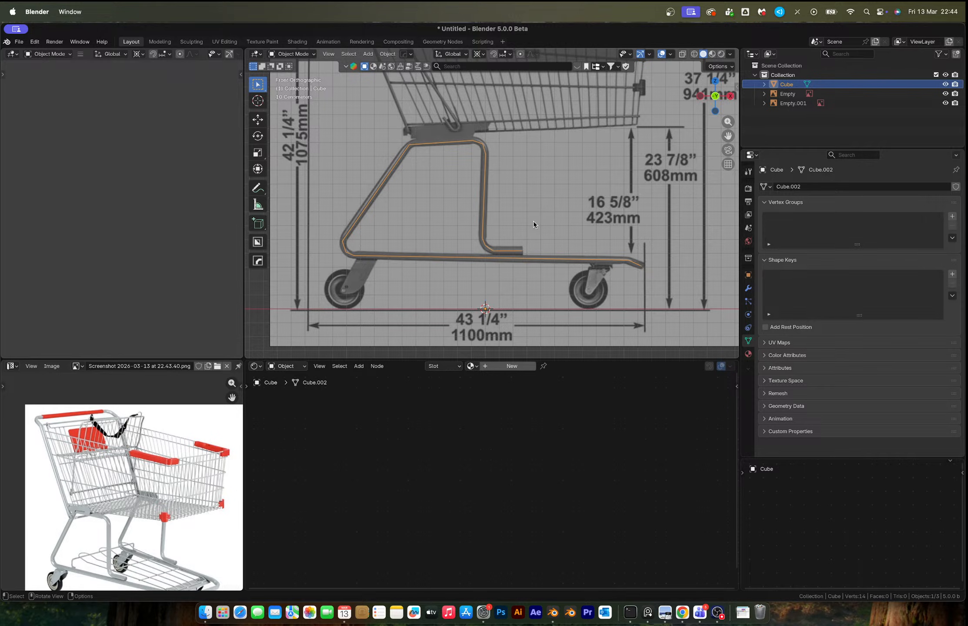
Move the entire frame outline along Y from the cart's centre to the outer side leg in the end-view reference
middle_click_drag(533, 221, 488, 260)
scroll(534, 228, "down", 4)
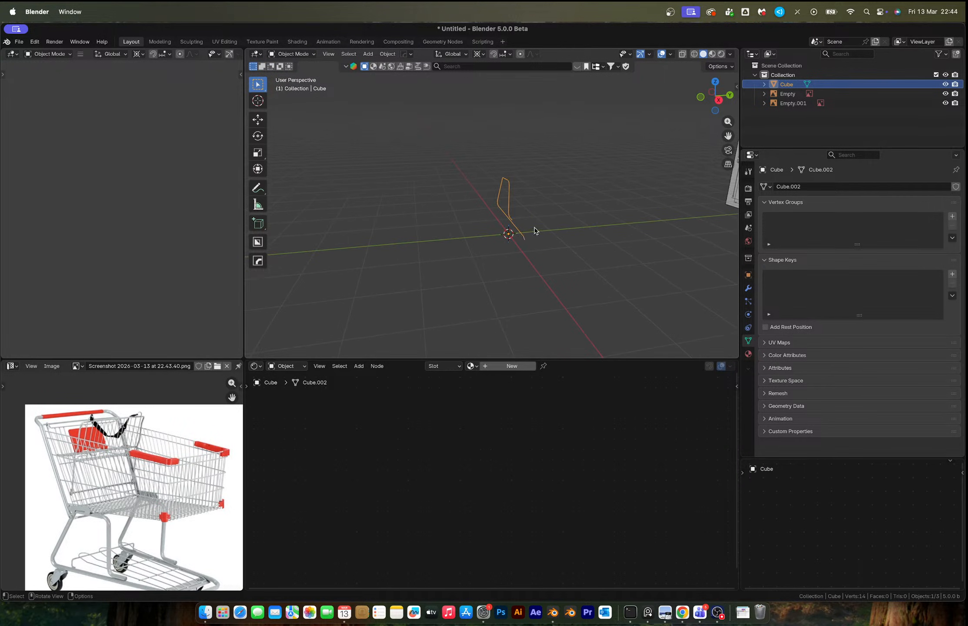
key("Tab")
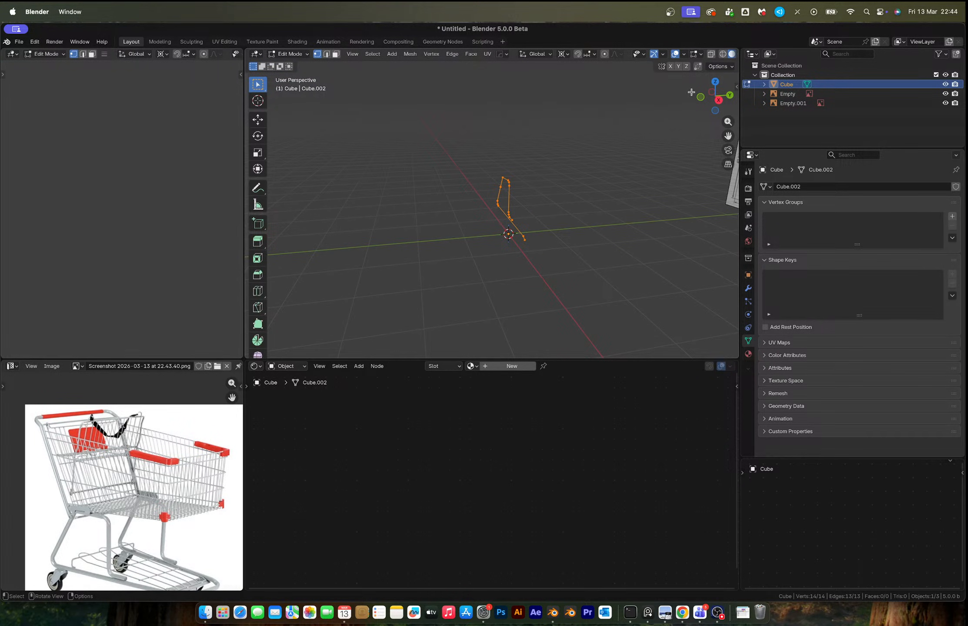
left_click(711, 91)
scroll(536, 225, "up", 8)
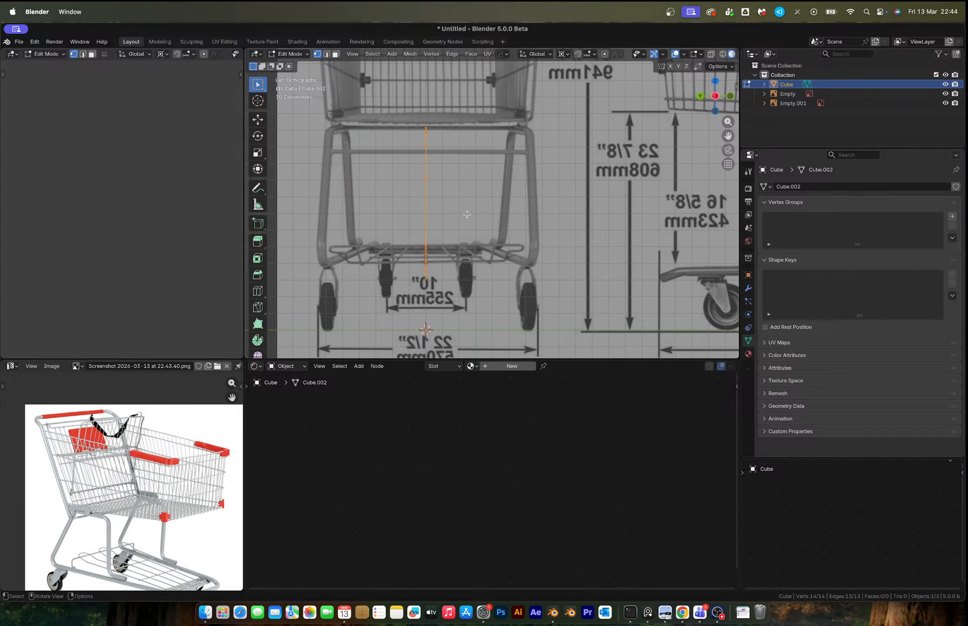
key("g")
key("y")
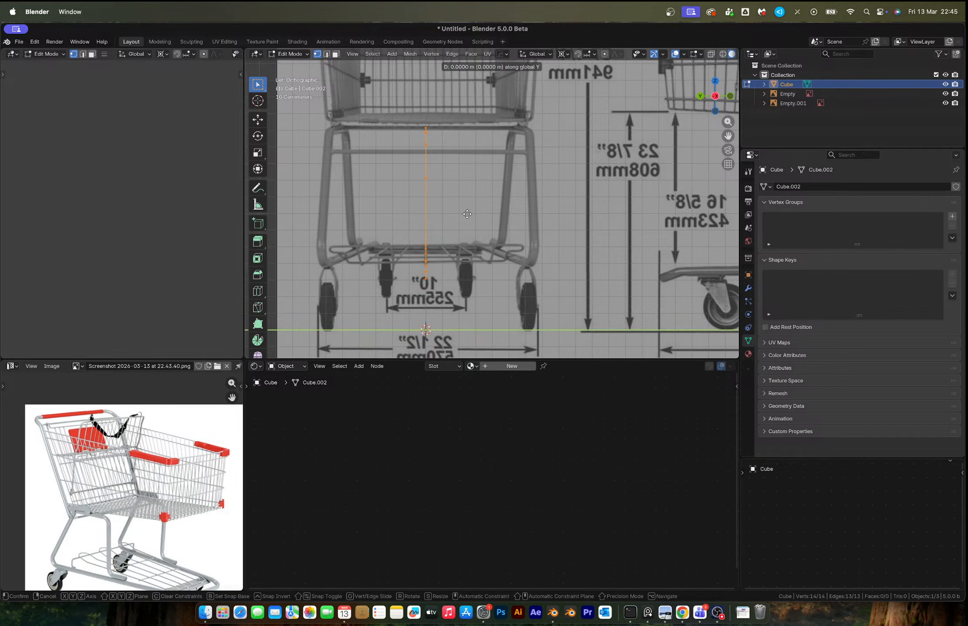
left_click(574, 222)
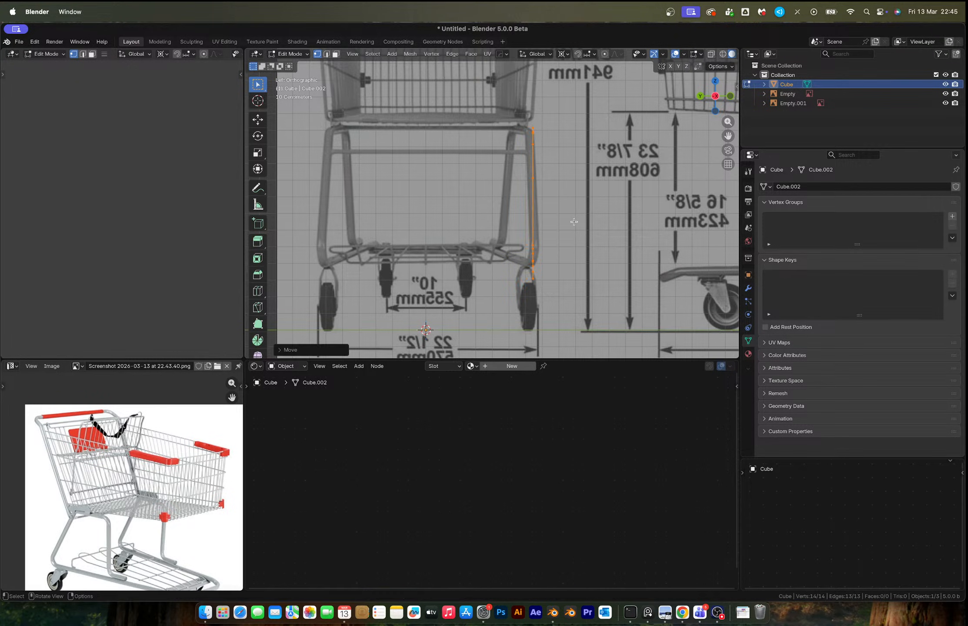
scroll(567, 221, "down", 5)
middle_click_drag(567, 220, 500, 251)
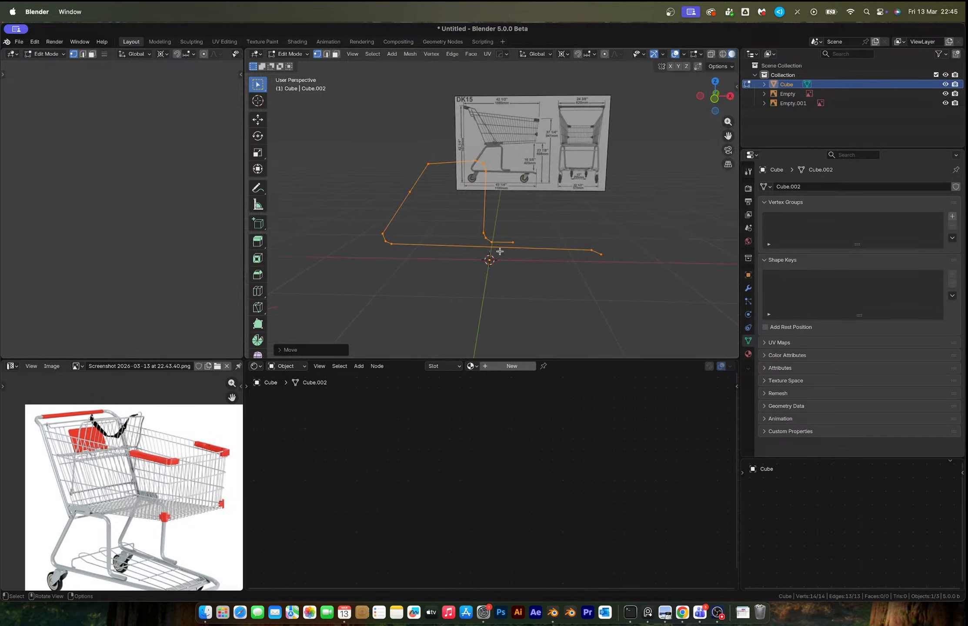
left_click(608, 258)
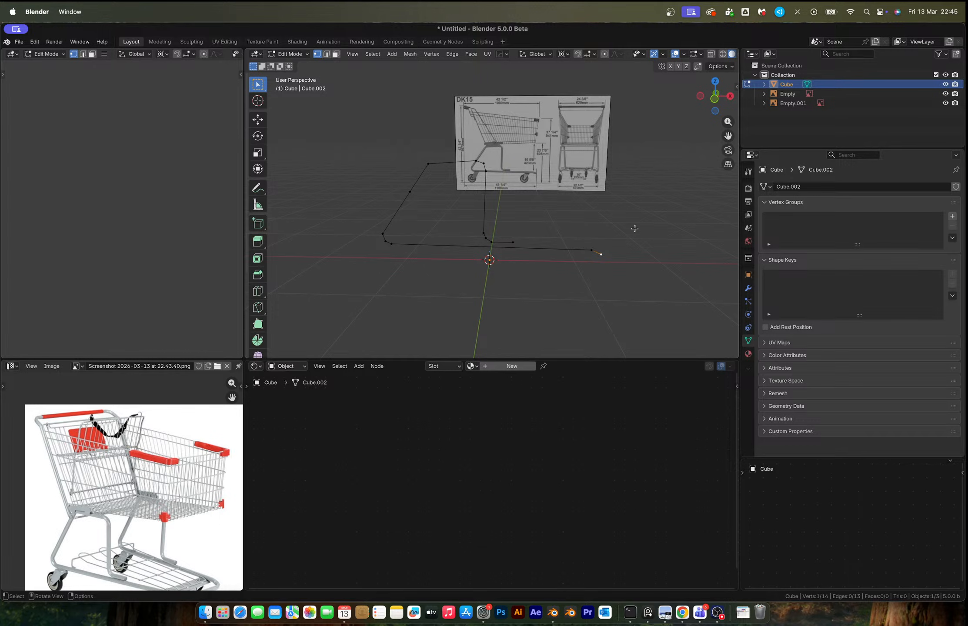
middle_click_drag(635, 229, 506, 267)
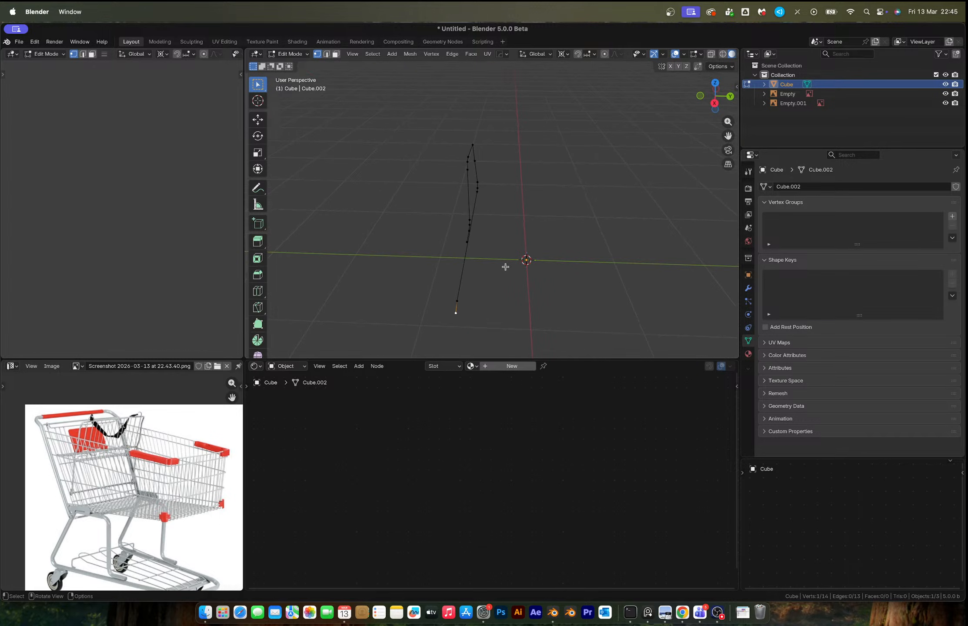
left_click(715, 101)
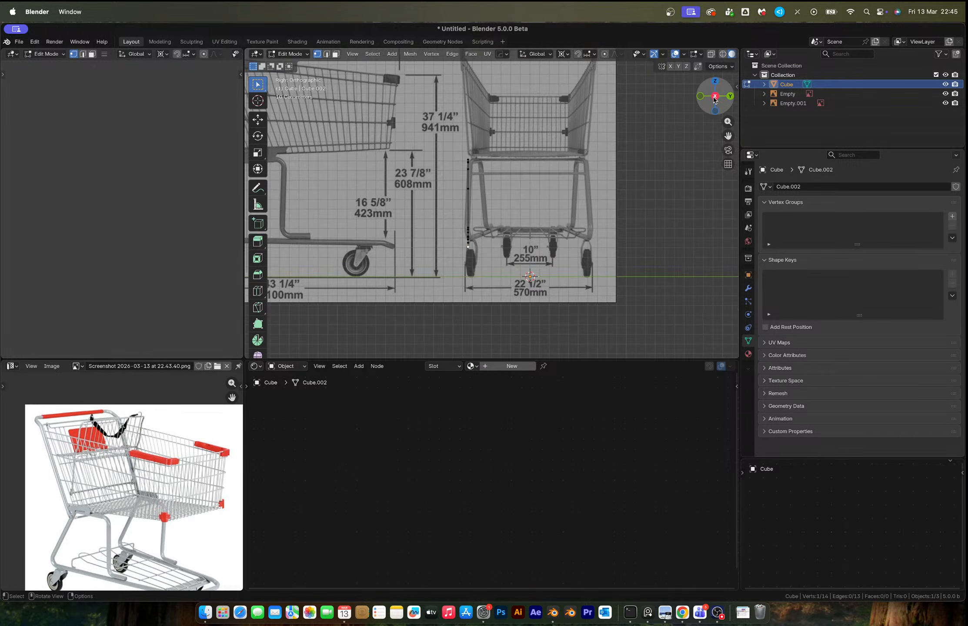
left_click(715, 99)
scroll(594, 259, "up", 4)
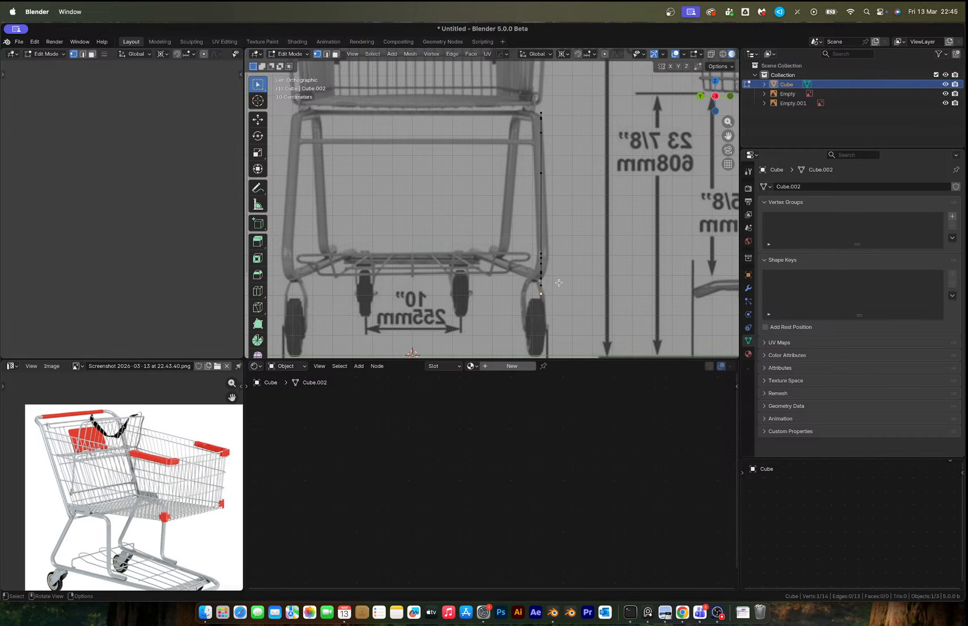
key("g")
key("y")
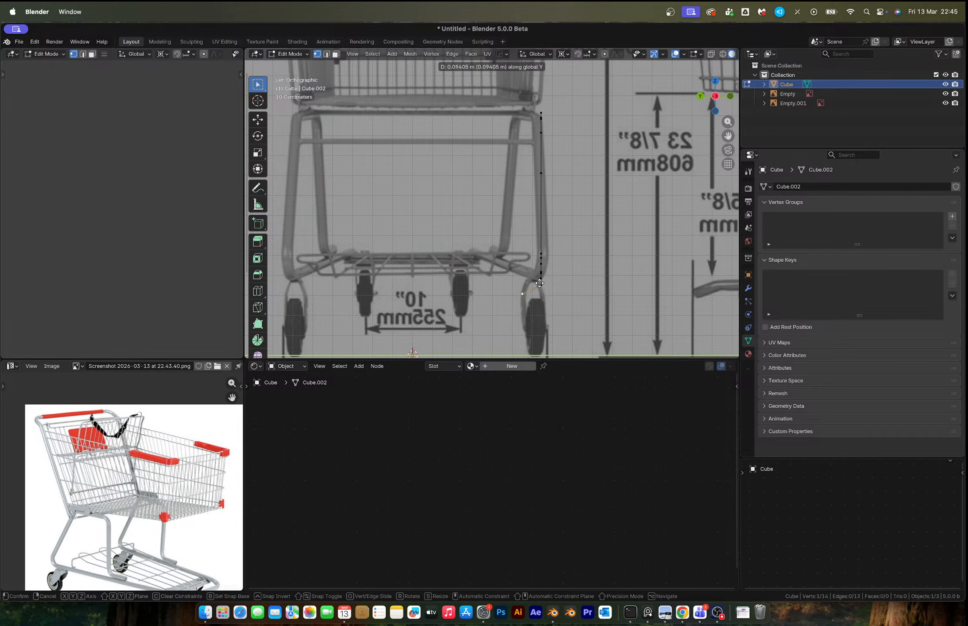
right_click(521, 283)
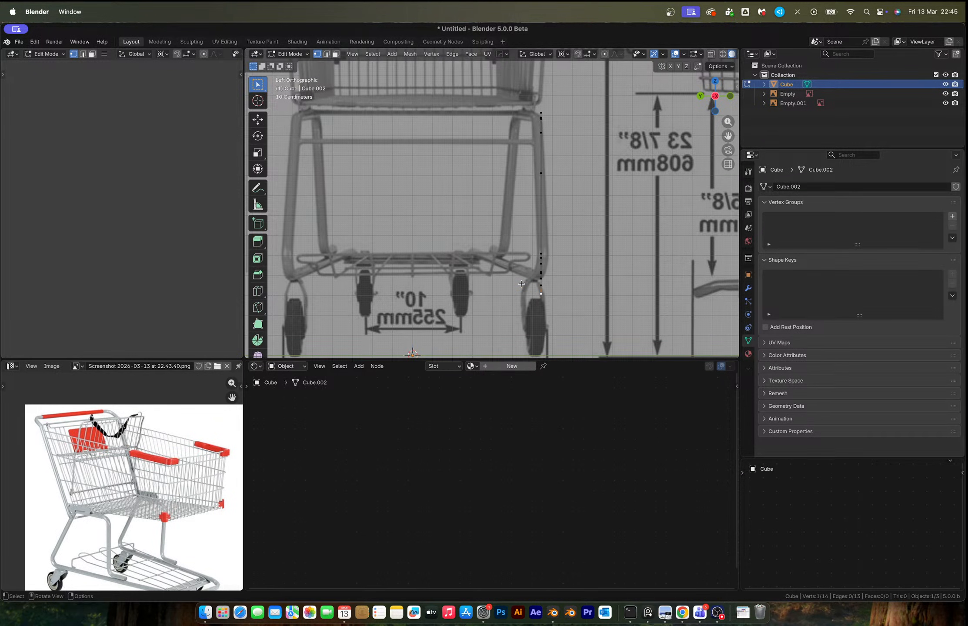
Try to pull the outline's front end vertex inward about 0.27 m along Y with Smooth proportional editing
key("o")
left_click(616, 53)
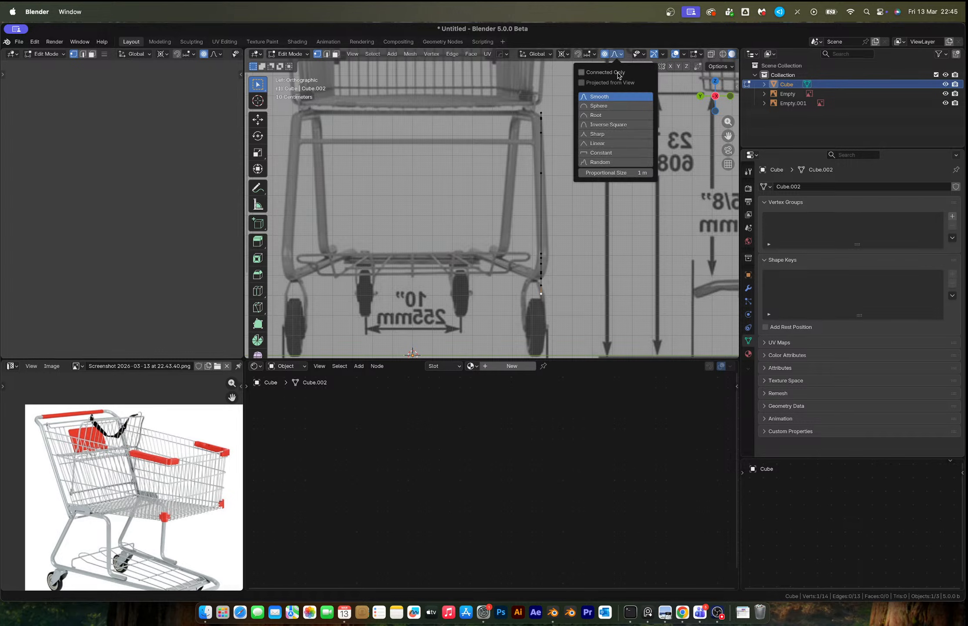
left_click(582, 285)
key("g")
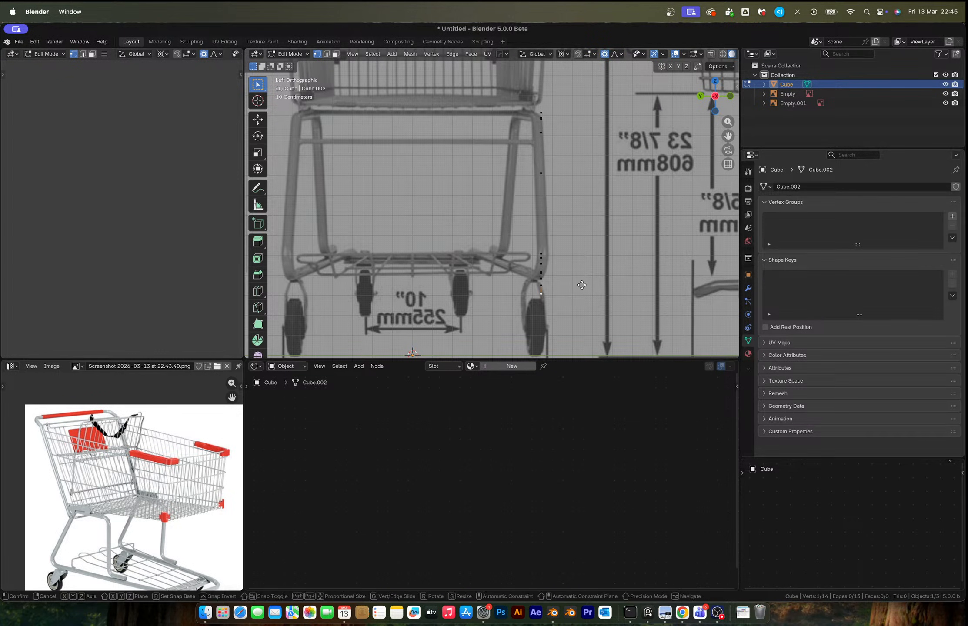
key("y")
scroll(547, 285, "down", 2)
scroll(546, 286, "down", 10)
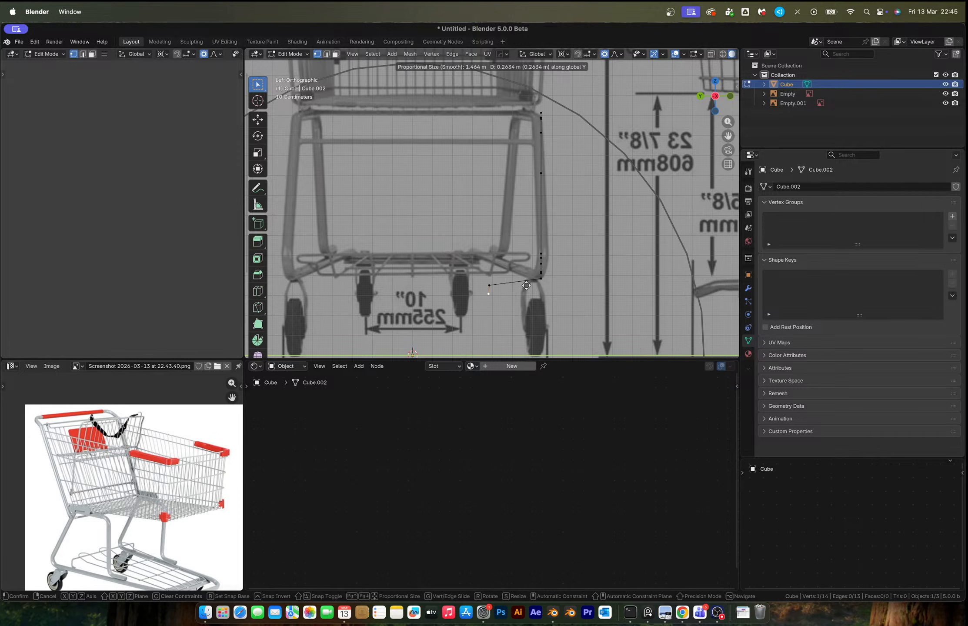
scroll(528, 286, "down", 1)
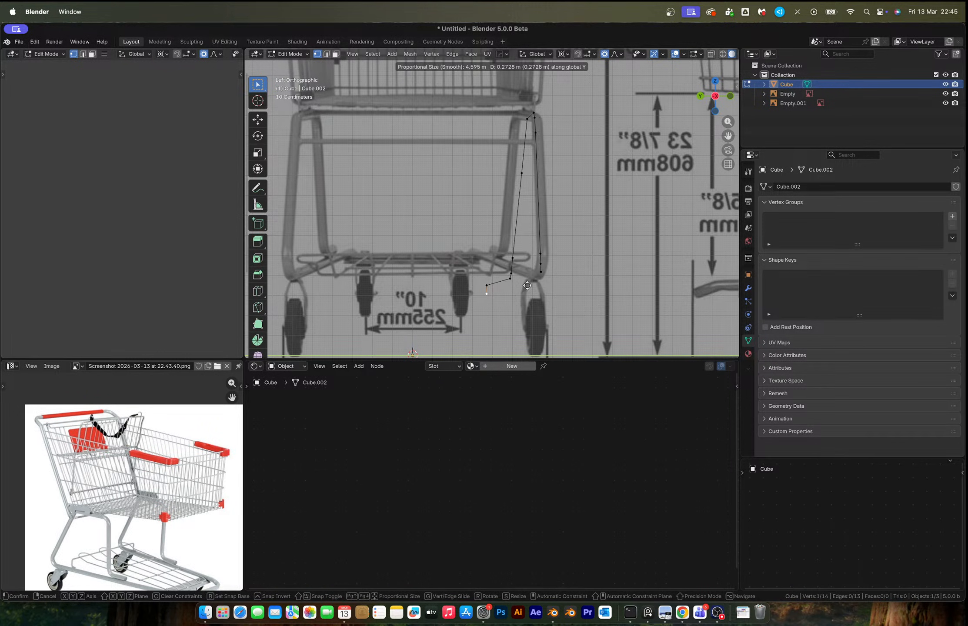
left_click(527, 286)
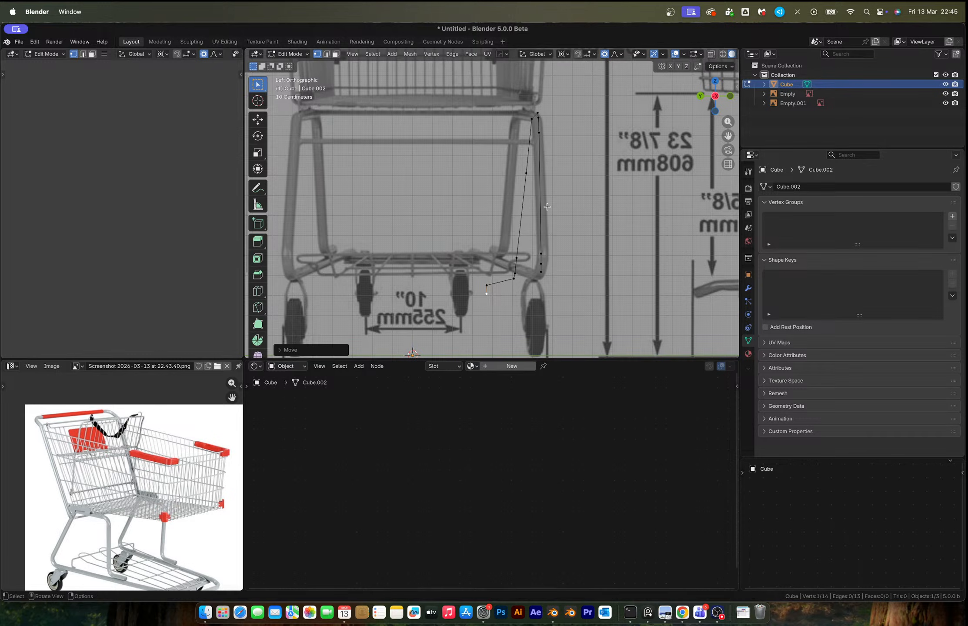
middle_click_drag(575, 224, 534, 239)
key("Tab")
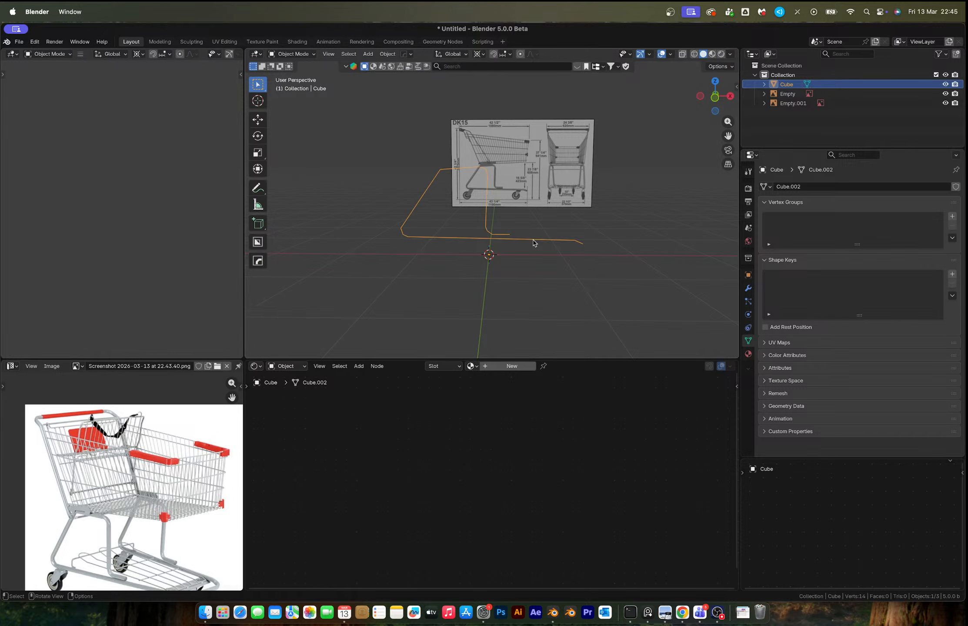
Select the vertex where the slanted rear leg meets the lower bend and set the pivot point to Active Element
left_click(699, 96)
scroll(499, 280, "up", 6)
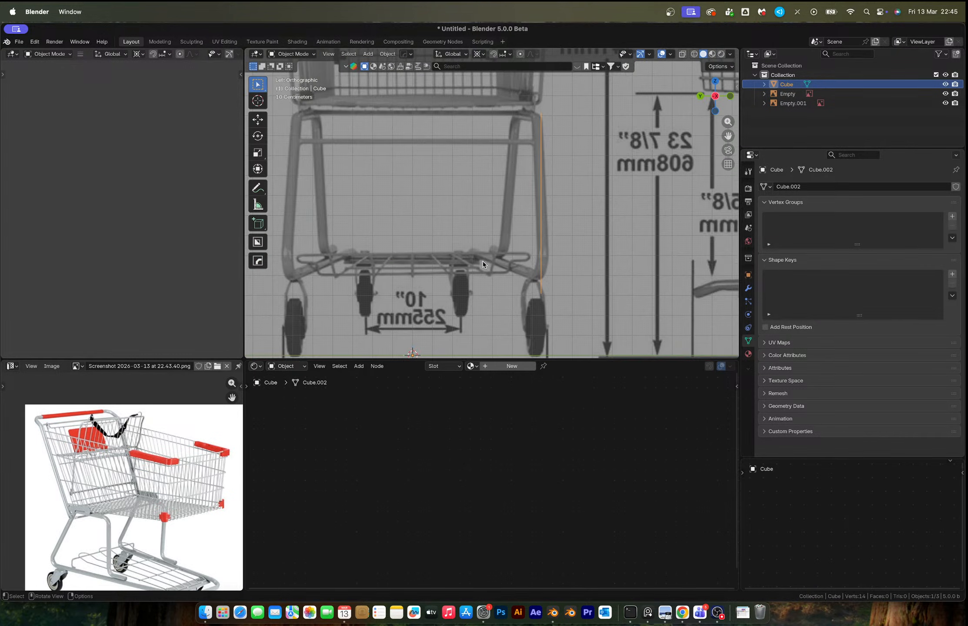
scroll(540, 262, "down", 8)
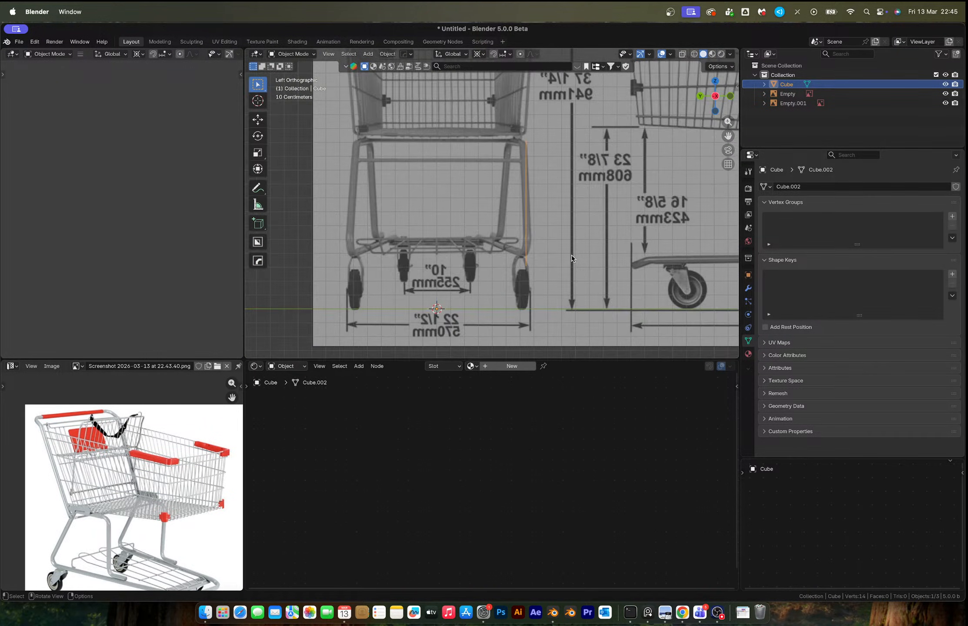
scroll(539, 231, "up", 2)
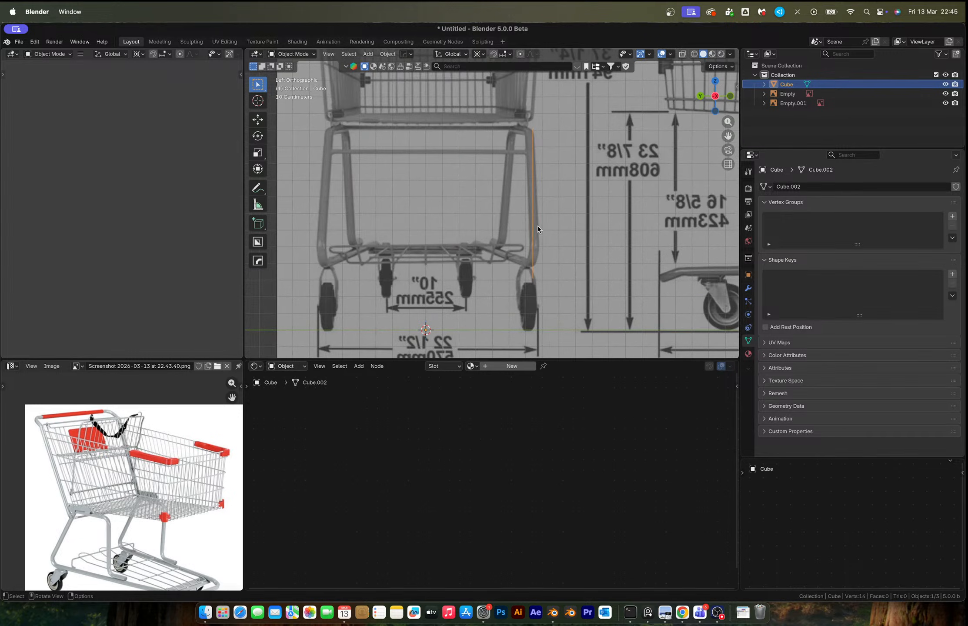
key("Tab")
middle_click_drag(540, 256, 644, 276)
left_click(658, 273)
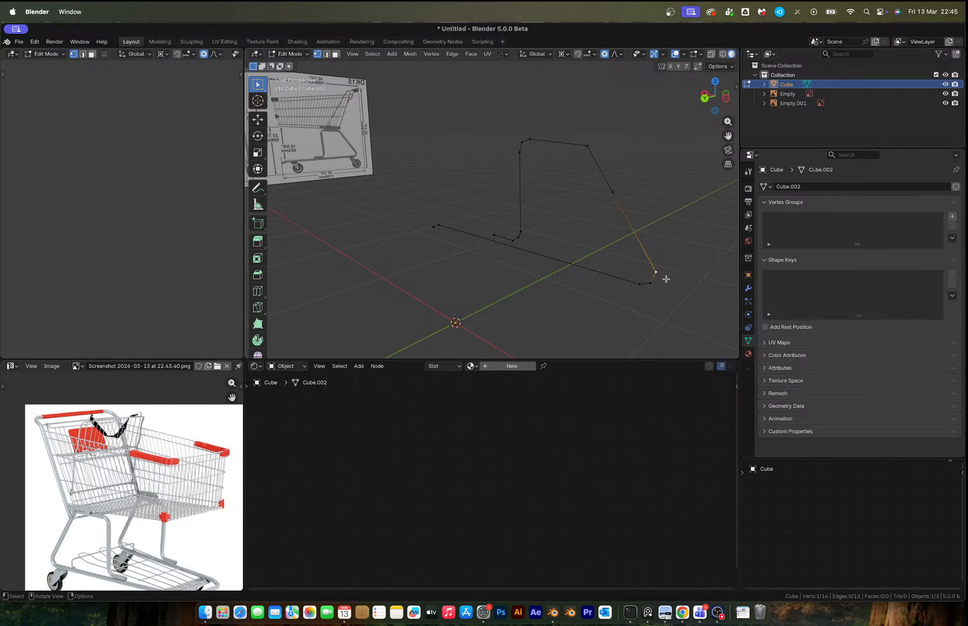
key("period")
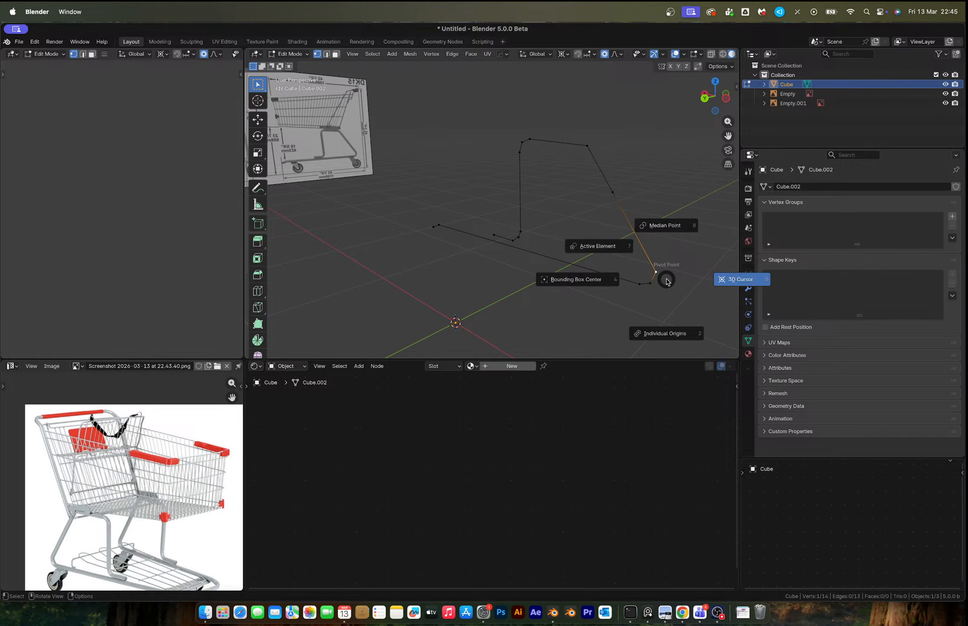
left_click(603, 247)
Rotate the whole frame outline about 7° around global Z, pivoting on the rear bend vertex, so it angles inward towards the front
left_click(727, 100)
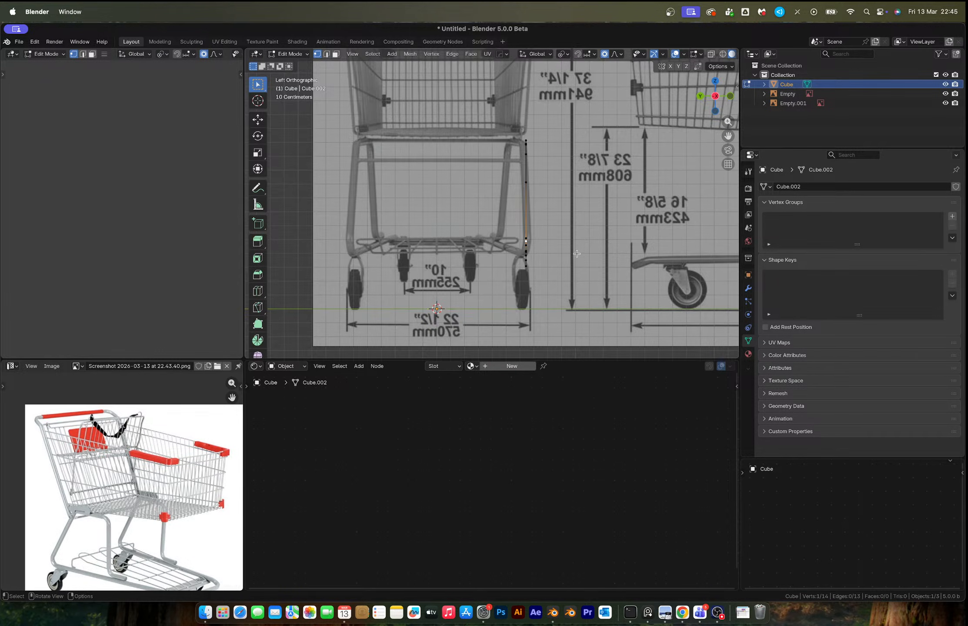
scroll(577, 254, "up", 2)
key("a")
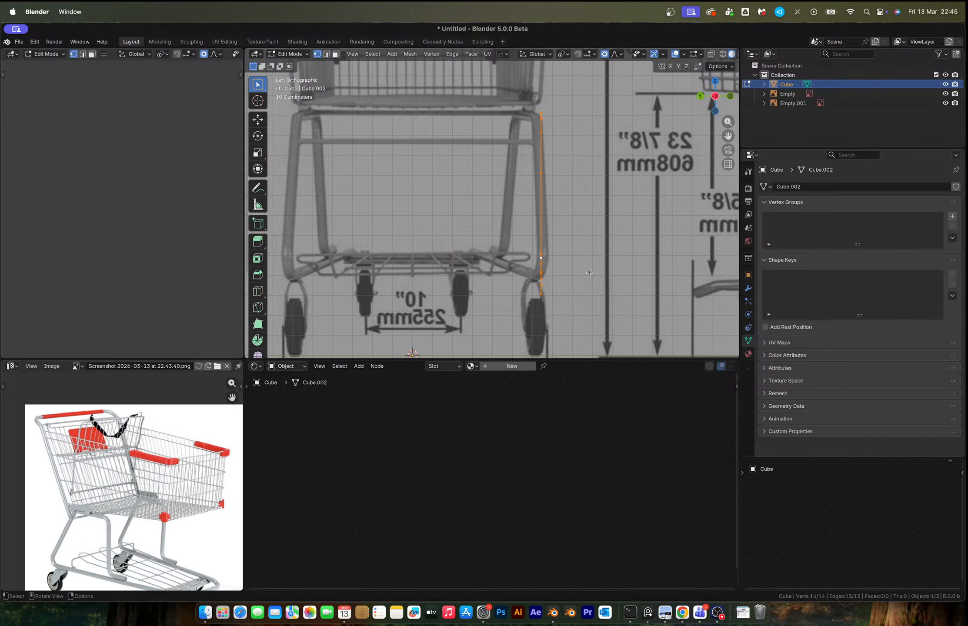
key("r")
key("z")
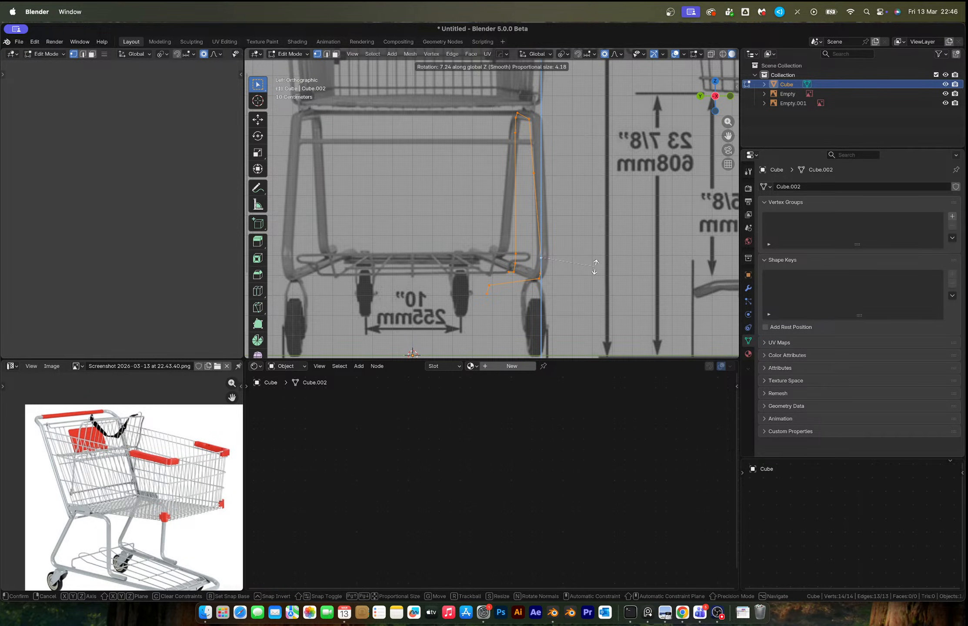
left_click(596, 267)
key("Tab")
scroll(610, 222, "down", 2)
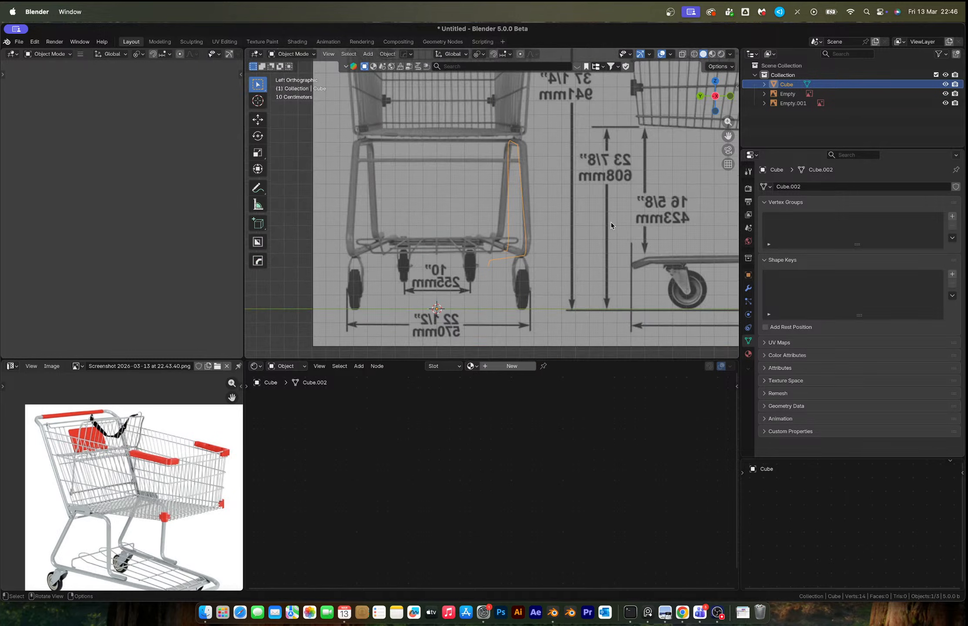
Extrude the vertex at the front end of the long lower tube along Y, past the cart's centreline
middle_click_drag(610, 222, 492, 235)
scroll(491, 235, "down", 2)
left_click(710, 99)
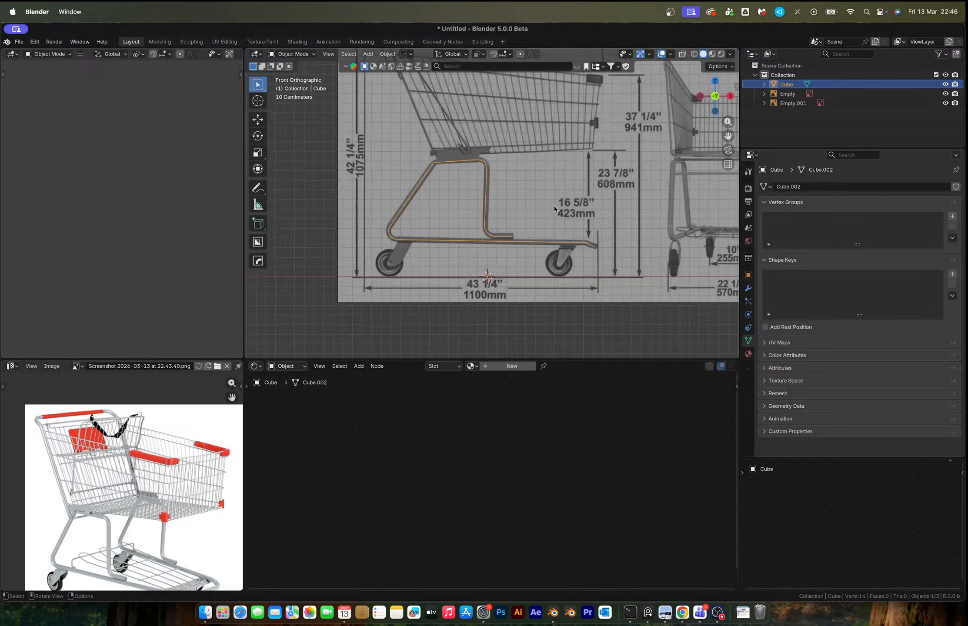
scroll(555, 206, "up", 4)
middle_click_drag(601, 238, 519, 175, "shift")
middle_click_drag(552, 183, 501, 212)
key("Tab")
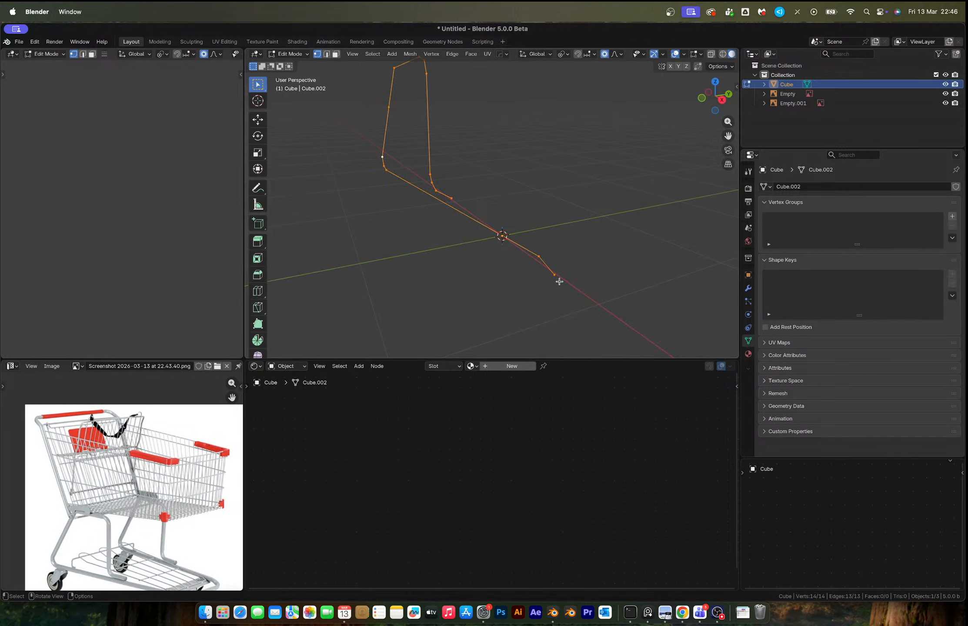
scroll(568, 277, "down", 5)
key("g")
key("y")
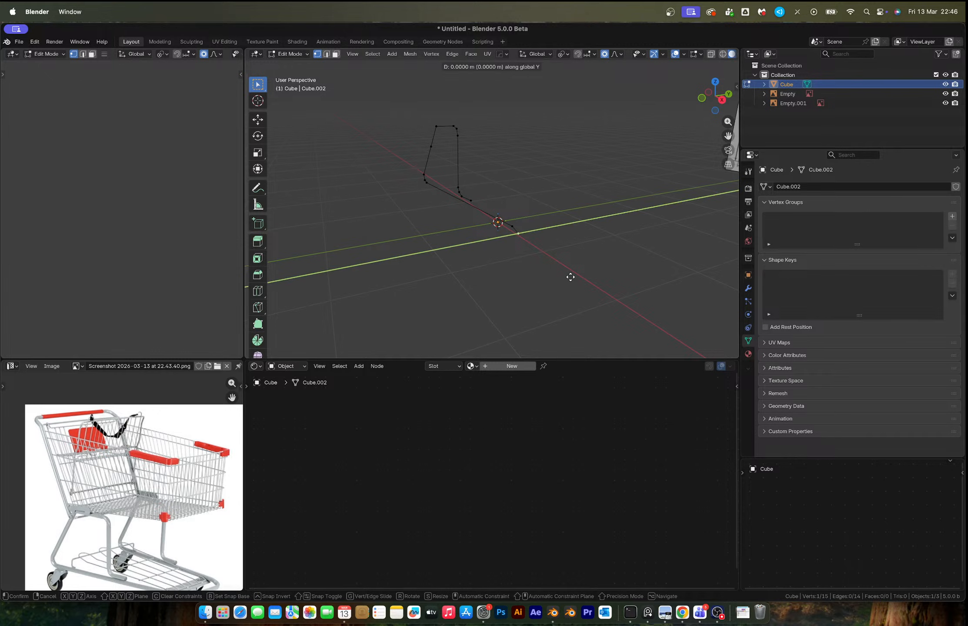
left_click(666, 262)
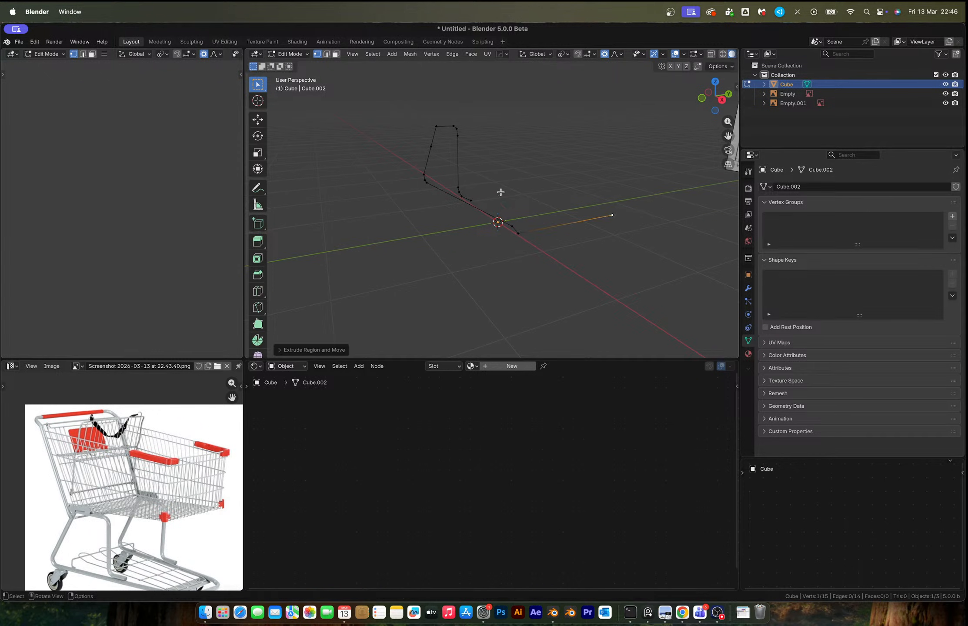
mouse_move(502, 198)
middle_mouse_down()
mouse_move(443, 186)
mouse_move(512, 201)
middle_mouse_up()
Mirror the frame across the Y axis as a new modifier and add a level 5 Subdivision modifier
key("Tab")
key("alt+x")
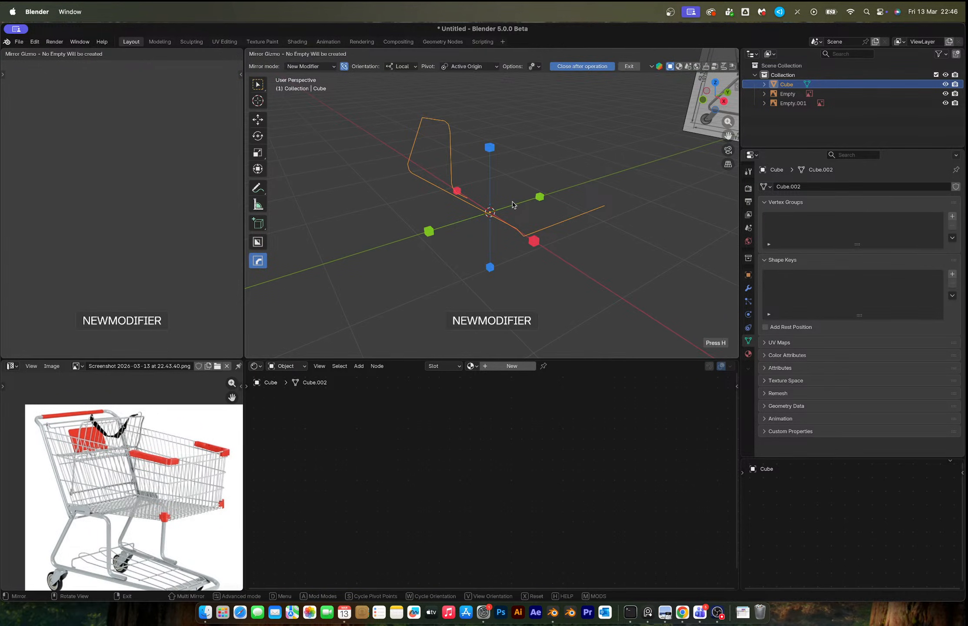
left_click(431, 235)
middle_click_drag(408, 203, 531, 205)
key("ctrl+5")
Add a loop cut at the midpoint of the long lower tube edge
scroll(596, 239, "up", 5)
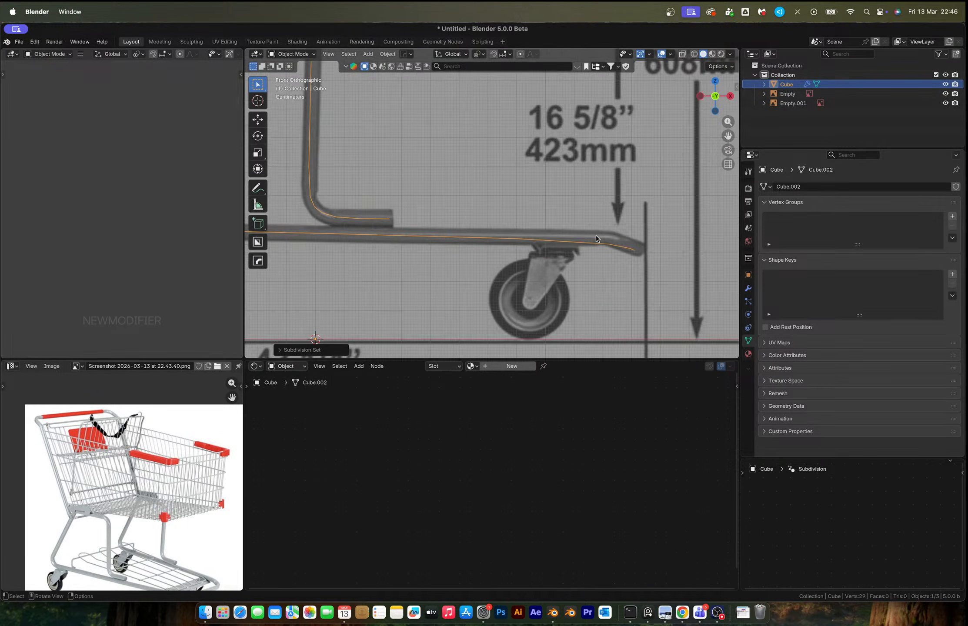
key("Tab")
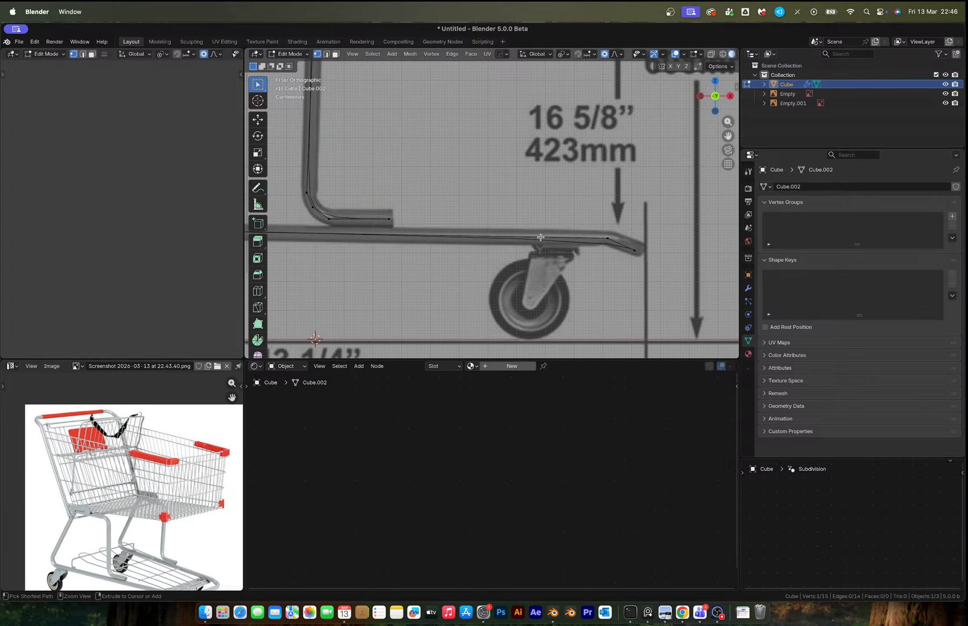
key("ctrl+r")
left_click(541, 238)
right_click(540, 238)
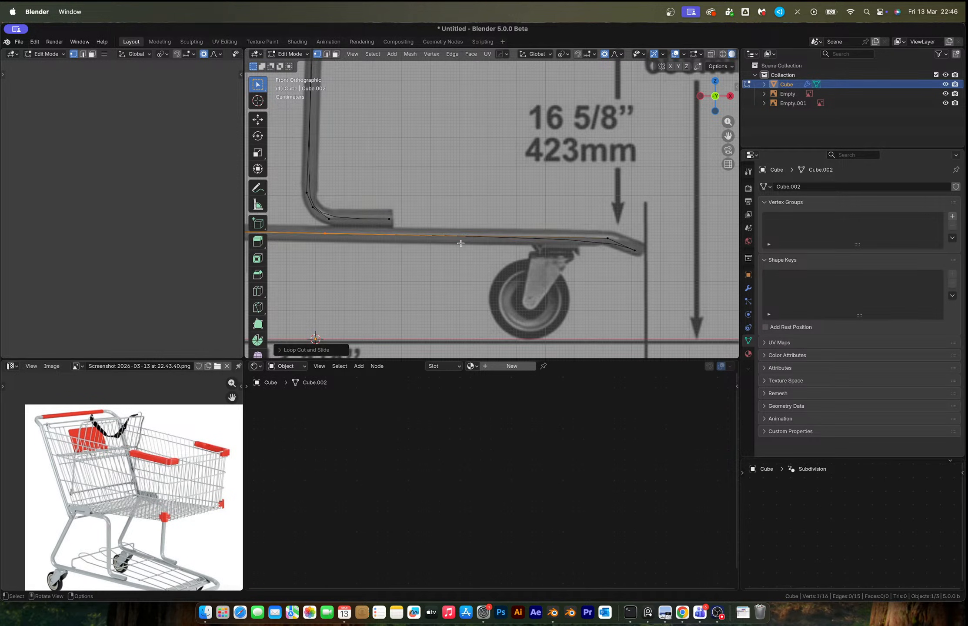
Slide the new vertex along the lower tube to just behind the front bend, and add a loop cut midway along the short front slope
left_click(461, 243)
left_click(327, 239)
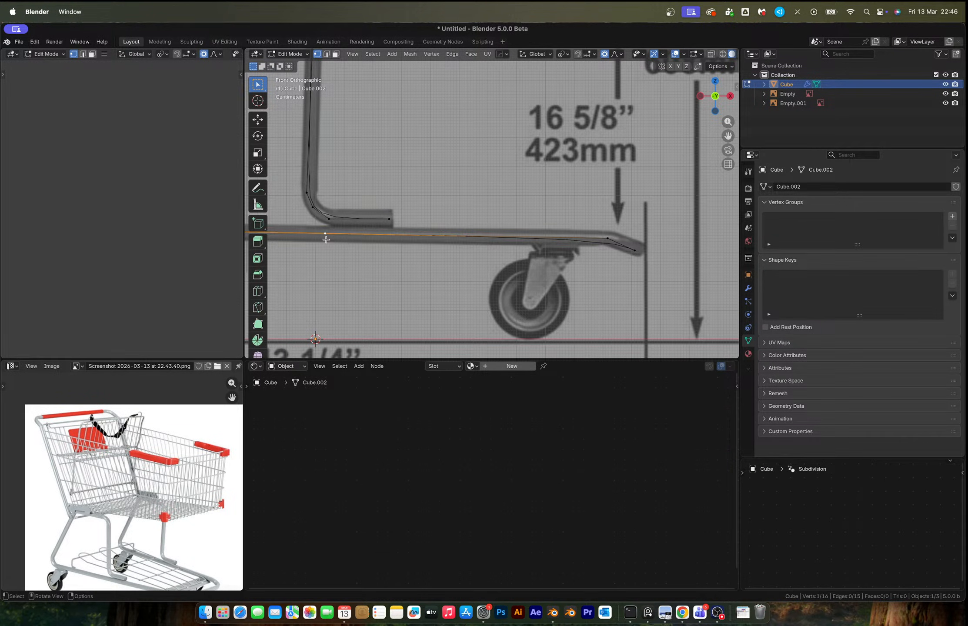
key("g")
key("g")
left_click(621, 247)
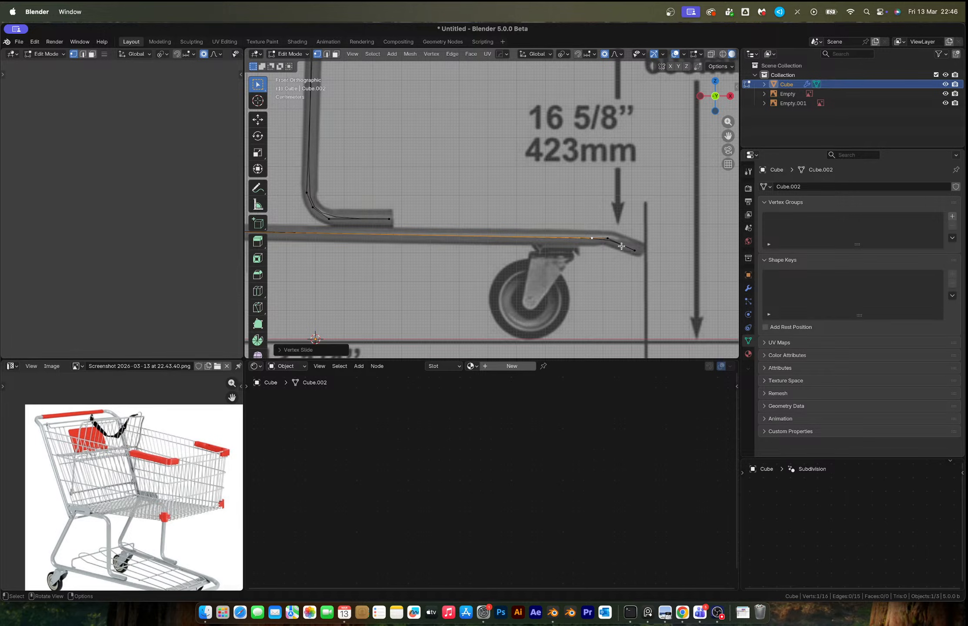
key("ctrl+r")
left_click(622, 246)
right_click(622, 246)
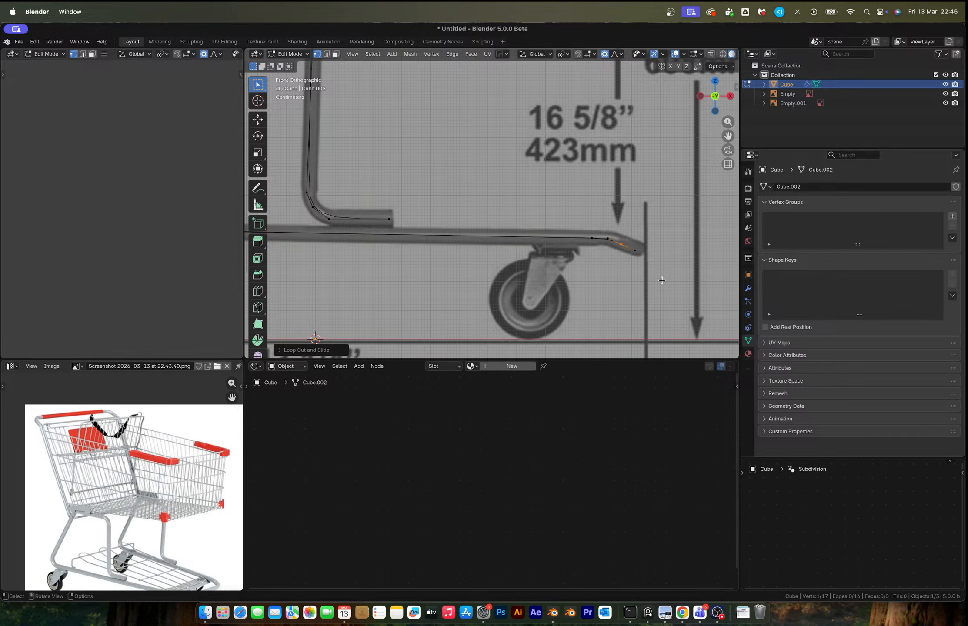
Slide the vertex behind the front bend slightly further back along the lower tube to soften the curve
key("Tab")
scroll(662, 279, "down", 5)
middle_click_drag(662, 280, 563, 234)
scroll(566, 242, "up", 3)
key("Tab")
left_click(596, 239)
key("g")
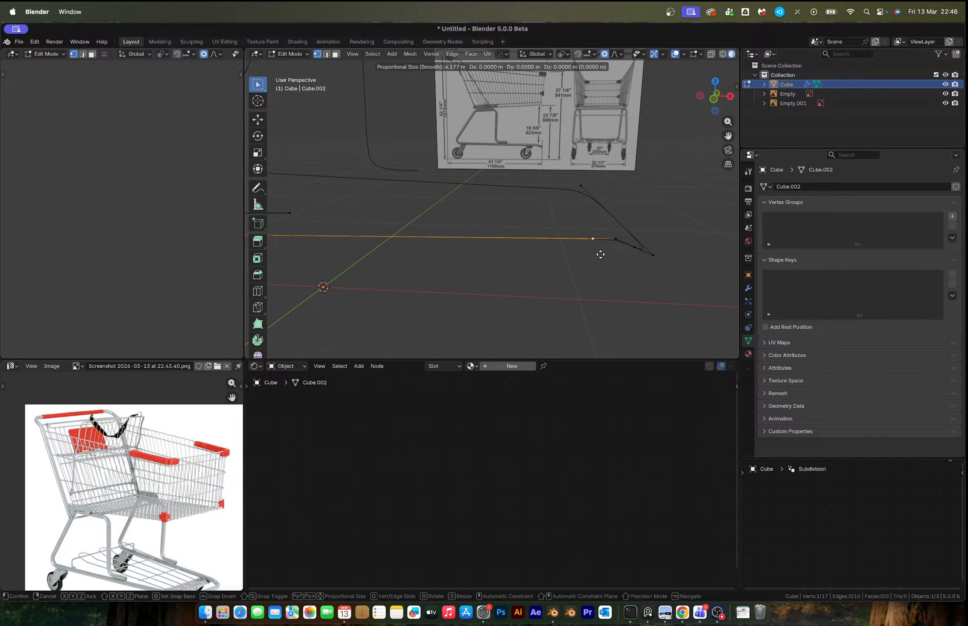
key("g")
left_click(589, 258)
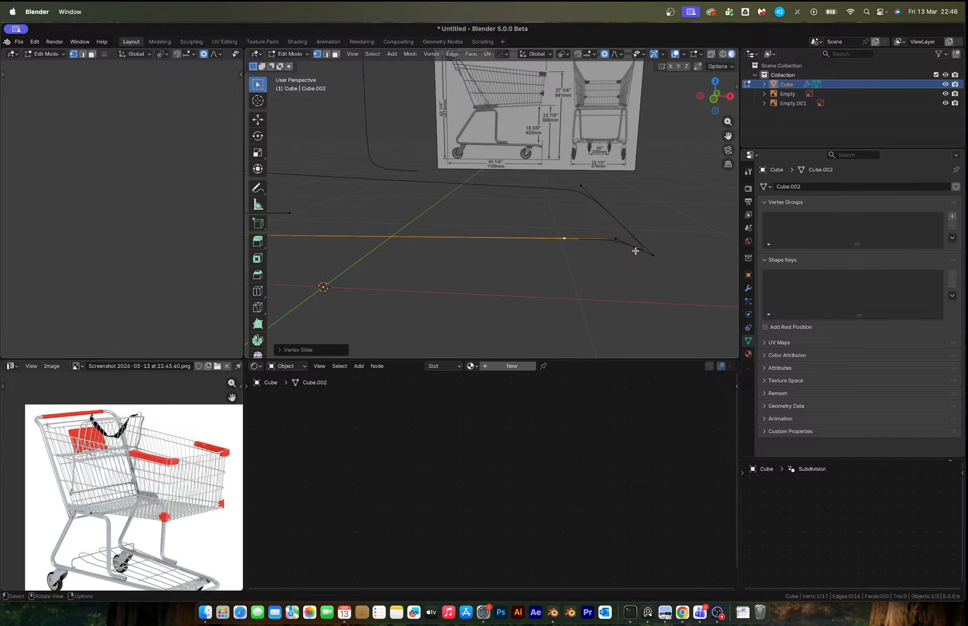
Try to move the free end vertex of the front crossbar back along Y with proportional editing on, and undo it
key("Tab")
scroll(629, 248, "down", 3)
middle_click_drag(629, 248, 666, 259)
key("Tab")
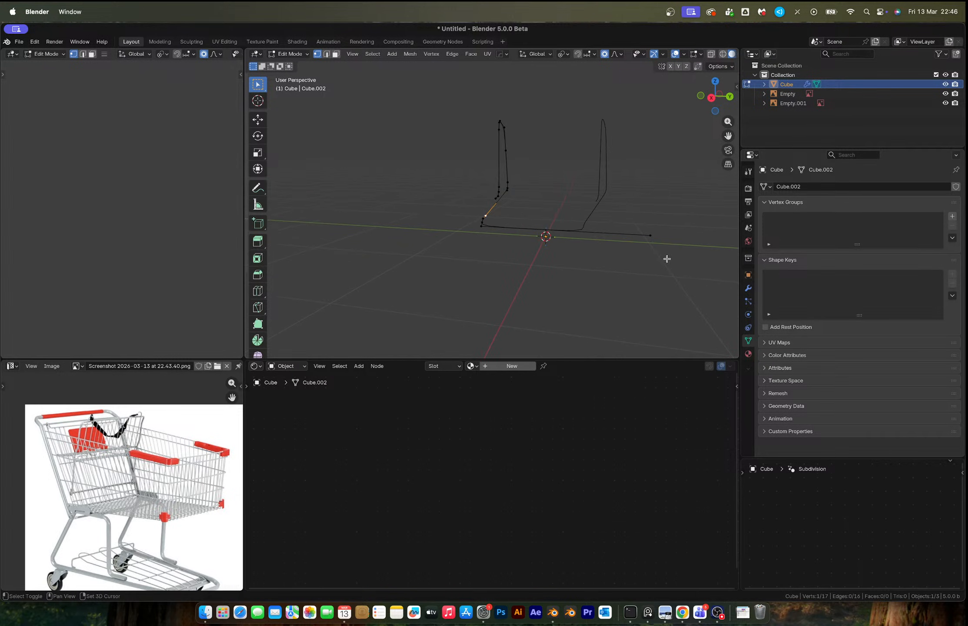
left_click(651, 242)
key("g")
key("y")
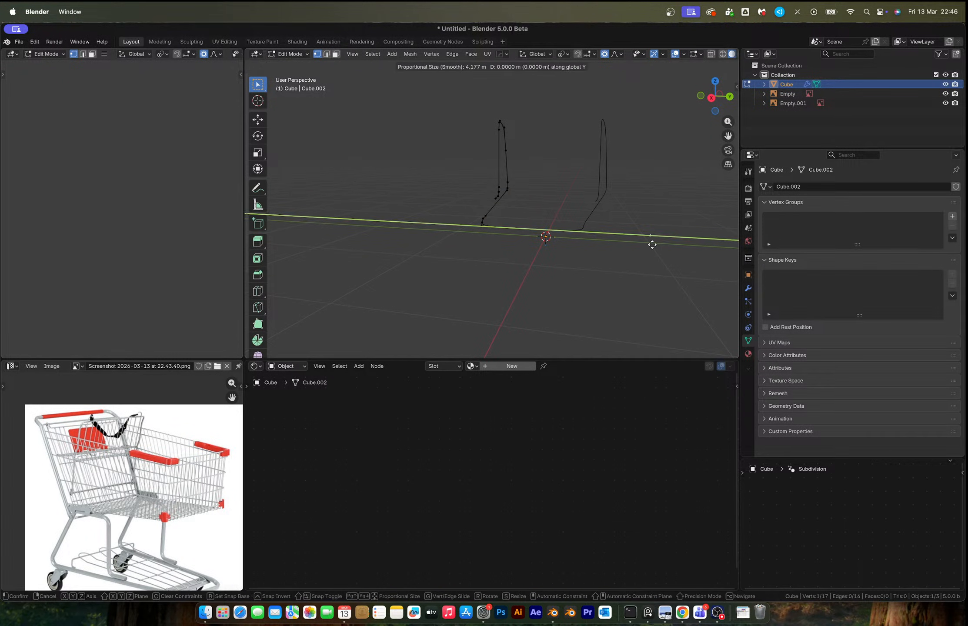
left_click(564, 262)
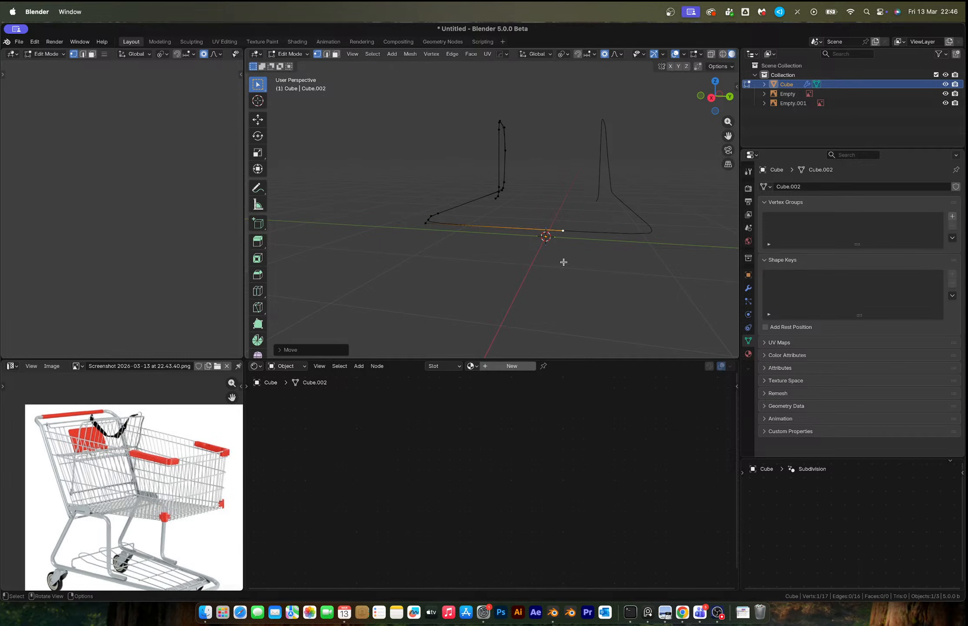
key("ctrl+z")
Turn off proportional editing and move the front crossbar's free end vertex along Y, back towards the centreline
key("o")
key("g")
key("y")
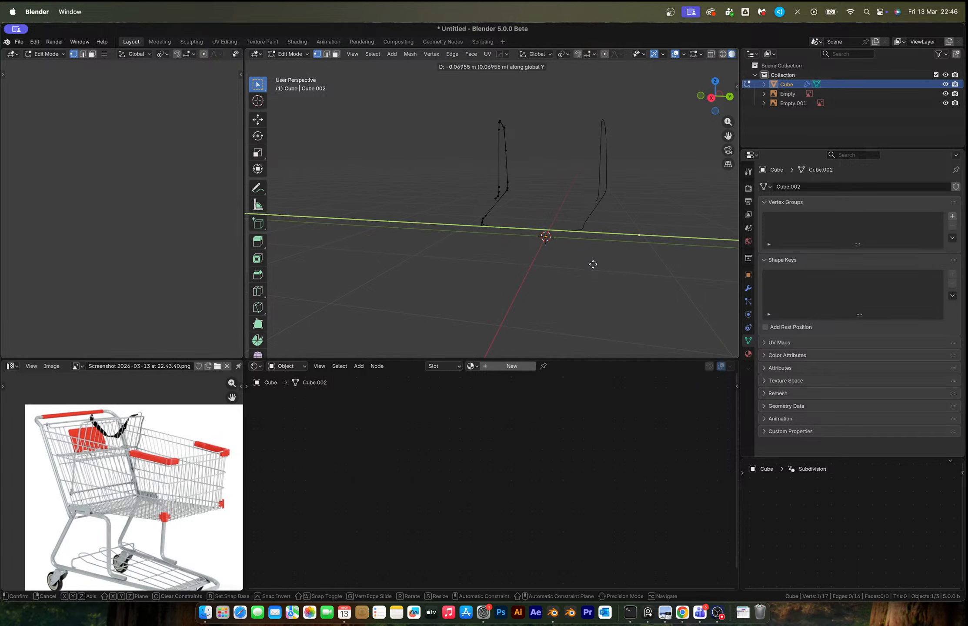
left_click(519, 272)
key("Tab")
middle_click_drag(519, 273, 582, 269)
Add a loop cut at the middle of the front crossbar and slide its vertex close to the front corner
key("Tab")
key("ctrl+r")
left_click(573, 281)
right_click(573, 281)
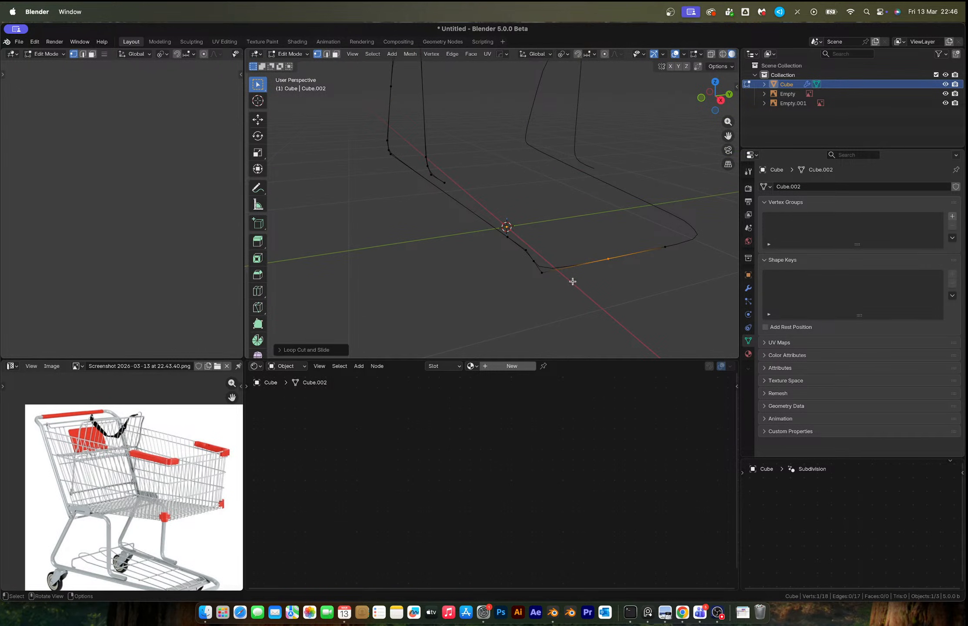
key("shift+v")
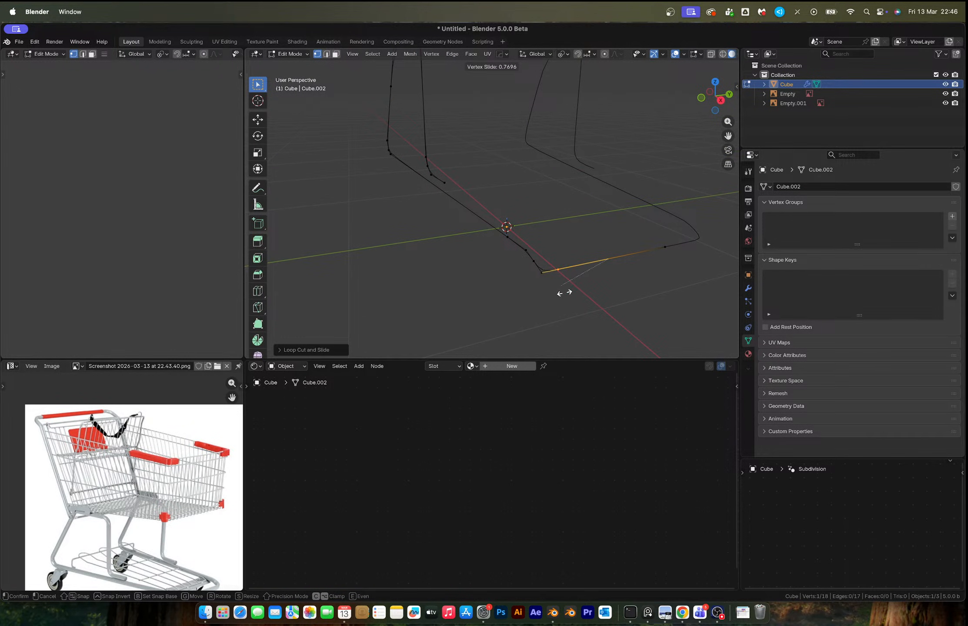
left_click(562, 294)
Slide the crossbar vertex beside the front corner slightly away from the corner to round it more
key("Tab")
scroll(549, 253, "down", 5)
middle_click_drag(538, 238, 529, 247)
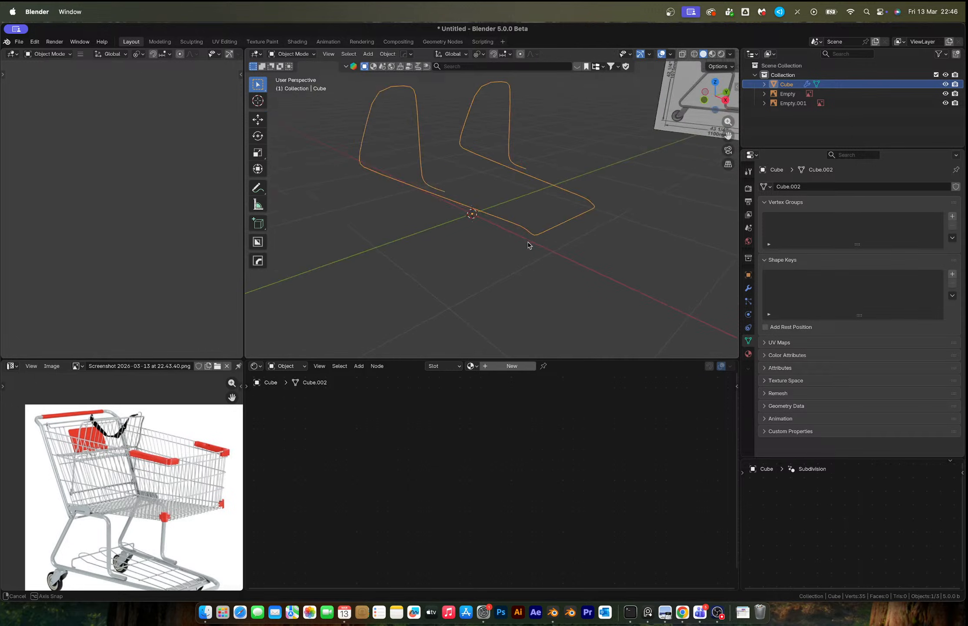
scroll(521, 249, "up", 5)
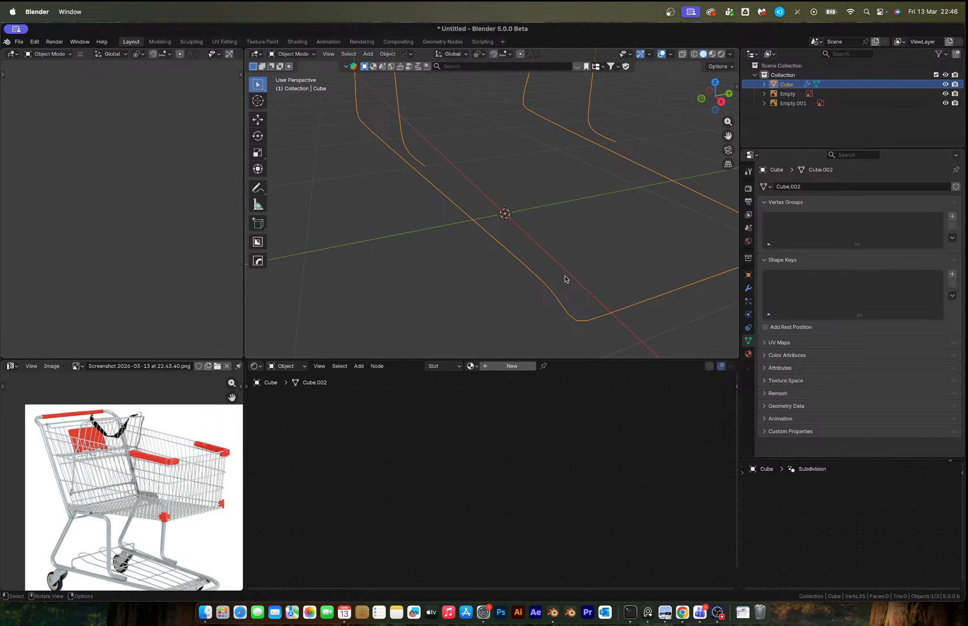
key("Tab")
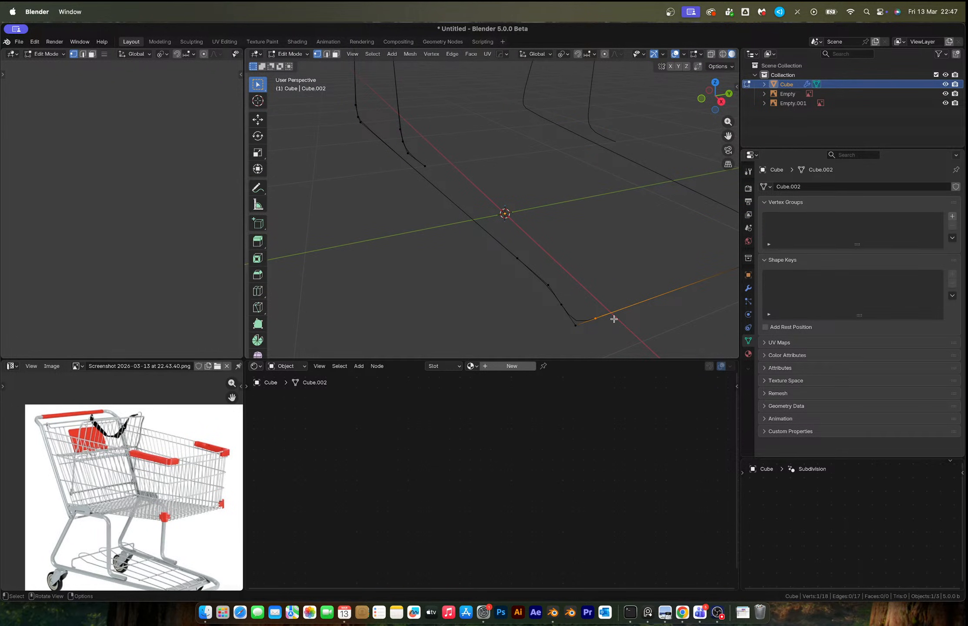
key("shift+v")
Dissolve the vertex midway along the short sloped section behind the front corner
left_click(564, 299)
key("x")
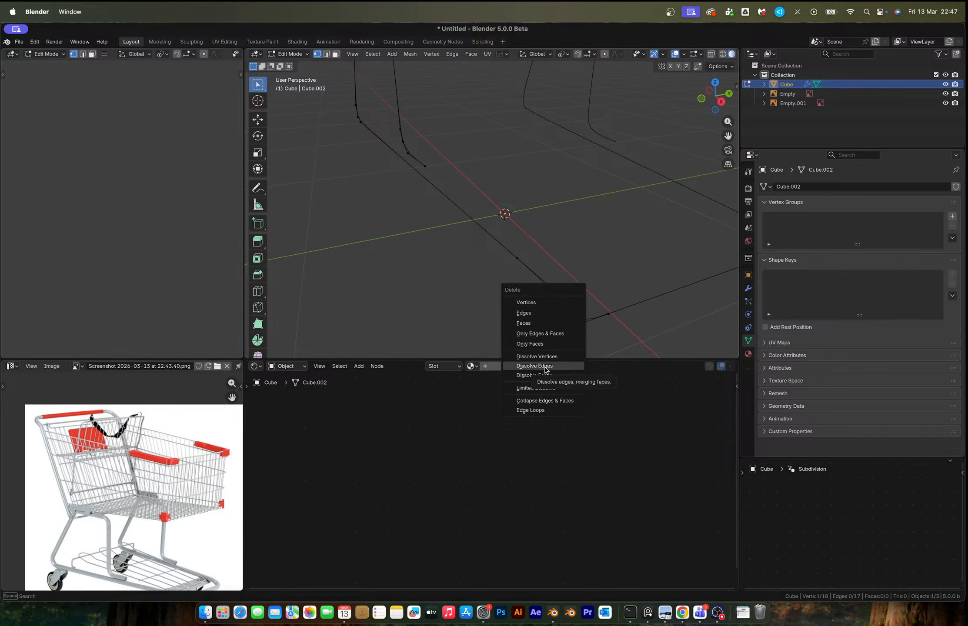
left_click(546, 366)
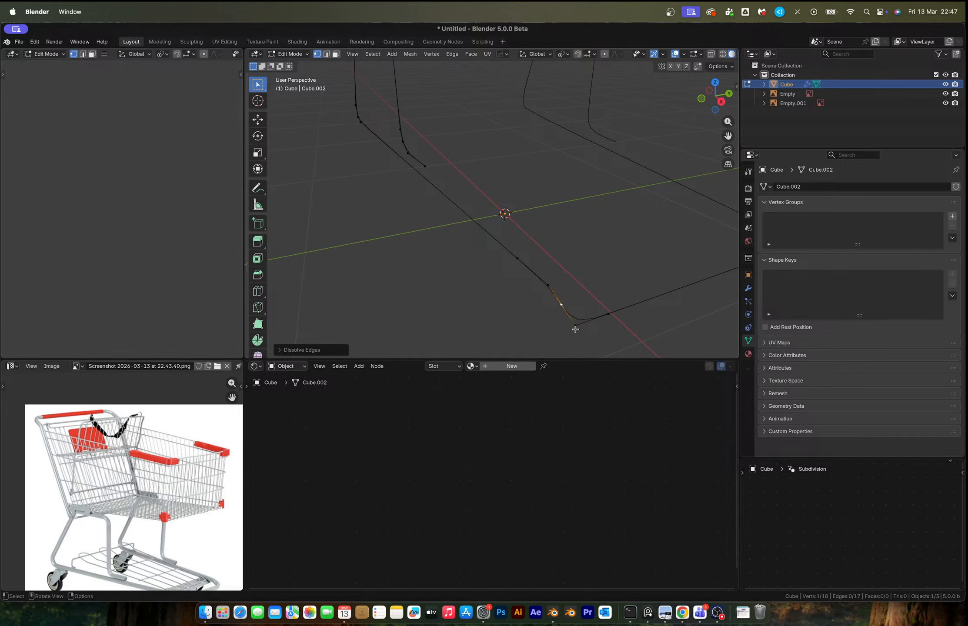
key("x")
key("Escape")
key("Tab")
mouse_move(588, 286)
middle_mouse_down()
mouse_move(616, 288)
mouse_move(604, 281)
middle_mouse_up()
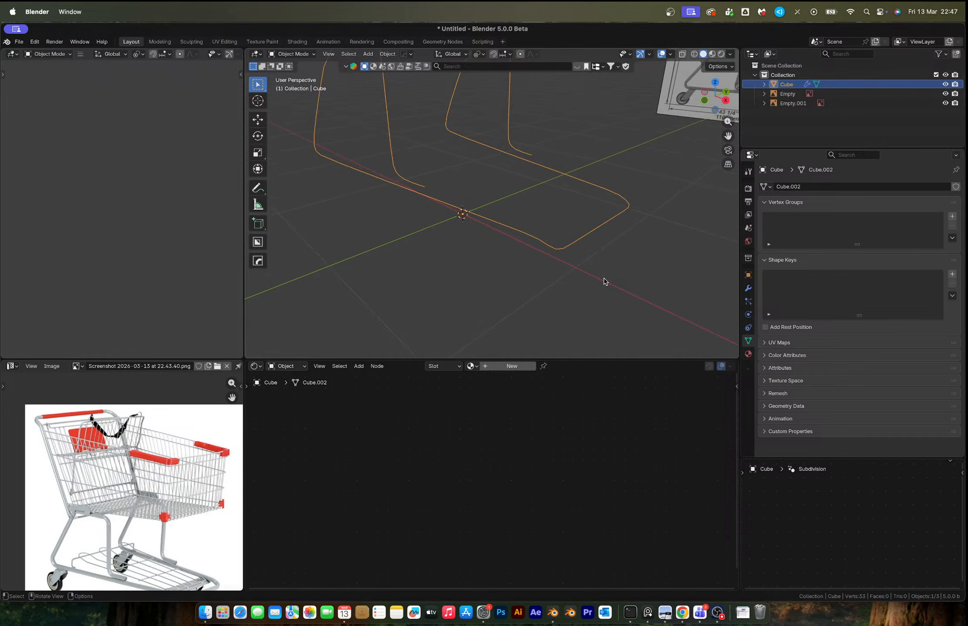
Convert the frame outline mesh to a curve in front view
middle_click_drag(528, 248, 583, 220)
left_click(712, 102)
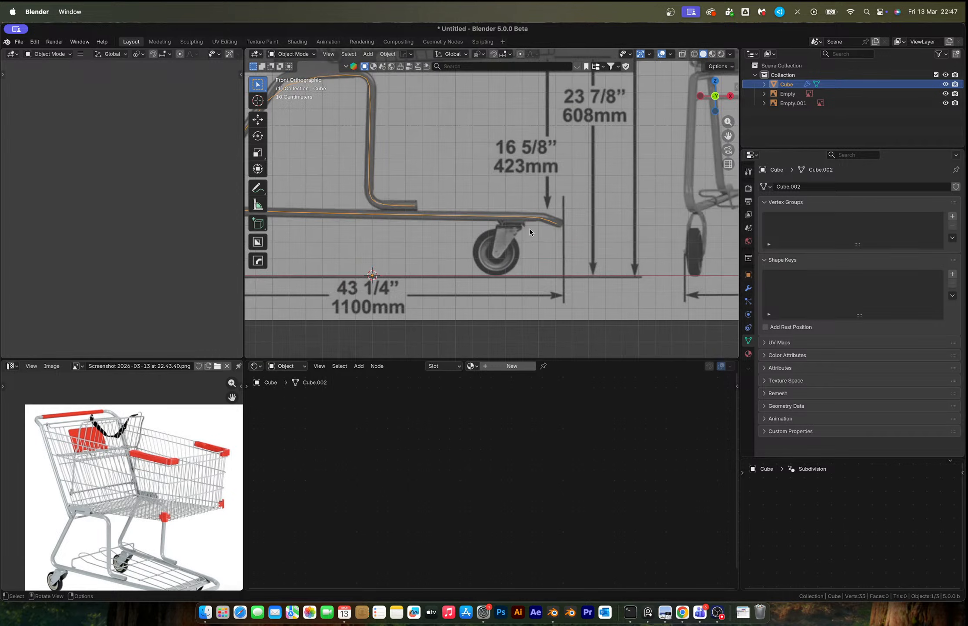
right_click(527, 223)
left_click(583, 245)
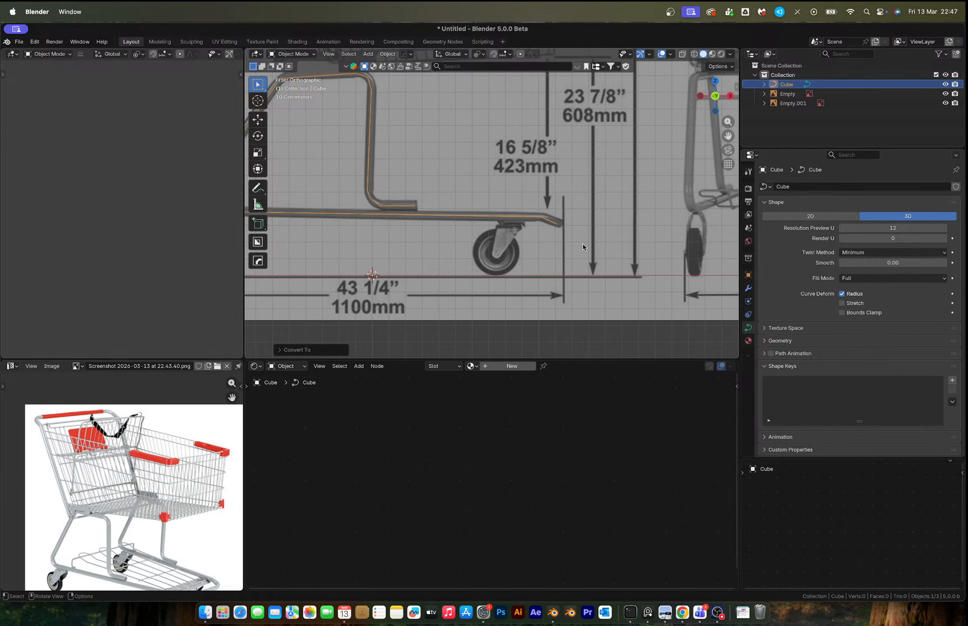
Give the frame curve a round bevel with a depth of 0.028 m to match the reference tube thickness
scroll(517, 241, "up", 5)
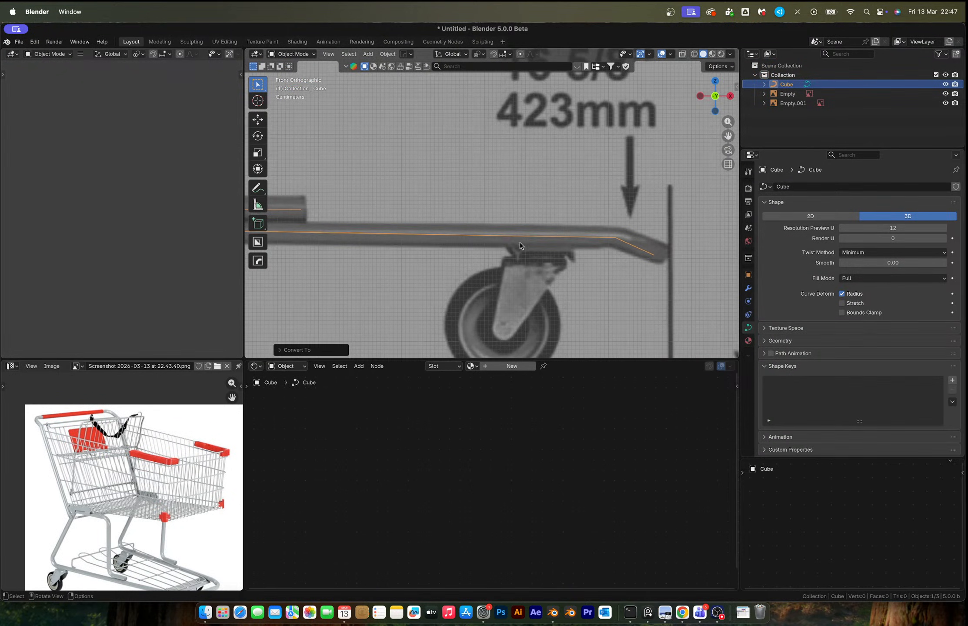
middle_click_drag(520, 246, 501, 223, "shift")
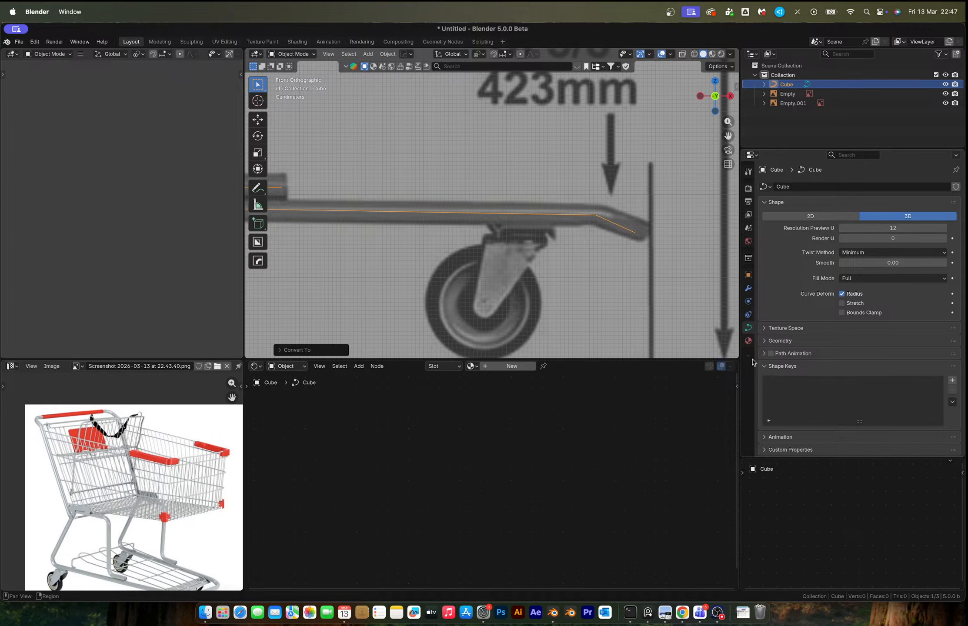
left_click(781, 341)
scroll(785, 346, "down", 4)
left_click_drag(875, 362, 900, 361)
scroll(522, 226, "down", 3)
middle_click_drag(522, 226, 534, 245)
scroll(533, 245, "up", 1)
Apply the frame curve's scale and inspect the control points around its front corner
key("ctrl+a")
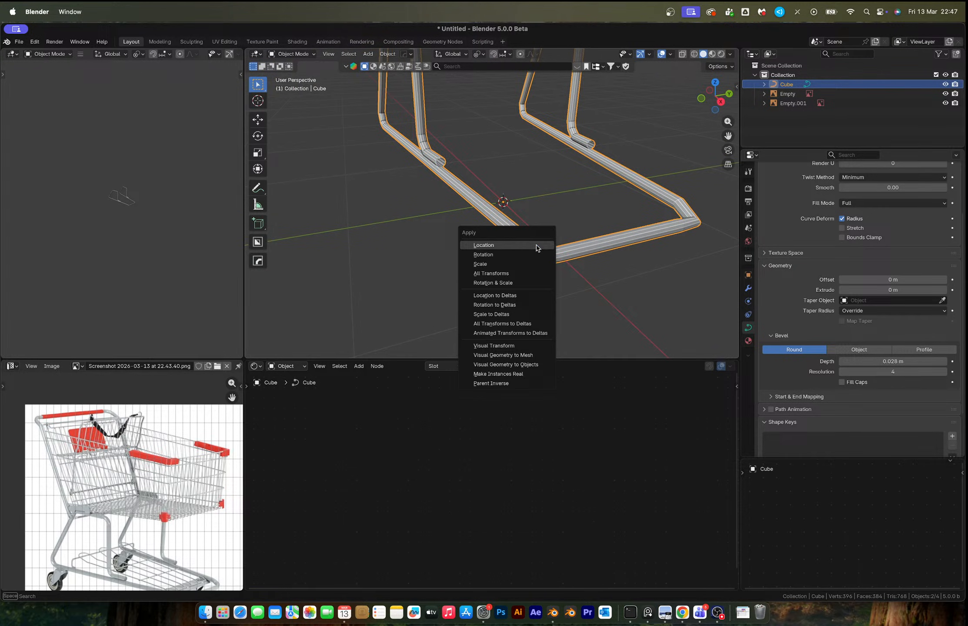
left_click(503, 264)
key("Tab")
scroll(565, 278, "up", 2)
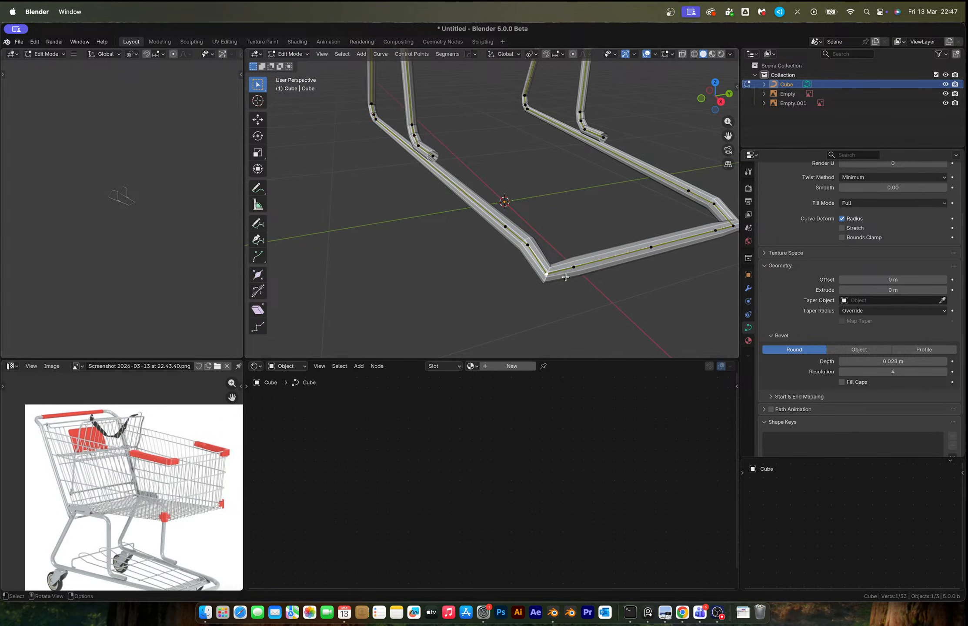
middle_click_drag(566, 277, 538, 281)
scroll(529, 268, "up", 3)
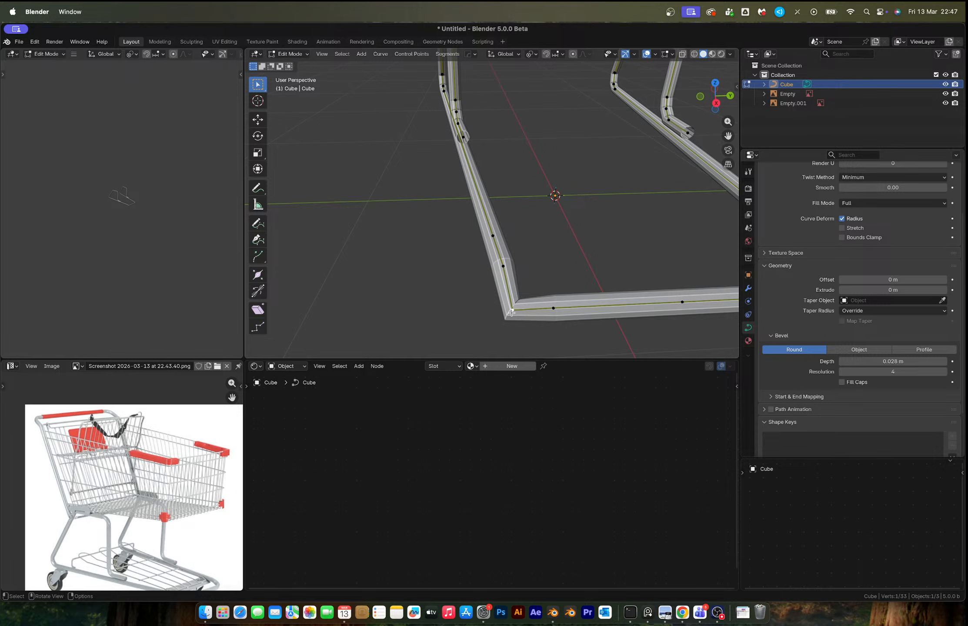
Add a Subdivision modifier with viewport level 1 to the frame curve
key("Tab")
left_click(750, 290)
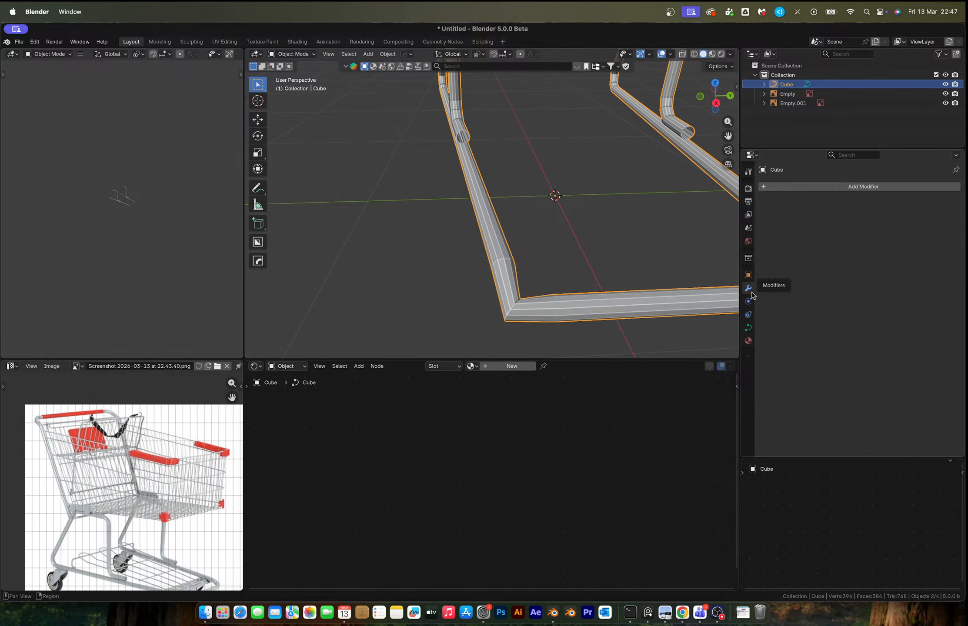
key("ctrl+1")
mouse_move(512, 209)
middle_mouse_down()
mouse_move(589, 190)
mouse_move(509, 200)
middle_mouse_up()
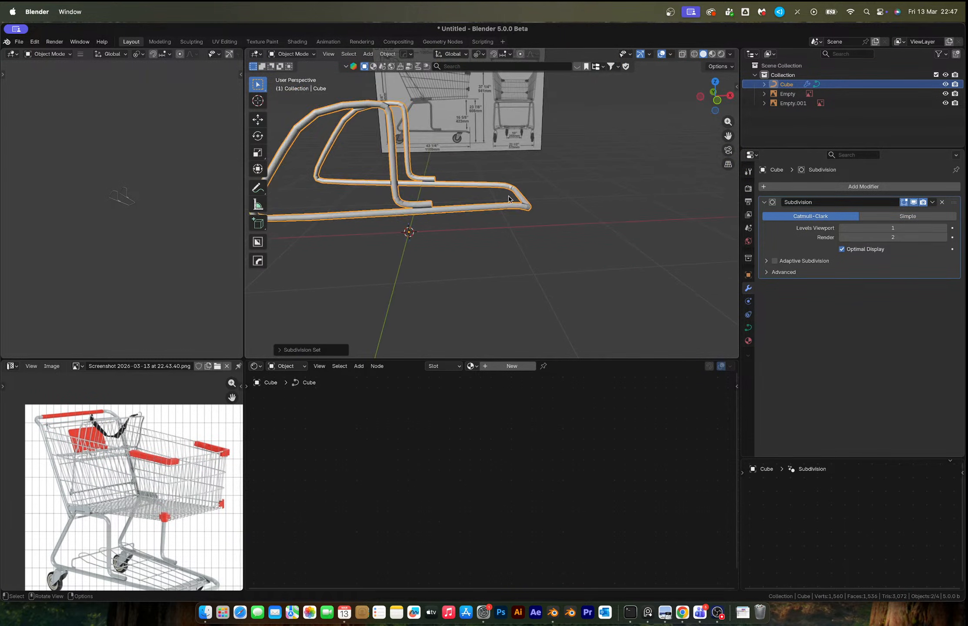
scroll(509, 199, "up", 3)
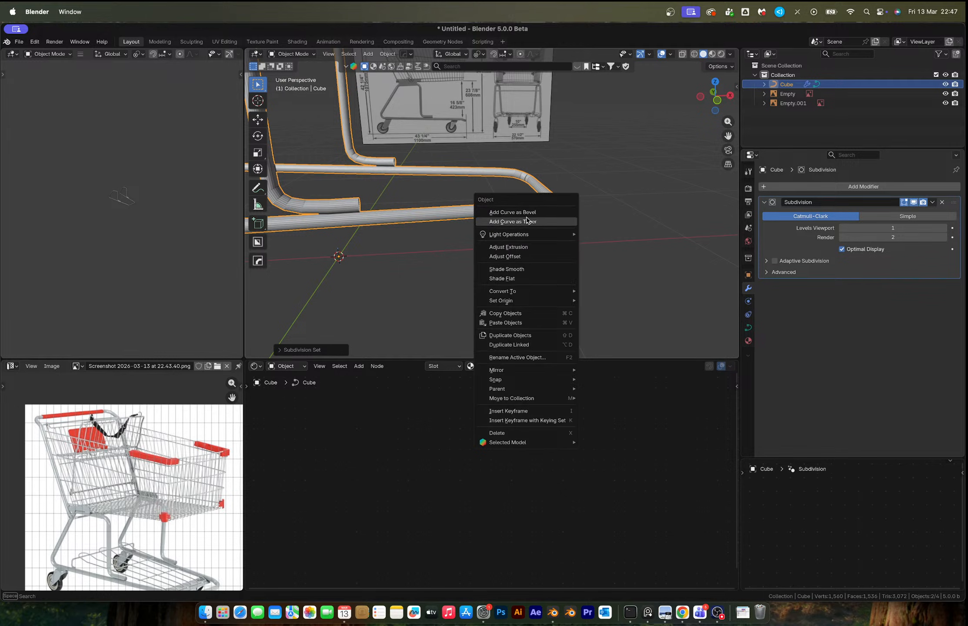
key("Escape")
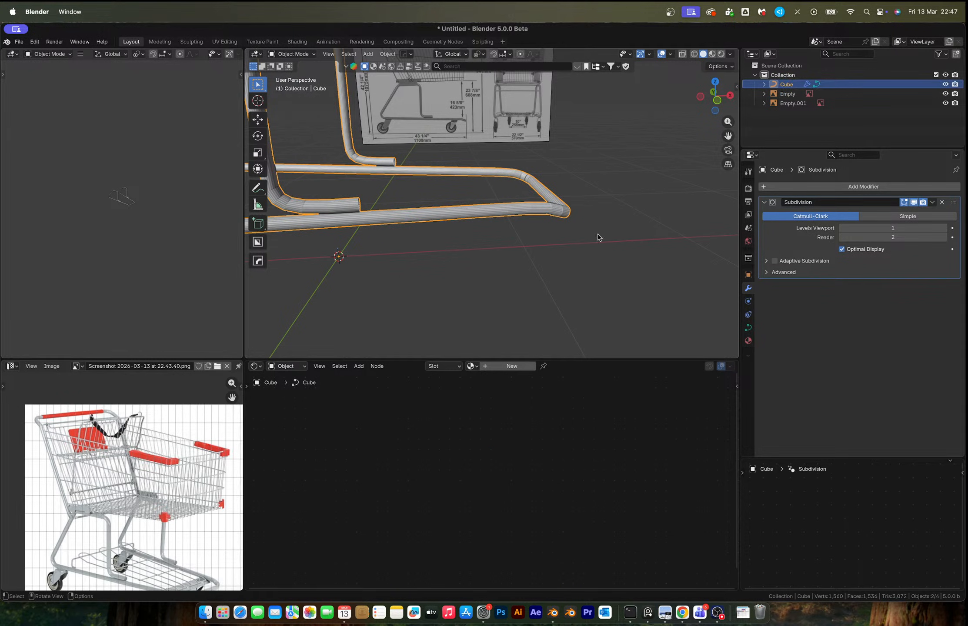
Set the frame curve's Resolution Preview U to 4
left_click(749, 328)
scroll(884, 365, "down", 5)
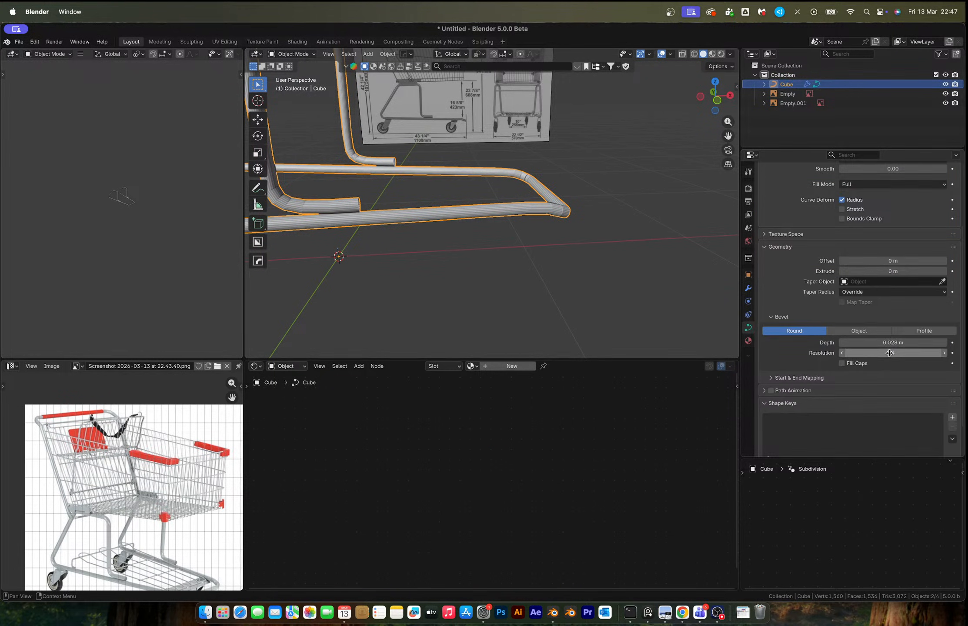
scroll(846, 279, "up", 5)
left_click(881, 228)
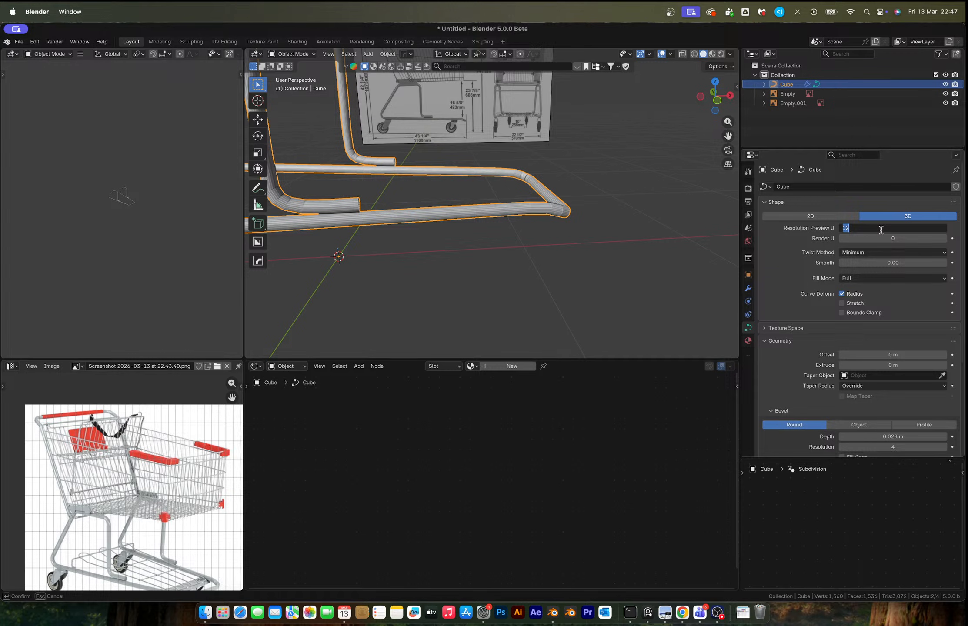
type("4")
key("Return")
middle_click_drag(500, 244, 461, 231)
Enable Fill Caps on the frame curve's bevel, comparing the tube ends with and without caps
scroll(853, 354, "down", 3)
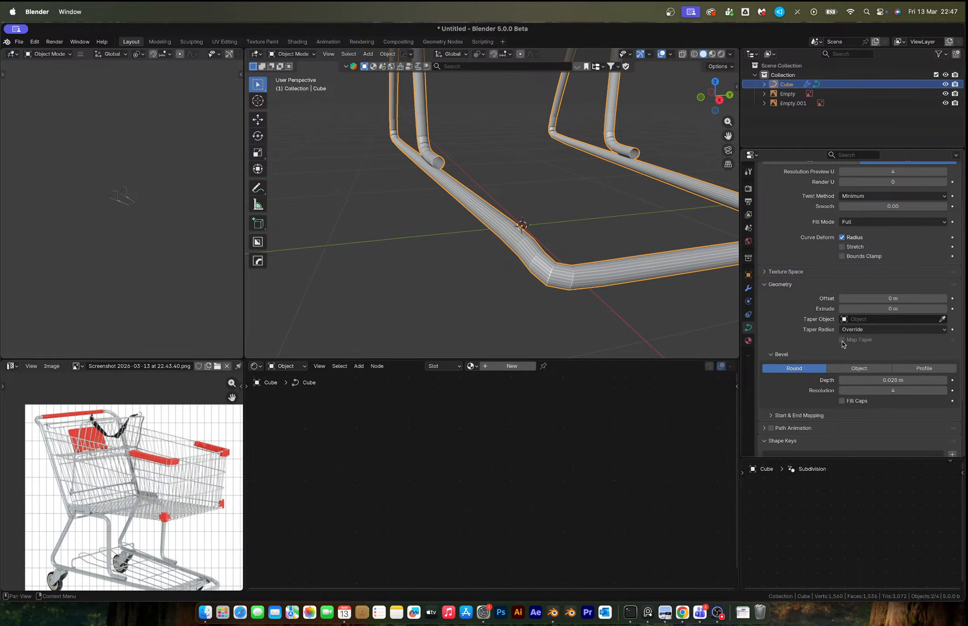
scroll(843, 345, "down", 4)
left_click(842, 327)
scroll(460, 160, "up", 5)
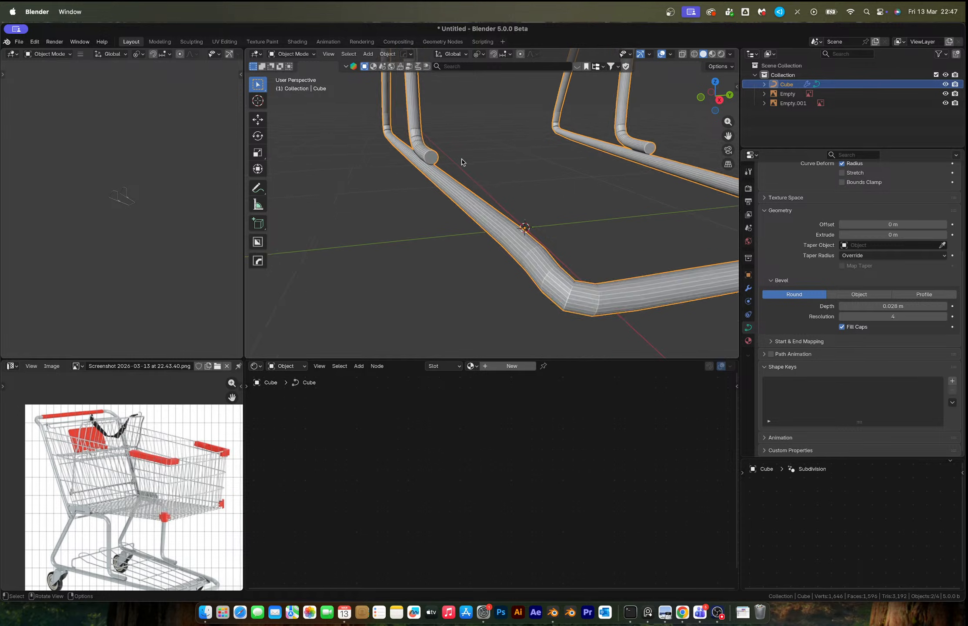
scroll(487, 235, "up", 1)
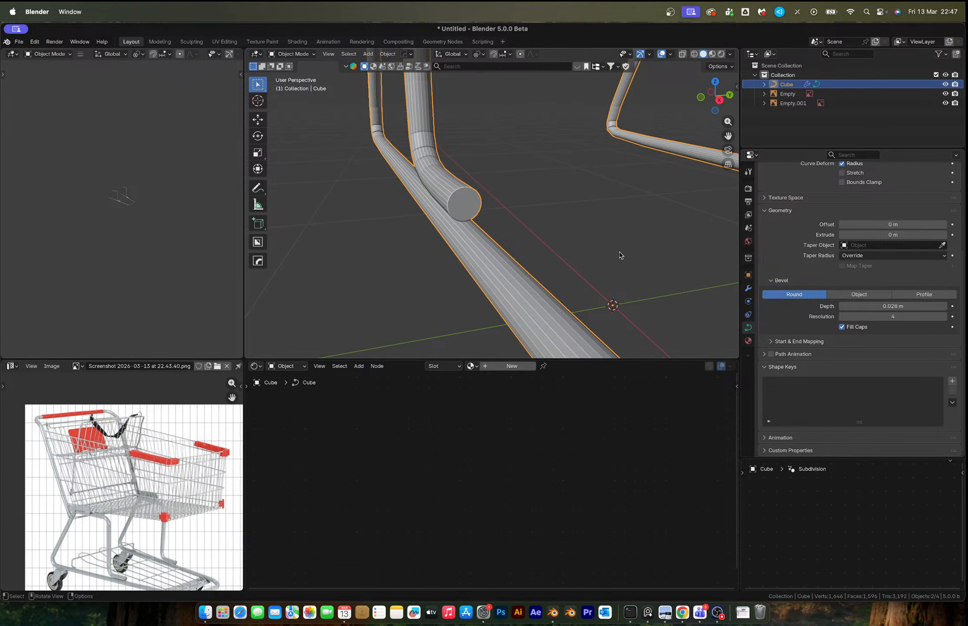
left_click(842, 327)
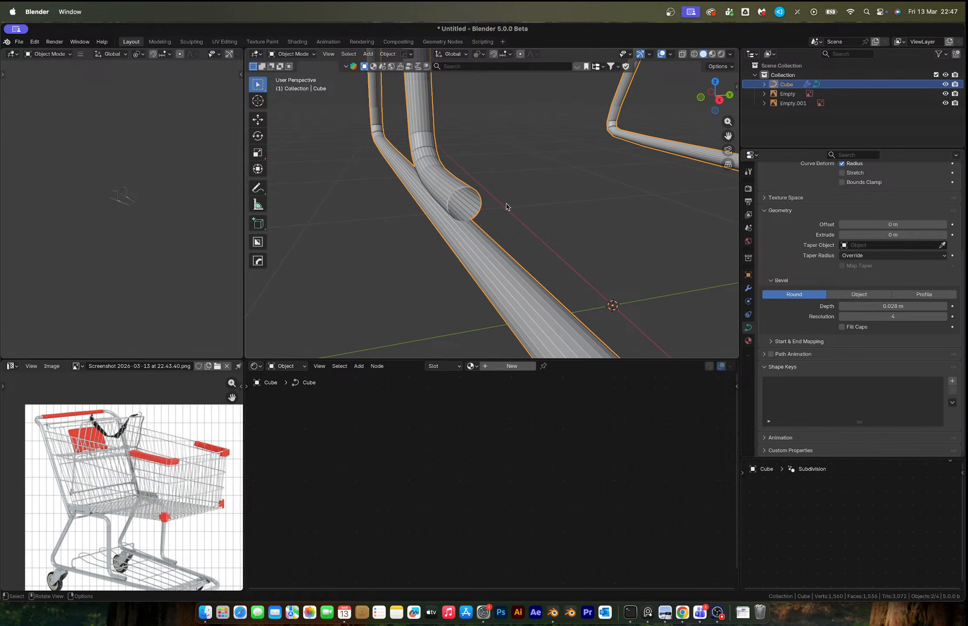
left_click(842, 327)
scroll(521, 270, "down", 8)
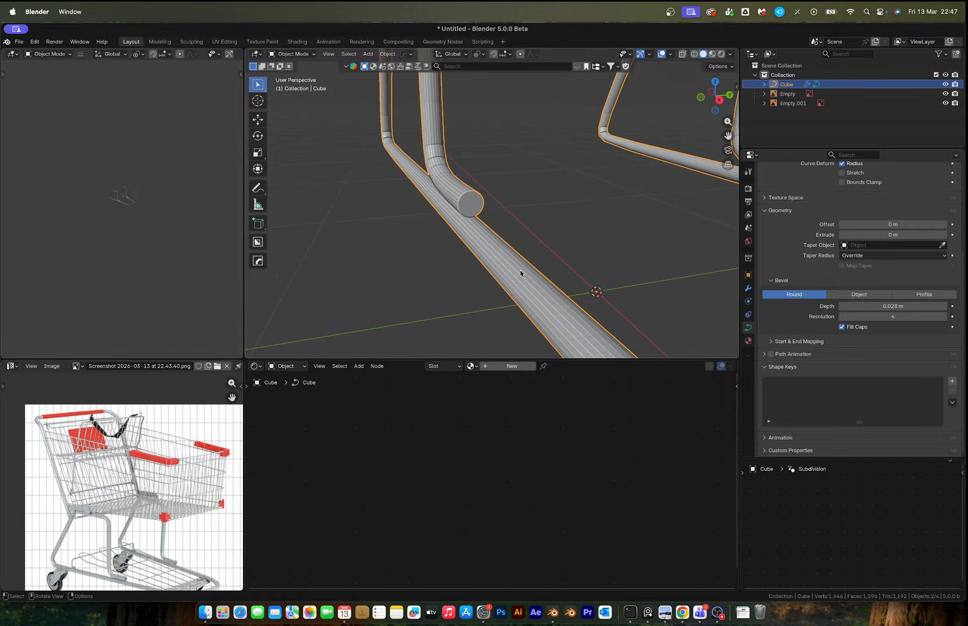
Shade the frame tubing smooth and view it from the front against the reference drawing
right_click(499, 223)
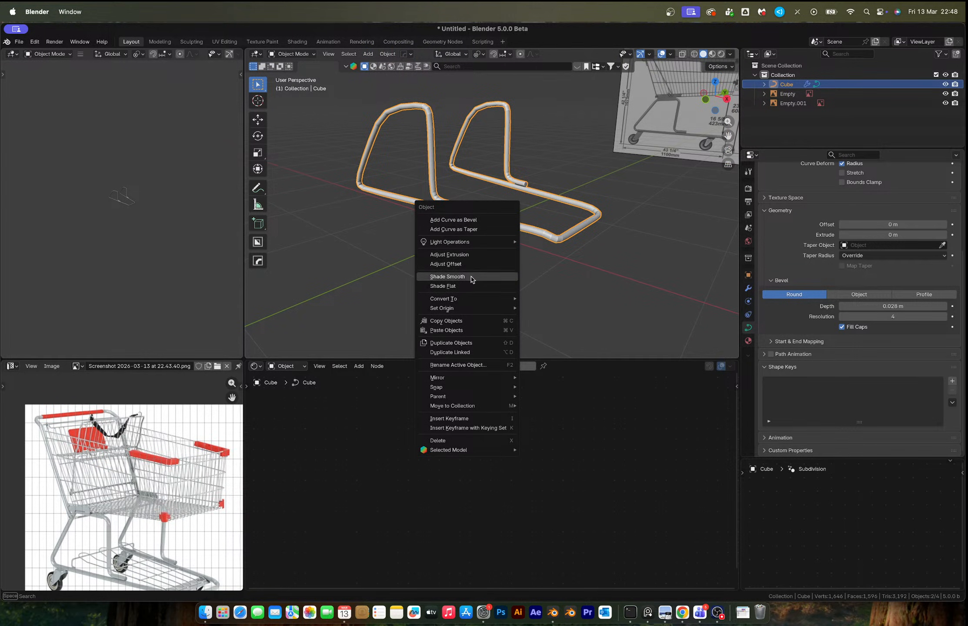
left_click(452, 277)
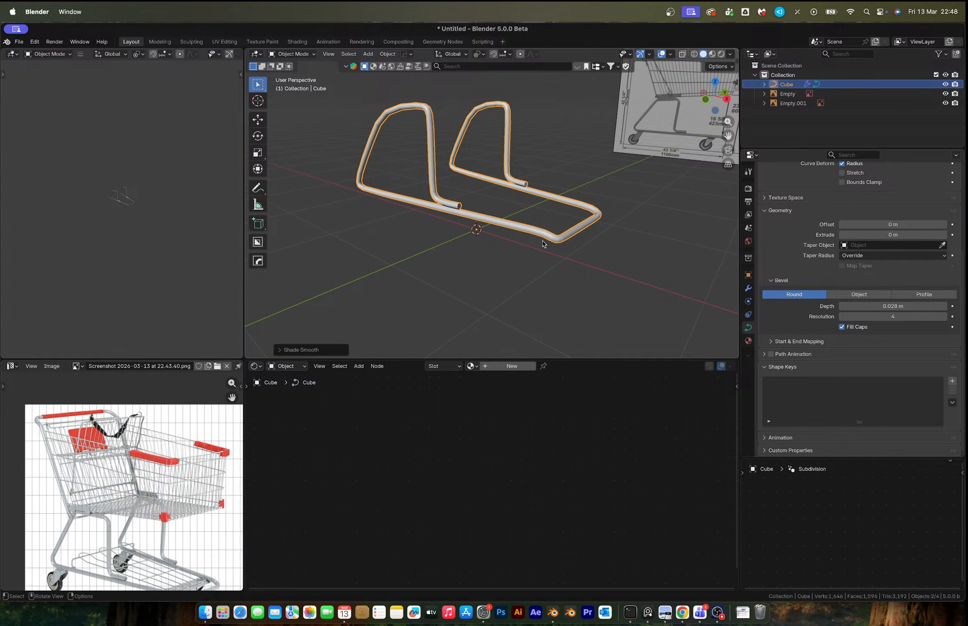
left_click(706, 100)
scroll(444, 248, "down", 5)
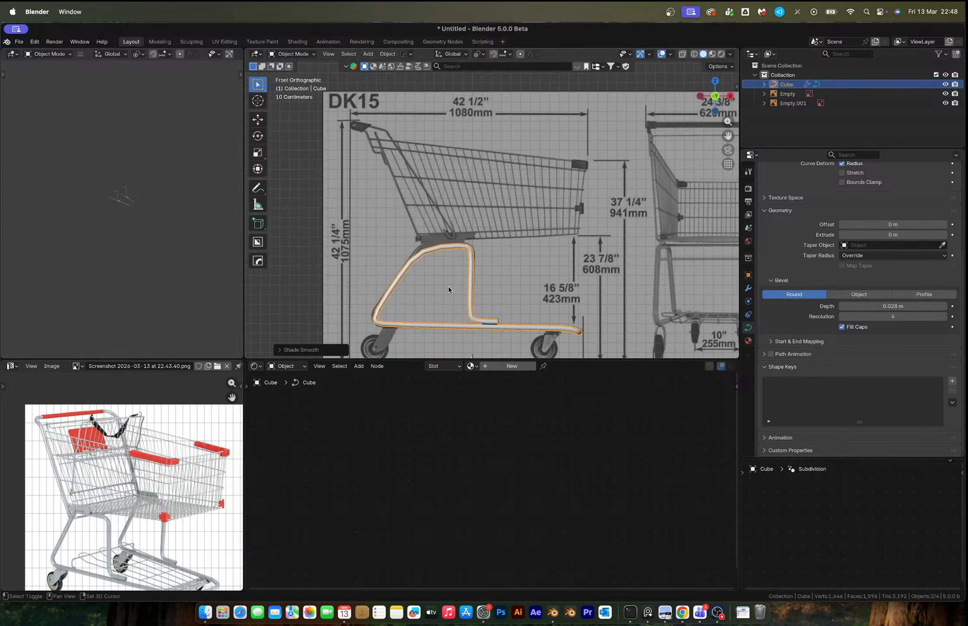
Compare the frame's upper bends with the side-profile reference drawing
scroll(449, 289, "up", 6)
middle_click_drag(449, 290, 506, 225, "shift")
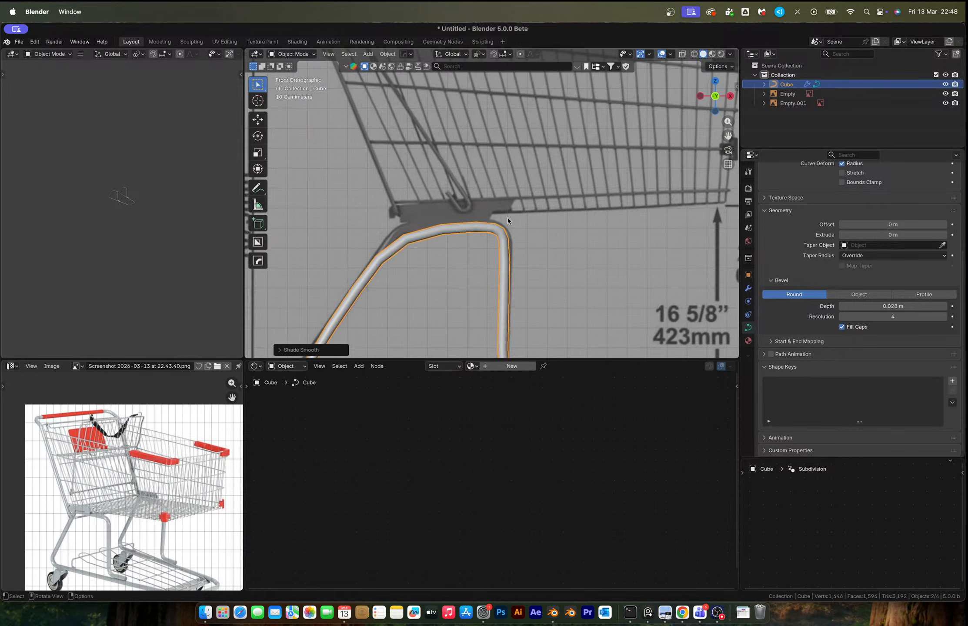
key("Tab")
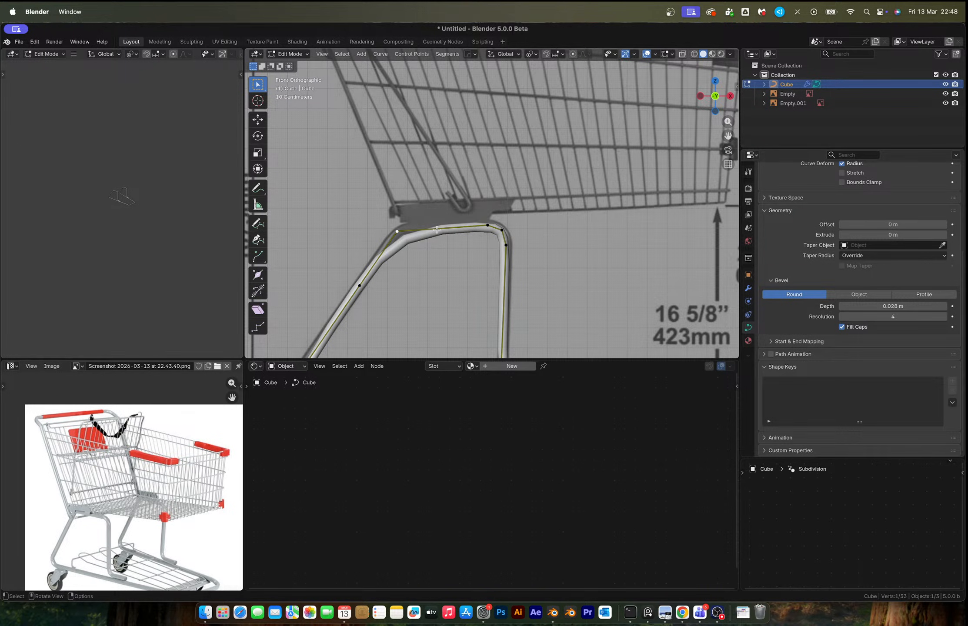
key("Tab")
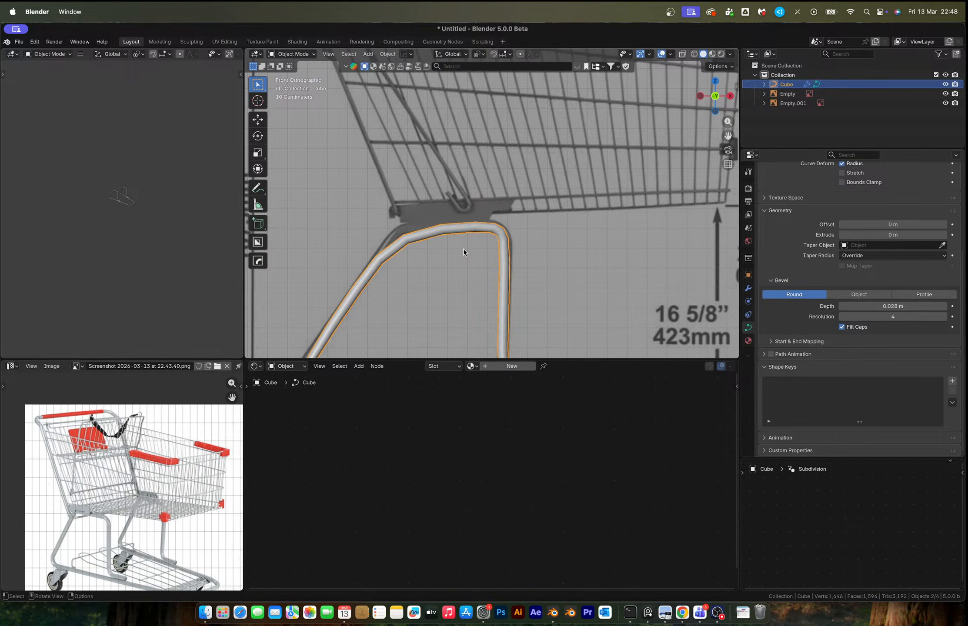
scroll(463, 250, "down", 5)
scroll(463, 249, "up", 5)
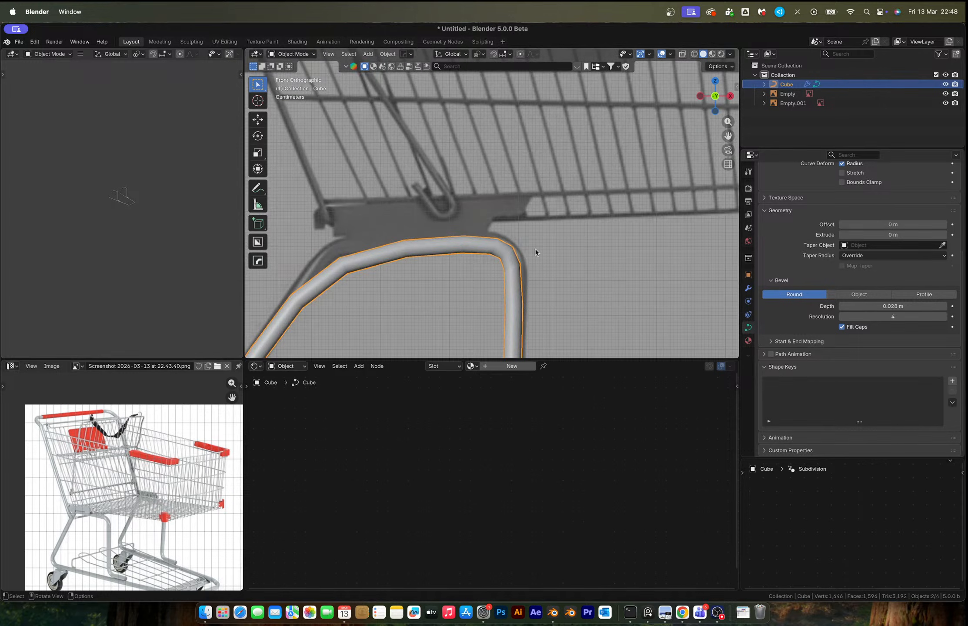
scroll(560, 256, "down", 2)
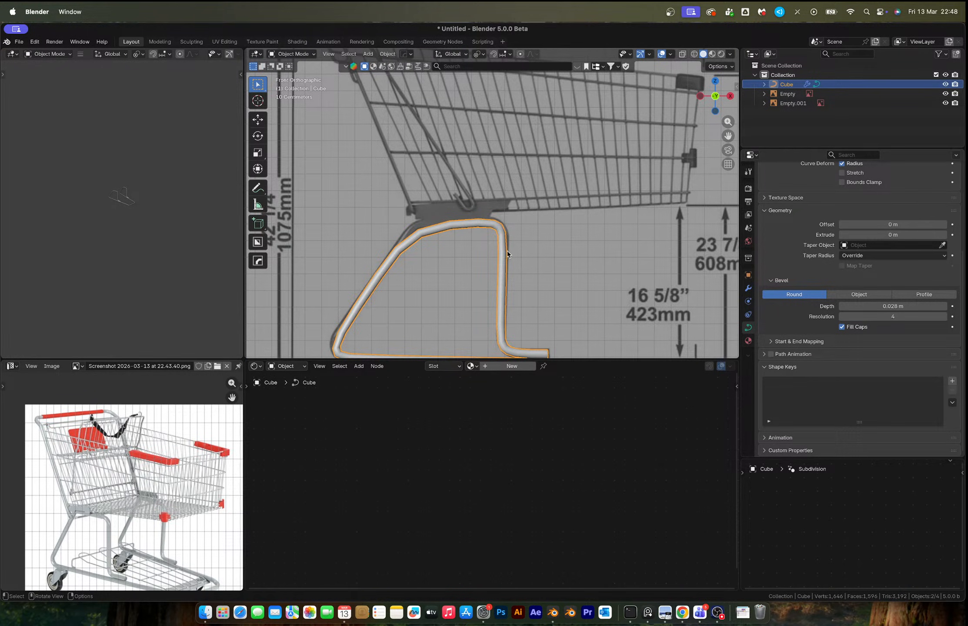
scroll(508, 254, "up", 5)
Subdivide the frame curve's upper horizontal segments on both sides between their two corner points
key("Tab")
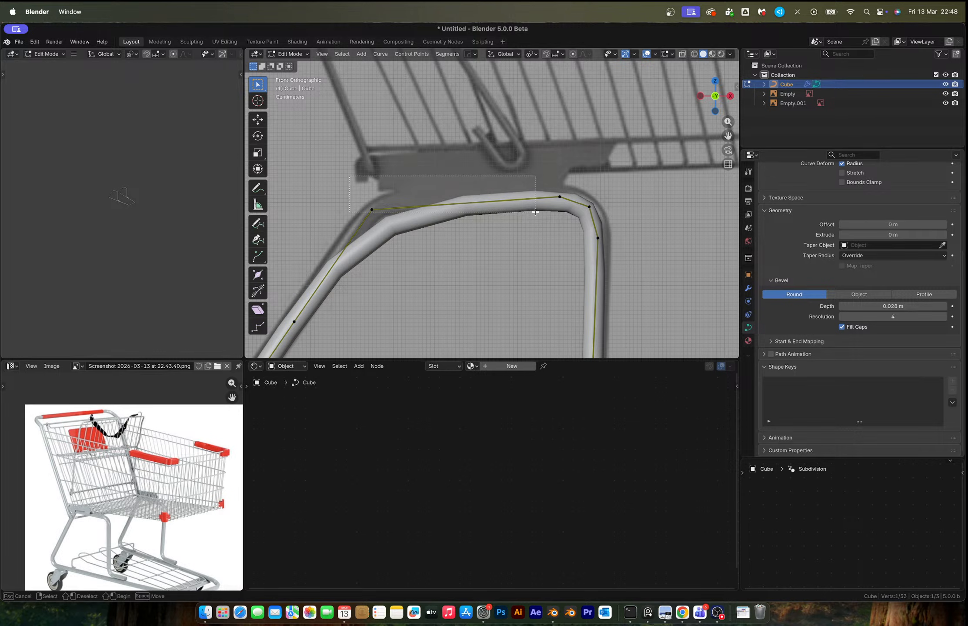
left_click(560, 197, "ctrl")
right_click(559, 205)
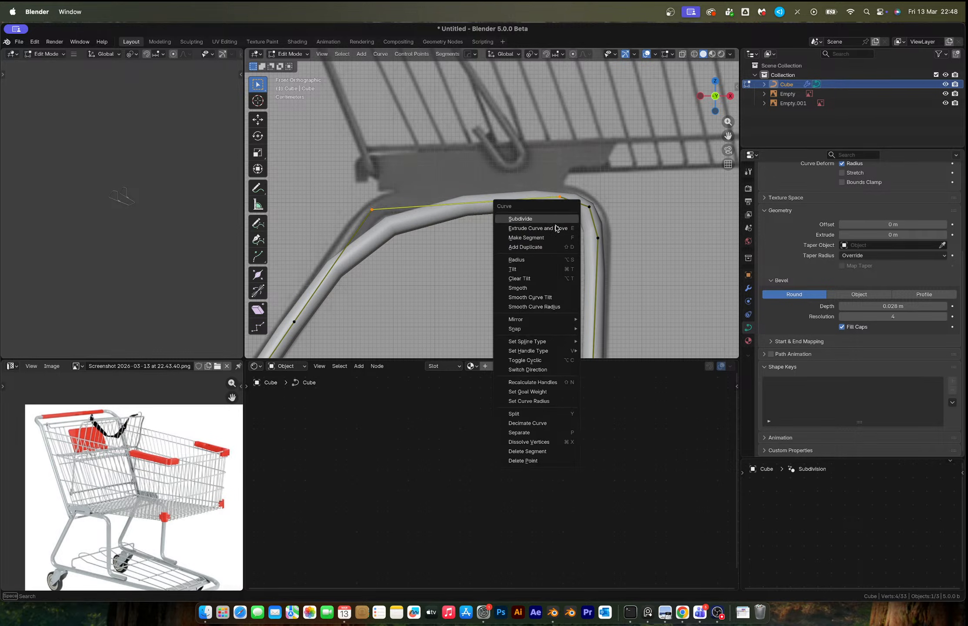
left_click(521, 219)
Subdivide the slanted segment just below the upper rear corner on one side of the frame curve
left_click(313, 296)
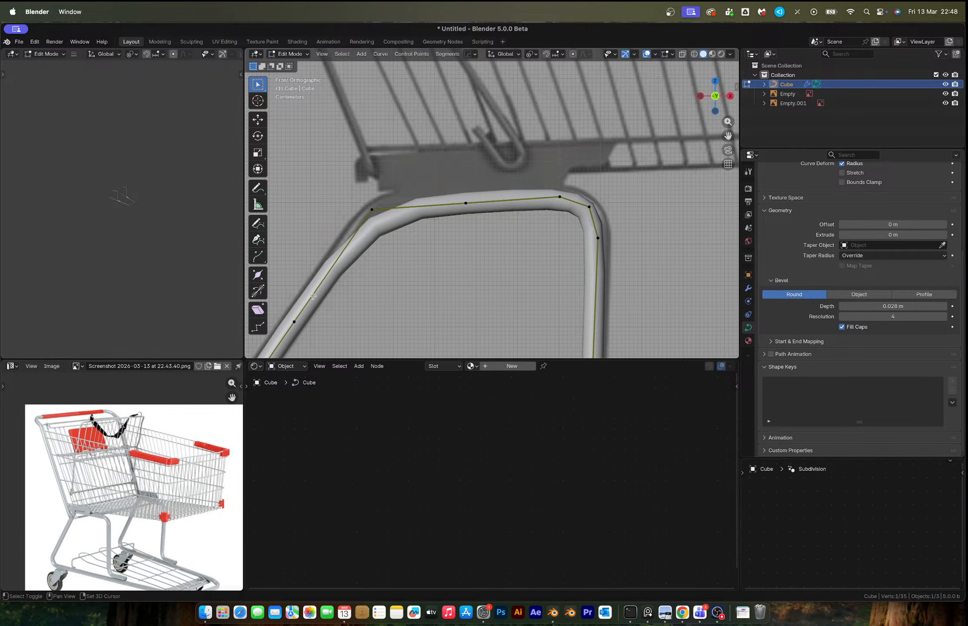
left_click(305, 310)
right_click(362, 210)
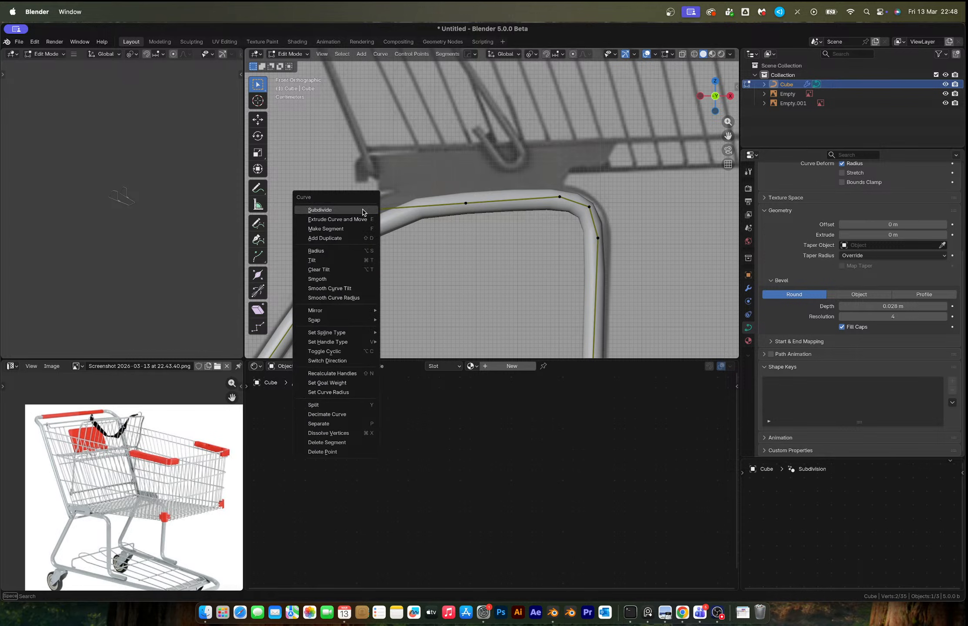
left_click(359, 211)
key("Tab")
key("Tab")
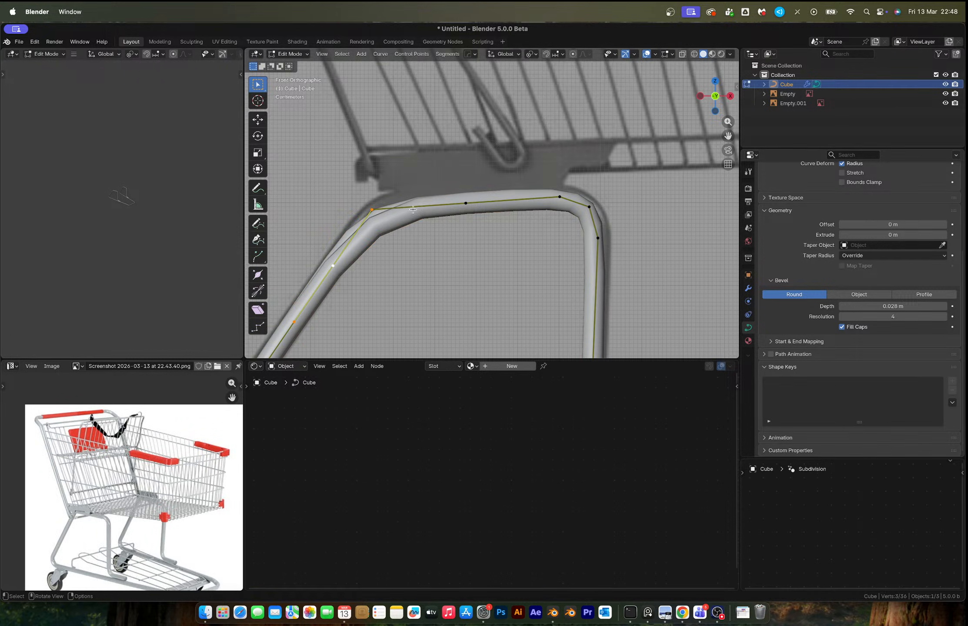
Subdivide the matching slanted segment below the upper rear corner on the near side of the frame
scroll(414, 212, "down", 3)
middle_click_drag(414, 213, 381, 278)
left_click(719, 98)
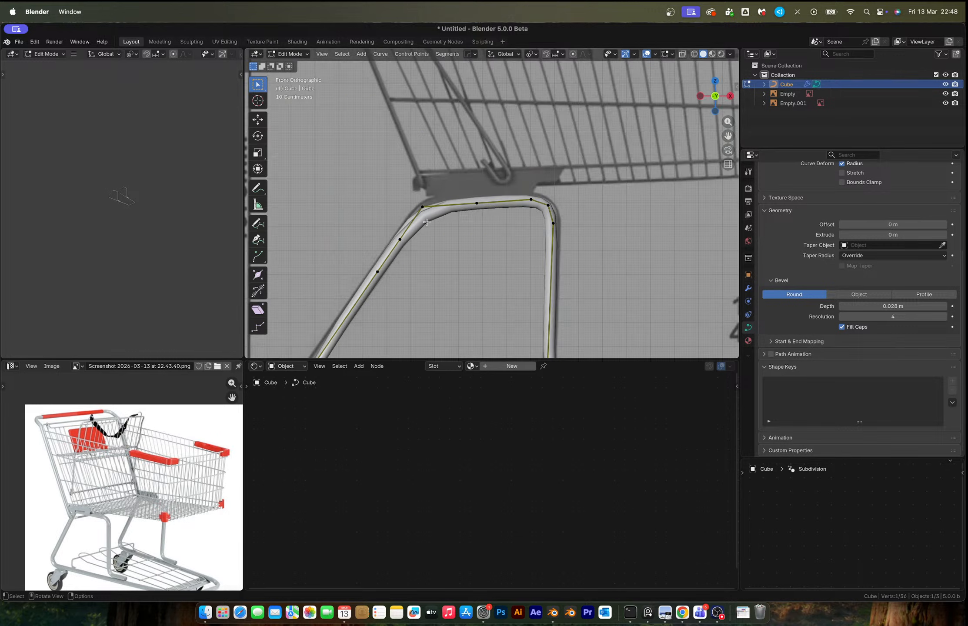
scroll(385, 245, "up", 3)
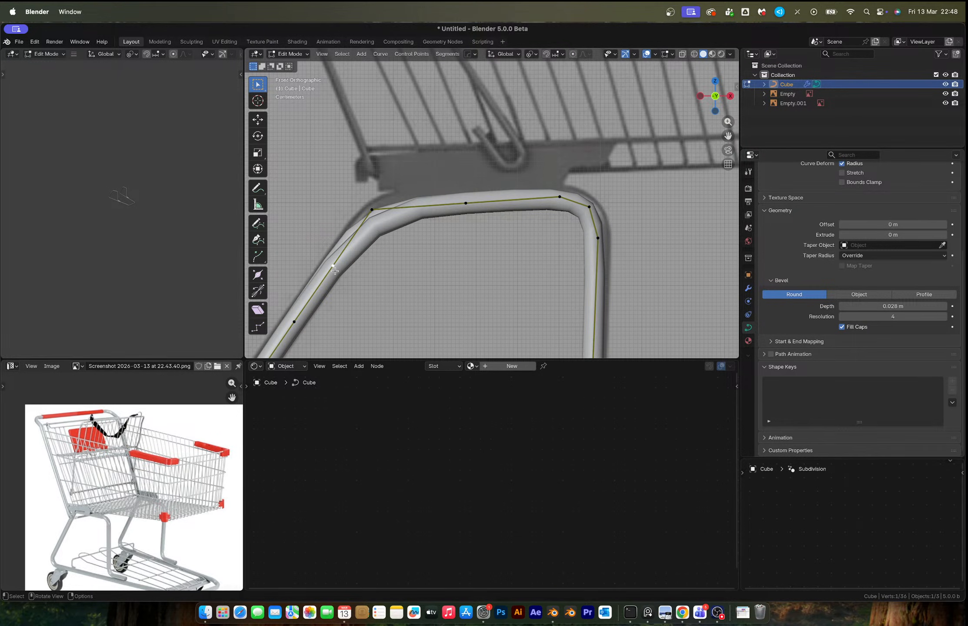
key("g")
key("Escape")
middle_click_drag(358, 247, 400, 259)
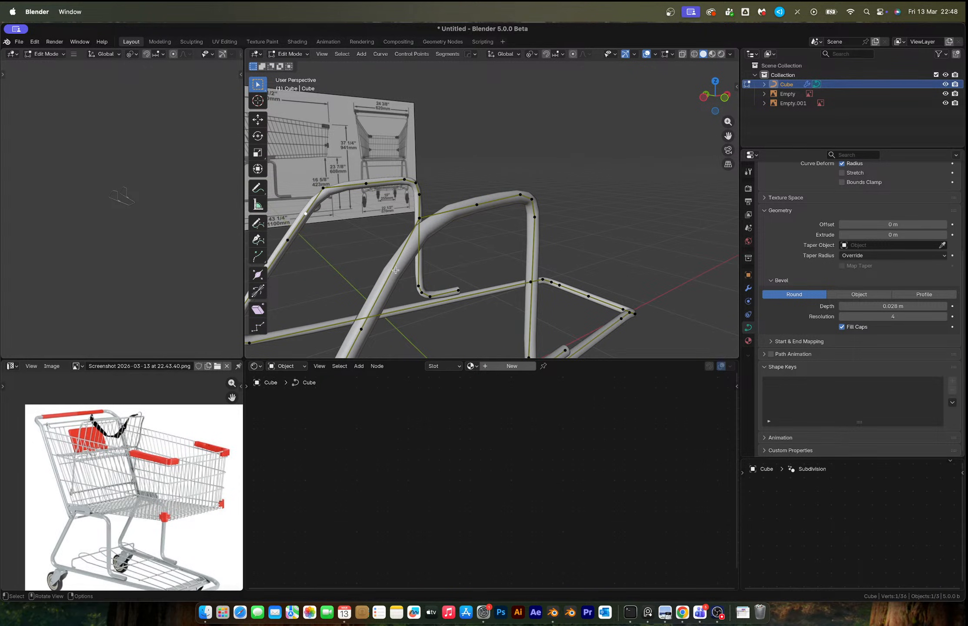
left_click(362, 328)
right_click(409, 228)
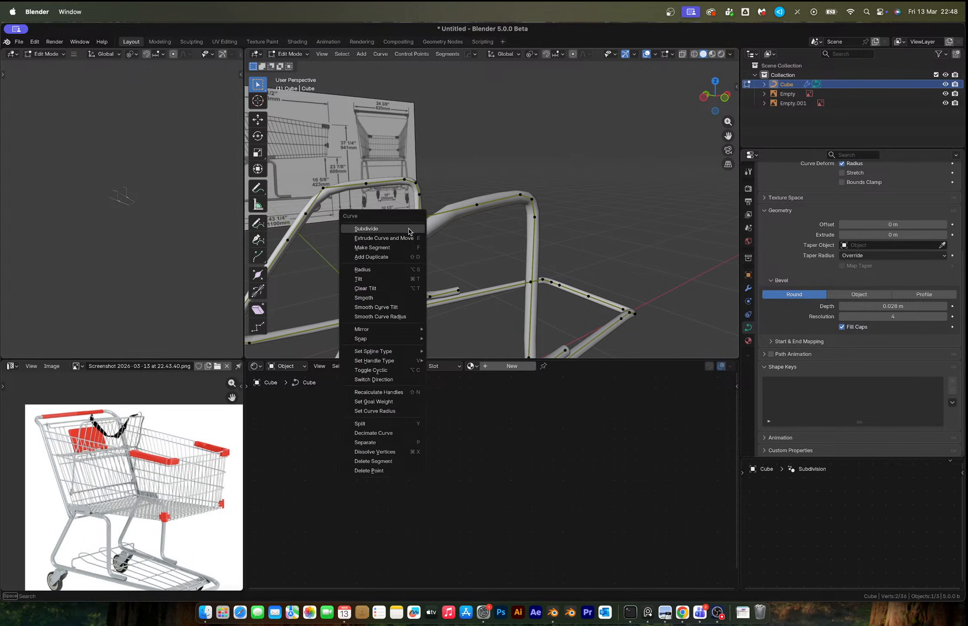
left_click(381, 229)
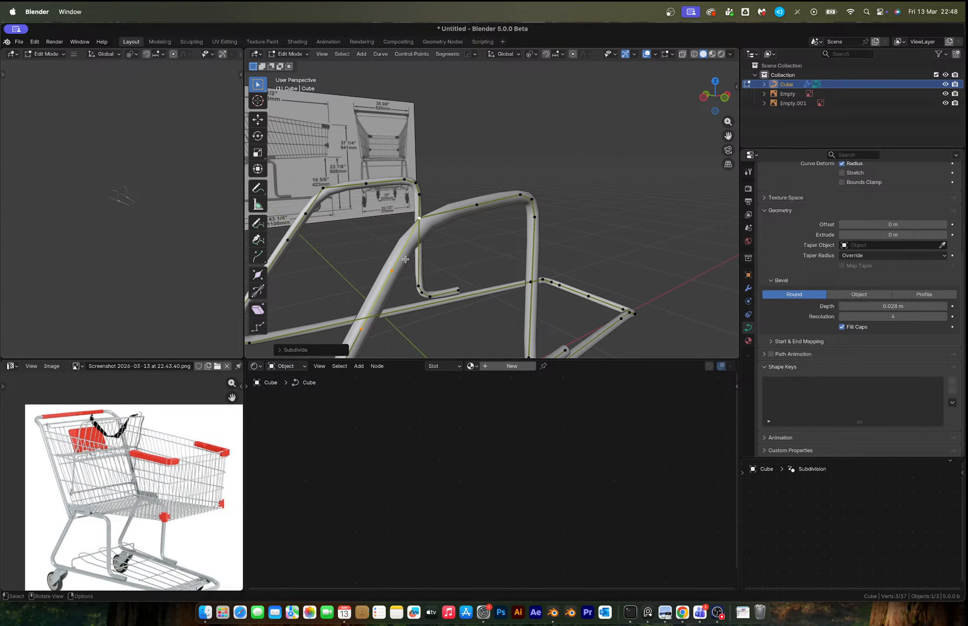
Move the near side's new slanted-segment point about 0.035 m up toward the upper rear bend
left_click(393, 276)
key("g")
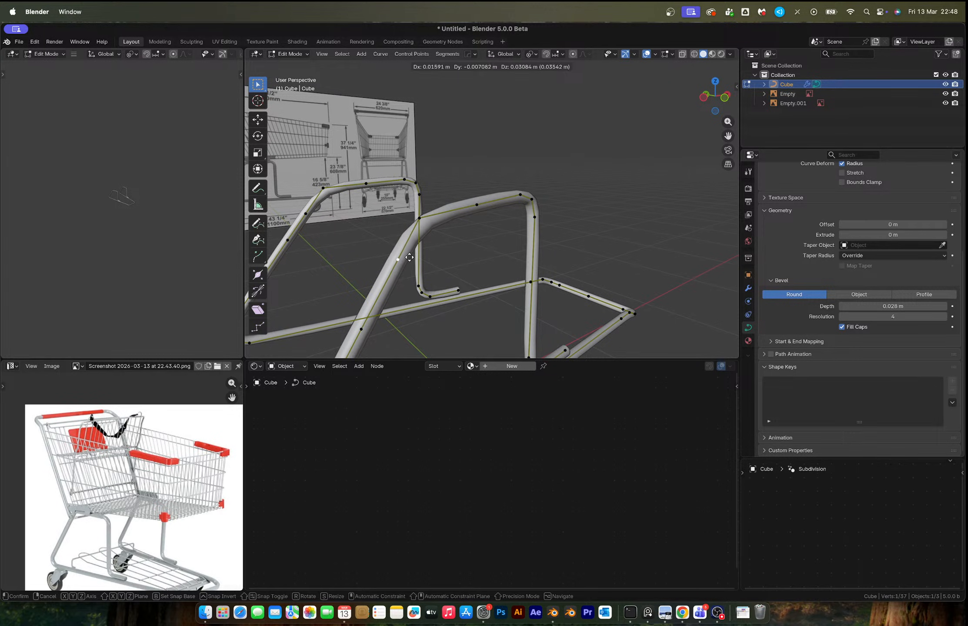
left_click(410, 257)
left_click(478, 206)
key("g")
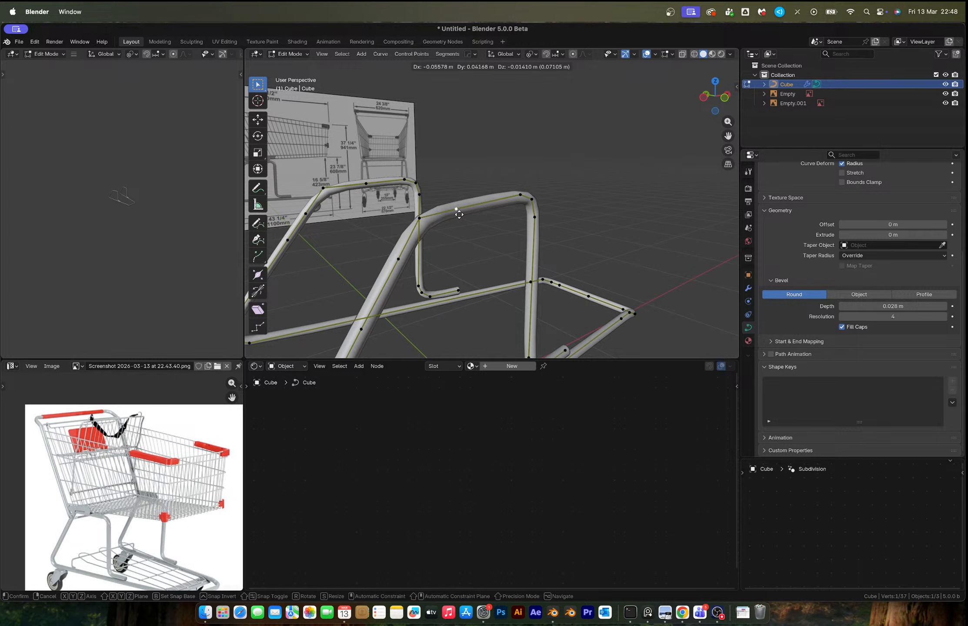
left_click(480, 209)
left_click(725, 98)
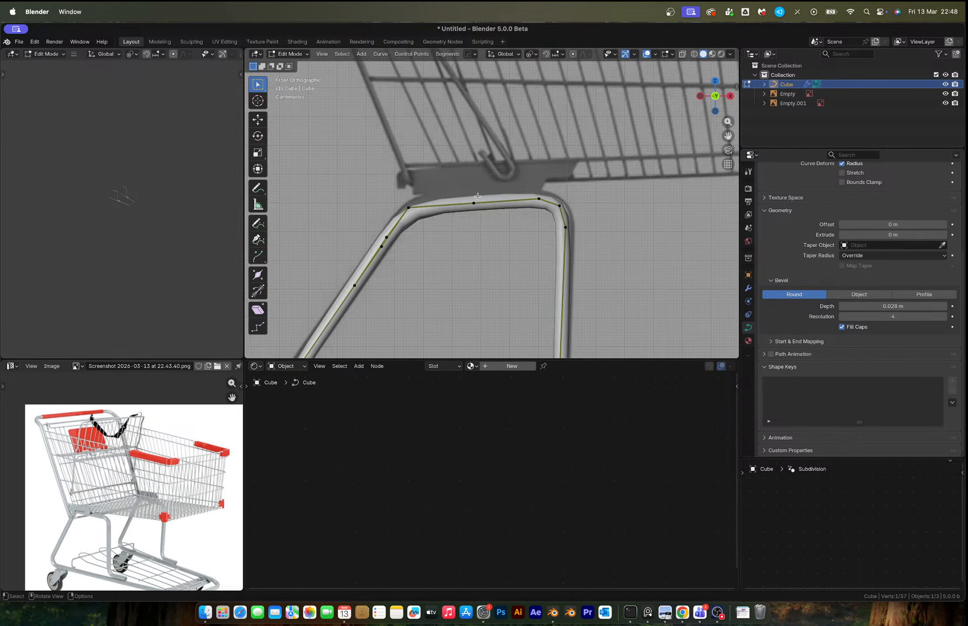
scroll(485, 213, "up", 2)
key("e")
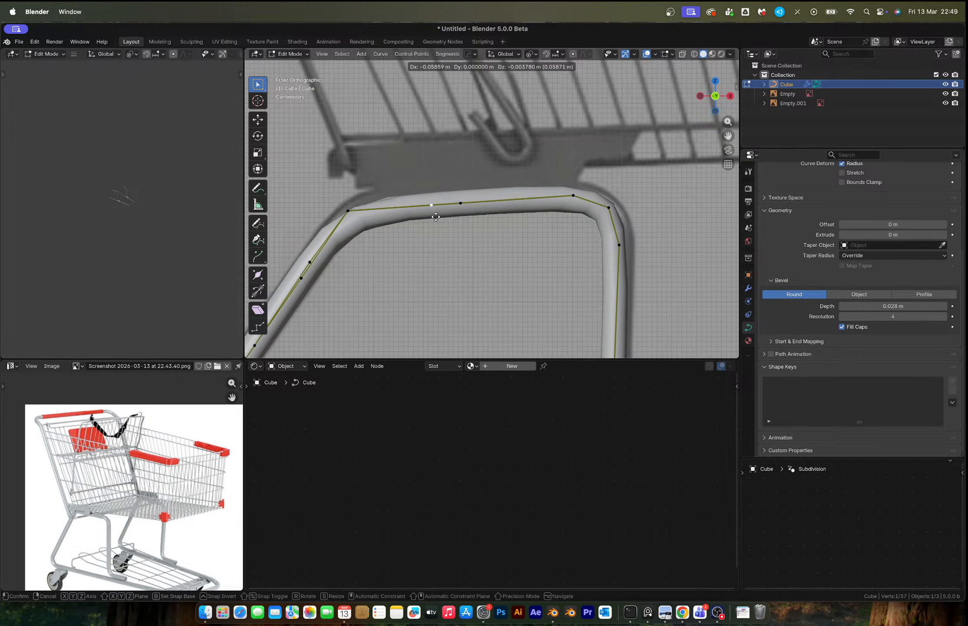
key("Escape")
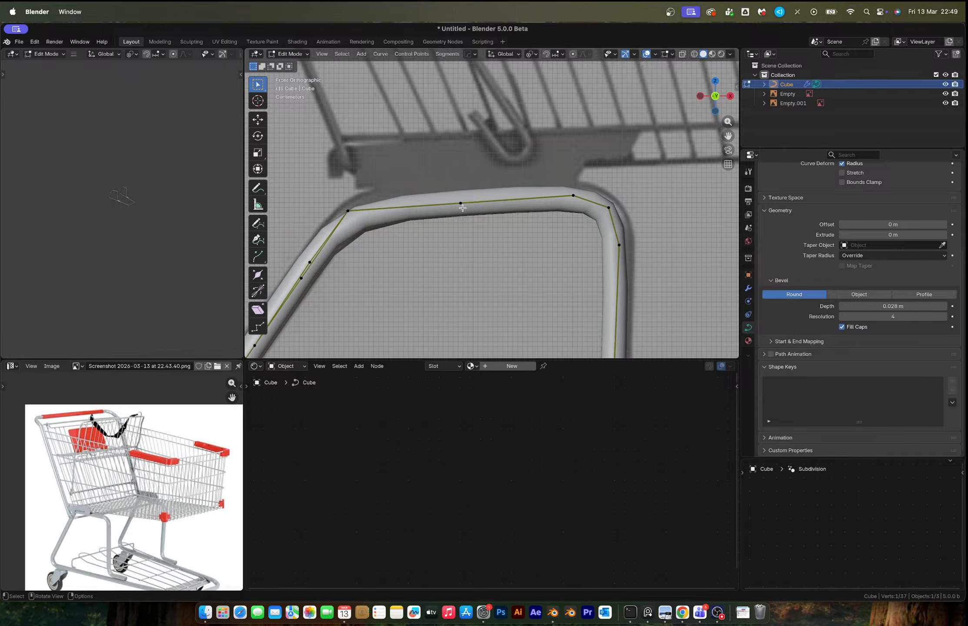
Shift the midpoint of the near side's upper horizontal segment toward the rear bend in front view
middle_click_drag(462, 208, 463, 205)
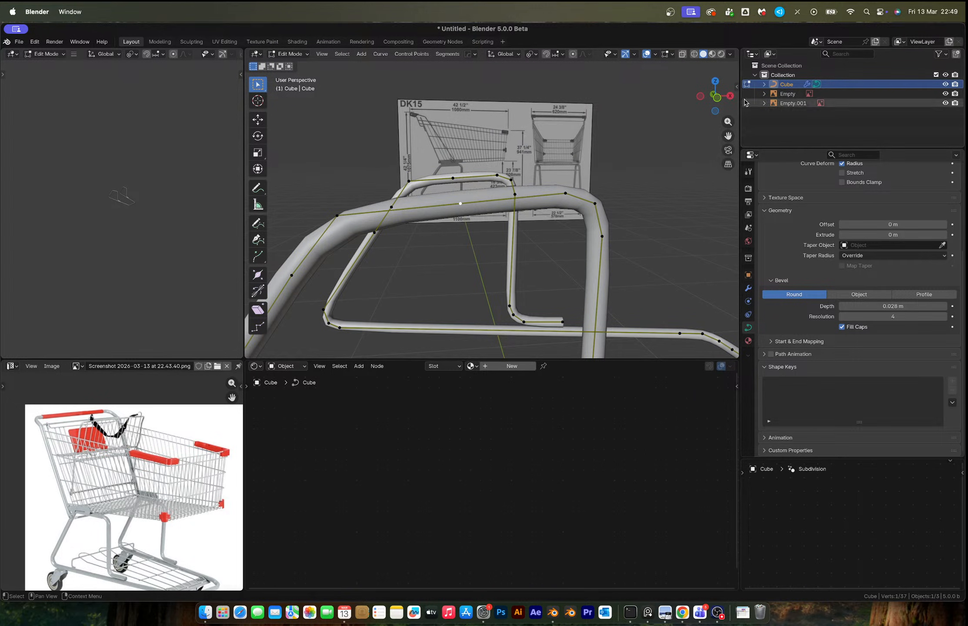
left_click(717, 97)
key("g")
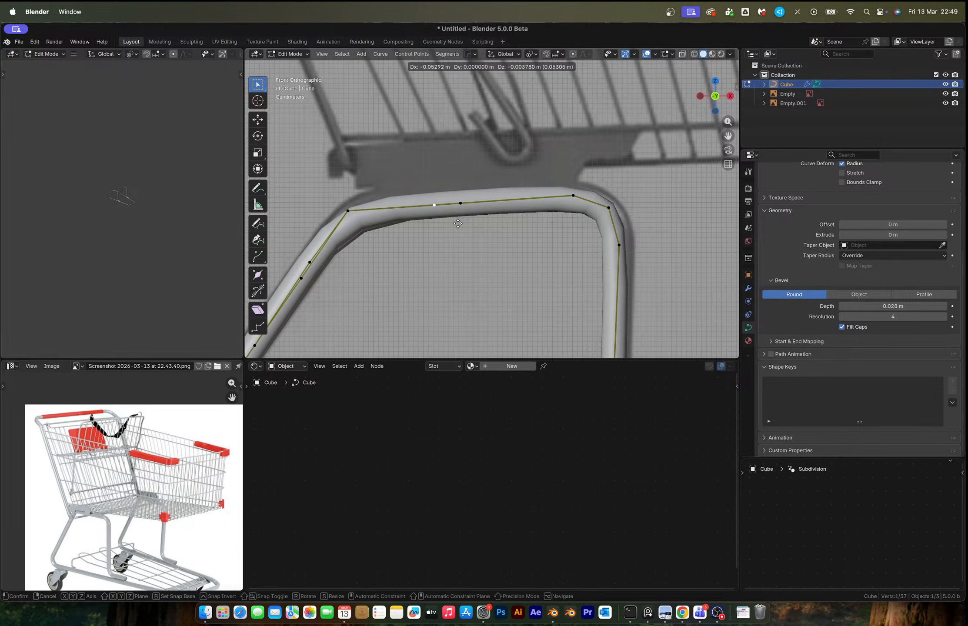
left_click(471, 218)
Mirror the frame object across the Y axis with Bisect and Flip on Y, and show its modifier settings
key("Tab")
scroll(488, 208, "down", 7)
middle_click_drag(498, 201, 439, 239)
key("alt+x")
left_click(518, 242)
left_click(748, 289)
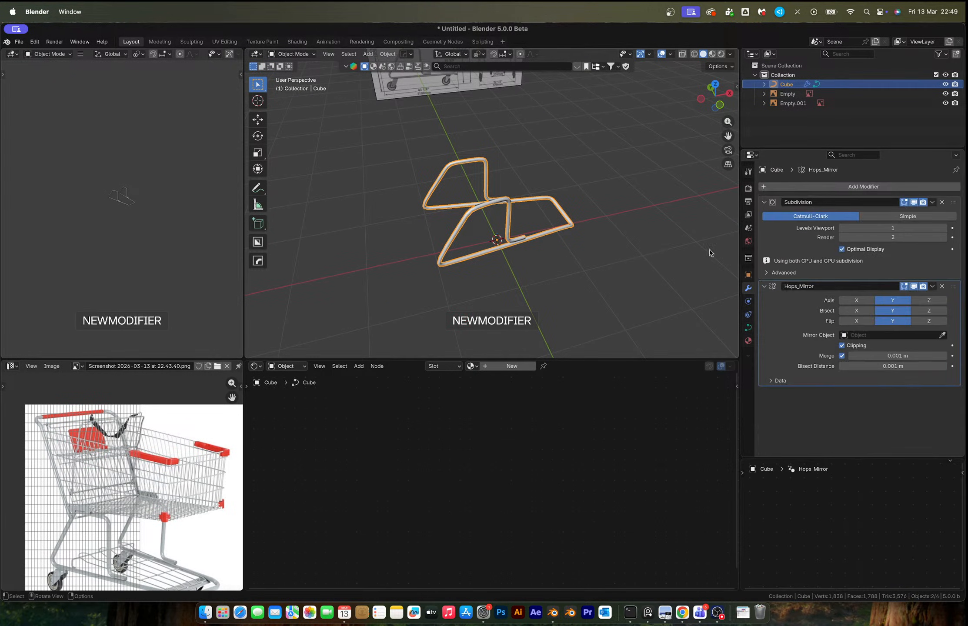
Compare the mirrored frame's upper bends and lower front end with the side-profile reference
scroll(535, 225, "up", 5)
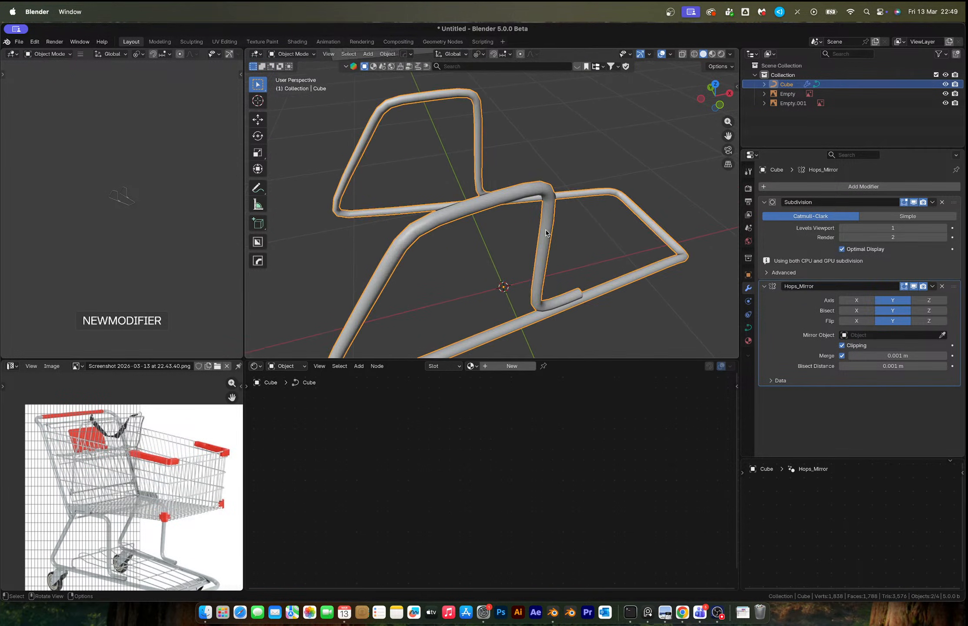
middle_click_drag(551, 193, 505, 130, "shift")
left_click(716, 102)
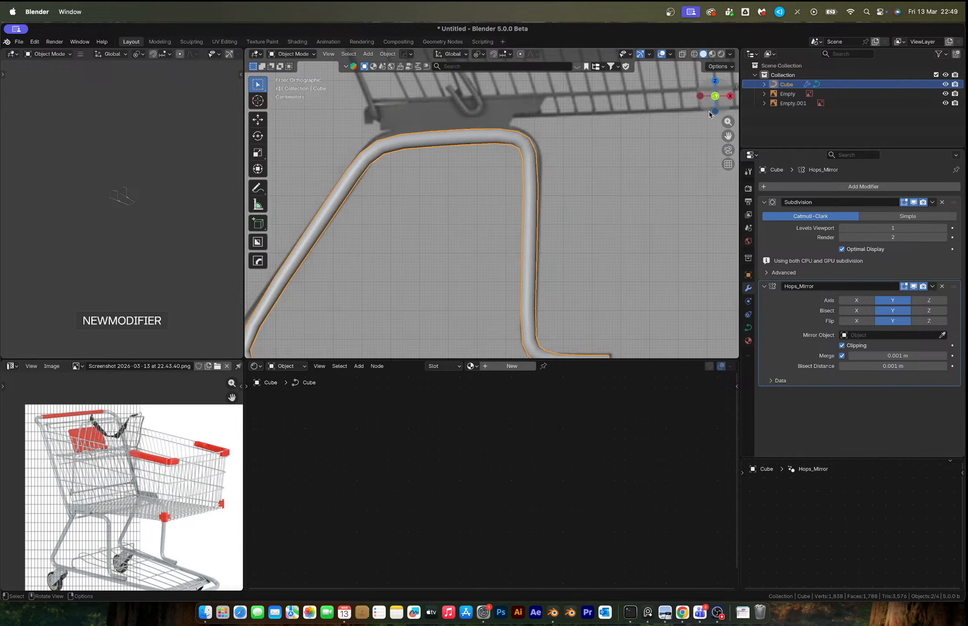
scroll(589, 239, "down", 4)
scroll(590, 239, "down", 3)
middle_click_drag(587, 275, 555, 196, "shift")
scroll(554, 195, "up", 7)
middle_click_drag(680, 127, 530, 185, "shift")
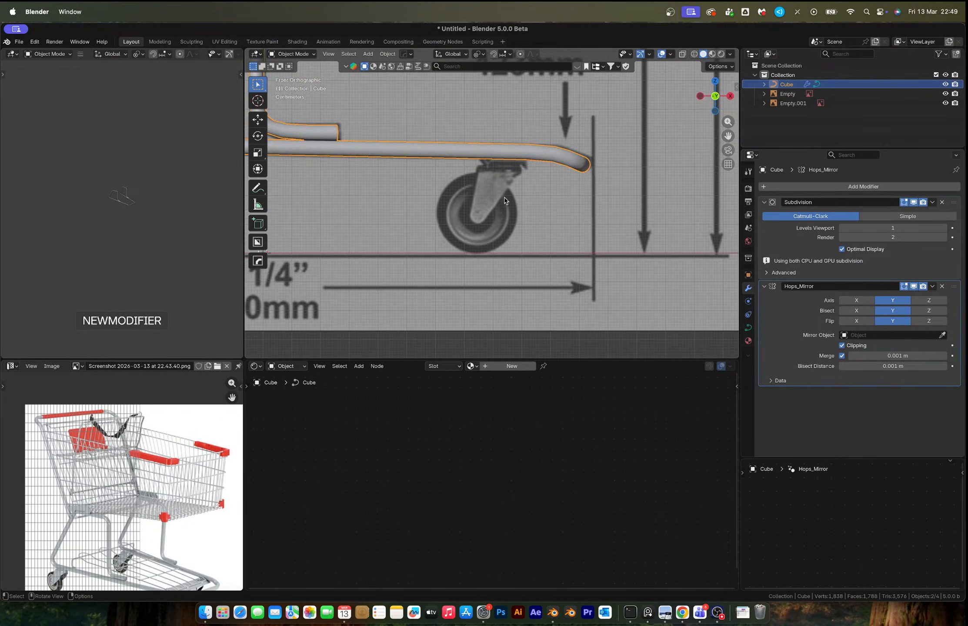
Examine the front caster wheel and its mounting bracket beneath the frame tube in the reference drawing
scroll(530, 185, "up", 3)
scroll(533, 180, "up", 3, "shift")
scroll(523, 168, "up", 1)
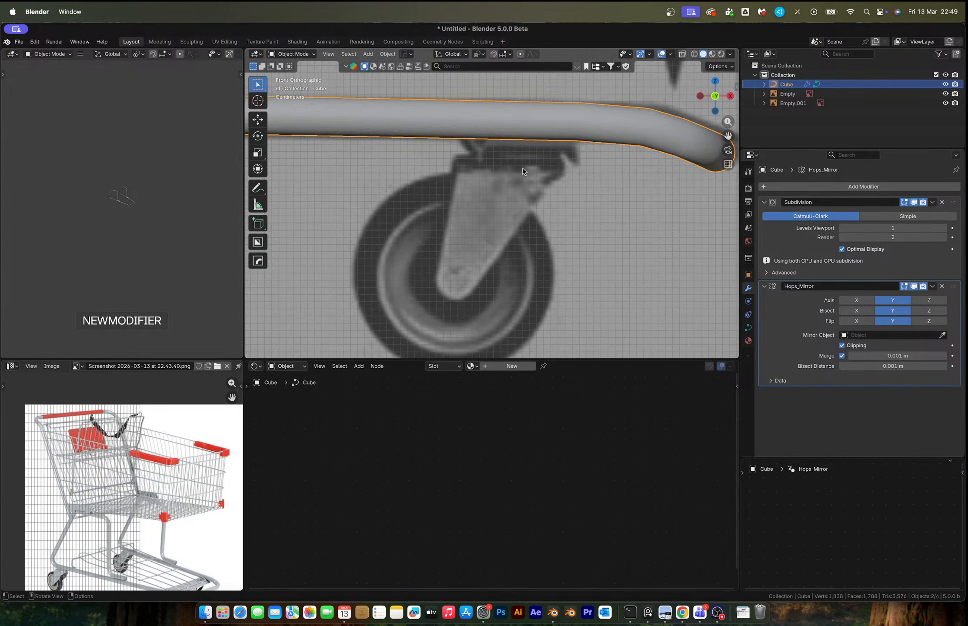
scroll(523, 168, "down", 4)
scroll(503, 196, "up", 4)
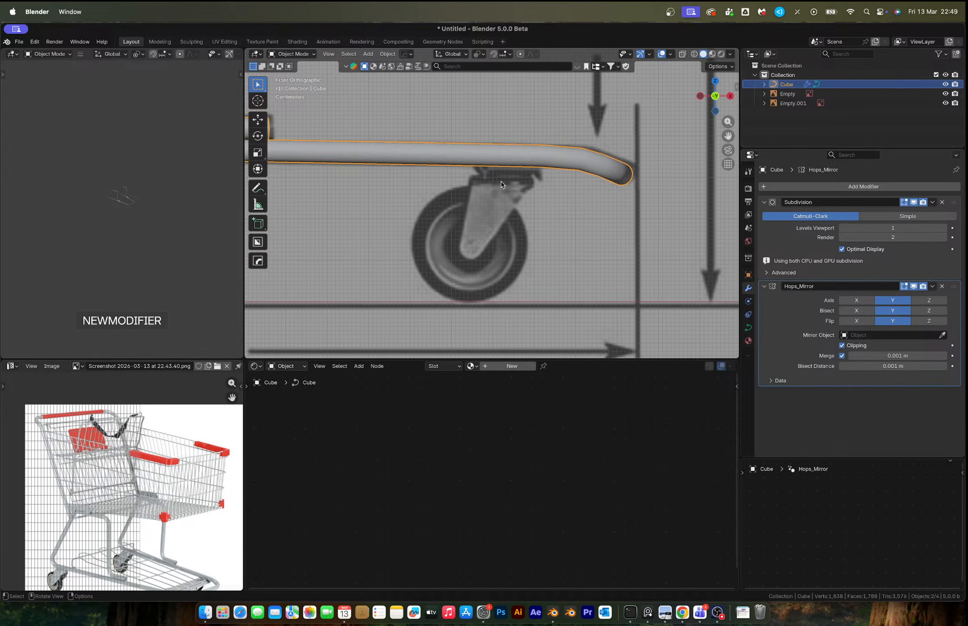
scroll(503, 196, "down", 10)
scroll(506, 200, "up", 8)
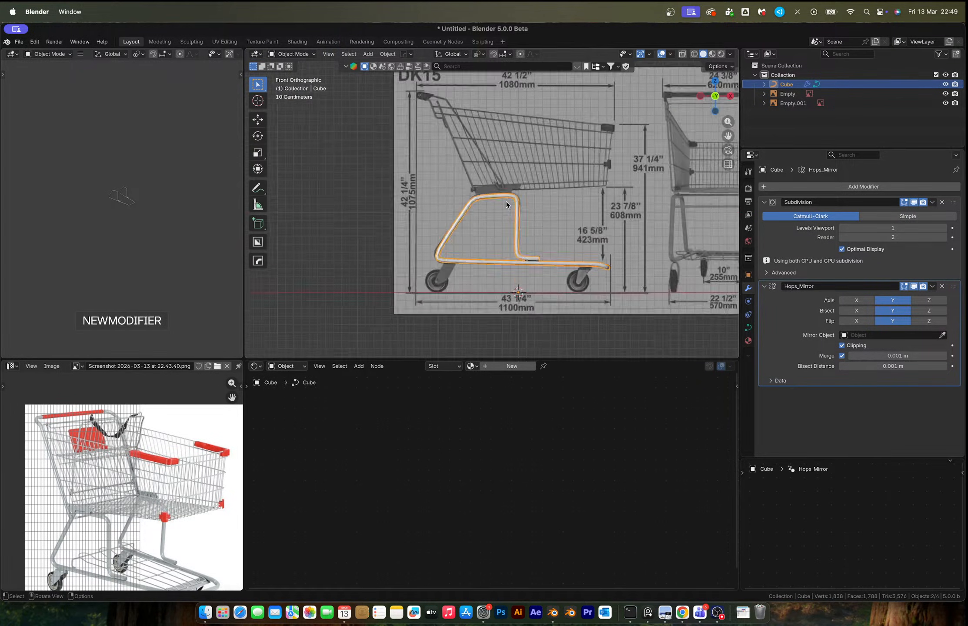
scroll(507, 242, "up", 3, "shift")
scroll(600, 227, "down", 8)
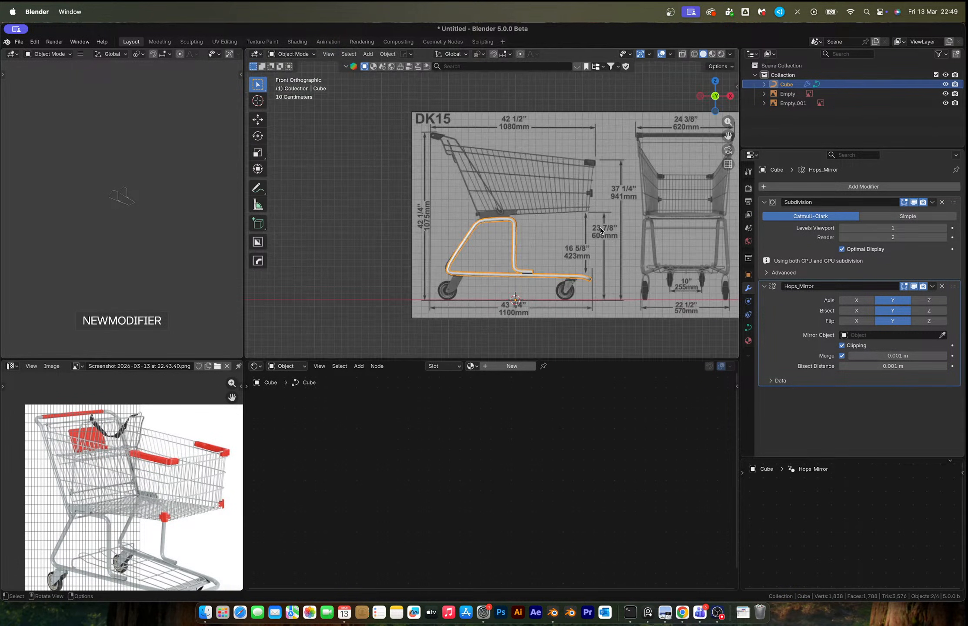
scroll(550, 192, "up", 10)
middle_click_drag(594, 228, 510, 273, "shift")
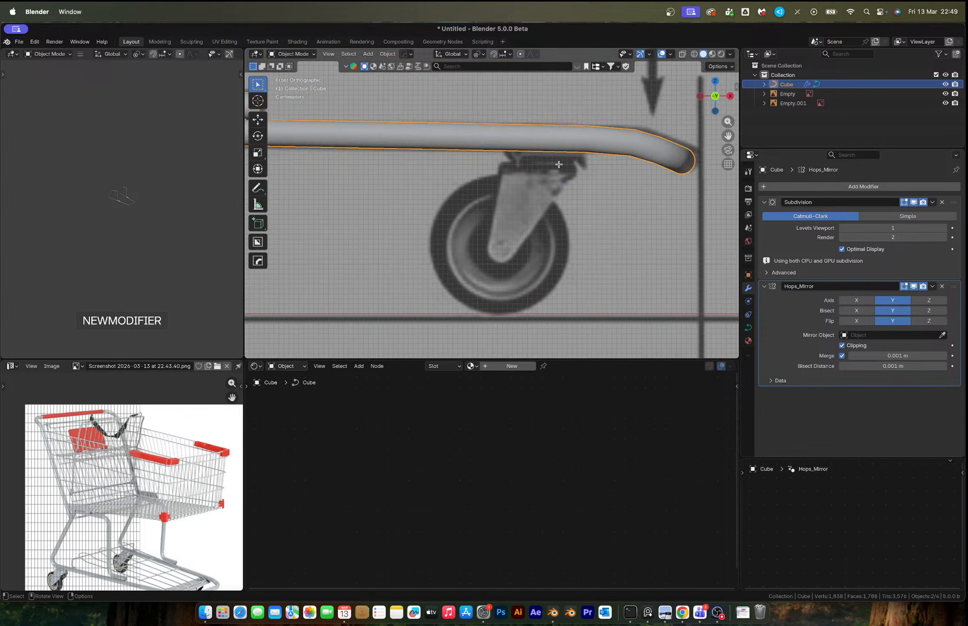
Turn on X-ray display to see the reference caster bracket through the frame tube
key("Tab")
key("Tab")
key("alt+z")
scroll(556, 162, "up", 1)
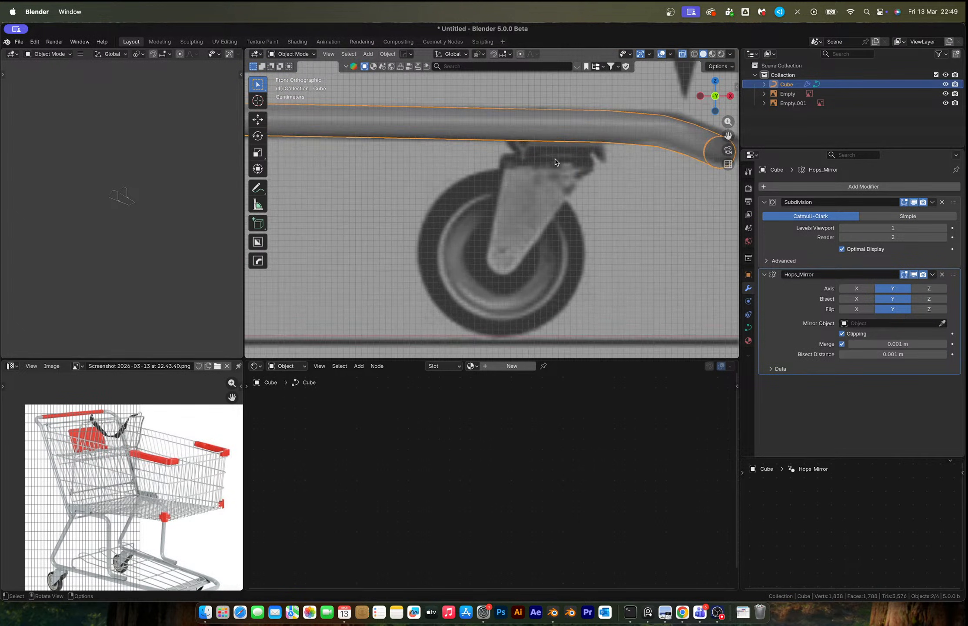
Move the frame curve's control point above the front caster rearward along the tube, over the reference bracket
middle_click_drag(503, 157, 506, 198, "shift")
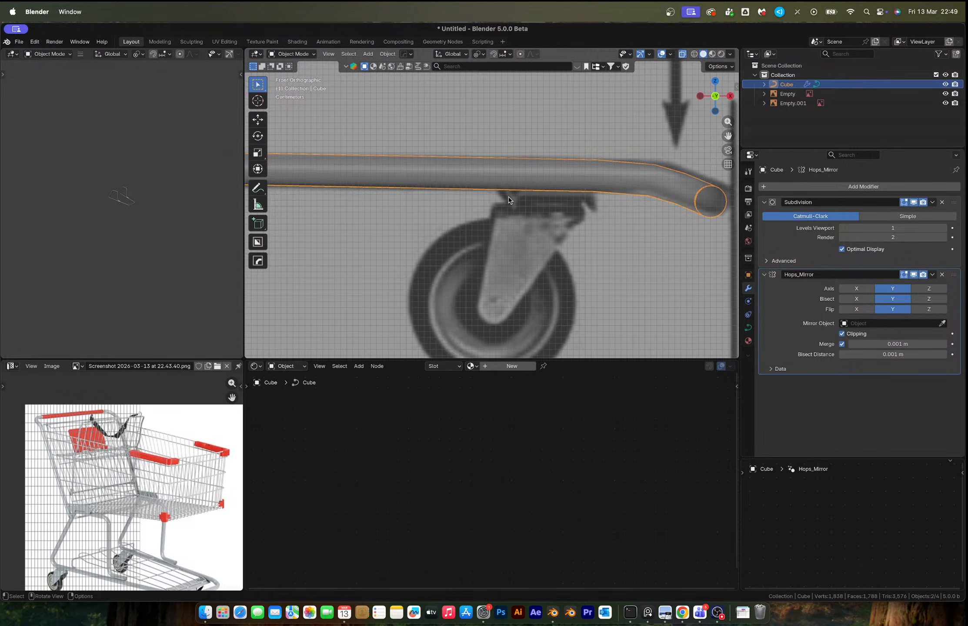
key("Tab")
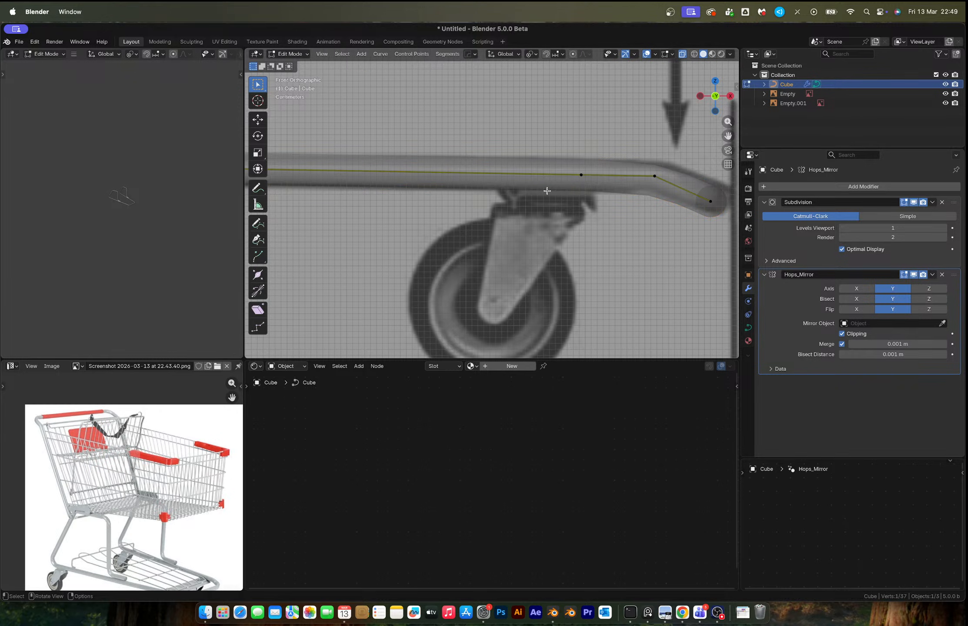
key("Tab")
scroll(563, 192, "down", 5)
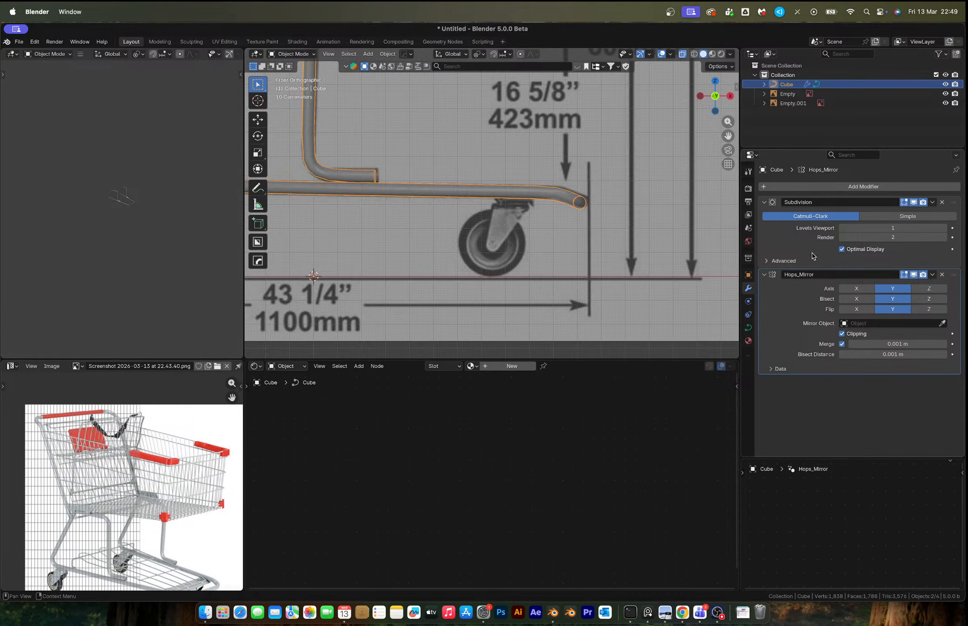
scroll(502, 214, "up", 5)
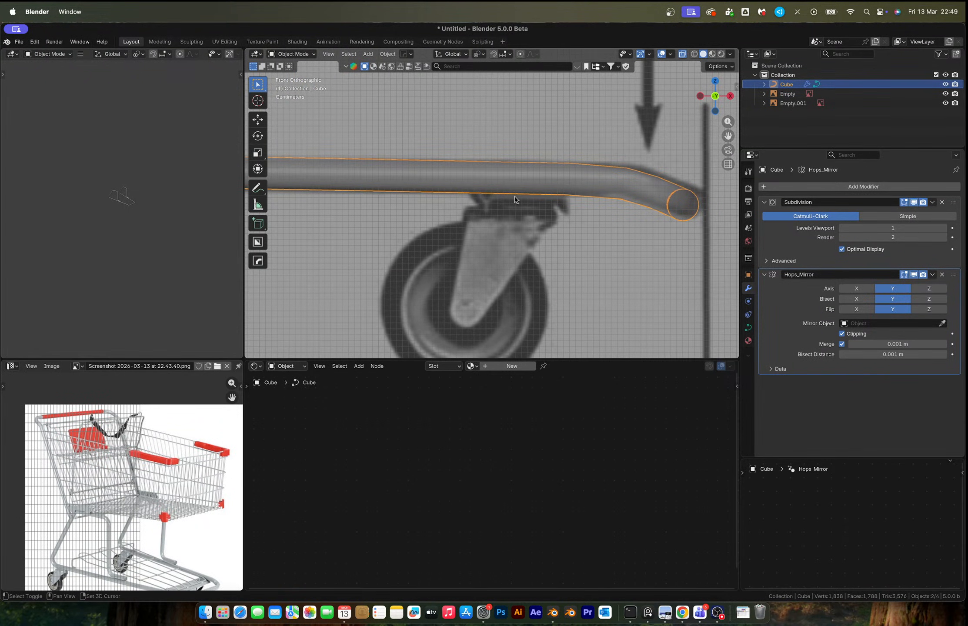
key("Tab")
left_click(549, 179)
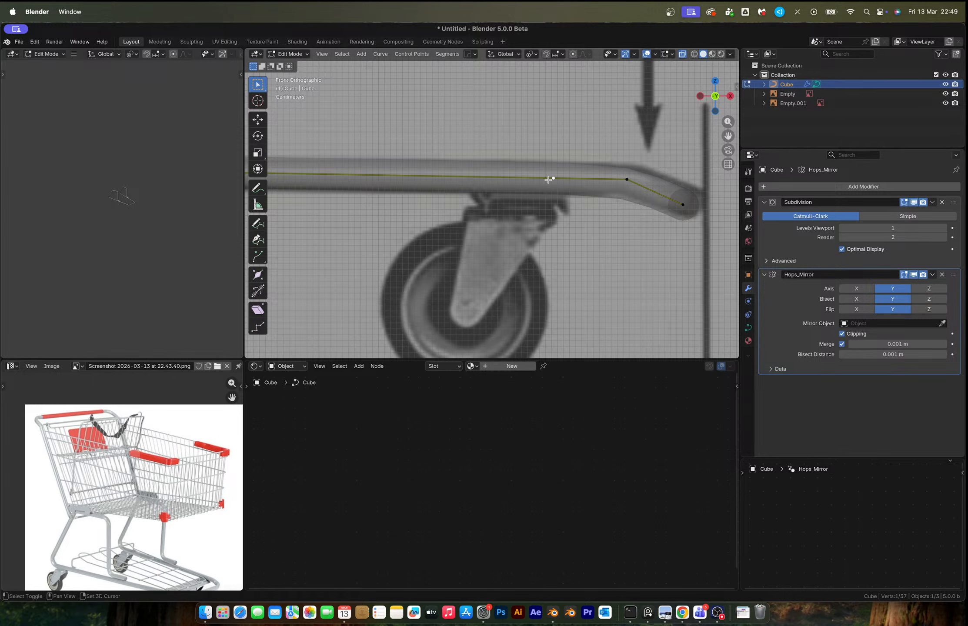
key("g")
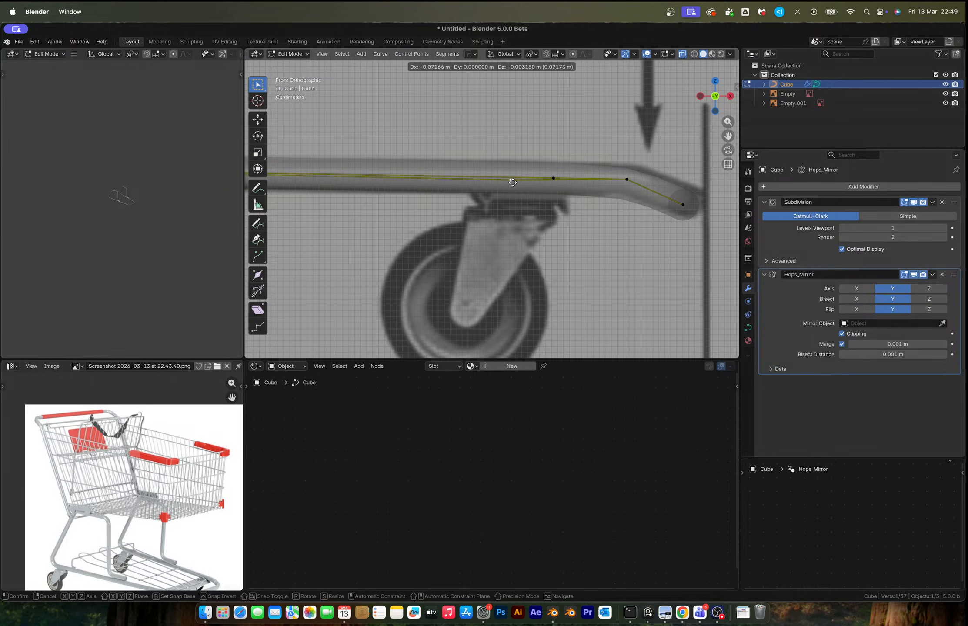
left_click(513, 183)
mouse_move(513, 182)
middle_mouse_down()
mouse_move(522, 192)
mouse_move(508, 202)
middle_mouse_up()
left_click(716, 100)
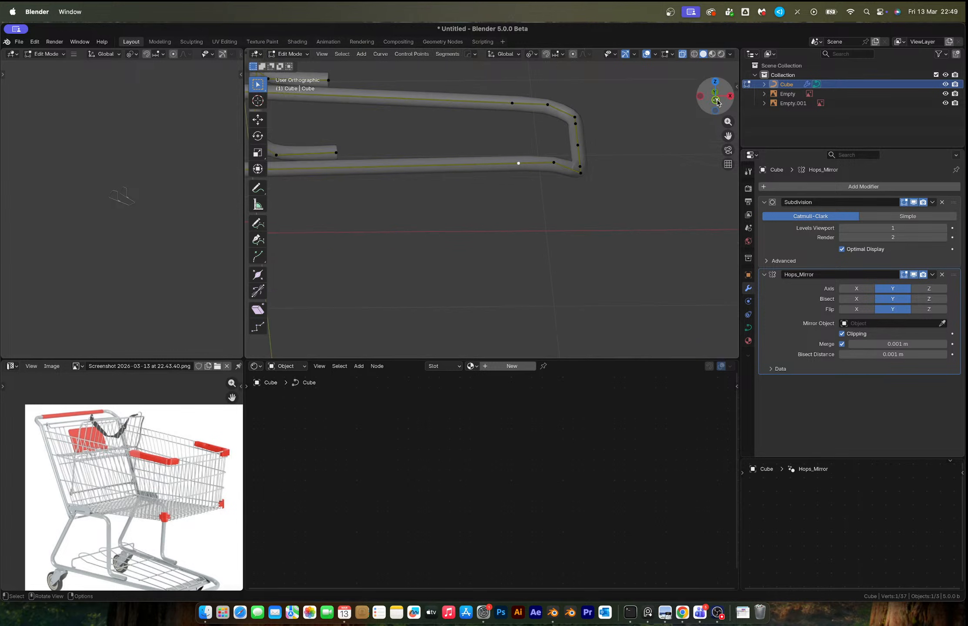
key("g")
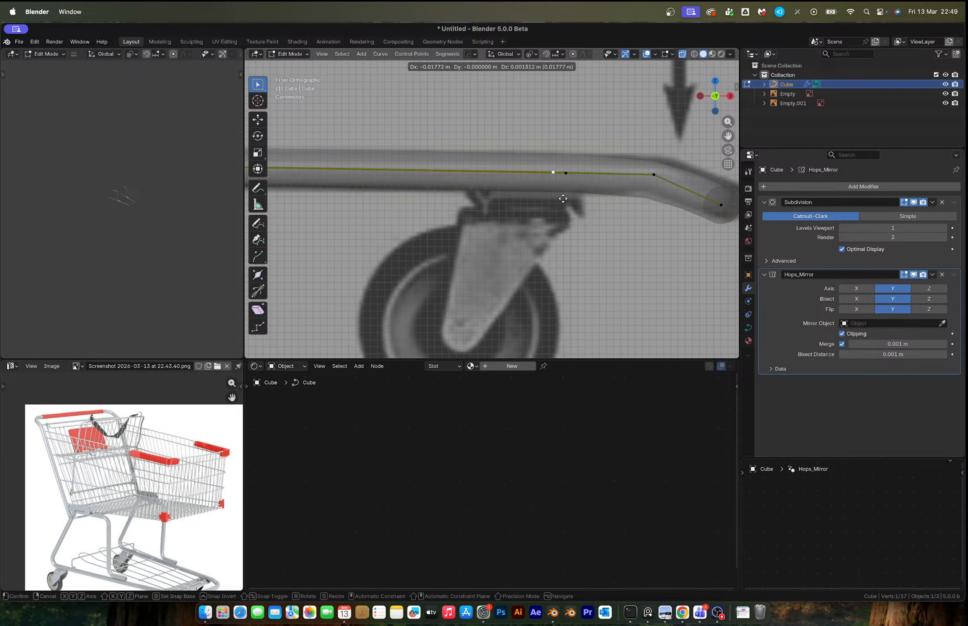
left_click(534, 200)
Snap the 3D cursor to the selected frame control point and add a mesh plane there
key("shift+s")
left_click(551, 280)
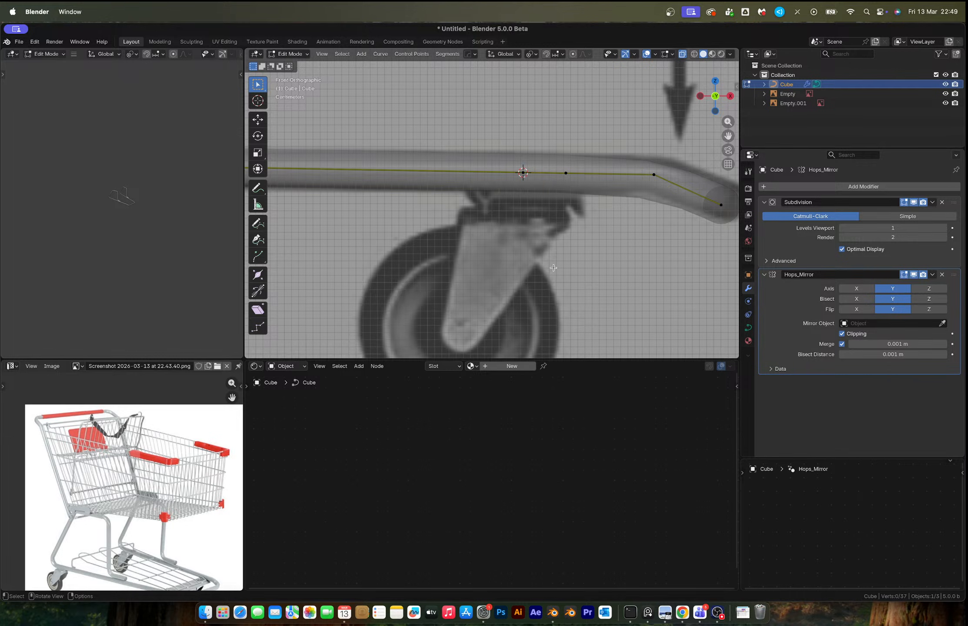
key("Tab")
key("shift+a")
mouse_move(553, 265)
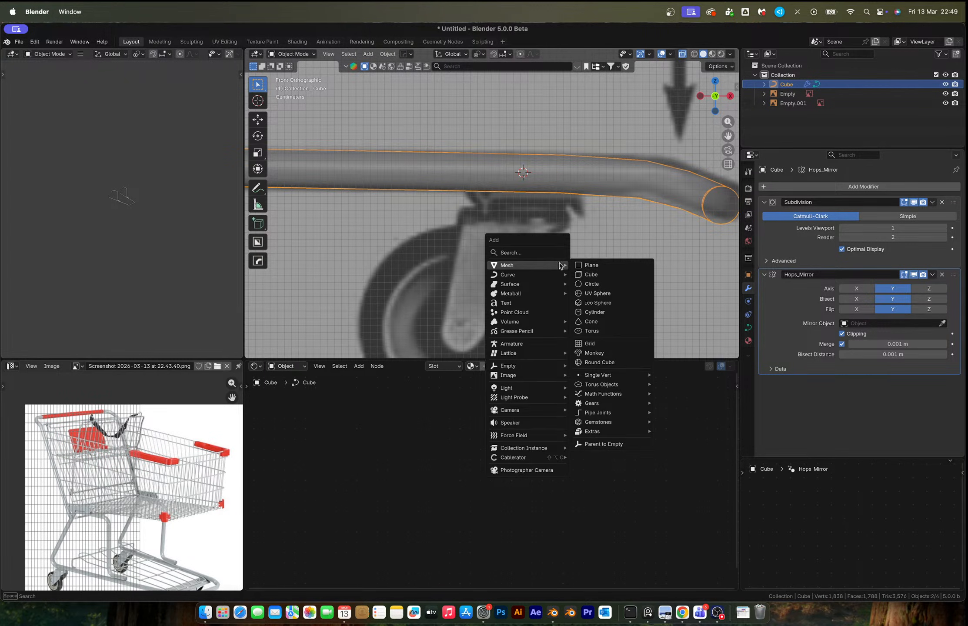
left_click(599, 265)
Scale the plane down to the reference caster bracket's length and lower it along Z to the tube's underside
key("s")
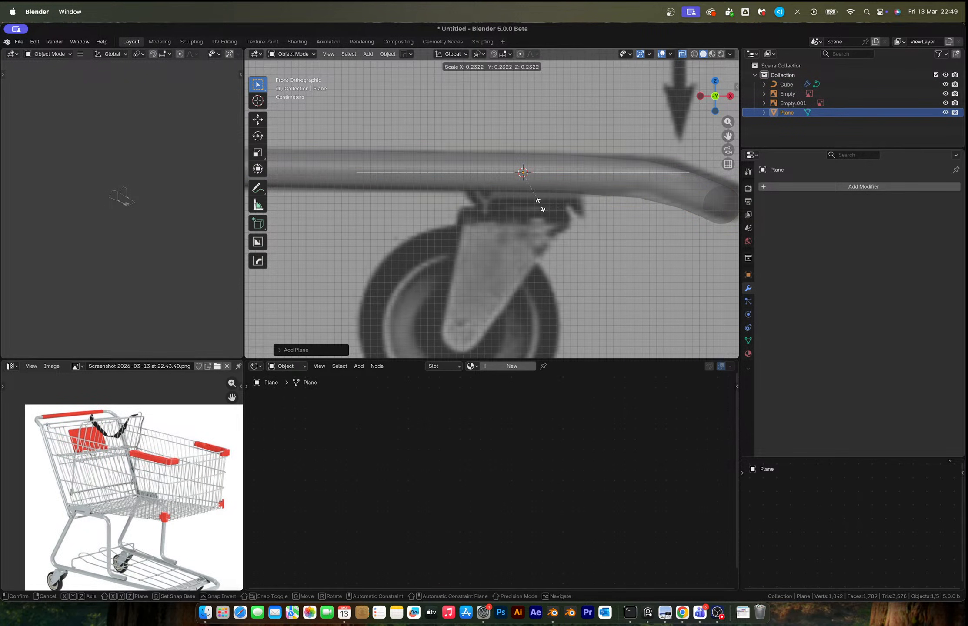
left_click(541, 205)
key("s")
left_click(568, 209)
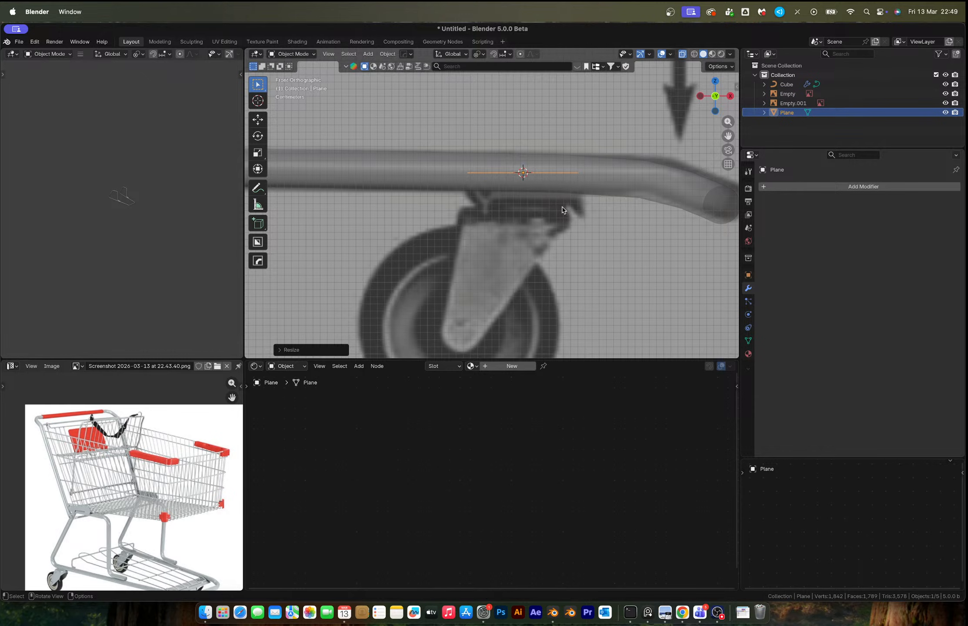
key("g")
key("z")
left_click(567, 227)
Narrow the plane along the global Y axis beneath the frame tube
middle_click_drag(568, 227, 599, 249)
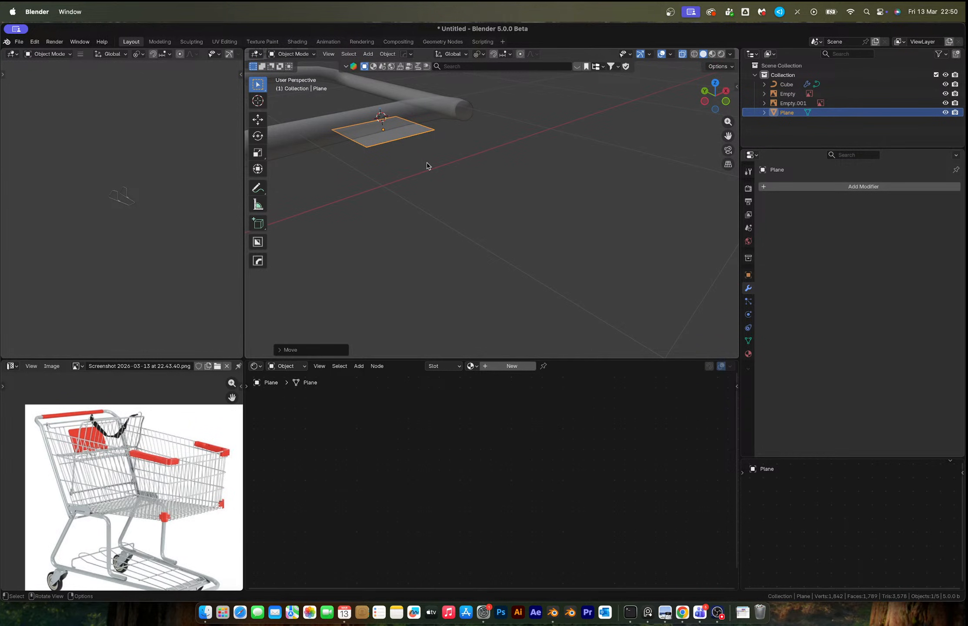
key("s")
key("y")
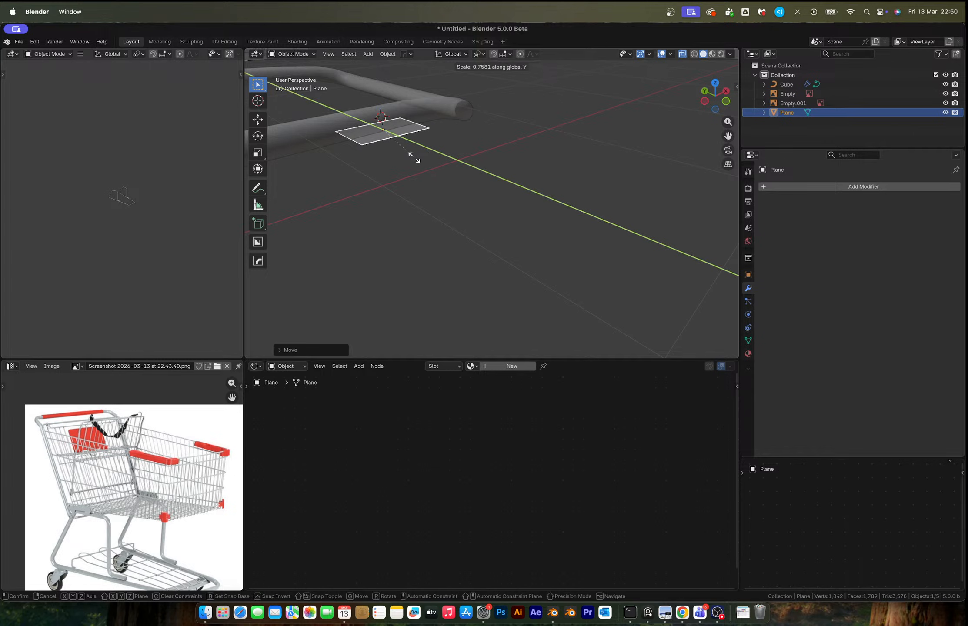
left_click(407, 152)
Rotate the plane about 6.6 degrees as seen from above to align it with the tube's direction
left_click(330, 54)
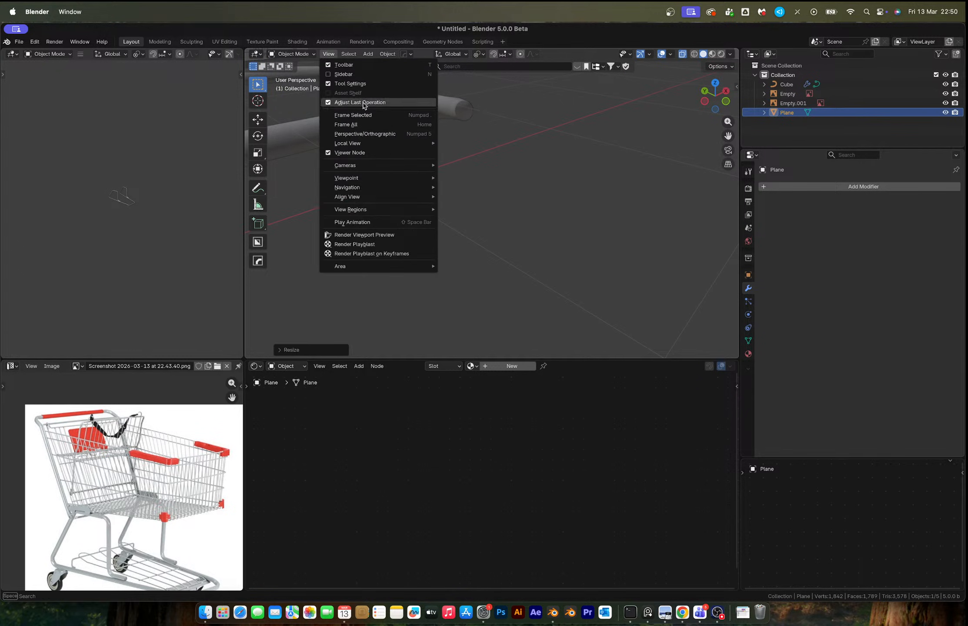
left_click(361, 102)
middle_click_drag(474, 164, 453, 188)
scroll(497, 198, "down", 2)
left_click(718, 99)
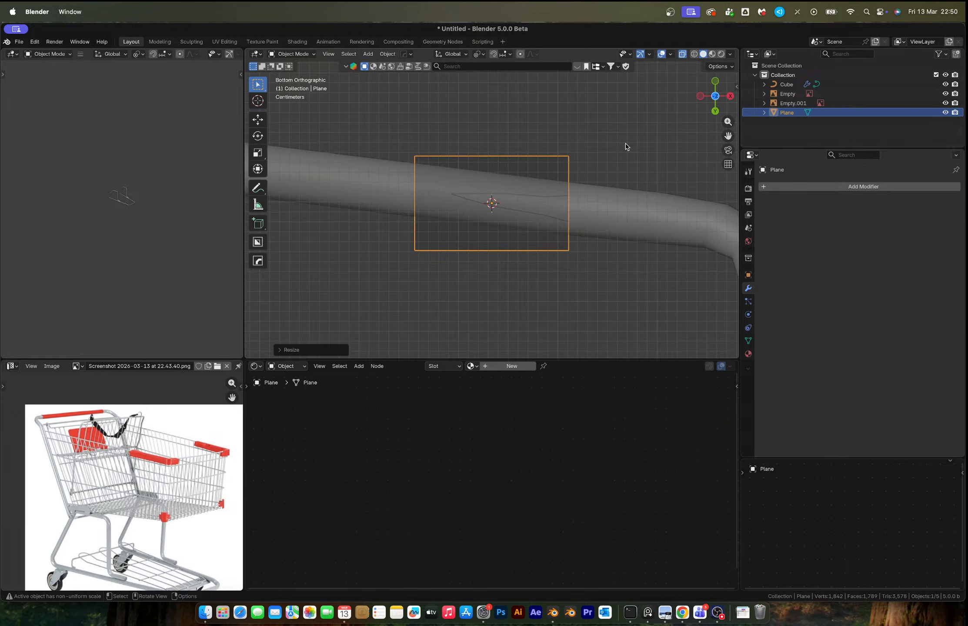
left_click(716, 96)
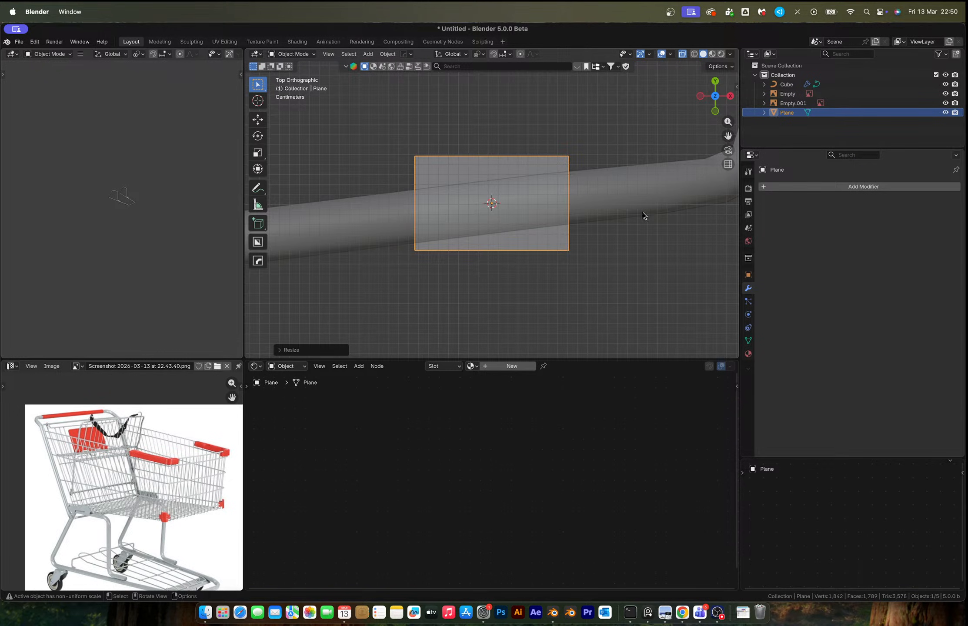
key("r")
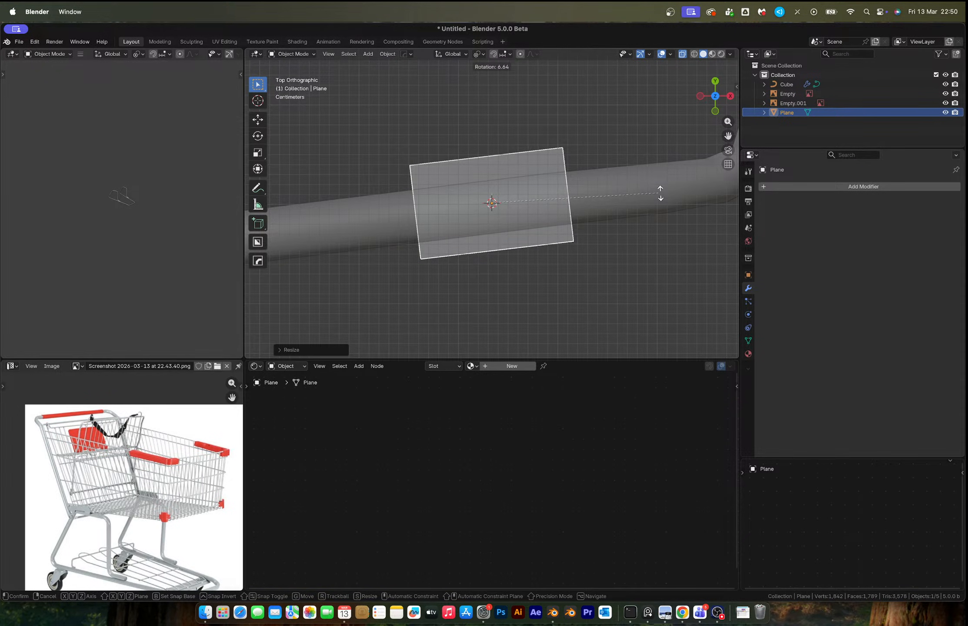
left_click(661, 194)
Tilt the plane slightly about its local Y axis to follow the tube's slope
key("r")
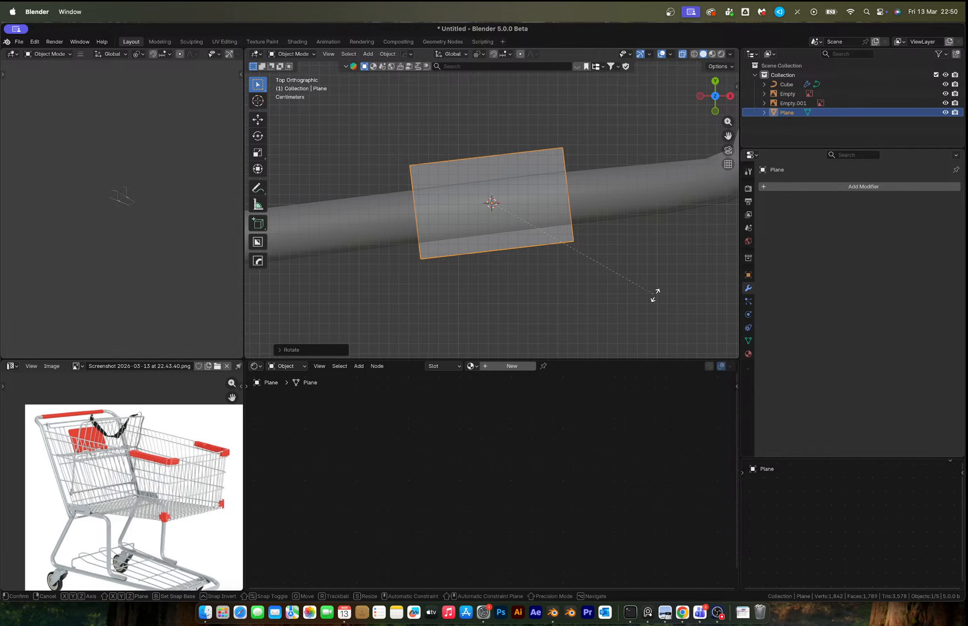
key("y")
key("y")
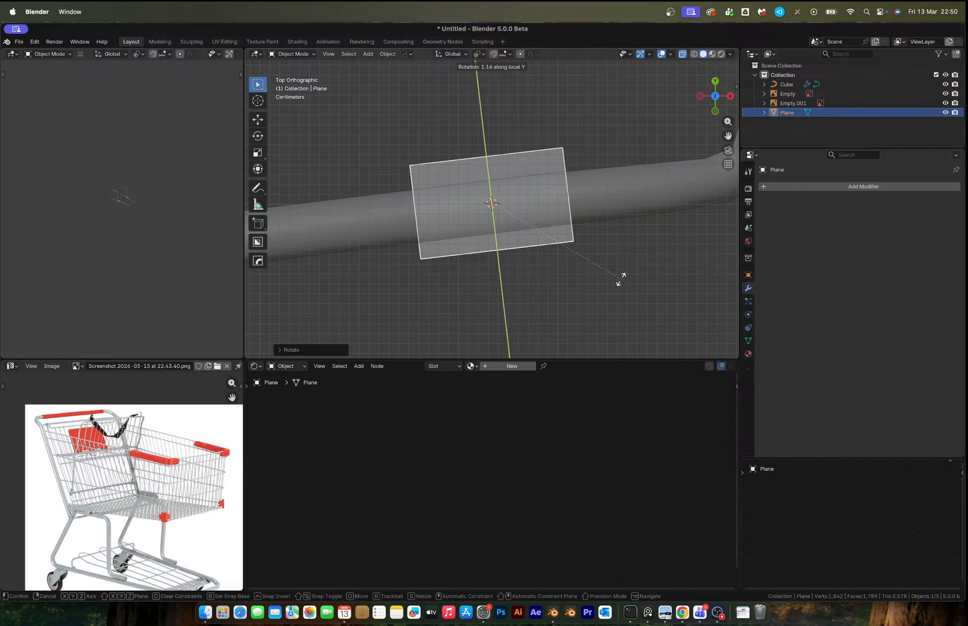
left_click(535, 228)
Narrow the plane further along its local Y axis and shift it slightly along Y toward the tube's outer side
key("s")
key("y")
key("y")
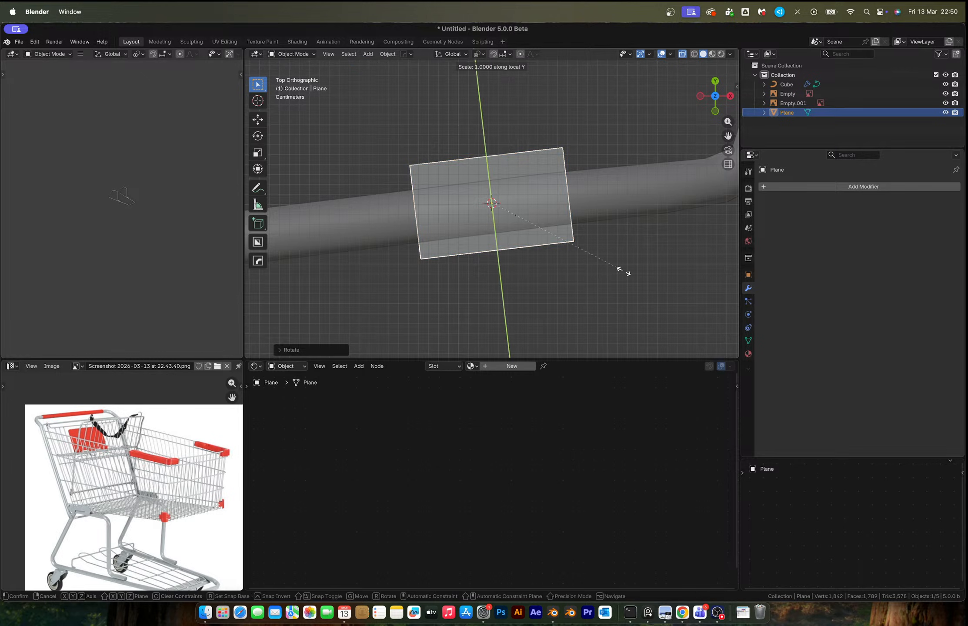
left_click(595, 258)
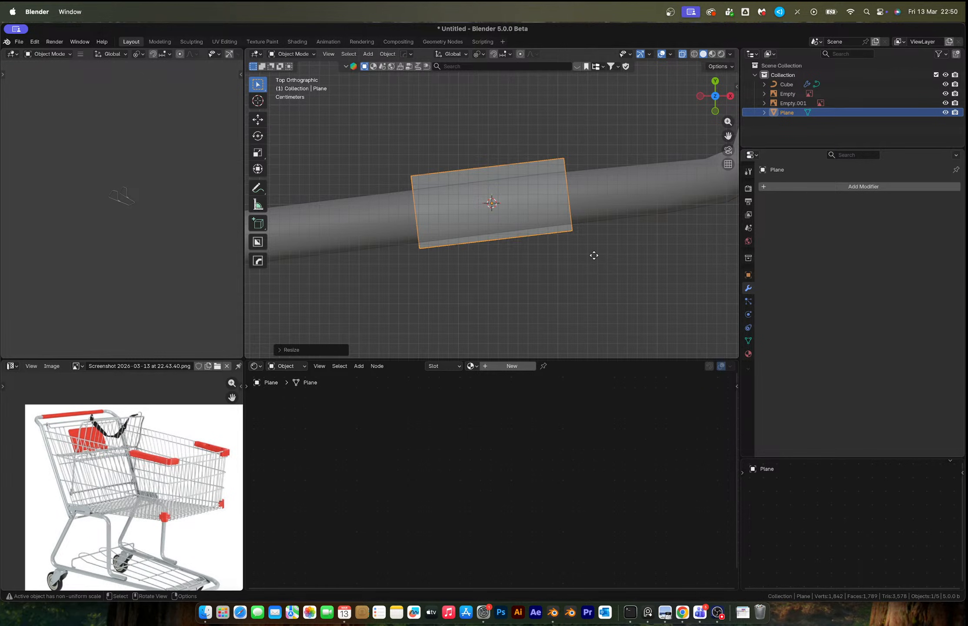
key("g")
key("y")
left_click(596, 261)
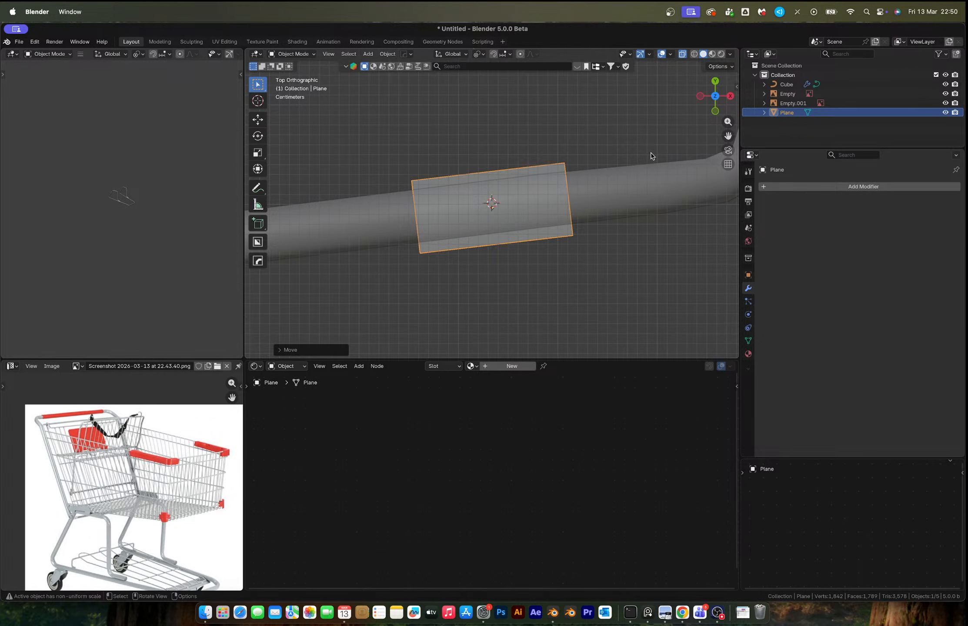
Compare the plane with the side-profile reference and examine the front caster's mounting bracket in the cart photo
middle_click_drag(551, 194, 522, 104)
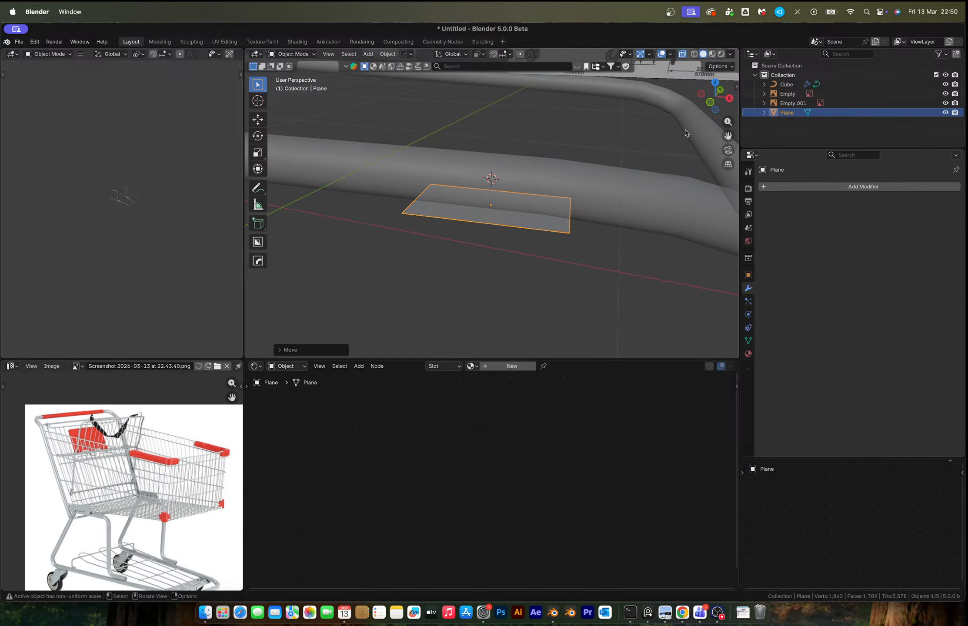
left_click(711, 103)
scroll(580, 210, "up", 3)
scroll(580, 210, "down", 3)
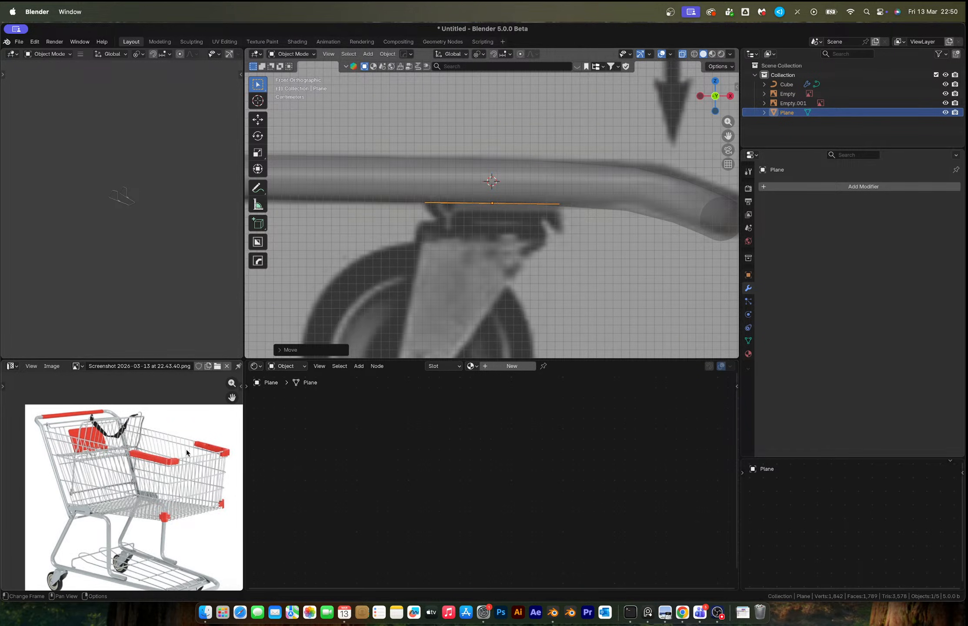
scroll(97, 535, "up", 4)
scroll(97, 535, "down", 5)
middle_click_drag(139, 580, 160, 458)
scroll(199, 482, "up", 4)
scroll(161, 458, "up", 5)
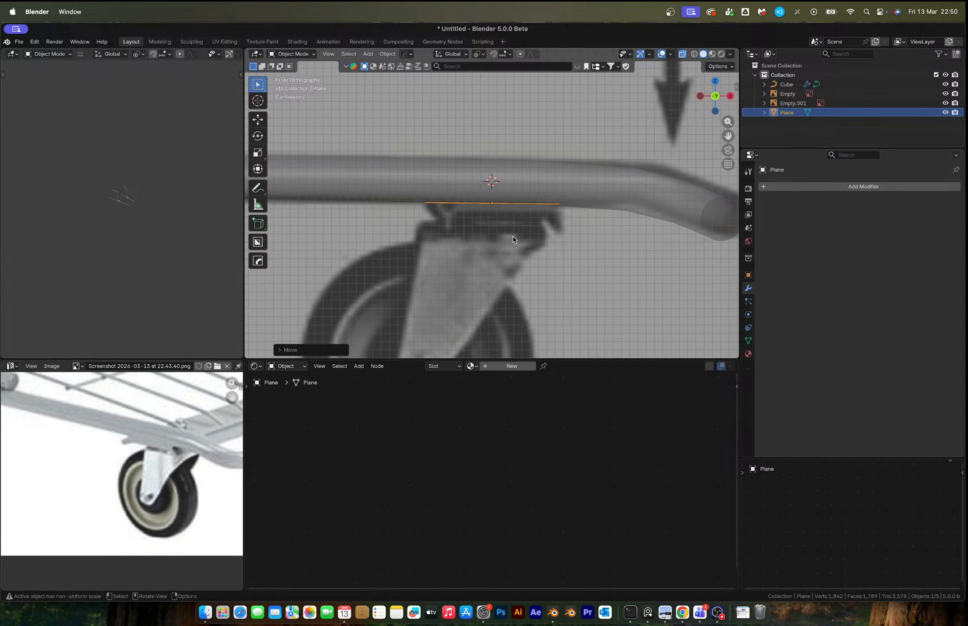
Add a lengthwise loop cut to the plane, slid about 0.5 toward its outer long edge
key("Tab")
middle_click_drag(491, 217, 495, 261)
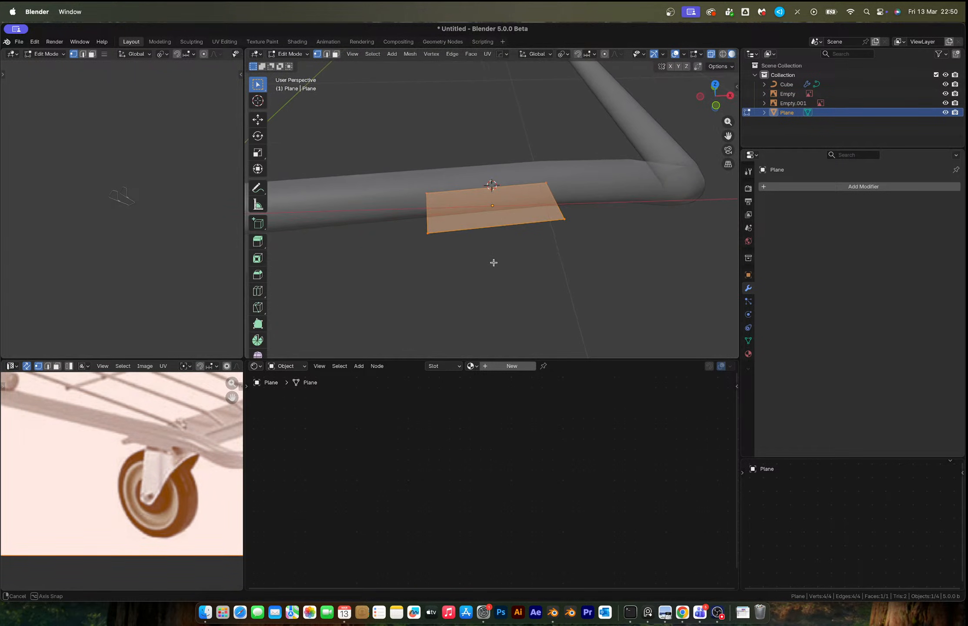
key("ctrl+r")
left_click(433, 222)
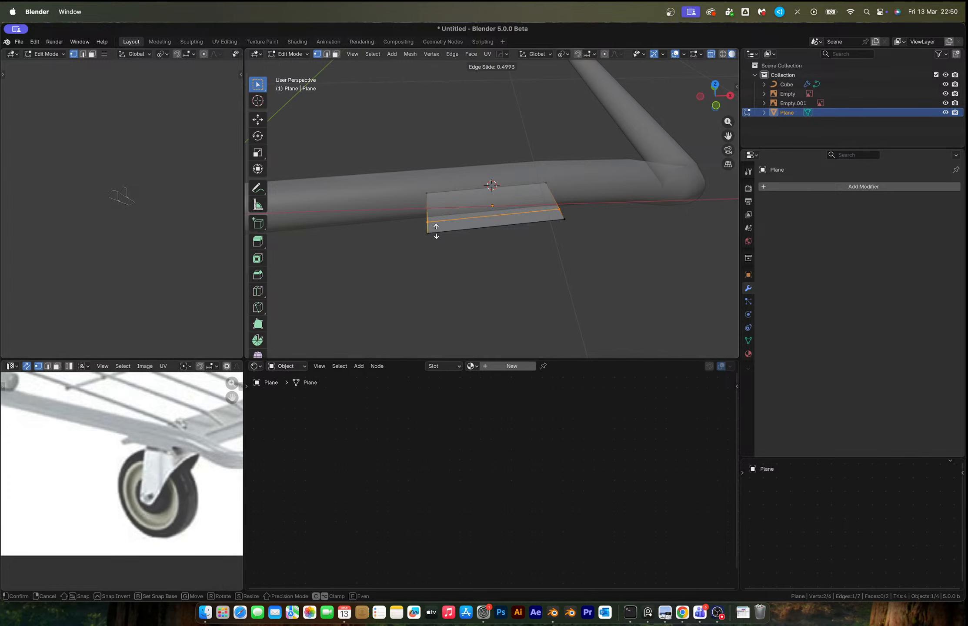
Extrude the outer strip's end edges into outward-angled tabs, about 32 mm at the rear and 37 mm at the front
left_click(427, 228)
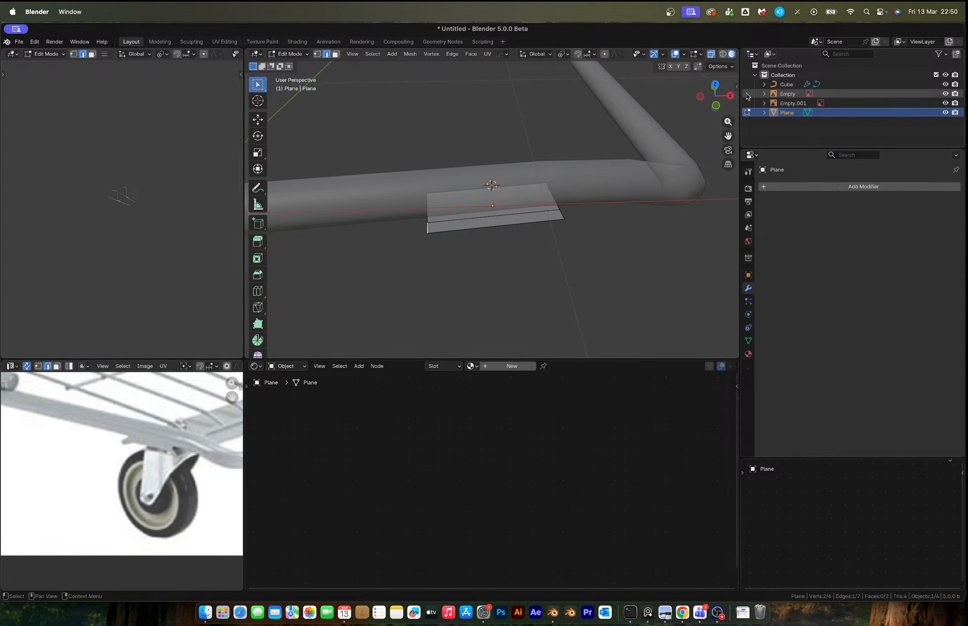
left_click(716, 105)
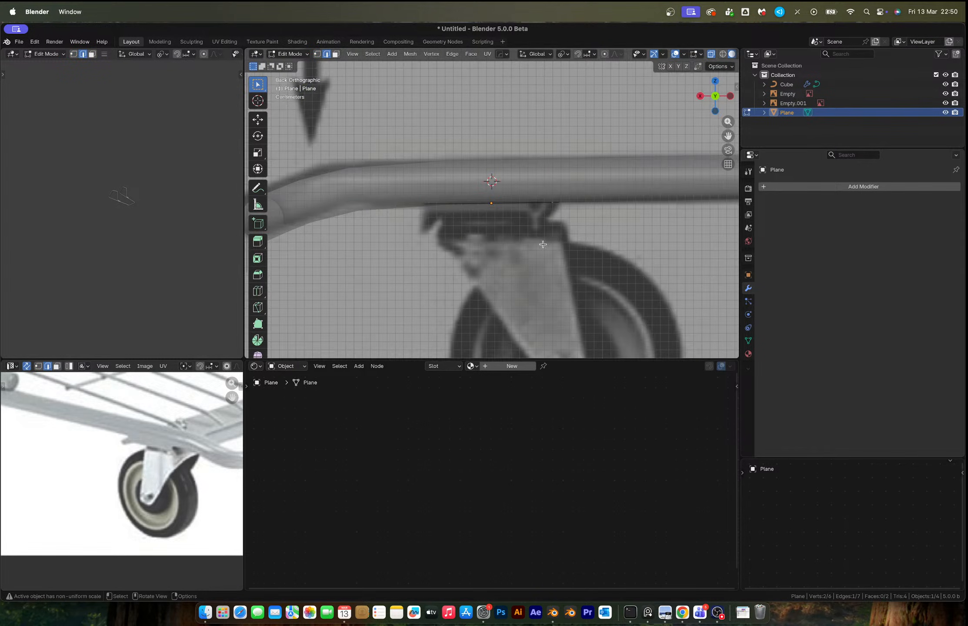
left_click(715, 81)
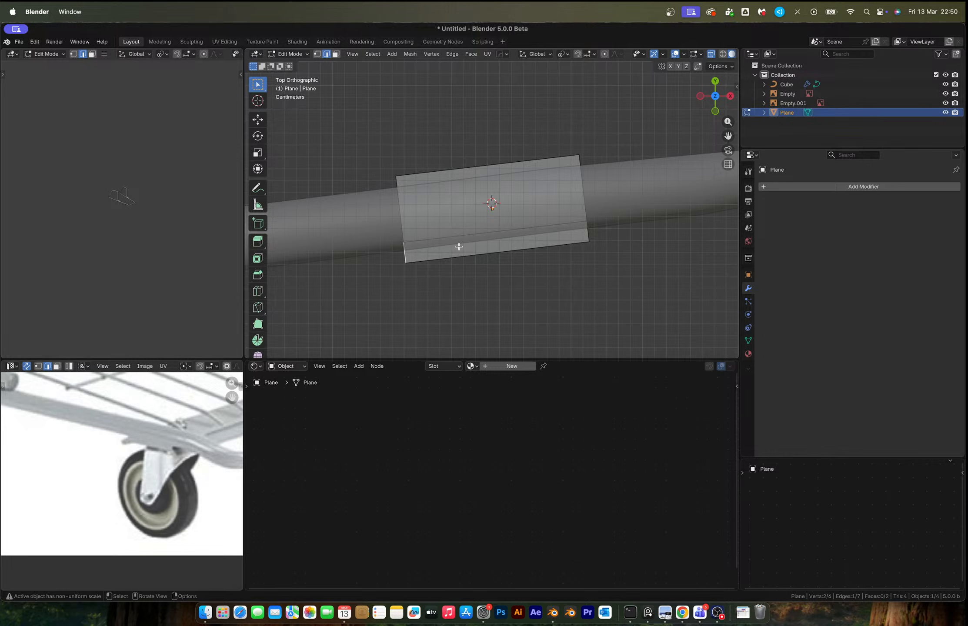
key("e")
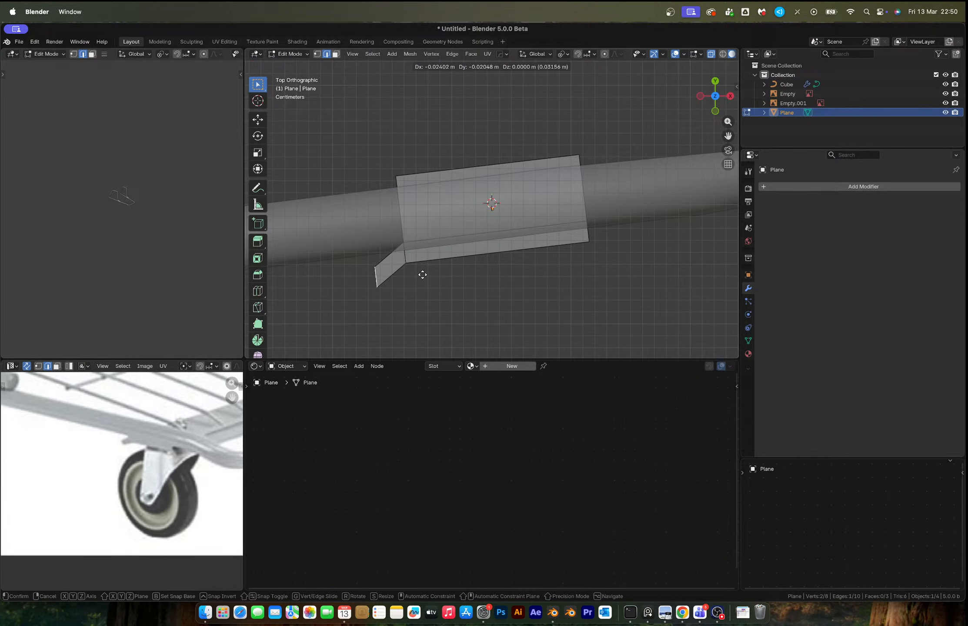
left_click(423, 275)
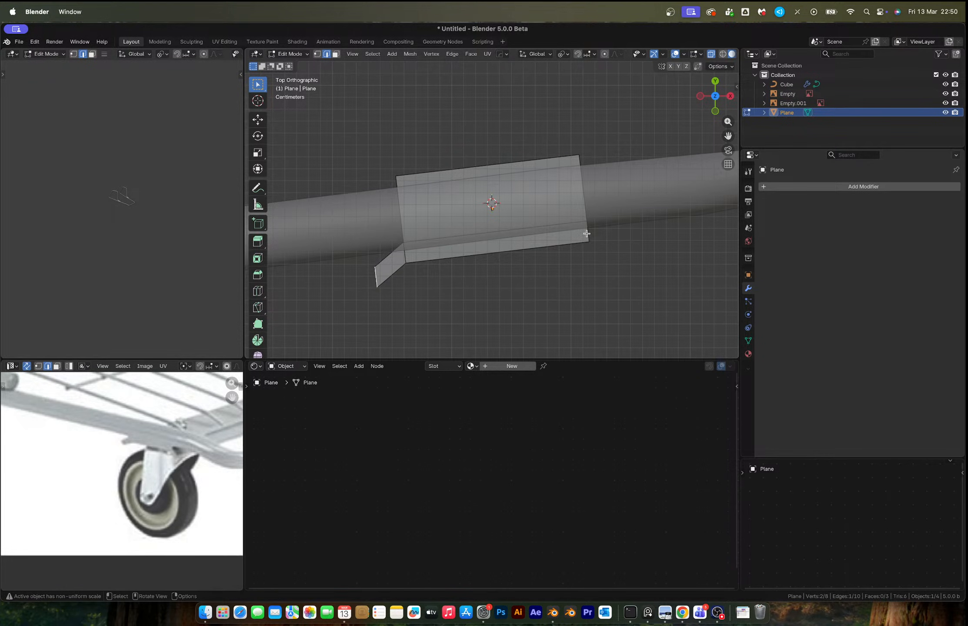
key("e")
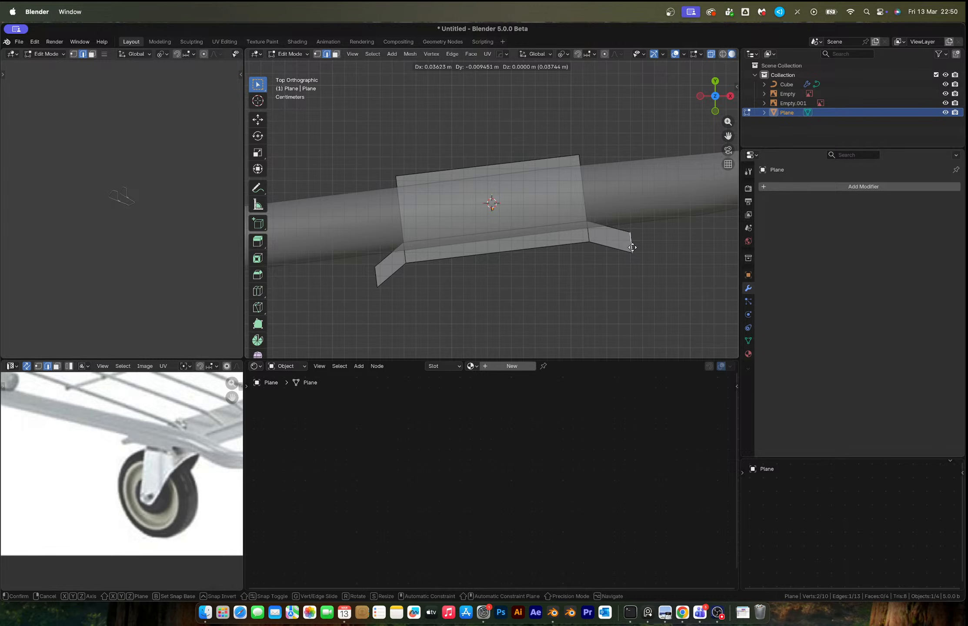
left_click(631, 246)
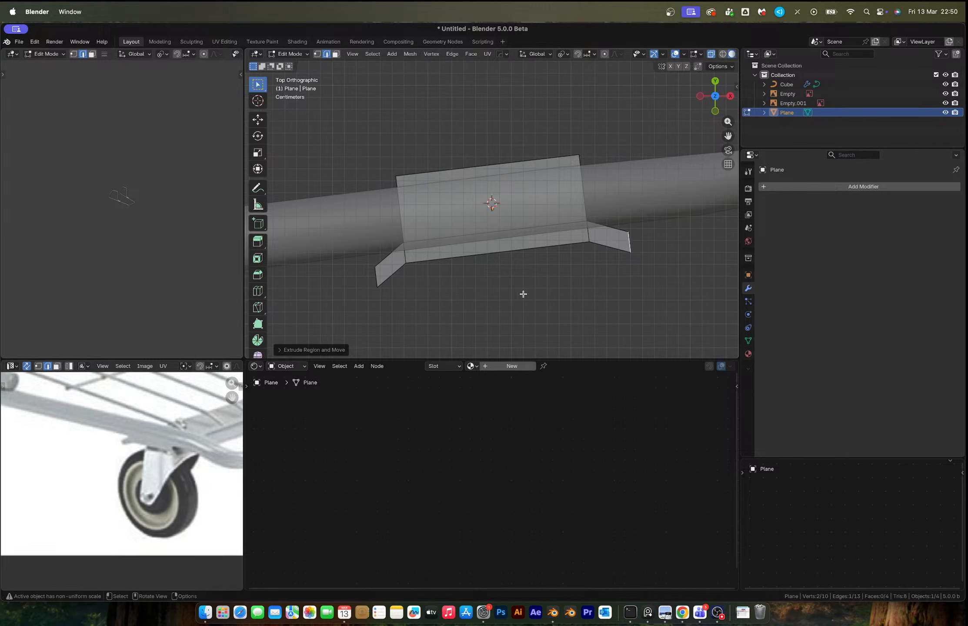
Select the two corner vertices of the bracket plane's inner long edge
scroll(474, 208, "down", 8)
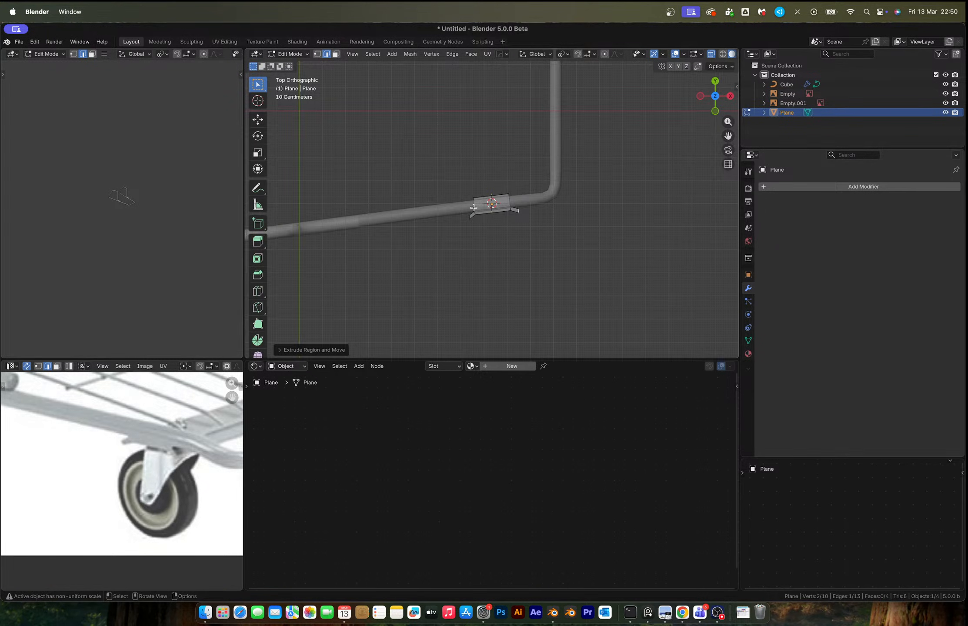
scroll(493, 206, "down", 3)
scroll(493, 205, "up", 4)
key("1")
left_click_drag(452, 186, 519, 203)
middle_click_drag(519, 202, 501, 292, "shift")
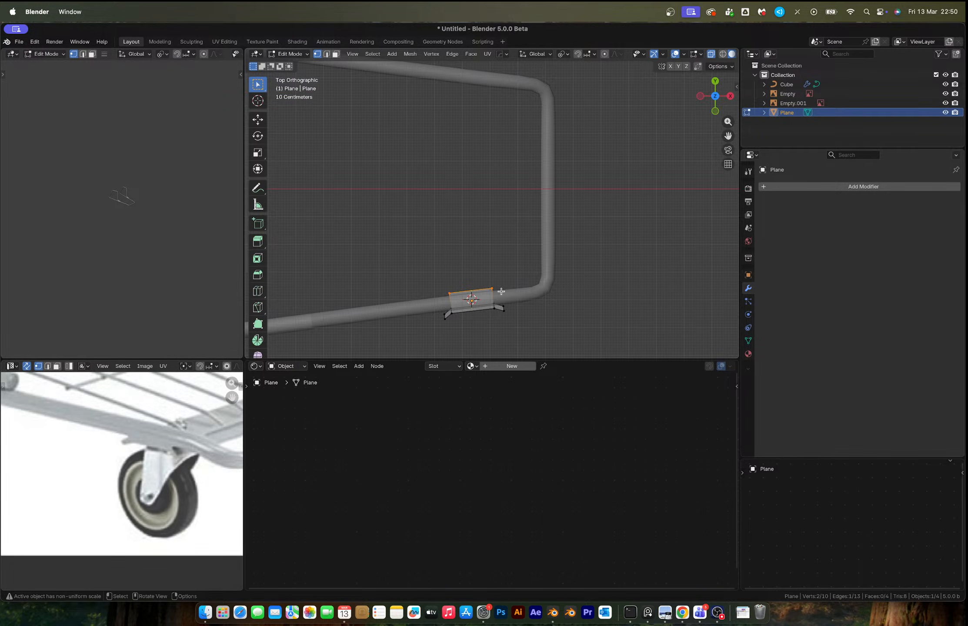
Try to extrude the plane's inner edge across the frame along global Y, and undo the extrusion
key("e")
key("y")
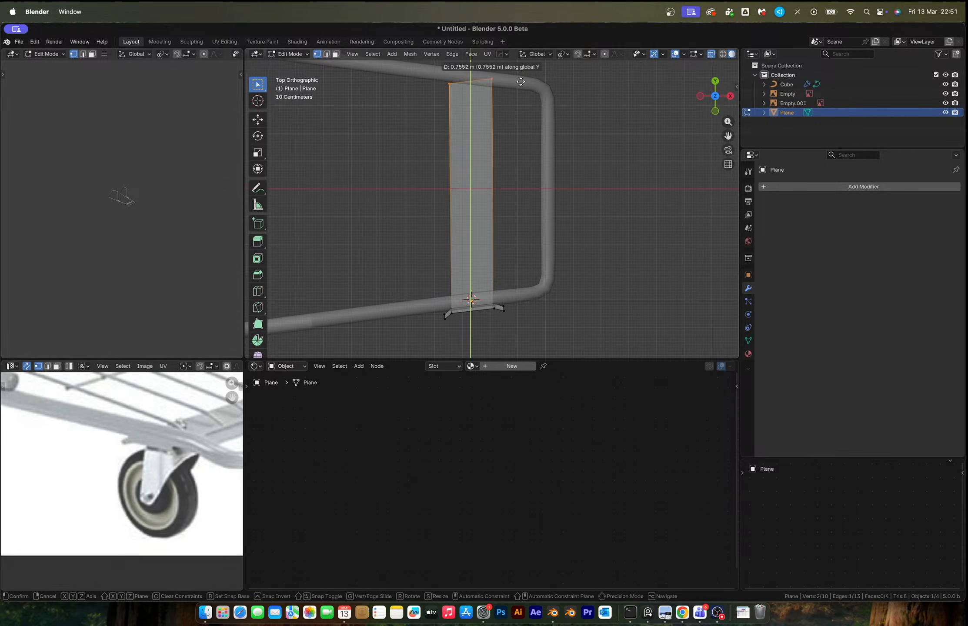
left_click(515, 123)
key("Tab")
right_click(482, 240)
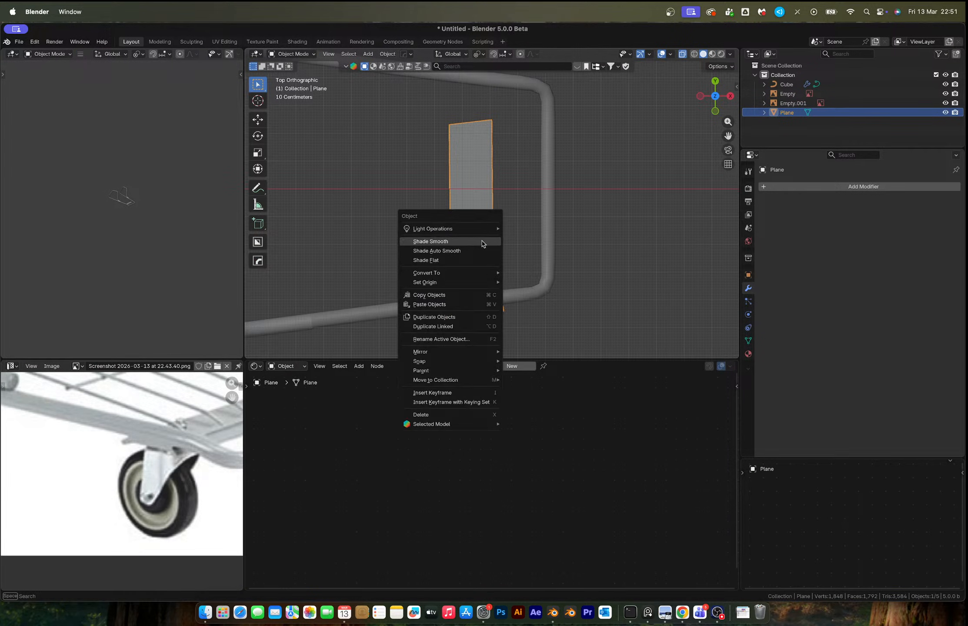
left_click(482, 244)
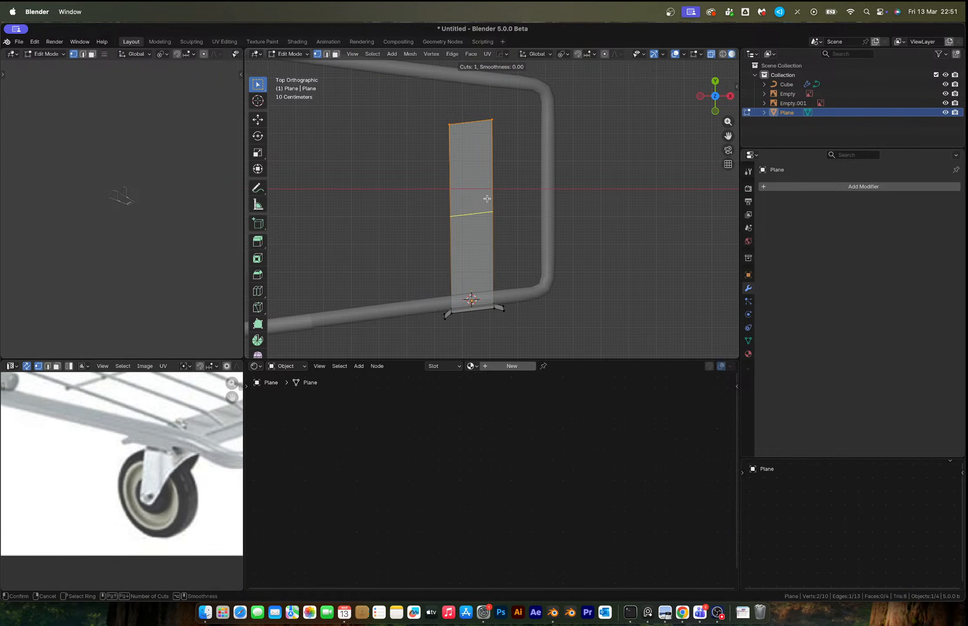
key("Tab")
key("ctrl+z")
key("Tab")
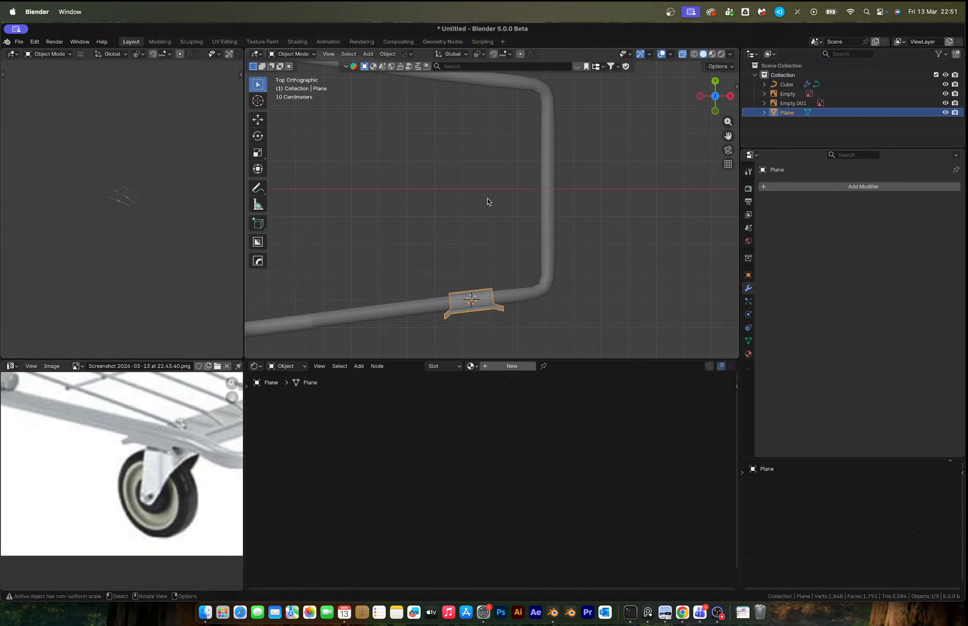
Move the plane's inner edge along Y past the frame's centreline, stretching the plane into a cross plate
scroll(494, 203, "down", 3)
scroll(497, 207, "up", 4)
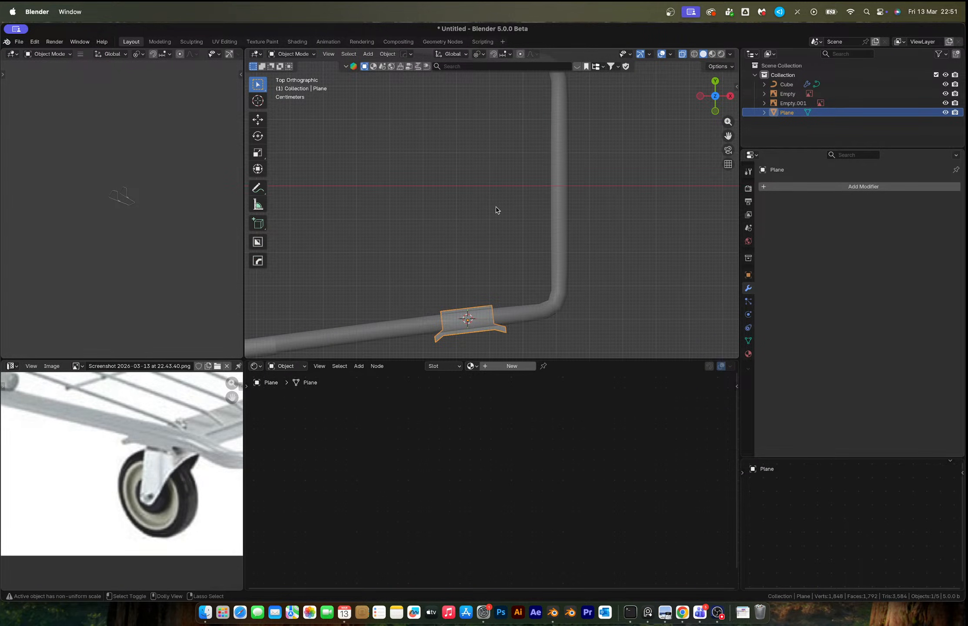
key("Tab")
key("g")
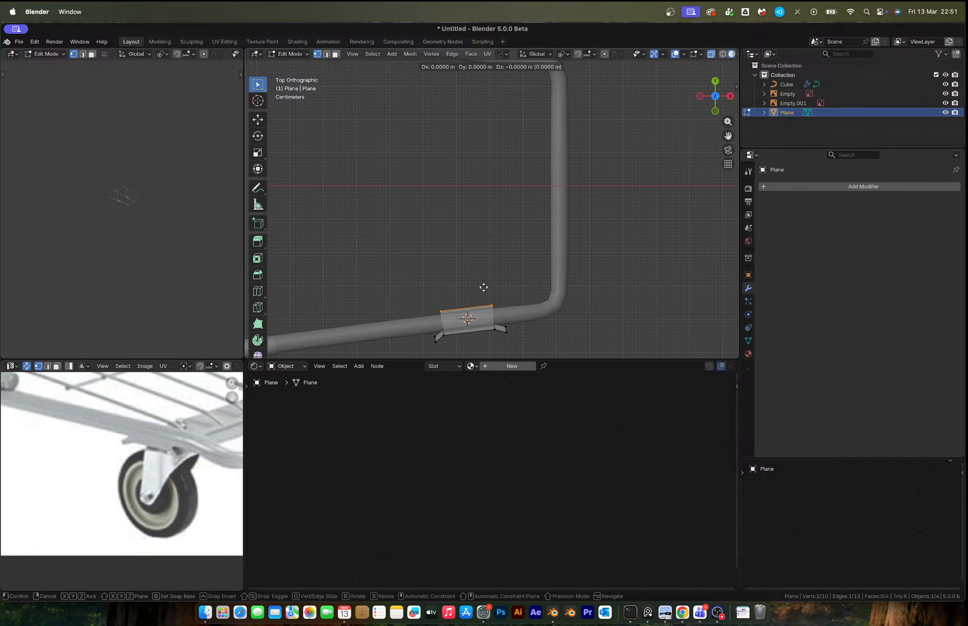
left_click(504, 126)
key("Tab")
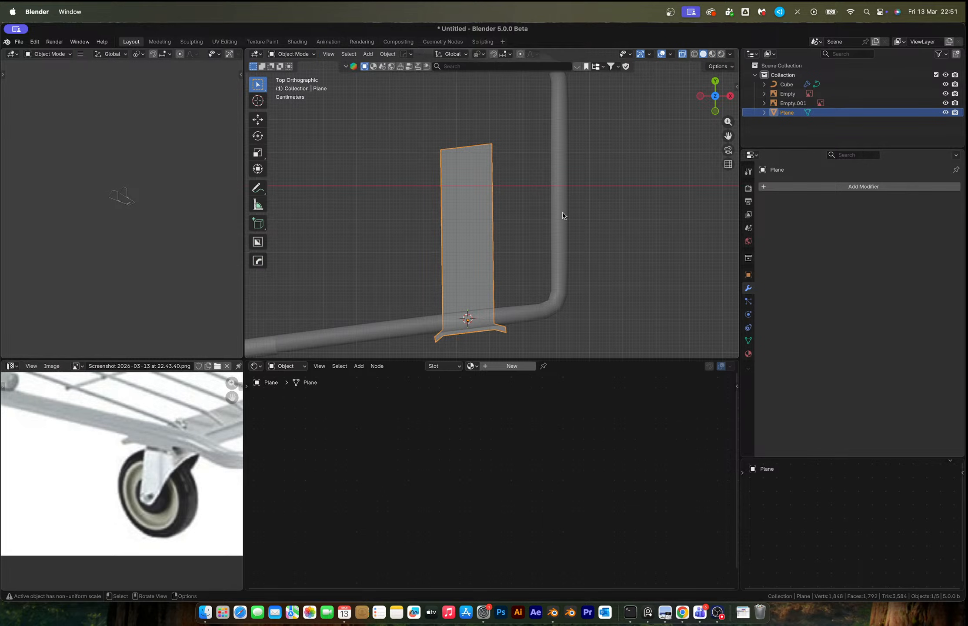
Mirror the cross plate across the Y axis with bisect and flip, using the tubular frame as the mirror object
left_click(563, 216, "shift")
key("alt+x")
scroll(563, 216, "down", 6)
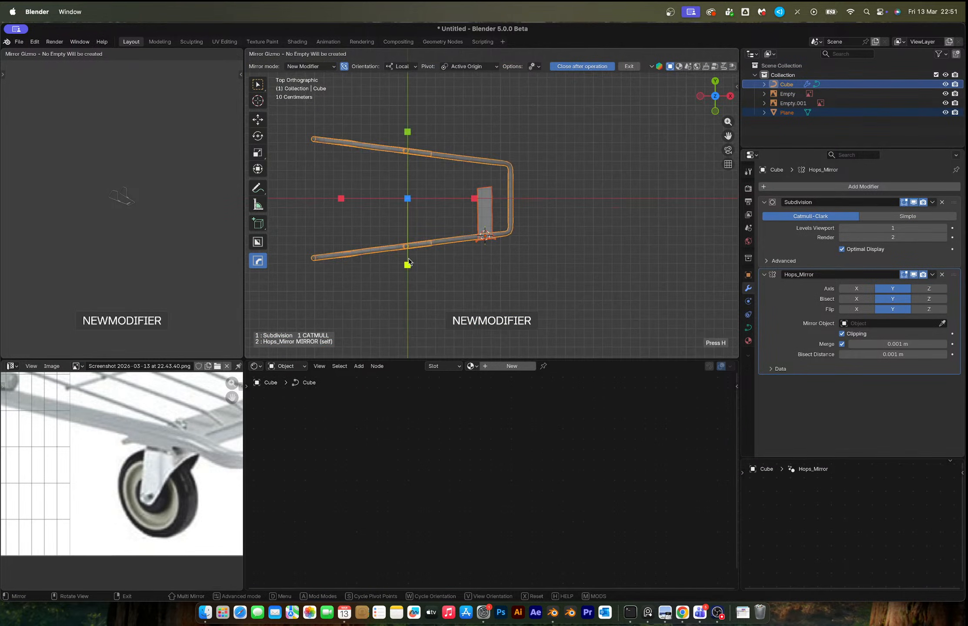
right_click(563, 216)
scroll(559, 214, "up", 6)
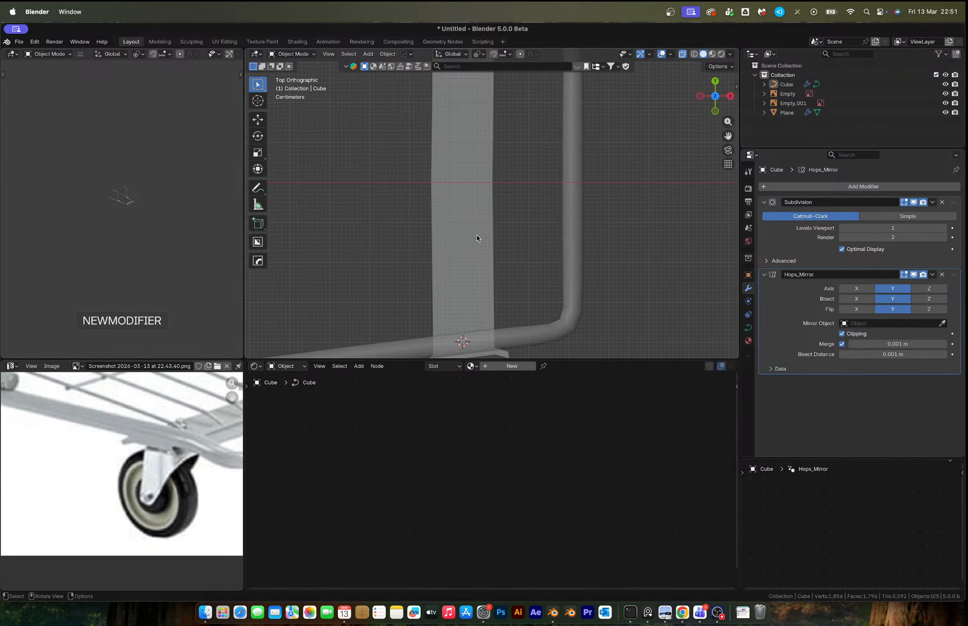
Shift the cross plate's inner edge about 9 mm along global X to straighten the plate's sides
scroll(475, 238, "down", 5)
left_click(480, 216)
key("Tab")
scroll(478, 195, "up", 5)
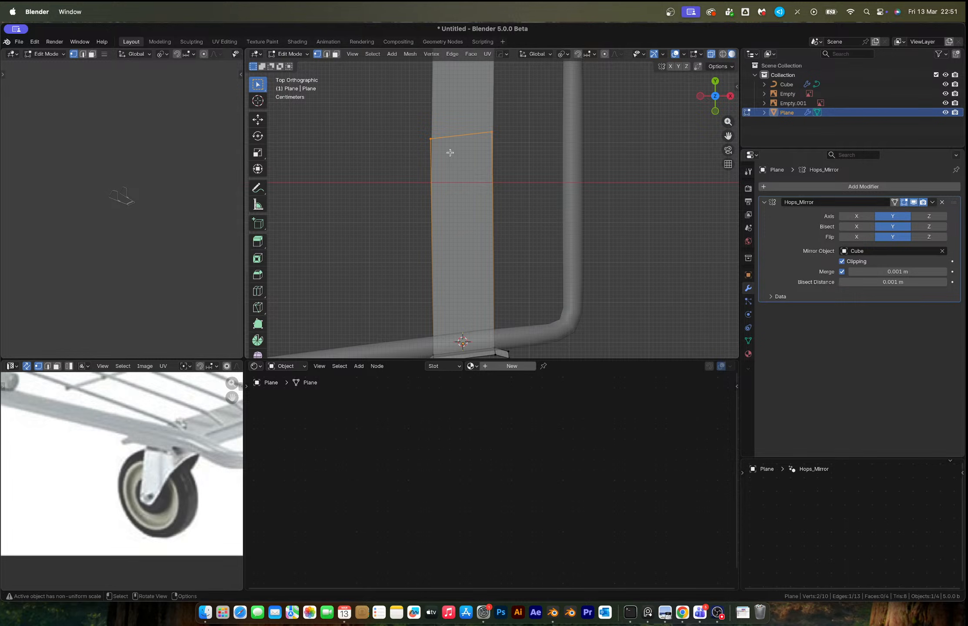
key("g")
key("y")
key("x")
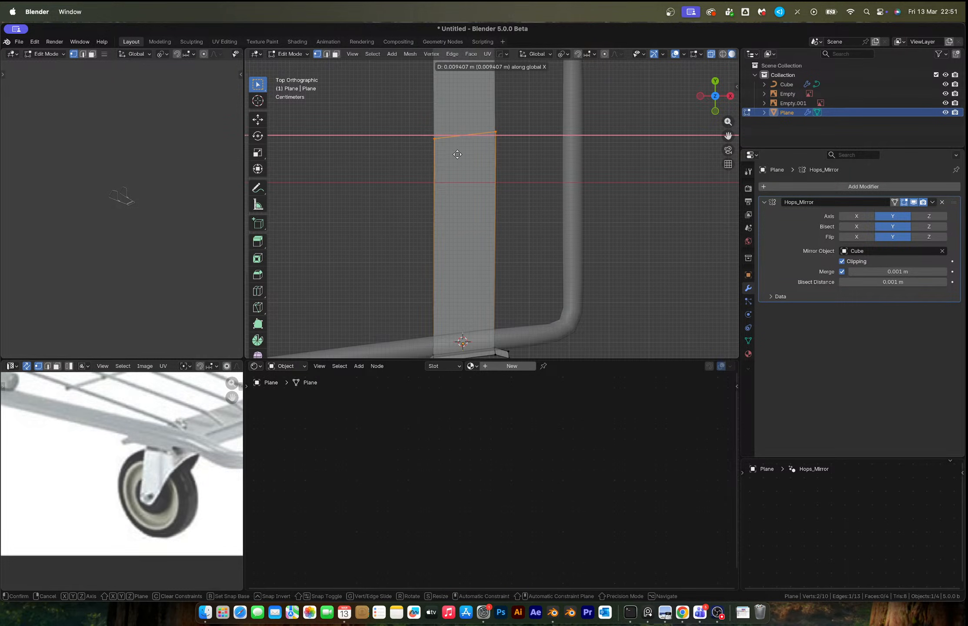
left_click(457, 155)
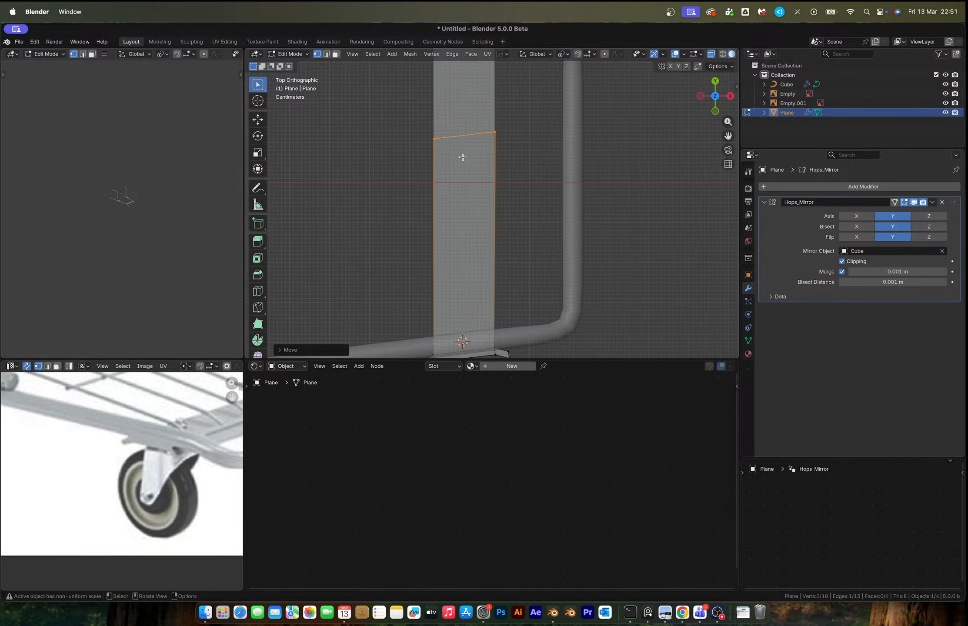
Flatten the inner edge by scaling it to 0 along Y, and move it about -0.11 m along Y to the centreline
key("s")
key("y")
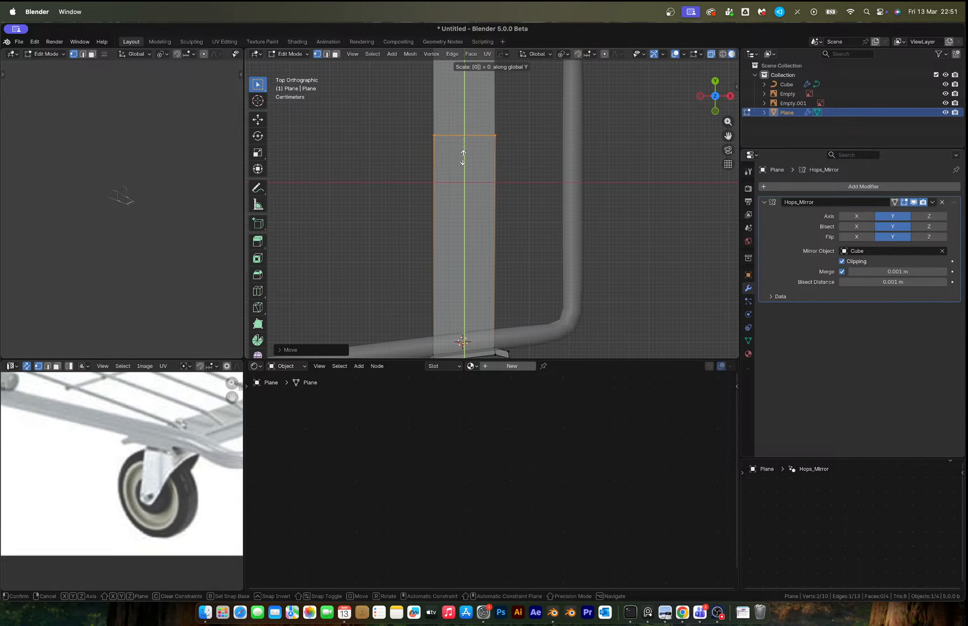
key("Return")
key("g")
key("y")
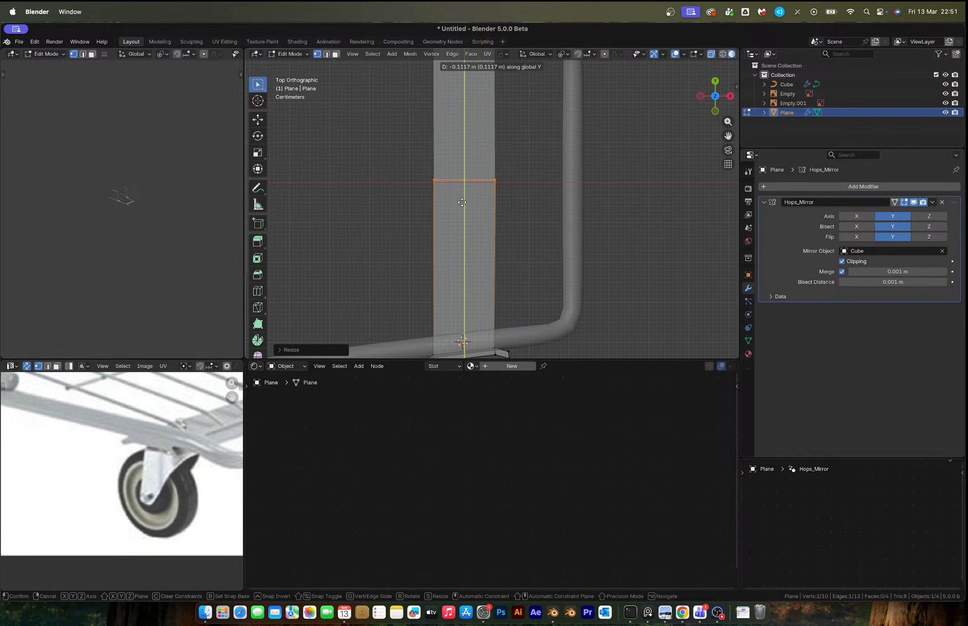
left_click(462, 204)
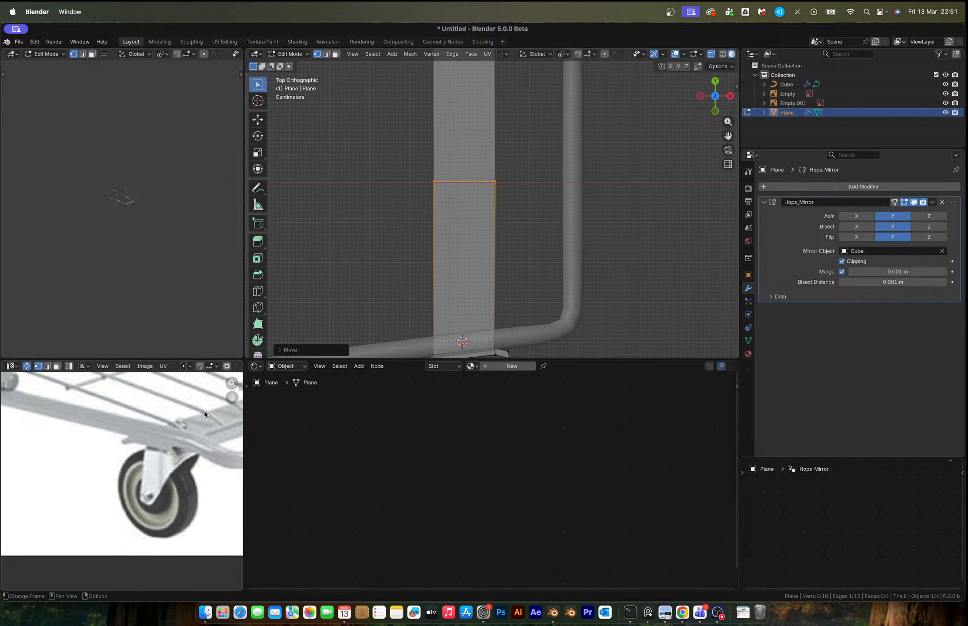
Lower the outermost edge loop of the bracket's outer strip and tabs slightly along Z, as in the cart photo
middle_click_drag(121, 478, 1, 518)
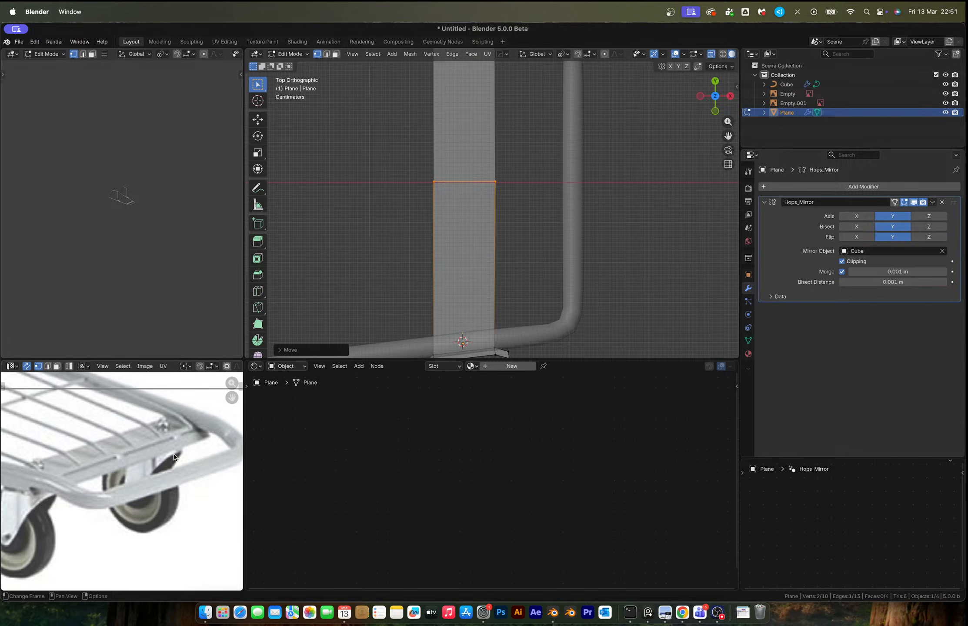
middle_click_drag(53, 483, 126, 444)
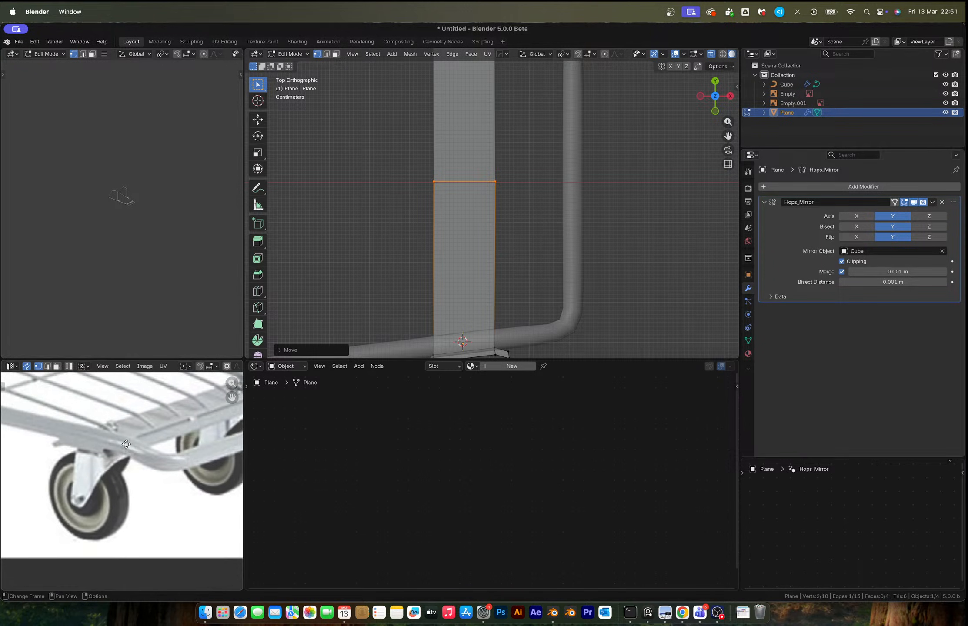
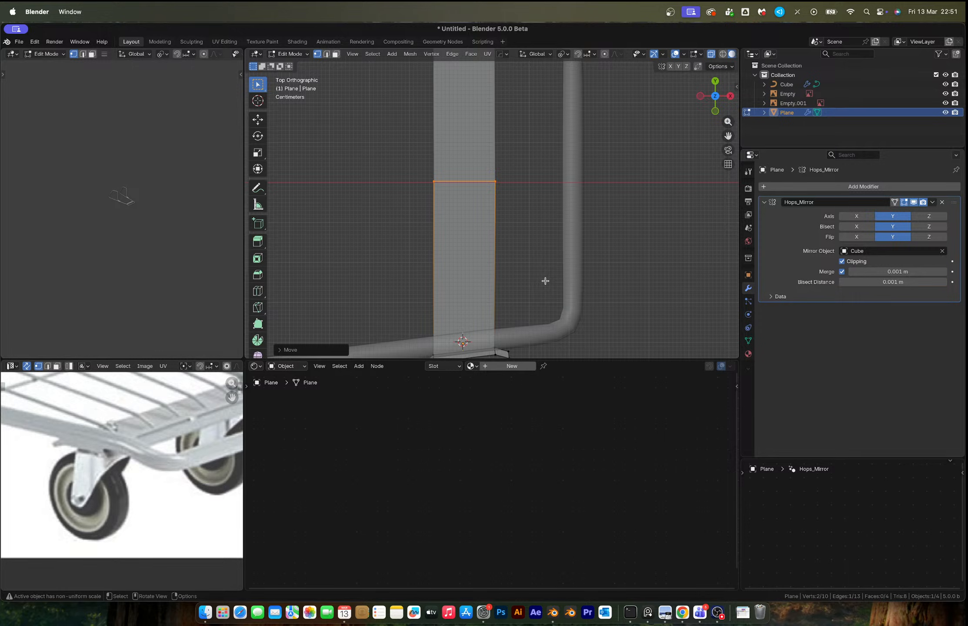
middle_click_drag(532, 278, 454, 259)
key("b")
key("Escape")
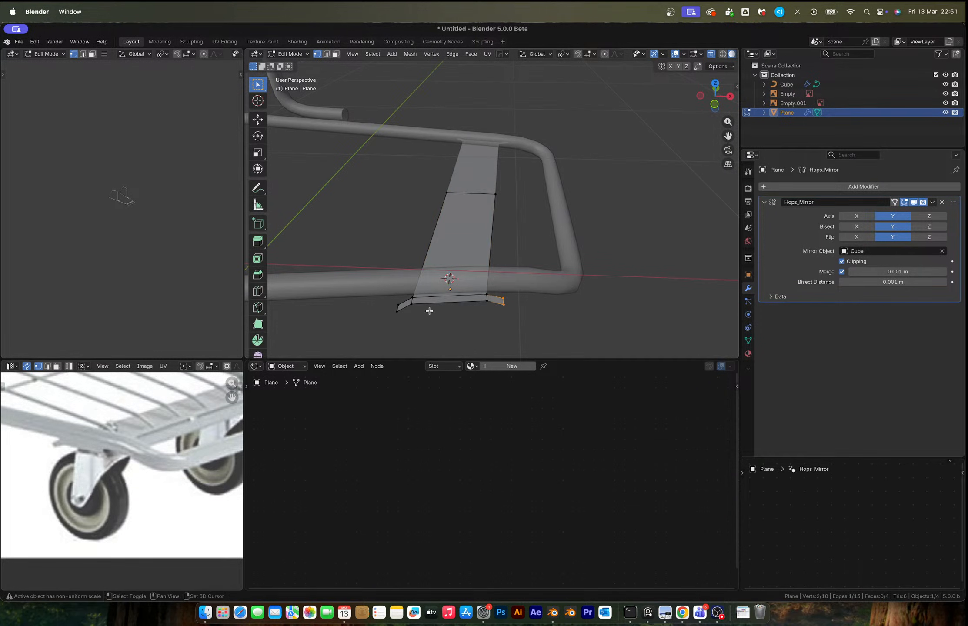
left_click_drag(385, 293, 411, 334)
left_click(440, 302, "alt")
key("g")
key("z")
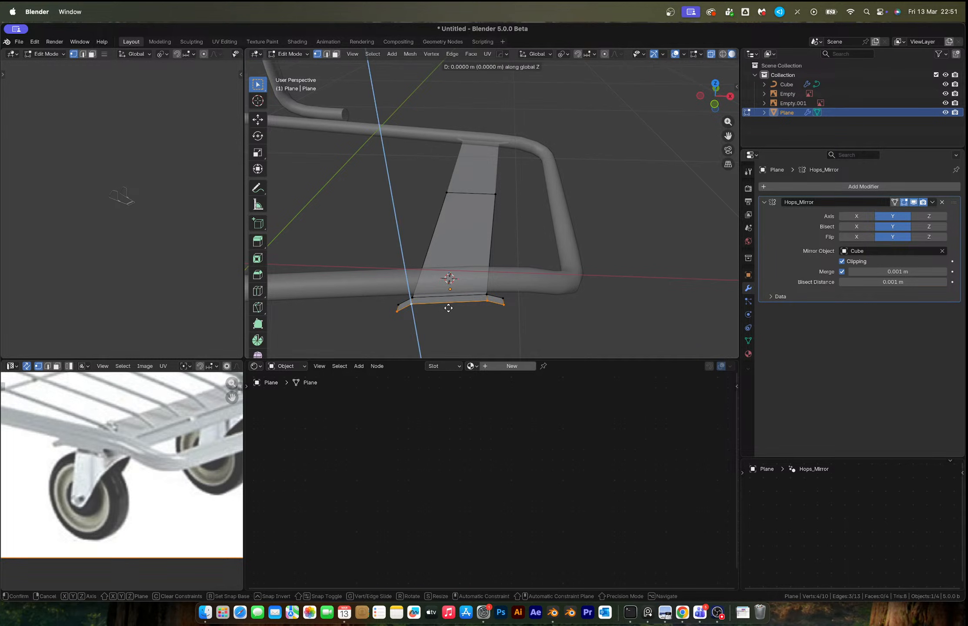
left_click(449, 311)
Thicken the whole bracket plate by extruding all its faces along their normals by about -0.06 m
key("Tab")
scroll(456, 311, "down", 3)
middle_click_drag(460, 305, 426, 252)
key("Tab")
key("a")
key("alt+e")
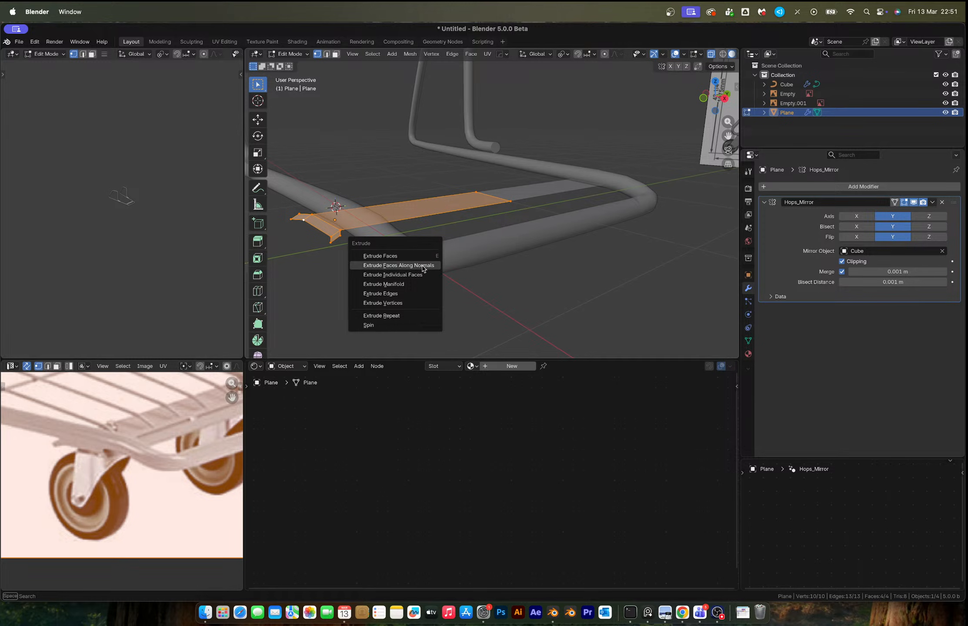
left_click(424, 268)
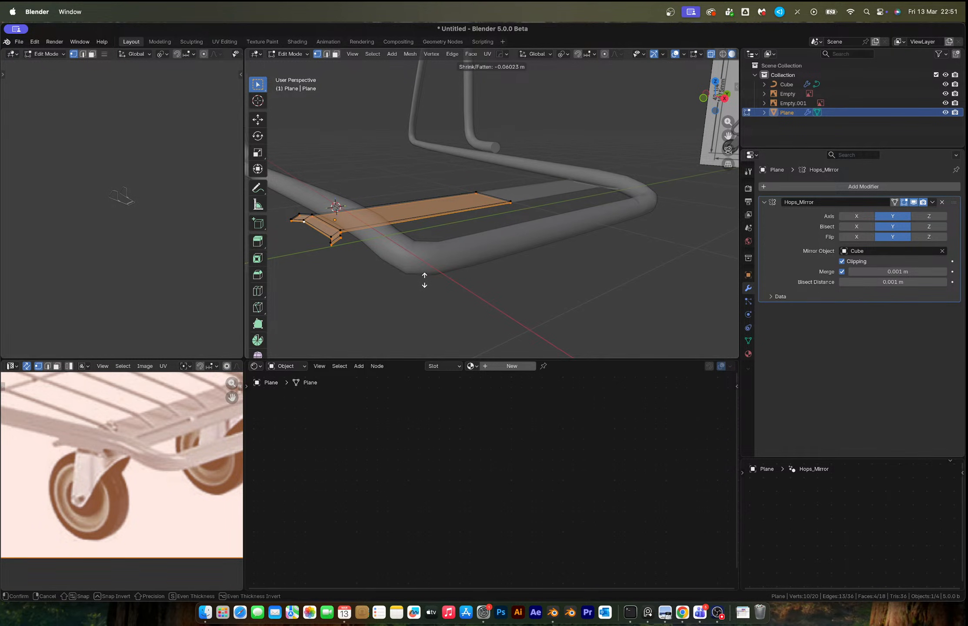
left_click(425, 280)
middle_click_drag(425, 280, 397, 257)
key("Tab")
left_click(383, 273)
scroll(420, 289, "up", 4)
scroll(420, 289, "down", 2)
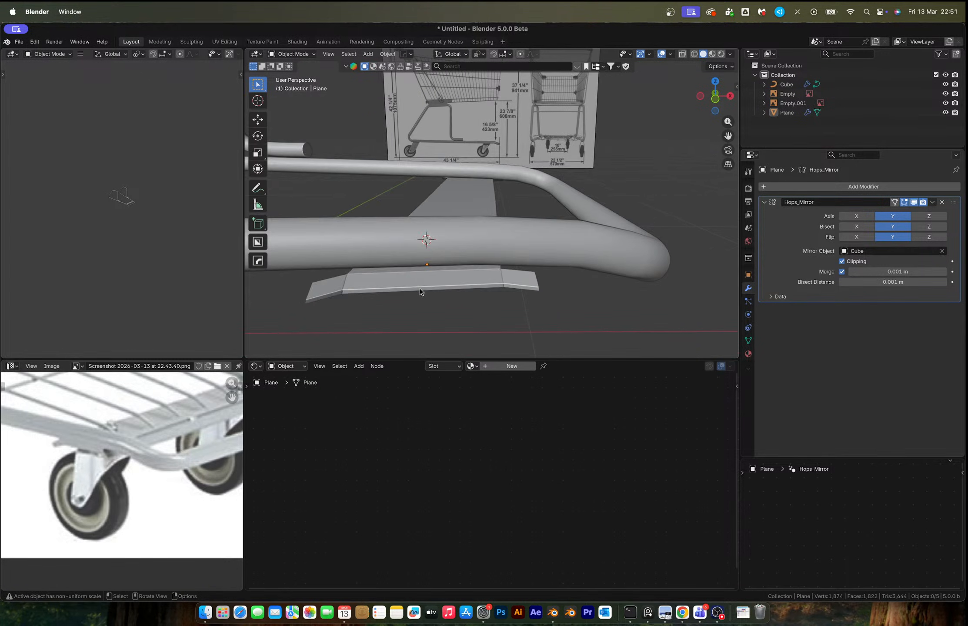
Add a cube, scale it down to a block narrower than the bracket plate, and move it down beneath the tube
middle_click_drag(420, 292, 428, 268)
key("shift+a")
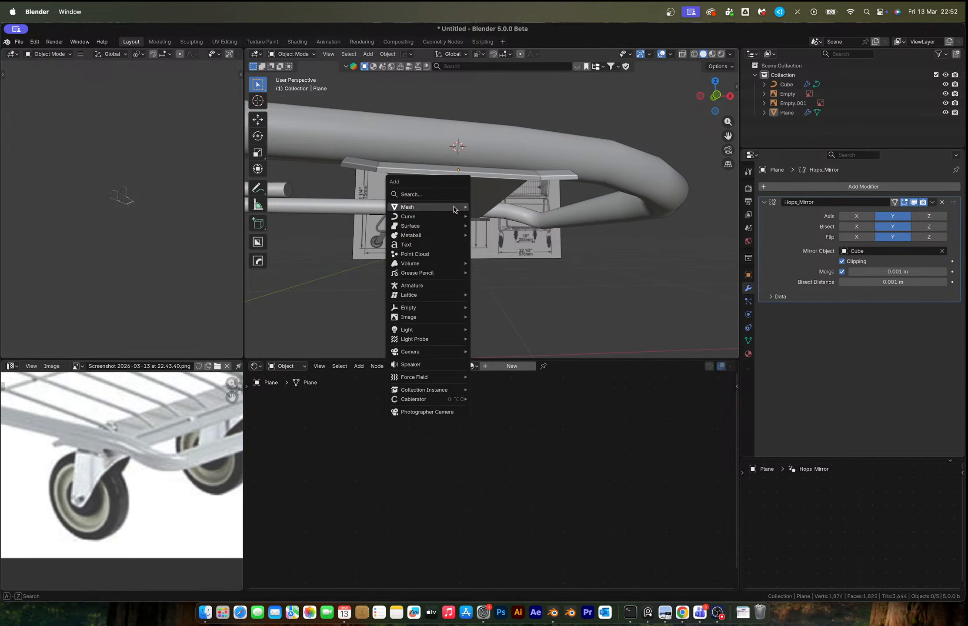
mouse_move(455, 211)
left_click(491, 216)
key("s")
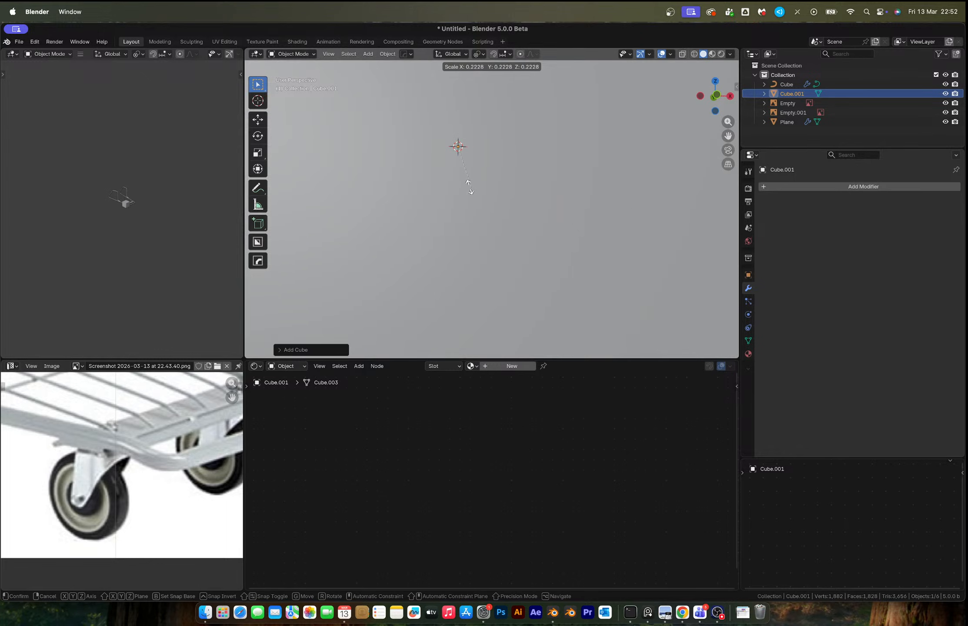
left_click(455, 180)
key("s")
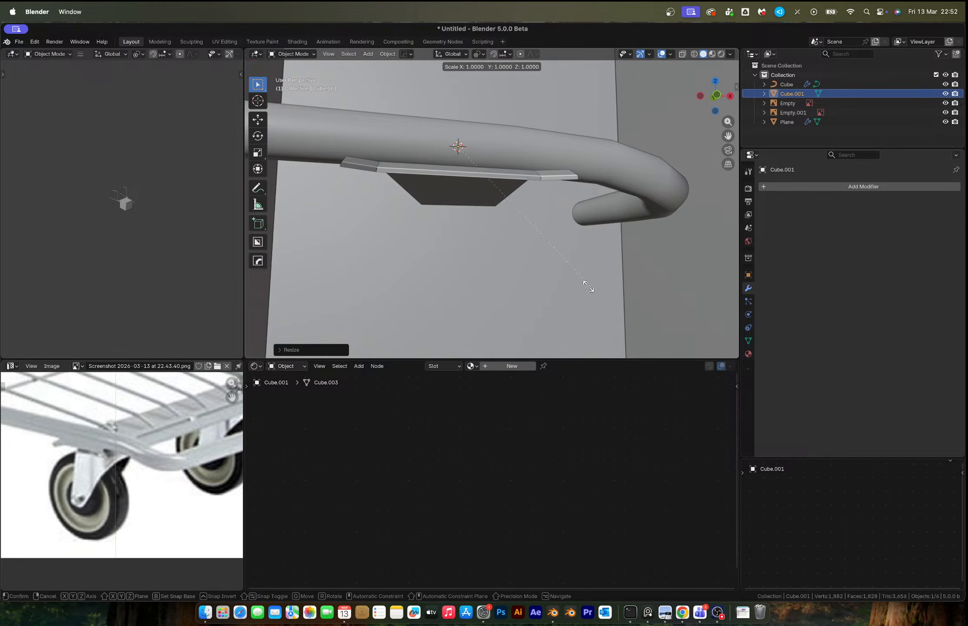
left_click(485, 198)
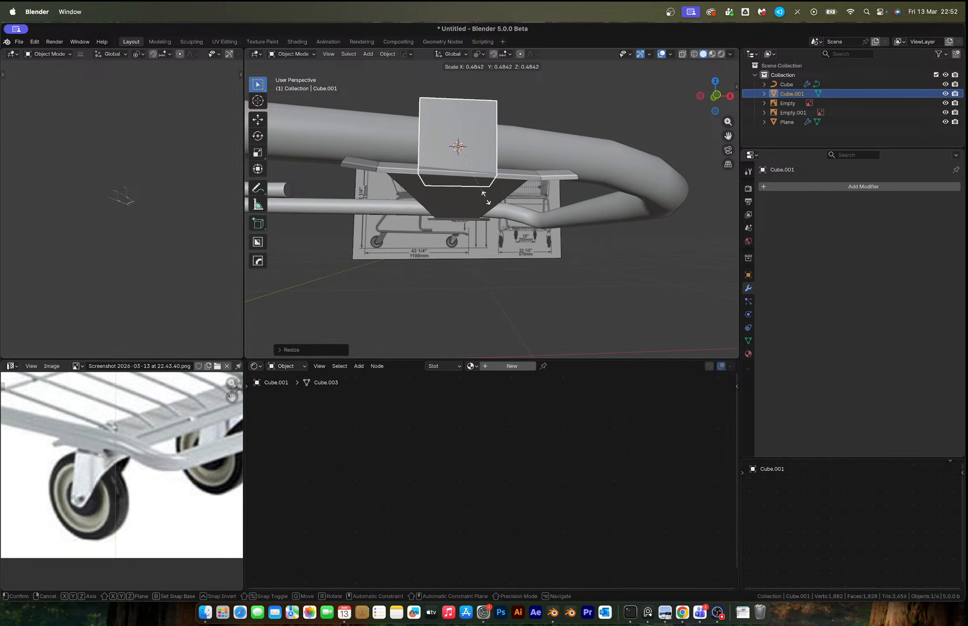
key("g")
left_click(488, 260)
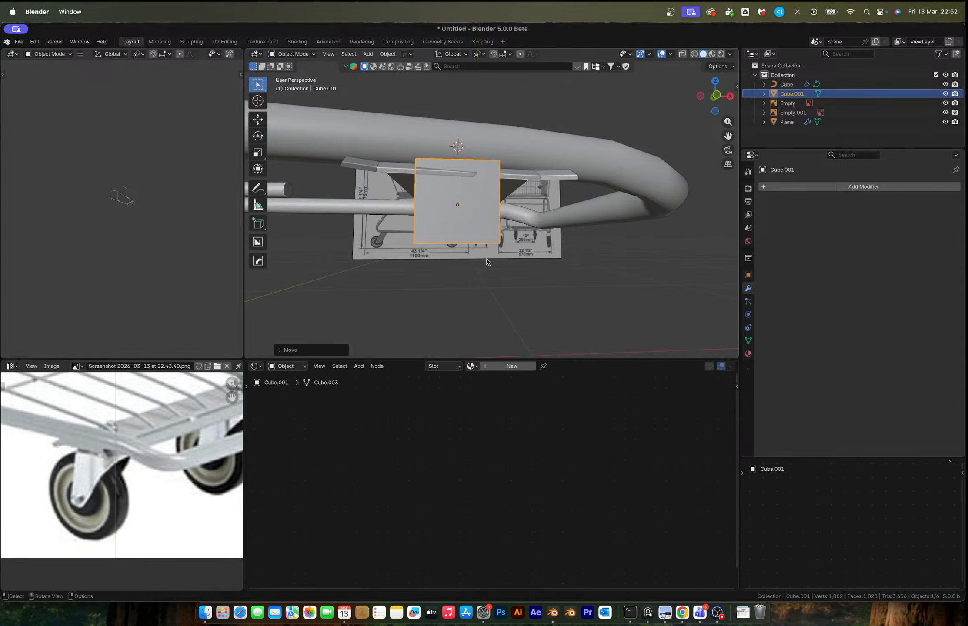
Rotate the block about 6° to align with the angled tube, and shift it slightly along Y toward the outer side
left_click(716, 82)
scroll(482, 241, "down", 5, "shift")
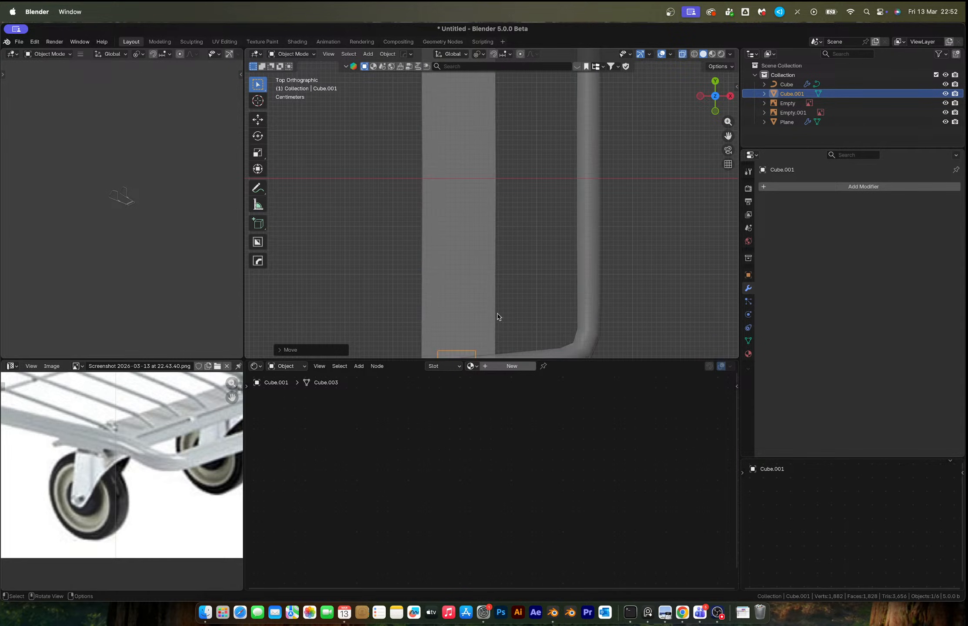
key("r")
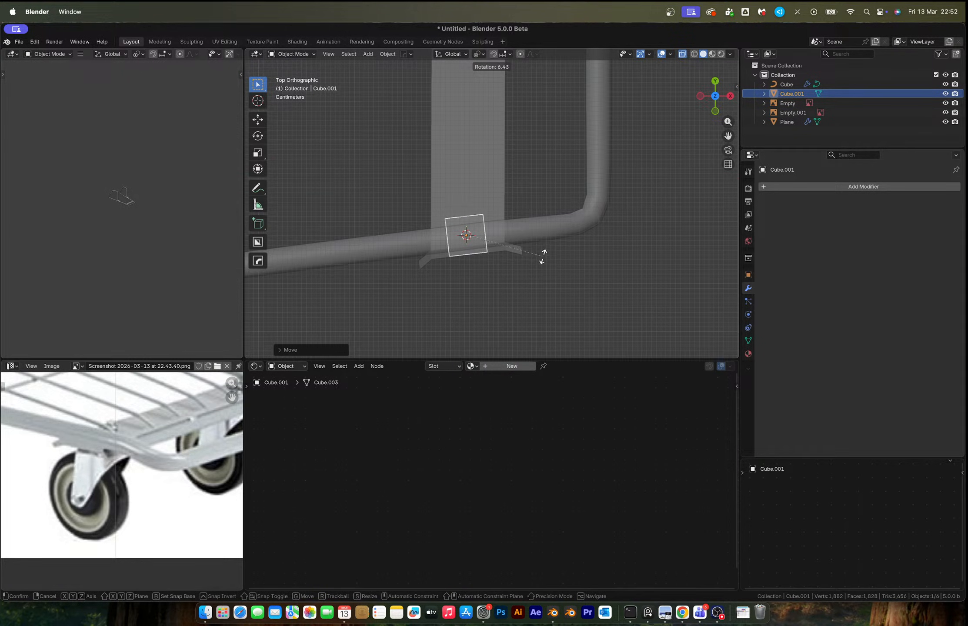
left_click(542, 258)
scroll(487, 266, "up", 4)
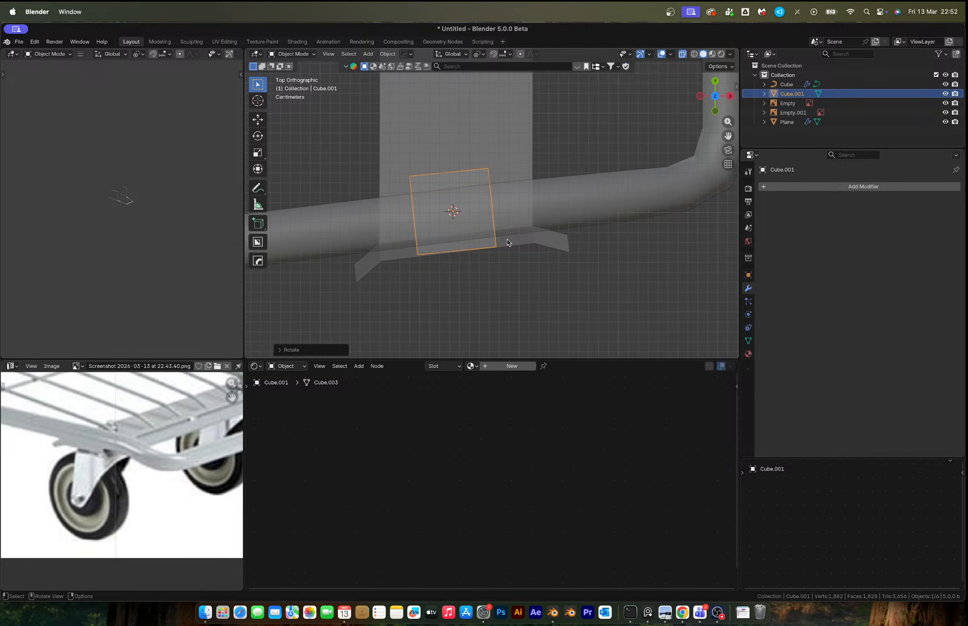
key("g")
key("y")
left_click(506, 248)
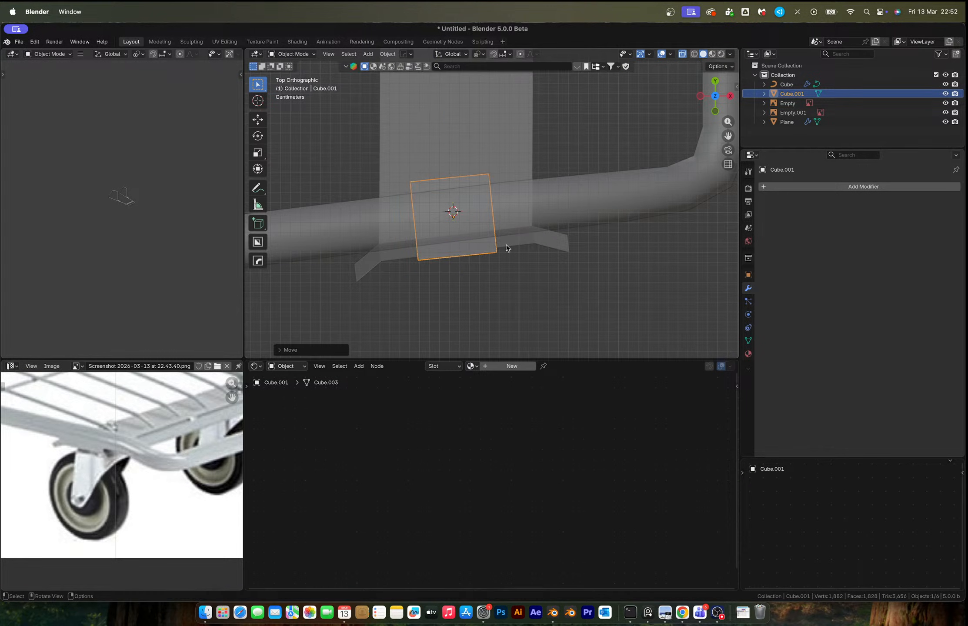
Widen the block along its local X axis by a factor of about 1.5
key("s")
key("x")
key("x")
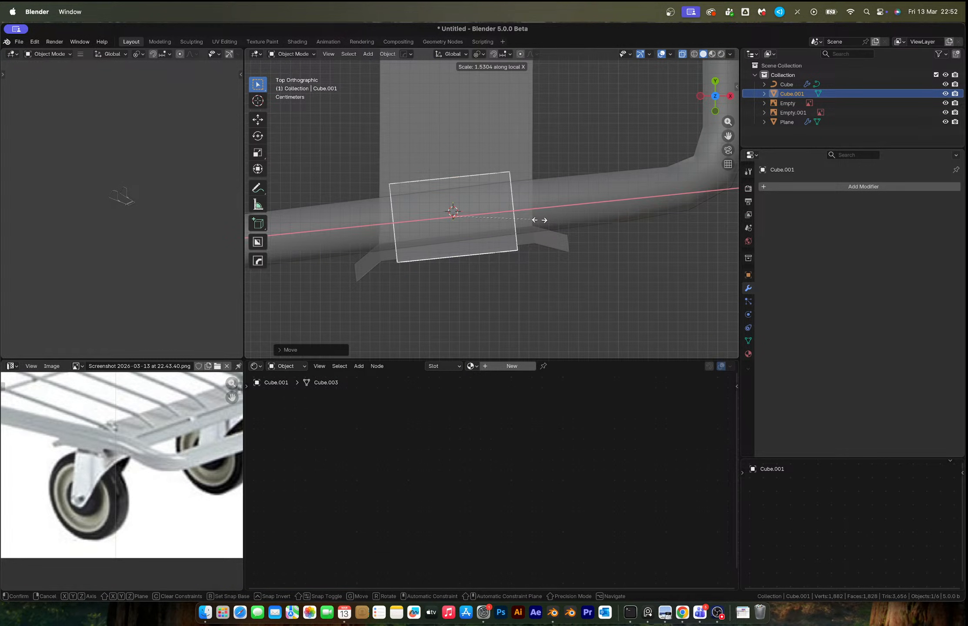
left_click(539, 220)
mouse_move(519, 265)
middle_mouse_down()
mouse_move(495, 150)
mouse_move(491, 230)
mouse_move(505, 270)
middle_mouse_up()
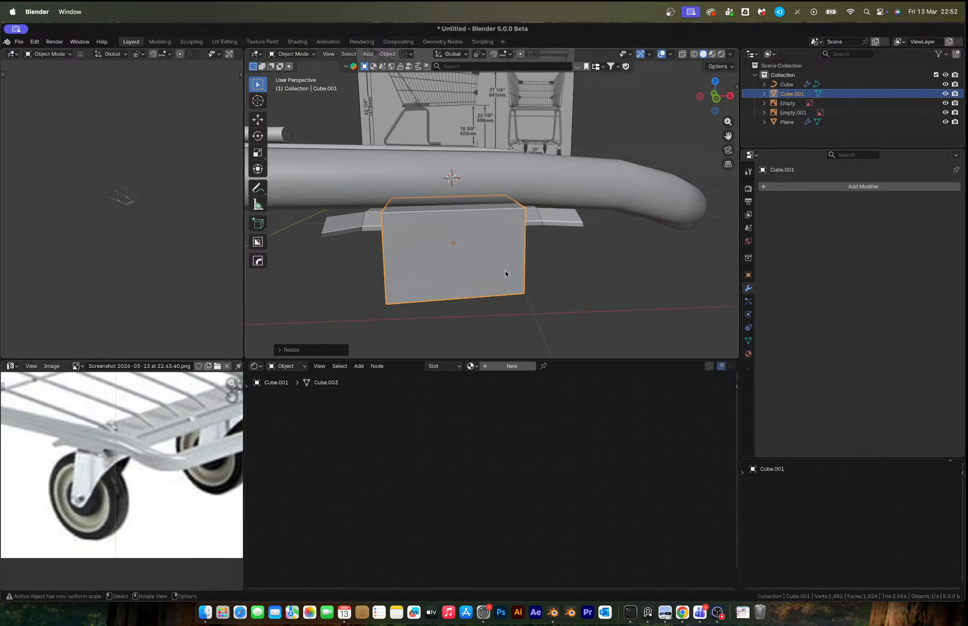
Lower the block along Z by about 0.015 m to sit under the mounting plate, and shift it about 0.009 m along Y
key("g")
key("z")
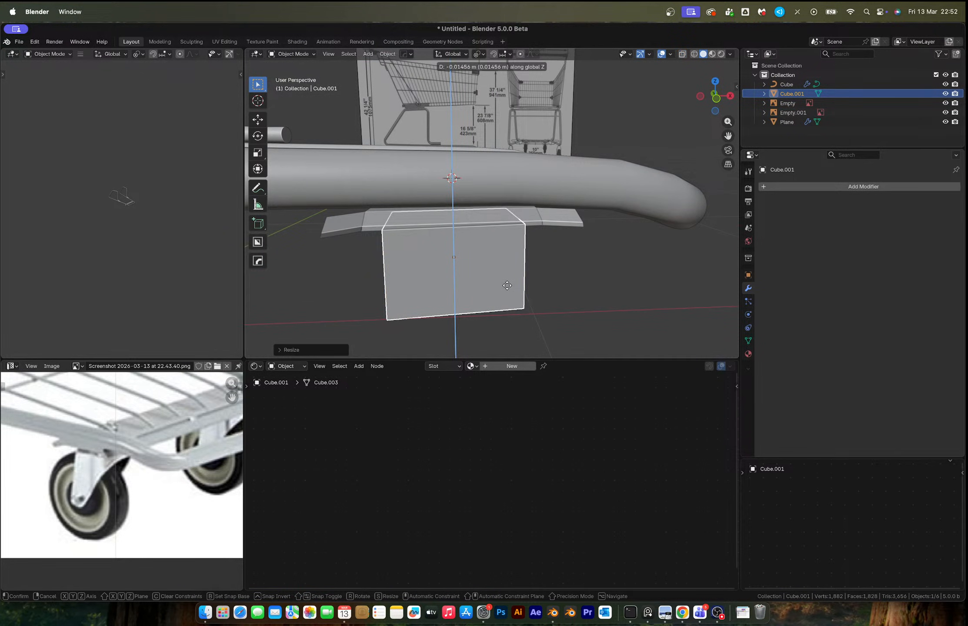
left_click(507, 285)
mouse_move(508, 286)
middle_mouse_down()
mouse_move(474, 262)
mouse_move(522, 291)
middle_mouse_up()
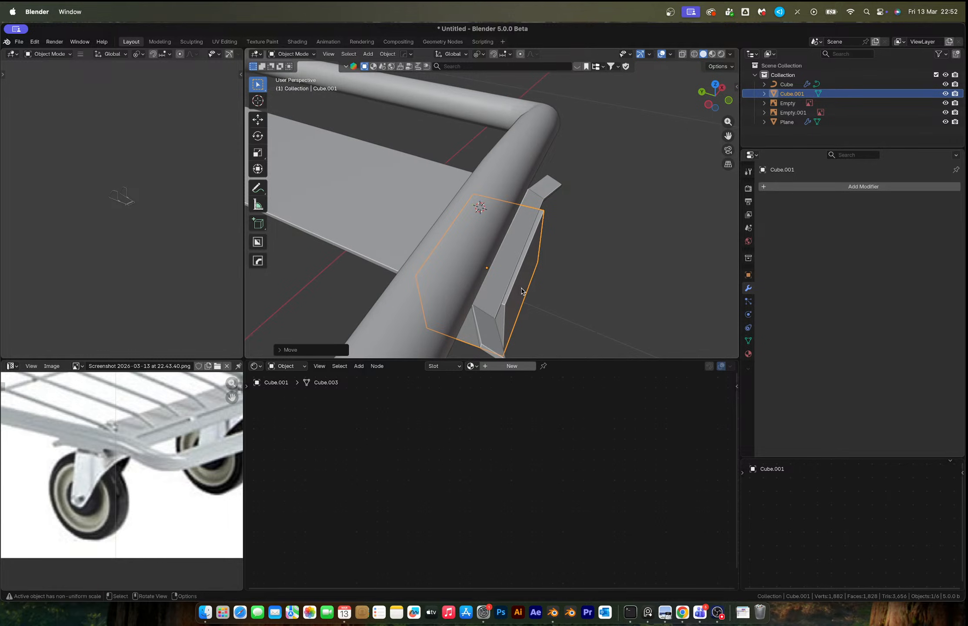
key("g")
key("y")
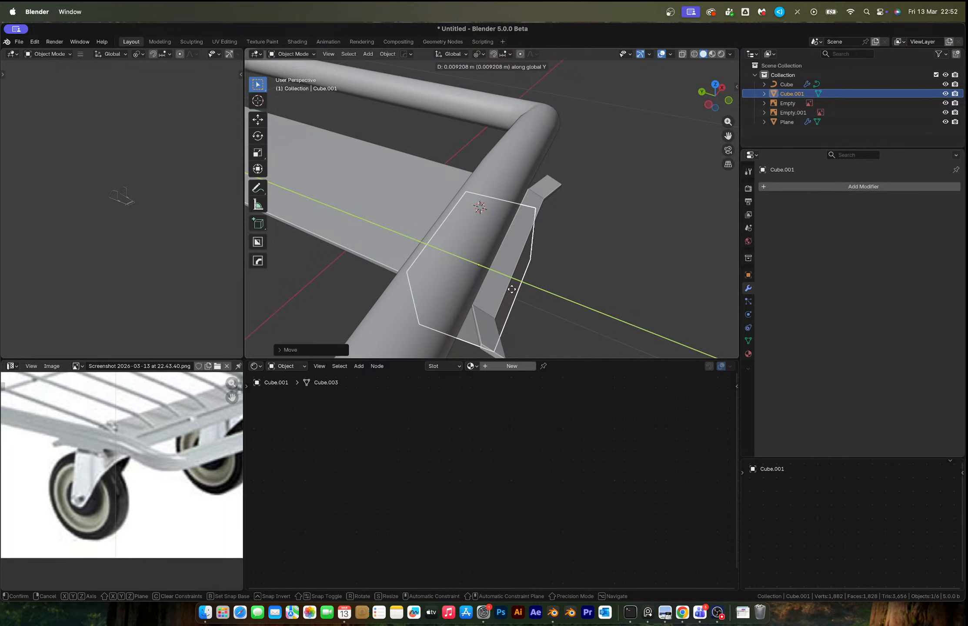
left_click(512, 290)
middle_click_drag(511, 289, 475, 320)
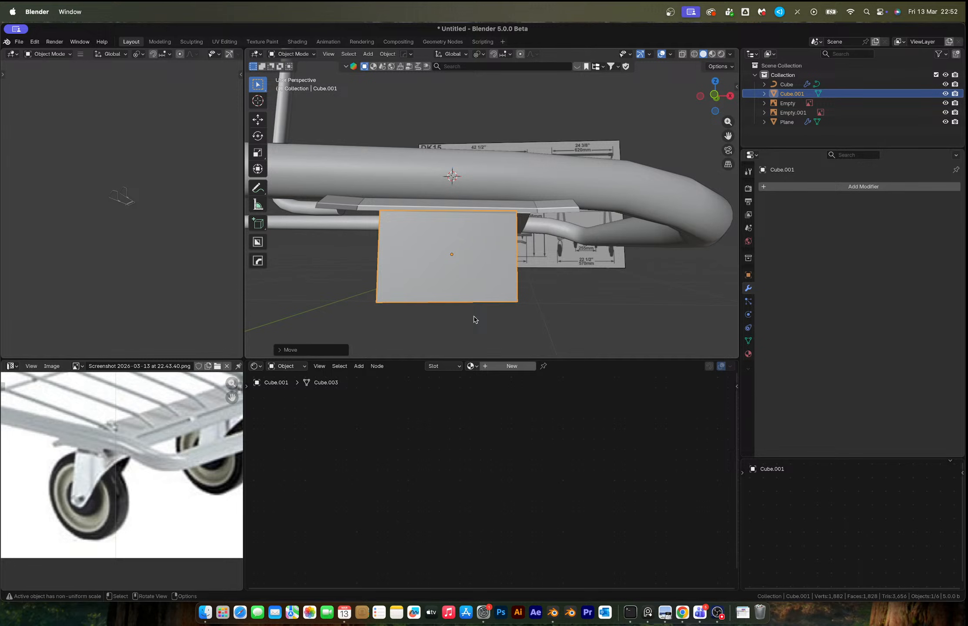
In front view, move the block's lower corner vertices down onto the reference caster fork's narrow tip near the wheel hub
key("Tab")
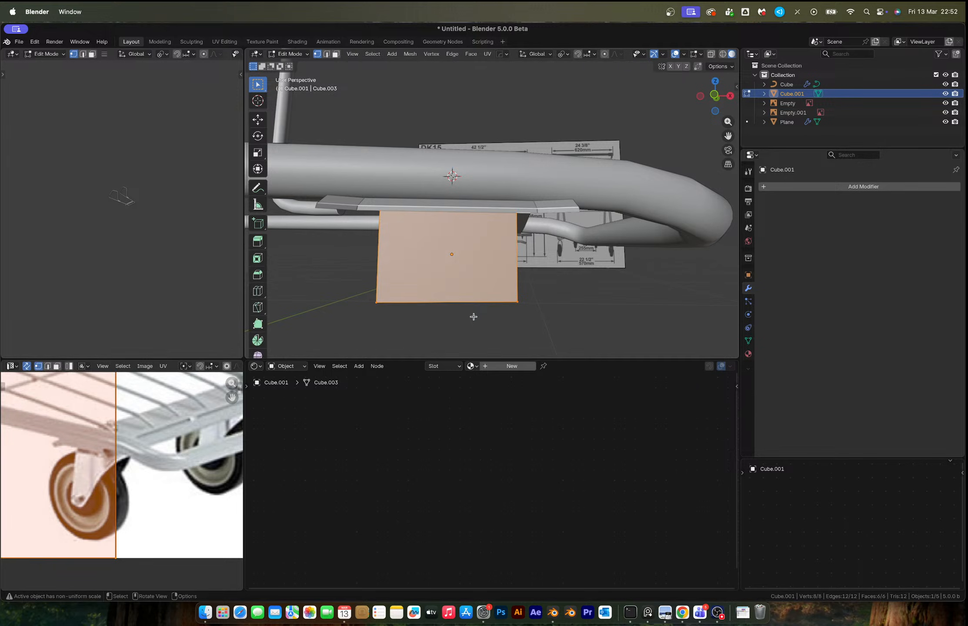
left_click(715, 95)
scroll(521, 249, "down", 4)
middle_click_drag(521, 249, 546, 214, "shift")
scroll(547, 214, "up", 3)
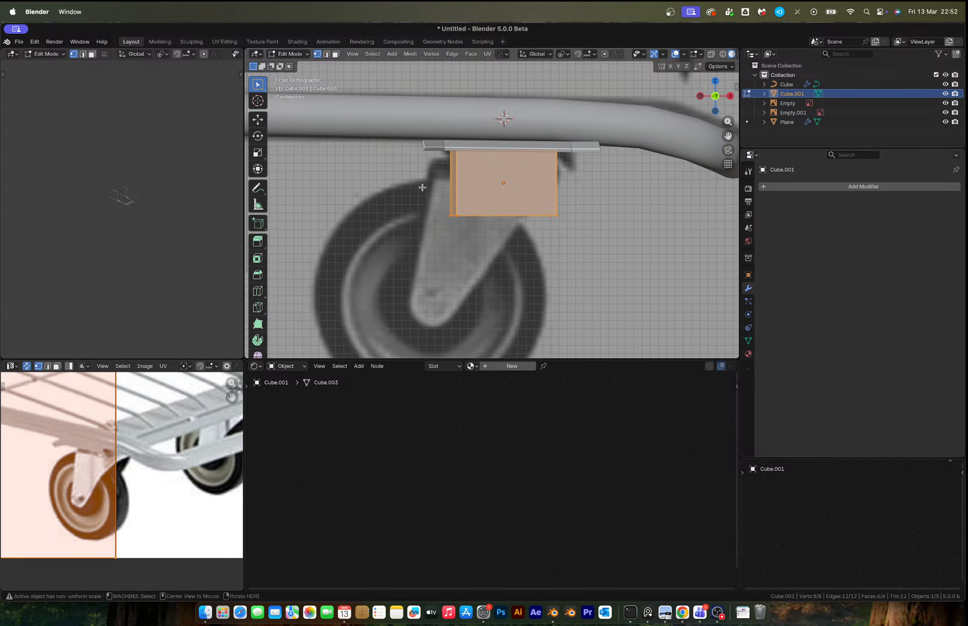
key("alt+z")
left_click_drag(422, 188, 470, 256)
key("g")
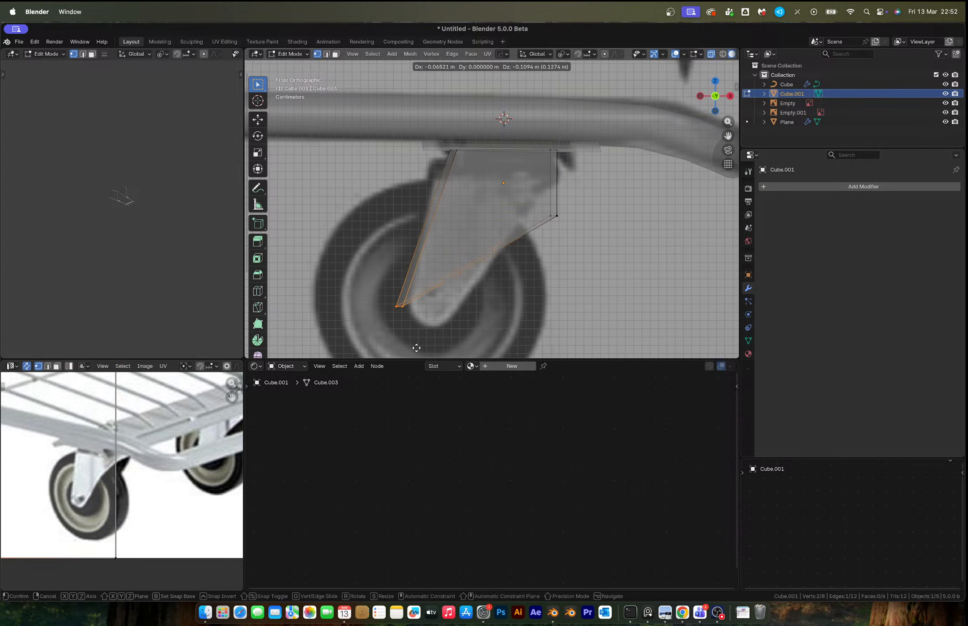
left_click(426, 51)
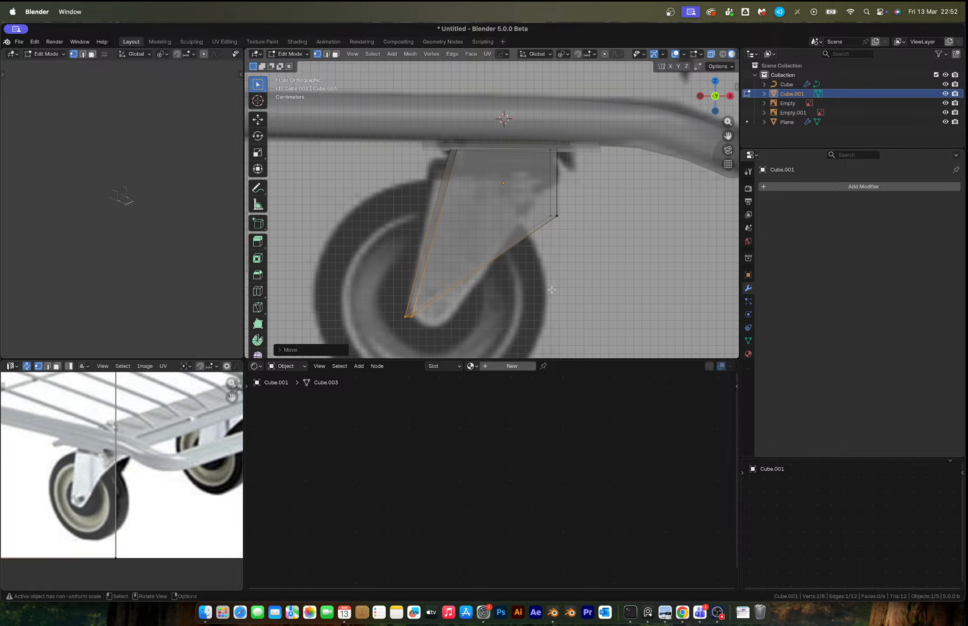
left_click_drag(543, 193, 568, 224)
key("g")
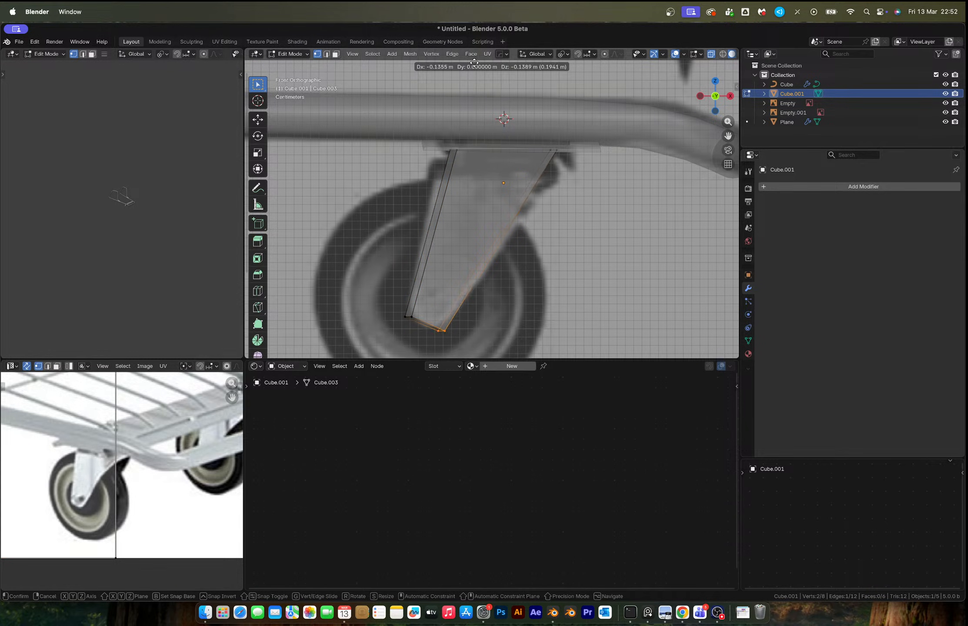
left_click(476, 63)
Move the block's upper corner vertices outward and slightly up to match the top width of the reference fork
left_click_drag(527, 129, 579, 169)
key("g")
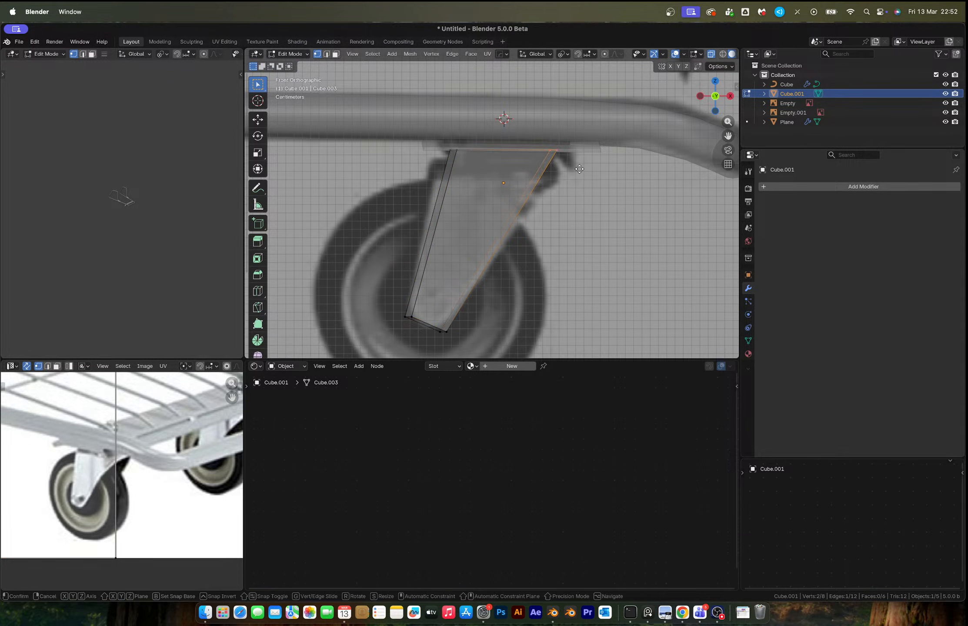
left_click(604, 165)
left_click_drag(424, 126, 479, 165)
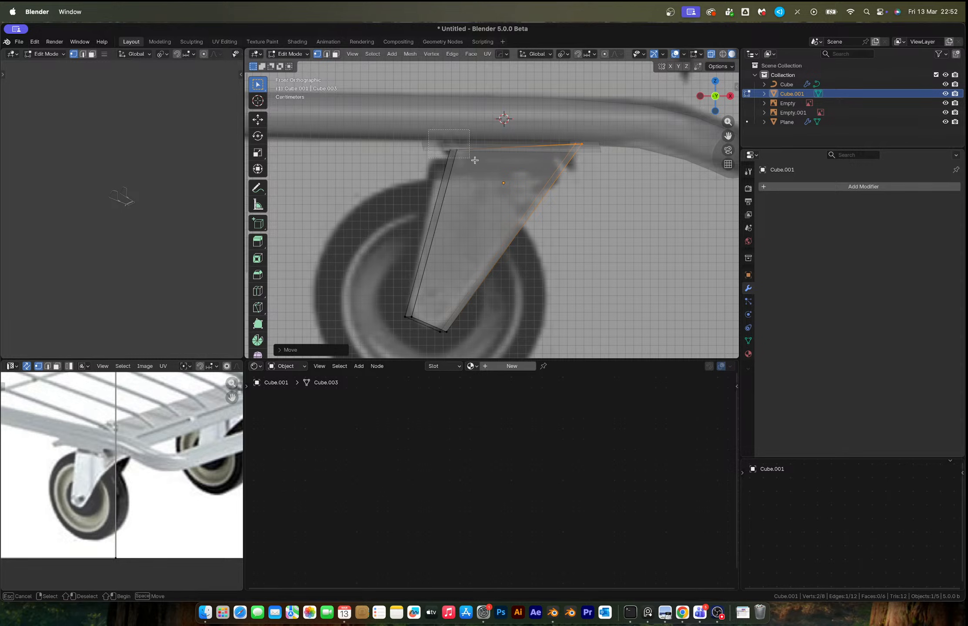
key("g")
left_click(462, 156)
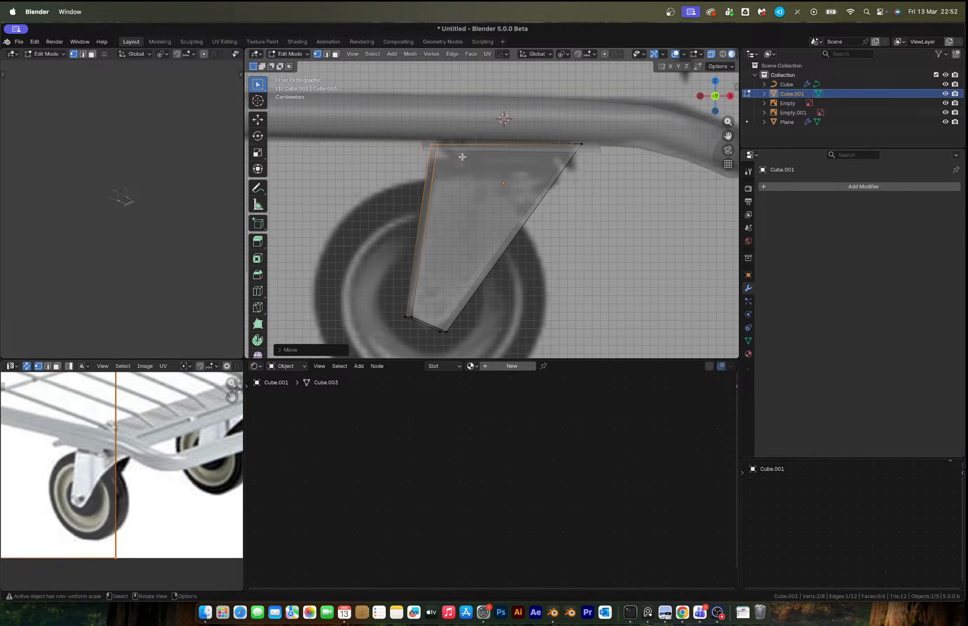
Delete the block's bottom face and both narrow sloping end faces, leaving the top and two side legs
key("Tab")
scroll(544, 169, "down", 5)
middle_click_drag(461, 183, 496, 205)
key("alt+z")
key("Tab")
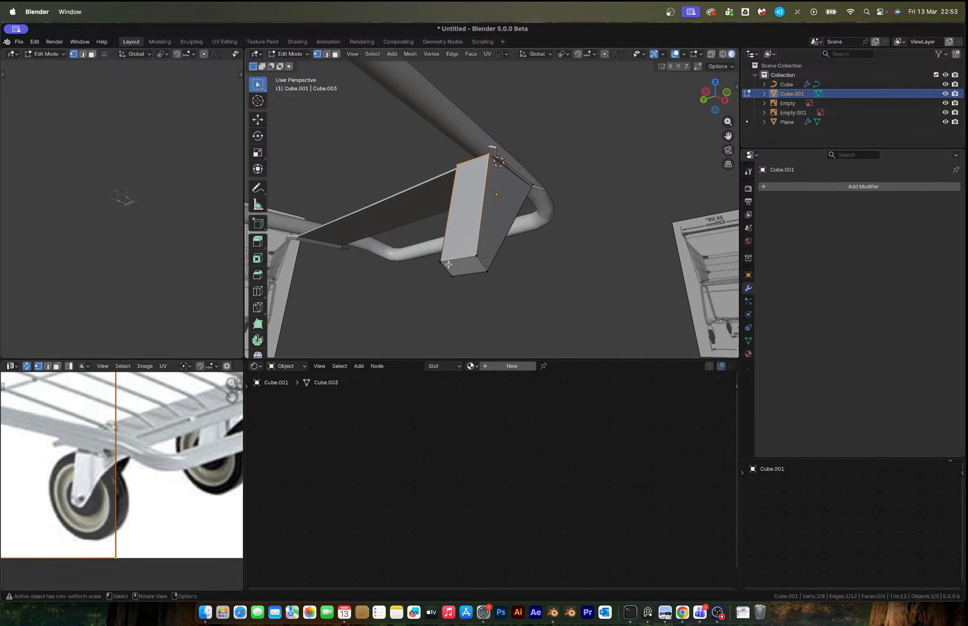
key("3")
left_click(464, 231)
left_click(469, 269, "shift")
middle_click_drag(469, 269, 493, 235)
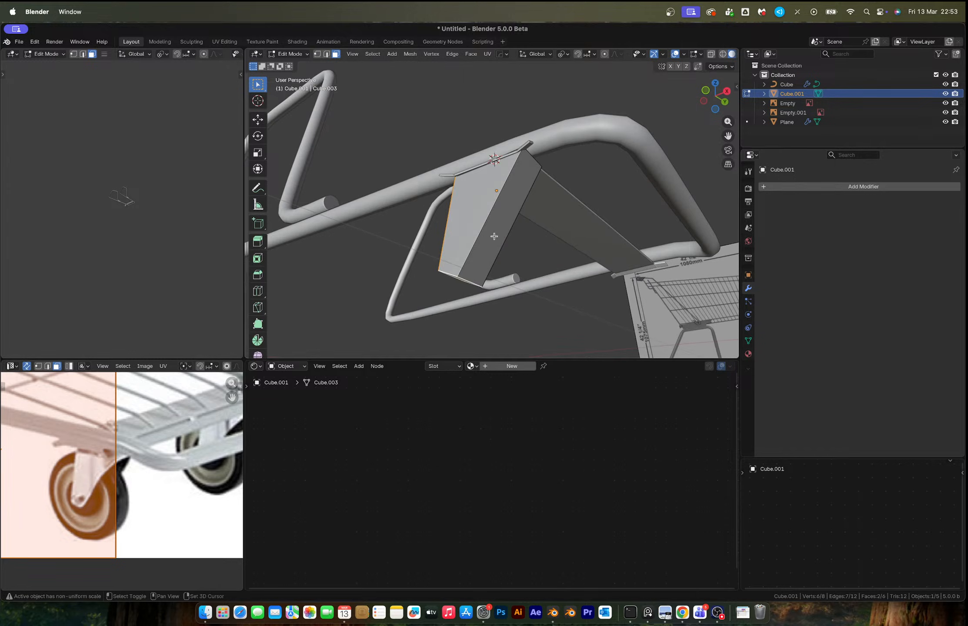
left_click(492, 234, "shift")
key("x")
left_click(459, 200)
Add a Subdivision modifier with viewport level 1 to the fork
key("Tab")
middle_click_drag(458, 201, 554, 197)
key("ctrl+1")
key("Tab")
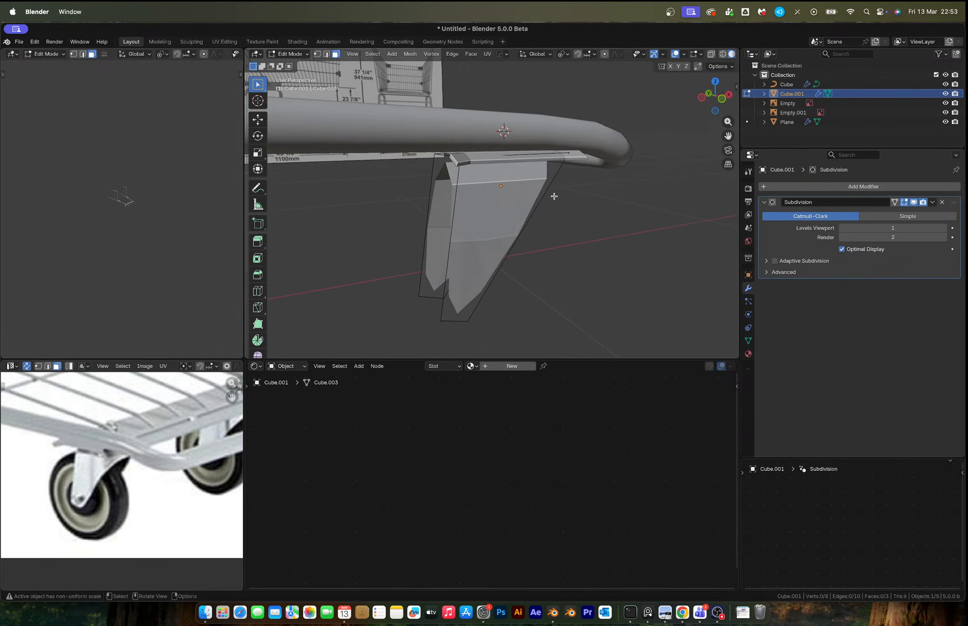
Add two edge loops across the fork's near leg, one close to its lower tip and one close to its top
key("ctrl+r")
left_click(487, 300)
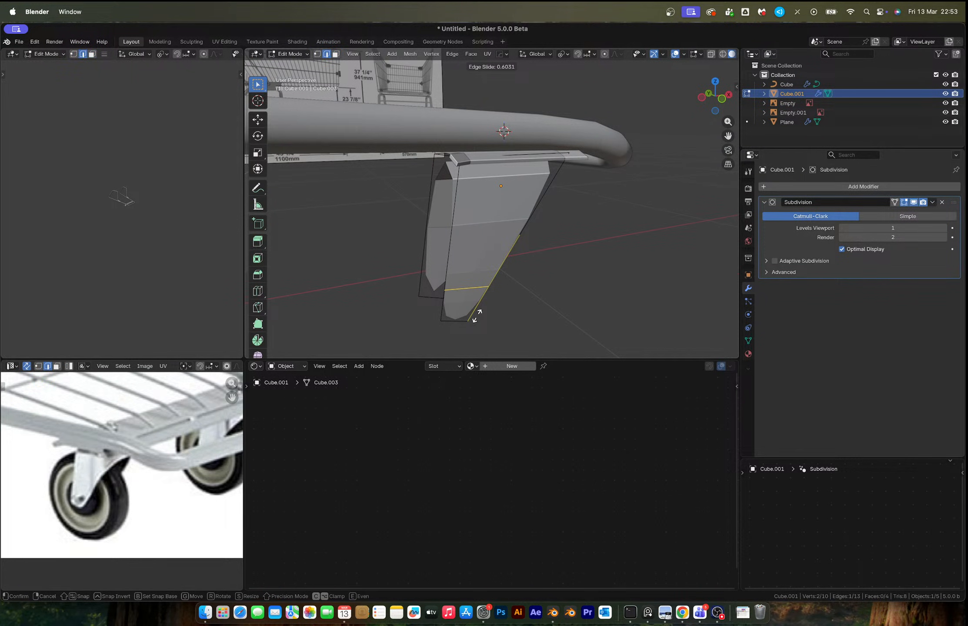
left_click(477, 316)
middle_click_drag(498, 244, 500, 217)
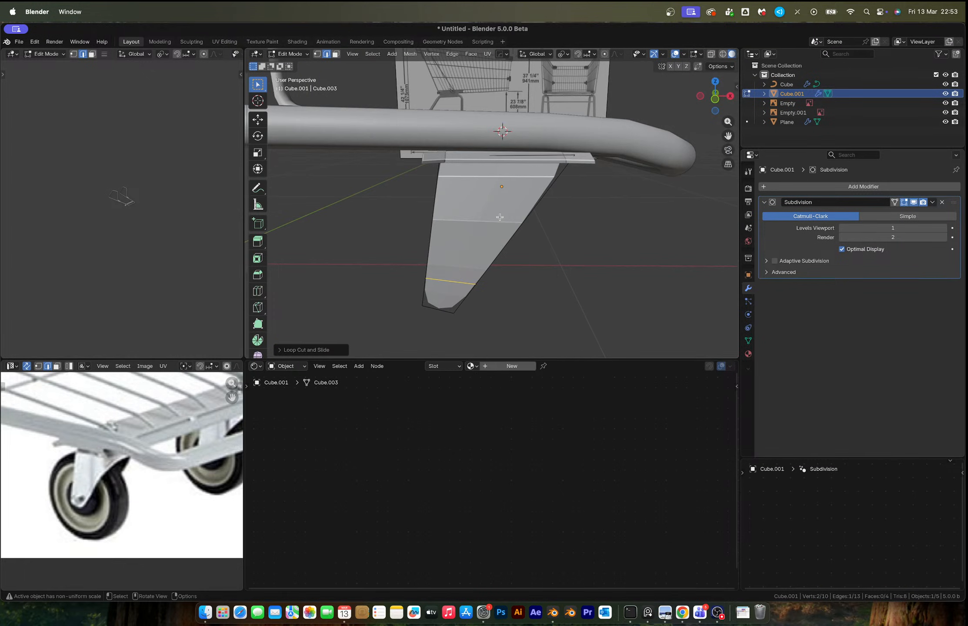
key("ctrl+r")
left_click(500, 217)
left_click(525, 165)
middle_click_drag(526, 166, 532, 197)
Mirror the fork across its Y axis with bisect and flip, keeping the outer leg as the source
key("Tab")
key("alt+x")
middle_click_drag(442, 180, 656, 260)
right_click(477, 189)
left_click(716, 92)
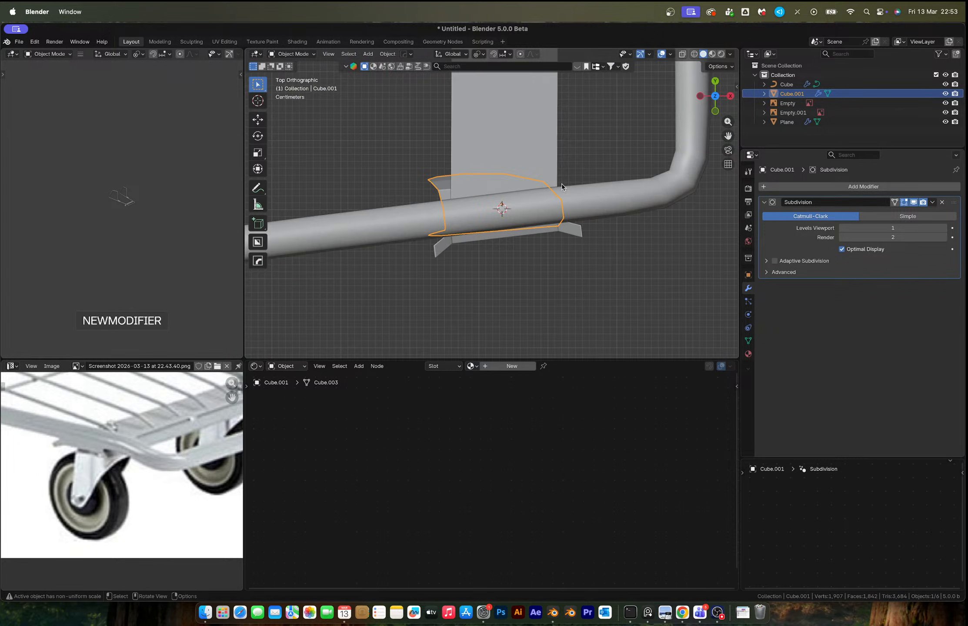
key("alt+x")
left_click(507, 270)
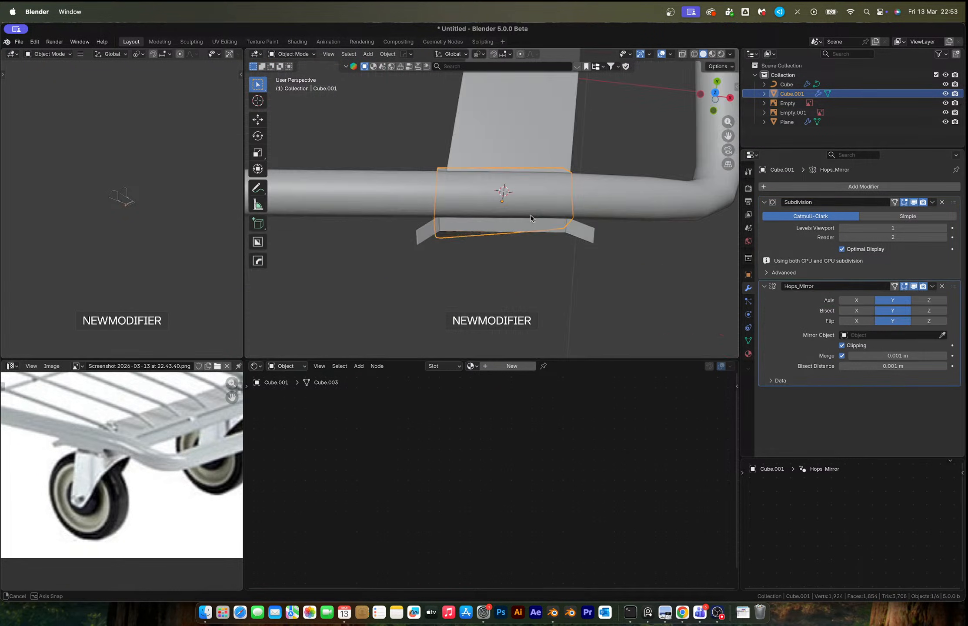
mouse_move(502, 190)
middle_mouse_down()
mouse_move(519, 180)
mouse_move(486, 196)
mouse_move(516, 192)
middle_mouse_up()
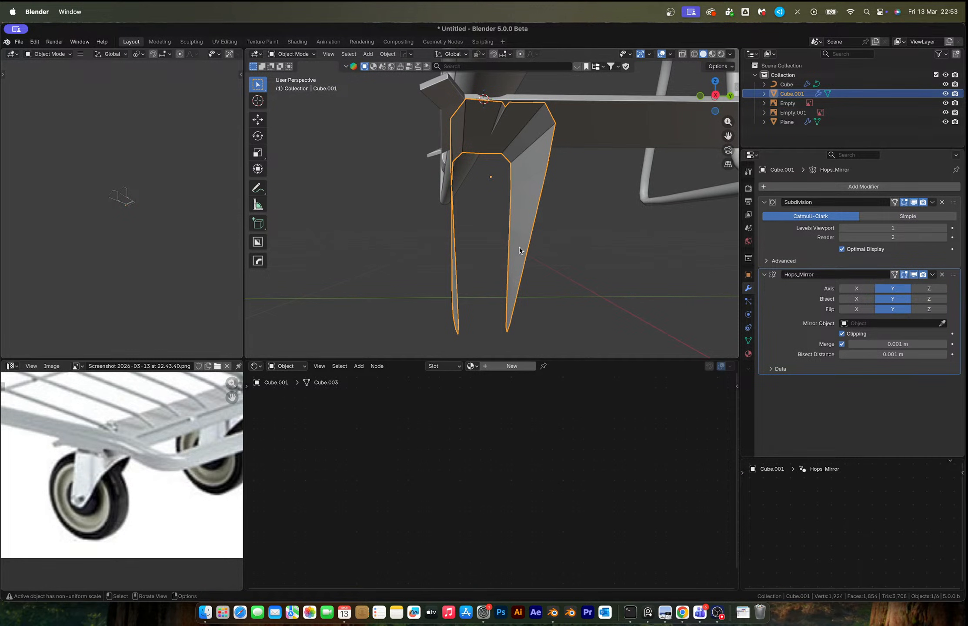
middle_click_drag(520, 251, 503, 204)
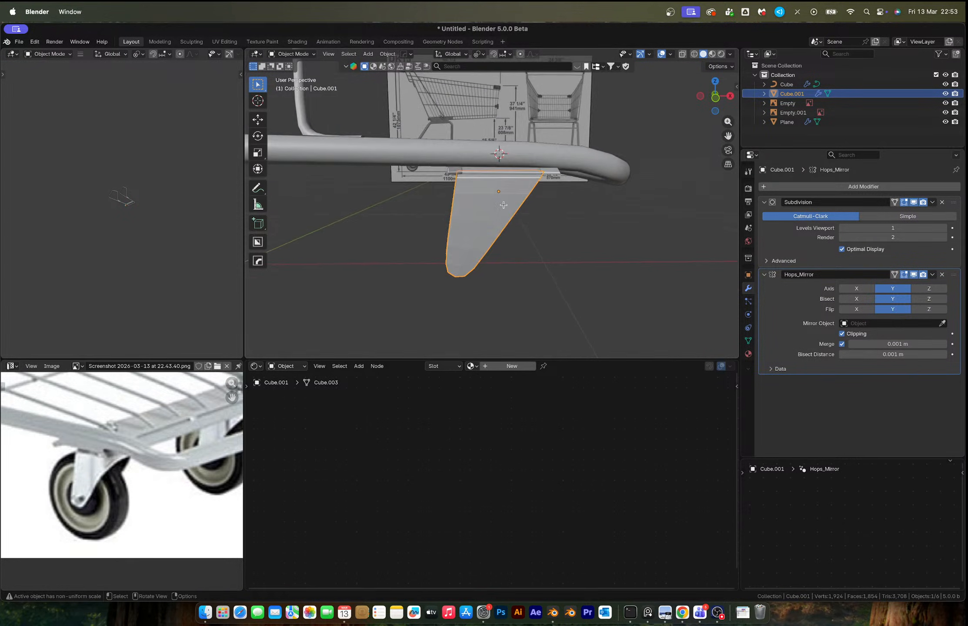
Slide the fork leg's upper edge loop slightly along the leg to adjust the bend under the plate
key("Tab")
scroll(502, 201, "up", 1)
key("g")
key("g")
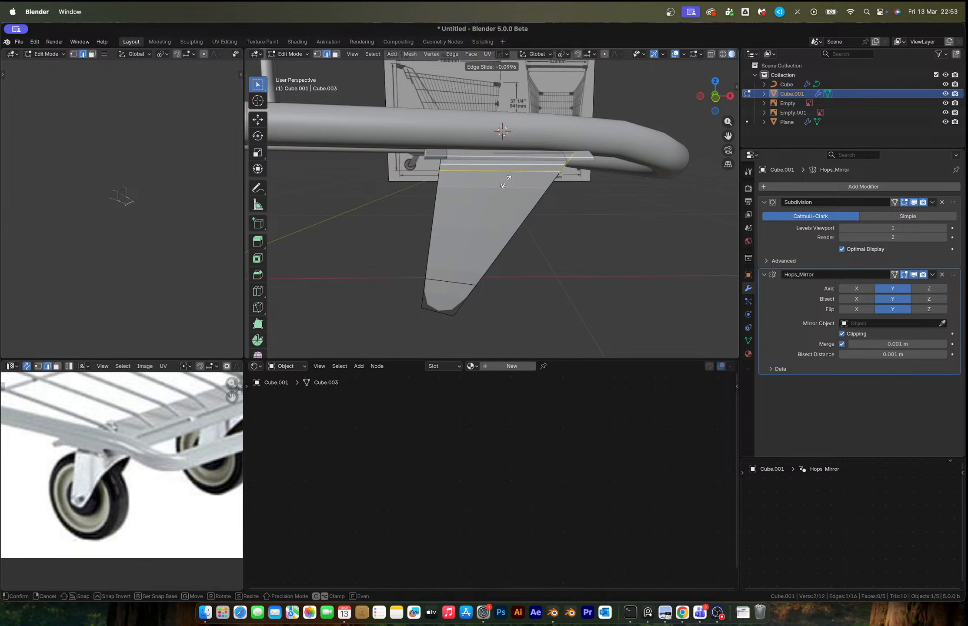
left_click(505, 185)
Add an edge loop along the fork's top face and slide it to tighten the corner
middle_click_drag(504, 185, 527, 186)
key("g")
key("g")
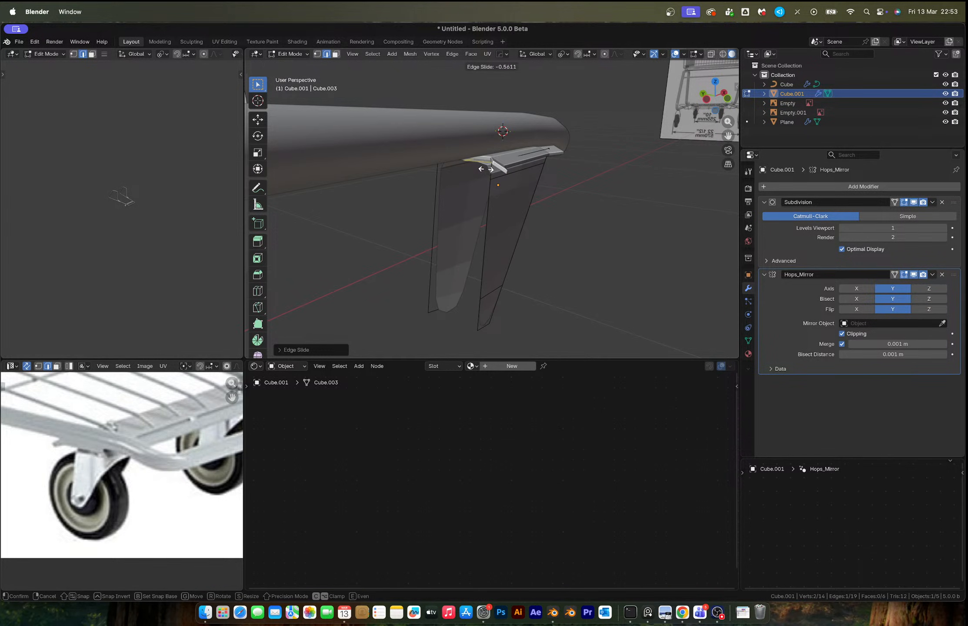
left_click(486, 170)
key("Tab")
middle_click_drag(486, 169, 463, 227)
Add another edge loop across the fork leg, just above the existing loop near the tip
key("Tab")
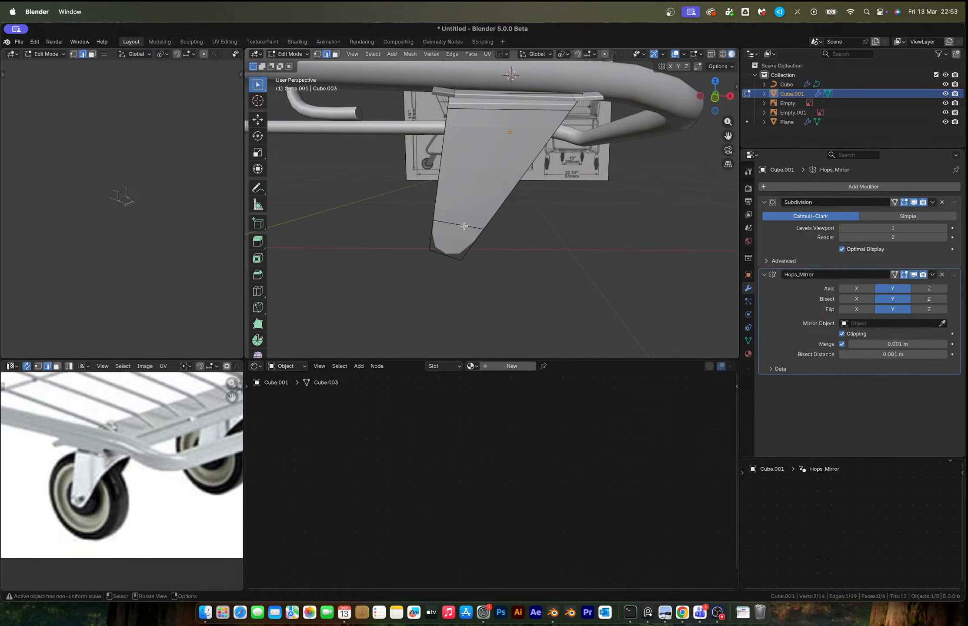
key("ctrl+r")
left_click(465, 227)
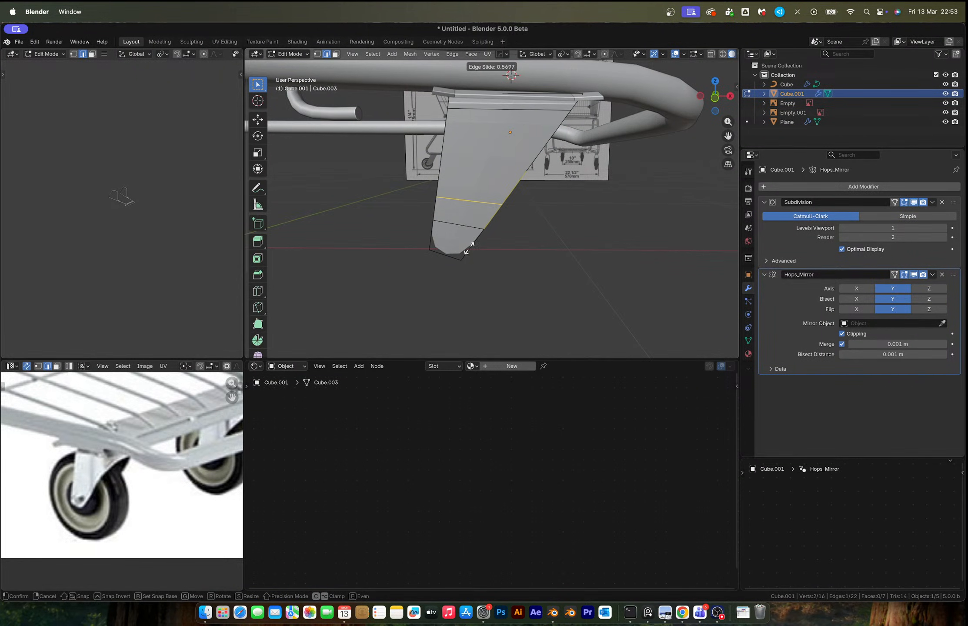
left_click(465, 256)
Inset the two lowest faces of the fork leg together by about 0.36 m and shape the inset faces into a circle
key("3")
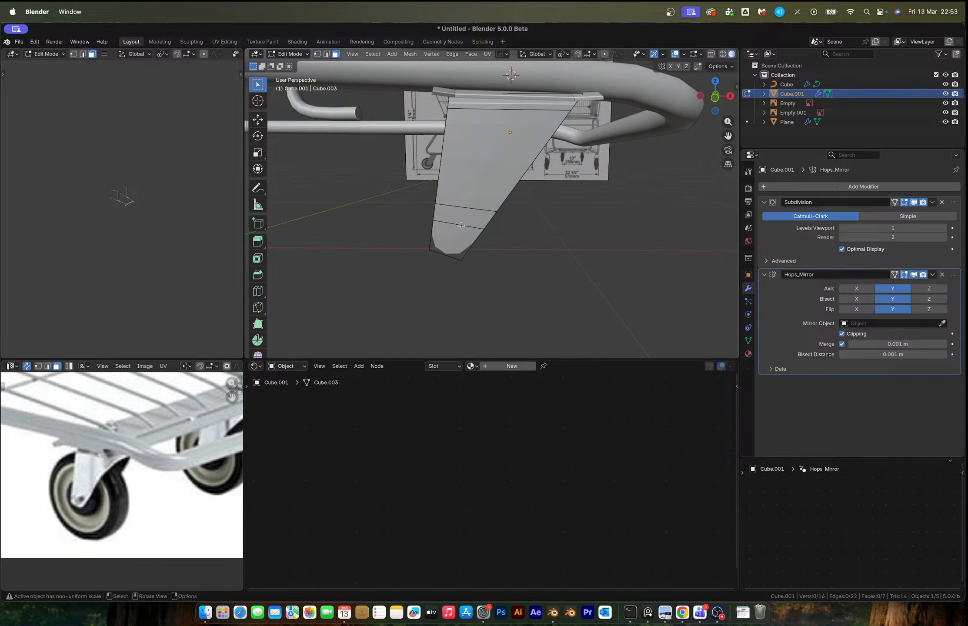
left_click(461, 224)
left_click(456, 241, "shift")
key("i")
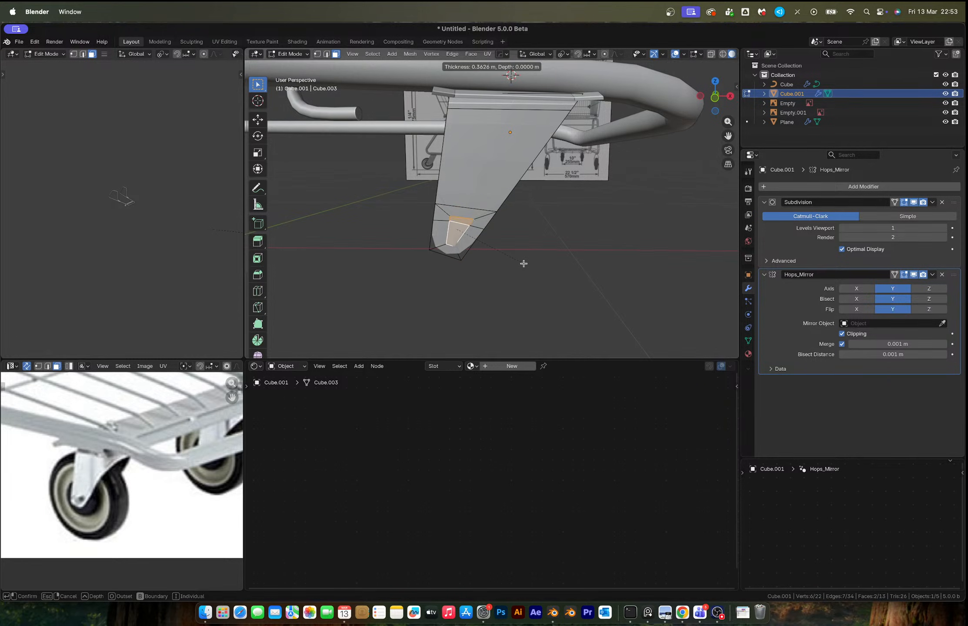
left_click(523, 264)
right_click(443, 235)
mouse_move(453, 229)
left_click(514, 241)
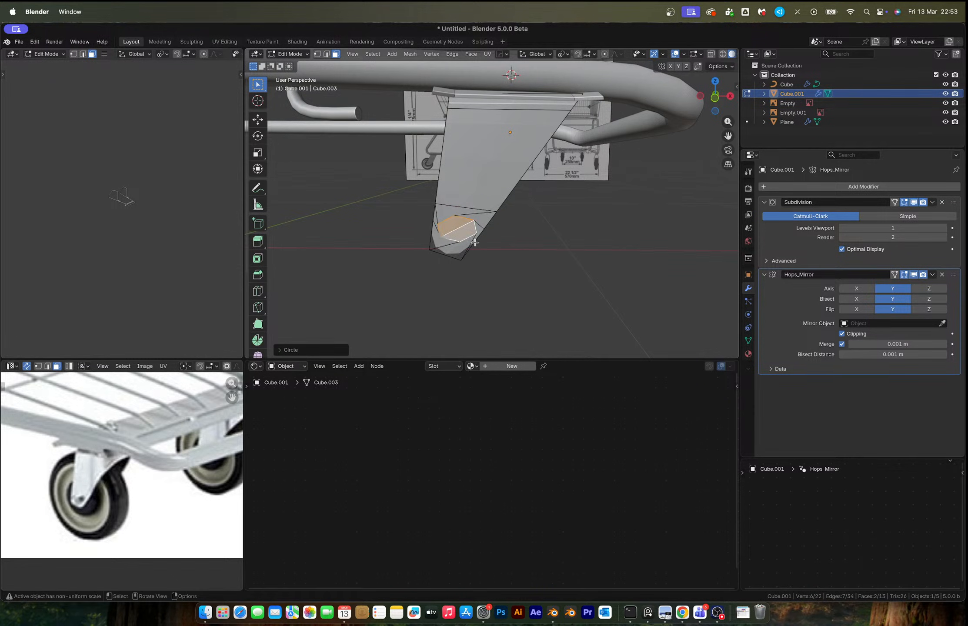
Apply the fork's scale, and run Circle again on the two inset faces to make the hexagon regular
left_click(717, 97)
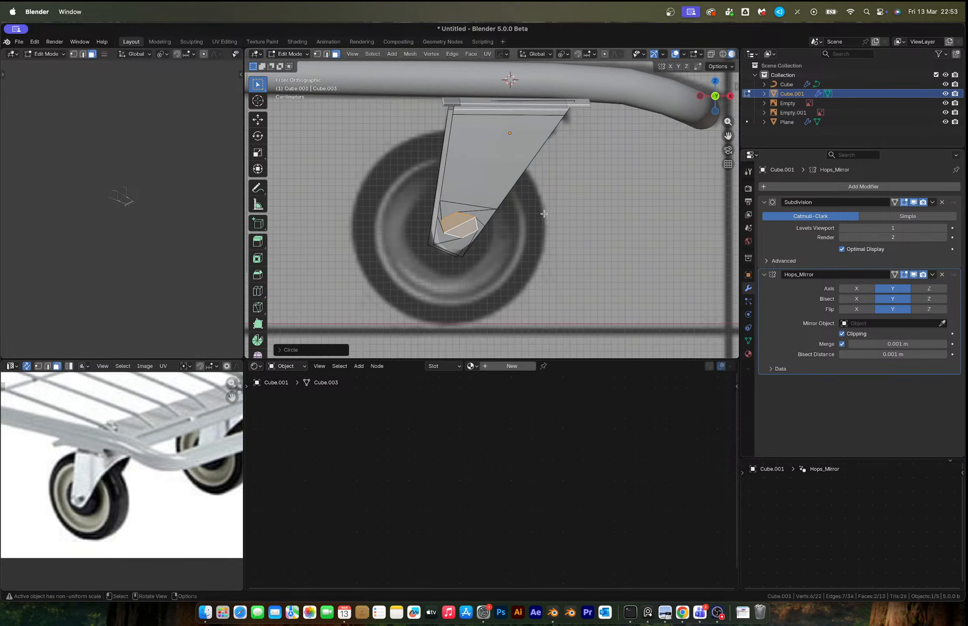
scroll(484, 259, "up", 5)
right_click(459, 249)
key("Escape")
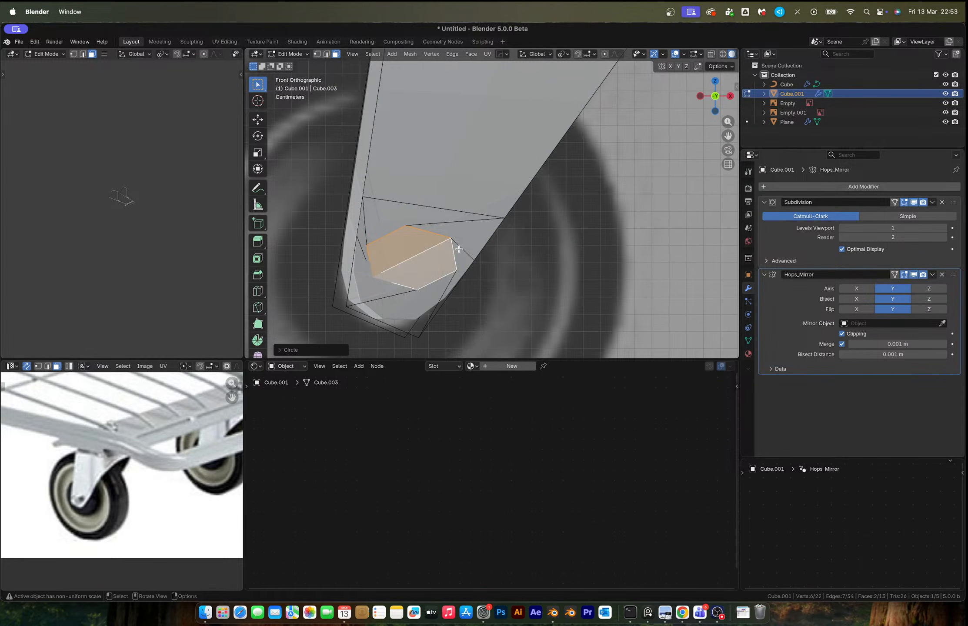
key("Tab")
key("ctrl+a")
left_click(459, 251)
key("Tab")
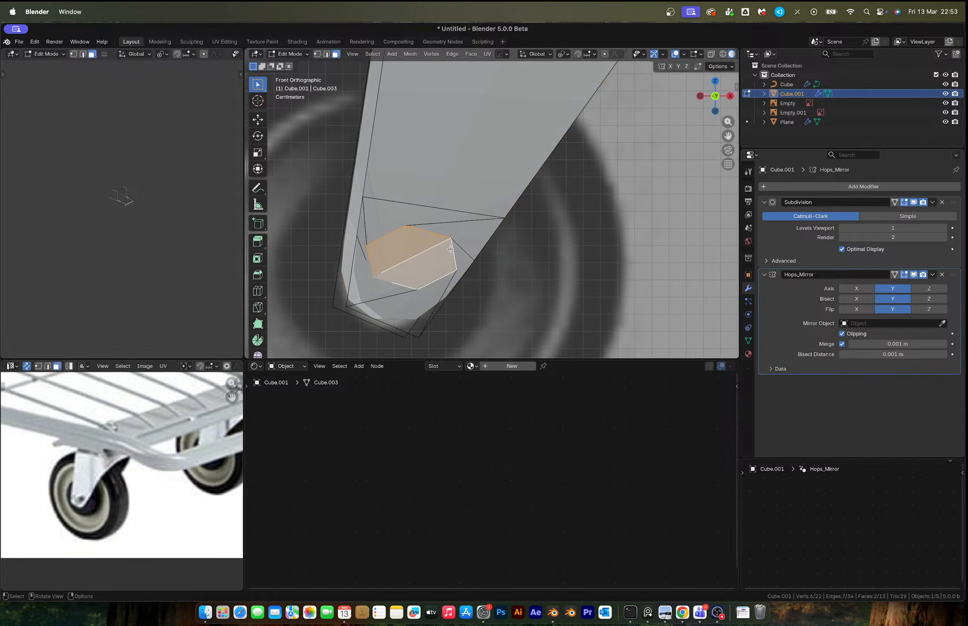
right_click(426, 248)
mouse_move(425, 248)
left_click(466, 252)
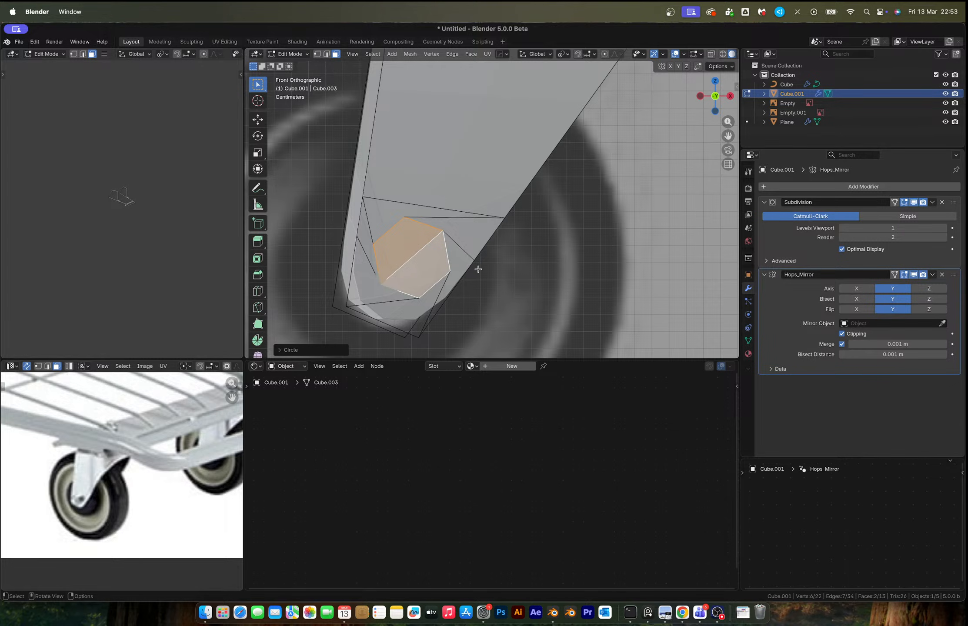
Rotate the two hexagonal inset faces until their shared edge is horizontal, and scale them to about 0.66
key("ctrl+z")
key("ctrl+shift+z")
left_click(361, 309)
key("r")
left_click(462, 330)
key("s")
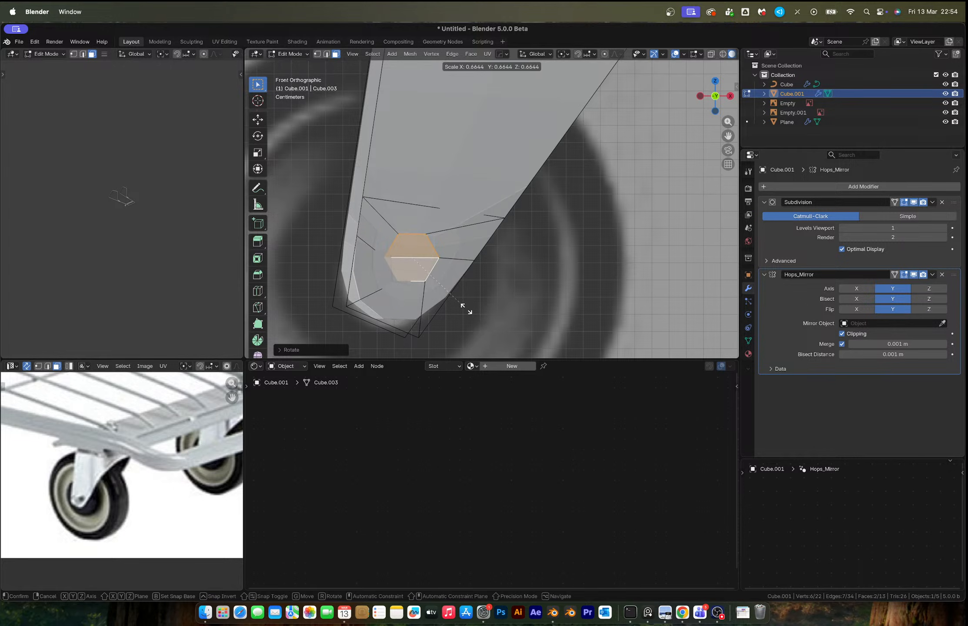
left_click(463, 309)
Delete the two hexagon faces to open the axle hole, and separate a duplicate of its edge loop into a new object
key("x")
left_click(429, 310)
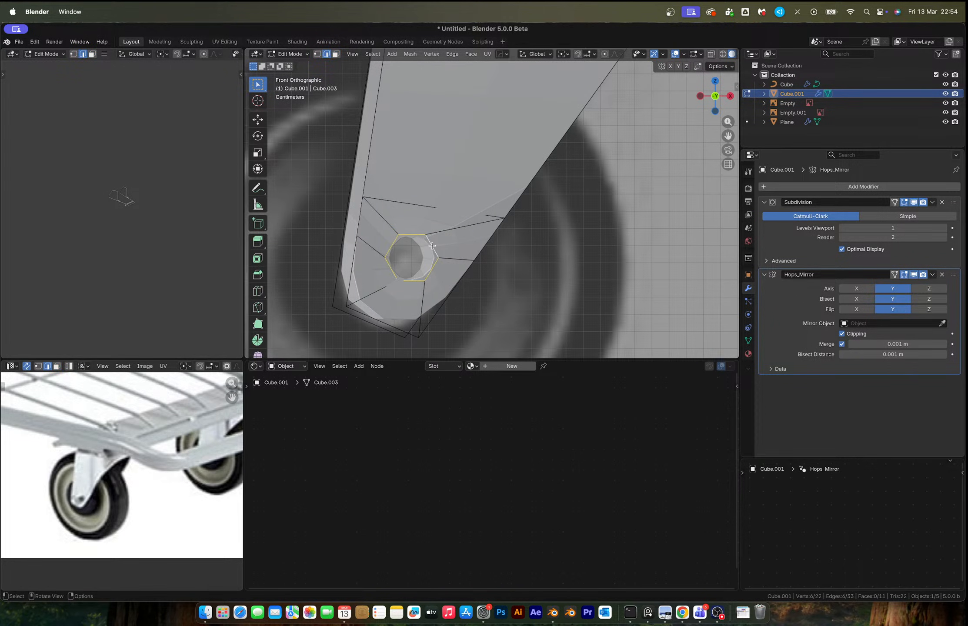
key("p")
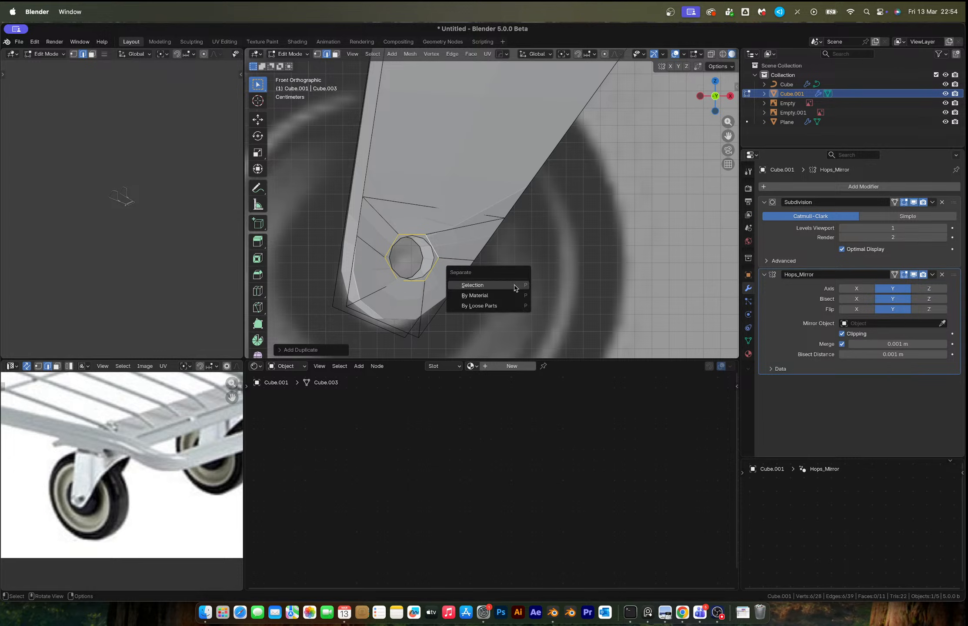
left_click(514, 283)
key("Tab")
Fill the separated hexagonal edge loop with a single face
left_click(431, 249)
left_click(432, 249)
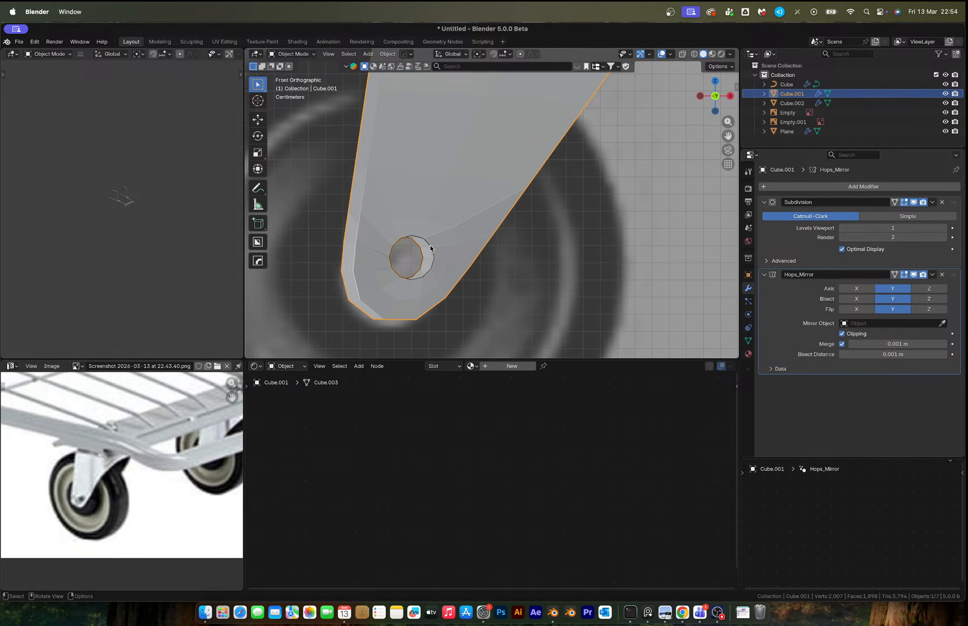
left_click(431, 249)
key("Tab")
key("f")
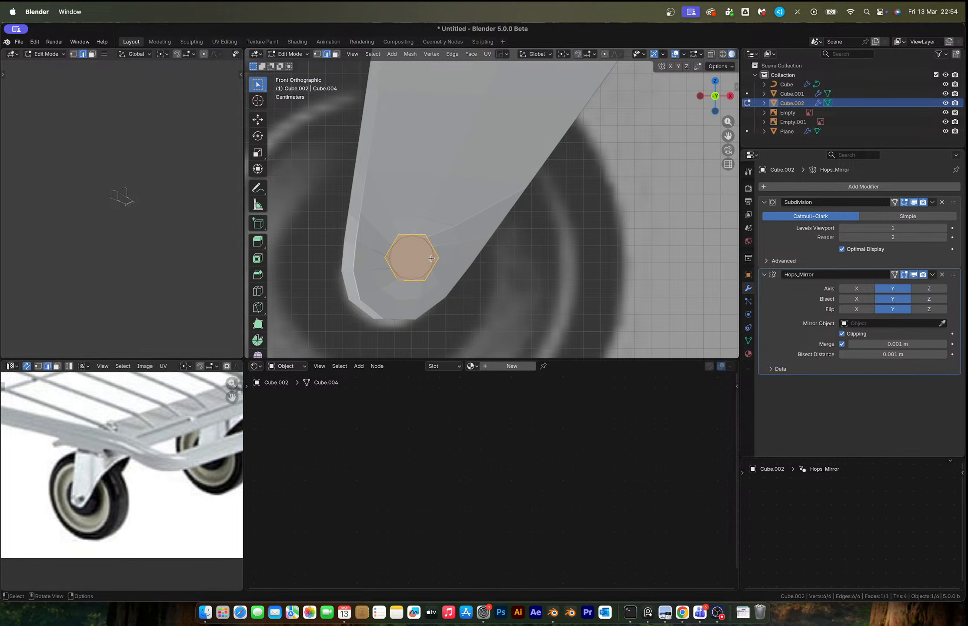
Extrude the hexagonal face outward in three sections of about 0.0028 m, 0.0078 m and 0.0004 m to form the axle end
middle_click_drag(431, 261, 527, 292)
key("e")
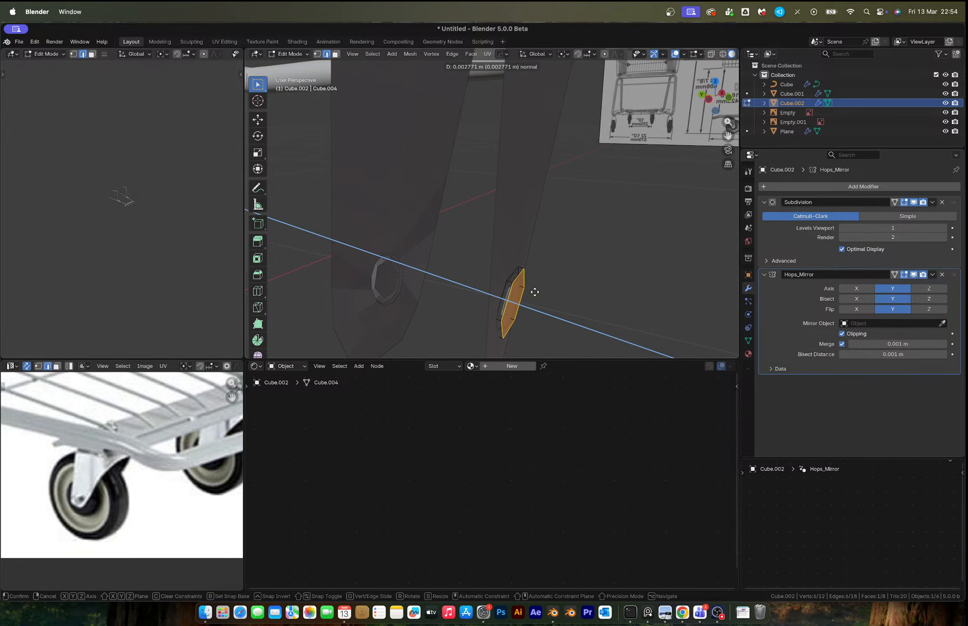
left_click(534, 290)
key("e")
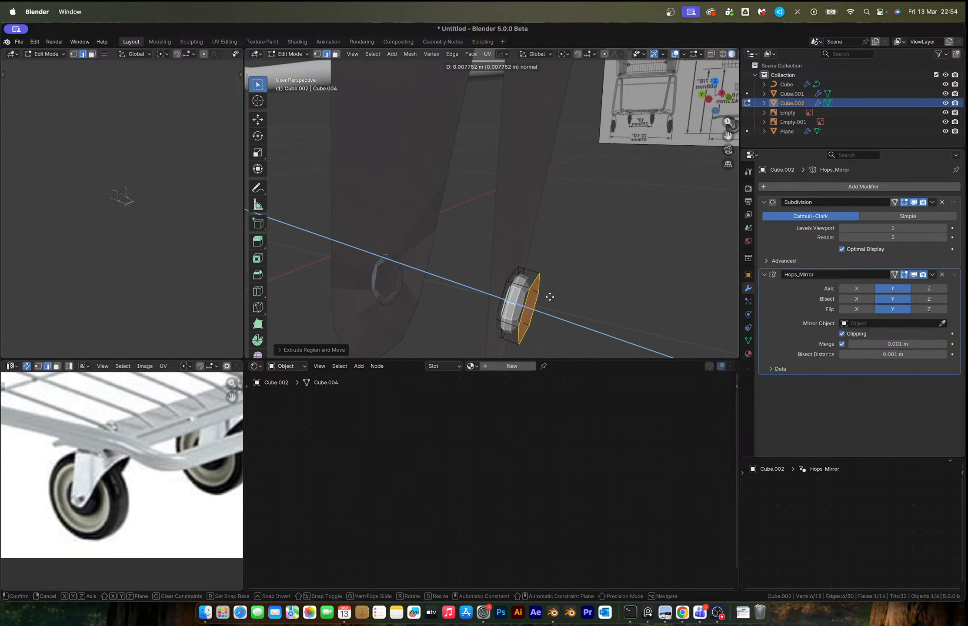
key("e")
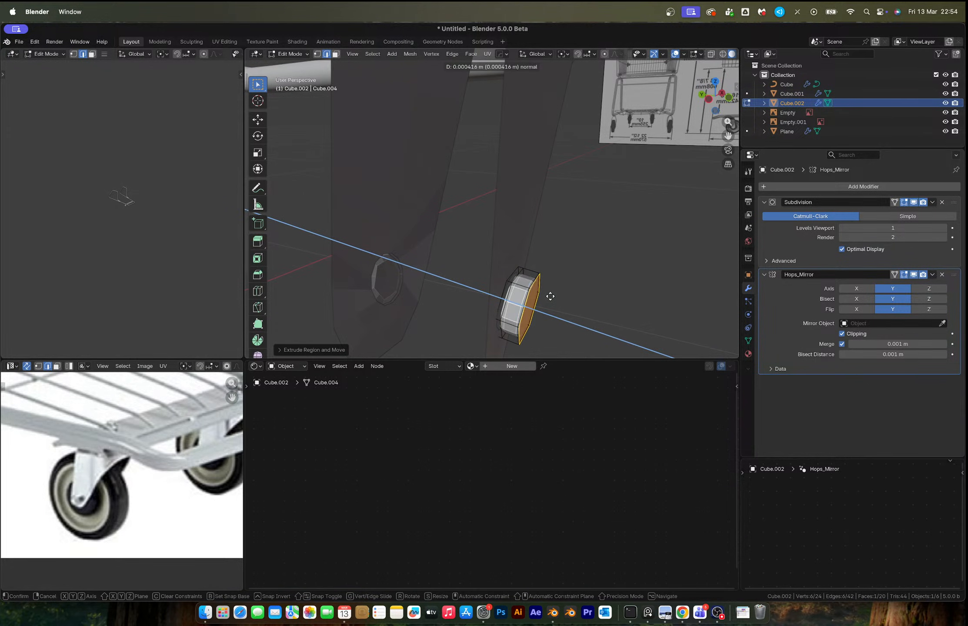
left_click(551, 296)
Apply Shade Smooth to the extruded axle piece, and switch it to Shade Auto Smooth
key("Tab")
scroll(552, 300, "down", 3)
middle_click_drag(552, 300, 449, 242)
right_click(449, 243)
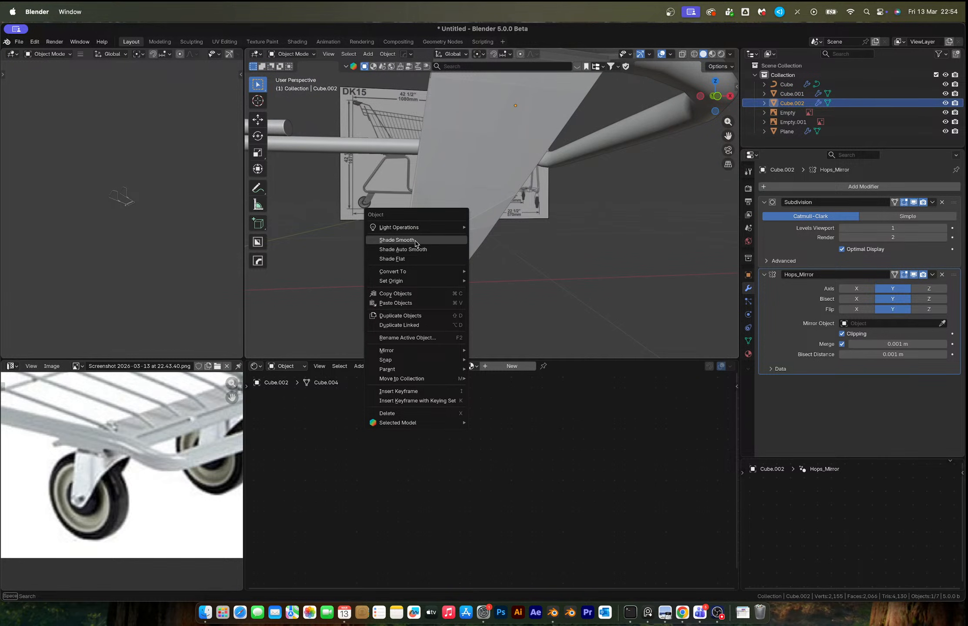
left_click(415, 241)
right_click(465, 246)
left_click(458, 251)
scroll(448, 263, "up", 4)
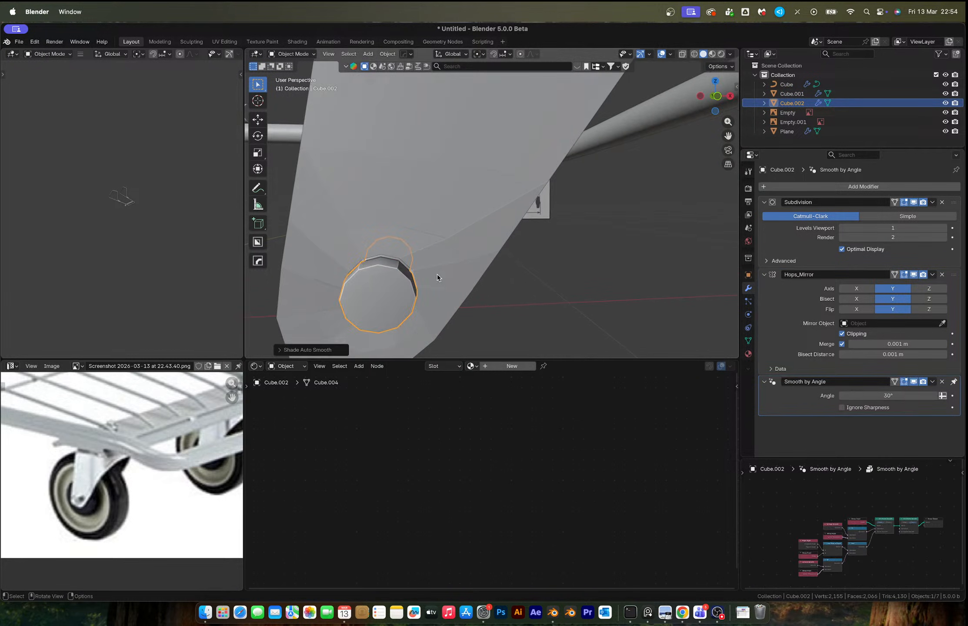
Inset the end face of the axle bolt by about 0.003 m
key("Tab")
middle_click_drag(436, 277, 425, 291)
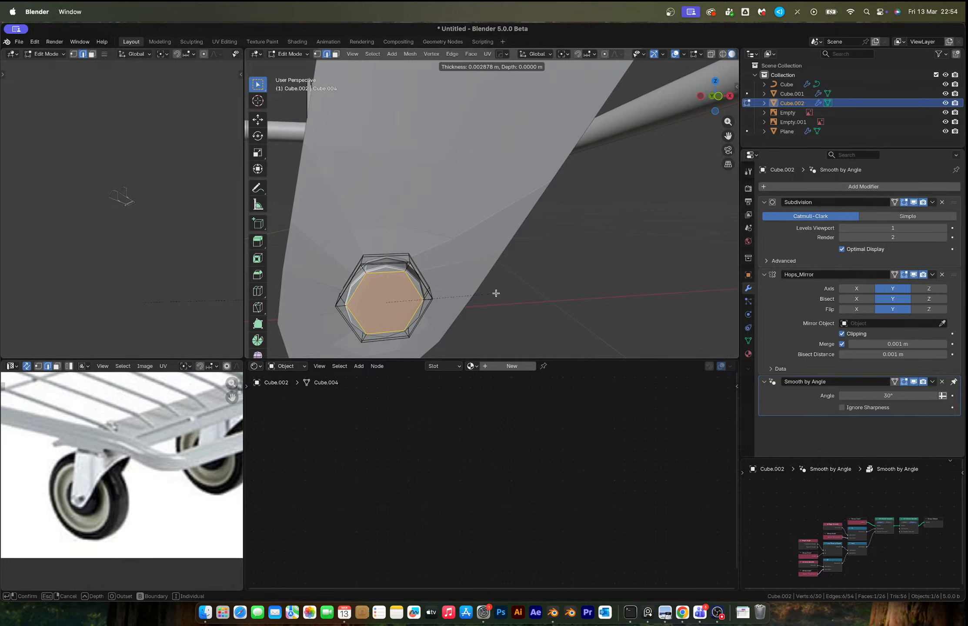
key("Tab")
Add a loop cut around the bolt hole of the caster bracket, slid toward the hole
scroll(498, 294, "down", 5)
middle_click_drag(515, 263, 536, 260)
left_click(495, 208)
scroll(493, 210, "up", 3)
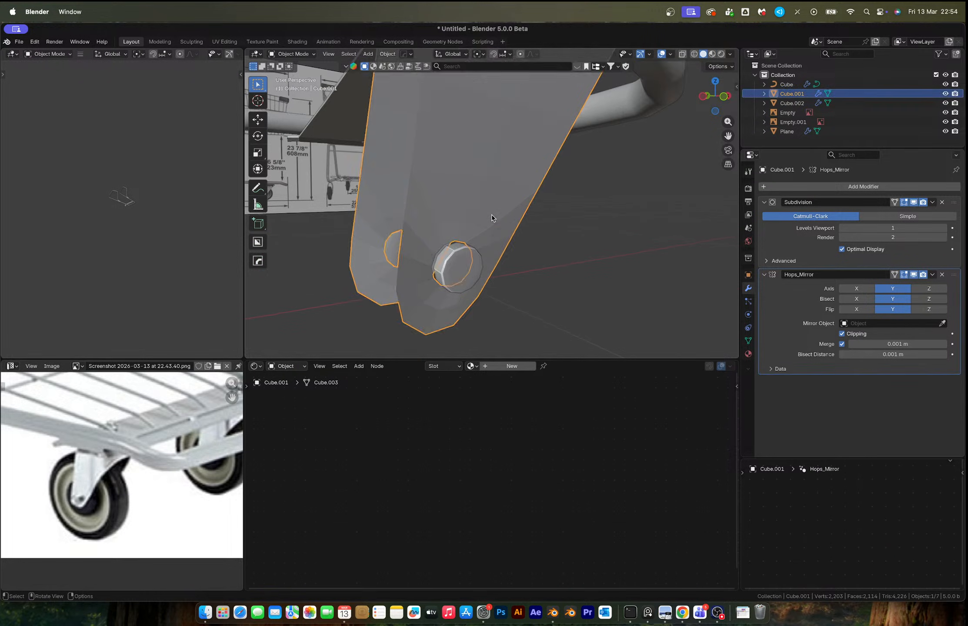
key("Tab")
key("ctrl+r")
middle_click_drag(485, 233, 491, 203)
left_click(468, 233)
left_click(447, 248)
key("Tab")
Apply Shade Auto Smooth to the caster bracket
right_click(441, 224)
left_click(441, 223)
scroll(499, 209, "down", 4)
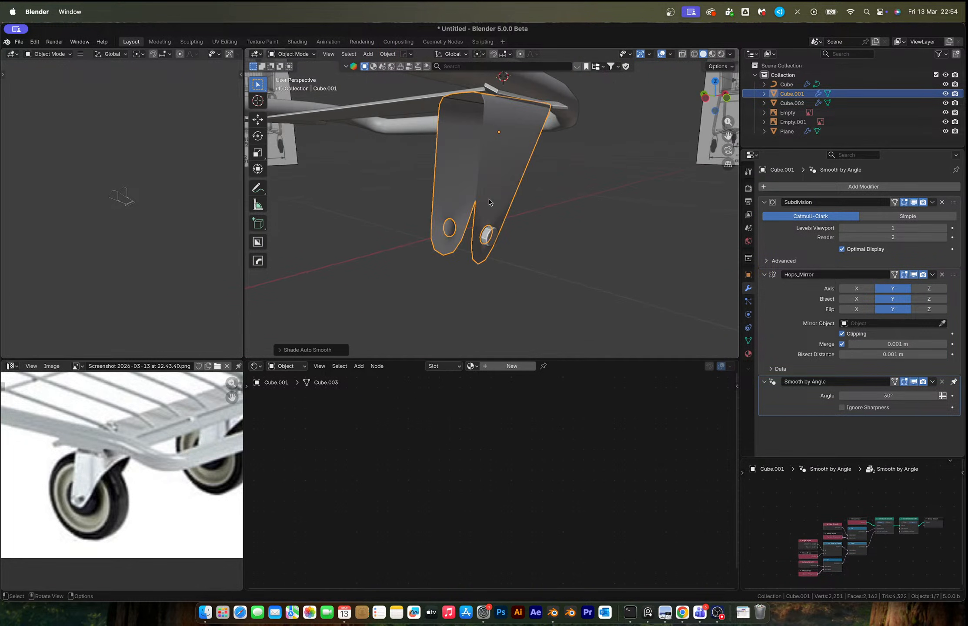
Extrude the bracket's faces along their normals by about -0.0057 m to give the plates thickness
left_click(491, 203)
scroll(490, 202, "up", 3)
key("Tab")
key("alt+e")
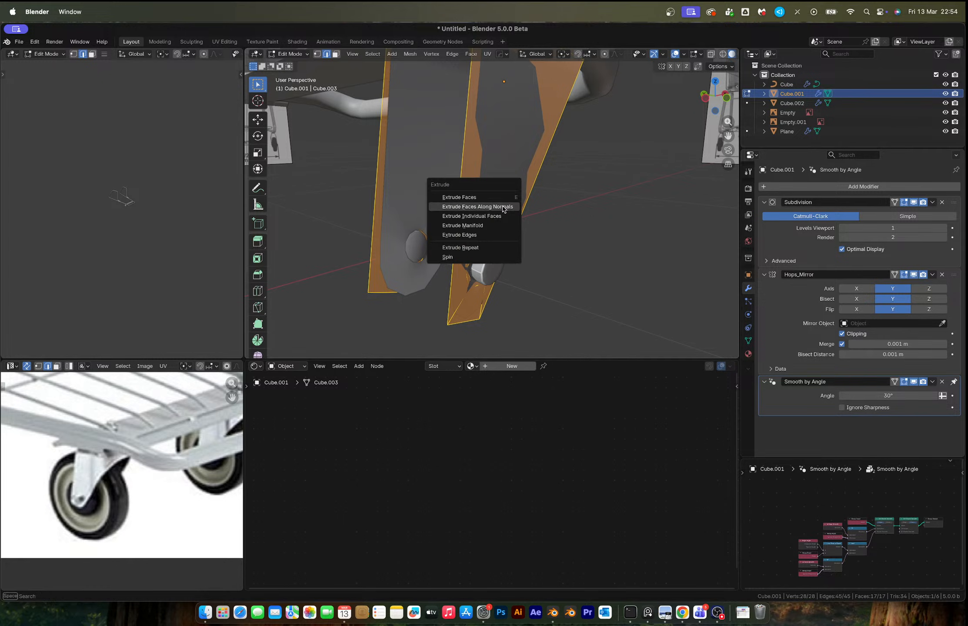
left_click(503, 206)
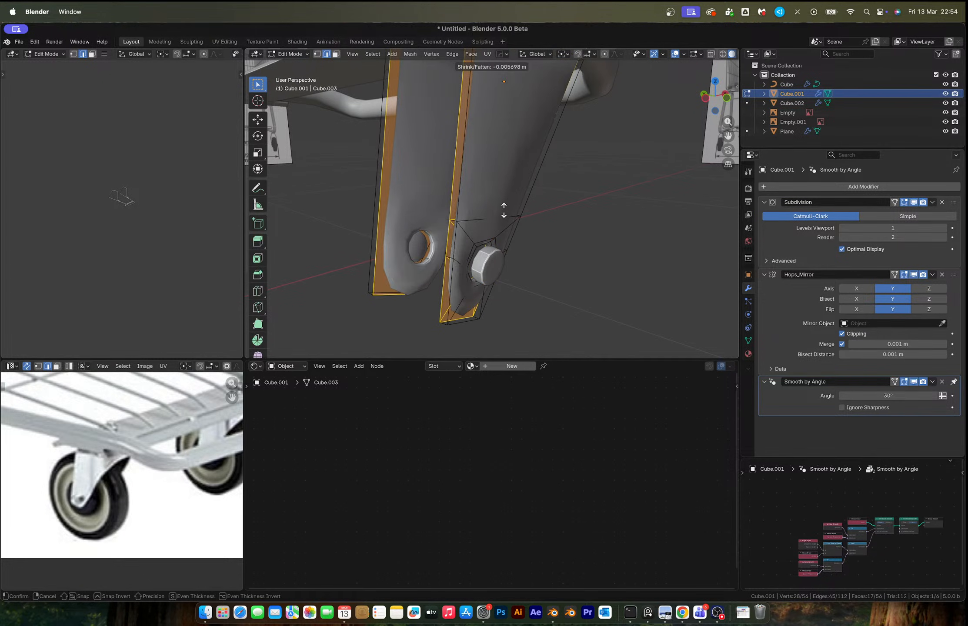
left_click(503, 209)
Add two loop cuts running along the thin rim of the bracket plates to tighten the edges
middle_click_drag(504, 209, 488, 236)
key("ctrl+r")
left_click(487, 231)
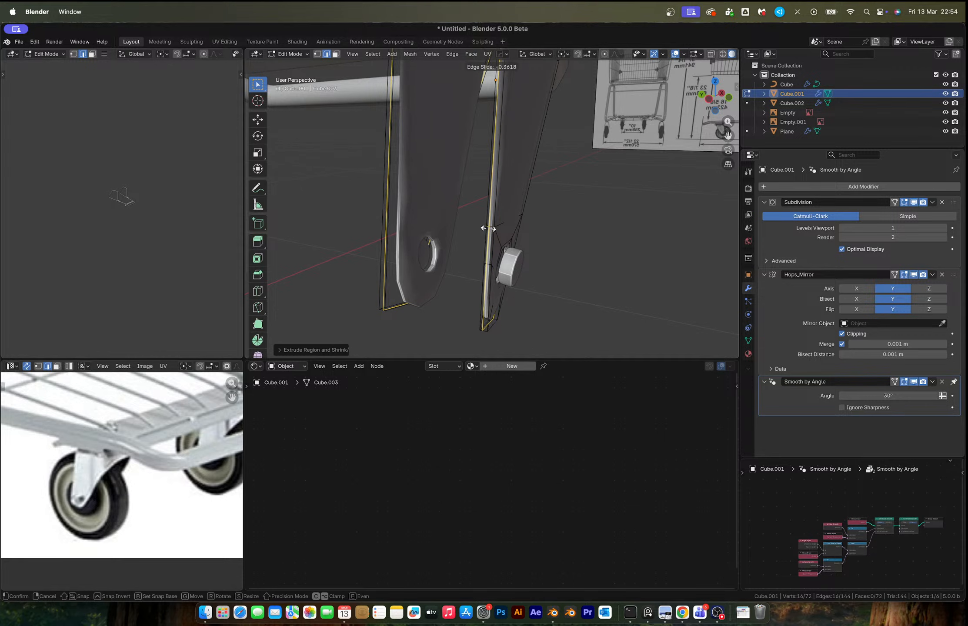
left_click(488, 229)
key("ctrl+r")
left_click(487, 229)
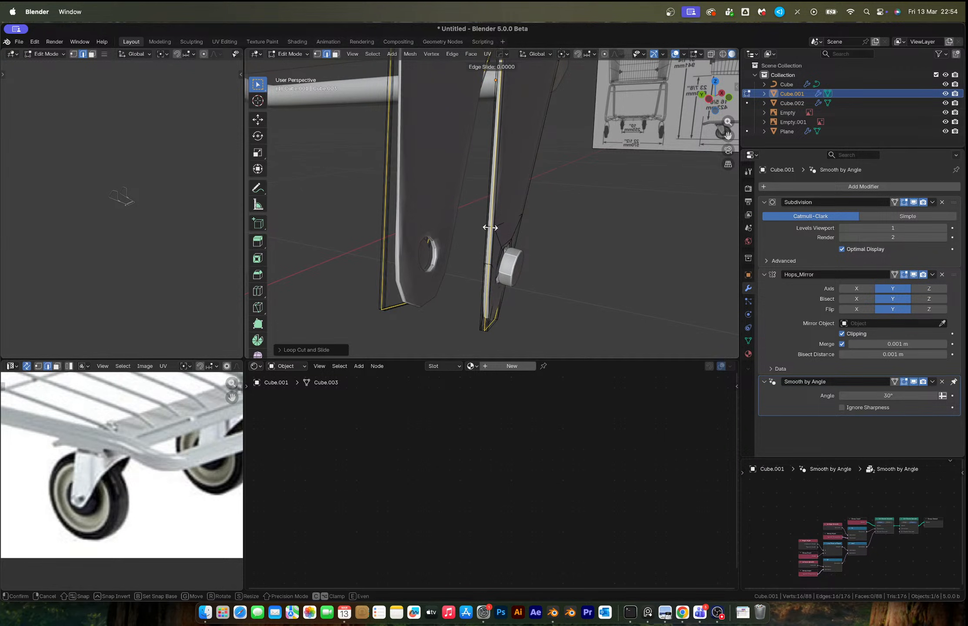
left_click(490, 227)
key("Tab")
Try a loop cut on the bracket's side face, slid close to its steeper side edge, and undo it
scroll(532, 257, "down", 4)
middle_click_drag(531, 257, 471, 246)
scroll(483, 218, "up", 3)
scroll(459, 193, "down", 3)
scroll(468, 217, "up", 3)
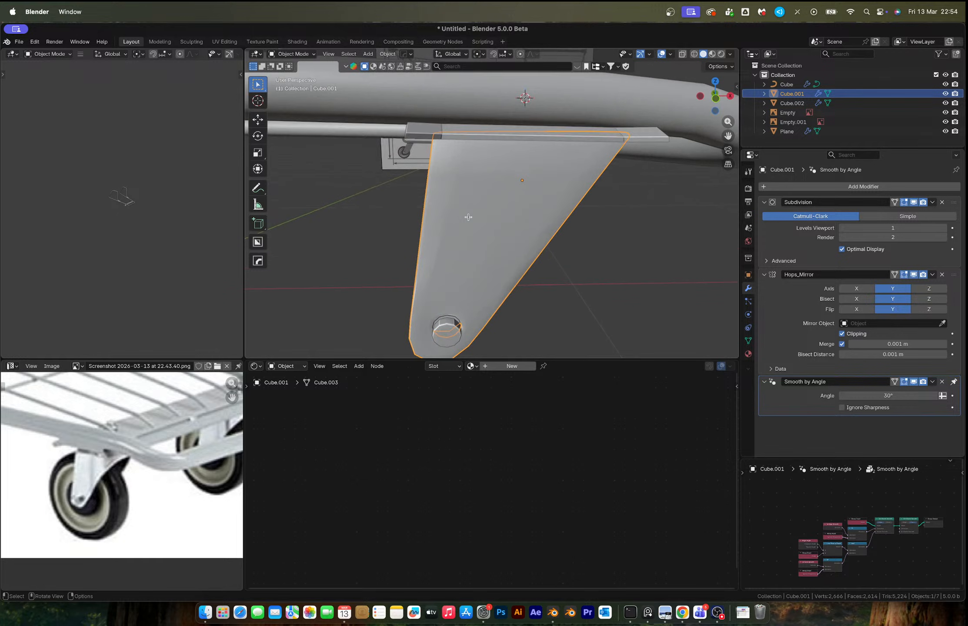
key("Tab")
key("ctrl+r")
left_click(455, 164)
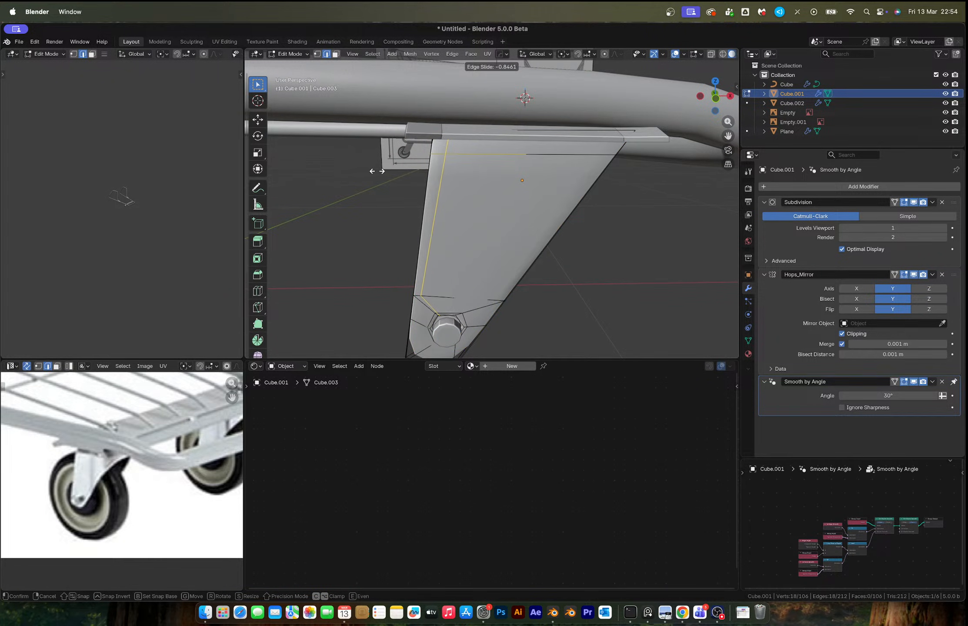
left_click(372, 172)
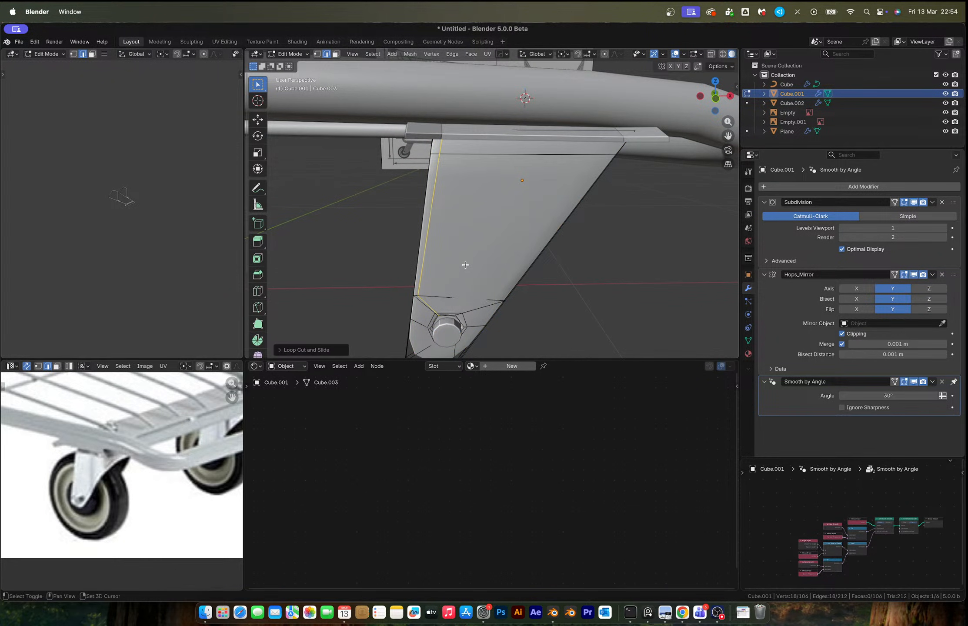
middle_click_drag(465, 265, 546, 245, "shift")
key("super+z")
key("Tab")
Add a HardOps Bevel modifier to the bracket with 3 segments, about 0.002 m width and a 30° angle limit
scroll(522, 193, "up", 2)
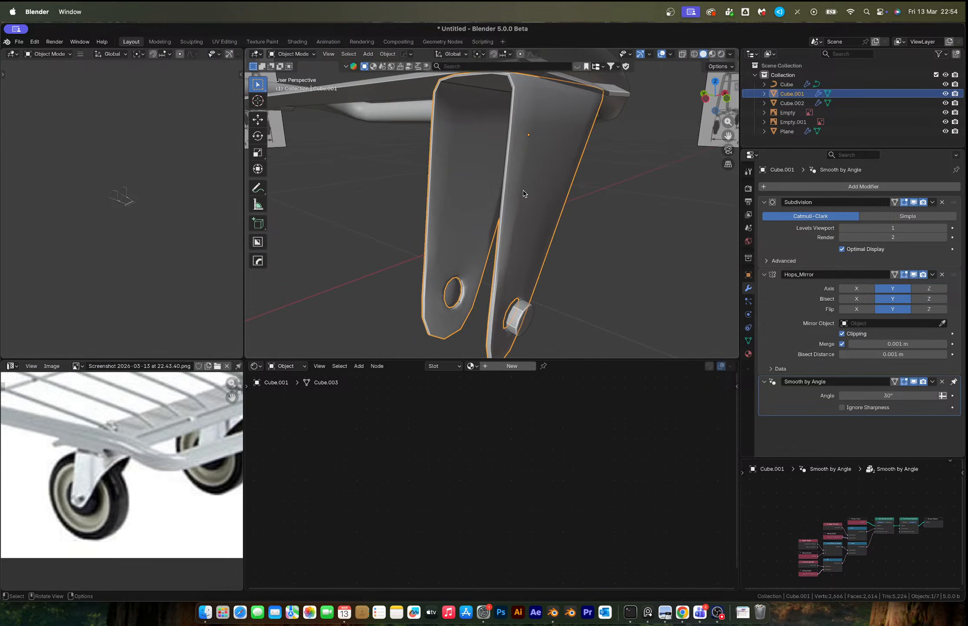
middle_click_drag(529, 189, 518, 258, "shift")
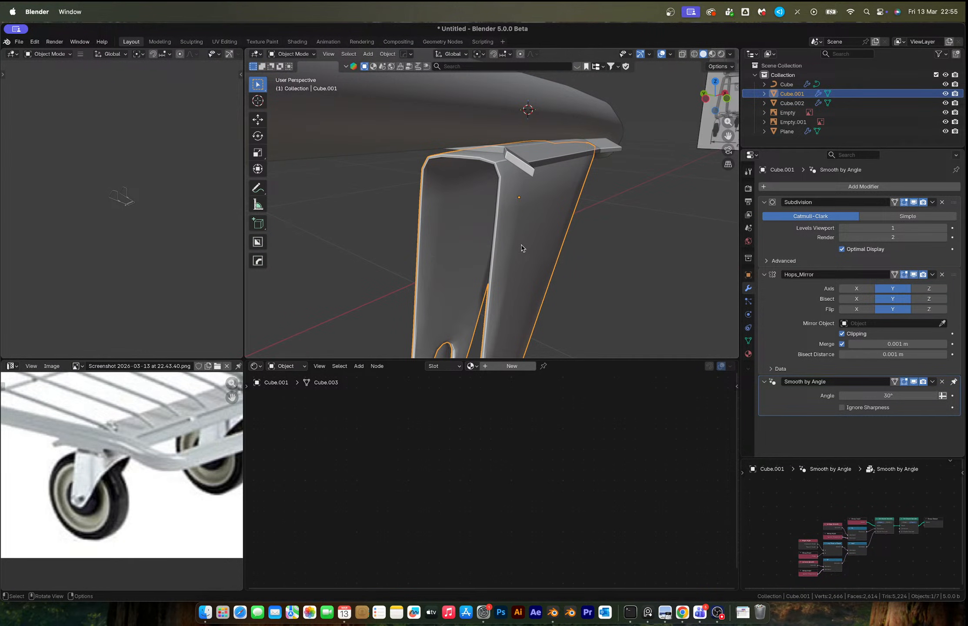
key("q")
left_click(524, 255)
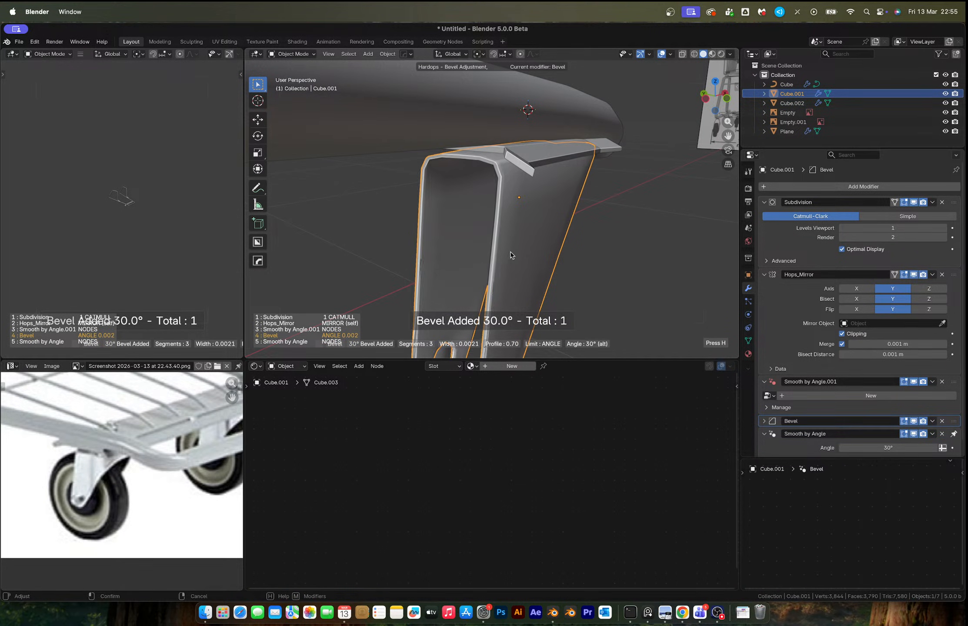
left_click(509, 251)
middle_click_drag(509, 251, 479, 235)
Try viewport subdivision level 2 on the bracket, then set it back to 1
left_click(568, 265)
middle_click_drag(568, 265, 522, 261)
left_click(522, 237)
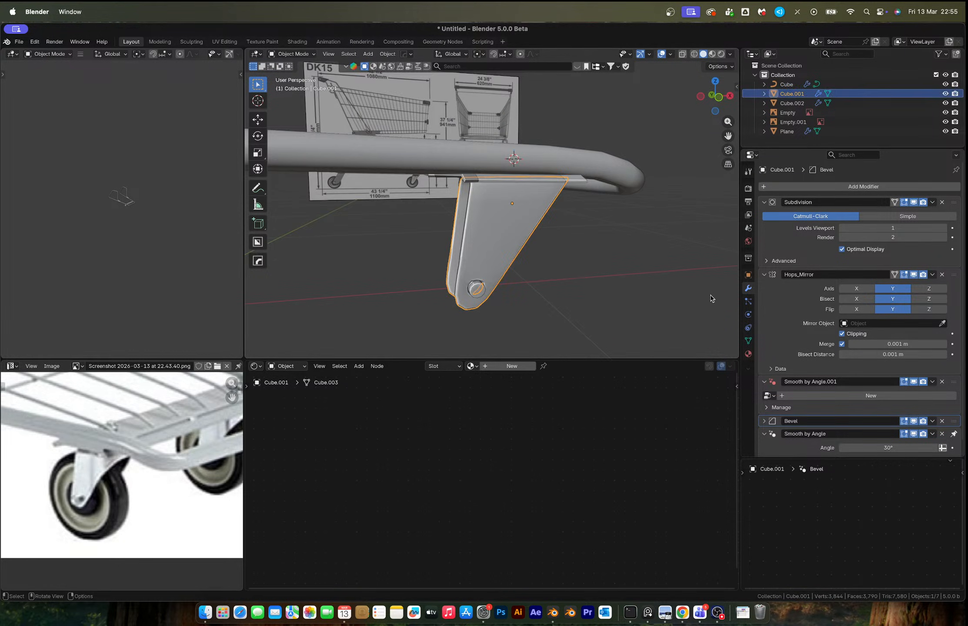
left_click(941, 228)
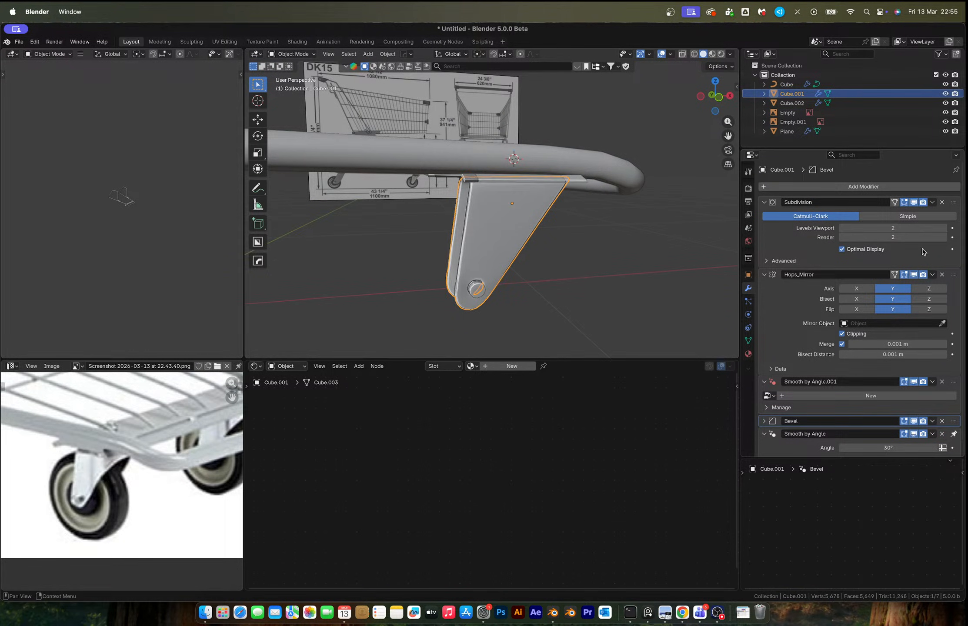
left_click(844, 228)
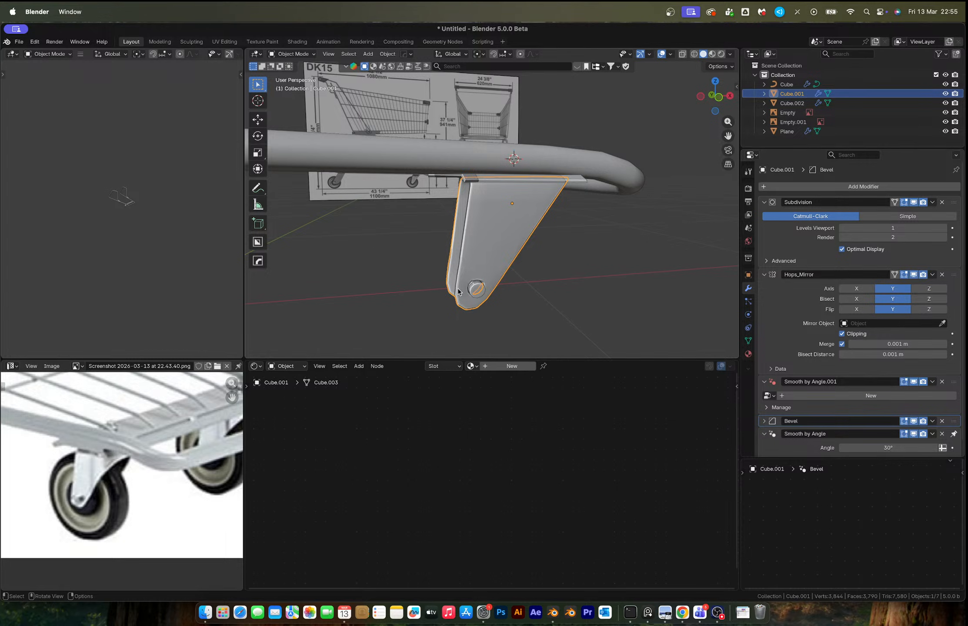
middle_click_drag(501, 292, 542, 298)
key("Tab")
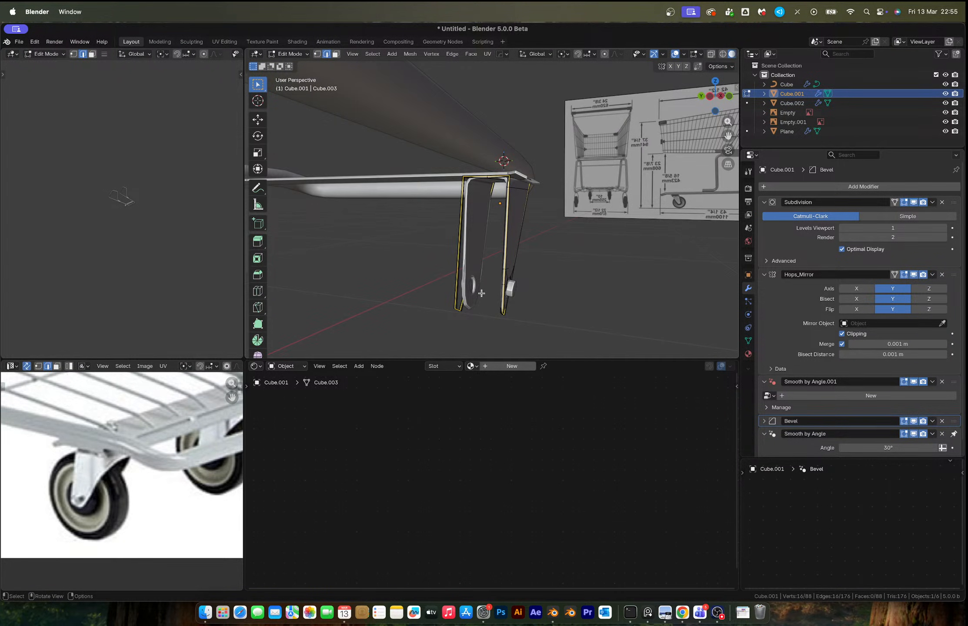
middle_click_drag(482, 294, 463, 234)
key("Tab")
Snap the 3D cursor to the selected bracket and add a mesh cylinder there for the wheel
key("shift+s")
left_click(534, 323)
key("shift+a")
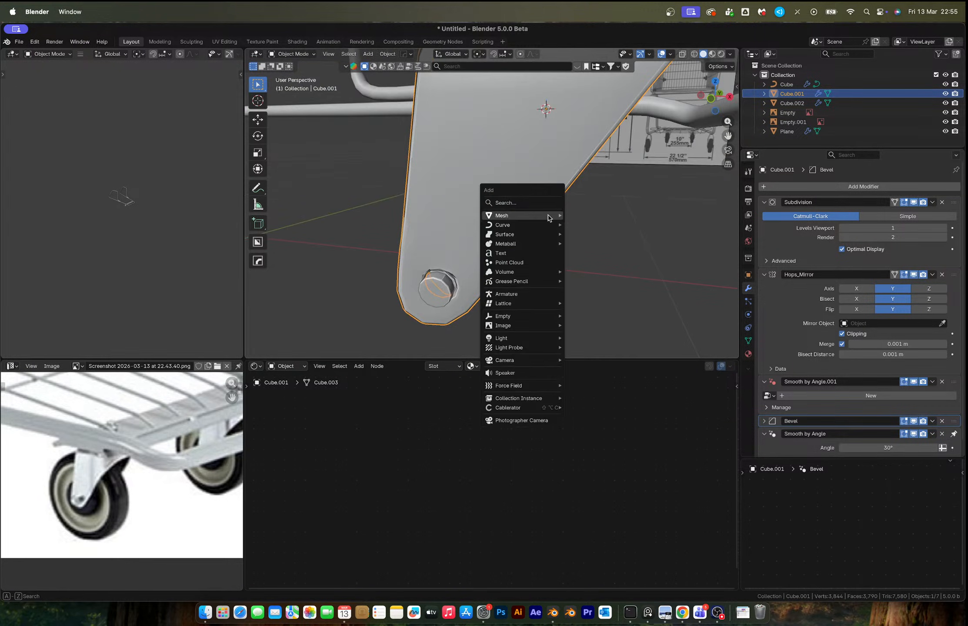
mouse_move(554, 216)
left_click(592, 266)
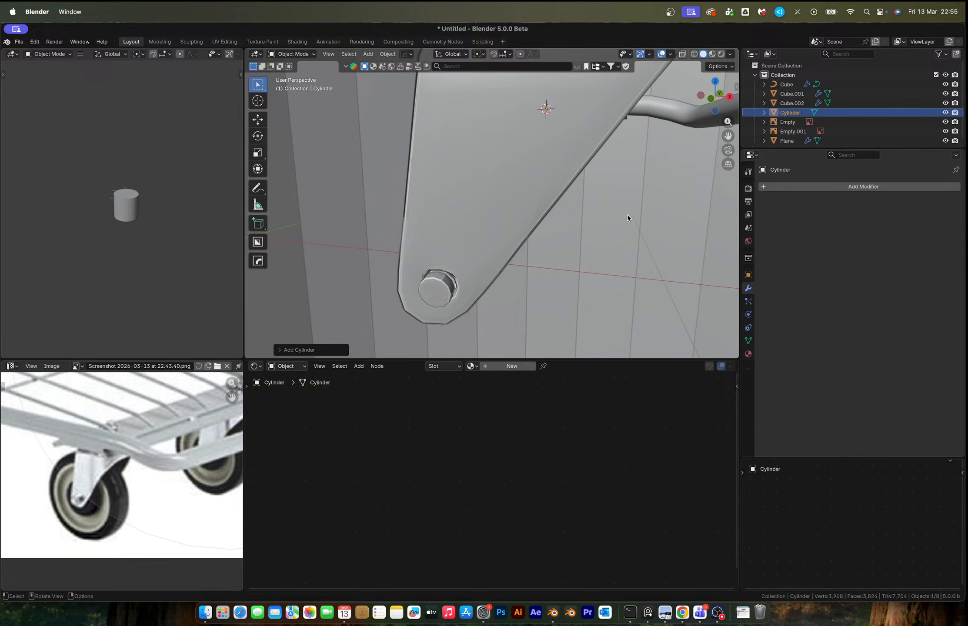
middle_click_drag(627, 214, 634, 236)
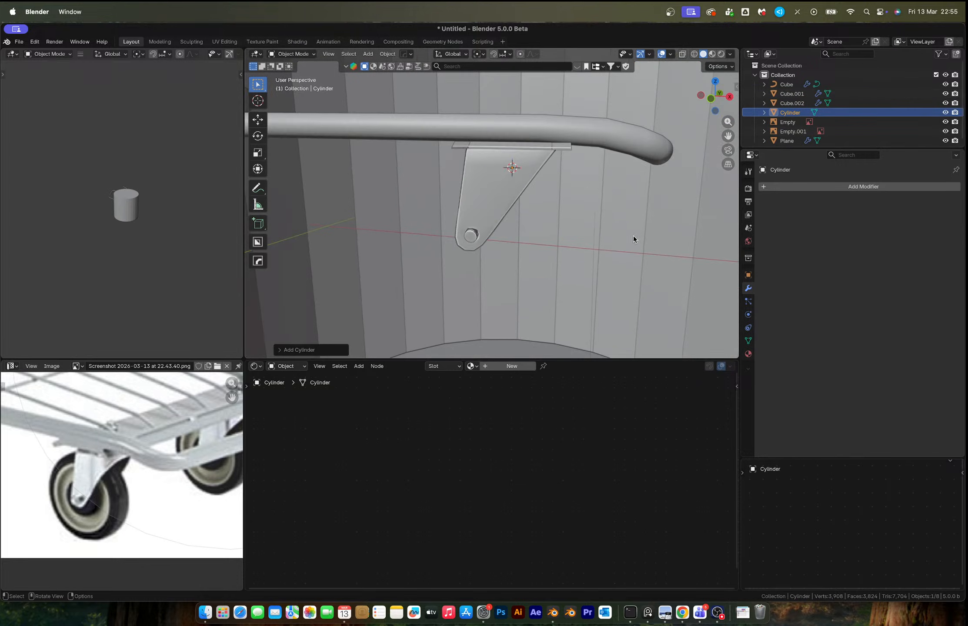
Rotate the cylinder 90° about Y and 90° about Z so its round face looks toward the front view
left_click(711, 99)
key("r")
key("y")
key("9")
key("0")
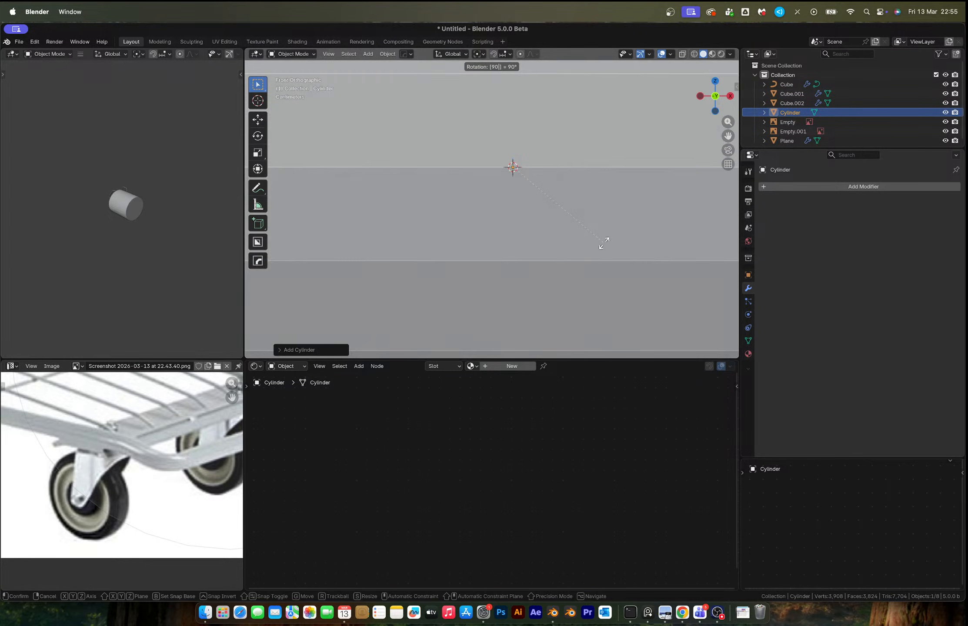
key("Return")
type("r")
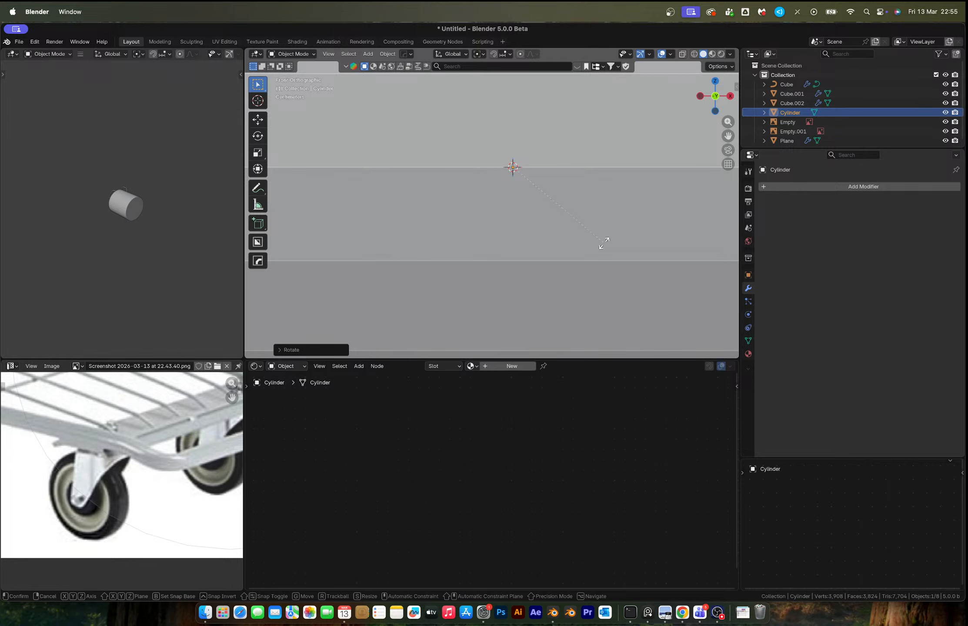
type("z90")
key("Return")
Scale the cylinder down to the reference wheel's size and move it below the bracket over the reference wheel
key("s")
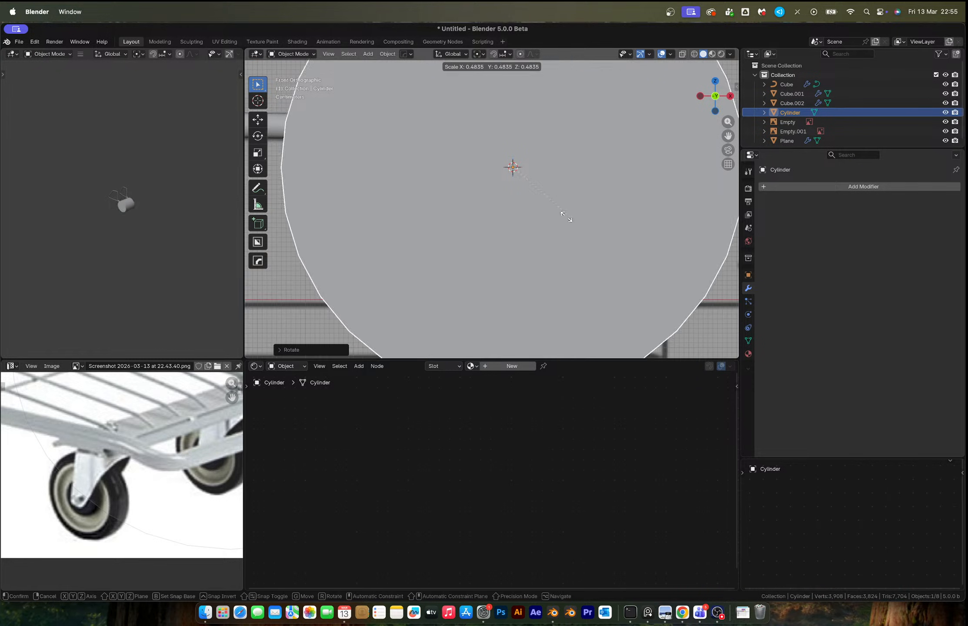
left_click(552, 204)
key("g")
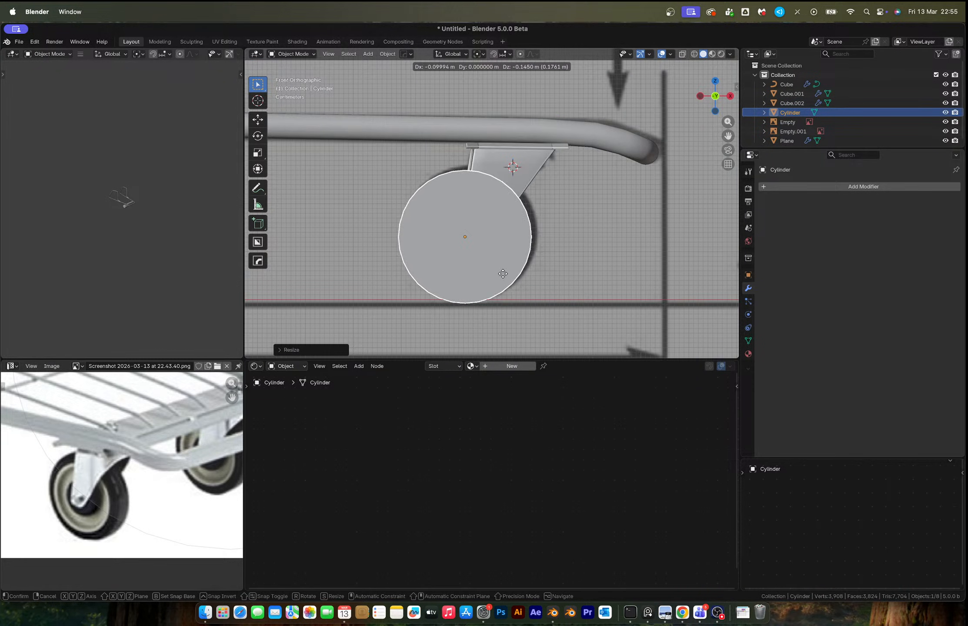
left_click(509, 268)
Scale the cylinder down along the global Y axis to a narrow wheel width
middle_click_drag(496, 228, 581, 264)
key("s")
key("y")
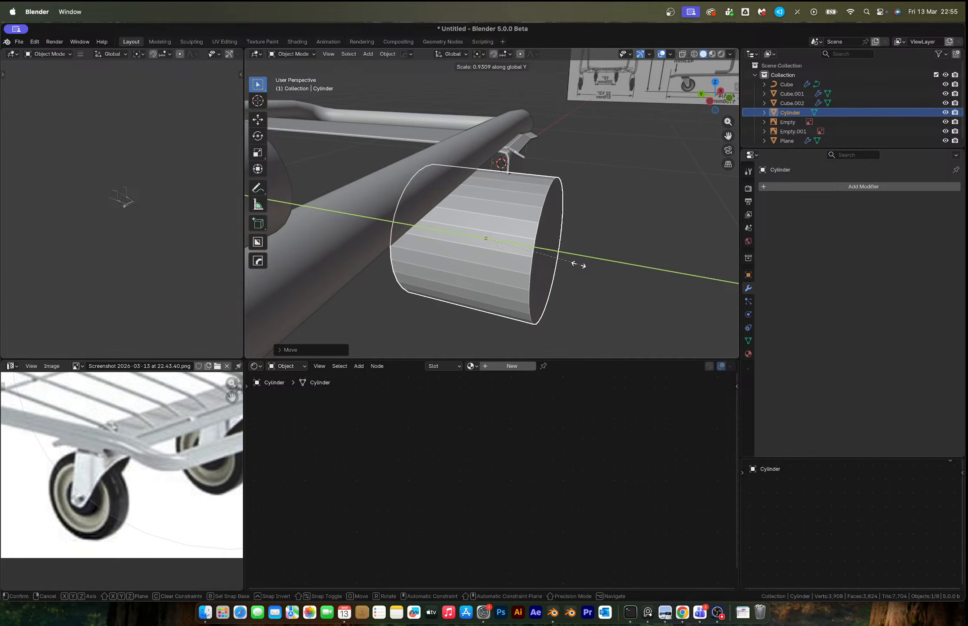
left_click(508, 247)
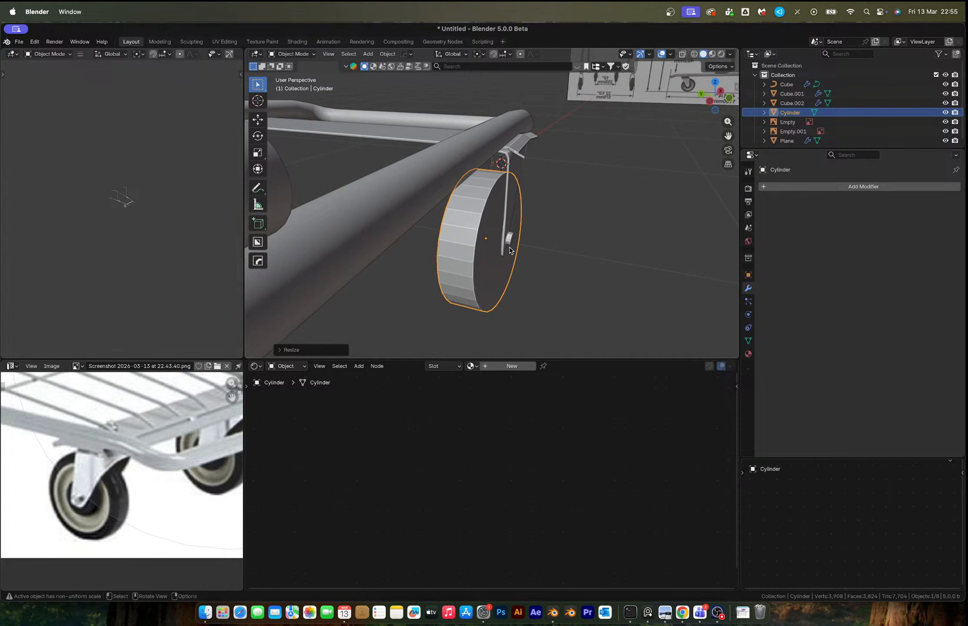
Try copying the bracket's rotation to the wheel cylinder and applying all of the cylinder's transforms
left_click(514, 183, "shift")
key("ctrl+c")
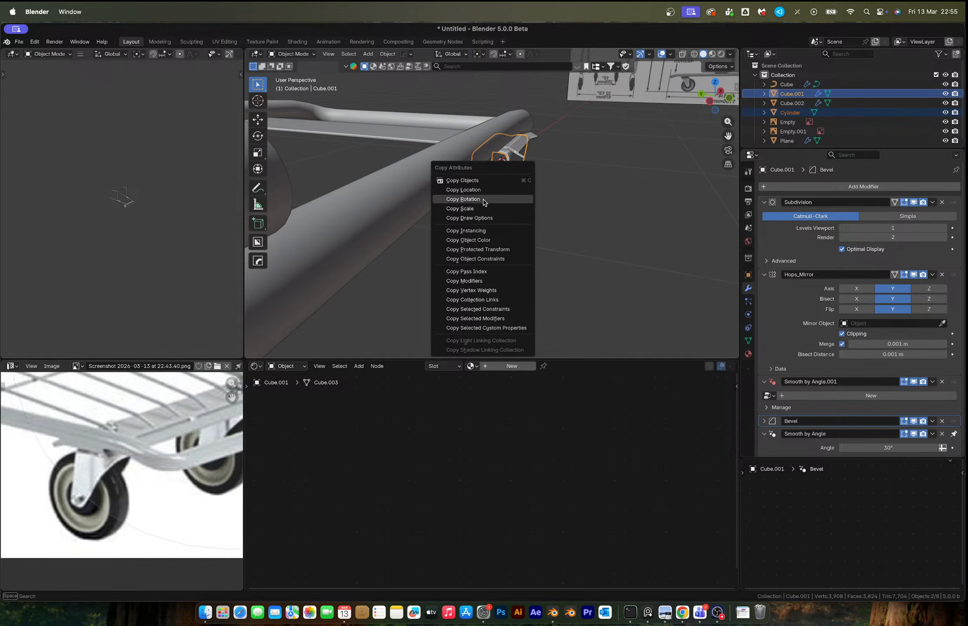
left_click(462, 199)
left_click(532, 235)
key("ctrl+a")
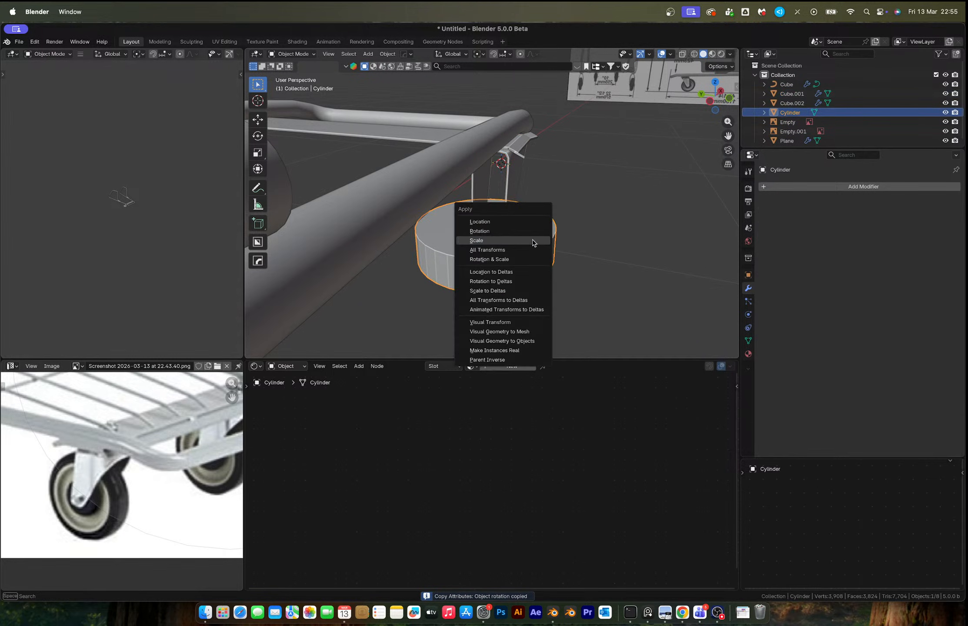
left_click(515, 249)
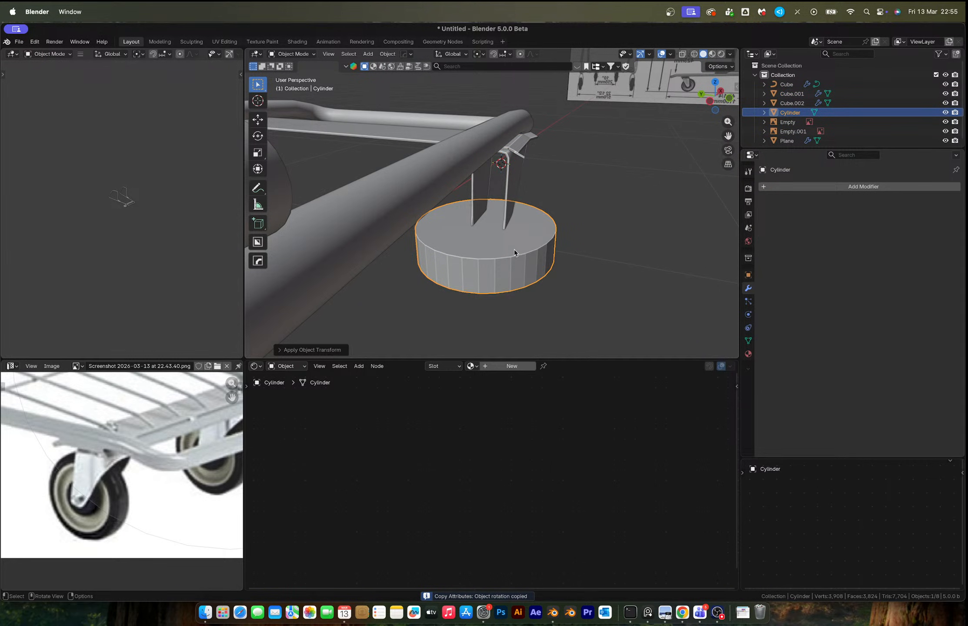
Copy the bracket's rotation to the cylinder again, then undo the rotation copies and the applied transforms
left_click(512, 206, "shift")
key("ctrl+c")
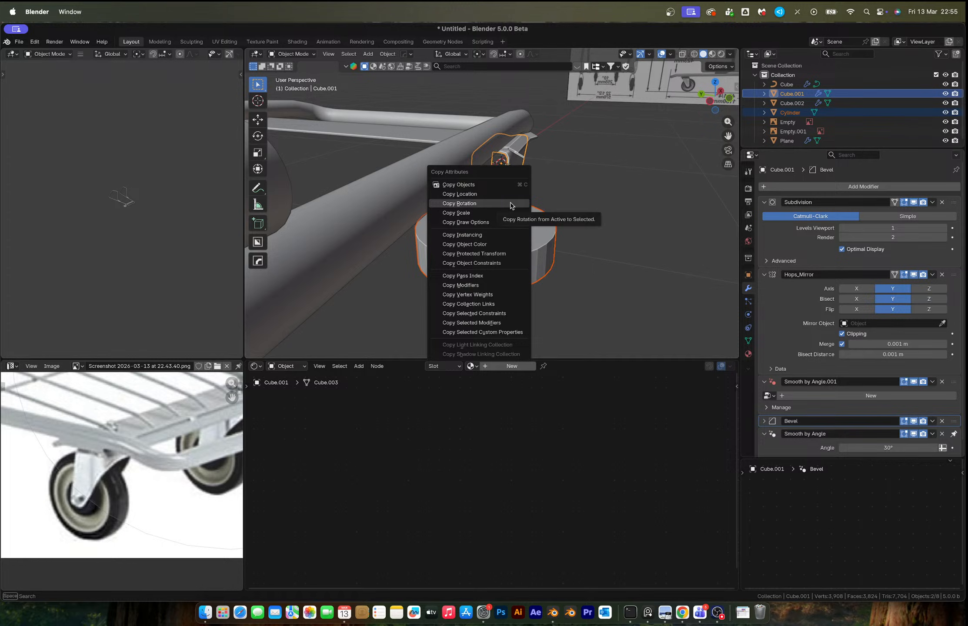
left_click(511, 206)
key("ctrl+z")
key("ctrl+z")
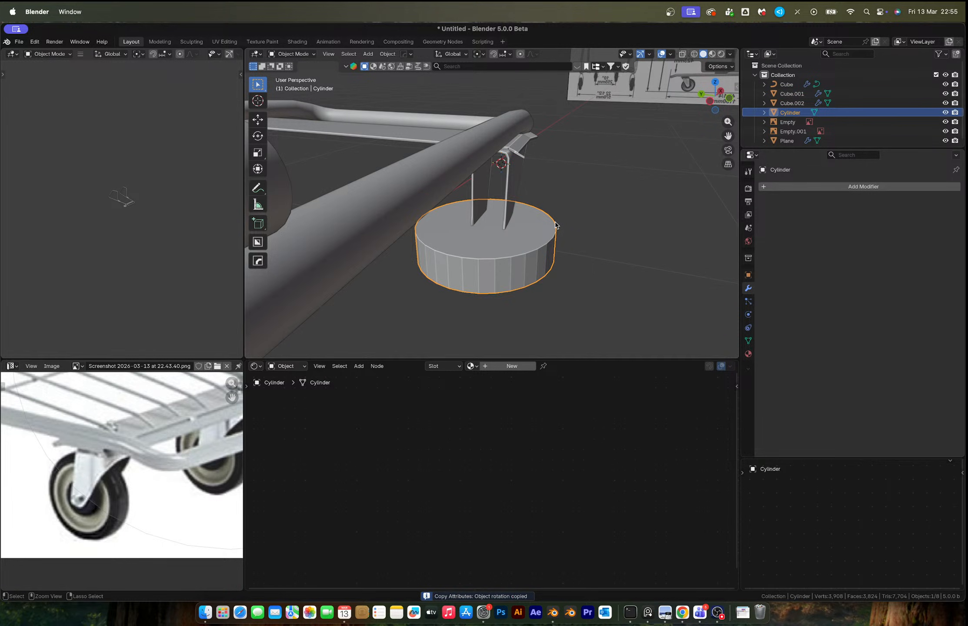
key("ctrl+shift+z")
key("ctrl+shift+z")
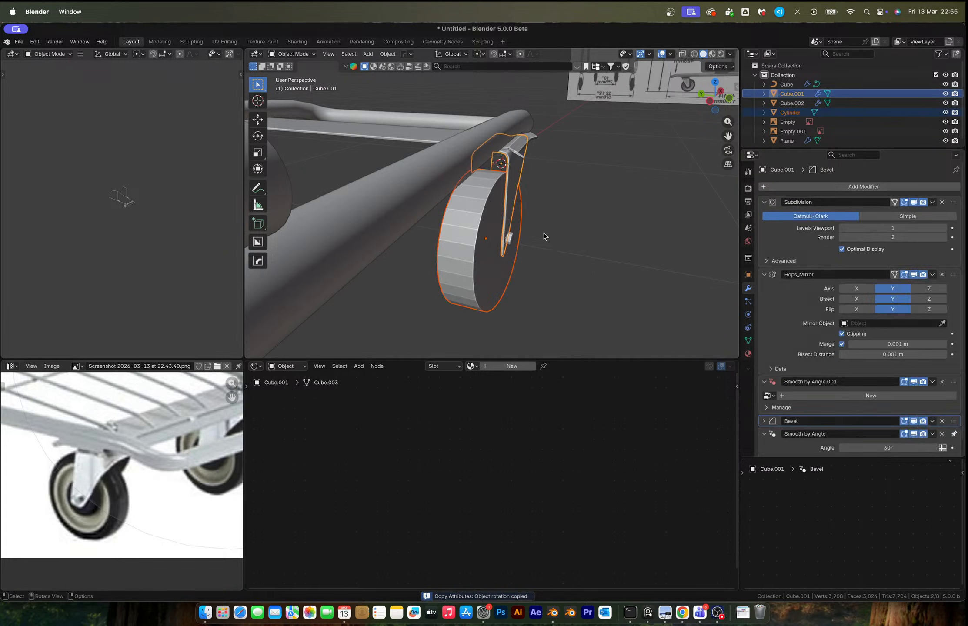
Copy the bracket's rotation to the upright wheel cylinder and select only the cylinder
left_click(577, 221)
middle_click_drag(577, 221, 450, 221)
left_click(529, 229)
left_click(529, 230, "shift")
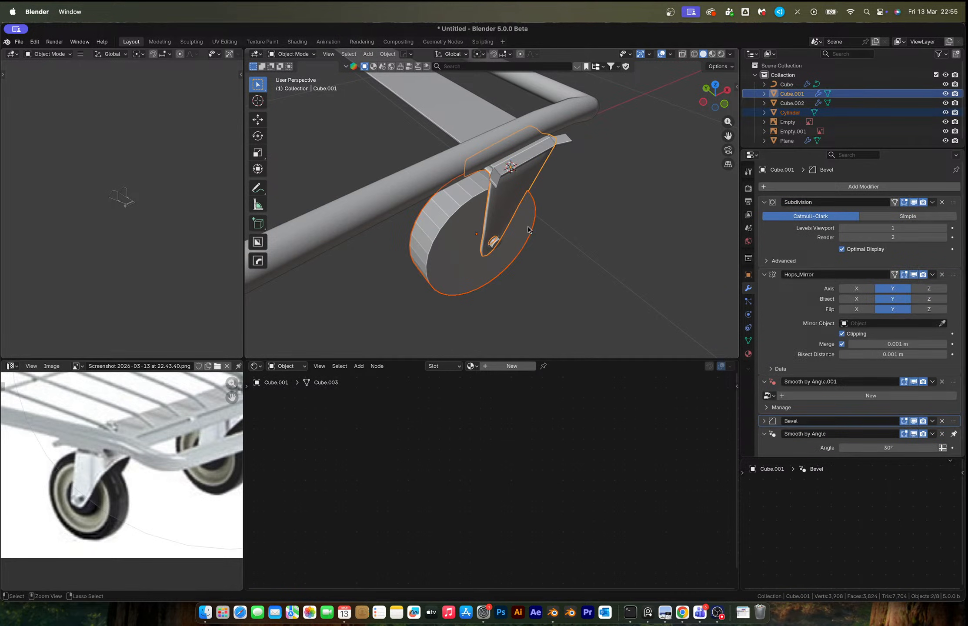
key("ctrl+c")
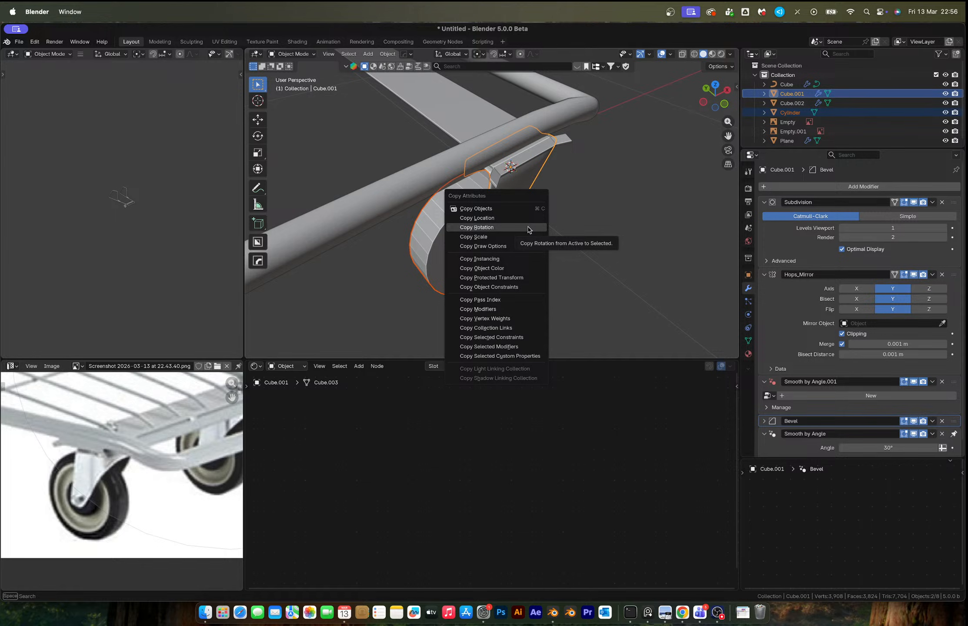
left_click(528, 227)
left_click(523, 241)
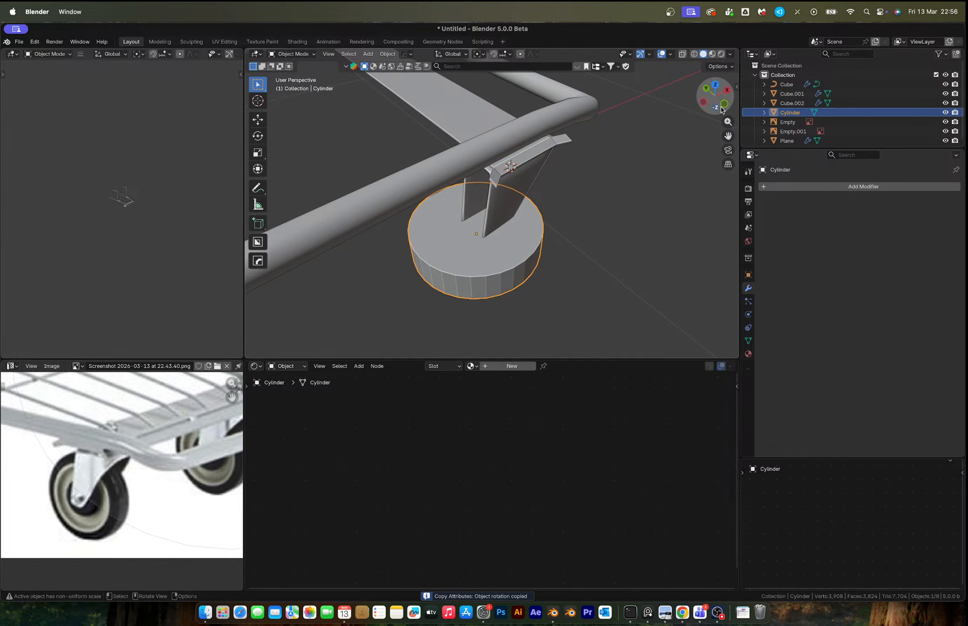
Rotate the wheel cylinder 90° about its local X axis so it stands upright along the bracket
left_click(716, 85)
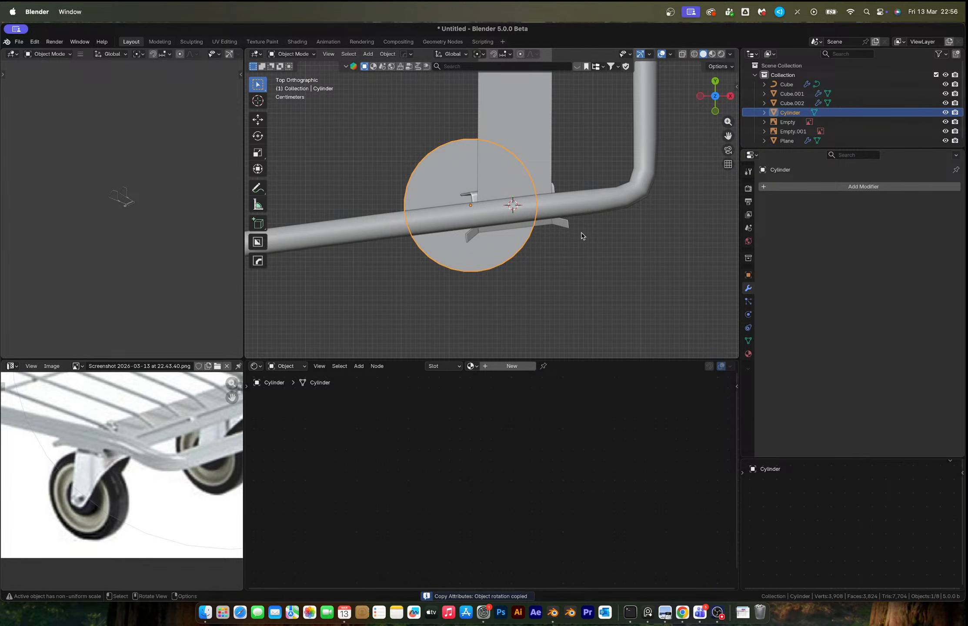
key("r")
key("x")
key("x")
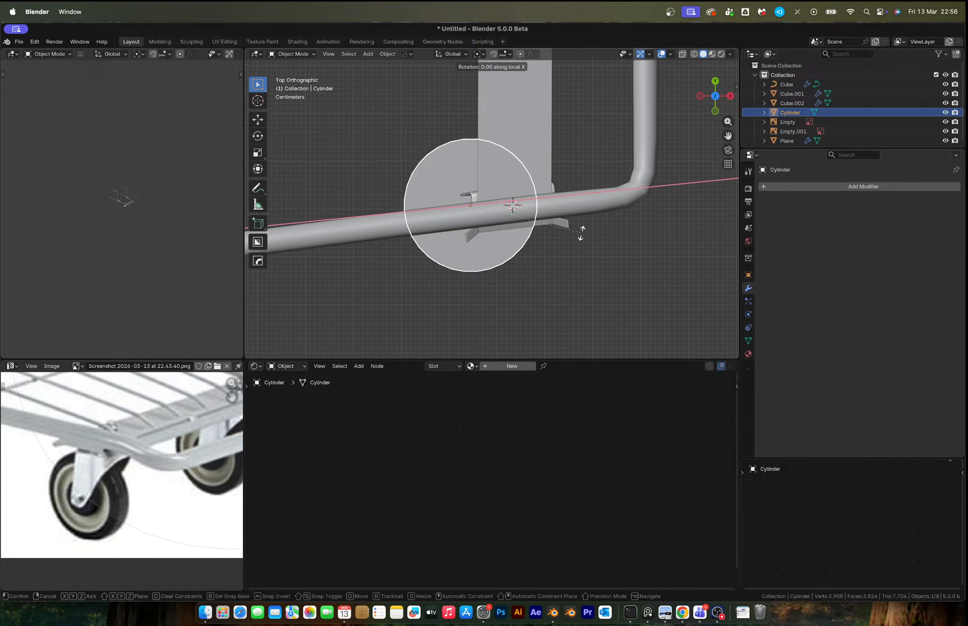
type("90")
key("Return")
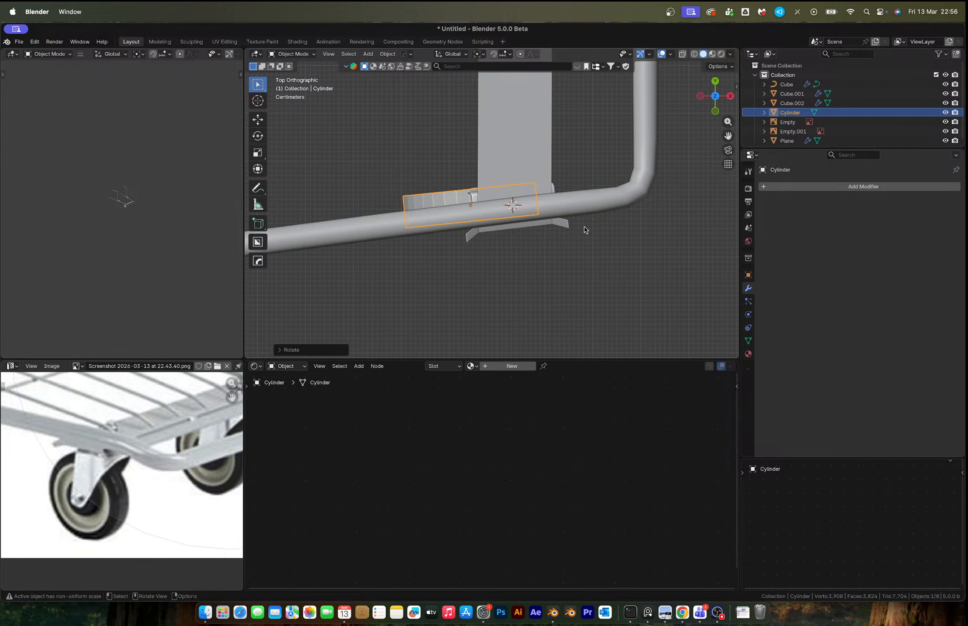
Turn on X-ray and move the wheel cylinder between the bracket's side plates as seen from above
key("alt+z")
scroll(545, 210, "up", 3)
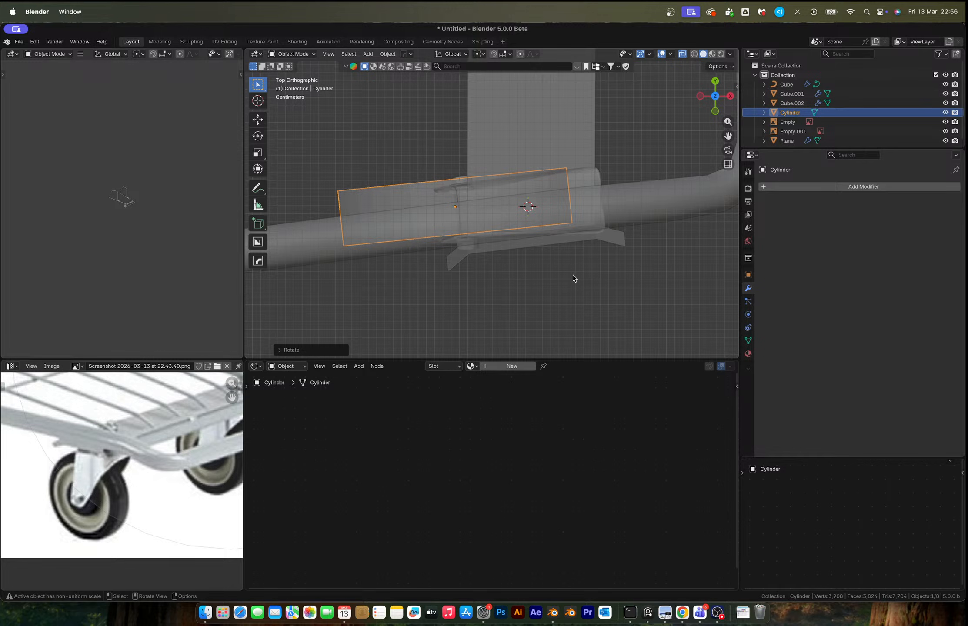
key("g")
left_click(588, 283)
key("s")
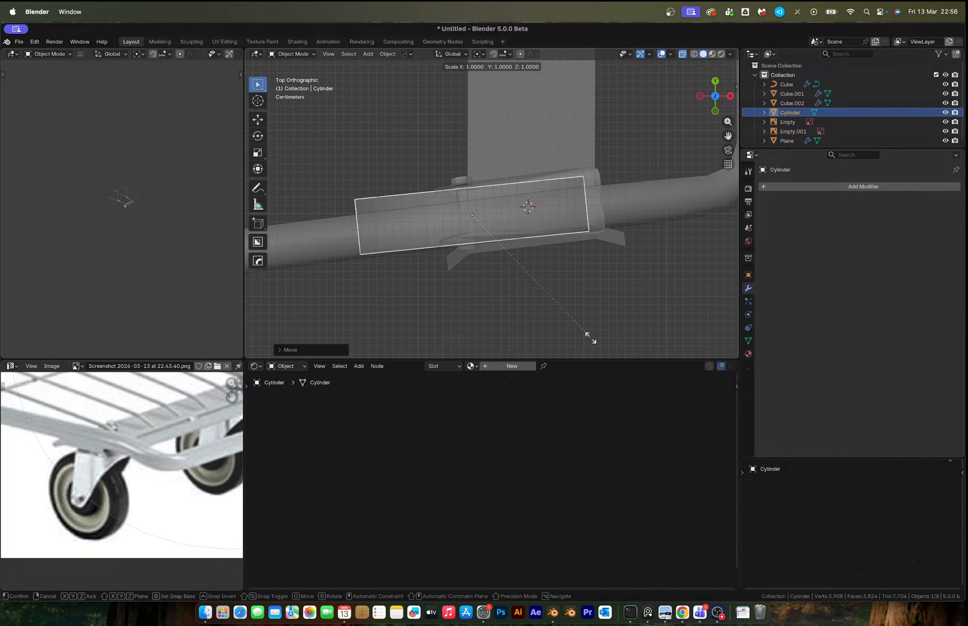
key("x")
key("x")
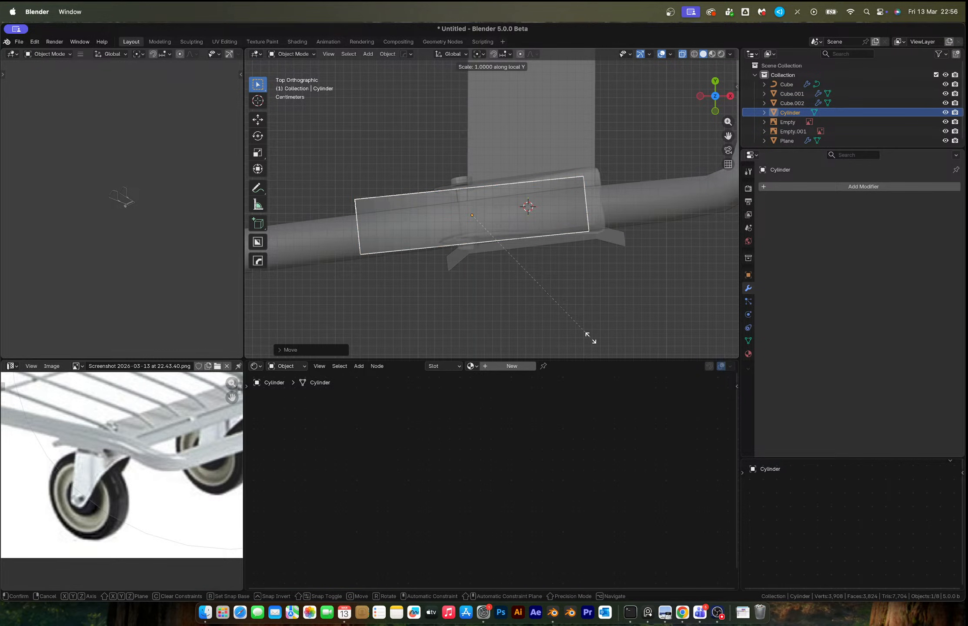
key("y")
key("y")
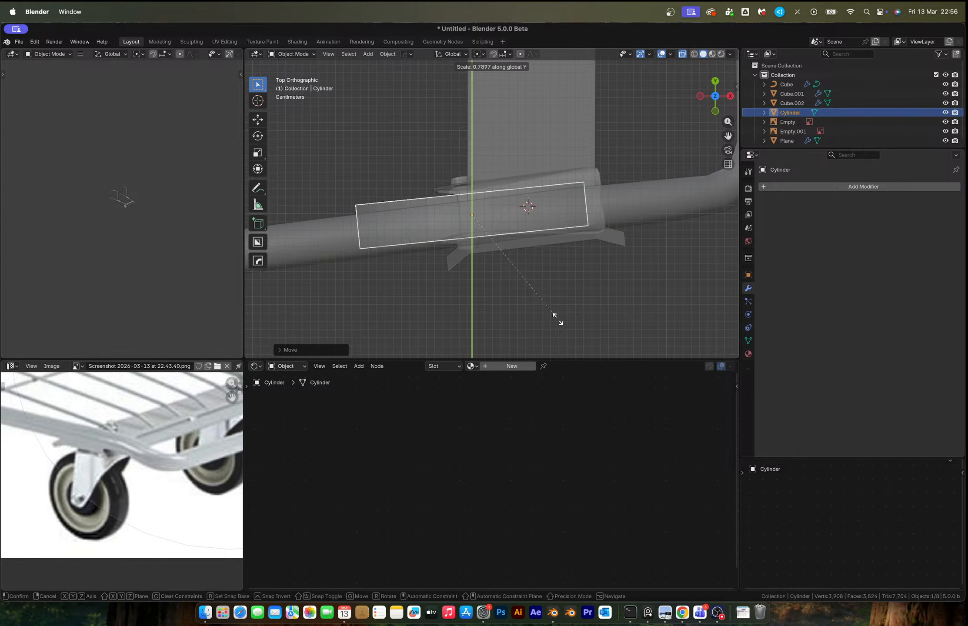
key("y")
key("y")
key("y")
key("y")
key("y")
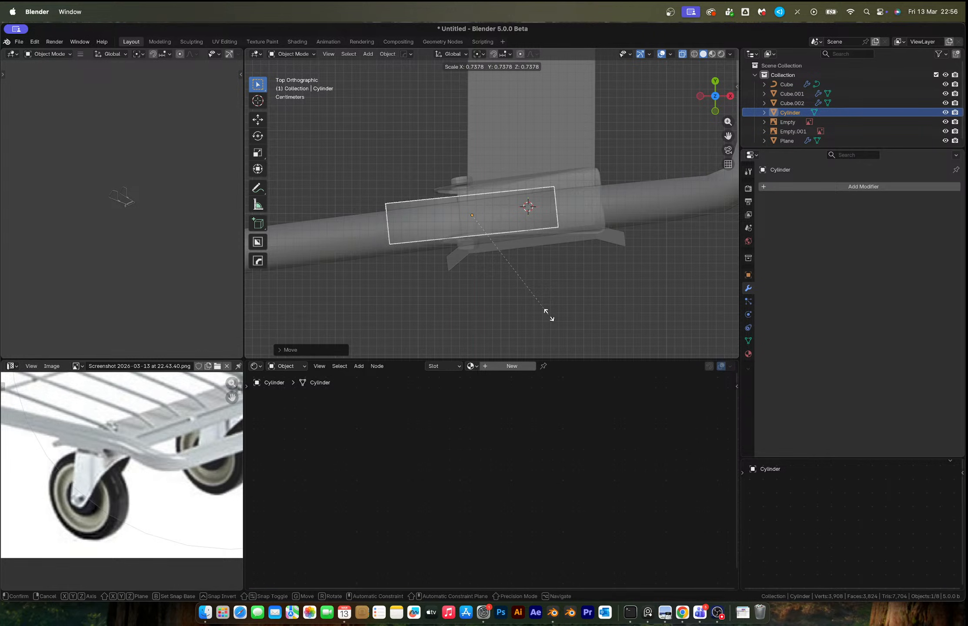
key("y")
key("Escape")
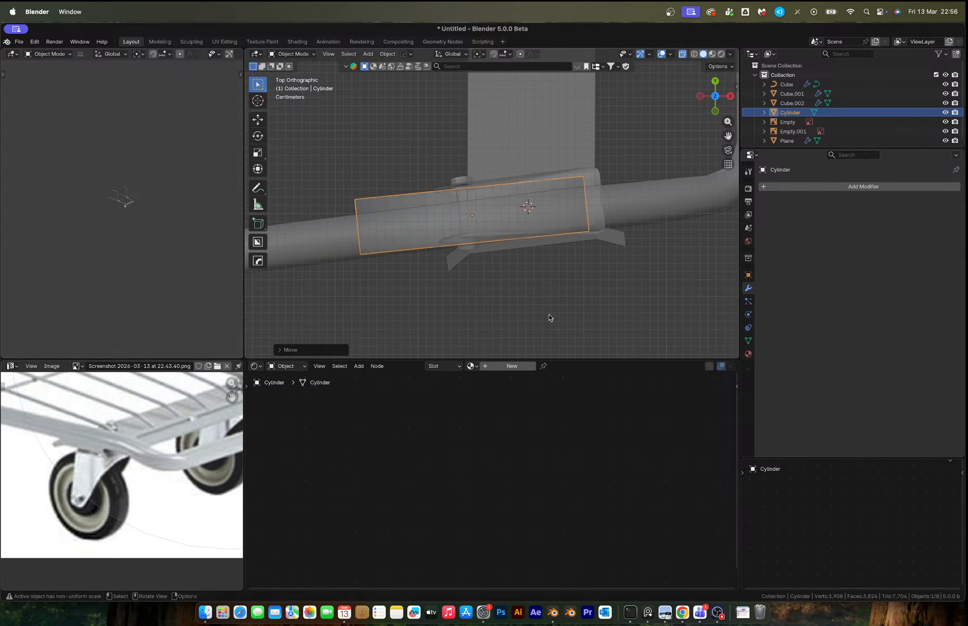
key("s")
key("x")
key("x")
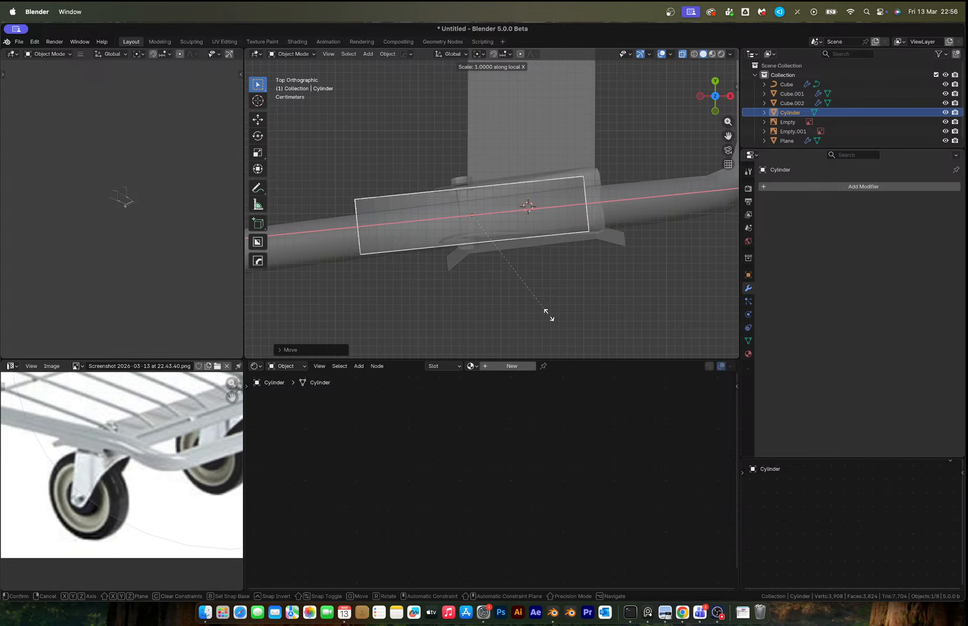
key("Escape")
Scale the wheel cylinder uniformly to about 0.88 and rotate it slightly in the top view to align with the bracket
key("s")
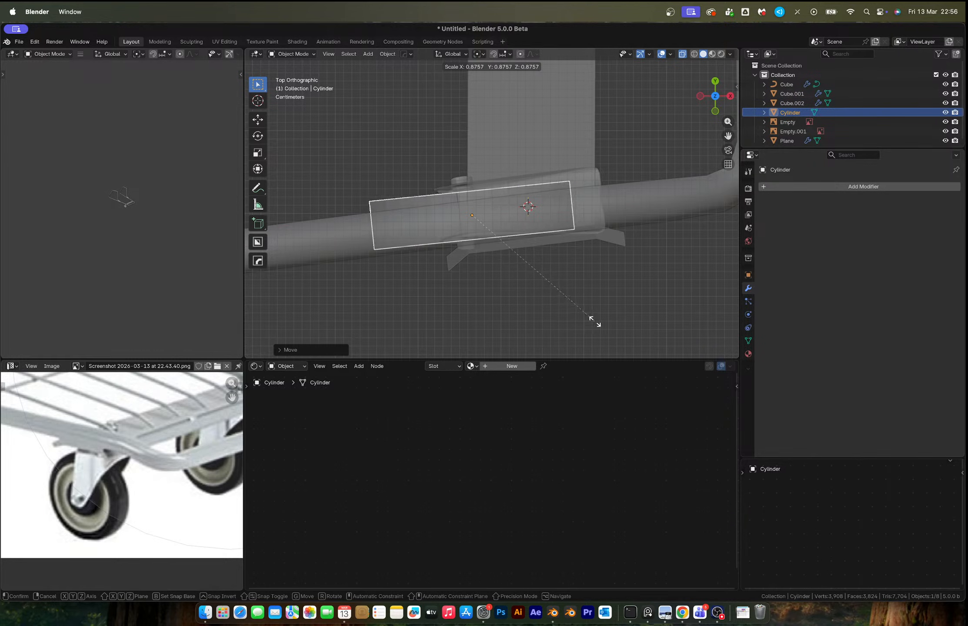
left_click(597, 325)
key("r")
left_click(622, 321)
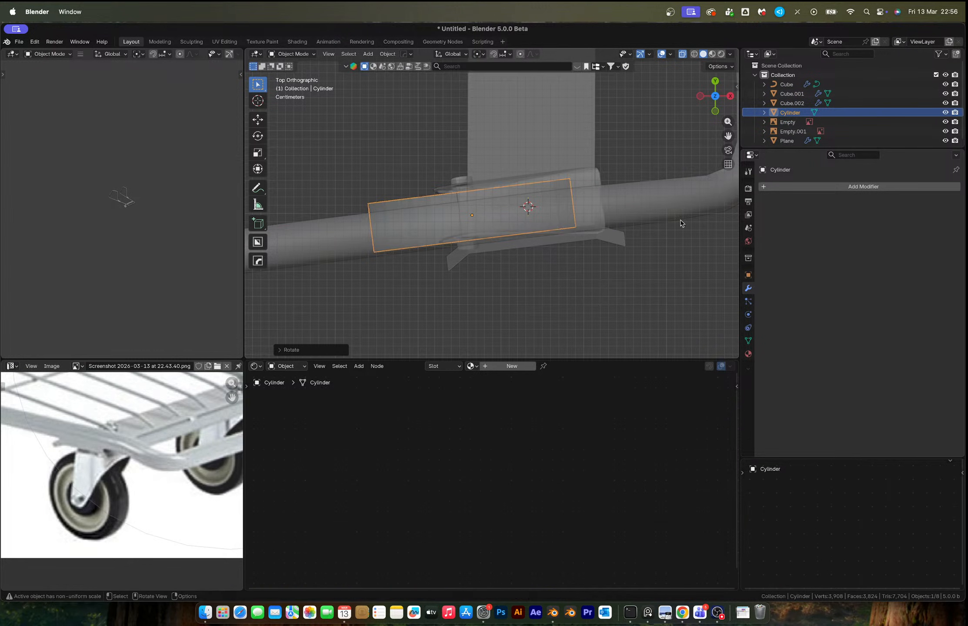
Enlarge the wheel cylinder about 1.1 times and shift it about -0.01 m along X to match the front reference wheel
left_click(716, 112)
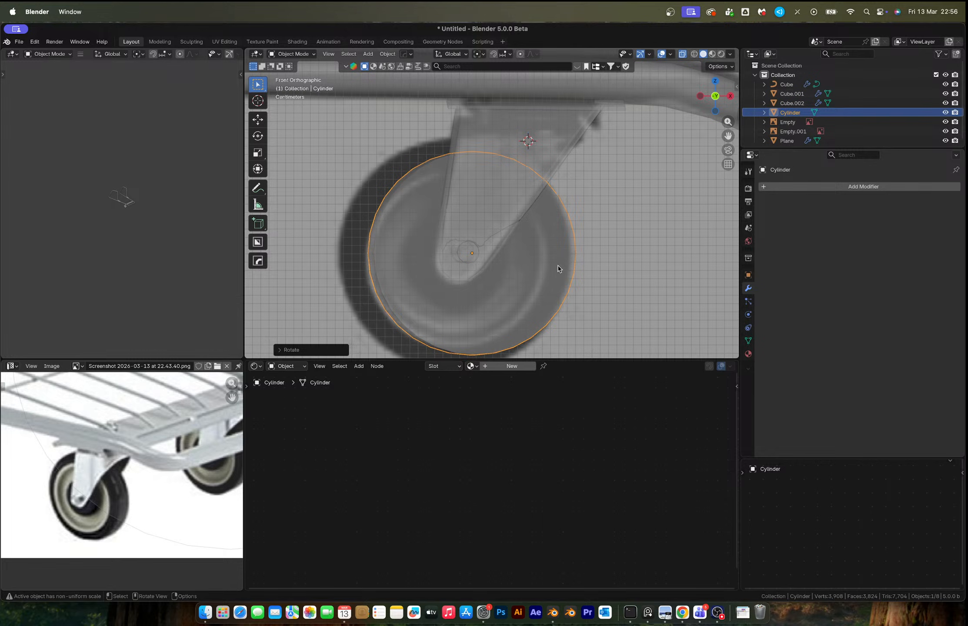
key("s")
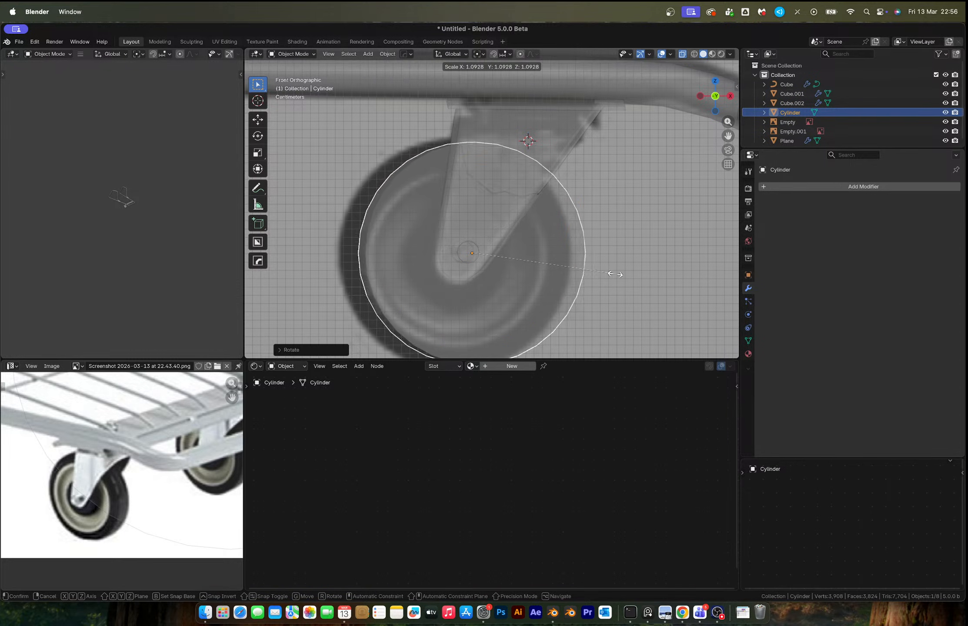
left_click(618, 275)
key("g")
key("x")
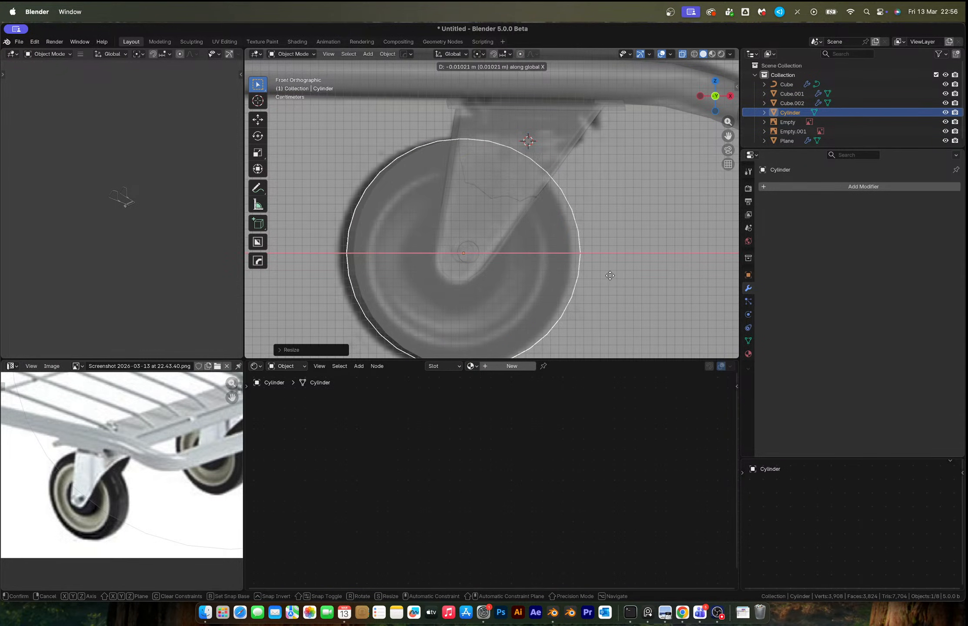
left_click(606, 274)
Set the transform orientation to Local and scale the wheel cylinder along its local Z axis to adjust its width
middle_click_drag(606, 275, 586, 249)
left_click(452, 54)
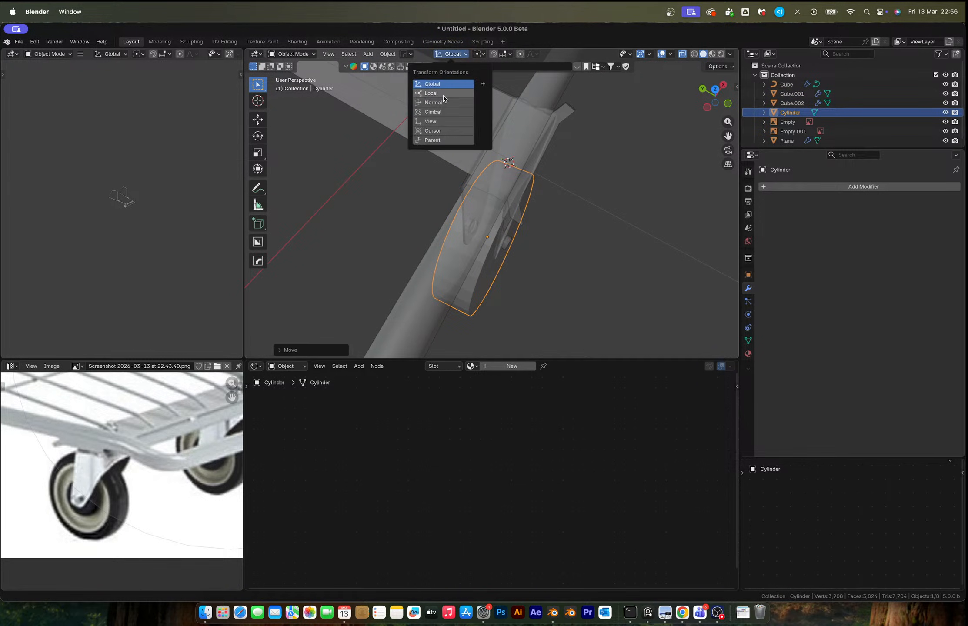
left_click(436, 93)
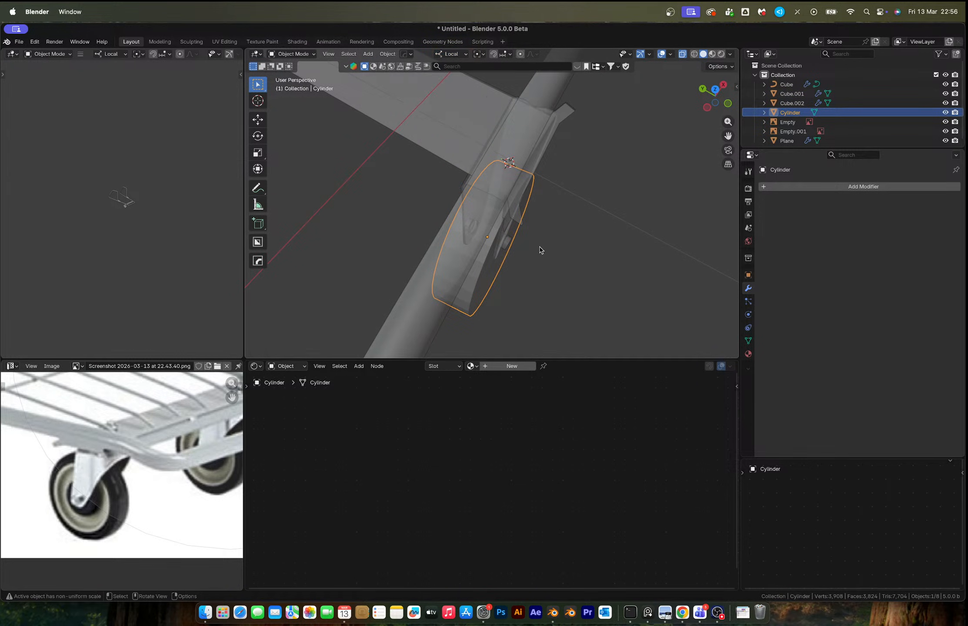
left_click(714, 91)
left_click(715, 95)
left_click(715, 95)
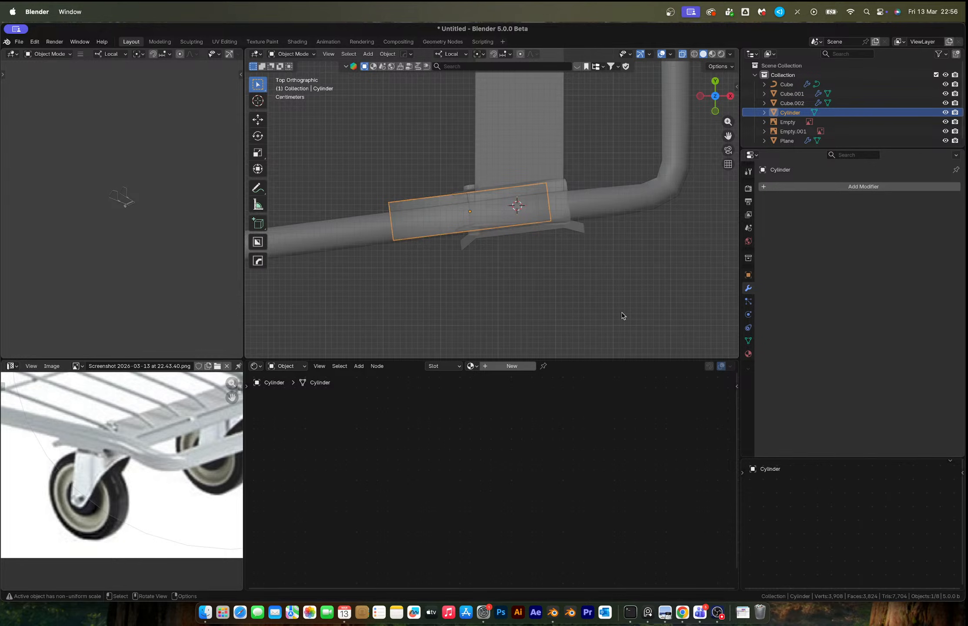
key("s")
key("y")
left_click(518, 269)
key("s")
key("x")
key("z")
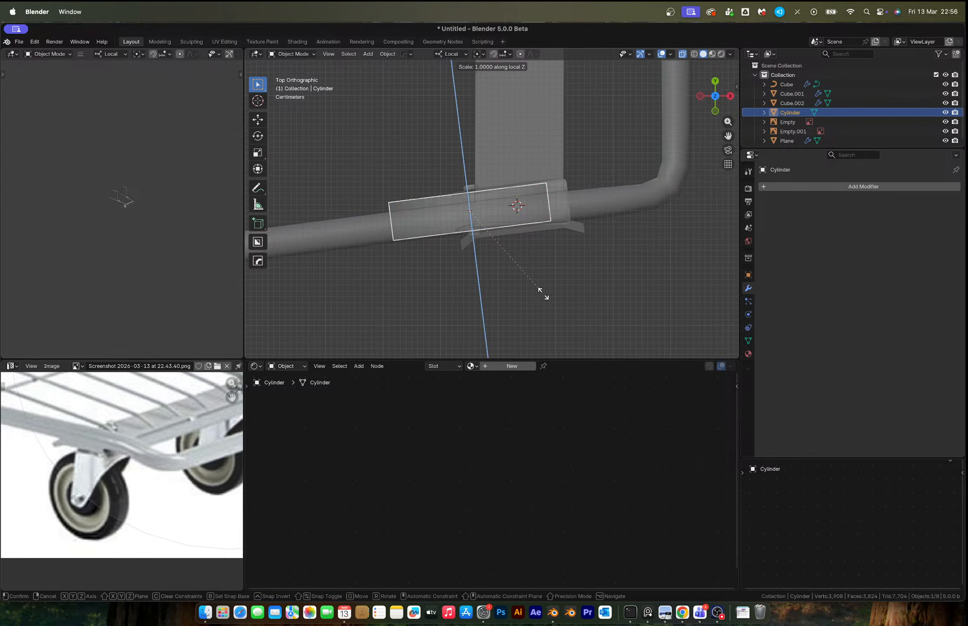
left_click(532, 289)
Narrow the wheel cylinder along its local Z axis to about 0.75 so it fits inside the bracket
middle_click_drag(532, 290, 569, 201)
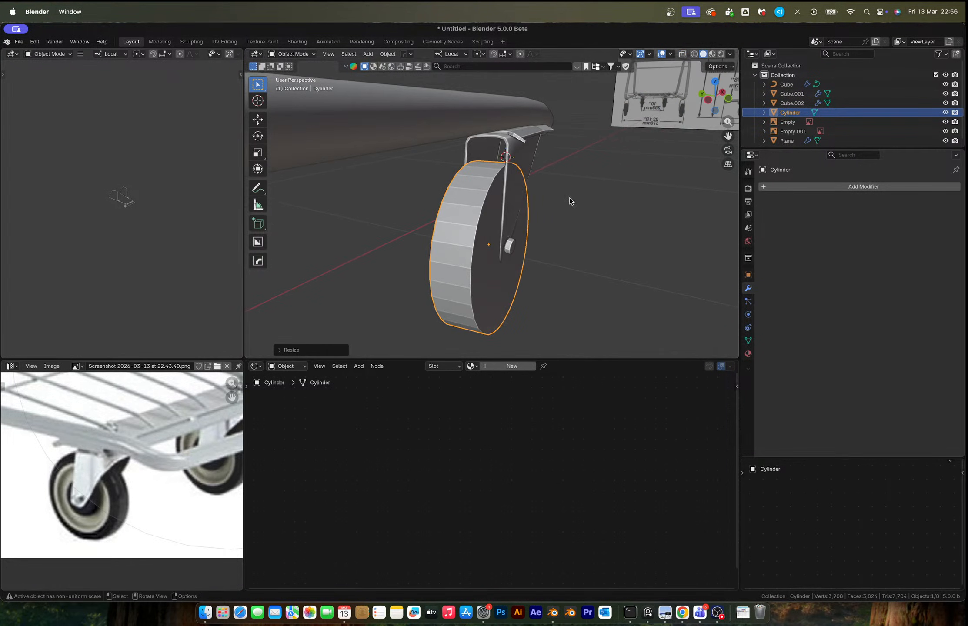
key("s")
key("z")
key("z")
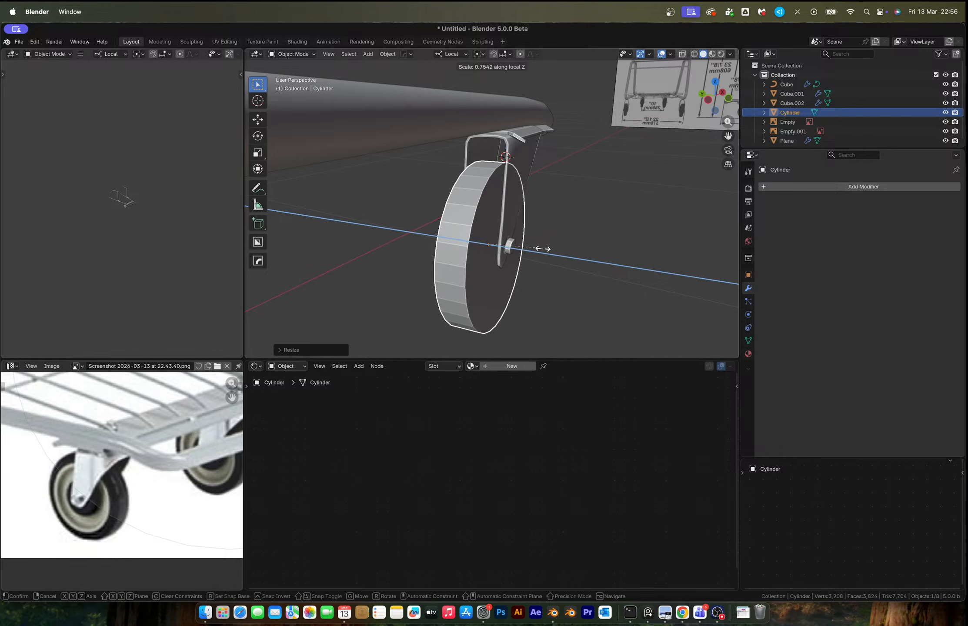
left_click(548, 247)
Select the wheel's two outer rim edge loops in Edit Mode, and apply all transforms to the cylinder in Object Mode
middle_click_drag(548, 247, 536, 191)
key("Tab")
left_click(439, 209)
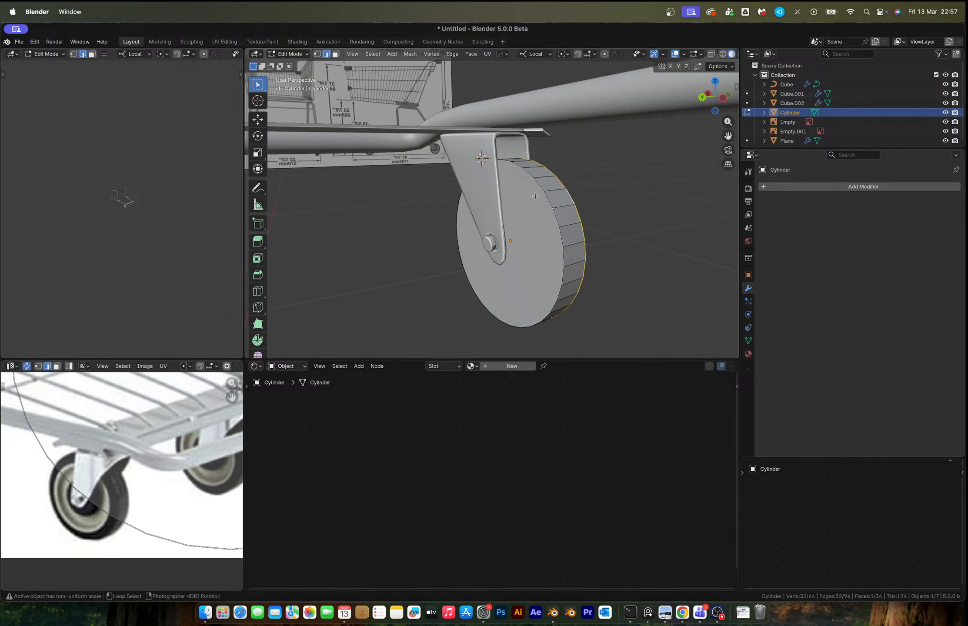
left_click(536, 191, "shift")
key("Tab")
key("ctrl+a")
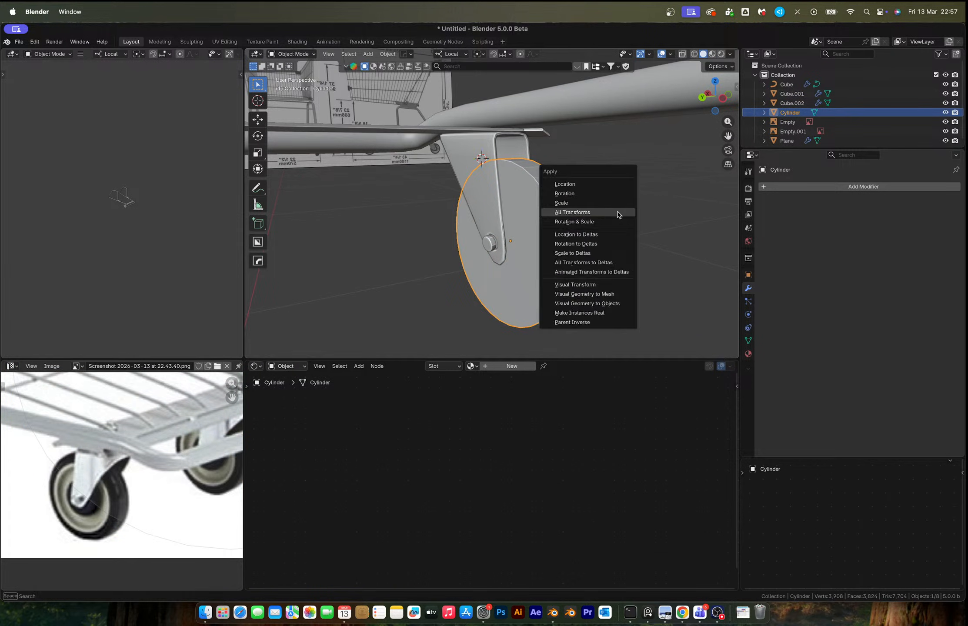
left_click(619, 213)
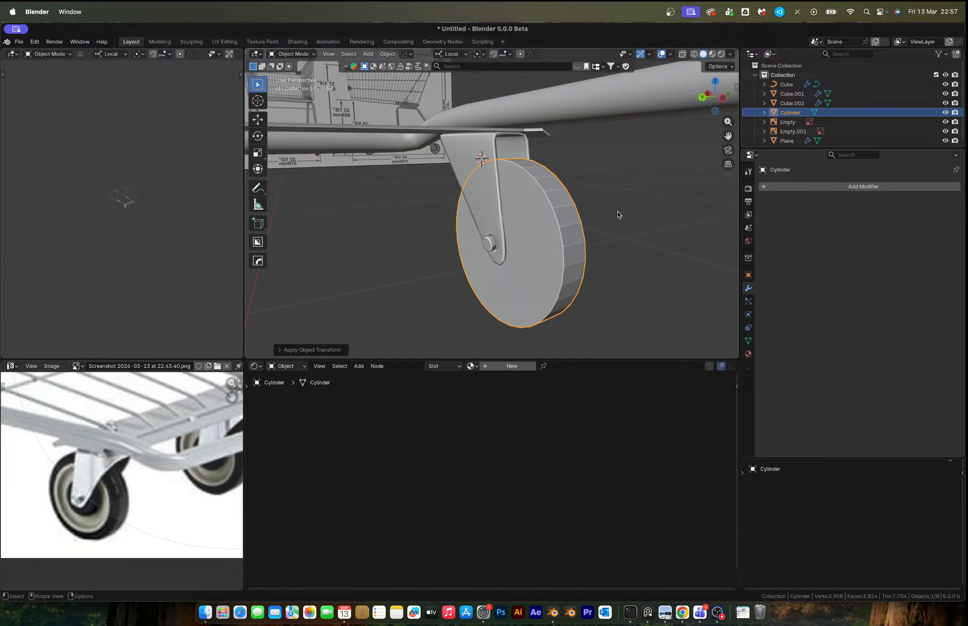
Bevel the wheel's selected rim edge loops by about 0.01 m with three segments
key("Tab")
key("2")
key("ctrl+b")
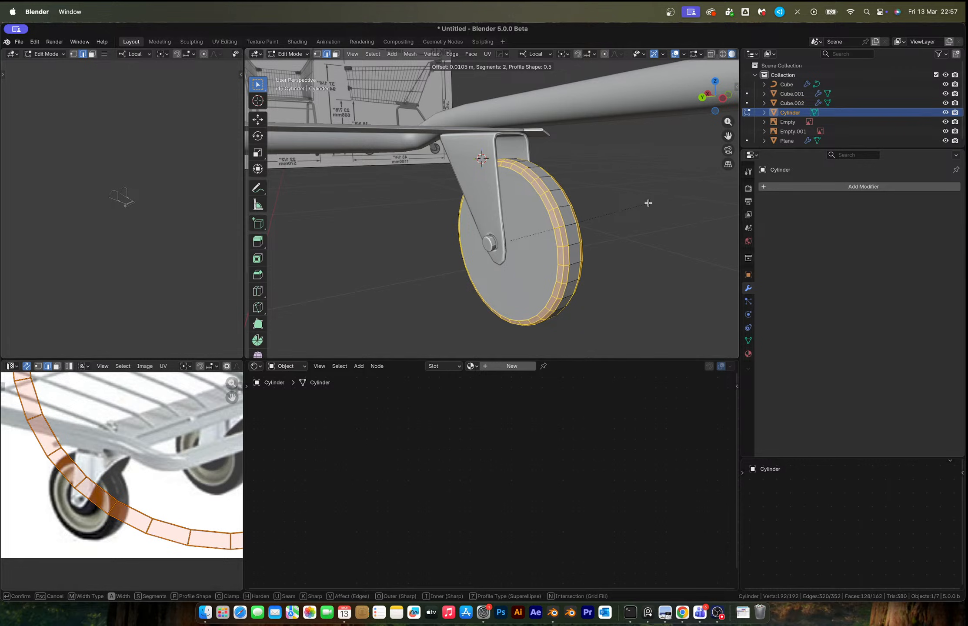
left_click(651, 203)
Inset the wheel's outer side face by about 0.018 m and extrude it inward by about 0.008 m
middle_click_drag(651, 203, 463, 208)
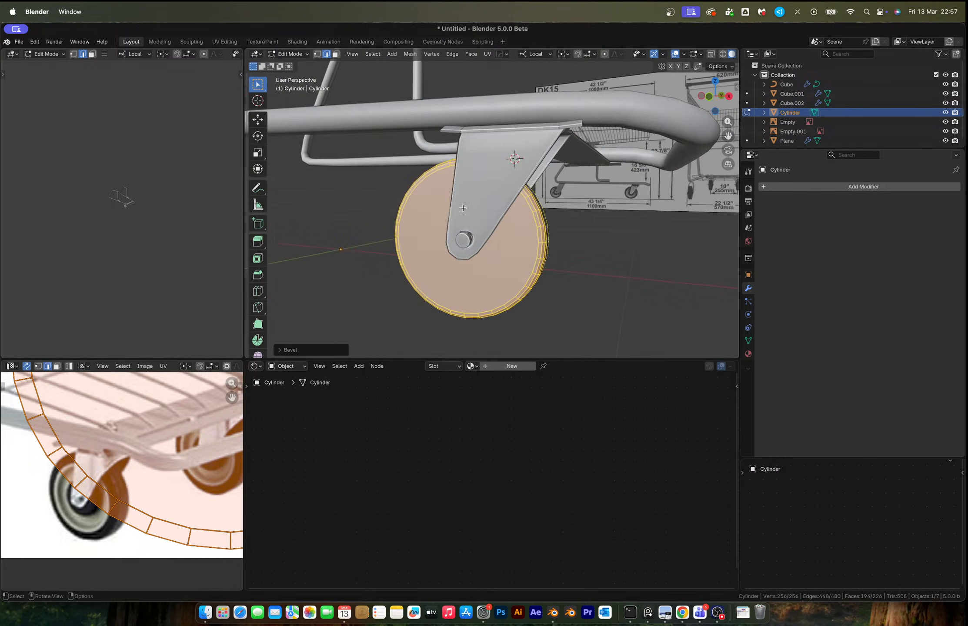
middle_click_drag(525, 226, 564, 227)
key("3")
left_click(435, 216)
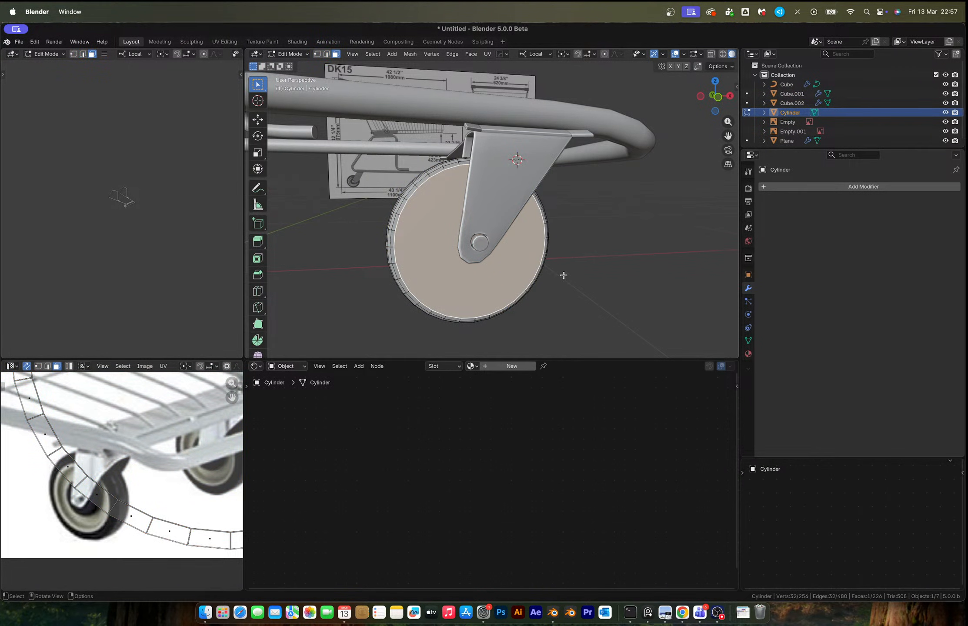
key("i")
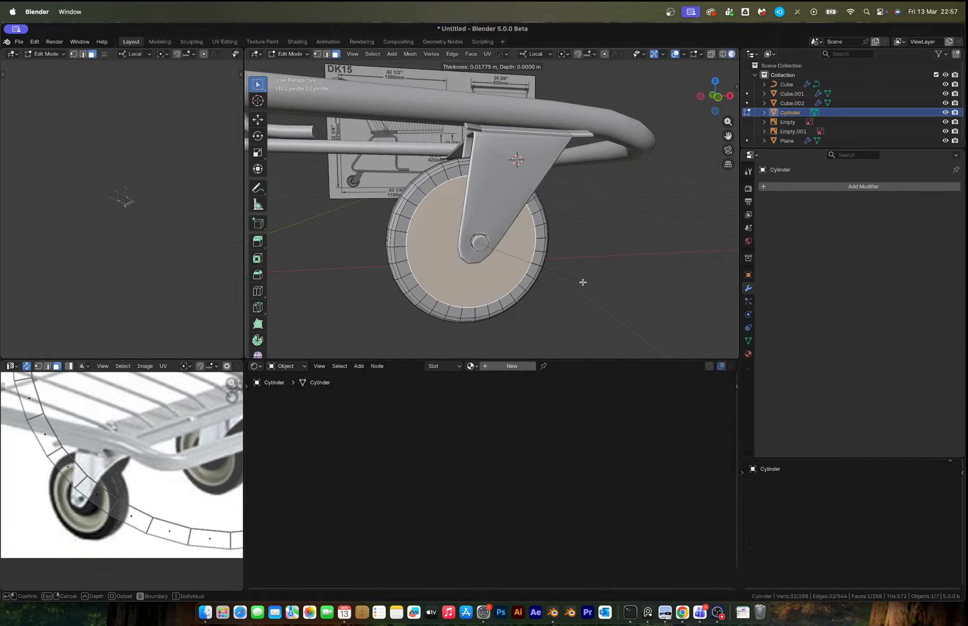
left_click(432, 218)
middle_click_drag(432, 219, 468, 224)
key("e")
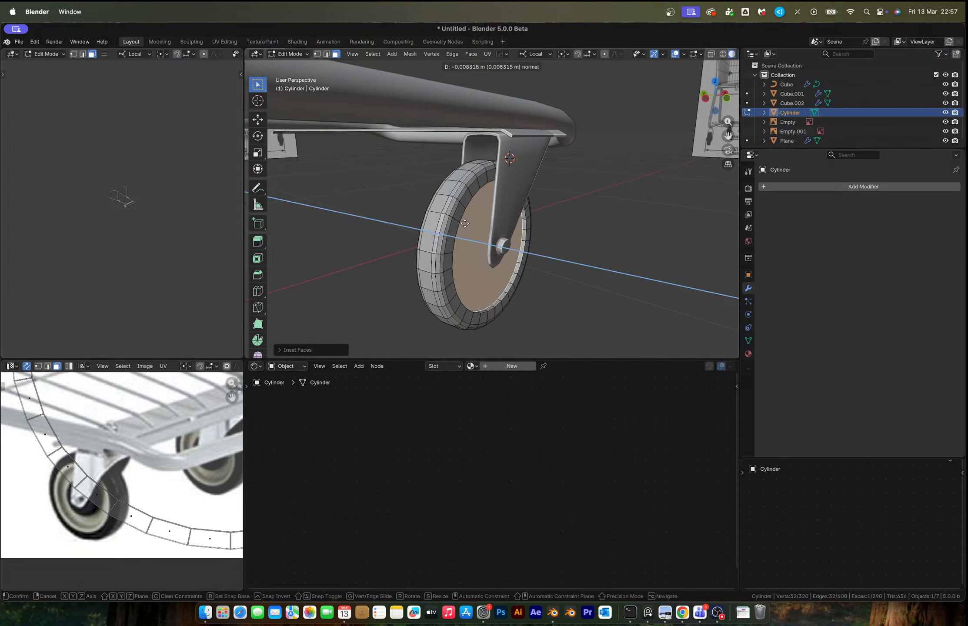
left_click(464, 223)
Bevel the edge loop around the wheel's recessed side face with three segments
middle_click_drag(475, 272, 440, 275)
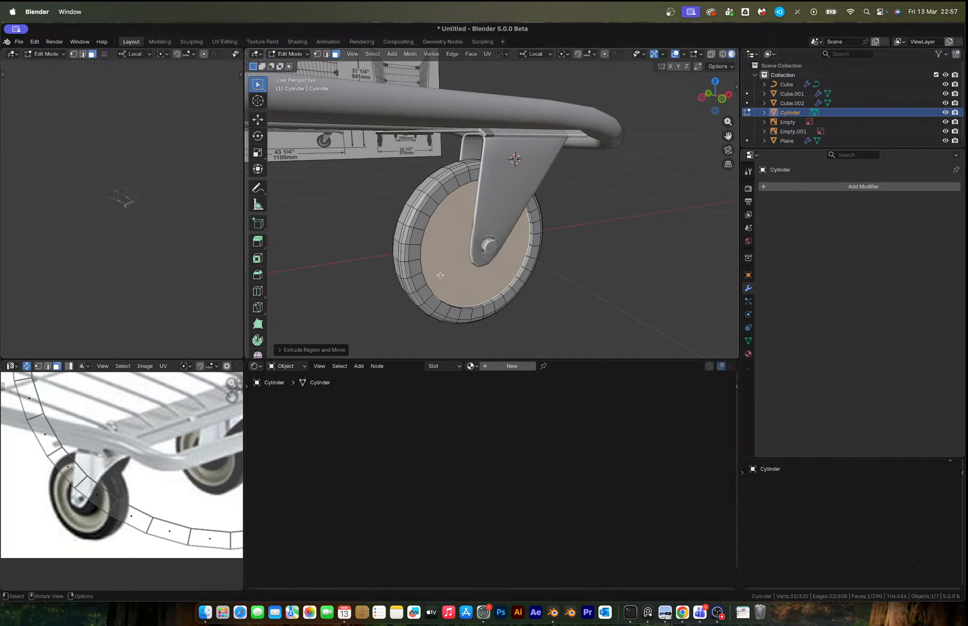
key("2")
key("ctrl+b")
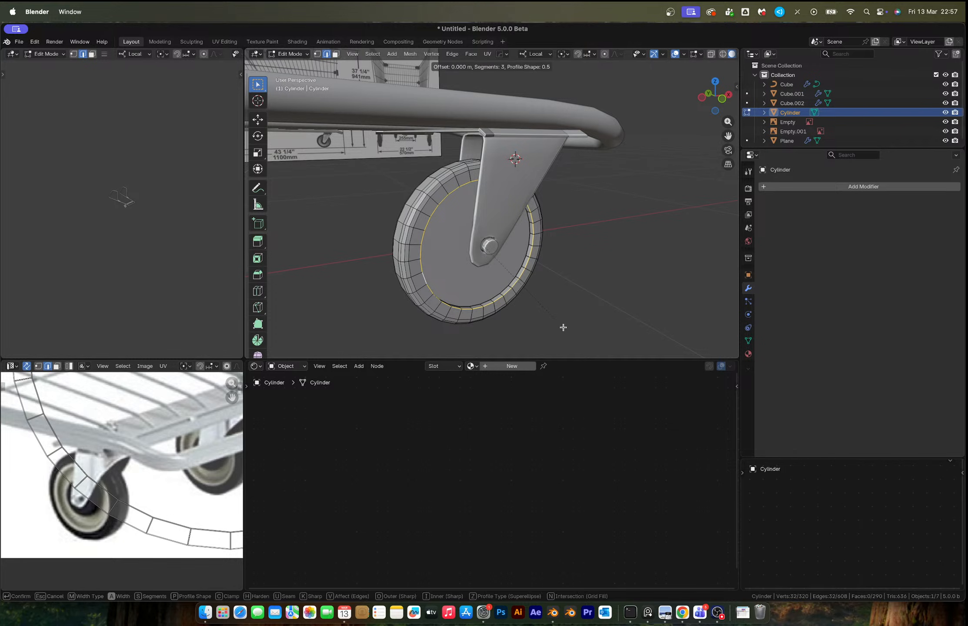
left_click(583, 336)
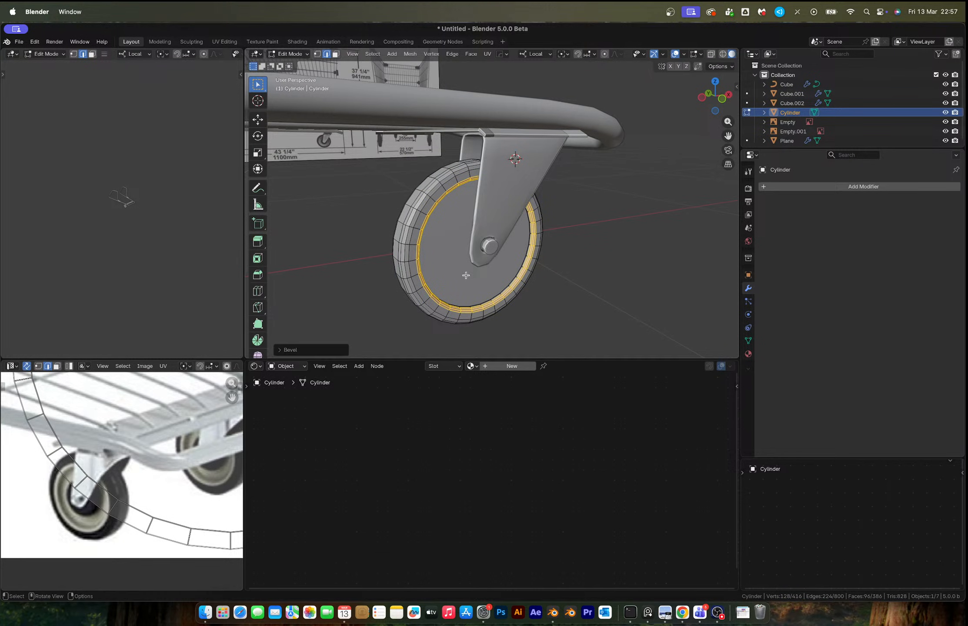
Inset the wheel's recessed side face by about 0.06 m to outline a small central hub
key("3")
left_click(458, 254)
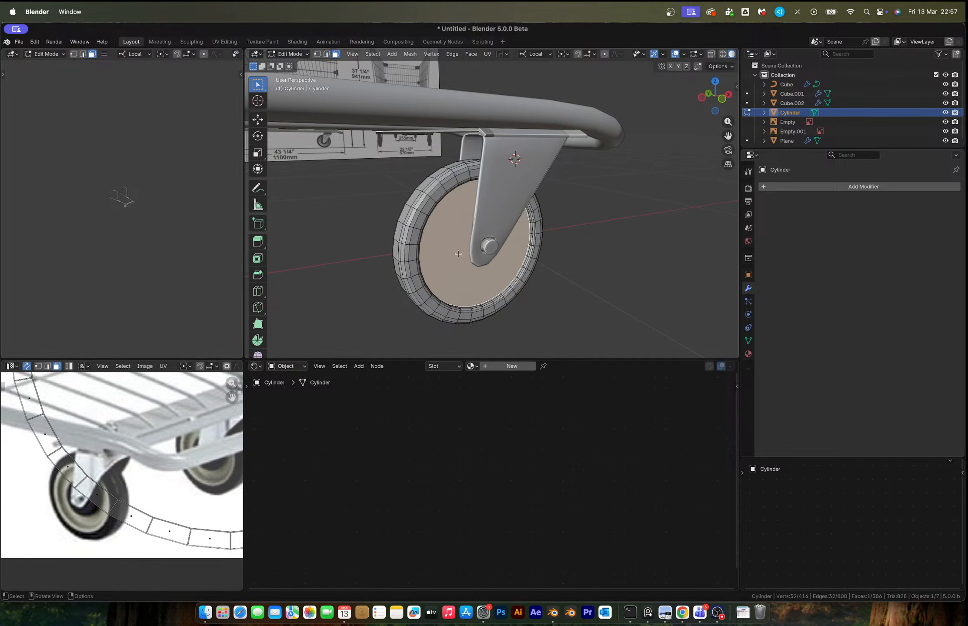
key("i")
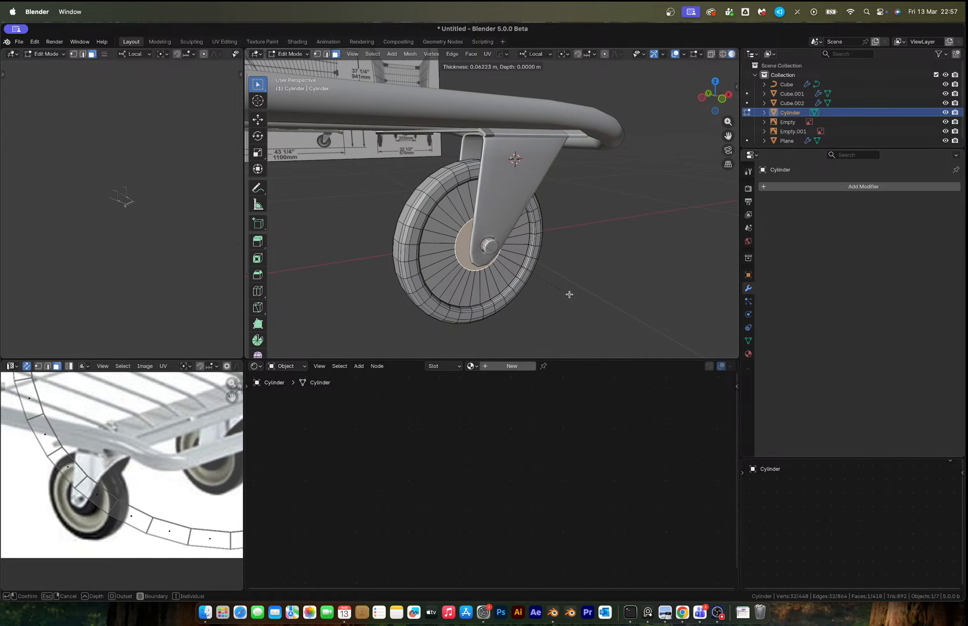
left_click(573, 294)
middle_click_drag(553, 287, 515, 282)
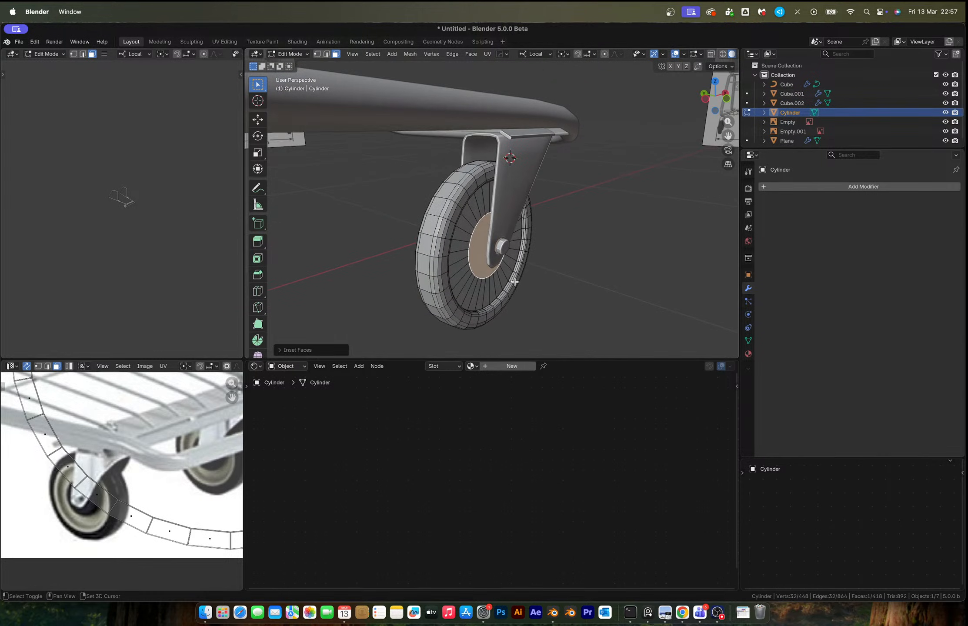
Separate the wheel's central hub face into its own object and open that object for mesh editing
key("g")
key("Escape")
key("p")
left_click(561, 264)
key("Tab")
left_click(478, 260)
key("Tab")
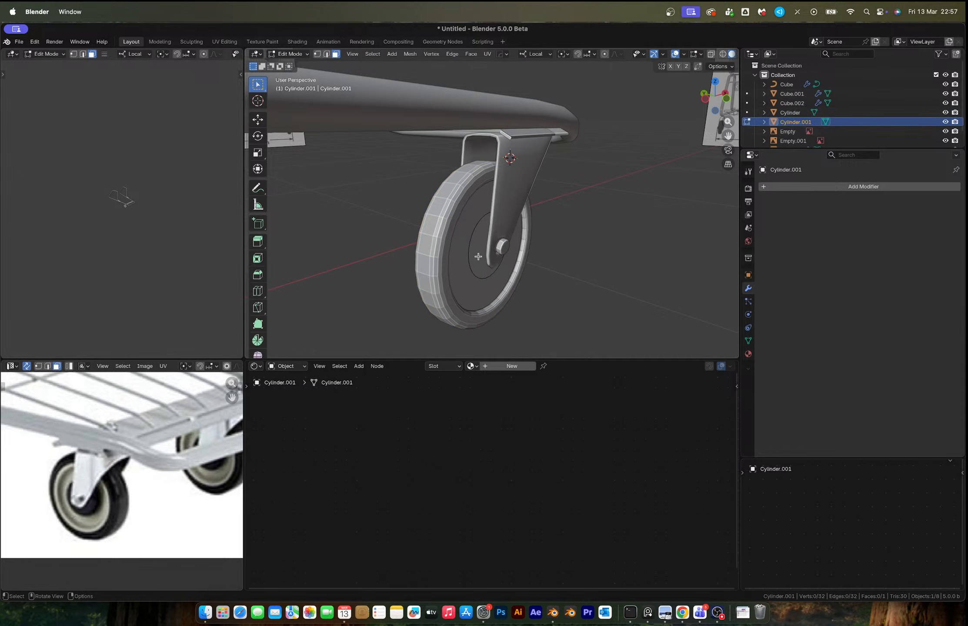
Extrude the hub disc outward by about 0.012 m and inset its front face by about 0.029 m
key("a")
key("e")
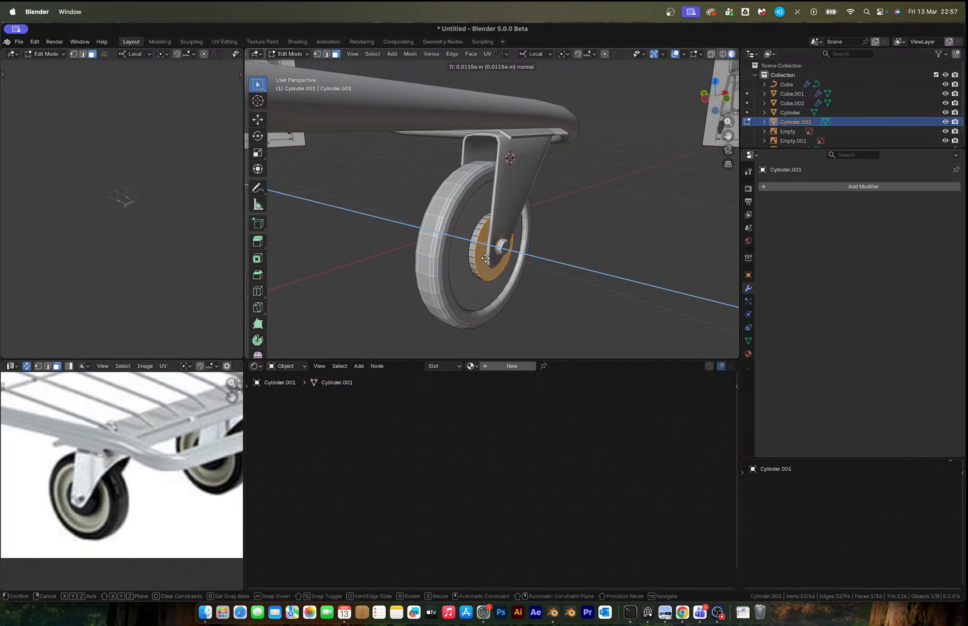
left_click(486, 259)
scroll(488, 258, "up", 2)
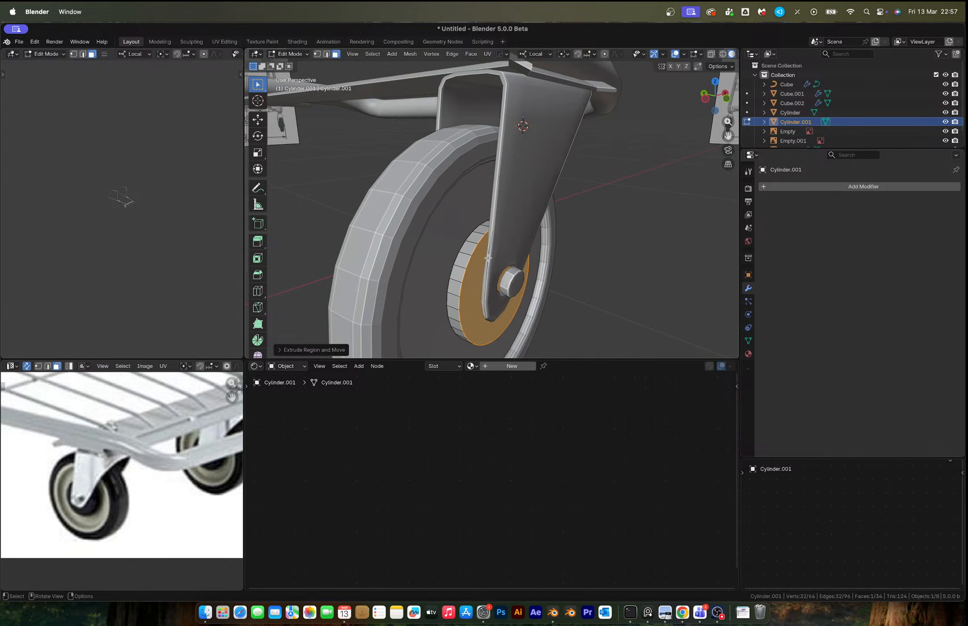
key("i")
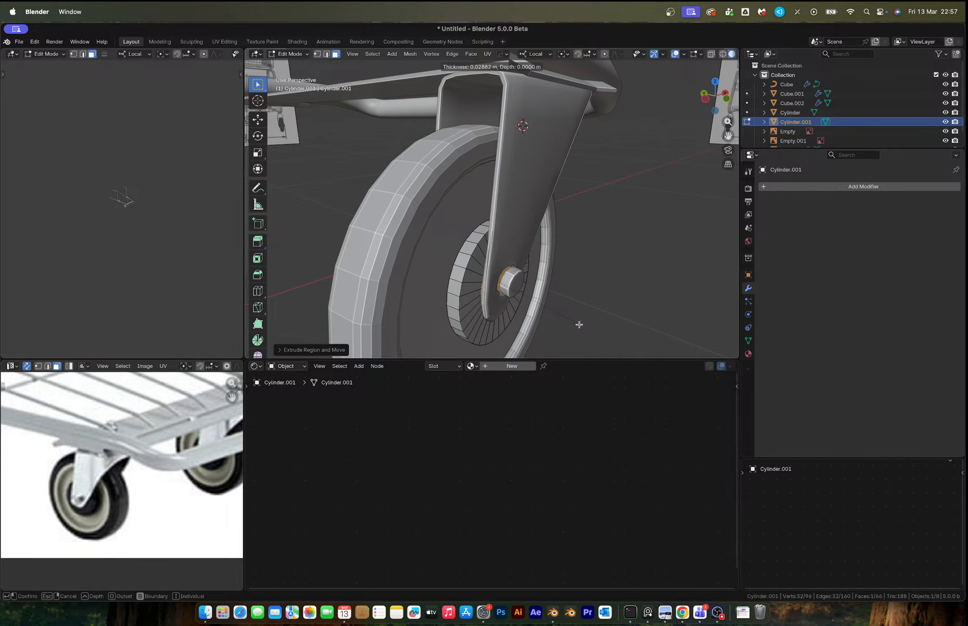
left_click(580, 325)
key("Tab")
Move the wheel's ring of side faces around the hub inward along global Y by about 0.009 m
middle_click_drag(579, 325, 476, 269)
left_click(470, 269)
key("Tab")
left_click(433, 258, "alt")
key("g")
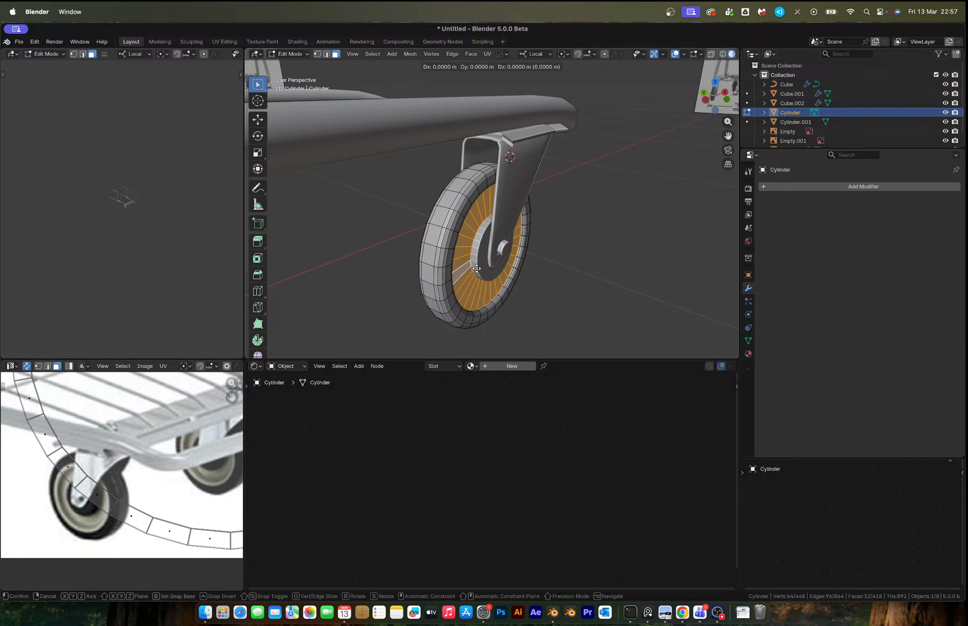
key("y")
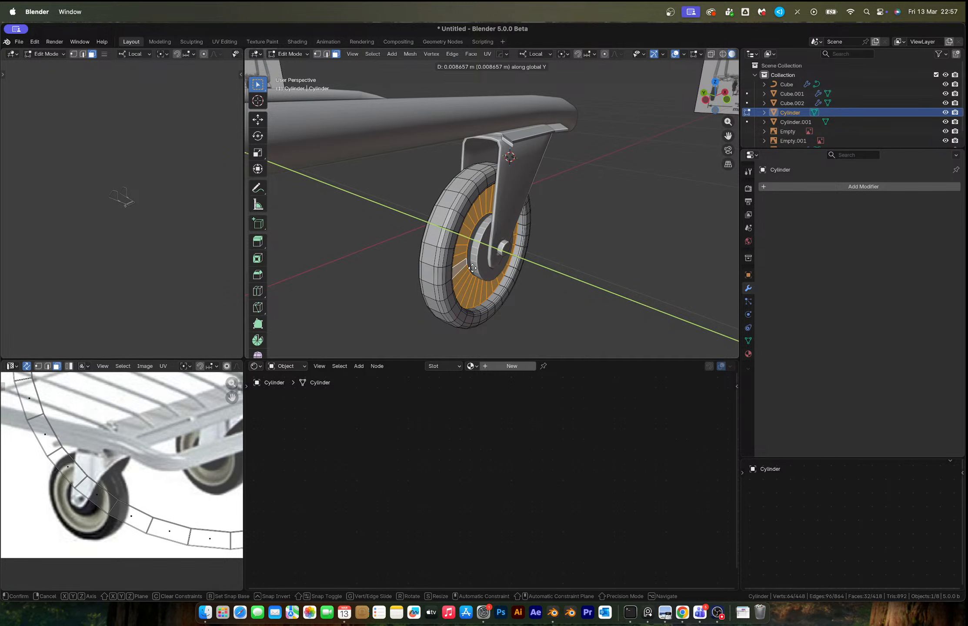
left_click(472, 269)
Isolate the wheel and add its central side face to the selected ring of faces
middle_click_drag(479, 245, 439, 222)
key("Tab")
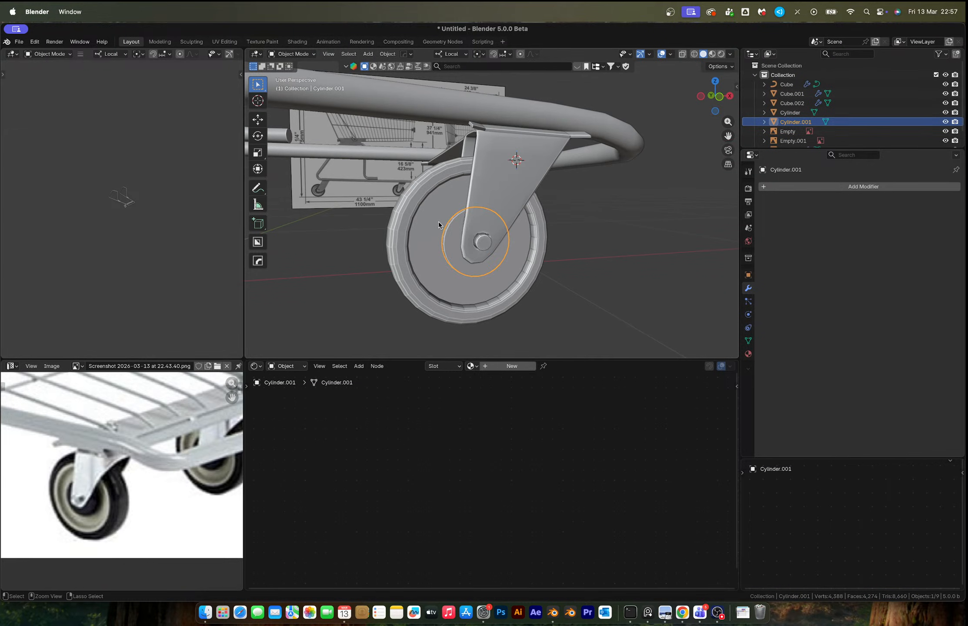
key("Tab")
key("slash")
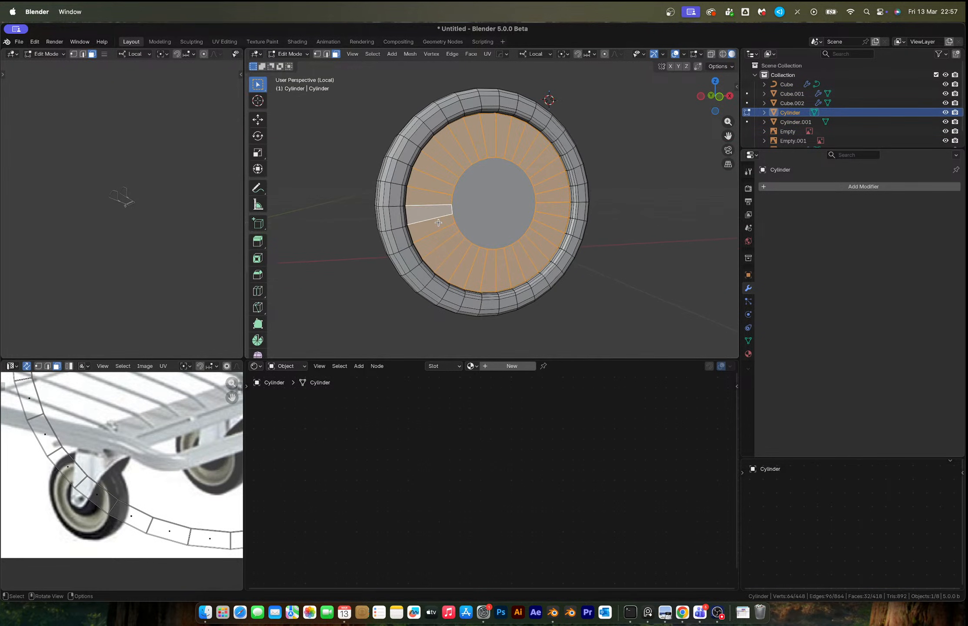
left_click(497, 214, "shift")
middle_click_drag(506, 216, 528, 235)
left_click(717, 83)
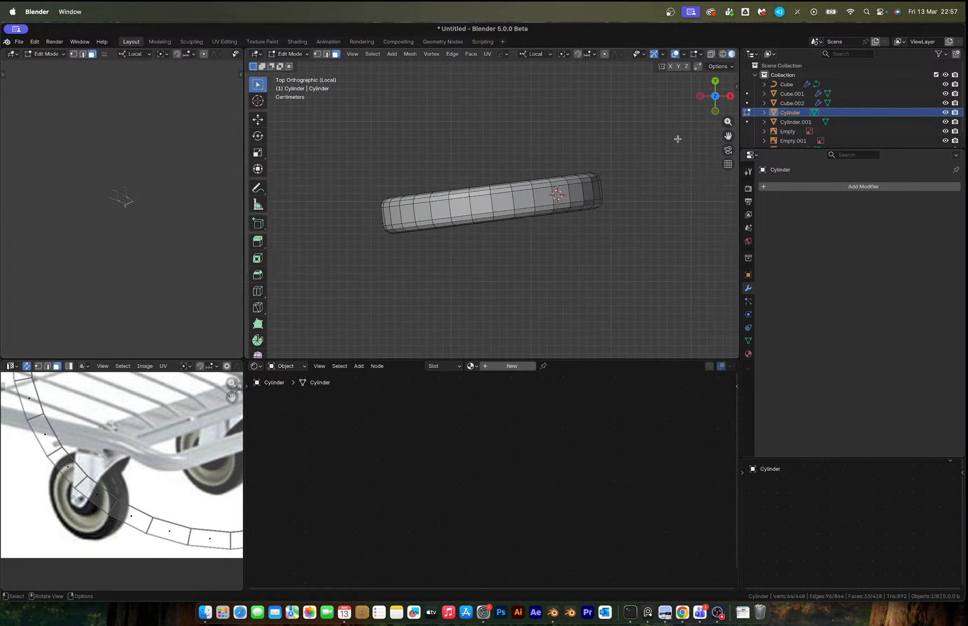
Try to move the selected side faces along Y and switch the transform orientation to Global
key("g")
key("y")
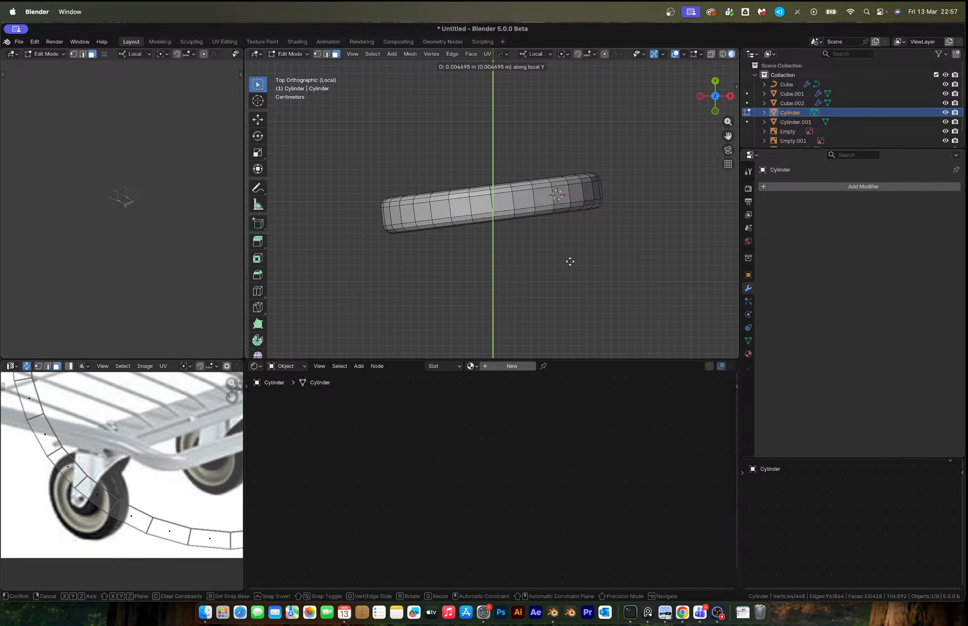
right_click(555, 221)
left_click(535, 54)
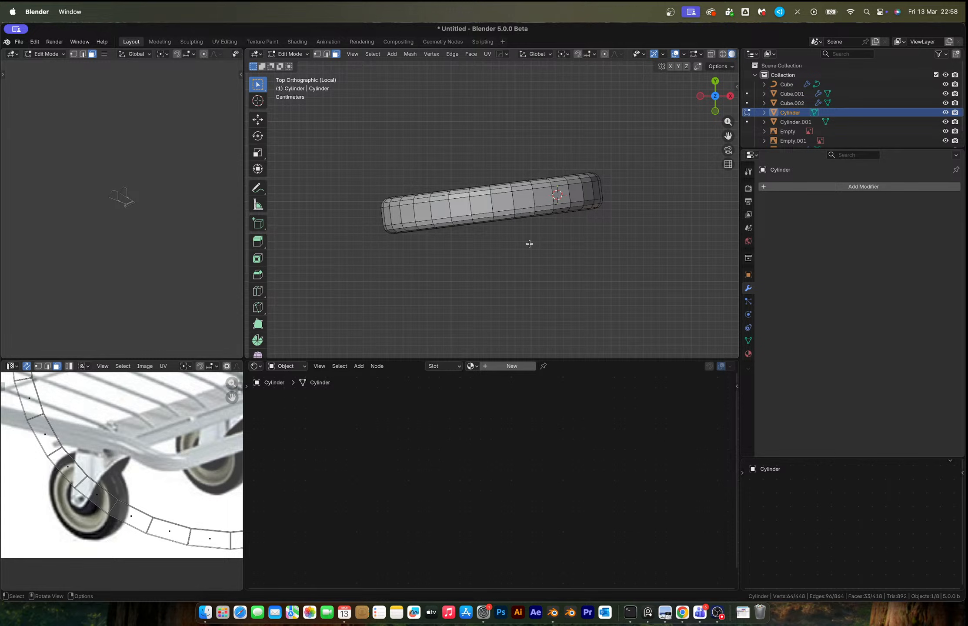
key("g")
key("z")
key("y")
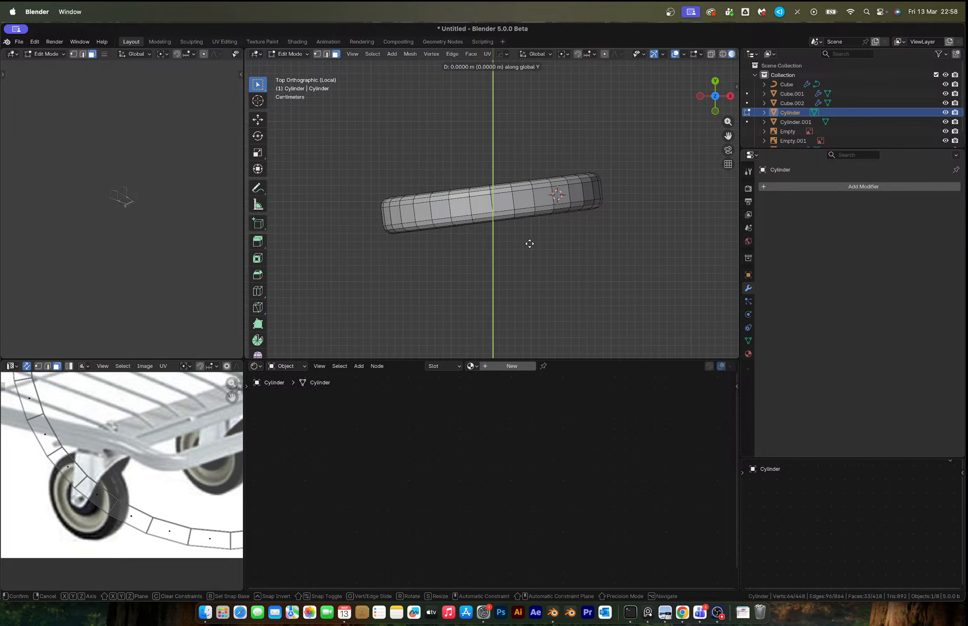
key("Escape")
Move the wheel's recessed side disc slightly deeper into the wheel in see-through display, then leave the isolated view
left_click(520, 221, "alt")
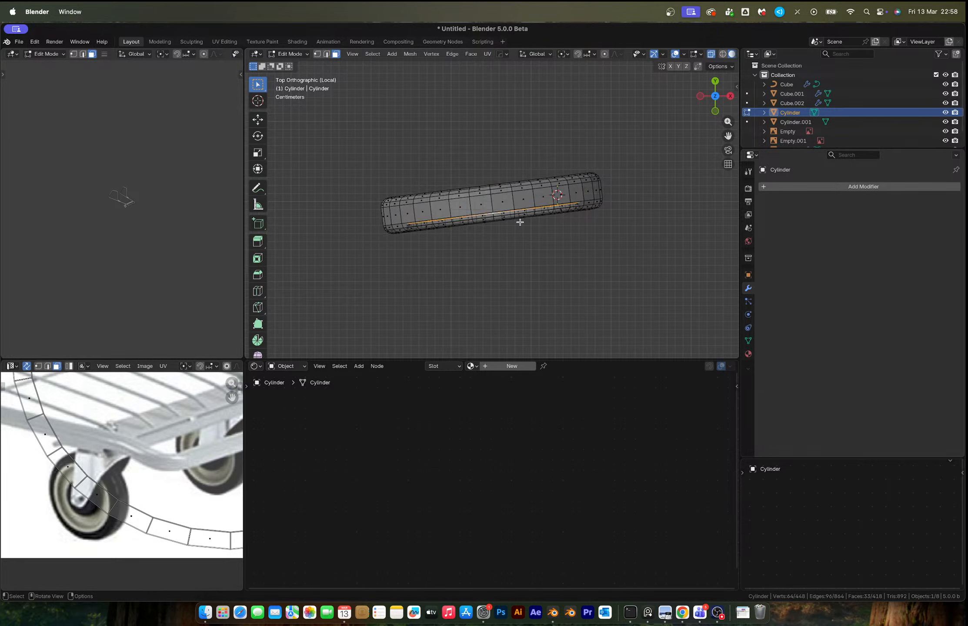
scroll(521, 222, "up", 5)
key("g")
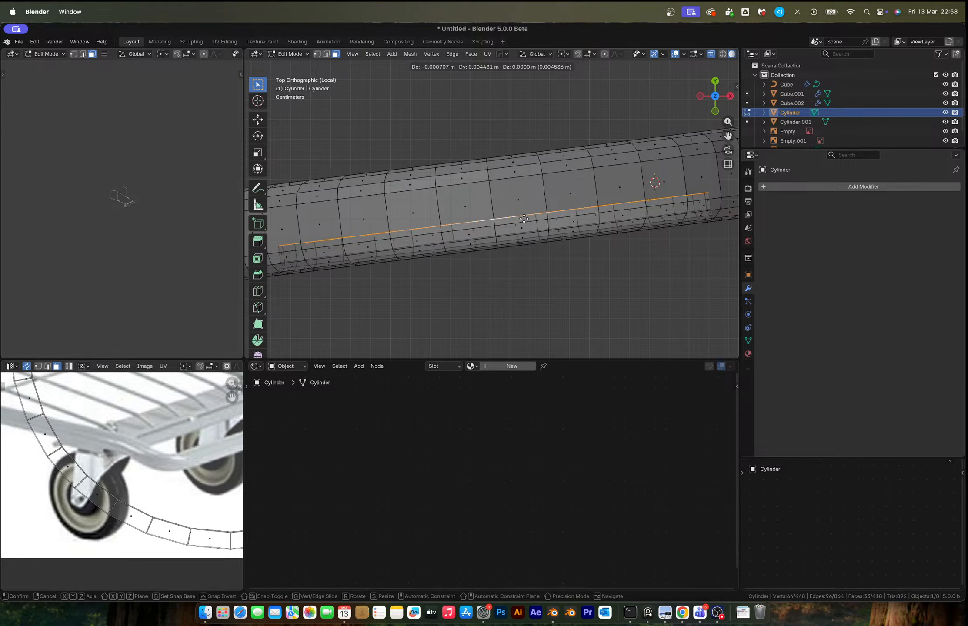
left_click(523, 215)
scroll(523, 217, "down", 5)
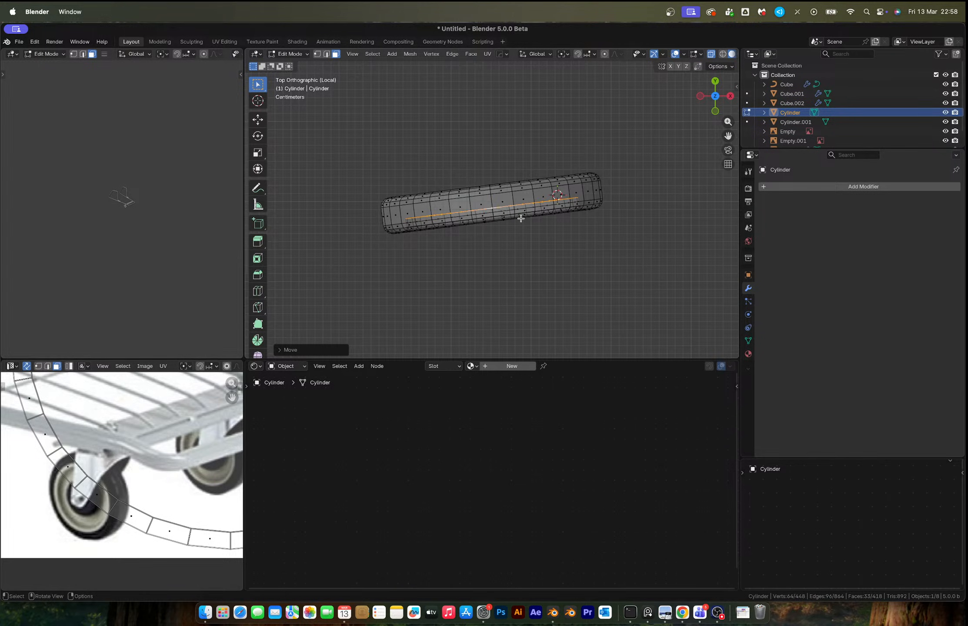
key("Tab")
middle_click_drag(523, 218, 534, 168)
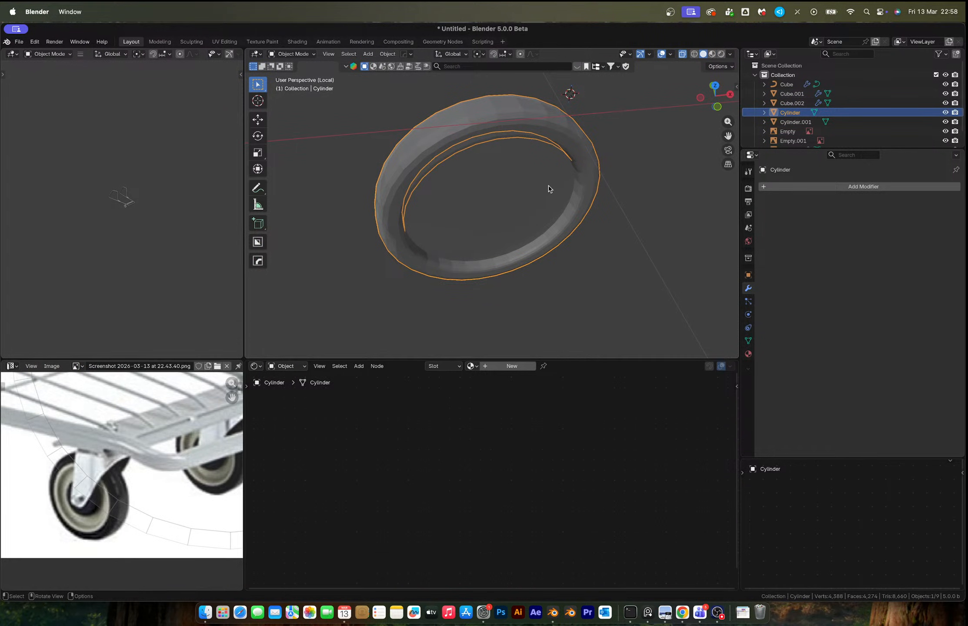
key("slash")
Widen the caster bracket by moving all vertices of its outer arm outward along global Y by about 0.007 m
middle_click_drag(504, 258, 522, 279)
middle_click_drag(457, 246, 602, 149)
left_click(504, 169)
key("Tab")
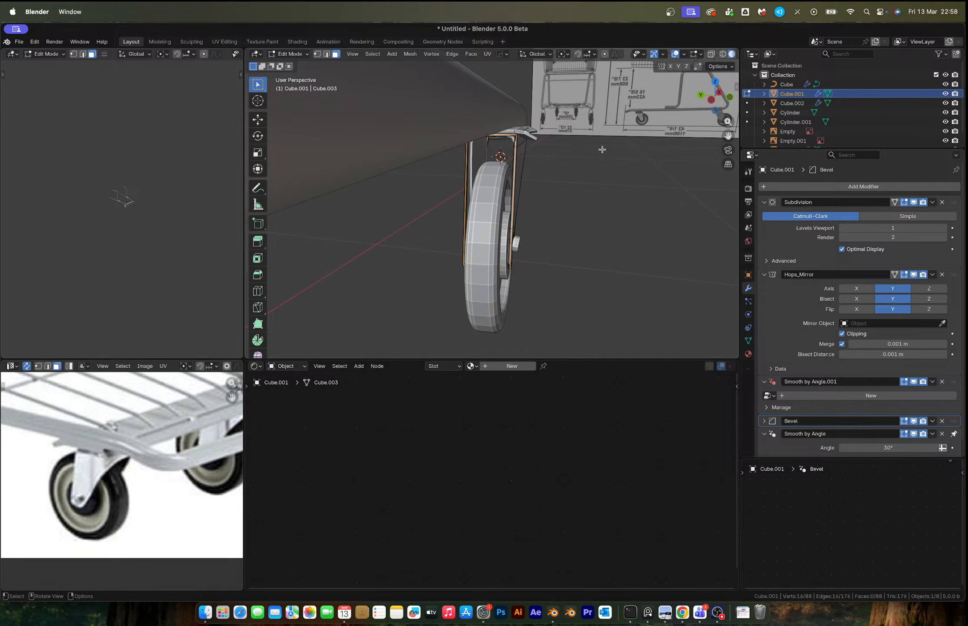
left_click(711, 100)
scroll(566, 170, "up", 3)
key("2")
key("alt+z")
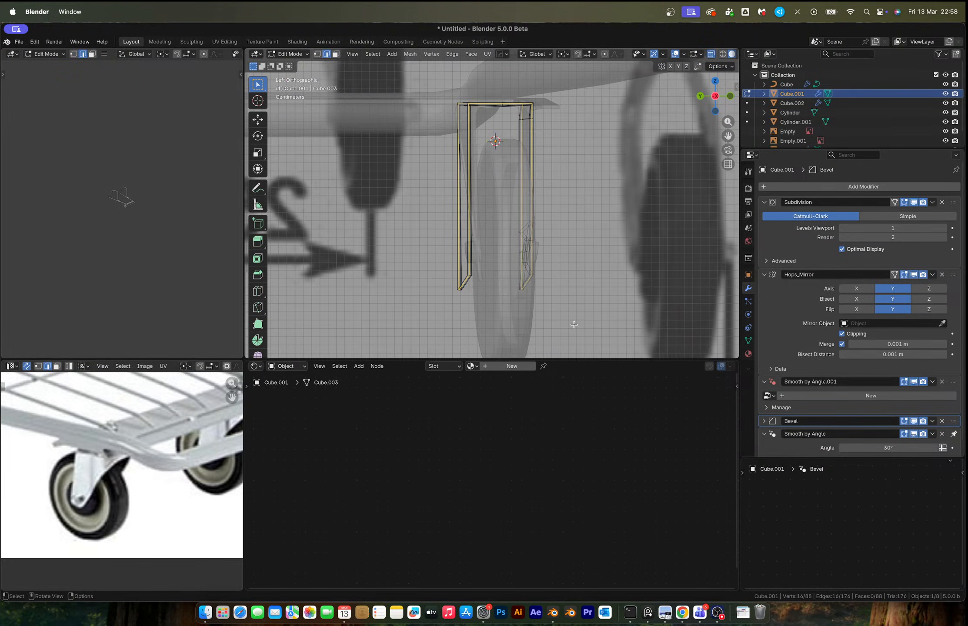
key("1")
left_click_drag(574, 326, 539, 187)
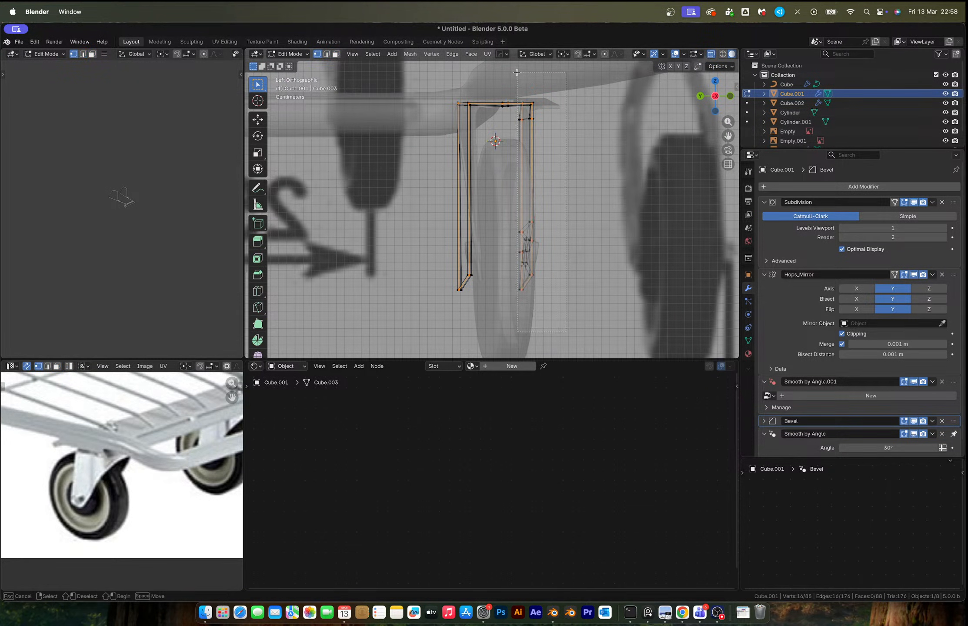
left_click_drag(517, 72, 517, 72)
key("g")
key("y")
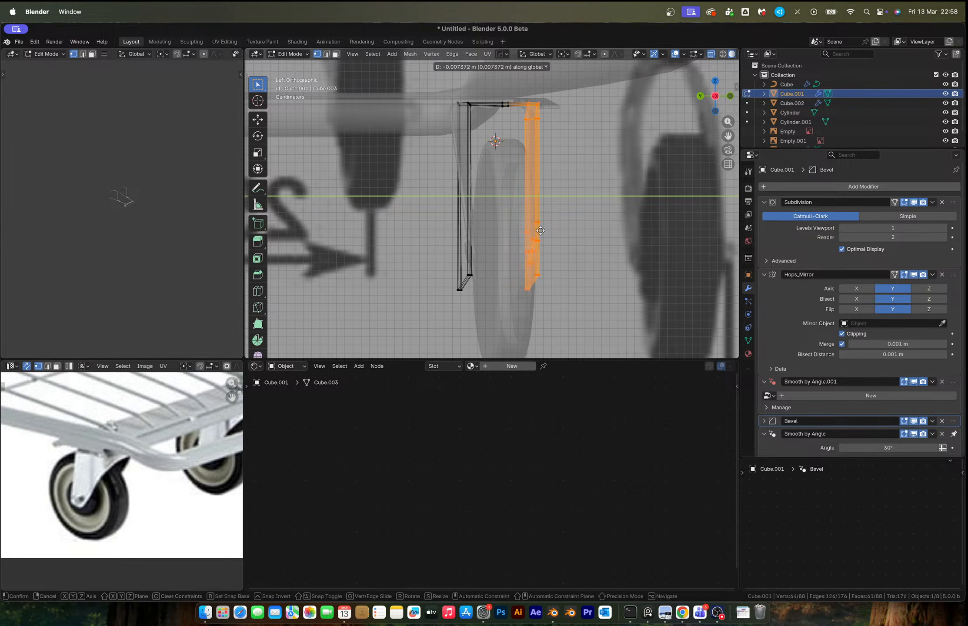
left_click(542, 231)
key("Tab")
middle_click_drag(542, 230, 495, 251)
key("alt+z")
Open the hub disc and the wheel together for mesh editing
left_click(508, 261)
scroll(508, 260, "down", 4)
scroll(469, 254, "up", 5)
left_click(469, 258)
key("Tab")
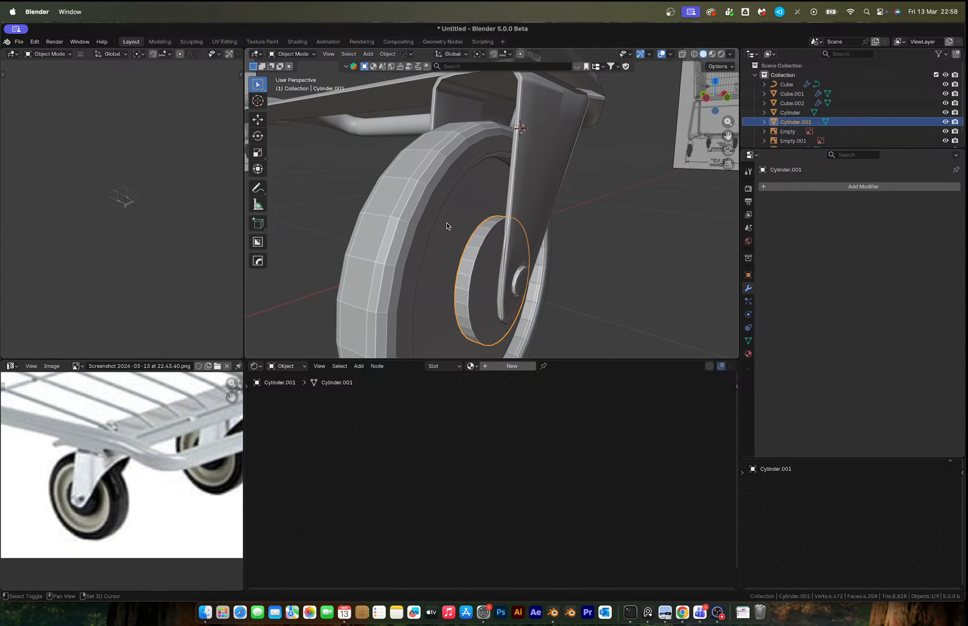
left_click(446, 224, "shift")
Widen the wheel by moving its outer-side vertices and the hub about 0.013 m towards the bracket's outer arm
left_click(711, 96)
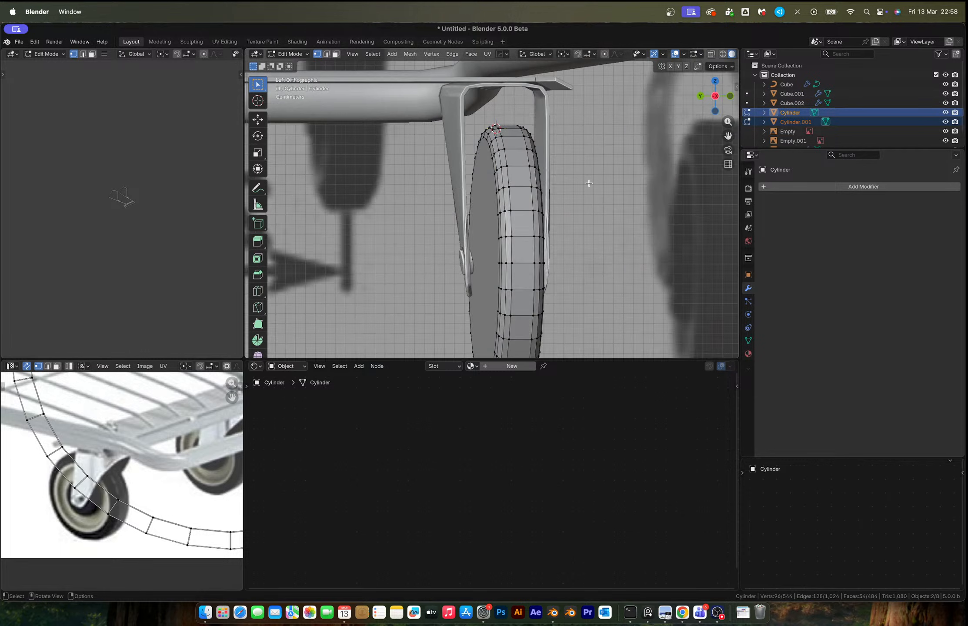
middle_click_drag(587, 185, 555, 198)
key("alt+z")
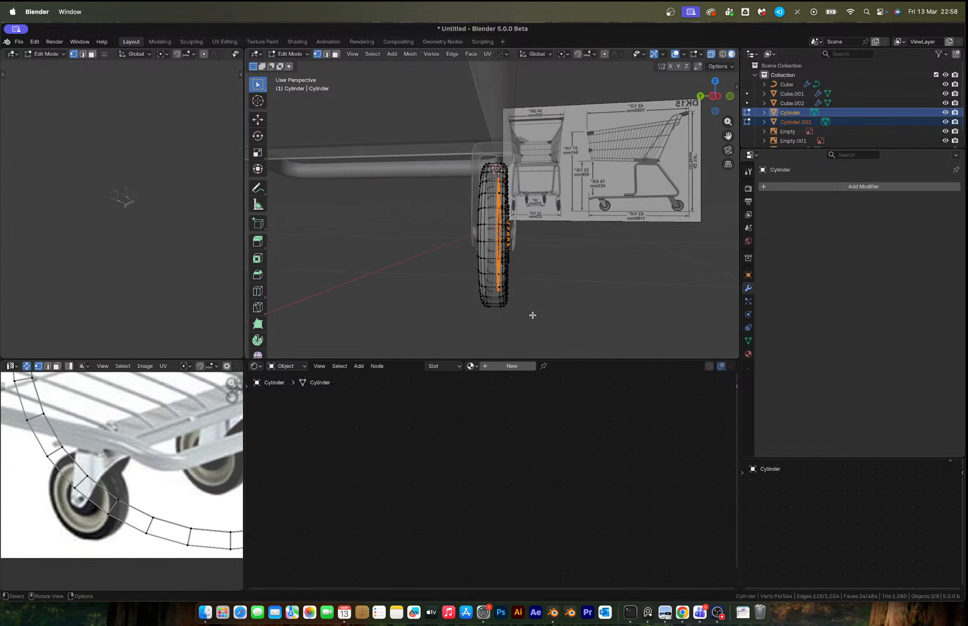
middle_click_drag(533, 315, 526, 311)
left_click_drag(528, 328, 495, 147)
scroll(537, 223, "up", 2)
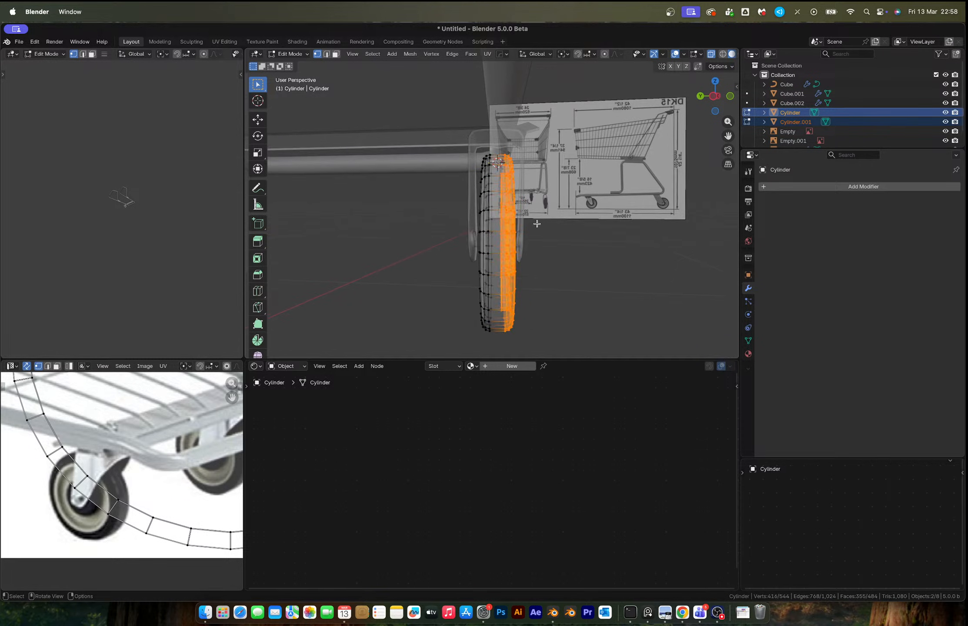
left_click(715, 81)
scroll(538, 241, "up", 2)
middle_click_drag(538, 242, 543, 204, "shift")
key("g")
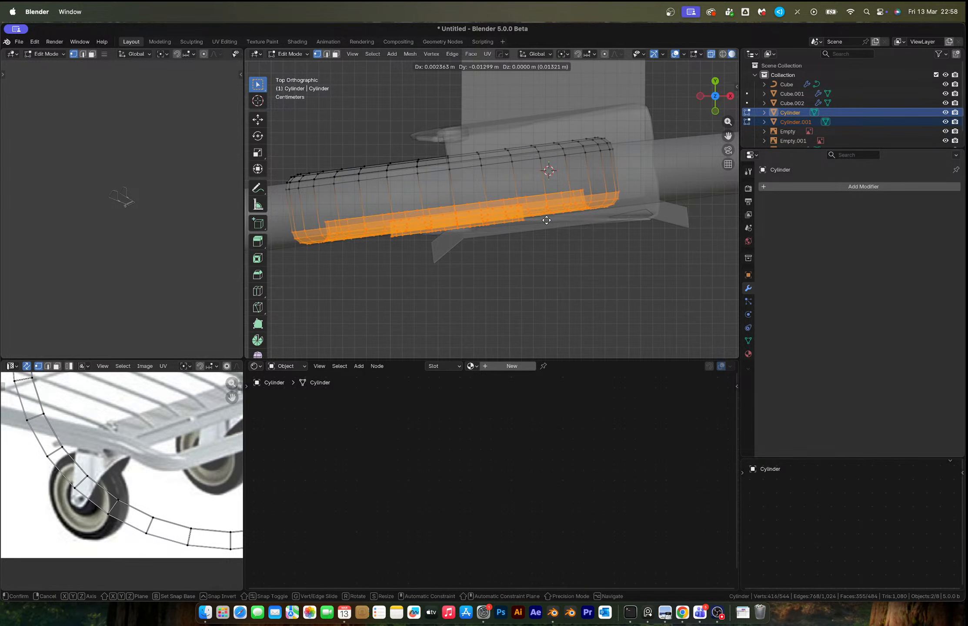
left_click(547, 221)
key("Tab")
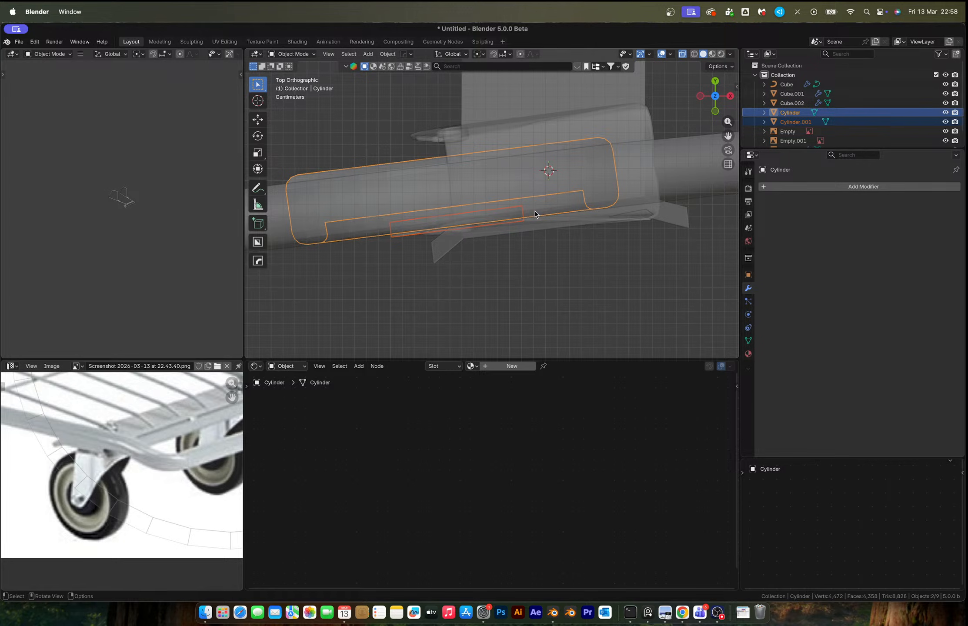
key("alt+x")
scroll(536, 214, "down", 3)
middle_click_drag(536, 215, 581, 132)
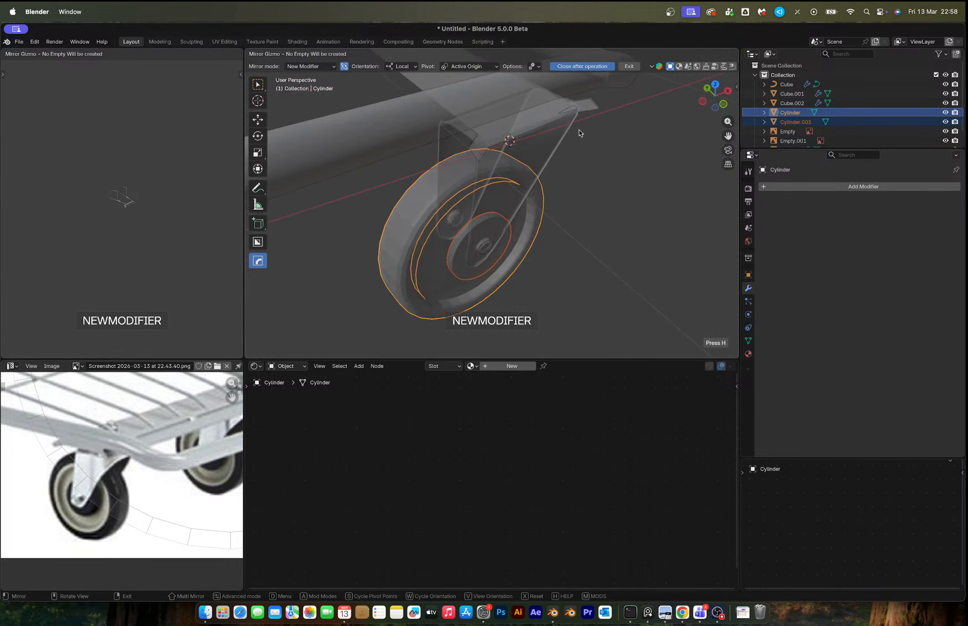
key("a")
right_click(422, 222)
left_click(554, 222)
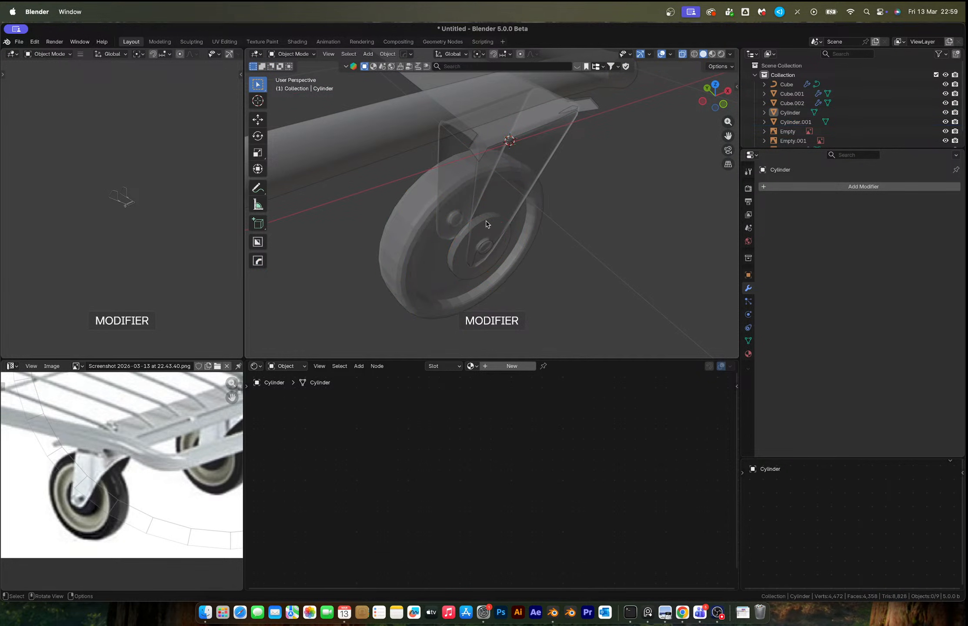
Set the wheel's origin to its geometry
left_click(394, 215)
right_click(423, 218)
mouse_move(409, 250)
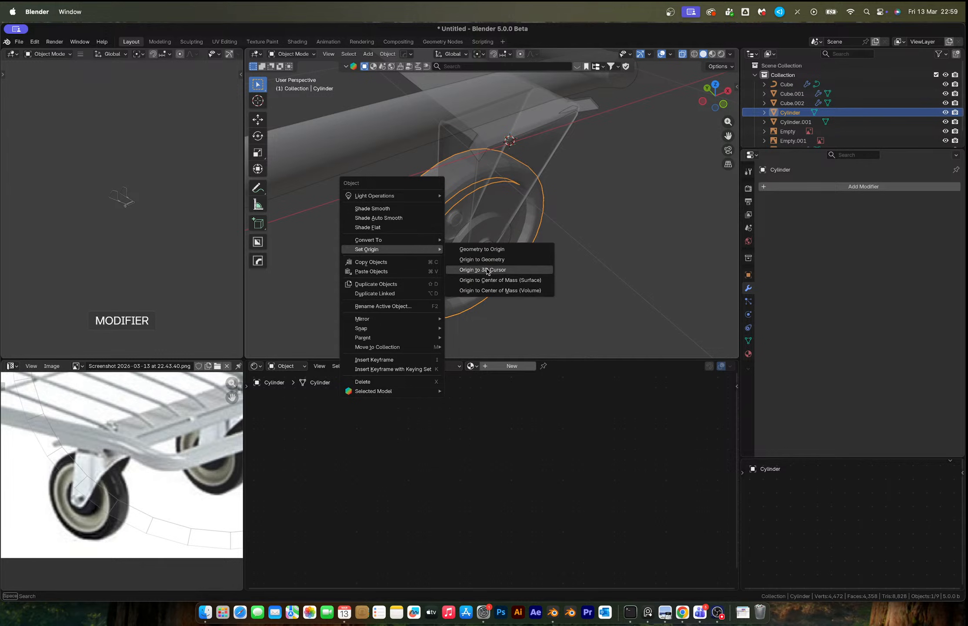
left_click(483, 262)
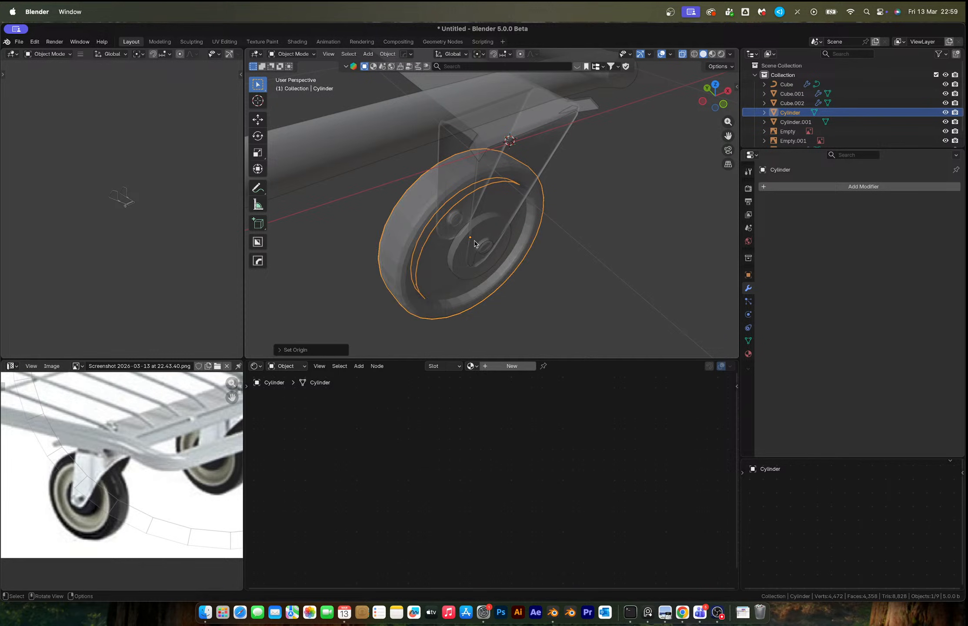
middle_click_drag(475, 241, 465, 283)
key("alt+x")
right_click(702, 92)
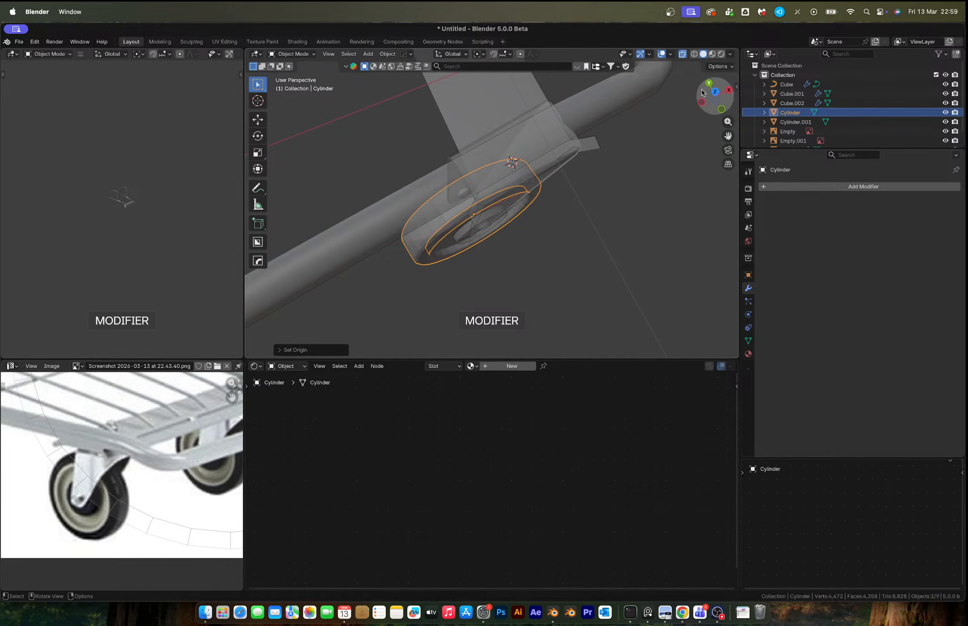
left_click(716, 97)
left_click(716, 97)
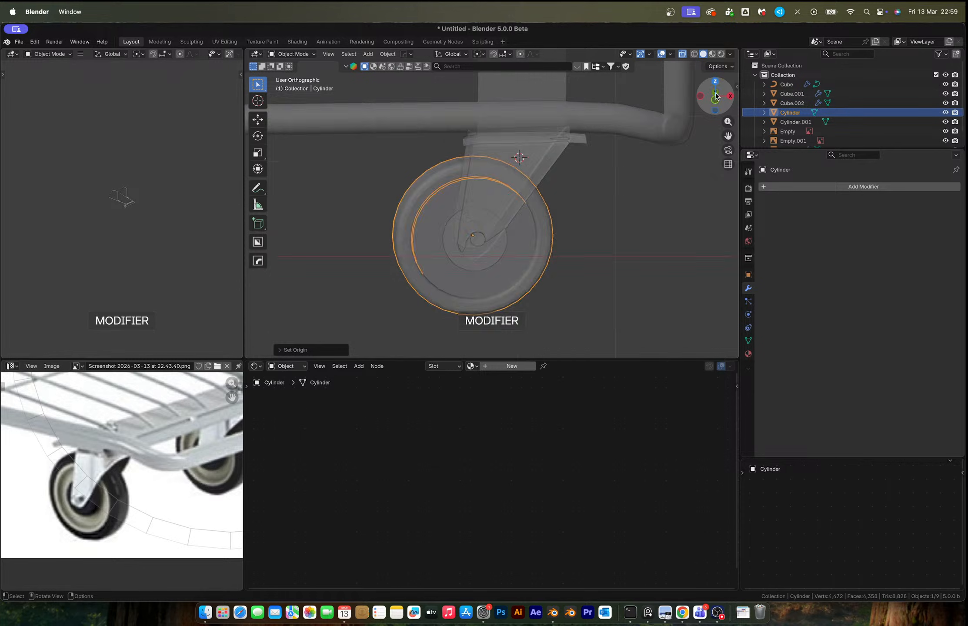
key("alt+x")
right_click(571, 246)
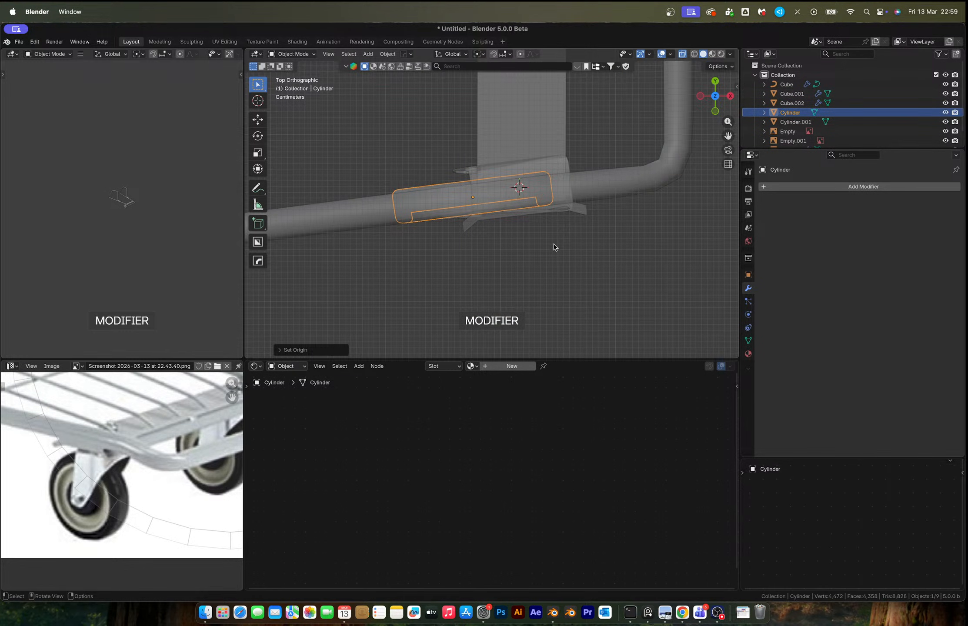
Widen the wheel by moving its inner-side vertices about 0.012 m towards the bracket's inner arm
key("Tab")
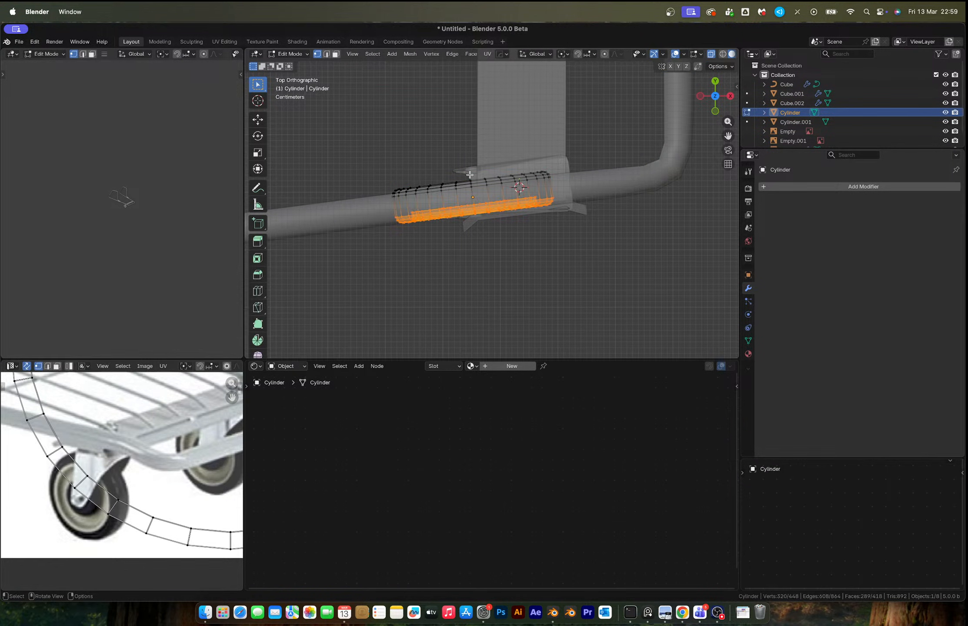
scroll(339, 162, "up", 3)
left_click_drag(298, 169, 370, 198)
left_click_drag(373, 149, 493, 187, "shift")
left_click_drag(460, 148, 611, 170, "shift")
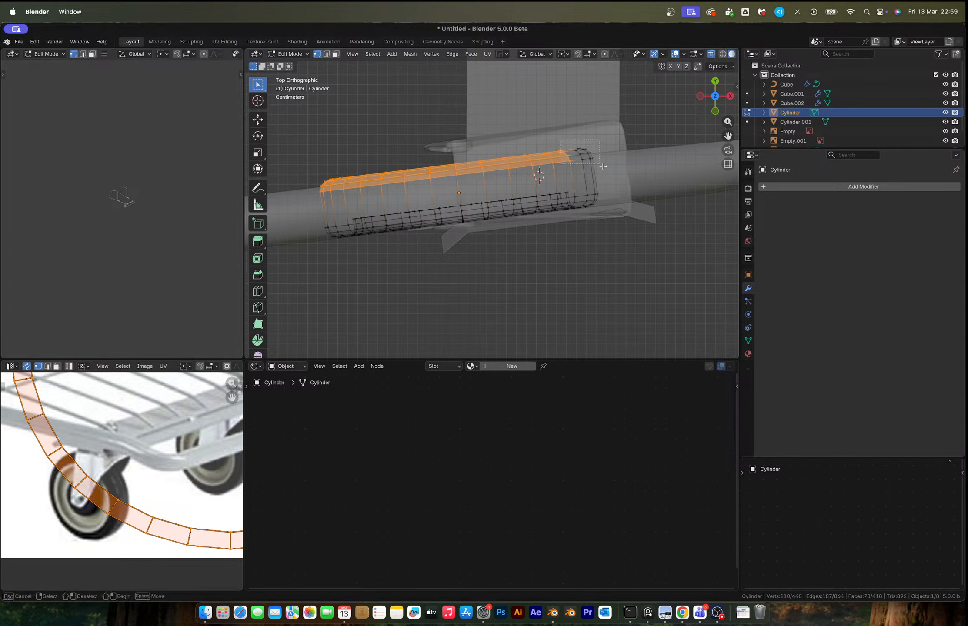
key("ctrl+x")
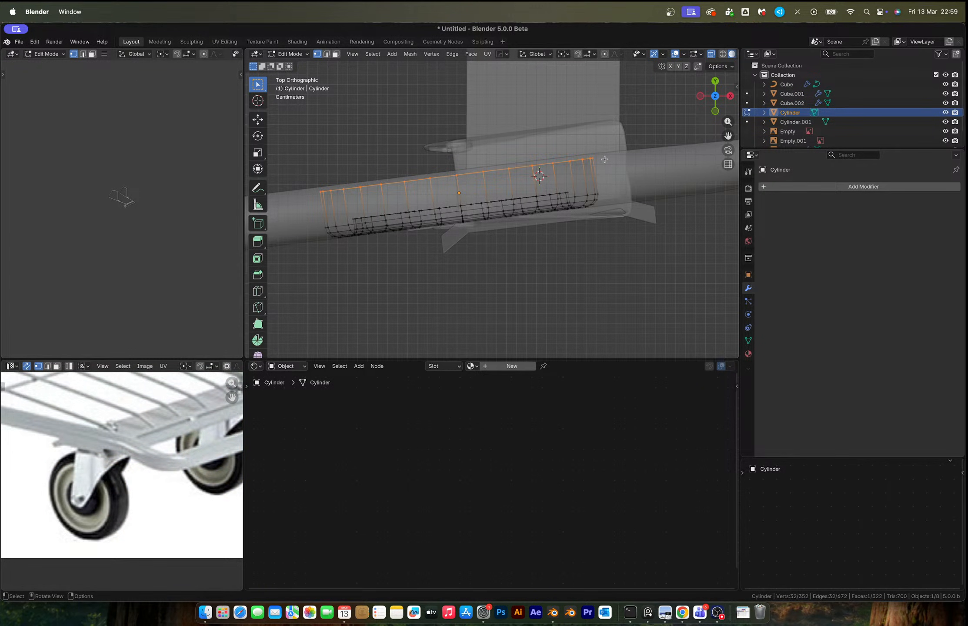
key("super+z")
key("g")
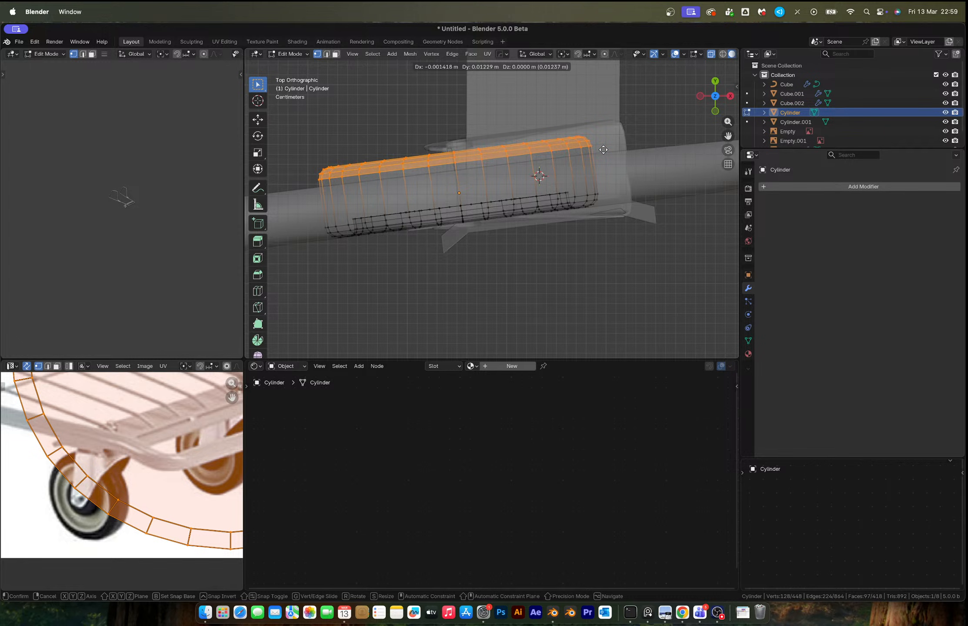
left_click(604, 147)
key("Tab")
Move the hub disc about 0.0018 m inward towards the wheel's centre, in the top view
key("alt+z")
middle_click_drag(587, 225, 476, 235)
scroll(604, 215, "down", 3)
scroll(568, 249, "up", 3)
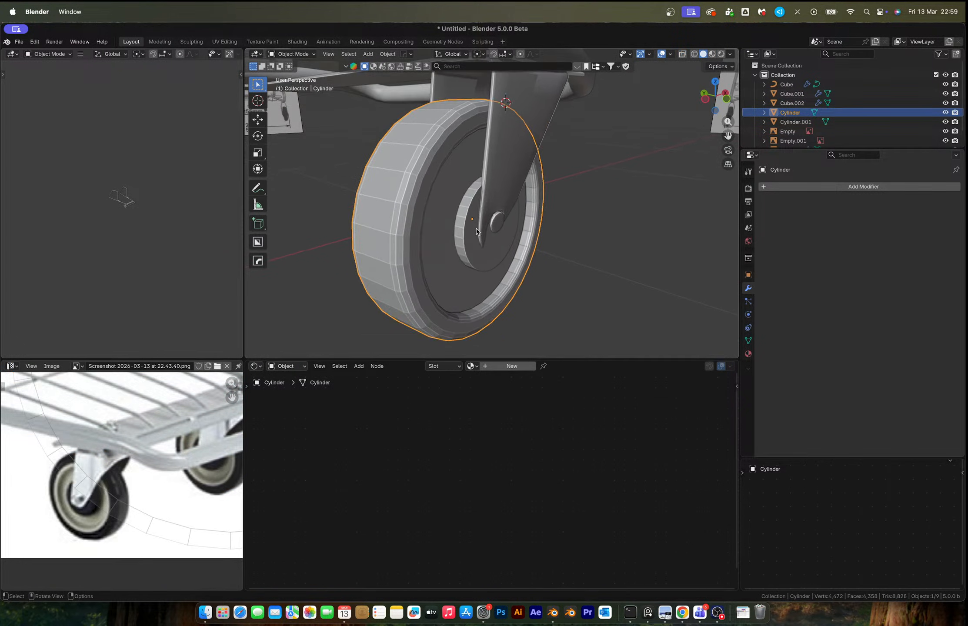
left_click(471, 233)
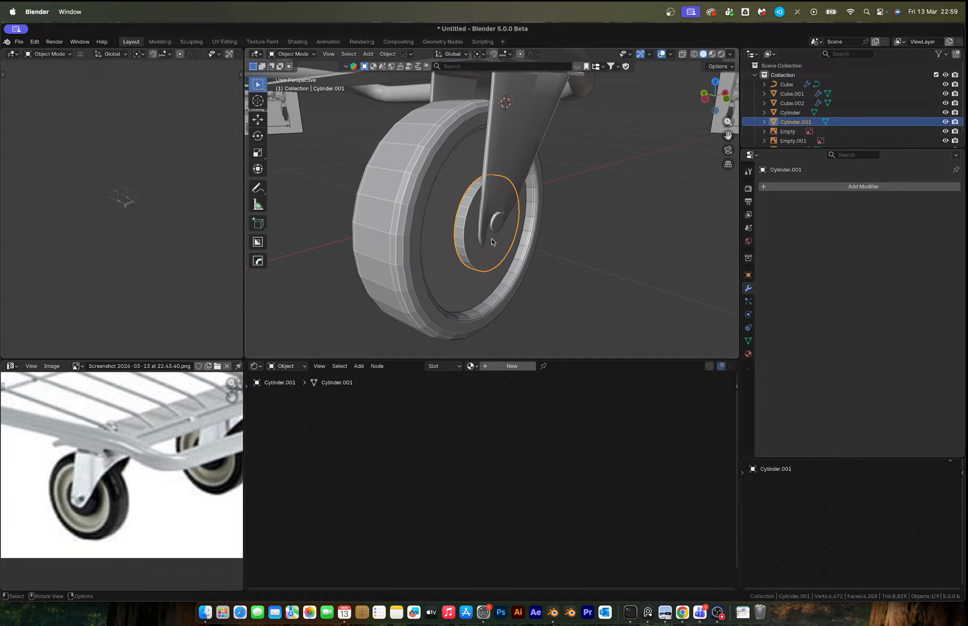
key("g")
key("x")
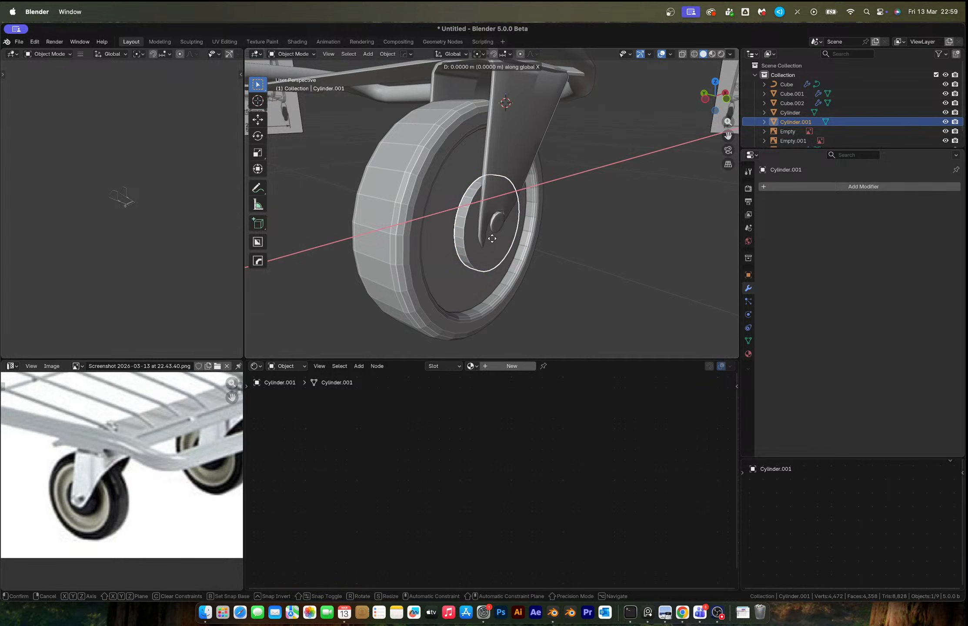
right_click(493, 239)
left_click(715, 82)
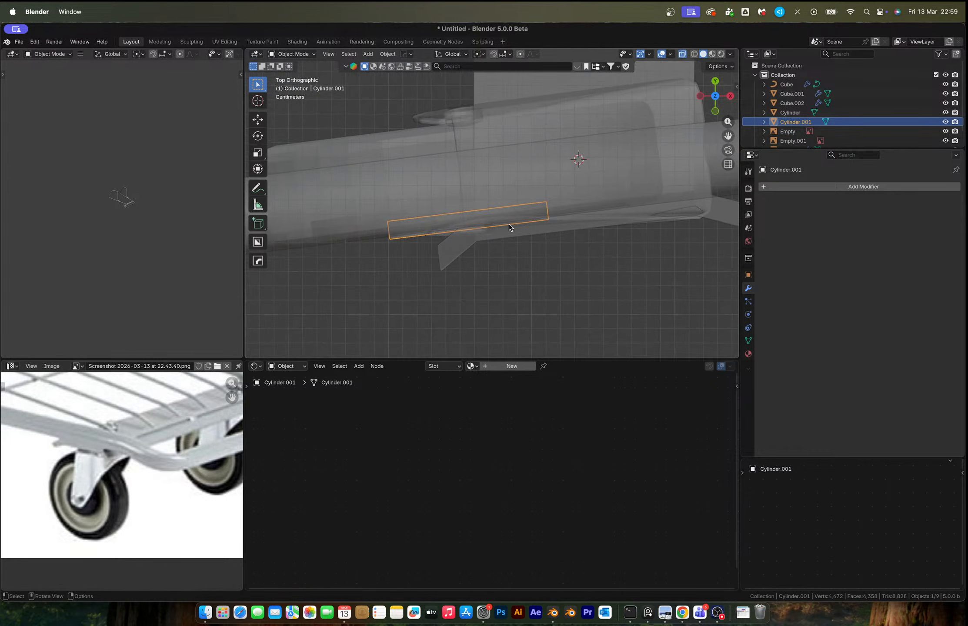
key("g")
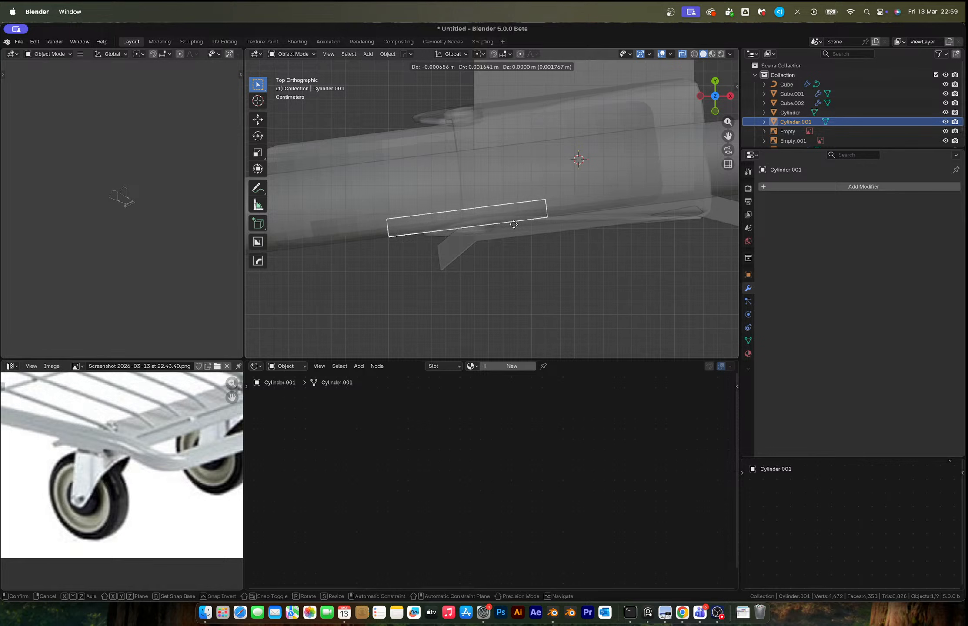
left_click(513, 225)
Remove the Bevel modifier from the caster bracket
middle_click_drag(514, 225, 429, 239)
key("alt+z")
left_click(520, 194)
key("Tab")
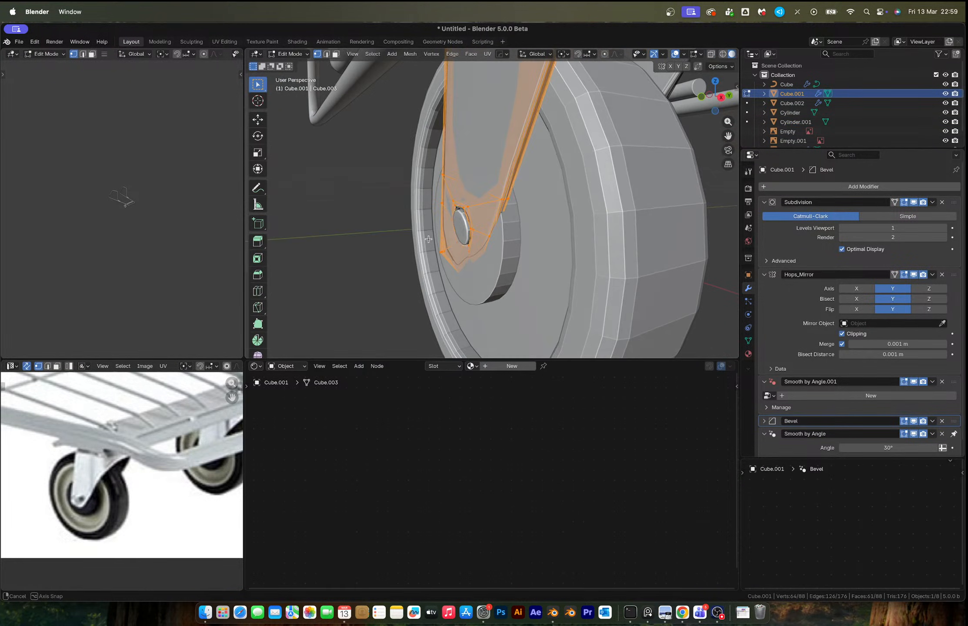
key("Tab")
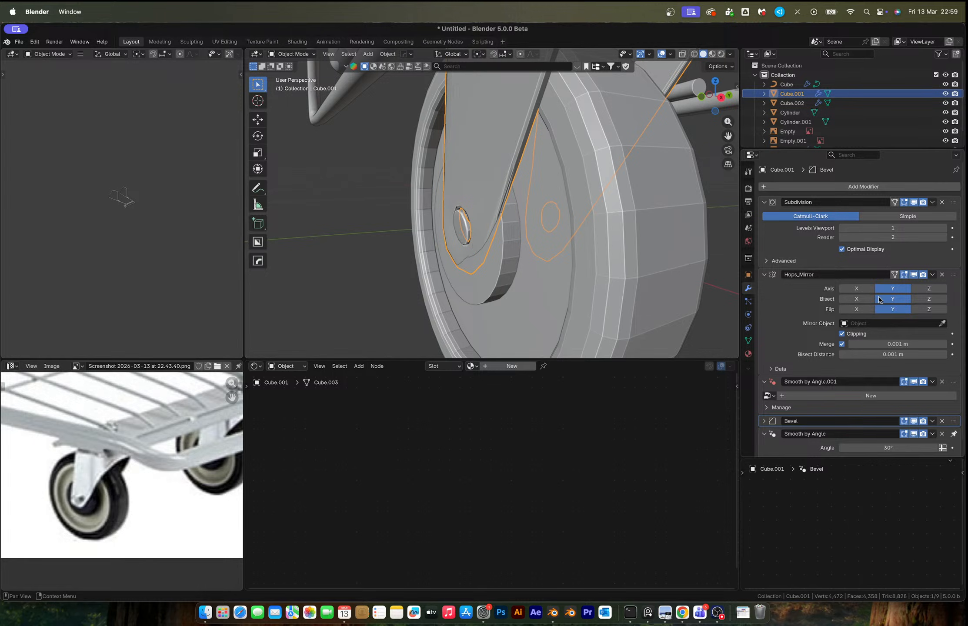
scroll(833, 294, "down", 1)
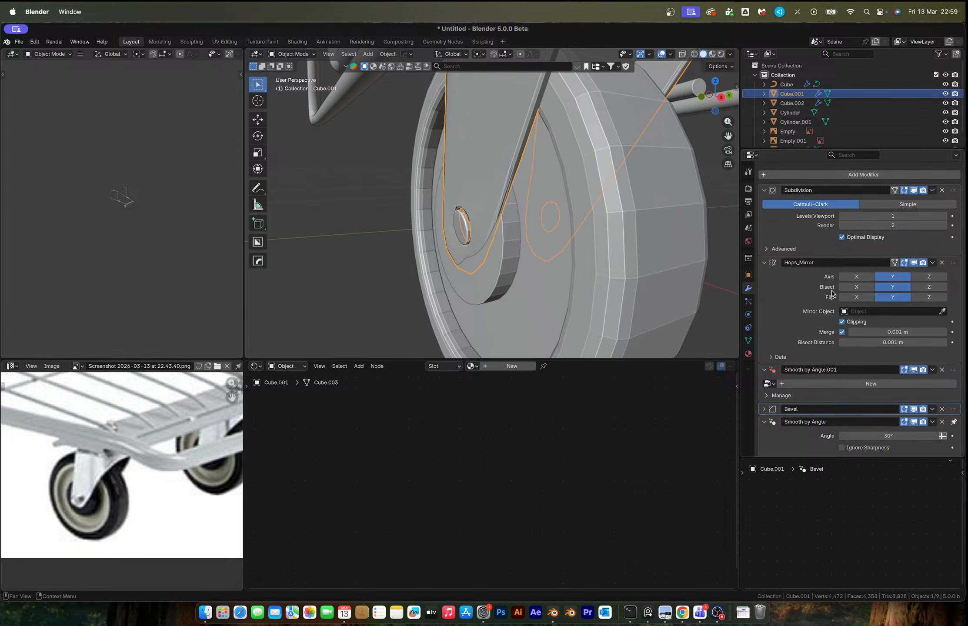
left_click(943, 410)
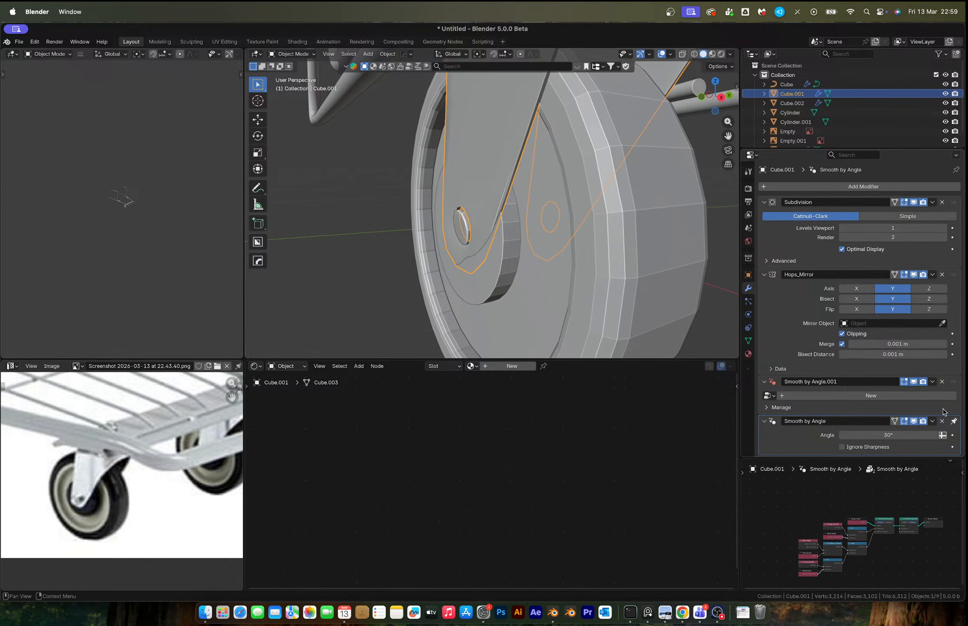
left_click(944, 409)
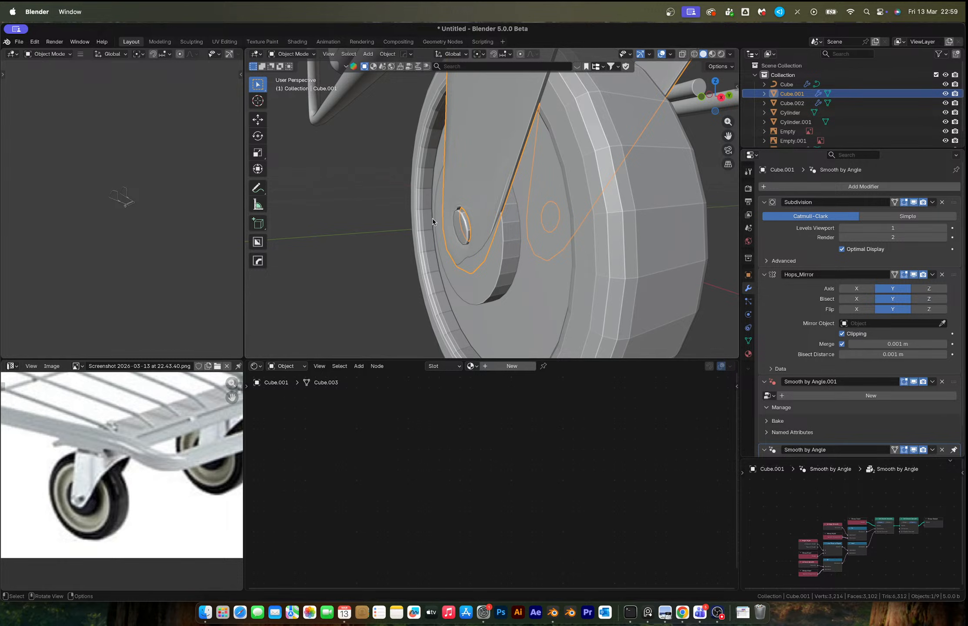
Move the selected vertices of the bracket's outer arm slightly outward along global Y
middle_click_drag(432, 222, 534, 209)
scroll(526, 235, "up", 1)
key("Tab")
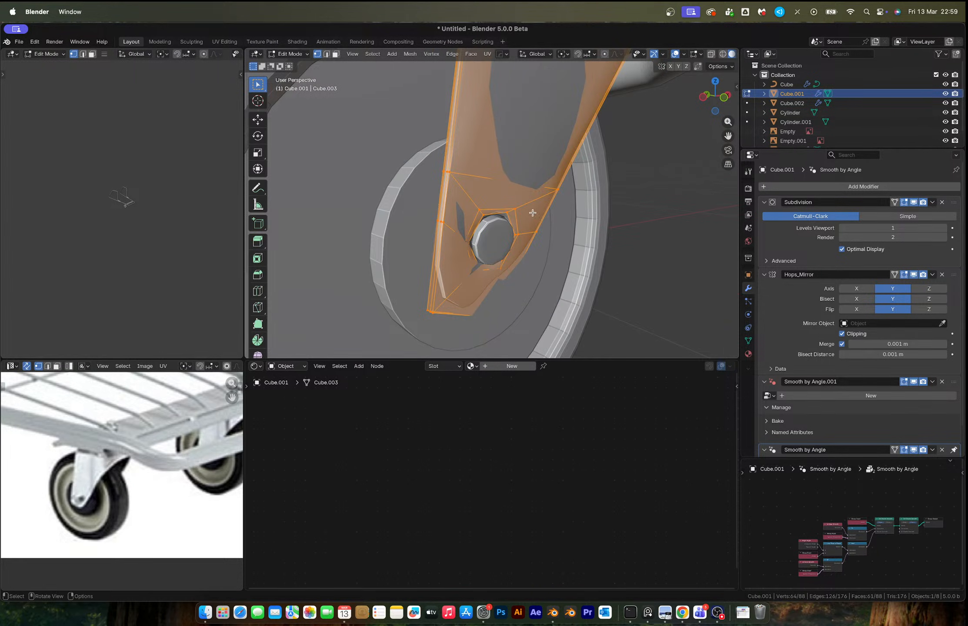
key("Tab")
scroll(509, 231, "down", 2)
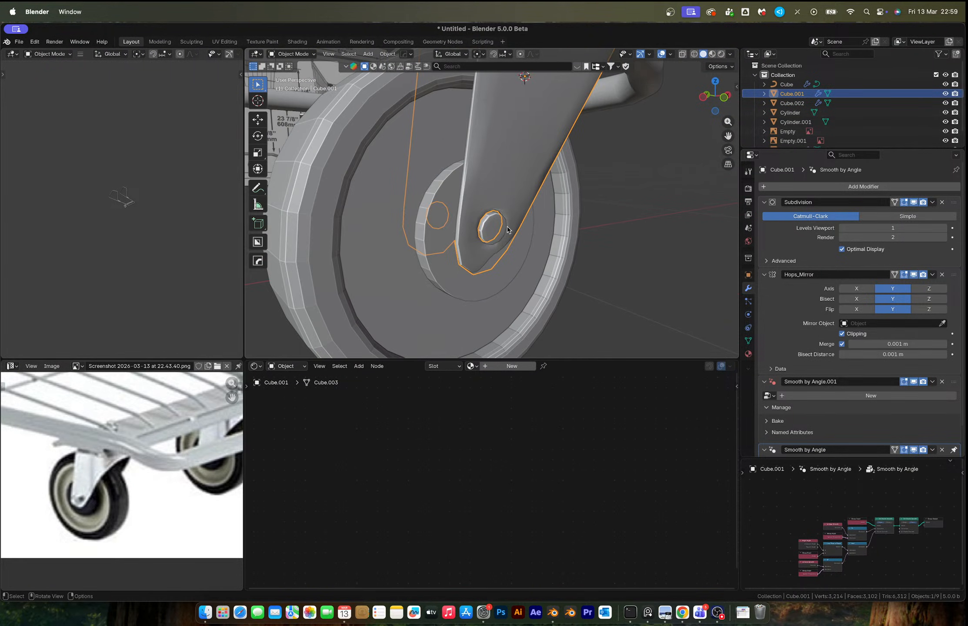
left_click(723, 97)
left_click(702, 98)
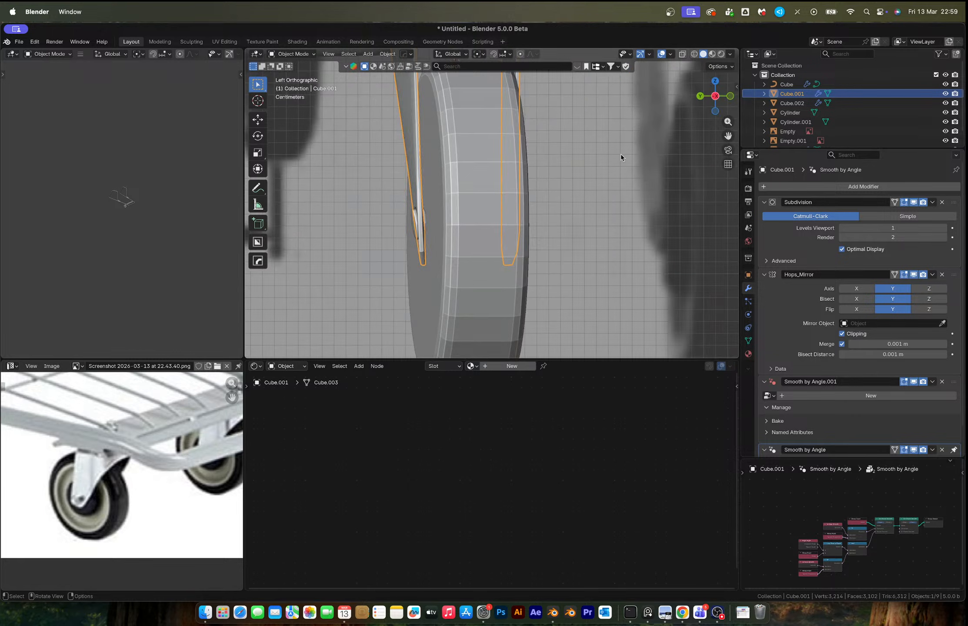
key("Tab")
scroll(560, 179, "down", 3)
scroll(539, 186, "up", 3)
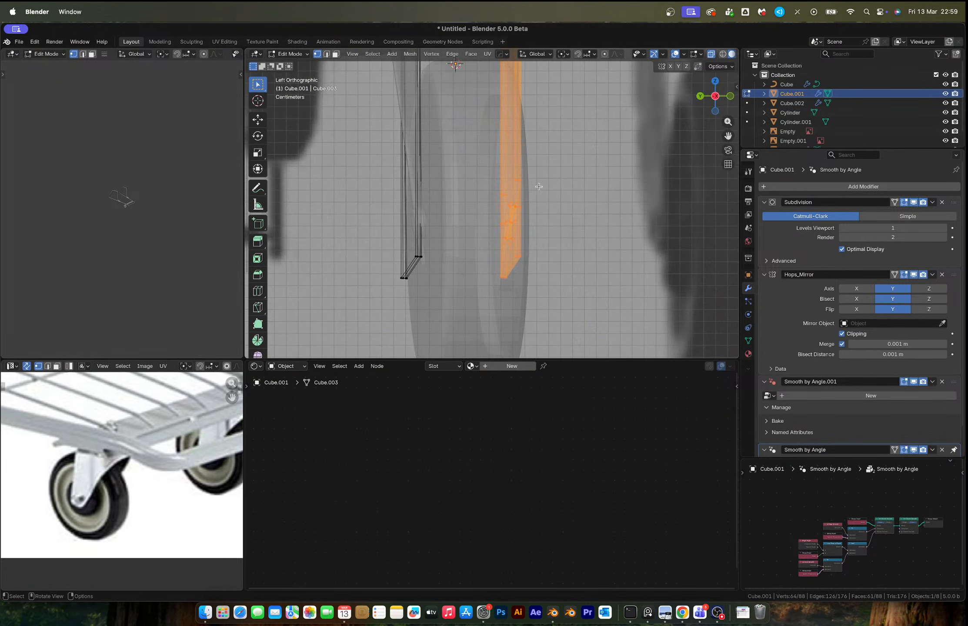
key("g")
key("y")
left_click(551, 199)
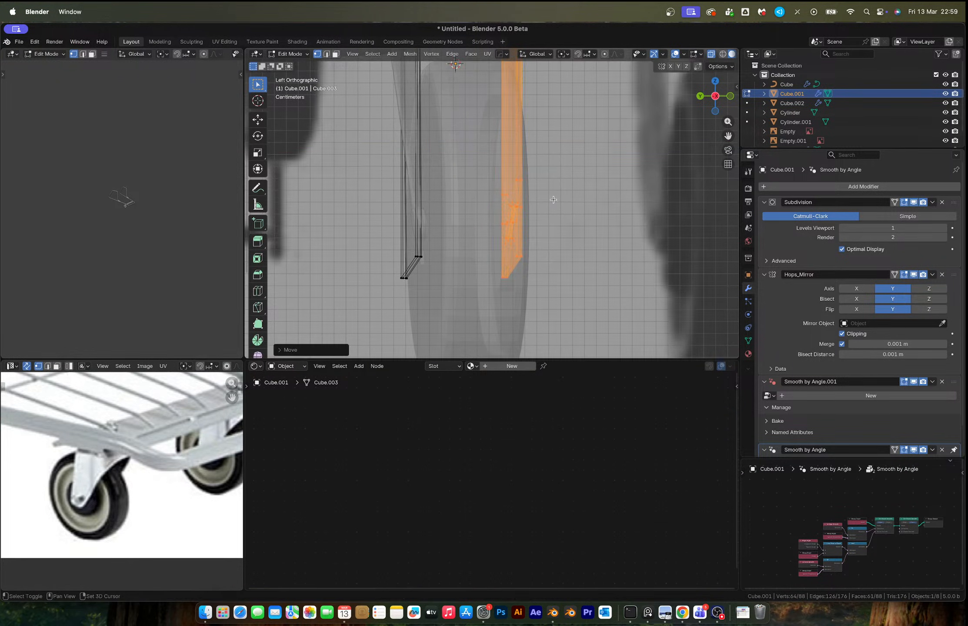
key("Tab")
Move the bracket's outer arm a further 0.0024 m or so outward along local Y
scroll(558, 201, "down", 2)
key("alt+z")
middle_click_drag(558, 201, 614, 220)
key("Tab")
key("g")
key("y")
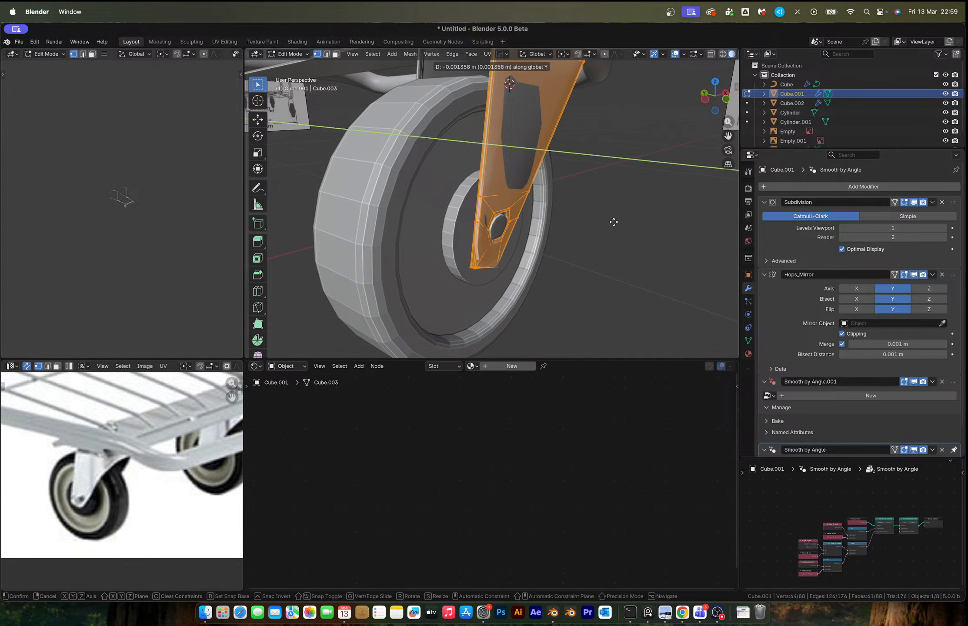
key("y")
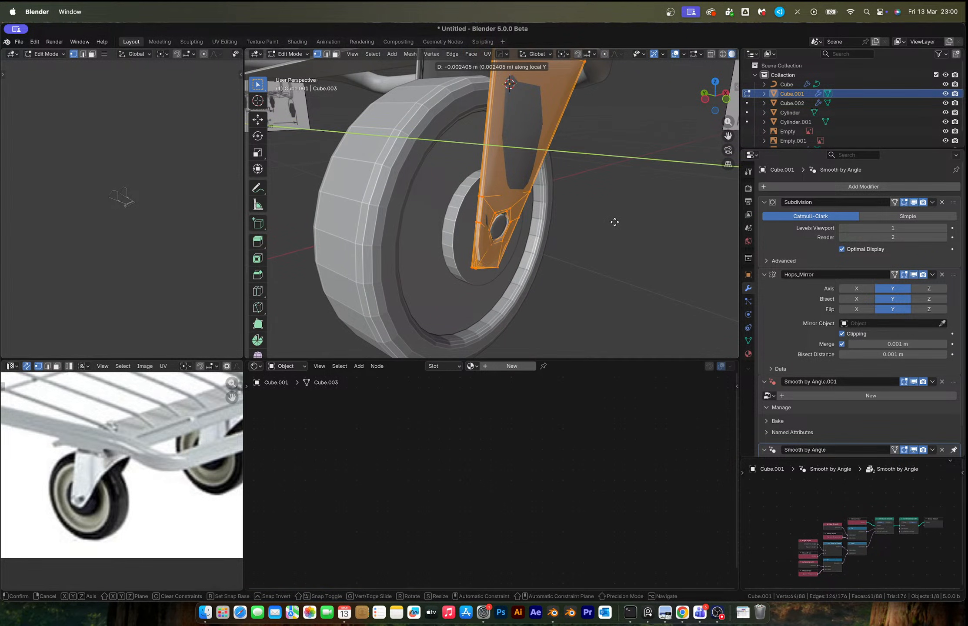
left_click(614, 221)
key("Tab")
Move the axle bolt's mesh slightly outward along local Y to follow the bracket arm
left_click(498, 230)
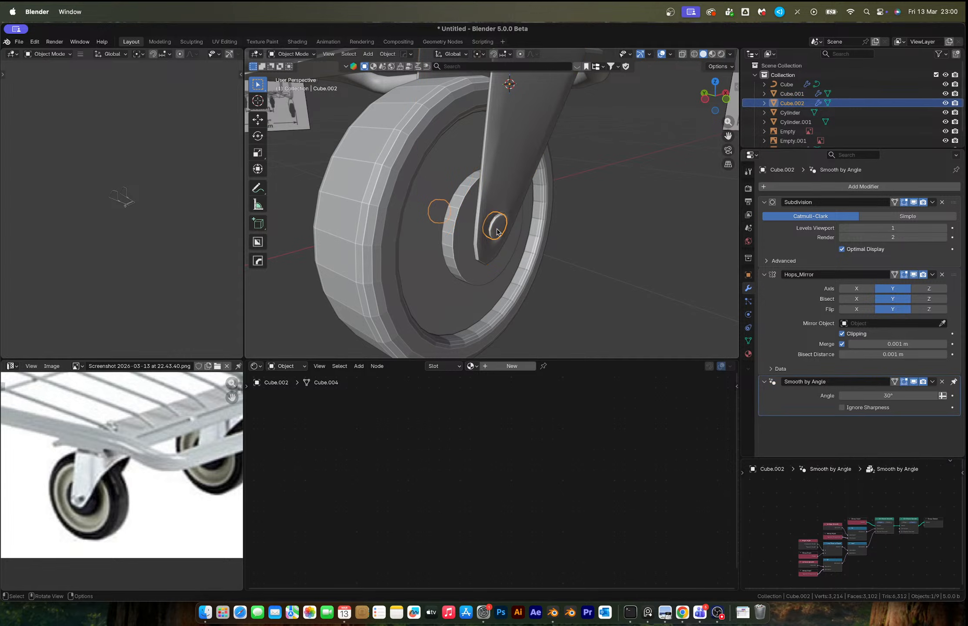
key("Tab")
key("g")
key("y")
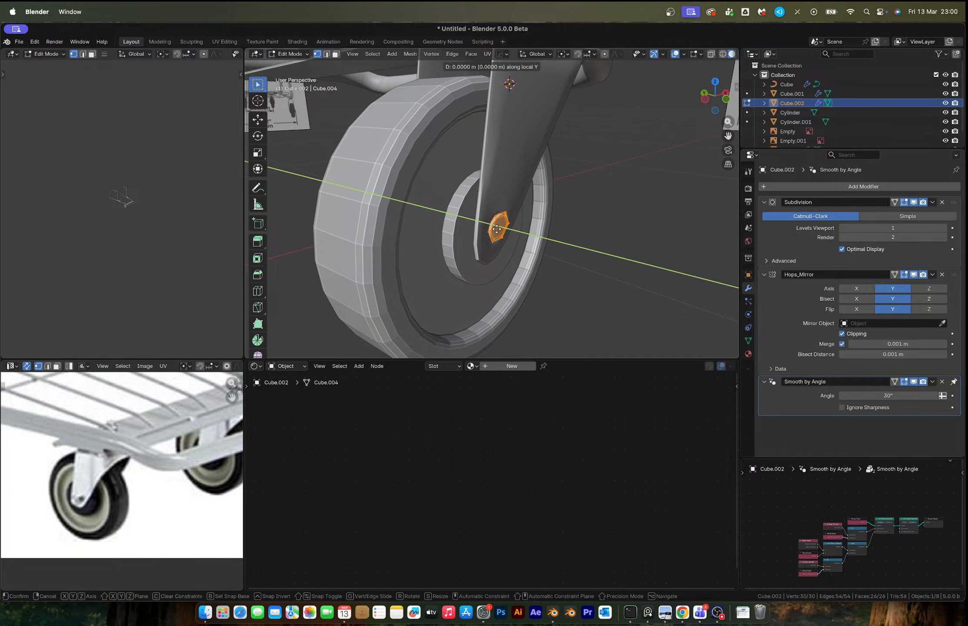
key("y")
left_click(500, 230)
key("Tab")
Bevel the hub disc's outer rim edge loop with 3 segments and an offset of about 0.0015 m
scroll(572, 227, "down", 4)
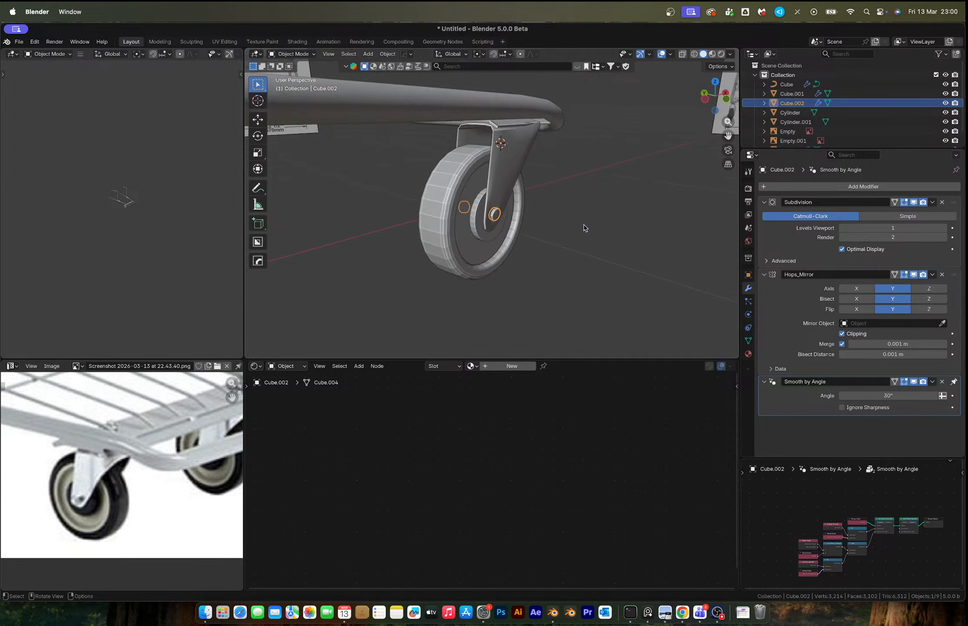
middle_click_drag(584, 227, 557, 226)
left_click(486, 226)
scroll(466, 222, "up", 3)
left_click(452, 228)
key("Tab")
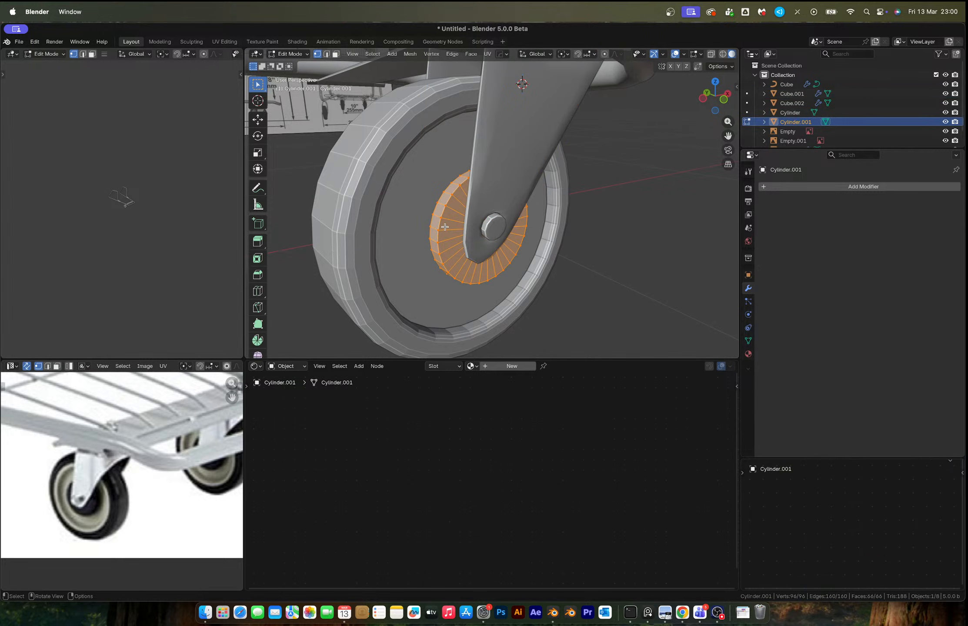
key("2")
left_click(441, 226, "alt")
key("ctrl+b")
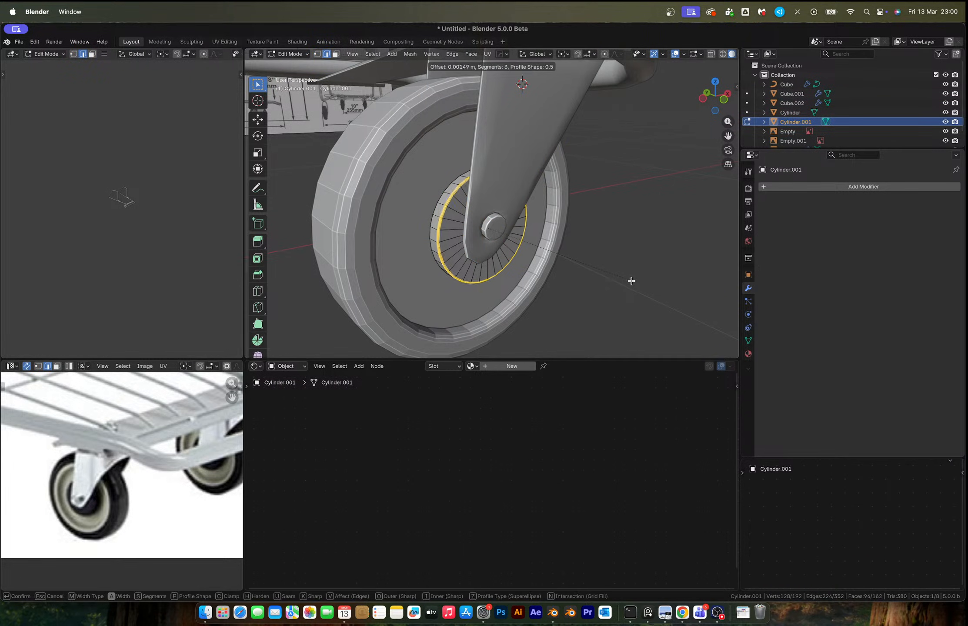
left_click(618, 259)
key("Tab")
Apply Shade Auto Smooth to the wheel and the hub together
scroll(525, 225, "down", 5)
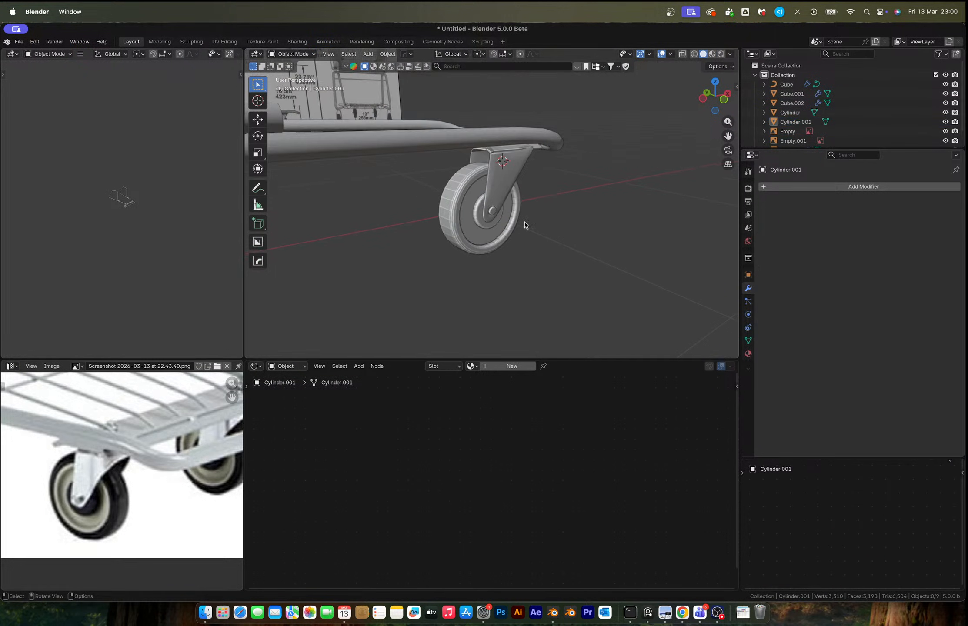
left_click(492, 217, "shift")
right_click(404, 189)
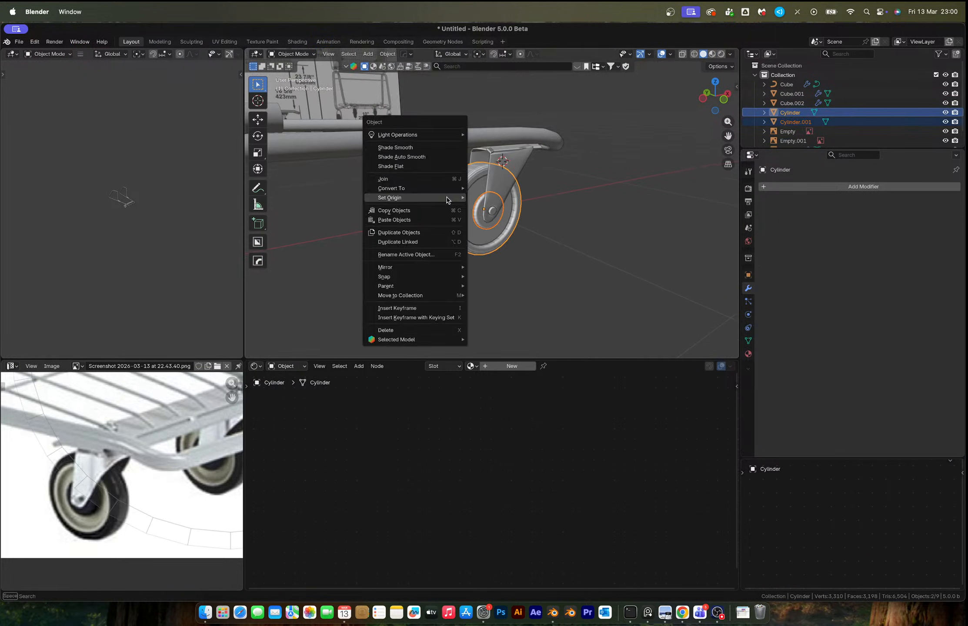
left_click(409, 157)
Add the bracket to the mesh edit and move its top edges along global Z to fit the cart frame
middle_click_drag(486, 212, 600, 179)
scroll(501, 211, "up", 5)
scroll(557, 144, "up", 3)
left_click(573, 144, "shift")
key("Tab")
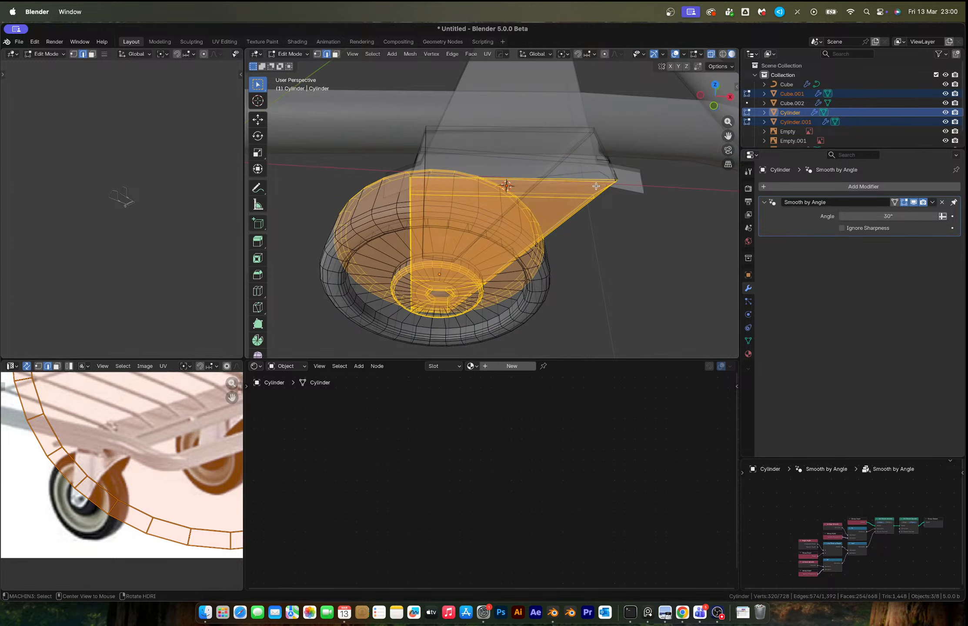
left_click(713, 105)
scroll(504, 165, "up", 4)
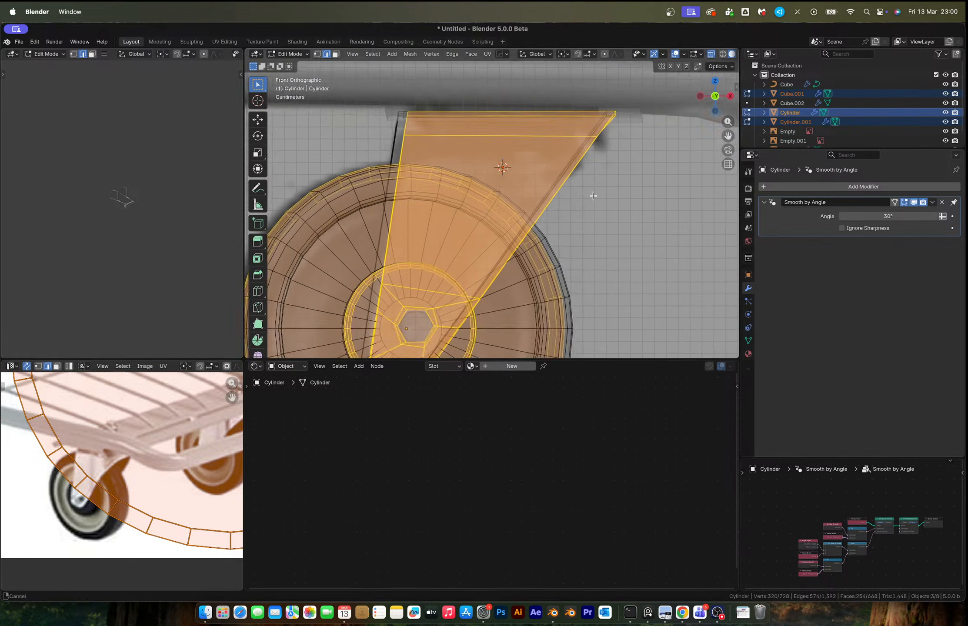
left_click_drag(364, 148, 630, 182)
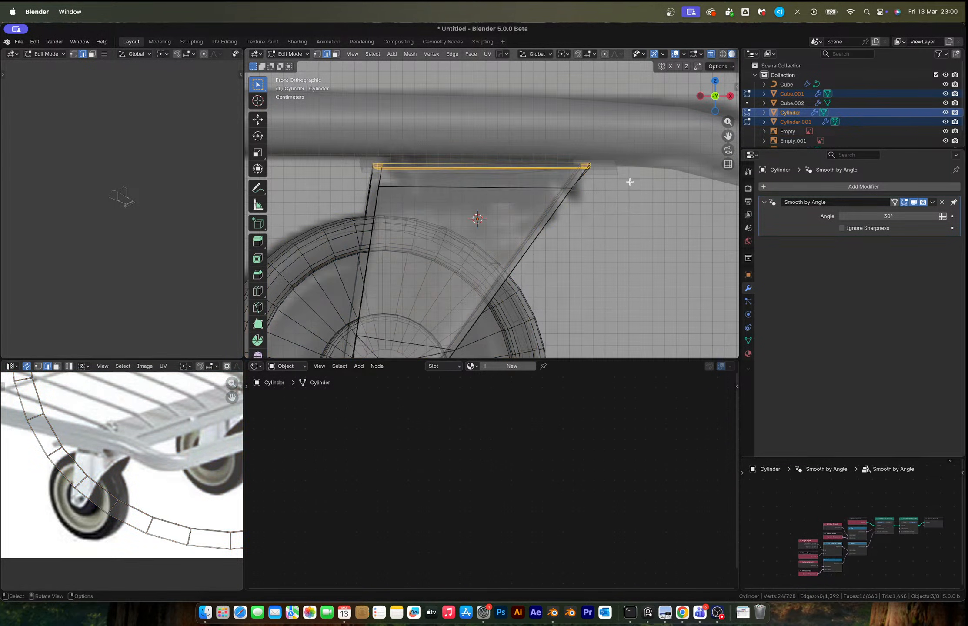
key("g")
key("z")
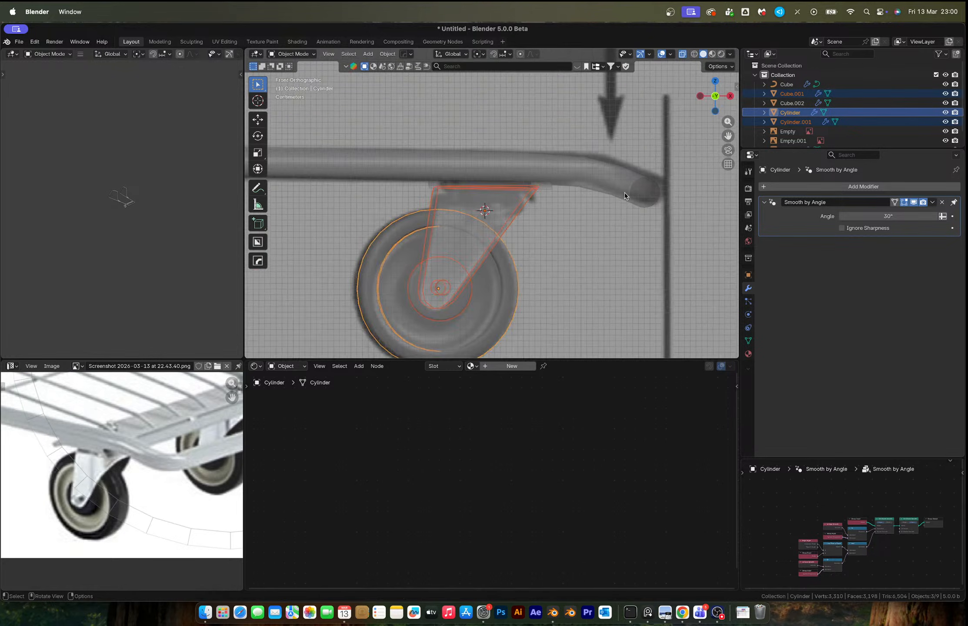
Try to mirror the bracket, wheel and hub to the cart's other side, with the cross plate as the active object
middle_click_drag(625, 194, 491, 233)
key("alt+z")
scroll(491, 234, "down", 2)
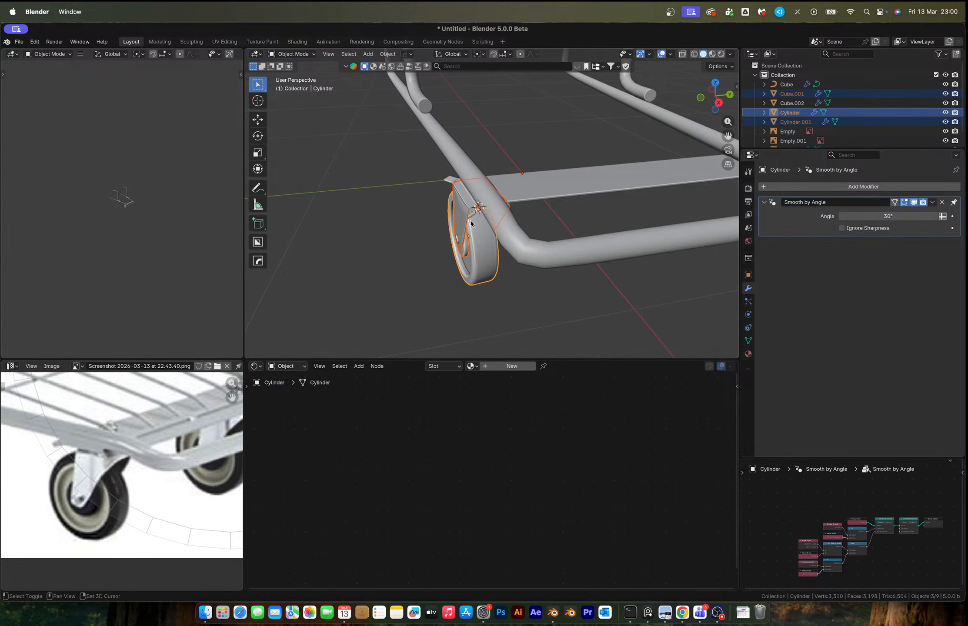
left_click(594, 195)
scroll(595, 201, "down", 3)
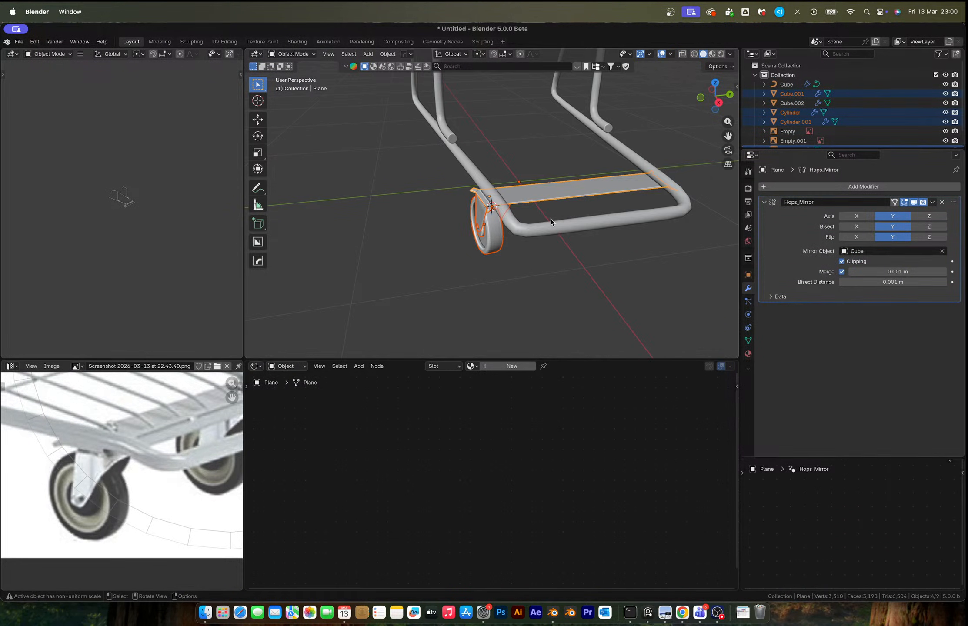
key("alt+x")
left_click(433, 210)
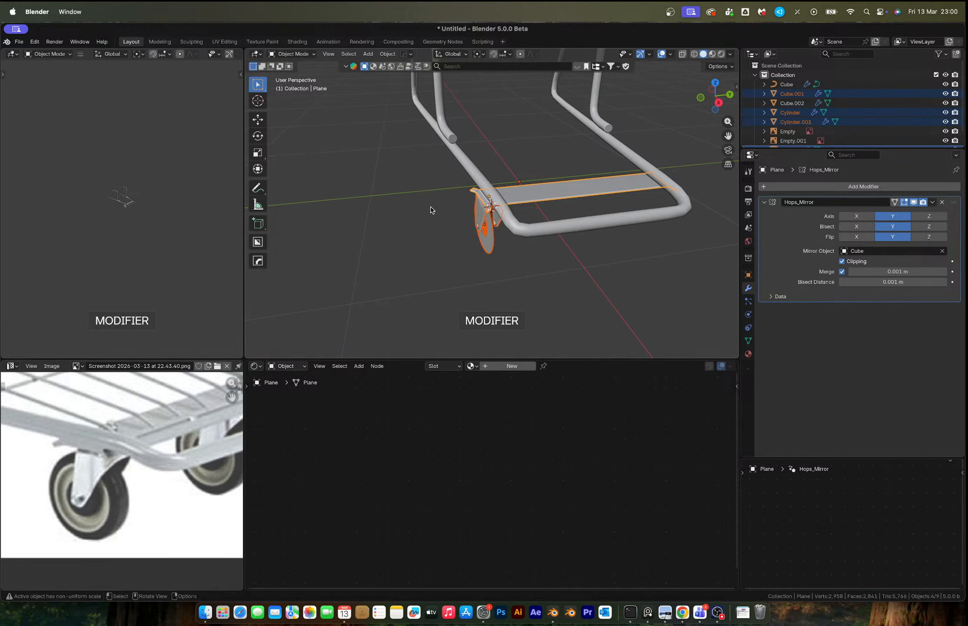
key("alt+x")
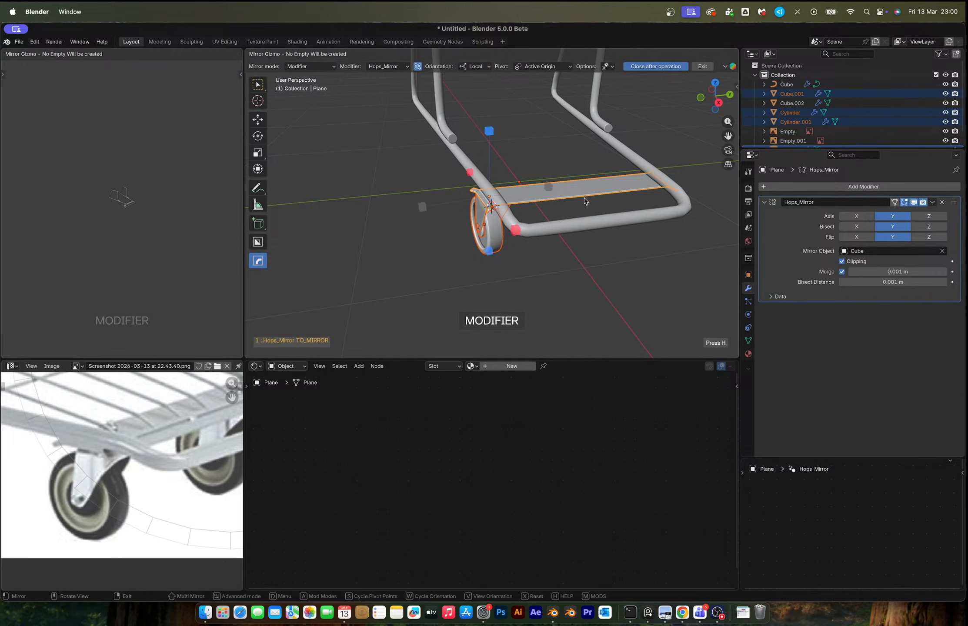
left_click(496, 235)
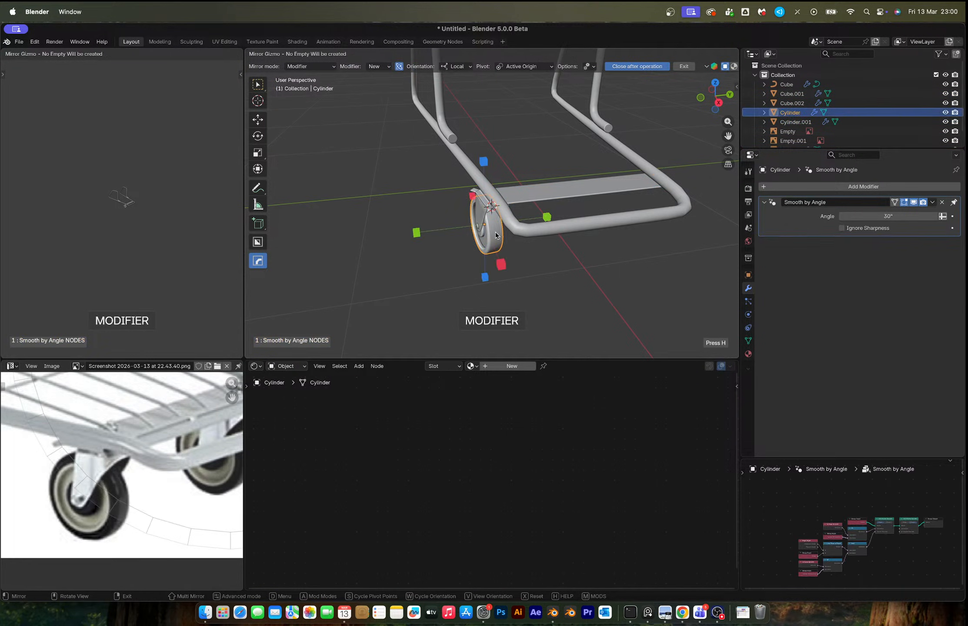
middle_click_drag(462, 214, 512, 216)
right_click(511, 234)
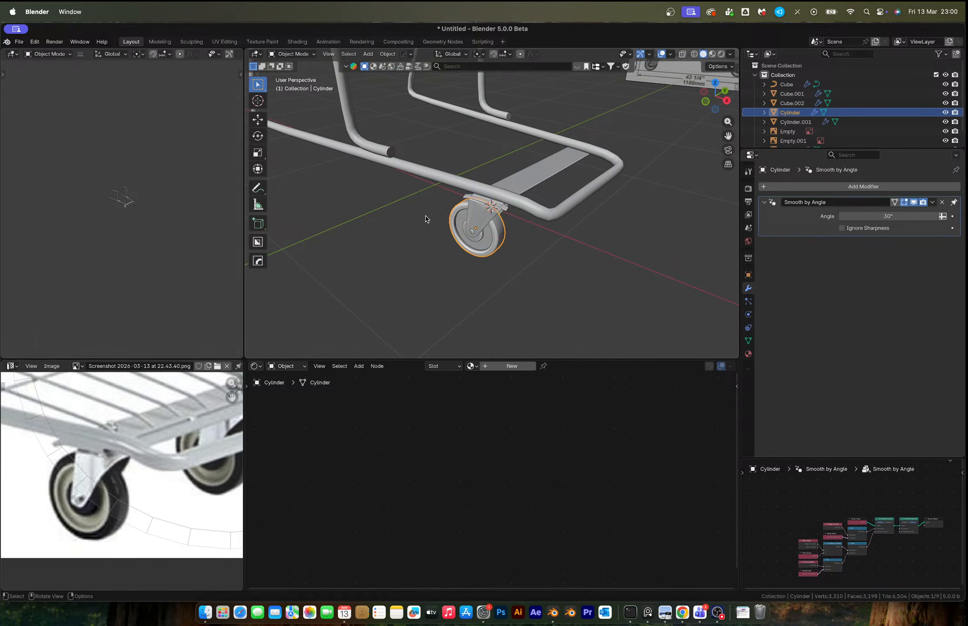
Apply Visual Geometry to Mesh to all the caster parts together
left_click_drag(427, 217, 526, 265)
key("ctrl+a")
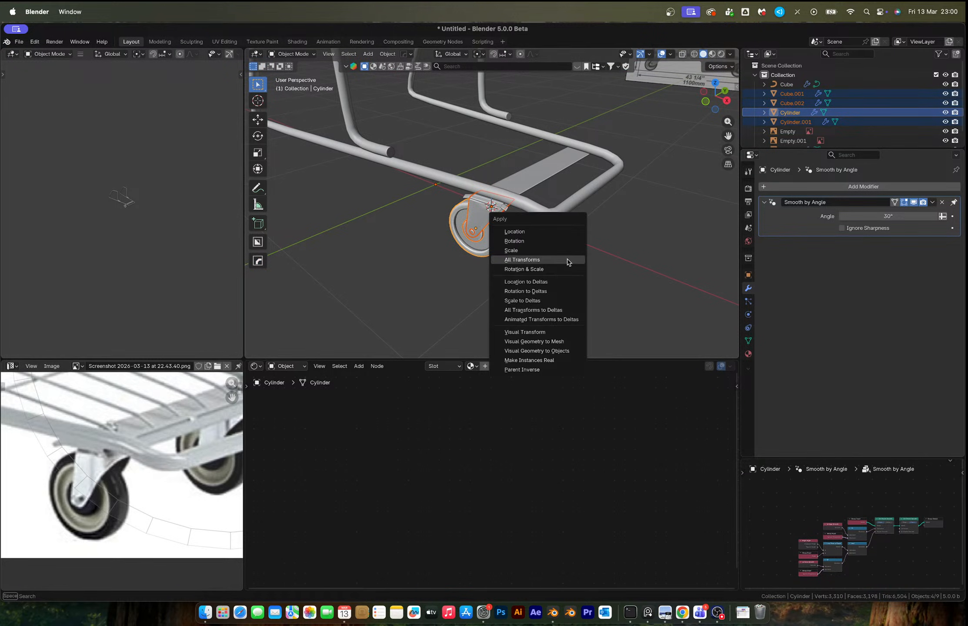
left_click(558, 341)
Try to mirror the converted caster parts to the cart's other side, with the cross plate as the active object
middle_click_drag(562, 254, 472, 246)
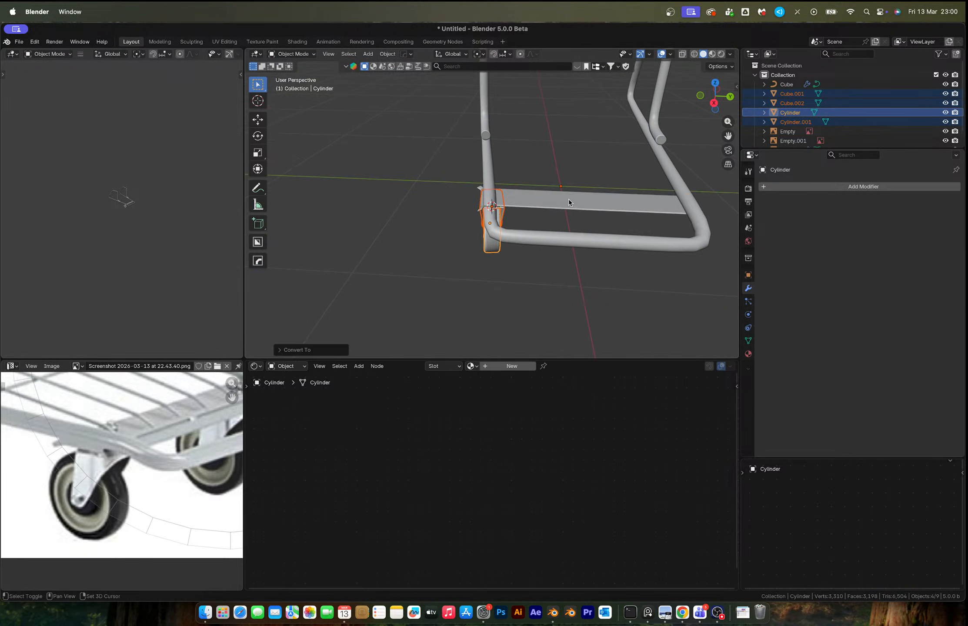
left_click(571, 202, "shift")
key("alt+x")
left_click(556, 196)
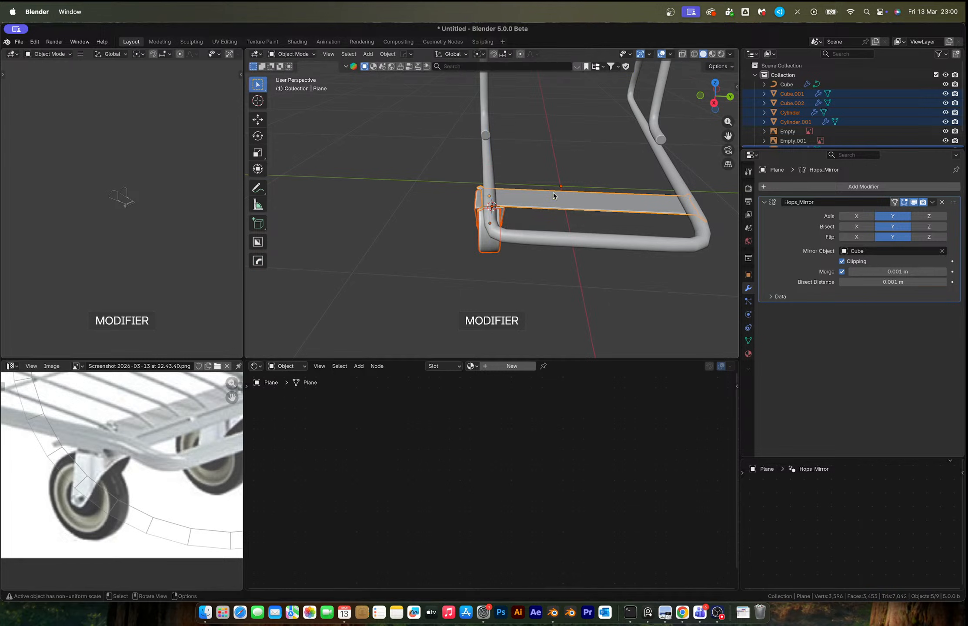
middle_click_drag(556, 196, 633, 189)
Apply the cross plate's Hops_Mirror modifier and join the bracket with the wheel into one object
scroll(488, 222, "up", 5)
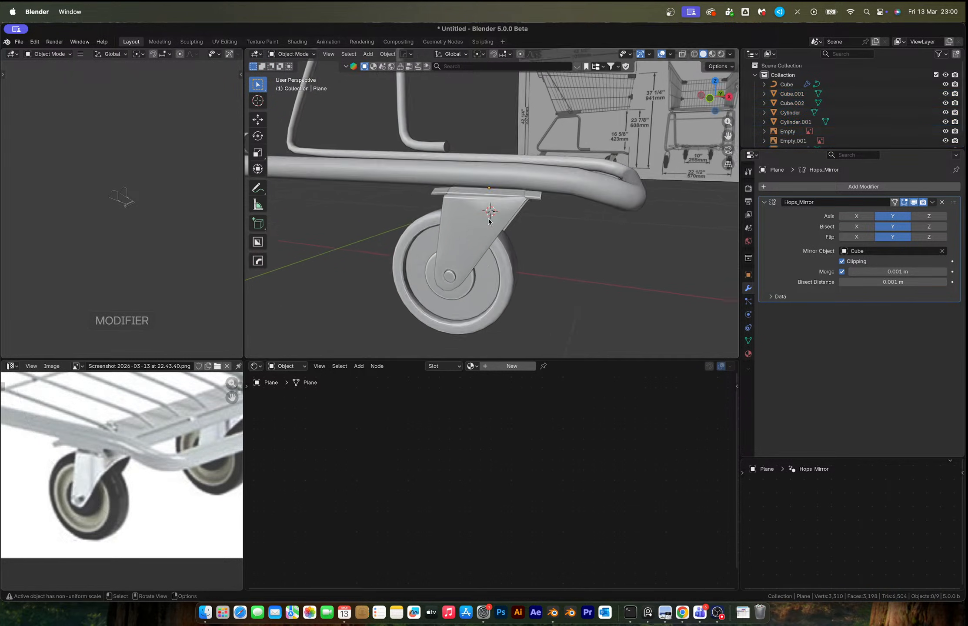
left_click(489, 272)
left_click(491, 274)
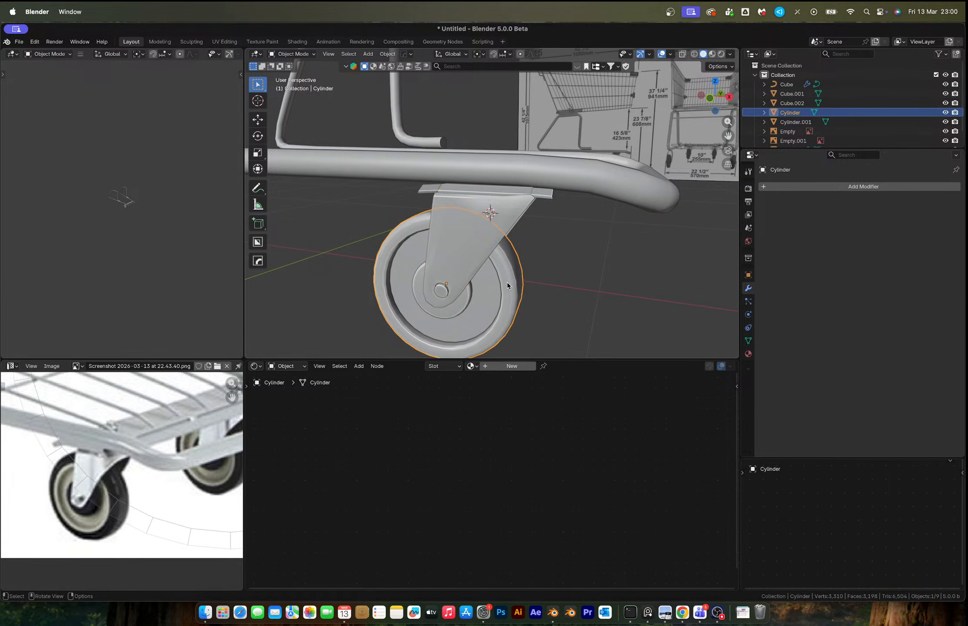
middle_click_drag(507, 283, 542, 248)
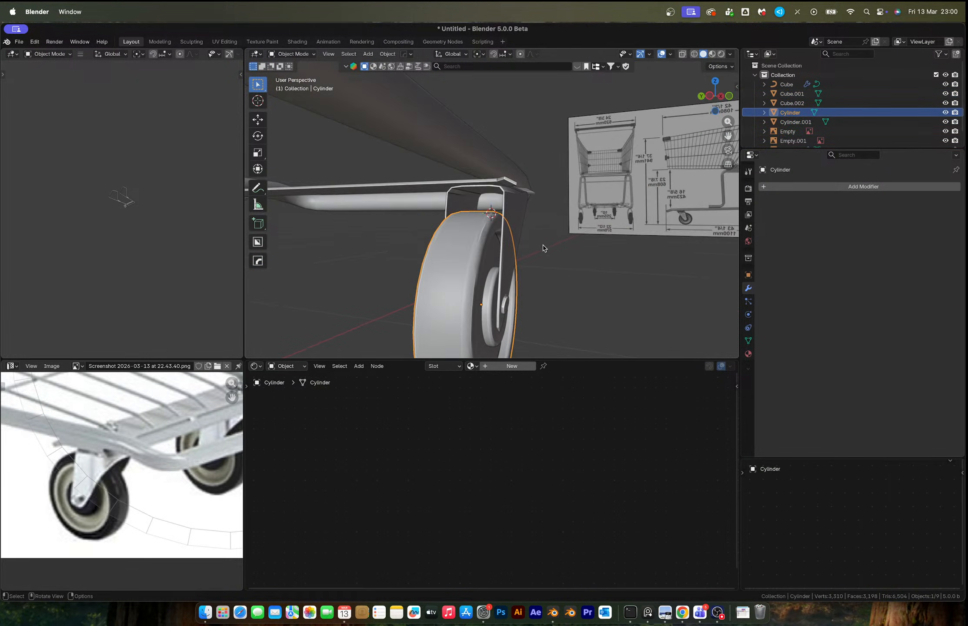
left_click(502, 184)
middle_click_drag(557, 191, 670, 239)
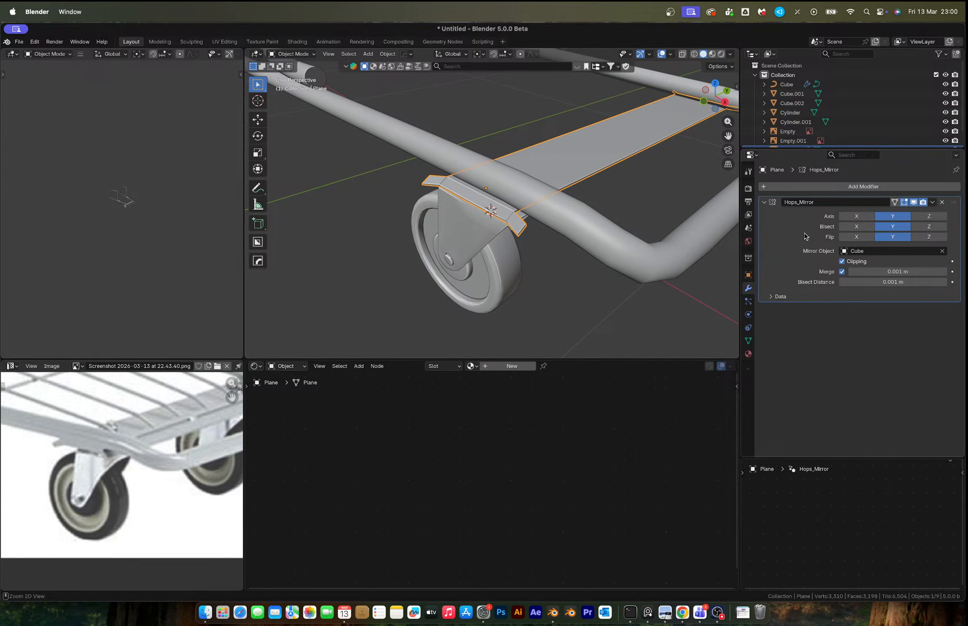
key("ctrl+a")
left_click(487, 278, "shift")
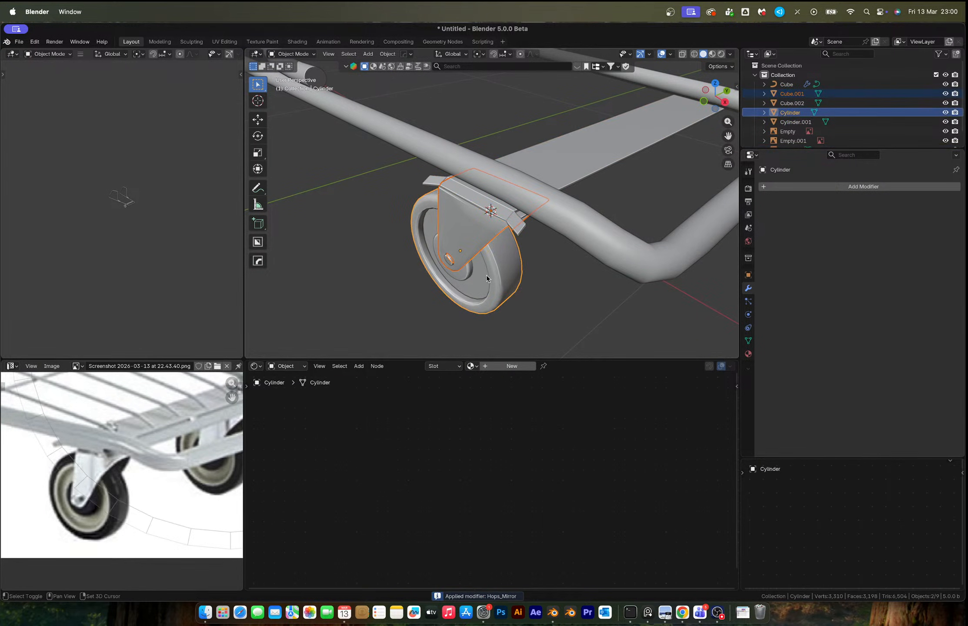
key("ctrl+j")
left_click(580, 165, "shift")
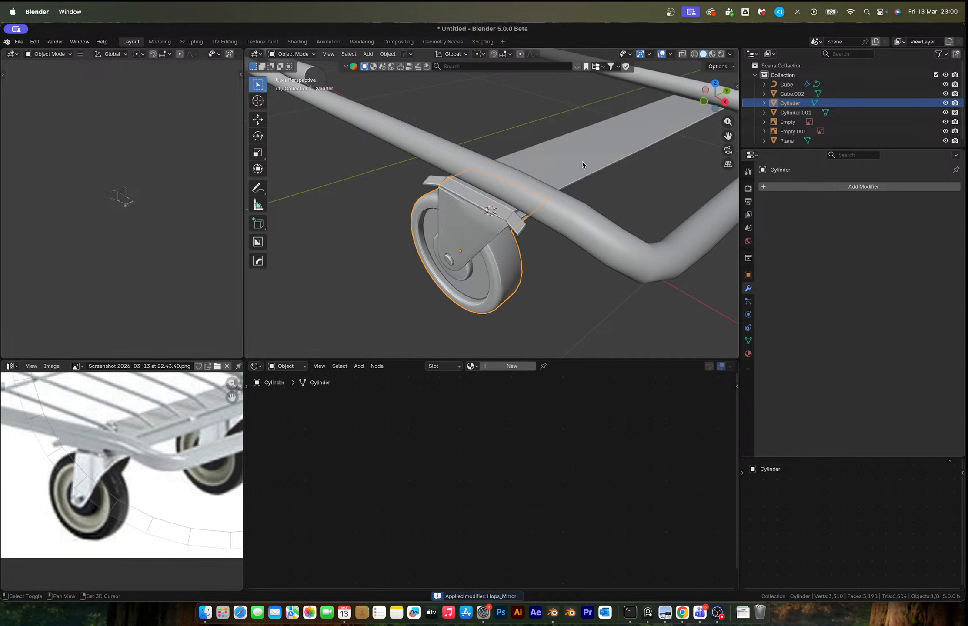
key("alt+x")
scroll(566, 178, "down", 3)
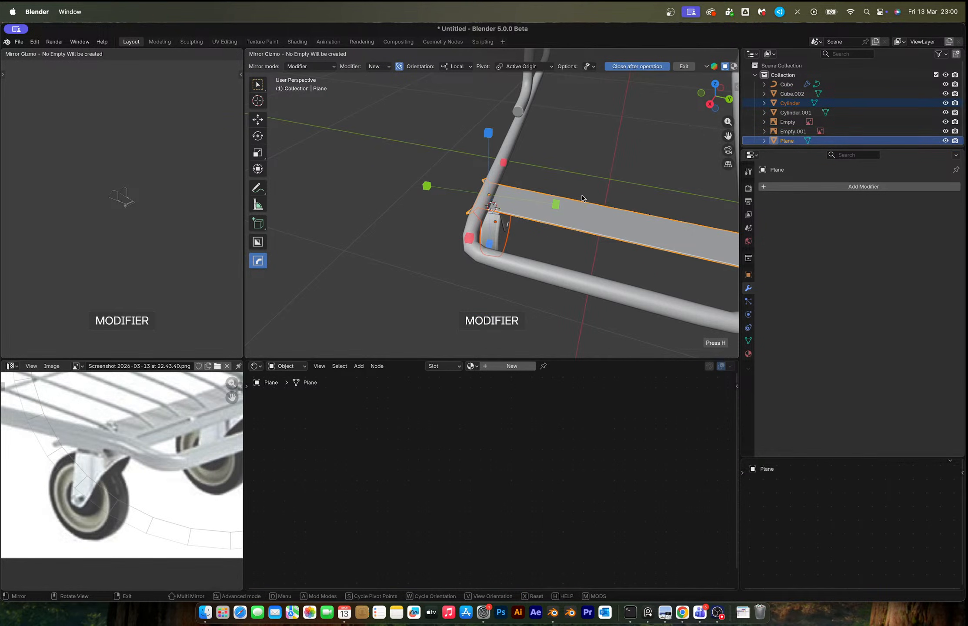
right_click(616, 227)
Set the cross plate's origin to the centre of its geometry
right_click(616, 228)
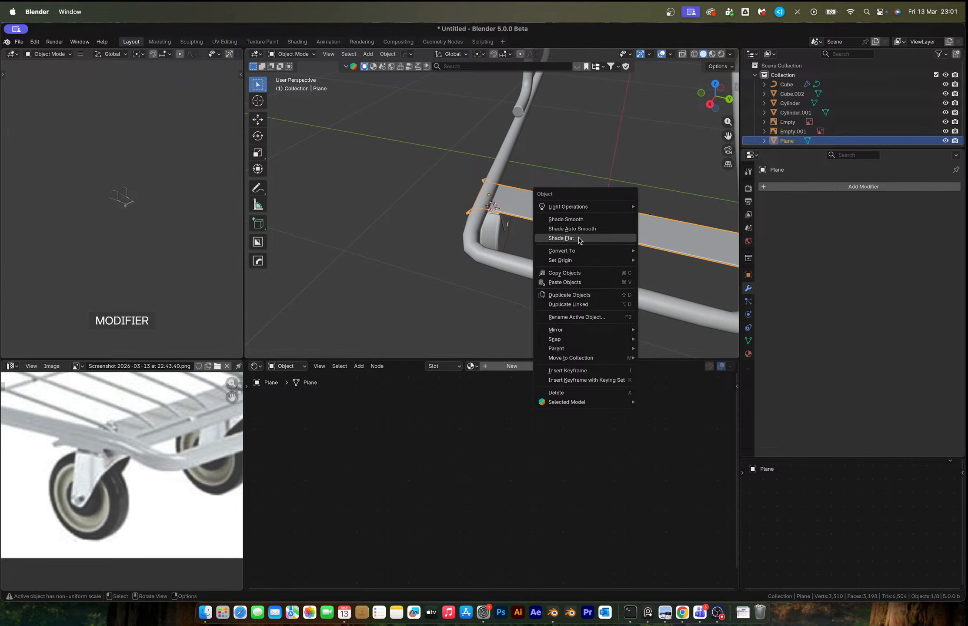
mouse_move(575, 263)
left_click(670, 270)
middle_click_drag(560, 252, 633, 236)
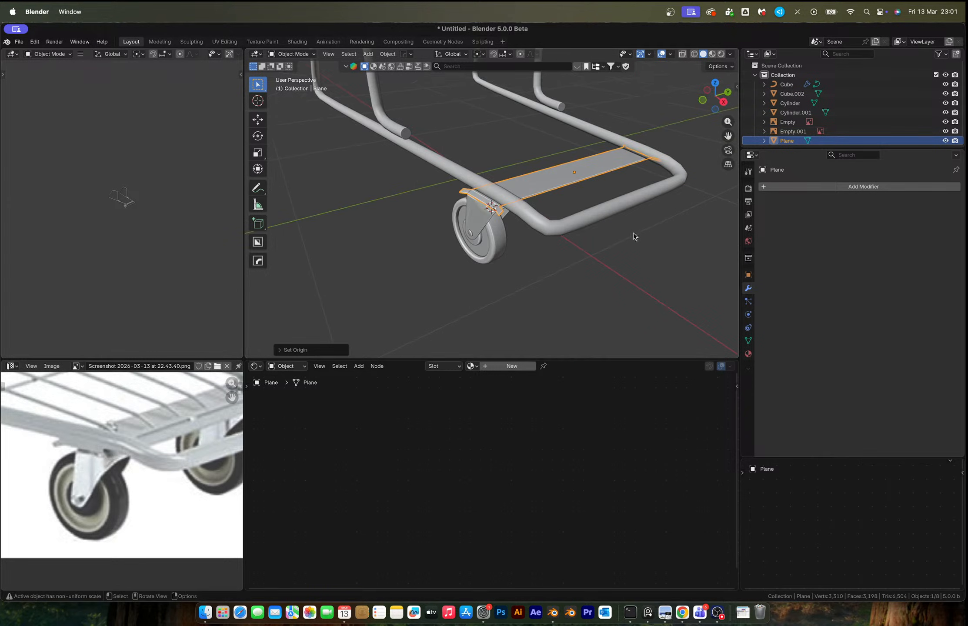
Try to mirror the joined caster along Y about the cross plate's recentred origin, and undo the attempt
left_click(489, 236)
left_click(577, 177, "shift")
key("alt+x")
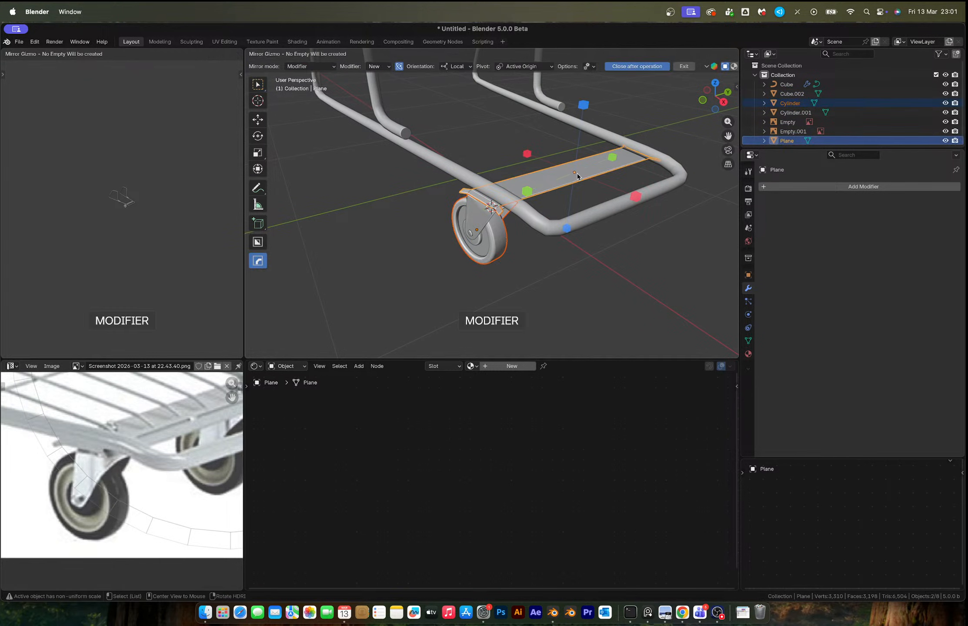
left_click(525, 193)
mouse_move(524, 193)
middle_mouse_down()
mouse_move(543, 196)
mouse_move(509, 182)
mouse_move(594, 216)
mouse_move(524, 193)
middle_mouse_up()
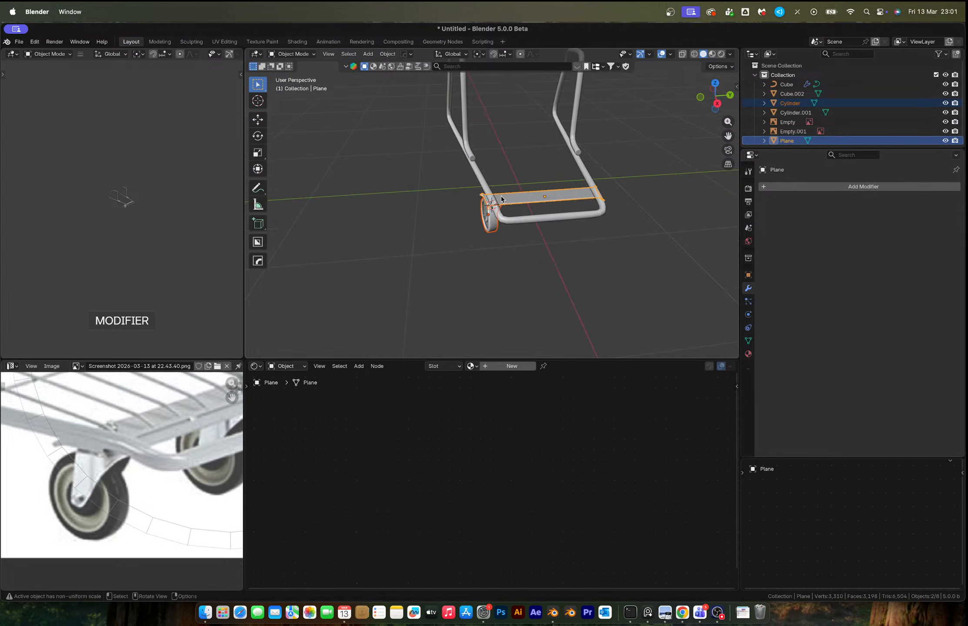
scroll(524, 193, "up", 3)
key("super+z")
key("super+z")
Mirror the joined caster along Y to the cart's other side, using the tubular frame as the mirror object
left_click(553, 231, "shift")
key("alt+x")
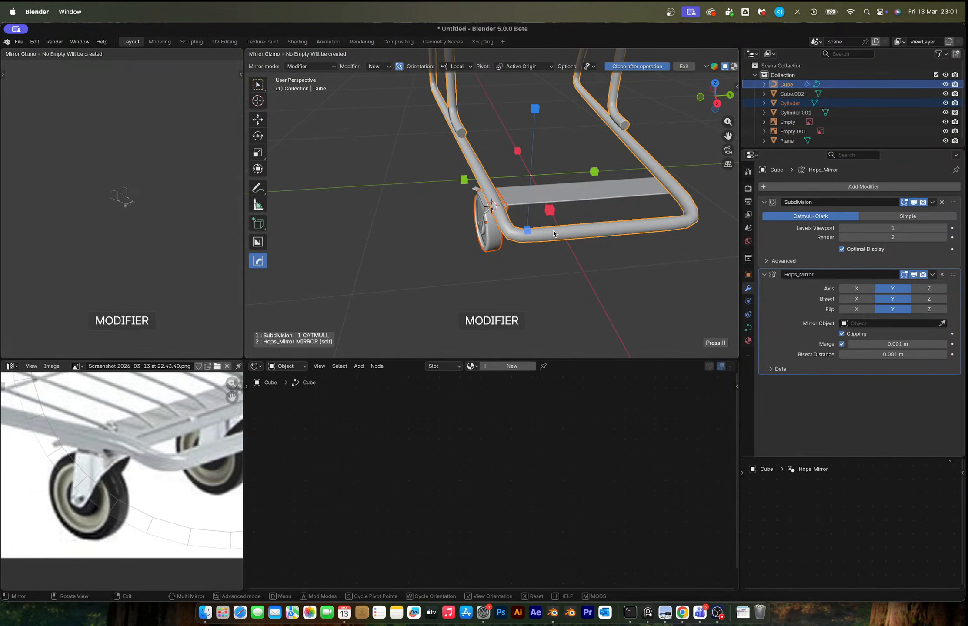
left_click(595, 171)
left_click(642, 285)
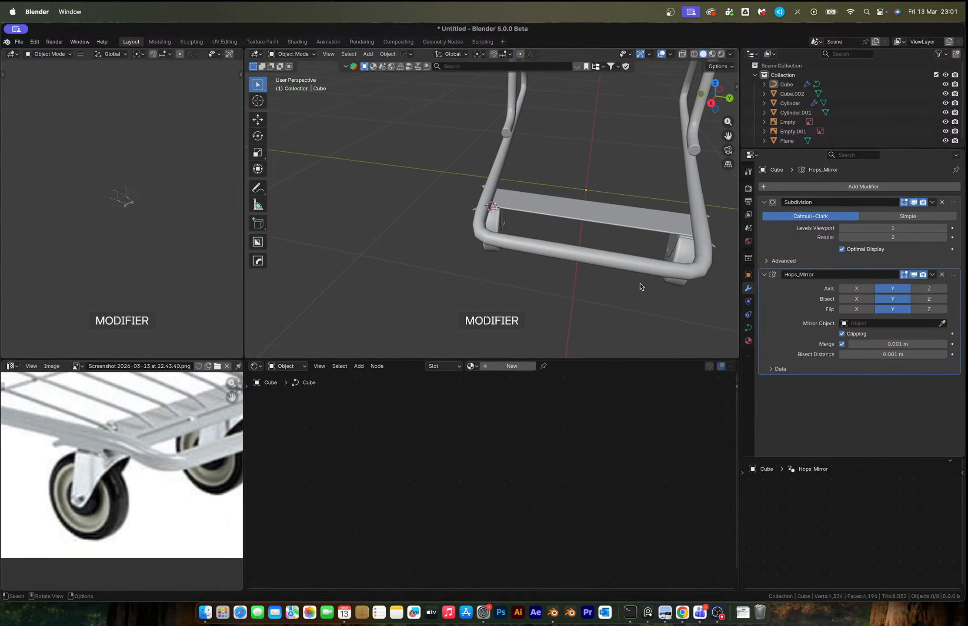
middle_click_drag(642, 286, 559, 239)
scroll(495, 222, "down", 2)
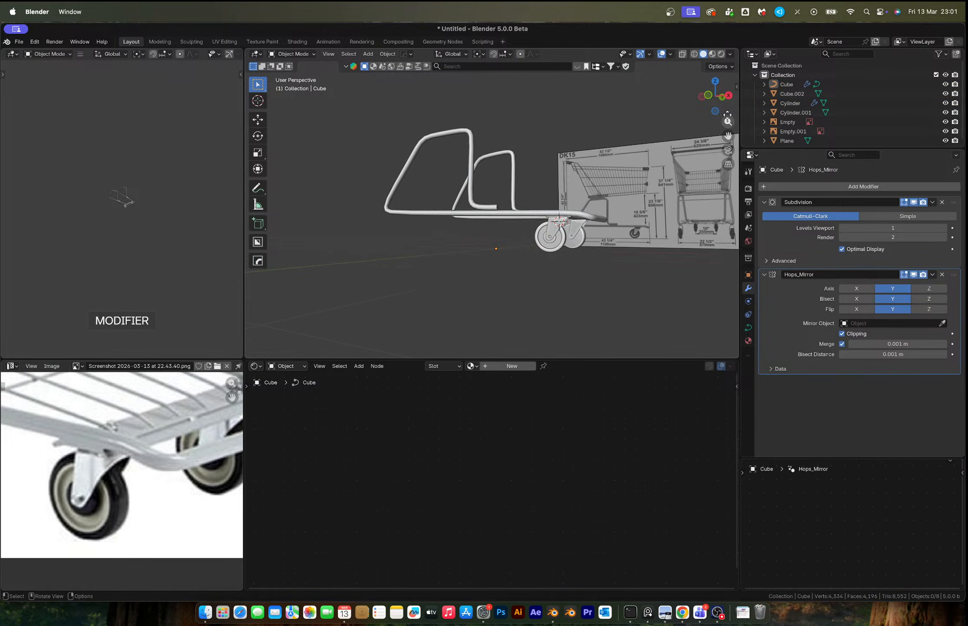
Compare the casters with the frame in front and top views and examine the other pair of casters in the reference photo
left_click(709, 95)
scroll(670, 111, "down", 1)
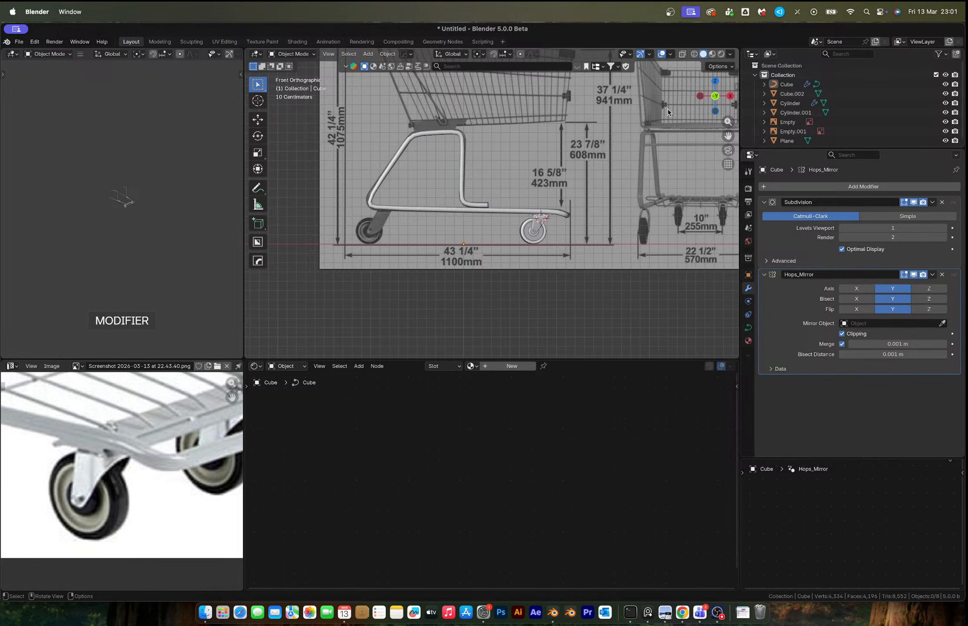
left_click(714, 81)
scroll(571, 190, "up", 4)
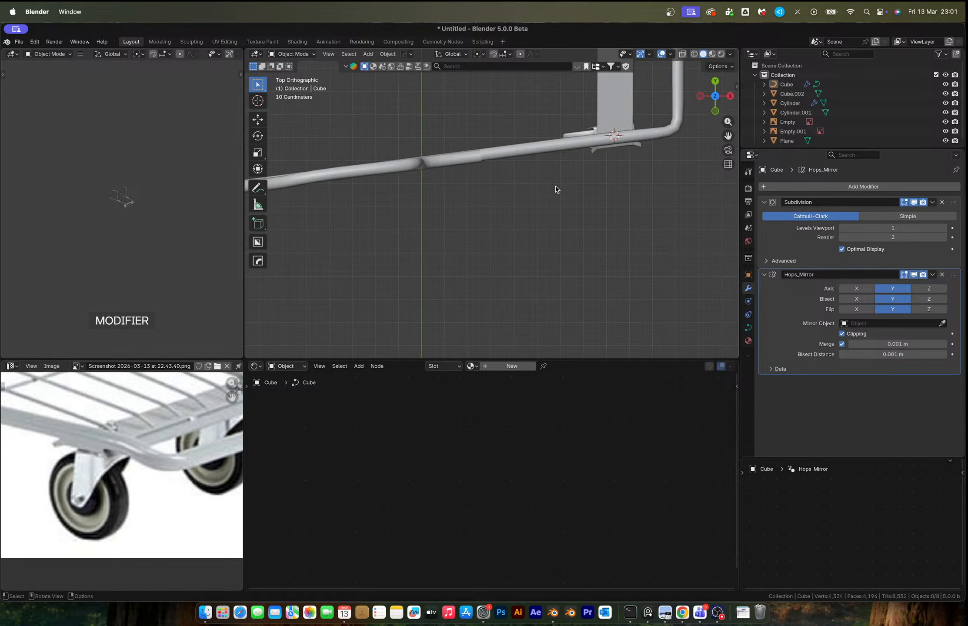
scroll(134, 446, "down", 5)
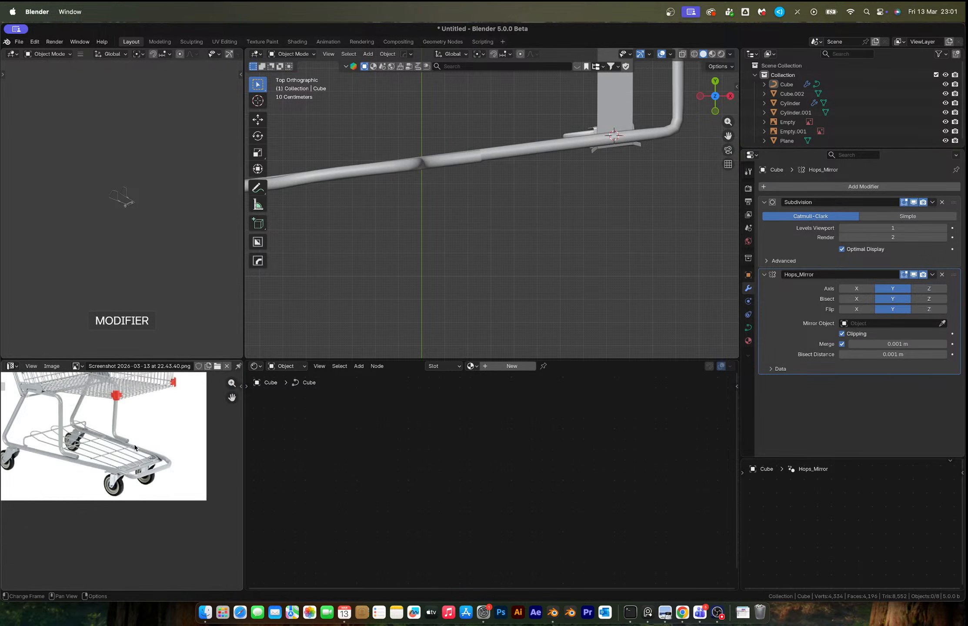
middle_click_drag(72, 442, 159, 460)
scroll(119, 473, "up", 4)
scroll(105, 474, "down", 2)
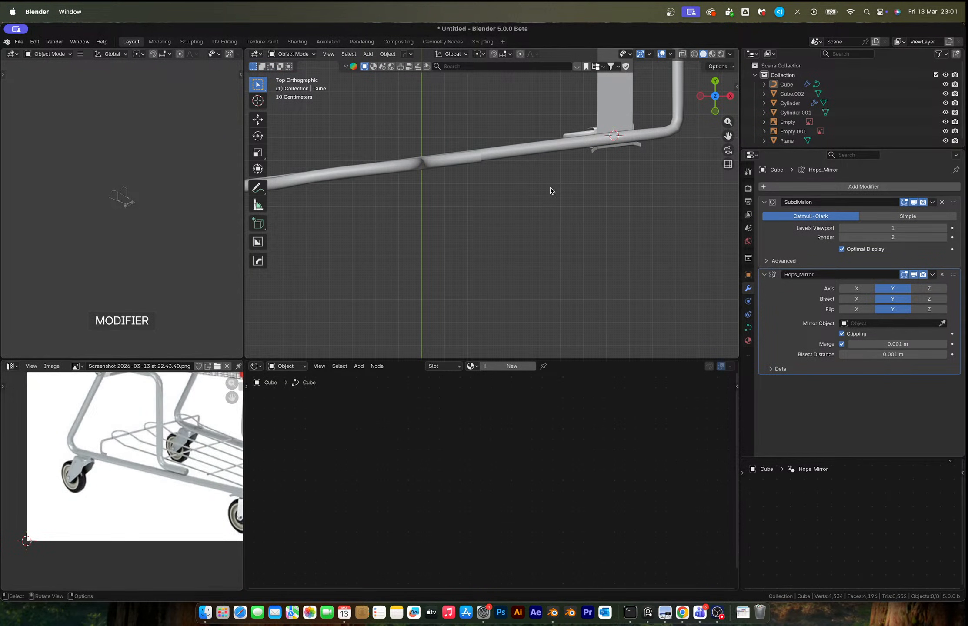
Duplicate the caster's mesh in top view and place the copy at the open end of the frame's side tube
middle_click_drag(604, 147, 581, 151)
left_click(605, 213)
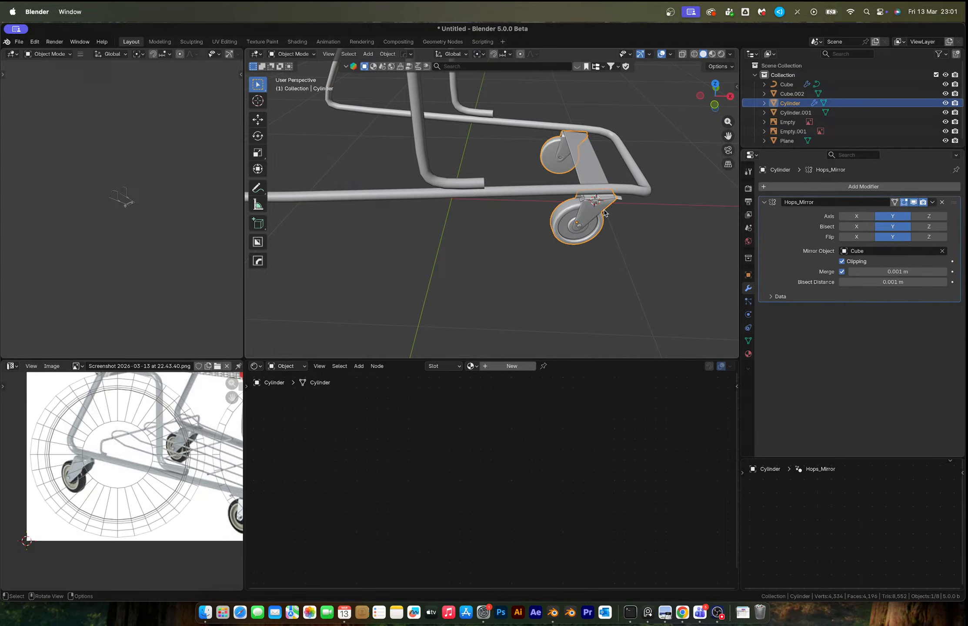
left_click(715, 85)
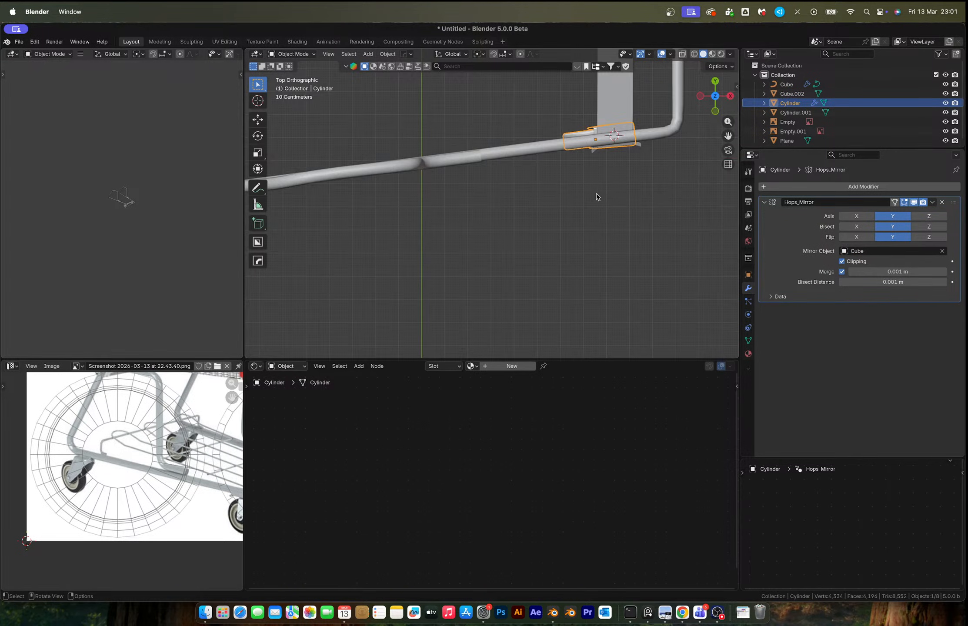
scroll(582, 197, "down", 4)
key("Tab")
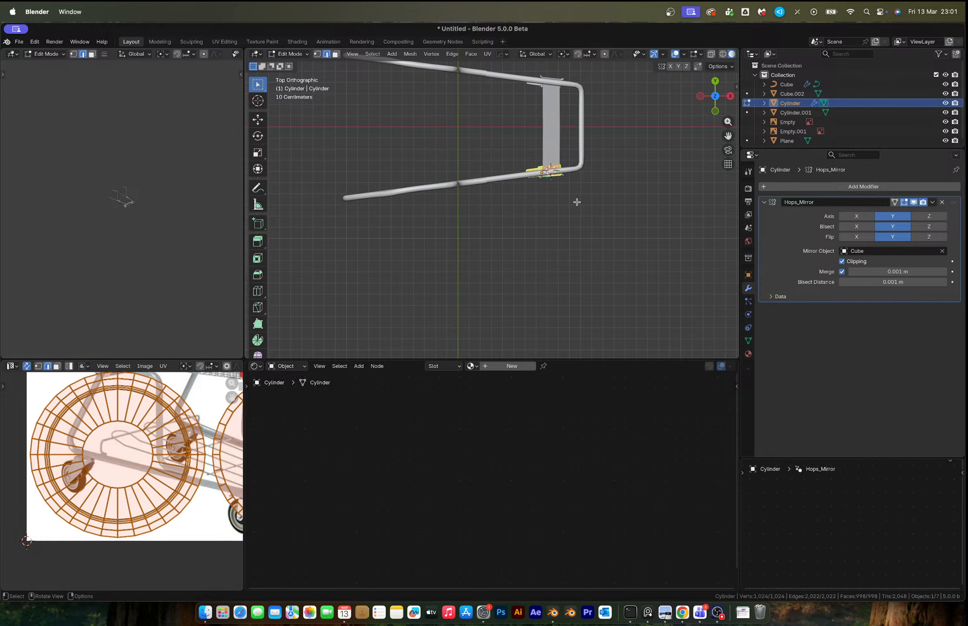
key("1")
key("shift+d")
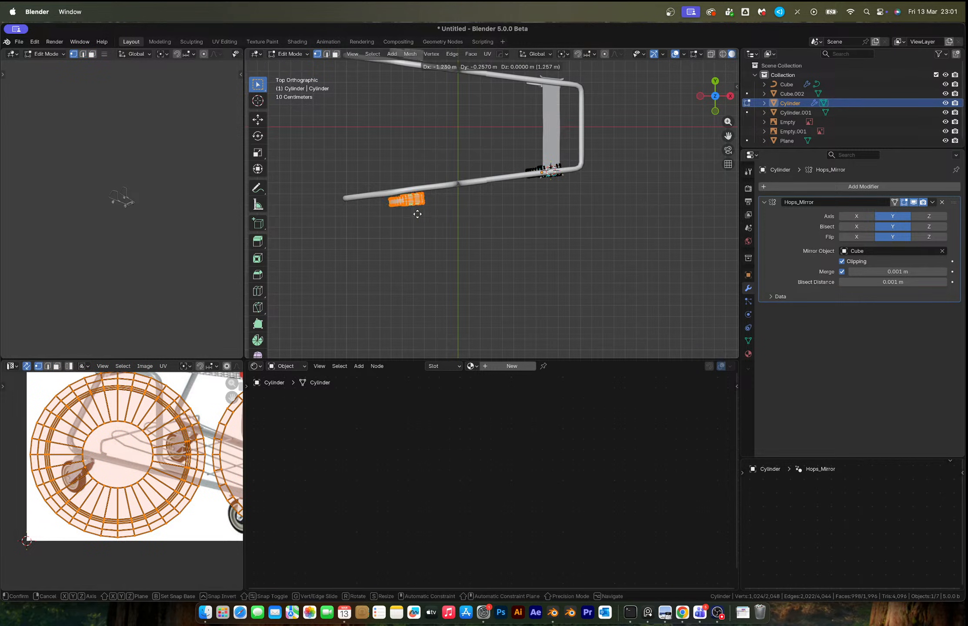
left_click(385, 209)
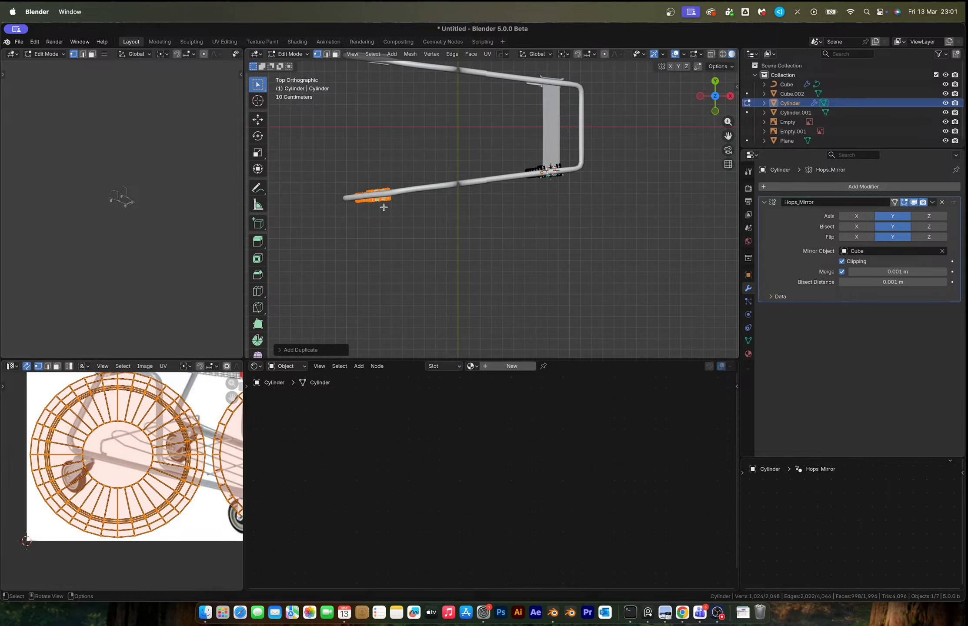
Rotate the duplicated caster by about 0.55° and move it into line with the side tube
scroll(409, 212, "up", 5)
key("r")
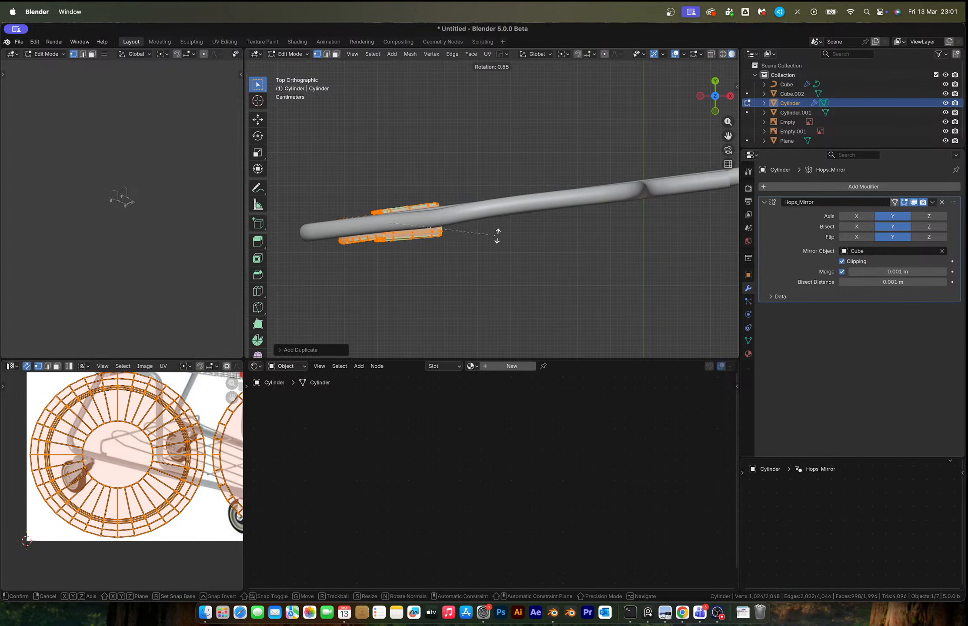
left_click(498, 235)
key("g")
left_click(500, 230)
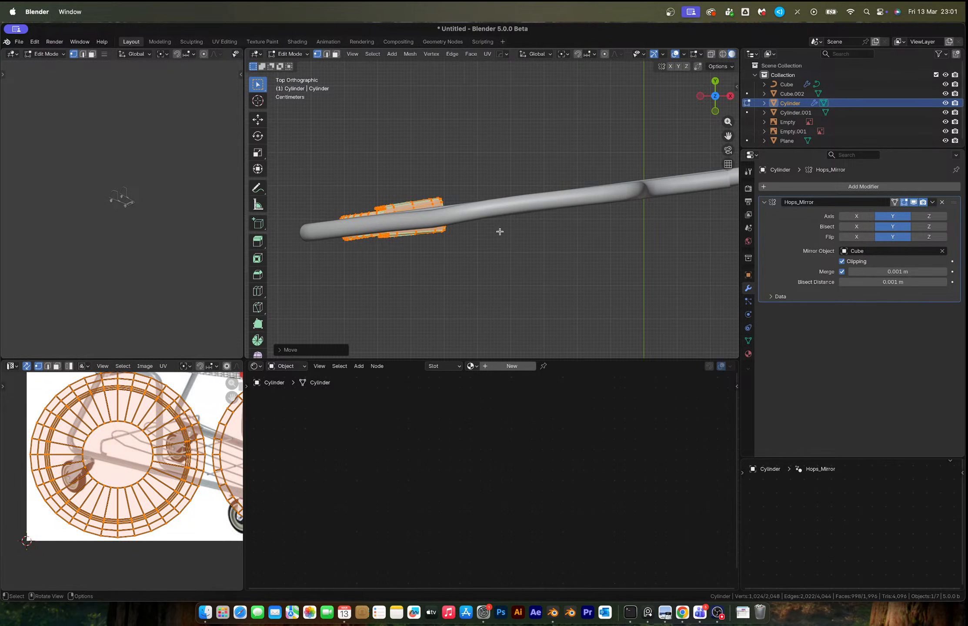
Move the duplicated caster about -0.2365 m along X onto the rear wheel of the front-view reference
middle_click_drag(499, 231, 484, 201)
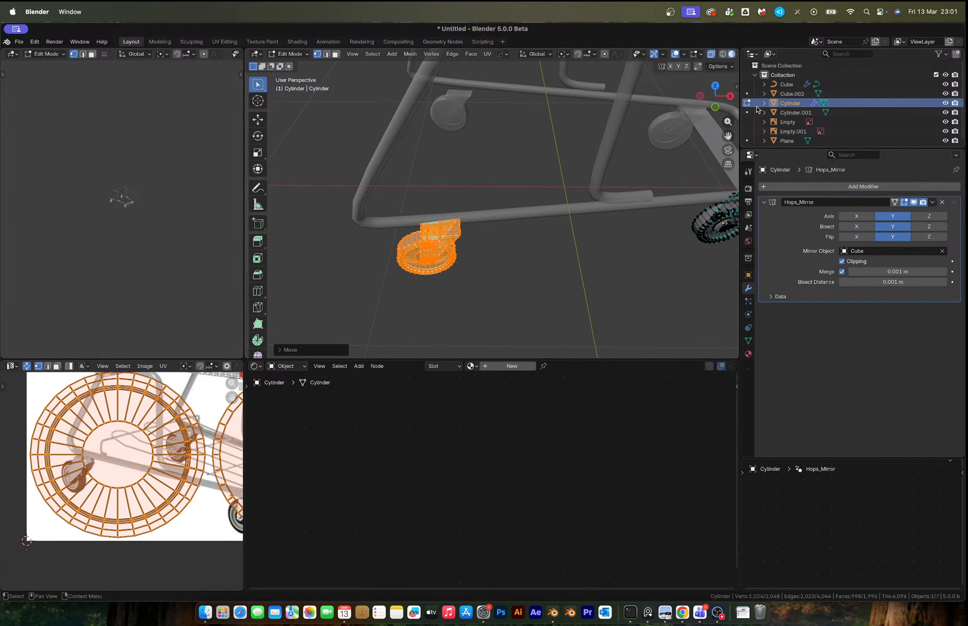
left_click(717, 107)
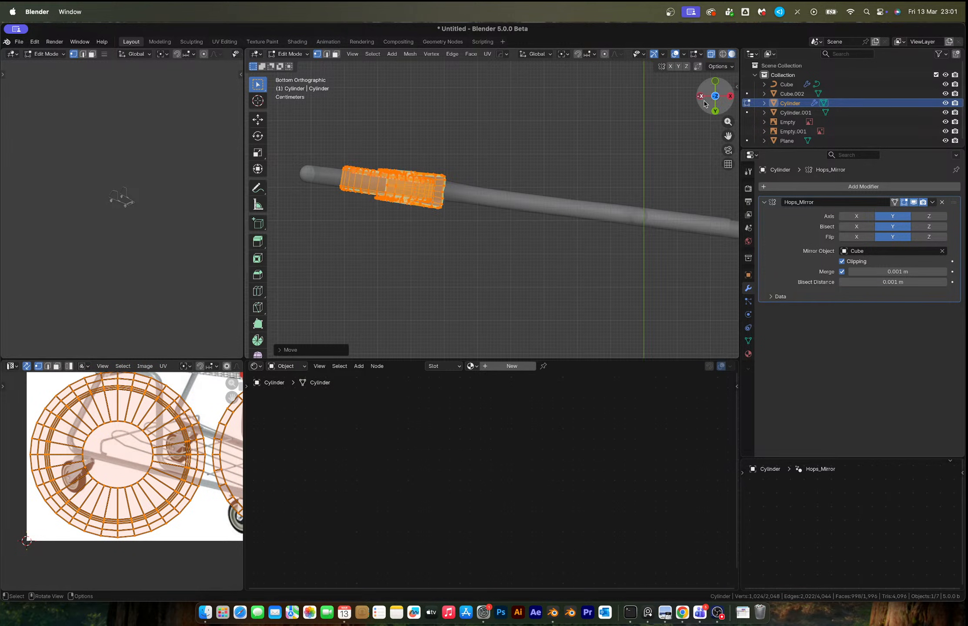
left_click(715, 111)
scroll(516, 261, "down", 3)
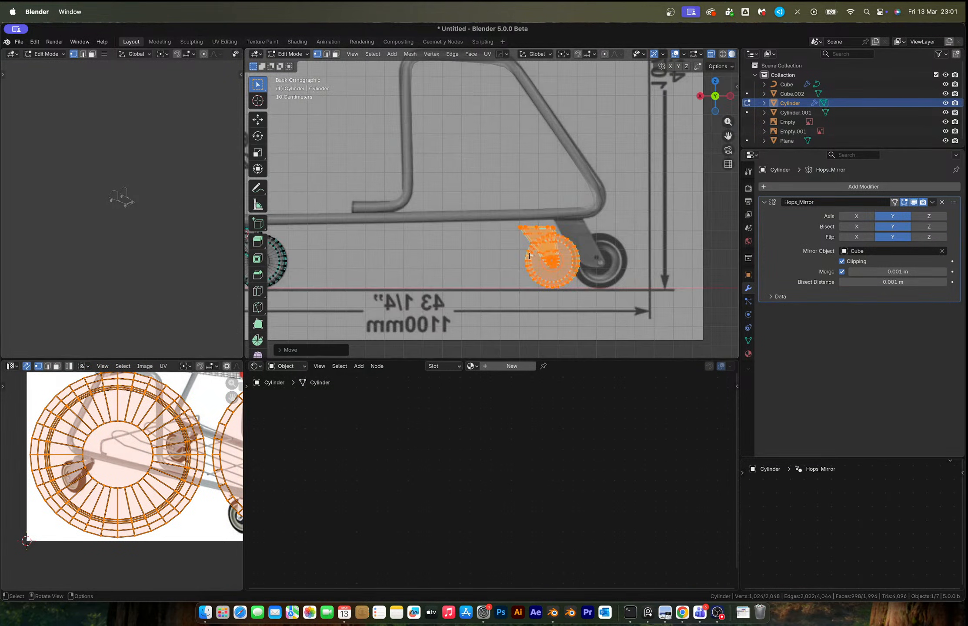
middle_click_drag(516, 261, 615, 234, "shift")
left_click(715, 96)
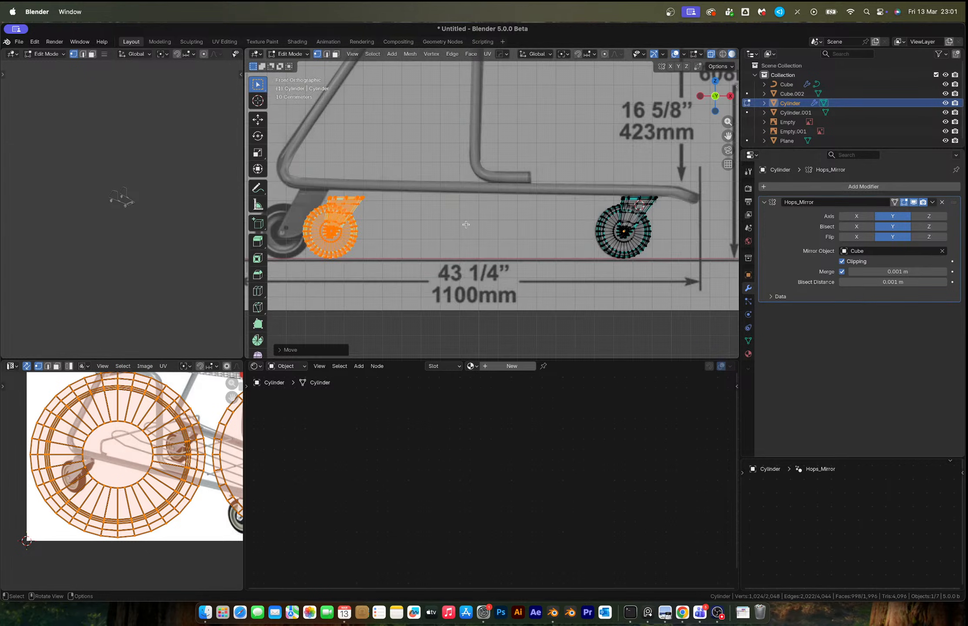
middle_click_drag(397, 224, 535, 222, "shift")
key("g")
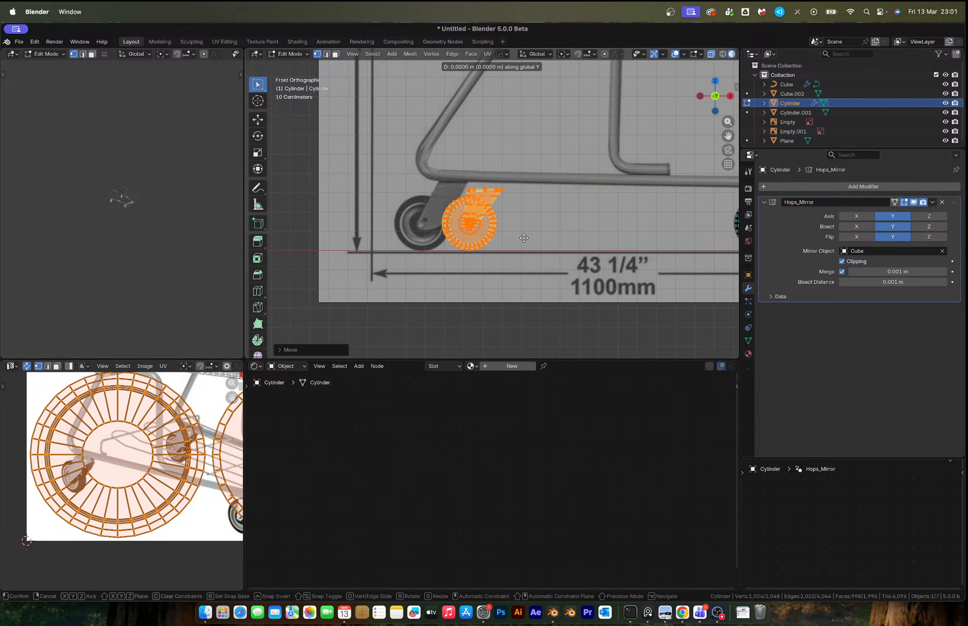
key("x")
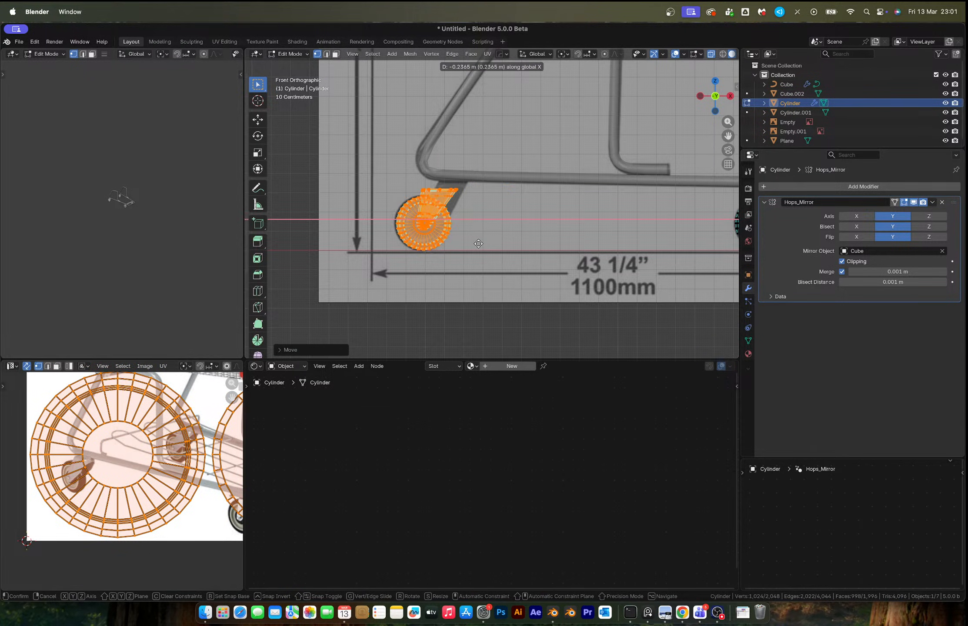
left_click(479, 244)
Scale the duplicated caster up slightly and nudge it to fit the outline of the reference wheel
scroll(483, 244, "up", 5)
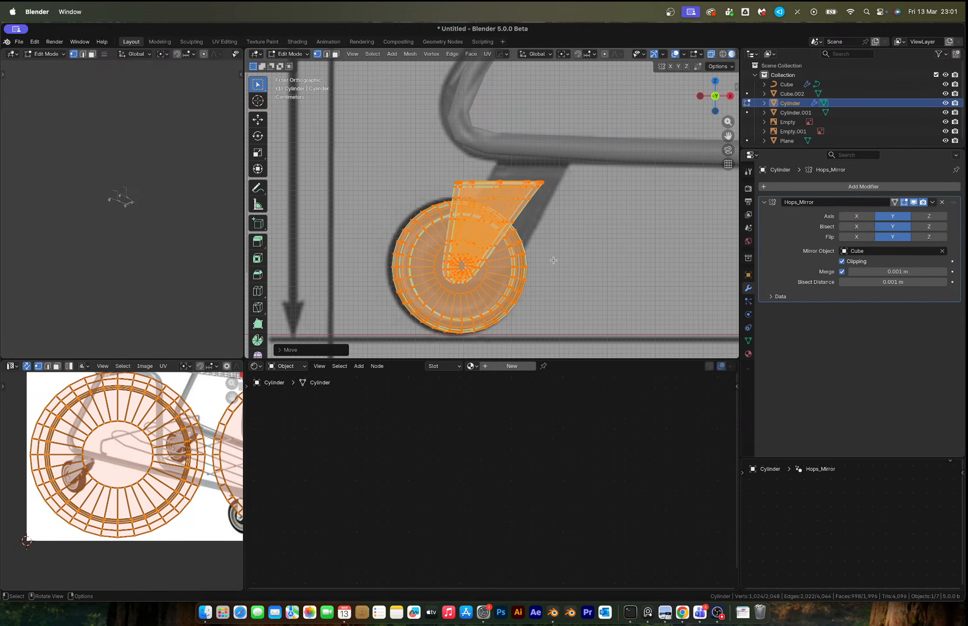
key("s")
left_click(554, 261)
key("g")
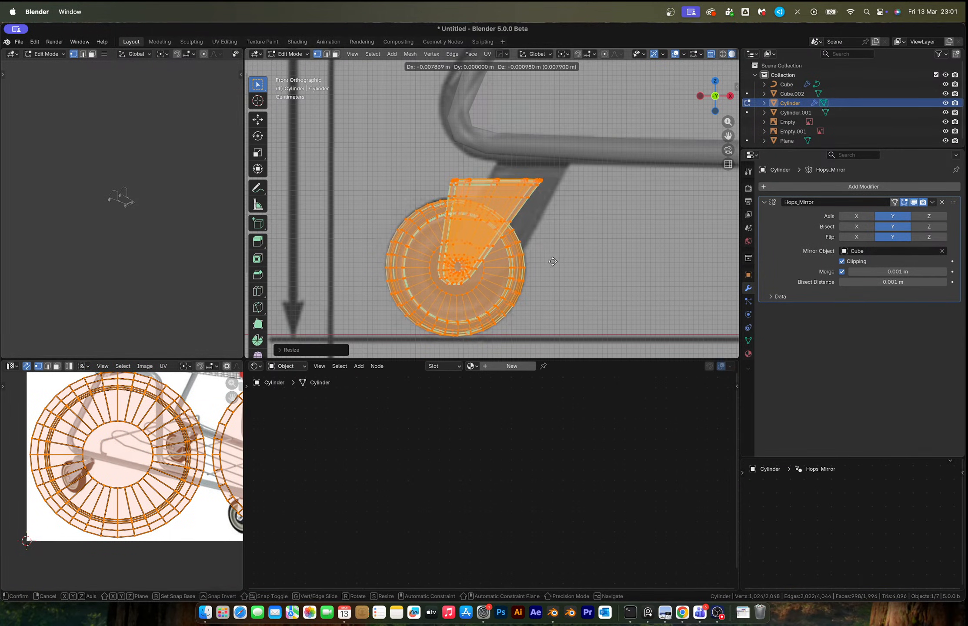
left_click(552, 262)
Try to move the top of the caster bracket up to the underside of the frame tube
scroll(459, 192, "up", 2)
left_click_drag(404, 157, 591, 197)
key("g")
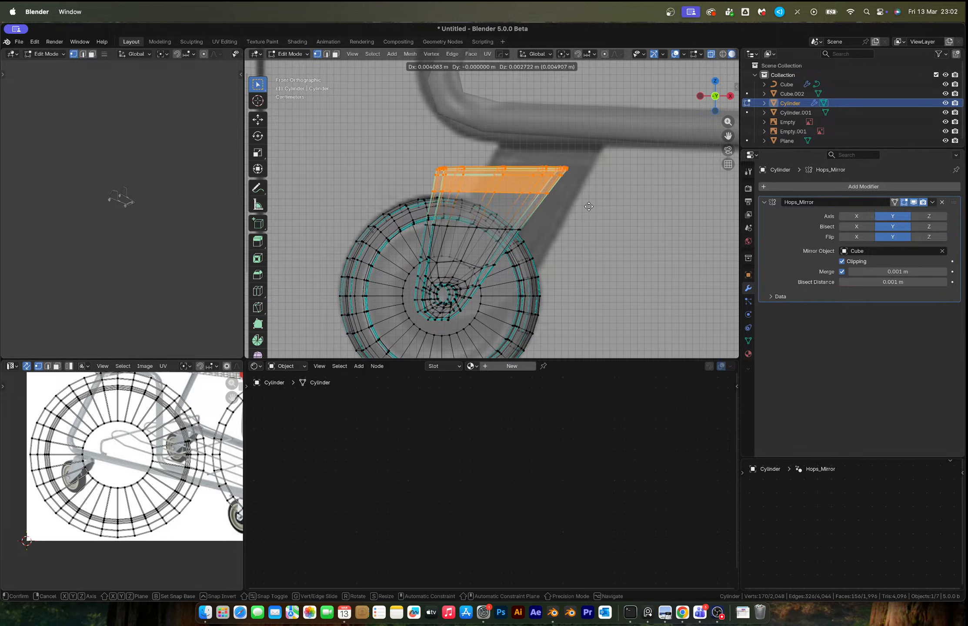
left_click(634, 184)
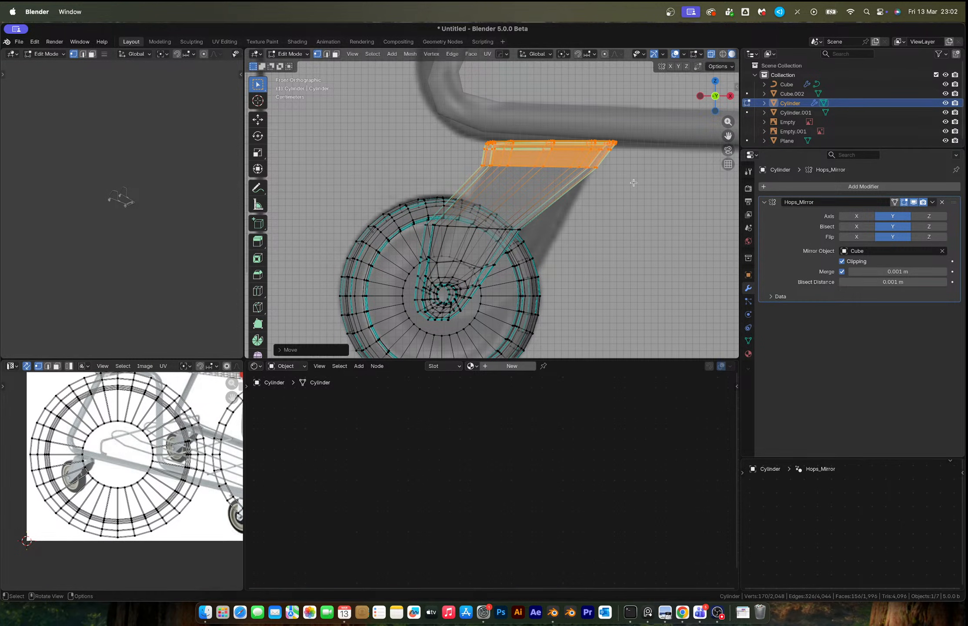
key("super+z")
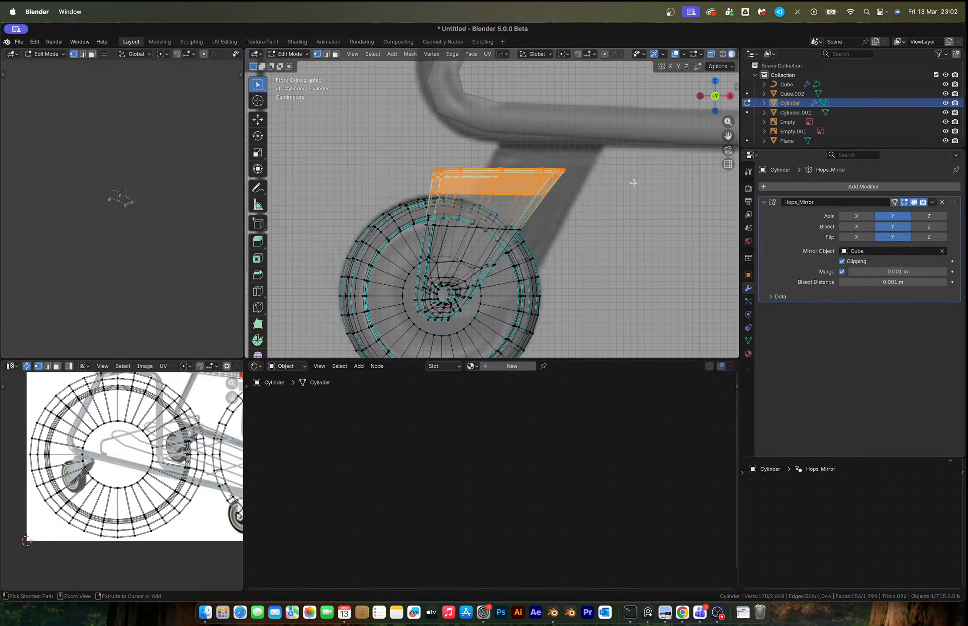
key("g")
key("z")
right_click(565, 221)
Move the whole duplicated caster about 0.086 m along X toward the middle of the cart
key("a")
scroll(572, 266, "down", 3)
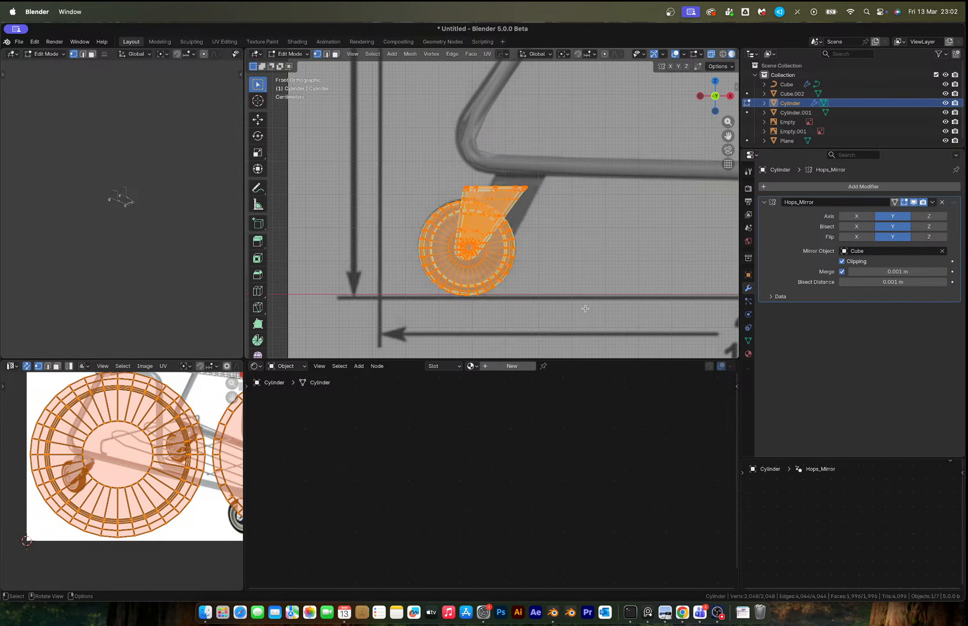
key("g")
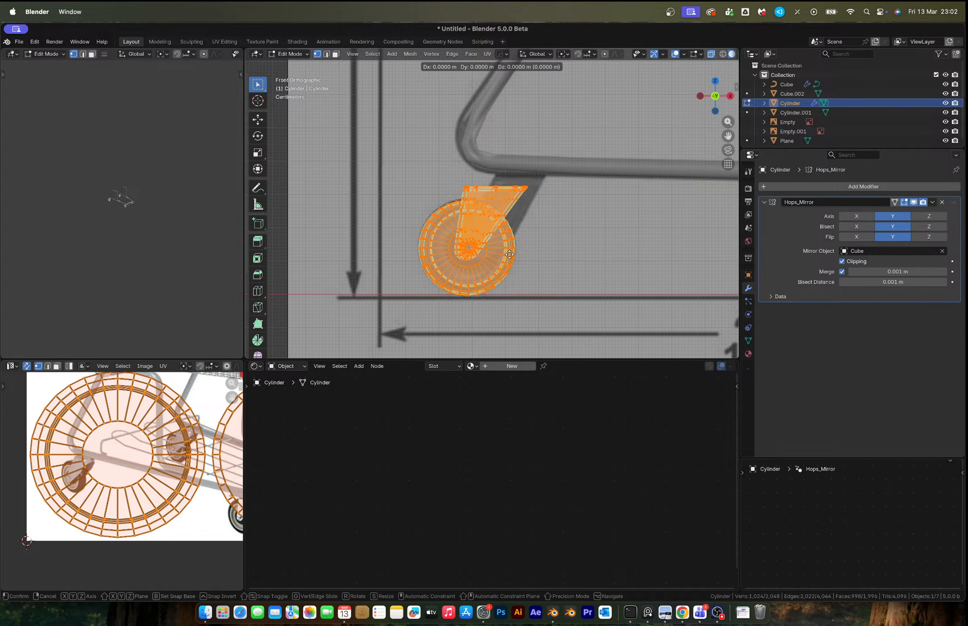
key("x")
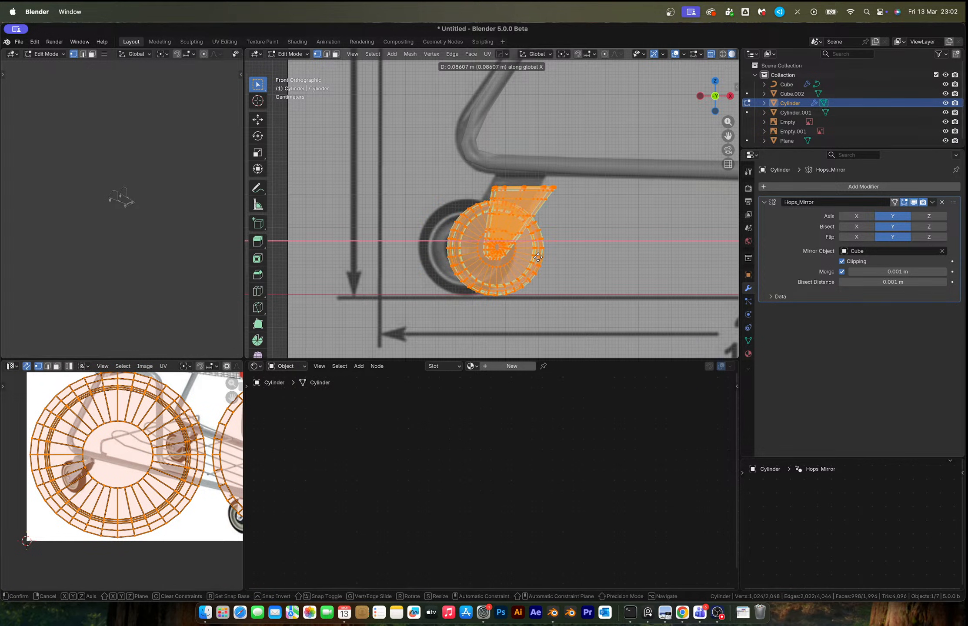
left_click(538, 248)
Raise the bracket's top vertices about 0.037 m to the frame tube and scale them along X by about 1.08
left_click_drag(473, 177, 573, 194)
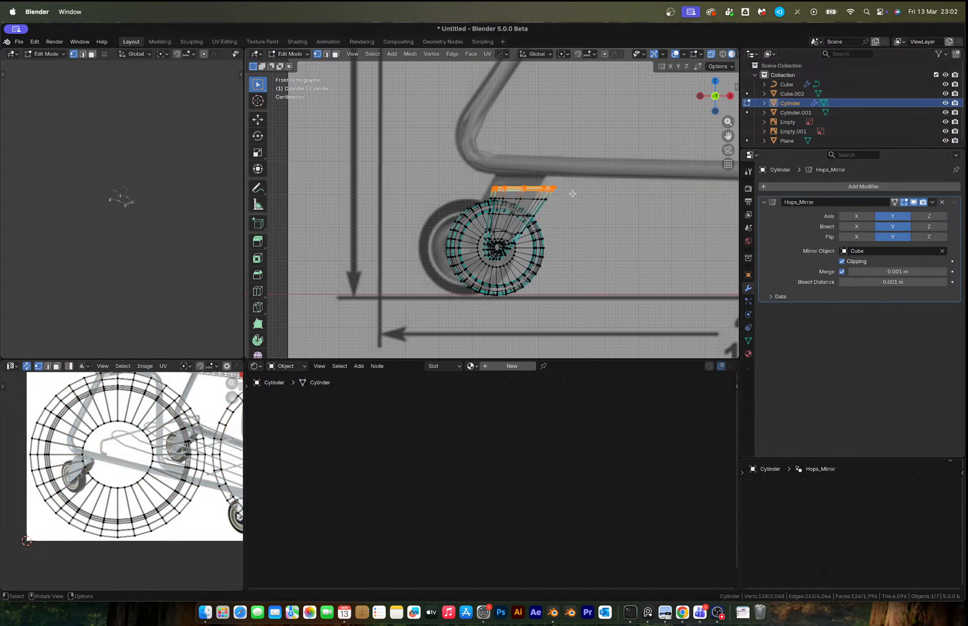
key("g")
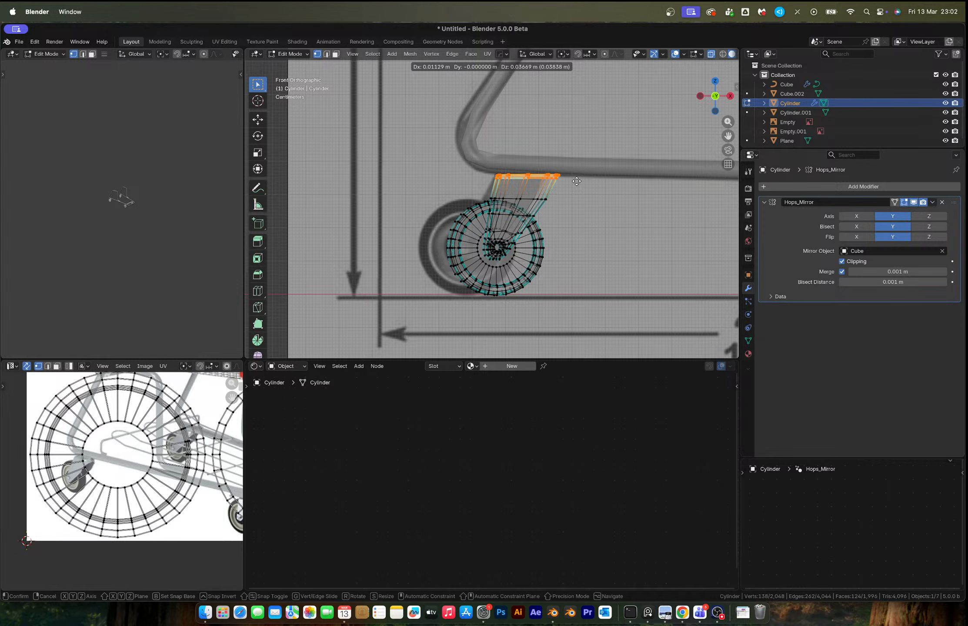
left_click(576, 182)
key("s")
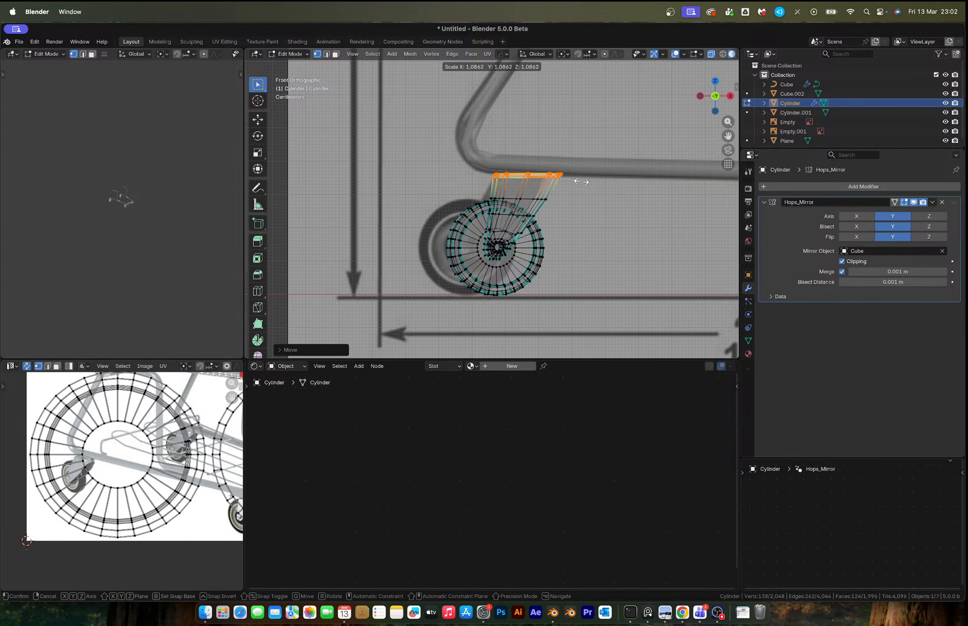
left_click(582, 181)
key("super+z")
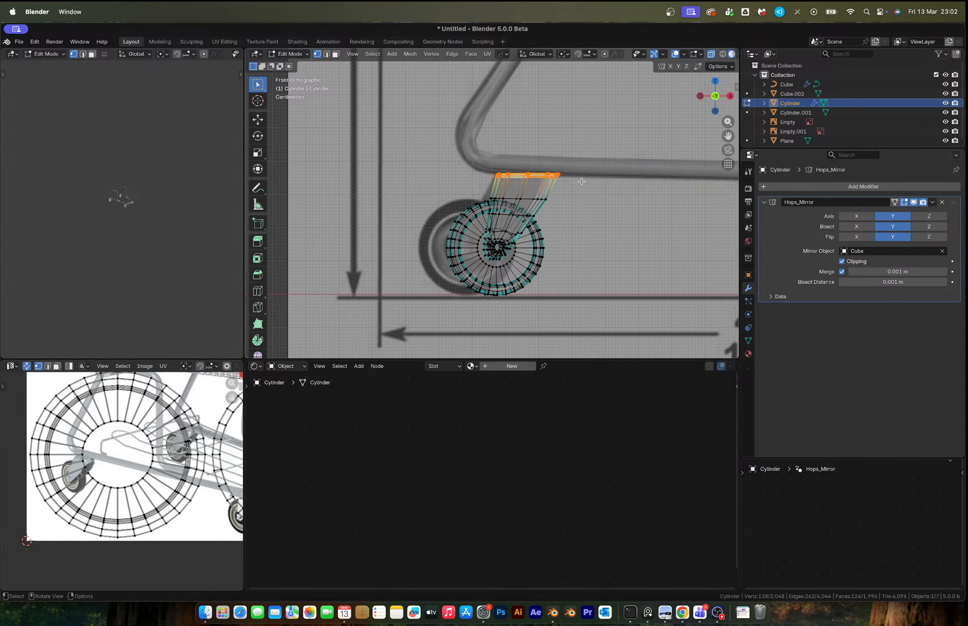
key("s")
key("x")
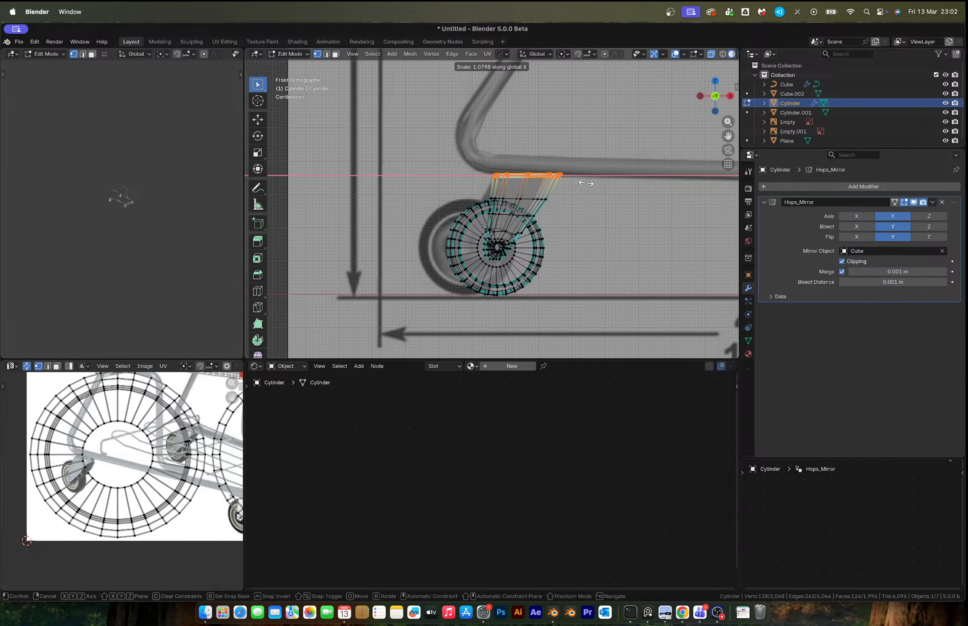
left_click(586, 183)
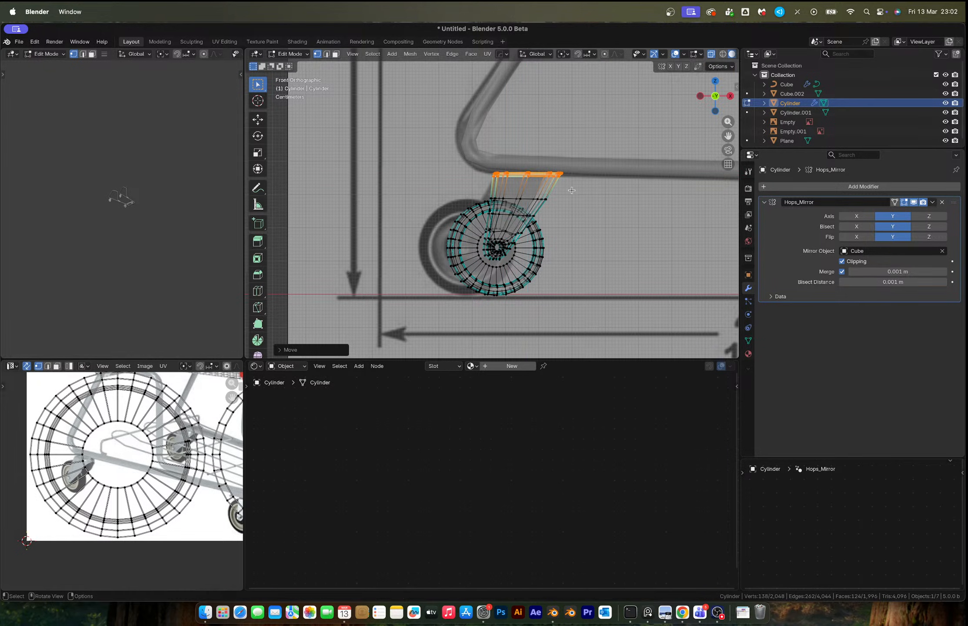
Turn off X-ray and examine the reshaped caster bracket beneath the frame in perspective
key("Tab")
key("alt+z")
scroll(563, 214, "down", 8)
middle_click_drag(563, 214, 515, 238)
scroll(548, 240, "up", 3)
left_click(565, 234)
scroll(511, 209, "up", 7)
left_click(545, 198)
key("Tab")
scroll(567, 201, "up", 3)
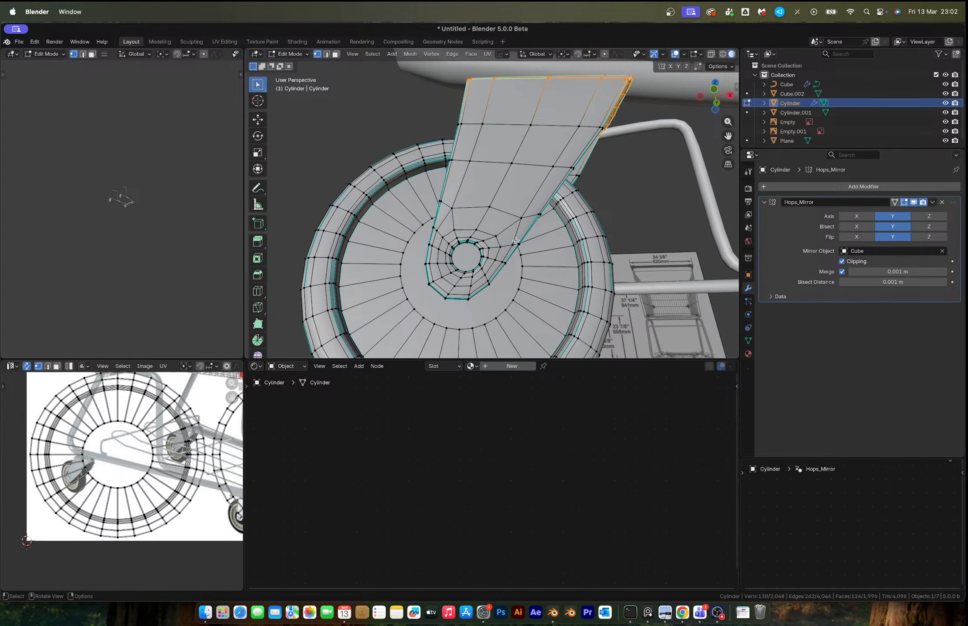
Try to add an edge loop around the bracket's side plate and slide it to the outer edge
key("g")
key("g")
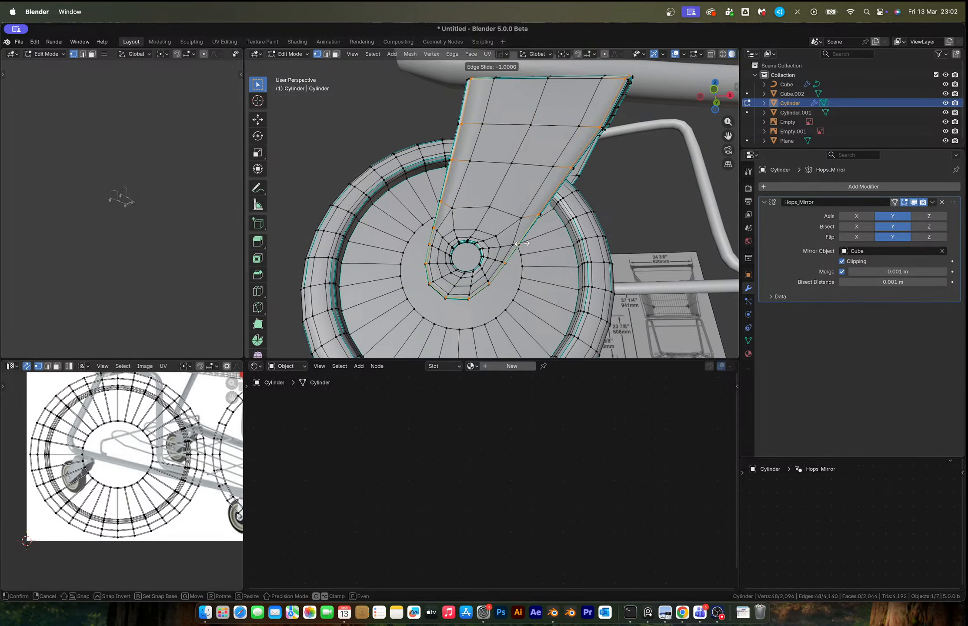
left_click(519, 243)
key("Tab")
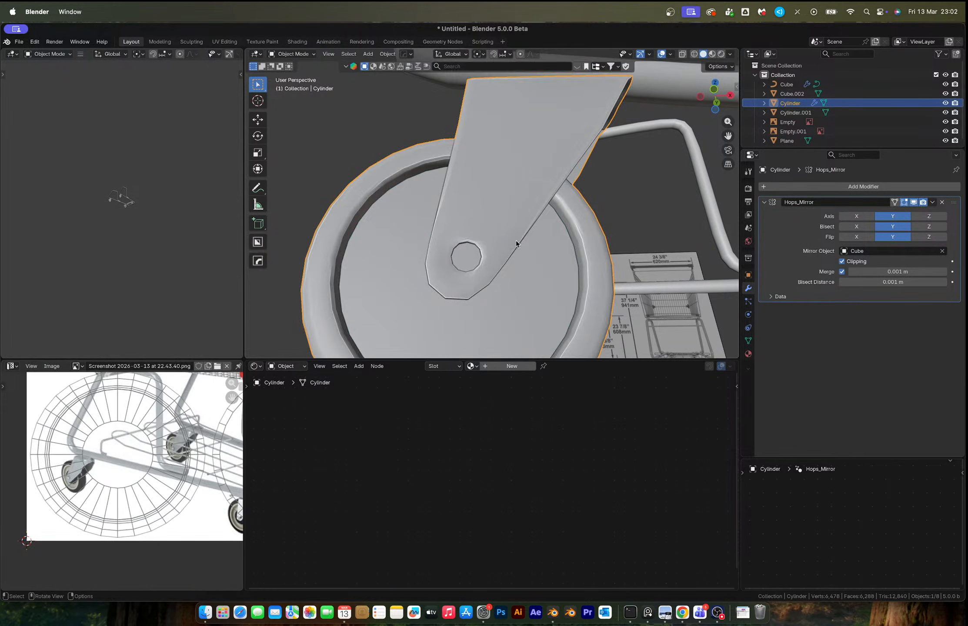
middle_click_drag(516, 239, 490, 208)
scroll(498, 214, "up", 3)
key("Tab")
scroll(484, 193, "up", 6)
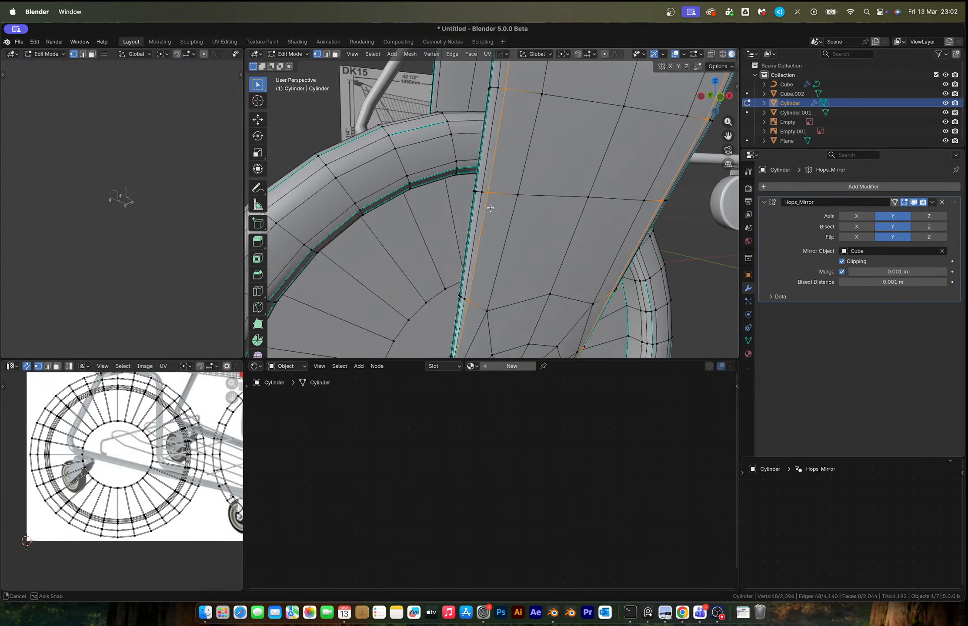
key("ctrl+z")
key("ctrl+z")
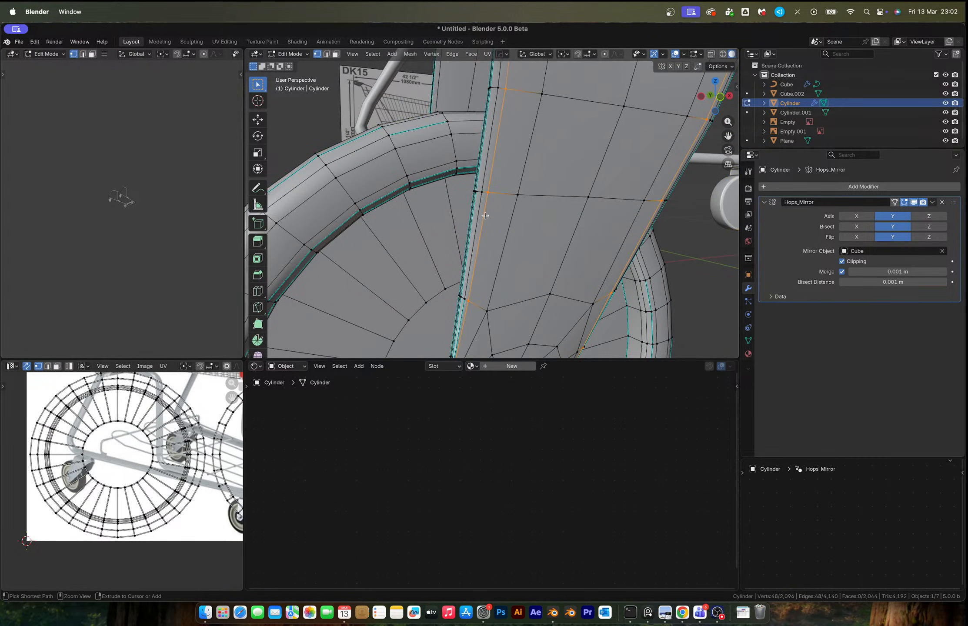
key("ctrl+z")
Dissolve the edge loop running along the outer rim of the bracket's side plate
left_click(480, 214, "alt")
scroll(481, 216, "down", 3)
key("x")
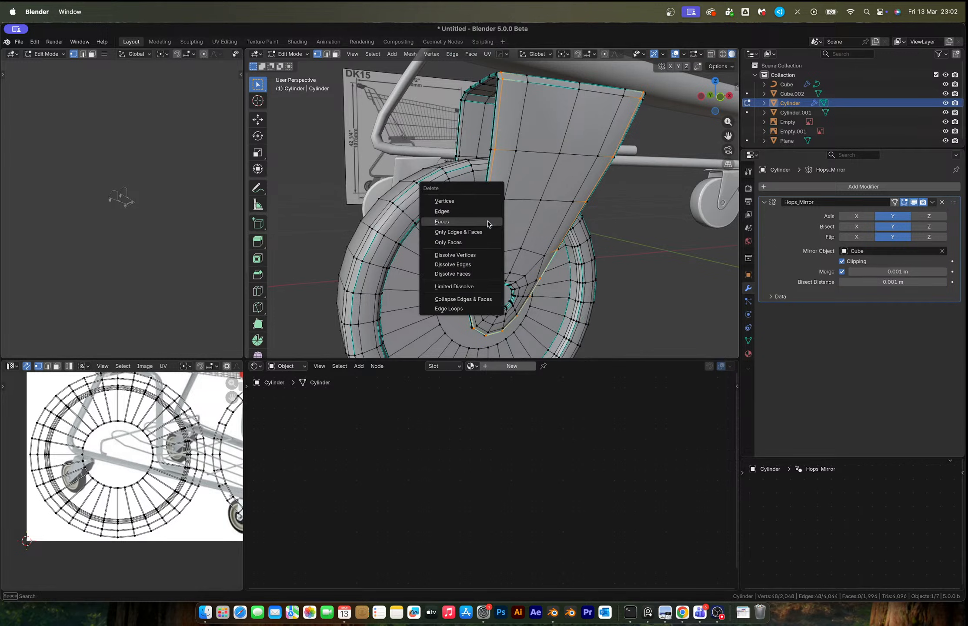
left_click(464, 274)
key("x")
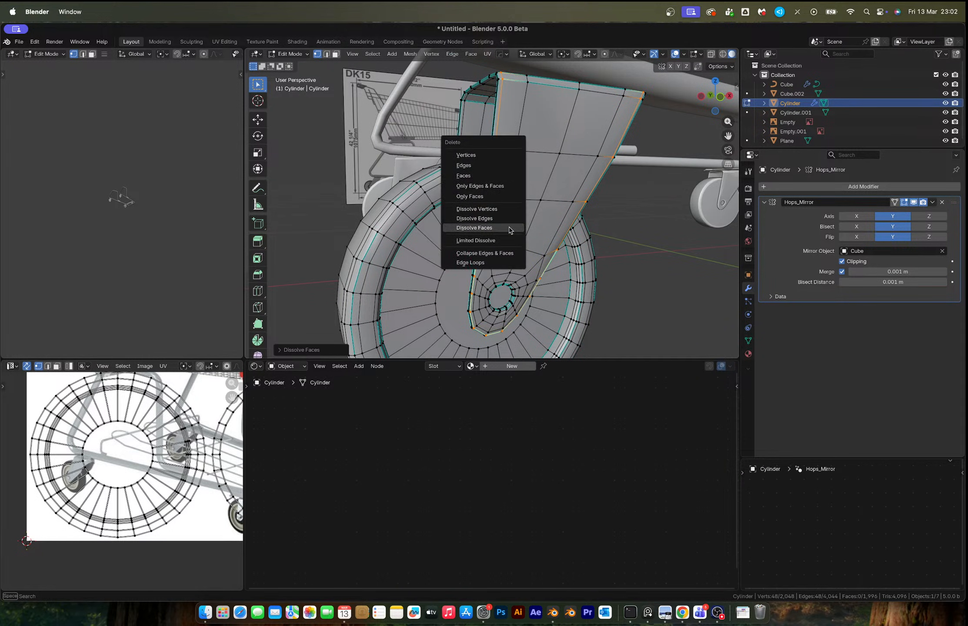
left_click(493, 219)
Place a new edge loop around the bracket's side plate and slide it close to the outer rim
key("g")
key("g")
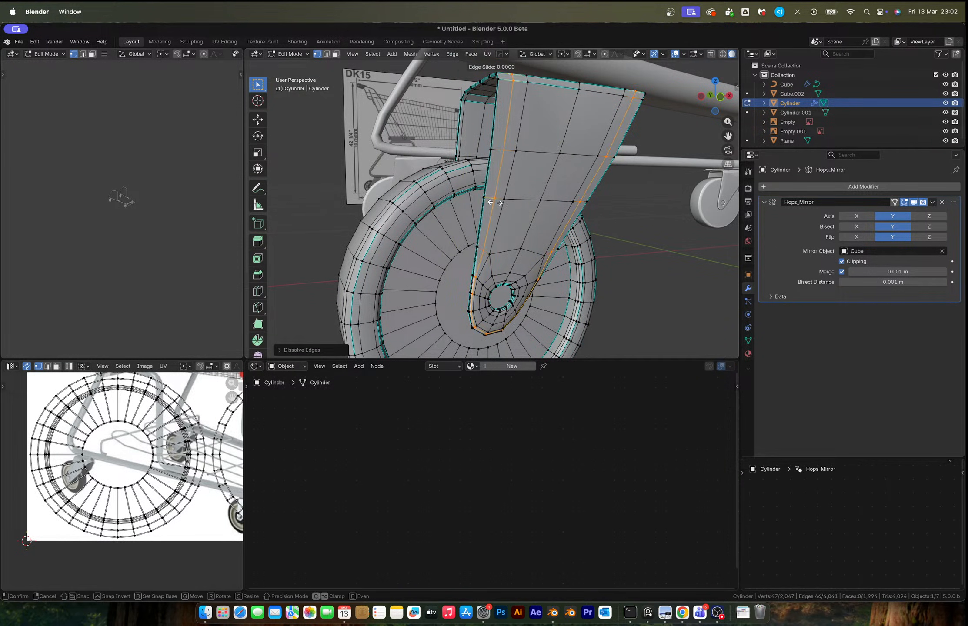
left_click(489, 199)
middle_click_drag(490, 199, 538, 225)
key("g")
key("g")
left_click(512, 235)
key("Tab")
Add a horizontal edge loop across the bracket's side plate and slide it up near the top bend
scroll(477, 184, "down", 6)
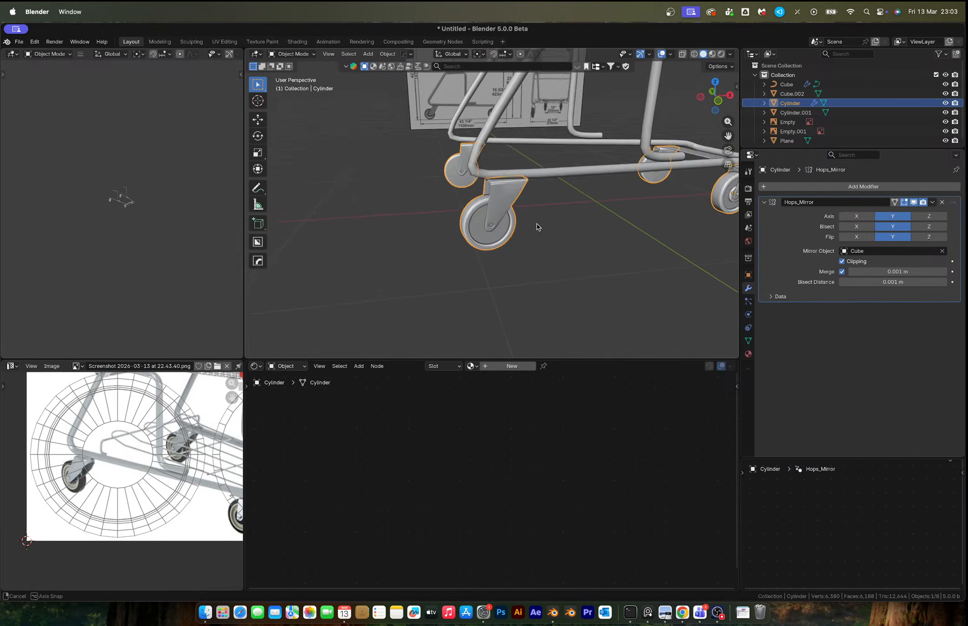
scroll(503, 205, "up", 4)
scroll(503, 205, "down", 1)
middle_click_drag(525, 187, 549, 186)
scroll(538, 182, "up", 5)
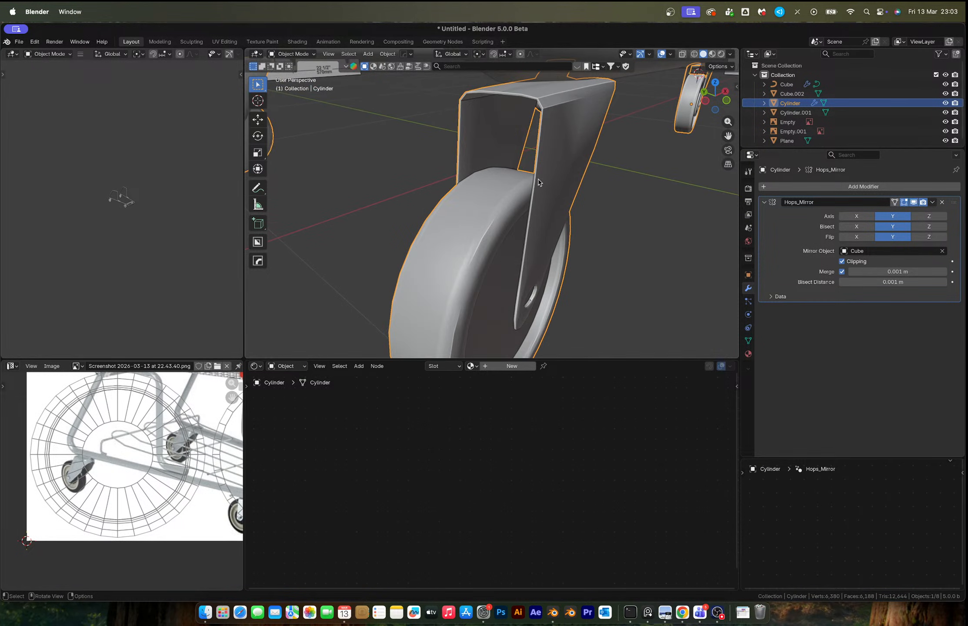
key("Tab")
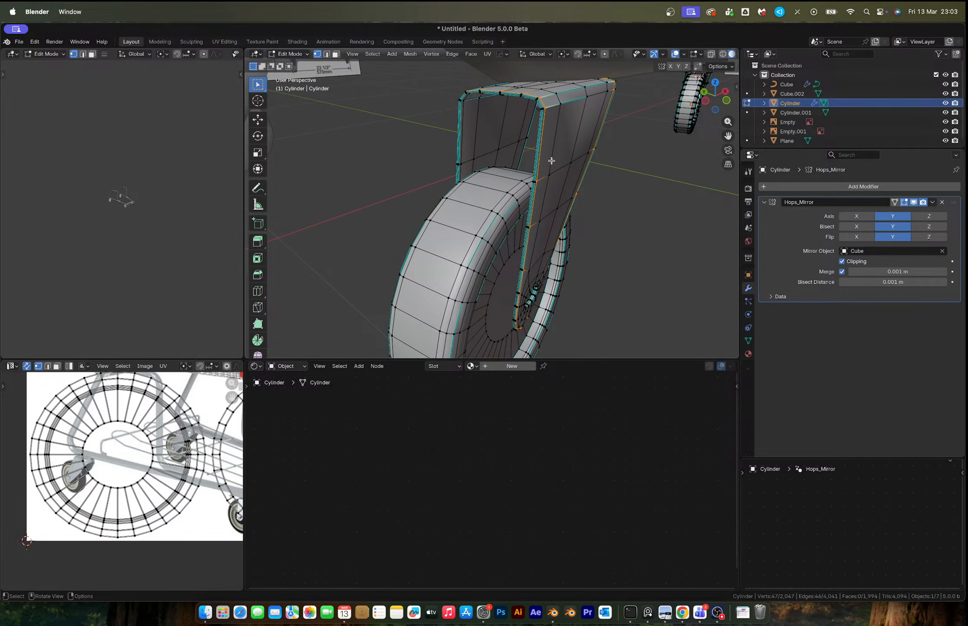
middle_click_drag(552, 160, 553, 151)
key("ctrl+r")
left_click(583, 156)
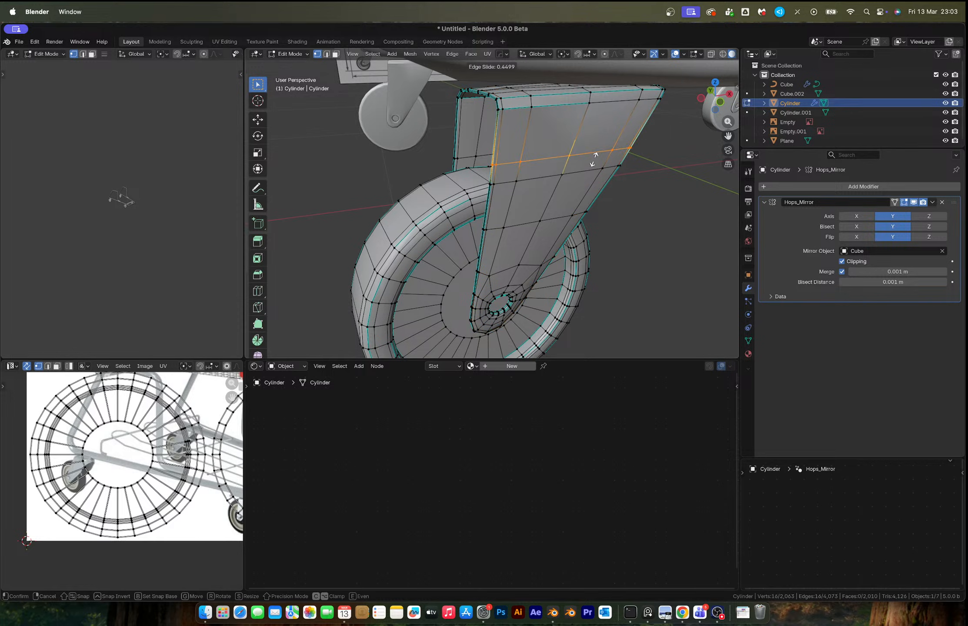
left_click(593, 131)
key("Tab")
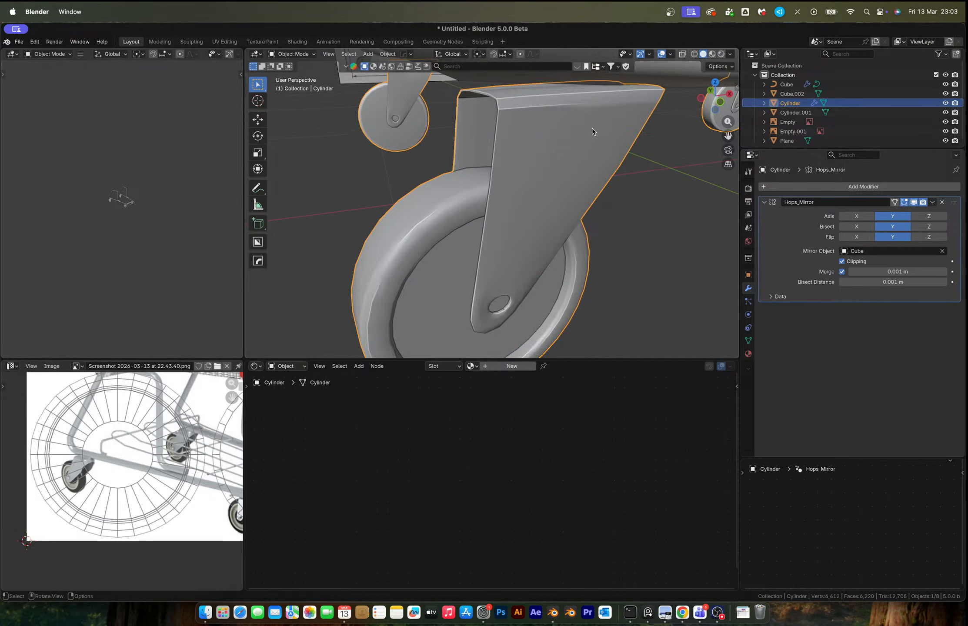
Check the bracket from its other side and switch to the browser showing the DK15 cart reference images
middle_click_drag(592, 131, 477, 177)
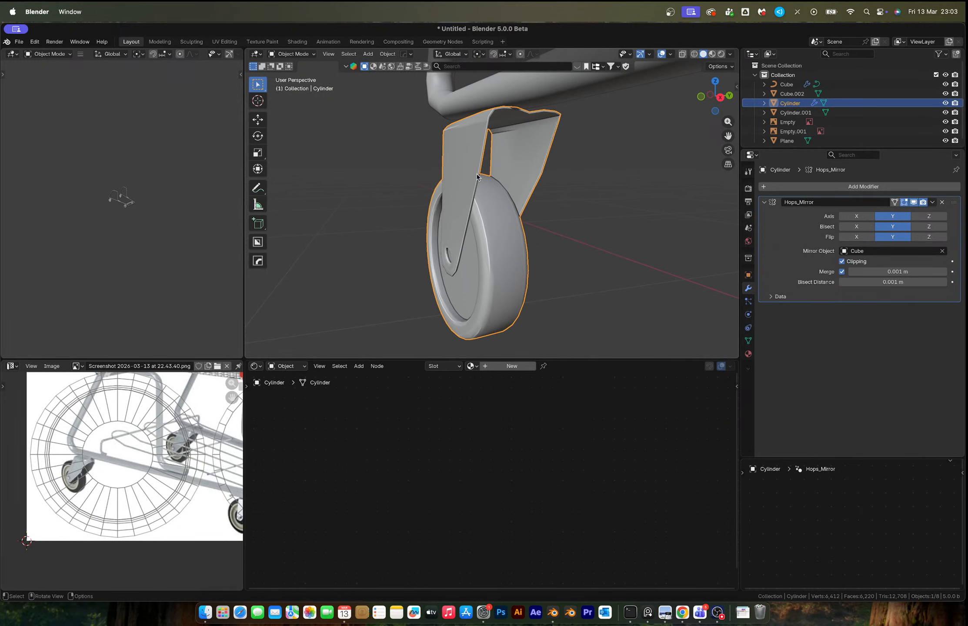
key("Tab")
key("Tab")
key("ctrl+Right")
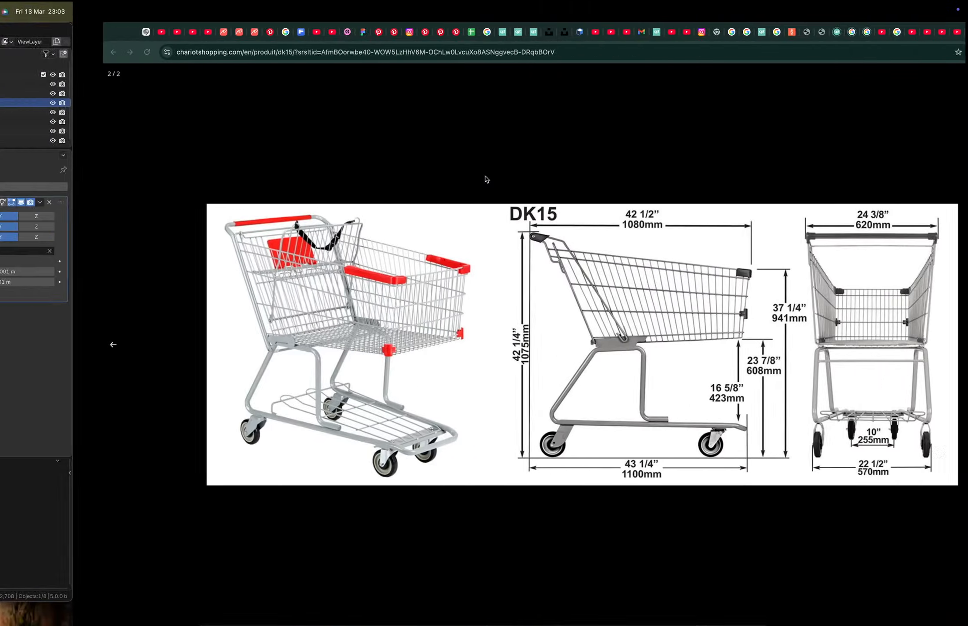
Check the live stream page on the YouTube channel, close its tab and switch back to Blender
left_click(57, 34)
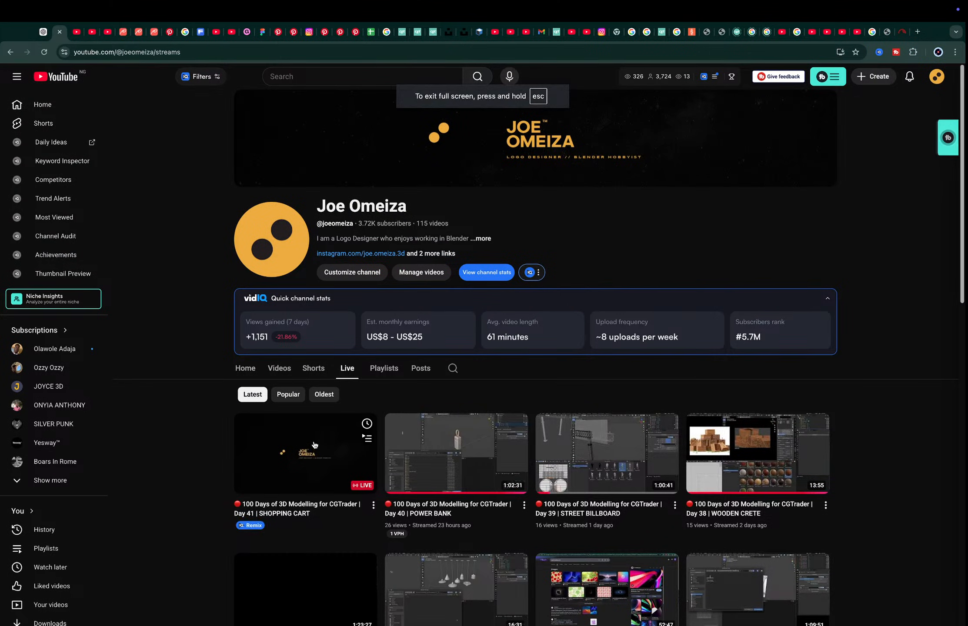
left_click(75, 32)
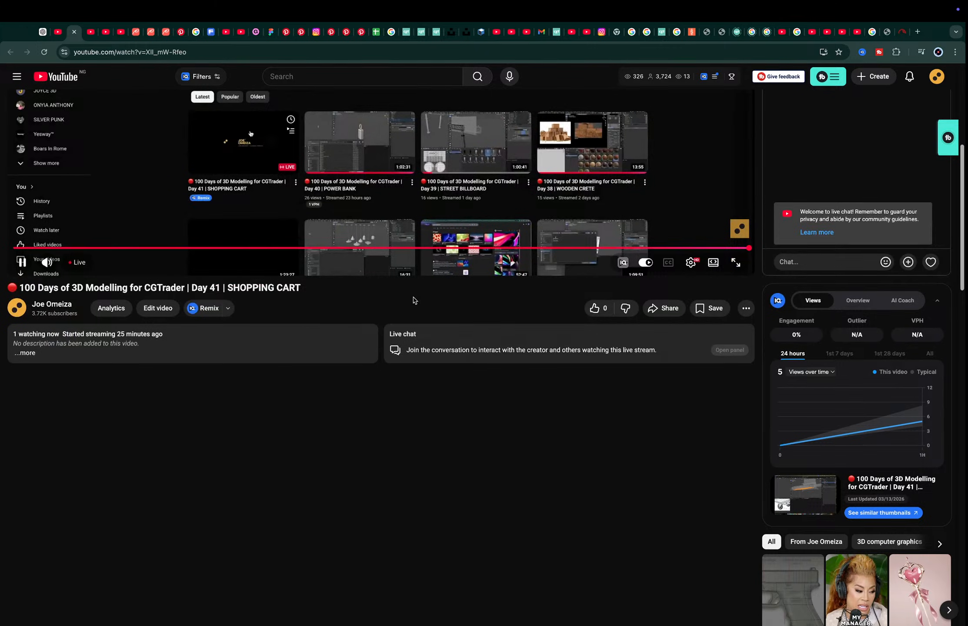
key("super+w")
key("super+Tab")
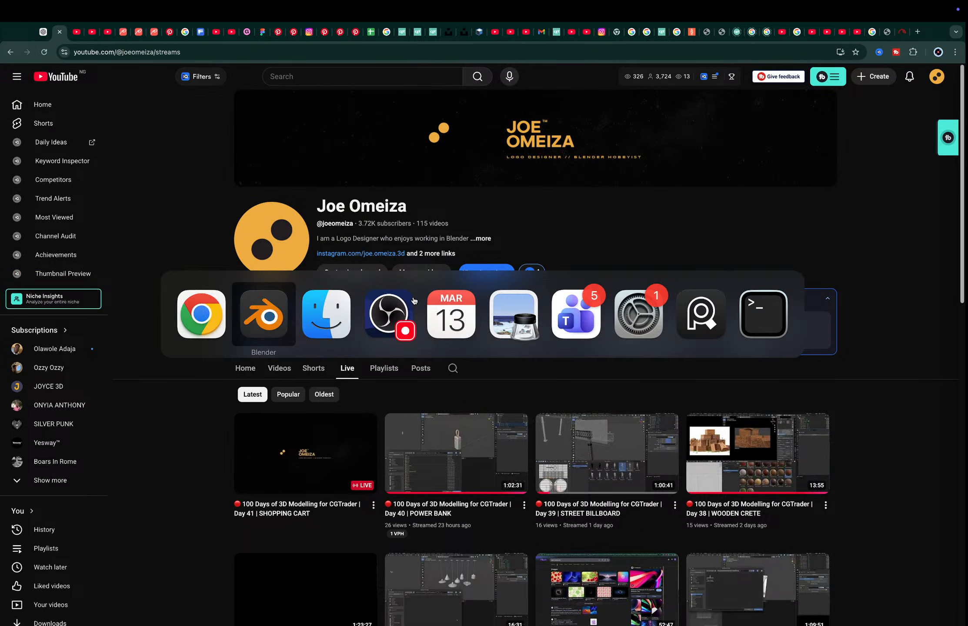
Move the axle bolt mesh about 1.7 m along negative X in top view to the caster at the frame's other end
scroll(459, 222, "down", 3)
middle_click_drag(459, 222, 497, 214)
scroll(497, 205, "up", 1)
scroll(459, 247, "up", 3)
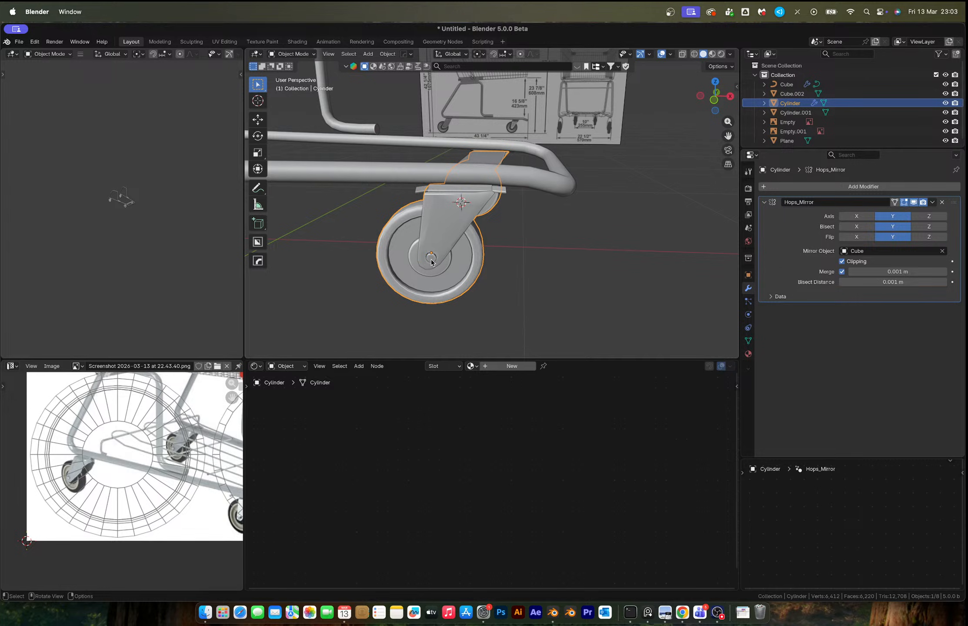
left_click(431, 261)
key("Tab")
left_click(717, 94)
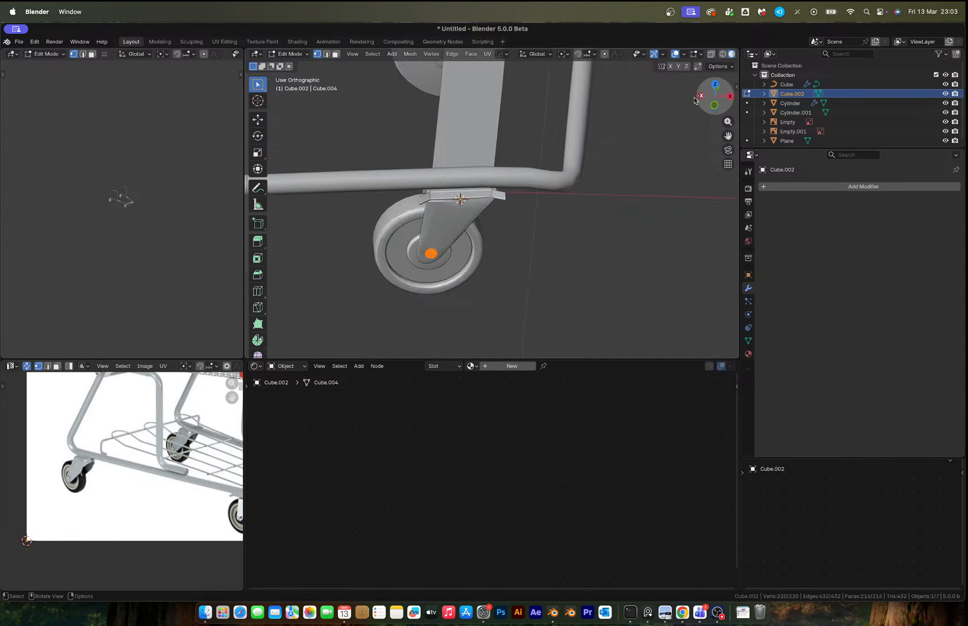
left_click(715, 84)
scroll(601, 179, "down", 2)
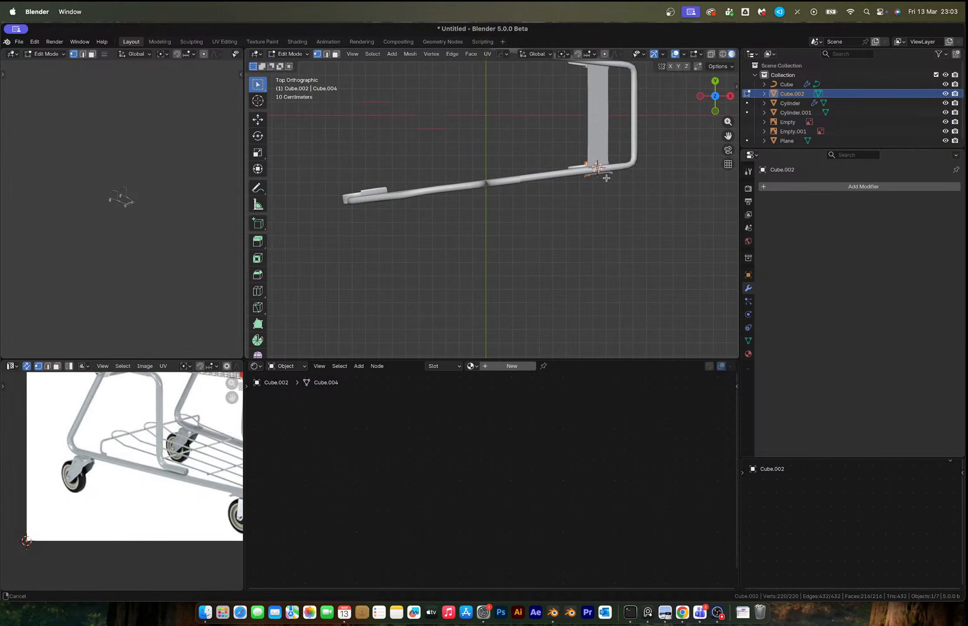
key("g")
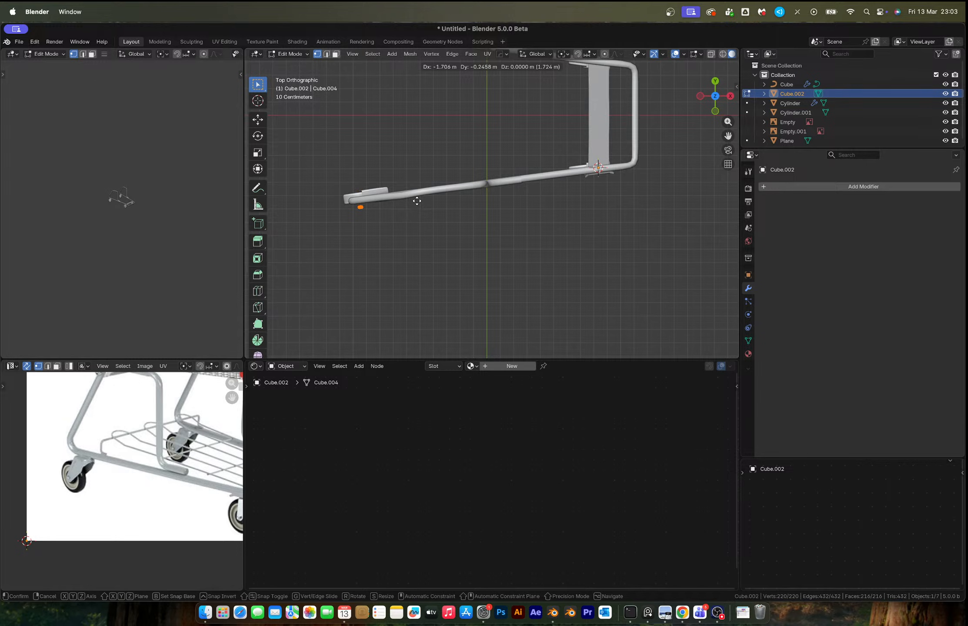
left_click(418, 197)
Align the axle bolt with the lower tip of the caster's bracket in front view and leave mesh editing
middle_click_drag(375, 209, 378, 134)
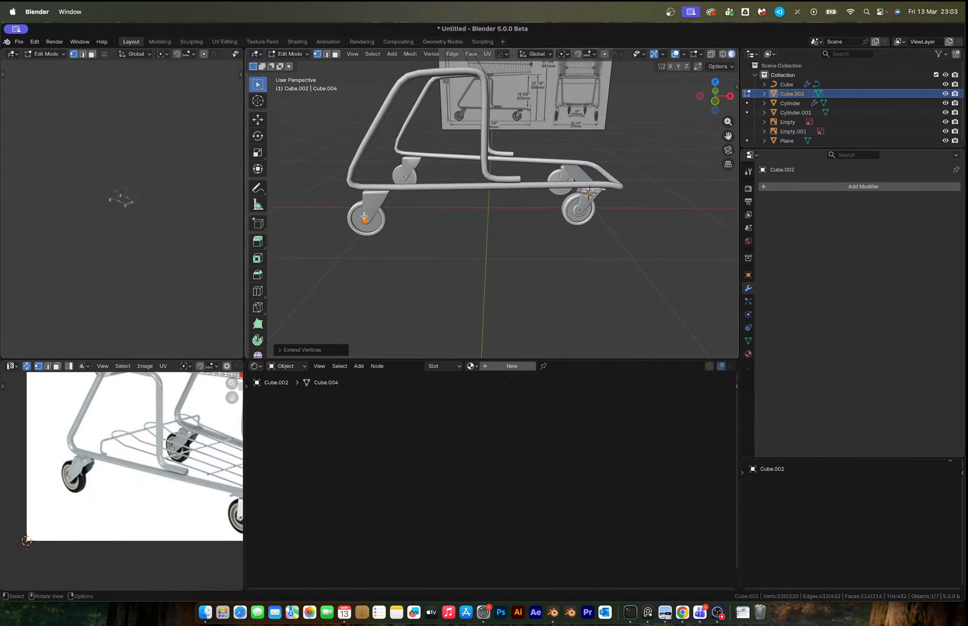
scroll(430, 207, "up", 4)
middle_click_drag(431, 208, 478, 204)
left_click(715, 101)
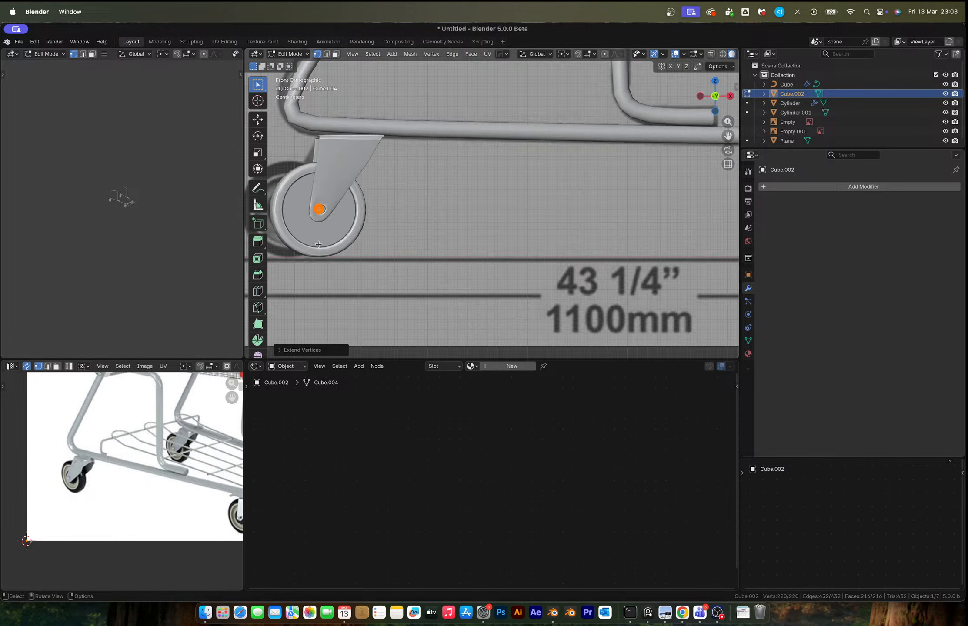
scroll(445, 210, "up", 5)
key("g")
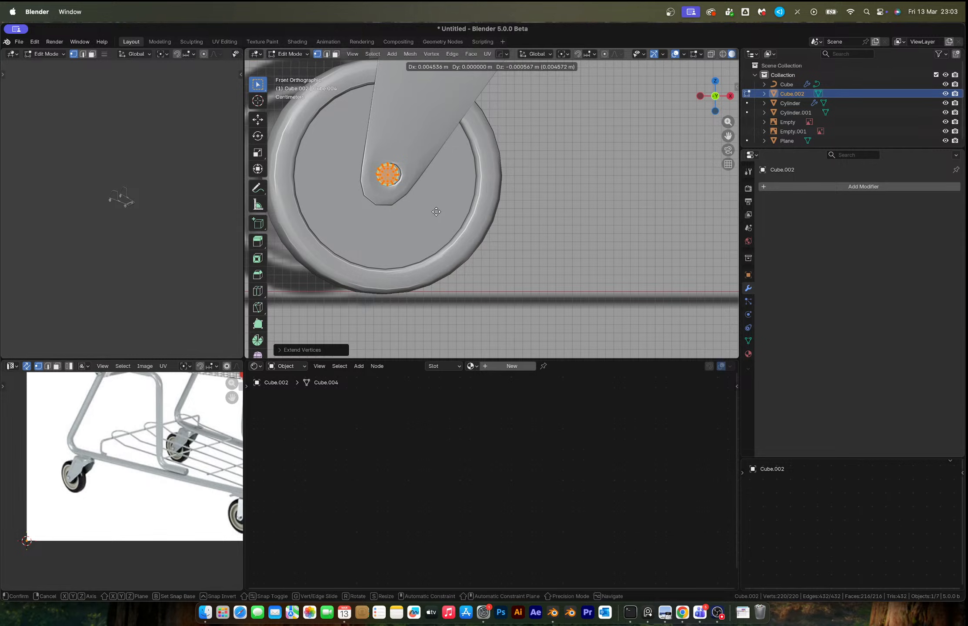
left_click(441, 212)
key("Tab")
scroll(446, 212, "down", 7)
middle_click_drag(446, 212, 496, 211)
left_click(543, 215)
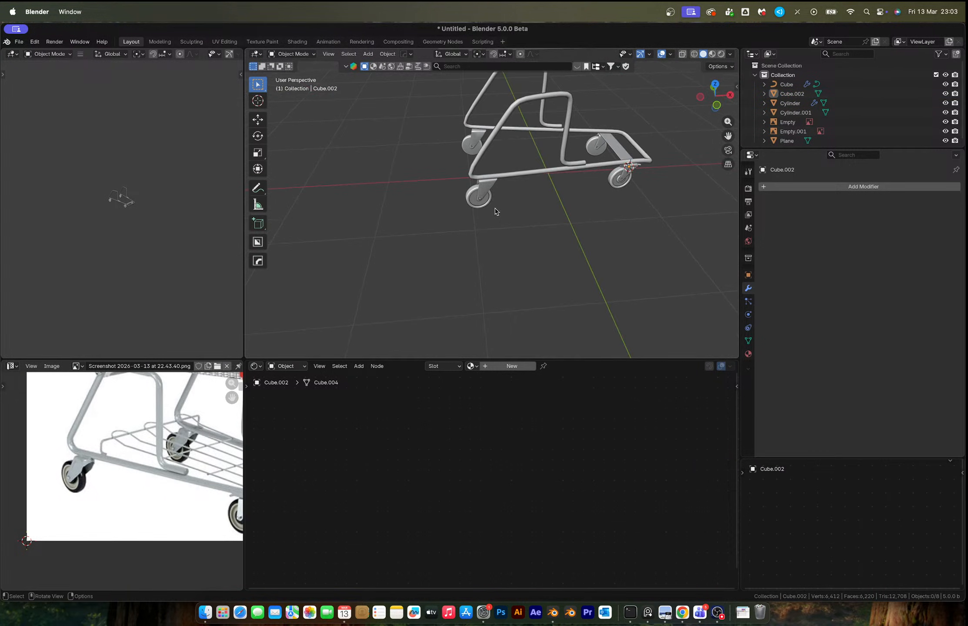
Add a cube over the basket in the front-view reference, scale it to about half size and open its mesh for editing
left_click(716, 105)
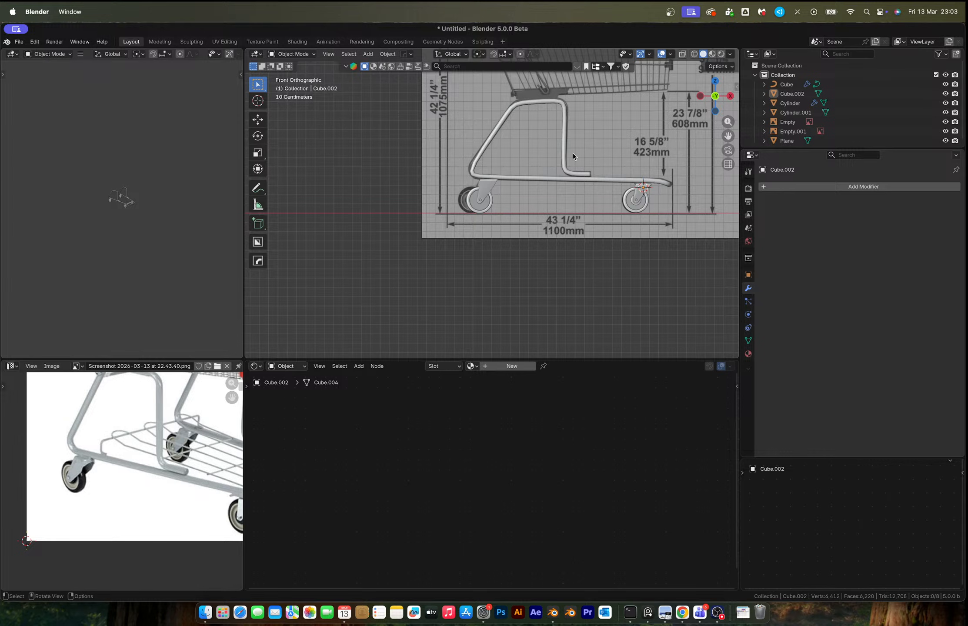
scroll(574, 123, "up", 8)
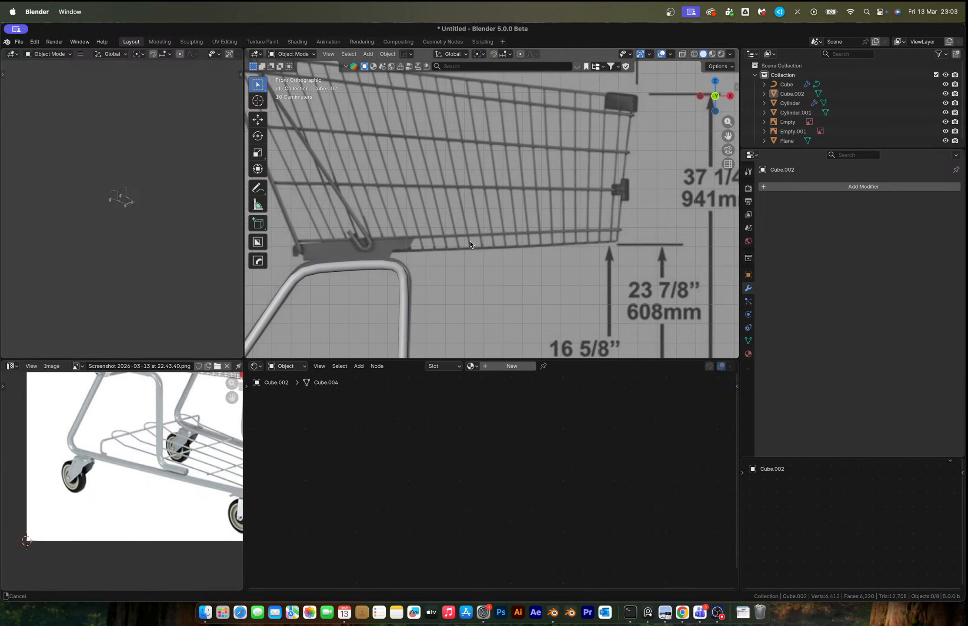
scroll(472, 238, "down", 4)
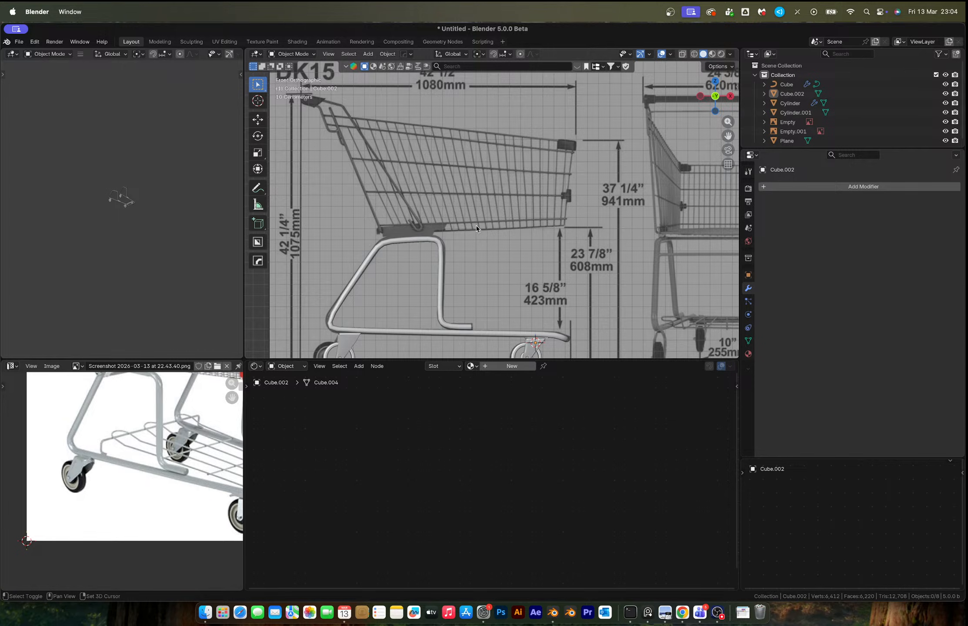
key("shift+a")
mouse_move(476, 227)
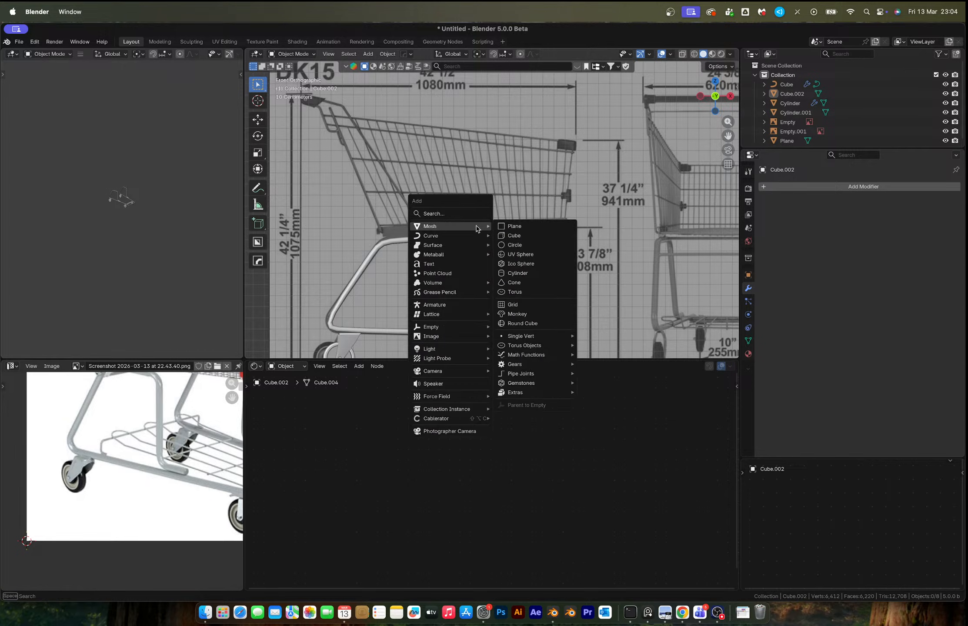
left_click(518, 235)
key("g")
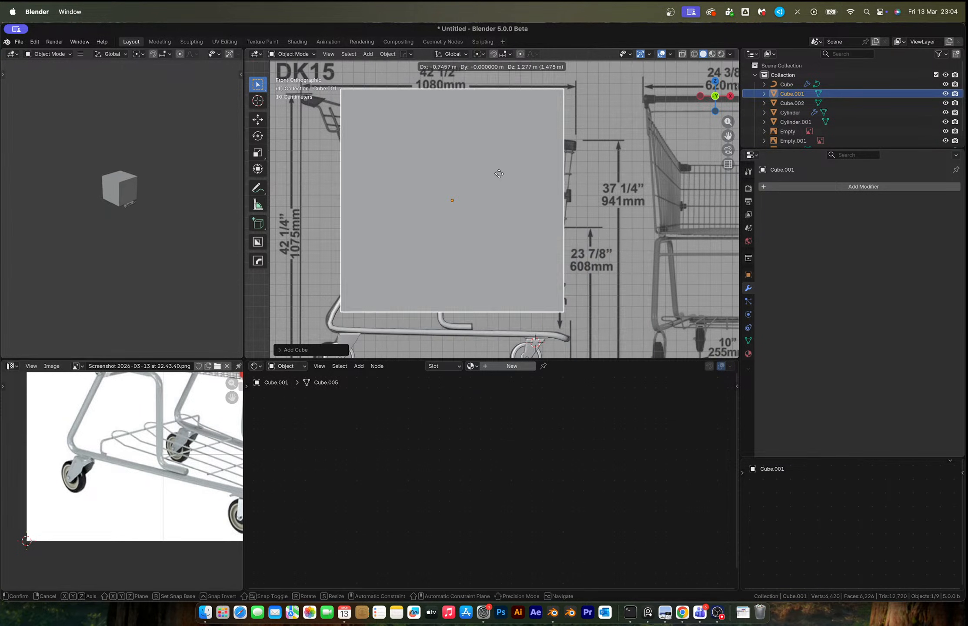
left_click(506, 140)
key("s")
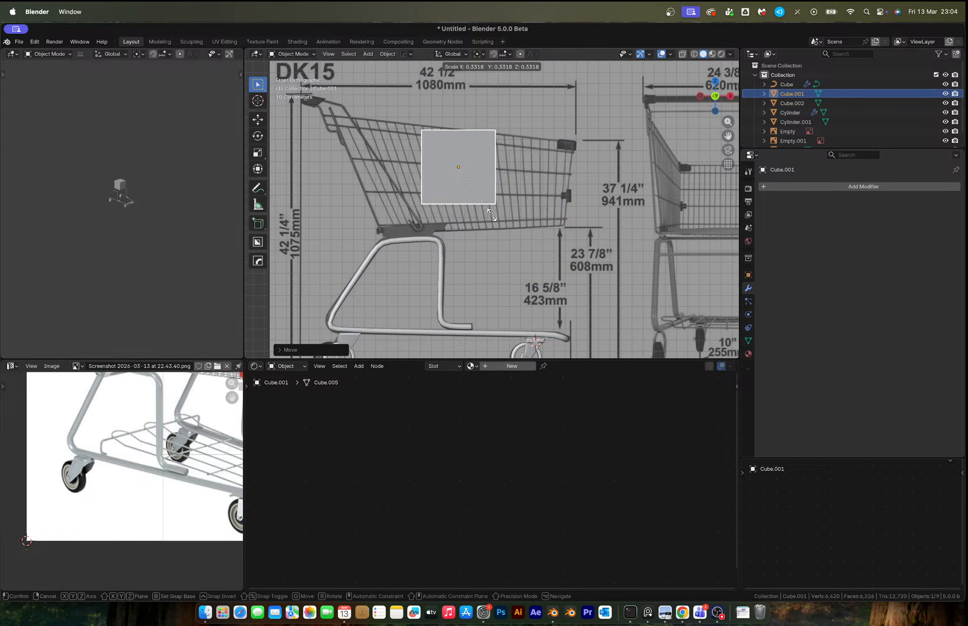
left_click(526, 226)
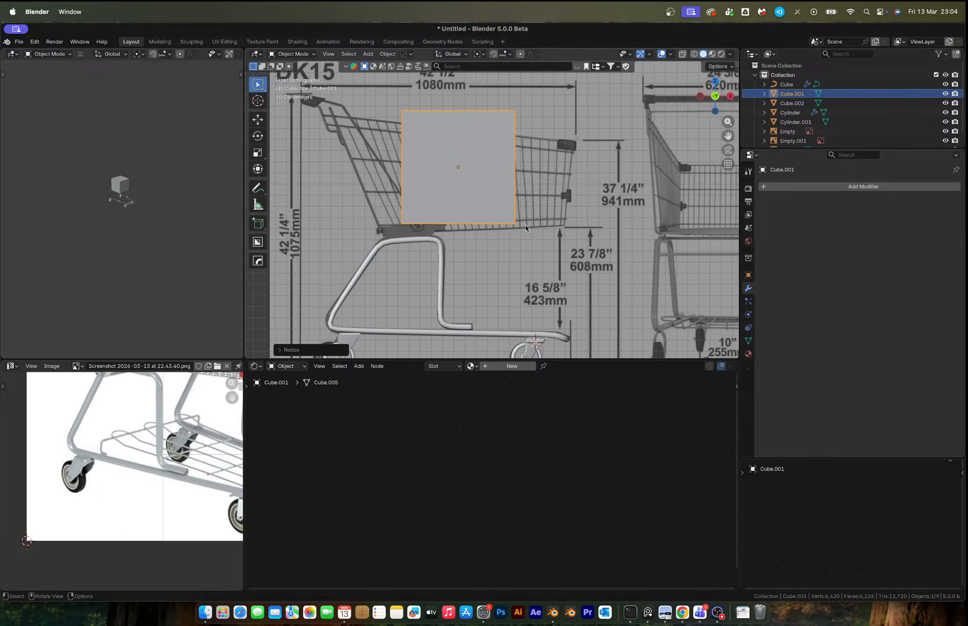
key("Tab")
Try to move the cube's upper corner vertex onto the basket's upper front corner
left_click_drag(499, 94, 534, 131)
key("g")
left_click(588, 169)
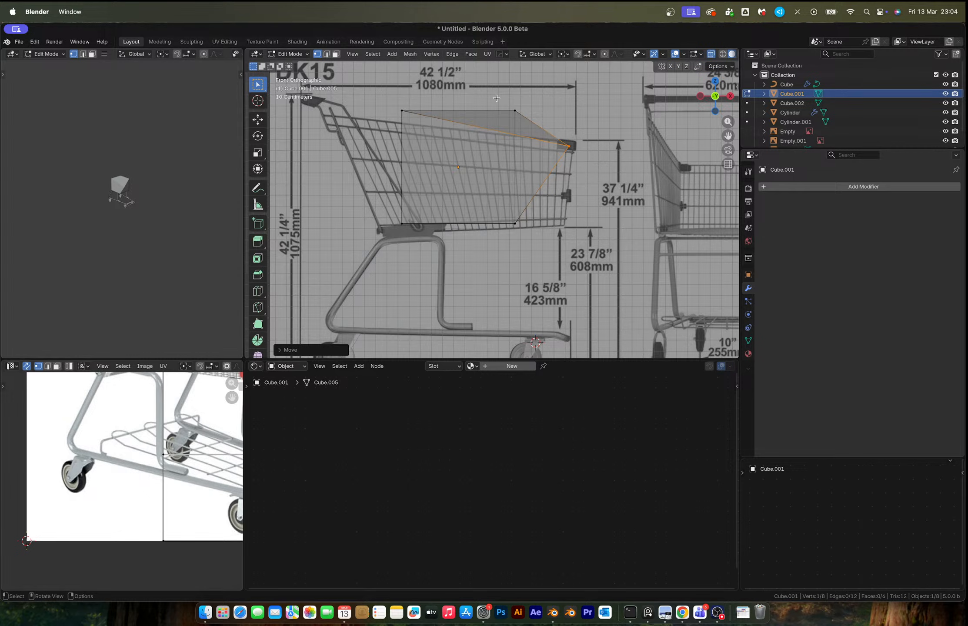
key("super+z")
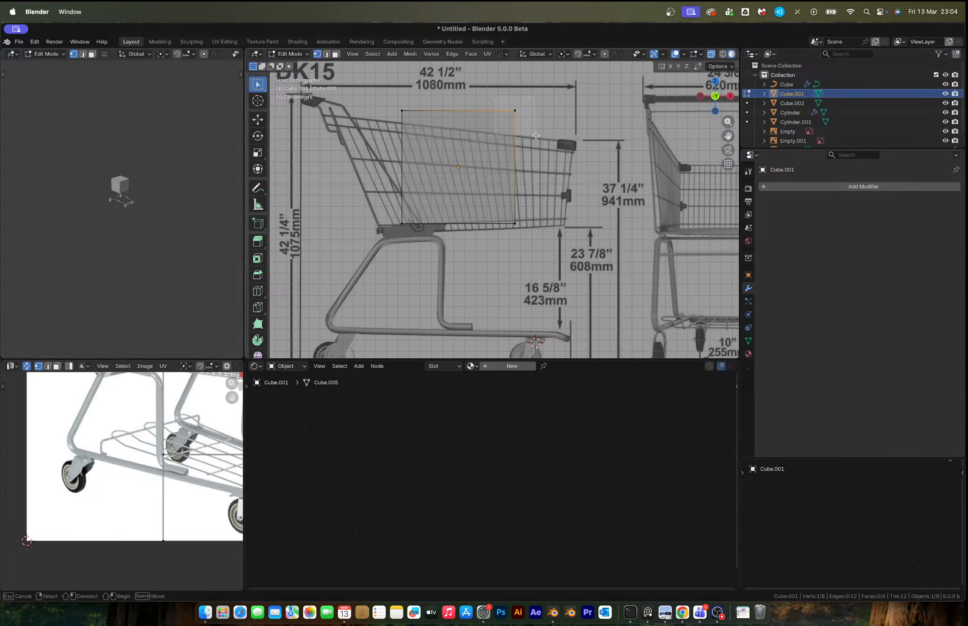
Move the cube's corner vertex pairs onto the four corners of the basket's side profile in the reference
key("g")
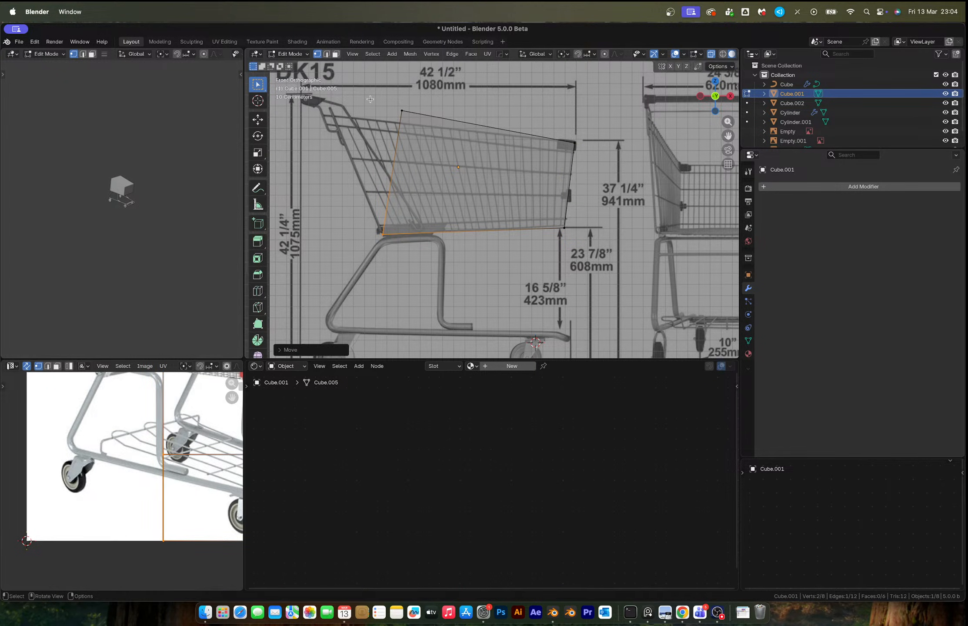
left_click(361, 144)
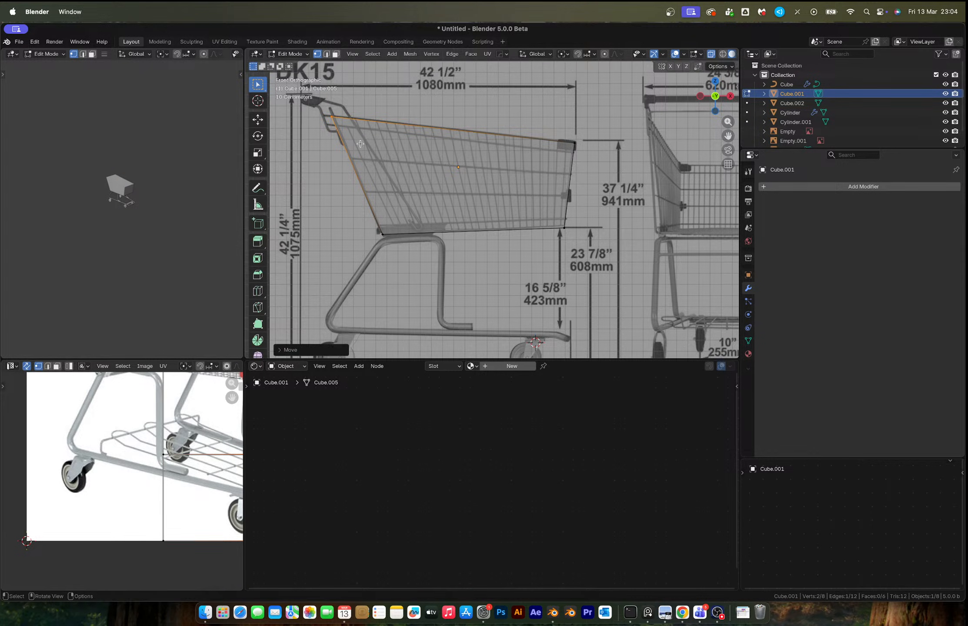
scroll(494, 170, "down", 4)
key("Tab")
Centre the basket block on the world origin by snapping it to the 3D cursor
middle_click_drag(510, 170, 411, 234)
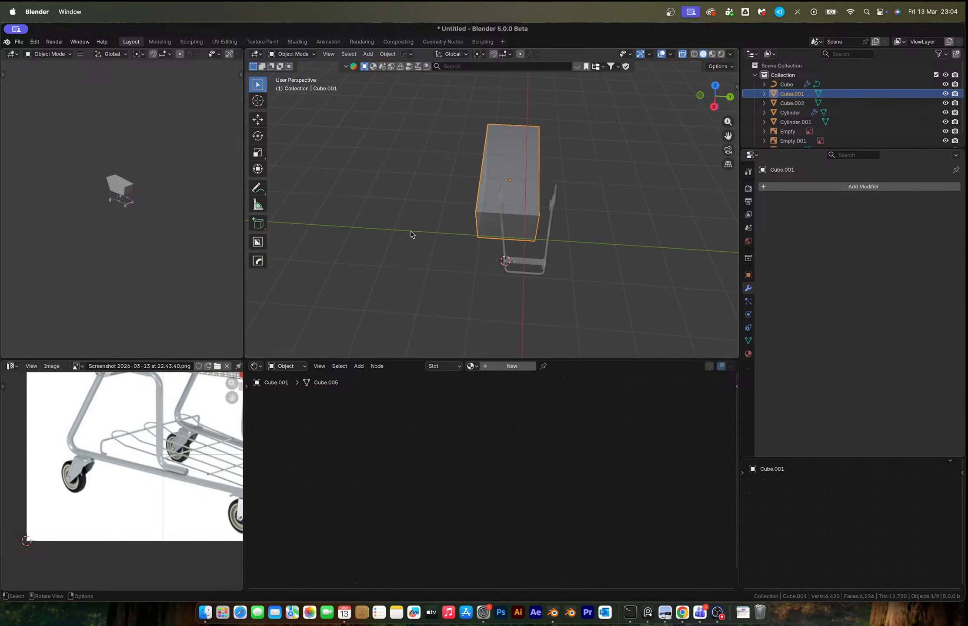
middle_click_drag(510, 188, 489, 191)
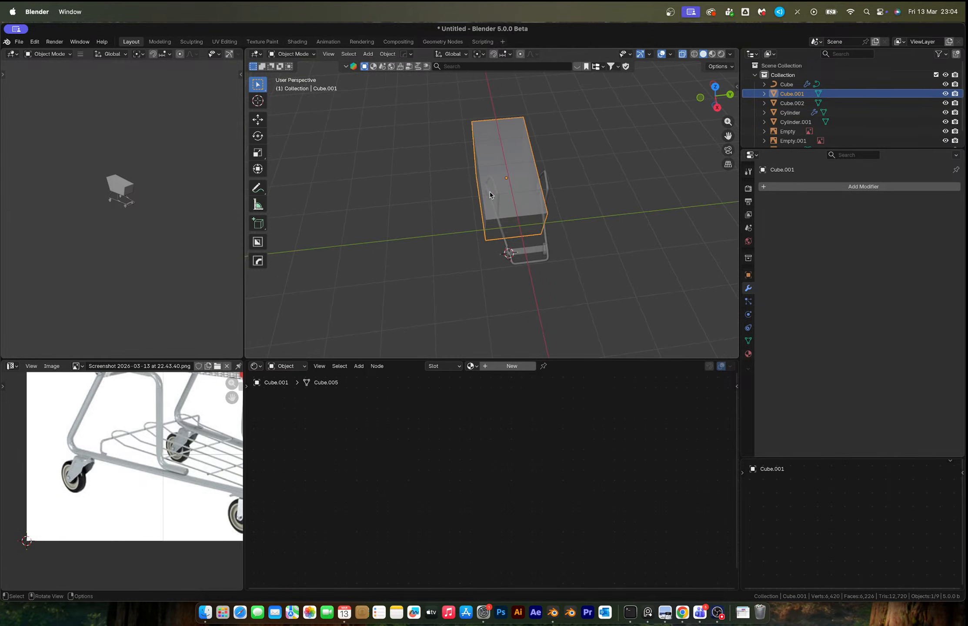
key("x")
key("Escape")
key("Home")
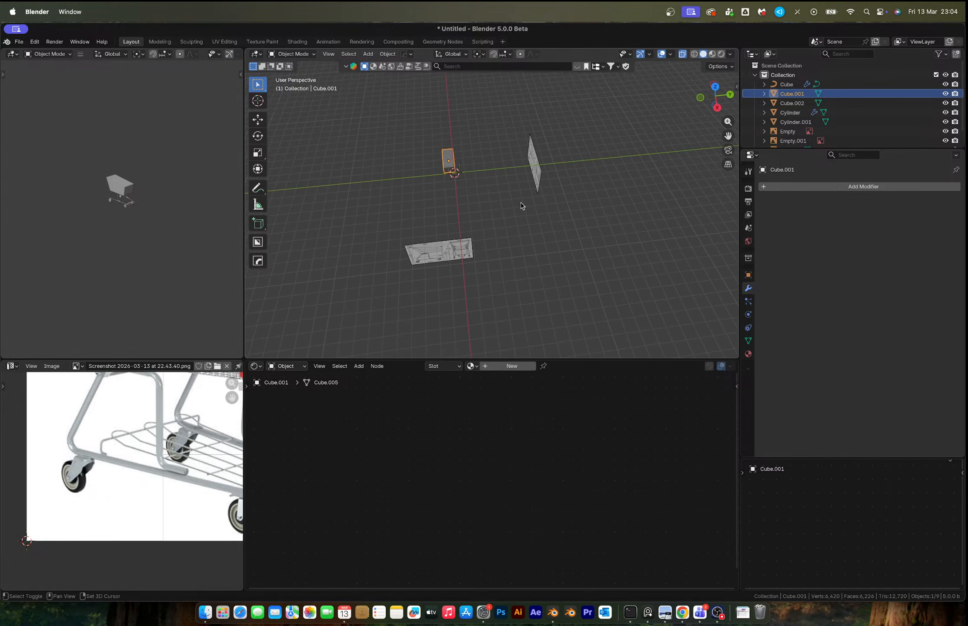
key("shift+s")
left_click(505, 153)
scroll(465, 167, "up", 2)
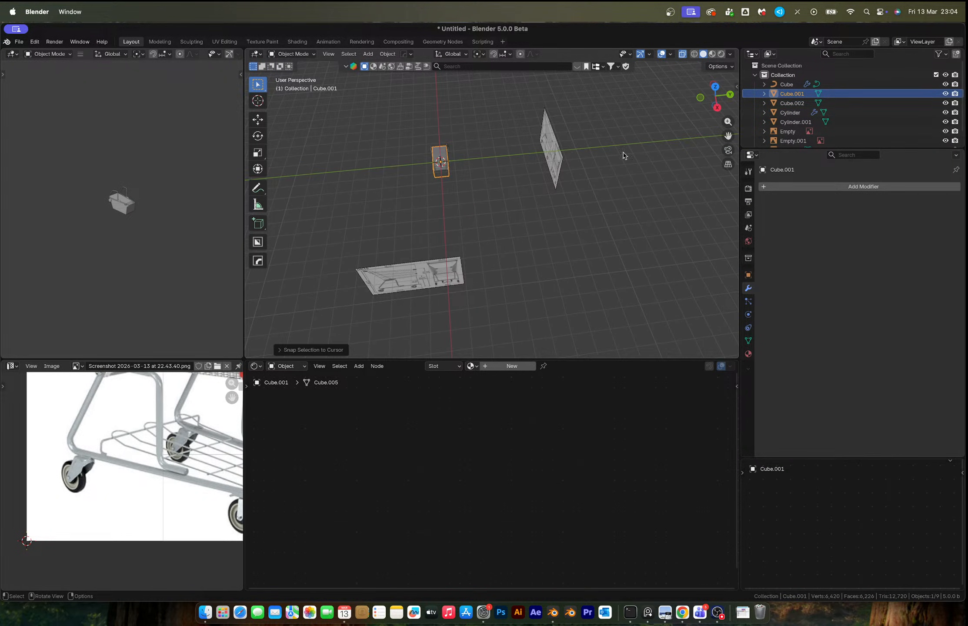
Raise the basket block about 1.9 m along Z and shift it about 0.13 m along X to match the reference basket
left_click(701, 97)
scroll(319, 237, "up", 5)
middle_click_drag(320, 237, 637, 209, "shift")
scroll(494, 200, "up", 3)
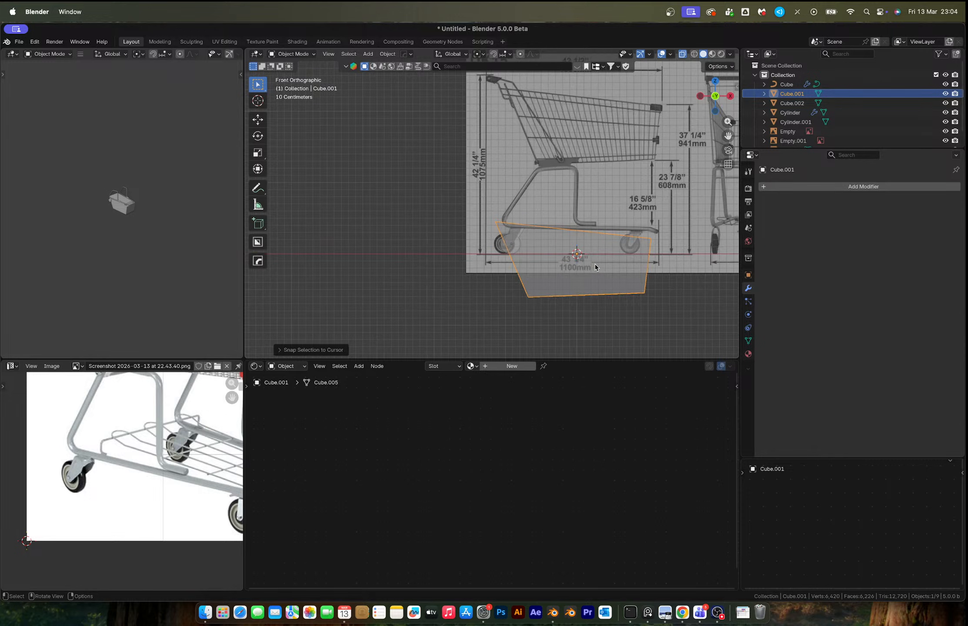
key("g")
key("z")
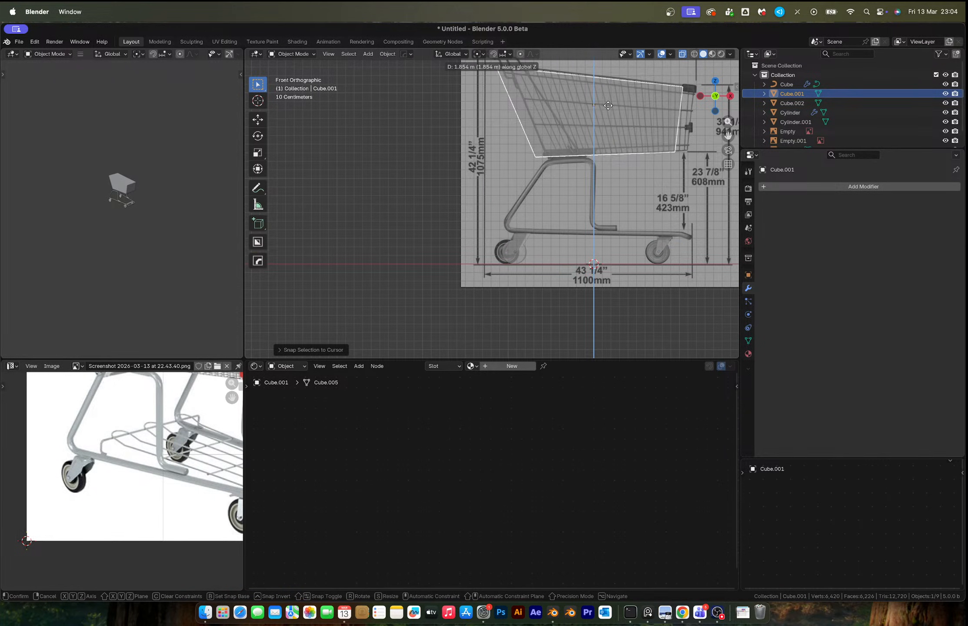
left_click(609, 103)
key("g")
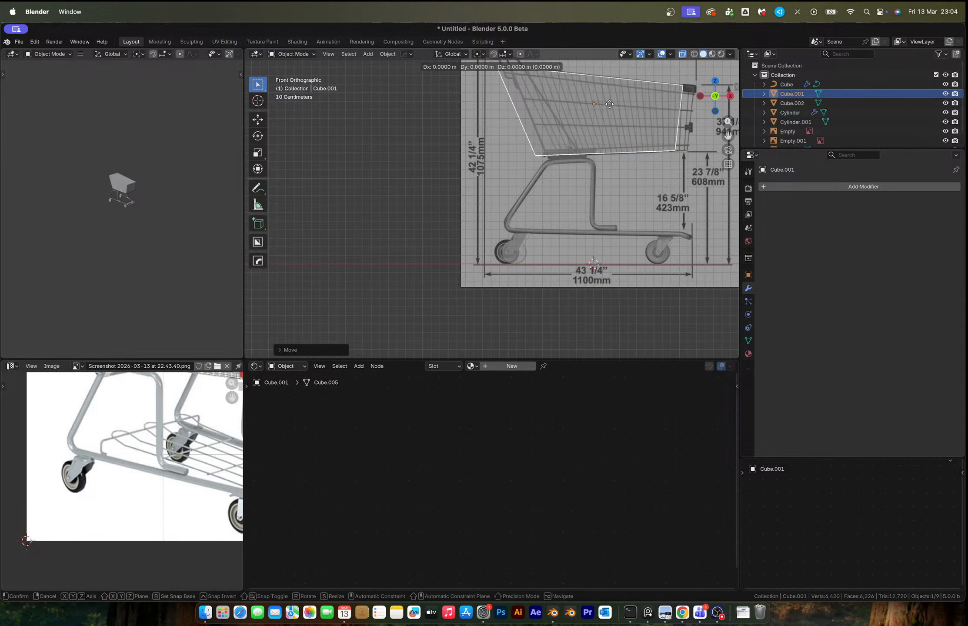
key("x")
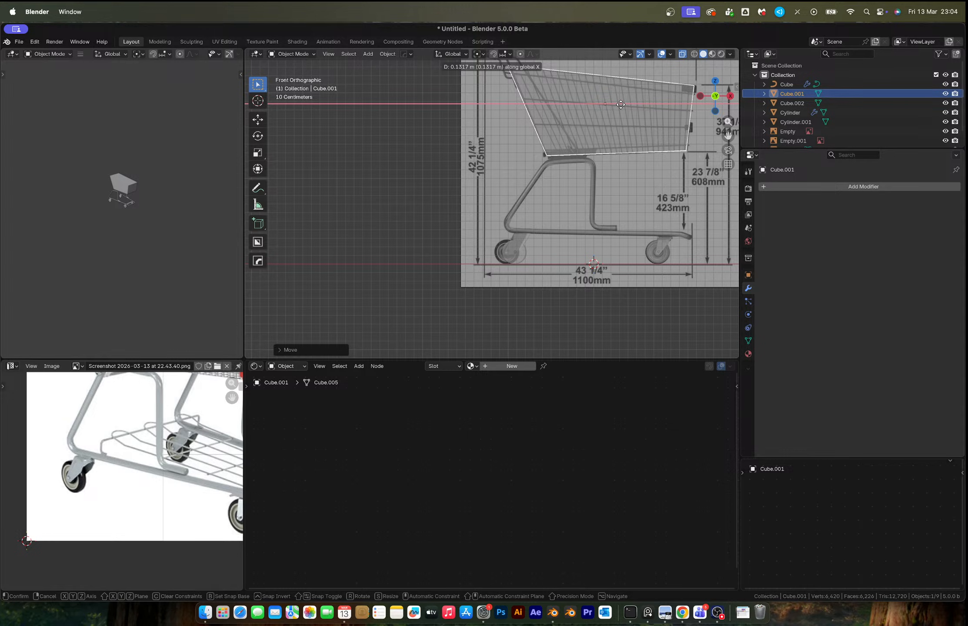
left_click(621, 105)
Delete the top face of the basket block to open the basket
key("Tab")
middle_click_drag(591, 129, 572, 222)
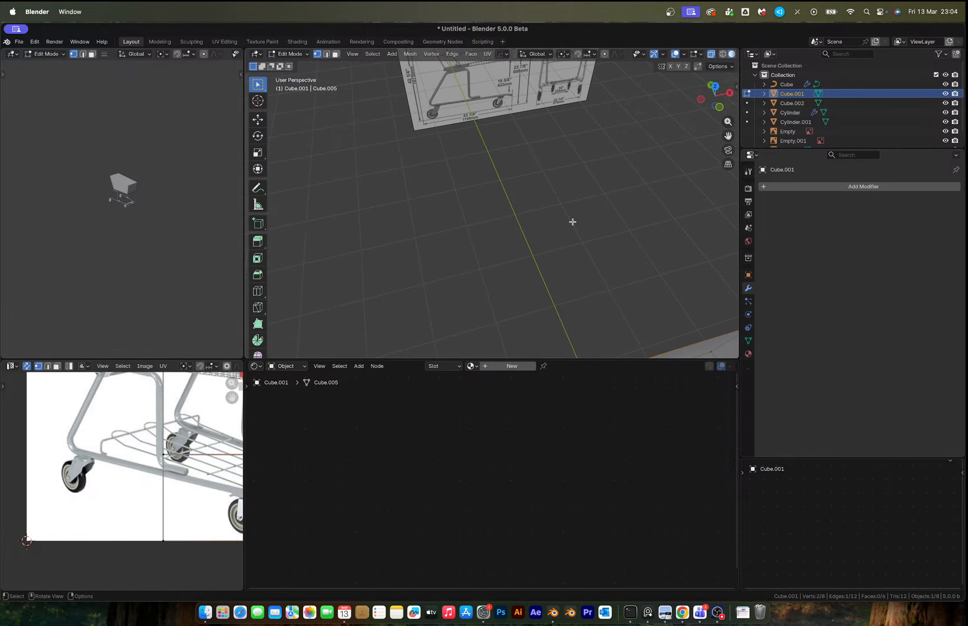
scroll(572, 222, "down", 4)
key("3")
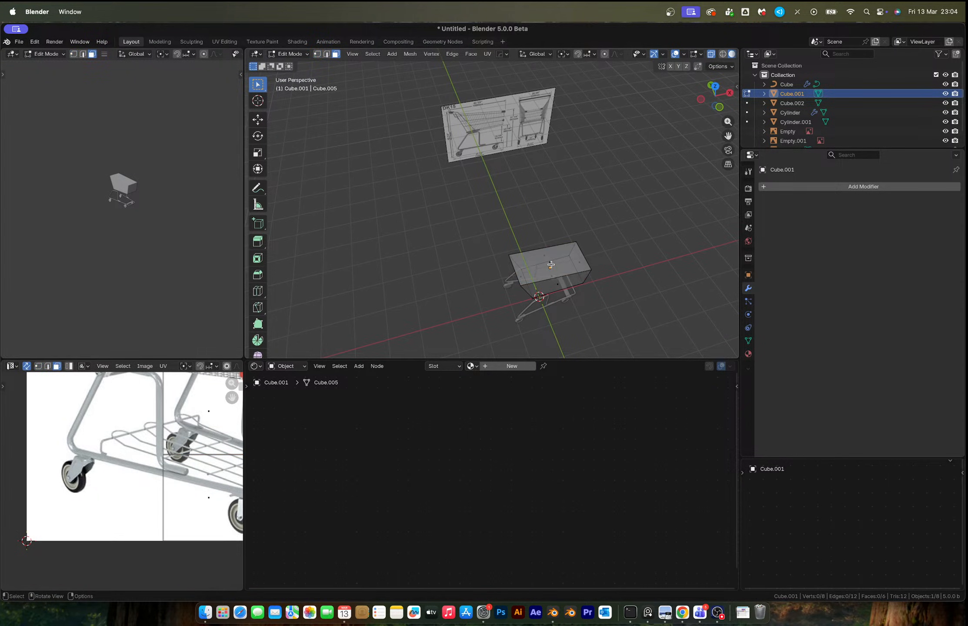
left_click(550, 273)
middle_click_drag(550, 273, 491, 192)
key("x")
left_click(479, 148)
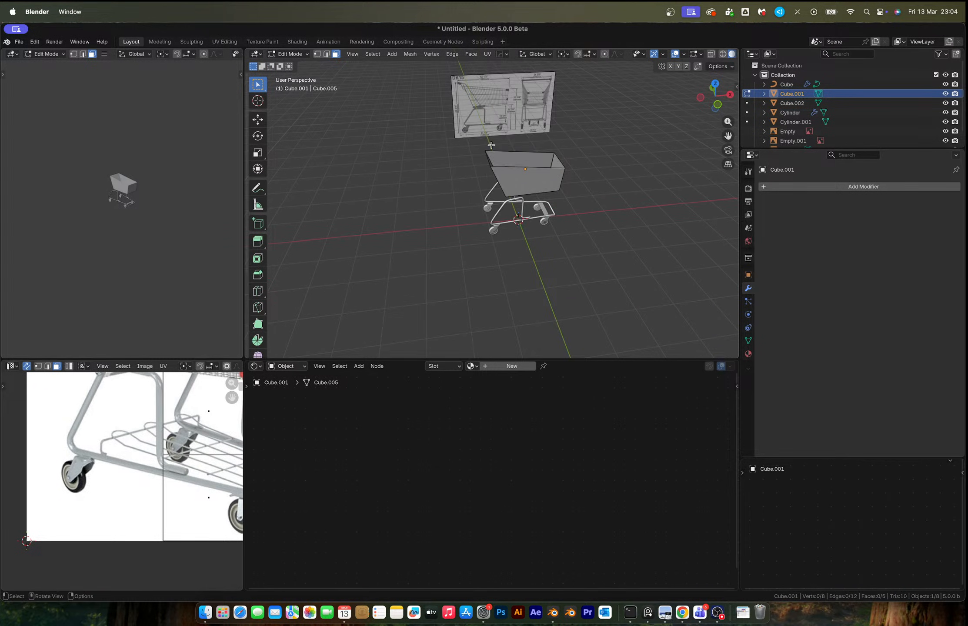
Add 23 vertical loop cuts along the basket block to match the side wires in the front-view reference
middle_click_drag(493, 147, 709, 99)
left_click(708, 105)
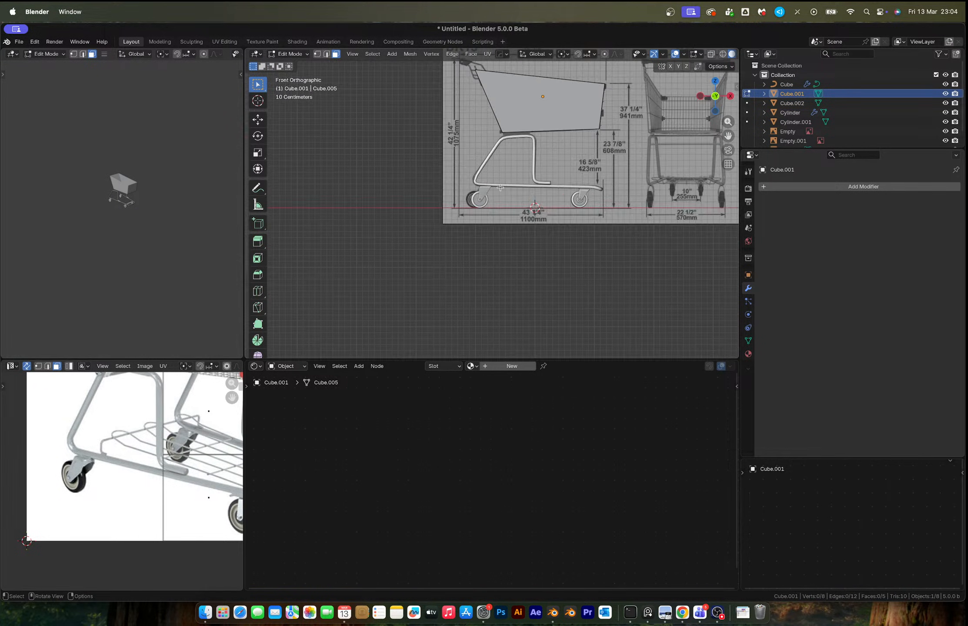
scroll(528, 201, "up", 6)
key("Tab")
key("Tab")
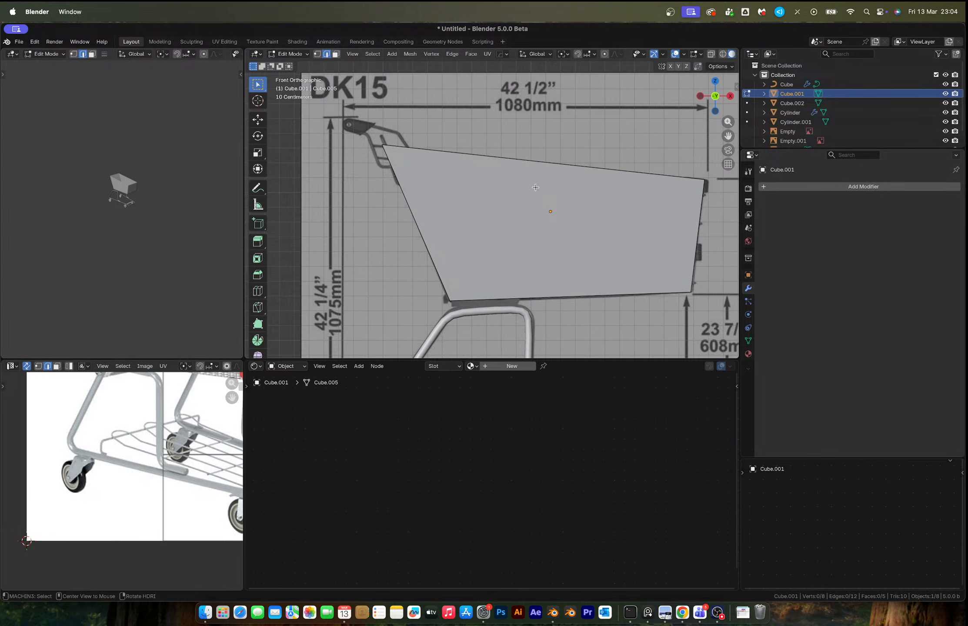
key("alt+z")
key("ctrl+r")
scroll(555, 171, "up", 5)
scroll(555, 171, "up", 11)
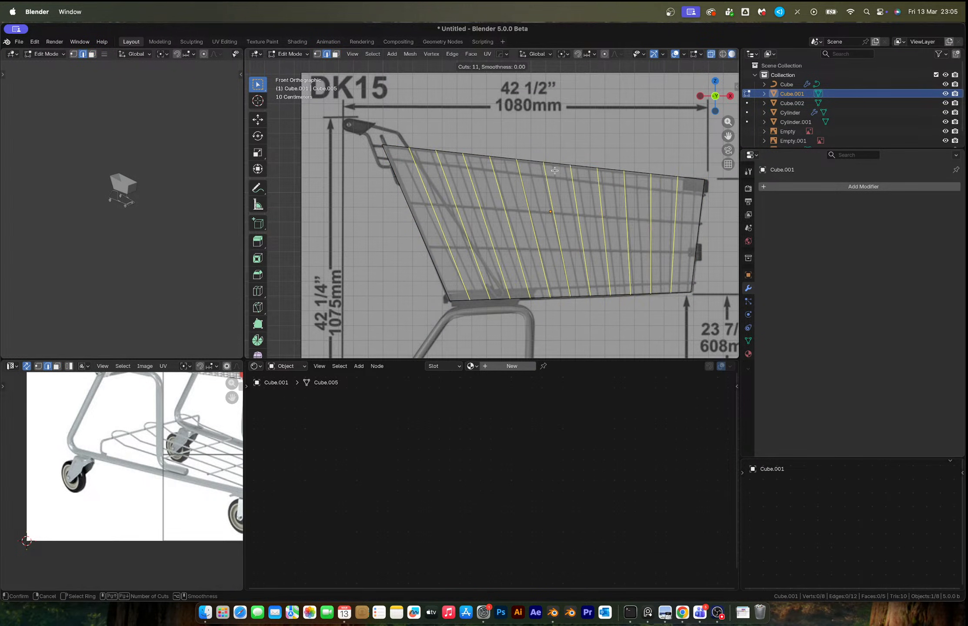
scroll(555, 171, "up", 2)
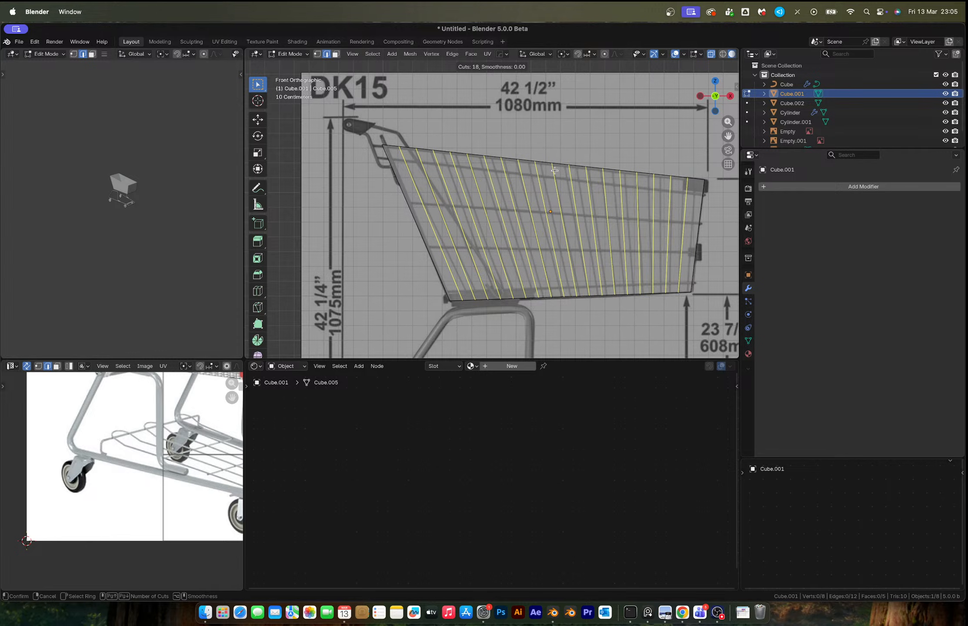
scroll(555, 170, "up", 1)
scroll(555, 171, "up", 1)
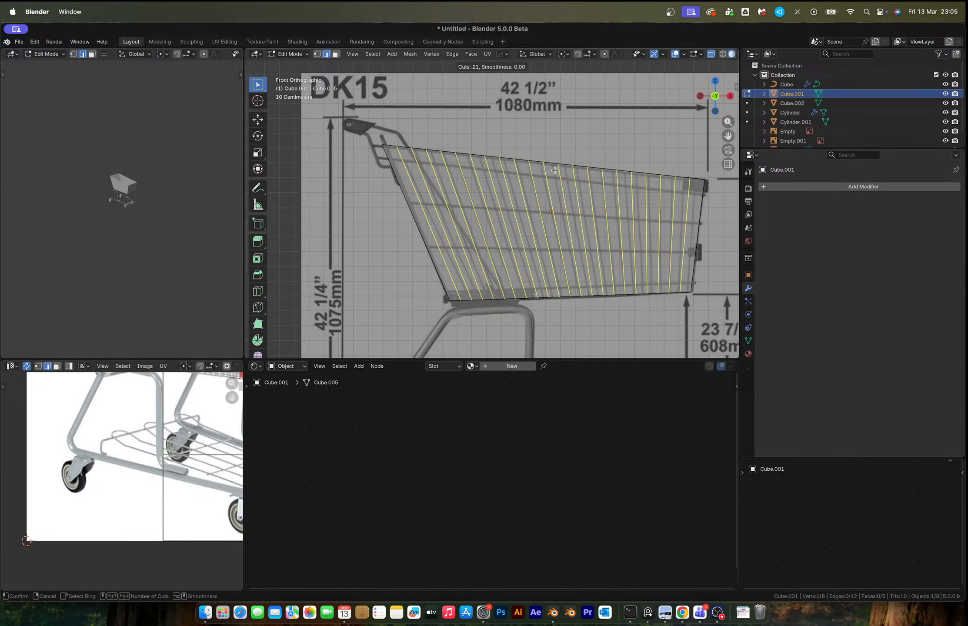
scroll(555, 170, "up", 1)
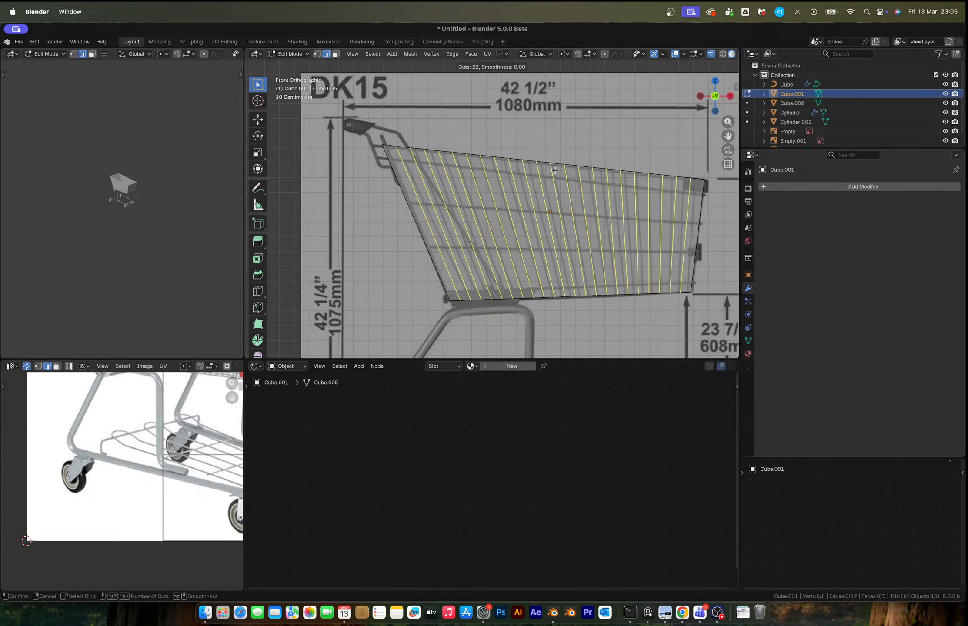
scroll(555, 171, "up", 1)
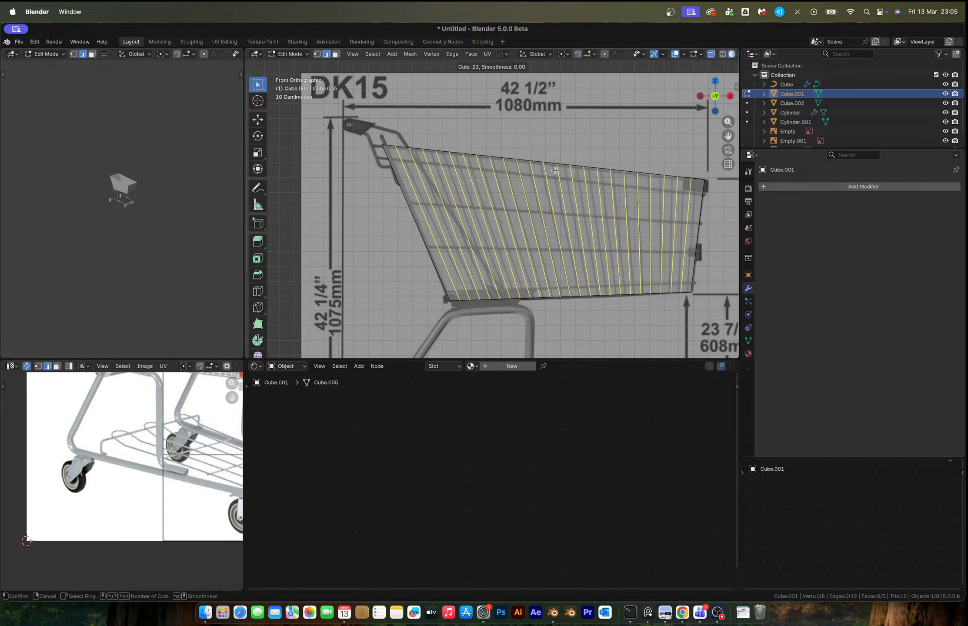
left_click(555, 171)
Add three lengthwise loop cuts around the basket block and slide them onto the horizontal rails in the reference
key("ctrl+r")
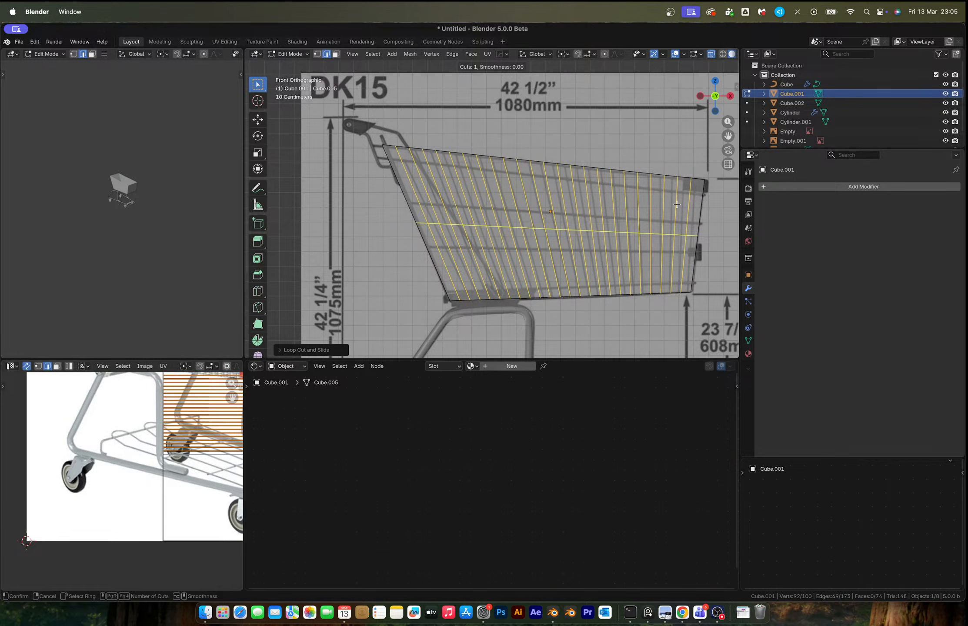
scroll(677, 204, "up", 2)
scroll(677, 204, "down", 2)
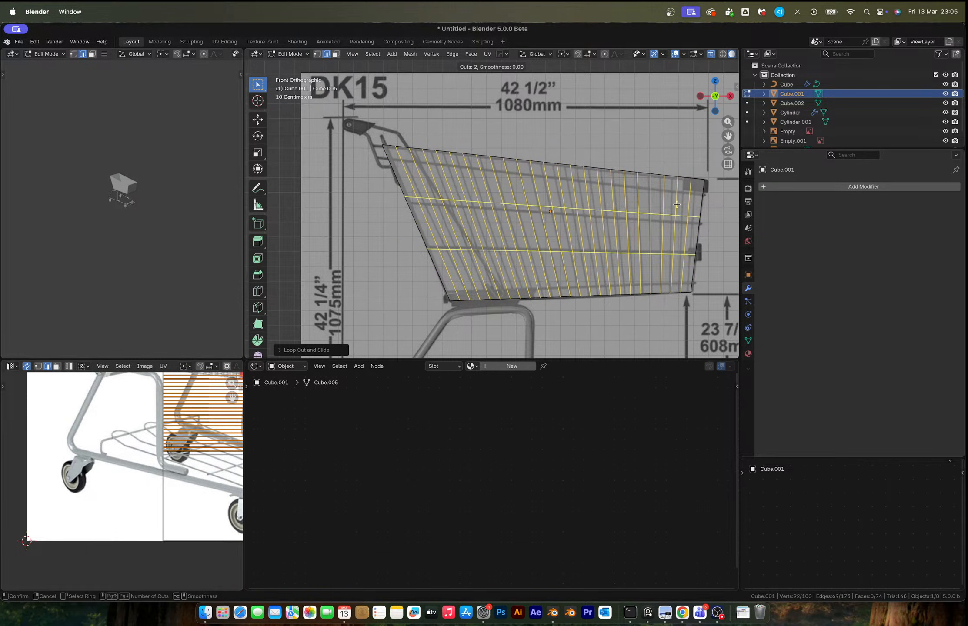
left_click(677, 204)
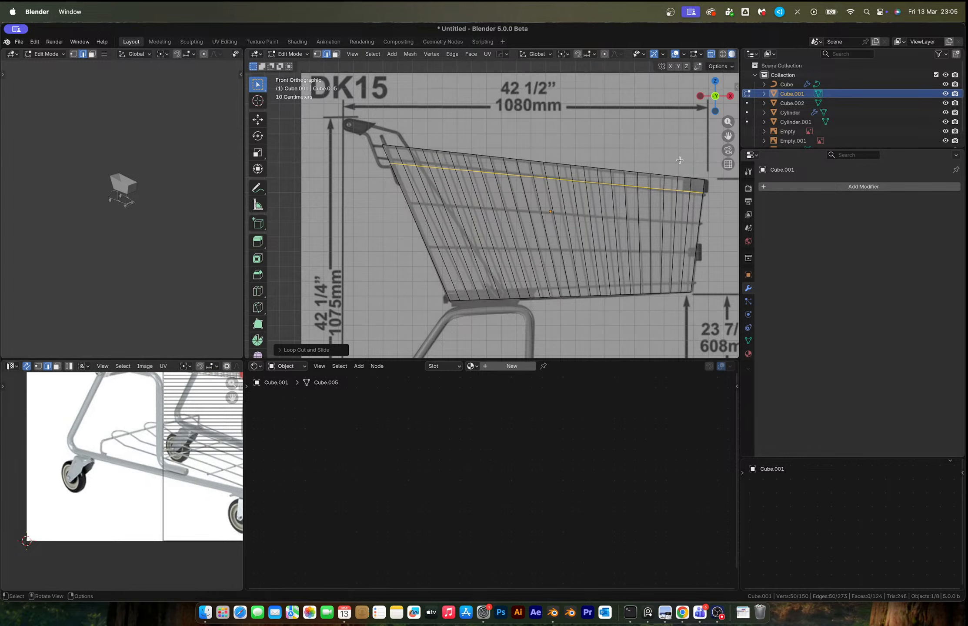
left_click(683, 199)
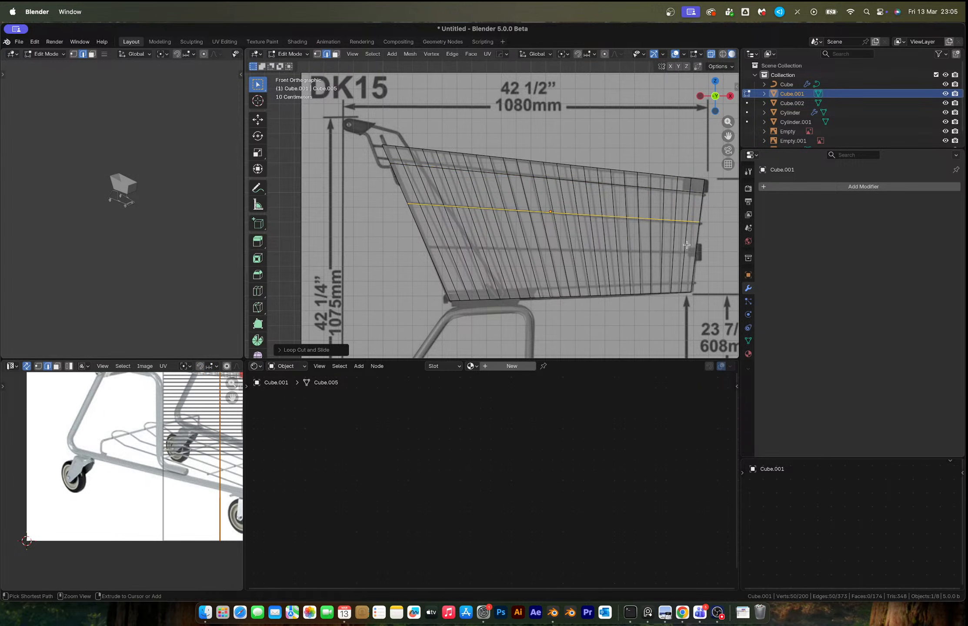
key("ctrl+r")
left_click(689, 251)
left_click(688, 243)
scroll(582, 224, "down", 3)
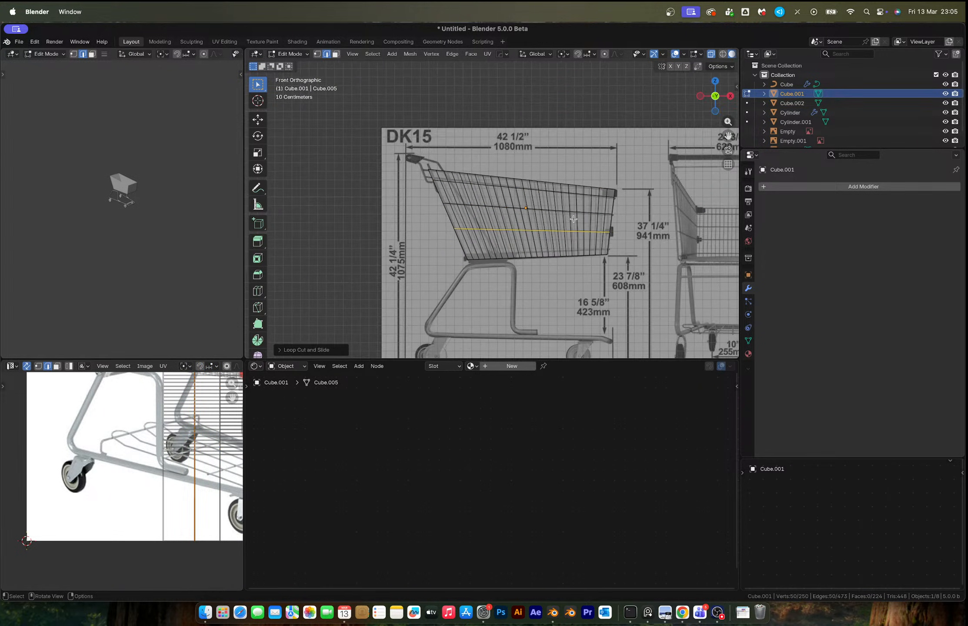
Compare the width and taper of the basket block with the cart's end view in the reference
key("Tab")
middle_click_drag(512, 218, 572, 237)
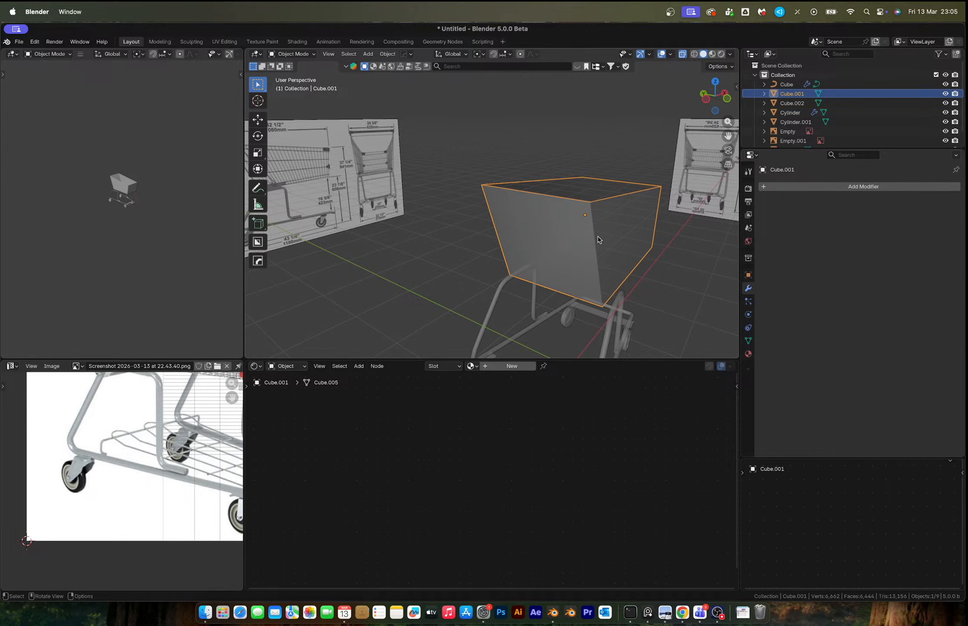
key("Tab")
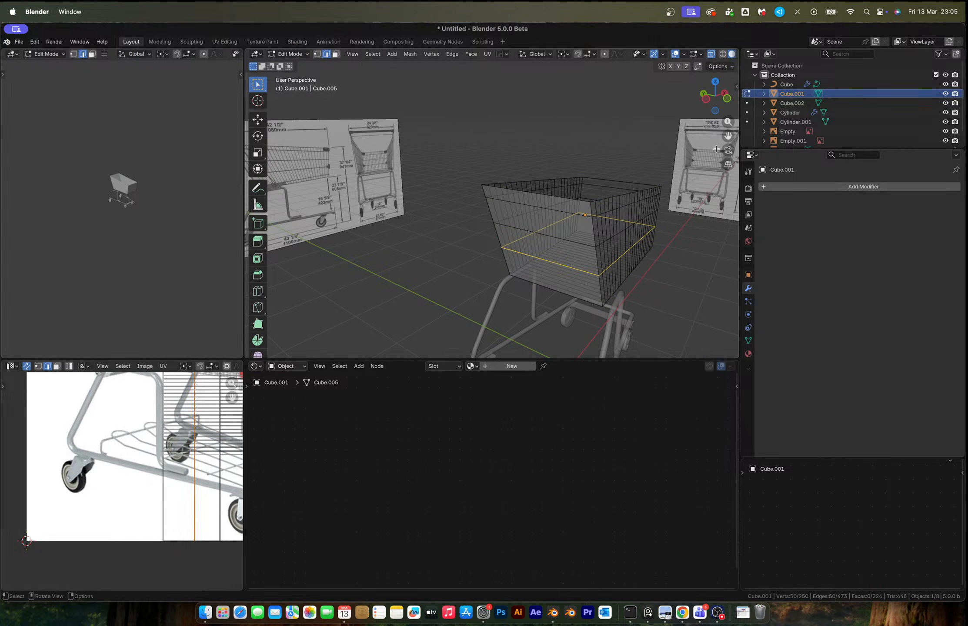
left_click(706, 103)
left_click(714, 101)
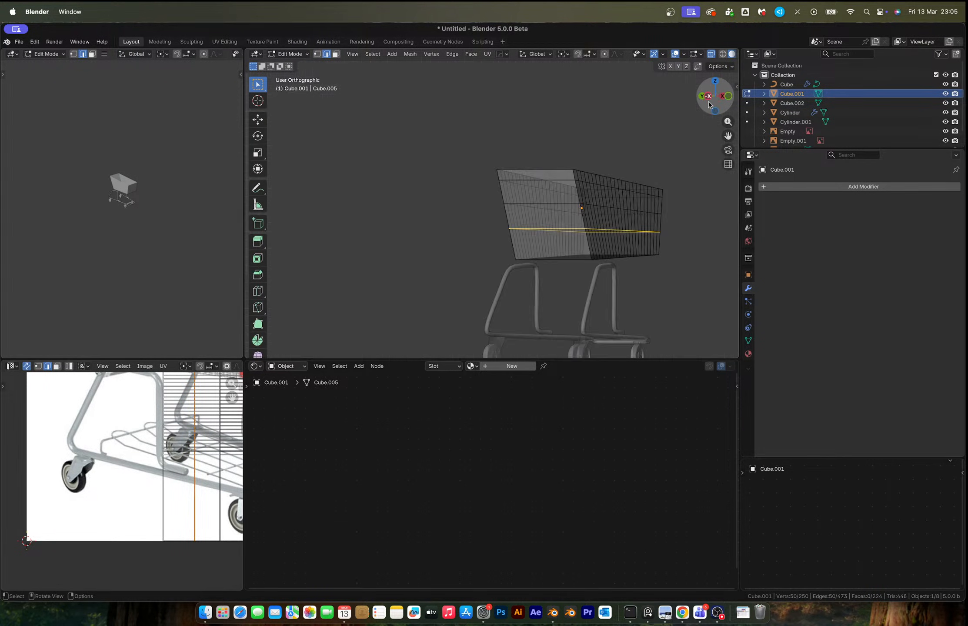
scroll(433, 229, "down", 1)
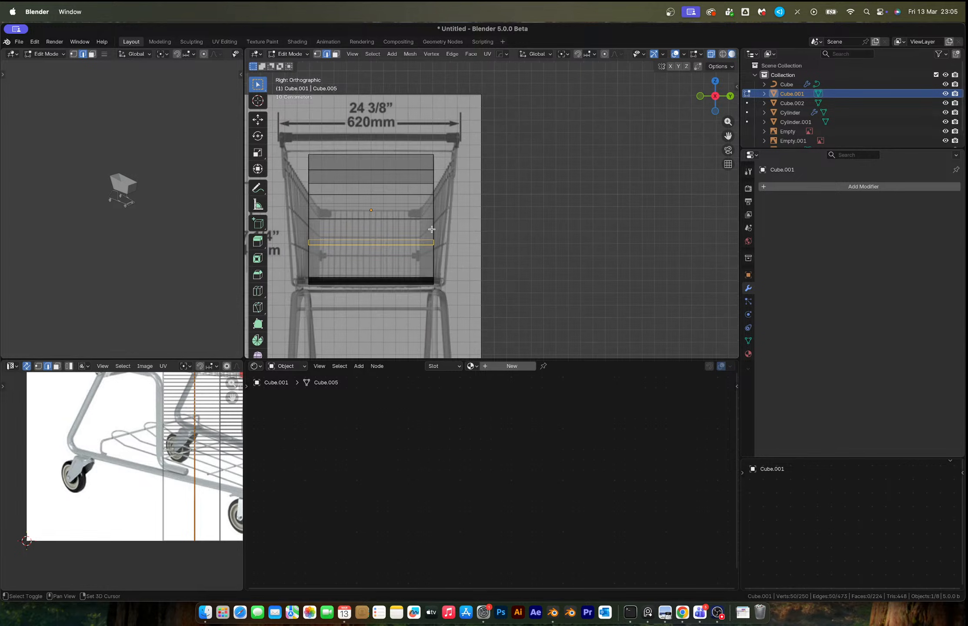
mouse_move(433, 229)
middle_mouse_down("shift")
mouse_move(493, 230)
mouse_move(422, 248)
mouse_move(528, 168)
mouse_move(580, 168)
mouse_move(584, 190)
middle_mouse_up("shift")
key("Tab")
key("alt+z")
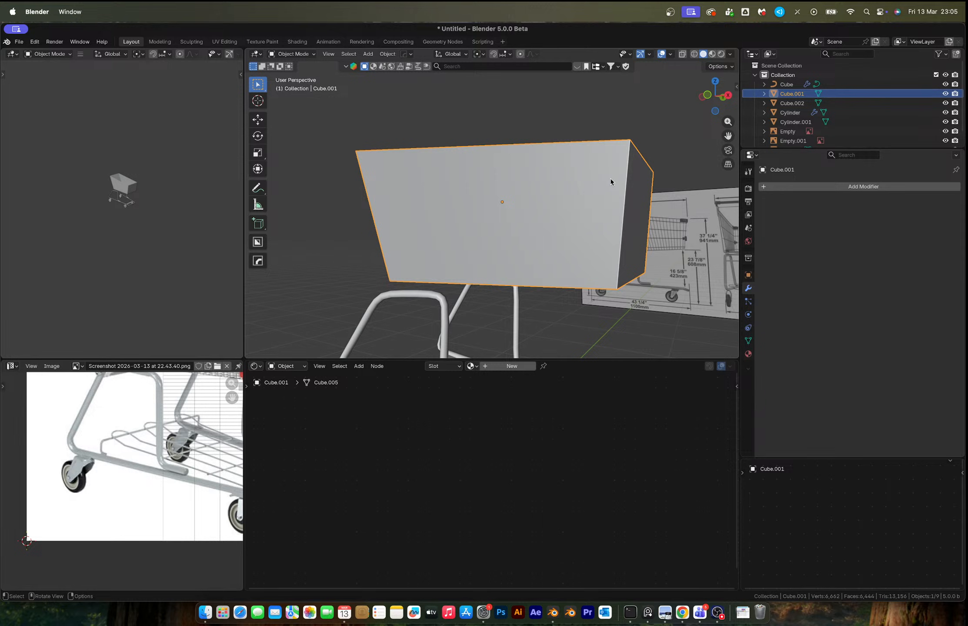
Undo all the loop cuts on the basket block
scroll(487, 235, "down", 4)
key("Tab")
key("alt+z")
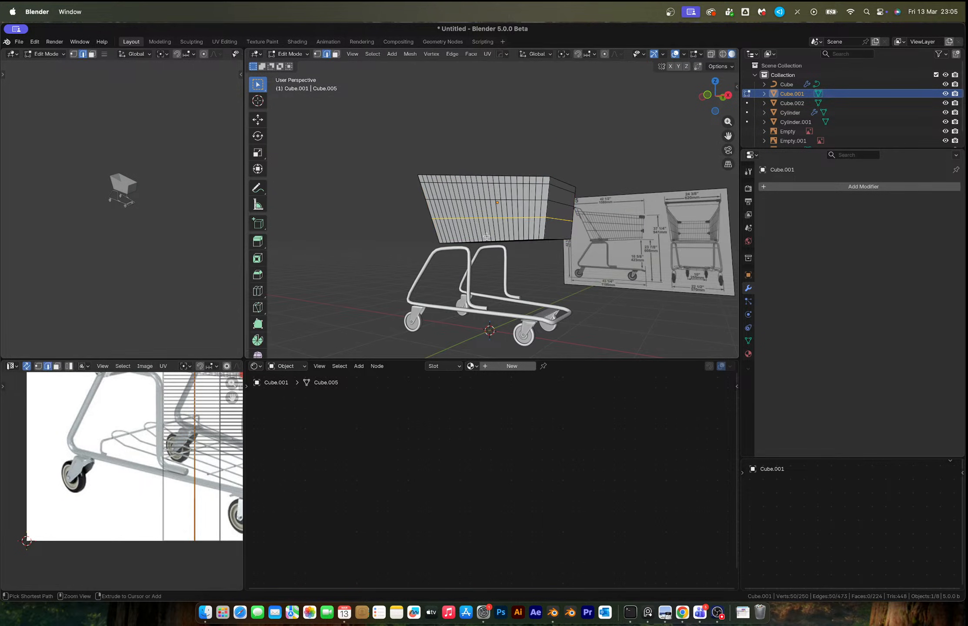
key("ctrl+z")
key("ctrl+z")
key("ctrl+z")
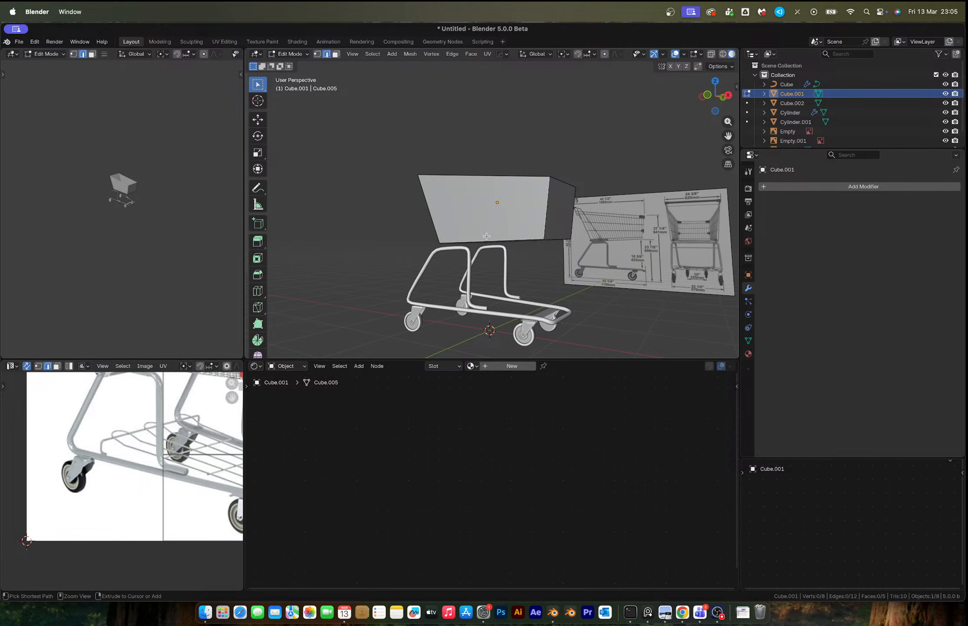
Narrow the basket's front end face by scaling it along Y
middle_click_drag(533, 236, 485, 276)
key("3")
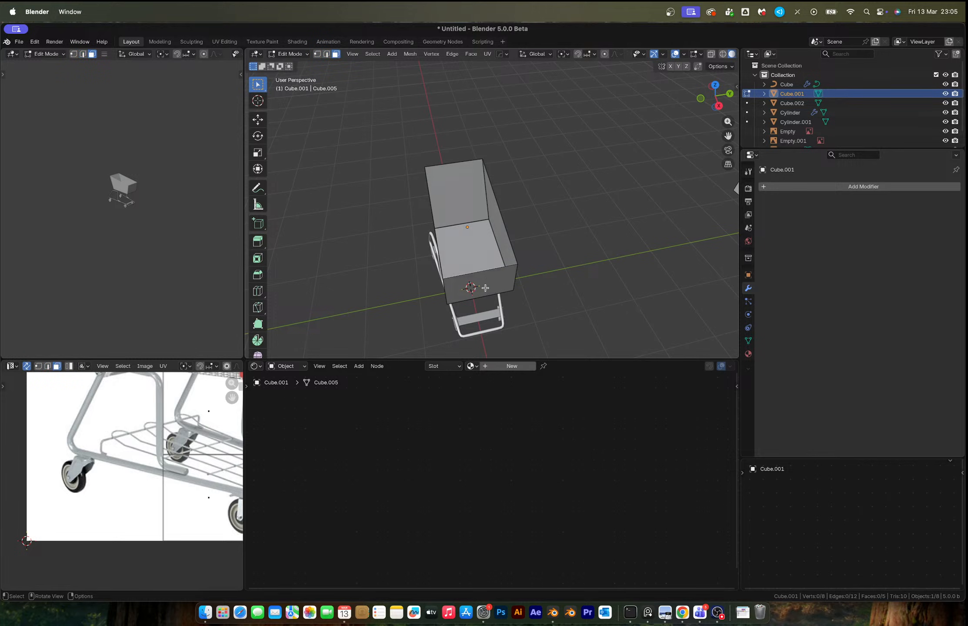
left_click(488, 281)
key("s")
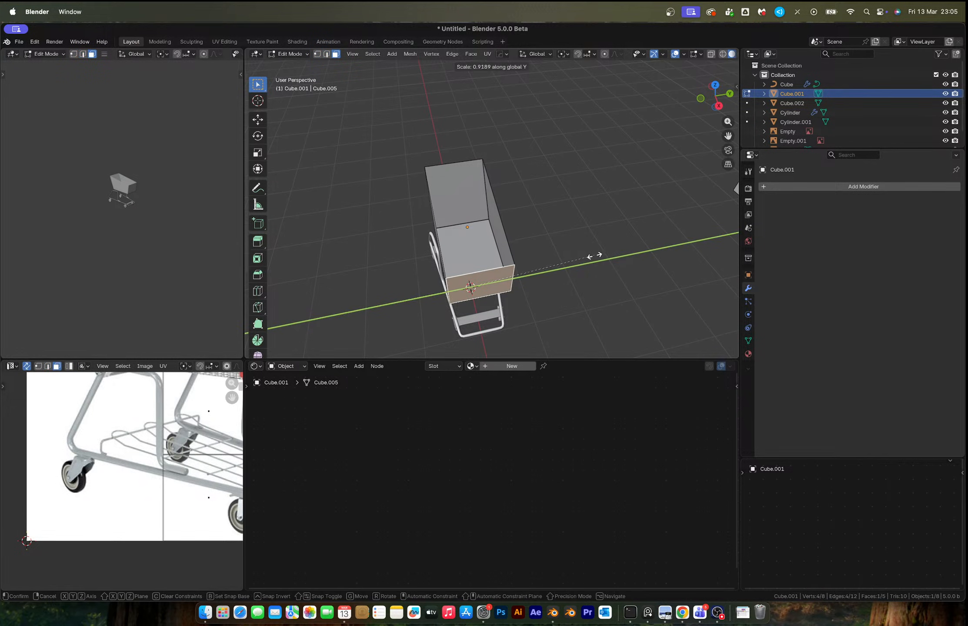
left_click(574, 261)
Widen the basket's handle-side end face along Y to match the top width of the basket in the reference
middle_click_drag(446, 211, 702, 141)
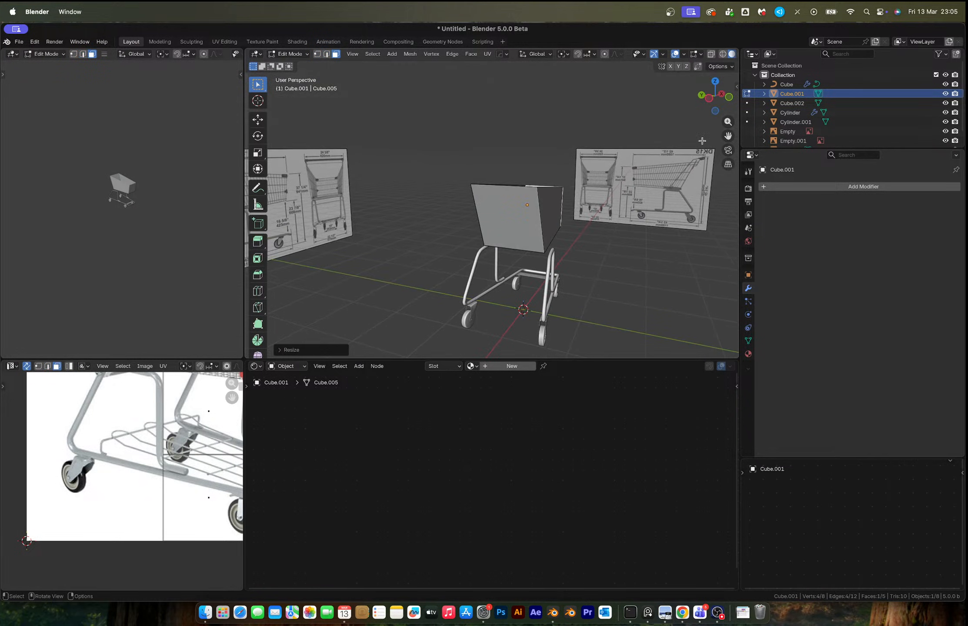
left_click(712, 102)
scroll(530, 239, "up", 3)
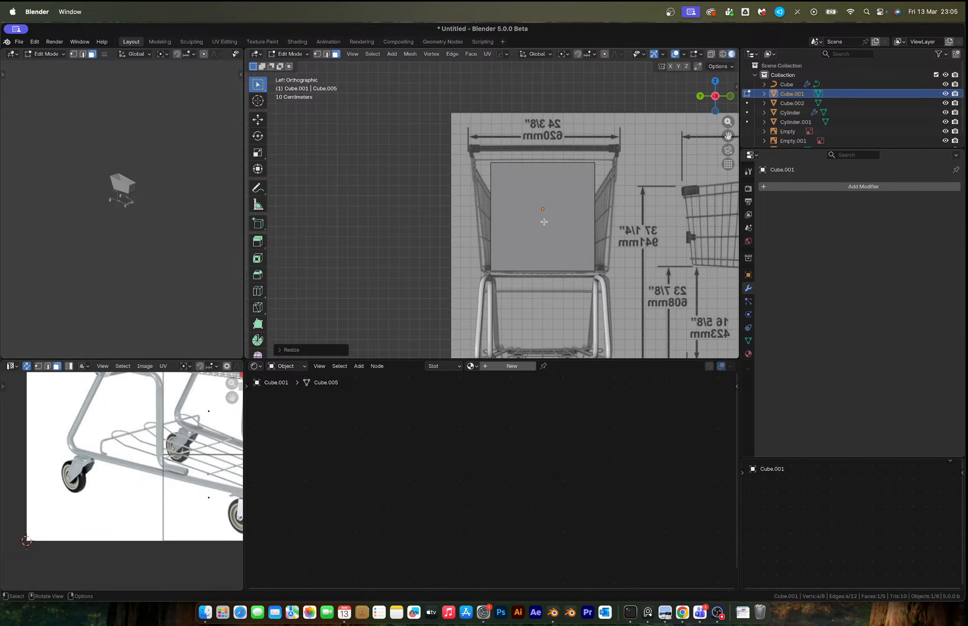
left_click(544, 222)
key("s")
key("x")
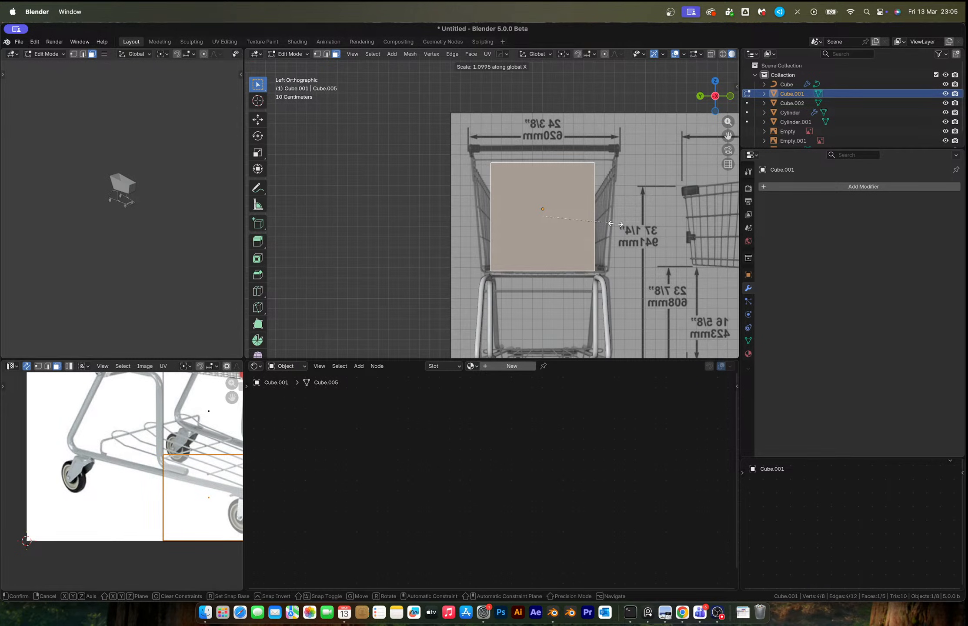
left_click(631, 226)
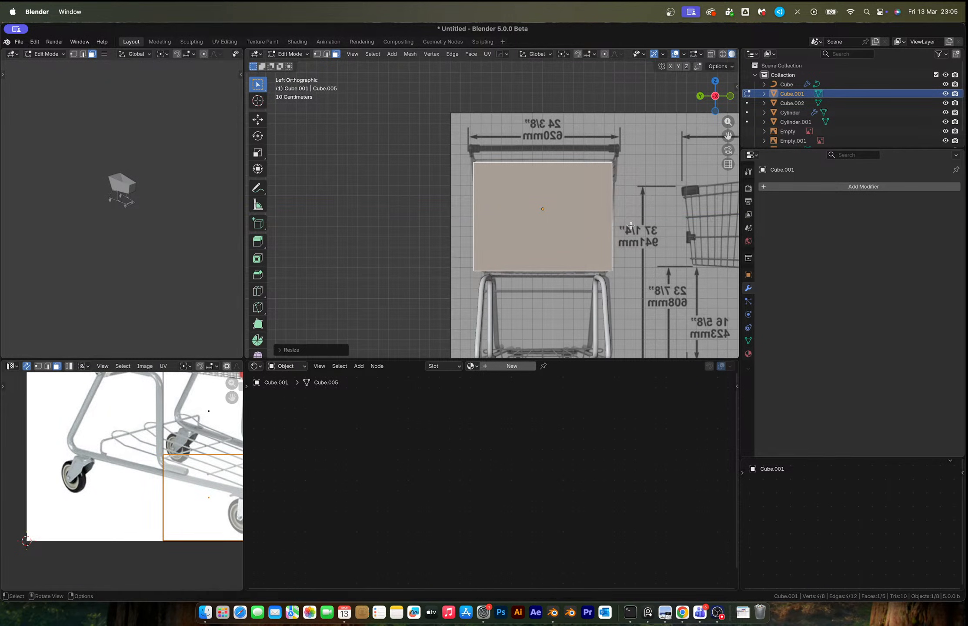
Scale the two bottom corner vertices of the handle-side face to about 0.84 along Y to follow the reference's tapered sides
scroll(621, 280, "up", 1)
key("1")
key("alt+z")
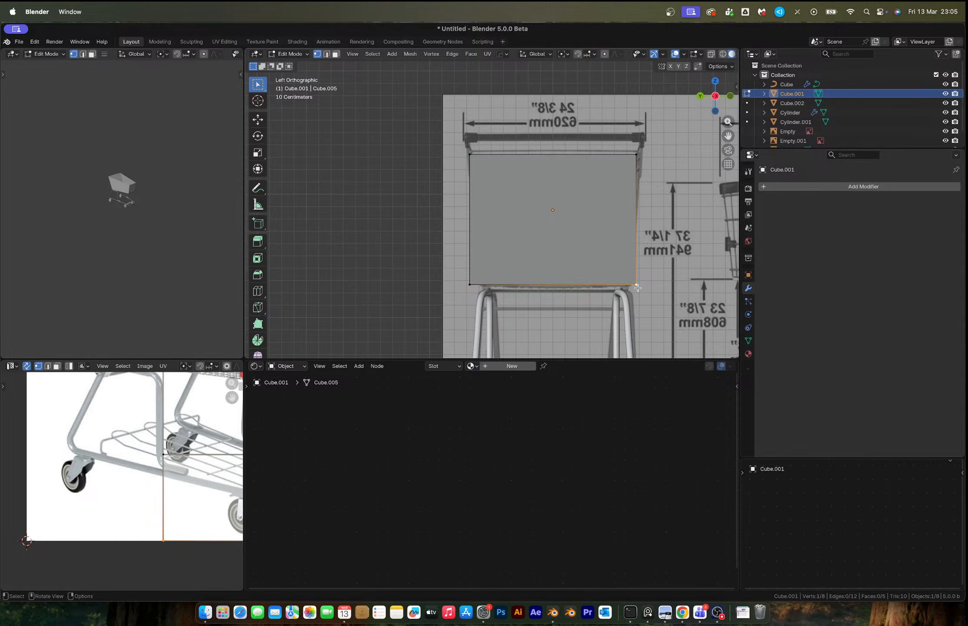
left_click(638, 287)
key("g")
key("y")
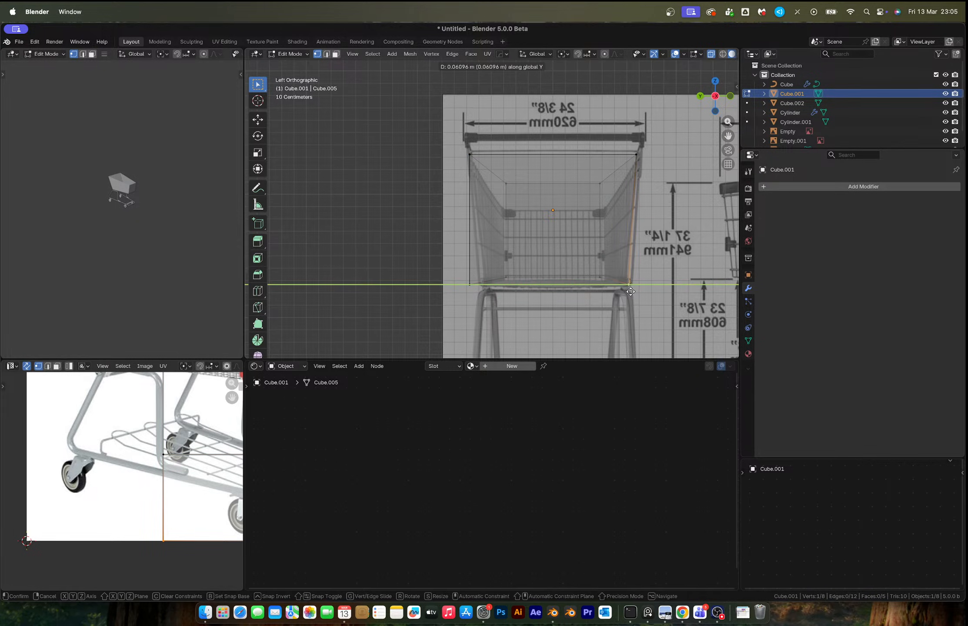
right_click(625, 292)
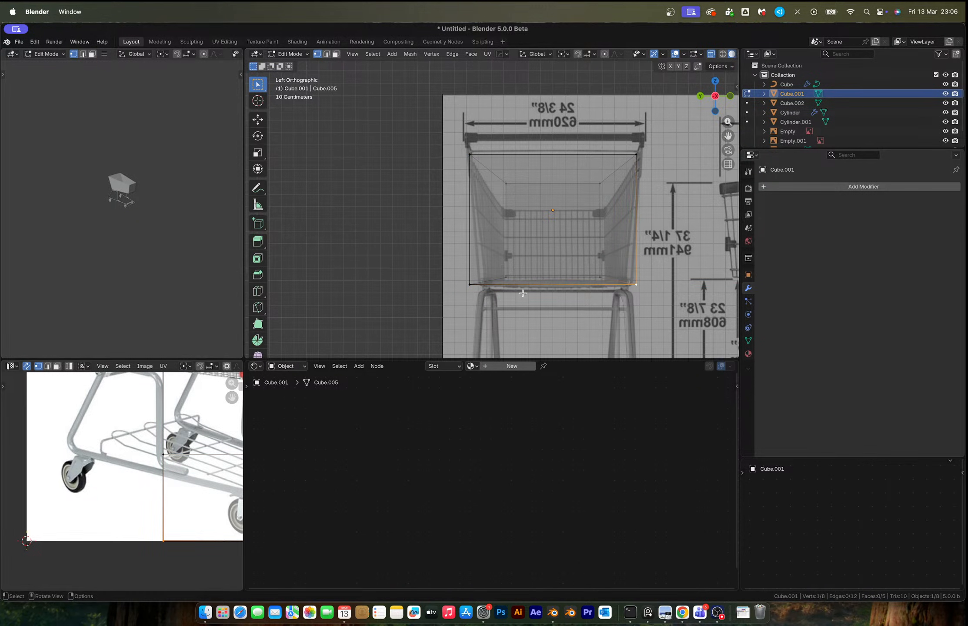
left_click(461, 289, "shift")
key("s")
key("y")
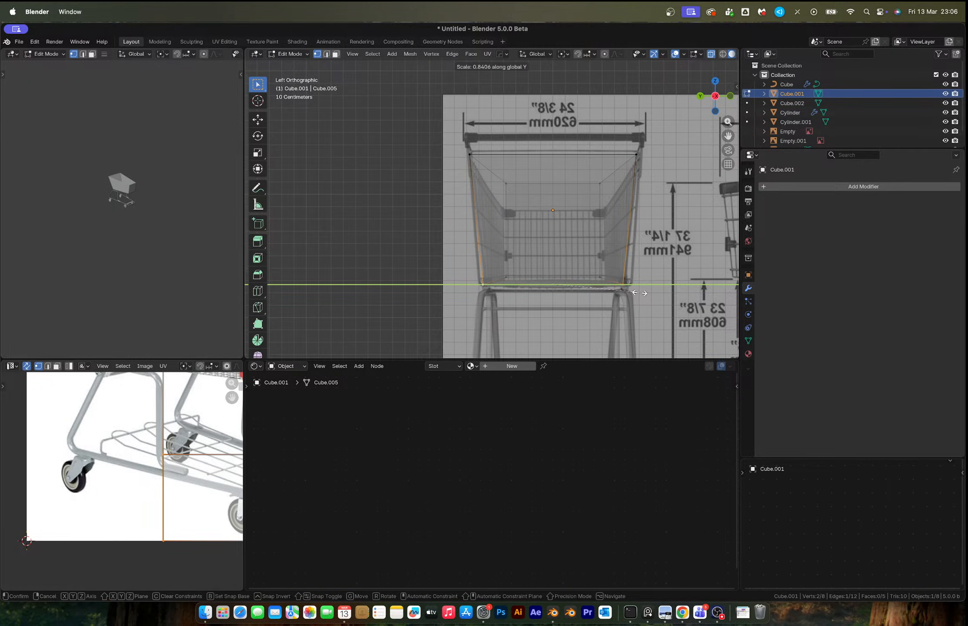
left_click(639, 293)
key("s")
key("y")
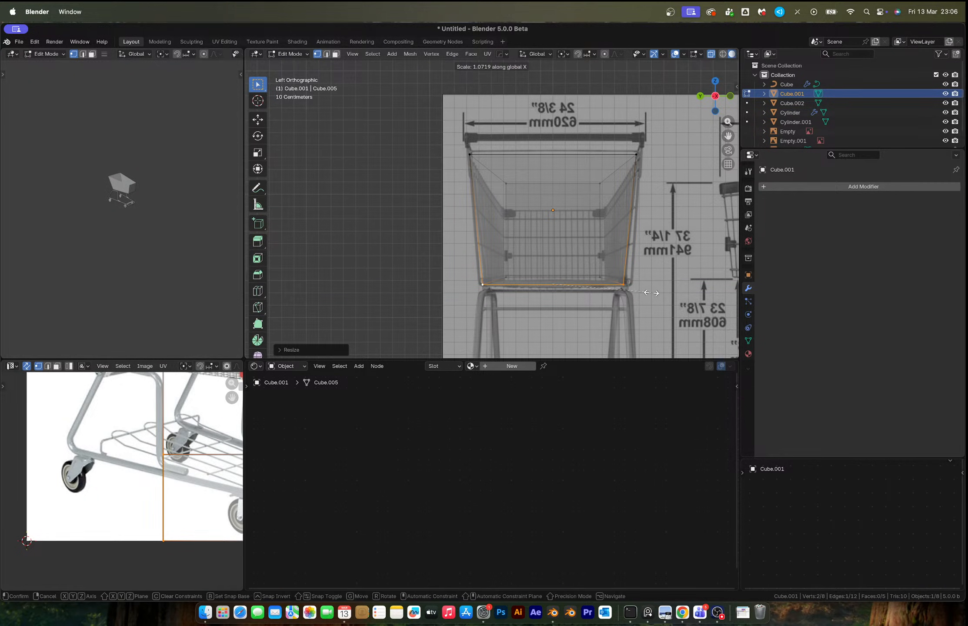
left_click(653, 293)
Add 22 evenly spaced loop cuts along the basket's length to follow the upright side wires in the reference
key("Tab")
middle_click_drag(611, 231, 515, 224)
key("alt+z")
scroll(492, 250, "down", 4)
key("Tab")
scroll(522, 220, "up", 2)
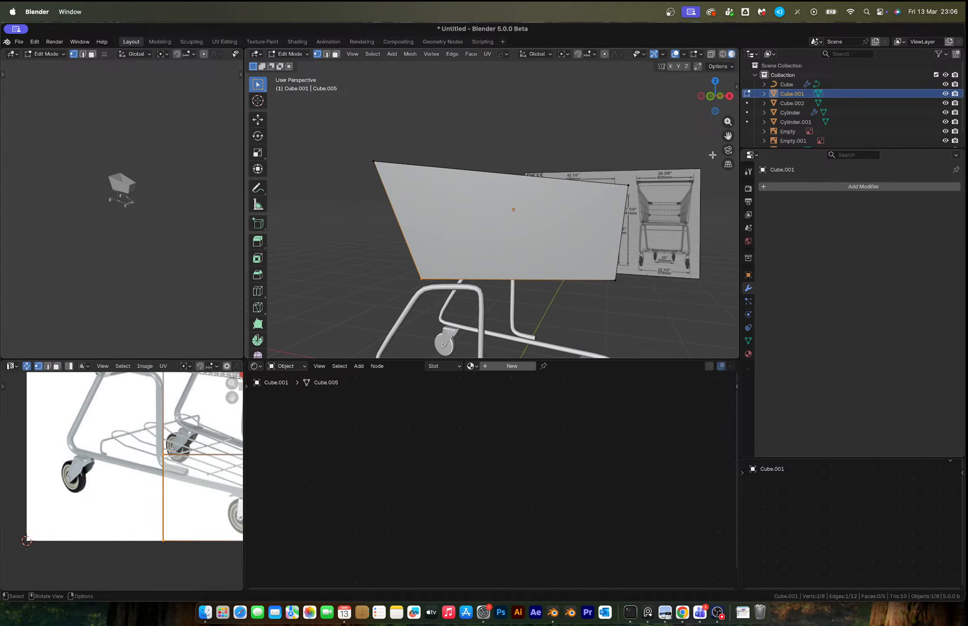
left_click(711, 98)
scroll(517, 196, "up", 3)
key("alt+z")
key("ctrl+r")
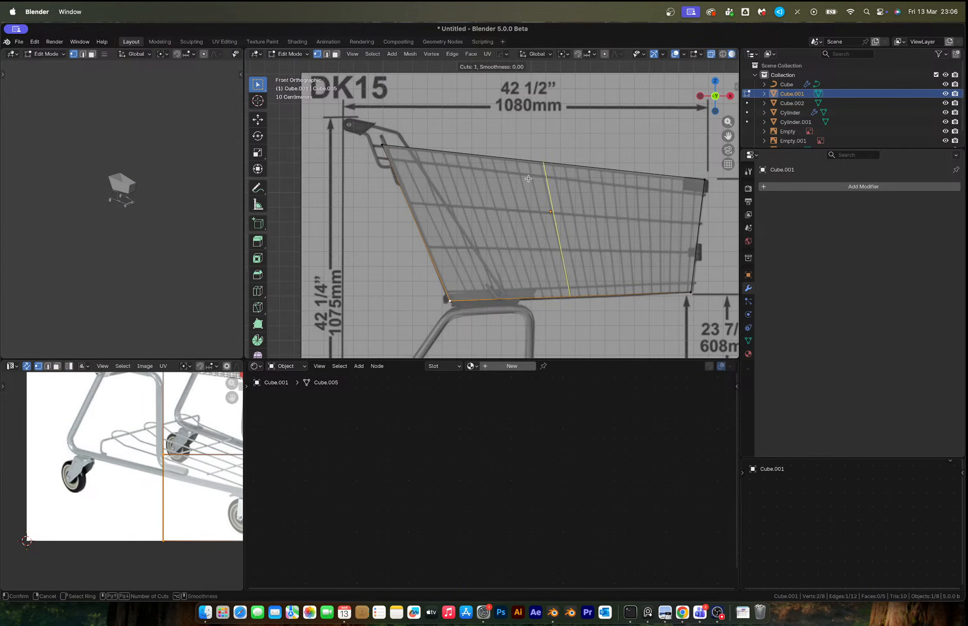
scroll(529, 178, "up", 17)
scroll(528, 179, "up", 2)
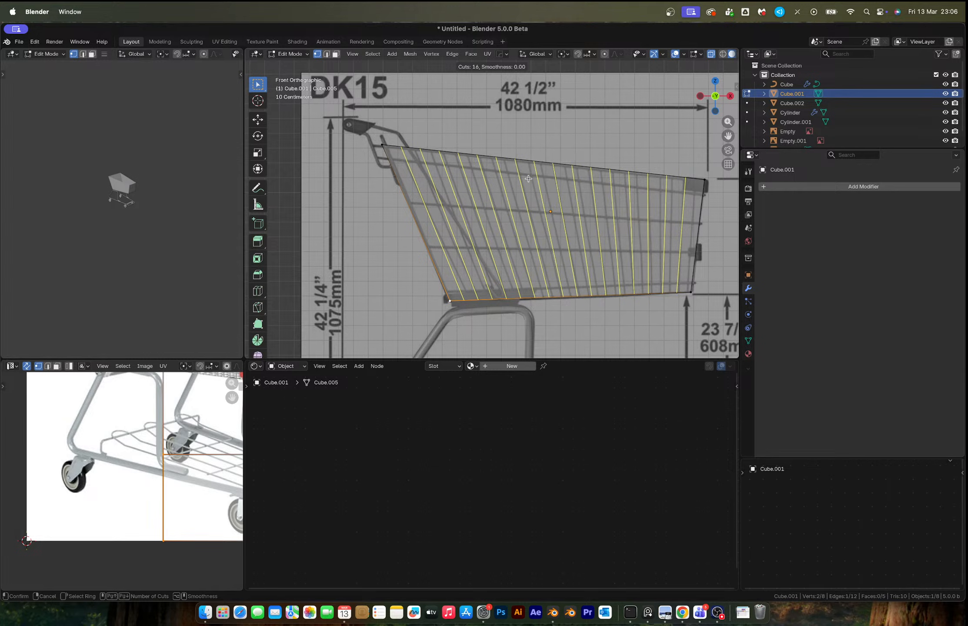
scroll(529, 178, "up", 1)
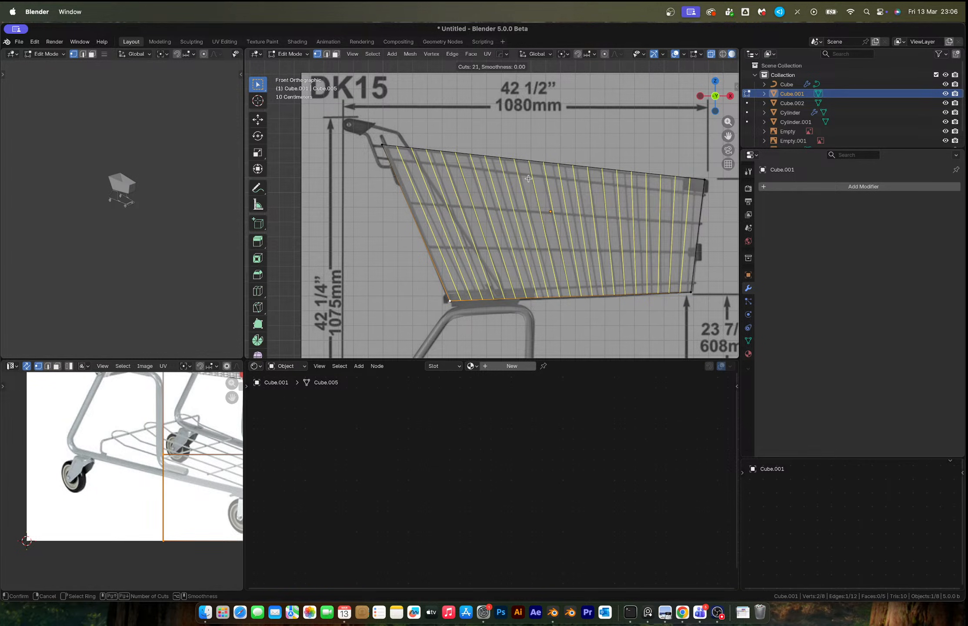
scroll(529, 179, "up", 1)
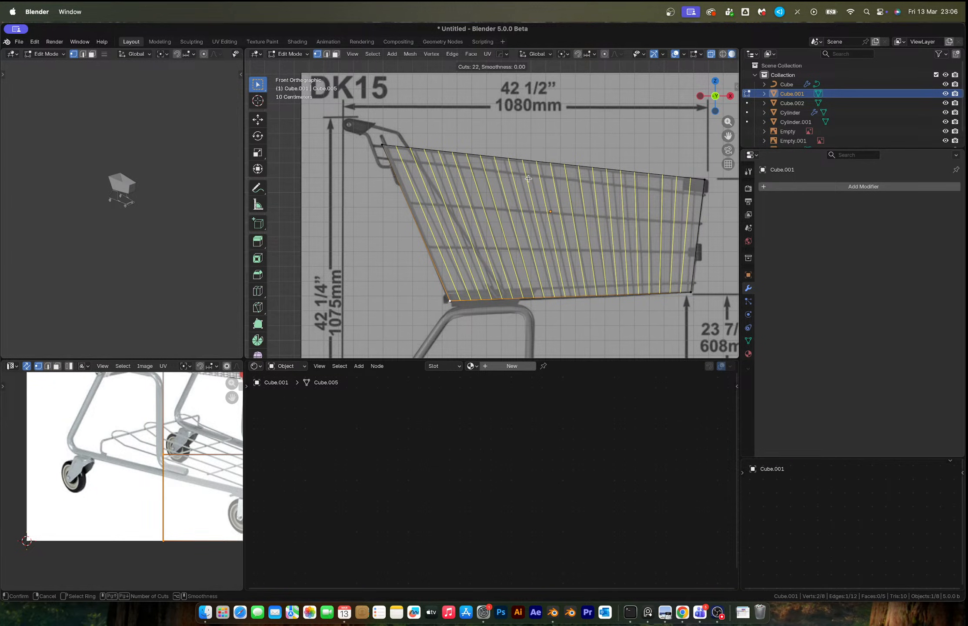
left_click(529, 179)
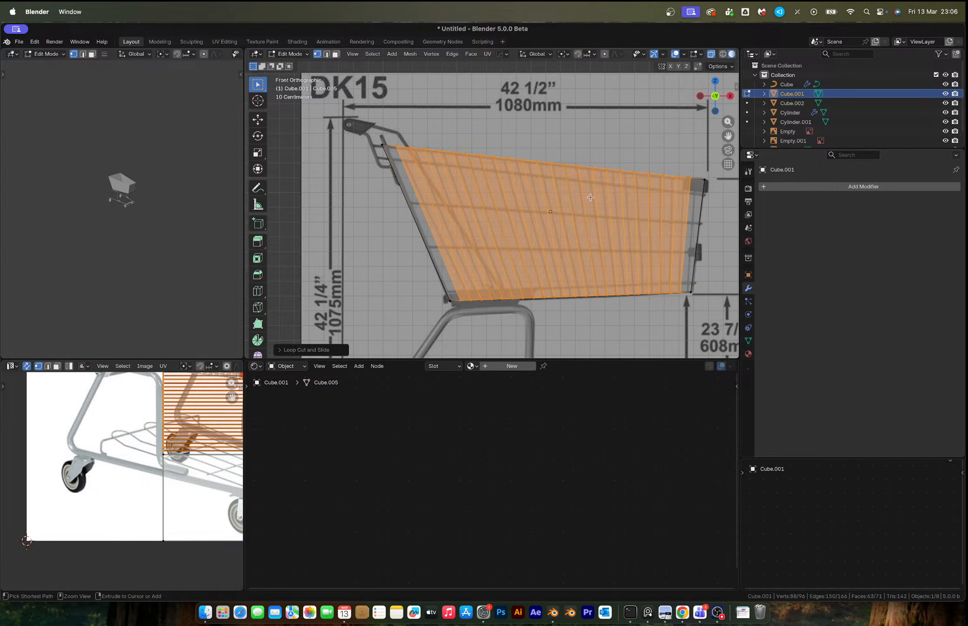
Add three horizontal loop cuts around the basket, sliding them onto the horizontal wires in the side-view reference
left_click(600, 147)
key("ctrl+r")
left_click(608, 197)
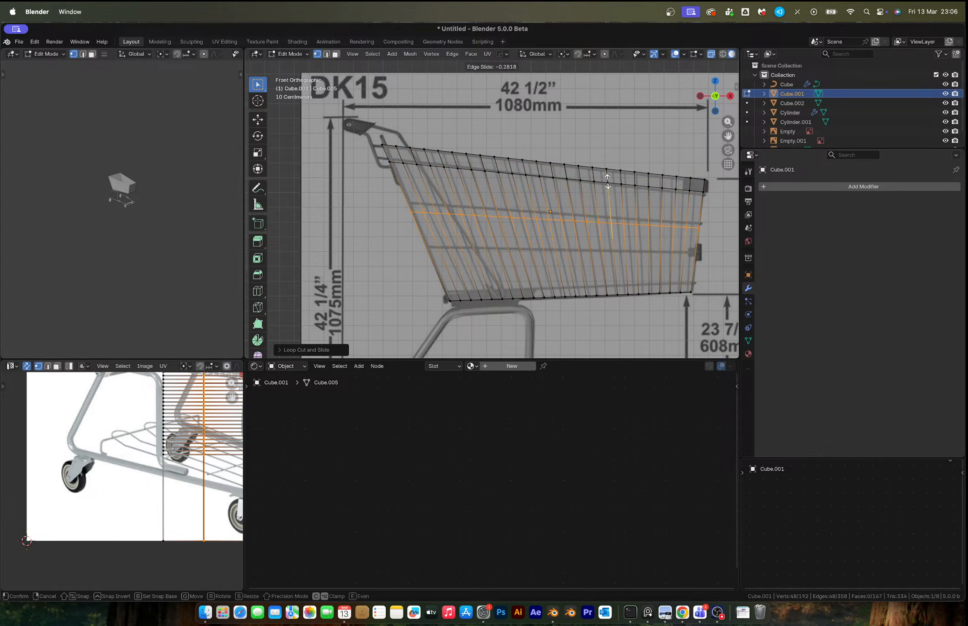
left_click(607, 175)
key("ctrl+r")
left_click(621, 242)
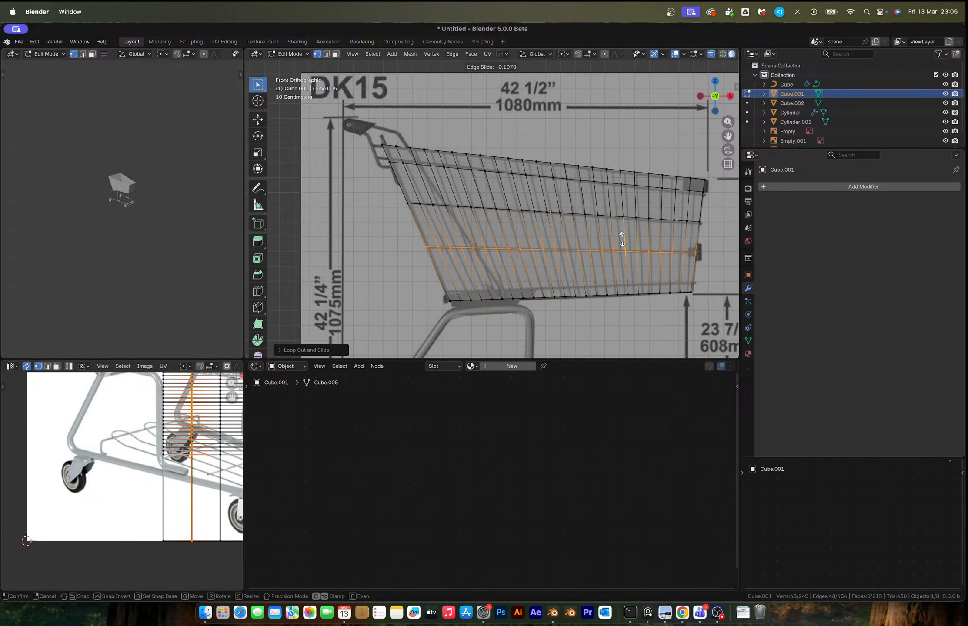
left_click(622, 242)
key("Tab")
middle_click_drag(602, 248, 557, 237)
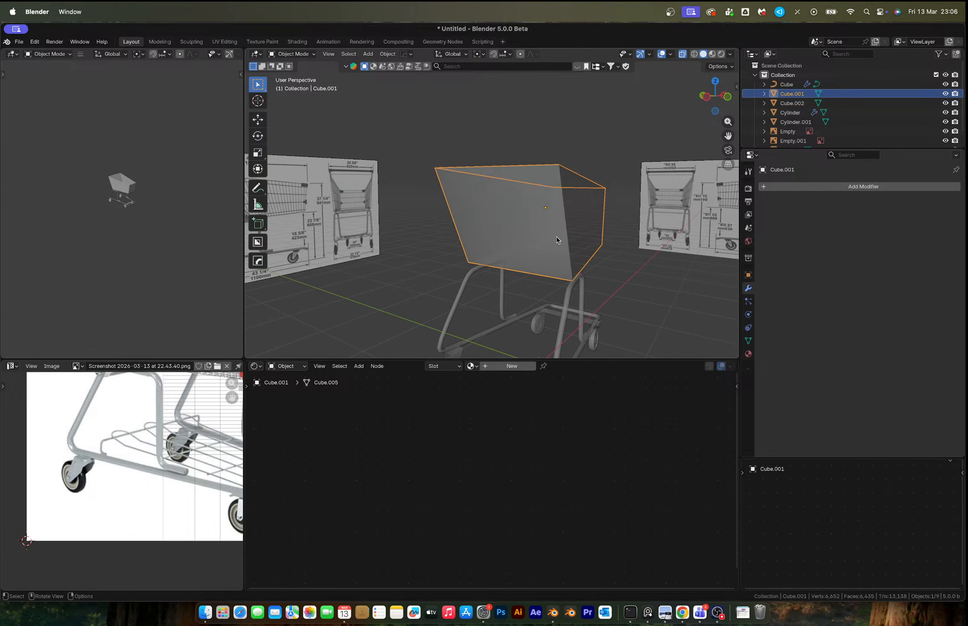
left_click(707, 97)
scroll(543, 208, "up", 3)
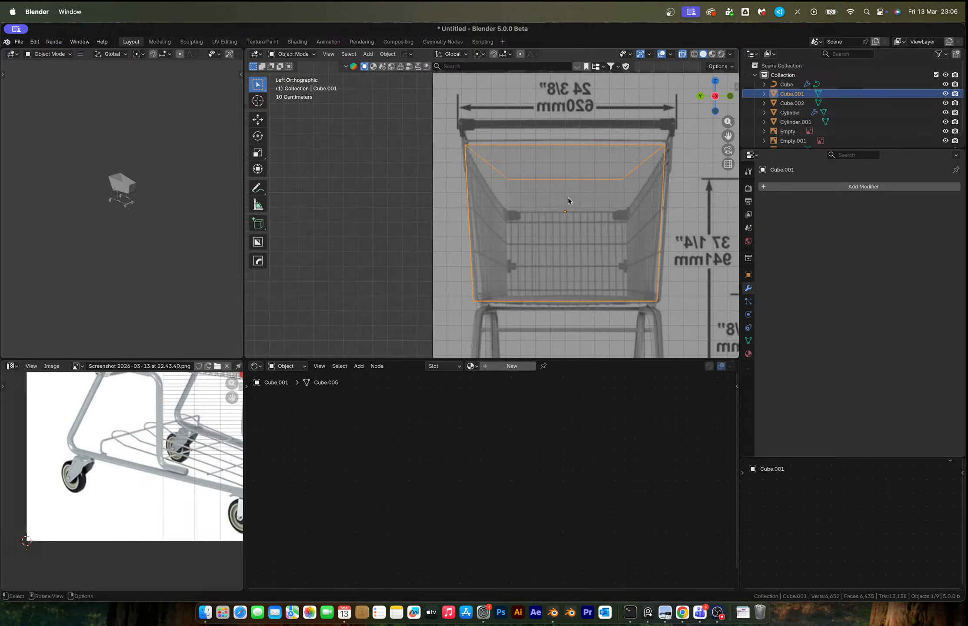
key("Tab")
key("ctrl+r")
scroll(570, 150, "up", 7)
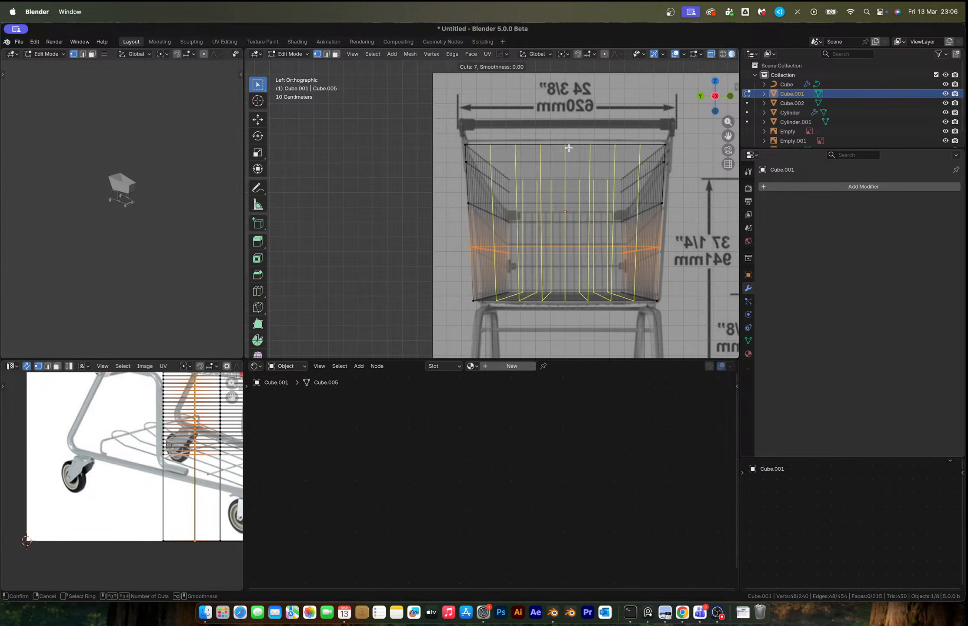
scroll(569, 148, "up", 3)
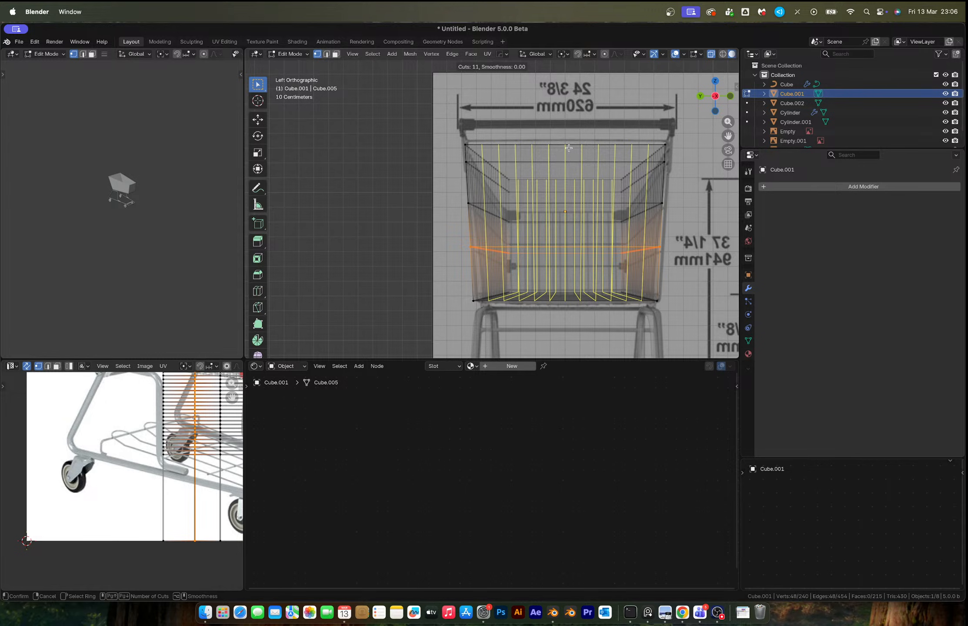
scroll(568, 148, "up", 3)
right_click(578, 152)
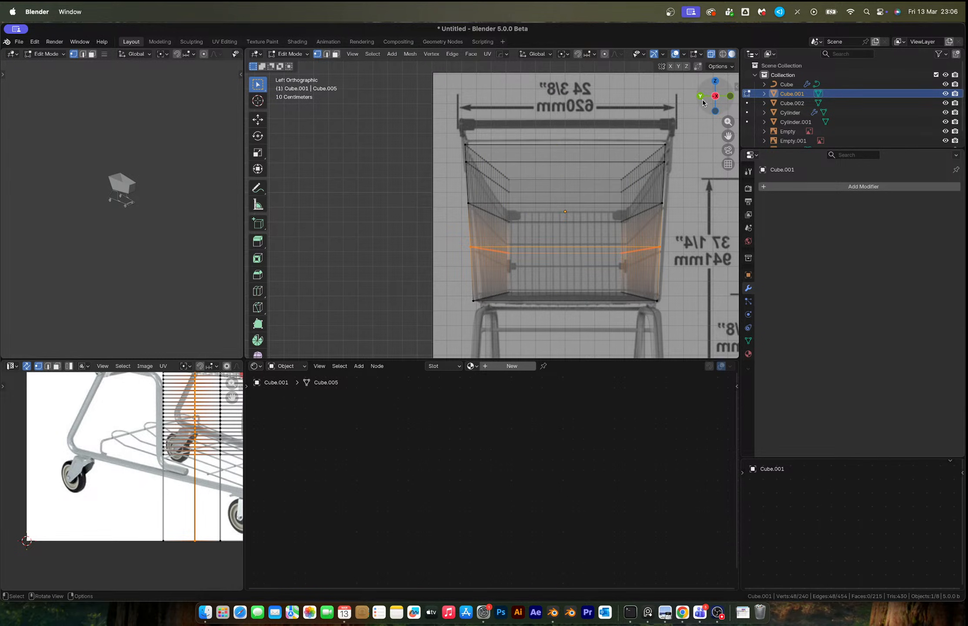
Try 16 loop cuts across the basket's width from the right view and undo them
key("ctrl+KP_3")
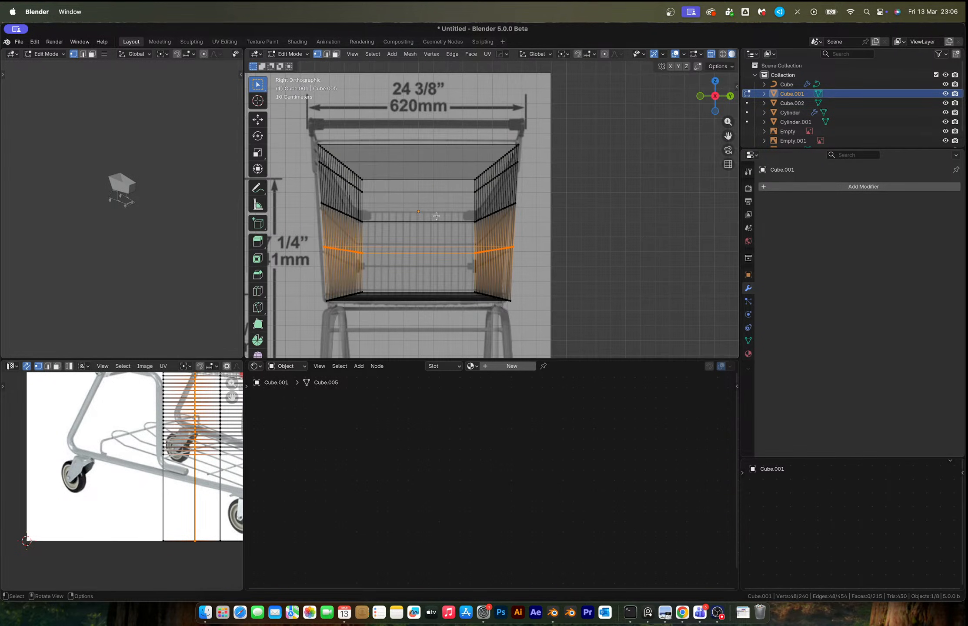
key("ctrl+r")
scroll(416, 219, "up", 6)
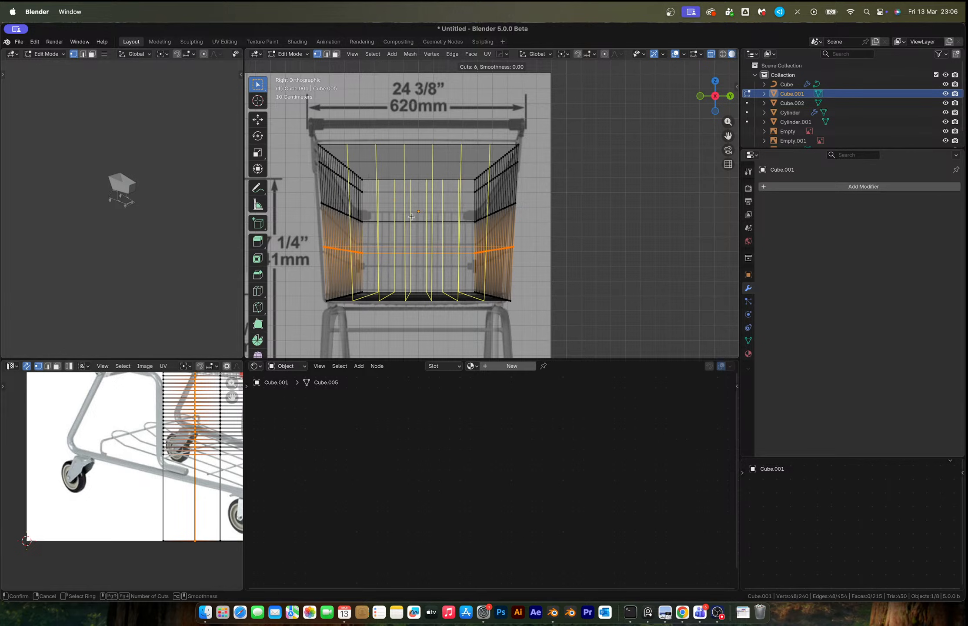
scroll(411, 216, "up", 2)
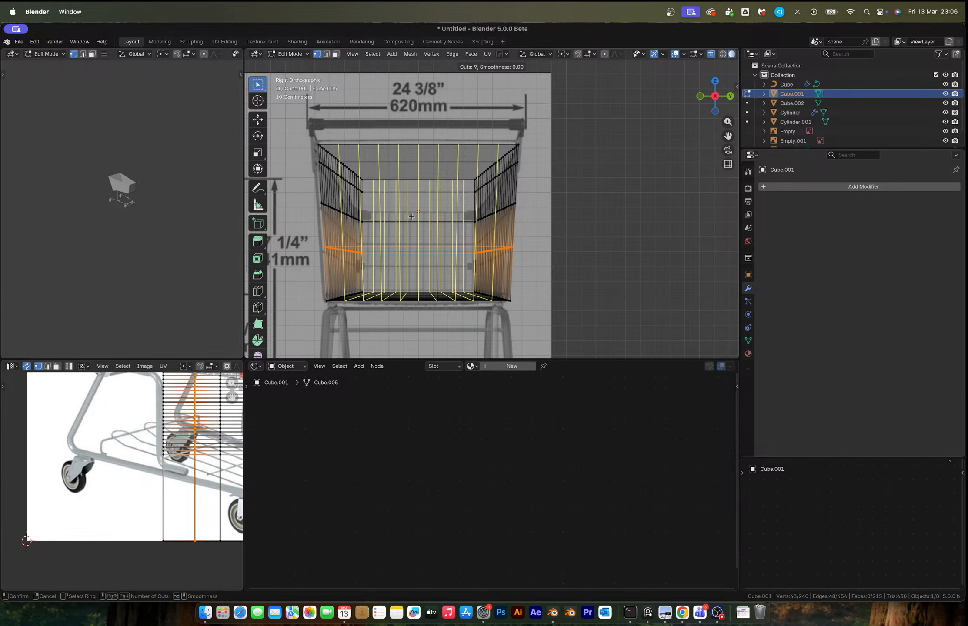
scroll(411, 217, "up", 9)
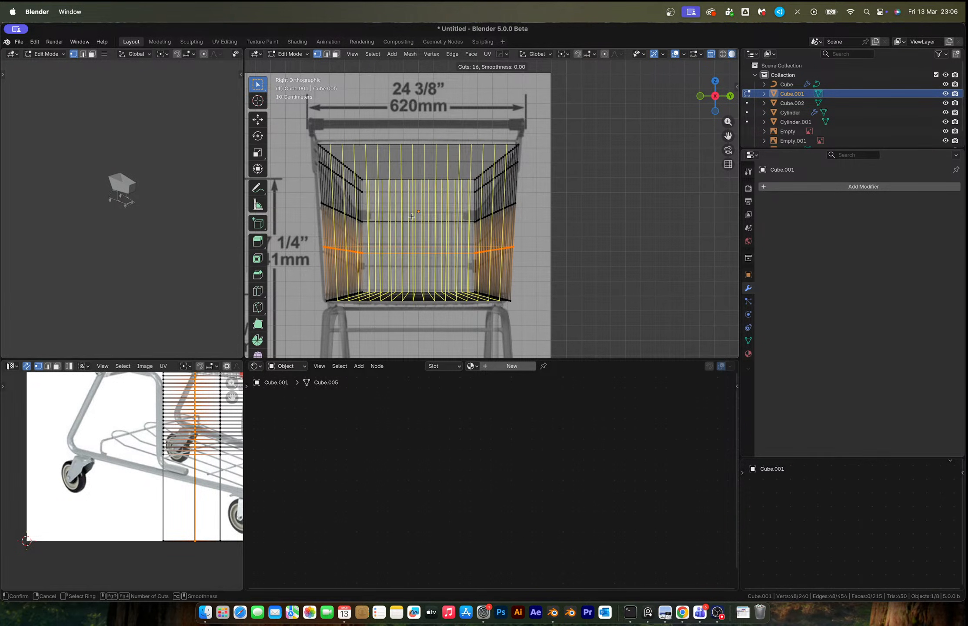
left_click(411, 217)
middle_click_drag(411, 217, 444, 234)
key("ctrl+z")
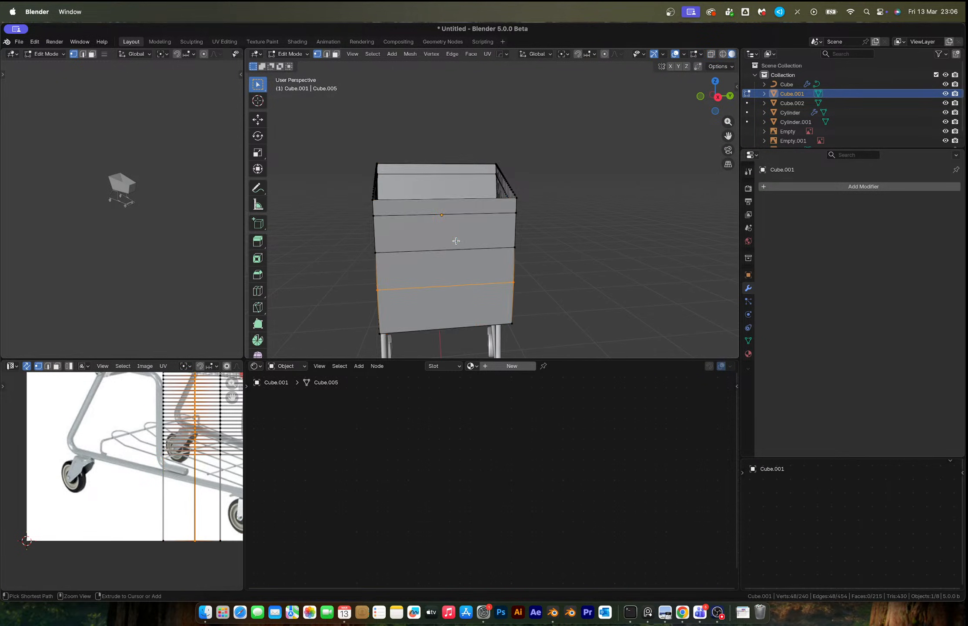
Add evenly spaced loop cuts across the basket's width, running down both end faces and along the floor
scroll(443, 233, "up", 2)
left_click(718, 96)
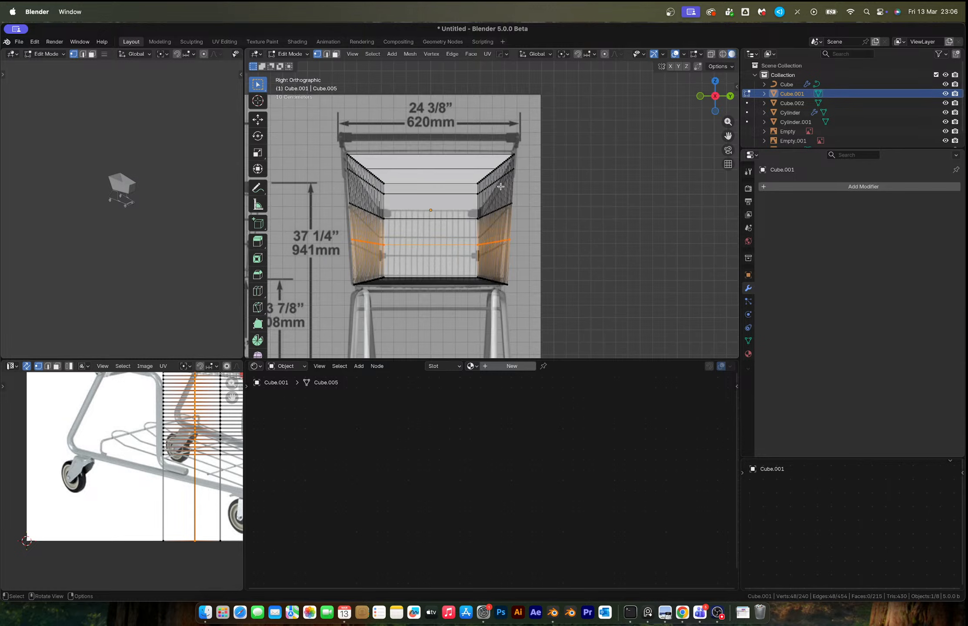
scroll(365, 174, "up", 2)
key("ctrl+r")
scroll(487, 166, "up", 5)
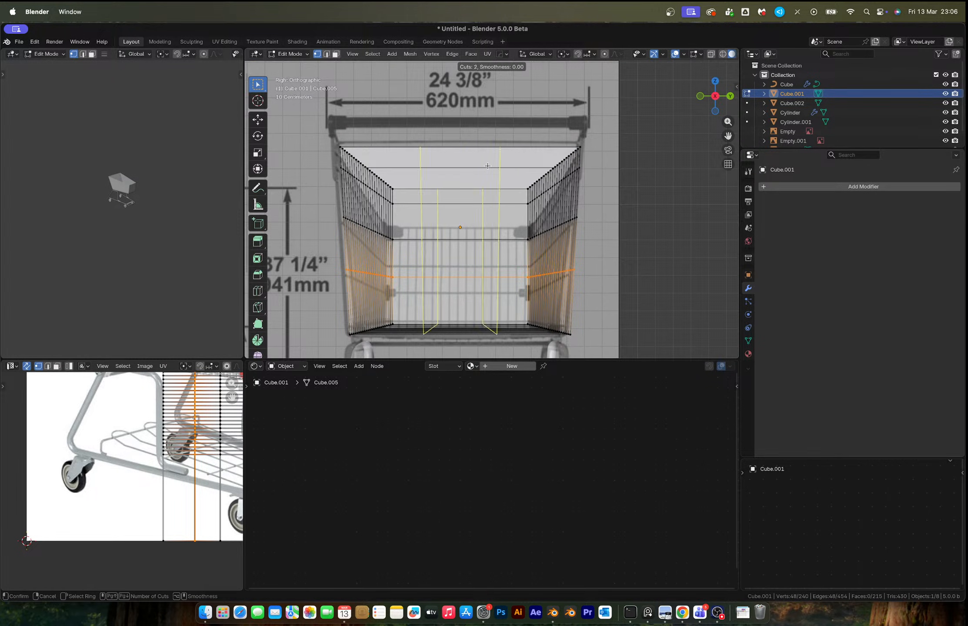
scroll(488, 165, "up", 7)
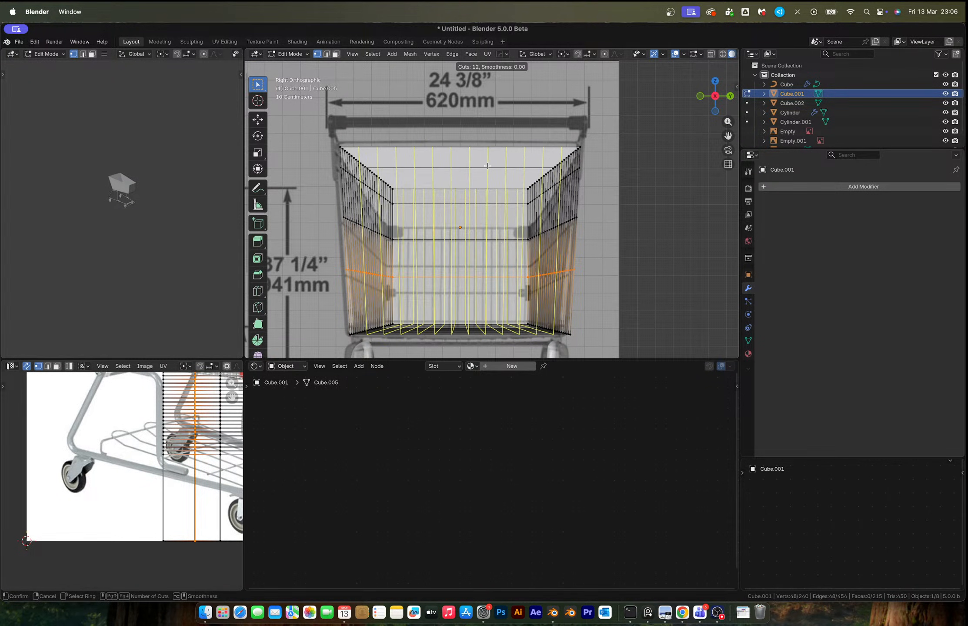
scroll(488, 166, "up", 2)
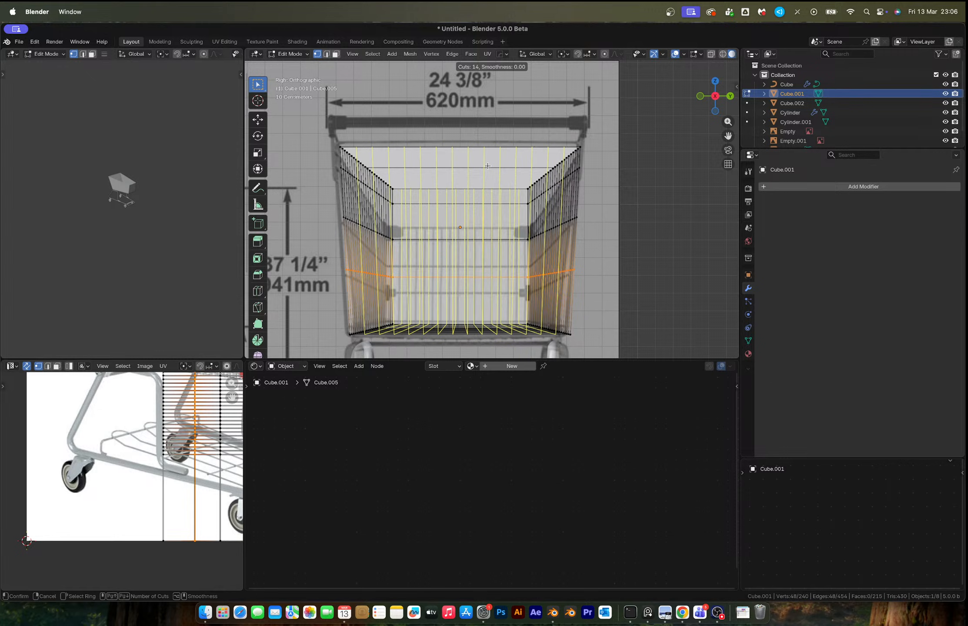
left_click(488, 166)
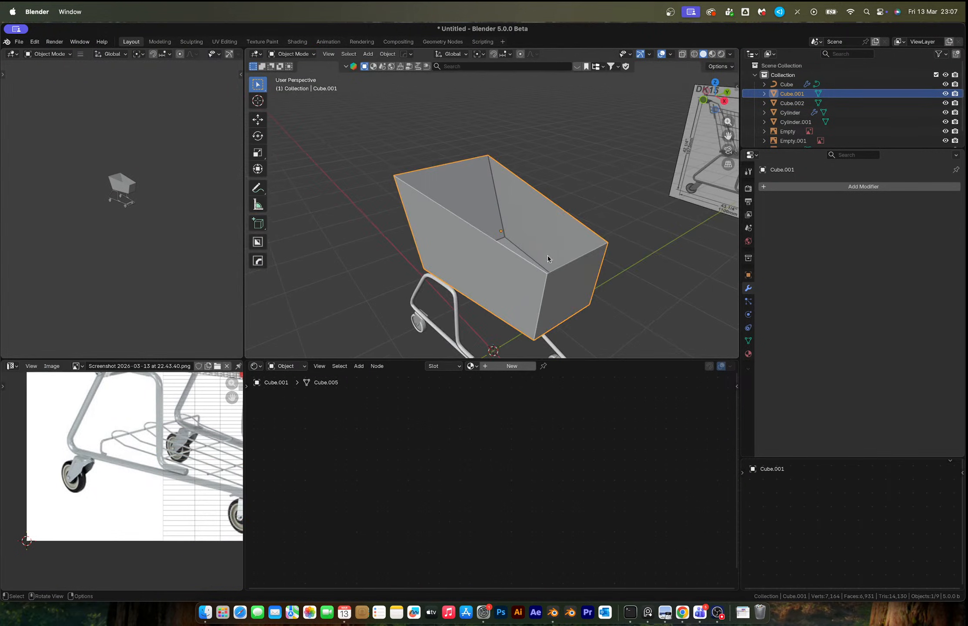
Add a Wireframe modifier to the basket
middle_click_drag(548, 259, 562, 259)
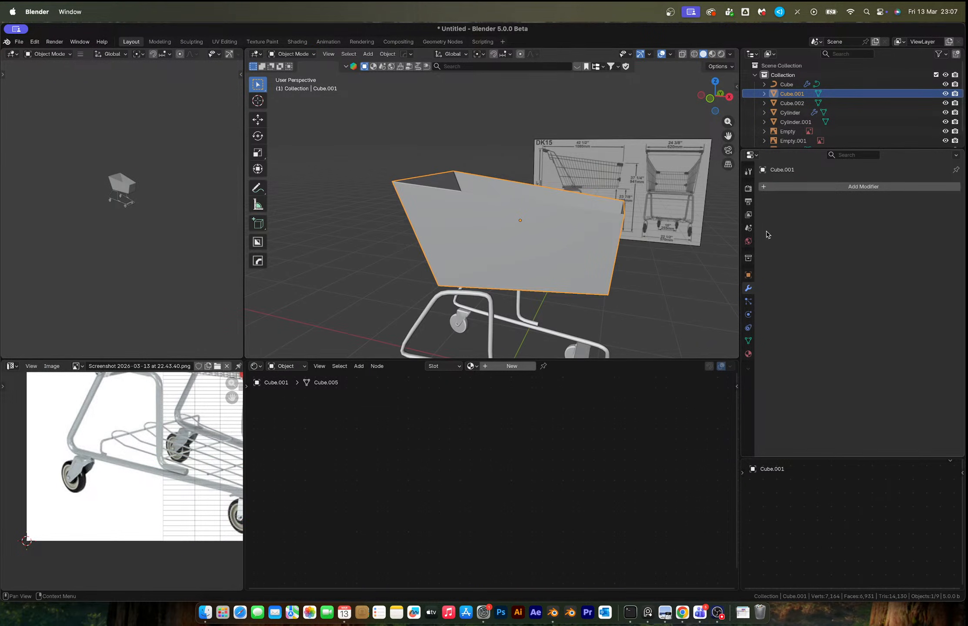
key("q")
mouse_move(560, 329)
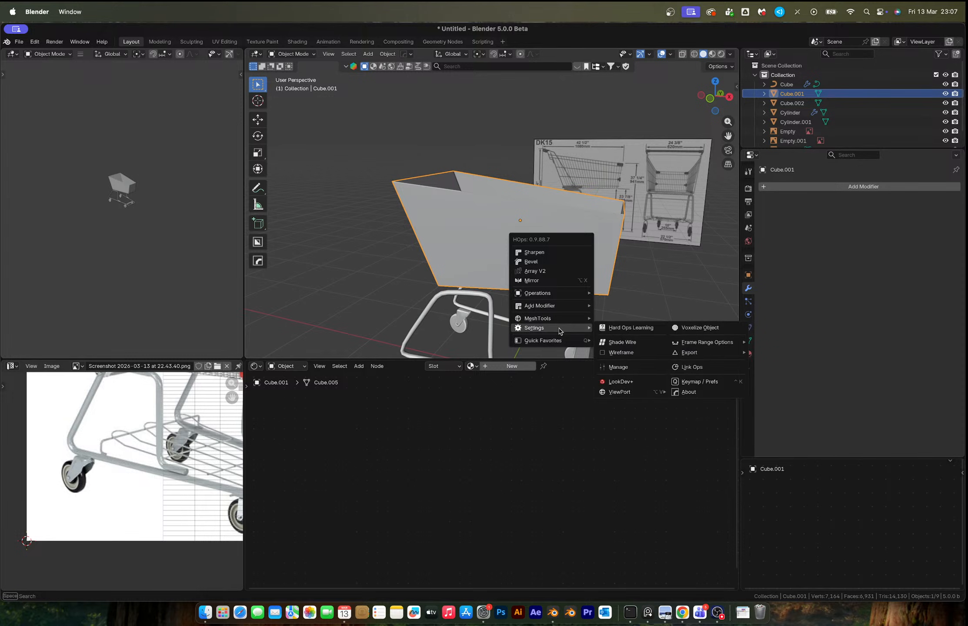
mouse_move(561, 307)
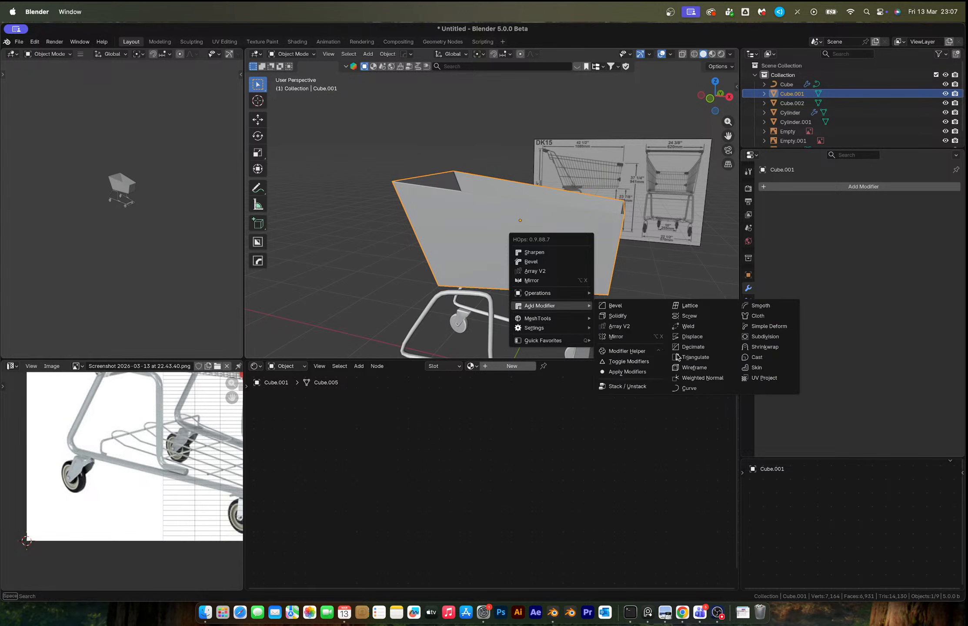
left_click(693, 367)
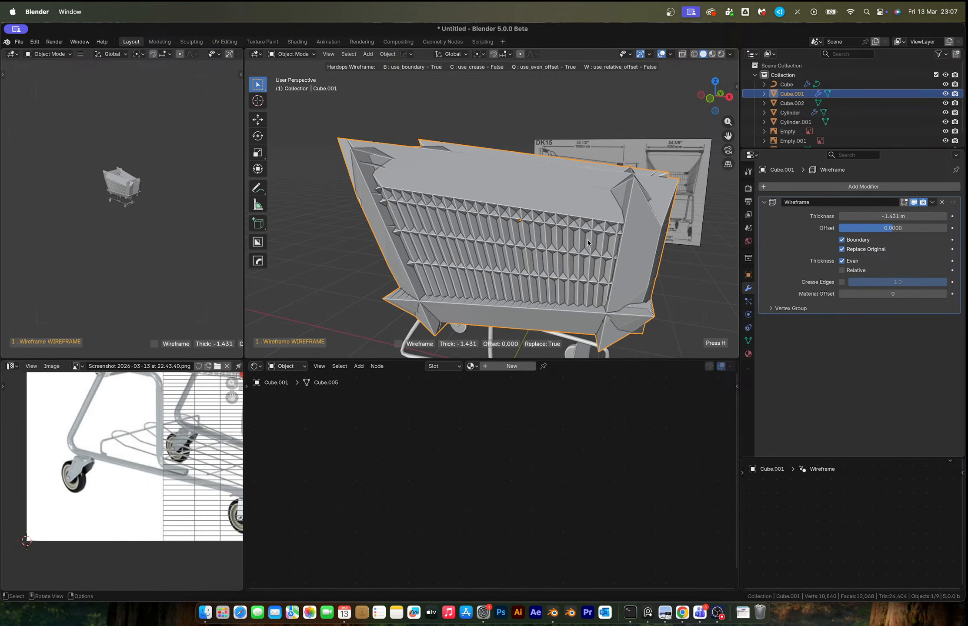
left_click(550, 231)
Apply the basket's scale and set the Wireframe modifier's thickness to about -0.0193 m
key("ctrl+a")
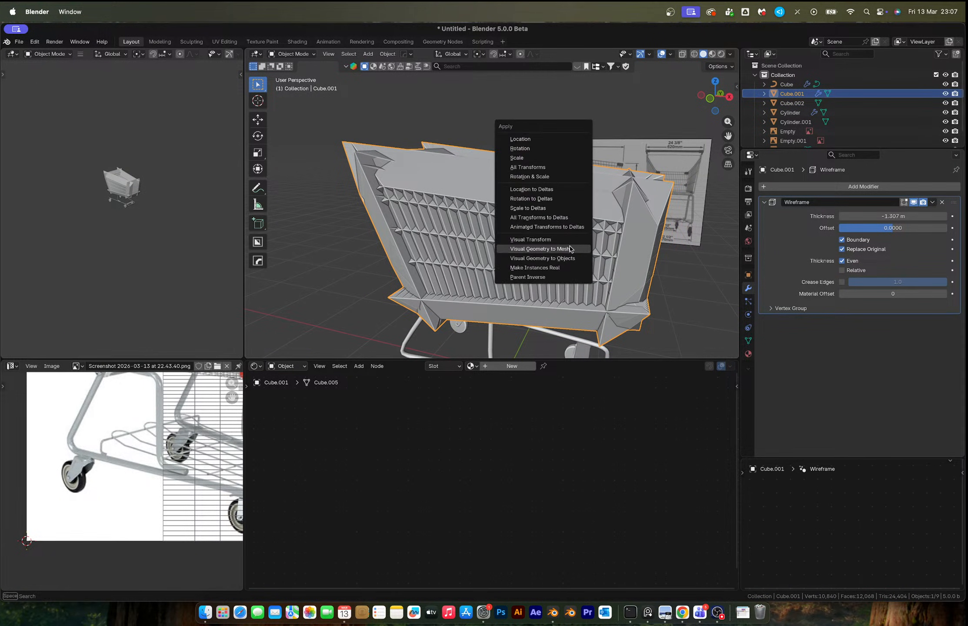
left_click(519, 158)
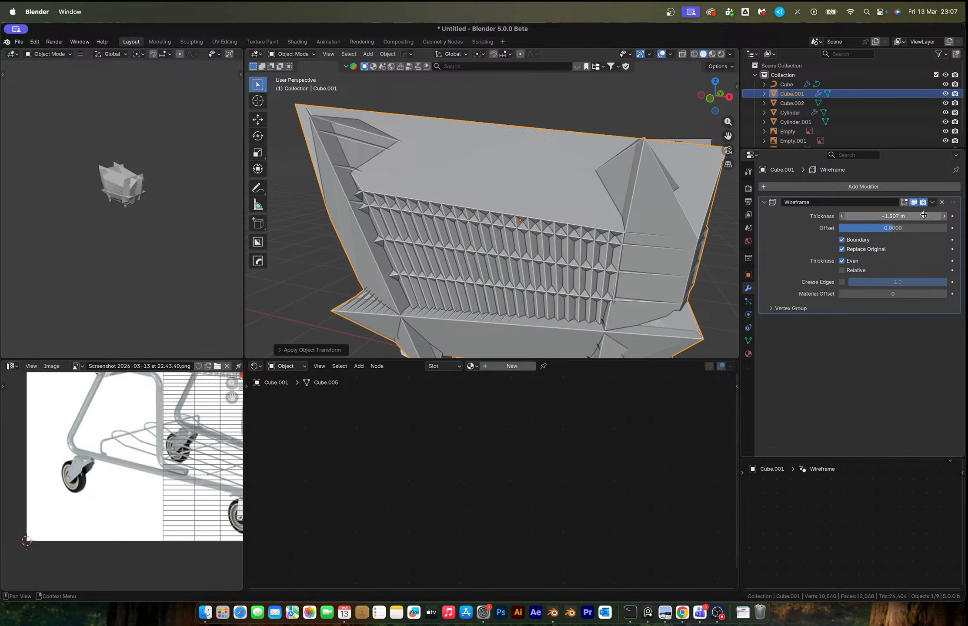
left_click_drag(920, 216, 967, 215)
left_click(618, 294)
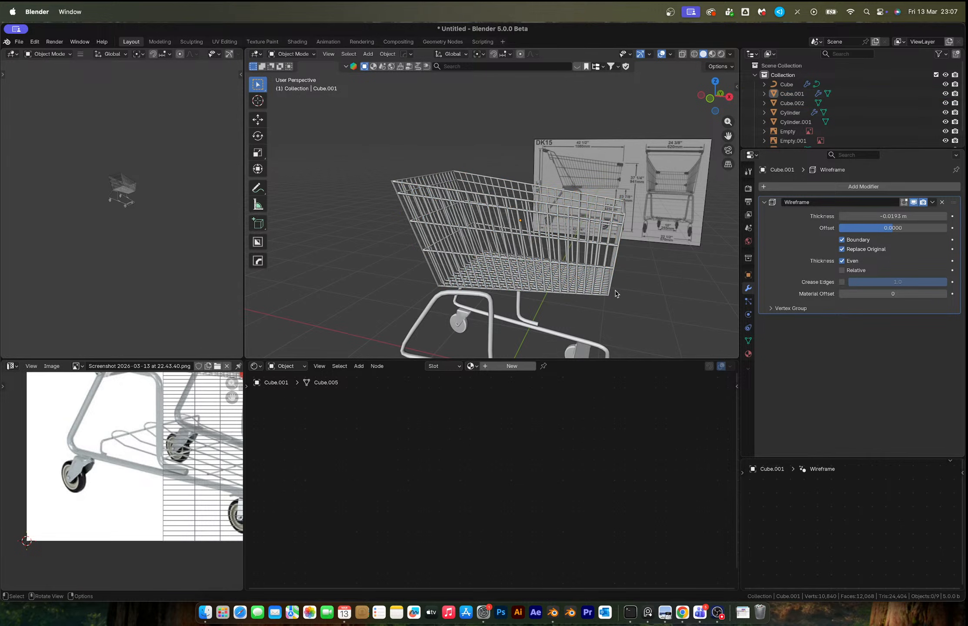
scroll(616, 294, "up", 3)
scroll(508, 262, "down", 3)
mouse_move(503, 262)
middle_mouse_down()
mouse_move(651, 268)
mouse_move(494, 245)
mouse_move(499, 283)
middle_mouse_up()
scroll(499, 282, "up", 5)
scroll(499, 282, "up", 6)
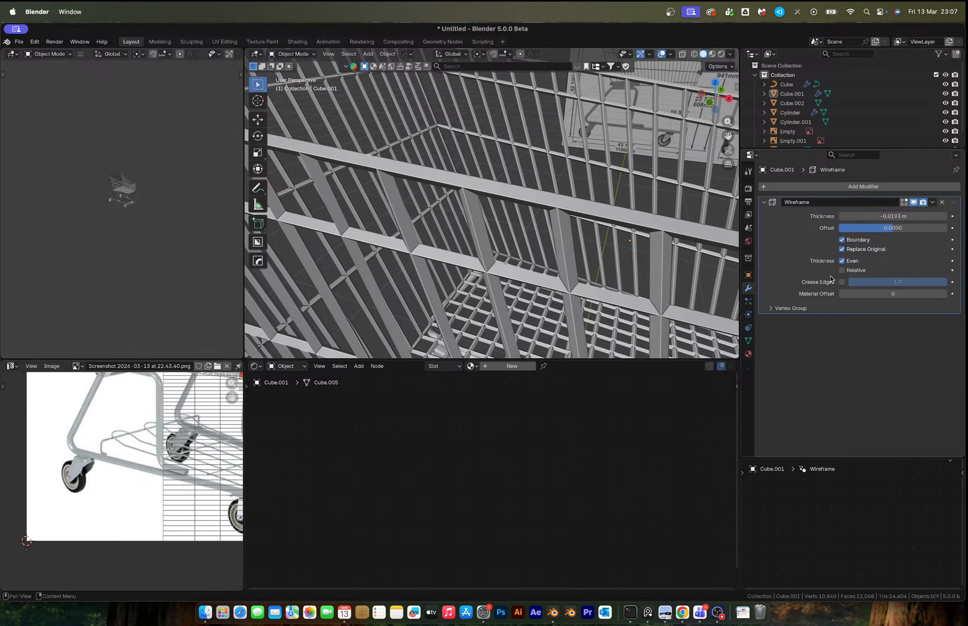
Switch to Chrome and search Google in a new tab for "hwo to m ake wire frame modifier result cylinderical"
key("ctrl+Right")
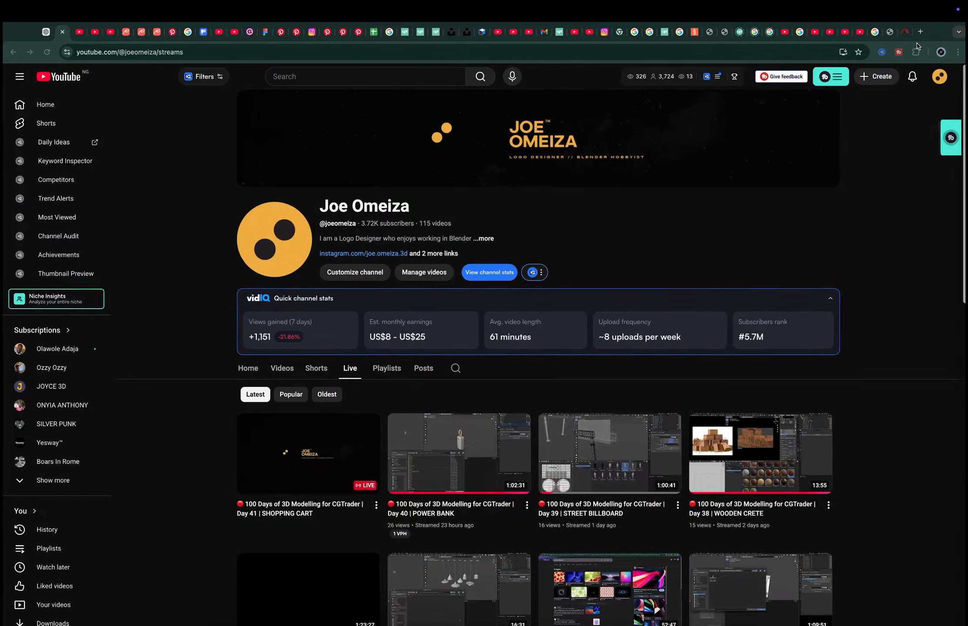
left_click(918, 32)
type("hwo")
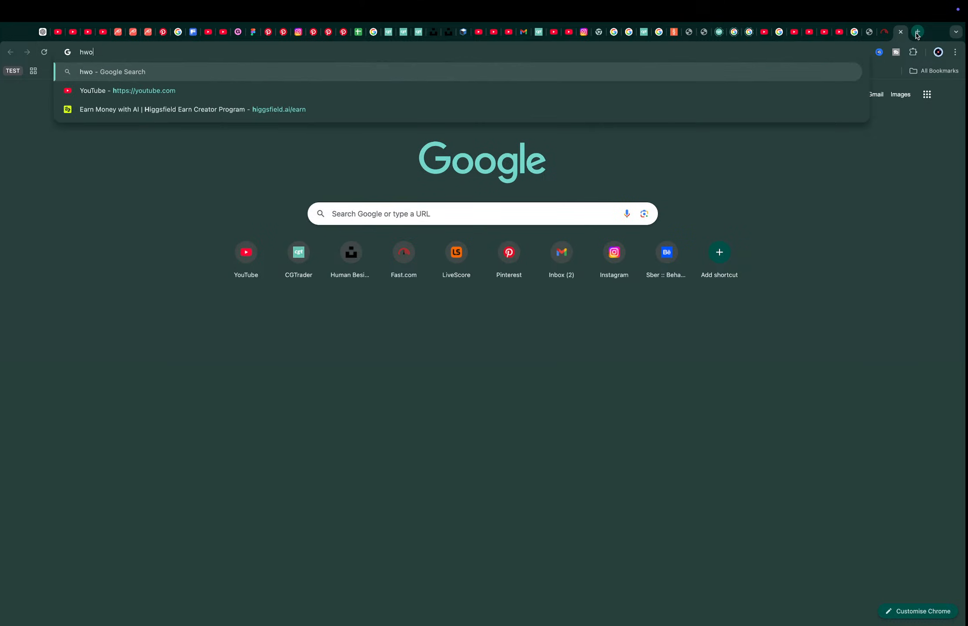
type(" to m ake wire frame ")
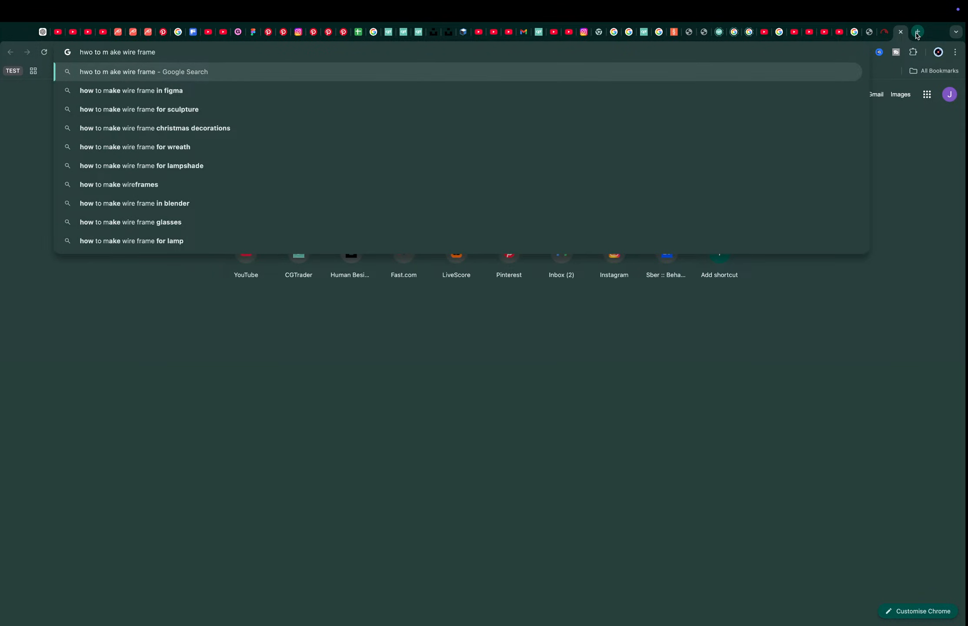
type("modifie")
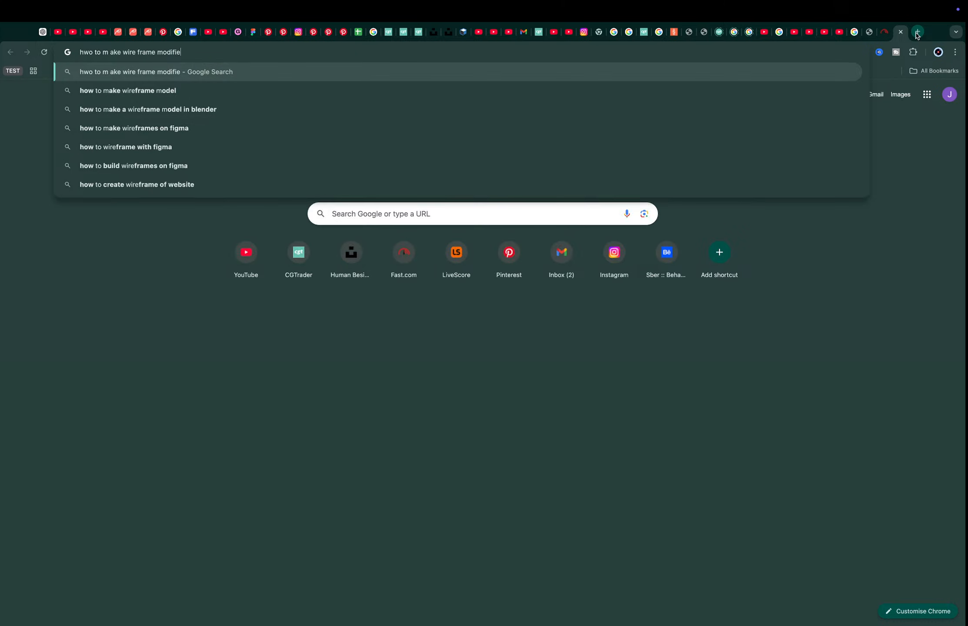
type("r result c")
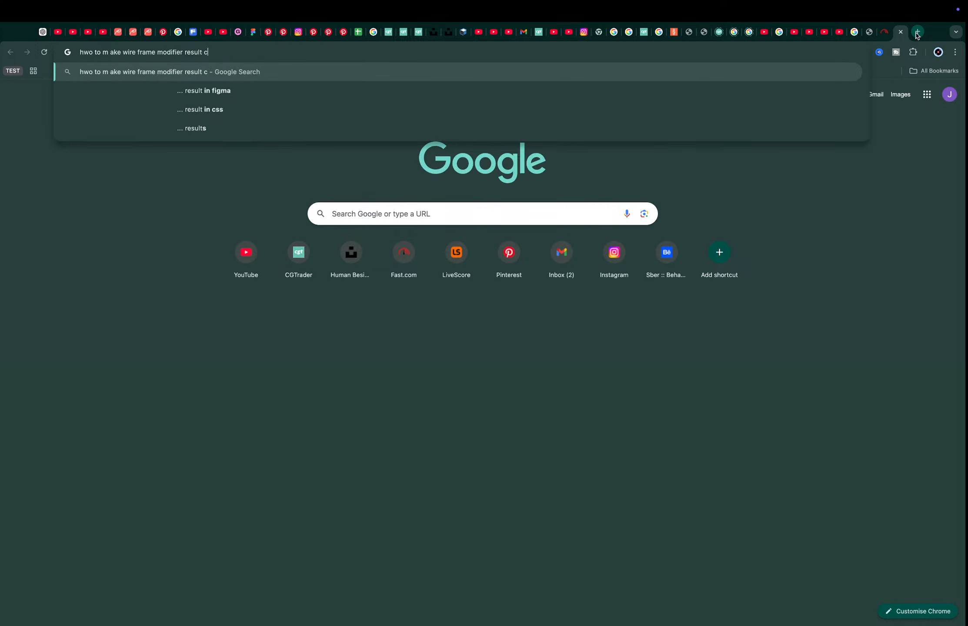
type("ylinderi")
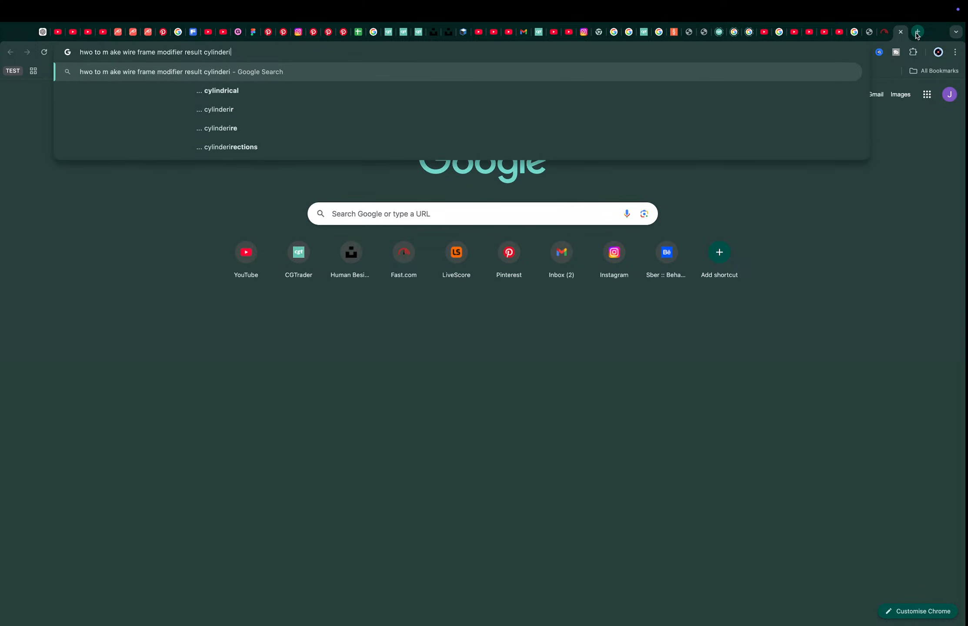
type("cal")
key("Return")
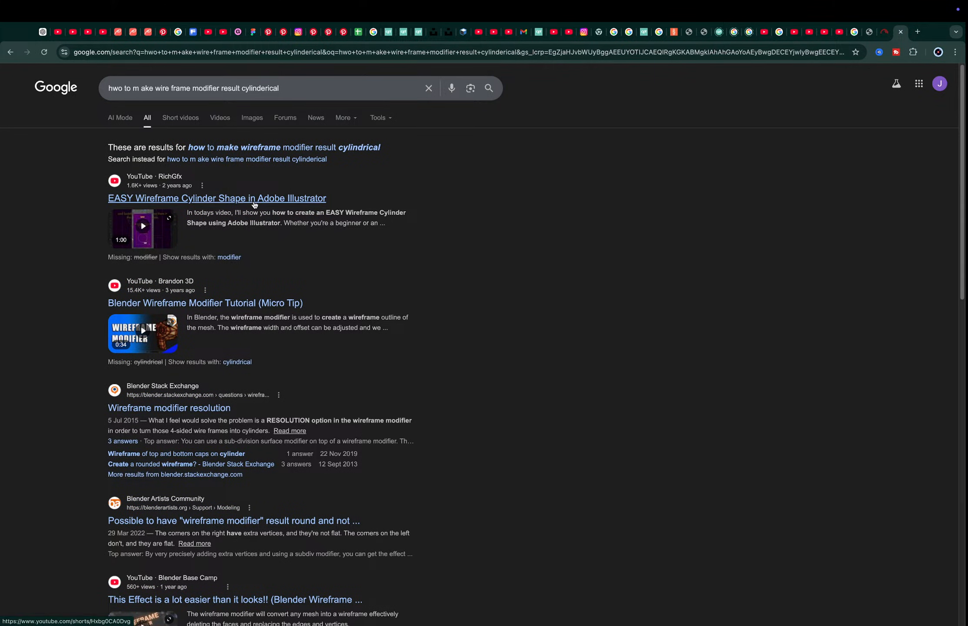
Refine the Google search by adding "in blender" to the end of the query
left_click(309, 89)
type("in")
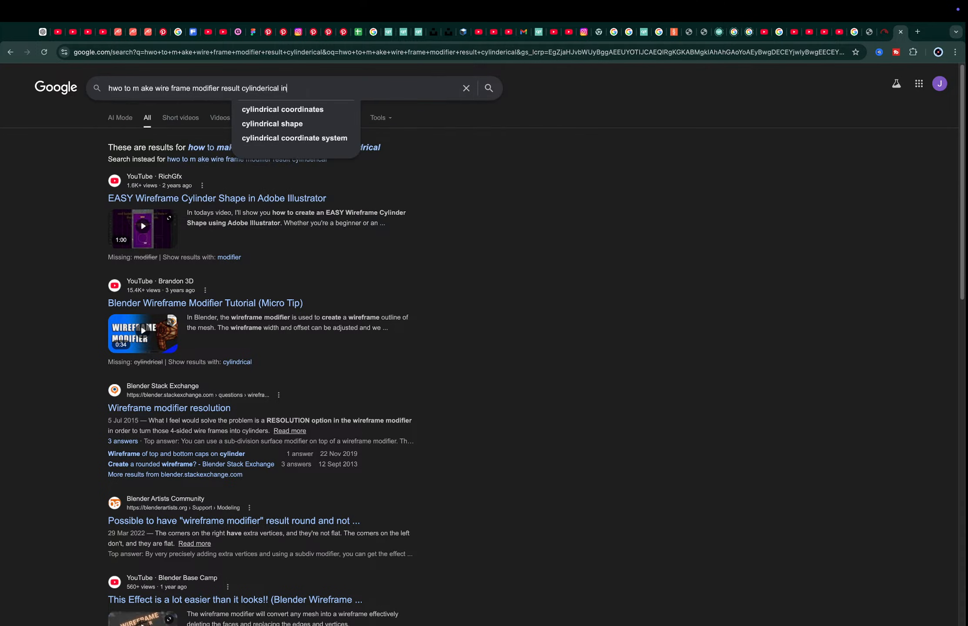
type(" blender")
key("Return")
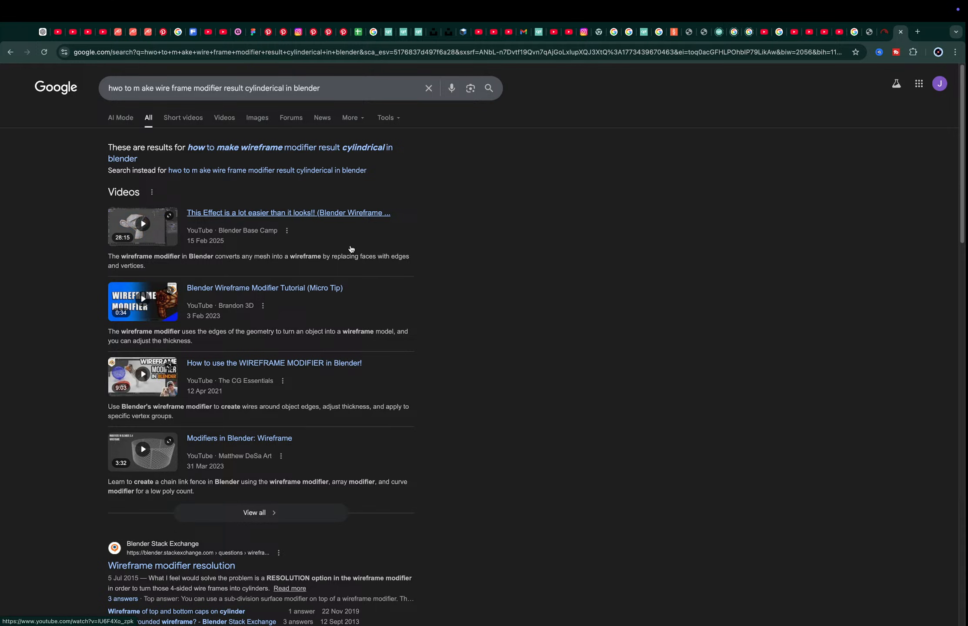
Open the results "Wireframe modifier resolution" and "Wireframe Tube - Basics & Interface" in separate background tabs
scroll(351, 249, "down", 5)
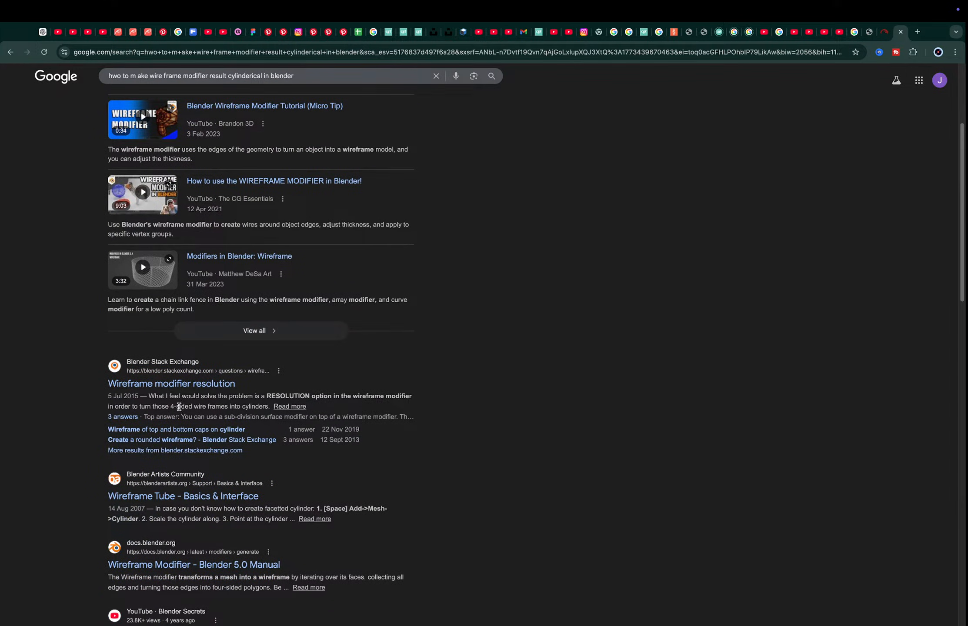
left_click(181, 384, "super")
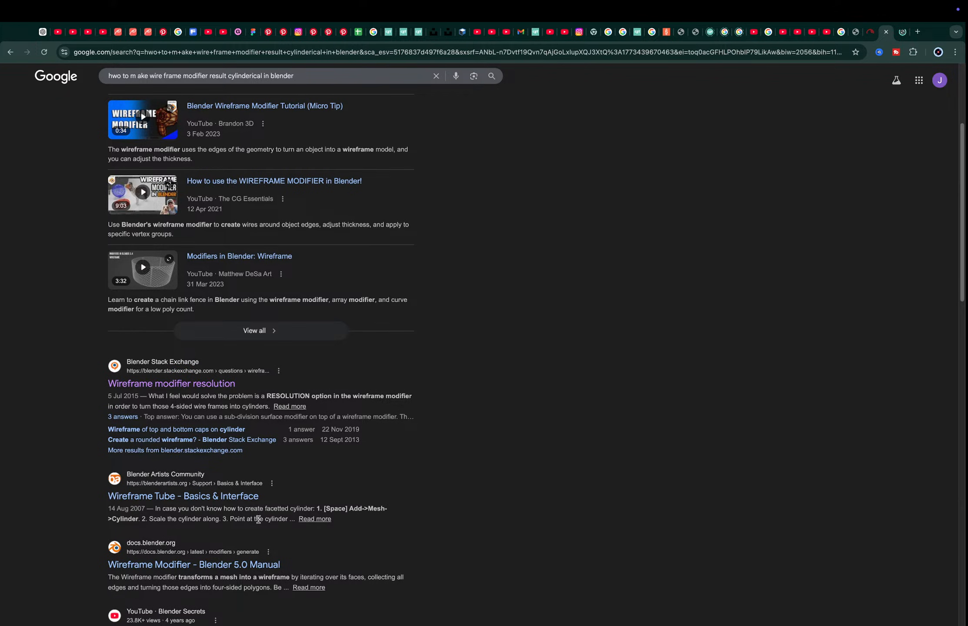
left_click(226, 499, "super")
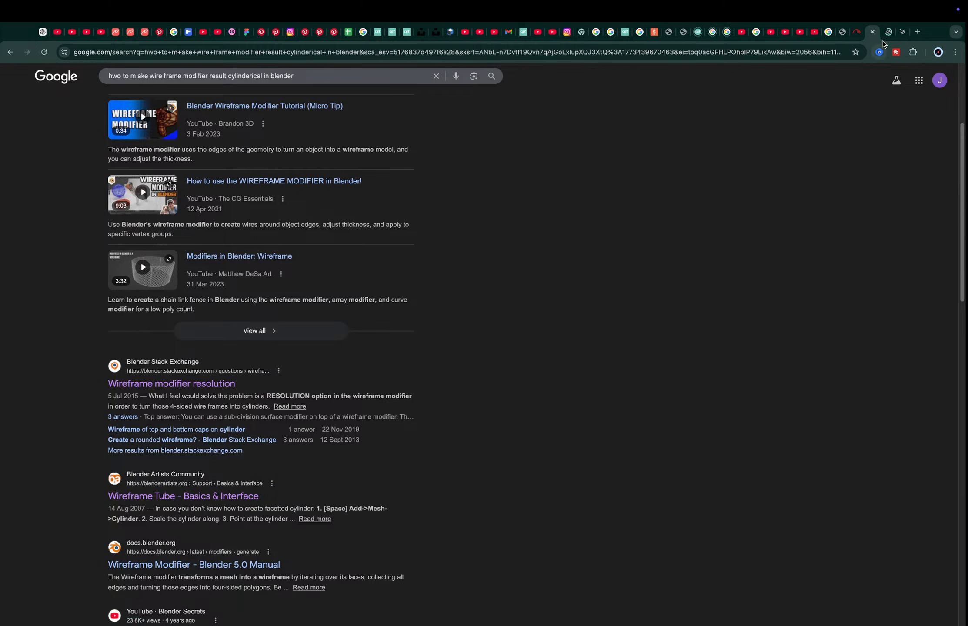
Read the "Wireframe modifier resolution" question on Blender Stack Exchange and its top answer about Subdivision Surface and Crease Edges
left_click(888, 31)
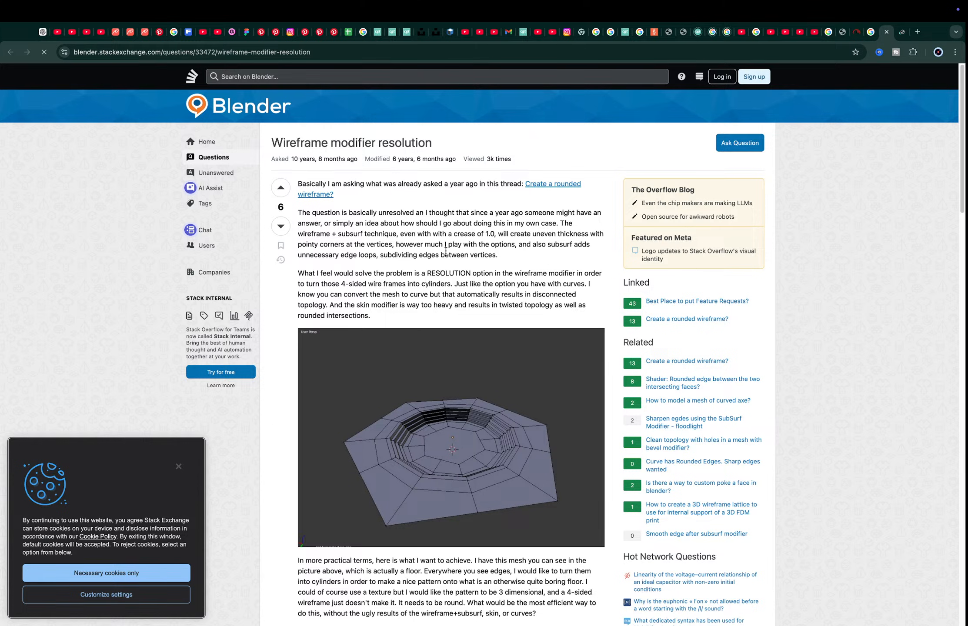
scroll(445, 250, "down", 10)
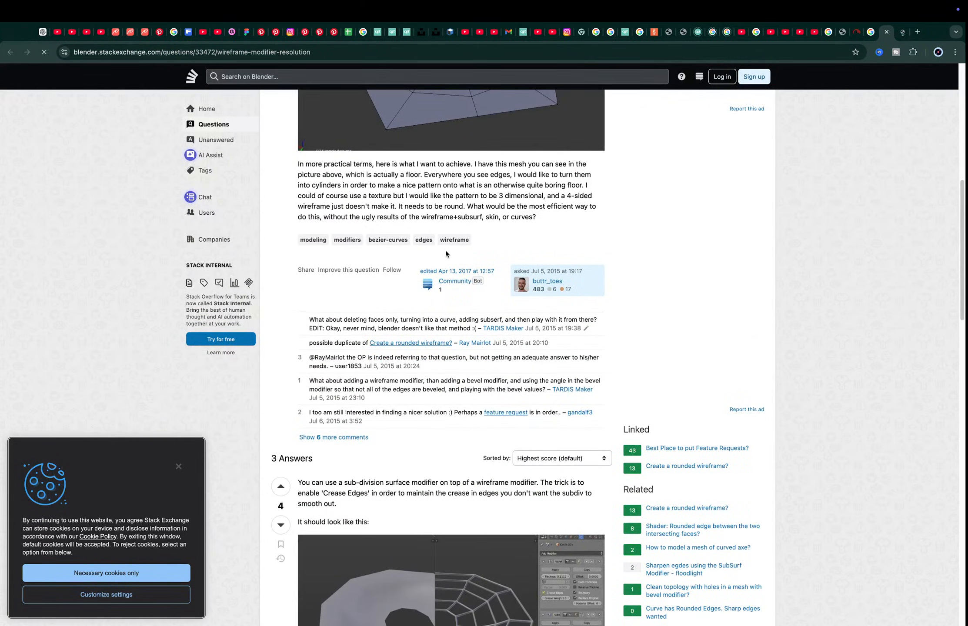
scroll(446, 251, "down", 4)
scroll(446, 251, "down", 7)
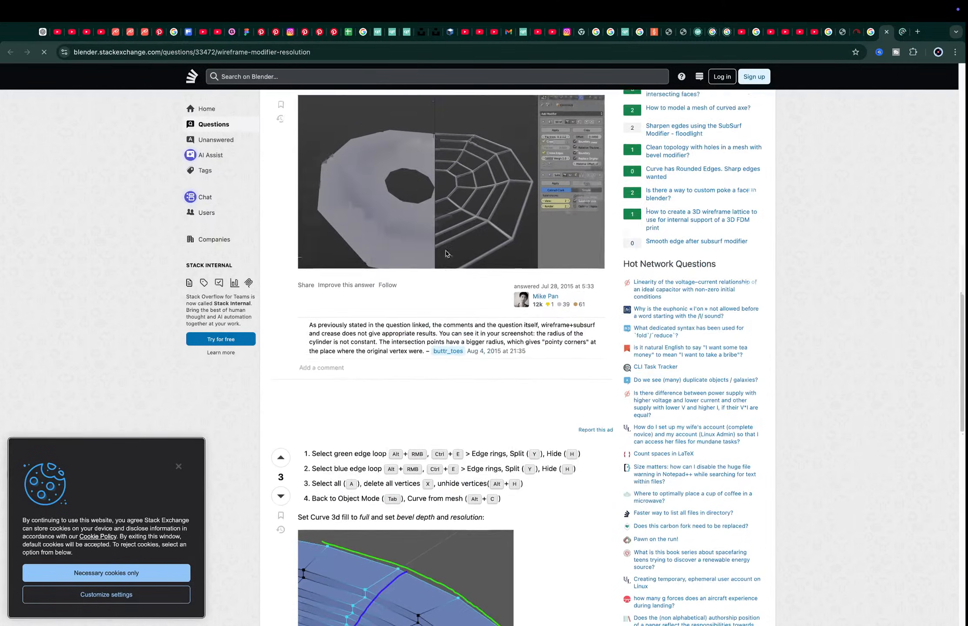
scroll(446, 251, "up", 6)
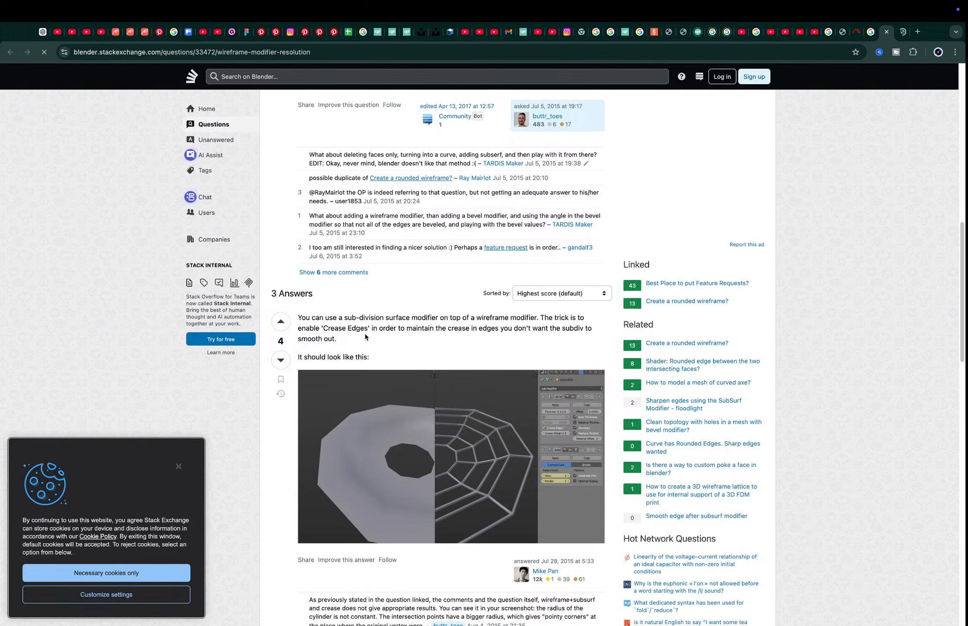
left_click_drag(365, 333, 557, 330)
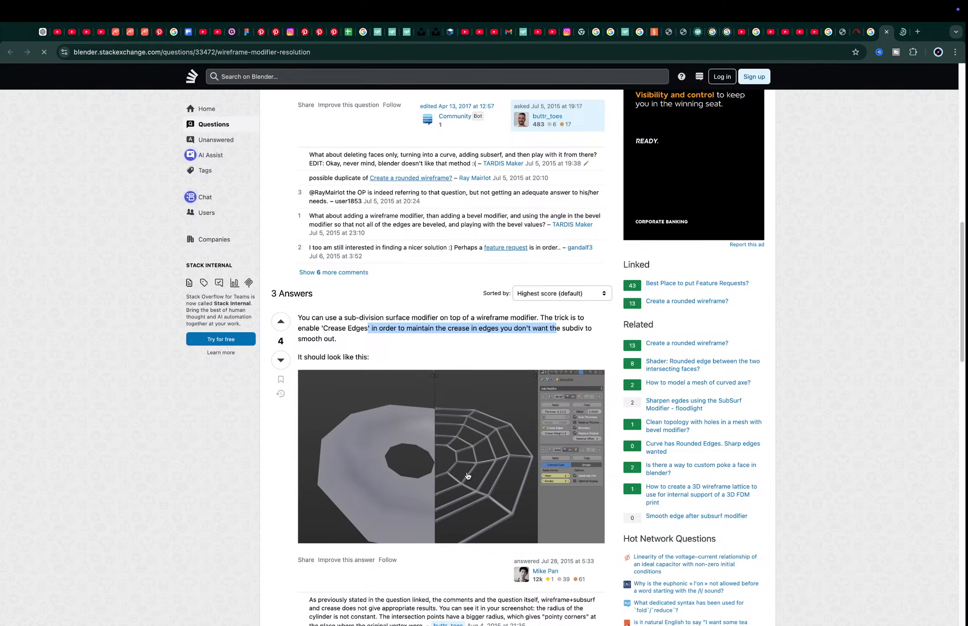
Examine the remaining answers and comments, especially the instructions for converting the mesh to a curve with bevel depth and resolution
scroll(479, 478, "down", 9)
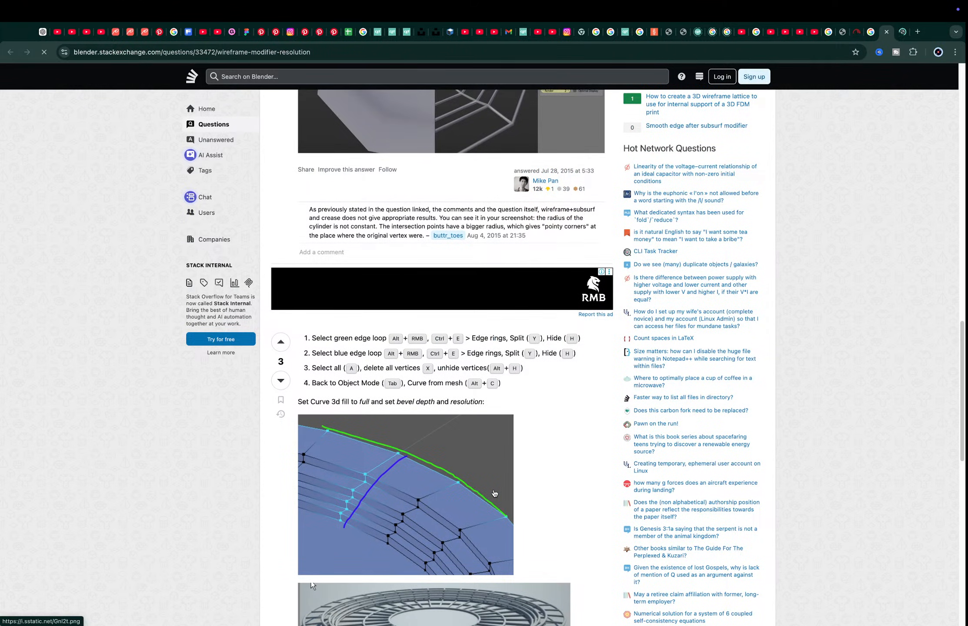
scroll(495, 492, "down", 7)
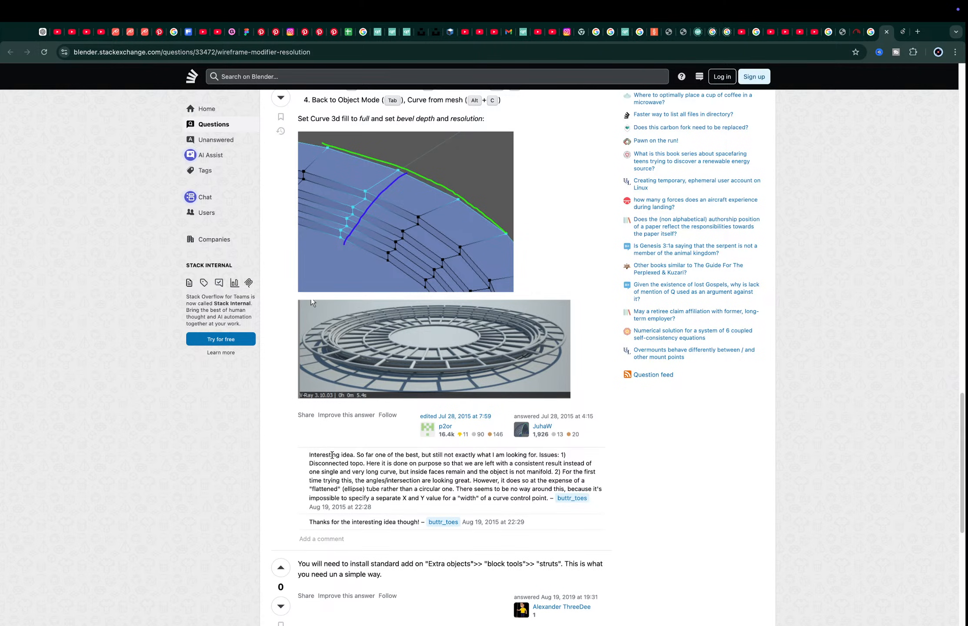
left_click_drag(332, 455, 475, 465)
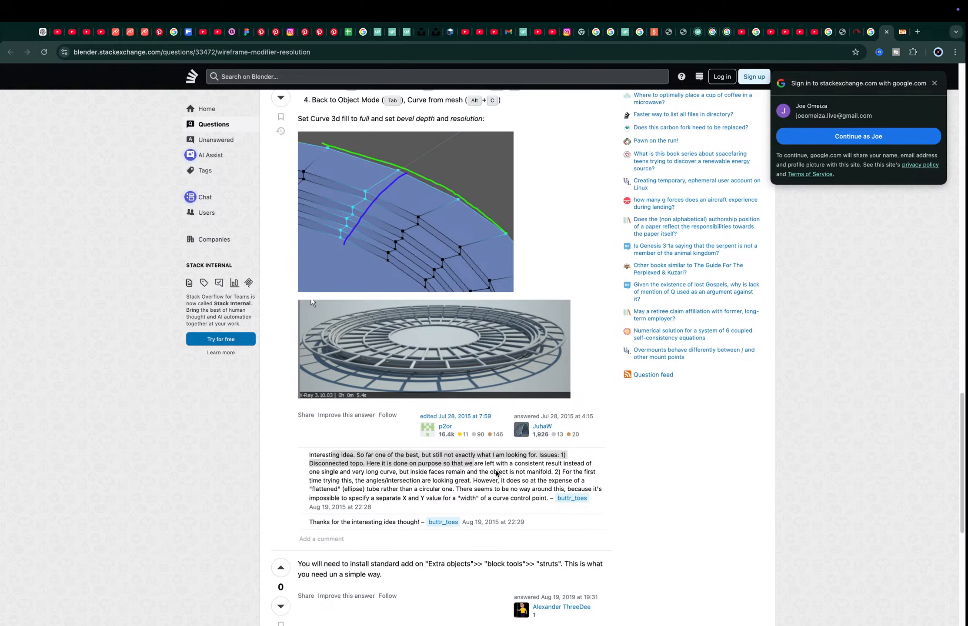
scroll(496, 471, "down", 3)
scroll(496, 471, "up", 1)
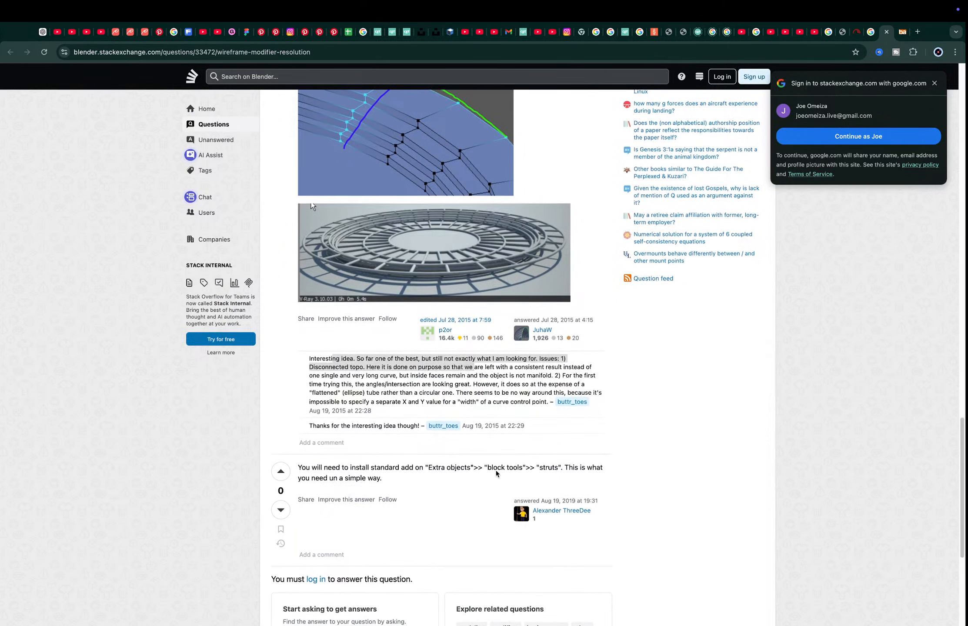
scroll(496, 471, "down", 1)
scroll(497, 471, "up", 4)
scroll(497, 474, "up", 4)
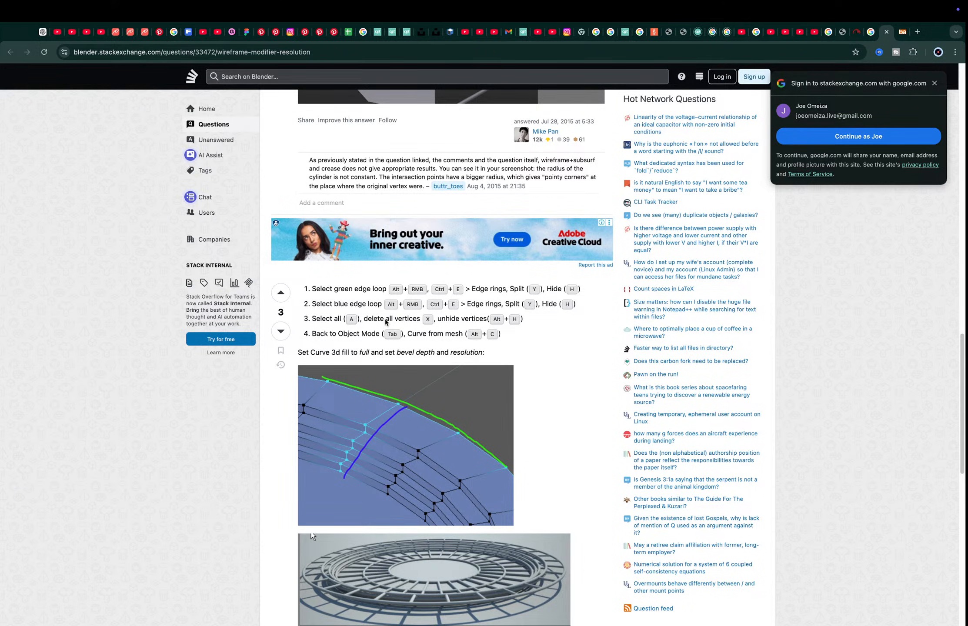
Switch to Blender and remove the Wireframe modifier from the shopping cart basket
key("super+Tab")
scroll(522, 291, "down", 4)
mouse_move(533, 282)
middle_mouse_down()
mouse_move(541, 282)
mouse_move(371, 270)
mouse_move(535, 261)
middle_mouse_up()
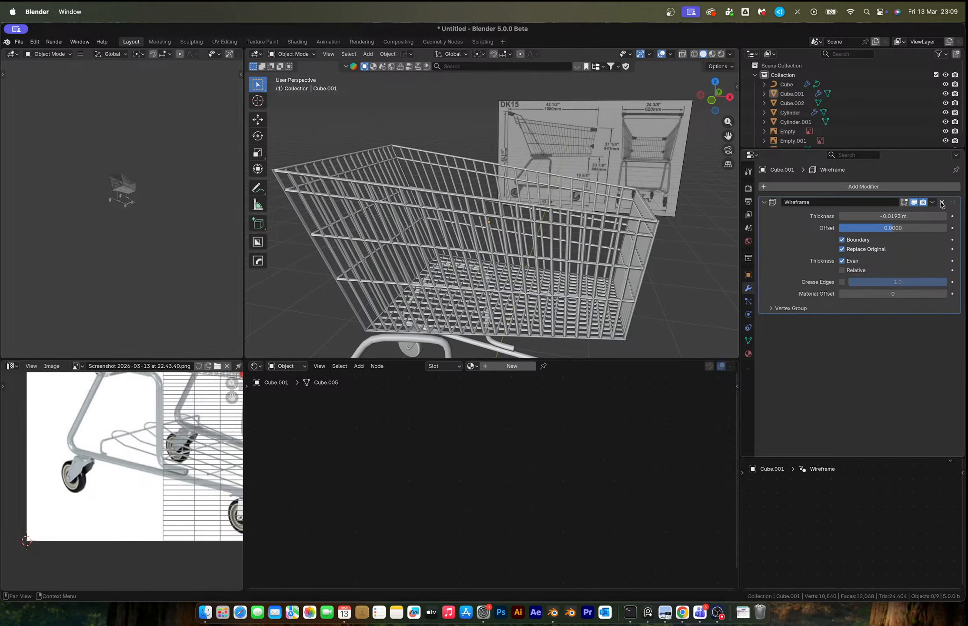
left_click(942, 203)
Delete only the faces of the whole basket mesh in Edit Mode, keeping its edges and vertices
left_click(513, 246)
key("Tab")
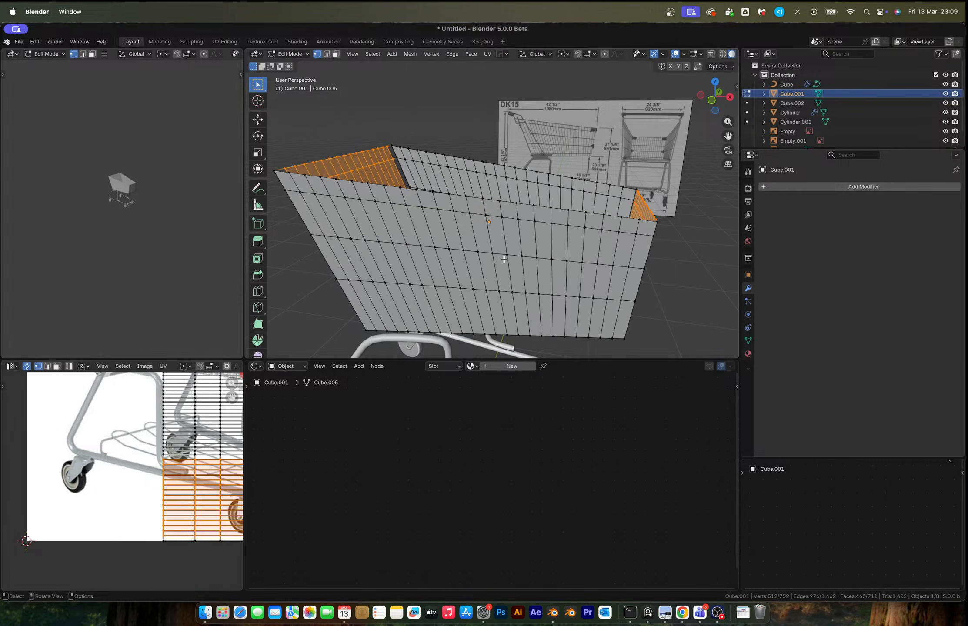
key("a")
middle_click_drag(513, 246, 539, 277)
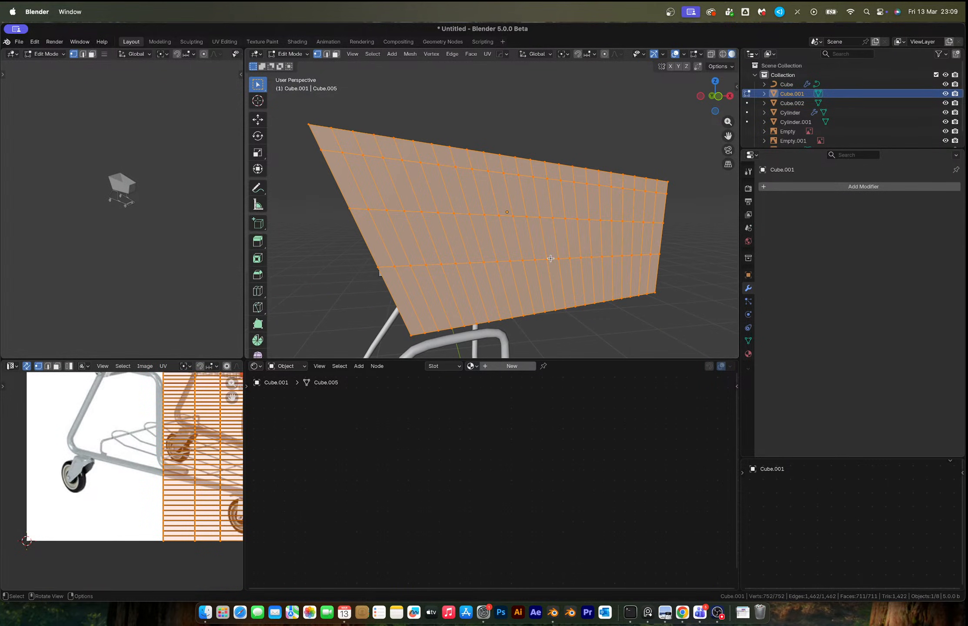
key("x")
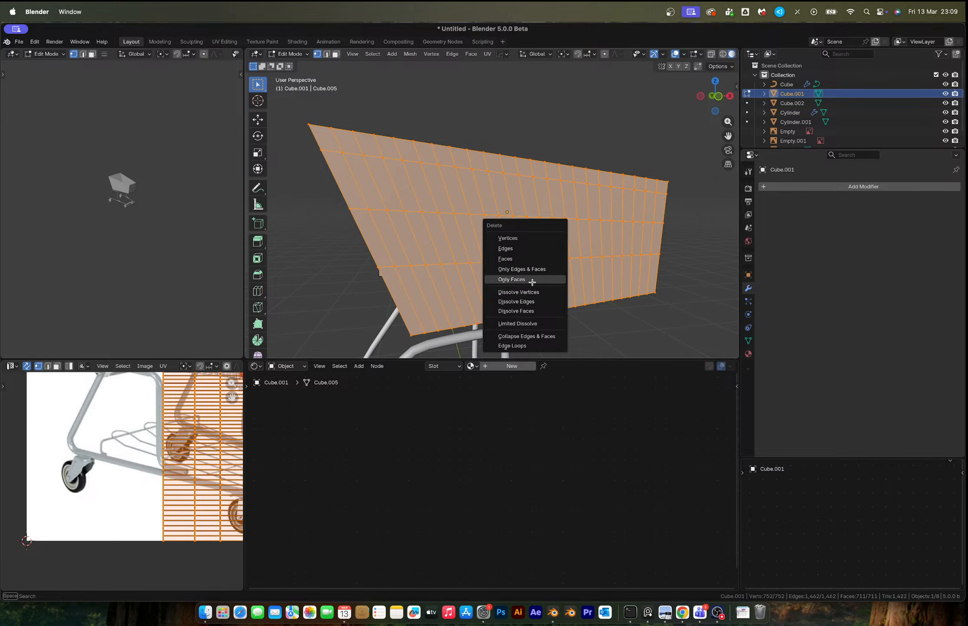
left_click(538, 279)
Return to Object Mode and convert the basket's edge mesh to a curve
middle_click_drag(537, 279, 500, 259)
key("Tab")
key("F3")
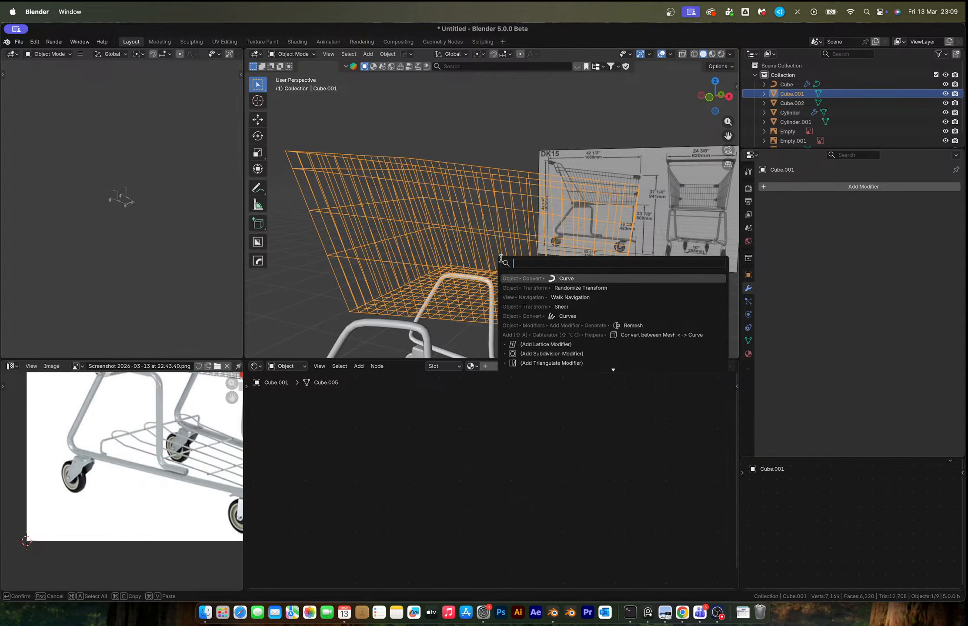
left_click(552, 278)
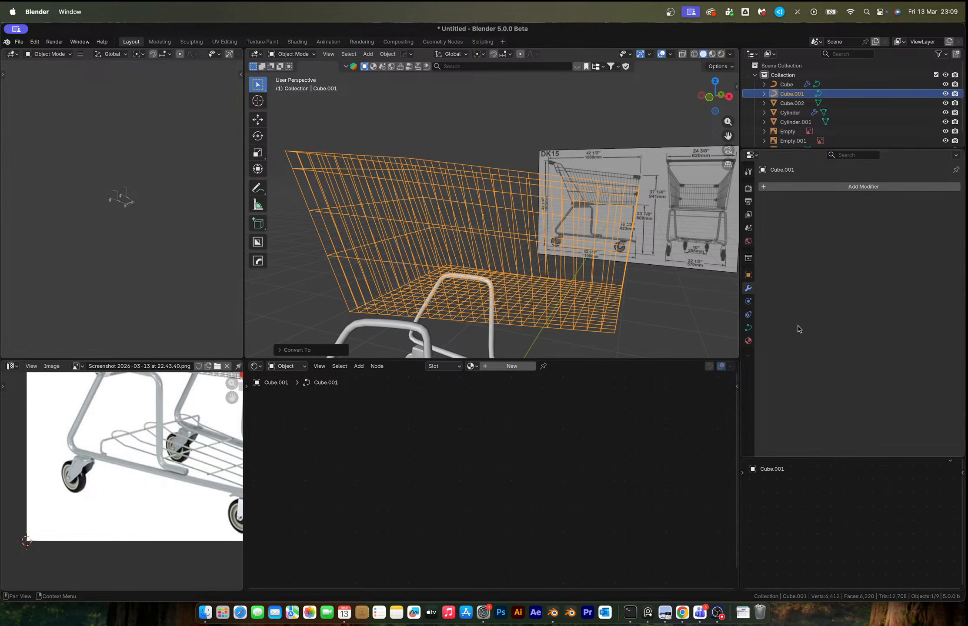
Give the basket curve a round bevel with a depth of 0.012 m
left_click(748, 328)
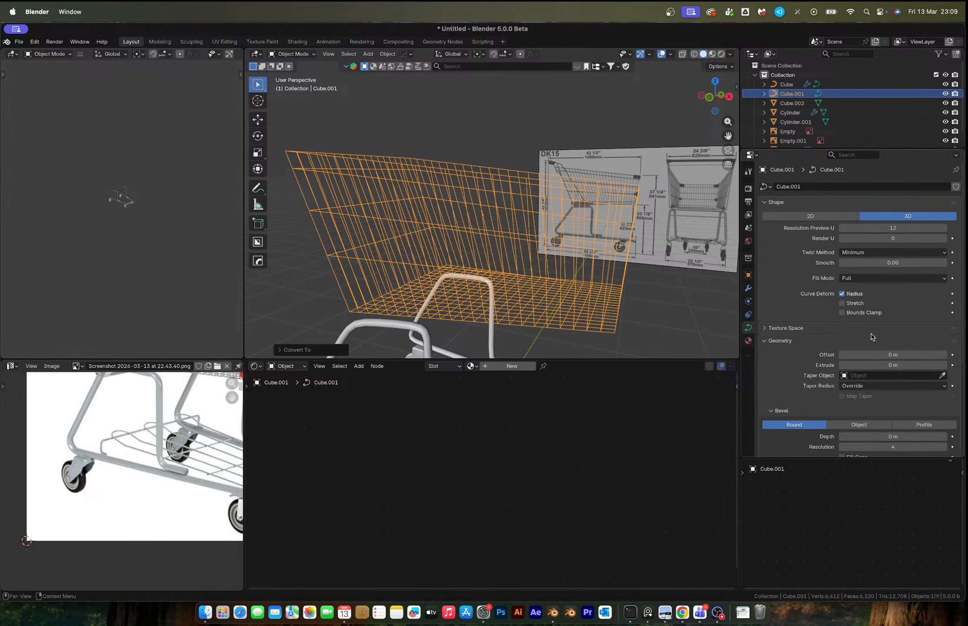
left_click(489, 335)
middle_click_drag(489, 335, 488, 343)
scroll(158, 421, "down", 3)
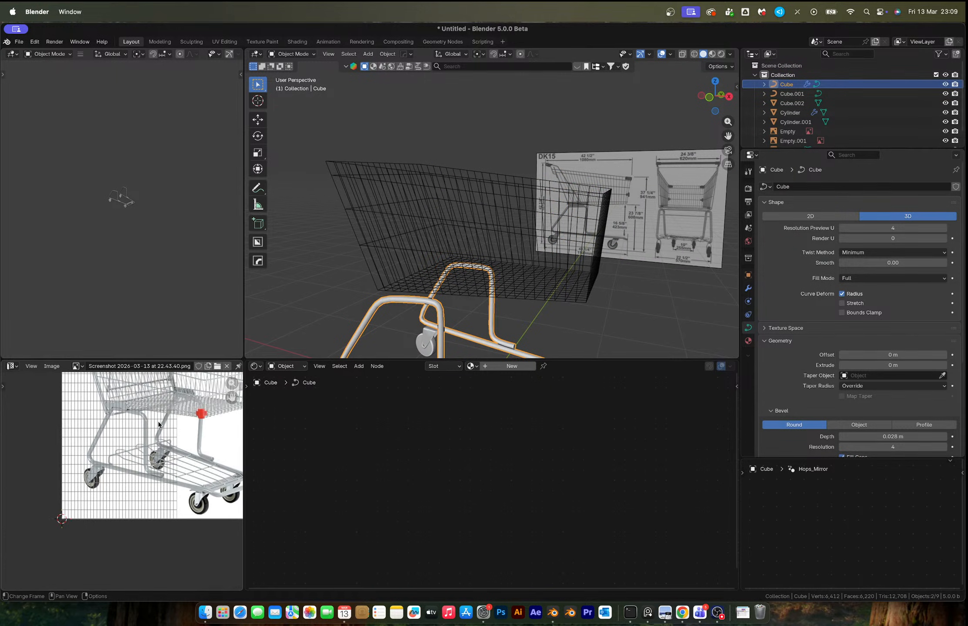
scroll(158, 421, "up", 5)
left_click(534, 228)
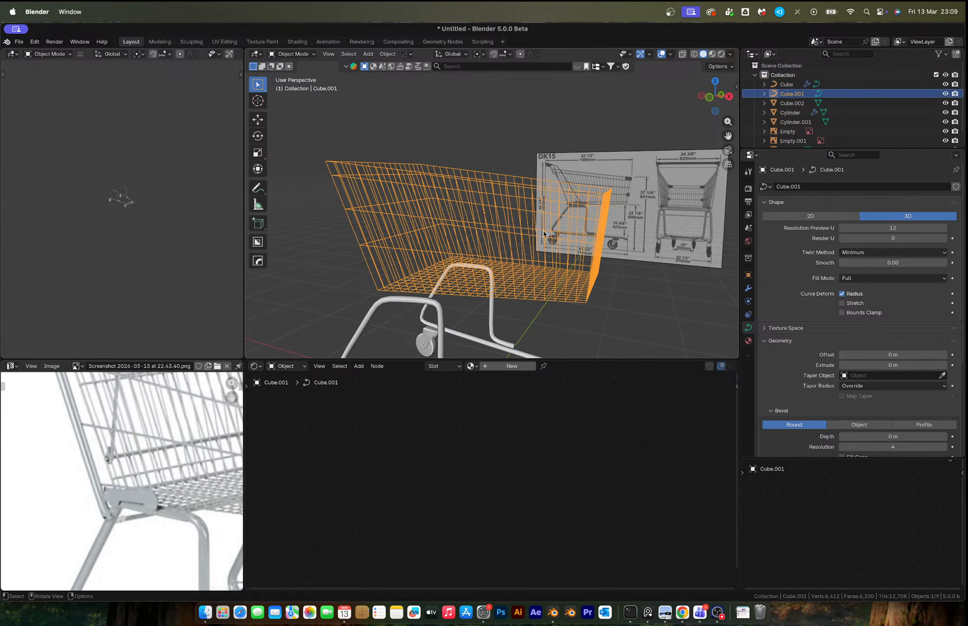
left_click_drag(872, 439, 896, 439)
left_click(676, 298)
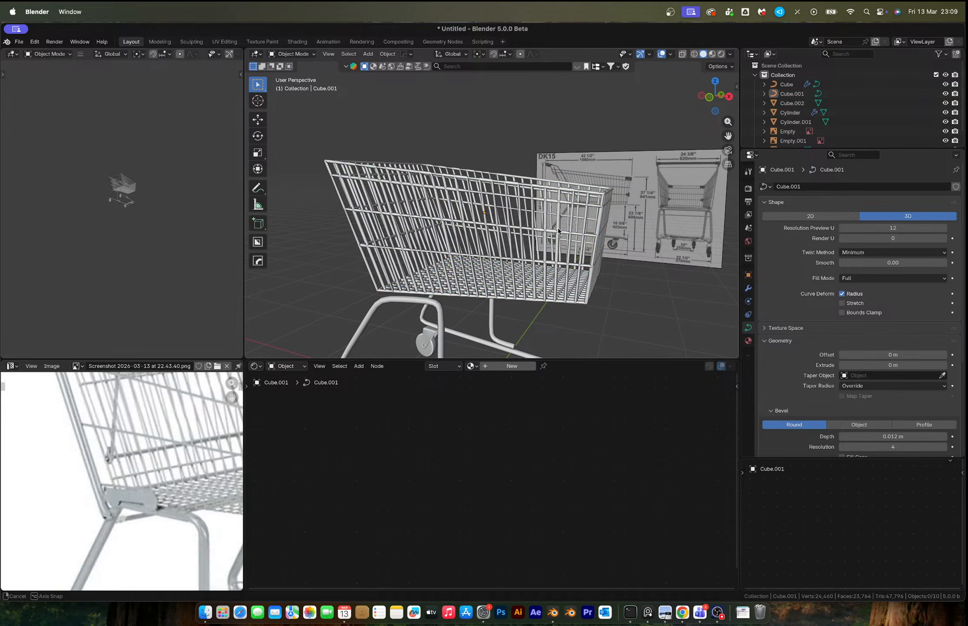
Apply Shade Smooth to the basket curve
middle_click_drag(558, 228, 515, 235)
scroll(515, 235, "up", 3)
left_click(533, 255)
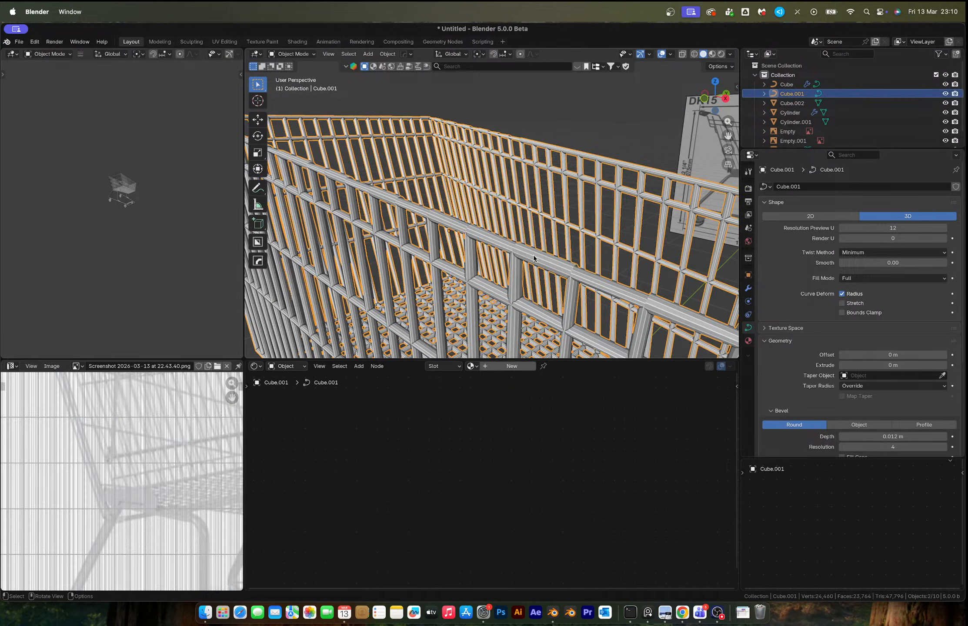
right_click(505, 256)
mouse_move(500, 186)
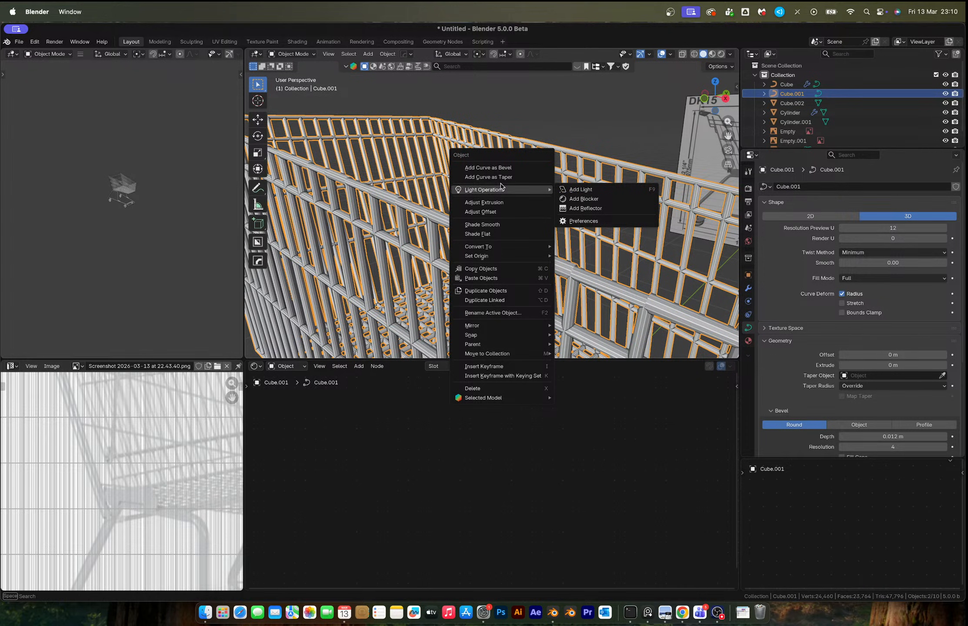
left_click(482, 225)
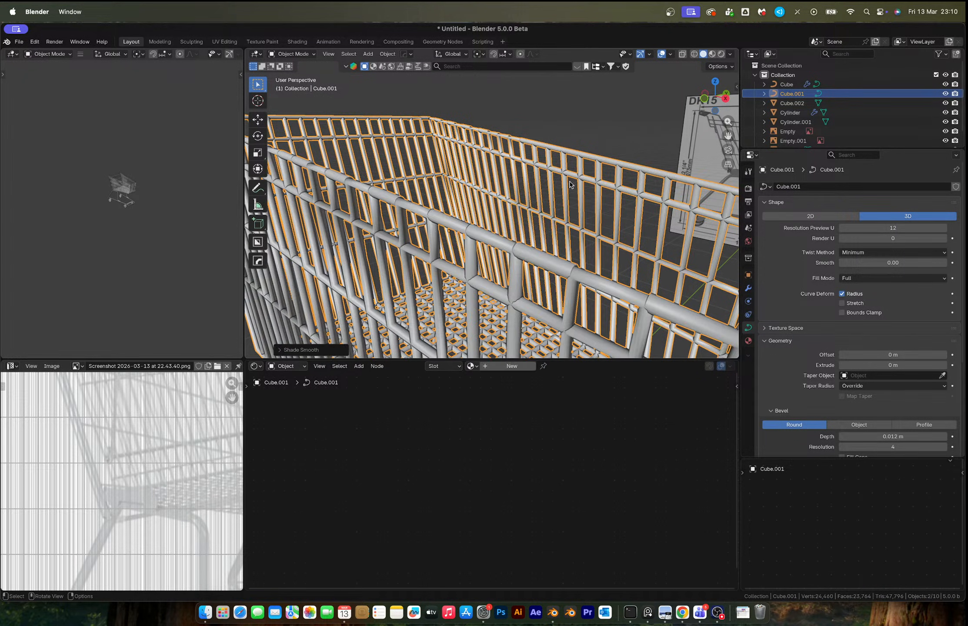
Apply the basket curve's object transform
mouse_move(583, 162)
middle_mouse_down()
mouse_move(572, 231)
mouse_move(587, 249)
mouse_move(538, 216)
middle_mouse_up()
key("ctrl+a")
left_click(587, 249)
scroll(556, 261, "up", 3)
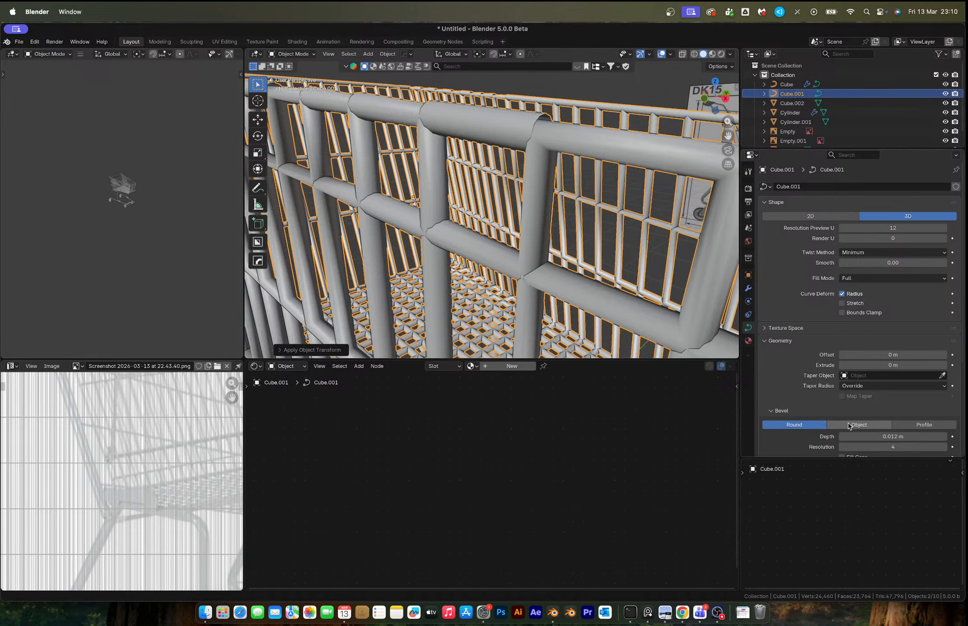
Set the basket curve's bevel depth to 0.006 m
left_click_drag(872, 436, 864, 436)
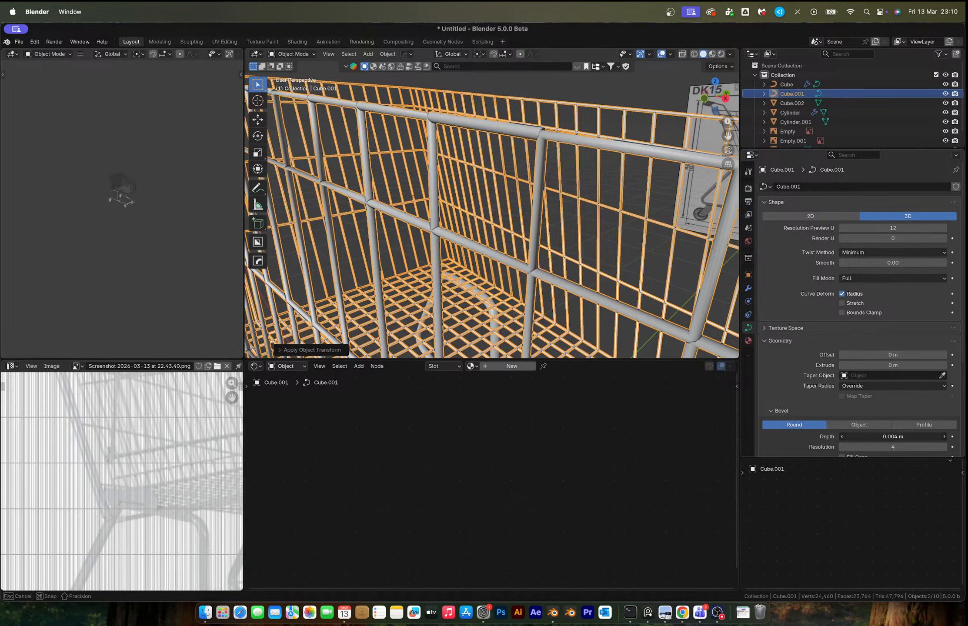
left_click_drag(864, 437, 868, 436)
left_click(601, 87)
scroll(593, 244, "down", 5)
middle_click_drag(522, 252, 522, 217)
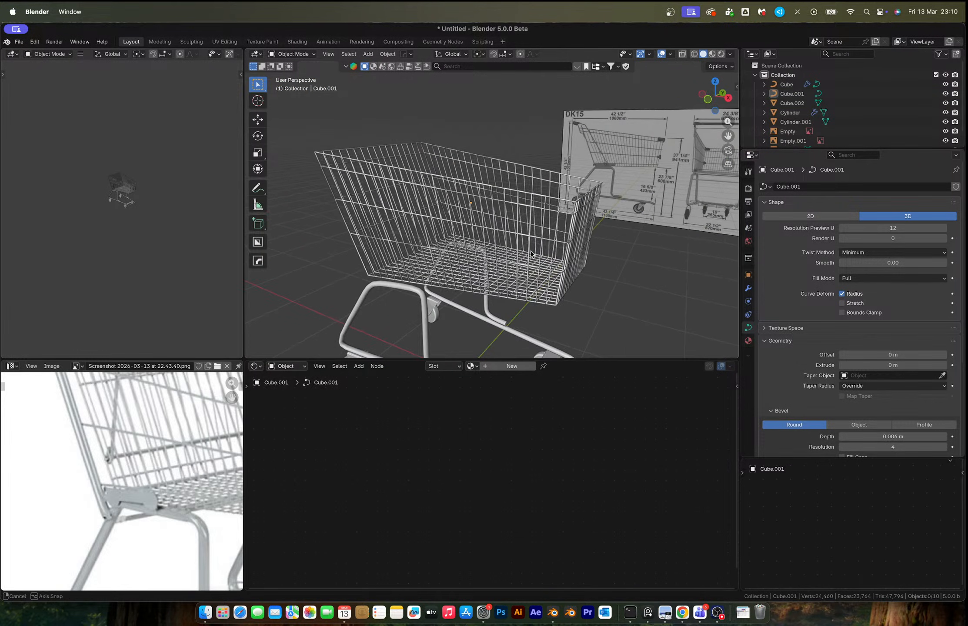
Reselect the basket curve and enable Fill Caps on its bevel
scroll(521, 217, "up", 6)
key("super+z")
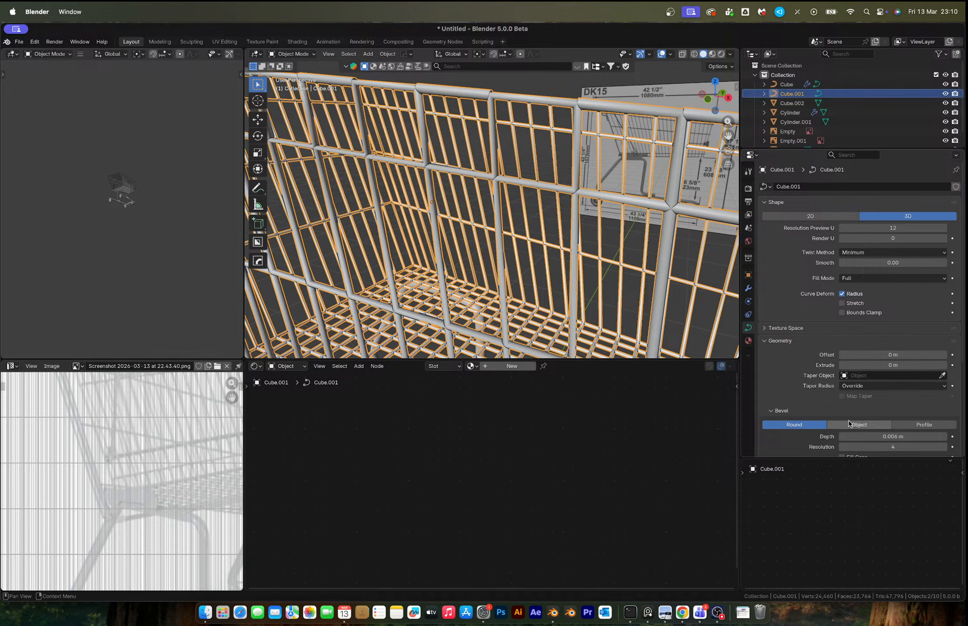
scroll(850, 382, "down", 5)
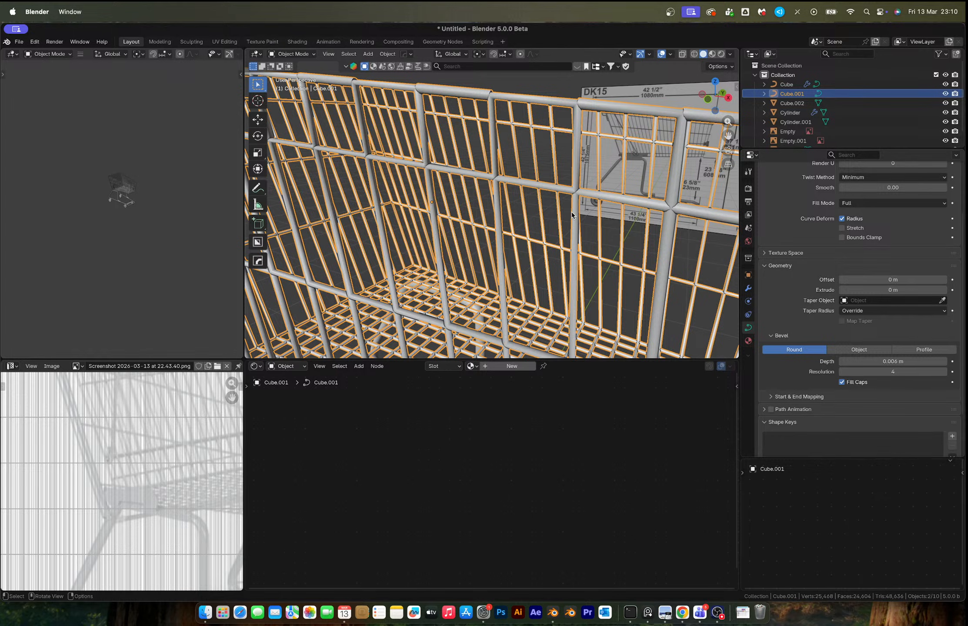
scroll(559, 203, "down", 5)
middle_click_drag(464, 190, 525, 183)
left_click(350, 109)
Compare the basket's handle end with the blueprint in front view and with the shopping cart reference photo
middle_click_drag(368, 144, 322, 161)
scroll(156, 468, "down", 3)
middle_click_drag(140, 458, 165, 473)
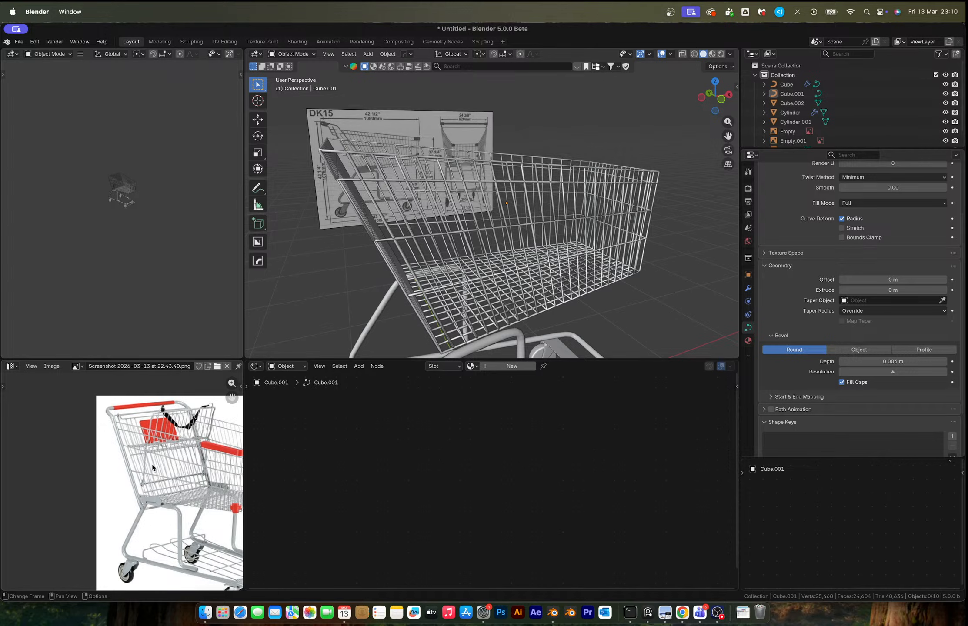
left_click(720, 101)
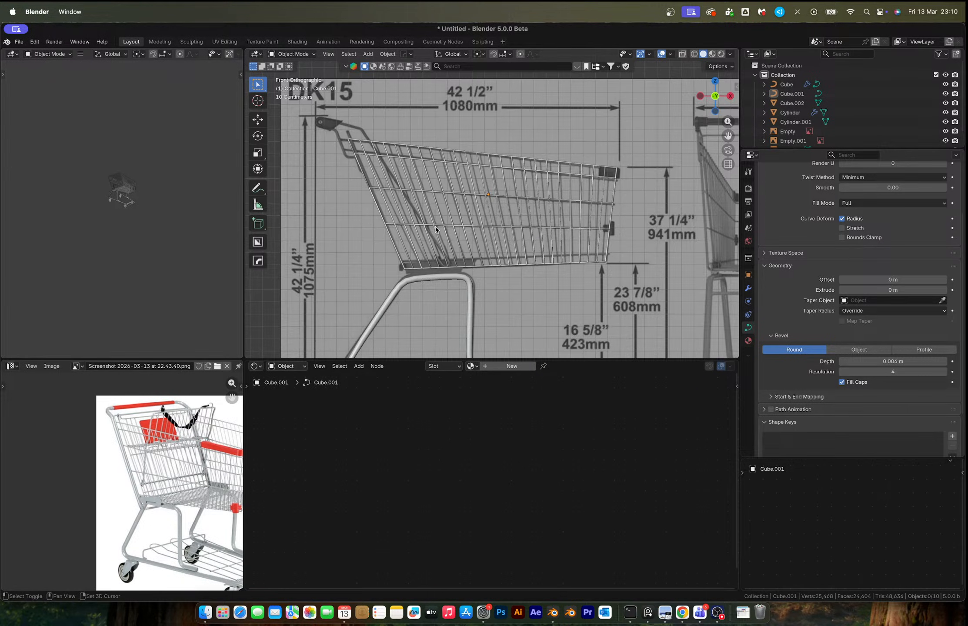
middle_click_drag(436, 229, 510, 238, "shift")
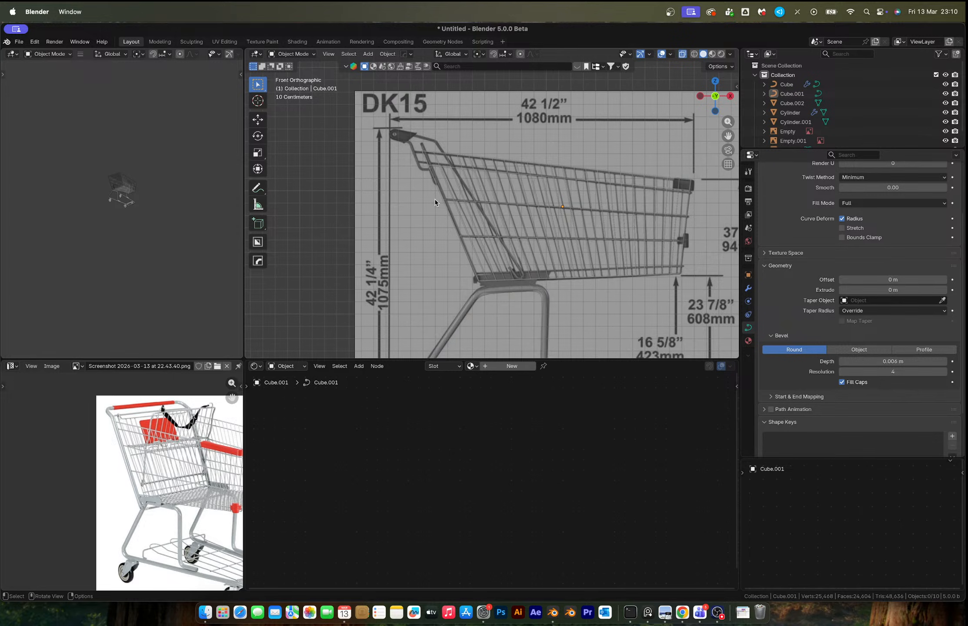
scroll(434, 199, "up", 2)
middle_click_drag(523, 266, 521, 245, "shift")
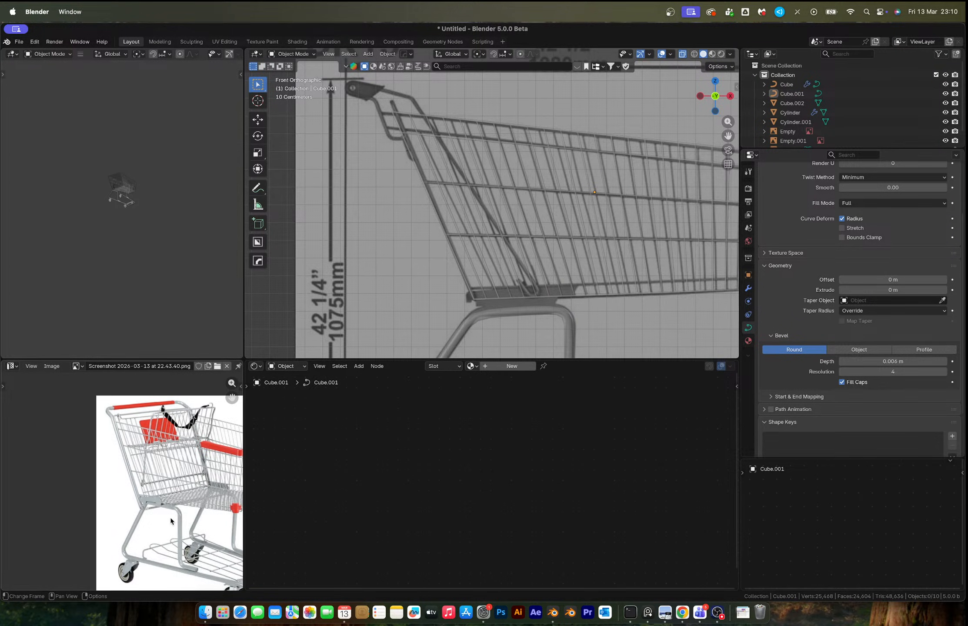
middle_click_drag(130, 448, 65, 463)
scroll(87, 472, "down", 1)
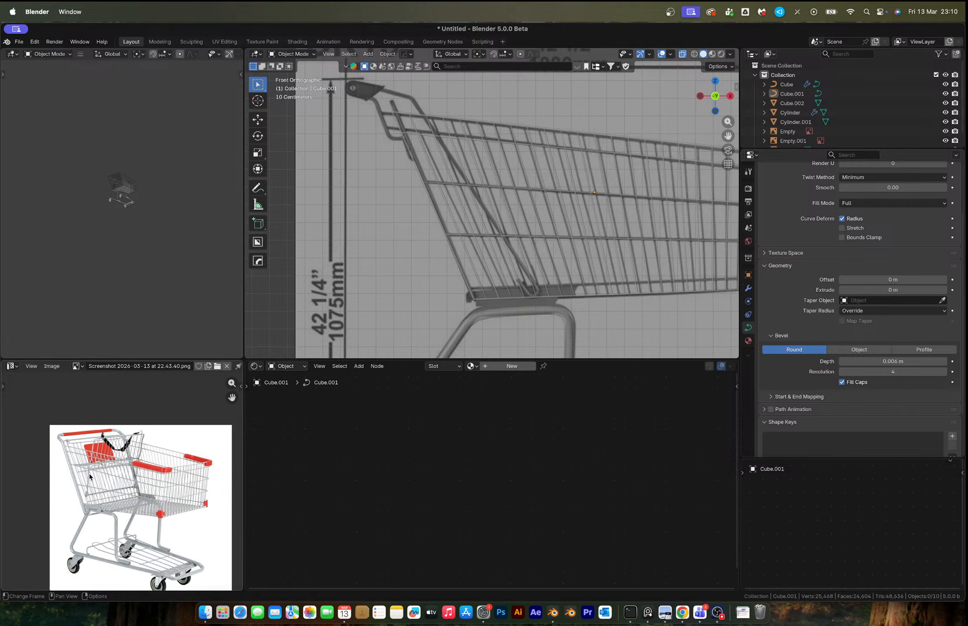
scroll(91, 477, "up", 2)
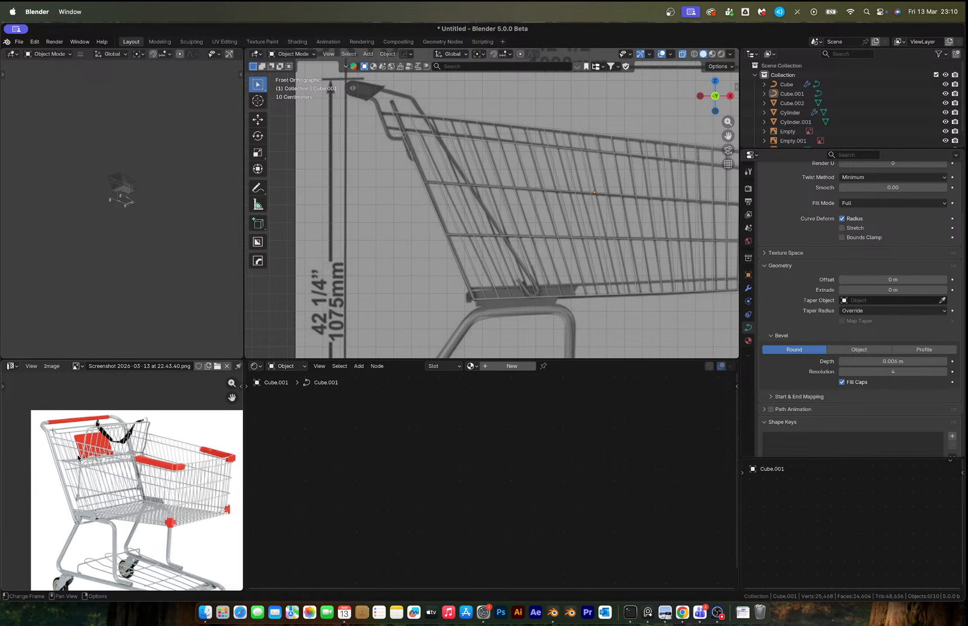
scroll(77, 456, "up", 4)
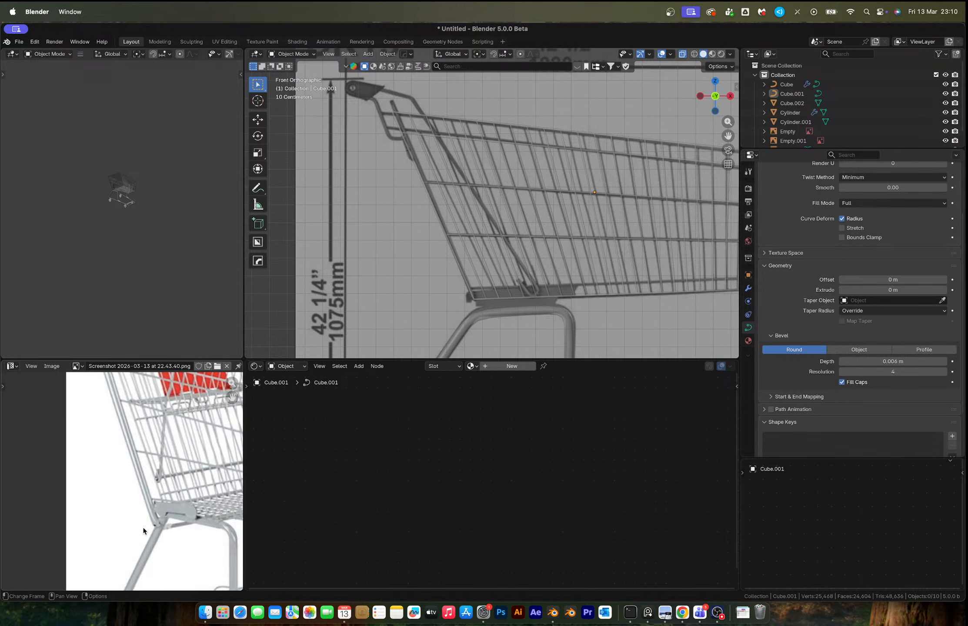
scroll(165, 532, "down", 2)
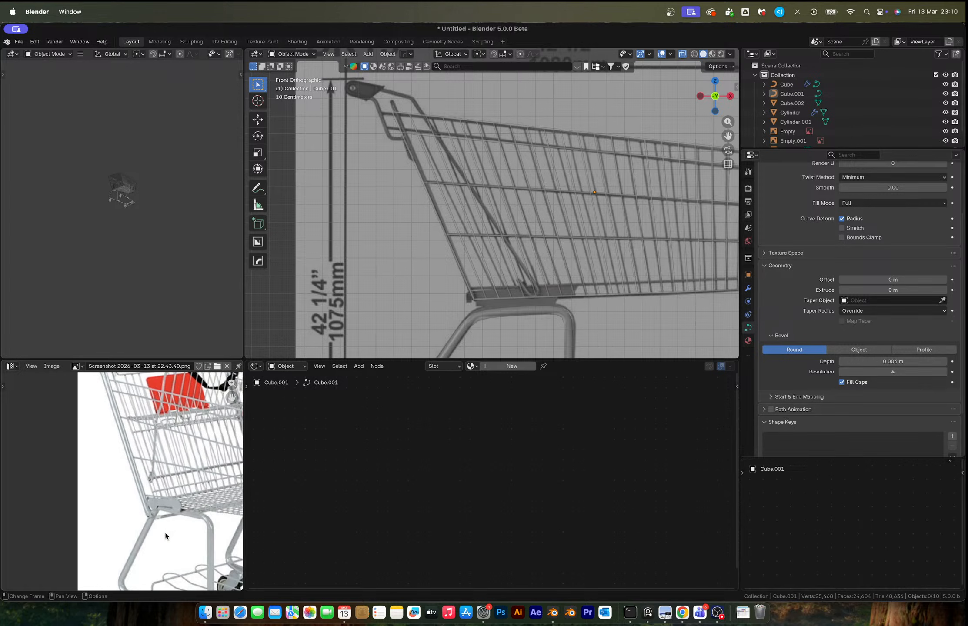
middle_click_drag(156, 511, 159, 571)
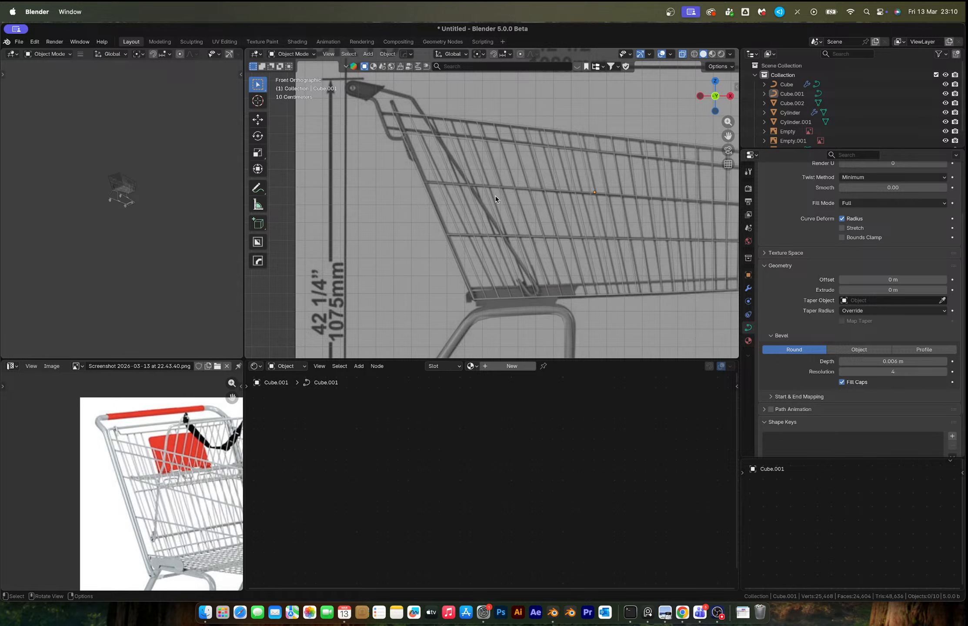
middle_click_drag(419, 151, 521, 192)
Open the basket curve in Edit Mode with X-ray on and frame its top rim in the left orthographic view
left_click(473, 212)
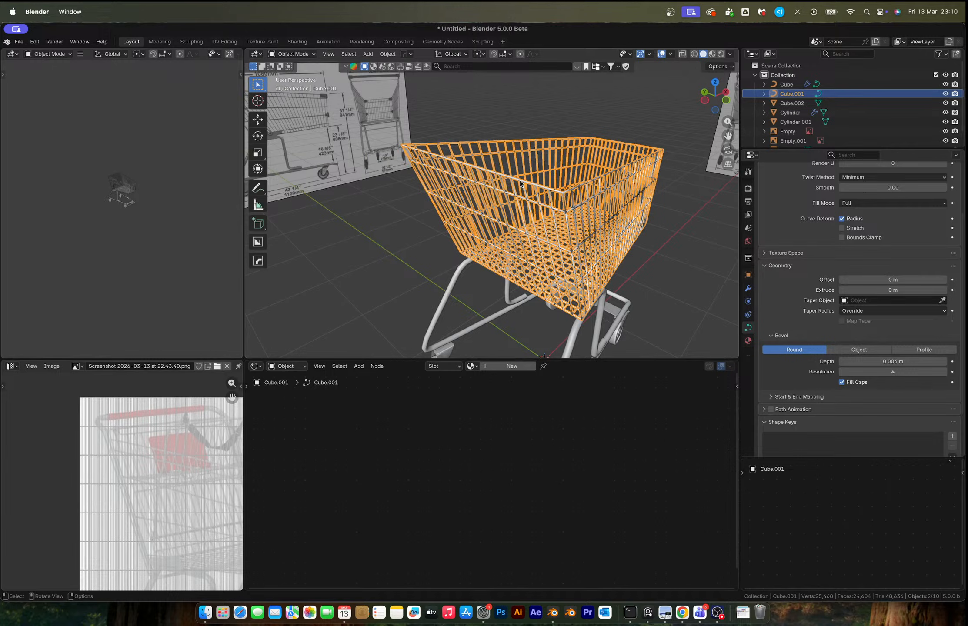
key("Tab")
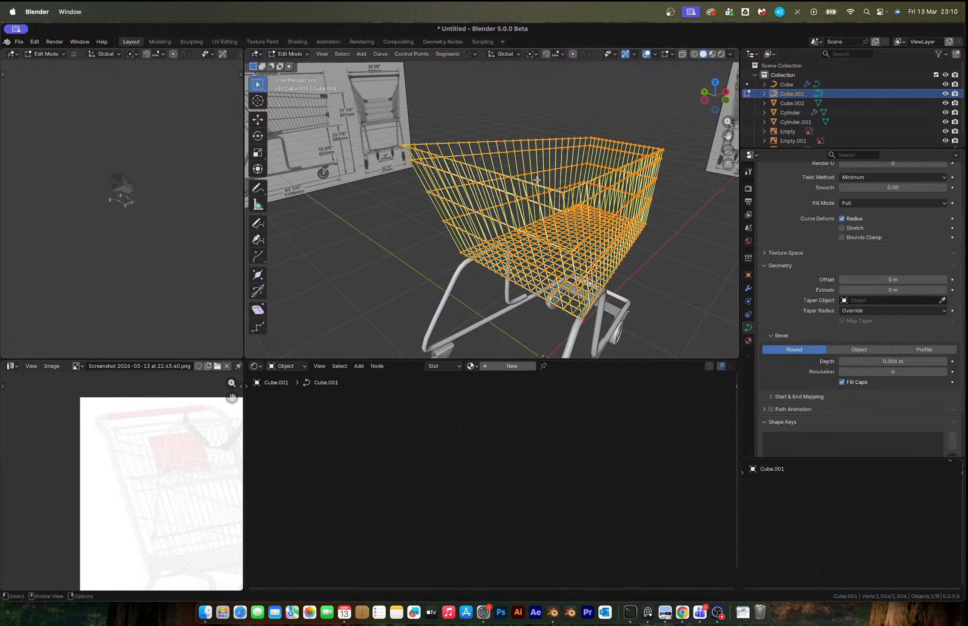
left_click(539, 183)
key("alt+z")
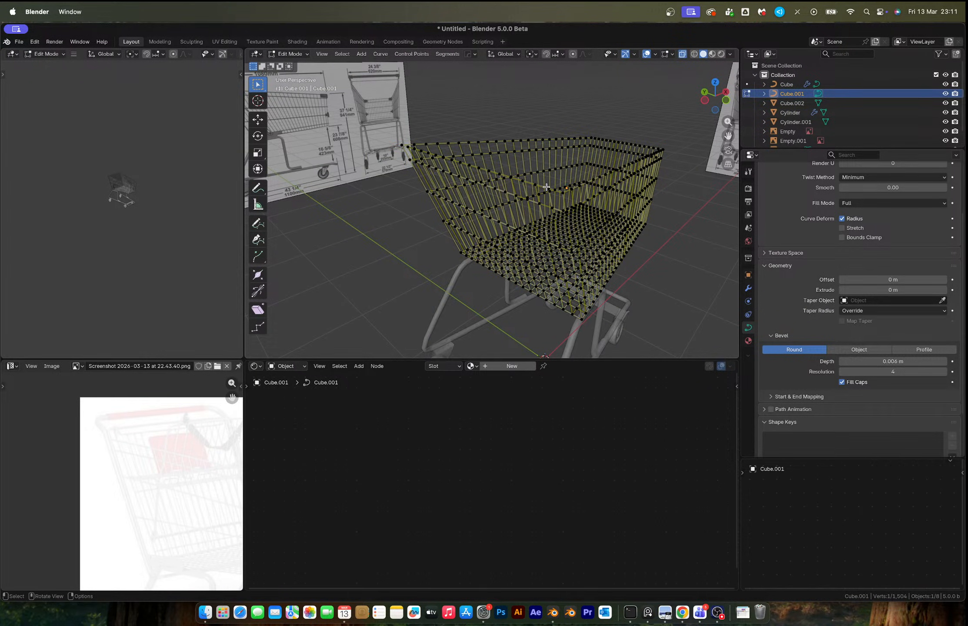
middle_click_drag(547, 186, 640, 144)
left_click(709, 102)
scroll(691, 105, "up", 3)
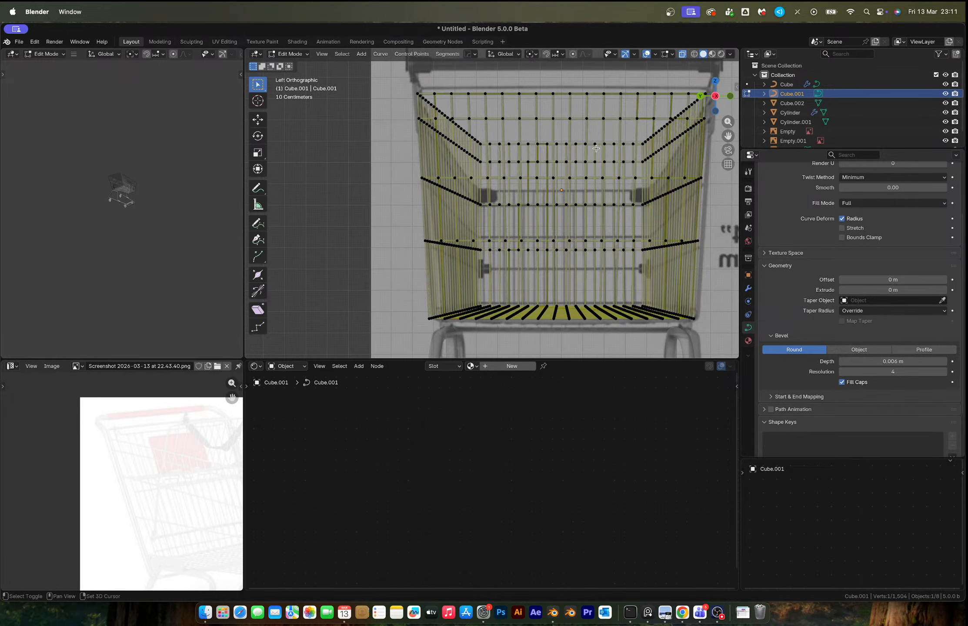
middle_click_drag(656, 101, 598, 197, "shift")
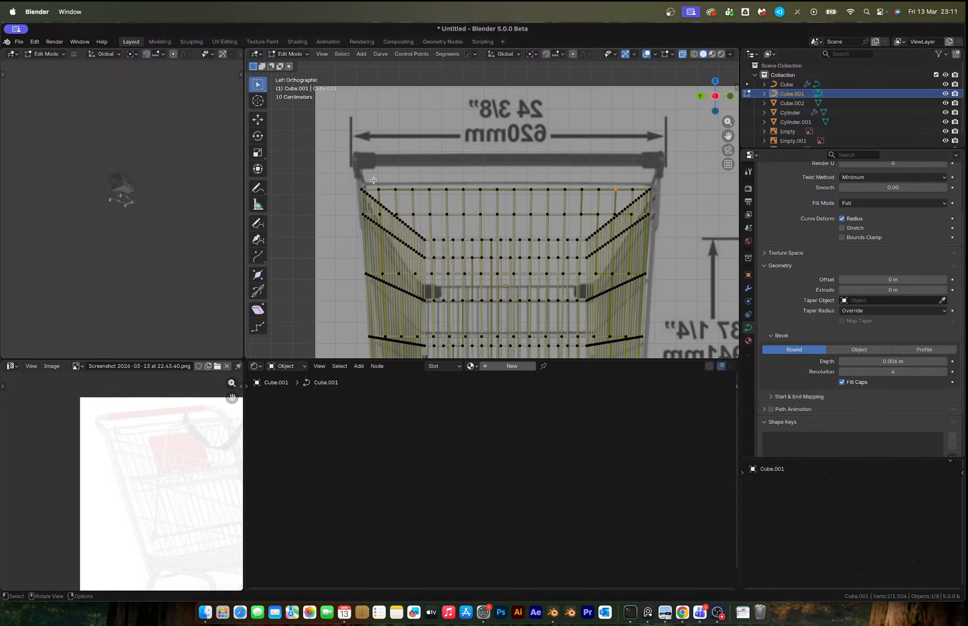
Try to extrude the row of control points on the basket's top rim about 0.08 m upward along Z
left_click_drag(374, 180, 558, 181)
left_click_drag(623, 188, 635, 193)
key("e")
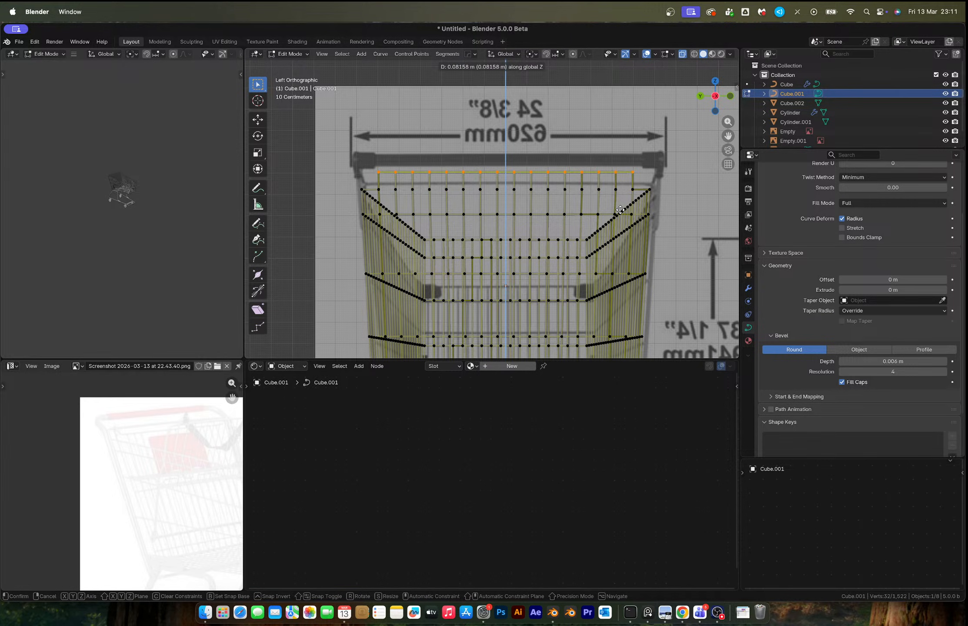
left_click(621, 210)
key("super+z")
key("super+z")
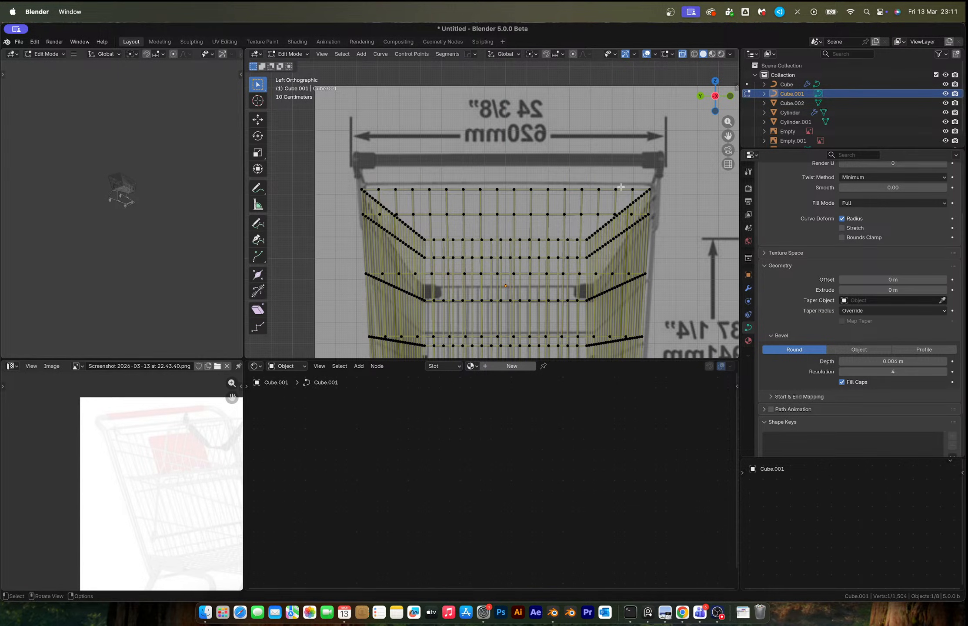
Extrude one control point near each end of the basket's top rim upward along Z
left_click(636, 187)
left_click(632, 189)
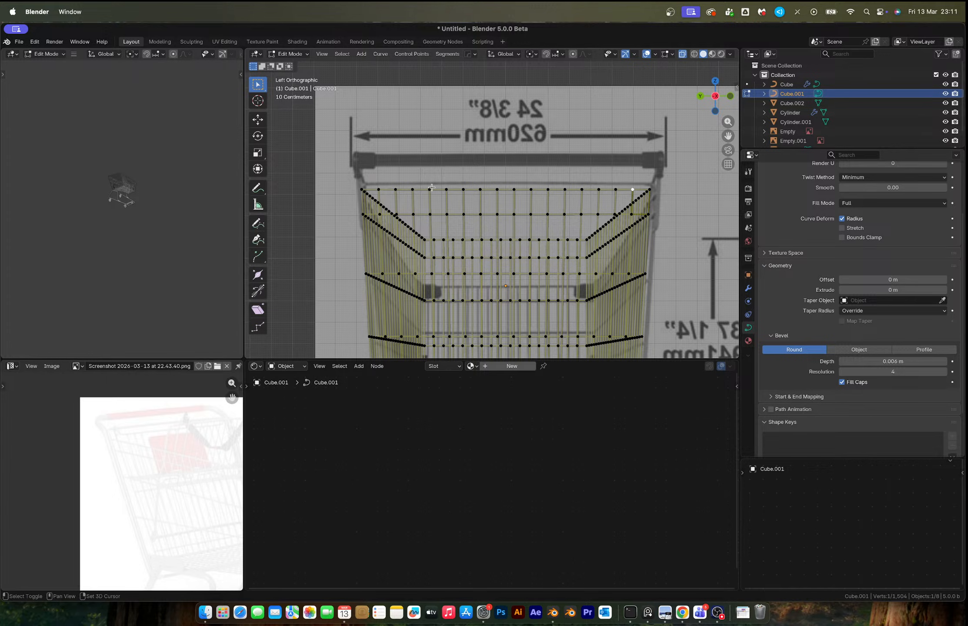
left_click(399, 189)
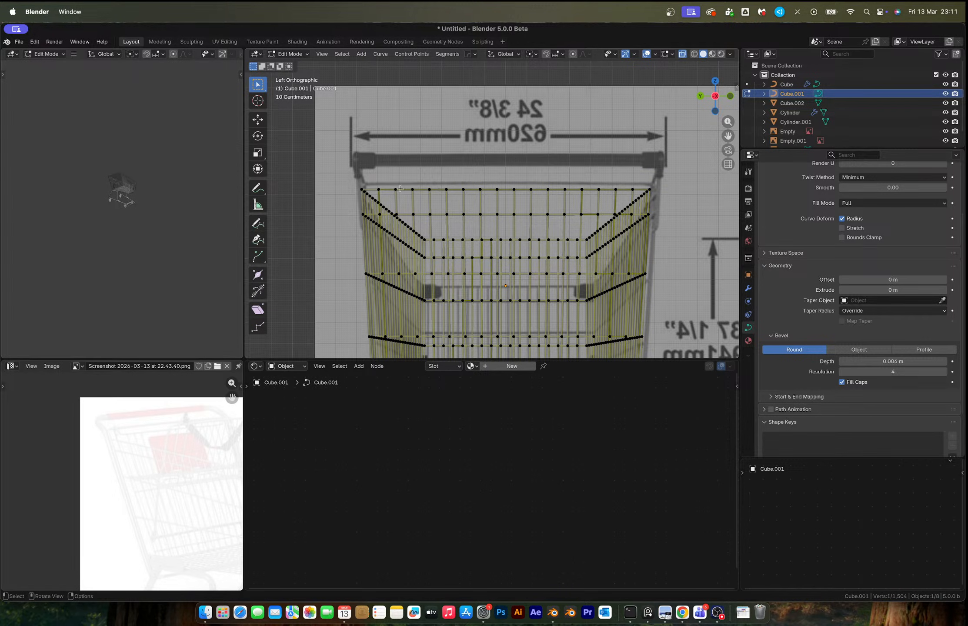
left_click(616, 190, "shift")
key("e")
key("z")
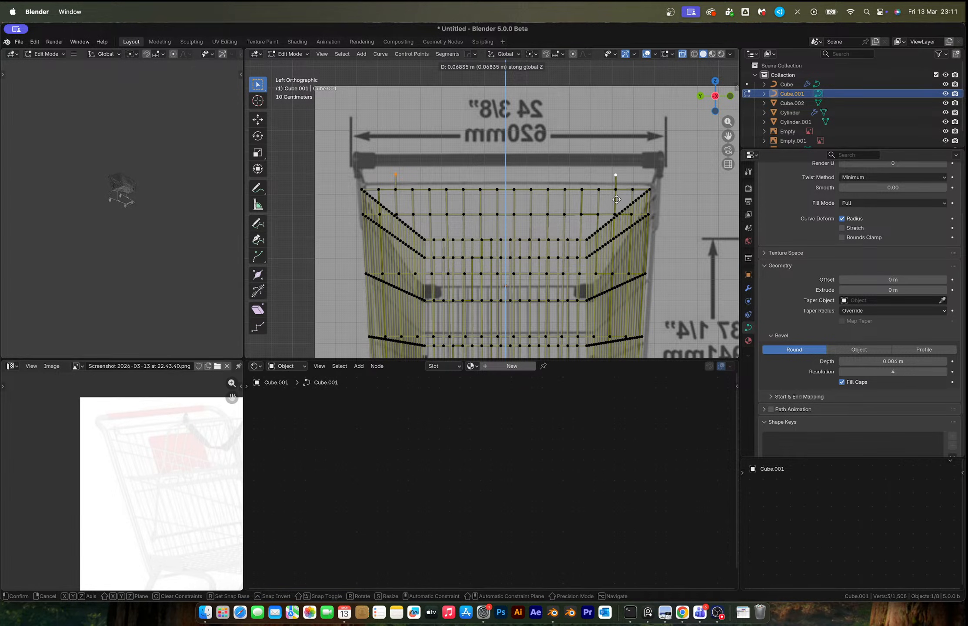
left_click(618, 195)
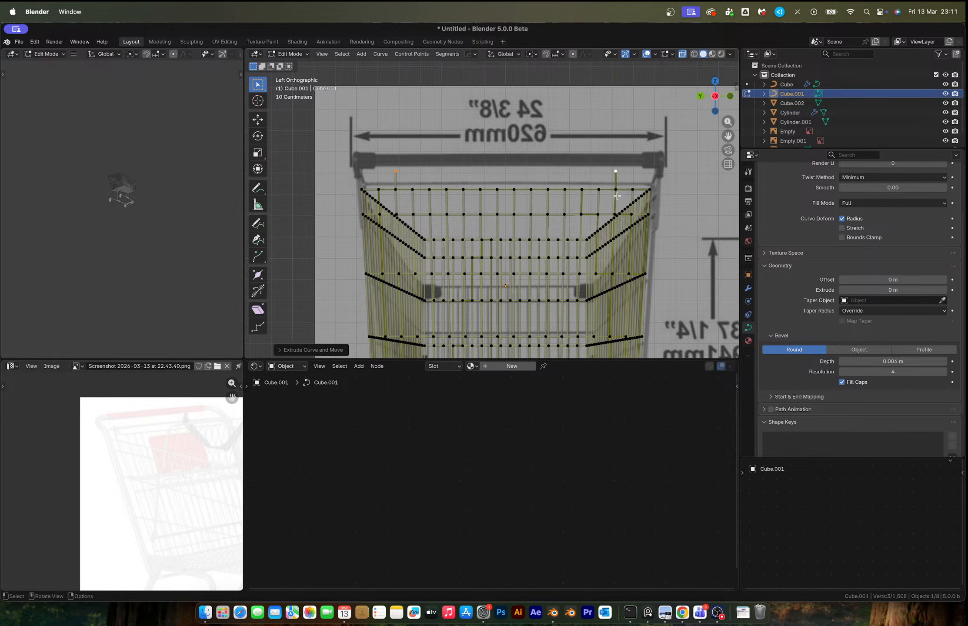
Connect the two extruded points with a segment and inspect the resulting frame above the rim in perspective
right_click(587, 181)
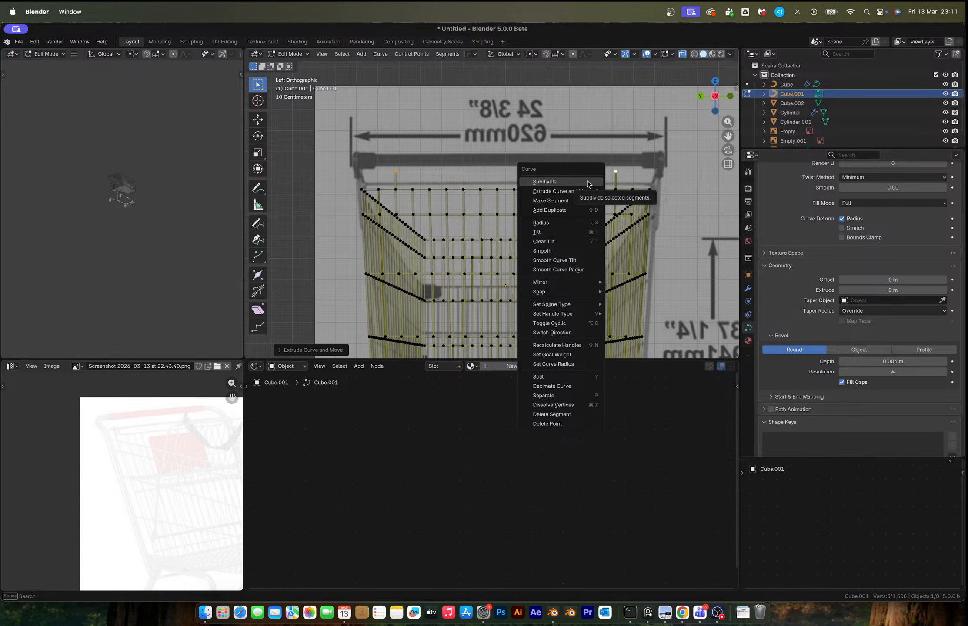
left_click(587, 182)
key("Tab")
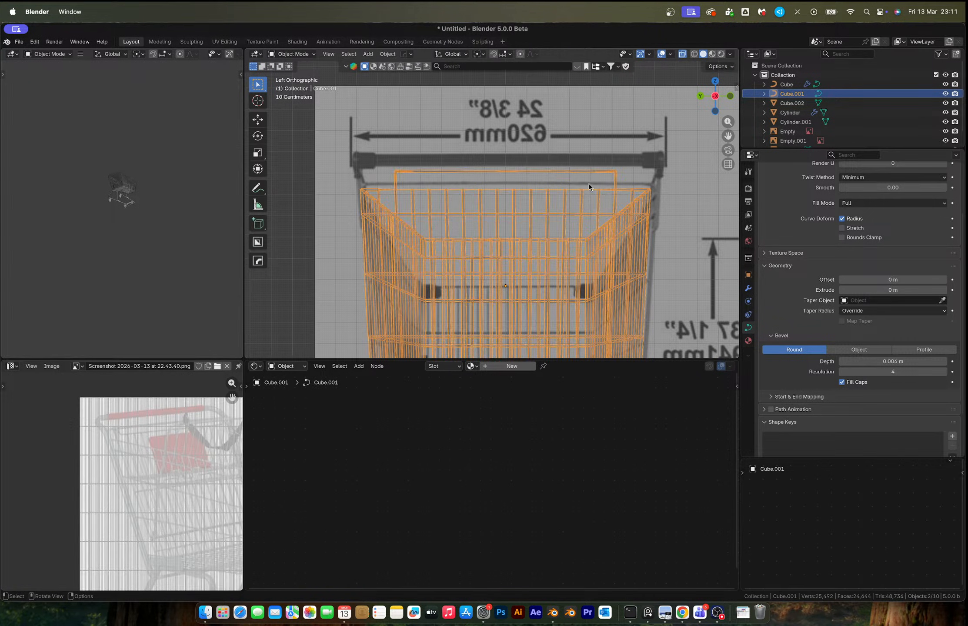
middle_click_drag(589, 184, 520, 221)
left_click(496, 152)
middle_click_drag(538, 166, 553, 146)
left_click(444, 175)
key("Tab")
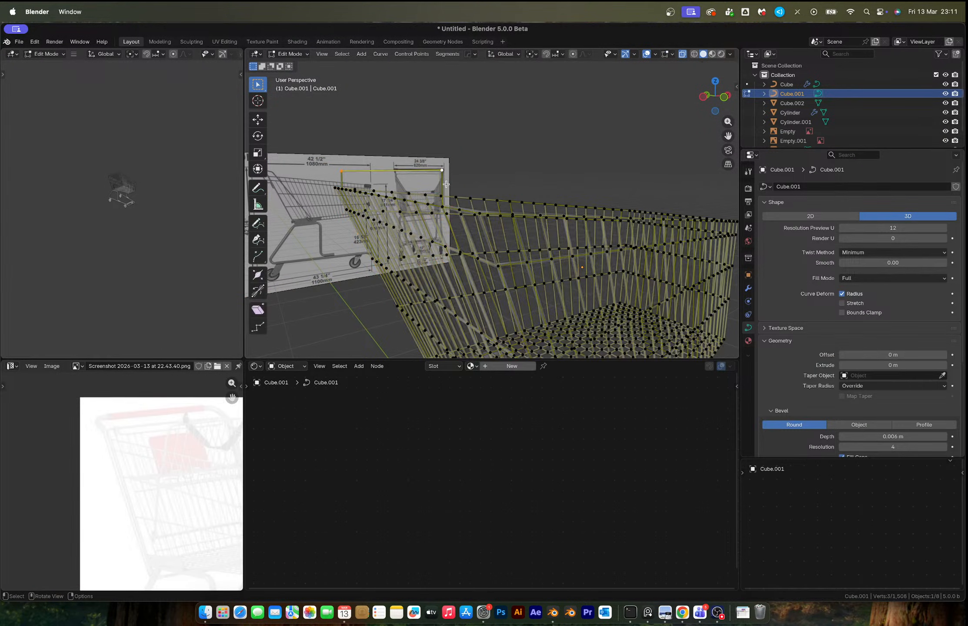
middle_click_drag(443, 176, 422, 191)
key("Tab")
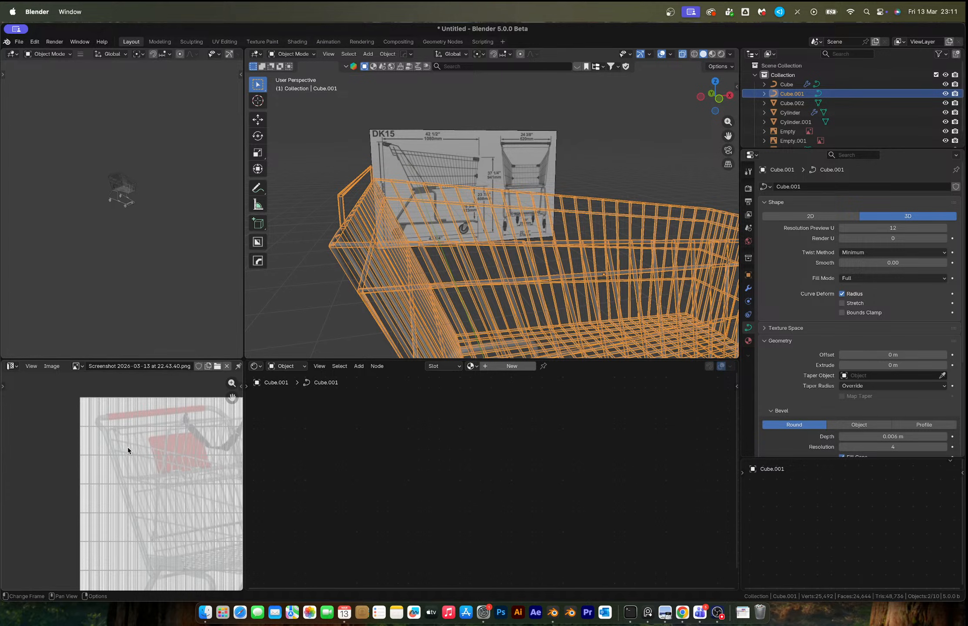
In front view, move the extruded points toward the handle so the frame slopes in line with the basket's end wall
key("Home")
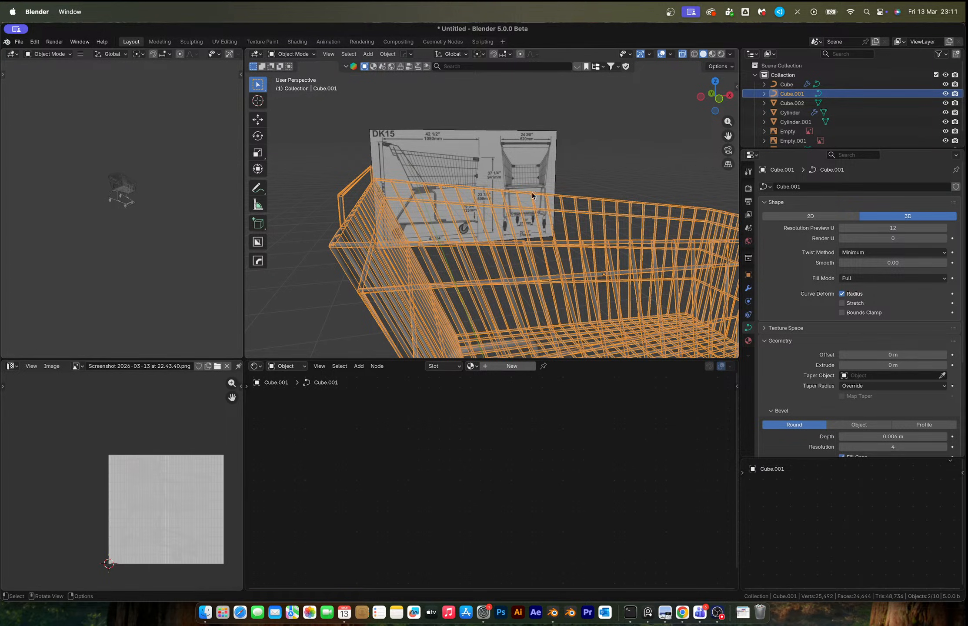
left_click(719, 99)
scroll(442, 243, "up", 2)
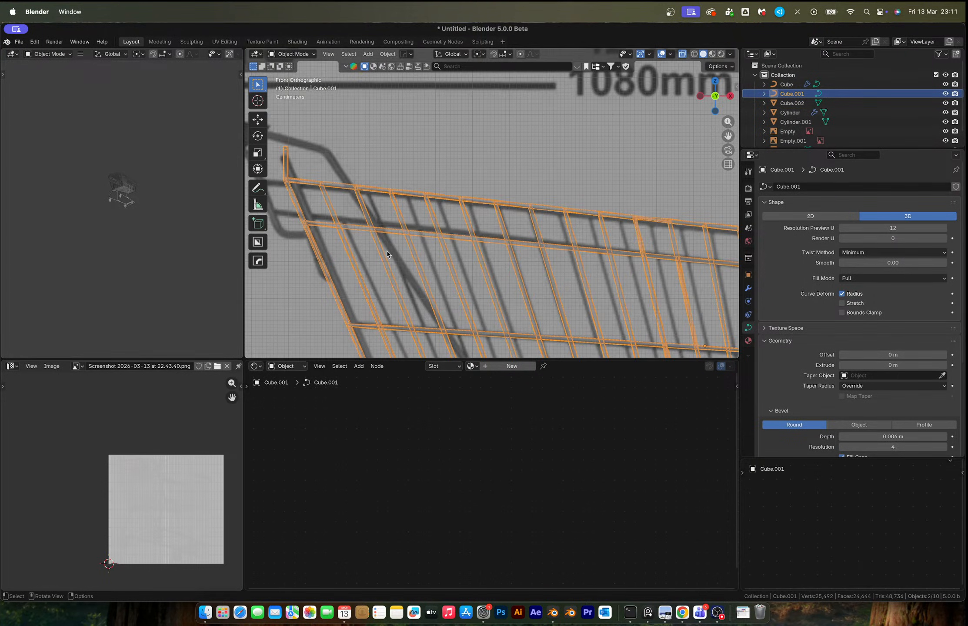
scroll(442, 243, "down", 3)
key("Tab")
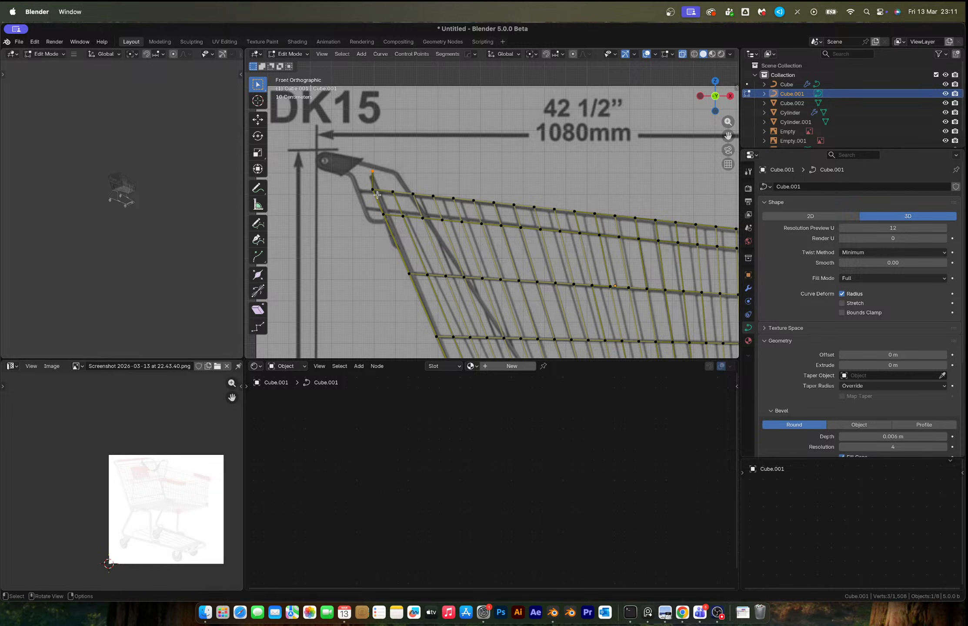
scroll(380, 194, "up", 2)
middle_click_drag(380, 193, 524, 231, "shift")
scroll(467, 196, "up", 3)
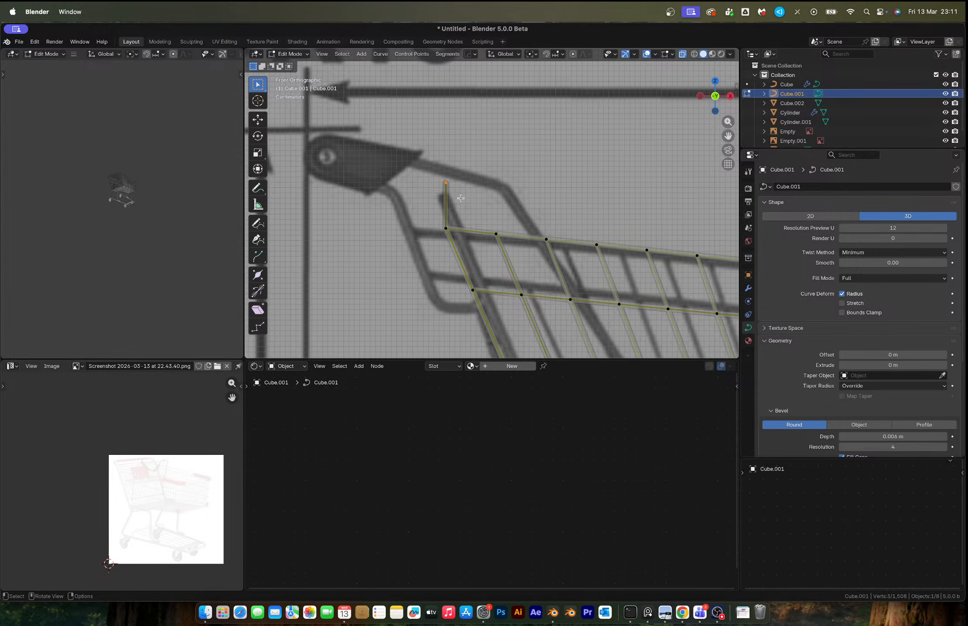
key("g")
left_click(442, 201)
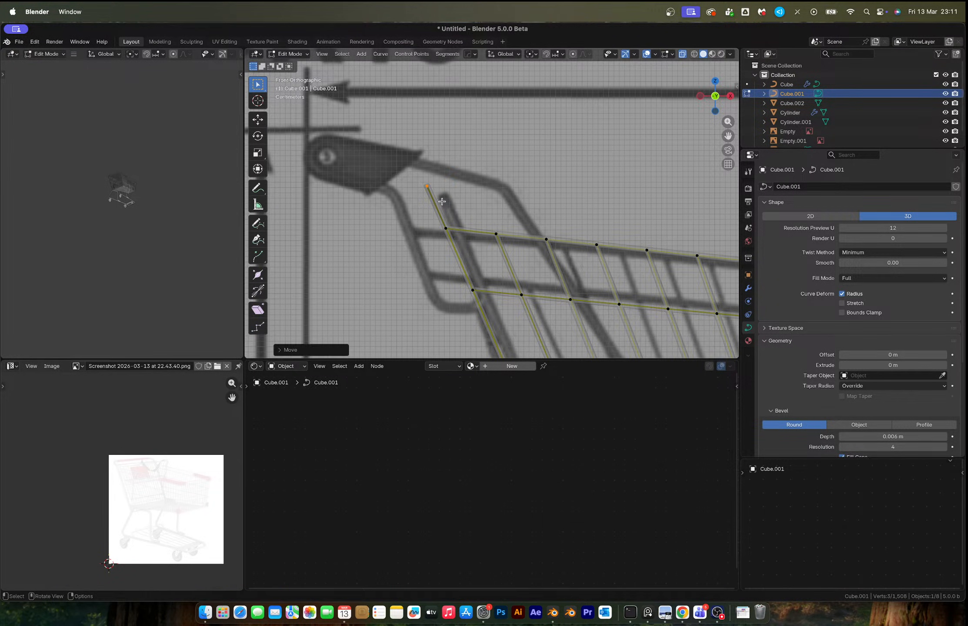
Try a level 1 Subdivision modifier on the basket curve, inspect the wires, and remove the modifier
middle_click_drag(447, 210, 568, 219)
key("Tab")
scroll(578, 229, "down", 2)
key("ctrl+1")
scroll(583, 231, "down", 2)
left_click(616, 196)
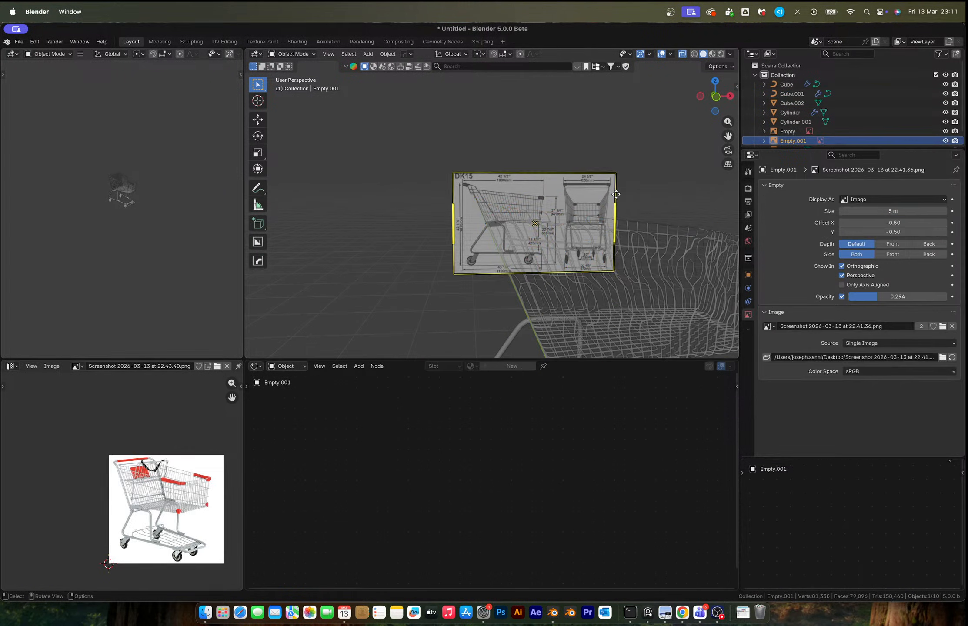
middle_click_drag(615, 197, 518, 187)
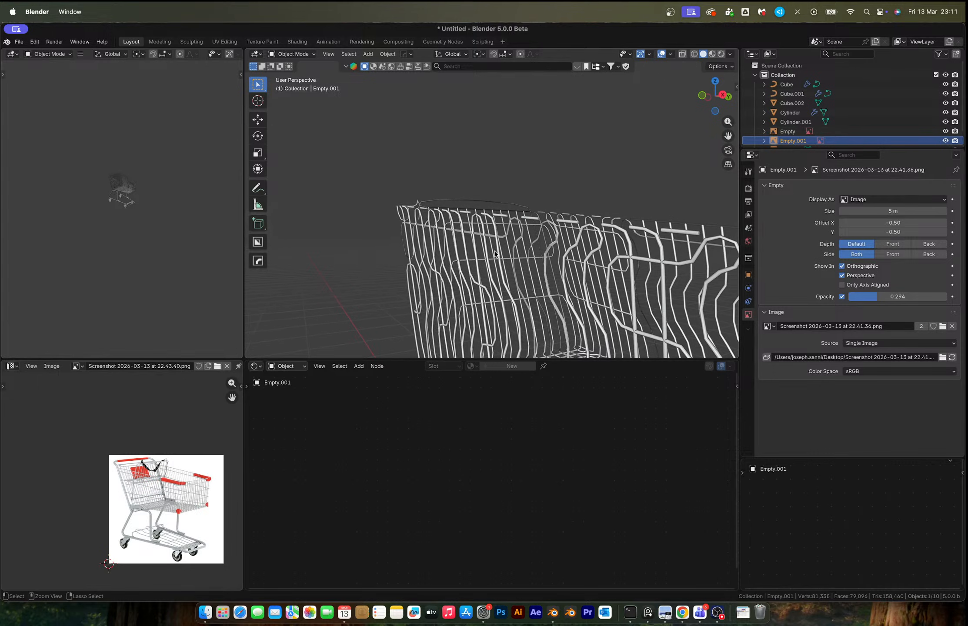
left_click(610, 253)
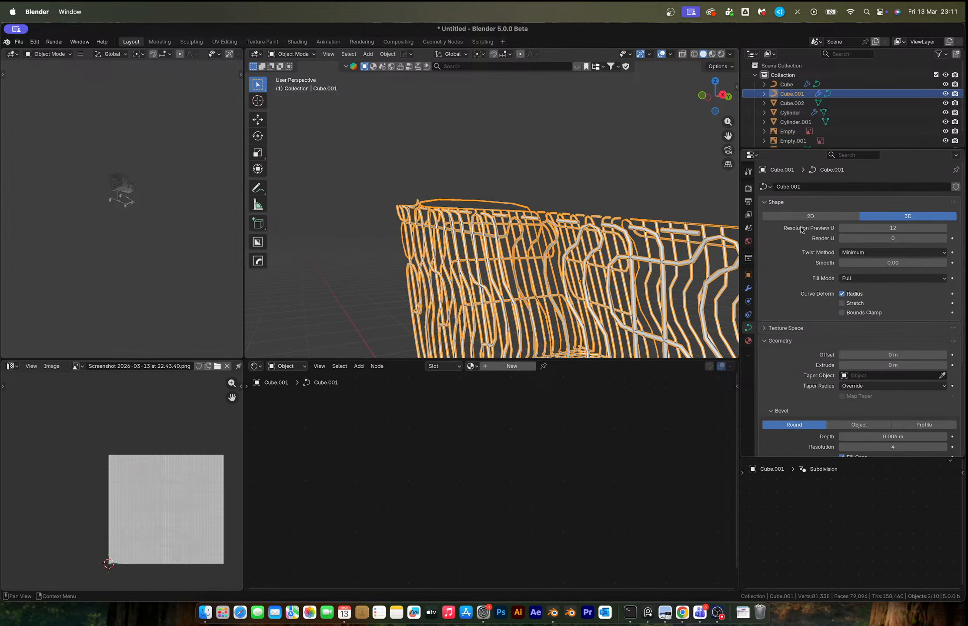
left_click(749, 288)
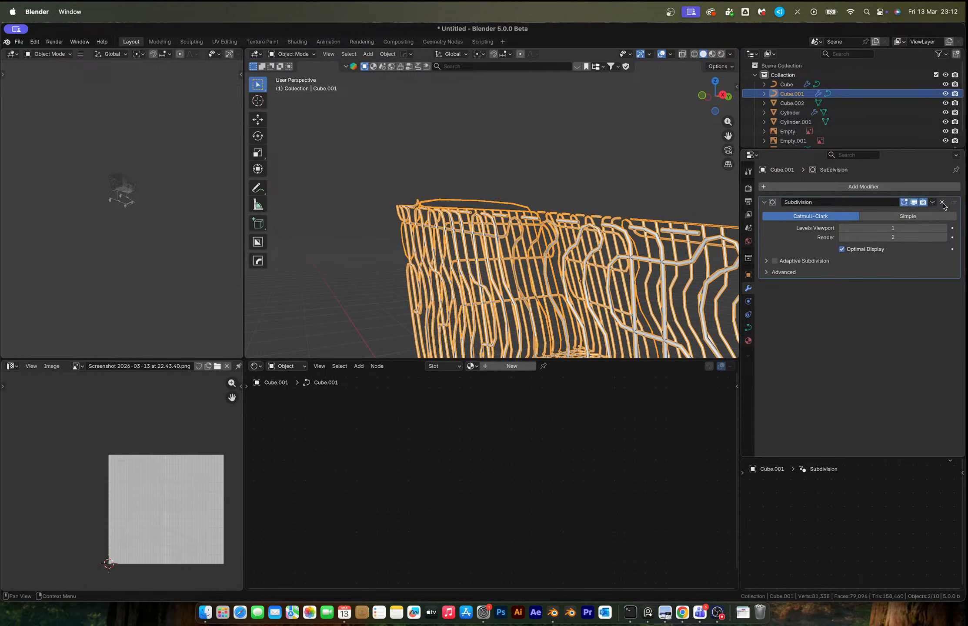
left_click(942, 203)
Delete the vertices of the extruded frame above the basket's rim
middle_click_drag(609, 248, 387, 263)
key("Tab")
key("x")
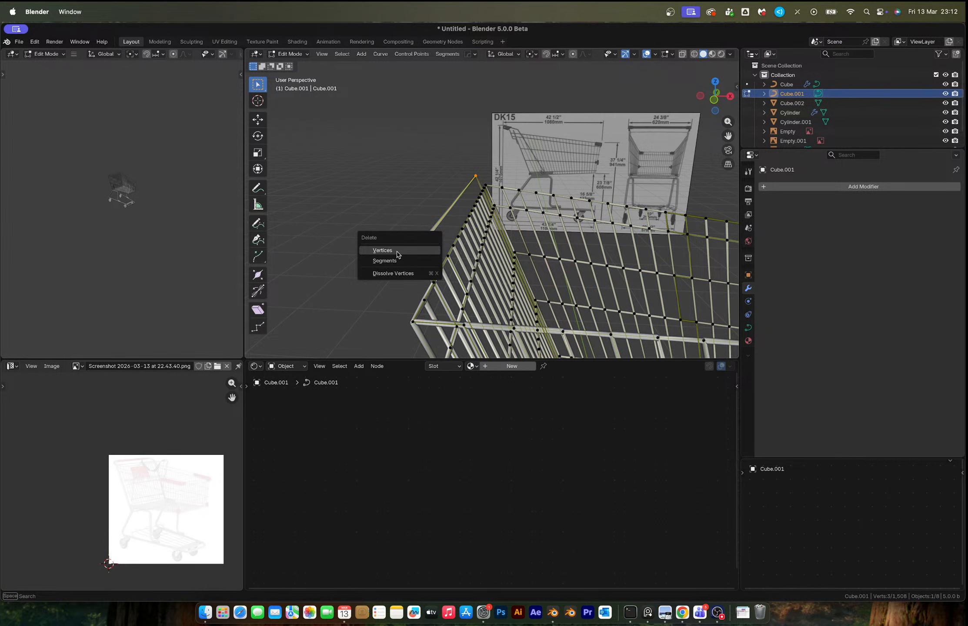
left_click(382, 251)
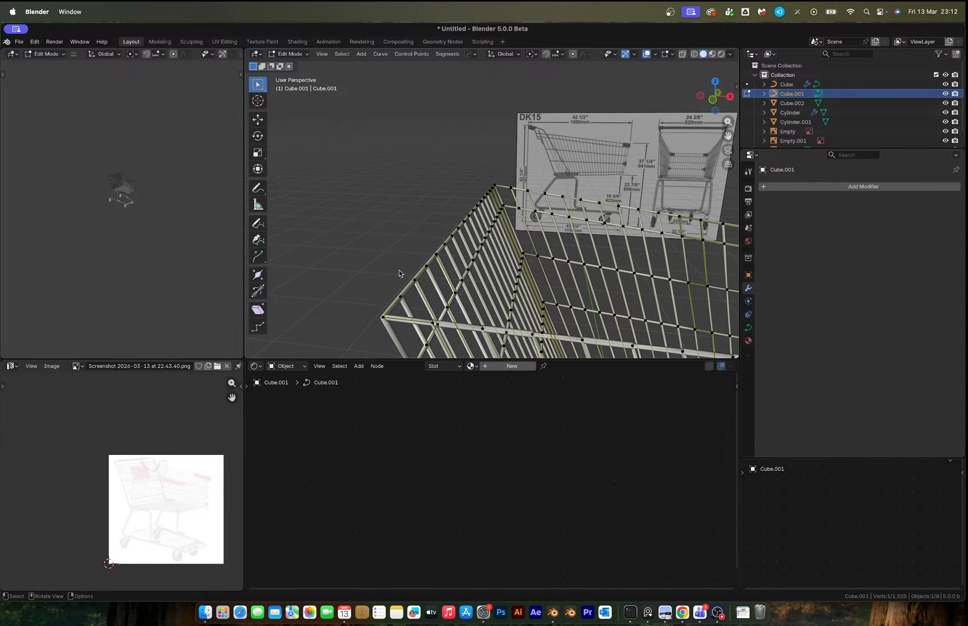
Snap the 3D cursor to the third control point from the corner on the handle-end top rim
key("Tab")
key("Tab")
left_click_drag(403, 268, 424, 290)
key("shift+s")
left_click(428, 343)
key("Tab")
middle_click_drag(448, 295, 462, 294)
Add a cube mesh at the 3D cursor on the basket's rim
key("shift+a")
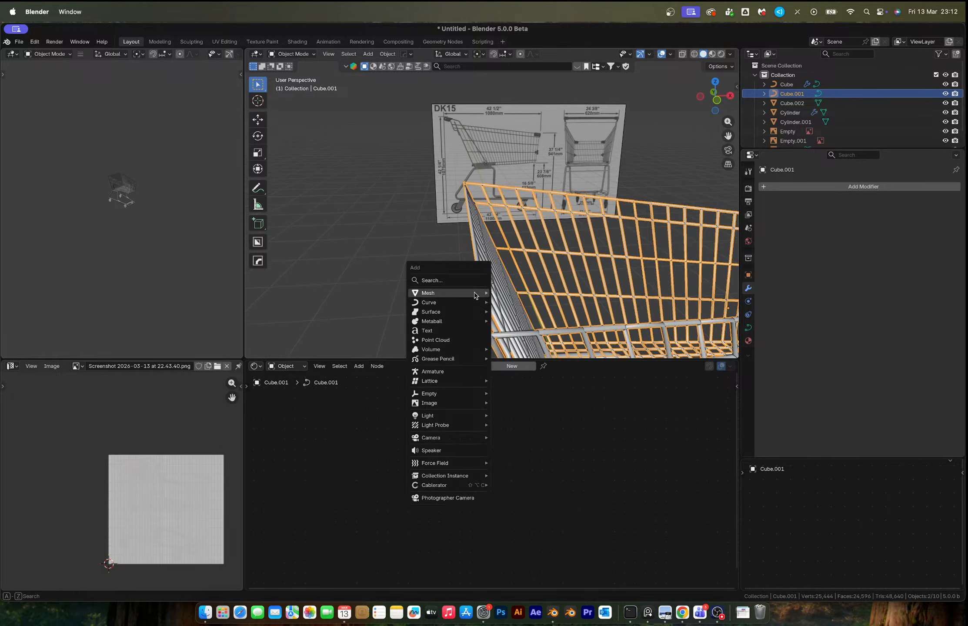
mouse_move(476, 295)
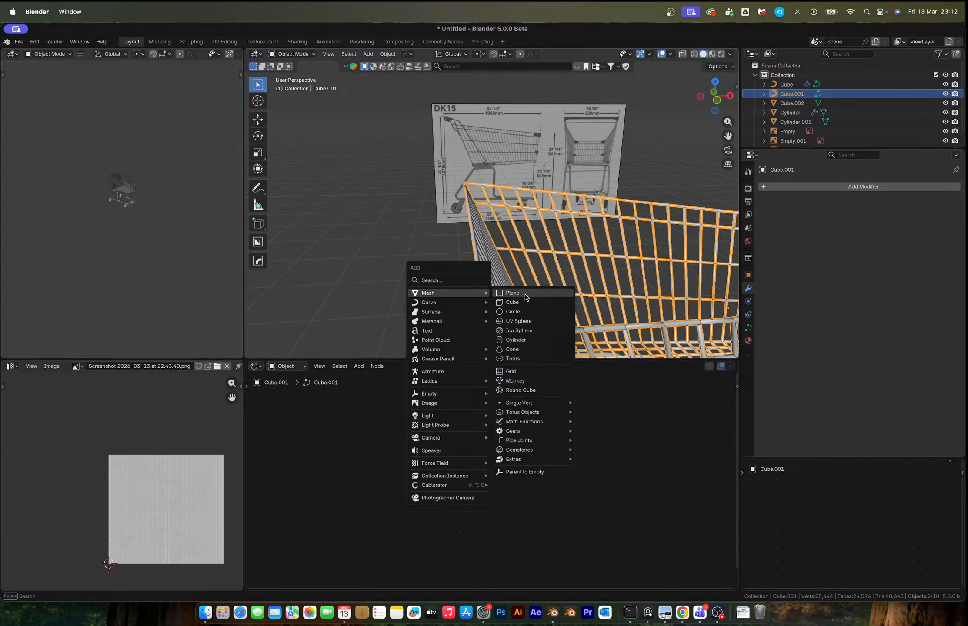
key("Escape")
middle_click_drag(504, 245, 526, 236)
key("shift+a")
mouse_move(526, 236)
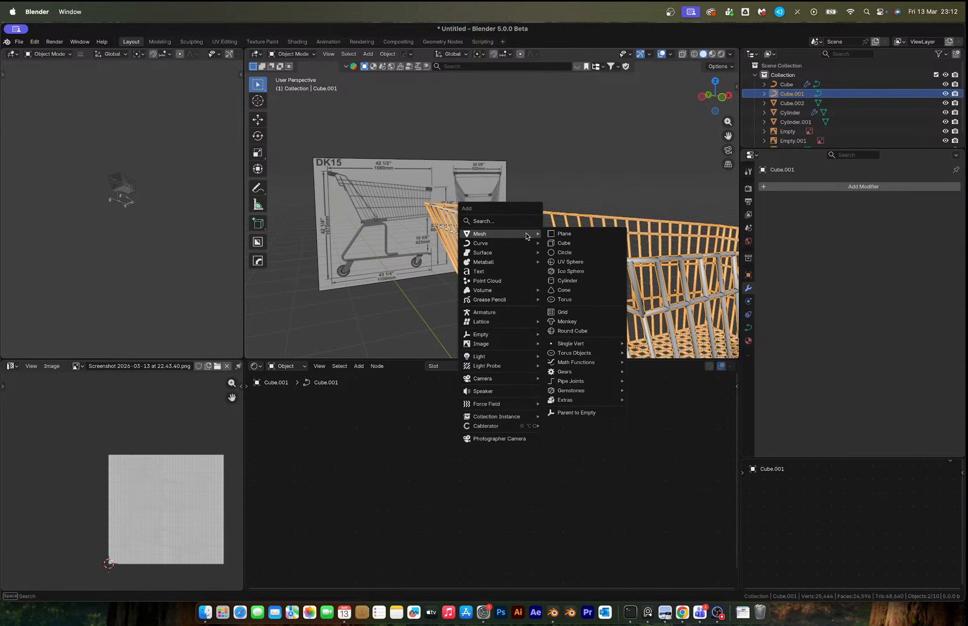
left_click(565, 243)
Merge all of the new cube's vertices at center into a single vertex
middle_click_drag(566, 244, 607, 242)
key("a")
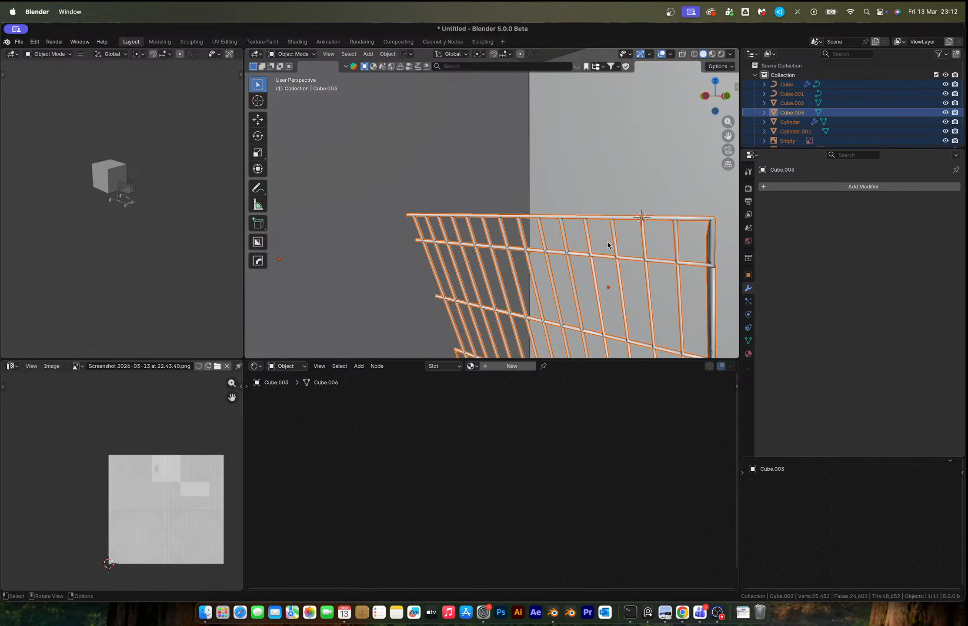
left_click(665, 177)
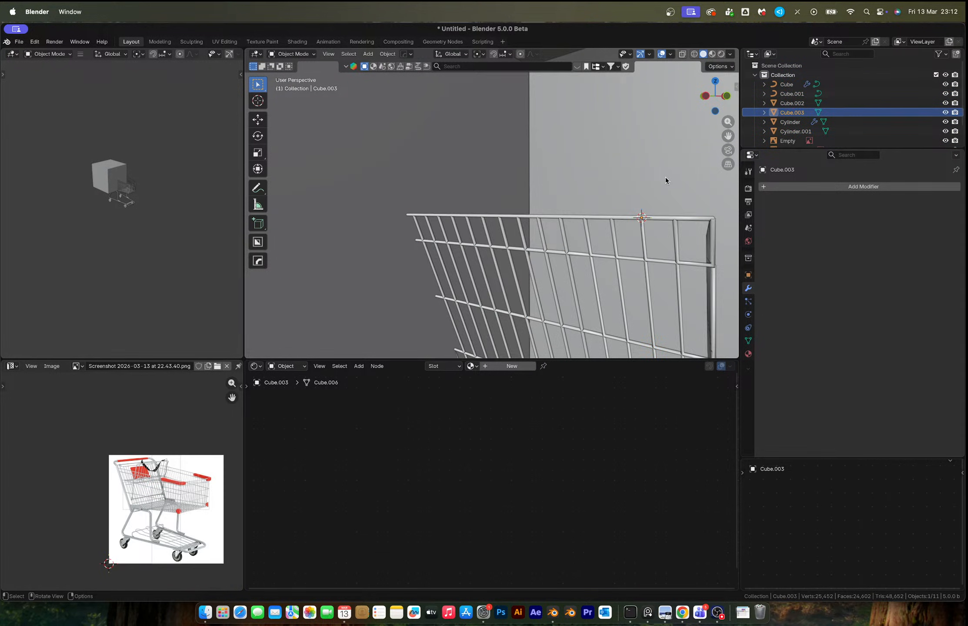
key("Tab")
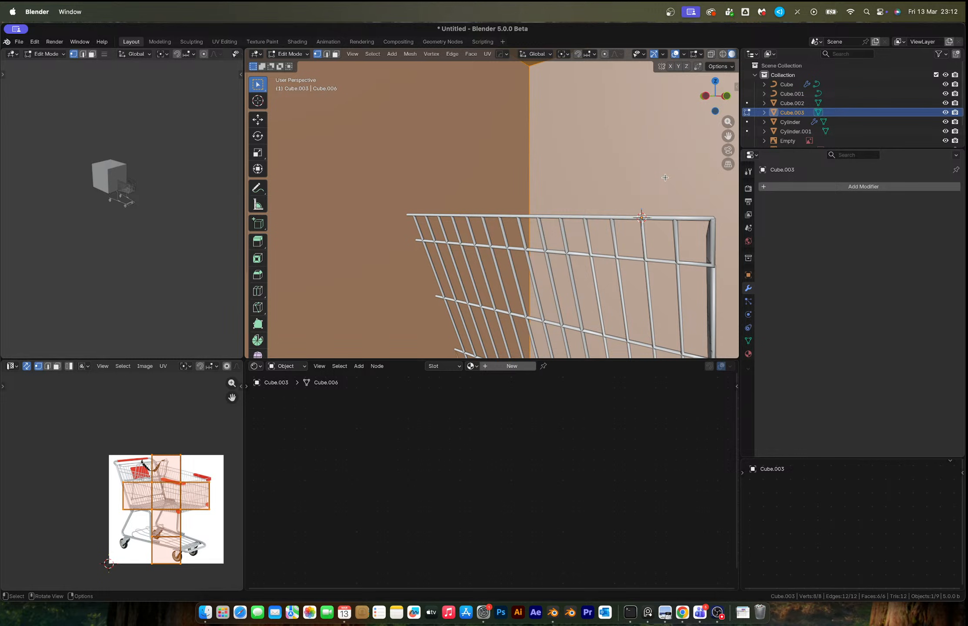
key("m")
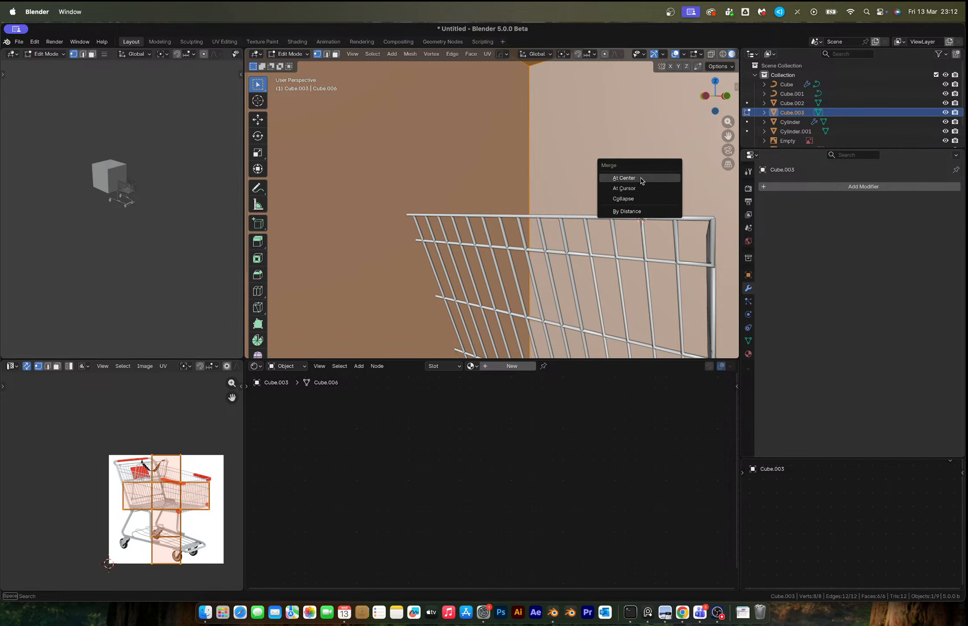
left_click(624, 178)
In left view, extrude the vertex about 0.10 m up along Z, and extrude it along Y to the basket's middle
left_click(706, 97)
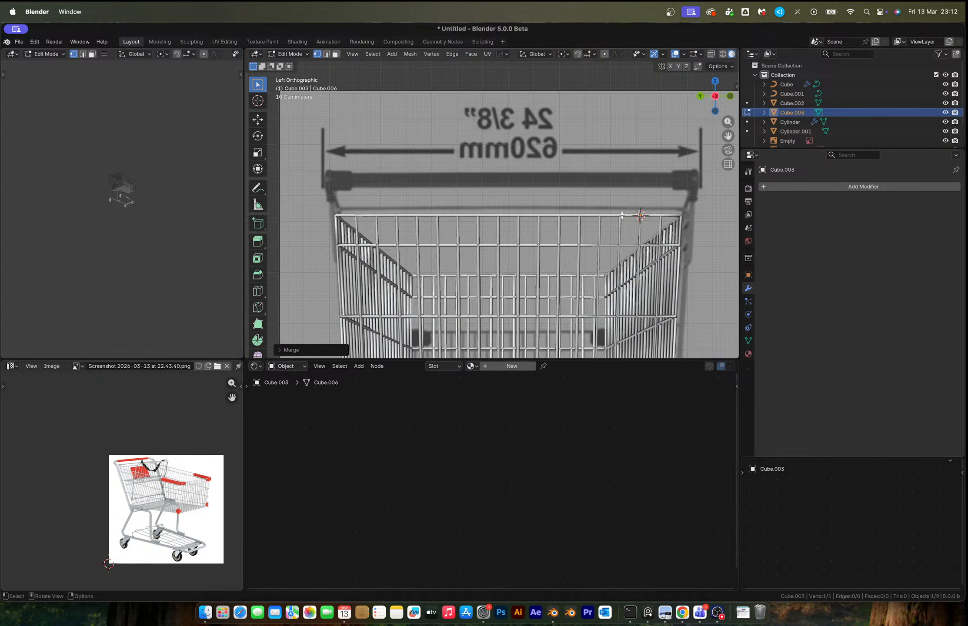
key("e")
key("z")
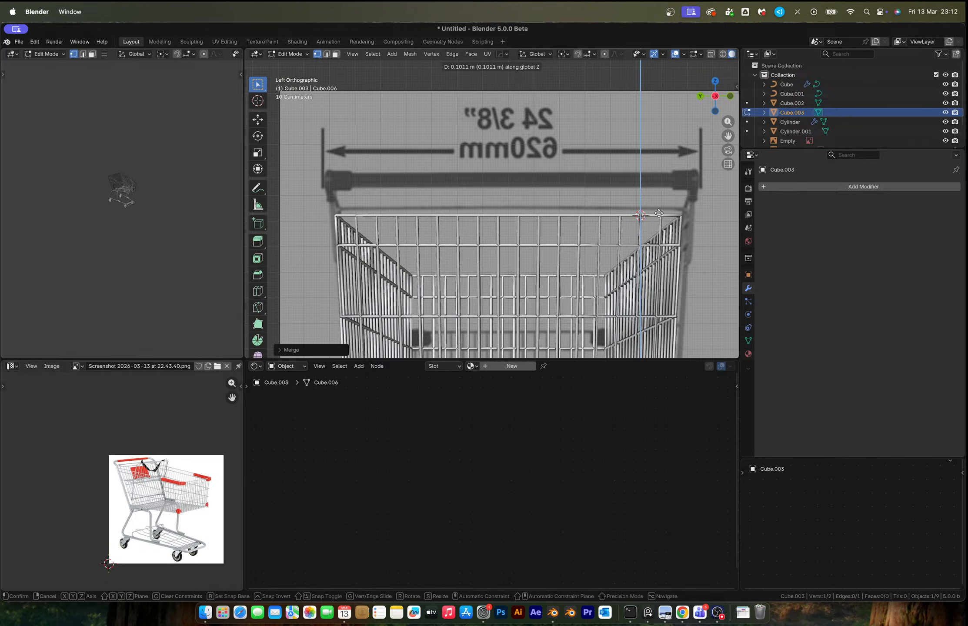
left_click(656, 216)
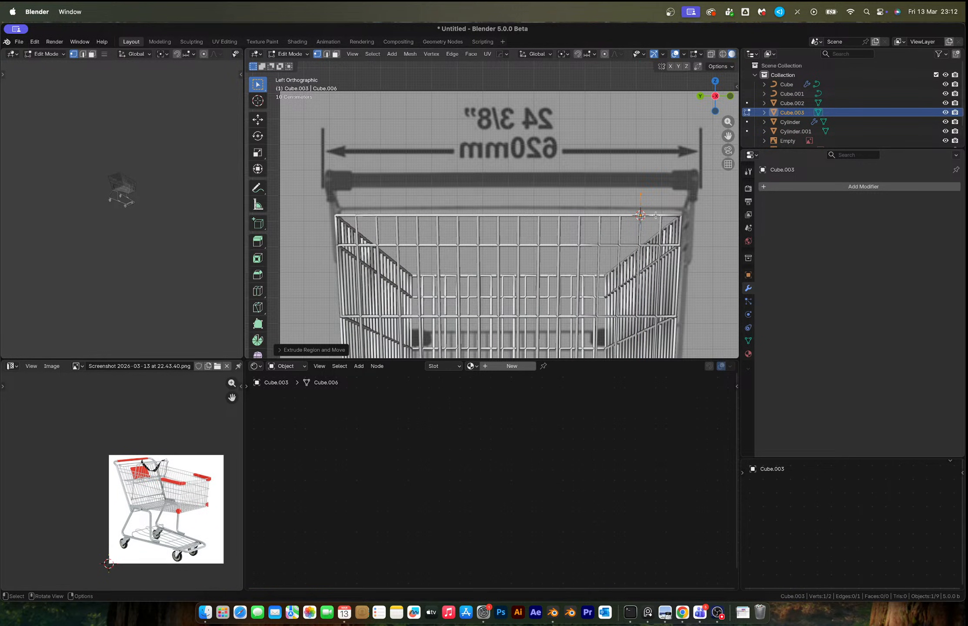
key("e")
key("x")
key("y")
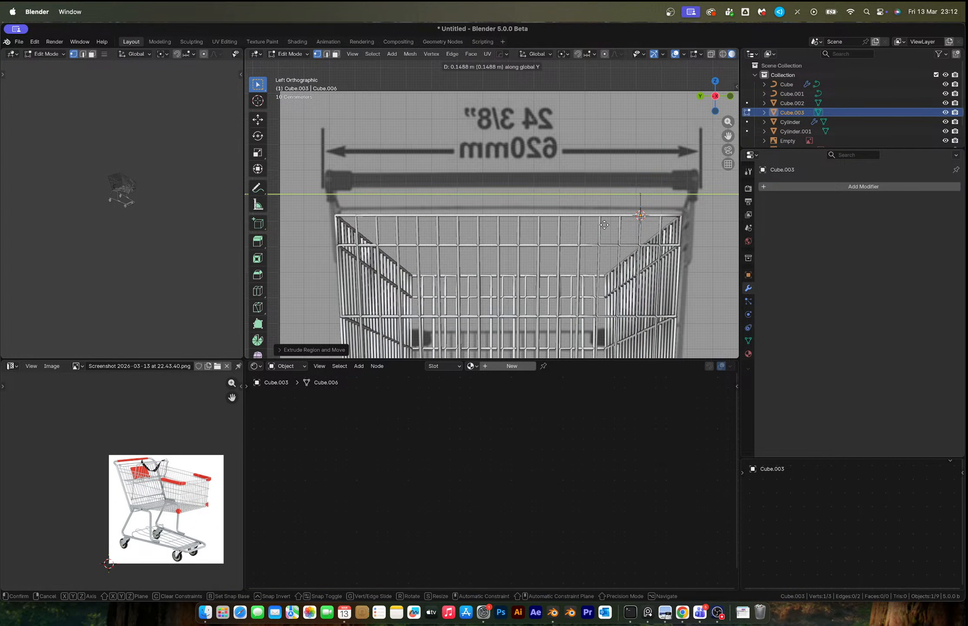
left_click(521, 233)
key("Tab")
key("alt+x")
key("Tab")
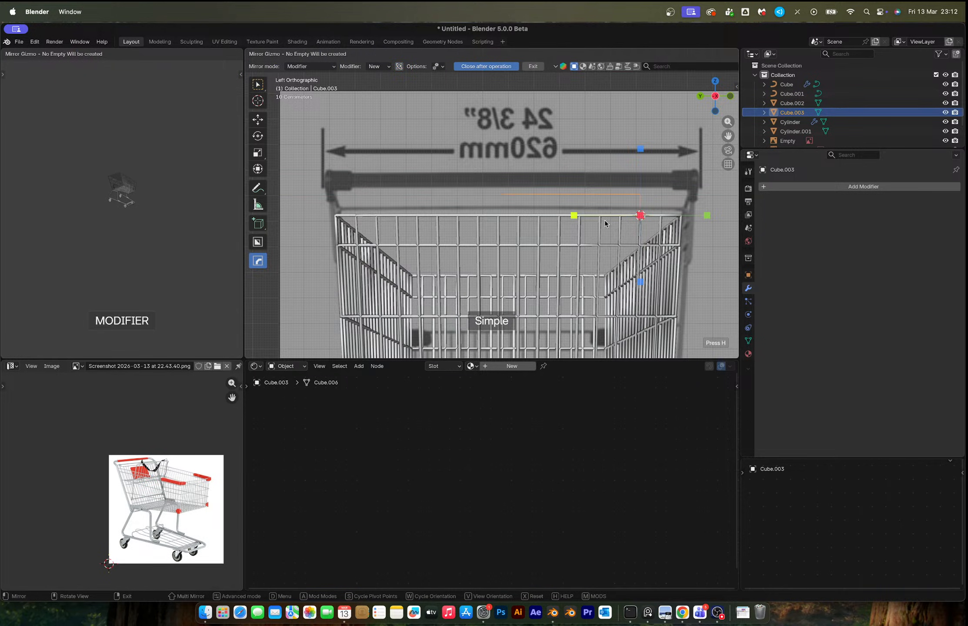
left_click(512, 215)
key("Tab")
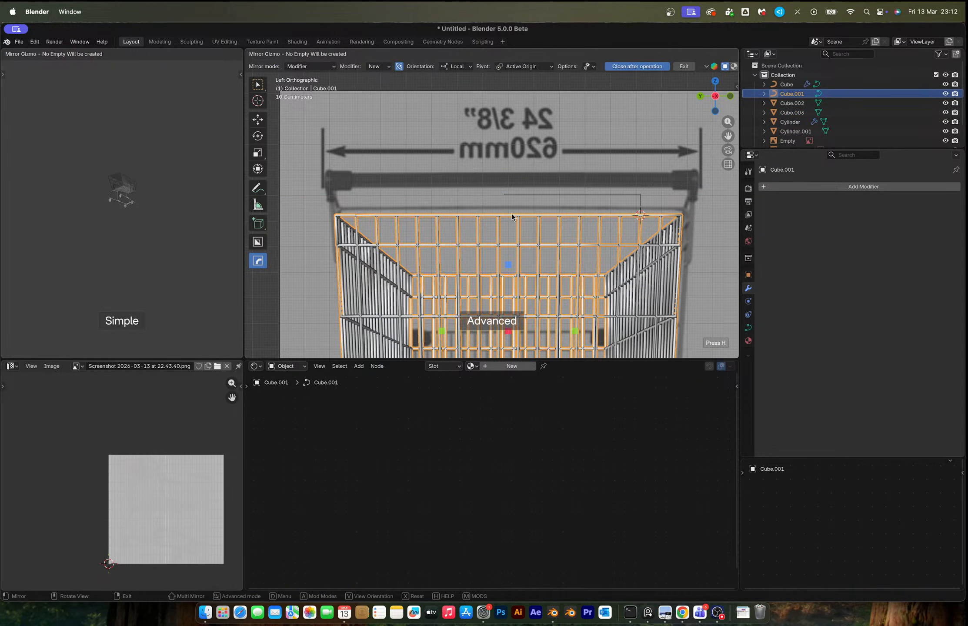
key("Tab")
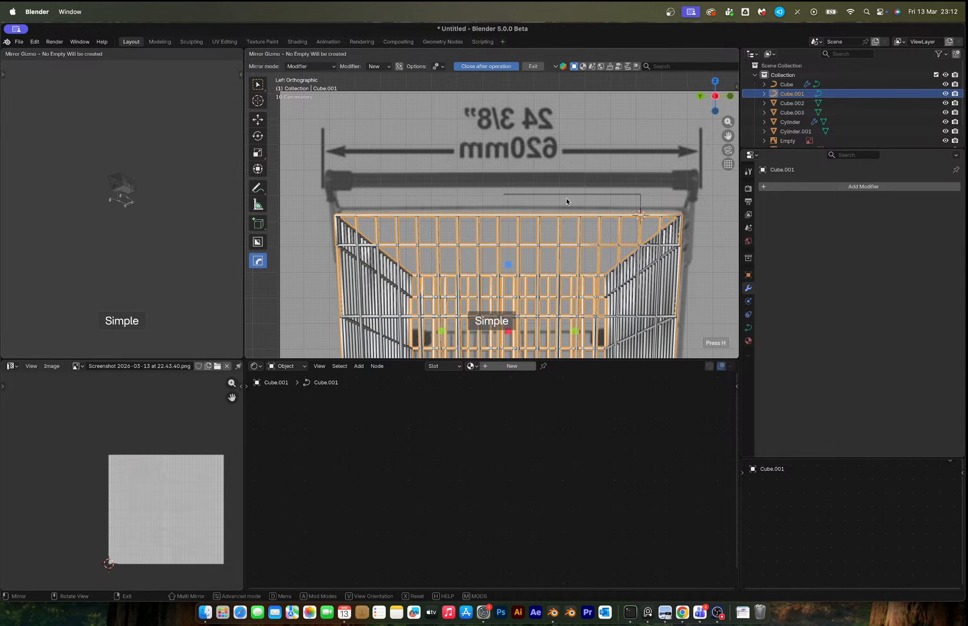
right_click(567, 198)
Snap the 3D cursor midway between the two middle control points of the handle-end top rim
key("Tab")
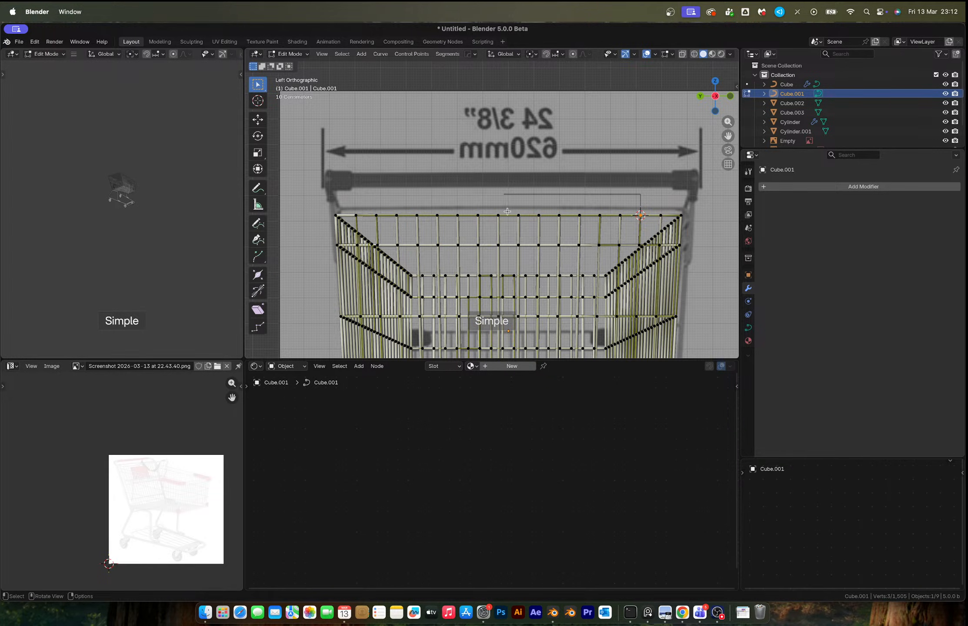
left_click_drag(508, 209, 527, 219)
left_click(498, 215, "shift")
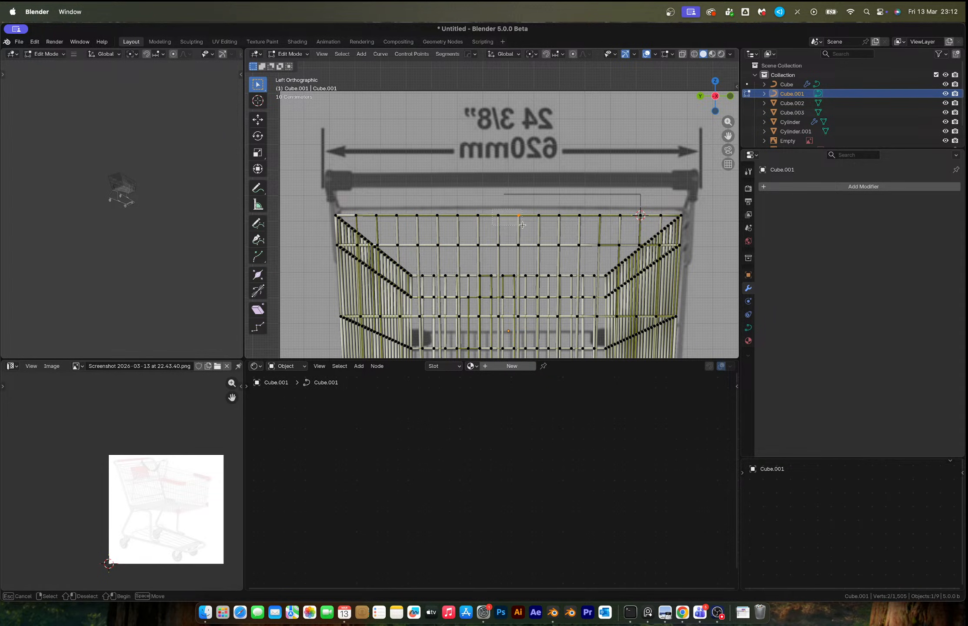
key("shift+s")
left_click(525, 285)
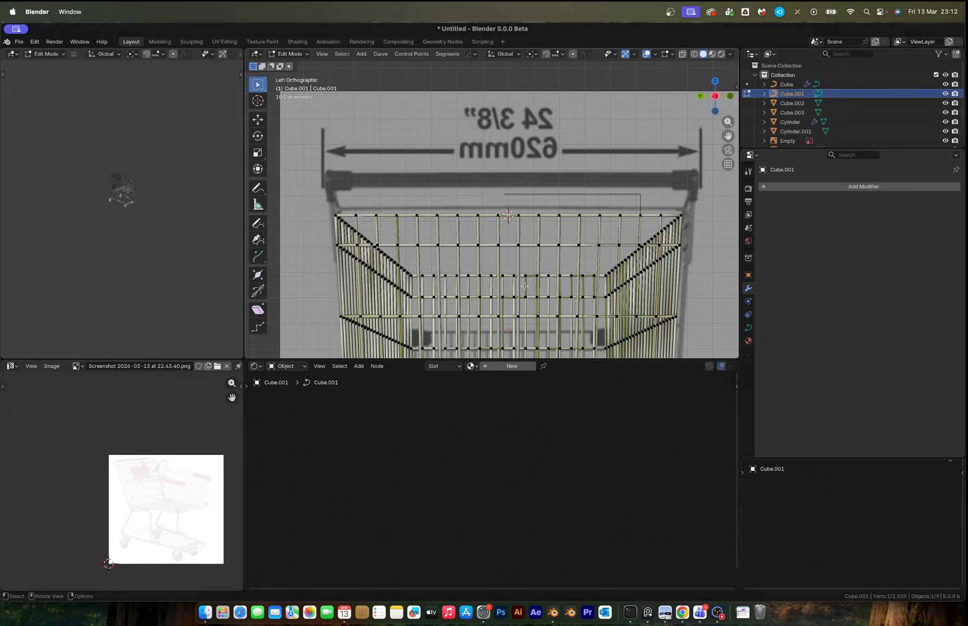
Set the origin of the wire frame above the rim to the 3D cursor
key("Tab")
left_click(533, 196)
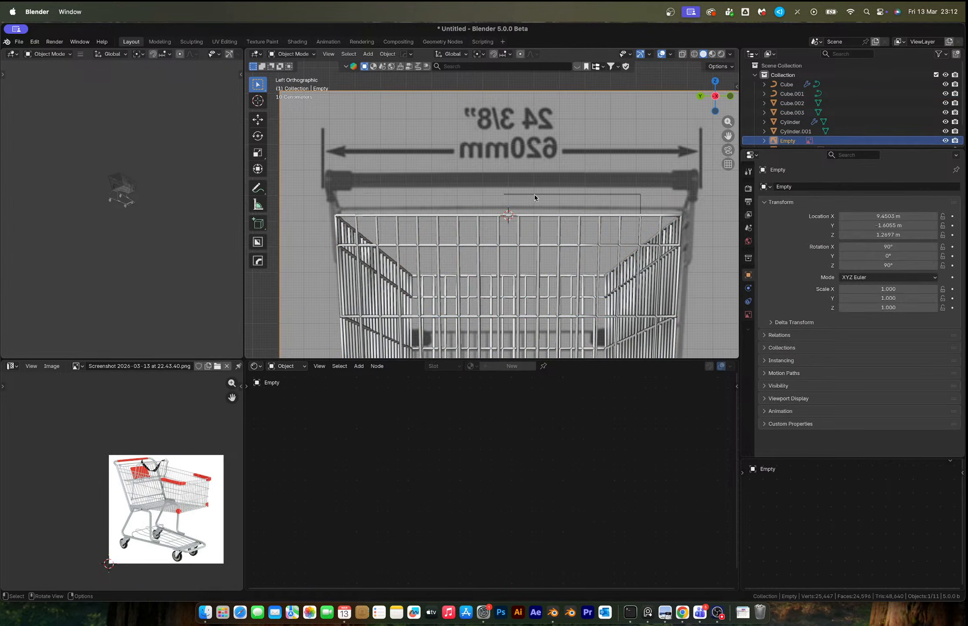
right_click(534, 194)
mouse_move(523, 236)
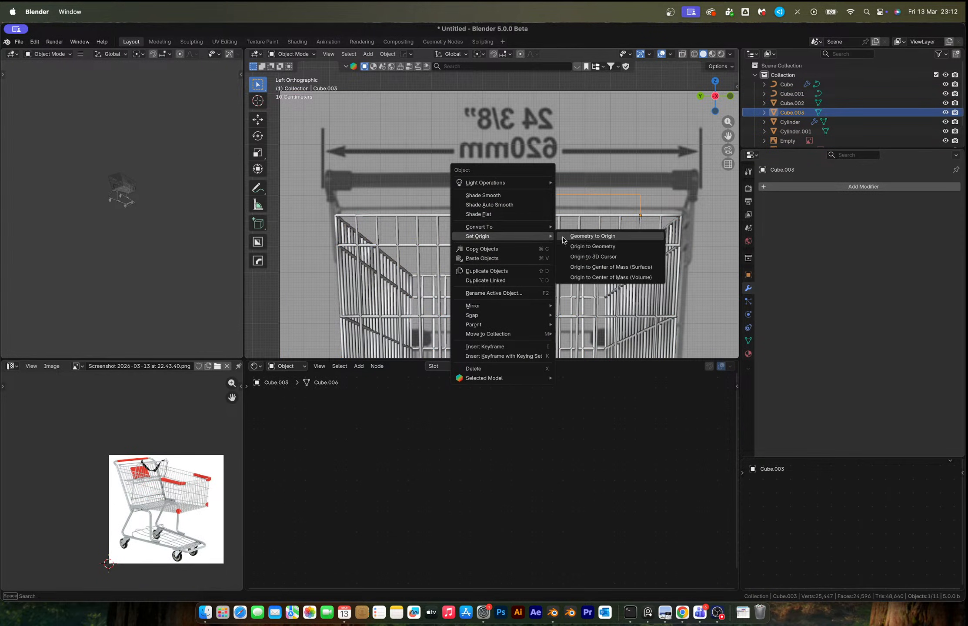
left_click(590, 256)
Mirror the wire frame across the Y axis and apply the mirror modifier
key("alt+x")
left_click(574, 217)
middle_click_drag(584, 209, 585, 233)
key("Tab")
left_click(573, 220)
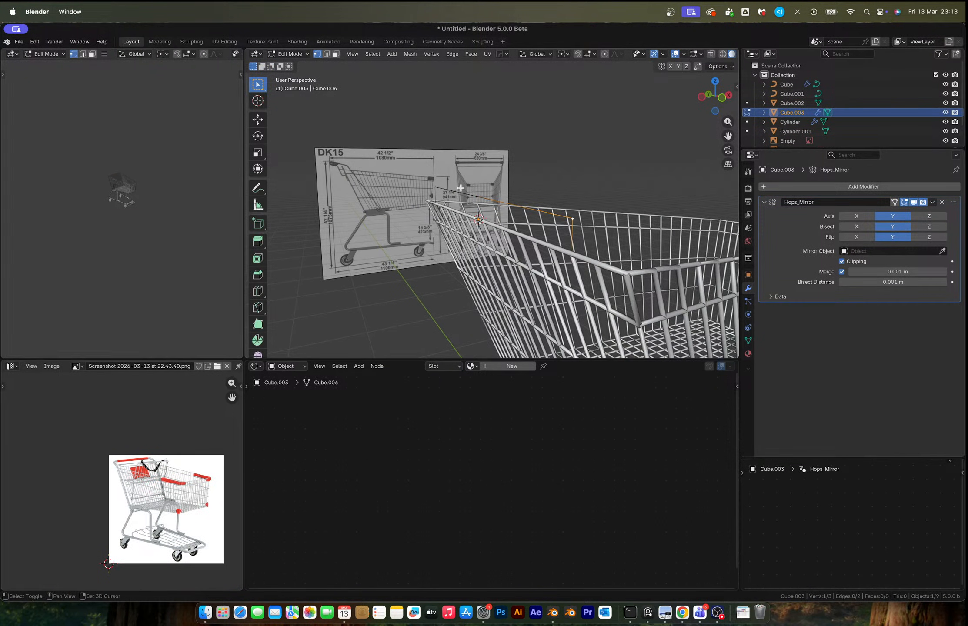
key("Tab")
key("ctrl+a")
key("Tab")
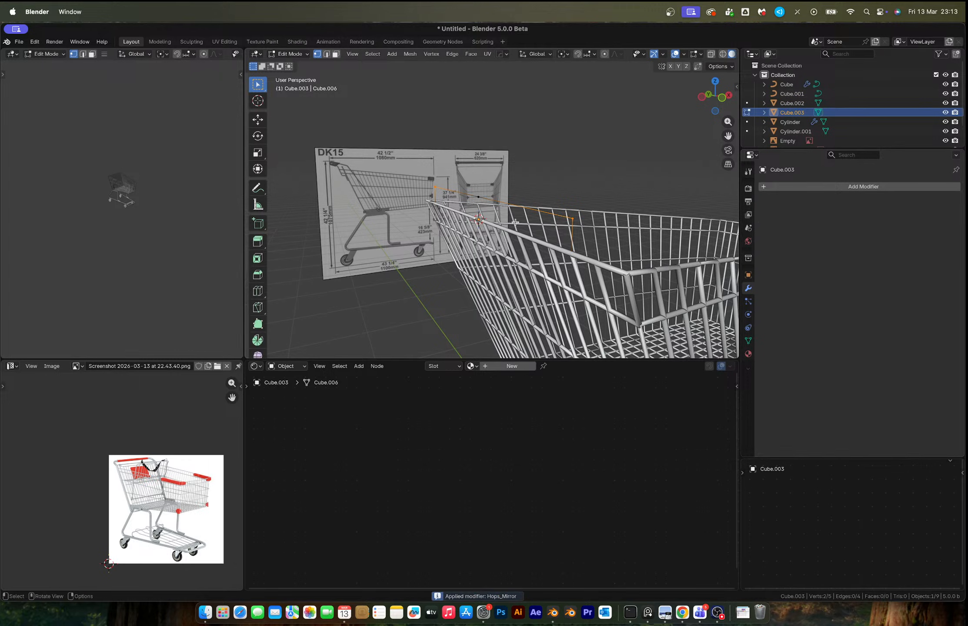
Bevel the frame's two upper corner vertices by about 0.03 m with 8 segments
left_click(416, 185, "shift")
left_click(433, 183, "shift")
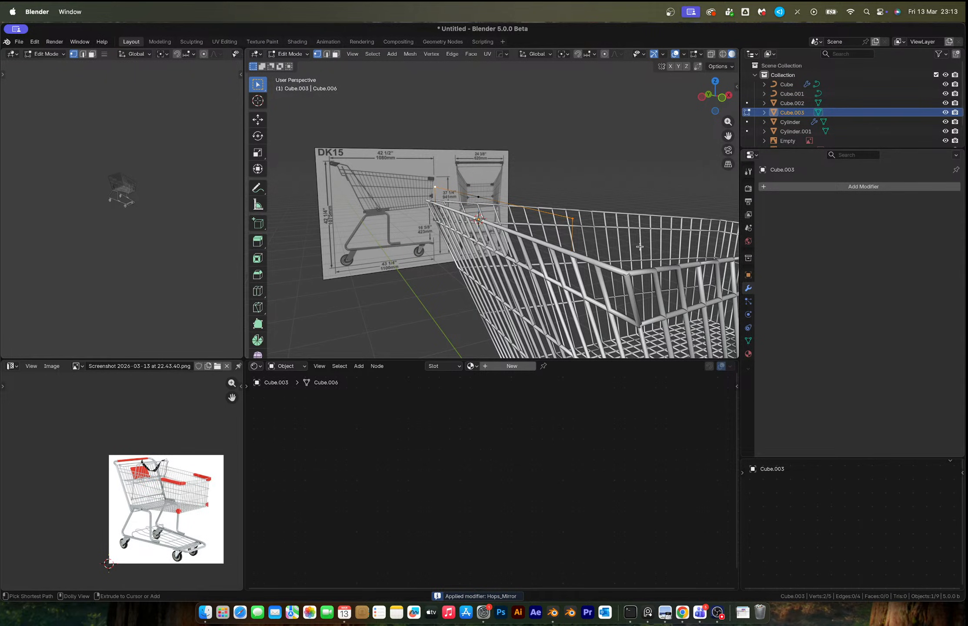
right_click(640, 252)
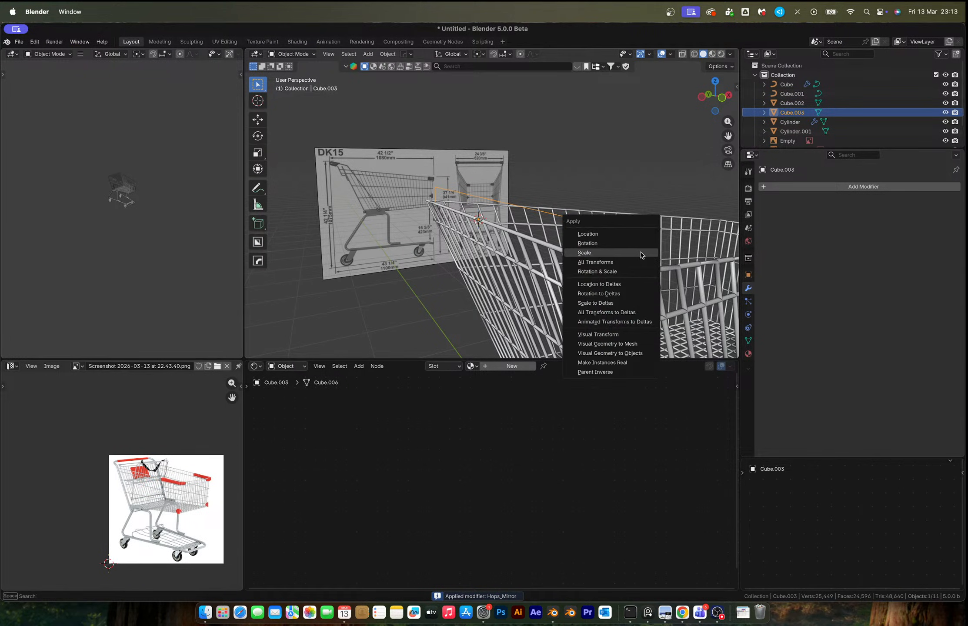
key("Escape")
key("ctrl+shift+b")
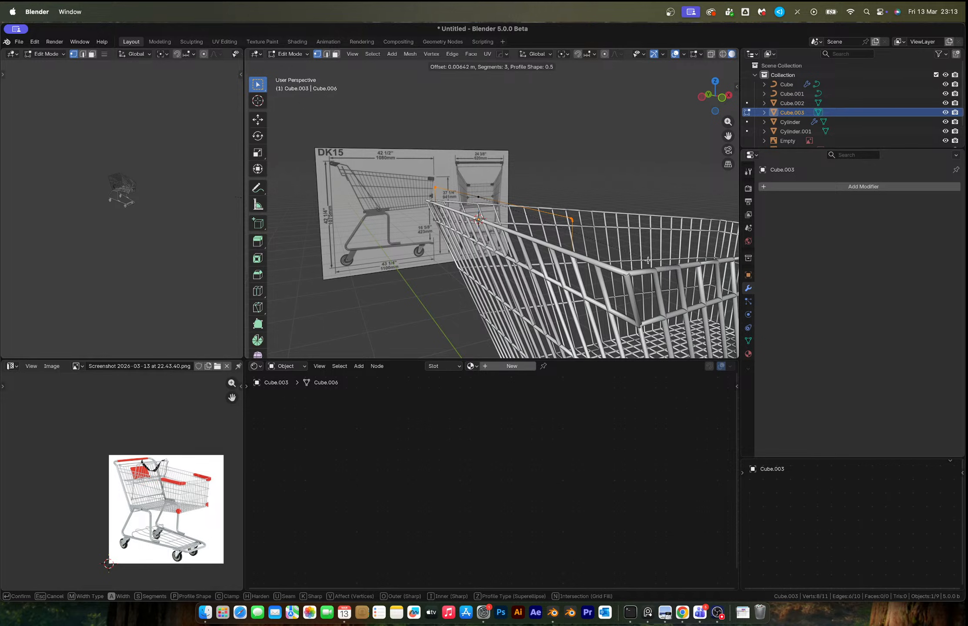
scroll(668, 290, "up", 2)
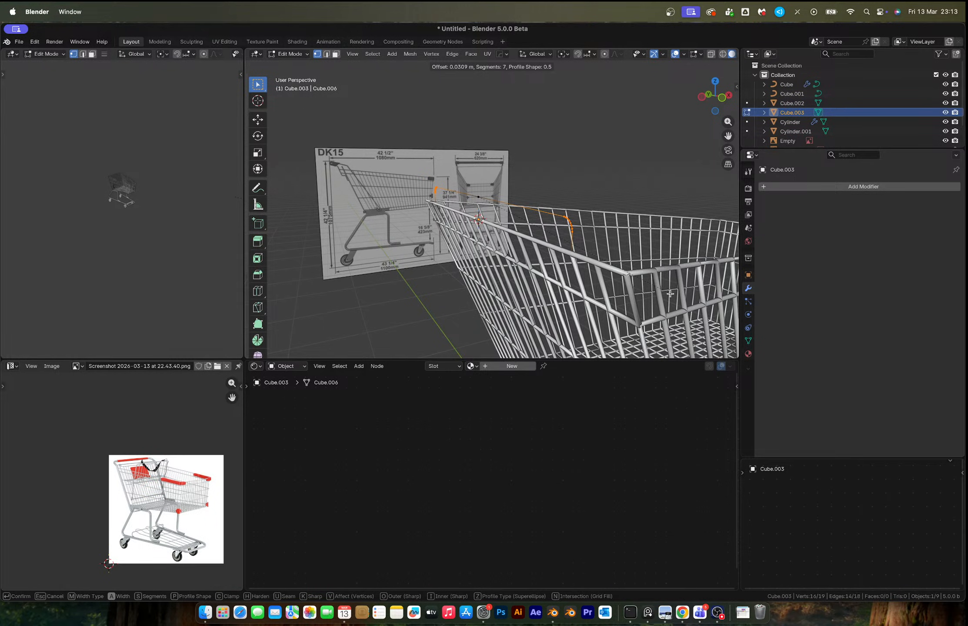
scroll(671, 294, "up", 1)
left_click(671, 294)
In front view, rotate the whole frame to the slope of the basket's handle end and move it onto the rim
left_click(722, 98)
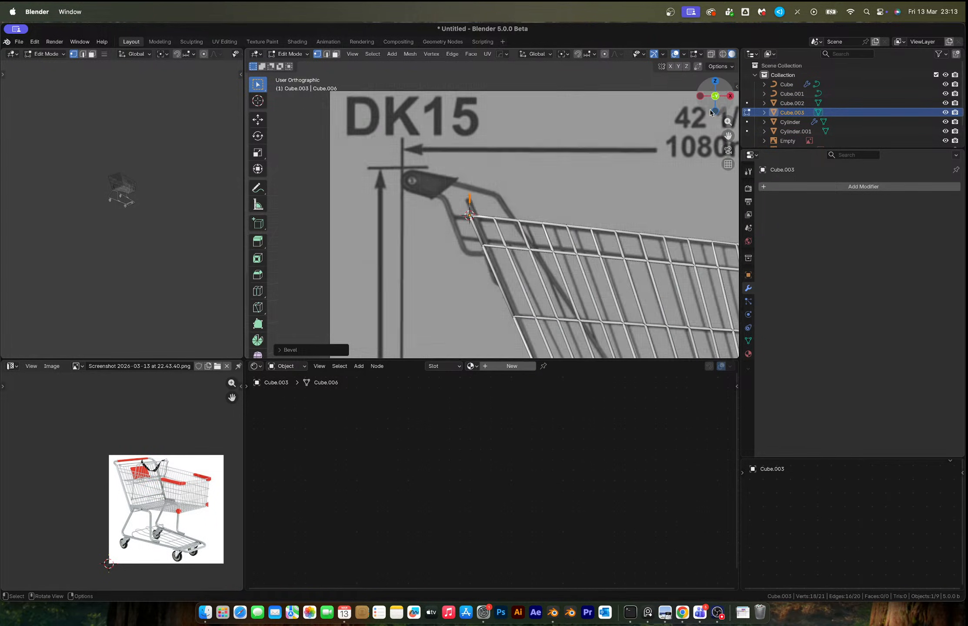
scroll(497, 236, "up", 3)
key("a")
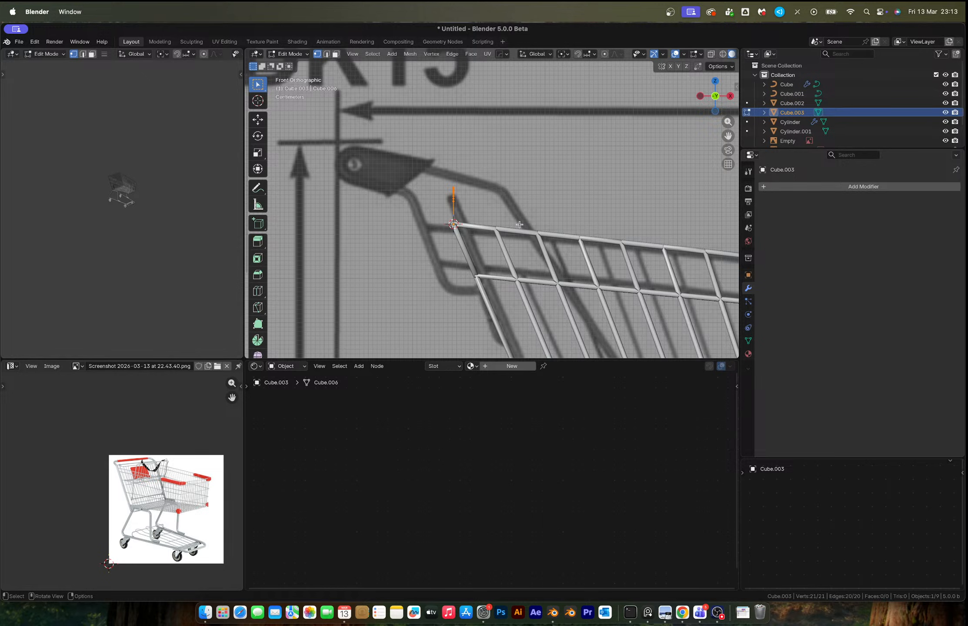
key("r")
left_click(519, 198)
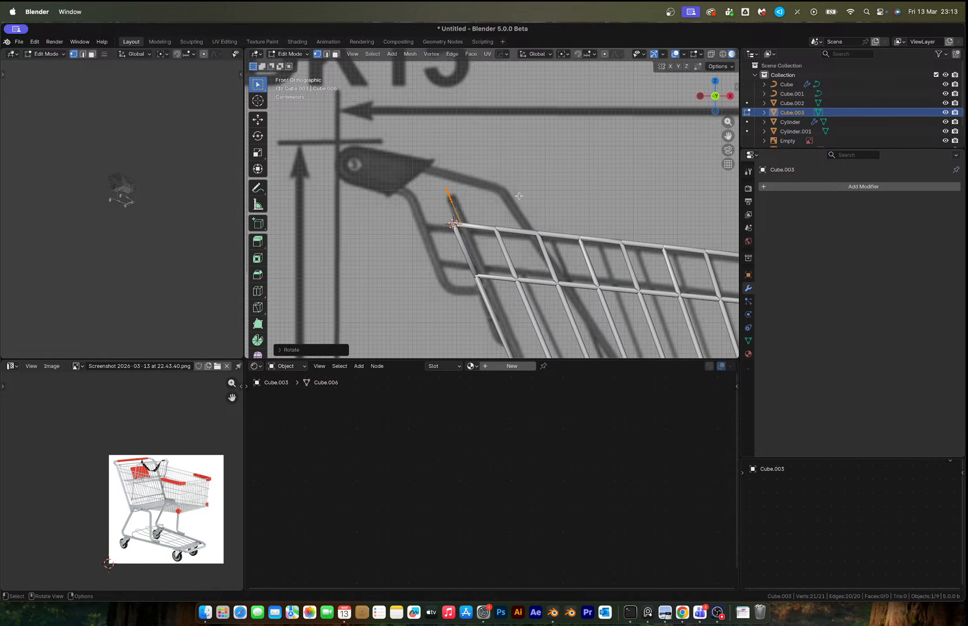
key("g")
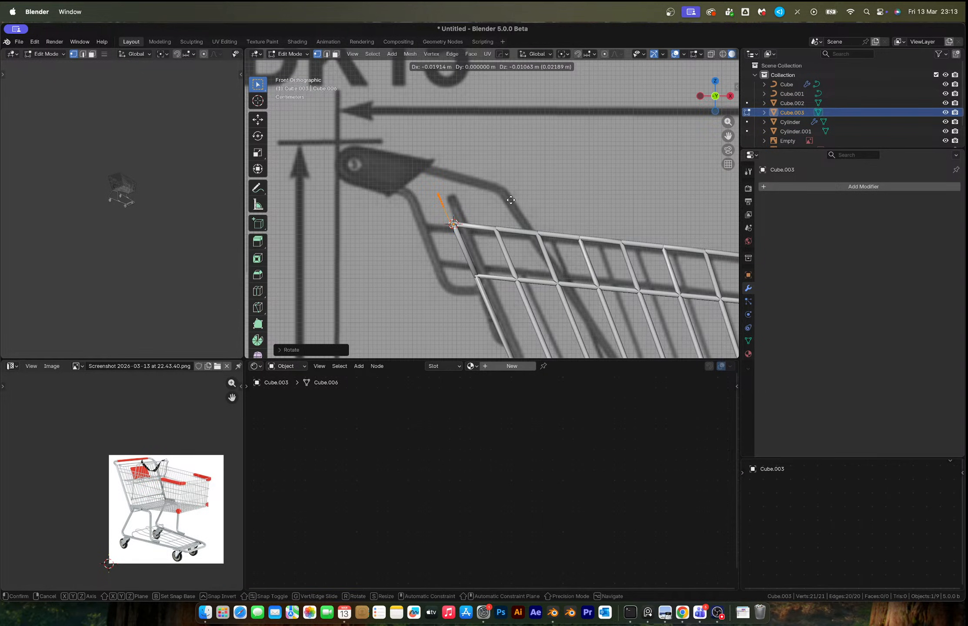
left_click(510, 201)
Convert the frame to a curve and give it a round bevel depth of 0.006 m
key("Tab")
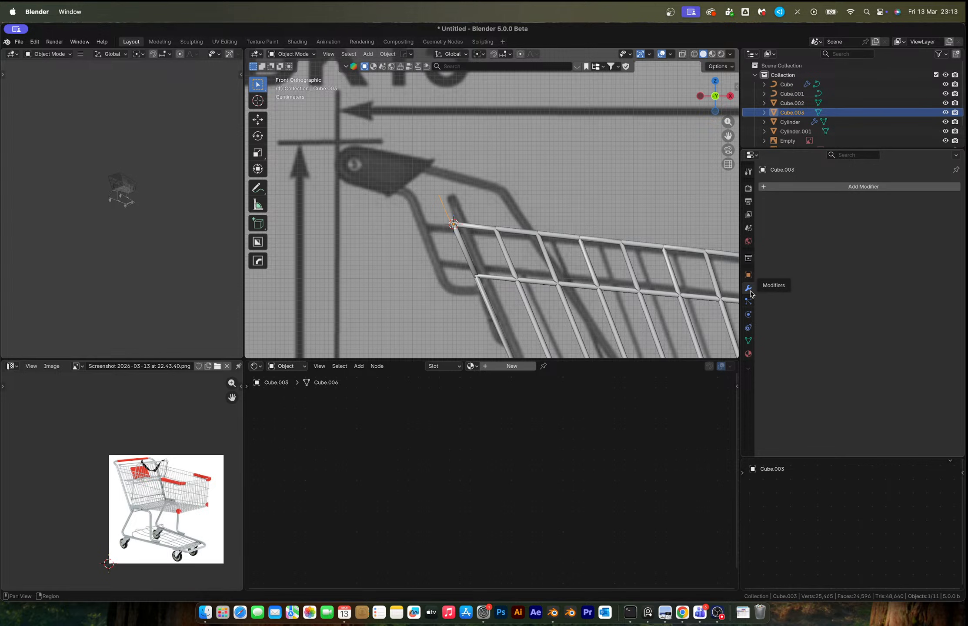
key("F3")
left_click(538, 222)
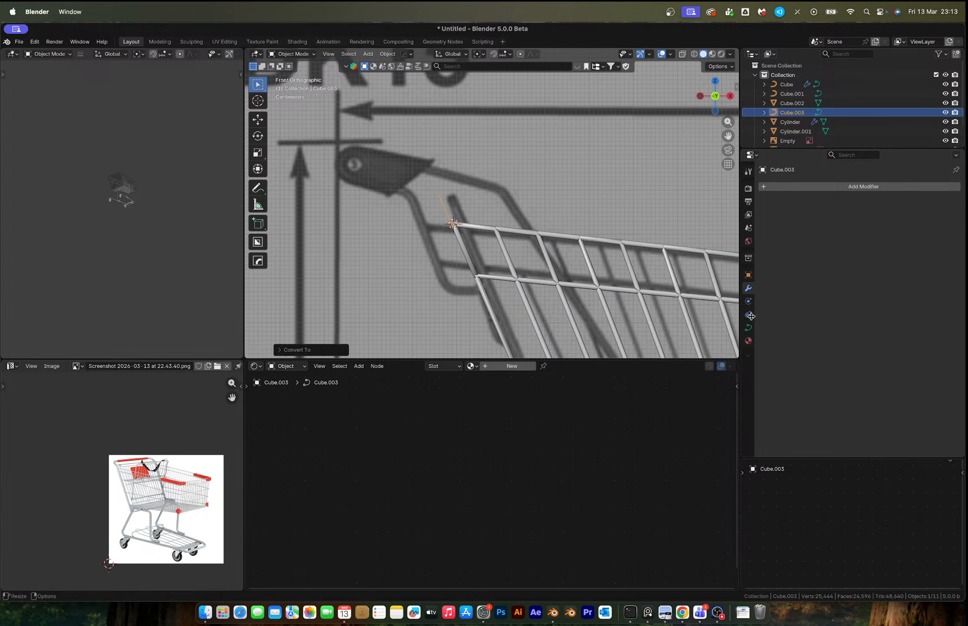
left_click(748, 328)
scroll(914, 415, "down", 2)
left_click_drag(914, 399, 925, 399)
Move the bevelled frame so its lower ends line up with the basket's top corner
scroll(435, 235, "up", 7)
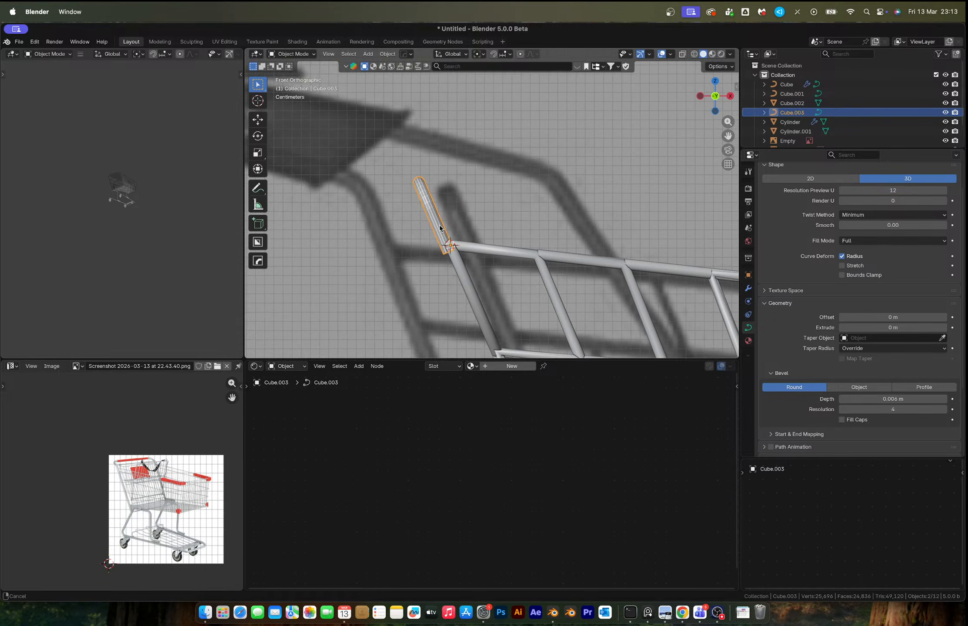
key("g")
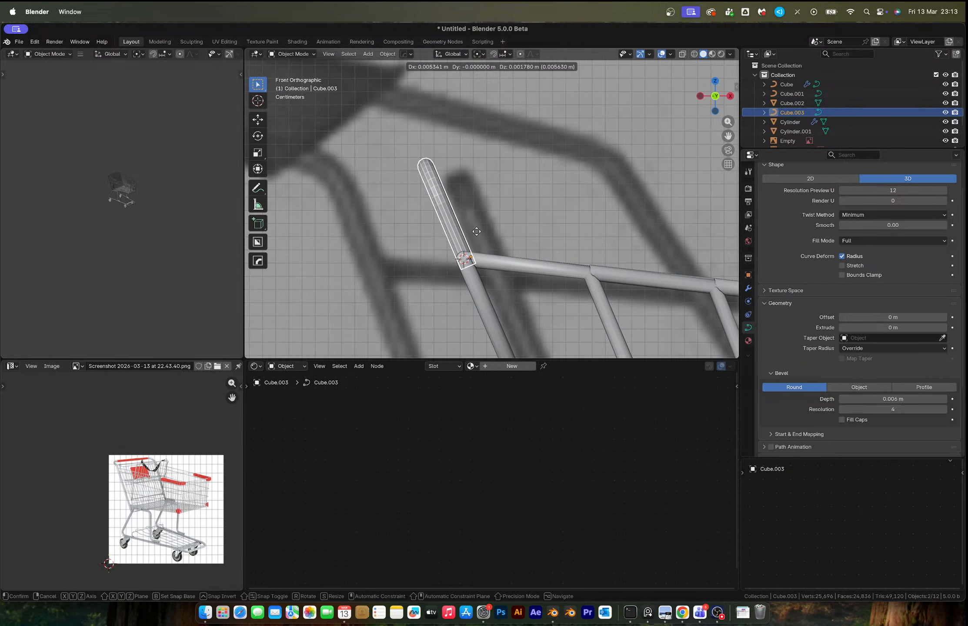
left_click(478, 237)
Add a cube mesh near the lower end of the blueprint's diagonal handle tube and merge it into a single vertex
scroll(478, 237, "down", 6)
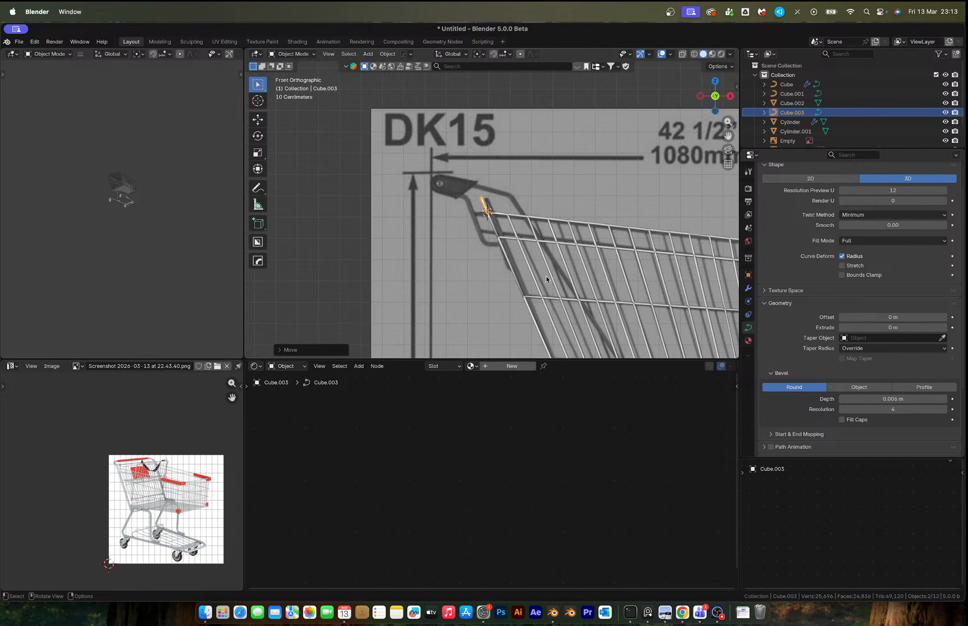
middle_click_drag(547, 276, 462, 171, "shift")
scroll(482, 182, "down", 1)
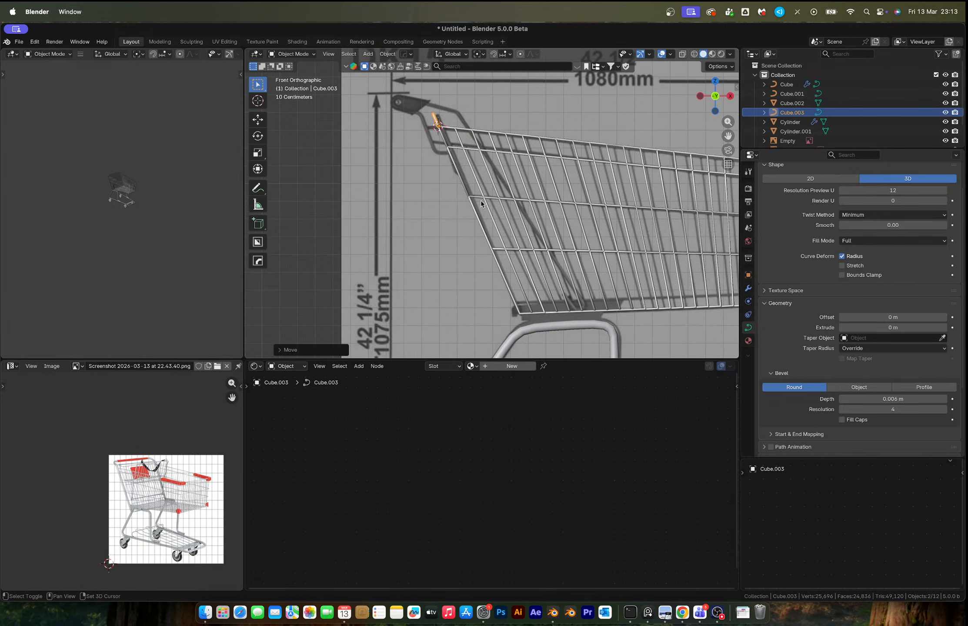
scroll(462, 170, "up", 2)
middle_click_drag(580, 294, 483, 204, "shift")
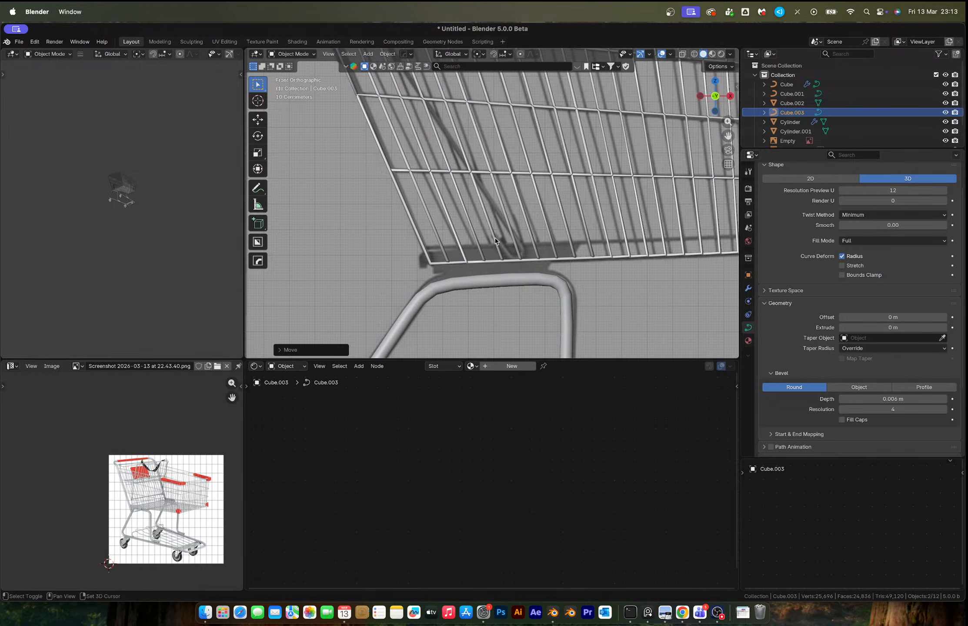
key("shift+a")
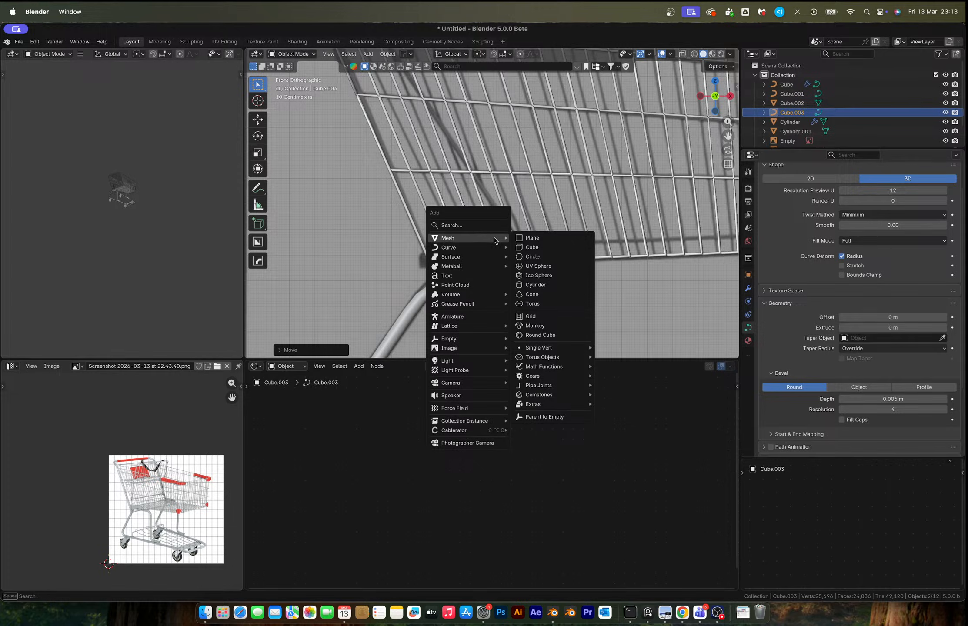
left_click(542, 249)
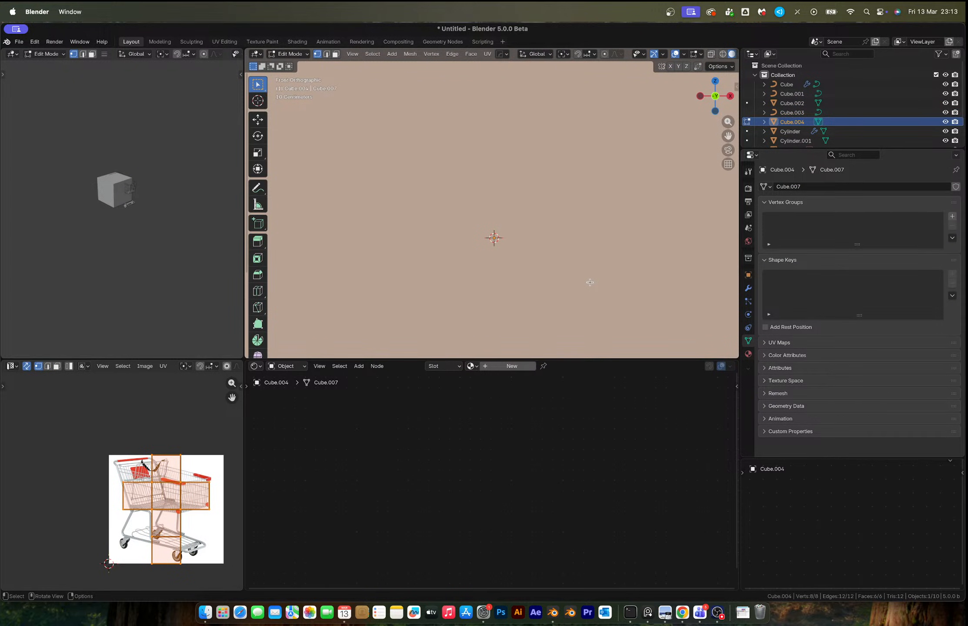
key("m")
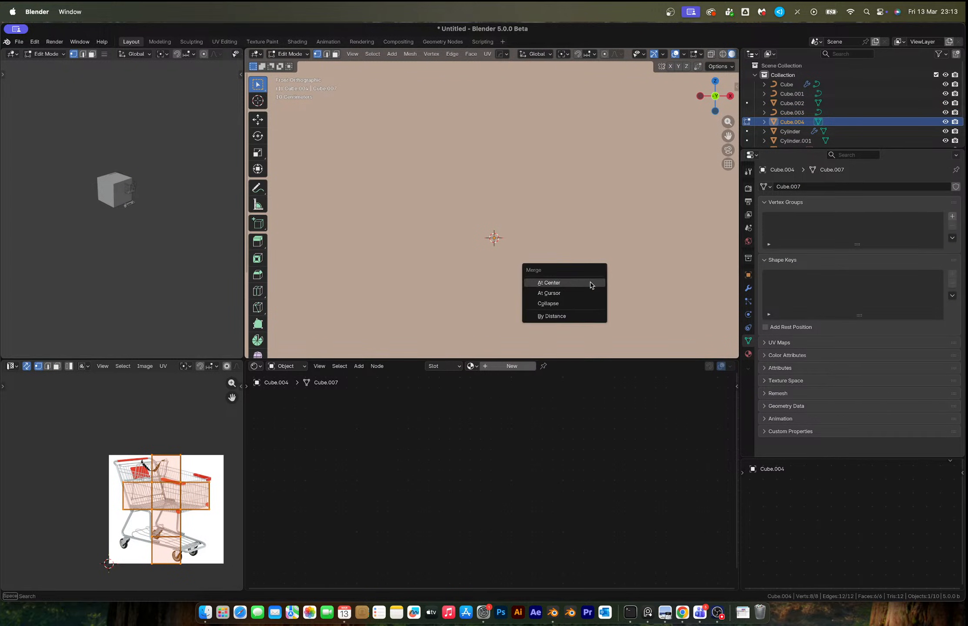
left_click(557, 307)
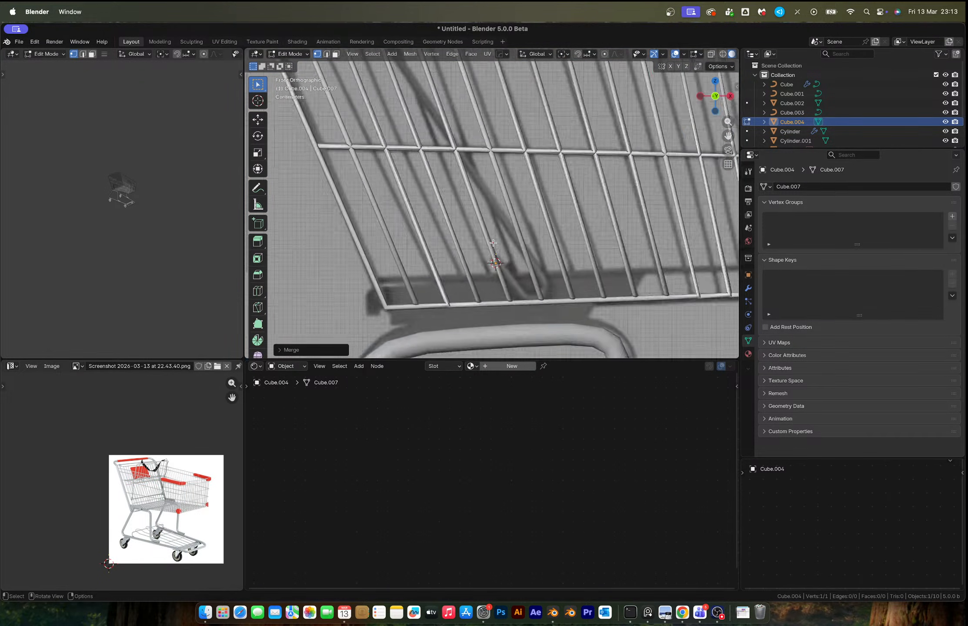
Extrude the vertex six times to trace the small hooked bend at the lower end of the blueprint's handle tube
scroll(493, 243, "up", 1)
middle_click_drag(523, 274, 483, 215, "shift")
key("e")
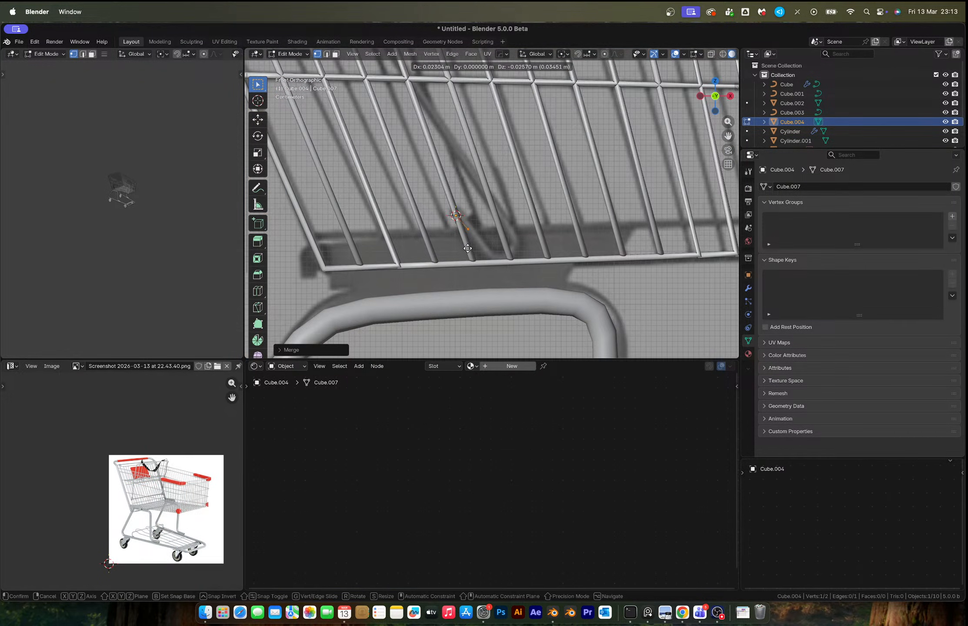
left_click(468, 248)
key("e")
left_click(482, 270)
key("e")
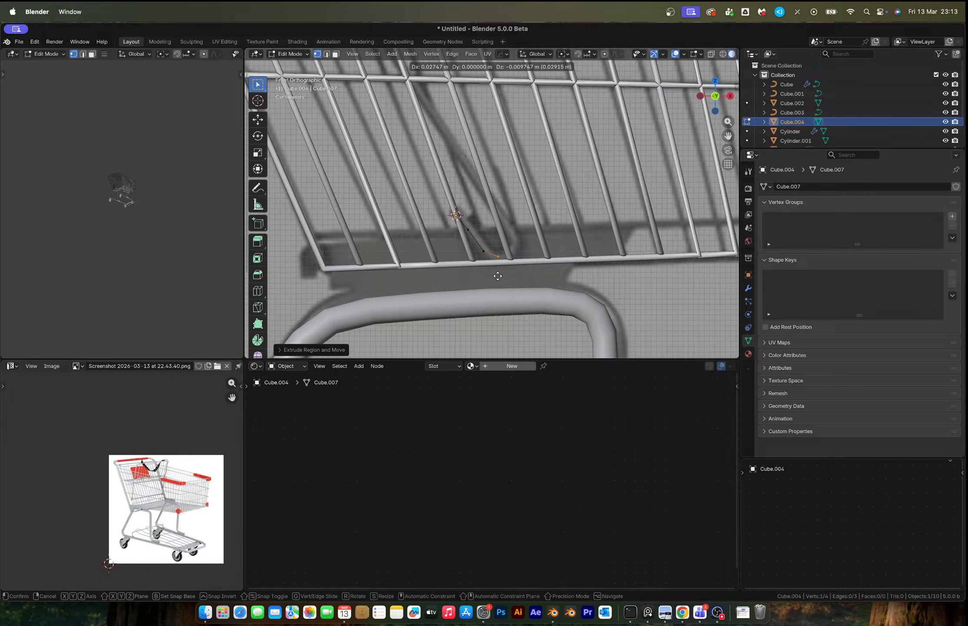
left_click(500, 277)
key("e")
left_click(513, 269)
key("e")
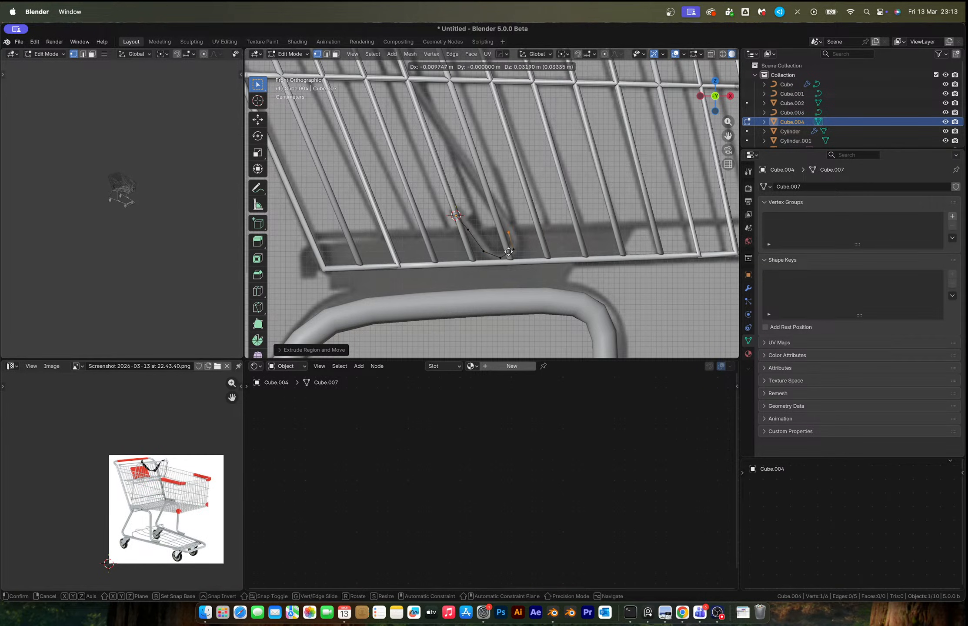
left_click(512, 253)
key("e")
left_click(499, 238)
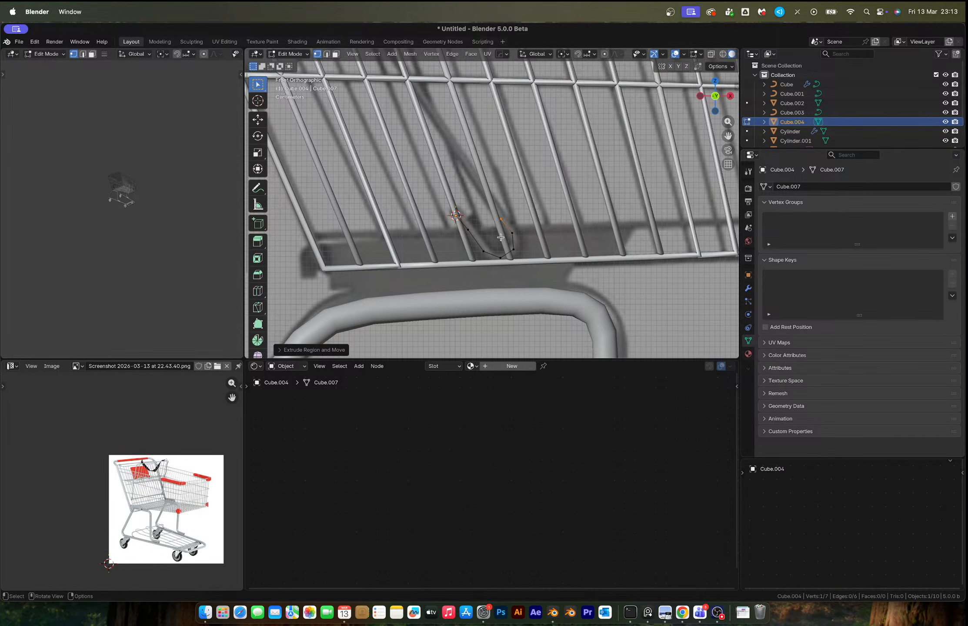
Extrude the end vertex up along the diagonal handle tube to its upper bend
scroll(486, 209, "down", 2)
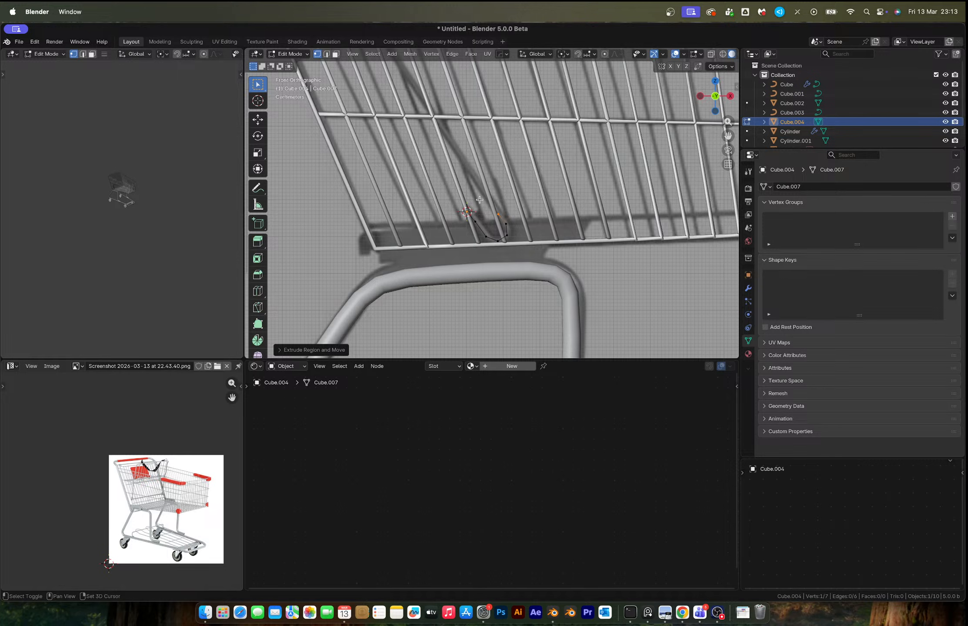
scroll(479, 199, "down", 6)
key("e")
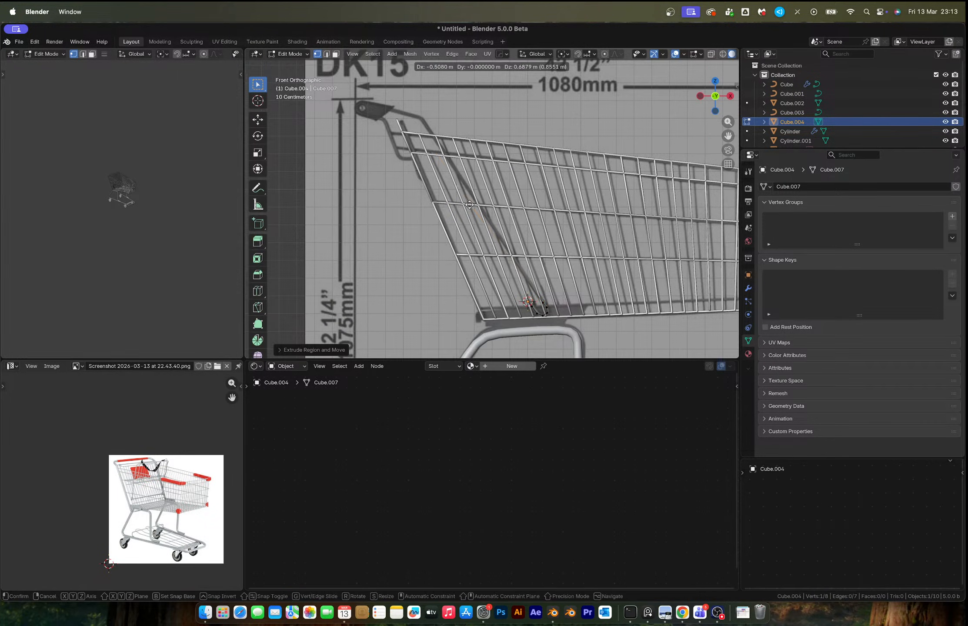
left_click(422, 119)
Extrude the end vertex from the upper bend to the blueprint's handle grip and around the grip's rounded tip
scroll(399, 126, "up", 2)
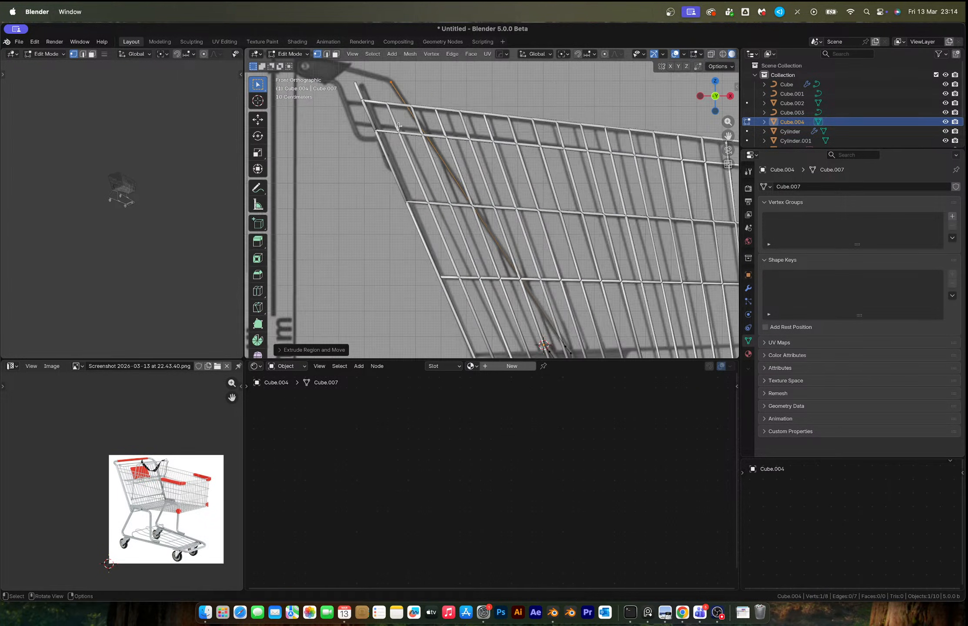
scroll(398, 126, "up", 2)
key("e")
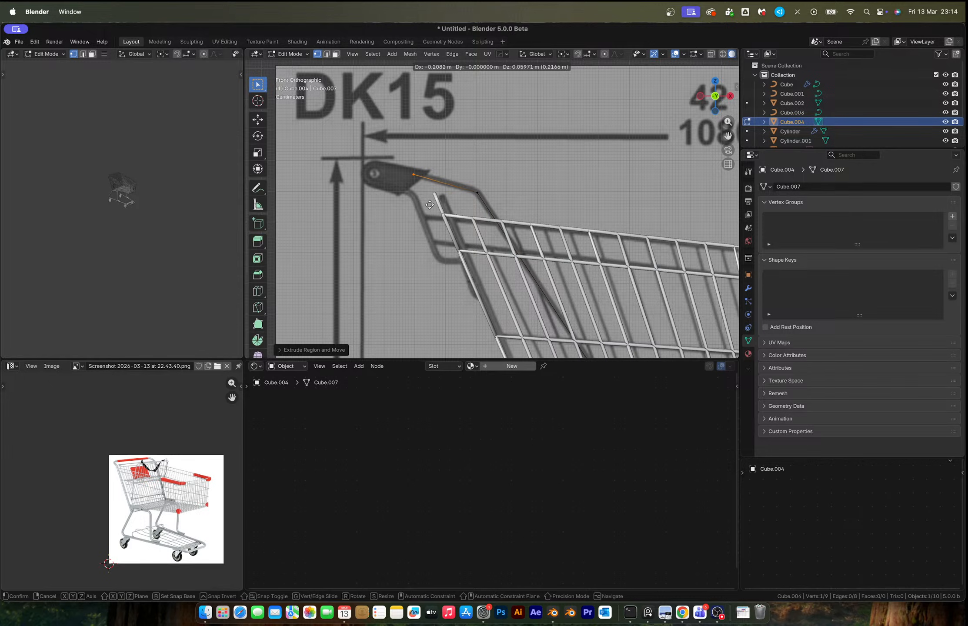
left_click(430, 204)
key("e")
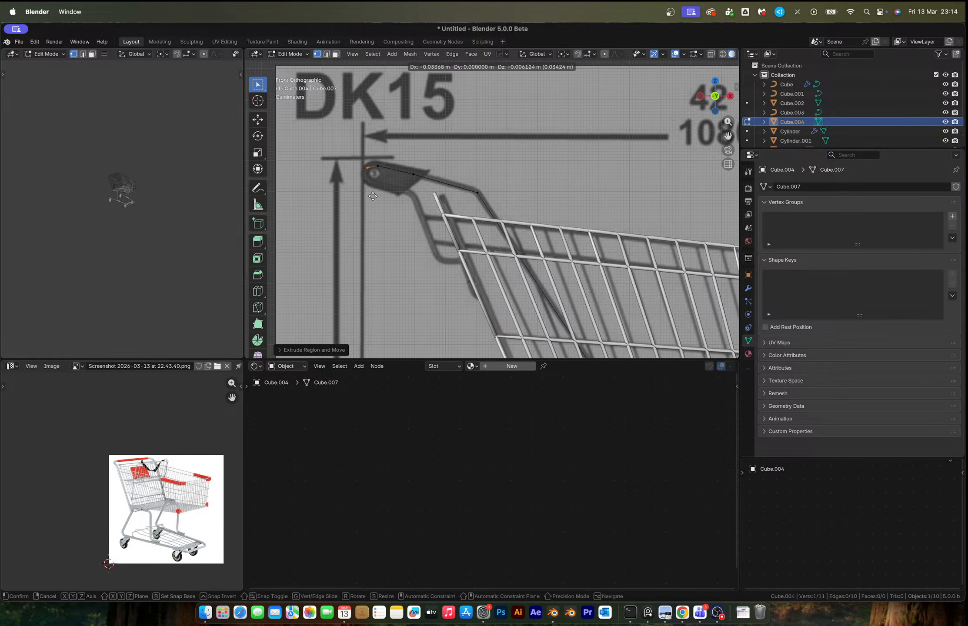
left_click(372, 197)
key("e")
left_click(372, 212)
Extrude the outline along the grip's underside, down the short lower tube and around its bend to the basket's rear edge
key("e")
left_click(404, 222)
key("e")
left_click(420, 227)
key("e")
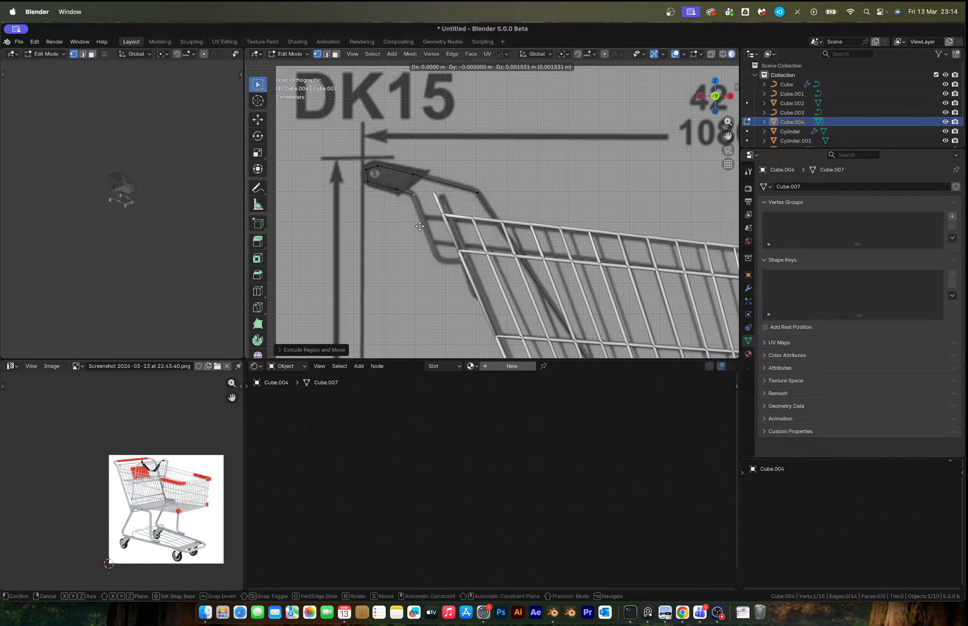
left_click(443, 290)
key("e")
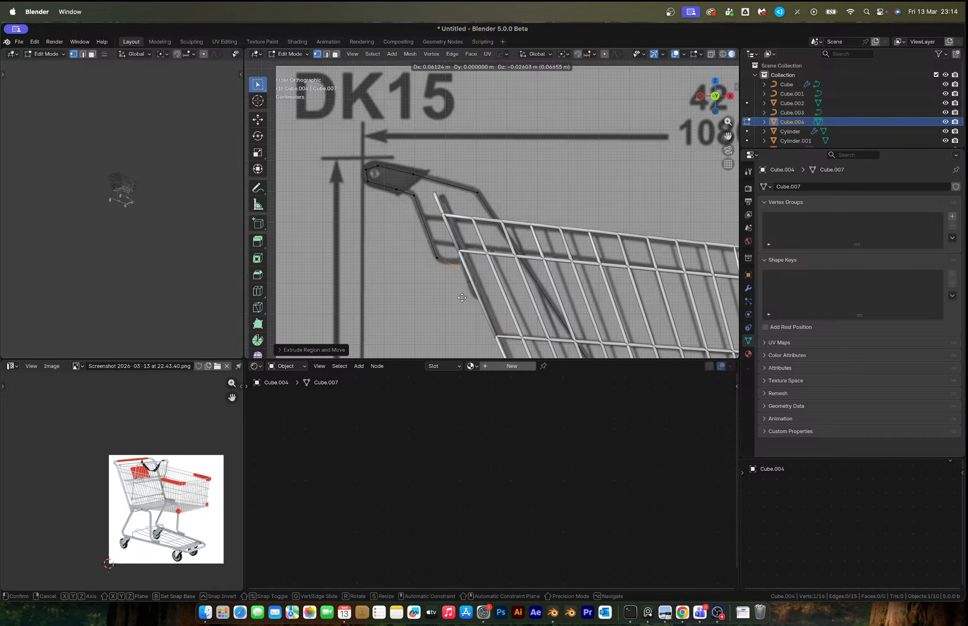
left_click(451, 293)
key("e")
left_click(472, 291)
Leave Edit Mode and add a level 1 Subdivision modifier to the handle outline
scroll(492, 299, "down", 2)
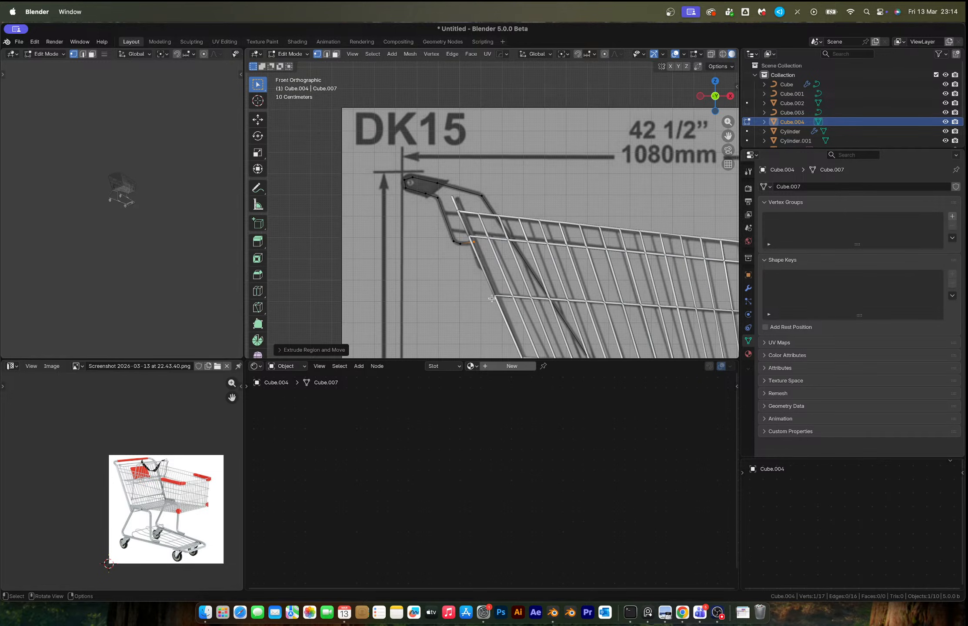
middle_click_drag(507, 287, 450, 235, "shift")
key("Tab")
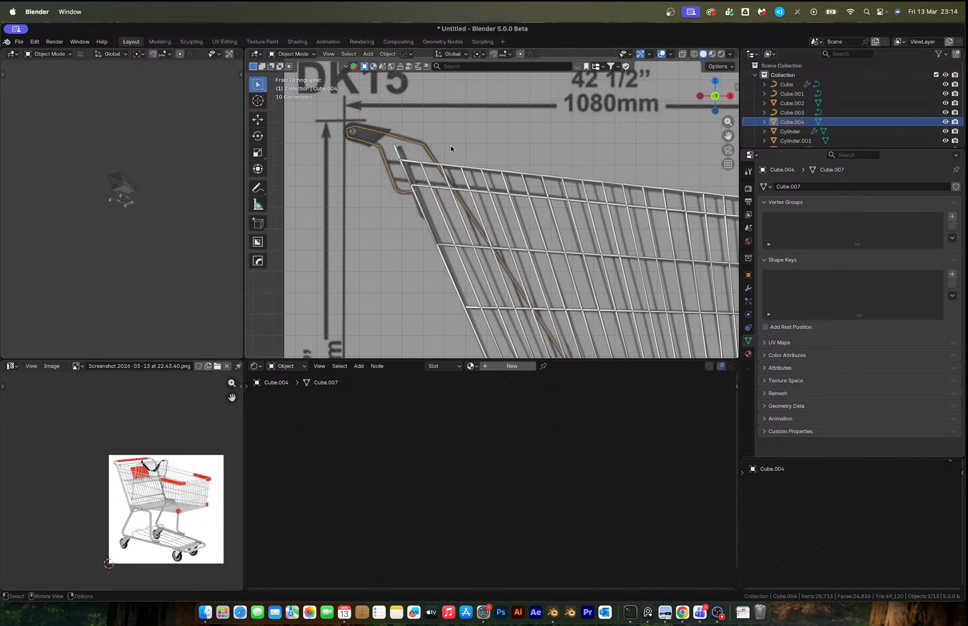
key("ctrl+1")
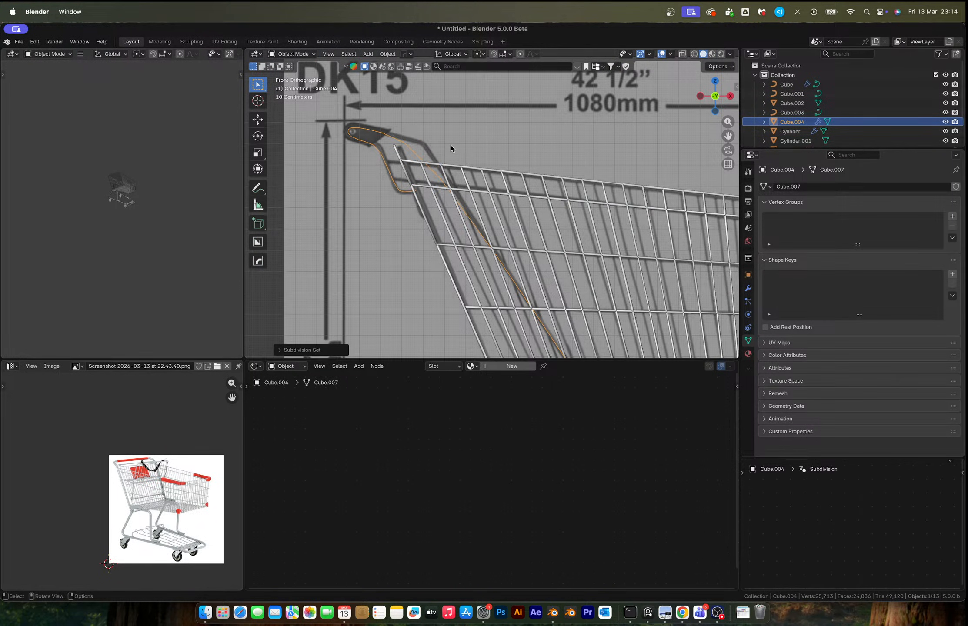
Move the vertices around the grip's rounded tip outward so the smoothed outline fits the blueprint's grip
scroll(450, 145, "up", 6)
key("Tab")
middle_click_drag(452, 274, 488, 250, "shift")
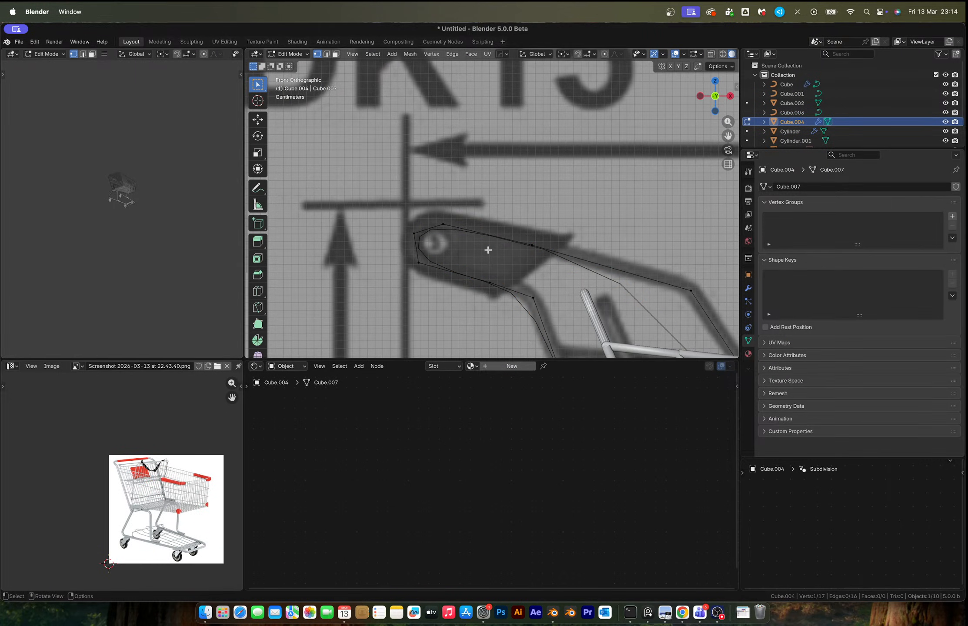
left_click_drag(374, 203, 454, 281)
key("g")
left_click(442, 278)
left_click(435, 230)
key("g")
left_click(440, 212)
left_click(409, 266)
key("g")
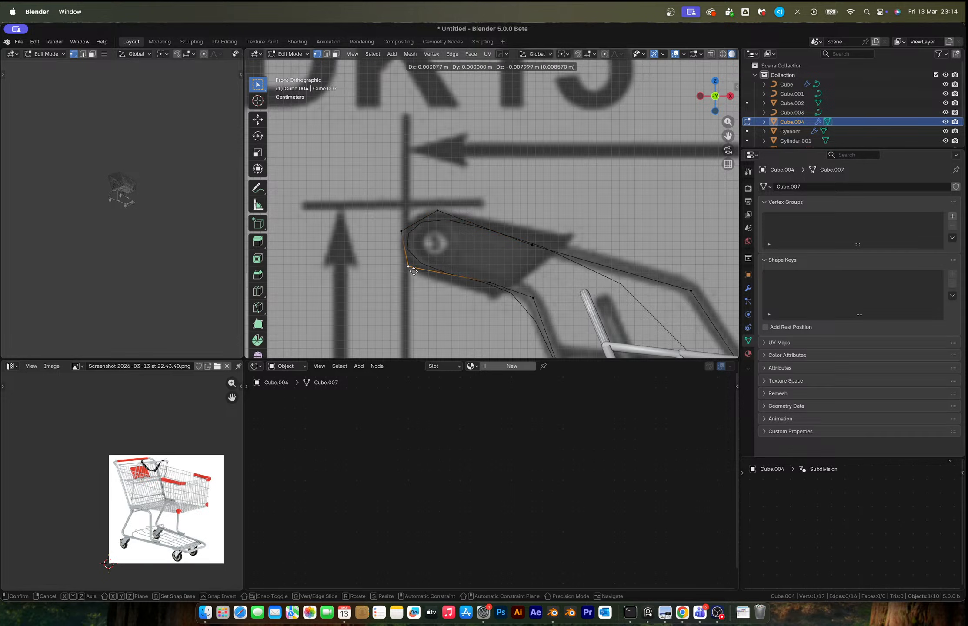
left_click(418, 280)
Move the four vertices of the lower hook slightly outward and down to match the blueprint's bend
scroll(479, 244, "down", 4)
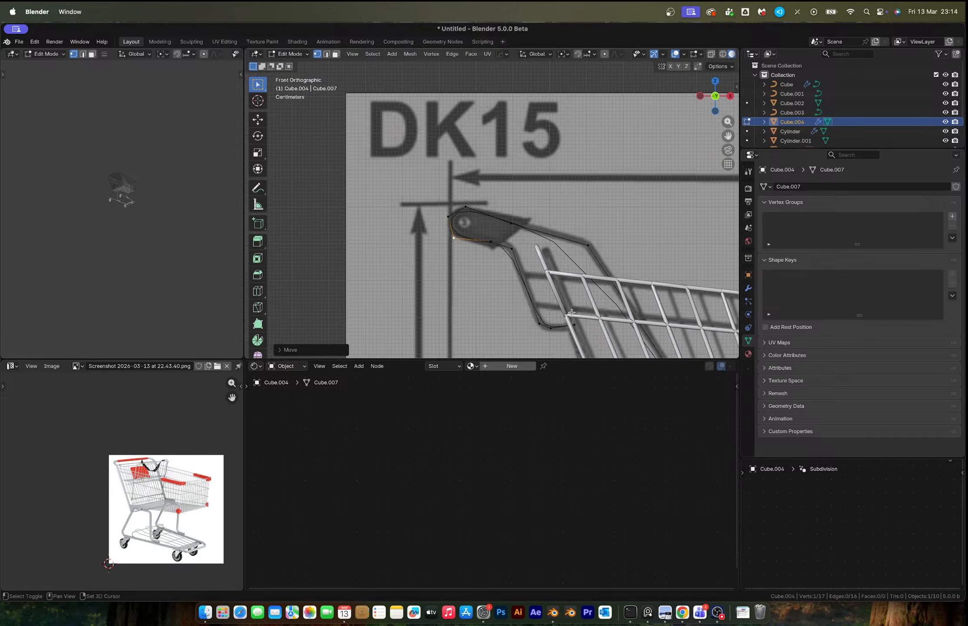
scroll(565, 260, "up", 8)
middle_click_drag(565, 260, 497, 172, "shift")
scroll(497, 172, "up", 4)
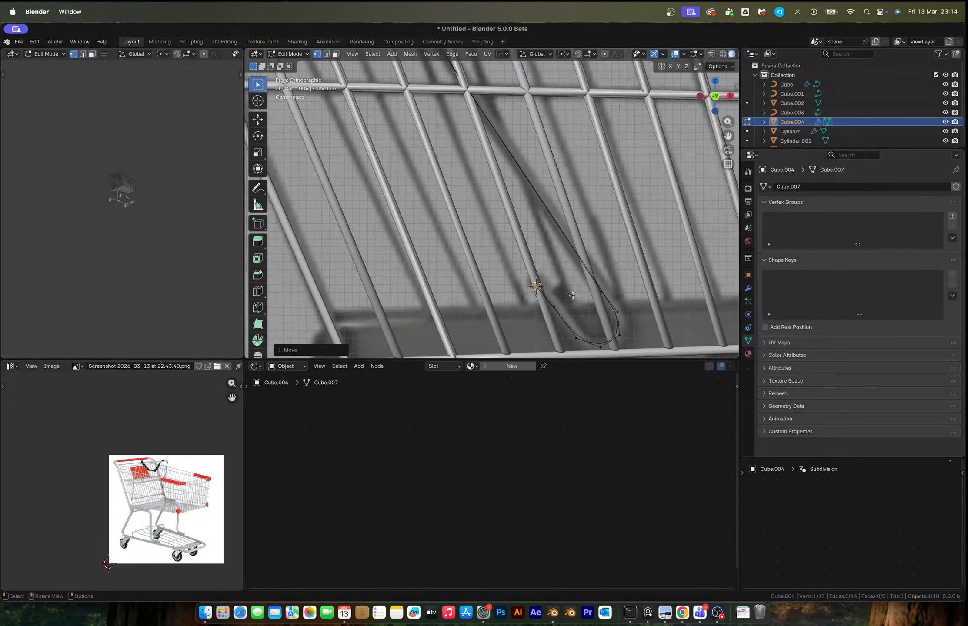
middle_click_drag(623, 331, 488, 189, "shift")
left_click_drag(425, 167, 513, 241)
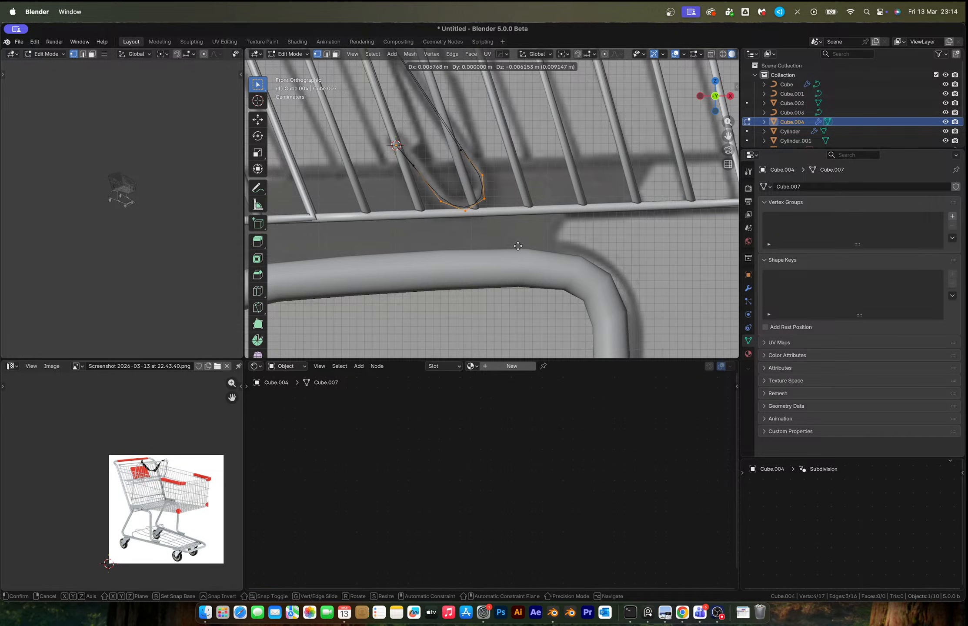
key("Tab")
Convert the handle outline to a curve with a round bevel depth of 0.006 m and level 1 subdivision
scroll(478, 202, "down", 3)
scroll(478, 201, "up", 5, "shift")
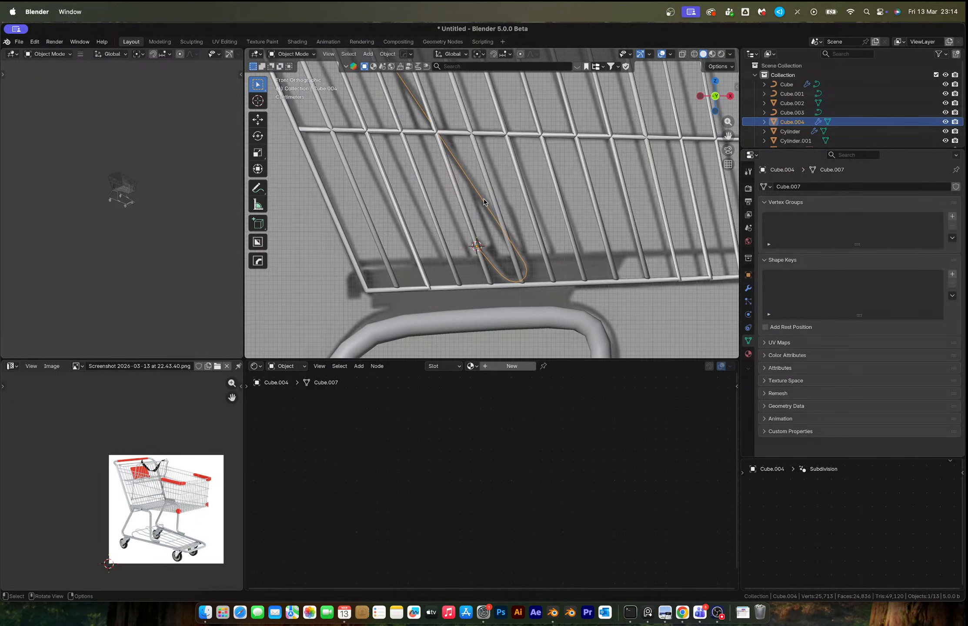
key("F3")
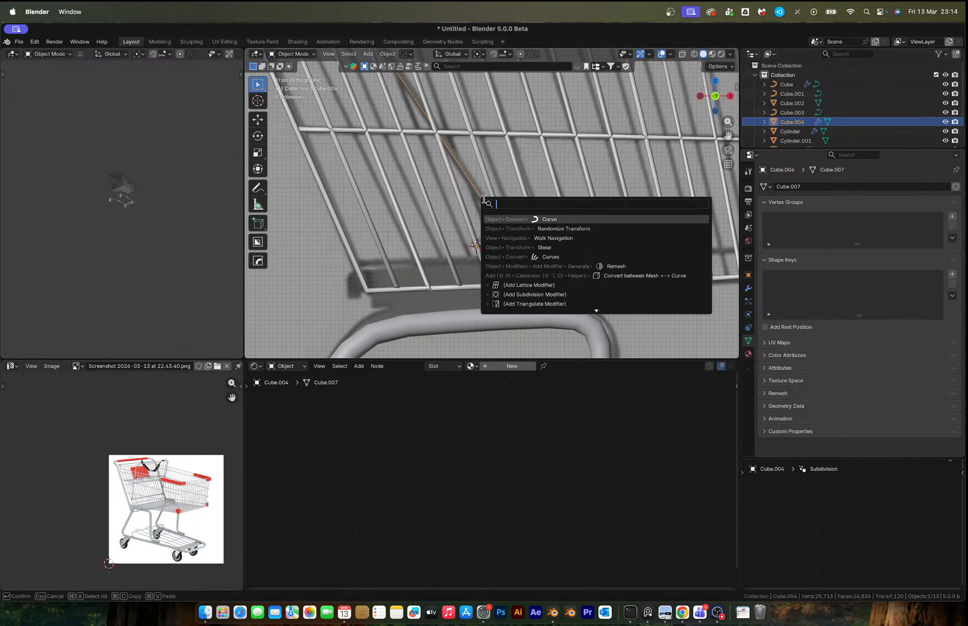
left_click(548, 221)
left_click_drag(837, 437, 879, 436)
key("ctrl+1")
Subdivide the handle curve's long diagonal segment between the upper bend and the lower hook
scroll(497, 252, "down", 4)
middle_click_drag(497, 249, 574, 310, "shift")
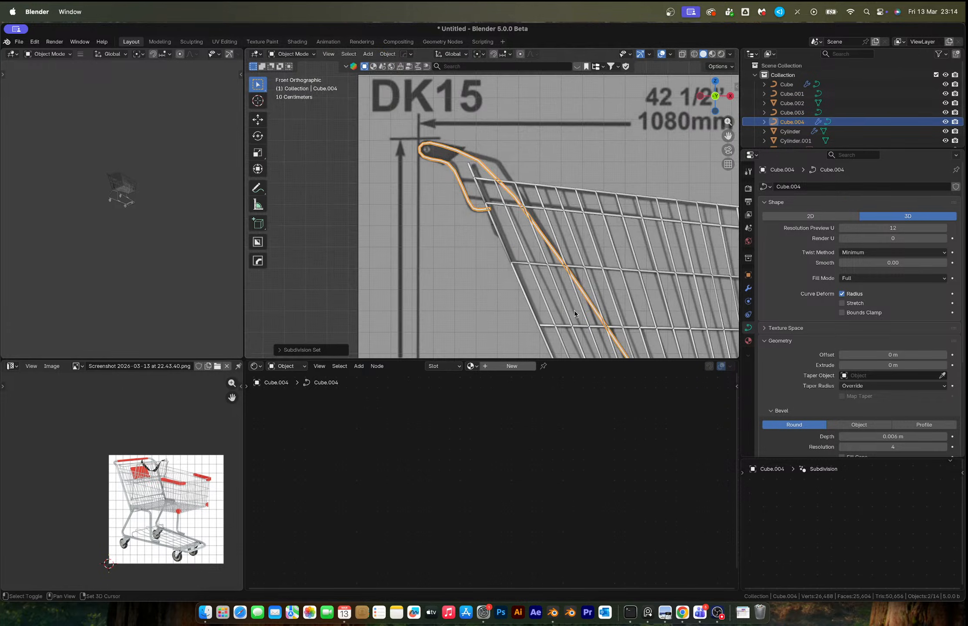
scroll(489, 173, "up", 3)
key("Tab")
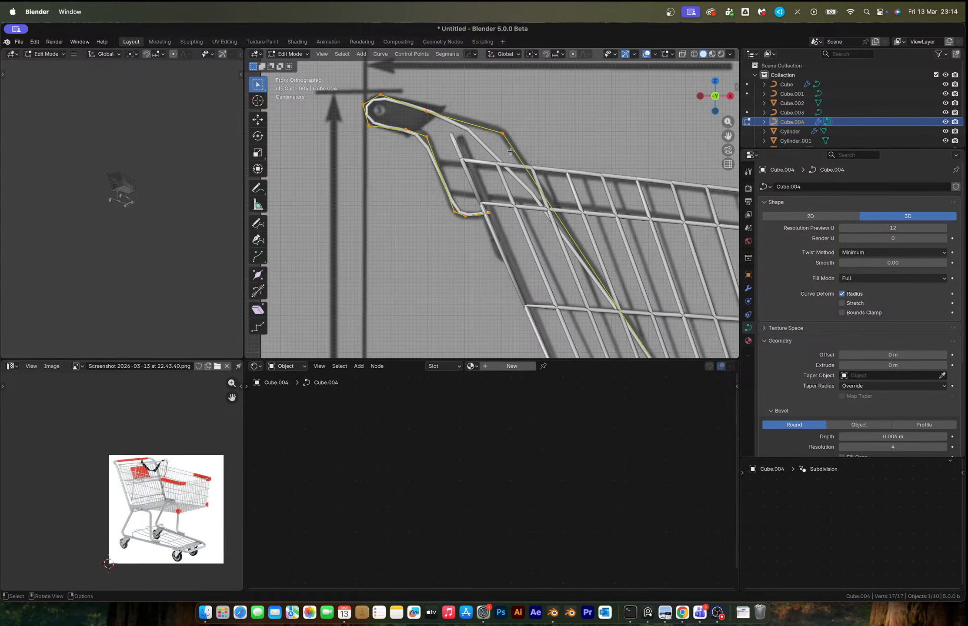
left_click(511, 149)
scroll(619, 304, "down", 3)
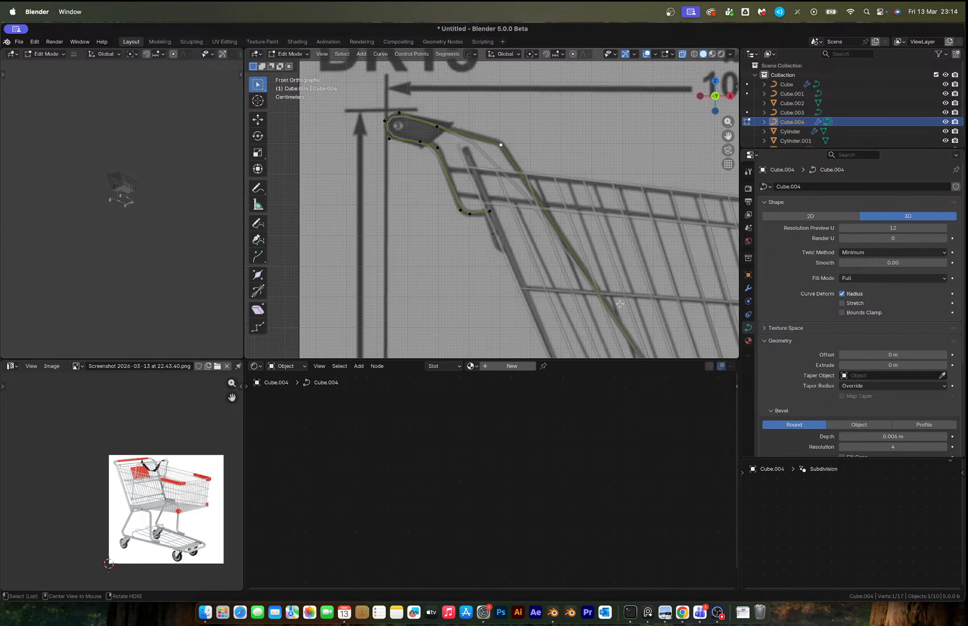
scroll(620, 305, "down", 3)
left_click(598, 328, "shift")
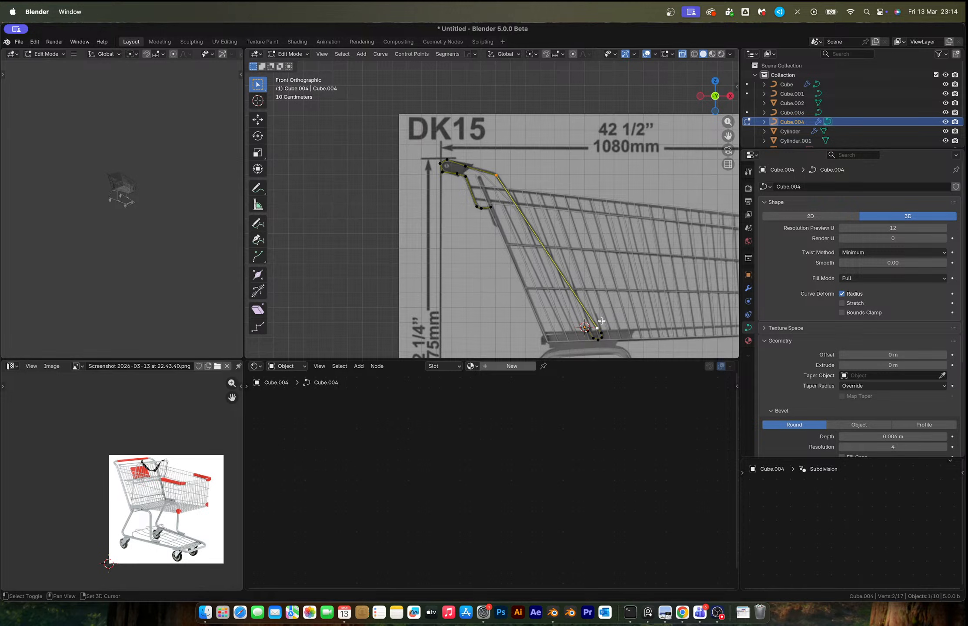
right_click(541, 285)
left_click(542, 285)
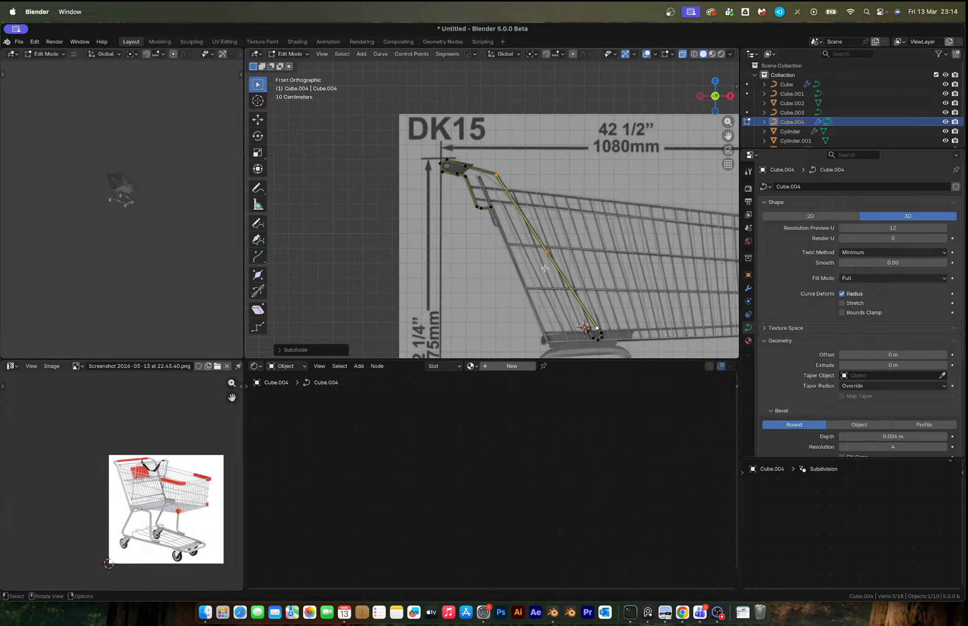
Move the diagonal's new middle point up along the tube to just below the upper bend
left_click(547, 253)
scroll(549, 258, "up", 4)
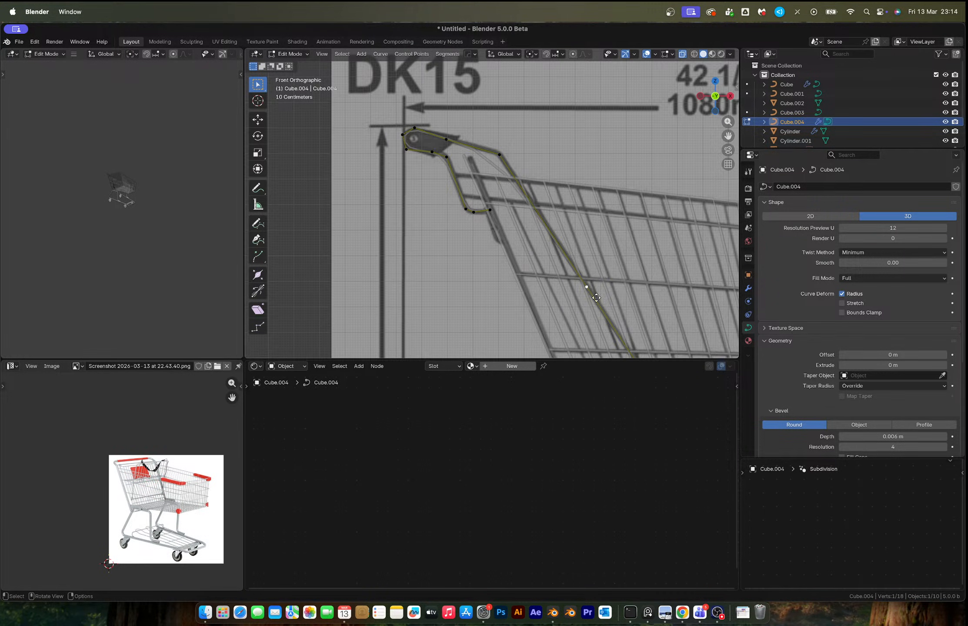
key("g")
left_click(537, 200)
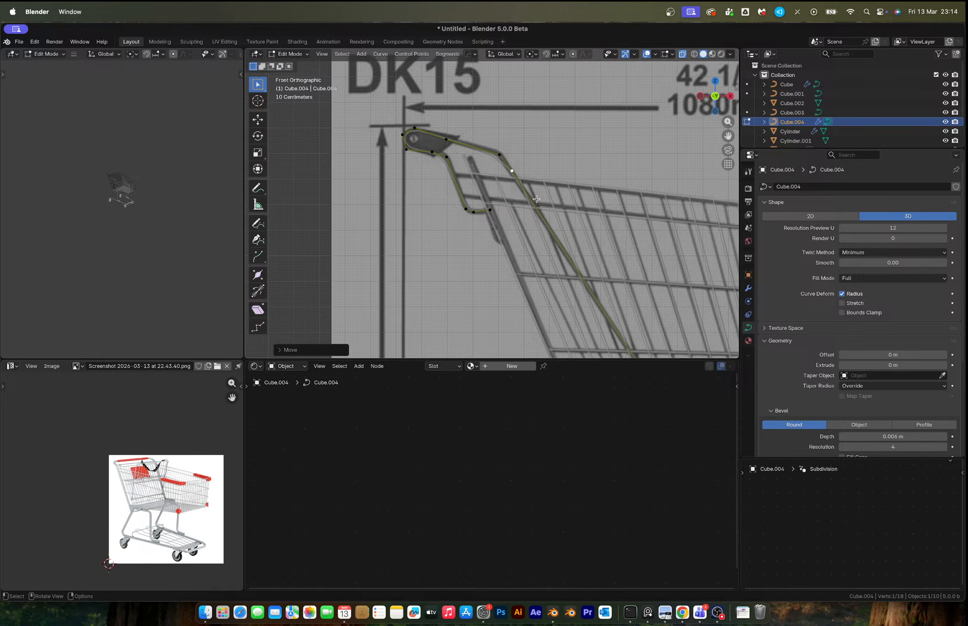
Subdivide the segment between the grip and the upper bend, and move the new point close to the bend
left_click(499, 156)
left_click(447, 140, "shift")
right_click(447, 141)
left_click(447, 140)
left_click(473, 149)
key("g")
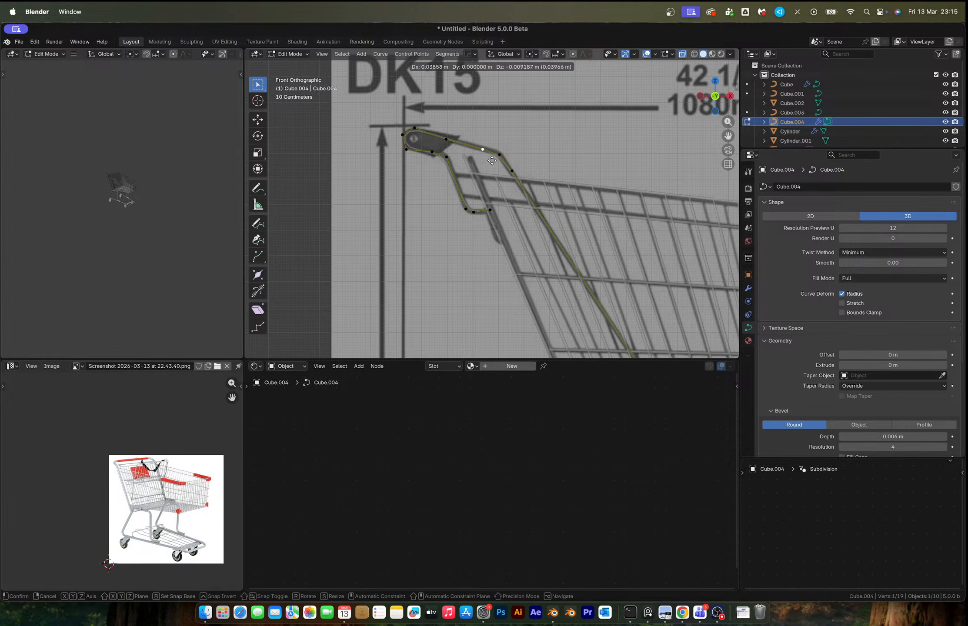
left_click(492, 161)
key("Tab")
Duplicate the five curve points around the handle grip and separate them into their own curve object
scroll(537, 207, "down", 5)
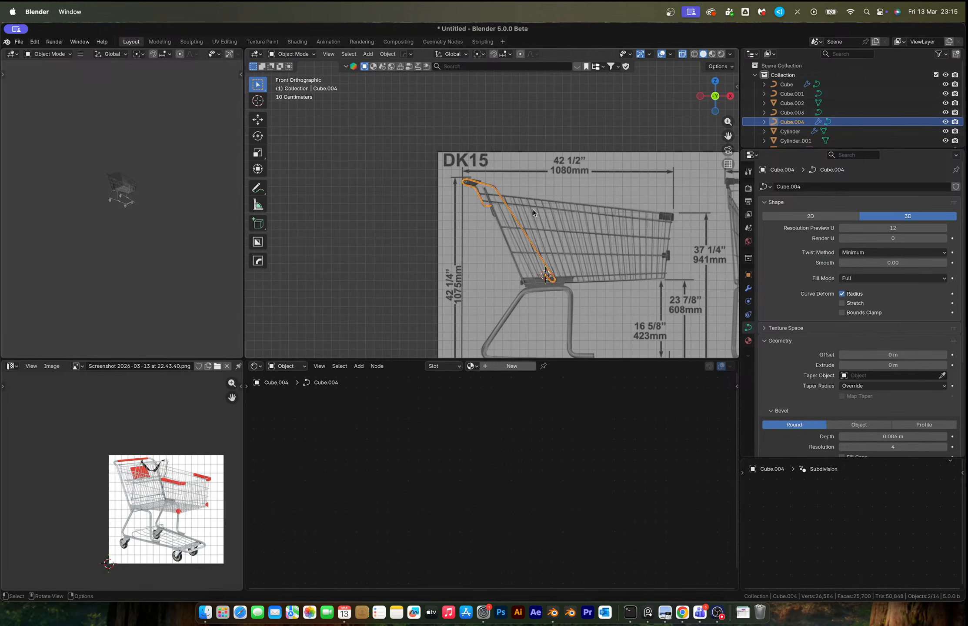
middle_click_drag(533, 211, 488, 210)
scroll(488, 210, "up", 8)
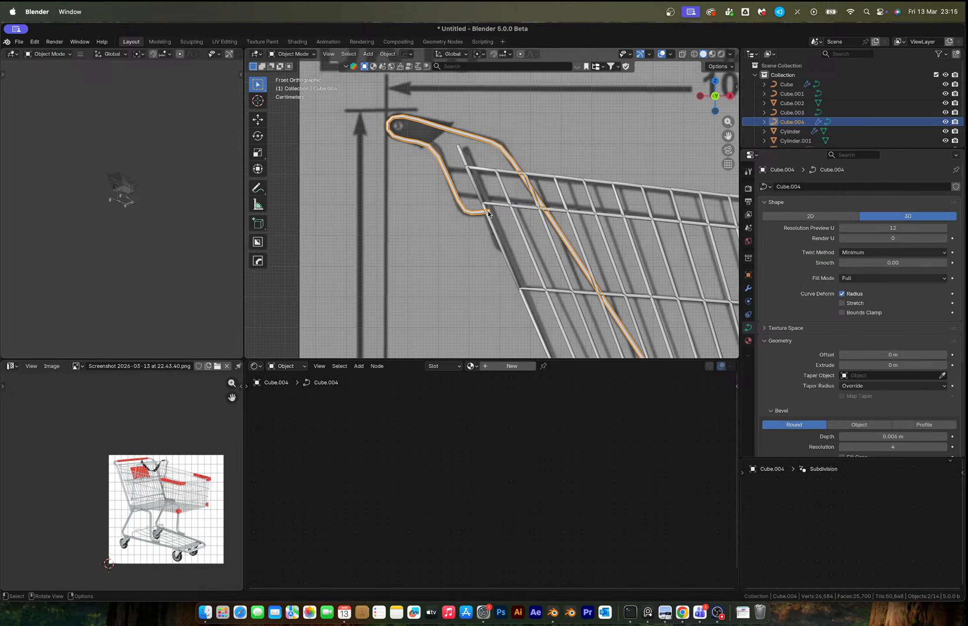
scroll(414, 157, "up", 2)
middle_click_drag(414, 157, 467, 203, "shift")
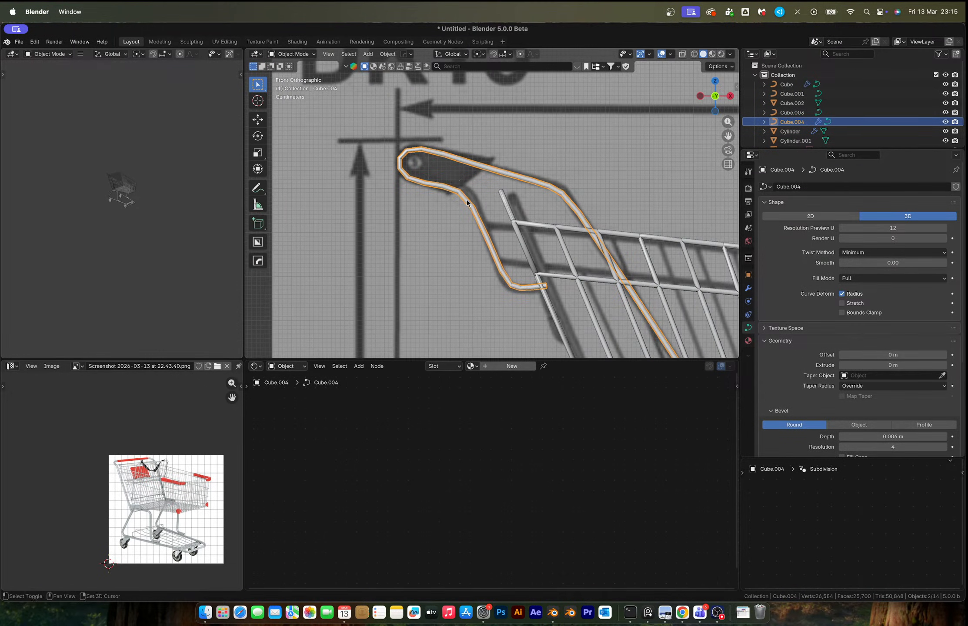
scroll(450, 174, "up", 3)
left_click(450, 134)
left_click(451, 132)
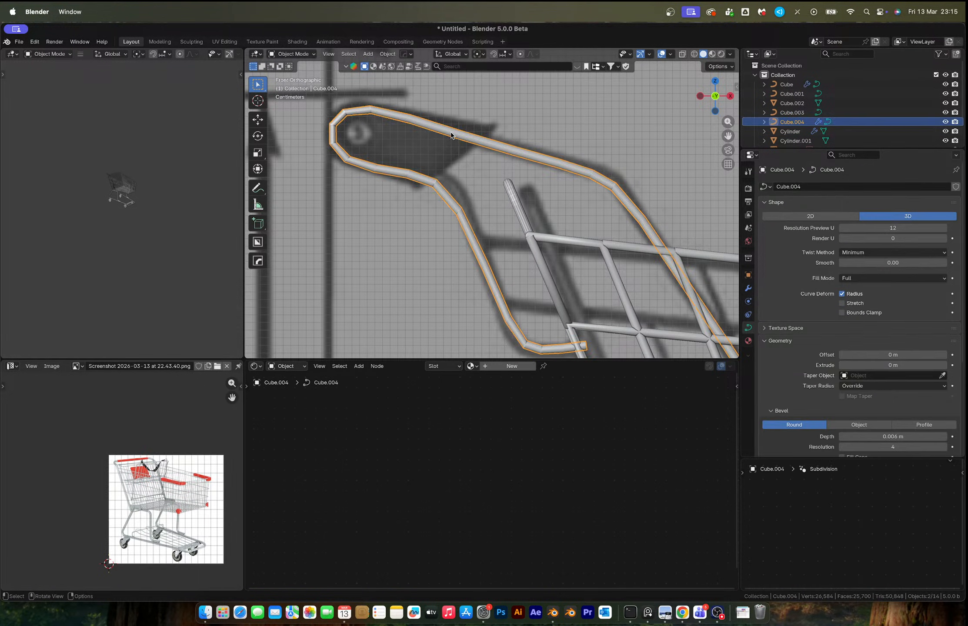
key("Tab")
left_click(457, 134)
left_click(413, 173, "shift")
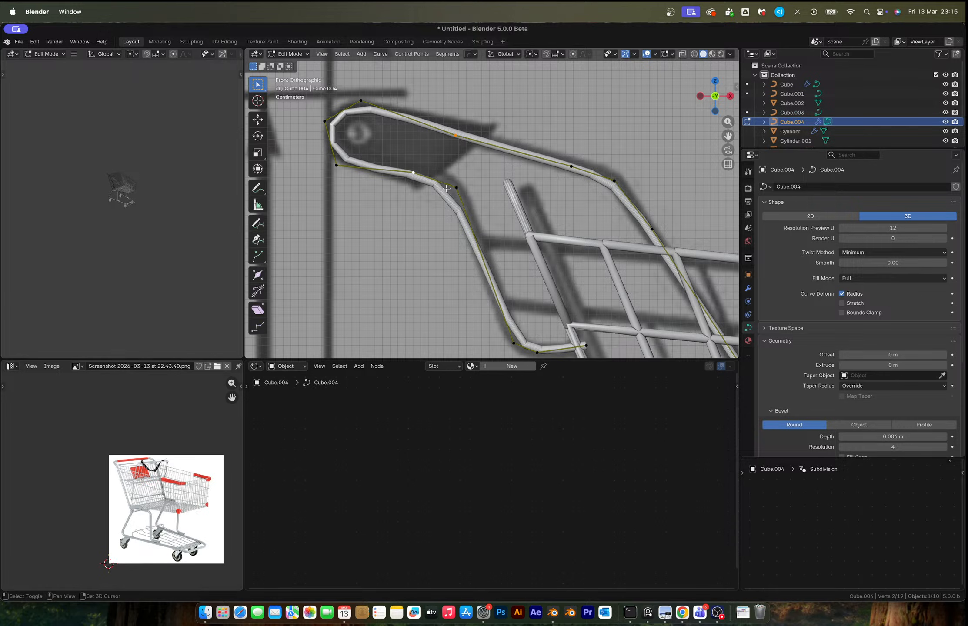
left_click(413, 172)
left_click(337, 165, "shift")
key("p")
left_click(486, 172)
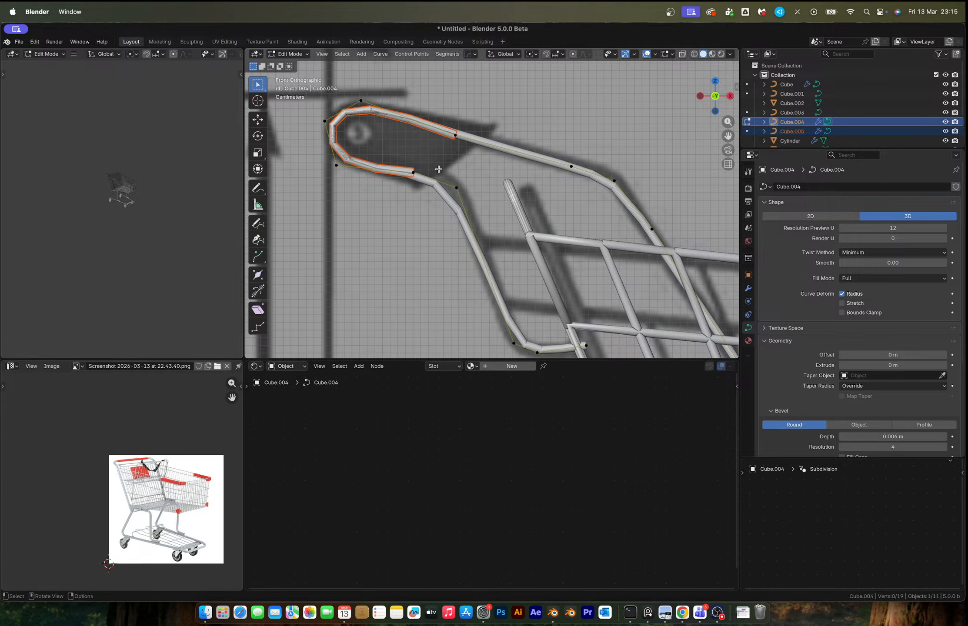
Select the separated grip curve and set its bevel depth to 0 m
key("Tab")
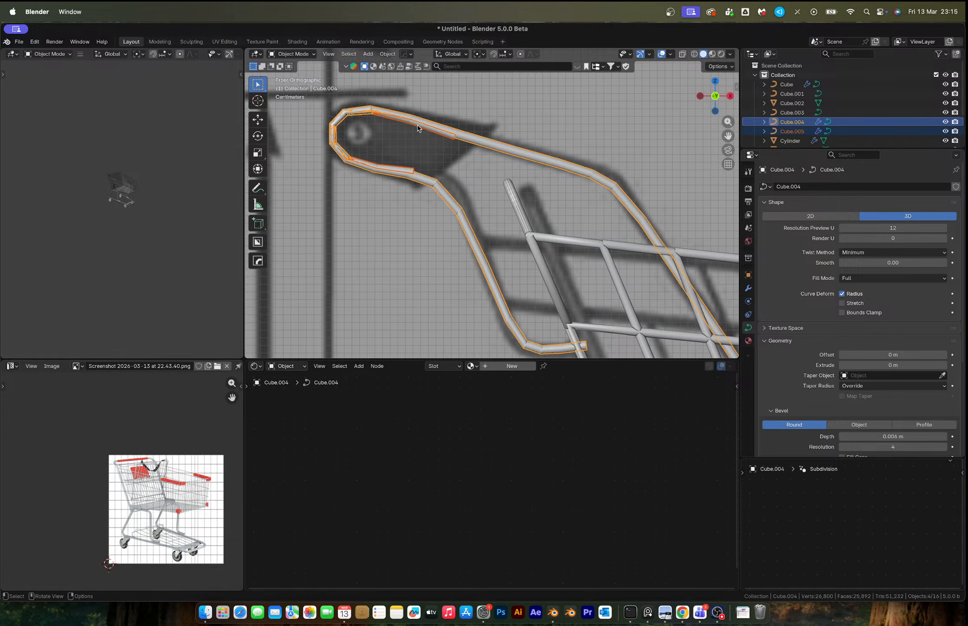
key("Tab")
key("Tab")
left_click(417, 125)
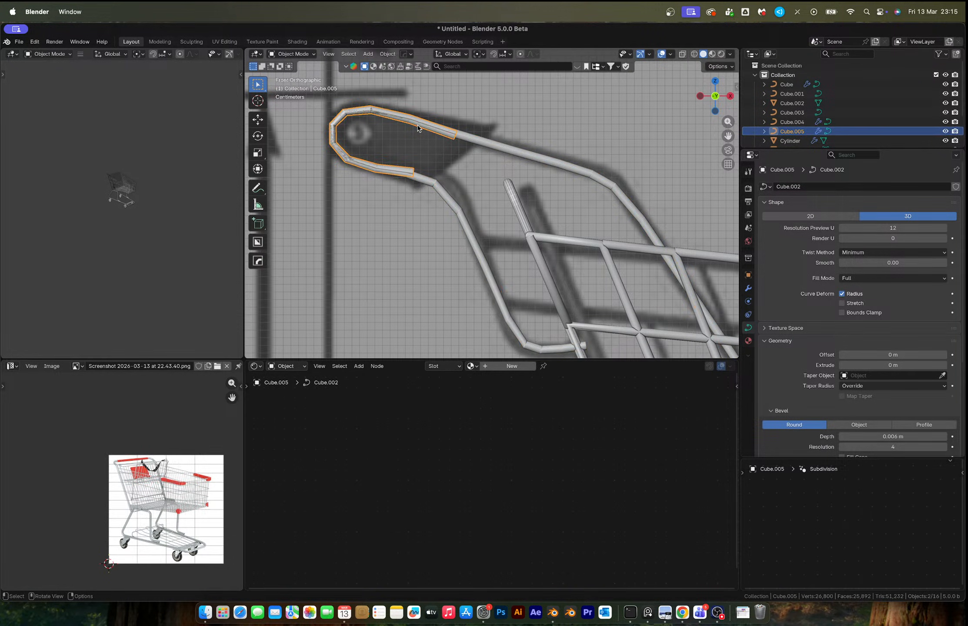
key("Tab")
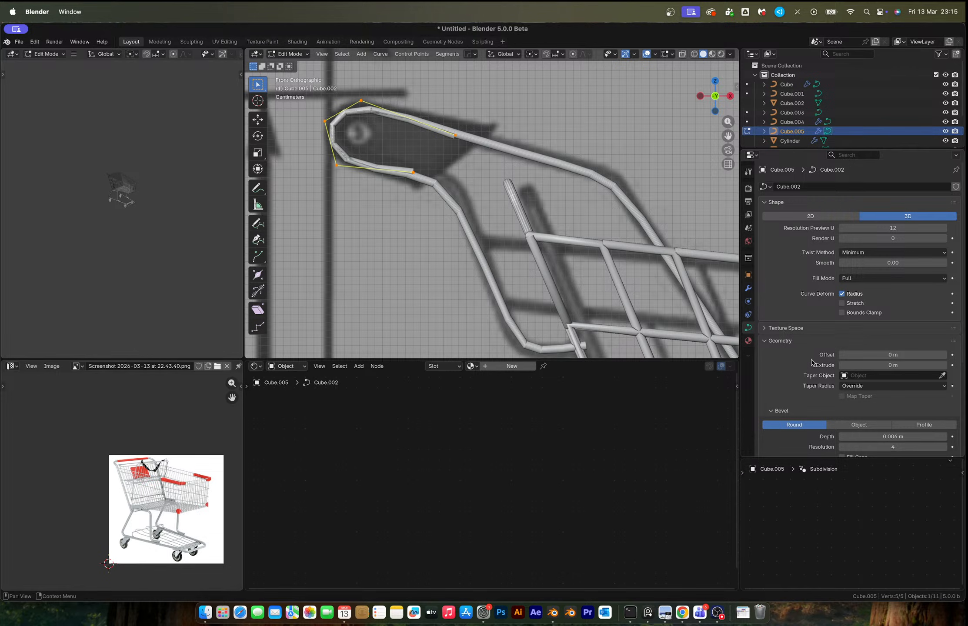
key("Tab")
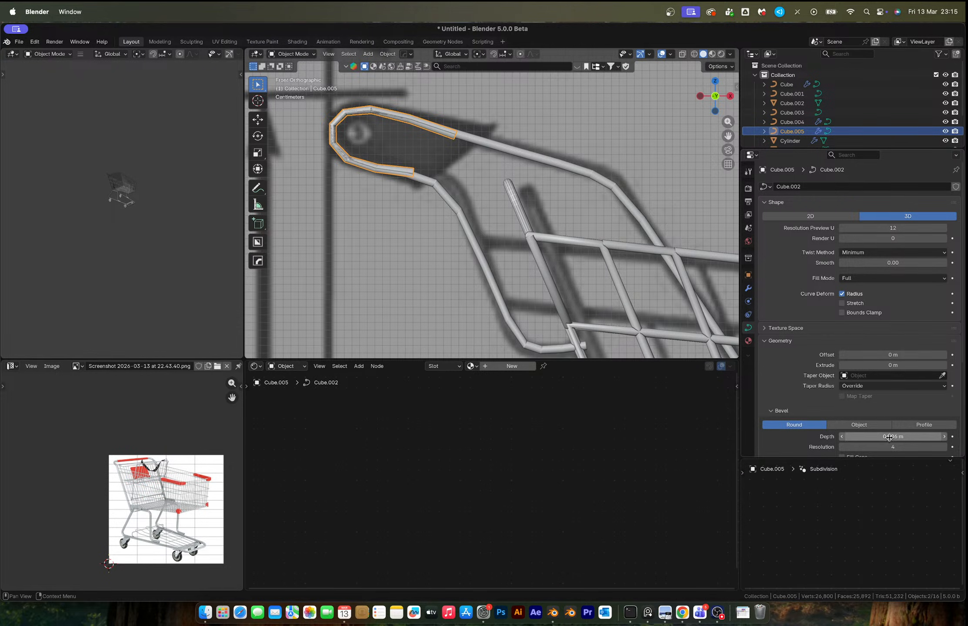
left_click_drag(889, 437, 889, 437)
key("Escape")
Convert the separated grip curve to a mesh and open it for vertex editing with X-ray shading on
key("Tab")
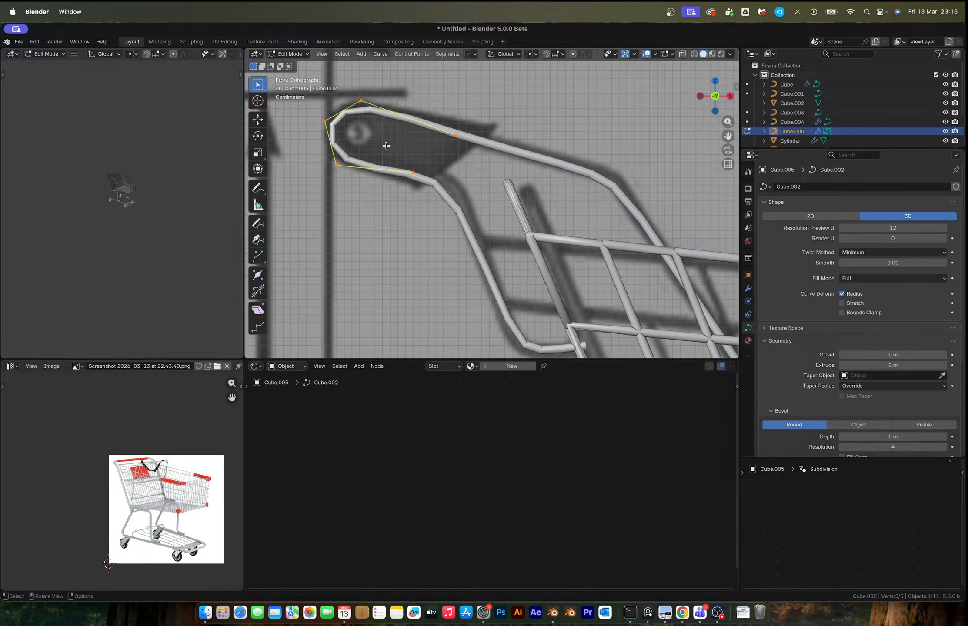
key("Tab")
key("F3")
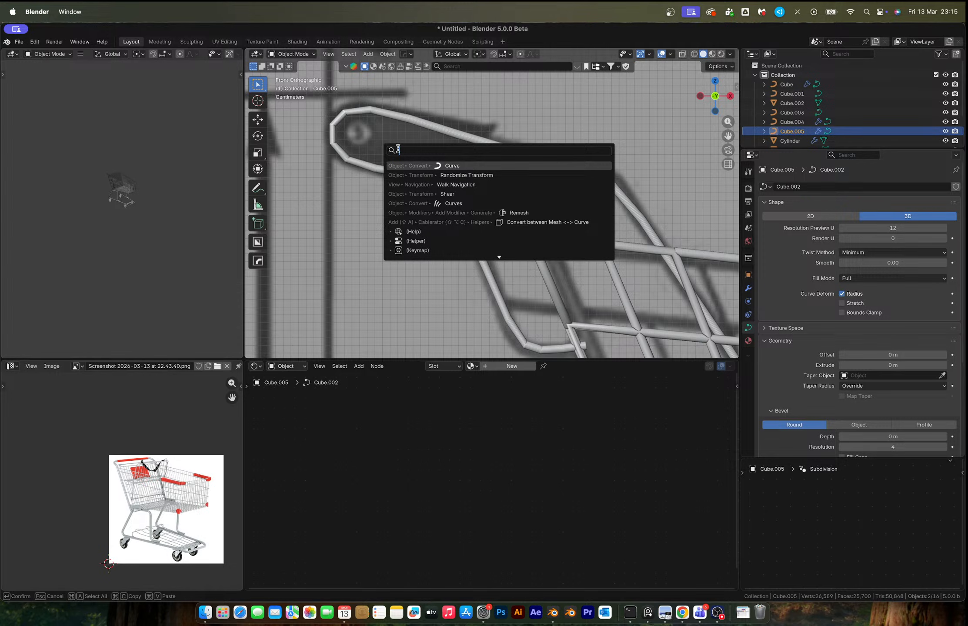
key("Escape")
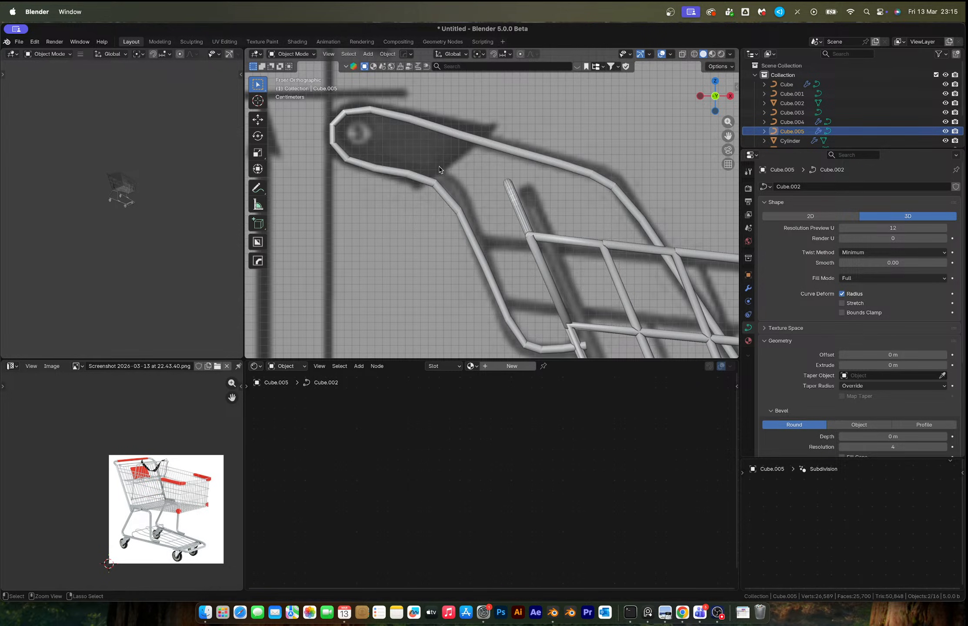
key("ctrl+a")
left_click(424, 258)
key("Tab")
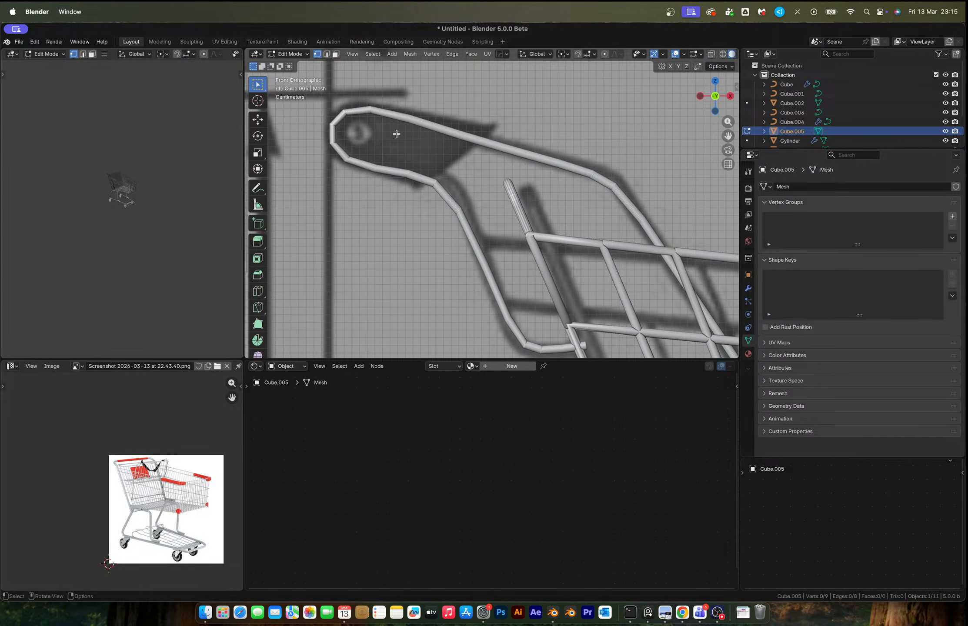
key("alt+z")
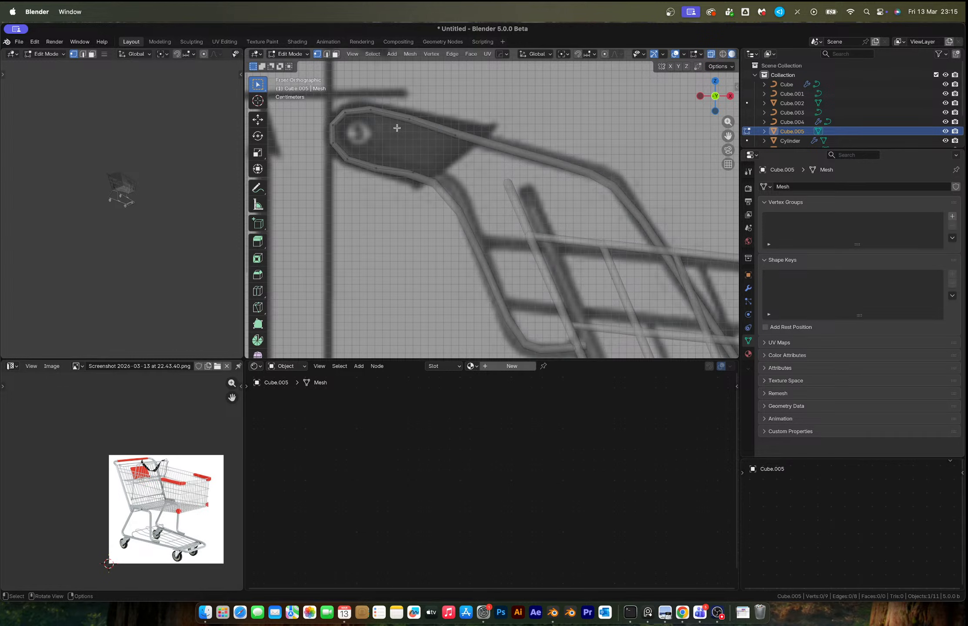
Move the grip outline's lower end vertex slightly down and its upper end vertex out to the blueprint cap's upper rear corner
key("a")
scroll(411, 128, "up", 2)
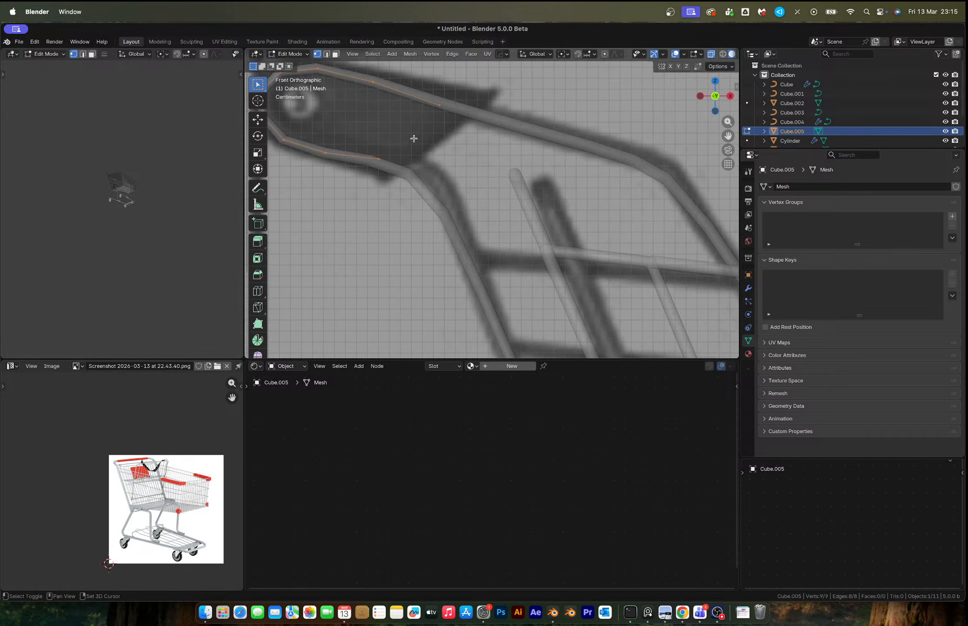
middle_click_drag(413, 139, 504, 208, "shift")
left_click(469, 230)
key("g")
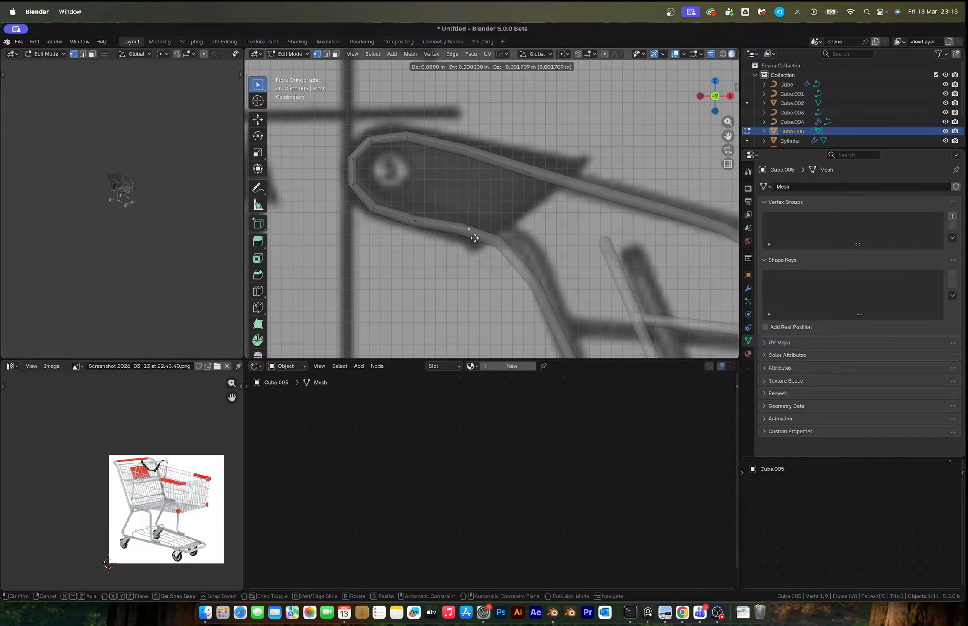
left_click(477, 243)
key("g")
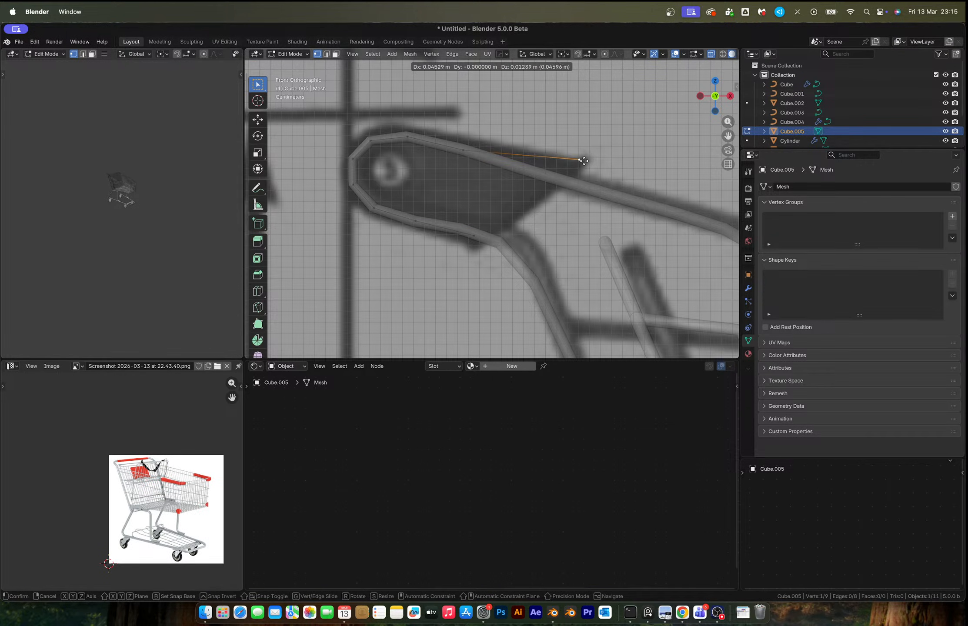
left_click(573, 162)
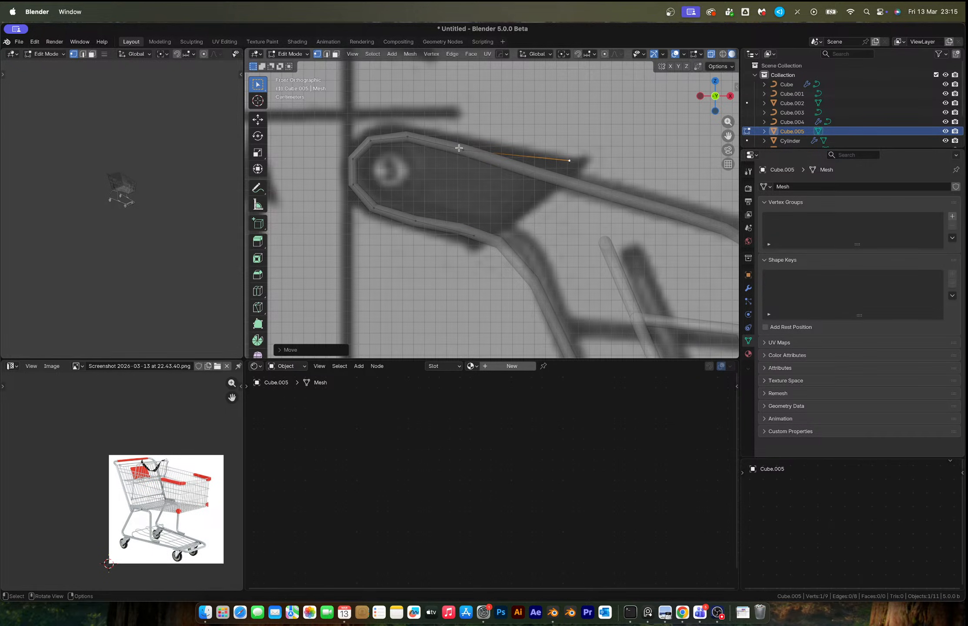
Move the four vertices along the top and front curve of the grip outline outward onto the blueprint cap's edge
key("e")
left_click(473, 140)
key("e")
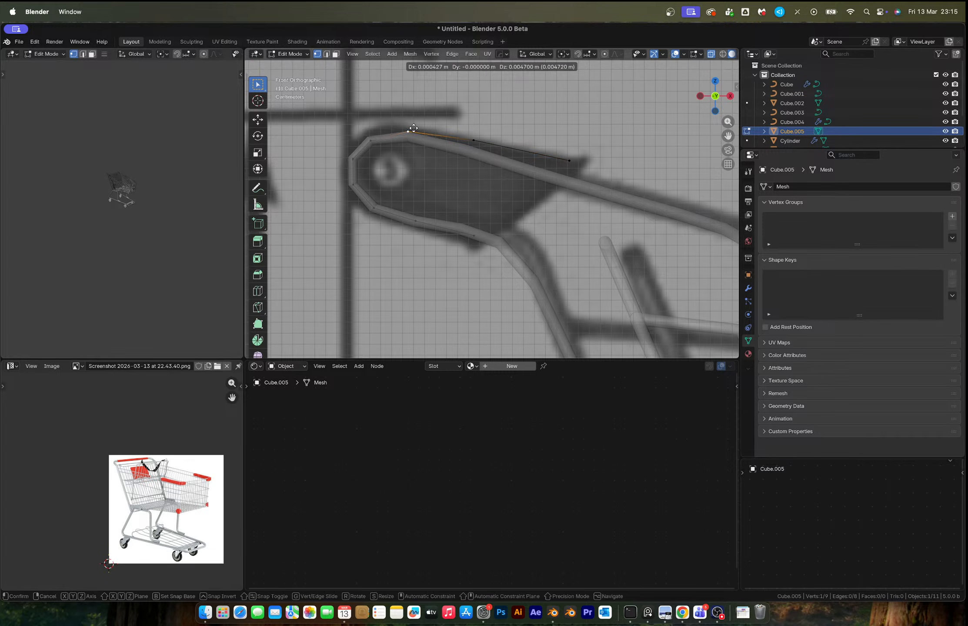
left_click(413, 127)
key("e")
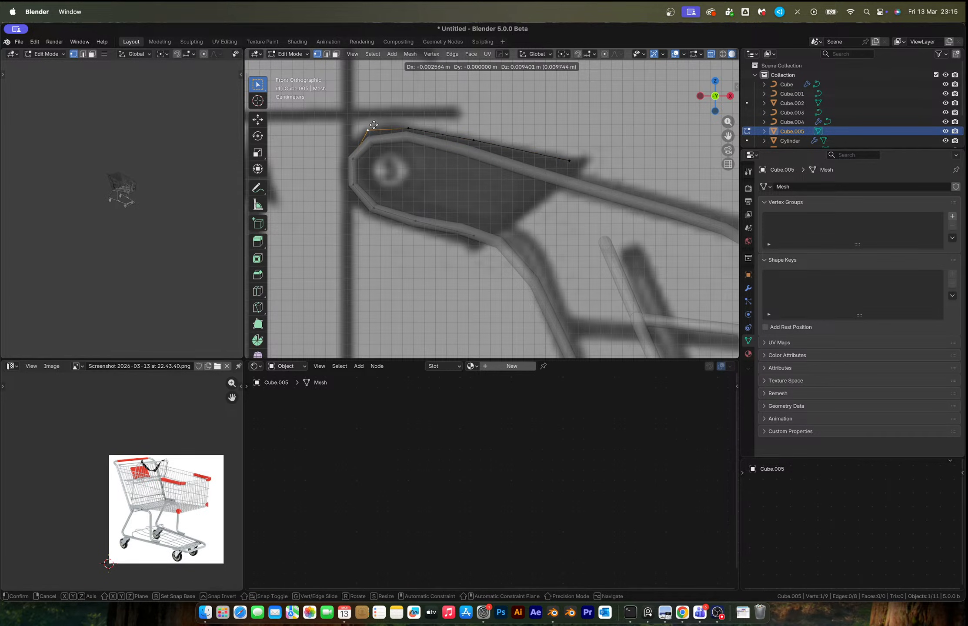
left_click(373, 125)
key("e")
left_click(345, 155)
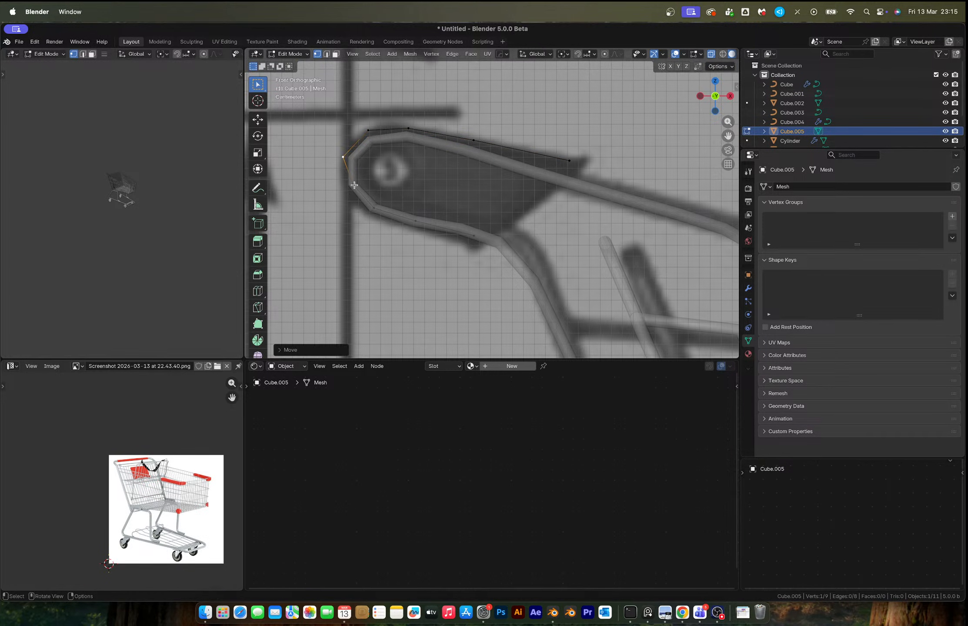
Move the remaining front and underside vertices of the grip outline outward onto the blueprint cap's lower edge
key("e")
left_click(348, 192)
key("e")
left_click(376, 217)
key("e")
left_click(418, 235)
key("e")
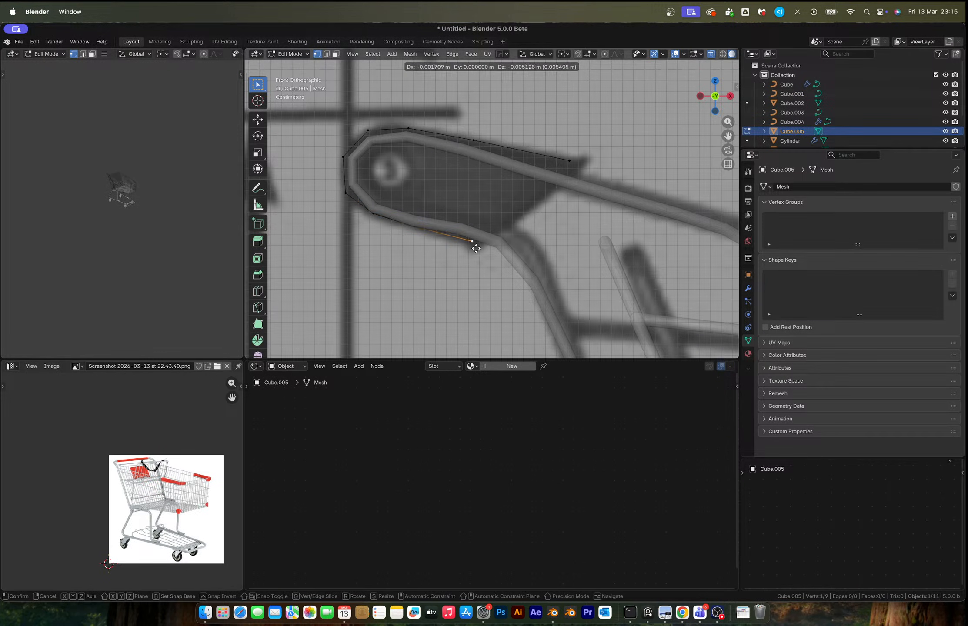
left_click(474, 251)
key("e")
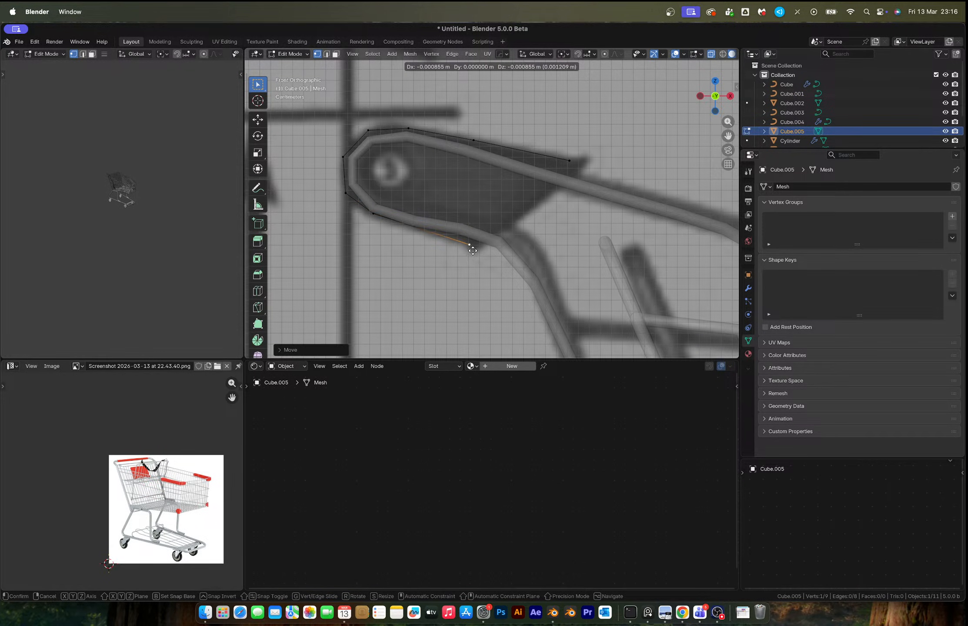
left_click(472, 250)
Extrude the lower end vertex around the cap's slanted rear lip up to its upper corner and close the outline
key("e")
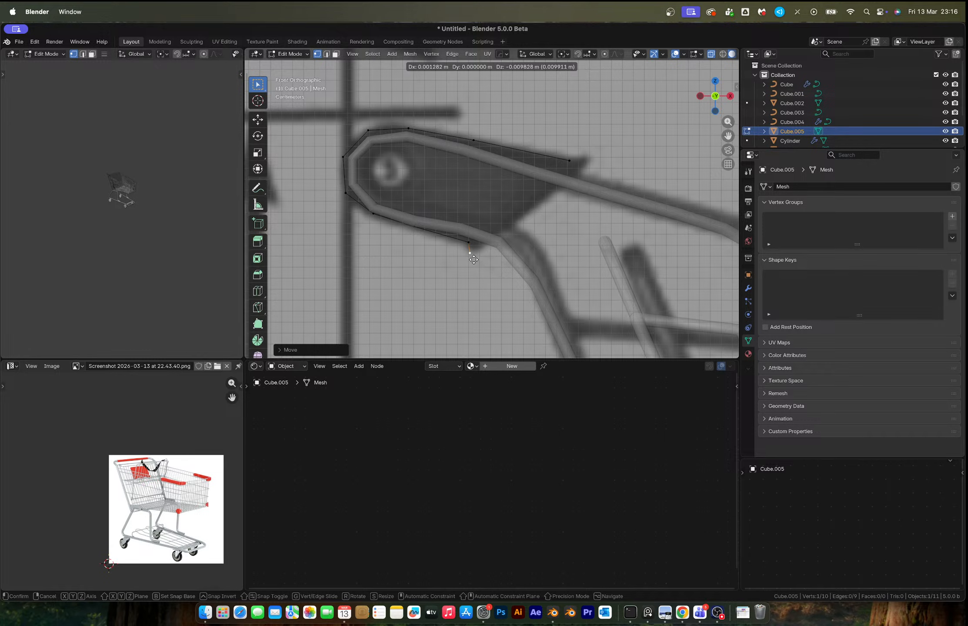
left_click(474, 260)
key("e")
left_click(477, 263)
key("e")
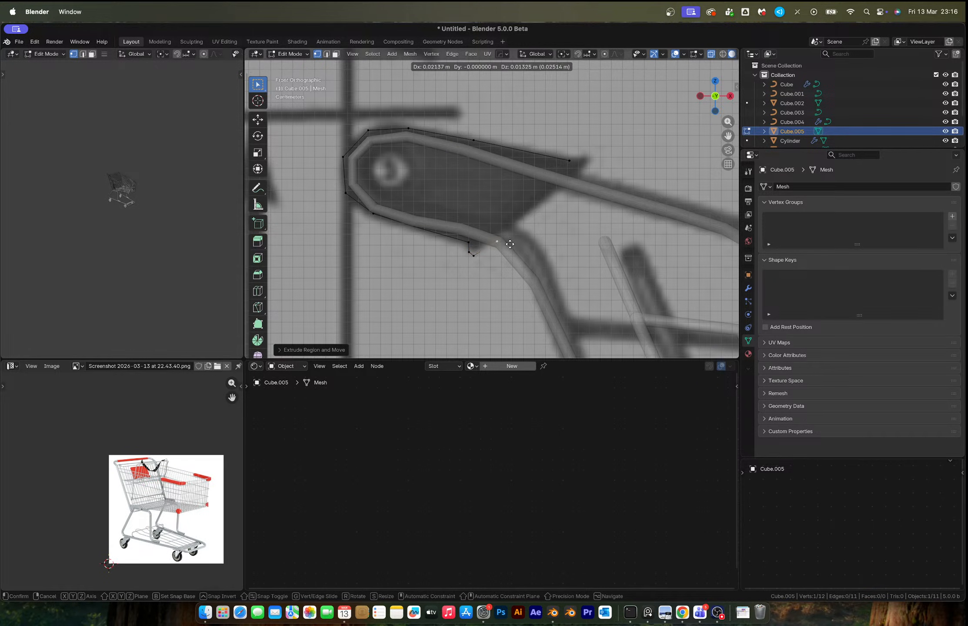
left_click(595, 165)
key("e")
left_click(592, 163)
left_click(568, 161, "shift")
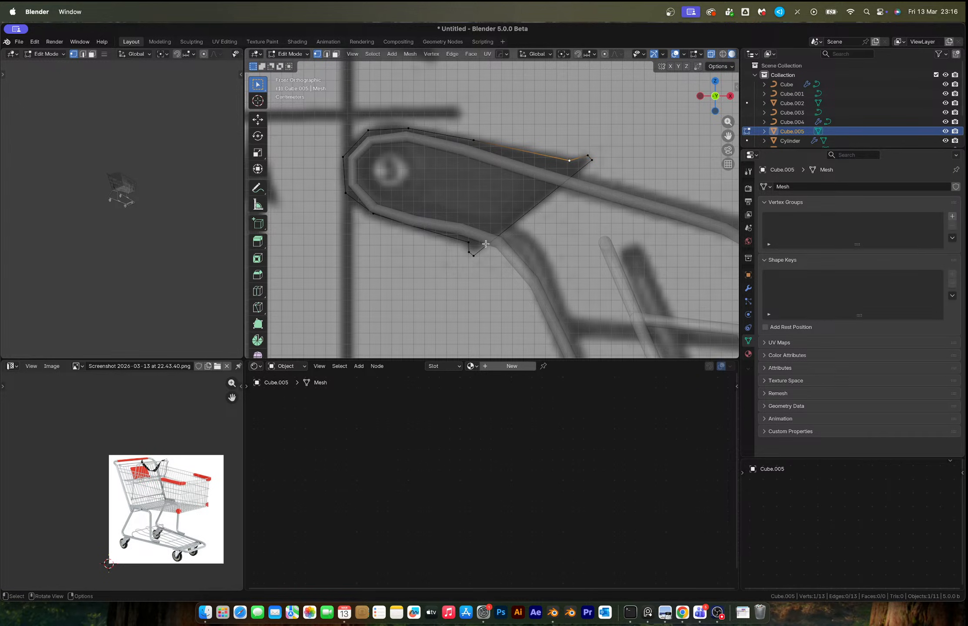
Connect the rear lip's upper and lower corners with an edge and fill faces from the lip toward the rounded end
left_click(585, 156)
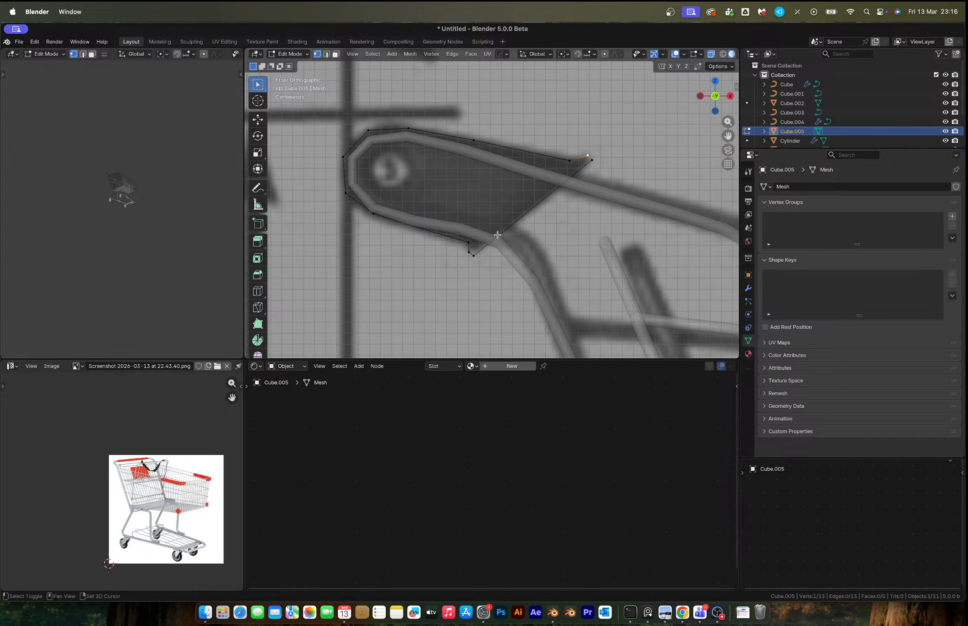
left_click(468, 252, "shift")
key("2")
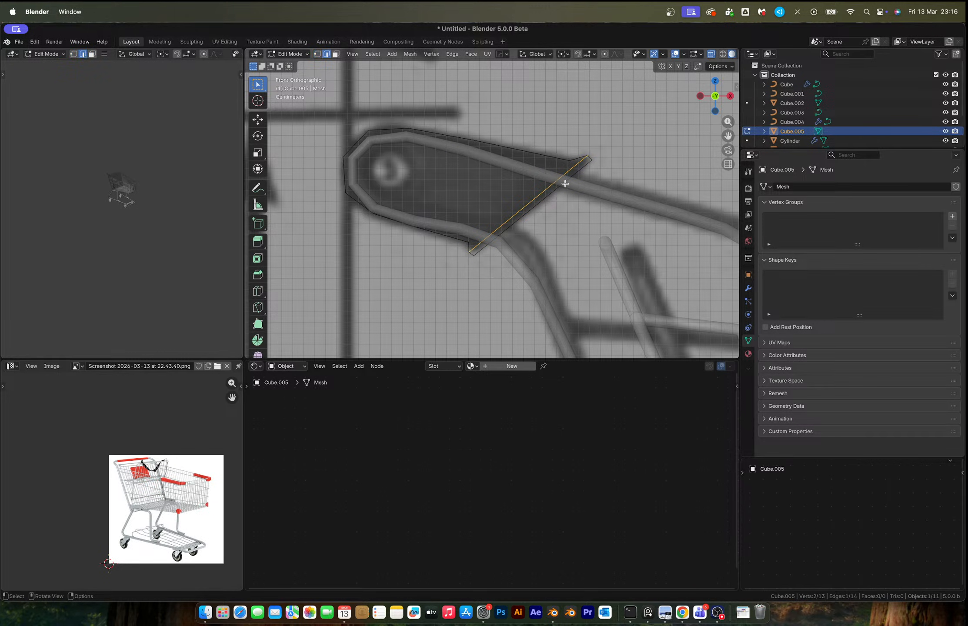
left_click(565, 184)
key("f")
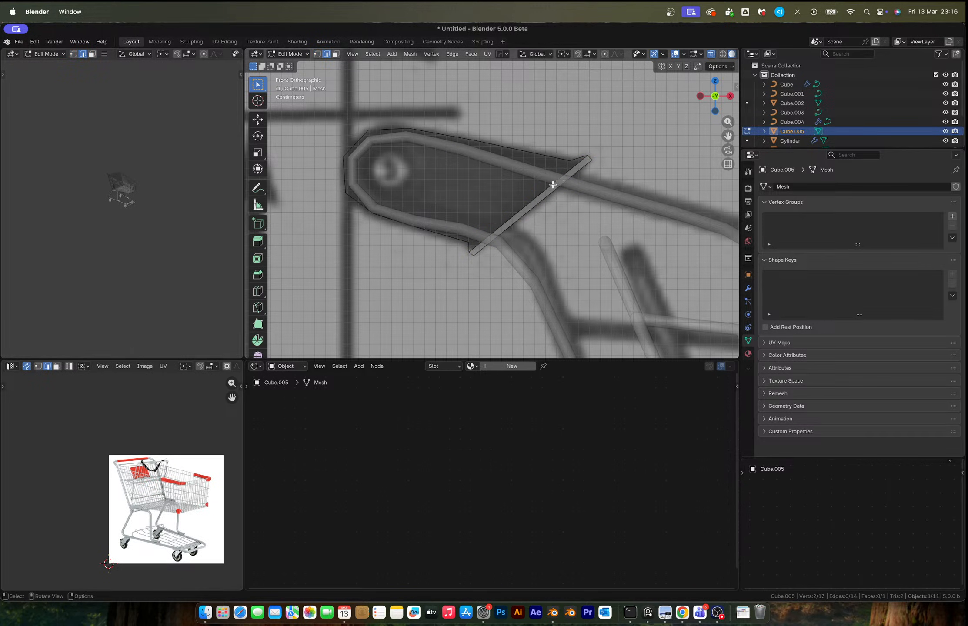
key("f")
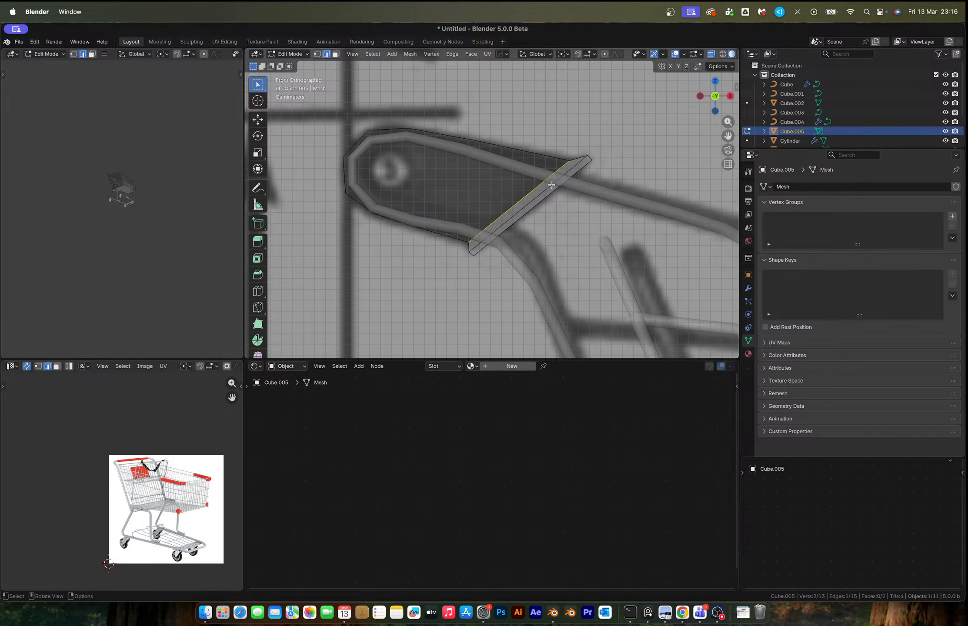
key("1")
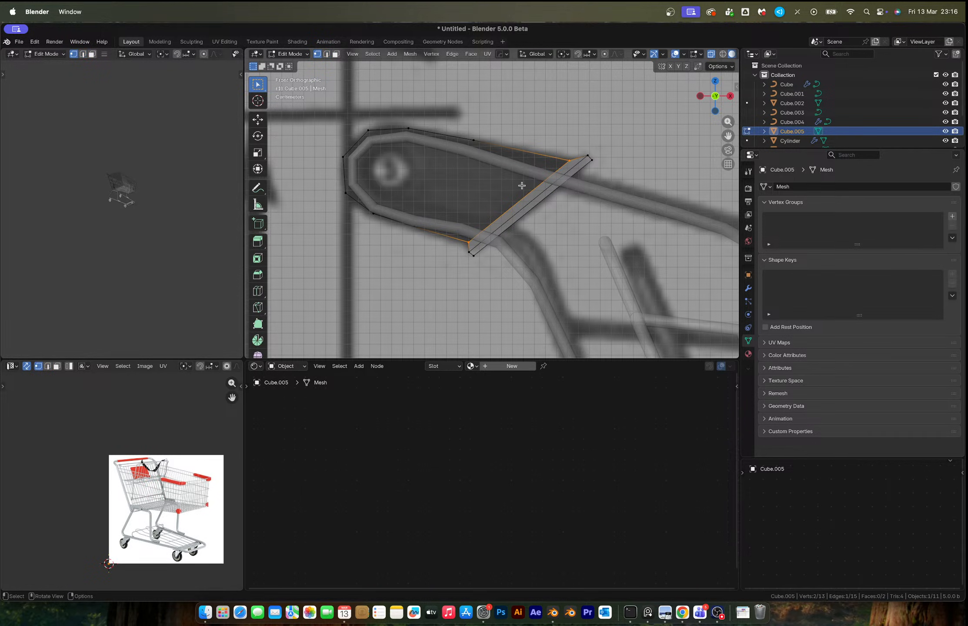
key("f")
key("f")
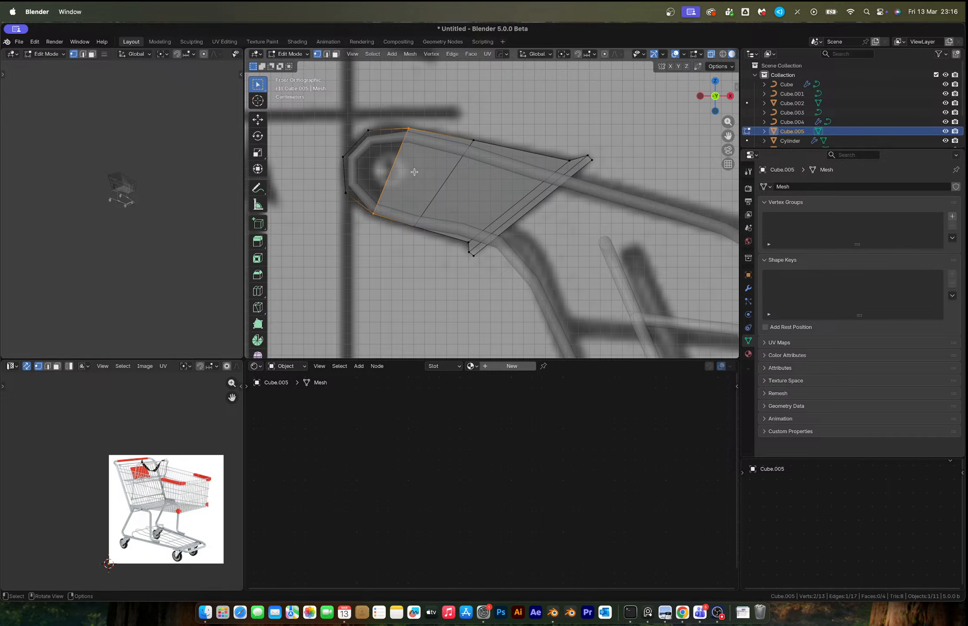
Bevel the upper front vertex of the cap's rounded end with one segment and fill the remaining opening with faces
middle_click_drag(413, 171, 494, 170, "shift")
left_click(411, 158)
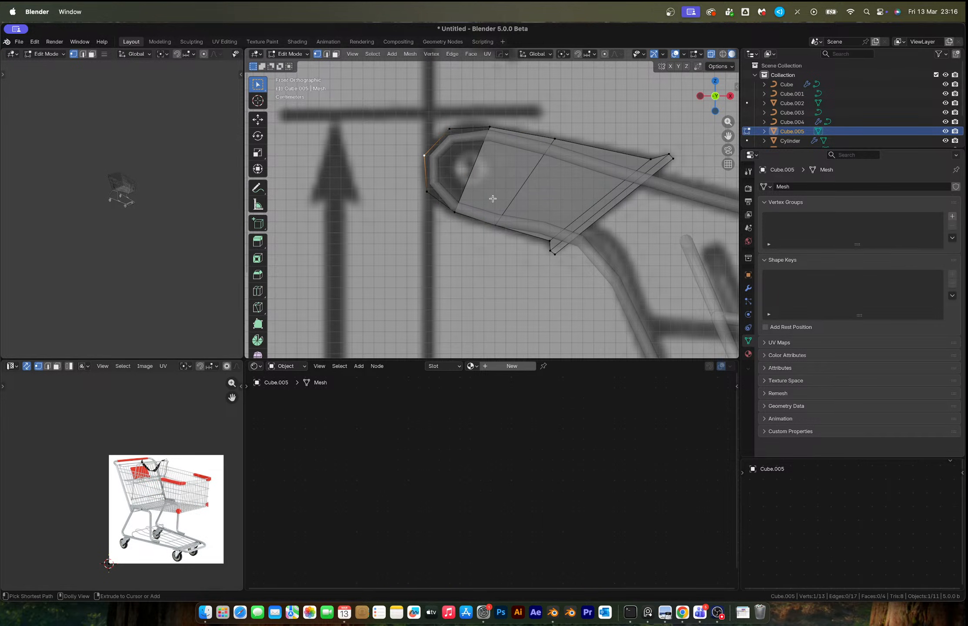
key("ctrl+shift+b")
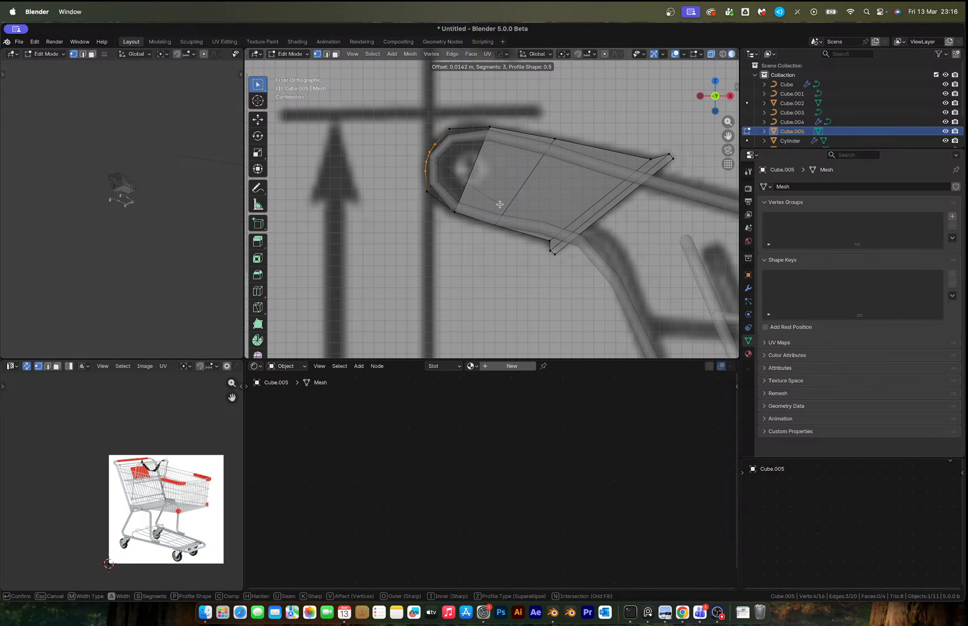
scroll(498, 204, "down", 2)
left_click(497, 203)
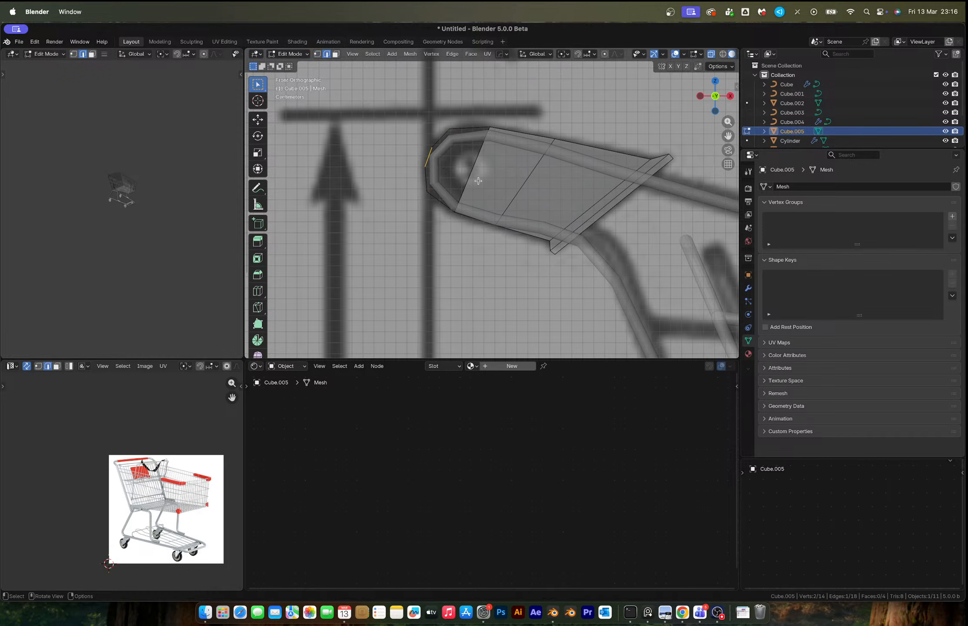
key("2")
key("f")
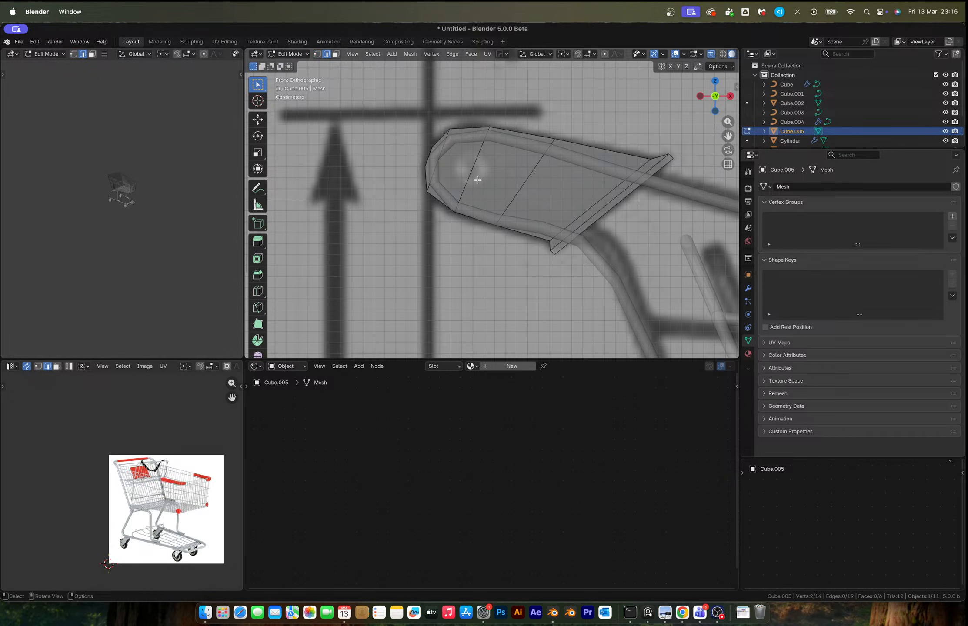
Select the whole cap face and move it along Y in the top view to the outer side of the handle tube
key("a")
scroll(640, 211, "up", 4)
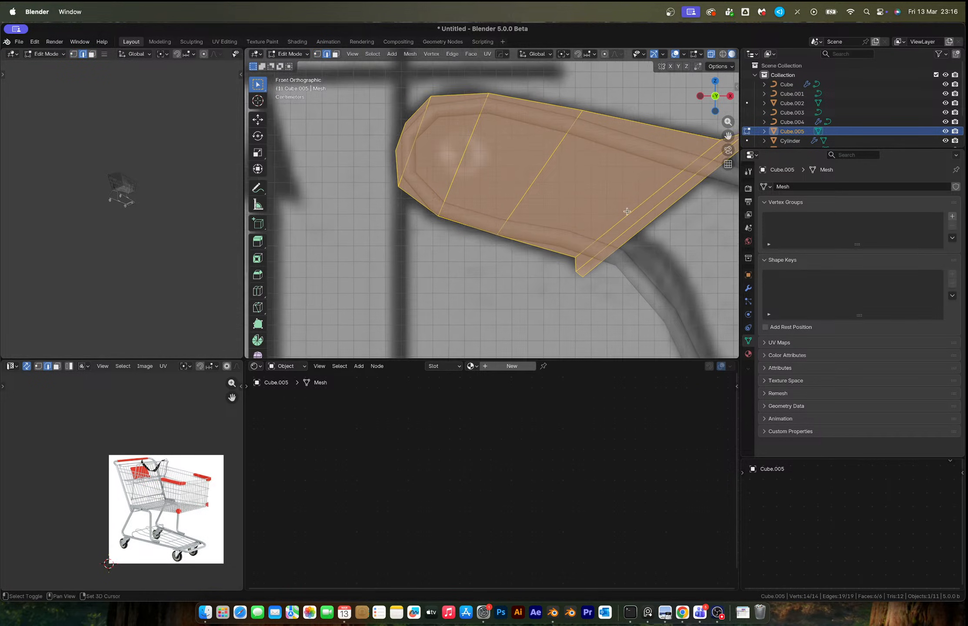
key("i")
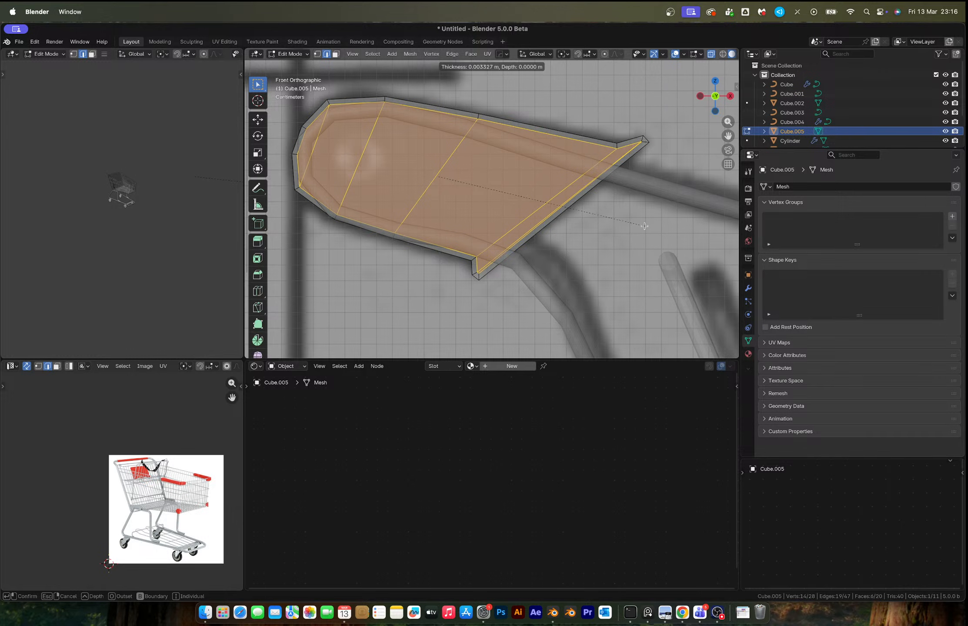
key("Escape")
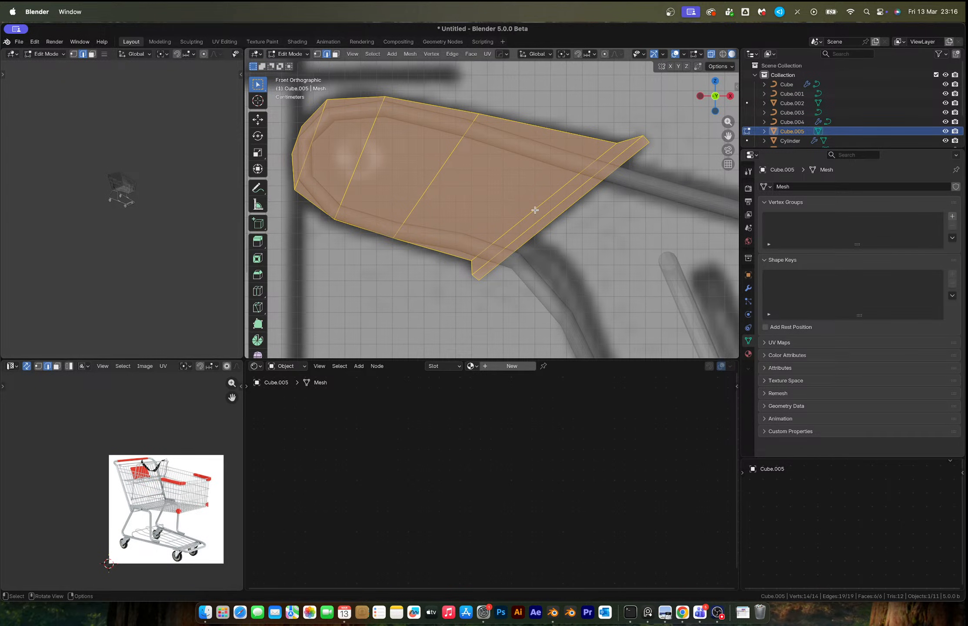
scroll(535, 210, "down", 3)
scroll(501, 197, "down", 2)
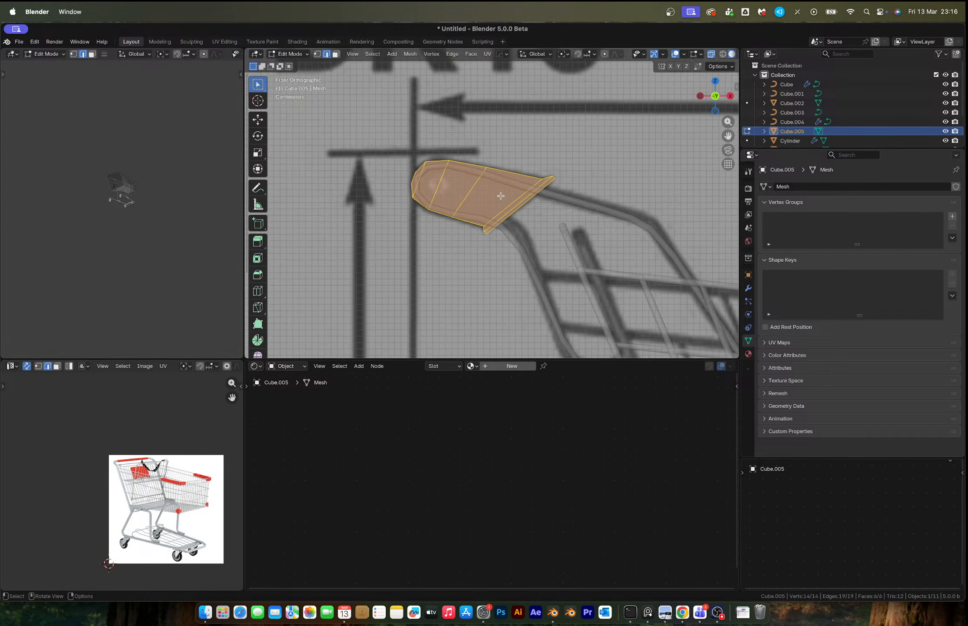
middle_click_drag(501, 196, 584, 245)
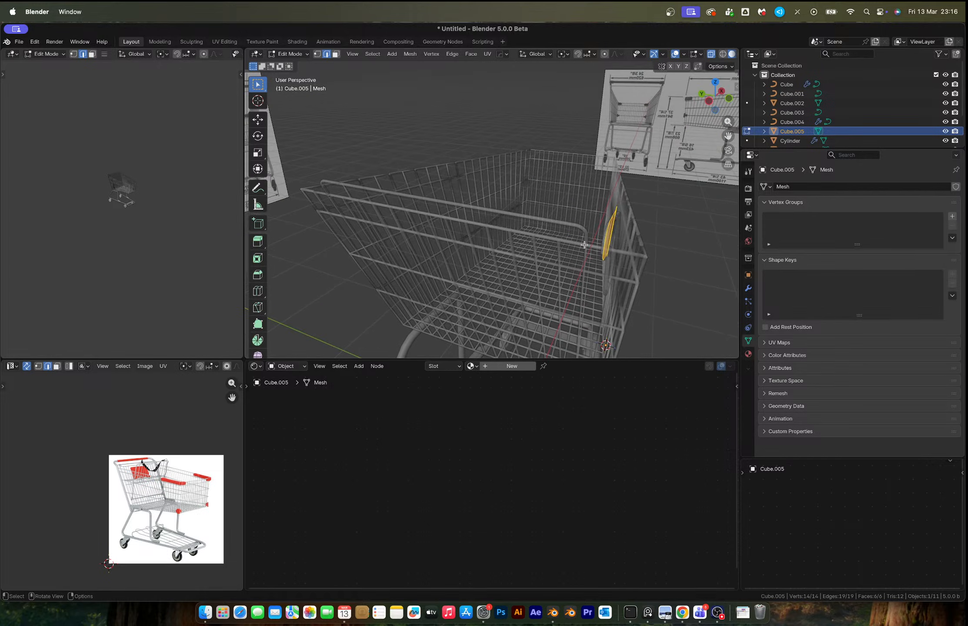
left_click(715, 83)
key("g")
key("y")
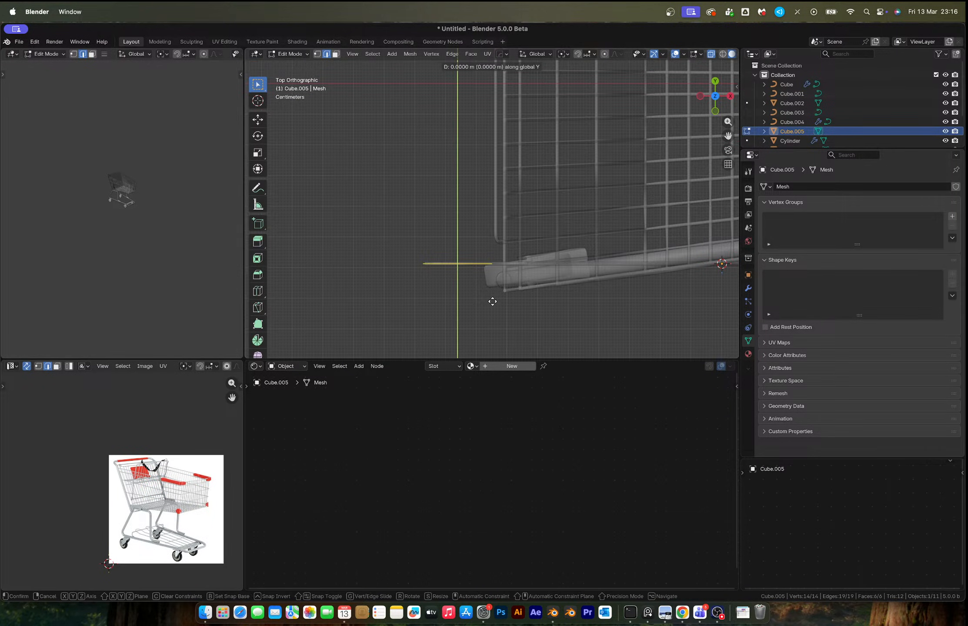
left_click(492, 310)
Extrude the cap face about 0.045 m inward across the handle tube and view the solid in perspective
key("e")
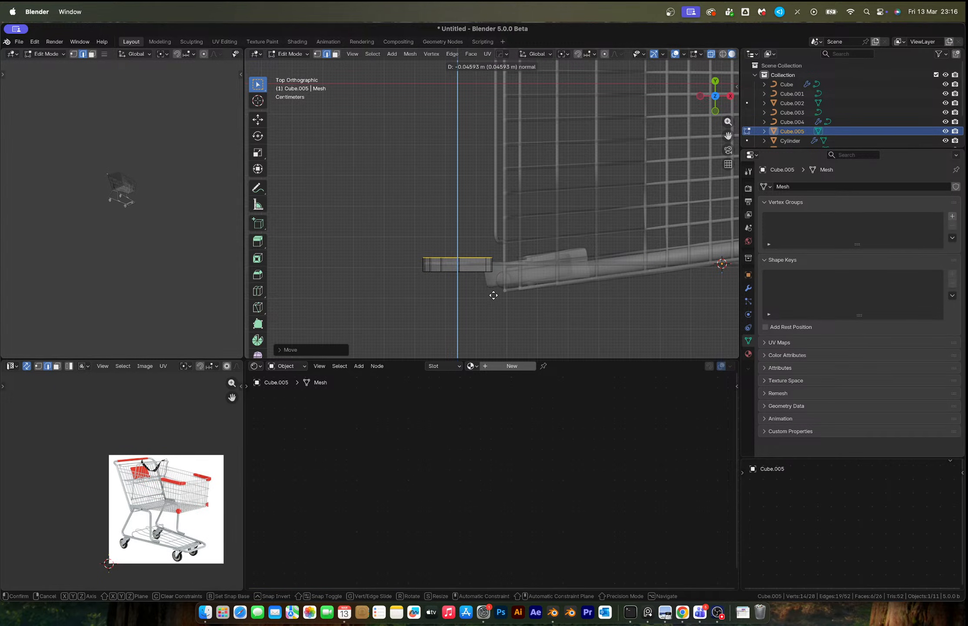
left_click(493, 297)
key("Tab")
middle_click_drag(493, 297, 629, 221)
key("Tab")
Select the edge loops outlining both side faces of the end cap
left_click(372, 54)
mouse_move(412, 199)
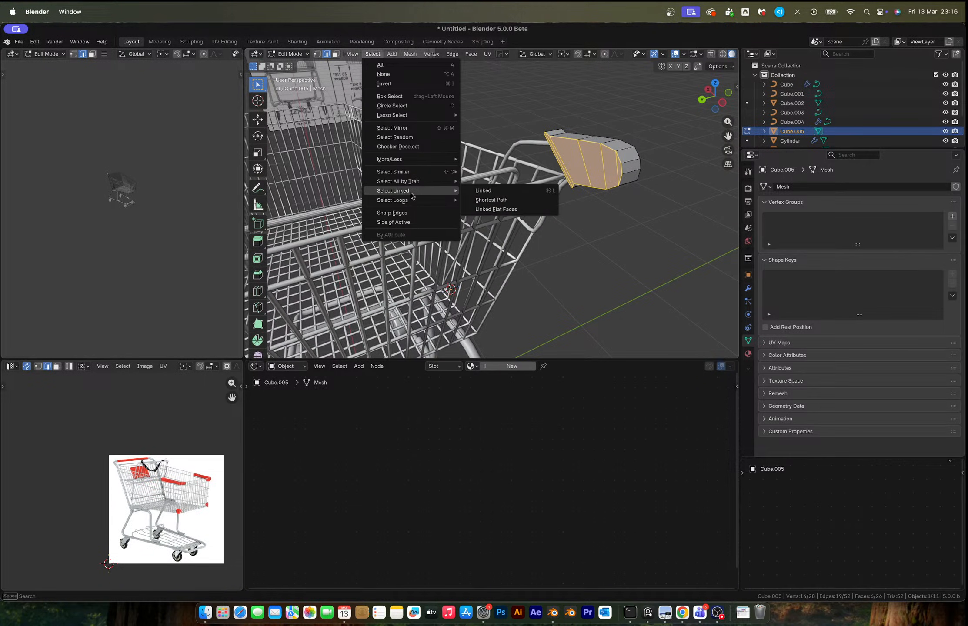
left_click(494, 227)
middle_click_drag(494, 227, 514, 173)
left_click(550, 227, "alt+shift")
left_click(468, 121, "alt+shift")
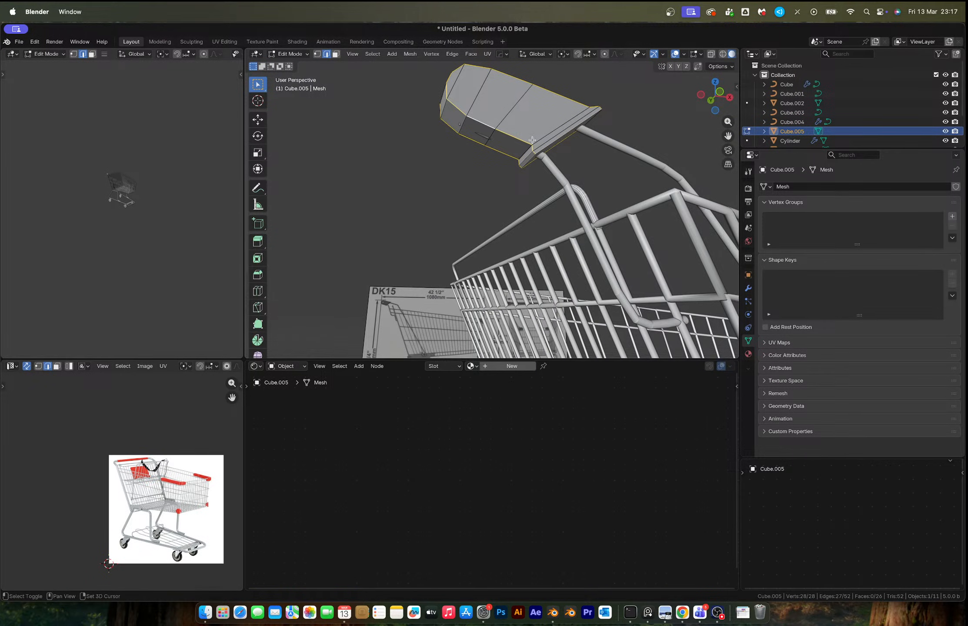
Remove the rear face's two long side edges from the cap's outline edge selection
middle_click_drag(544, 147, 499, 190)
scroll(533, 145, "up", 3)
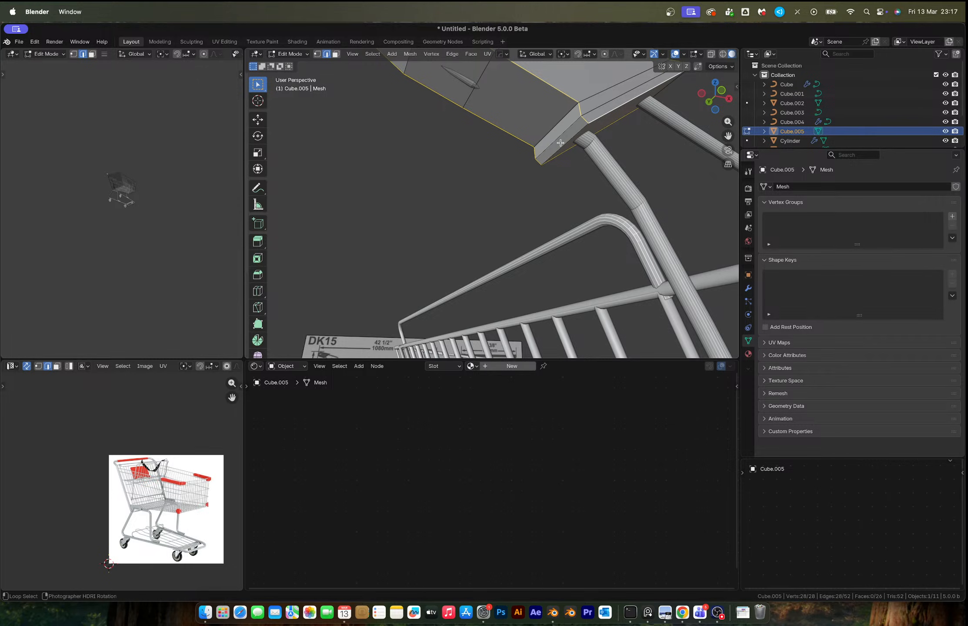
middle_click_drag(560, 143, 465, 267)
left_click(341, 188, "shift")
middle_click_drag(515, 175, 500, 201)
key("ctrl+z")
key("ctrl+z")
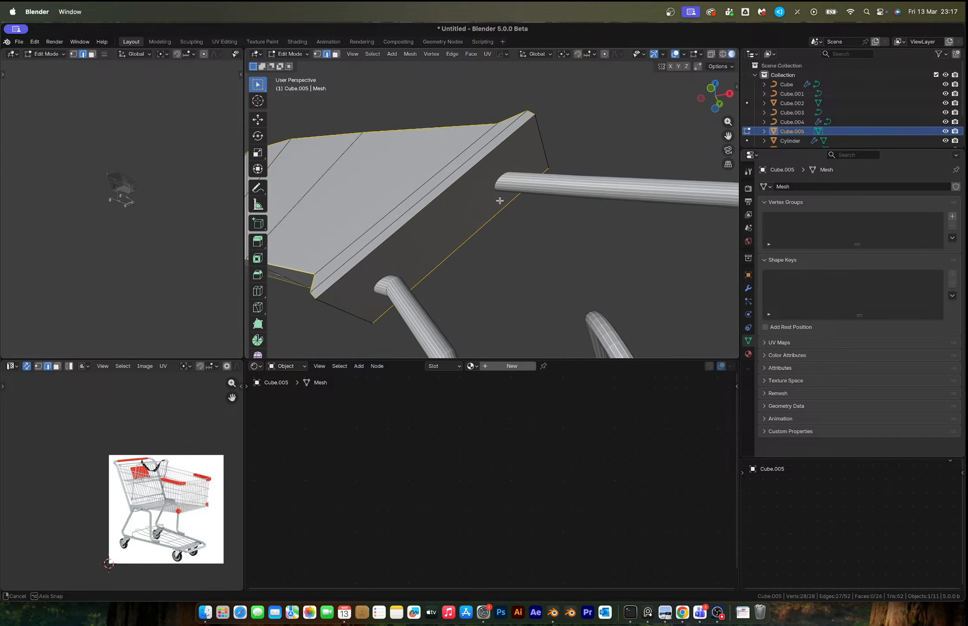
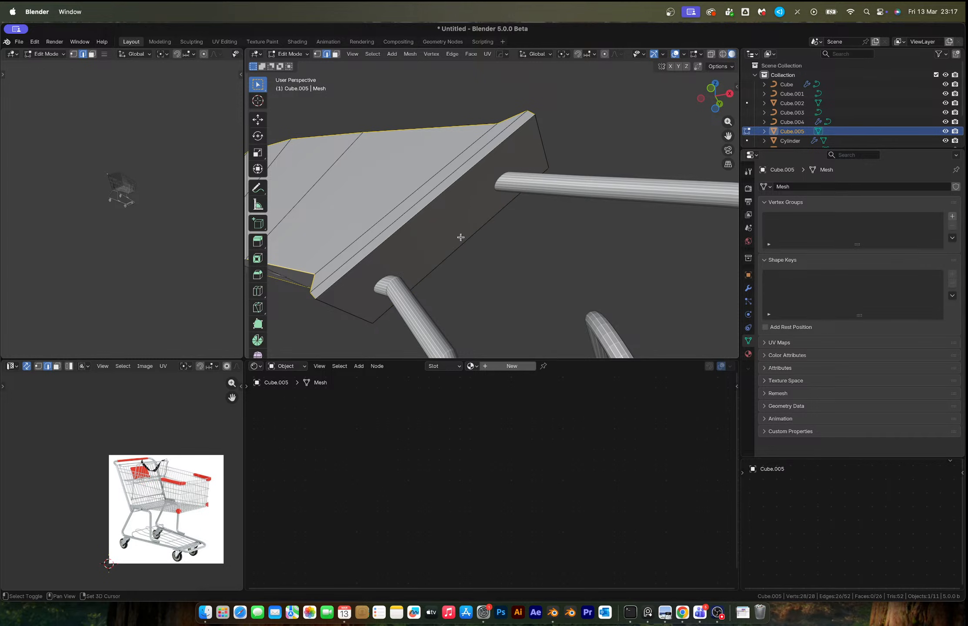
Bevel the selected outline edges of the cap with an offset of about 0.0066 m and multiple segments
middle_click_drag(460, 234, 523, 257)
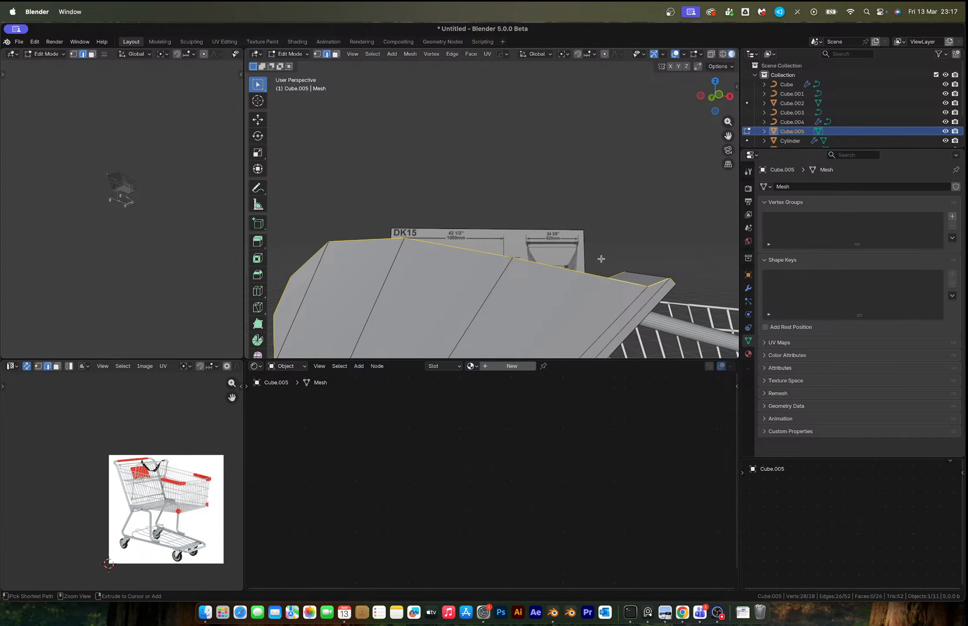
key("ctrl+b")
scroll(607, 260, "up", 3)
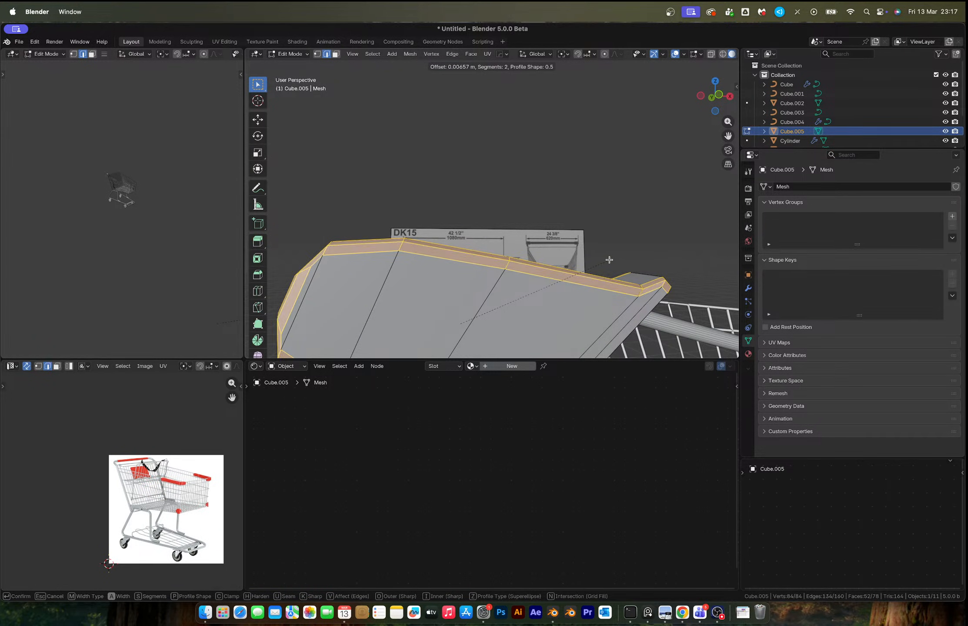
left_click(610, 260)
key("Tab")
middle_click_drag(612, 264, 434, 220)
scroll(452, 249, "up", 3)
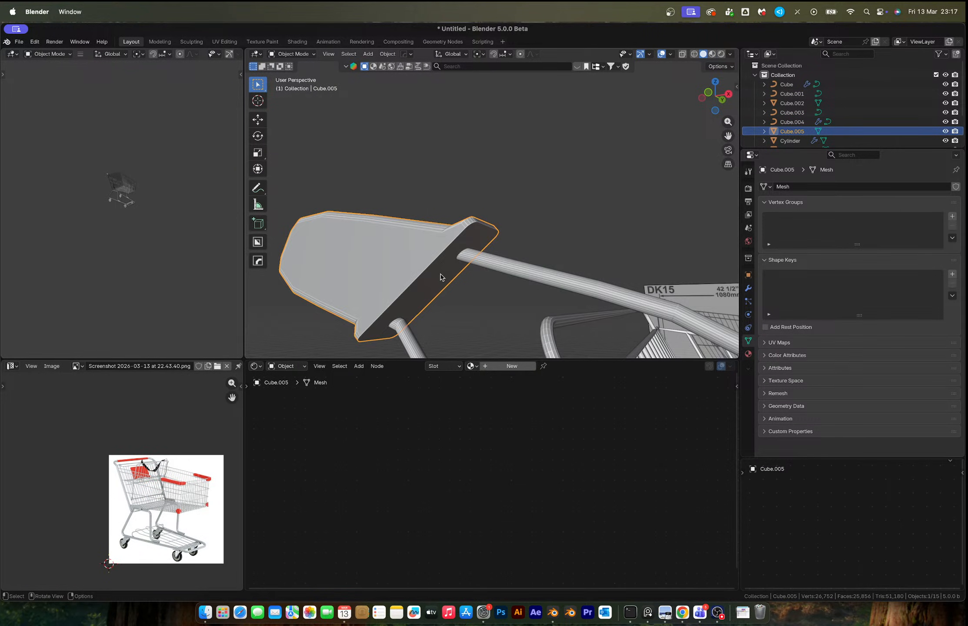
Select the cap's rear face, where the tubes enter, and inset it slightly
key("Tab")
key("alt+a")
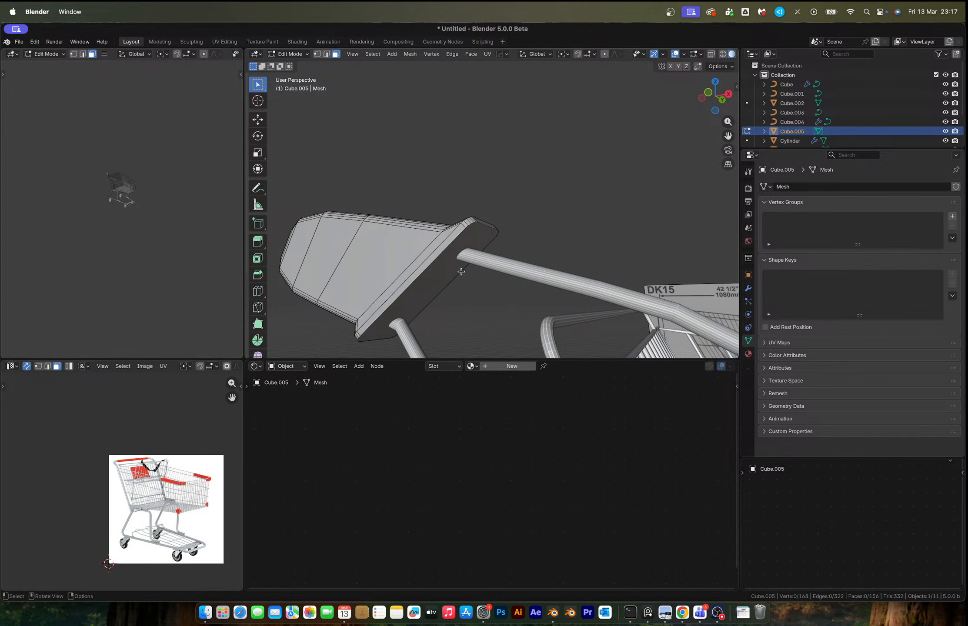
left_click(442, 270)
scroll(522, 256, "up", 1)
key("i")
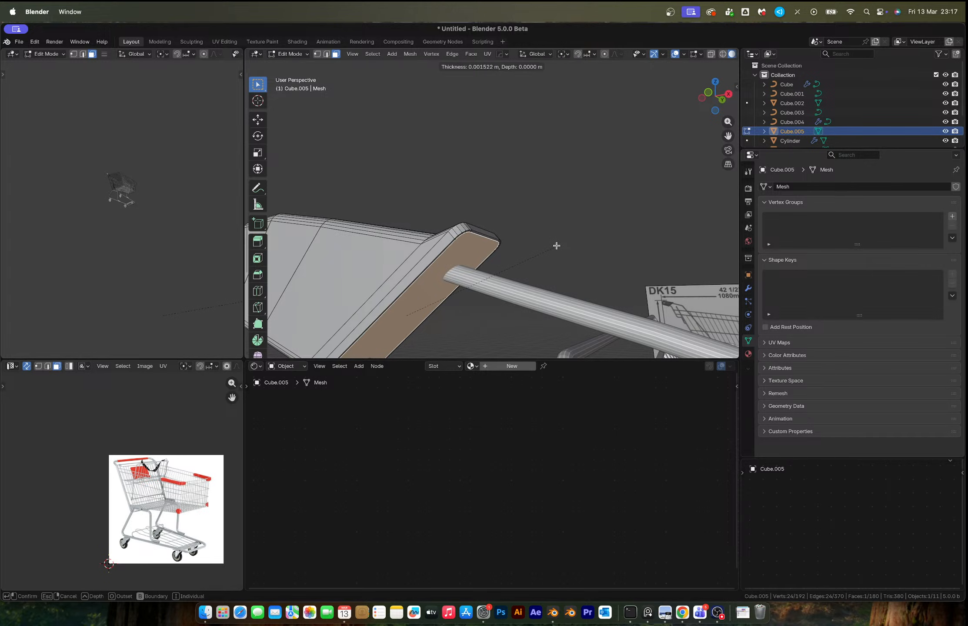
left_click(557, 245)
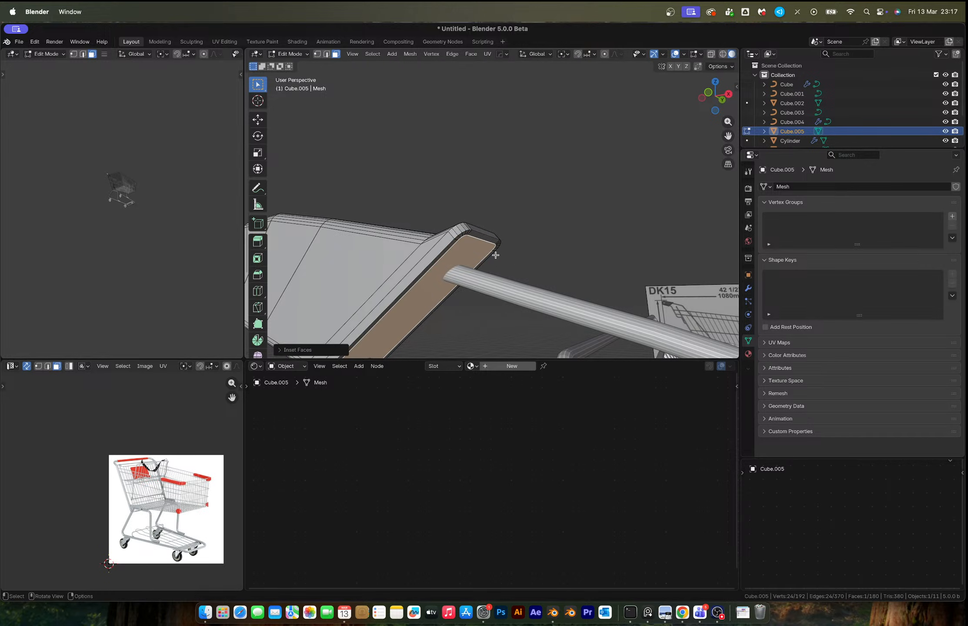
In front view, extrude the inset rear face about 0.0134 m into the cap, scale it down and reposition it inside the outline
left_click(708, 93)
scroll(542, 200, "up", 2)
key("alt+z")
middle_click_drag(571, 293, 567, 225, "shift")
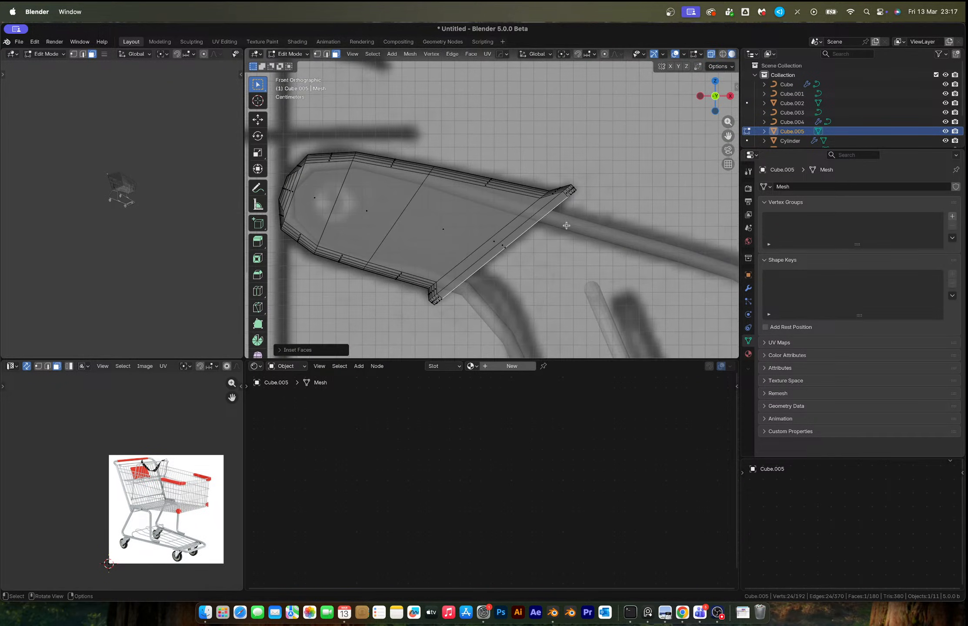
key("e")
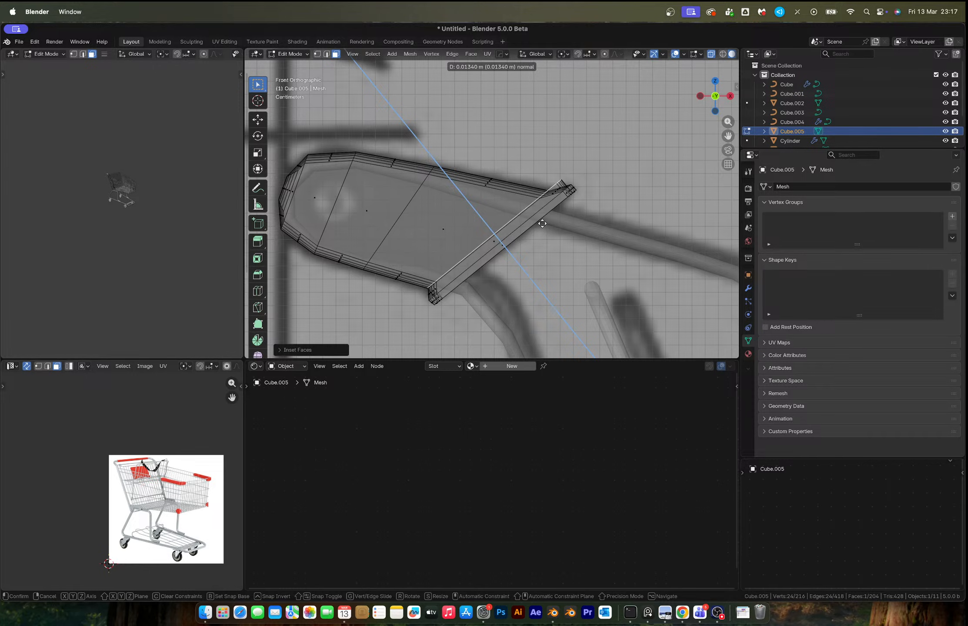
left_click(542, 223)
key("s")
left_click(572, 191)
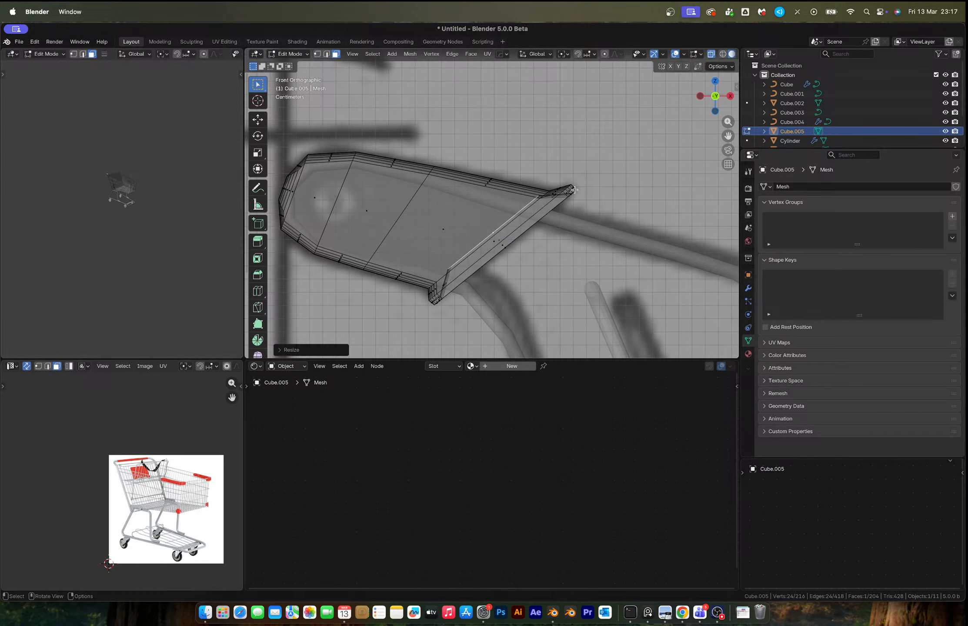
key("g")
left_click(562, 188)
Add a level 2 subdivision to the cap and apply auto smooth shading
key("Tab")
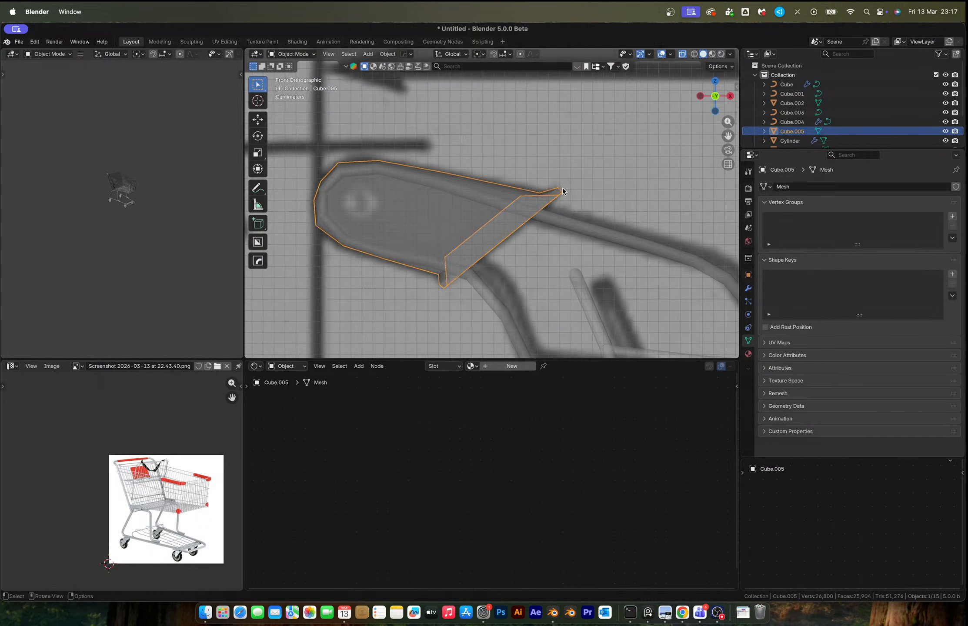
scroll(461, 197, "down", 3)
middle_click_drag(462, 196, 518, 227)
key("Tab")
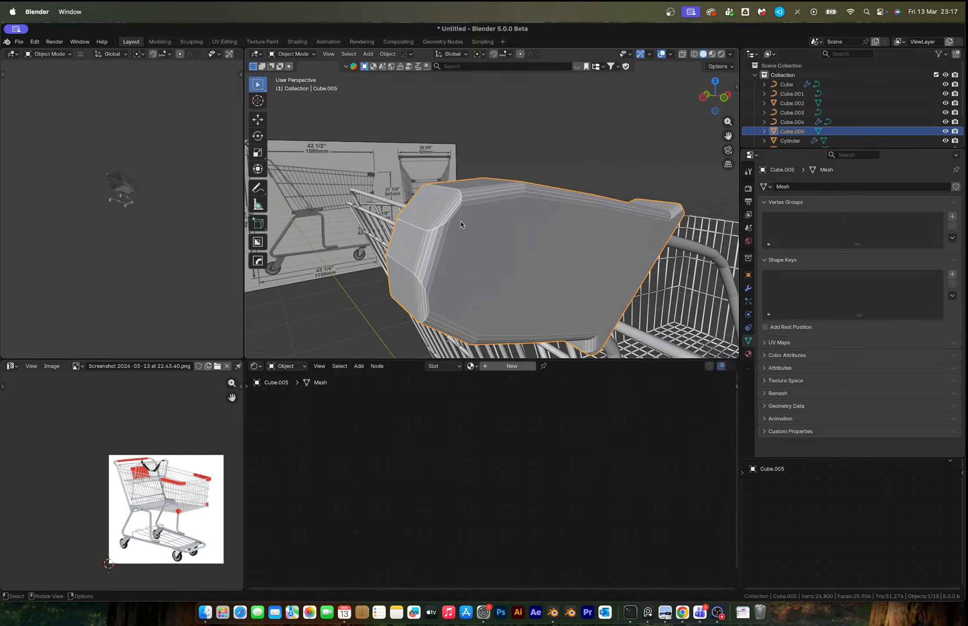
middle_click_drag(460, 221, 487, 206)
key("Tab")
key("ctrl+2")
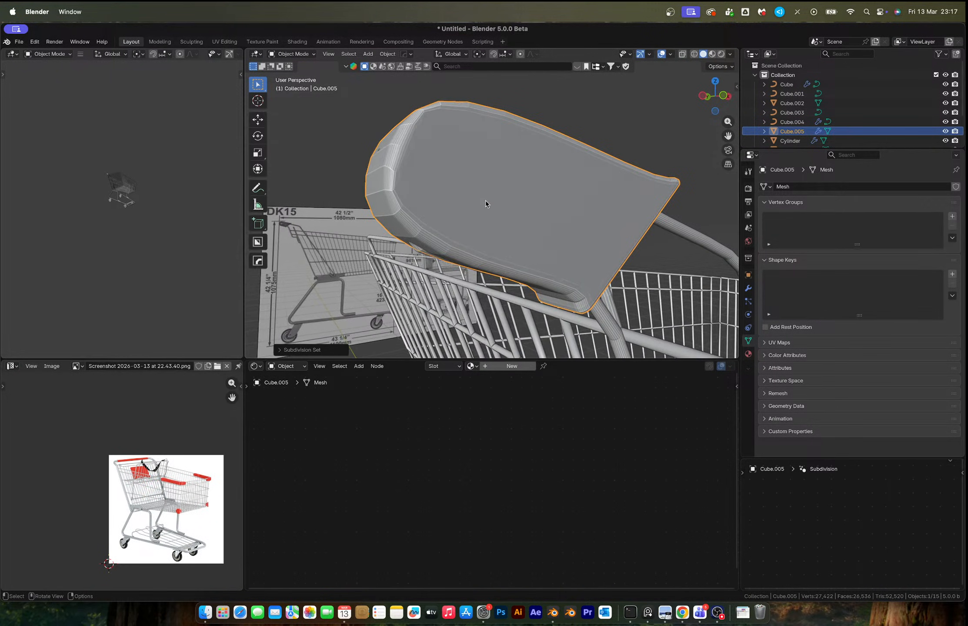
right_click(487, 205)
left_click(452, 170)
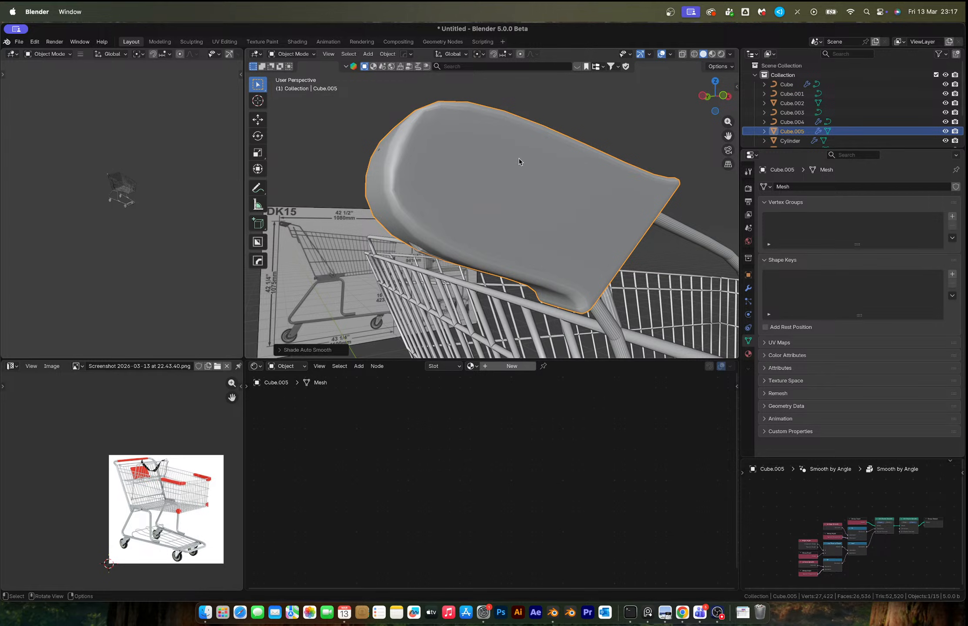
Undo the cap's smooth shading, subdivision, rear recess and edge bevel back to the unbevelled mesh
middle_click_drag(519, 161, 473, 177)
key("ctrl+z")
key("ctrl+z")
key("ctrl+z")
key("ctrl+z")
key("ctrl+z")
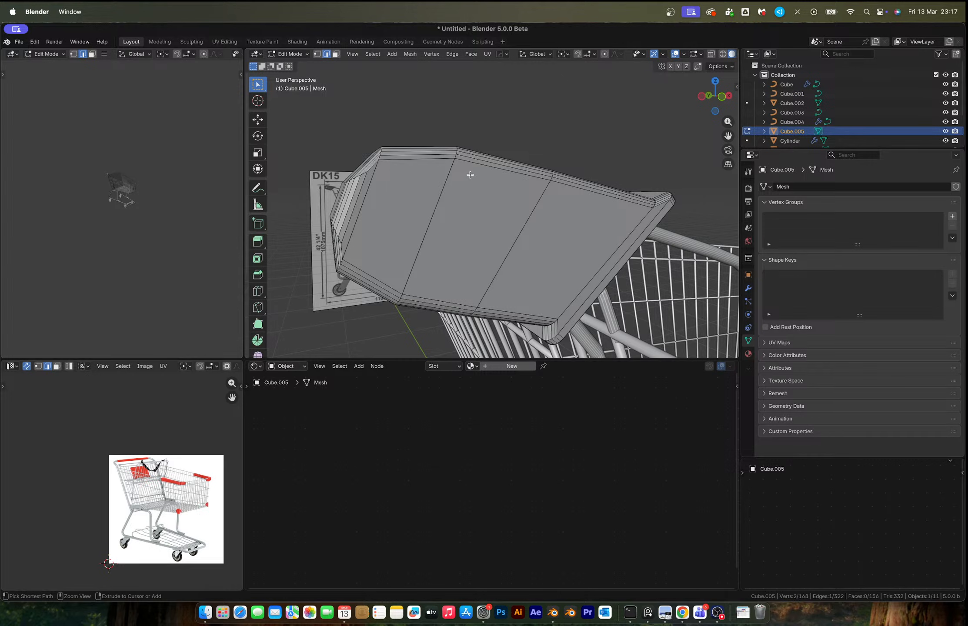
key("ctrl+z")
key("ctrl+z")
mouse_move(374, 171)
middle_mouse_down()
mouse_move(413, 169)
mouse_move(401, 170)
middle_mouse_up()
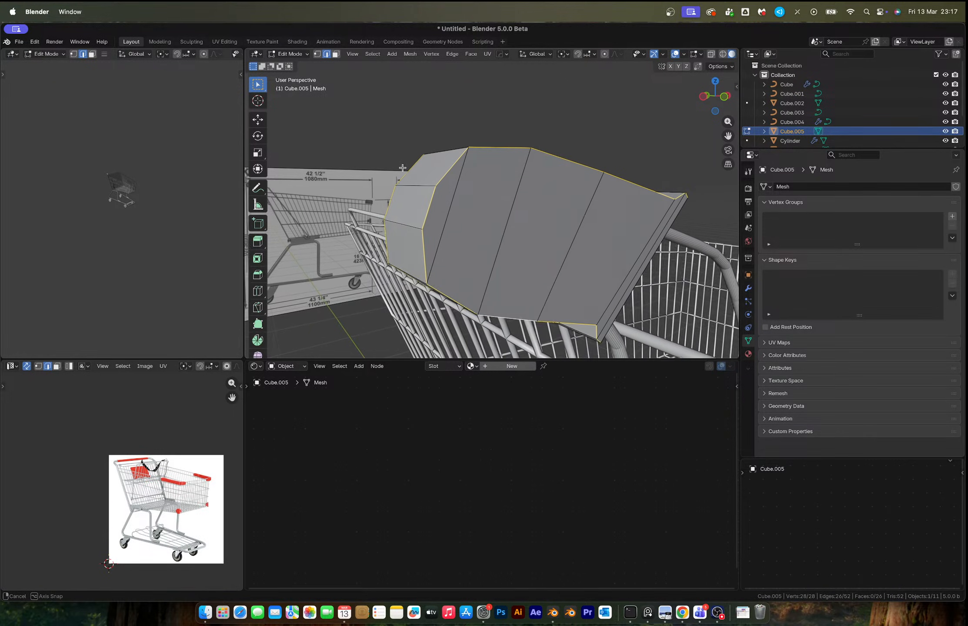
Slide the edge loop nearest the cap's rounded end toward the rear lip in front view
left_click(447, 194, "alt")
middle_click_drag(457, 207, 483, 198)
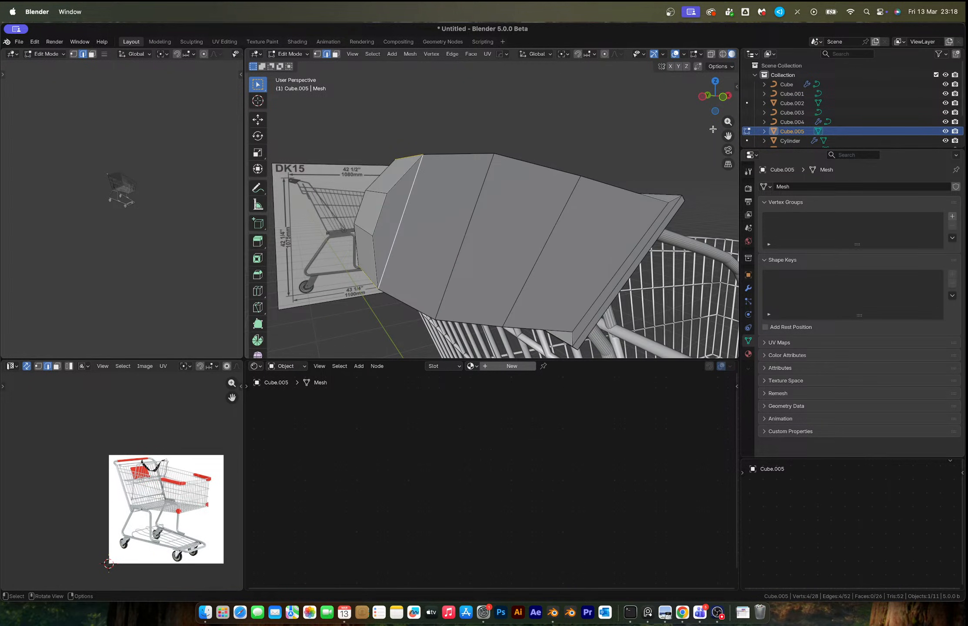
left_click(725, 97)
scroll(350, 192, "up", 3)
middle_click_drag(350, 192, 440, 183, "shift")
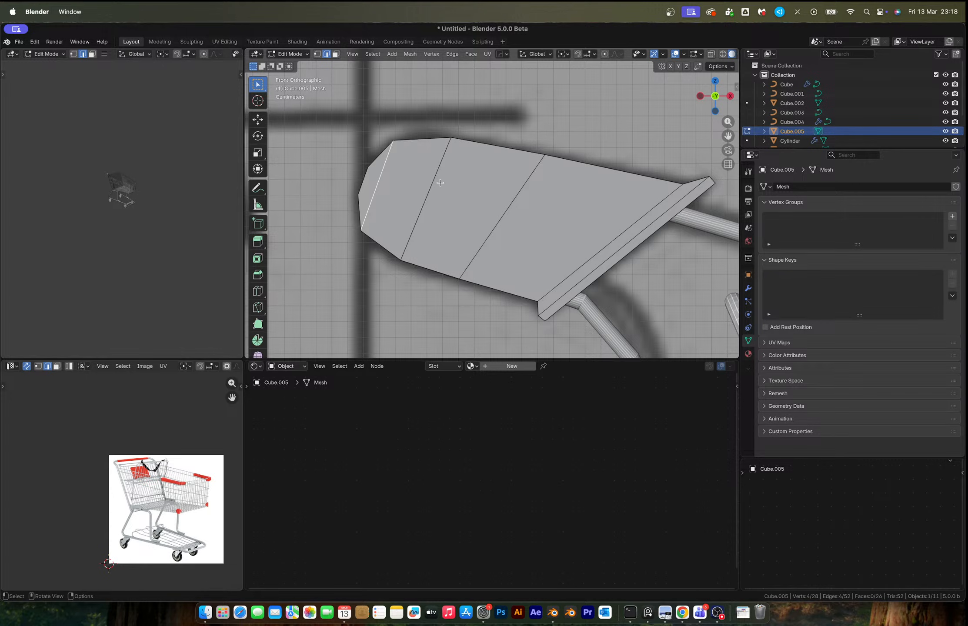
key("g")
key("g")
left_click(454, 184)
key("s")
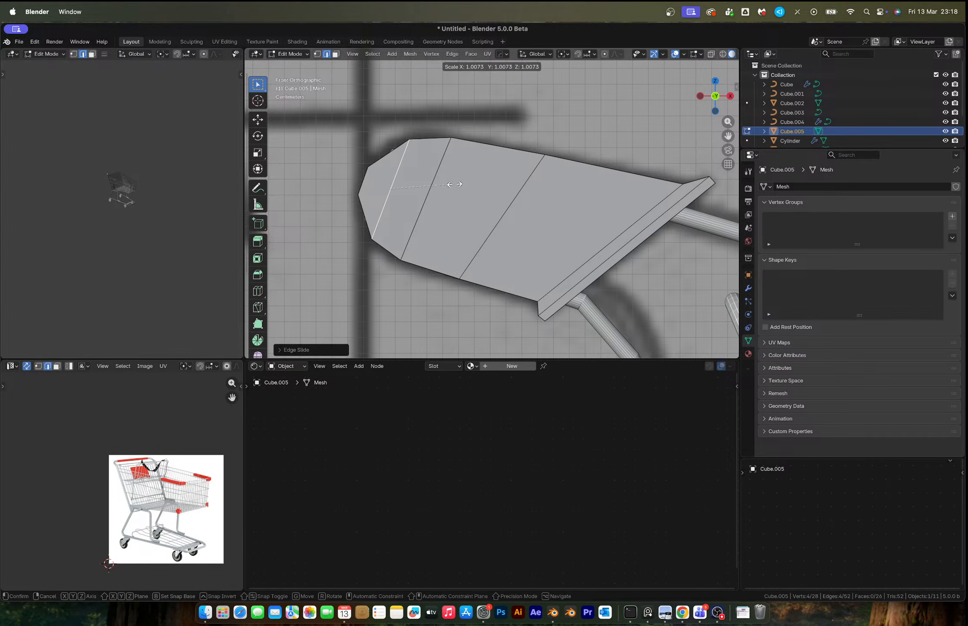
key("Escape")
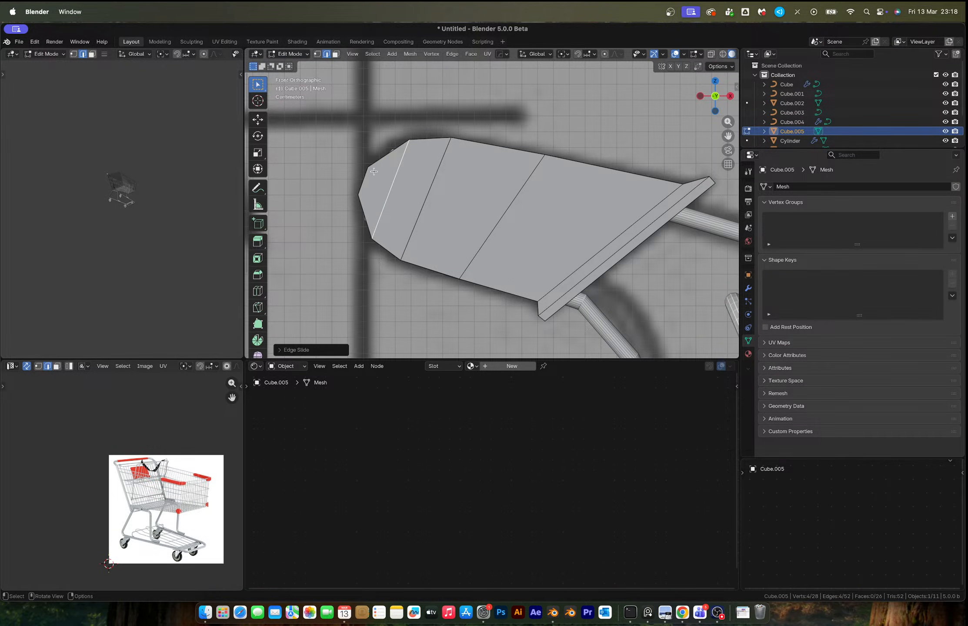
Move the upper and foremost vertices of the rounded end to follow the blueprint outline in front view
key("1")
key("alt+z")
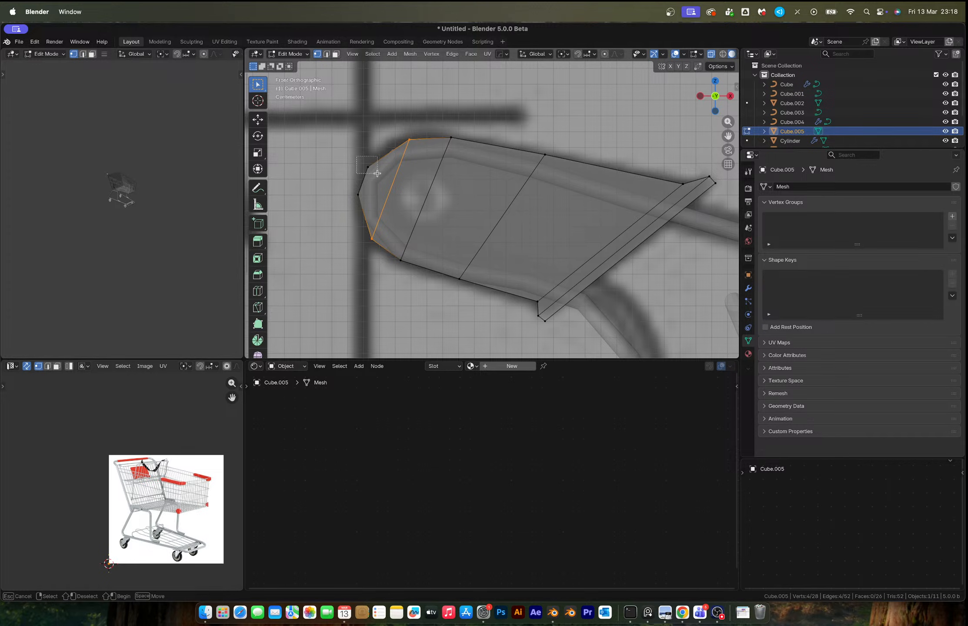
left_click_drag(357, 158, 361, 199)
key("g")
left_click(387, 167)
key("g")
left_click(367, 216)
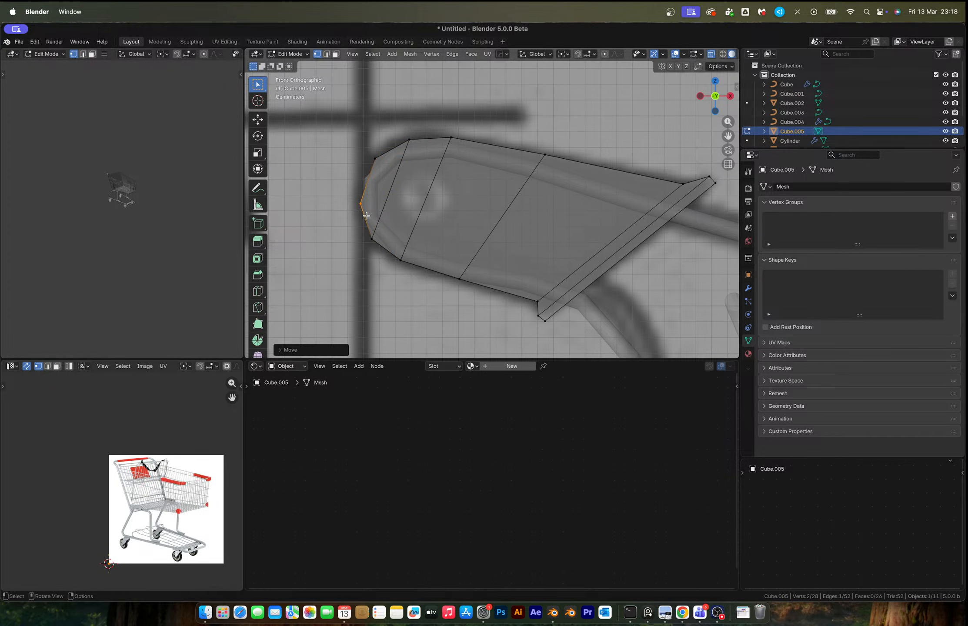
Examine the reshaped rounded end and its two front faces in perspective and against the blueprint in front view
key("Tab")
middle_click_drag(525, 184, 564, 241)
key("Tab")
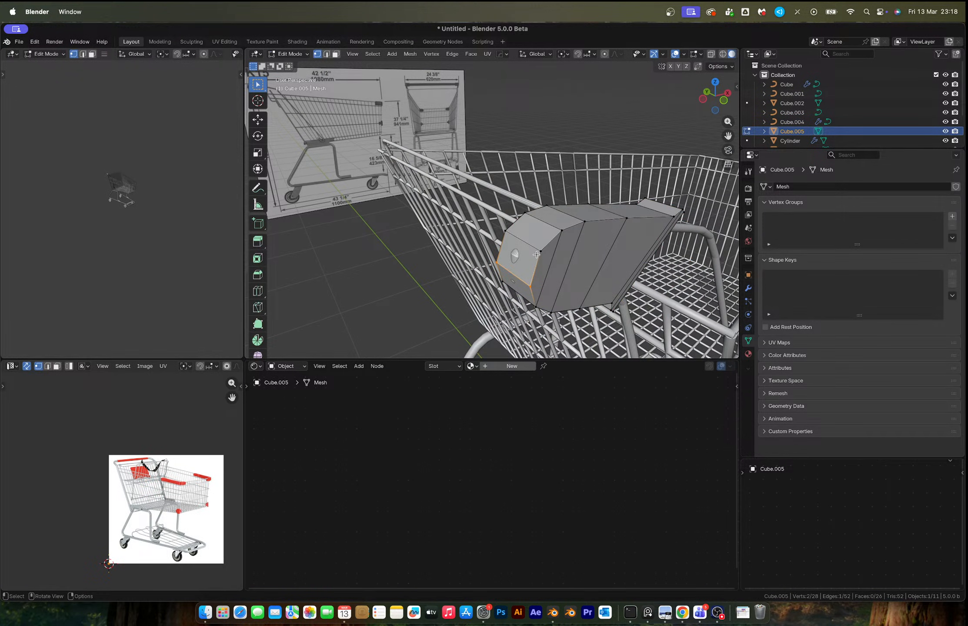
left_click(519, 255)
left_click(513, 290, "shift")
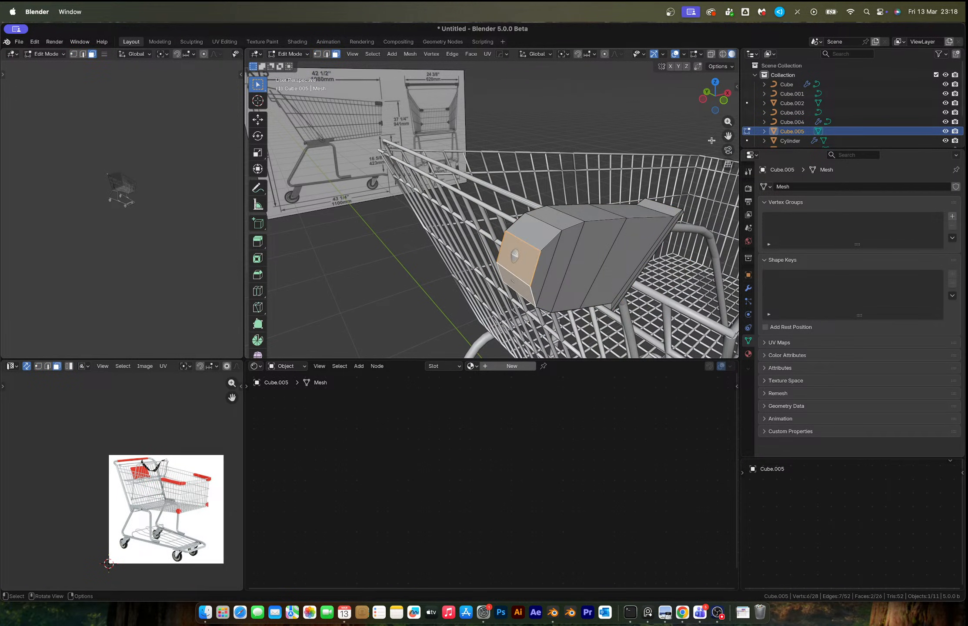
left_click(724, 101)
scroll(477, 216, "up", 8)
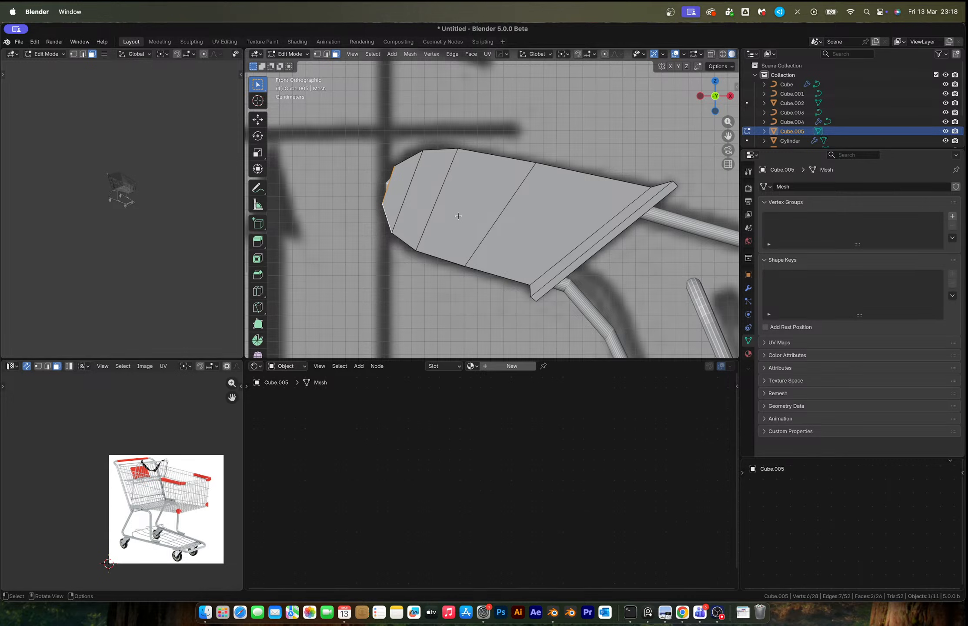
key("Tab")
middle_click_drag(458, 212, 535, 239)
Select the outline edges on both sides of the cap and bevel them about 0.0056 m with 5 segments
key("Tab")
key("2")
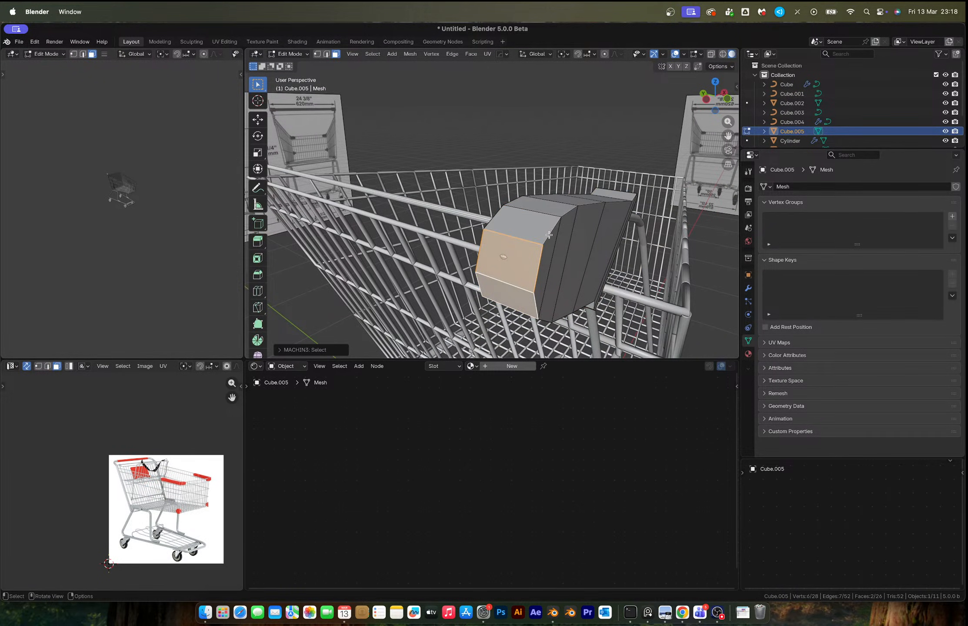
left_click(549, 235, "alt")
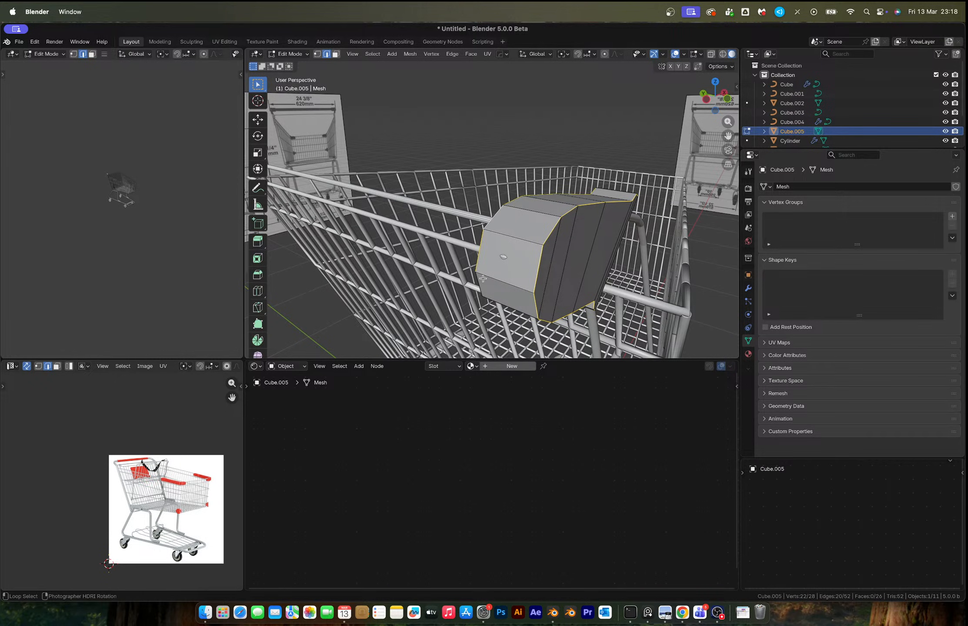
middle_click_drag(491, 279, 444, 270)
scroll(494, 247, "up", 3)
key("ctrl+b")
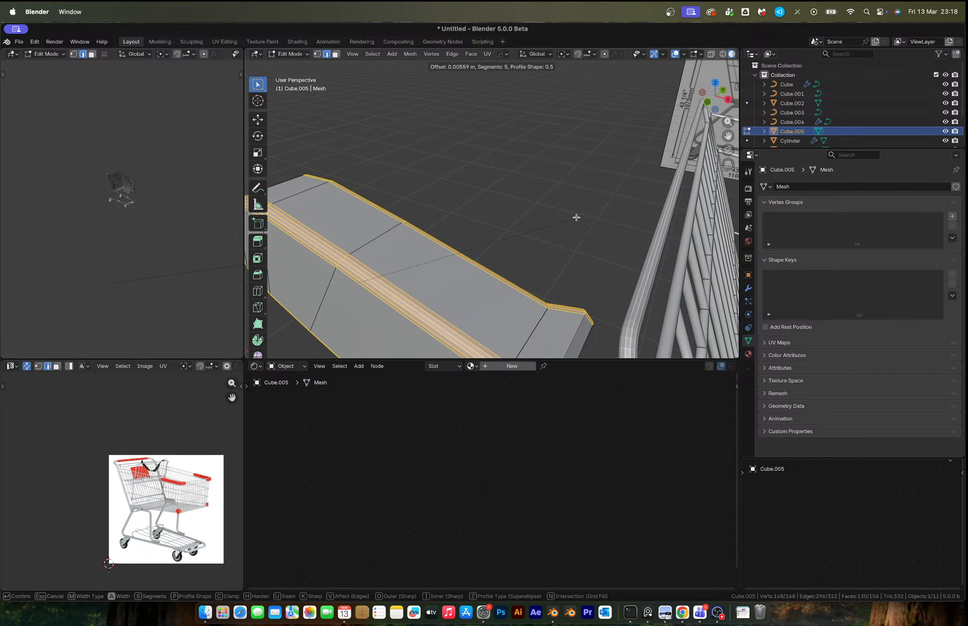
left_click(579, 216)
middle_click_drag(579, 216, 496, 209)
key("Tab")
Inset the cap's rear face about 0.003 m and extrude the inset face into the cap
key("Tab")
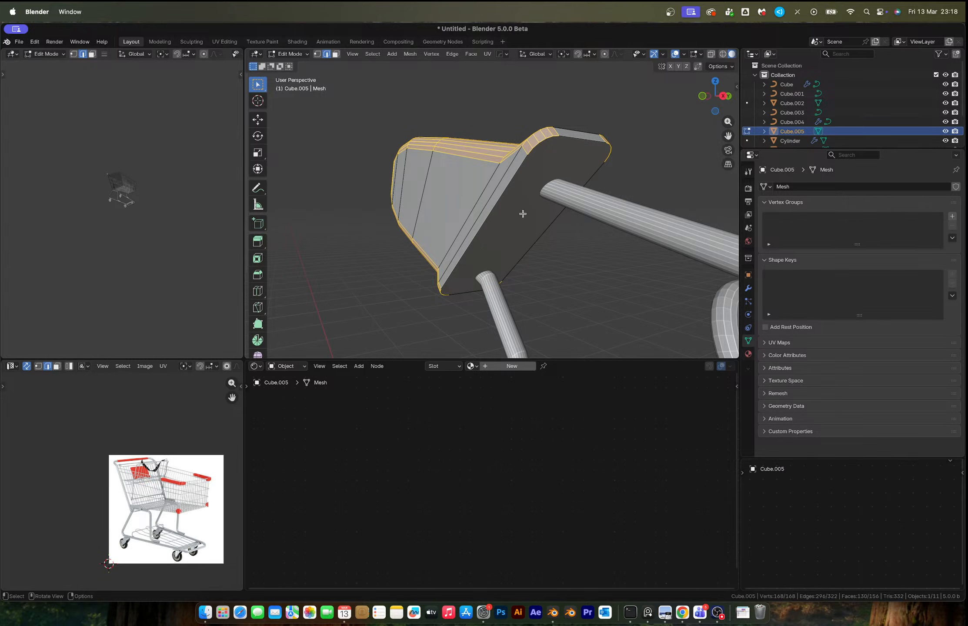
key("3")
left_click(573, 210)
key("i")
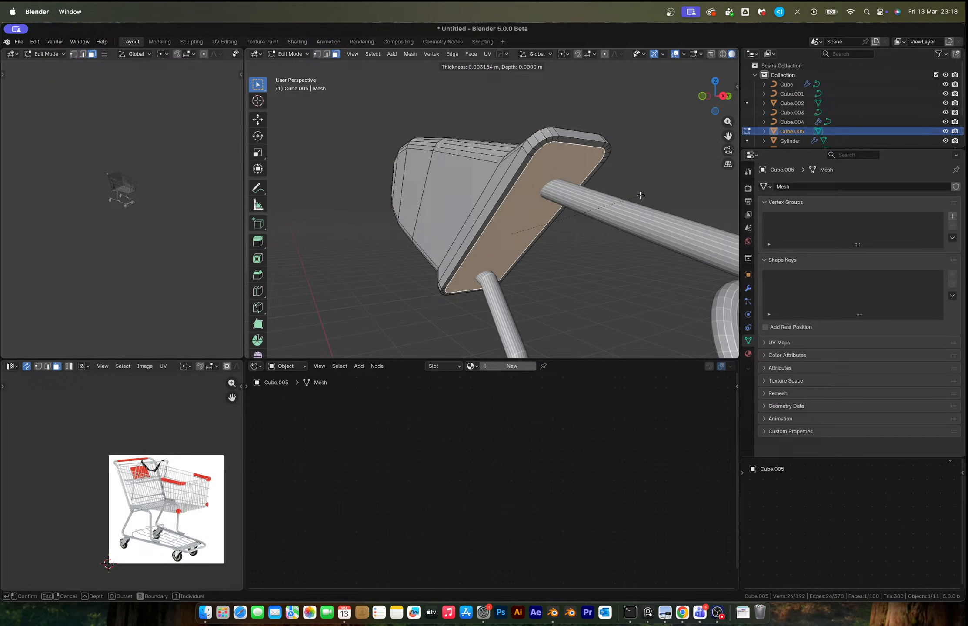
left_click(641, 196)
middle_click_drag(641, 195, 685, 194)
key("e")
left_click(757, 93)
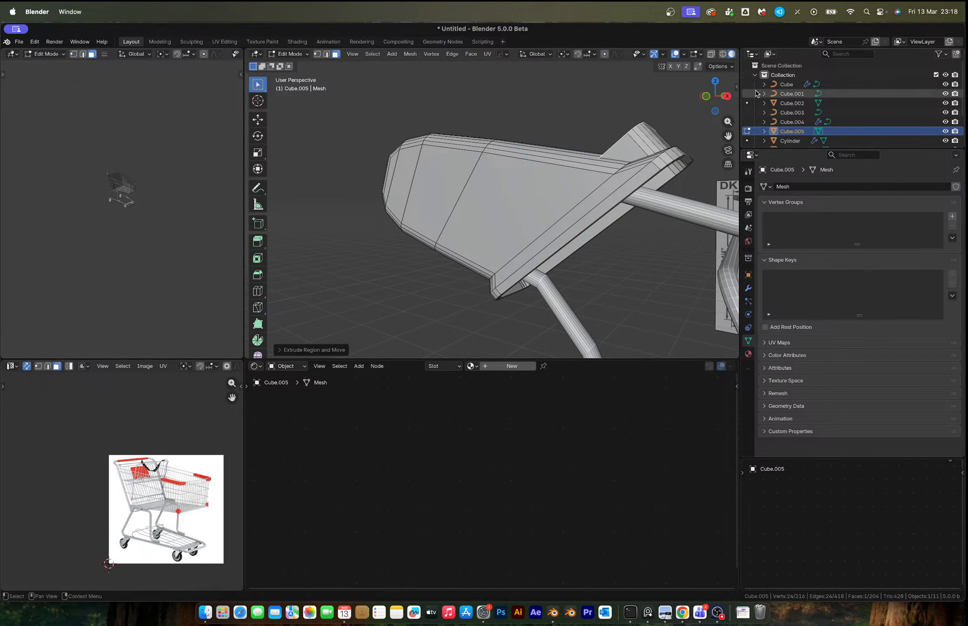
Scale down and shift the recess's inner face in front view so it lies inside the cap, parallel to its slanted rear edge
left_click(707, 97)
middle_click_drag(696, 162, 554, 208, "shift")
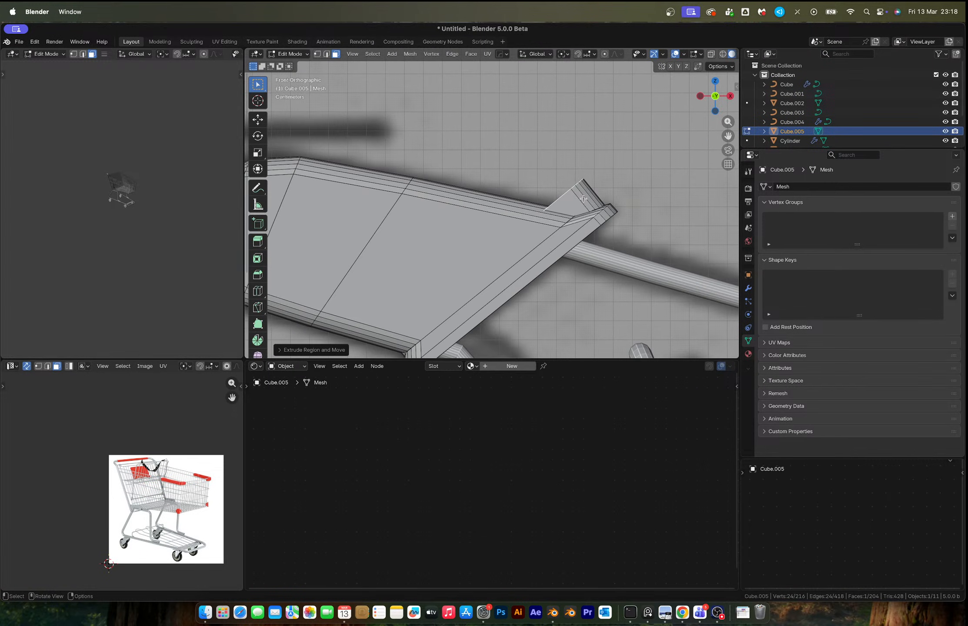
key("s")
left_click(562, 208)
key("alt+z")
key("g")
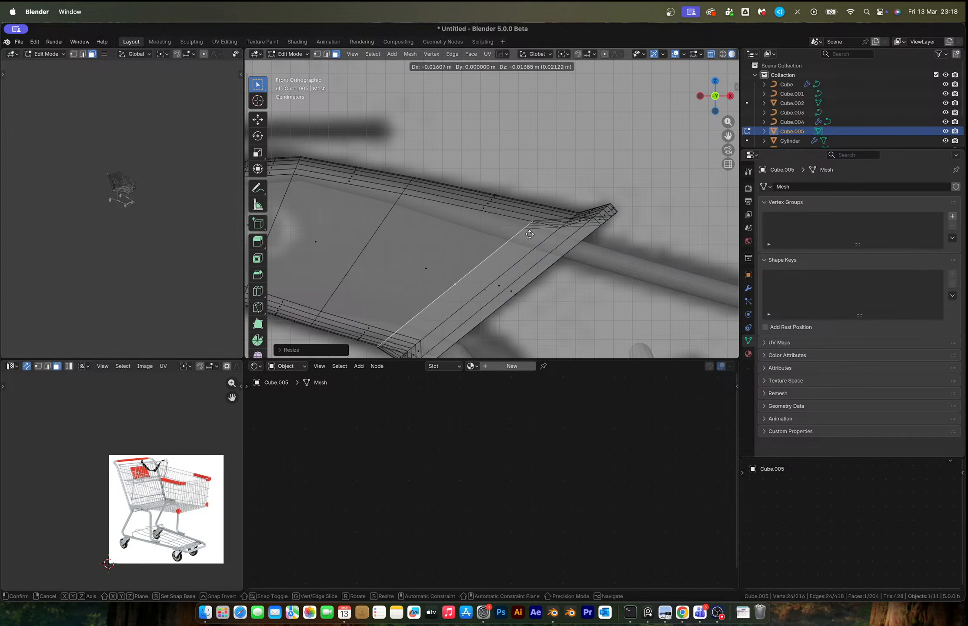
left_click(565, 217)
key("s")
left_click(564, 225)
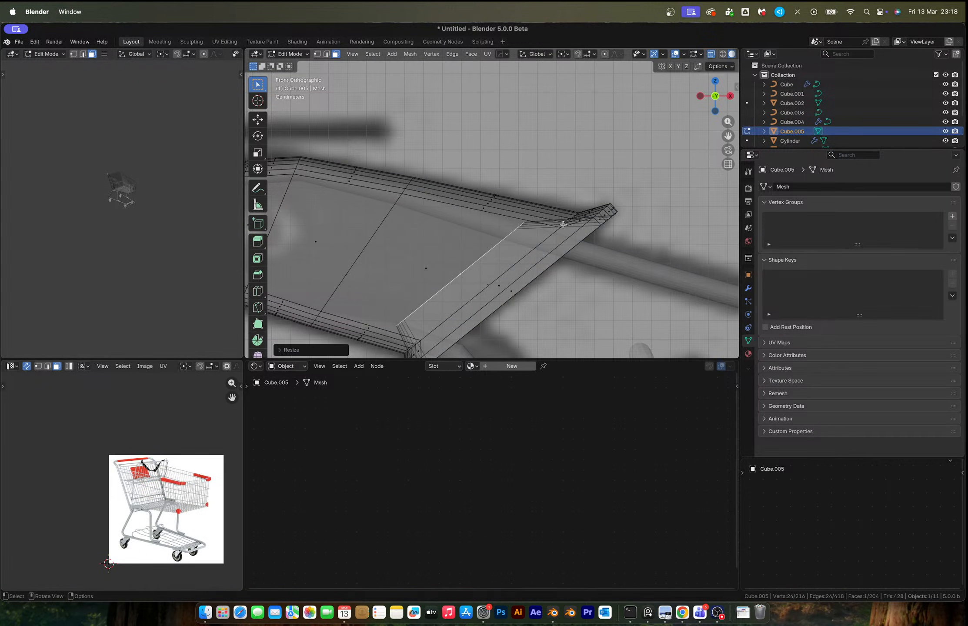
key("g")
left_click(571, 223)
key("Tab")
scroll(492, 225, "down", 4)
key("alt+z")
Select the inner and outer rim loops of the cap's rear opening and bevel them about 0.0001 m with 5 segments
middle_click_drag(493, 225, 443, 177)
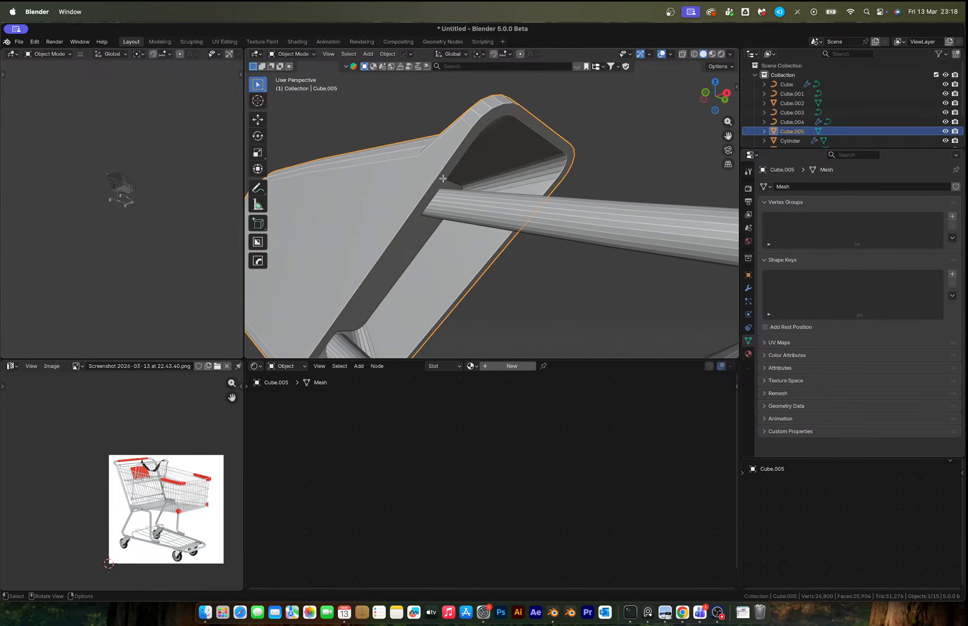
key("Tab")
left_click(437, 175, "alt")
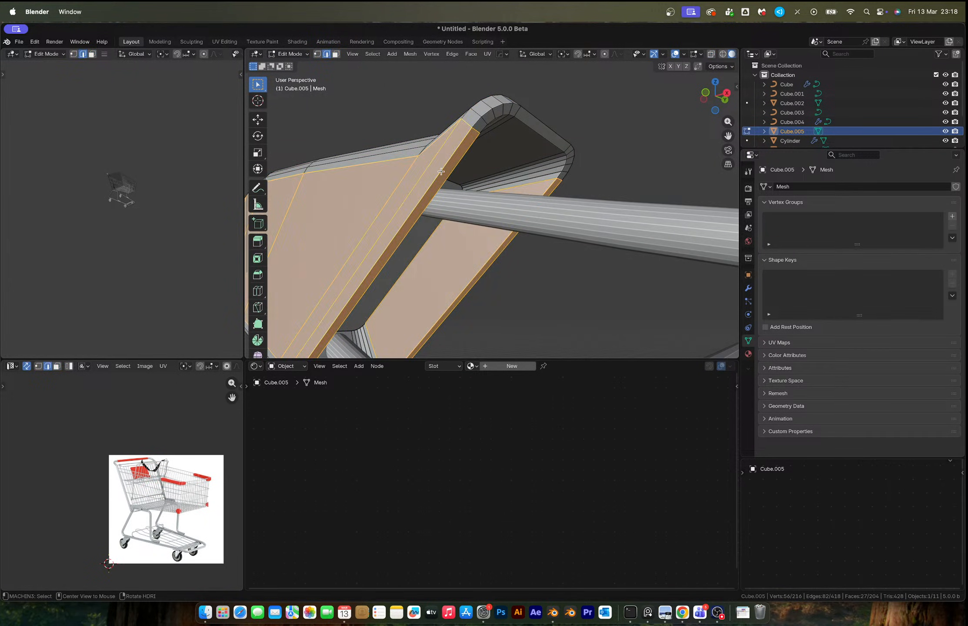
key("2")
left_click(446, 175, "alt")
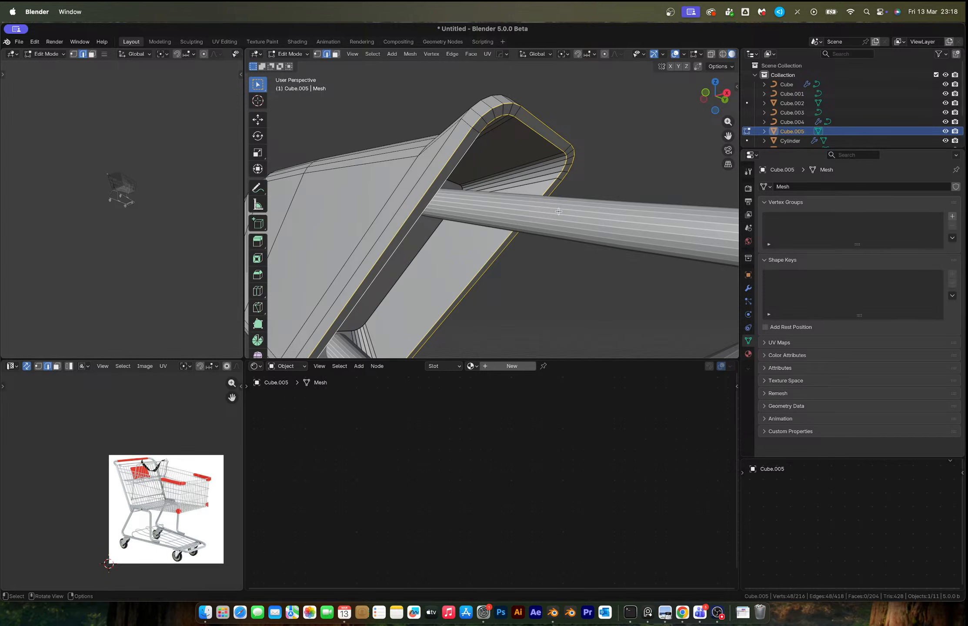
key("ctrl+b")
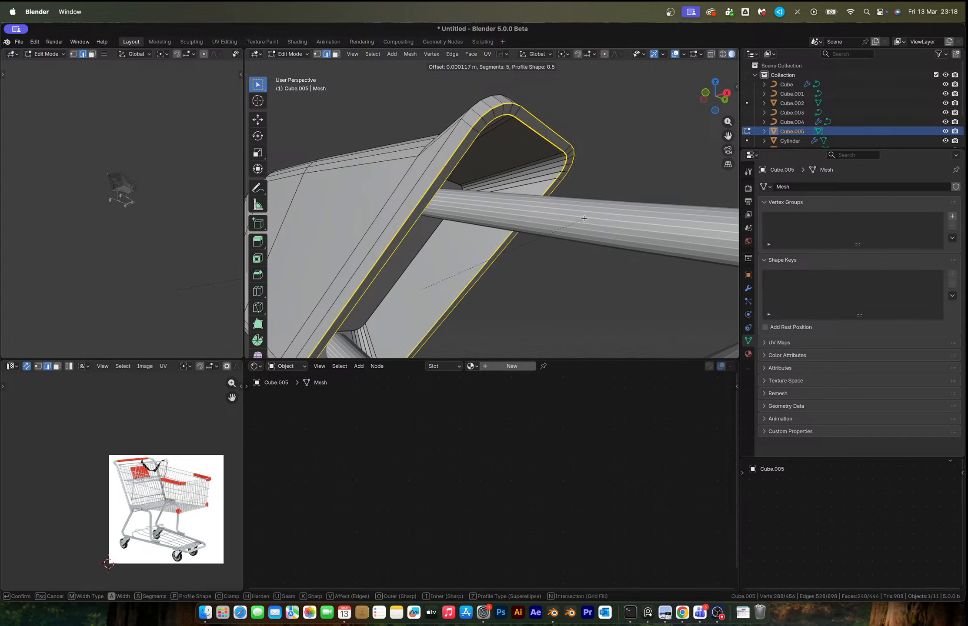
left_click(585, 216)
key("Tab")
Add a level 1 subdivision to the cap and apply Shade Auto Smooth
scroll(497, 174, "down", 5)
middle_click_drag(497, 174, 520, 216)
key("ctrl+1")
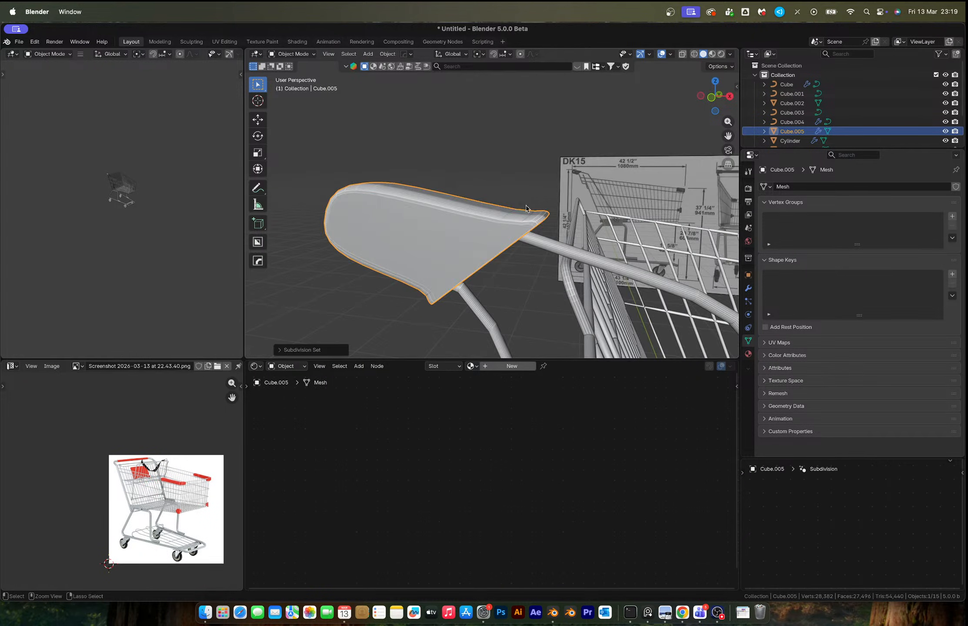
scroll(521, 216, "up", 4)
scroll(513, 231, "down", 4)
right_click(439, 220)
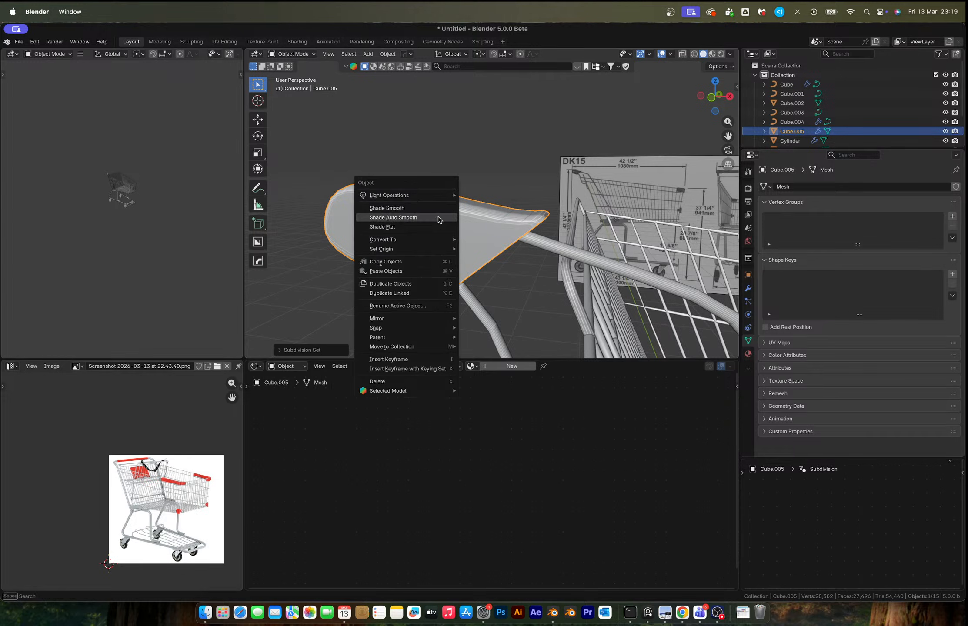
left_click(427, 219)
Add two loop cuts across the cap, one near its slanted rear edge and one across the rounded end
key("Tab")
middle_click_drag(477, 218, 430, 224)
key("ctrl+r")
left_click(464, 213)
left_click(504, 224)
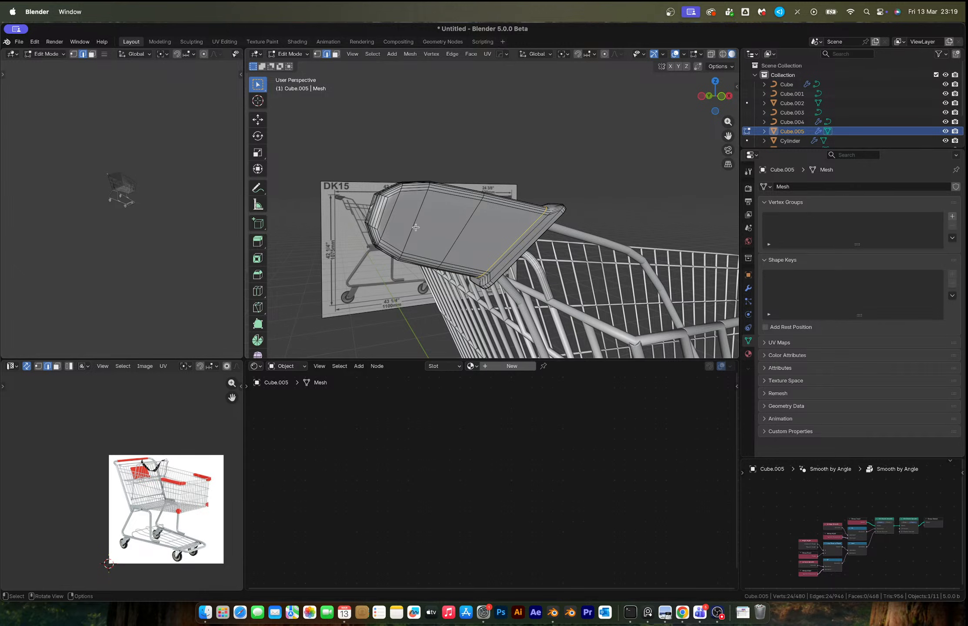
key("ctrl+r")
left_click(460, 200)
left_click(451, 199)
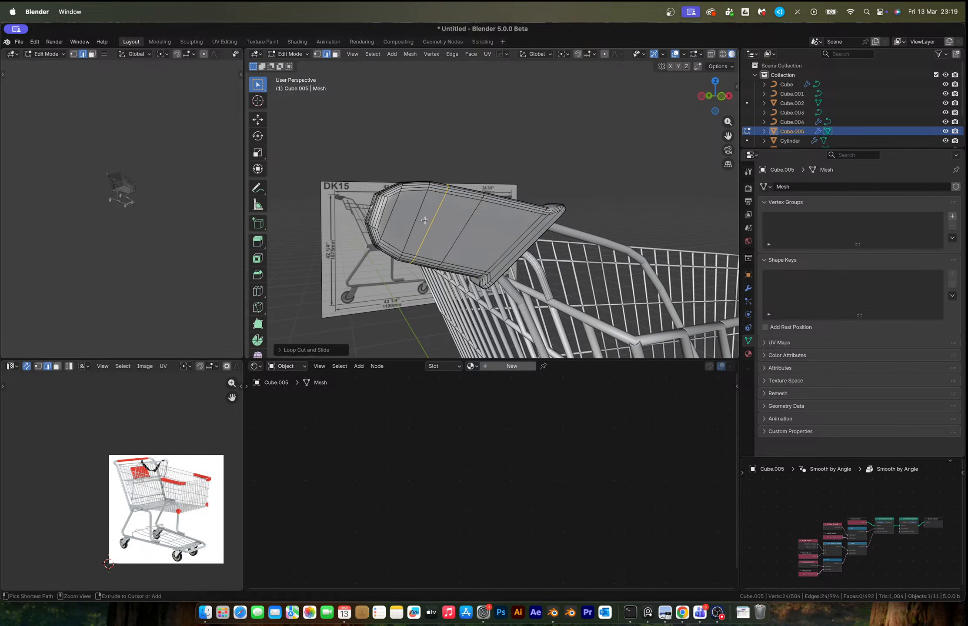
Try to add lengthwise loop cuts along the cap's side face
scroll(414, 222, "up", 3)
key("ctrl+r")
left_click(413, 224)
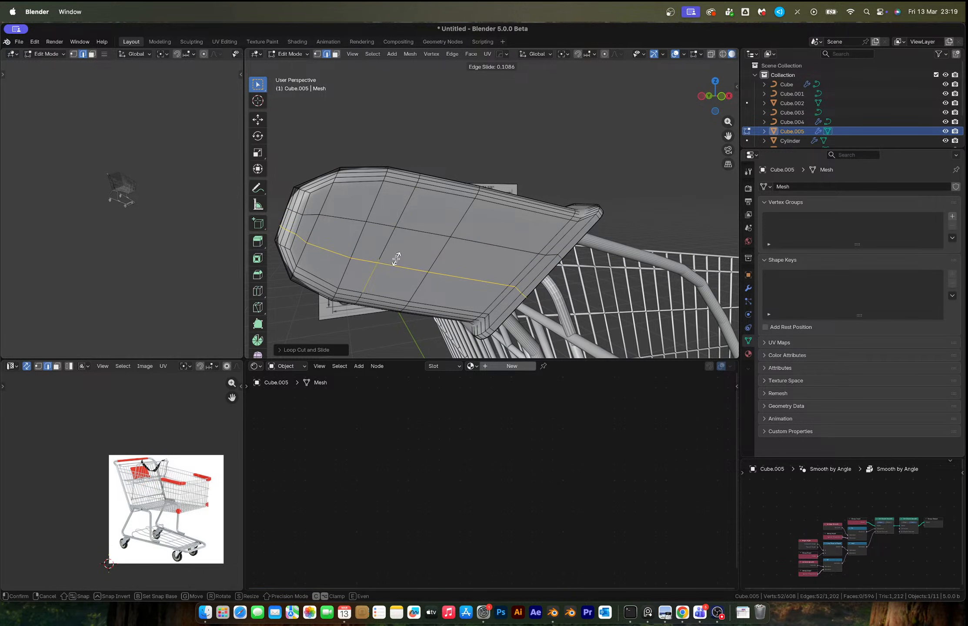
left_click(396, 256)
Inset the two neighbouring side faces at the cap's rounded end together
key("3")
left_click(374, 253)
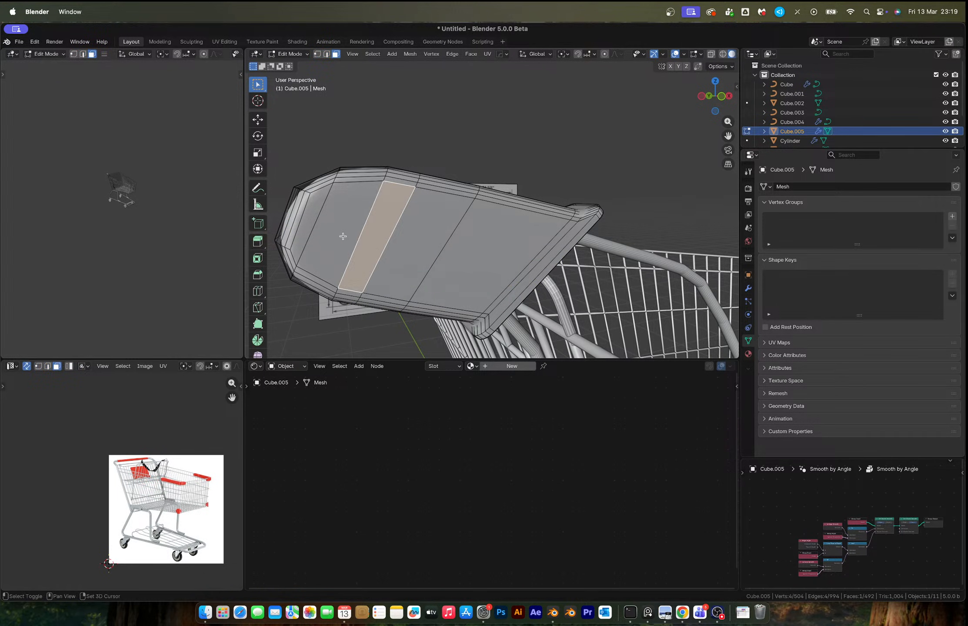
left_click(342, 236, "shift")
key("i")
left_click(483, 242)
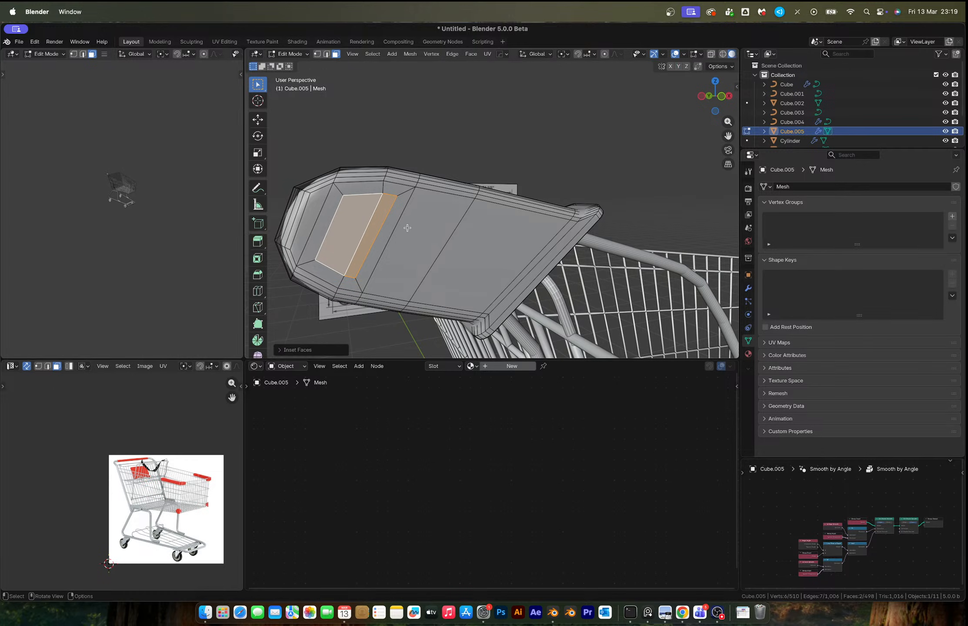
Subdivide the inset faces and shape them into a circle with LoopTools Circle in front view
right_click(408, 228)
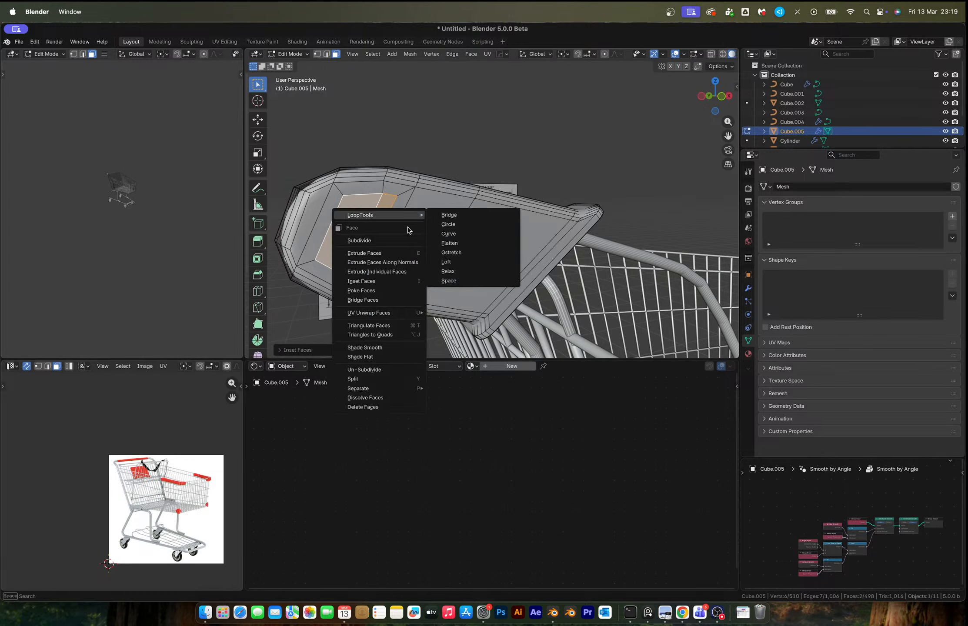
left_click(723, 98)
scroll(451, 191, "up", 2)
middle_click_drag(447, 210, 574, 214, "shift")
right_click(480, 207)
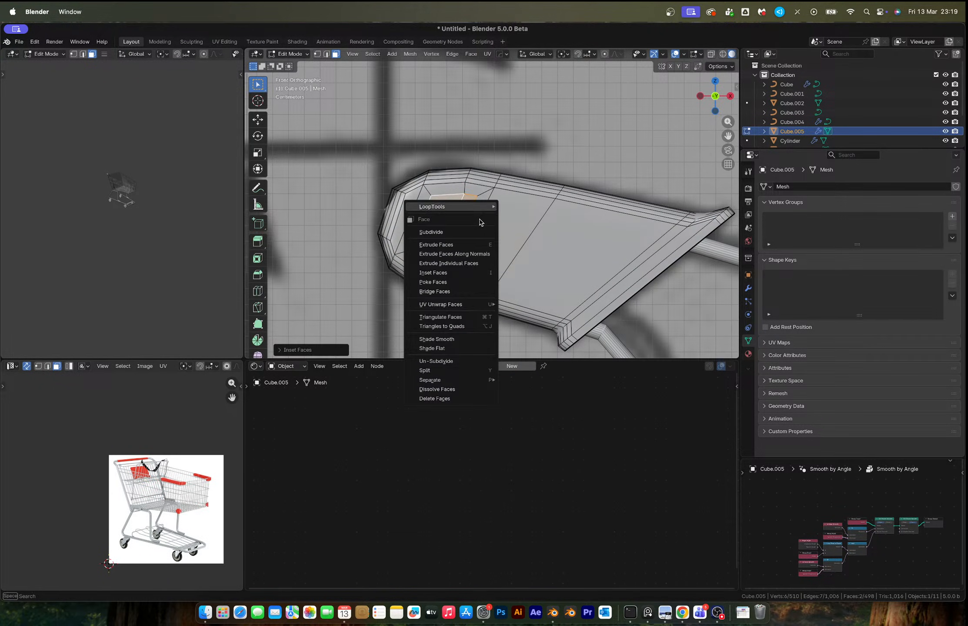
left_click(458, 232)
right_click(453, 224)
mouse_move(457, 197)
left_click(496, 206)
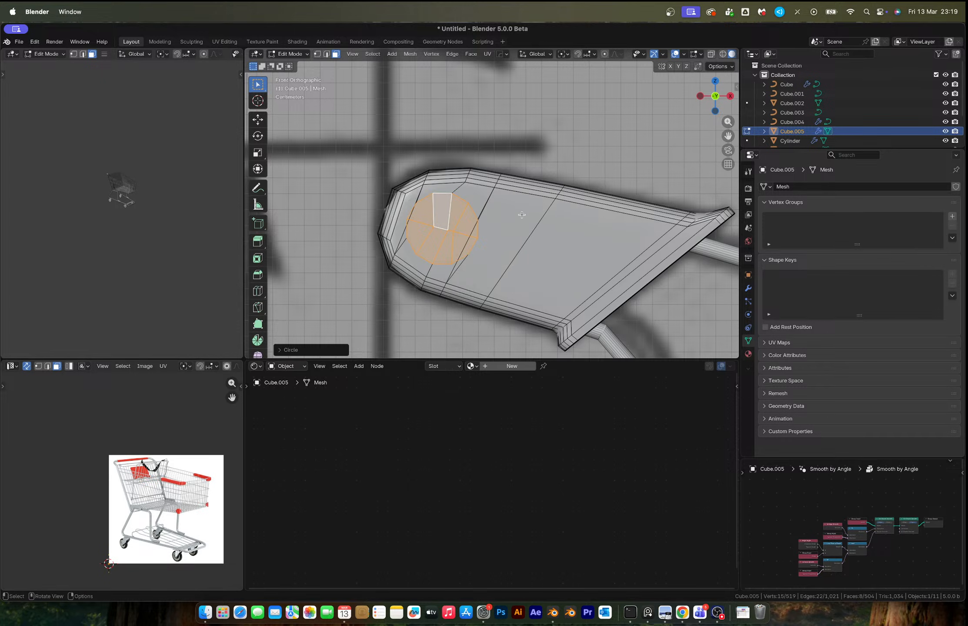
Scale the circular face patch down to hole size and rotate it on the cap's side
key("s")
left_click(466, 216)
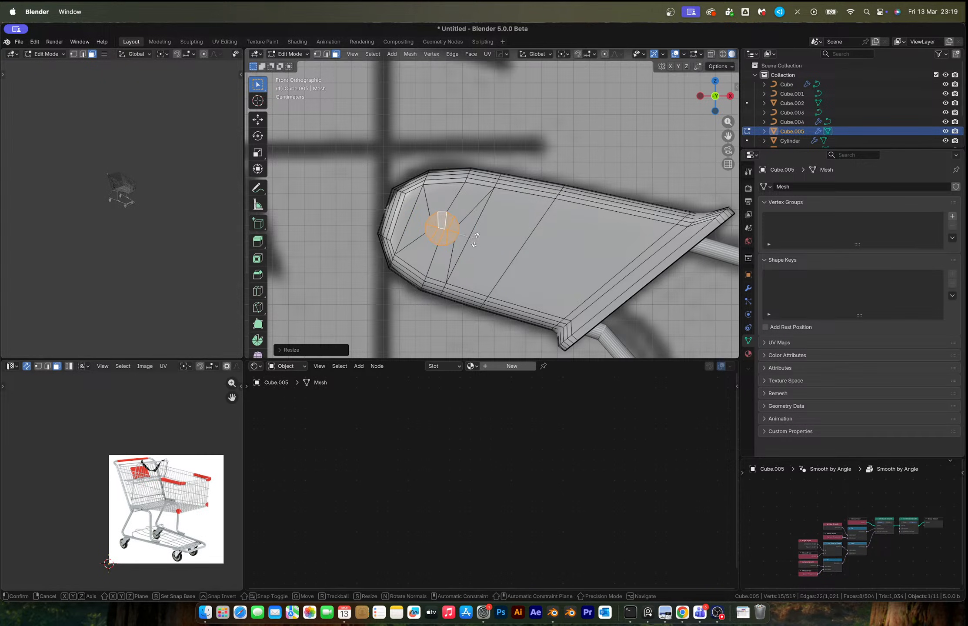
key("r")
left_click(471, 242)
mouse_move(471, 242)
middle_mouse_down()
mouse_move(485, 225)
mouse_move(581, 225)
mouse_move(478, 240)
middle_mouse_up()
key("Tab")
scroll(478, 239, "up", 3)
Set the cap's origin to its geometry and mirror the cap across its Y axis
right_click(479, 239)
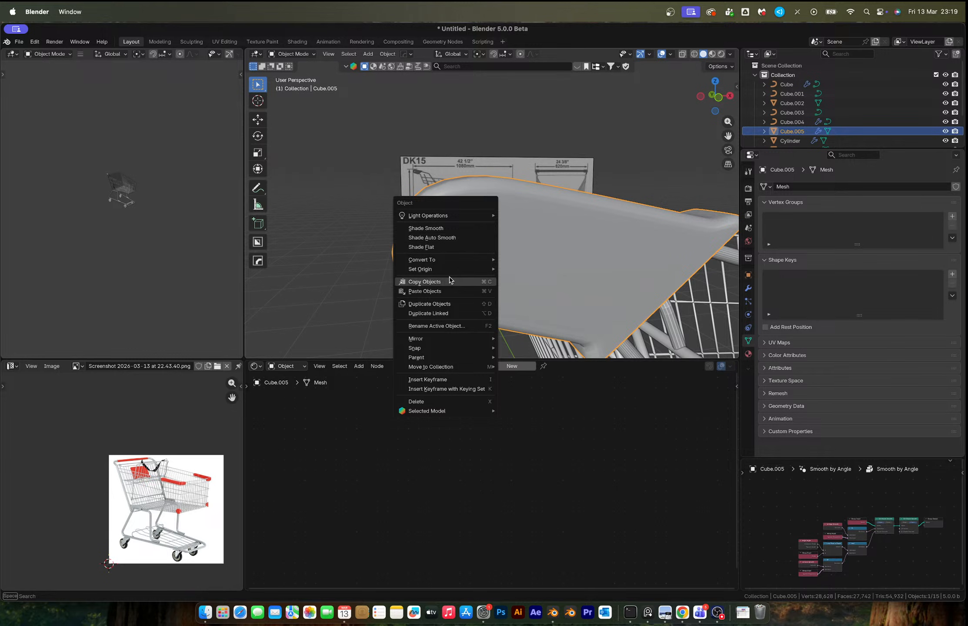
mouse_move(451, 271)
left_click(520, 279)
key("alt+x")
mouse_move(516, 254)
middle_mouse_down()
mouse_move(556, 265)
mouse_move(468, 246)
mouse_move(522, 255)
middle_mouse_up()
left_click(644, 272)
Apply the cap's mirror modifier
key("Tab")
key("Tab")
left_click(748, 288)
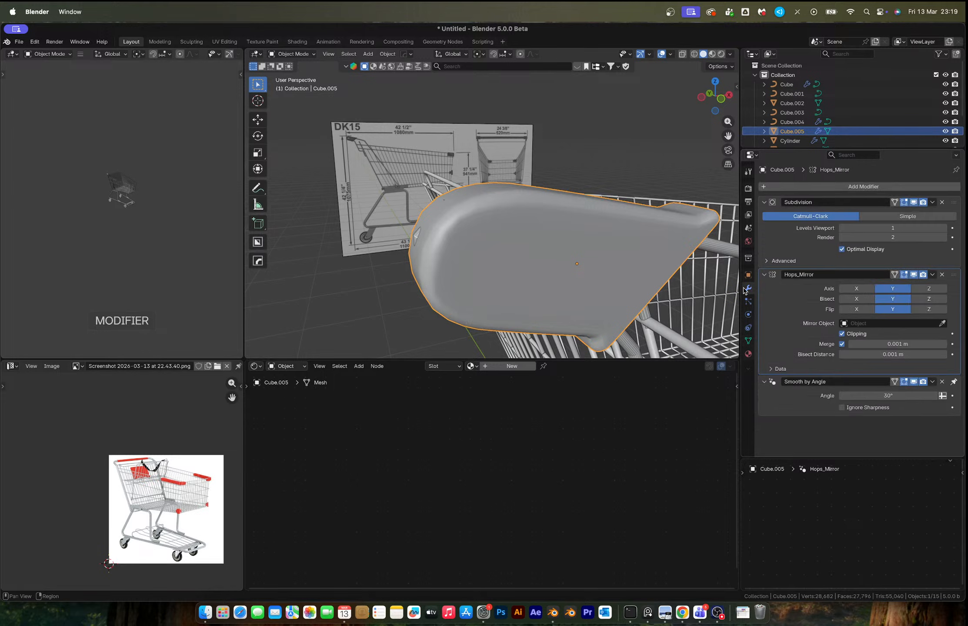
key("ctrl+a")
Bridge the opposite circular face patches with LoopTools to form a hole through the cap
middle_click_drag(452, 251, 497, 220)
key("Tab")
right_click(524, 232)
mouse_move(524, 227)
left_click(571, 222)
scroll(516, 240, "up", 3)
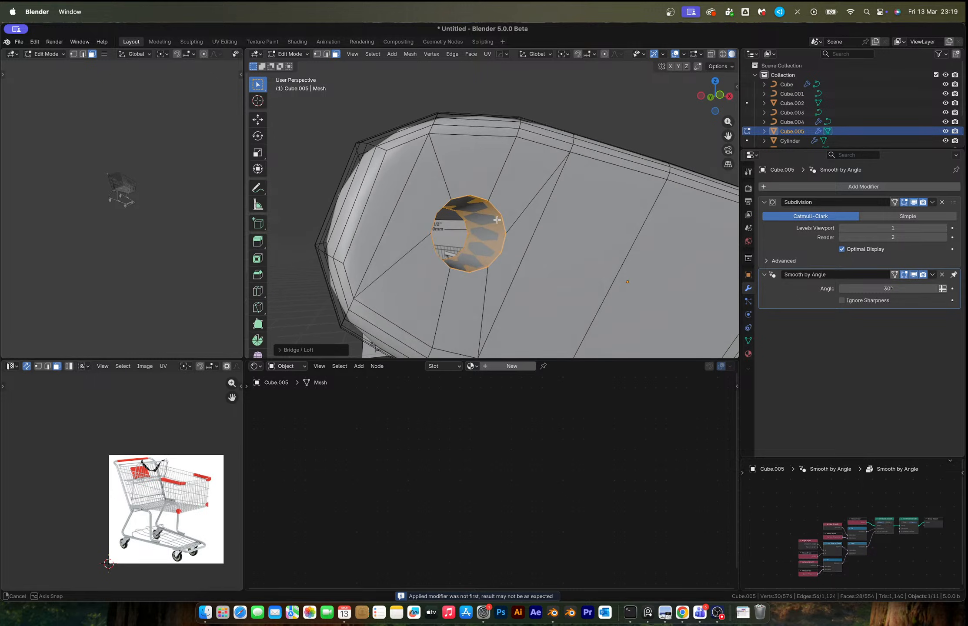
Select the boundary loops of the hole's inner faces
left_click(372, 54)
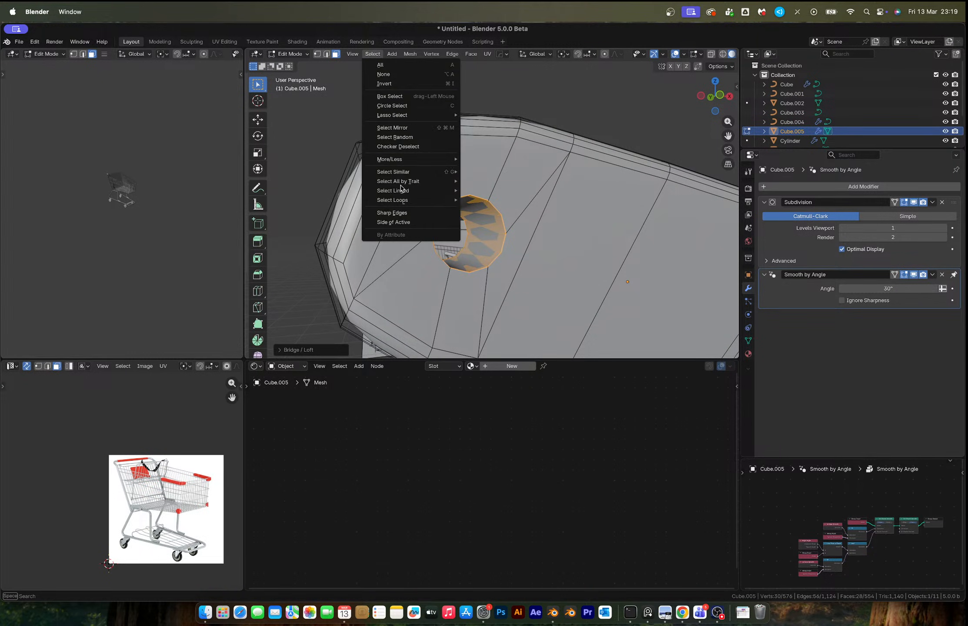
mouse_move(403, 200)
left_click(503, 232)
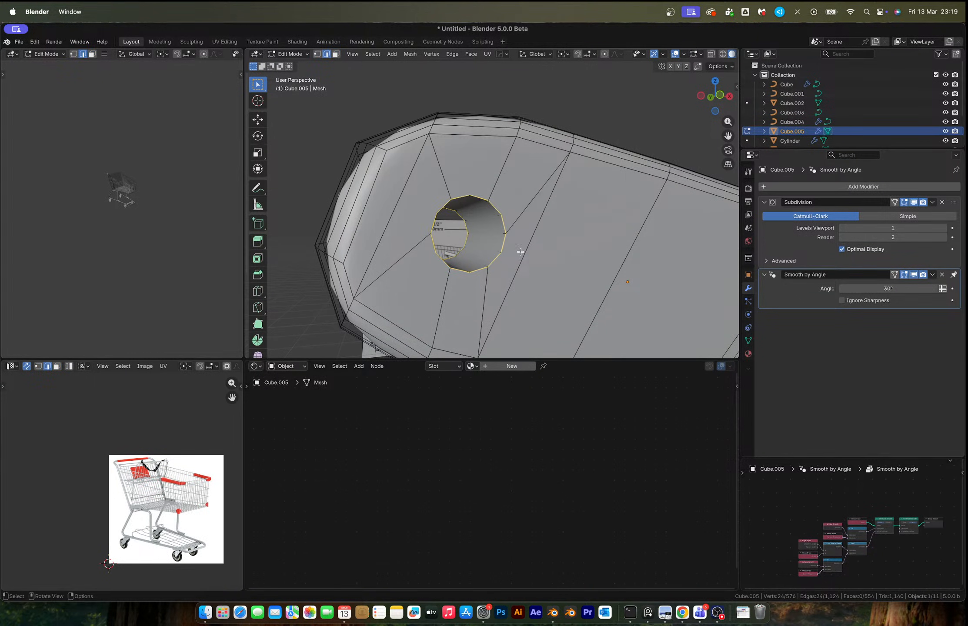
Try to bevel the hole's rim edges on both sides of the cap
key("ctrl+b")
left_click(578, 287)
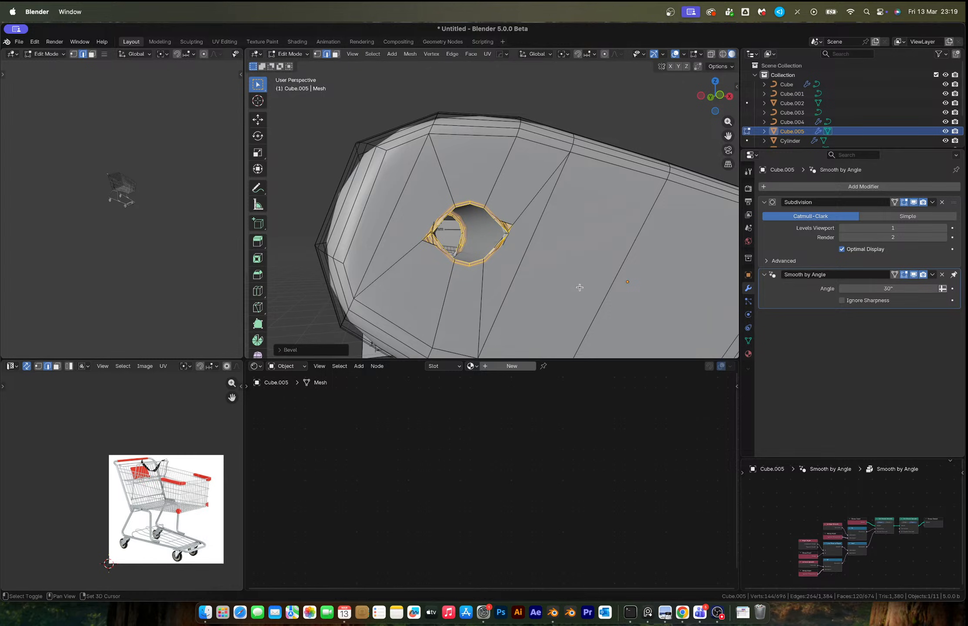
key("ctrl+z")
Resize and nudge the cap slightly in front view to fit the blueprint outline around the support tube
key("Tab")
scroll(506, 249, "down", 7)
middle_click_drag(506, 249, 516, 187)
left_click(515, 190)
scroll(468, 224, "up", 3)
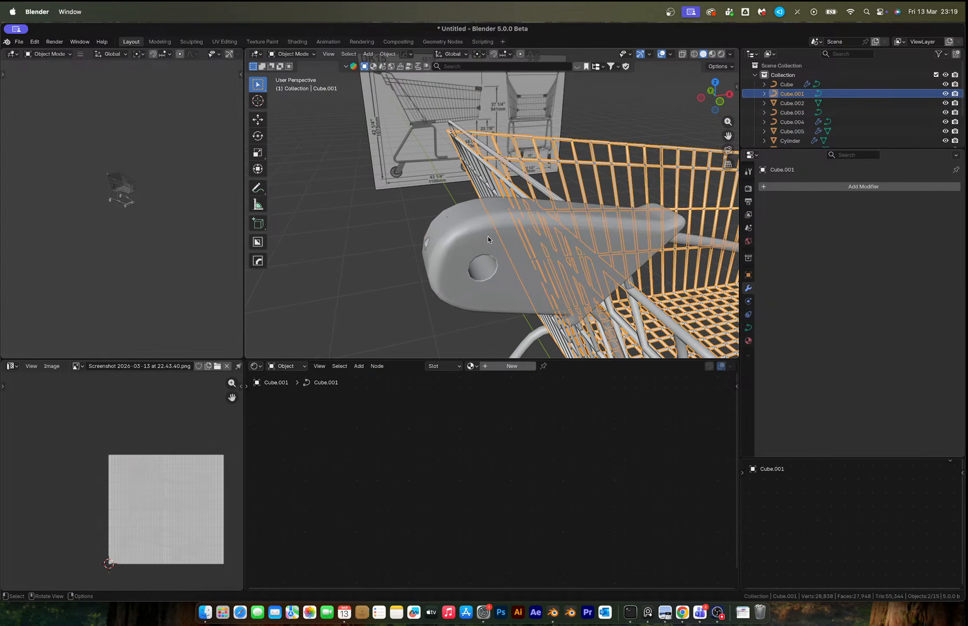
left_click(470, 224)
left_click(720, 101)
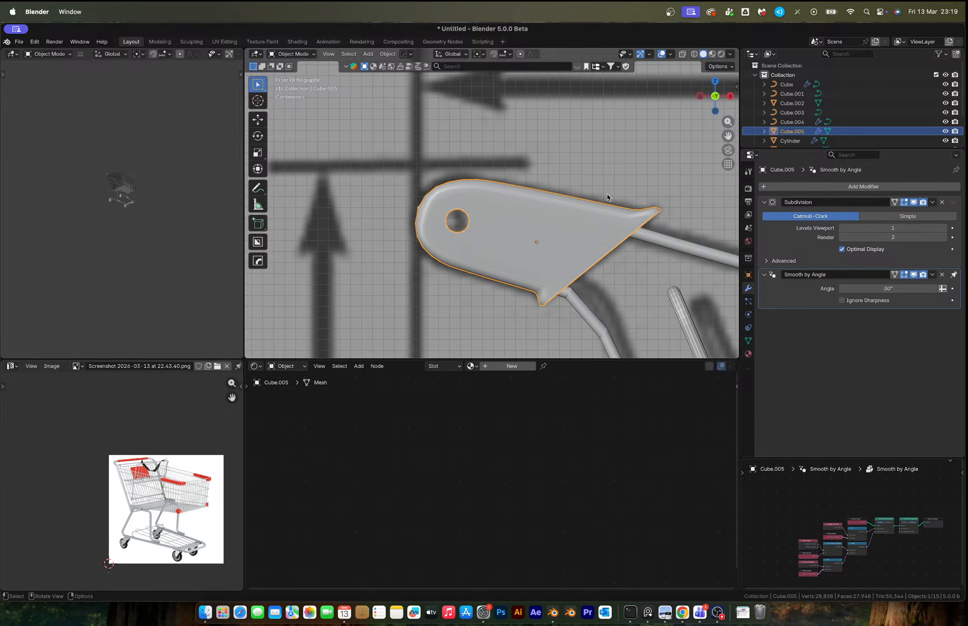
left_click(588, 304, "shift")
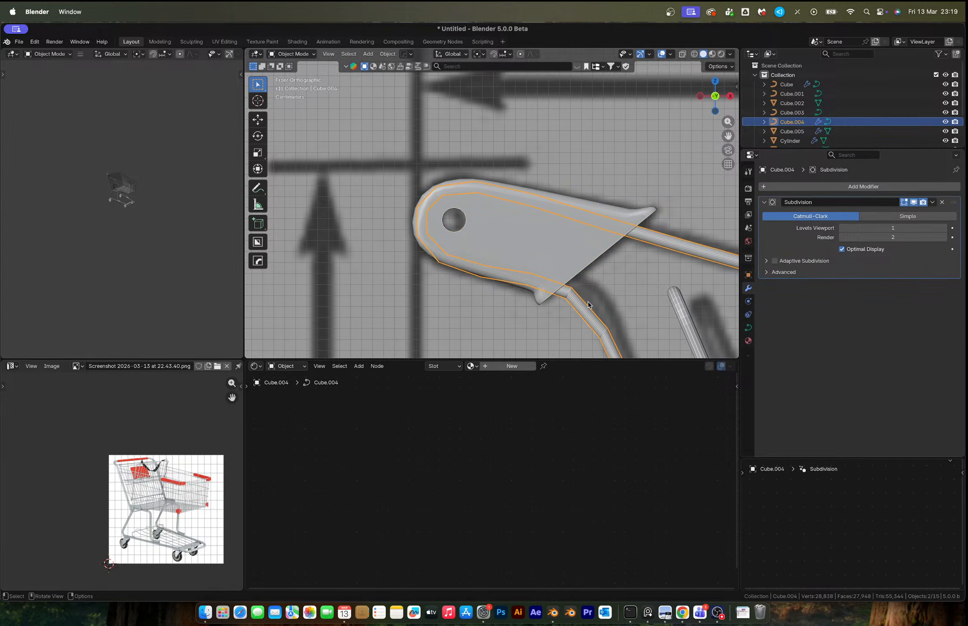
Mirror the cap across Y to the other side of the cart, using the basket's raised end rail as mirror object
scroll(588, 305, "down", 2)
middle_click_drag(622, 291, 371, 217, "shift")
left_click(498, 193)
left_click(524, 209, "shift")
key("alt+x")
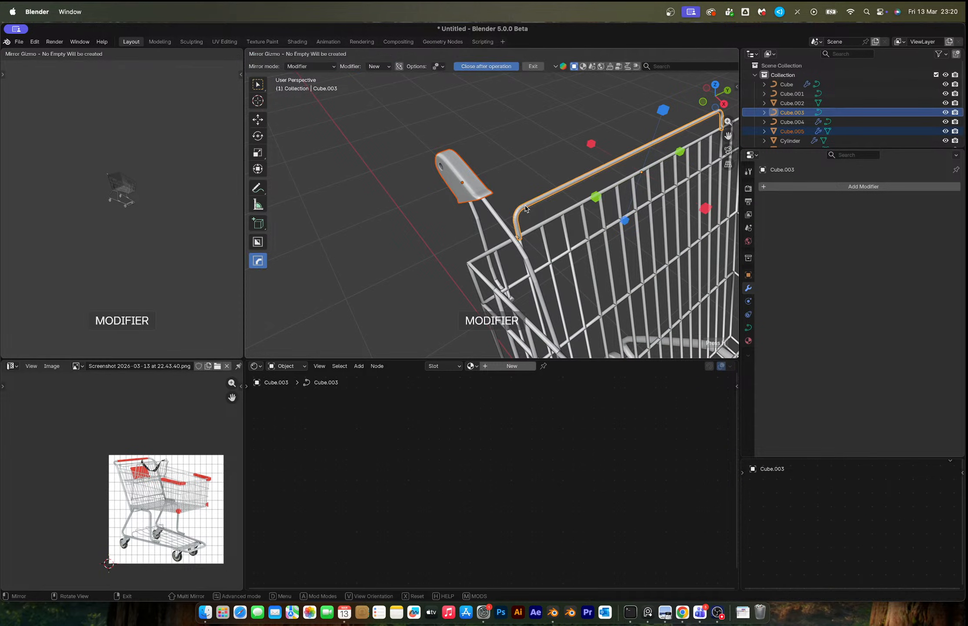
left_click(594, 198)
middle_click_drag(594, 199, 545, 197)
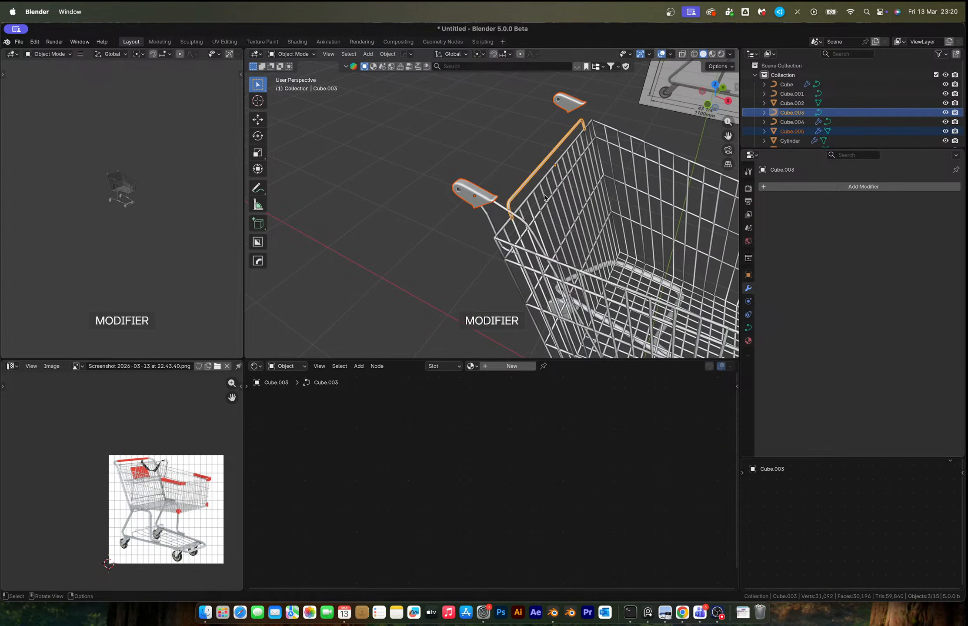
Mirror the handle's support tube across Y about the same raised end rail
left_click(507, 213)
left_click(517, 192, "shift")
key("alt+x")
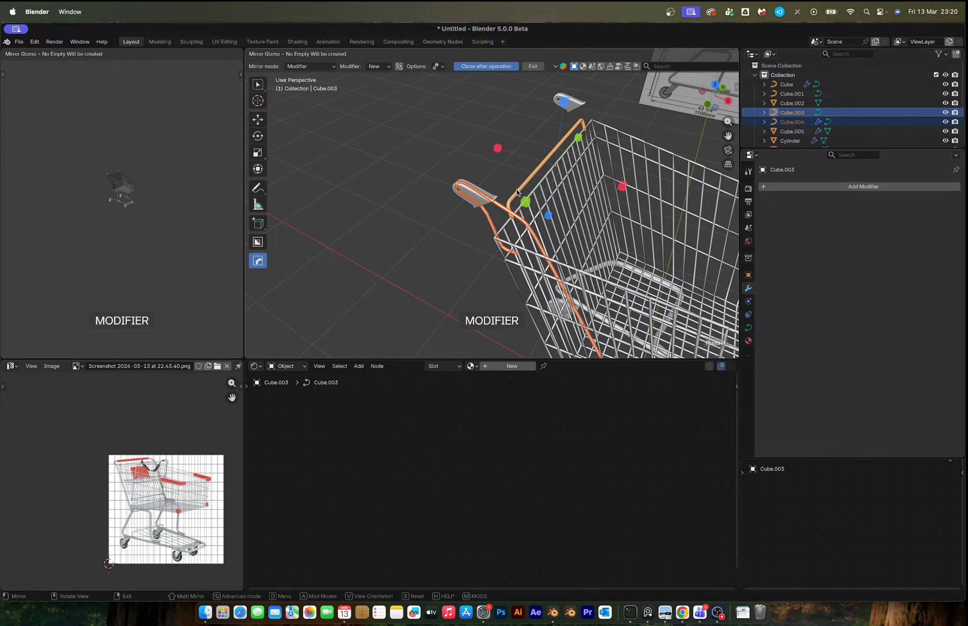
left_click(524, 197)
middle_click_drag(523, 197, 561, 166)
Compare the mirrored caps and support tubes with the blueprint in left view
left_click(439, 172)
left_click(415, 209)
middle_click_drag(415, 209, 427, 234)
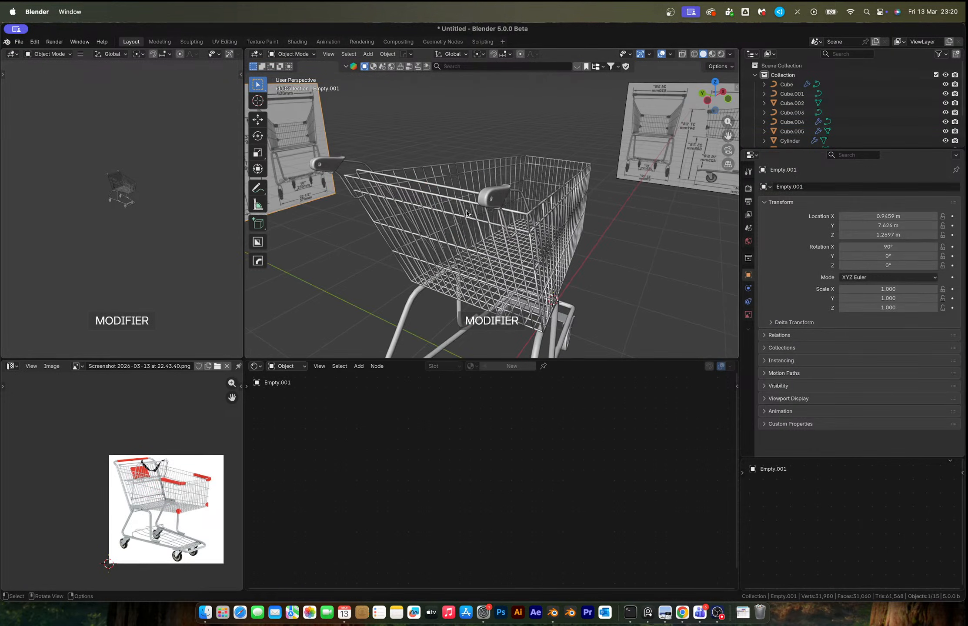
left_click(474, 212)
left_click(708, 101)
scroll(540, 216, "up", 5)
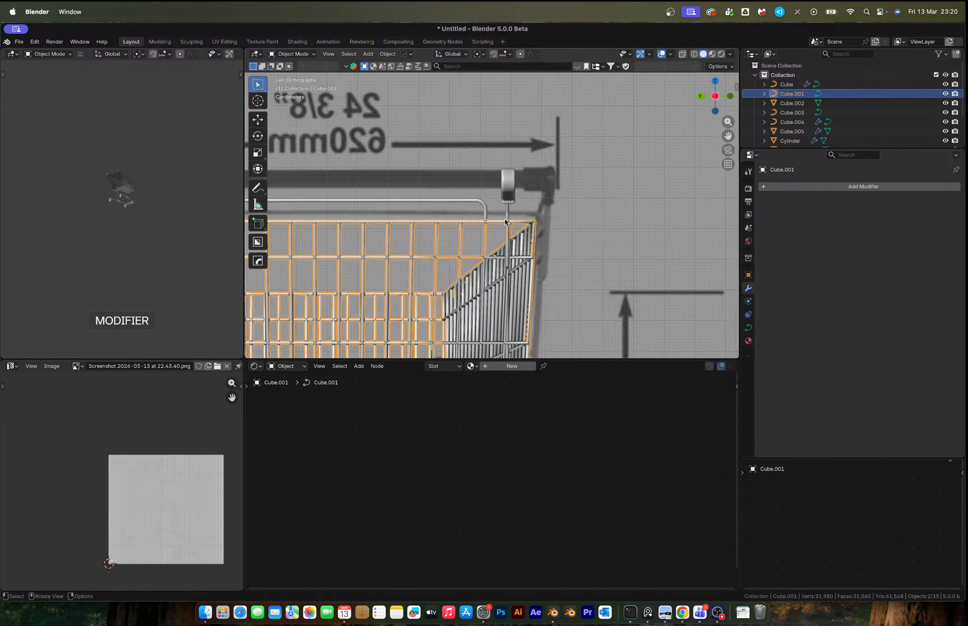
scroll(575, 215, "down", 1)
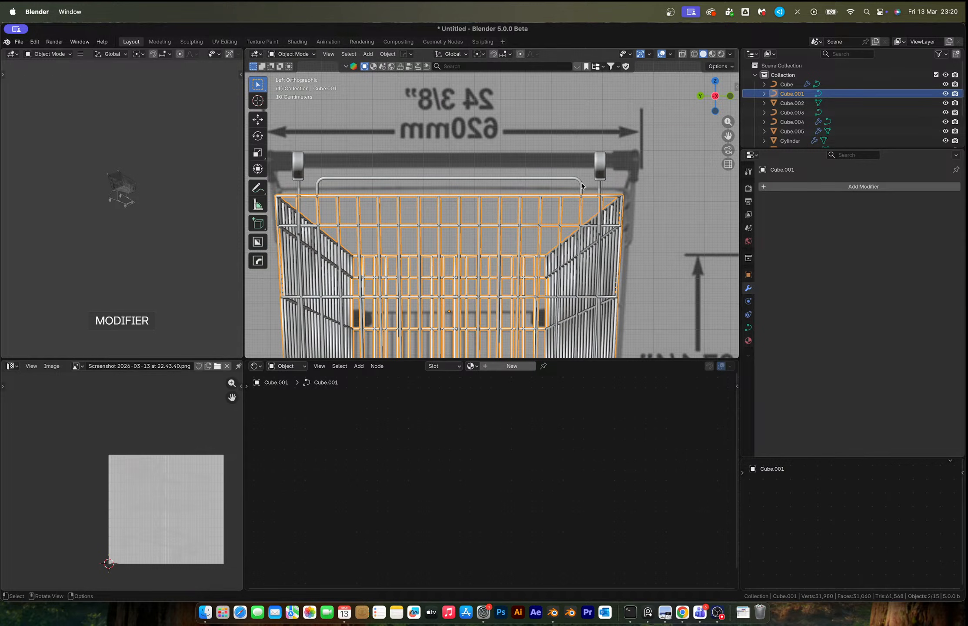
Snap the 3D cursor to the selected hole edges in the handle cap's mesh
left_click(603, 161)
key("Tab")
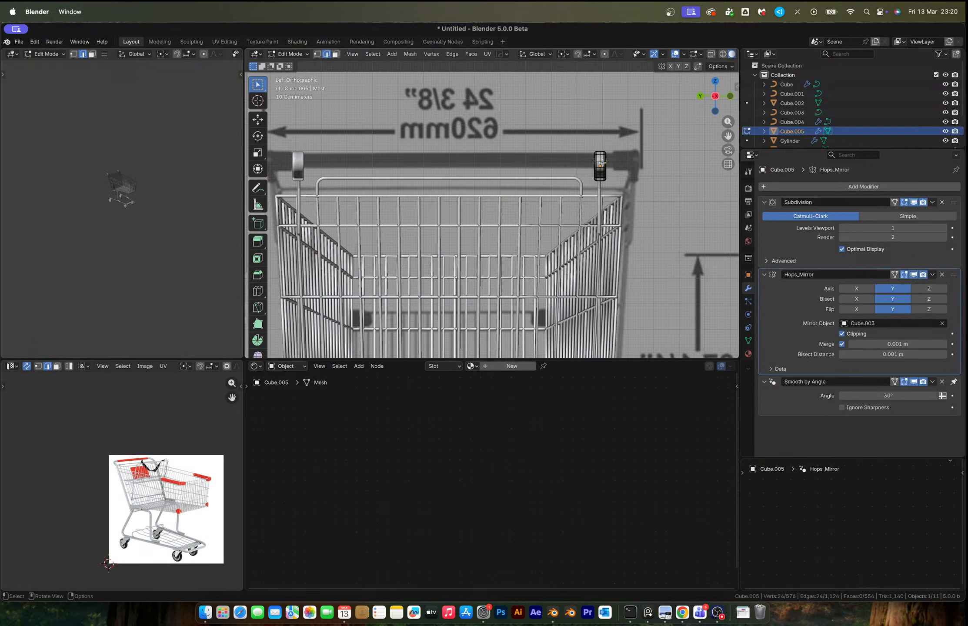
middle_click_drag(603, 163, 578, 189)
key("shift+s")
left_click(499, 220)
key("Tab")
key("shift+a")
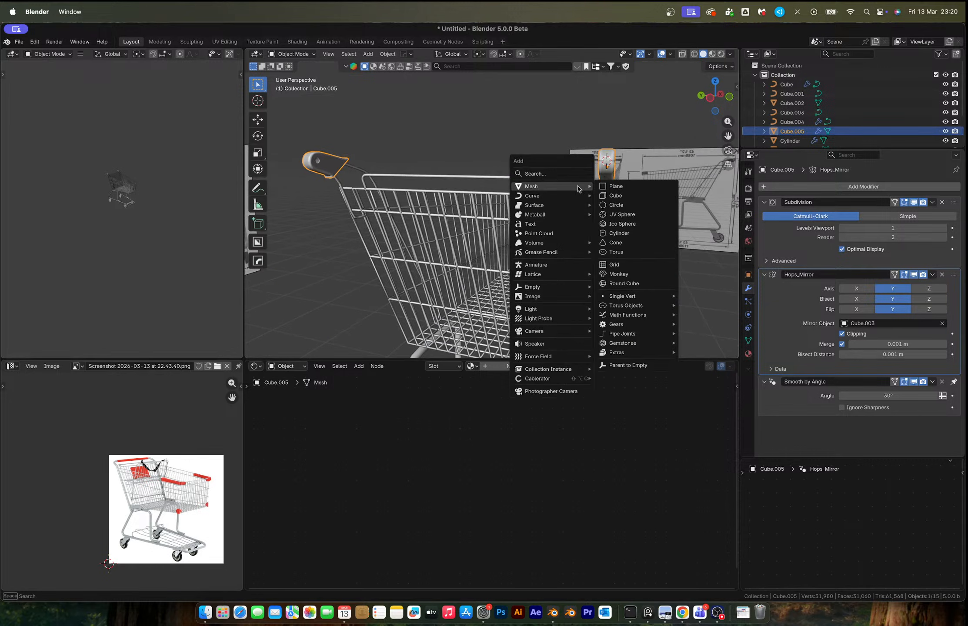
key("Escape")
key("Tab")
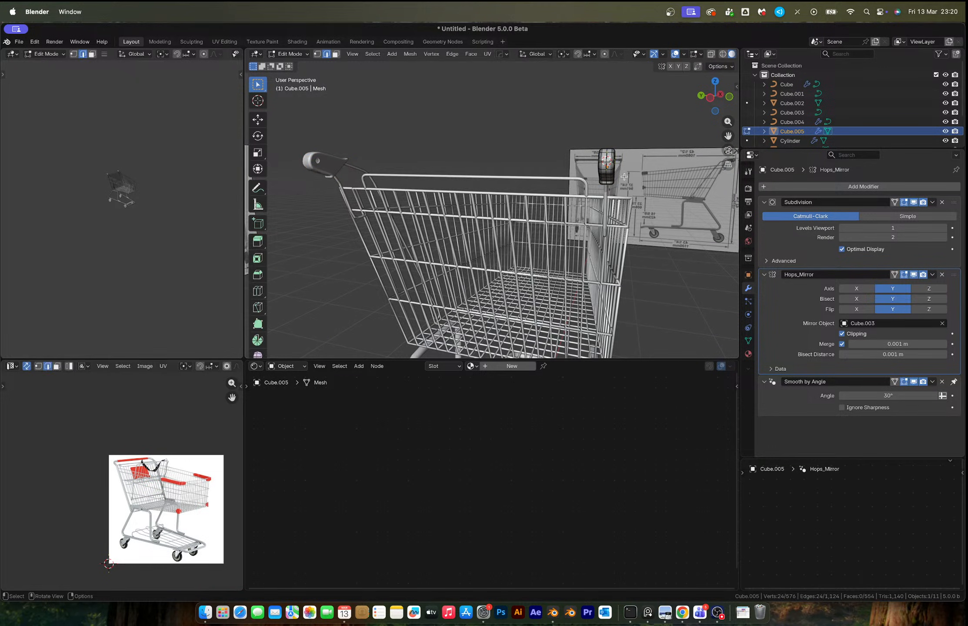
key("shift+a")
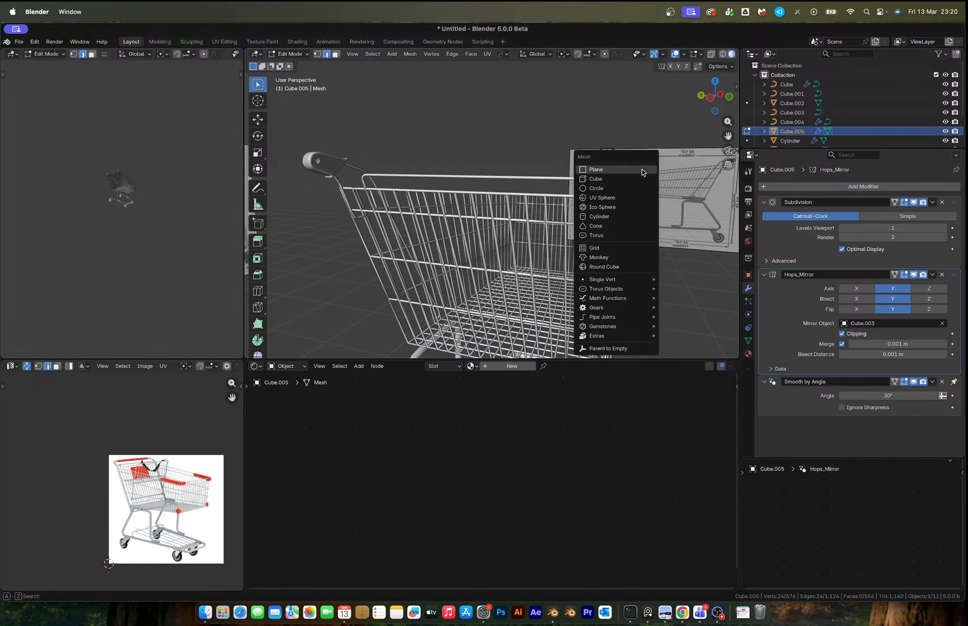
left_click(611, 218)
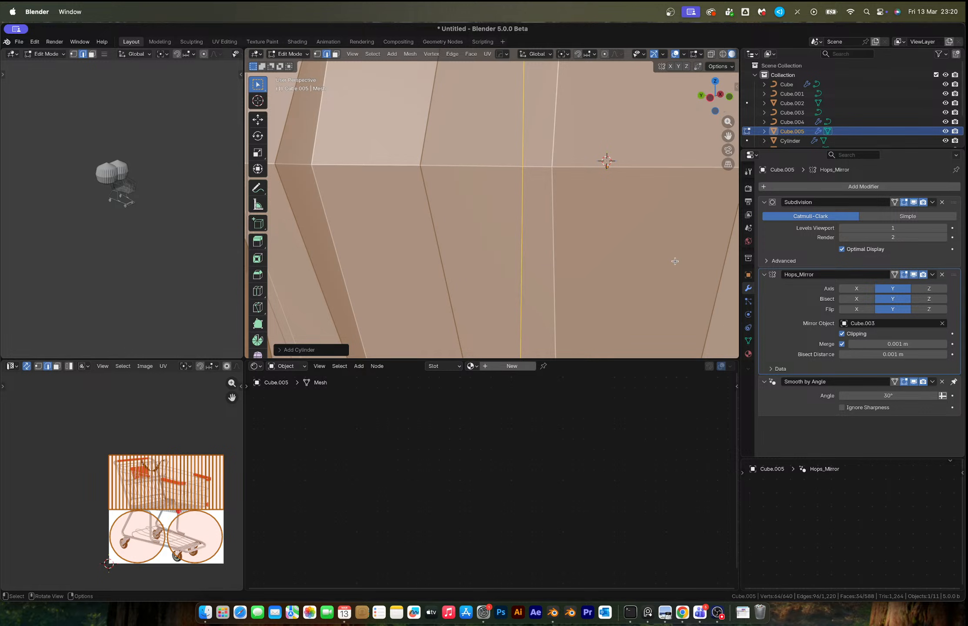
key("s")
left_click(559, 191)
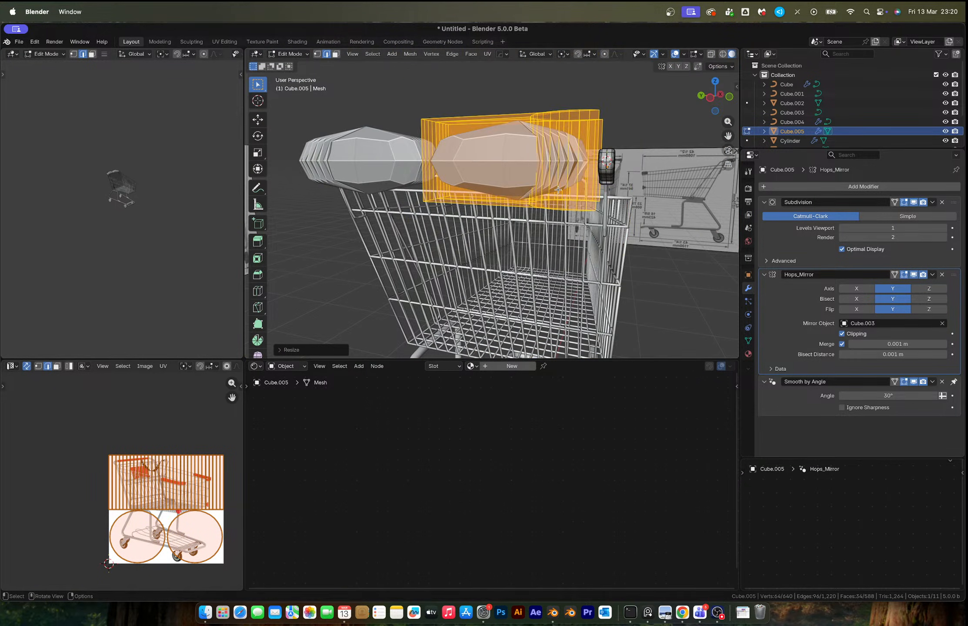
key("s")
left_click(585, 209)
key("ctrl+z")
key("ctrl+z")
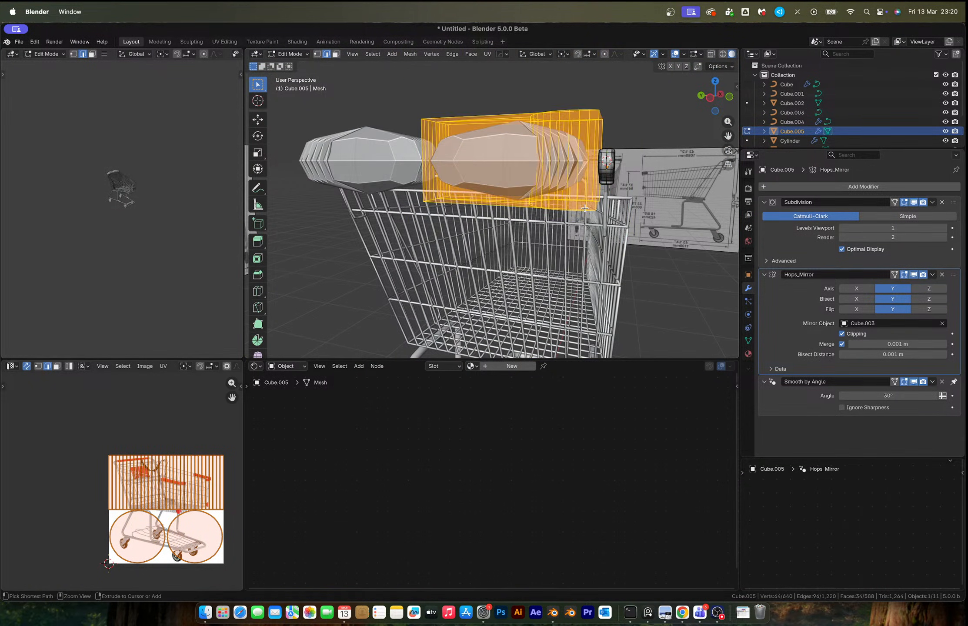
key("ctrl+z")
key("Tab")
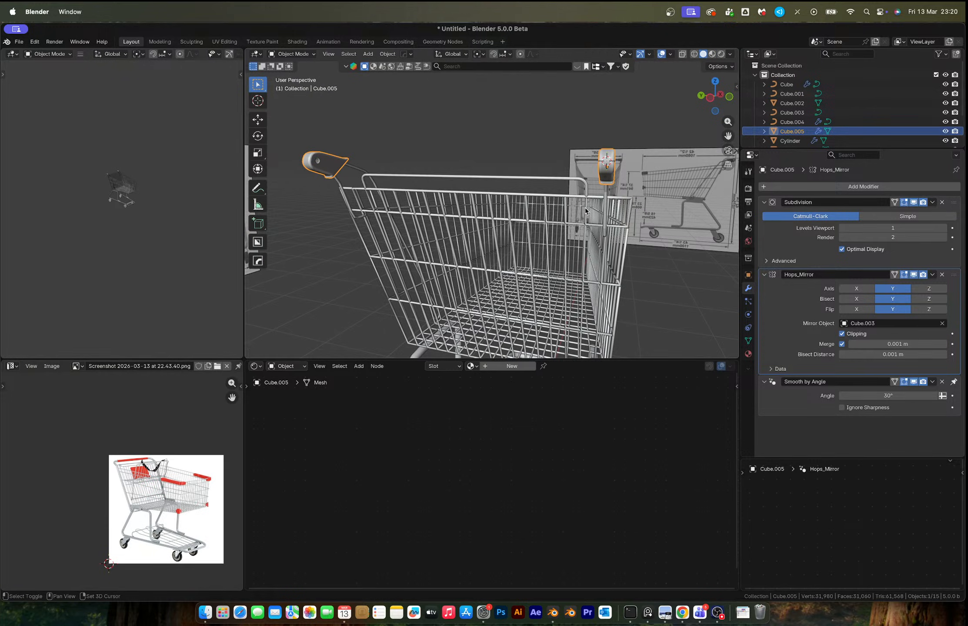
Add a cylinder as a separate object at the 3D cursor and rotate it 90° in left view
key("shift+a")
mouse_move(586, 209)
left_click(634, 255)
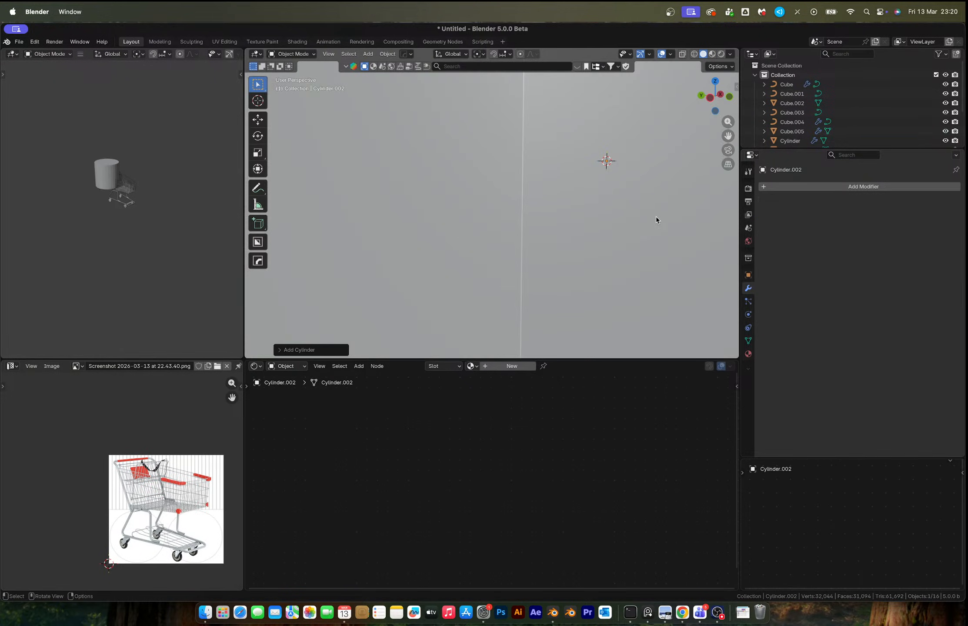
key("ctrl+KP_3")
scroll(589, 198, "down", 3)
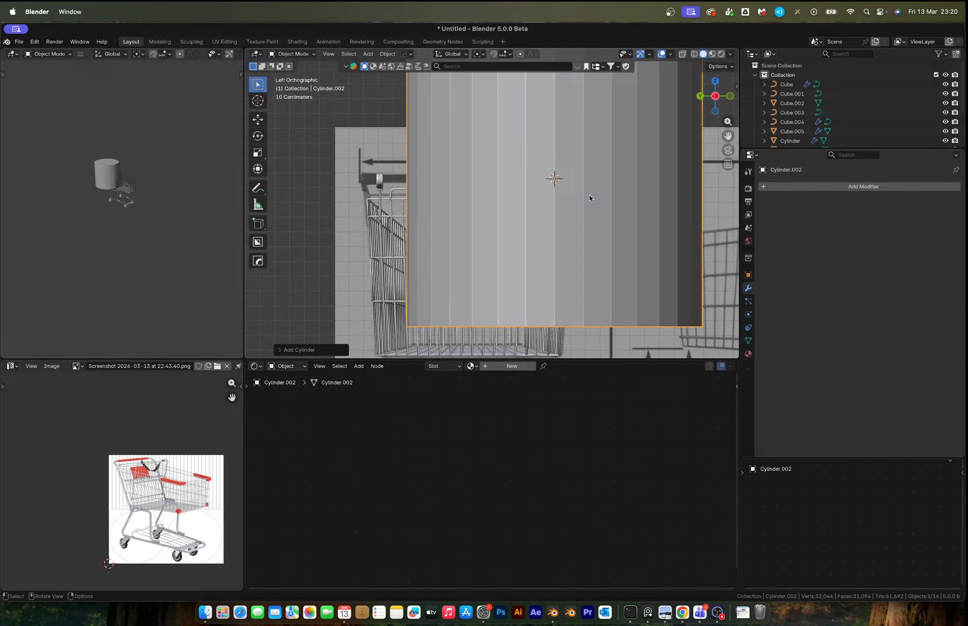
type("r90")
key("Return")
Scale the cylinder down in left view until it fits within the width of the handle cap
key("s")
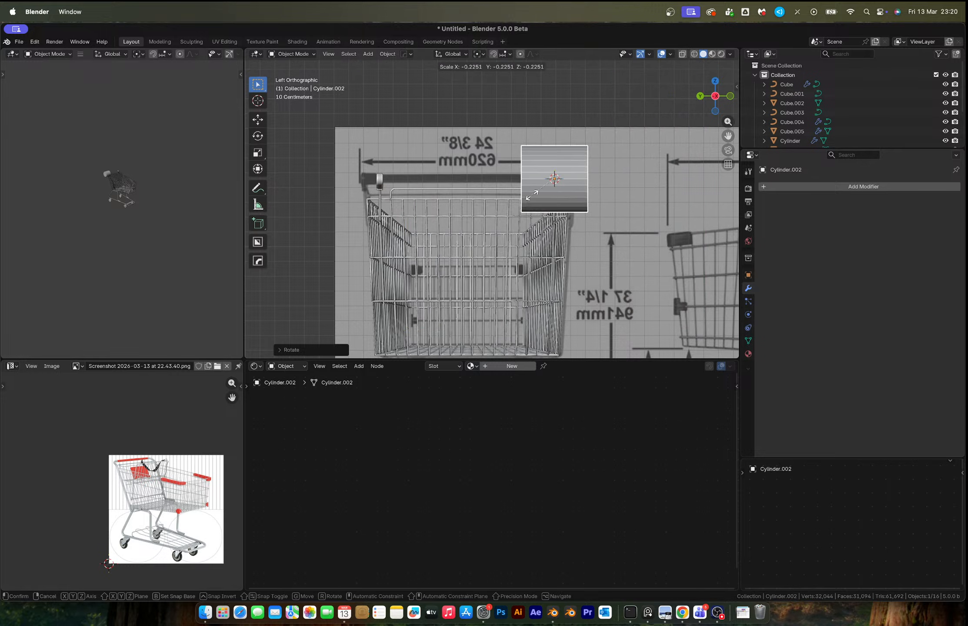
left_click(534, 184)
key("s")
left_click(561, 192)
scroll(561, 191, "up", 6)
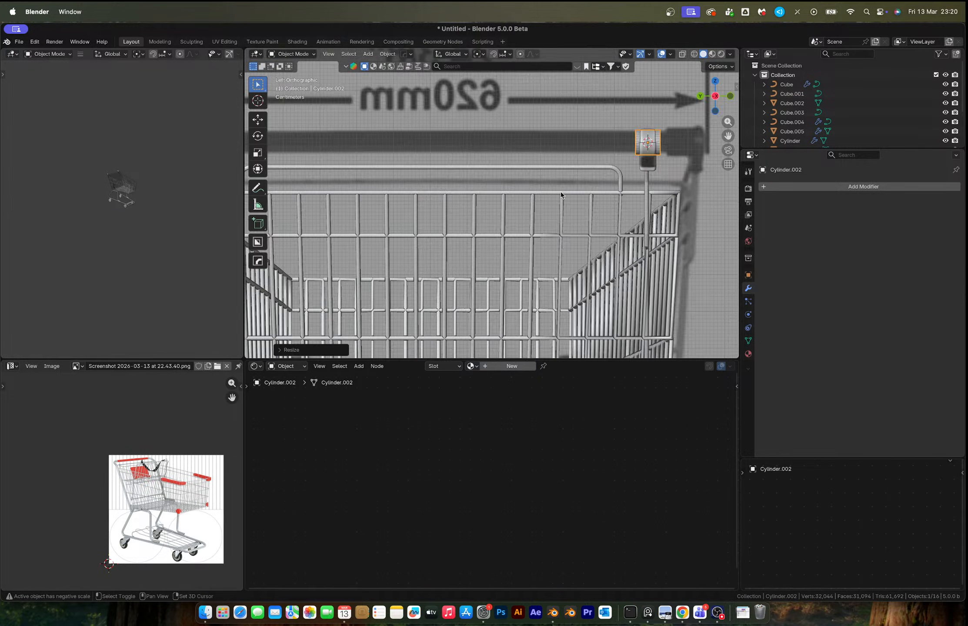
key("s")
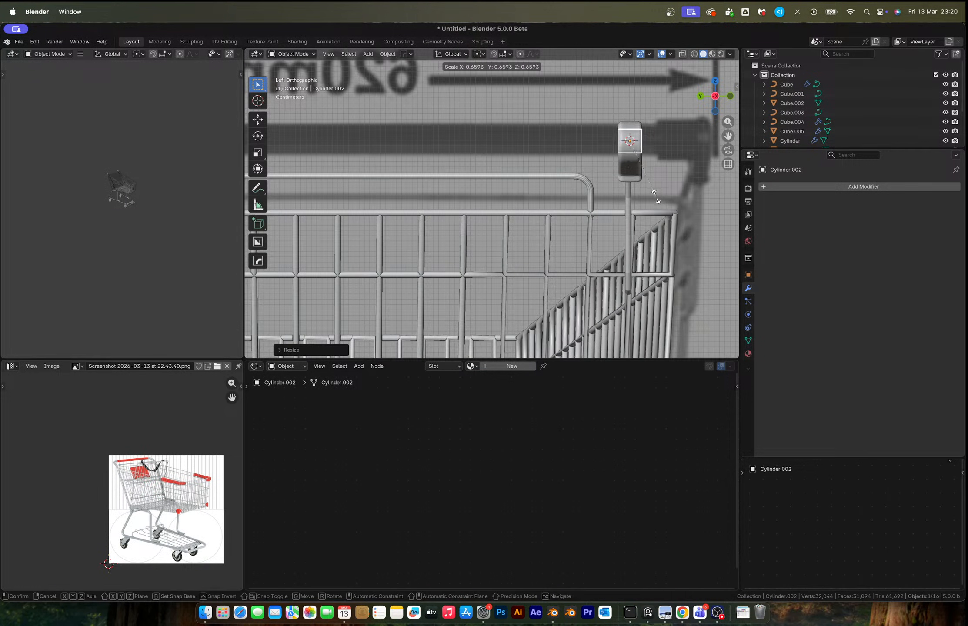
left_click(656, 196)
scroll(665, 192, "down", 2)
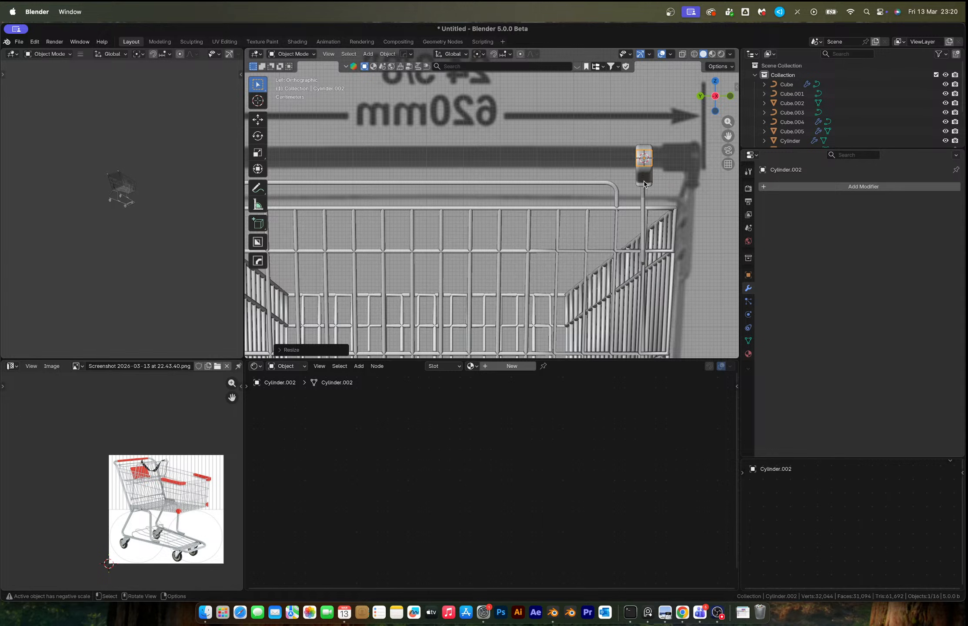
Stretch the cylinder's inner end about 0.63 m along Y towards the middle of the cart
key("Tab")
key("1")
key("alt+z")
left_click_drag(620, 144, 644, 185)
key("g")
key("y")
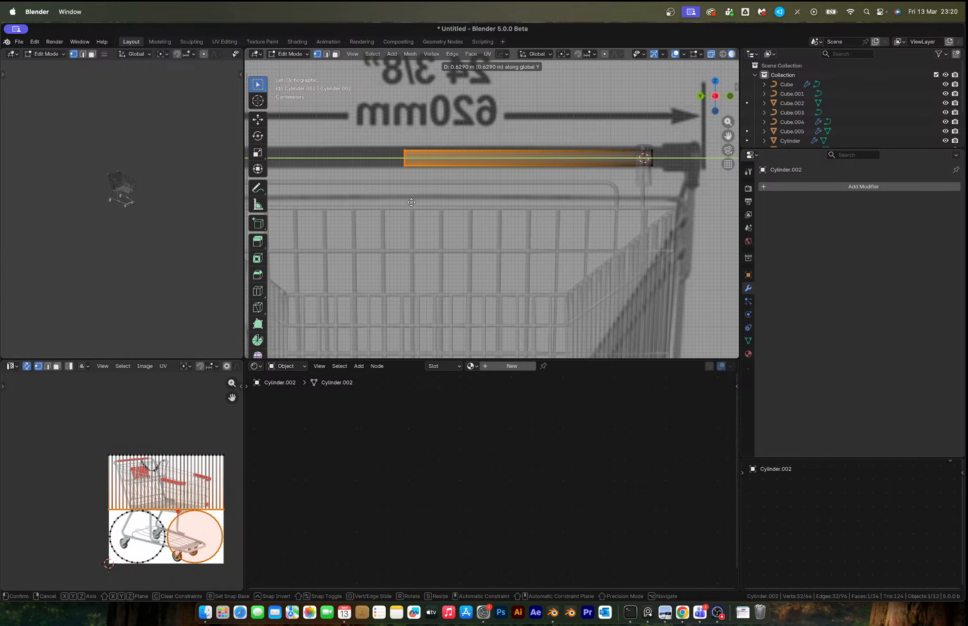
left_click(411, 203)
scroll(592, 218, "down", 4)
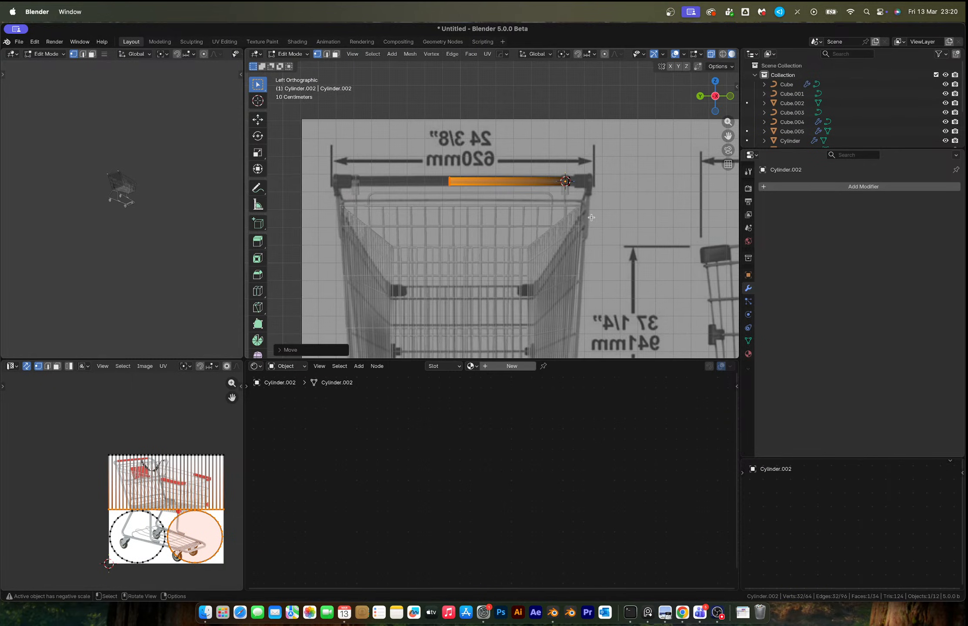
Scale the whole handle bar down so it is thinner than the blueprint's handle
scroll(562, 189, "up", 5)
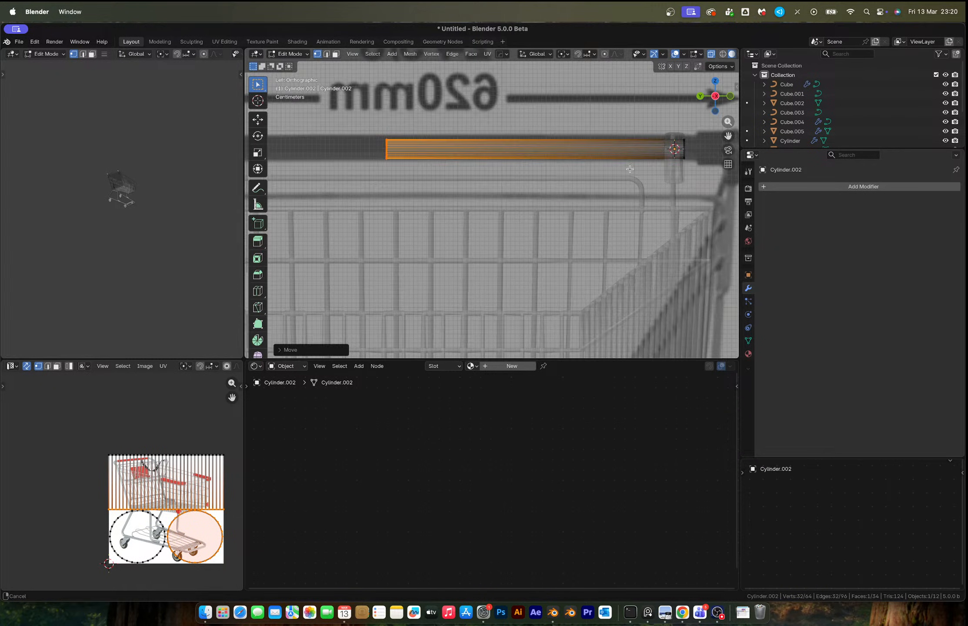
key("Tab")
key("s")
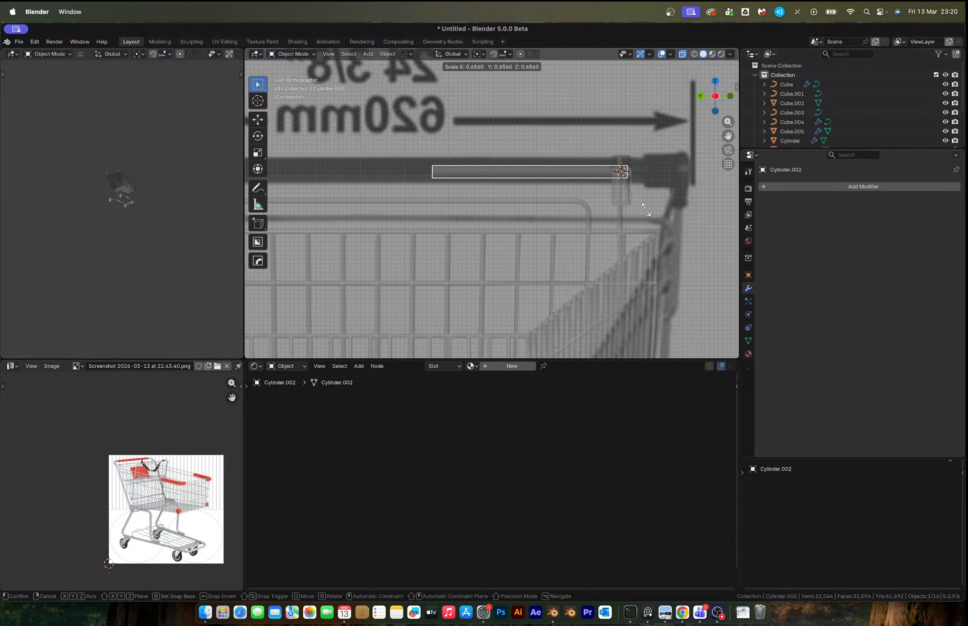
left_click(645, 206)
Extend the thinner bar's inner end further along Y towards the cart's middle
key("Tab")
left_click_drag(454, 210, 454, 210)
key("g")
key("y")
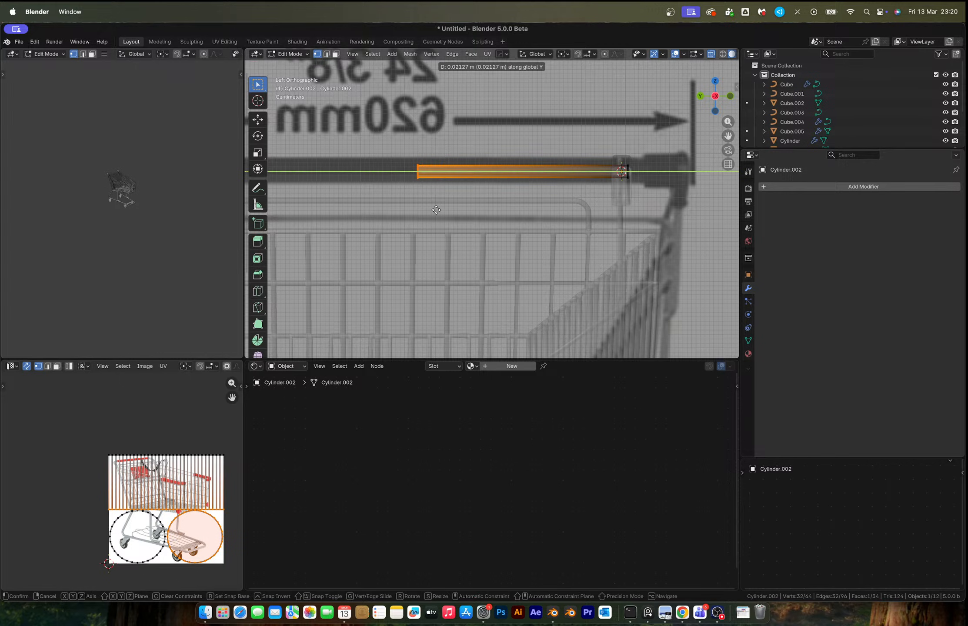
left_click(348, 210)
key("Tab")
Add two loop cuts around the handle bar close together, just inside the cap
scroll(634, 177, "up", 1)
middle_click_drag(633, 177, 549, 201, "shift")
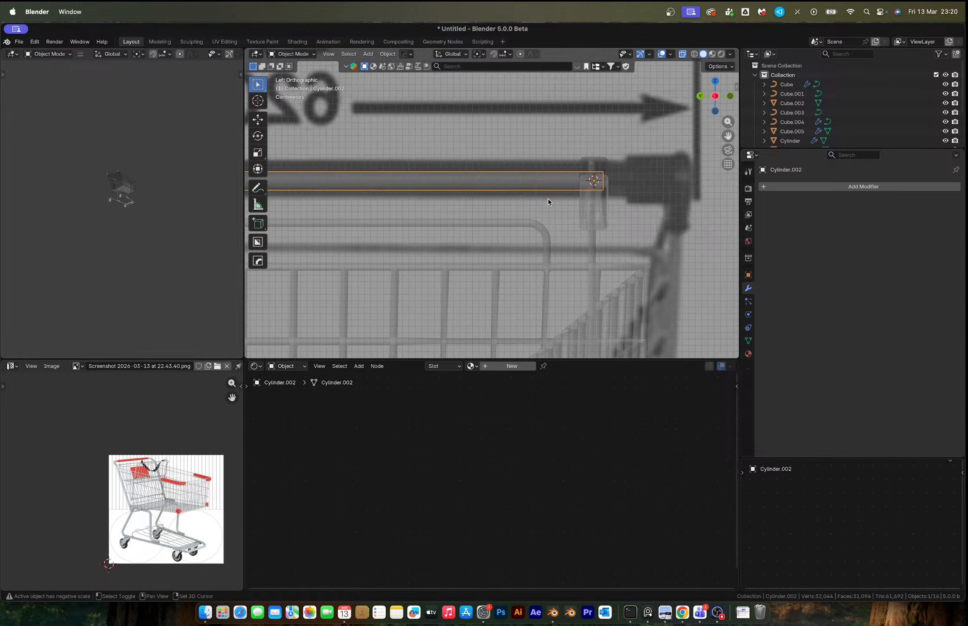
key("Tab")
key("ctrl+r")
left_click(545, 173)
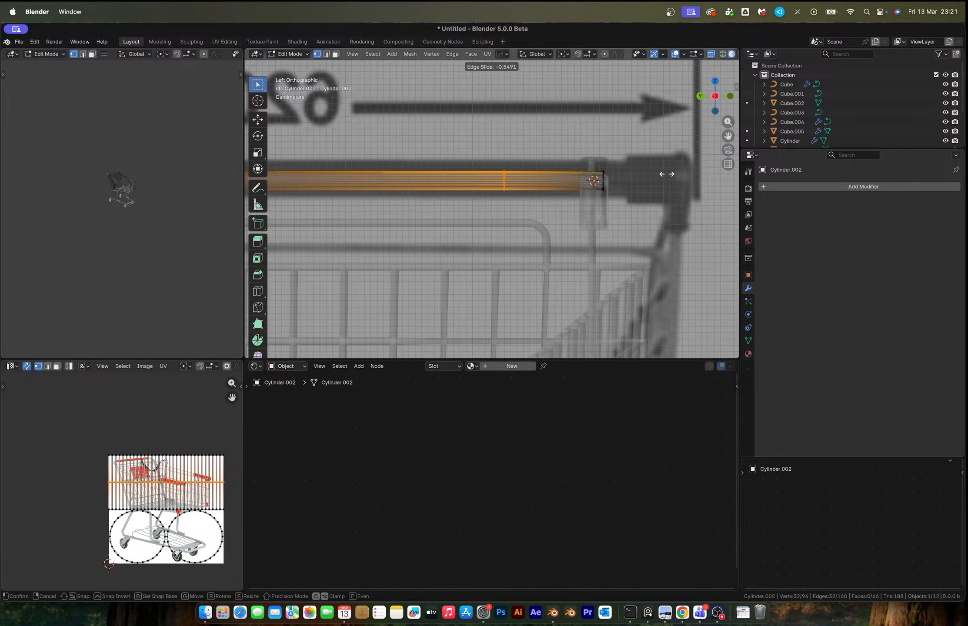
left_click(722, 172)
scroll(696, 170, "up", 3)
key("ctrl+r")
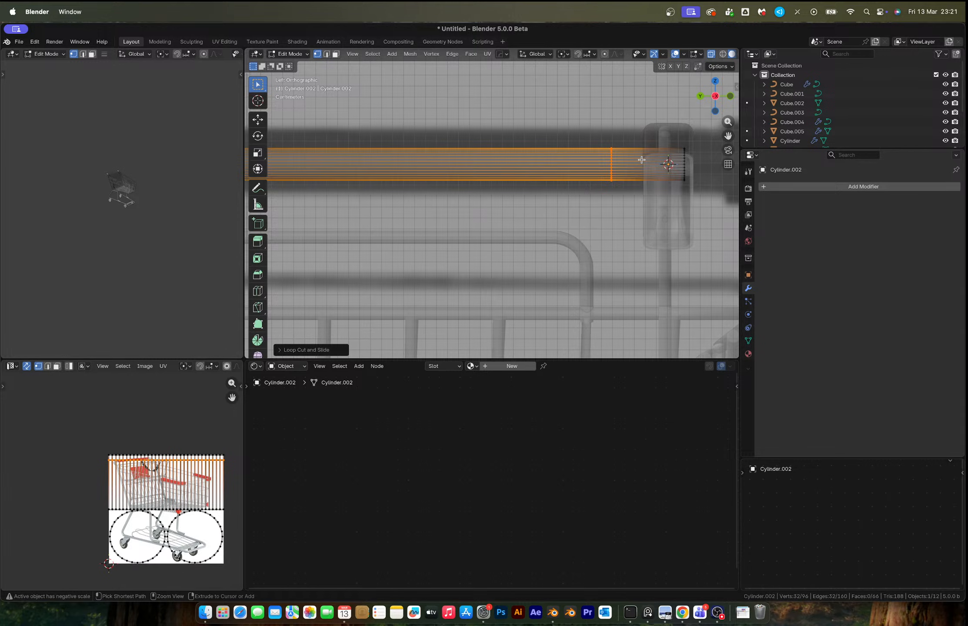
left_click(643, 158)
left_click(640, 158)
Select the face ring between the two cuts and extrude it outward along its normals to form a raised collar
key("alt+a")
key("2")
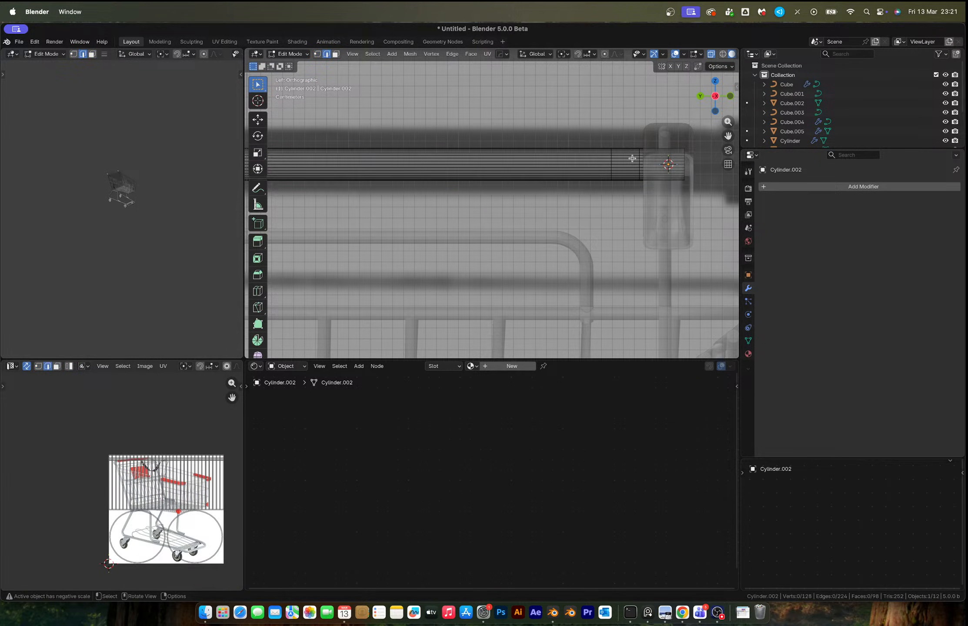
left_click(628, 162, "alt")
left_click(627, 164, "alt")
key("3")
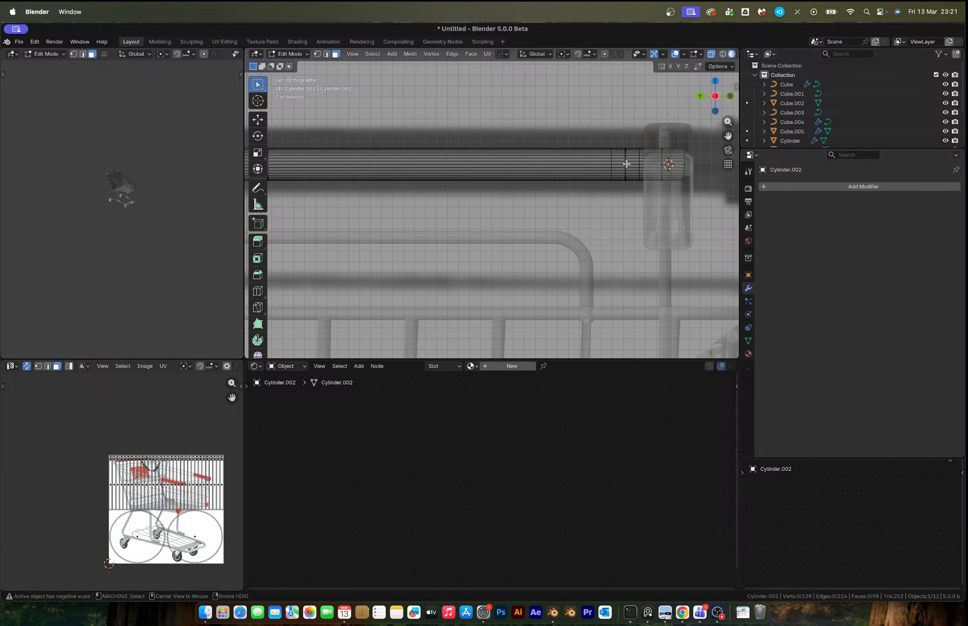
left_click(627, 164, "alt")
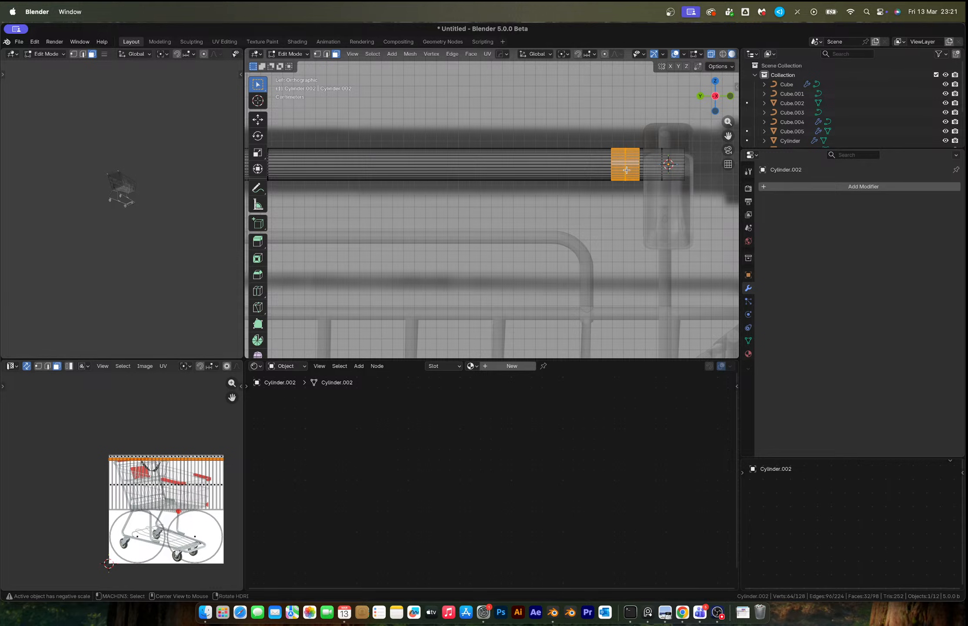
key("alt+e")
left_click(627, 170)
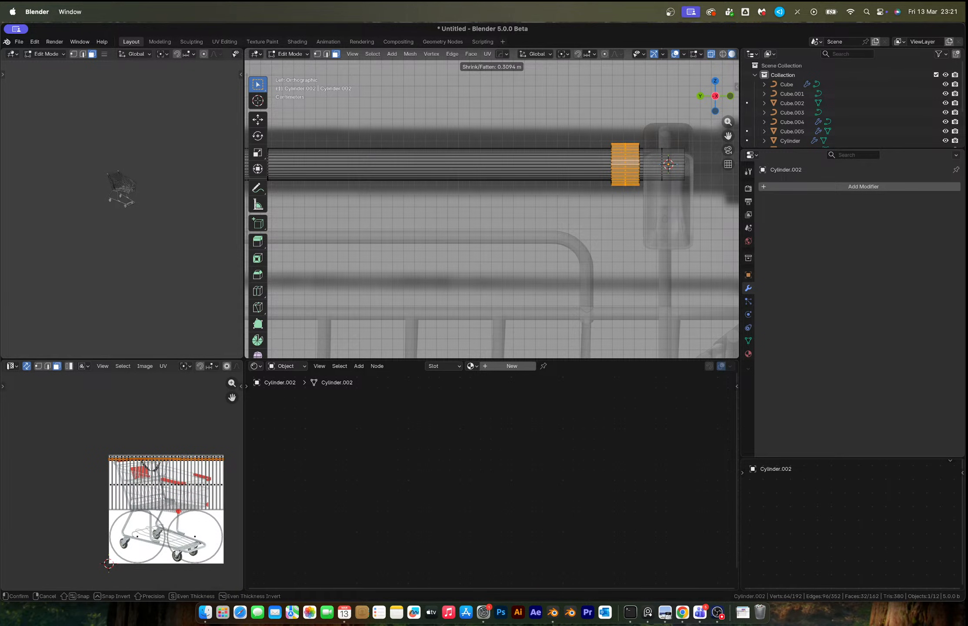
left_click(579, 212)
Shade the handle bar smooth by angle at 30°
key("Tab")
scroll(578, 211, "down", 3)
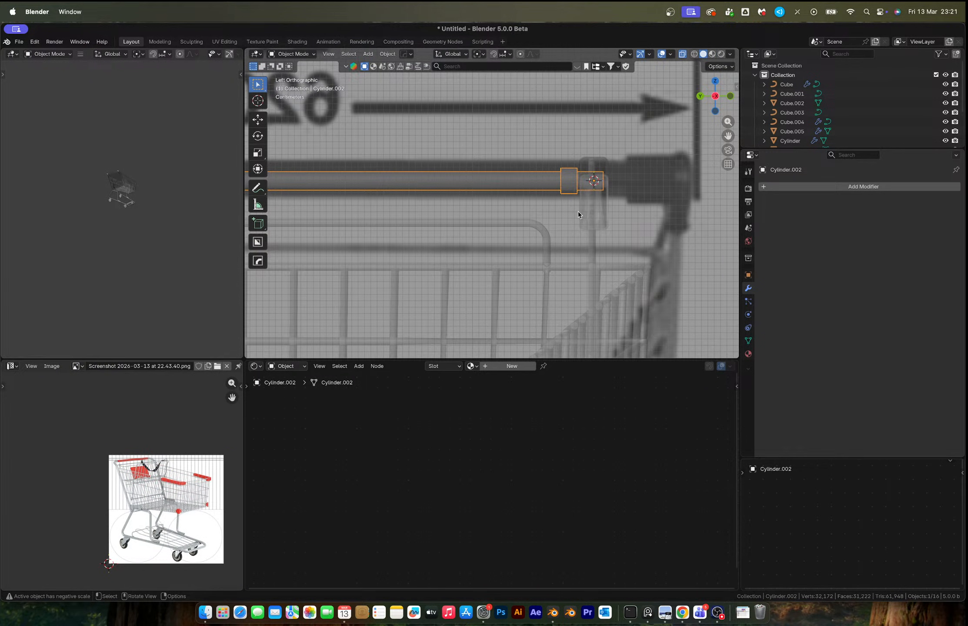
right_click(479, 151)
left_click(478, 151)
Mirror the handle bar across Y to the other cap, using the basket's raised end rail as mirror object
middle_click_drag(479, 151, 442, 191)
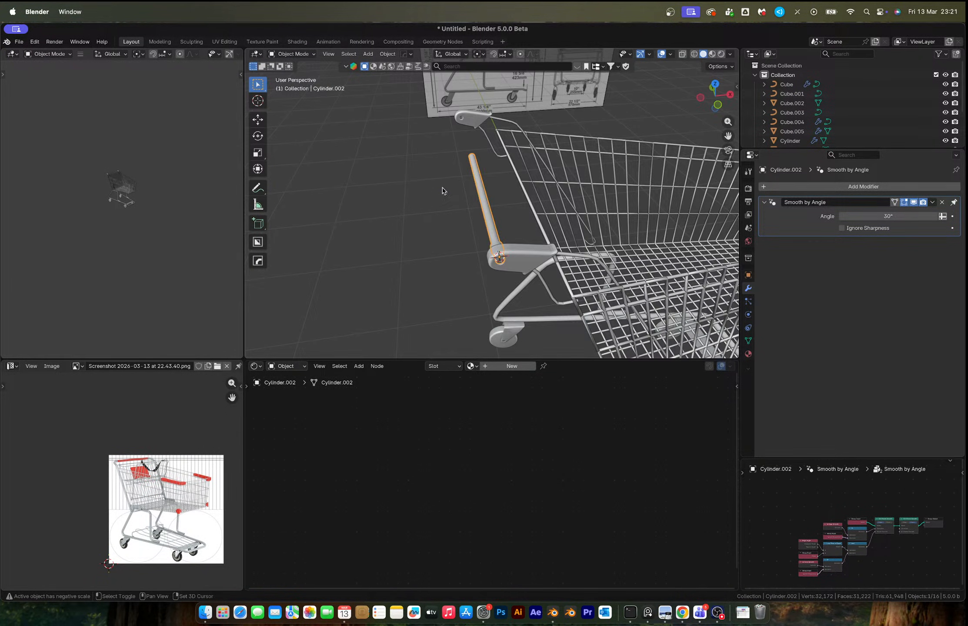
left_click(526, 188, "shift")
key("alt+x")
left_click(532, 219)
middle_click_drag(532, 219, 593, 212)
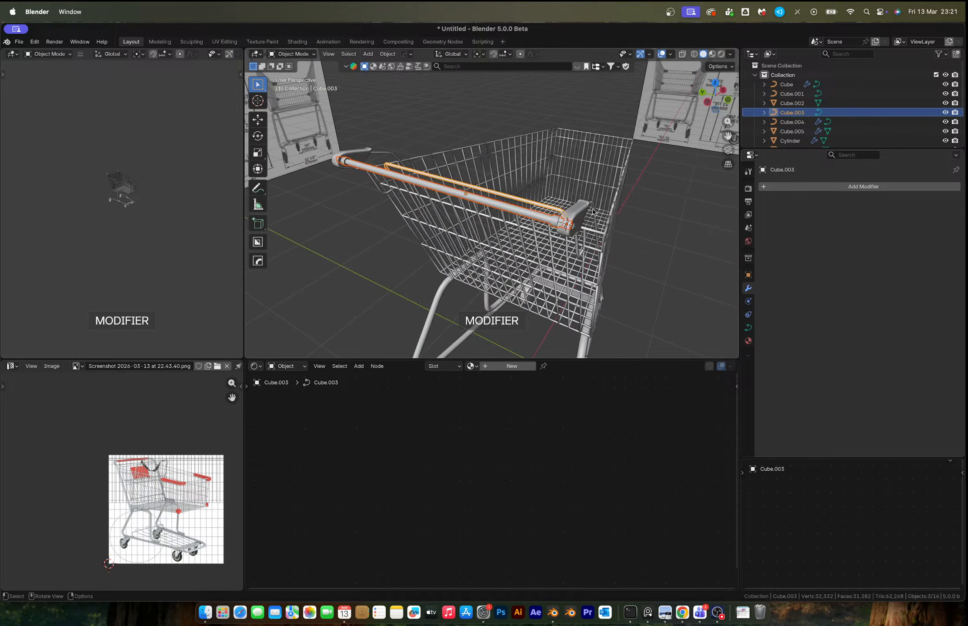
left_click(449, 273)
left_click(503, 207)
Thicken the handle bar and its collar by selecting their face rings and scaling them about 1.29 in every axis except Y
middle_click_drag(502, 208, 514, 237)
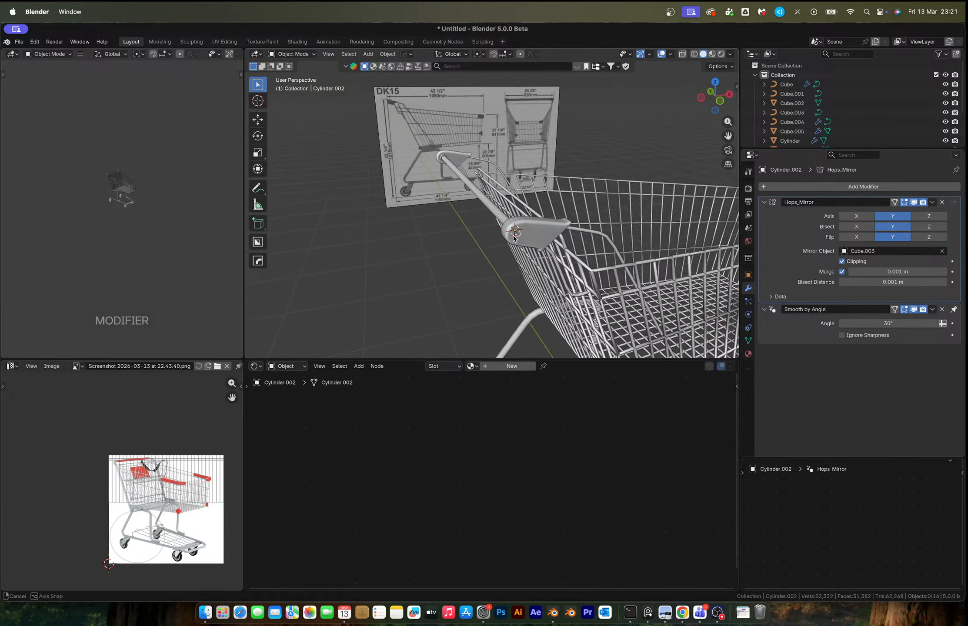
left_click(701, 99)
scroll(121, 455, "up", 4)
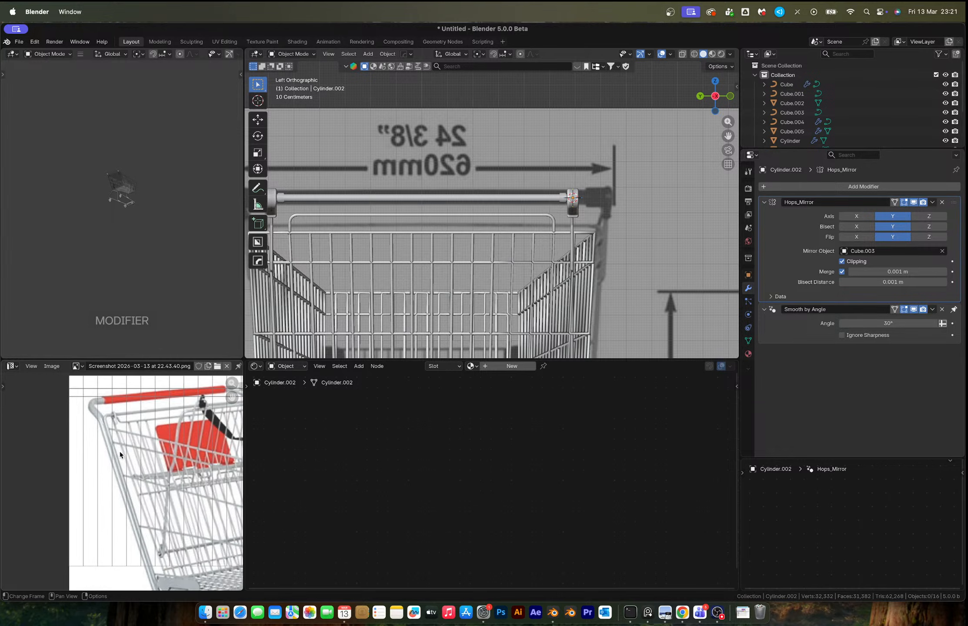
scroll(120, 455, "up", 2)
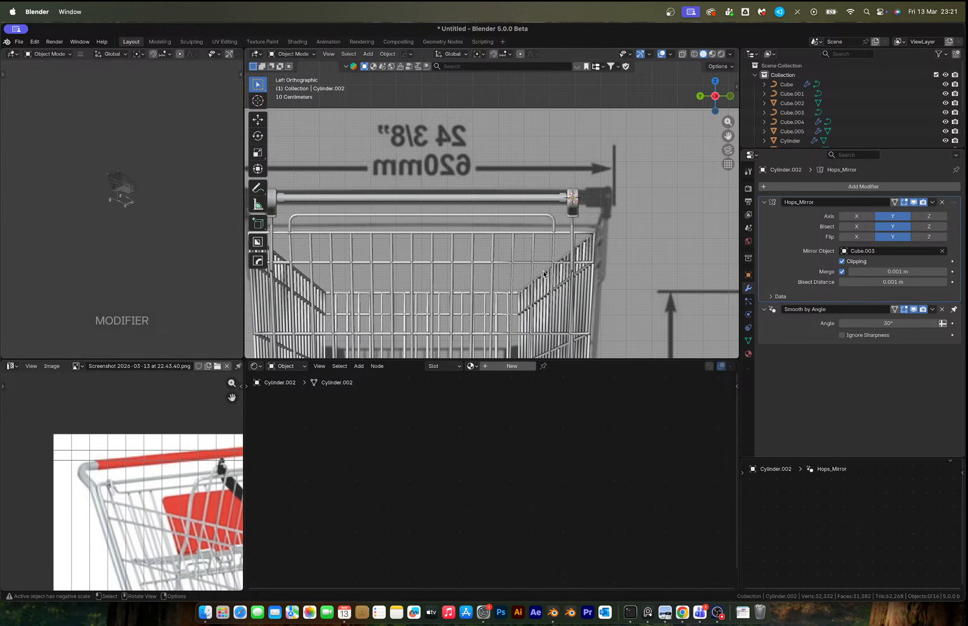
scroll(90, 527, "down", 3)
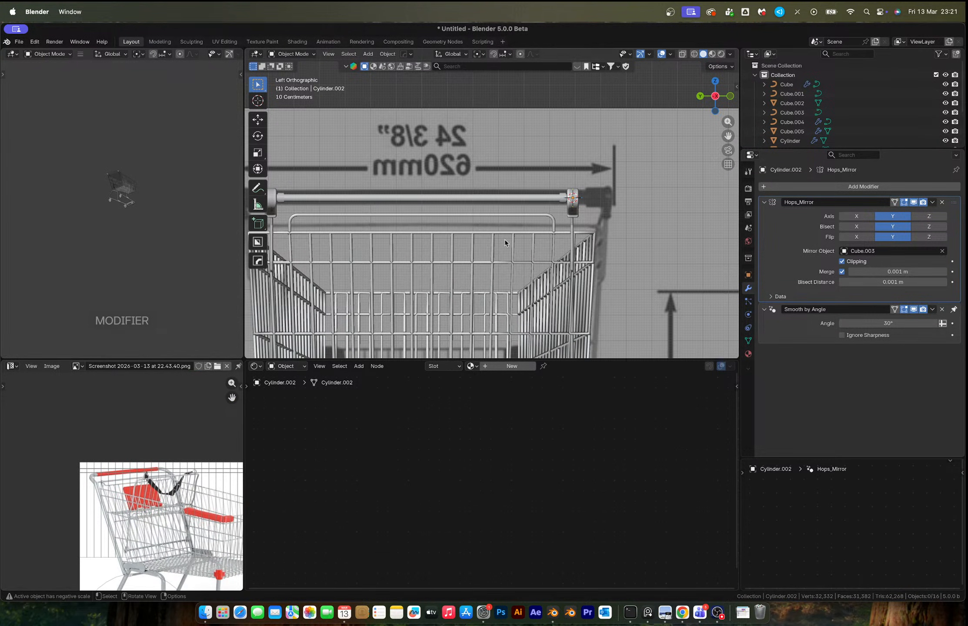
scroll(566, 151, "up", 5)
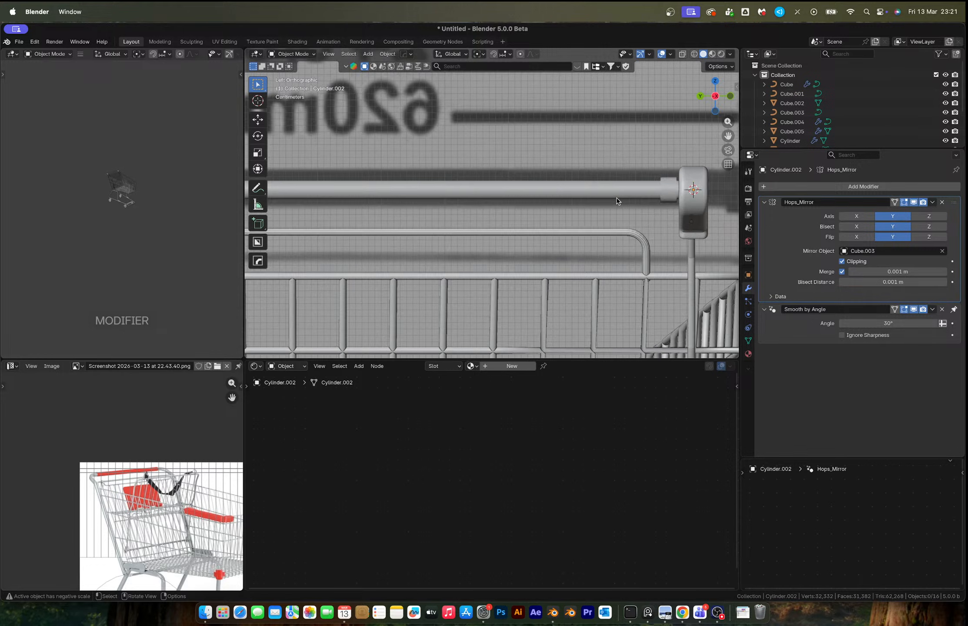
key("Tab")
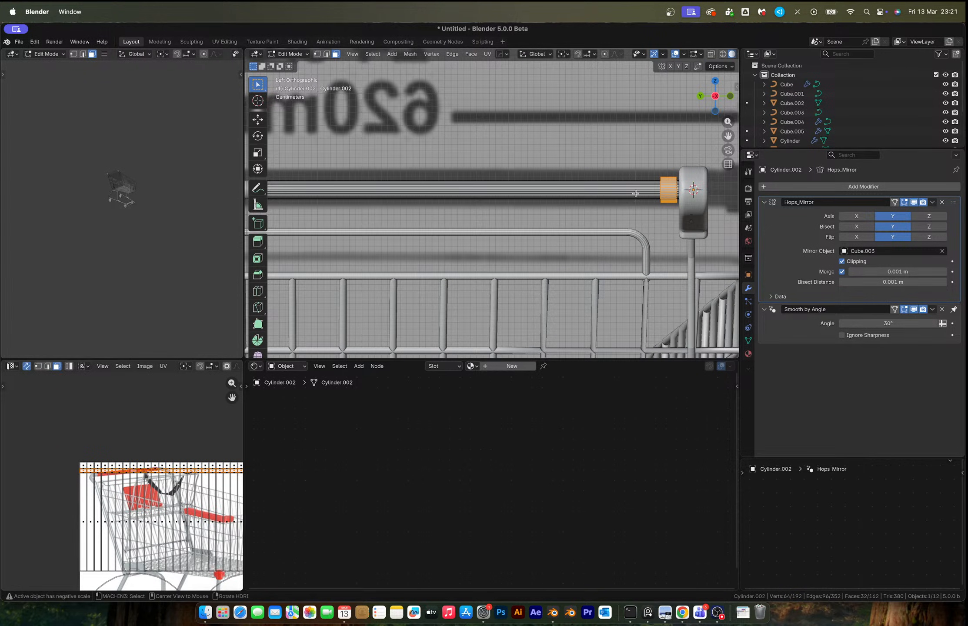
left_click(636, 194, "alt+shift")
key("alt+z")
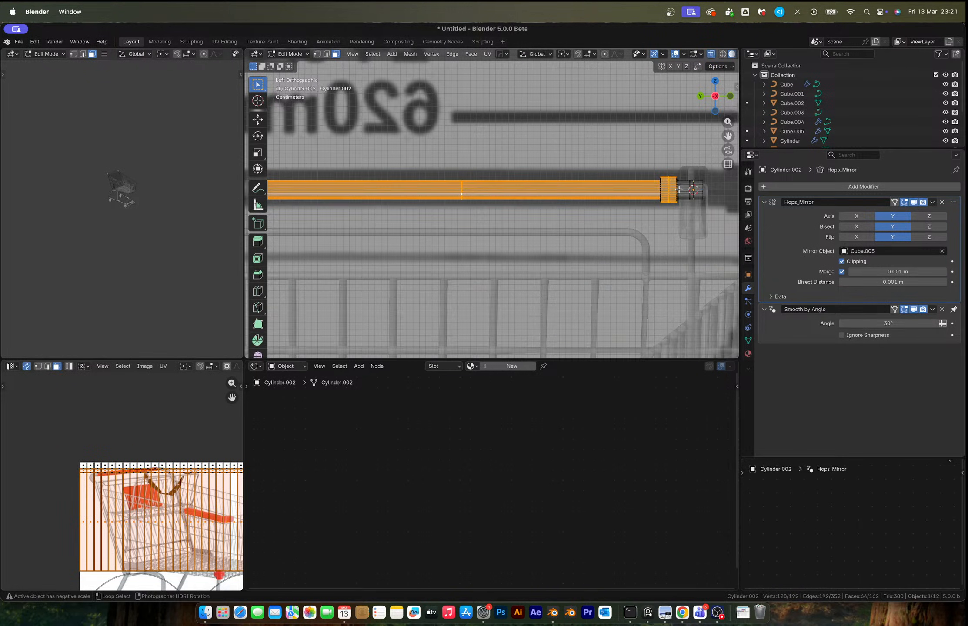
left_click(677, 189, "alt+shift")
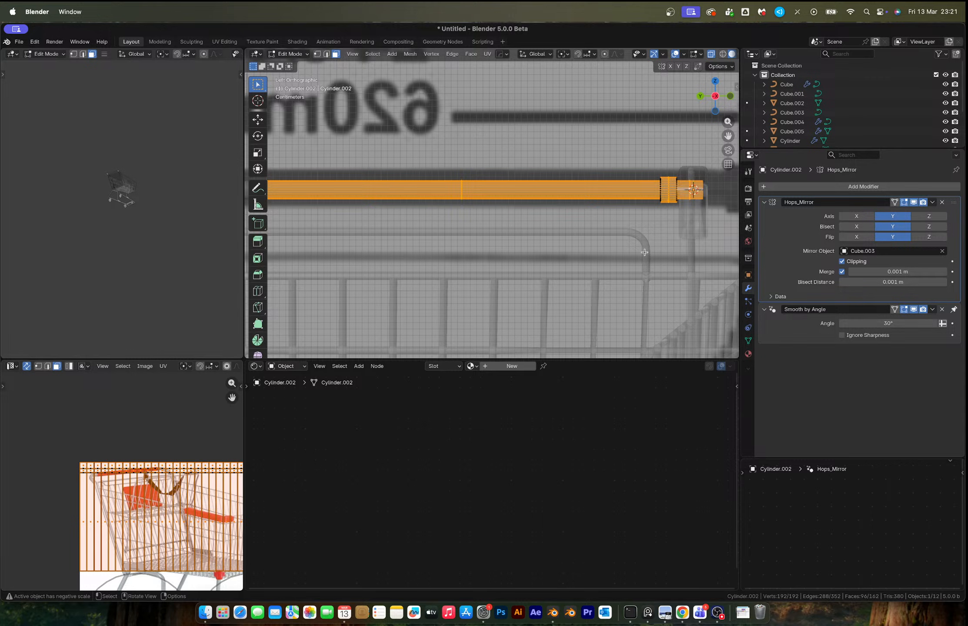
key("s")
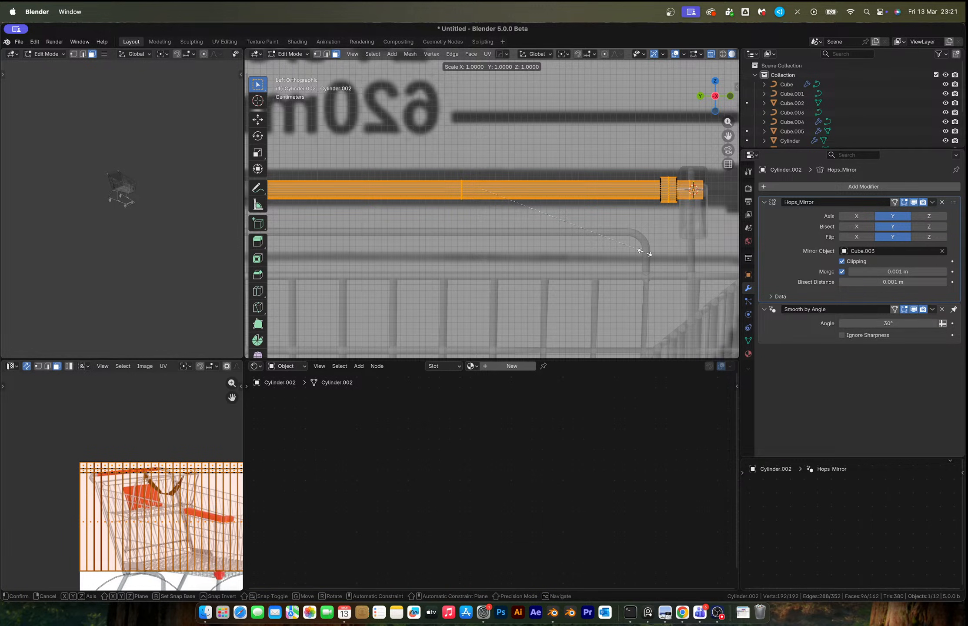
key("shift+y")
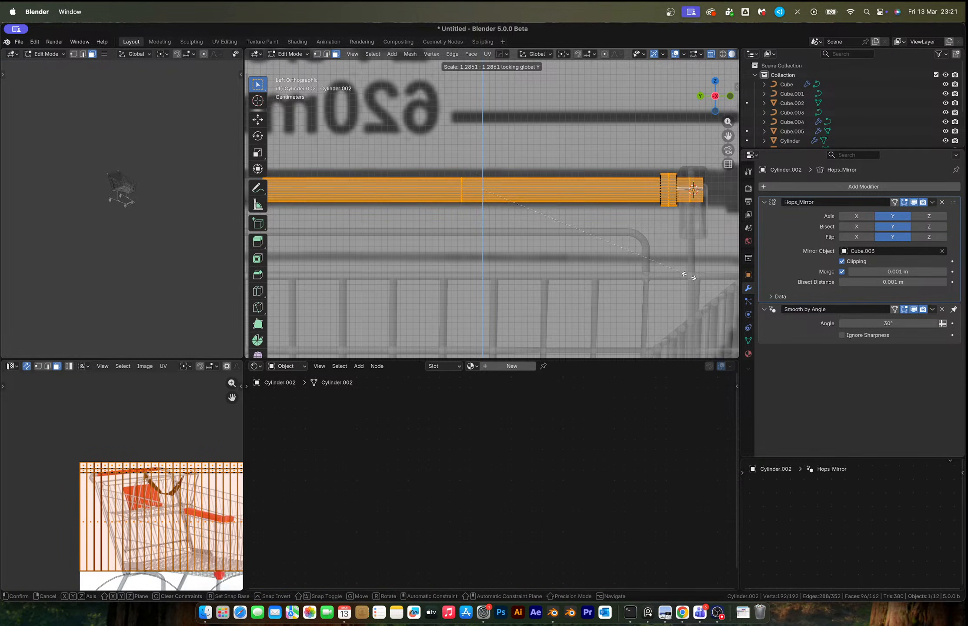
left_click(687, 272)
Move the handle bar's collar about 0.012 m along Y, away from the end cap
left_click_drag(644, 152, 686, 221)
key("g")
key("y")
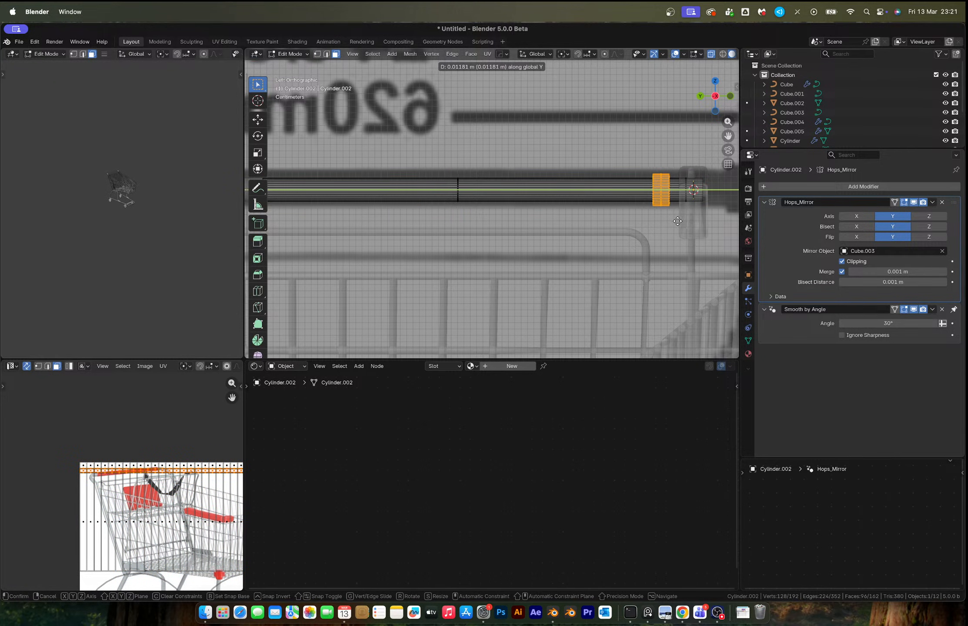
left_click(679, 222)
key("Tab")
middle_click_drag(607, 199, 520, 216)
key("alt+z")
Examine the handle's side frames and the basket's rear against the blueprint in front, back and side views
scroll(531, 210, "down", 3)
left_click(504, 184)
mouse_move(575, 180)
middle_mouse_down()
mouse_move(644, 191)
mouse_move(618, 218)
mouse_move(583, 205)
mouse_move(568, 181)
middle_mouse_up()
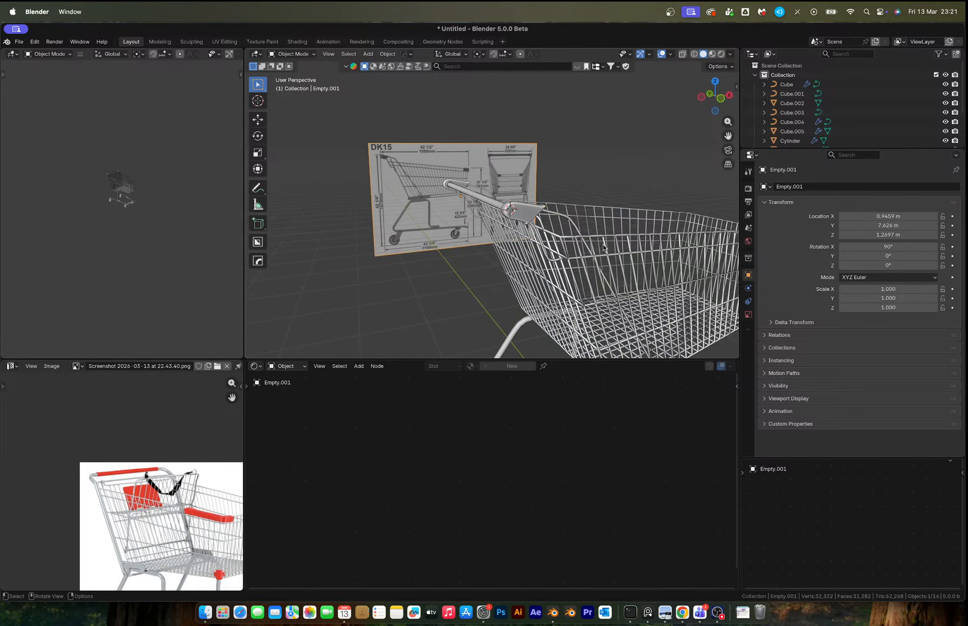
scroll(602, 264, "down", 3)
middle_click_drag(590, 291, 461, 196, "shift")
scroll(560, 227, "up", 3)
scroll(560, 227, "up", 2)
left_click(500, 246)
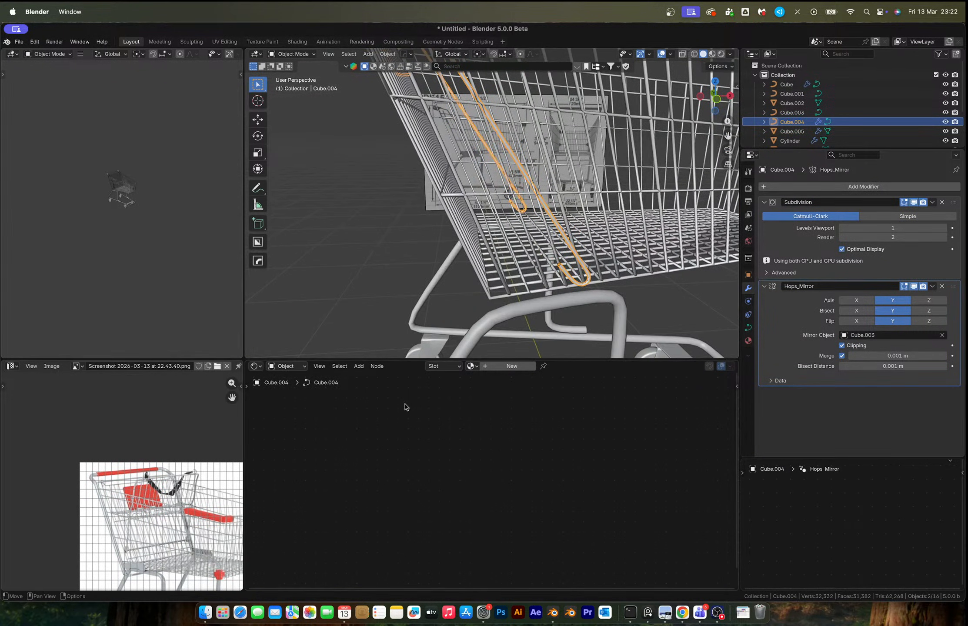
left_click(717, 99)
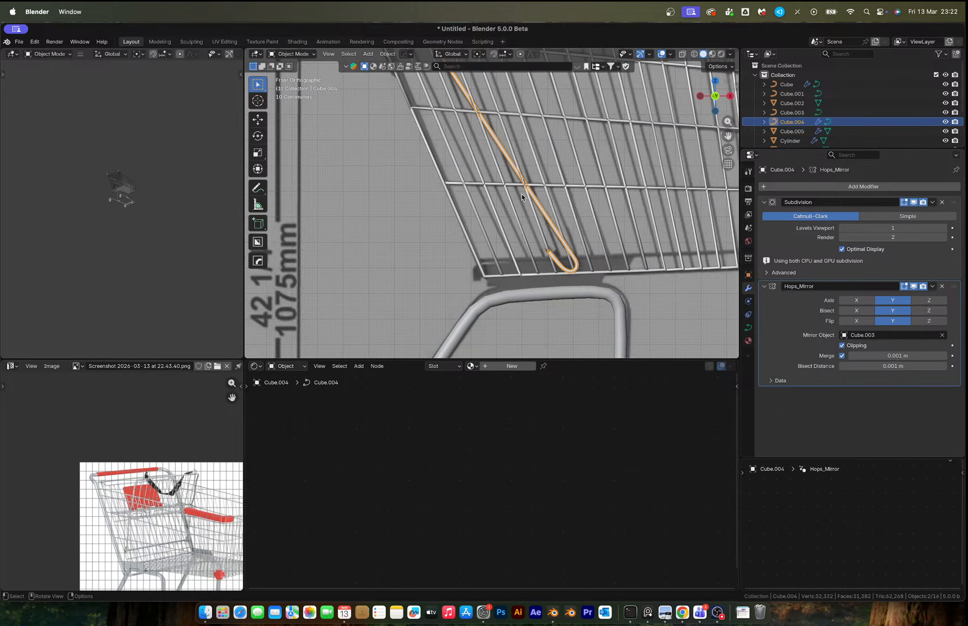
key("alt+z")
scroll(521, 194, "down", 4)
middle_click_drag(537, 194, 464, 231, "shift")
scroll(532, 201, "up", 1)
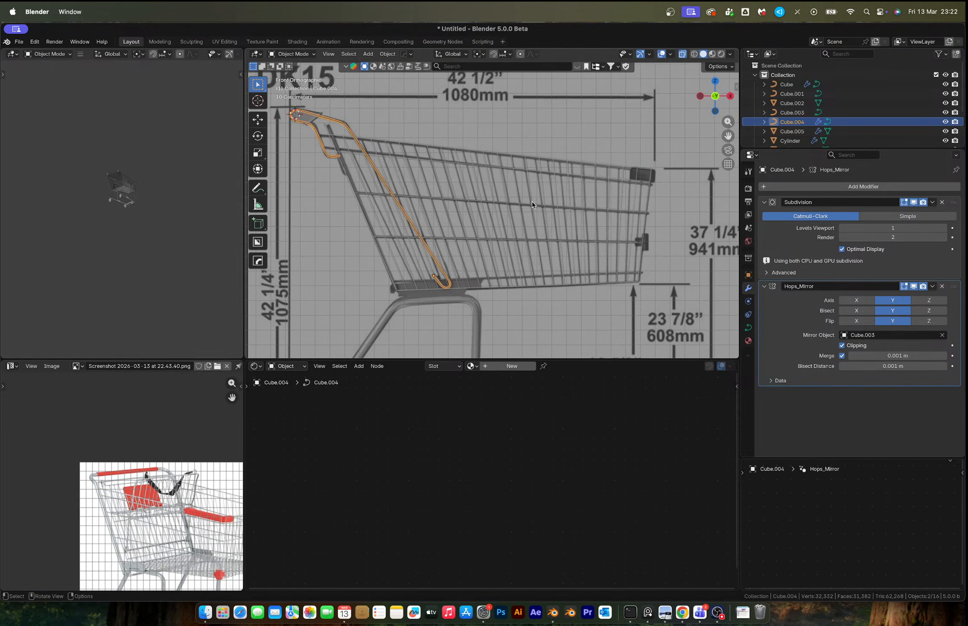
middle_click_drag(401, 278, 476, 226, "shift")
scroll(466, 240, "up", 1)
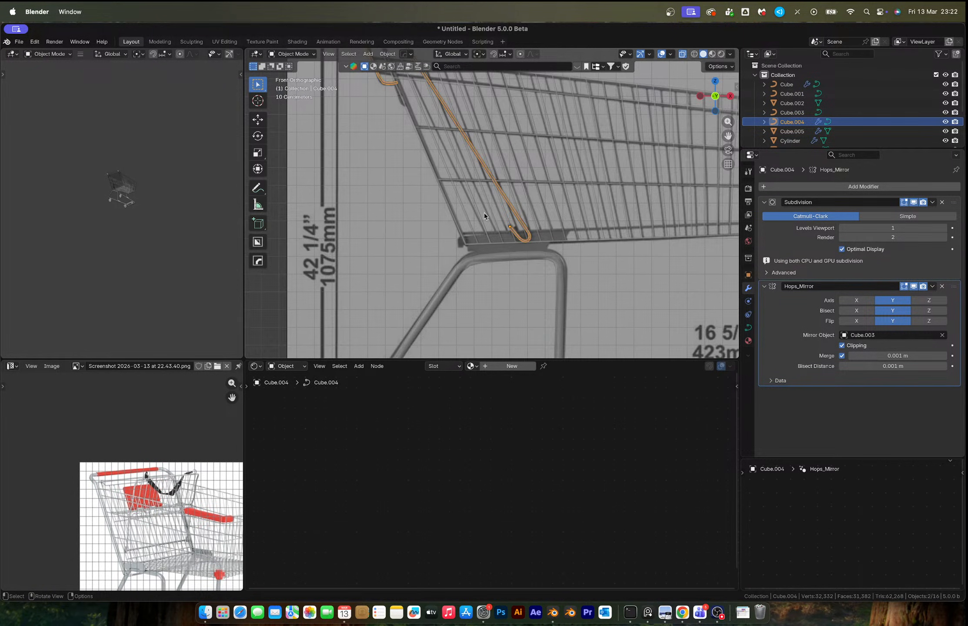
scroll(437, 219, "down", 4)
scroll(456, 242, "up", 3)
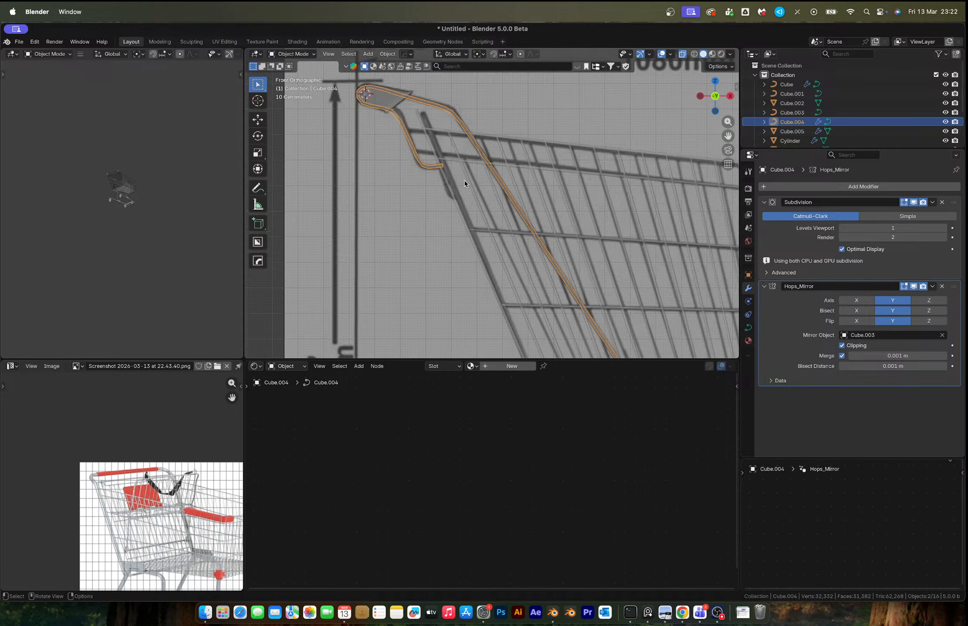
middle_click_drag(448, 194, 479, 204)
left_click(710, 95)
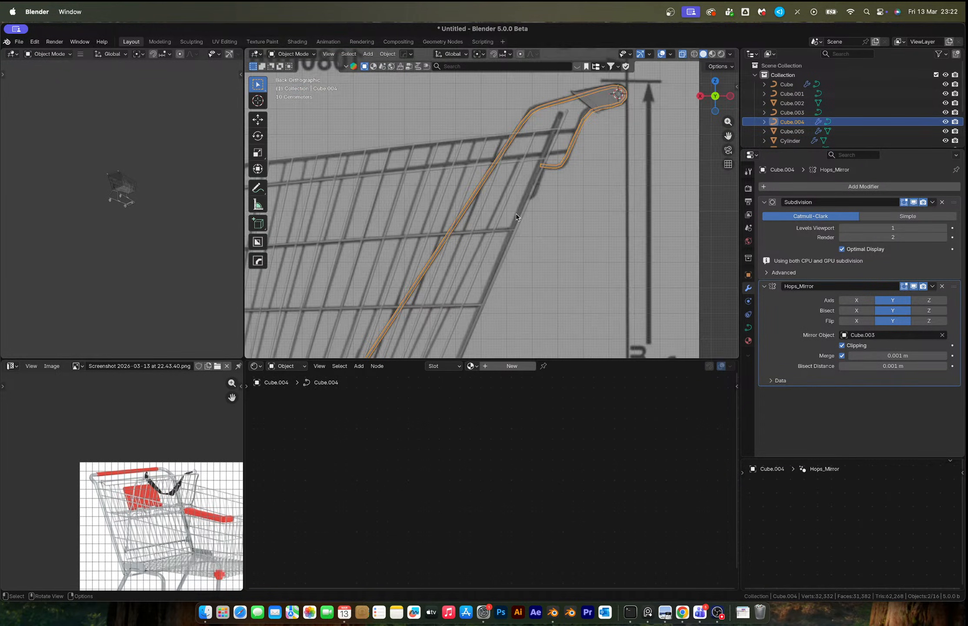
scroll(583, 191, "down", 3)
scroll(533, 221, "down", 3)
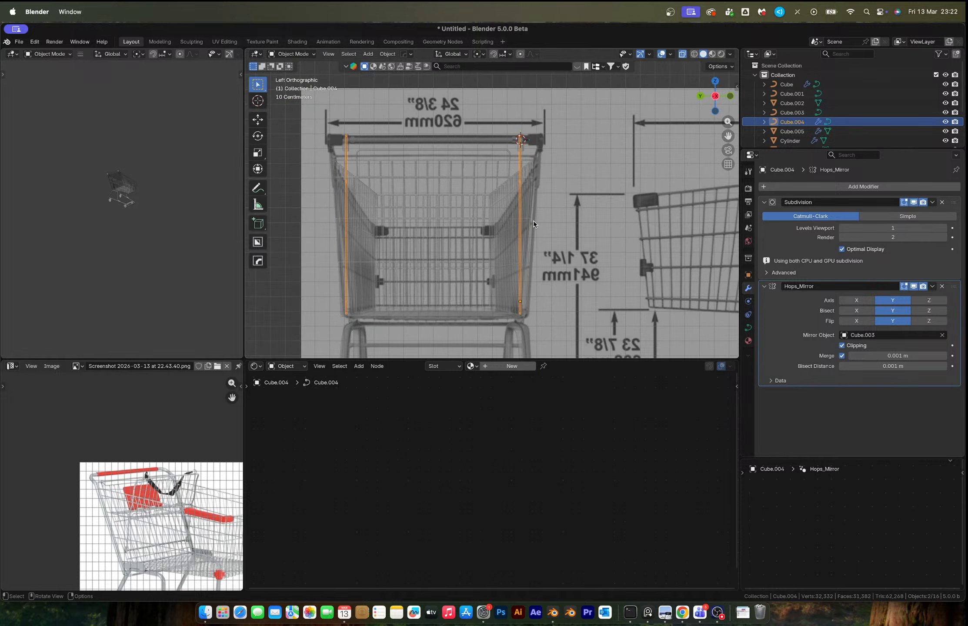
middle_click_drag(504, 221, 531, 181)
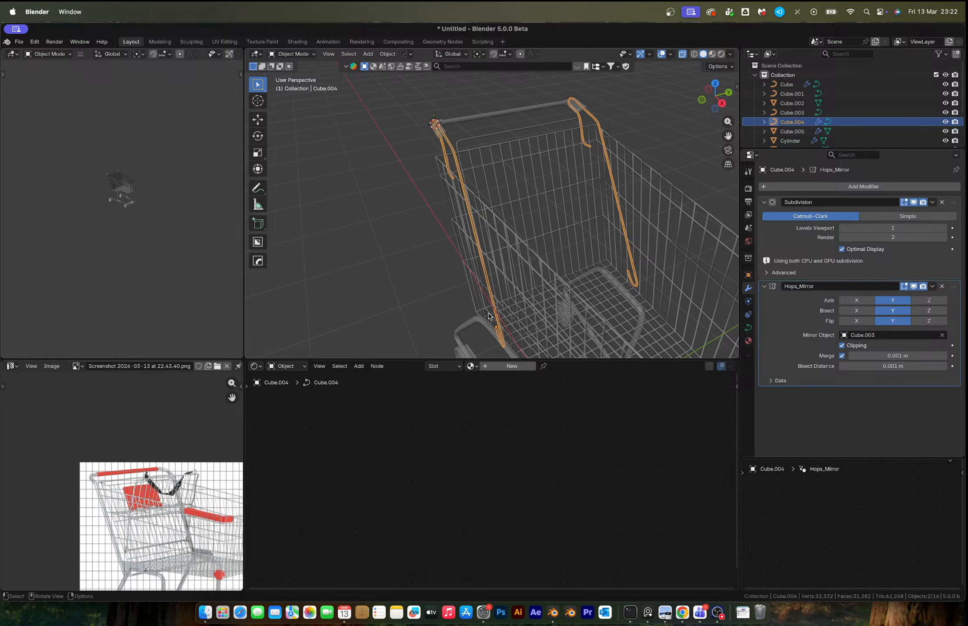
Select the two middle points of the basket's lowest rear cross wire and place the 3D cursor between them
middle_click_drag(533, 281, 591, 253)
left_click(496, 295)
key("Tab")
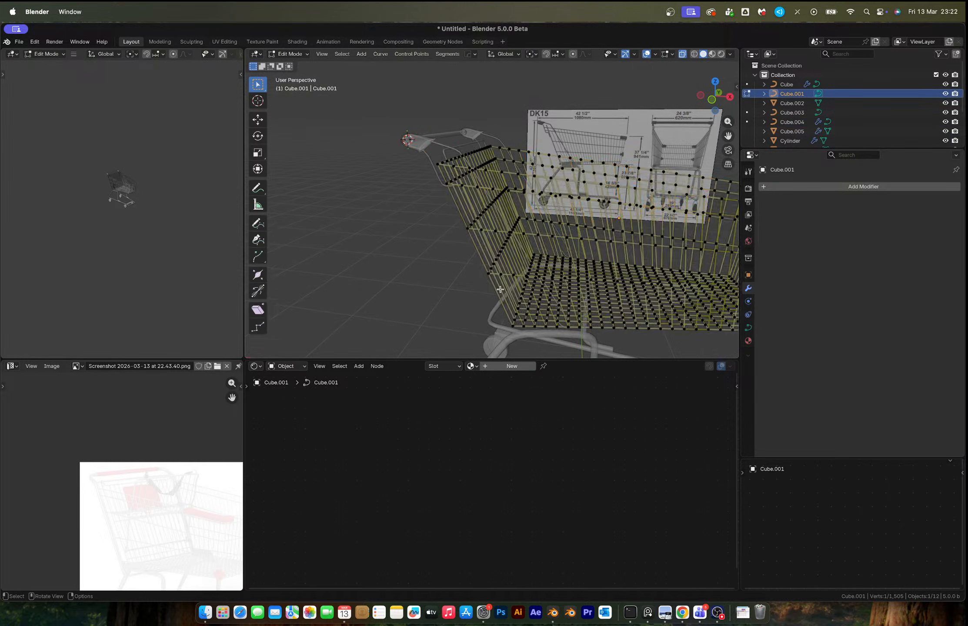
mouse_move(496, 294)
middle_mouse_down()
mouse_move(540, 258)
mouse_move(484, 283)
middle_mouse_up()
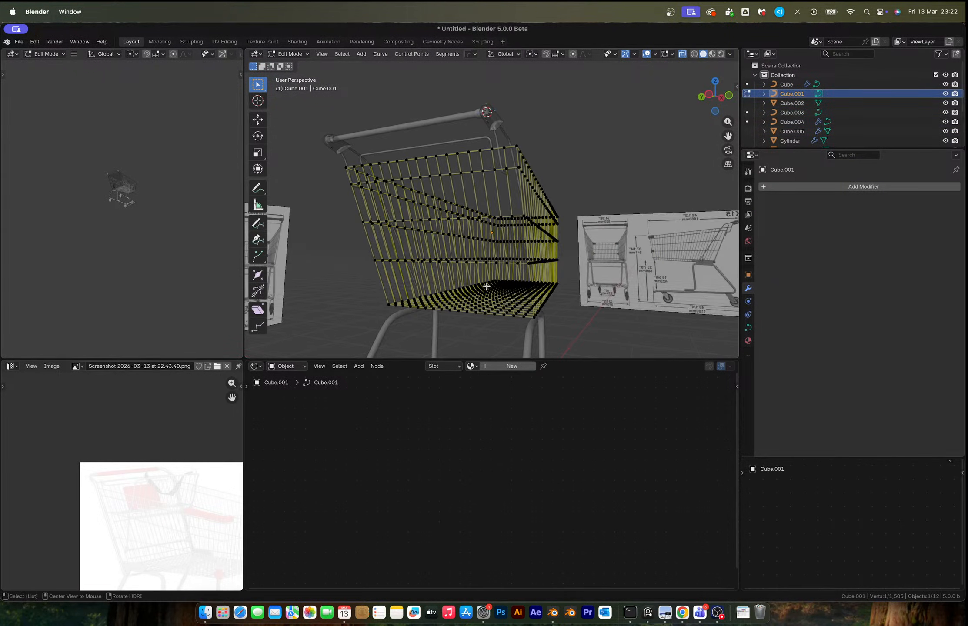
middle_click_drag(422, 275, 441, 256)
left_click(430, 262)
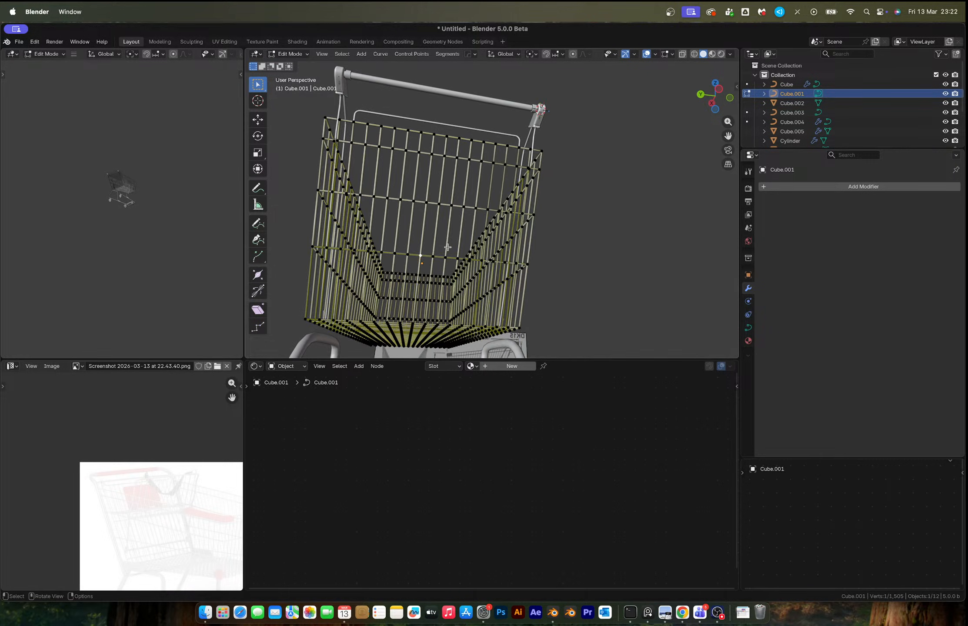
left_click(429, 256, "shift")
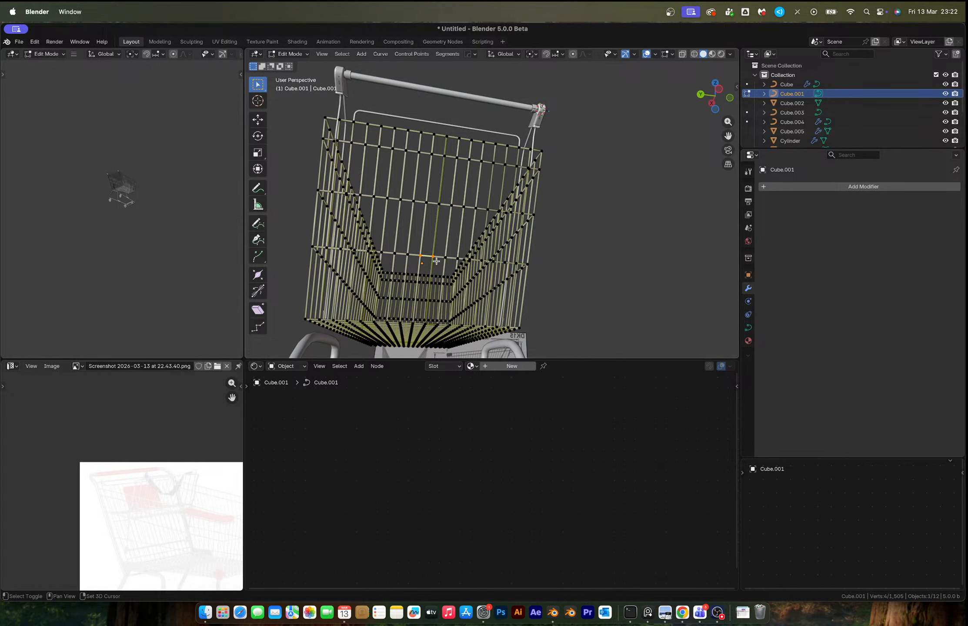
key("Tab")
middle_click_drag(454, 284, 495, 284)
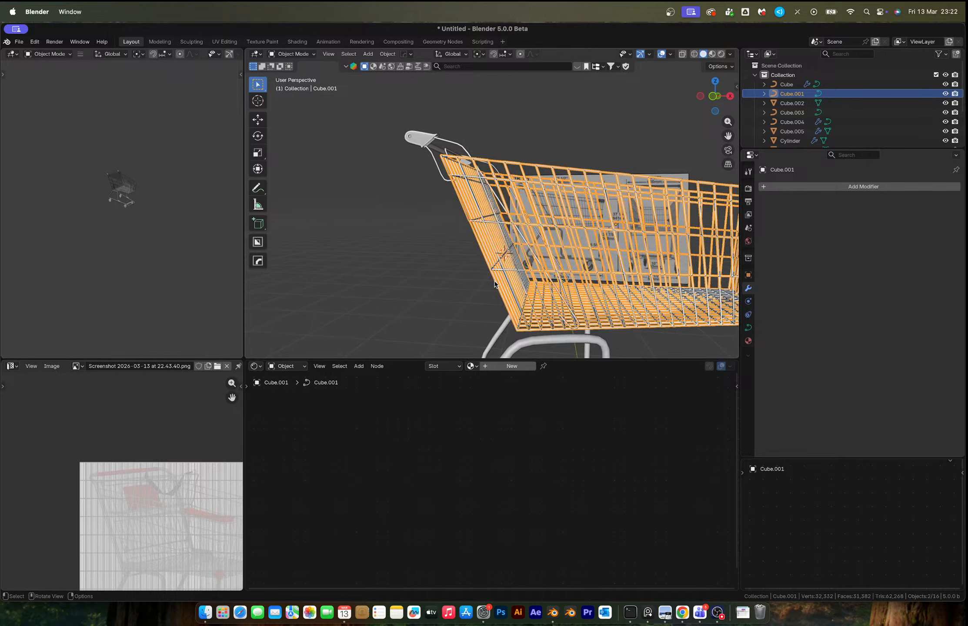
Add a plane at the 3D cursor and rotate it 90° so it stands upright across the cart's width
key("shift+a")
mouse_move(500, 279)
left_click(539, 279)
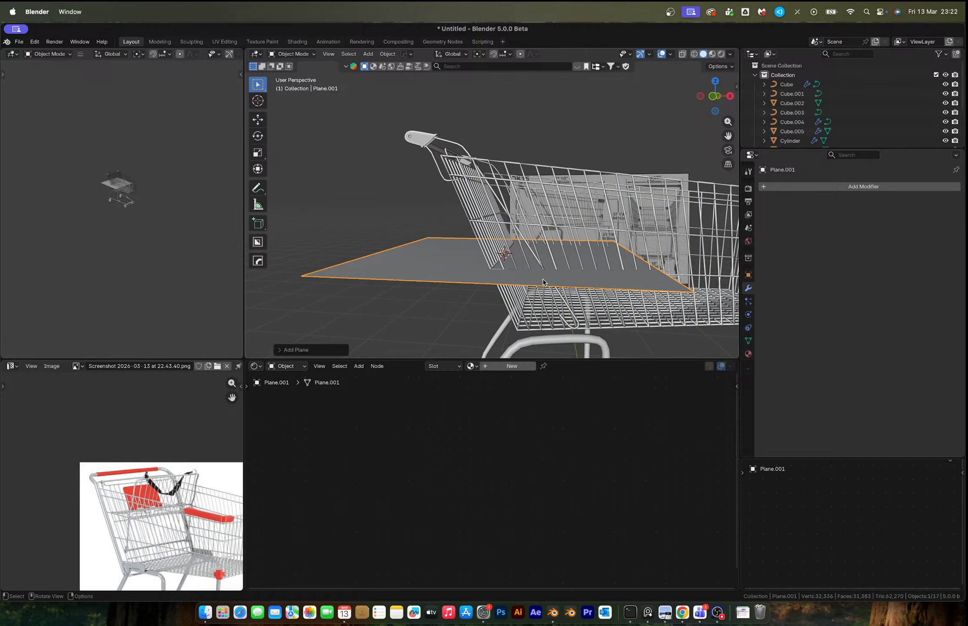
type("rx")
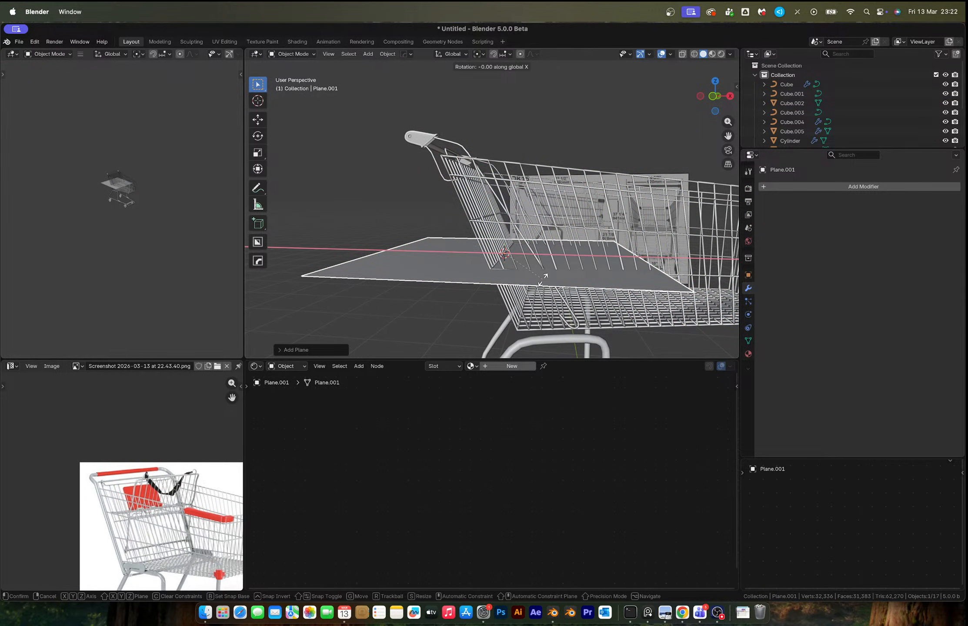
type("90")
key("Return")
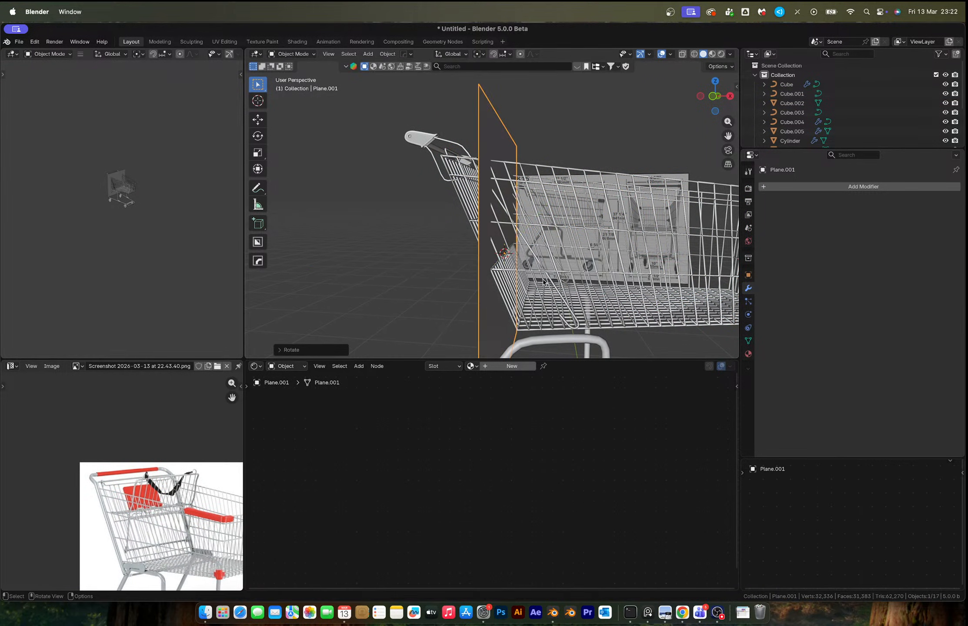
Move the plane along X just inside the basket's rear panel and shorten it along Z
left_click(716, 104)
scroll(602, 230, "up", 1)
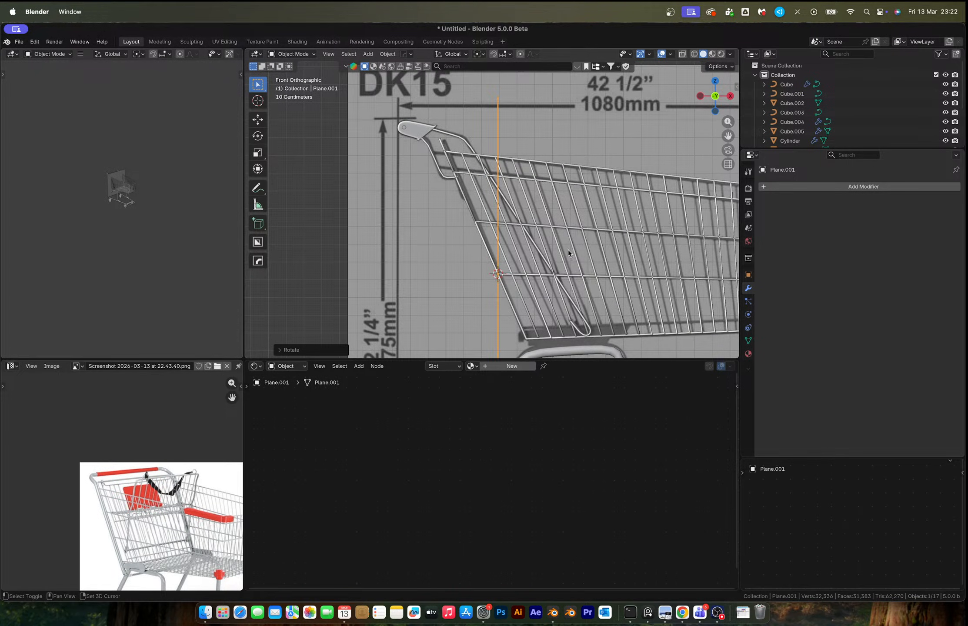
middle_click_drag(568, 251, 490, 164, "shift")
key("g")
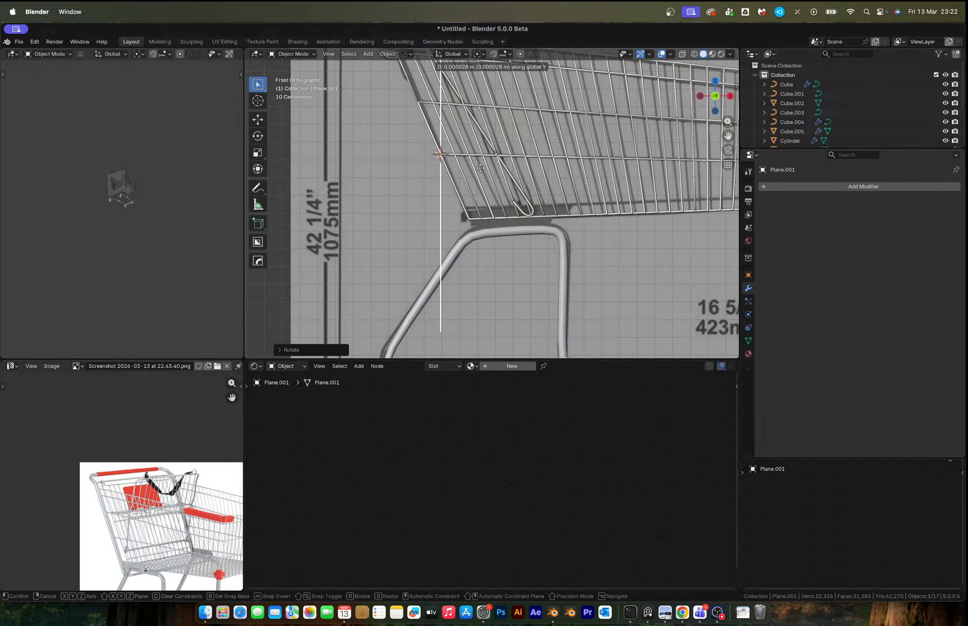
key("x")
left_click(500, 171)
key("s")
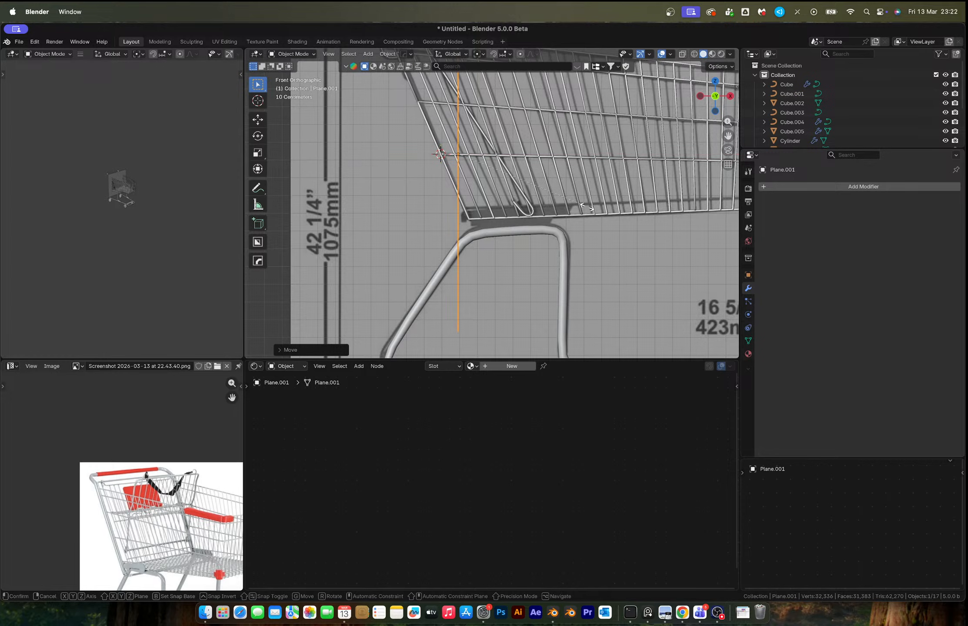
key("z")
left_click(498, 173)
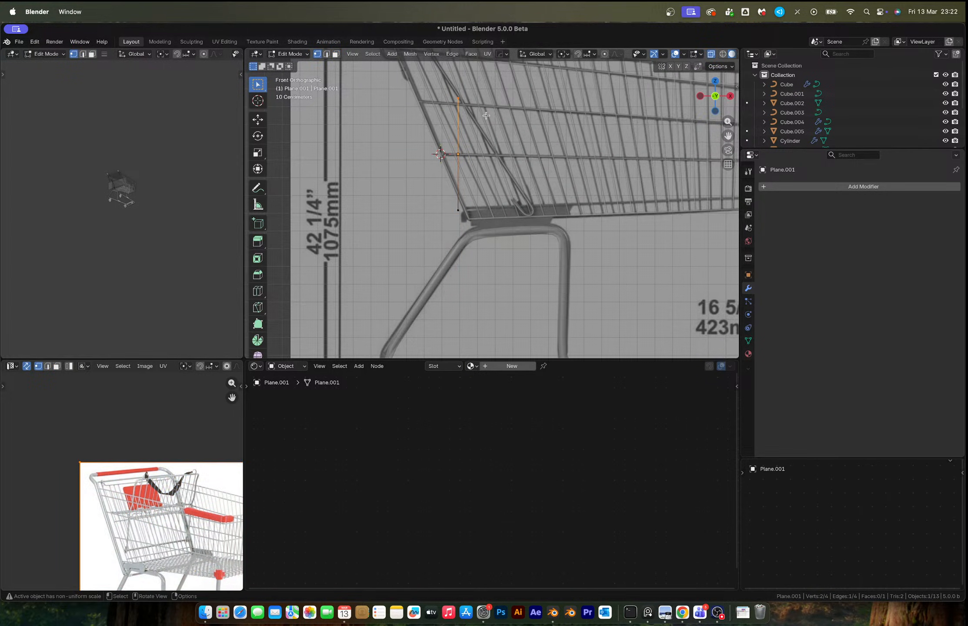
Move the plane's upper edge about 0.11 m in X and 0.33 m in Z, up to the basket's upper rail
key("Tab")
scroll(456, 206, "up", 5)
key("g")
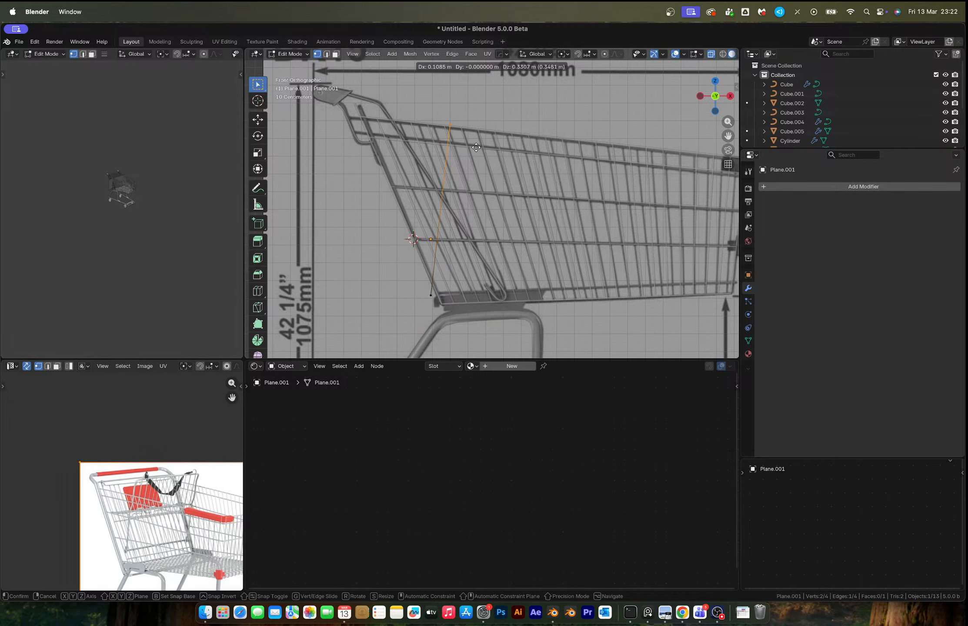
left_click(476, 148)
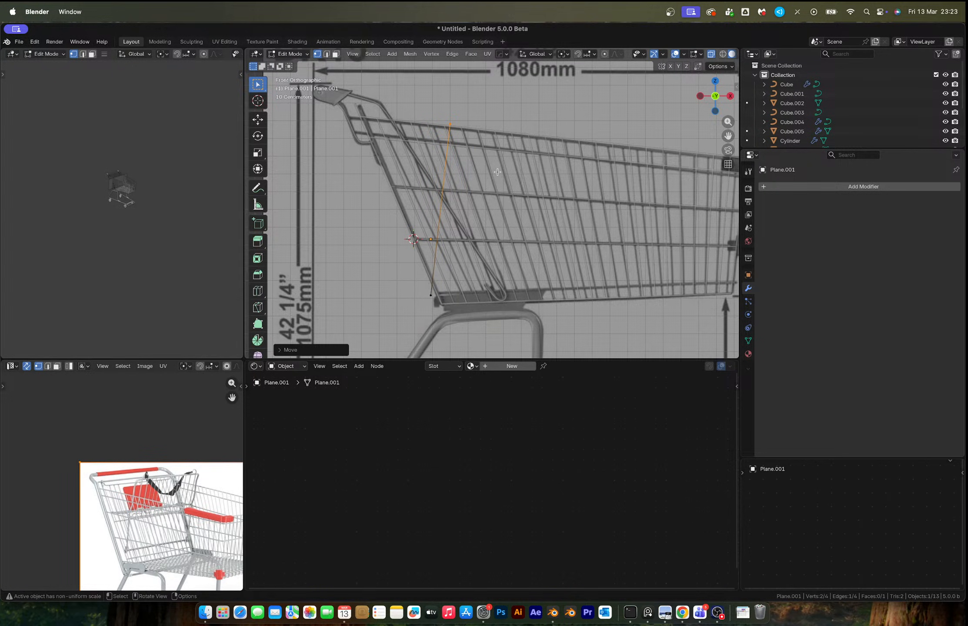
Scale the whole plane along global Y to about 0.66 of its width, close to the basket's width
middle_click_drag(497, 172, 395, 182)
scroll(544, 190, "down", 3)
key("a")
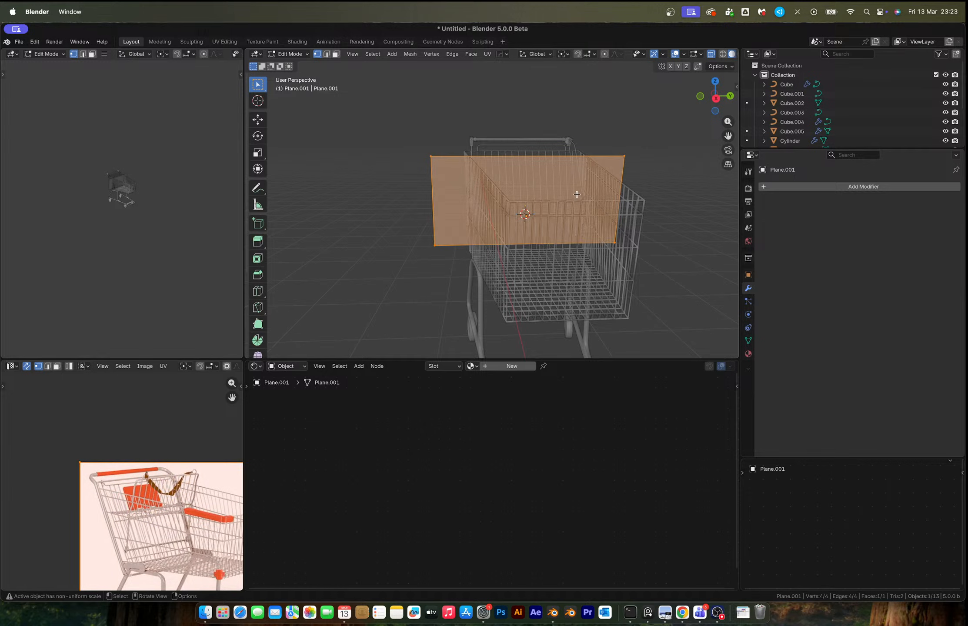
middle_click_drag(577, 195, 501, 218)
key("s")
key("x")
key("y")
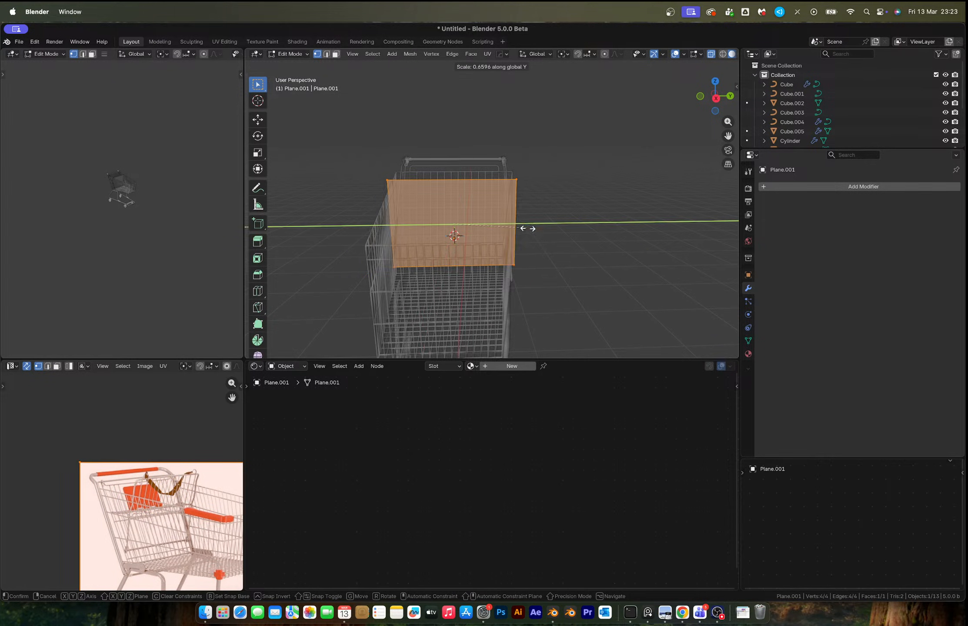
left_click(525, 228)
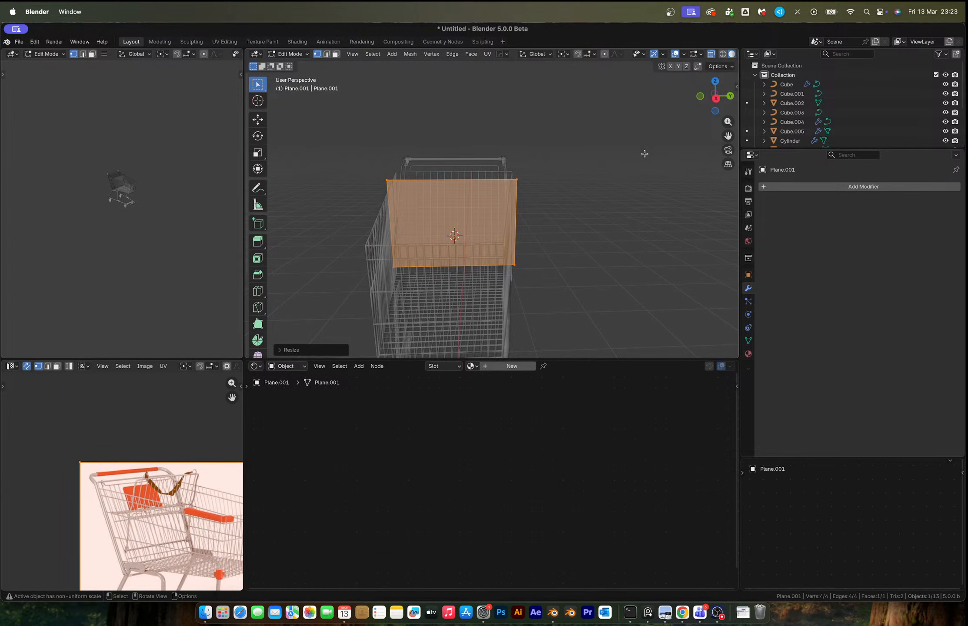
Refine the plane's Y width from above so its ends meet the basket's side walls
left_click(715, 81)
scroll(512, 327, "up", 4)
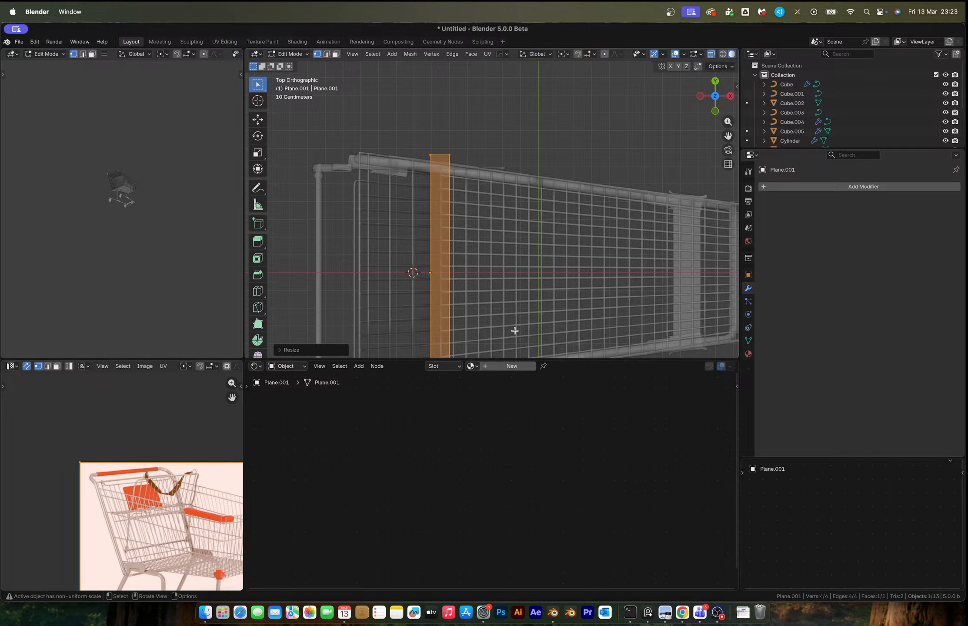
key("s")
key("y")
left_click(509, 315)
middle_click_drag(514, 315, 484, 231)
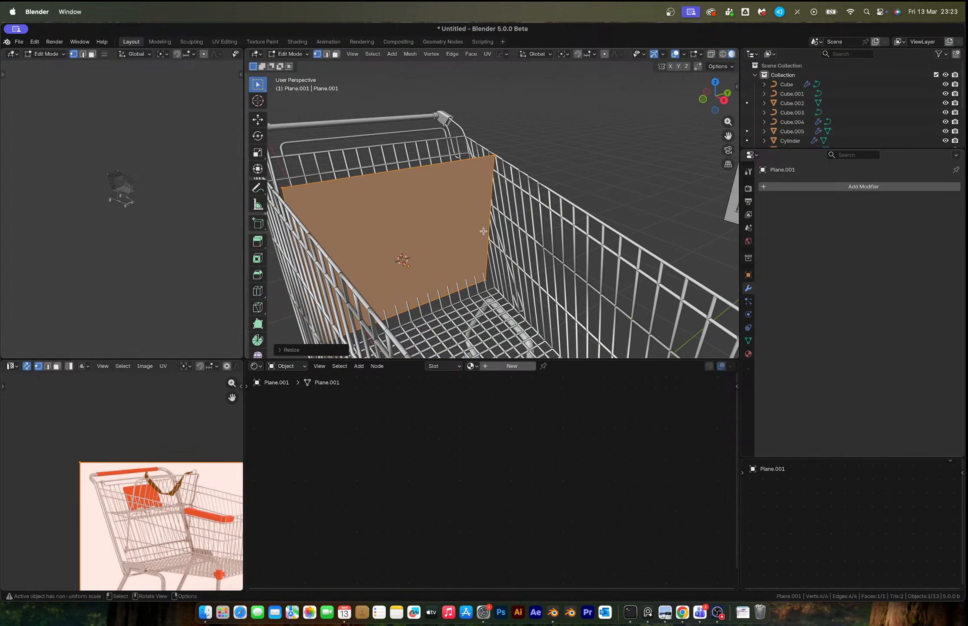
Divide the plane with 17 evenly spaced vertical loop cuts and one horizontal loop cut across the middle
left_click(304, 190)
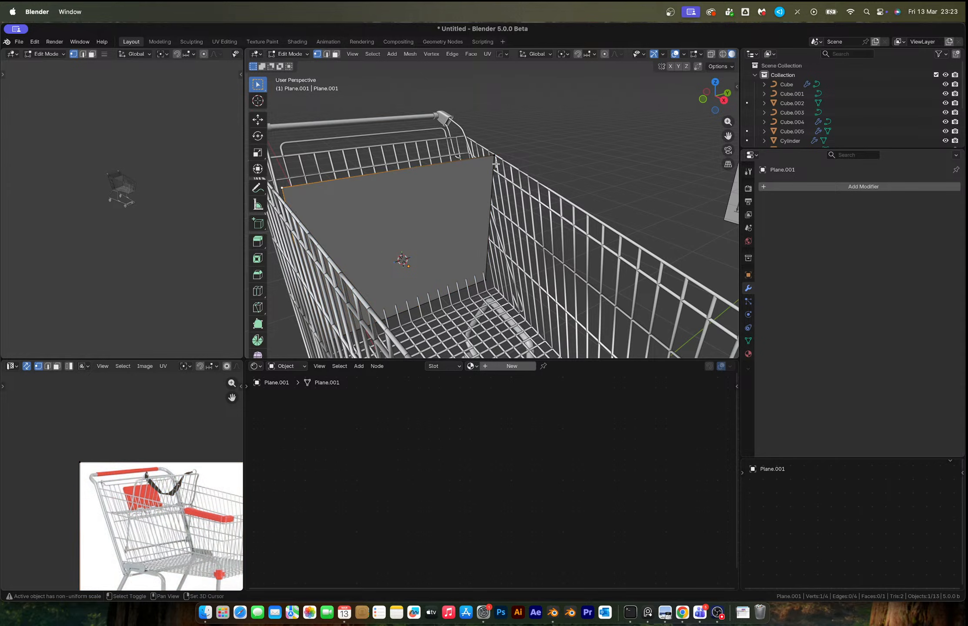
key("ctrl+r")
scroll(383, 189, "up", 5)
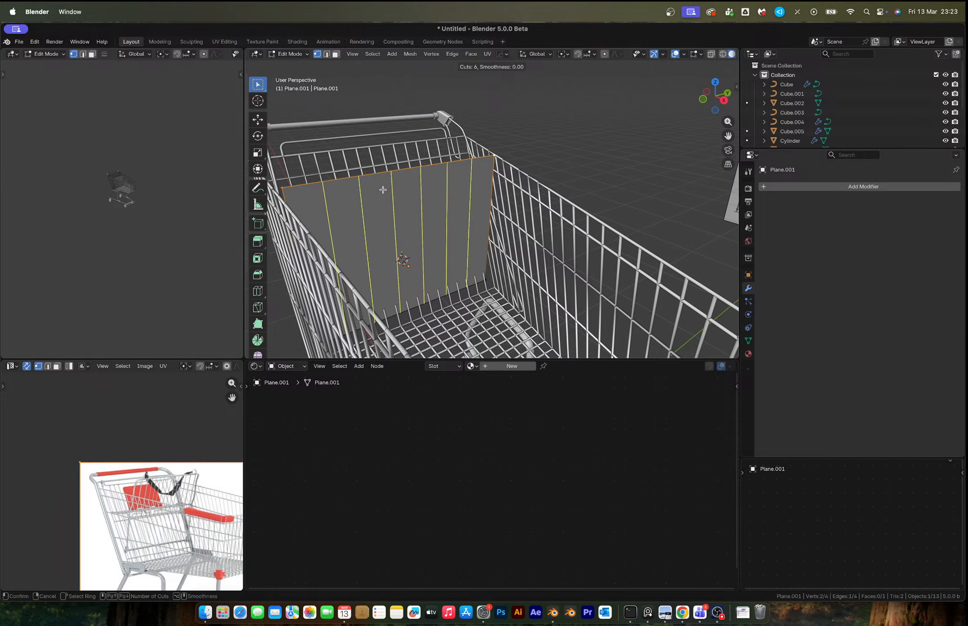
scroll(382, 190, "up", 10)
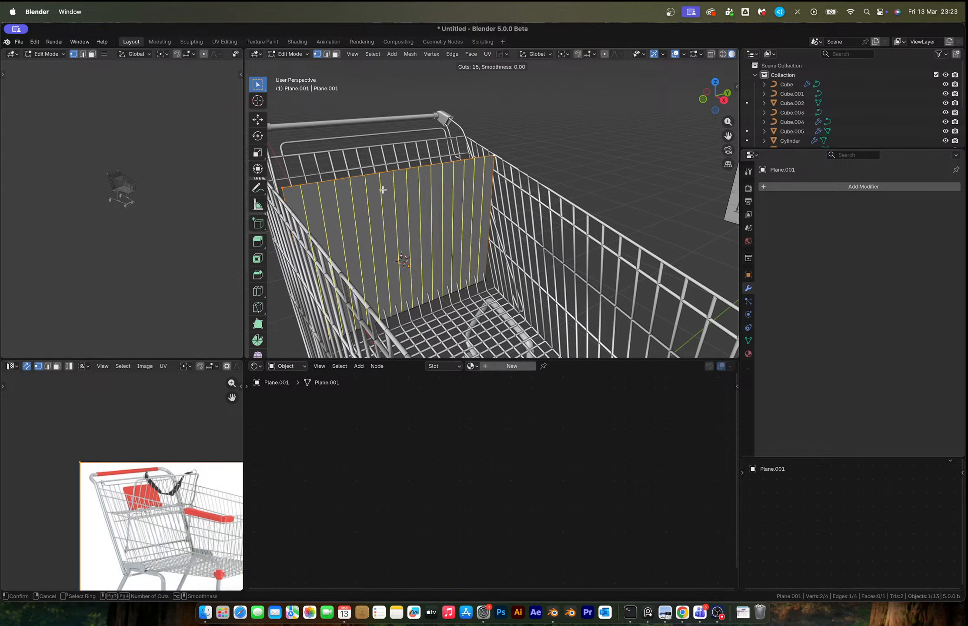
scroll(383, 189, "up", 1)
left_click(435, 209)
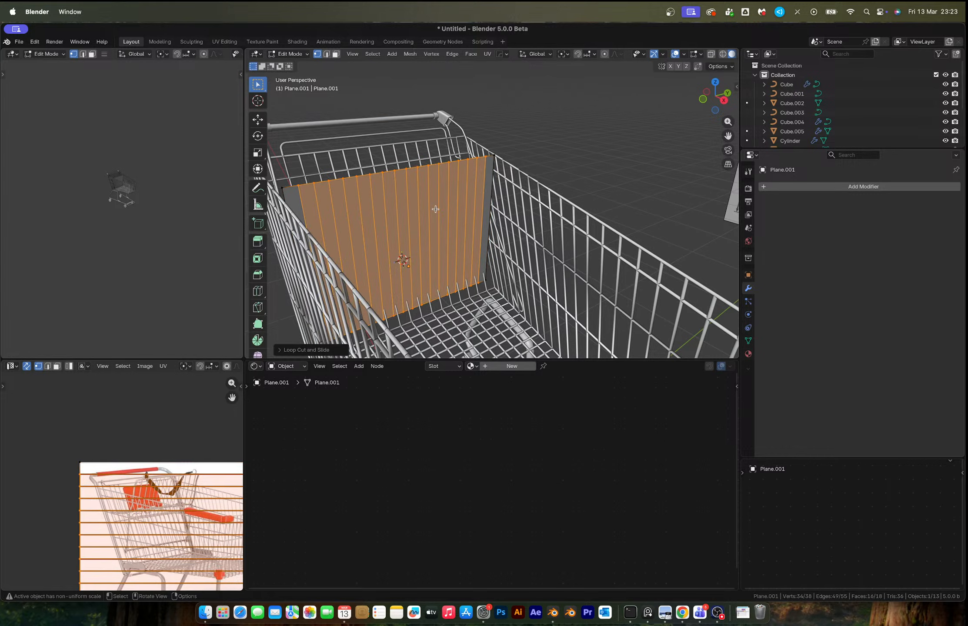
key("ctrl+r")
left_click(484, 228)
left_click(481, 221)
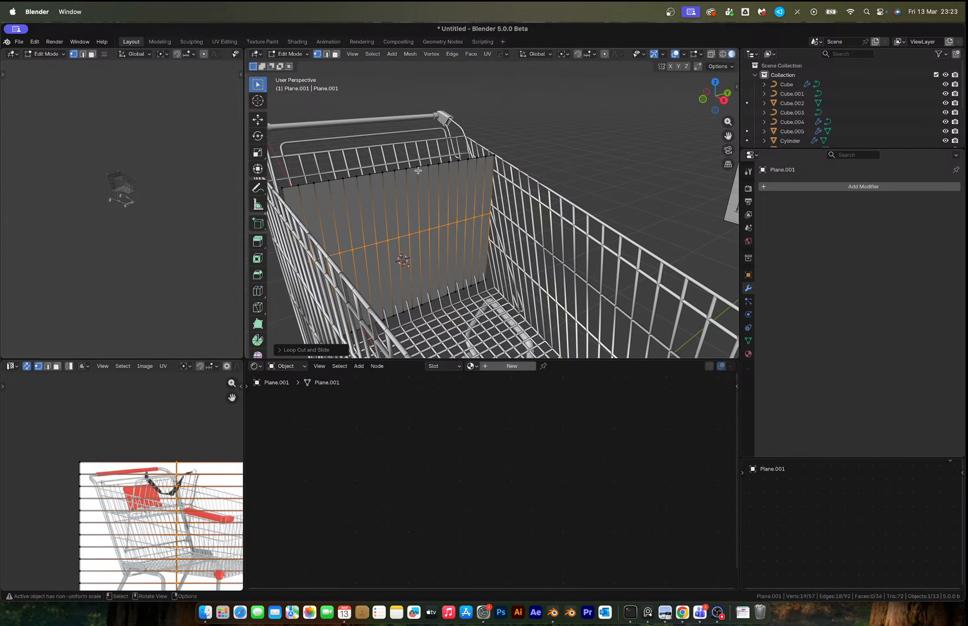
Select the plane's two upper corner vertices and try rounding them with a 5-segment vertex bevel
left_click(488, 158)
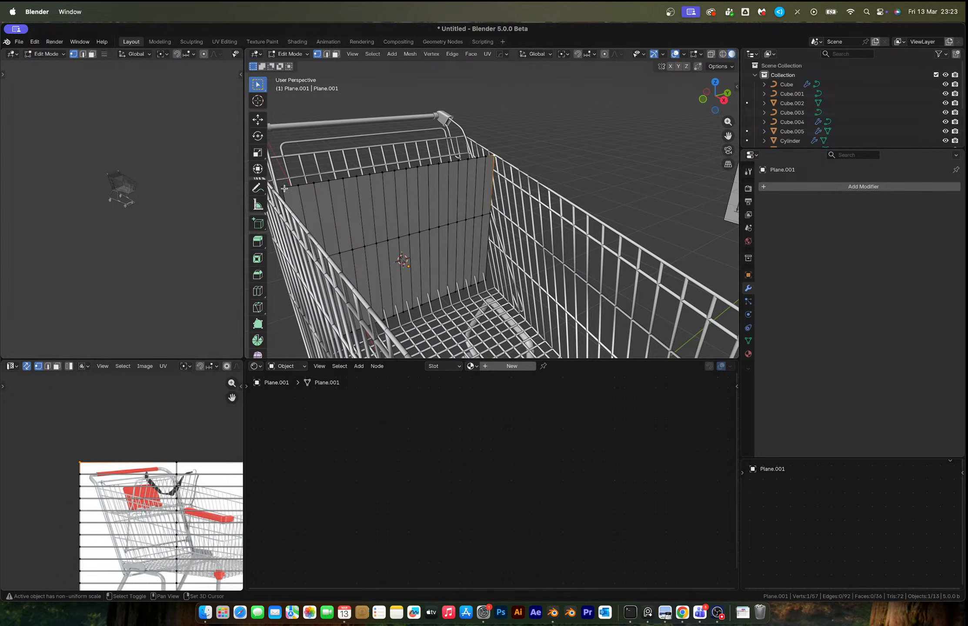
key("ctrl+shift+b")
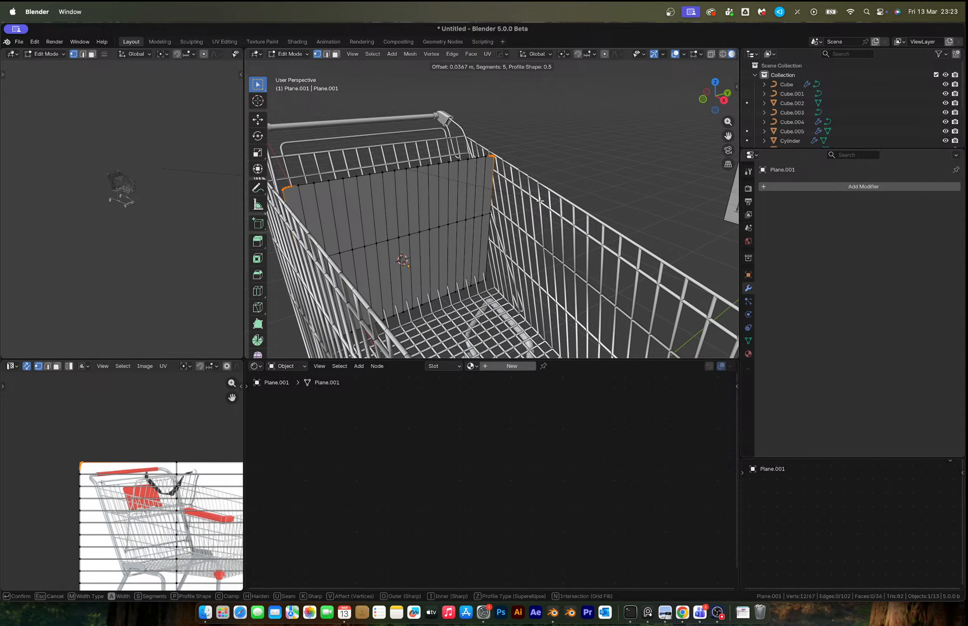
left_click(546, 204)
key("ctrl+z")
Apply the plane's scale and round its two upper corners with a 5-segment vertex bevel
key("Tab")
key("ctrl+a")
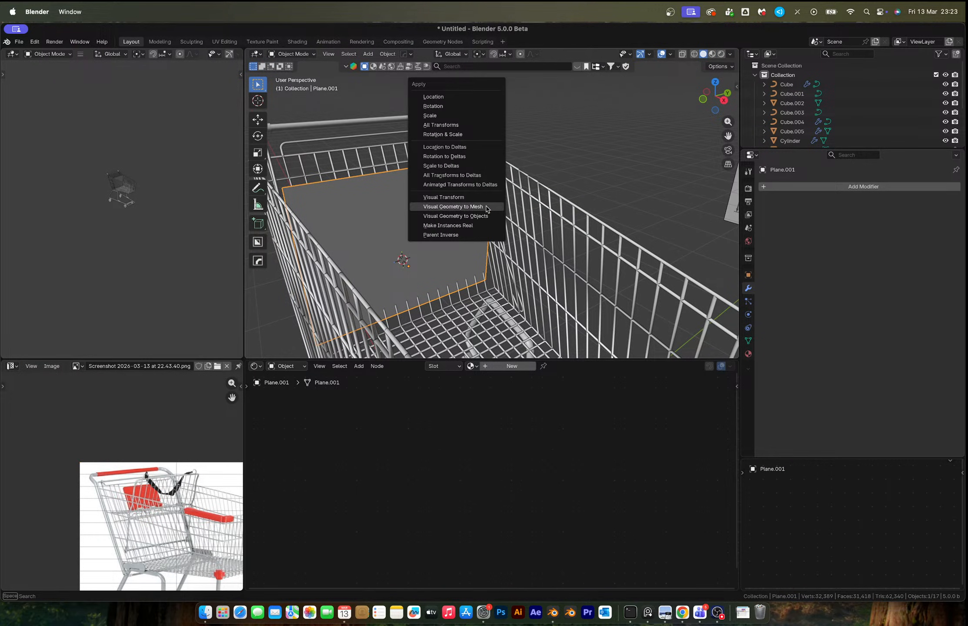
left_click(452, 115)
key("Tab")
key("ctrl+shift+b")
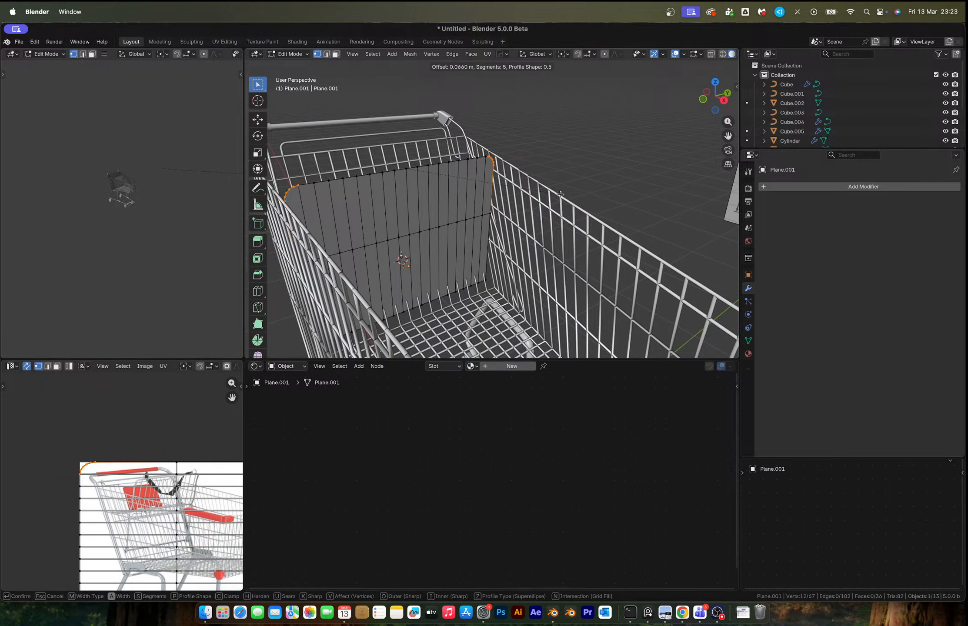
left_click(544, 190)
key("Tab")
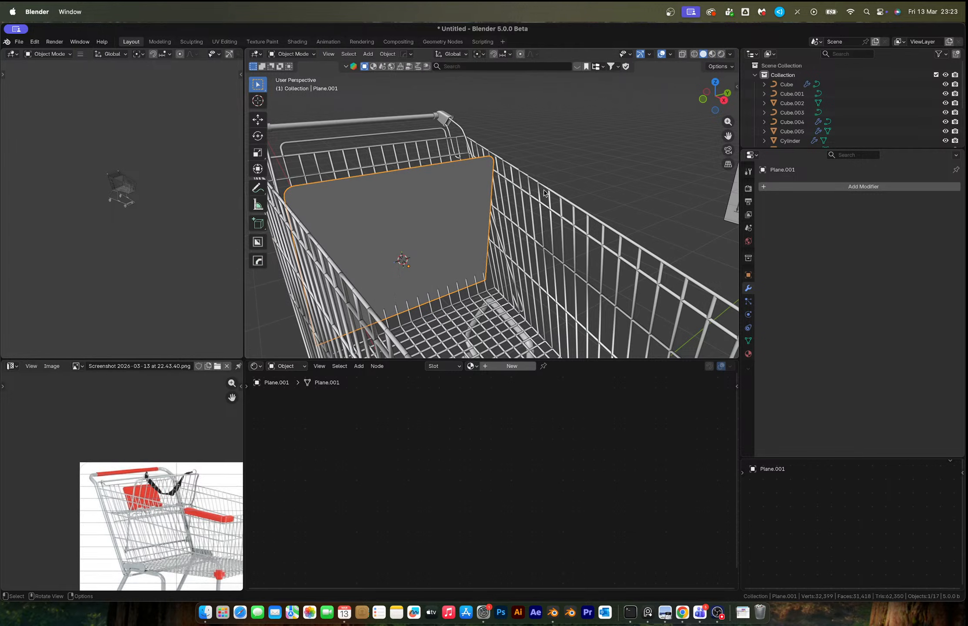
Move the plane's lower edge about 0.06 m up in Z and 0.01 m in X, onto the basket's sloping rear wire
middle_click_drag(544, 190, 475, 221)
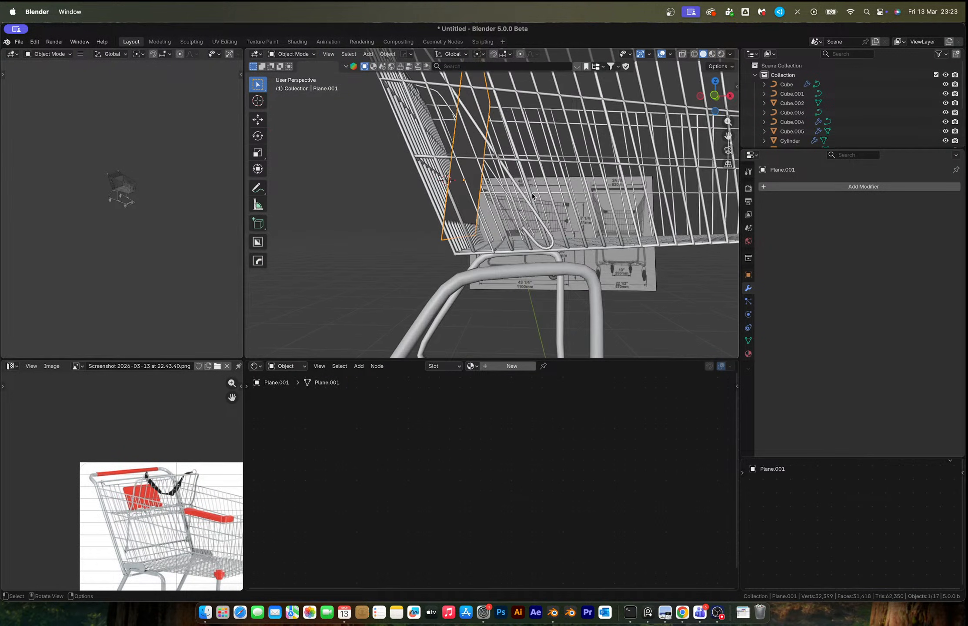
key("Tab")
left_click(715, 95)
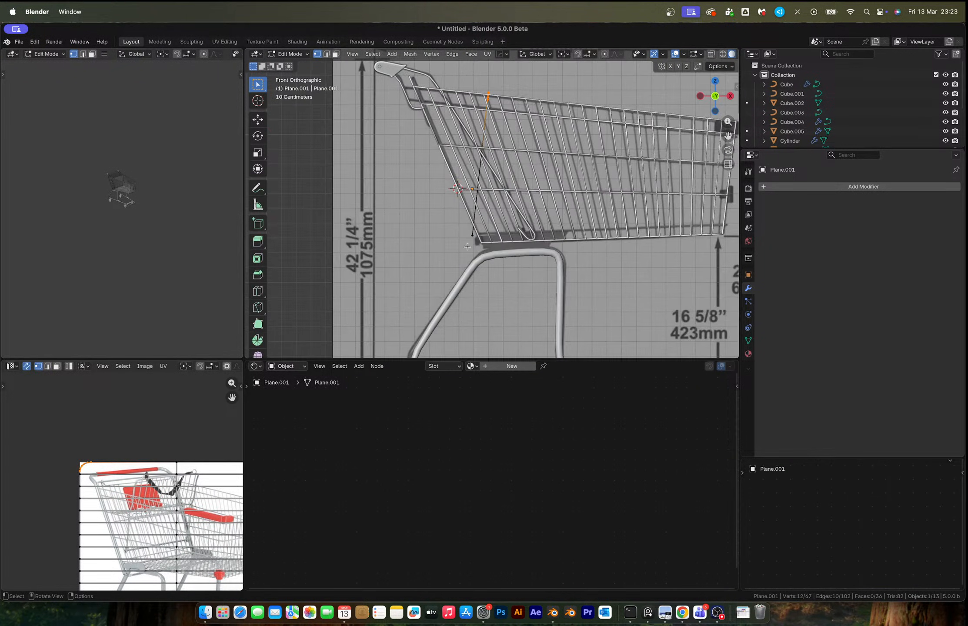
key("alt+z")
left_click_drag(458, 223, 486, 263)
scroll(486, 264, "up", 5)
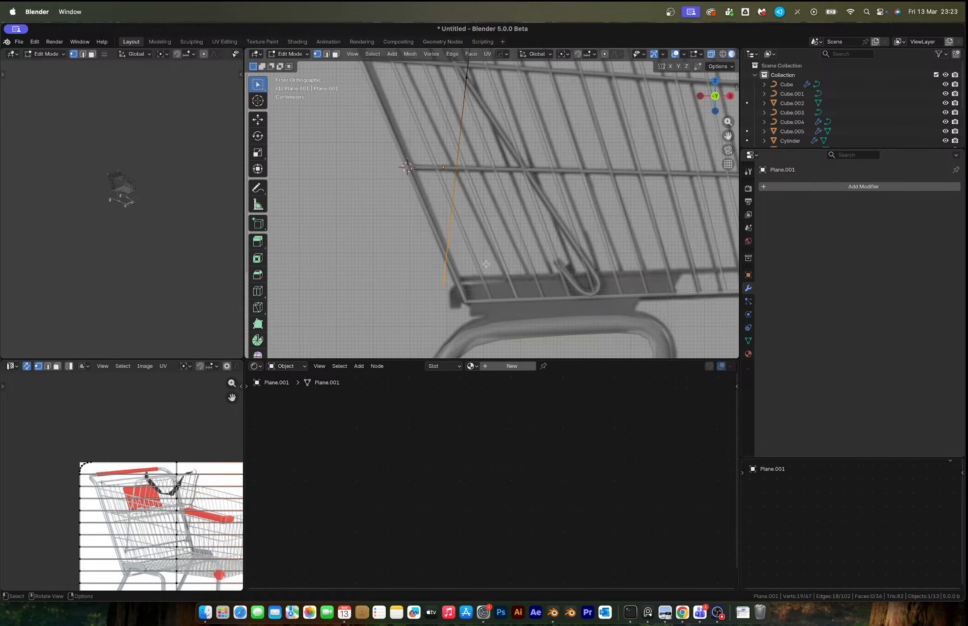
key("g")
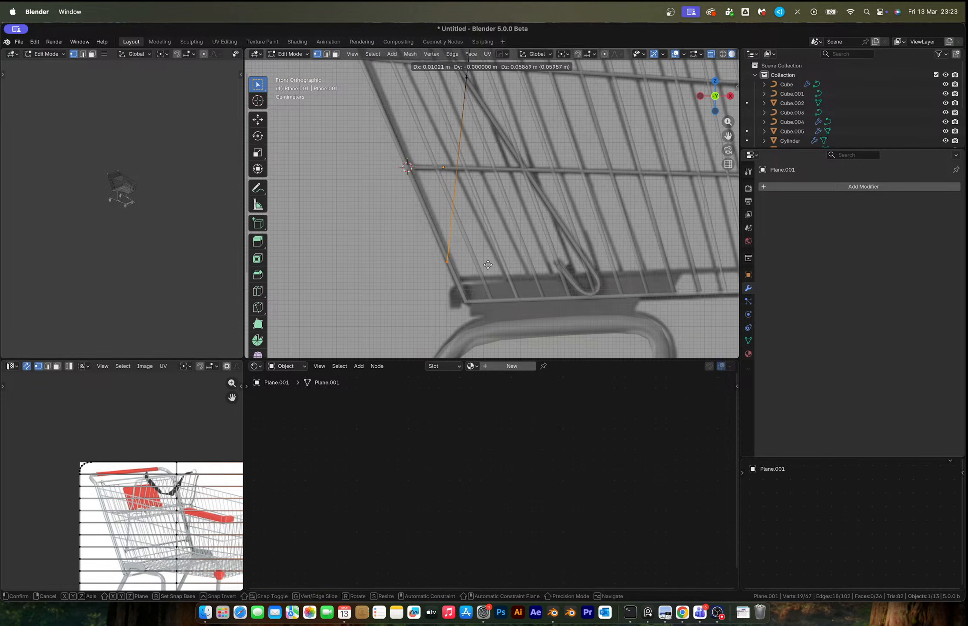
left_click(488, 265)
key("alt+z")
middle_click_drag(488, 265, 392, 296)
key("Tab")
middle_click_drag(391, 244, 431, 235)
key("q")
mouse_move(458, 247)
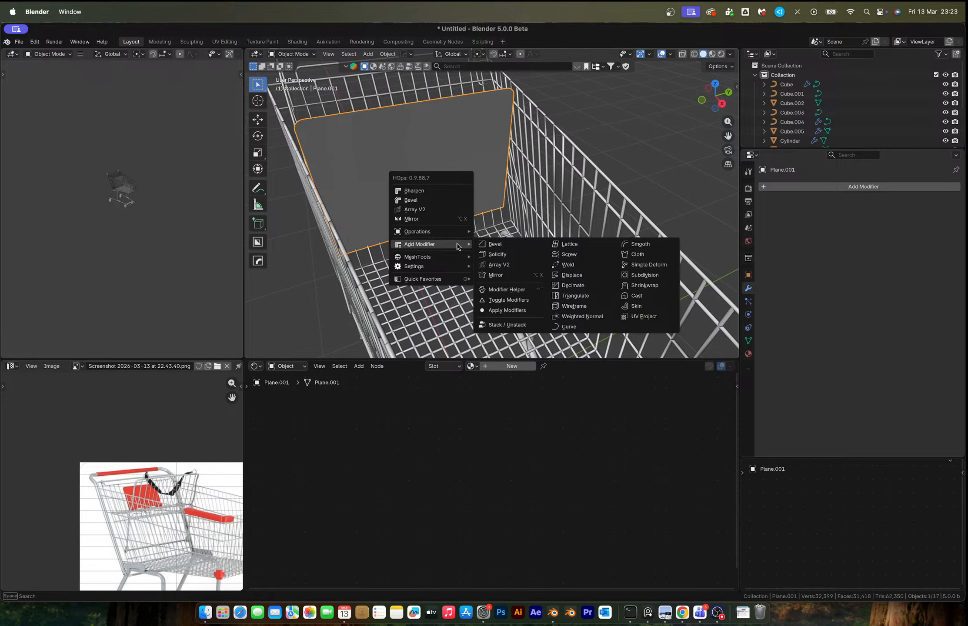
key("Escape")
key("Tab")
Delete only the faces of the whole plane, keeping its edges as a wire grid
key("a")
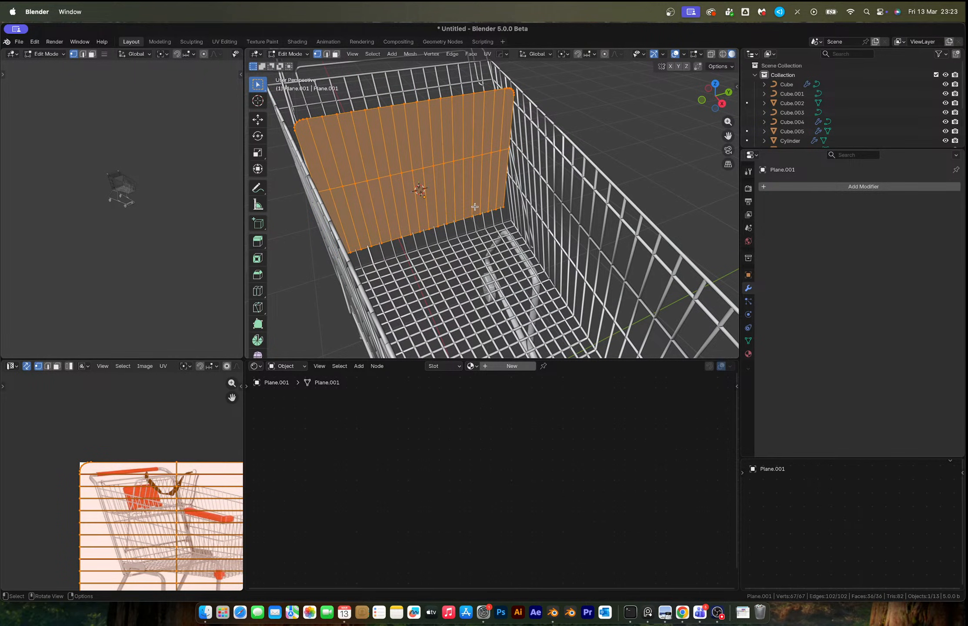
key("x")
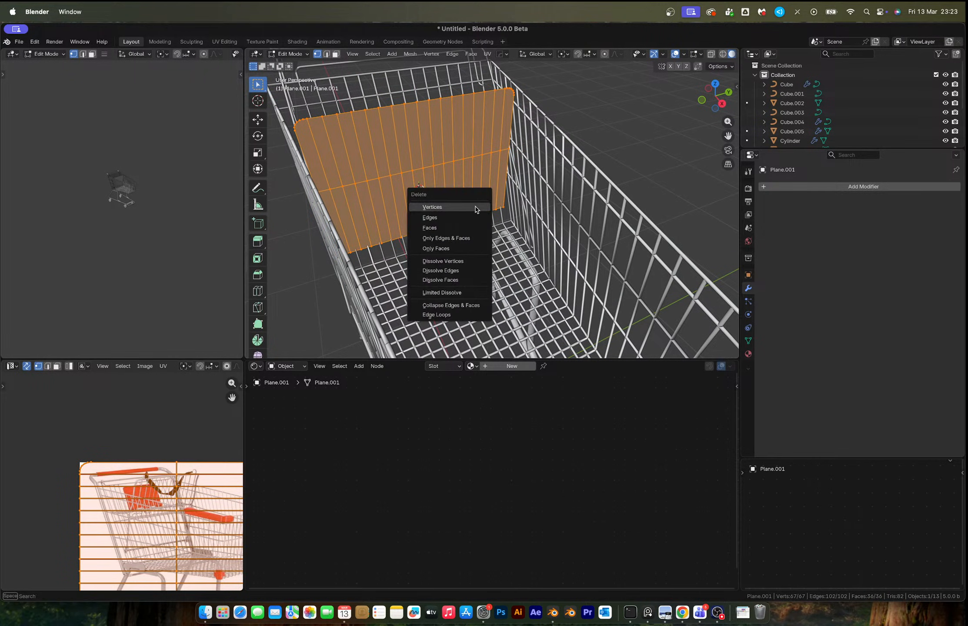
left_click(442, 245)
middle_click_drag(442, 245, 576, 211)
key("Tab")
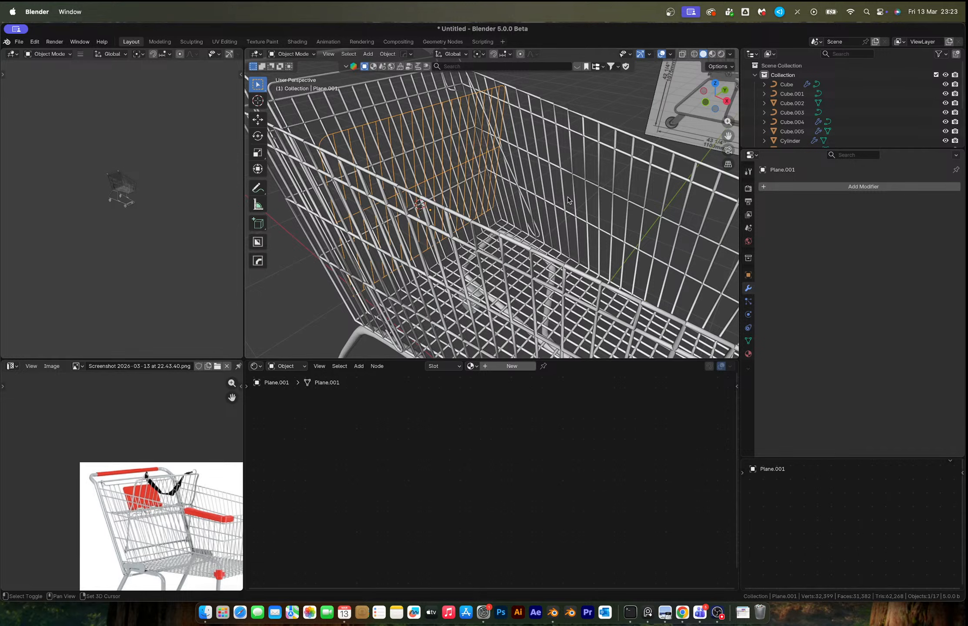
Add the basket's wire curve to the selection as the active object and open the Link/Transfer Data options
left_click(573, 181, "shift")
key("ctrl+l")
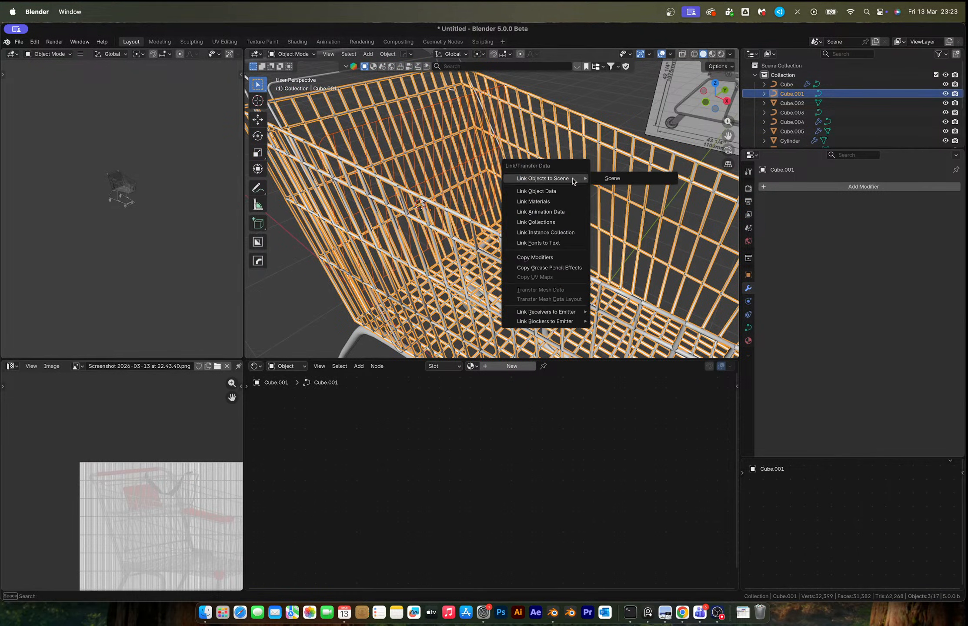
Try to link the basket curve's object data to the inner divider grid
left_click(561, 191)
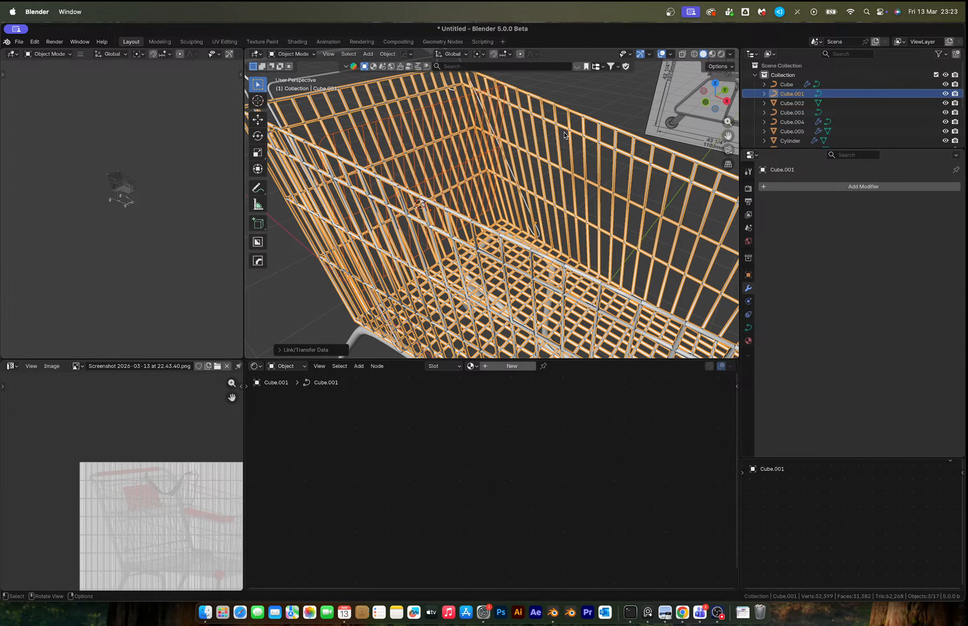
key("ctrl+z")
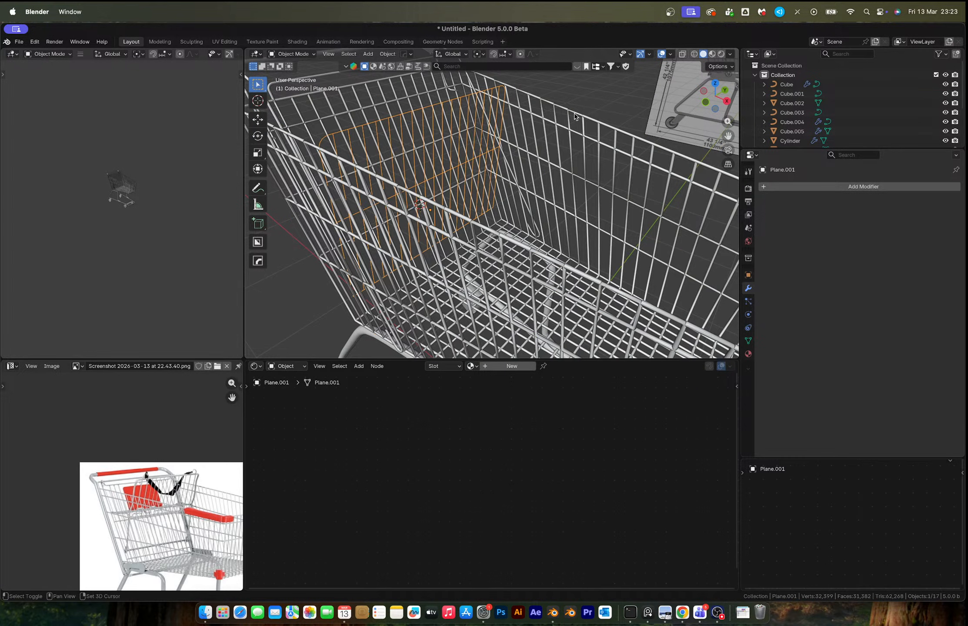
key("ctrl+shift+z")
key("ctrl+l")
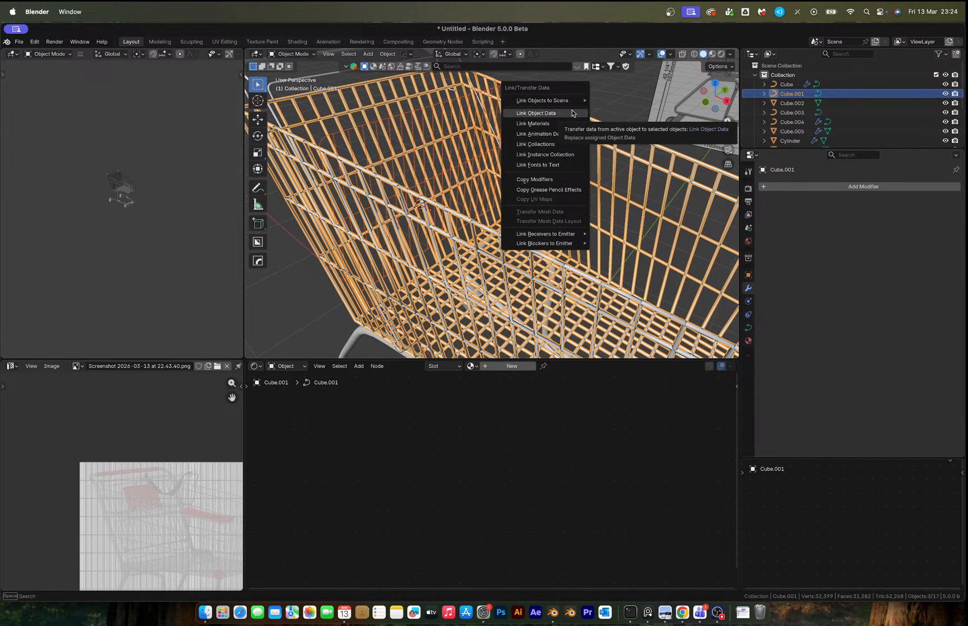
left_click(573, 114)
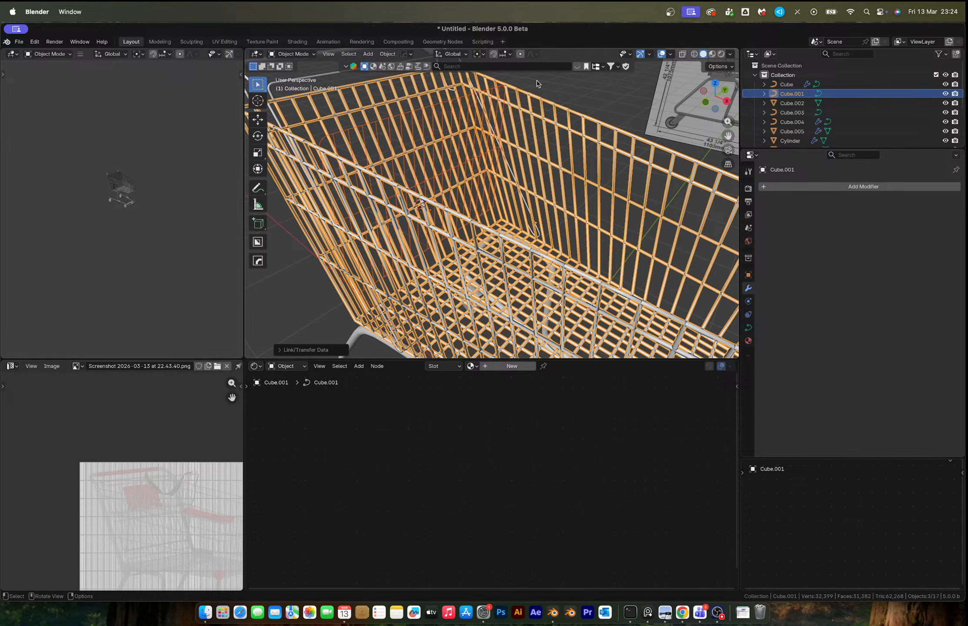
left_click(537, 84)
left_click(470, 97)
key("ctrl+z")
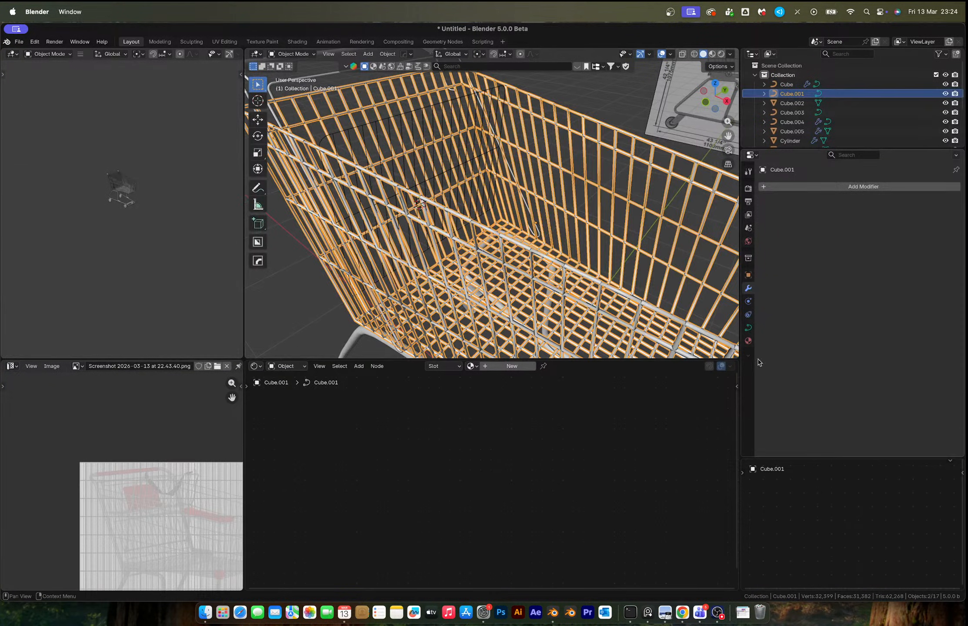
Convert the inner divider grid to a curve and give it a round bevel with a depth of 0.006 m
left_click(748, 329)
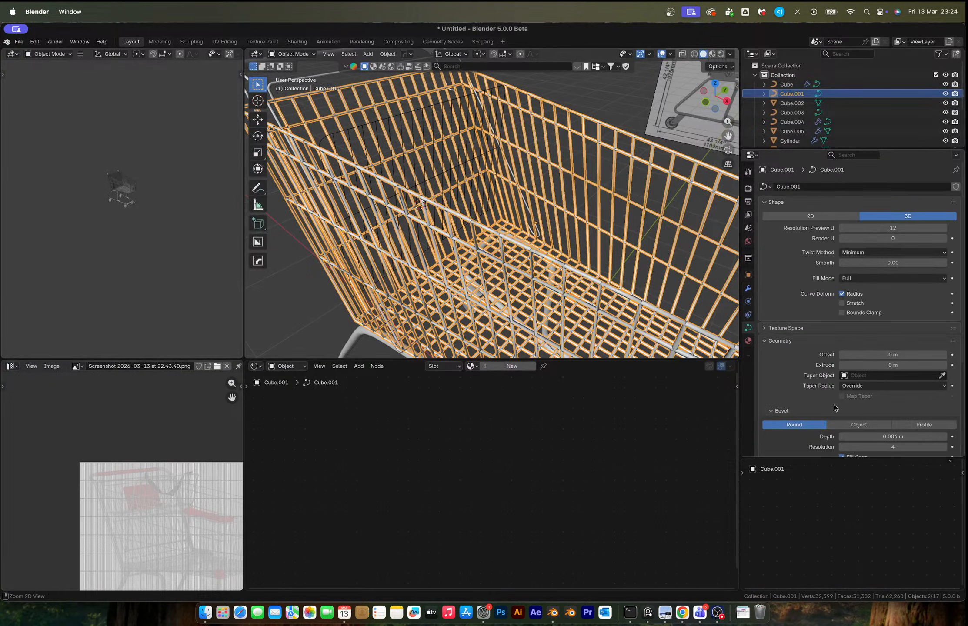
left_click(428, 112)
left_click(491, 123)
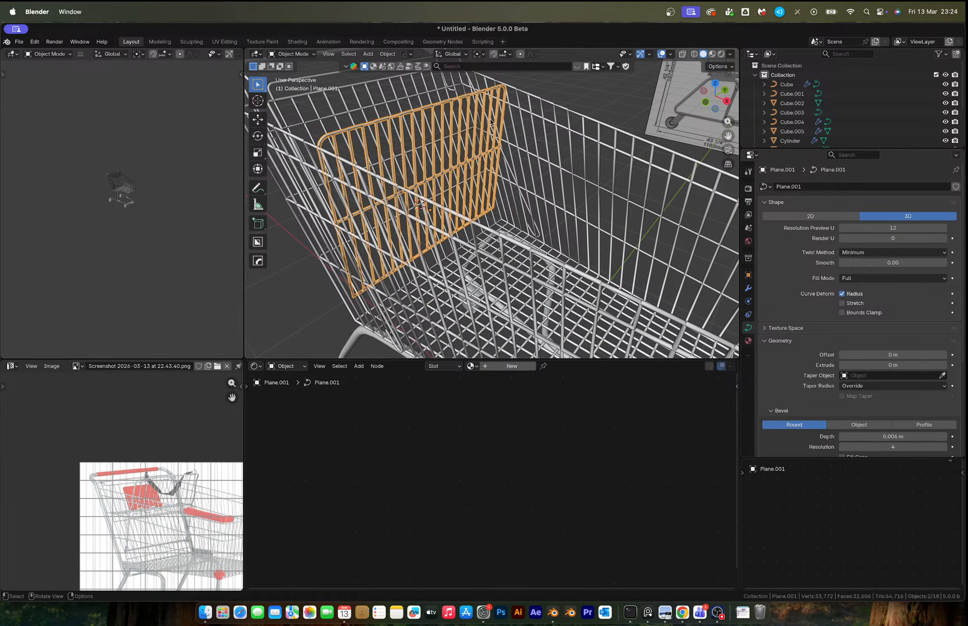
left_click(565, 92)
In the front view, move the inner divider grid about 0.07 m along X into the basket
scroll(579, 97, "down", 5)
middle_click_drag(580, 97, 562, 163)
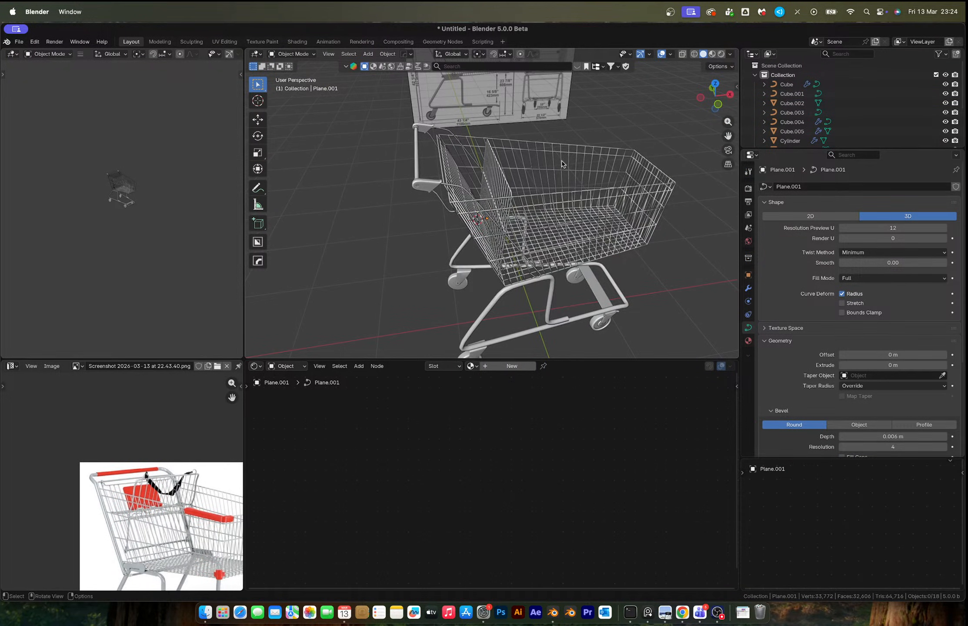
scroll(512, 187, "up", 4)
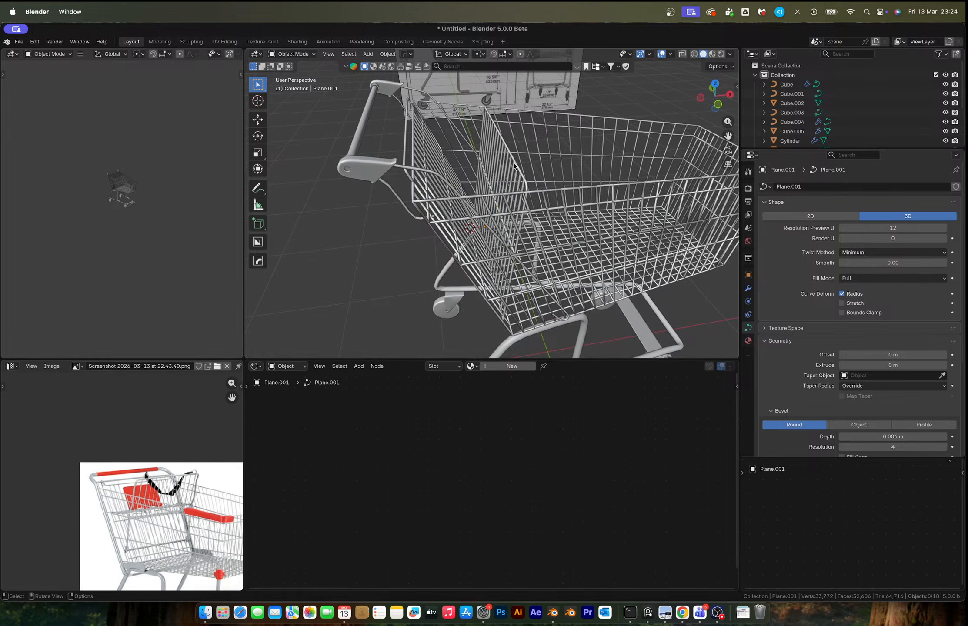
left_click(514, 167)
left_click(718, 106)
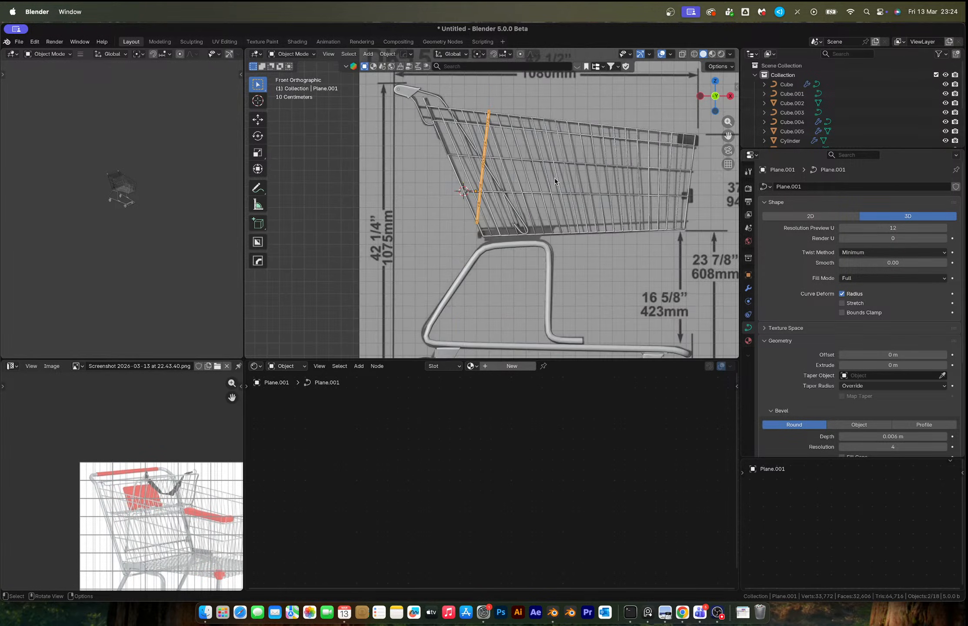
scroll(538, 198, "up", 2)
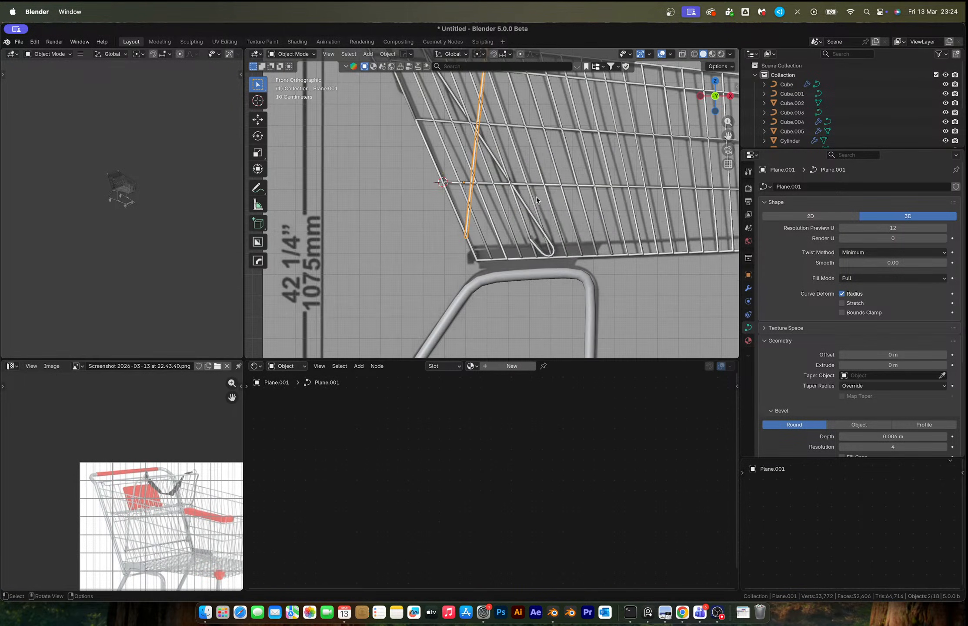
scroll(537, 200, "down", 1)
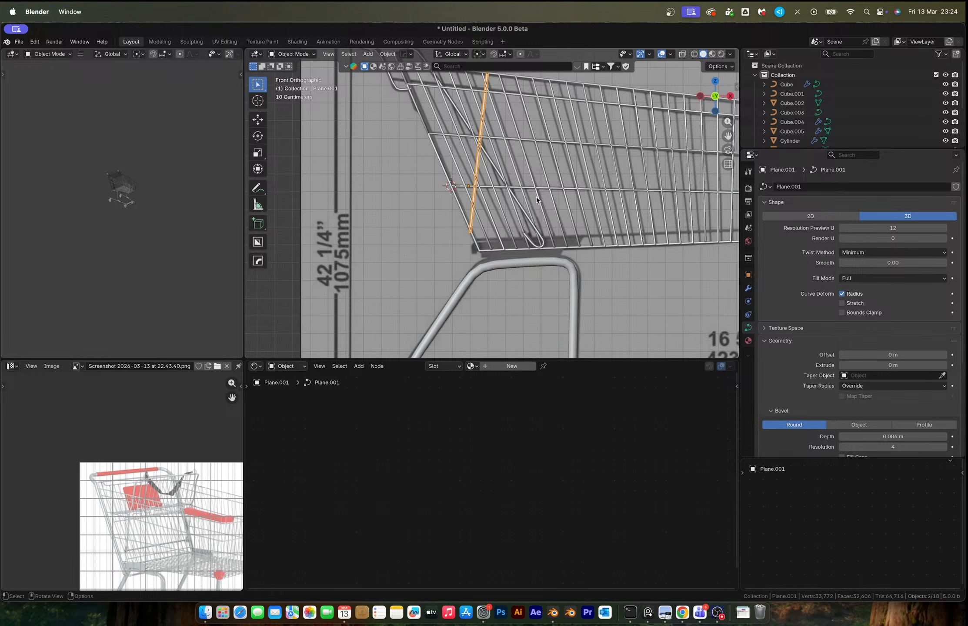
key("g")
key("x")
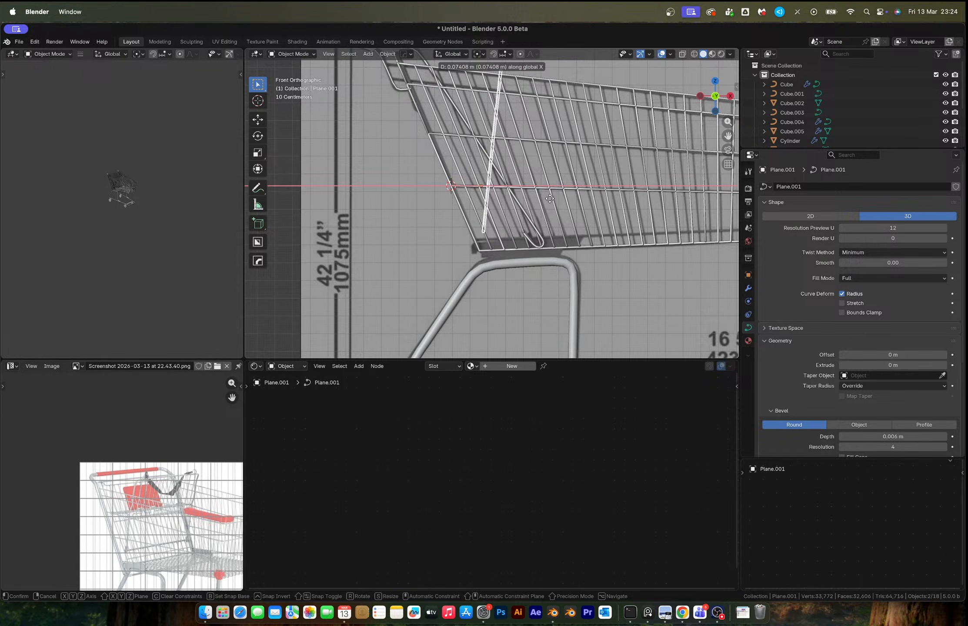
left_click(549, 199)
Tilt the divider grid's upper end further toward the basket's front, and shift the grid slightly back toward the rear wall
key("Tab")
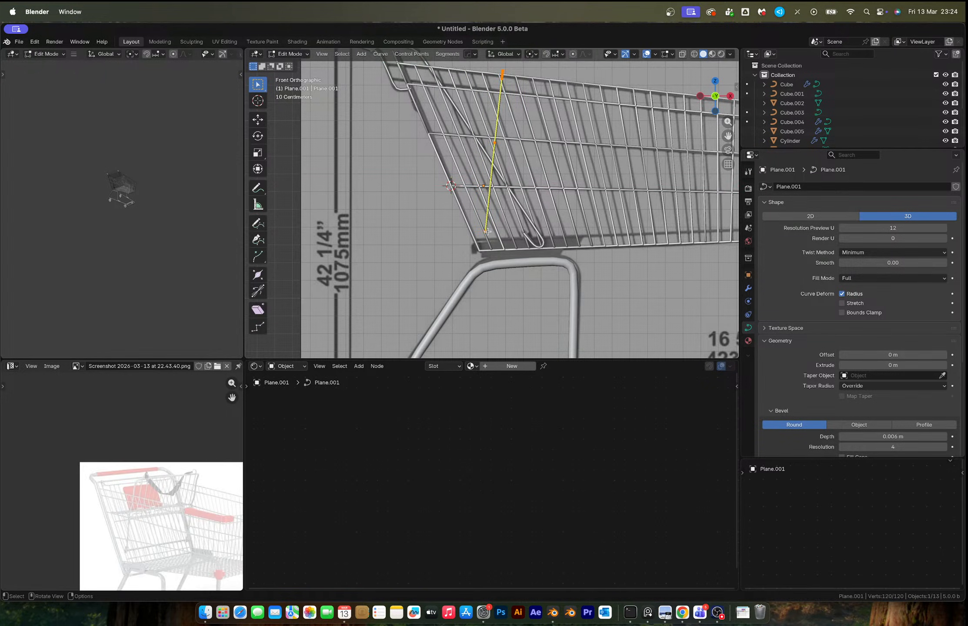
key("Tab")
key("r")
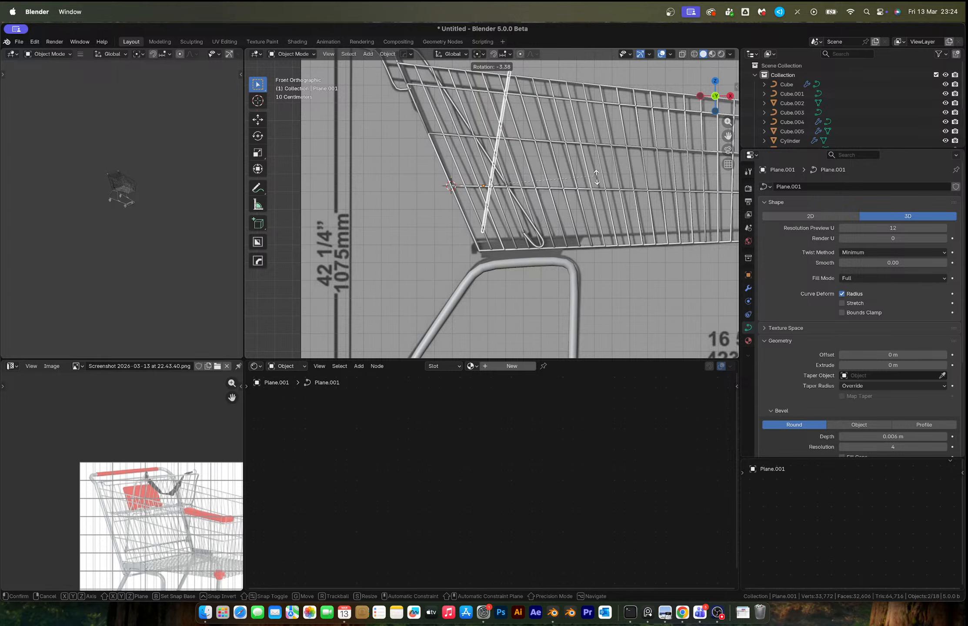
left_click(599, 187)
key("g")
key("y")
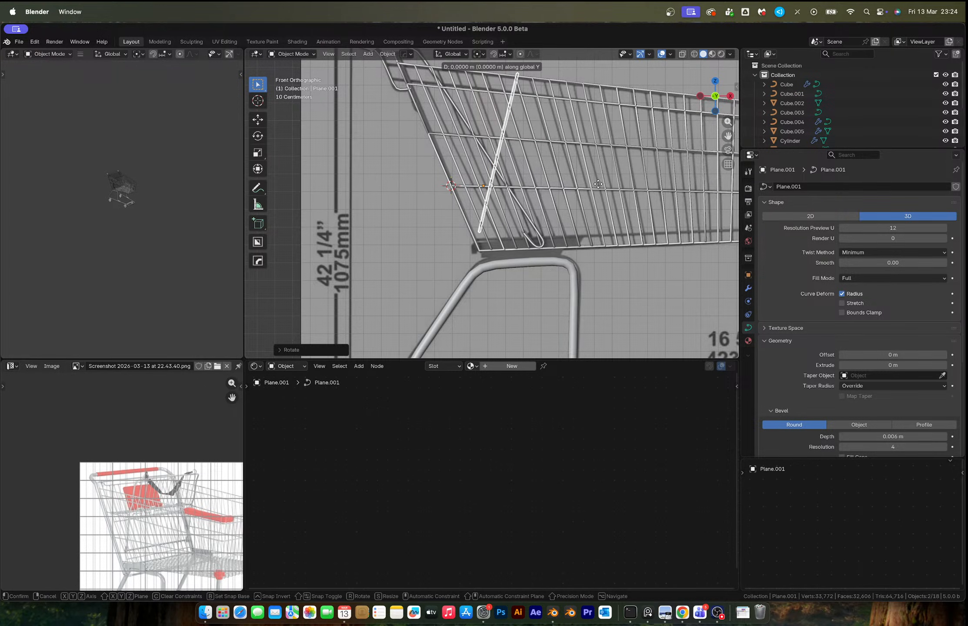
left_click(591, 188)
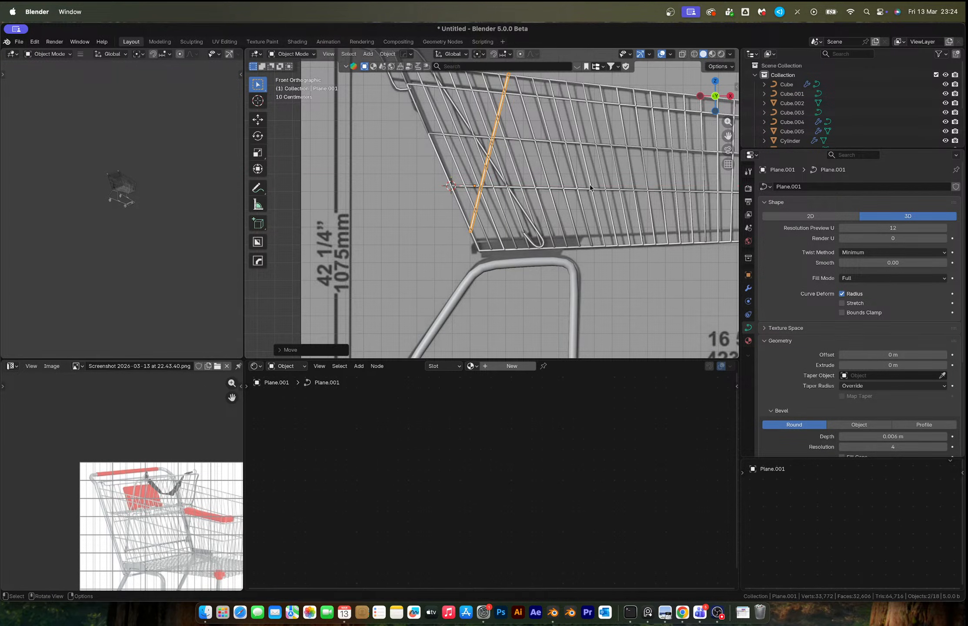
Duplicate the divider grid at the basket's rear and rotate the copy about -77 degrees so it lies horizontally
key("shift+d")
key("Escape")
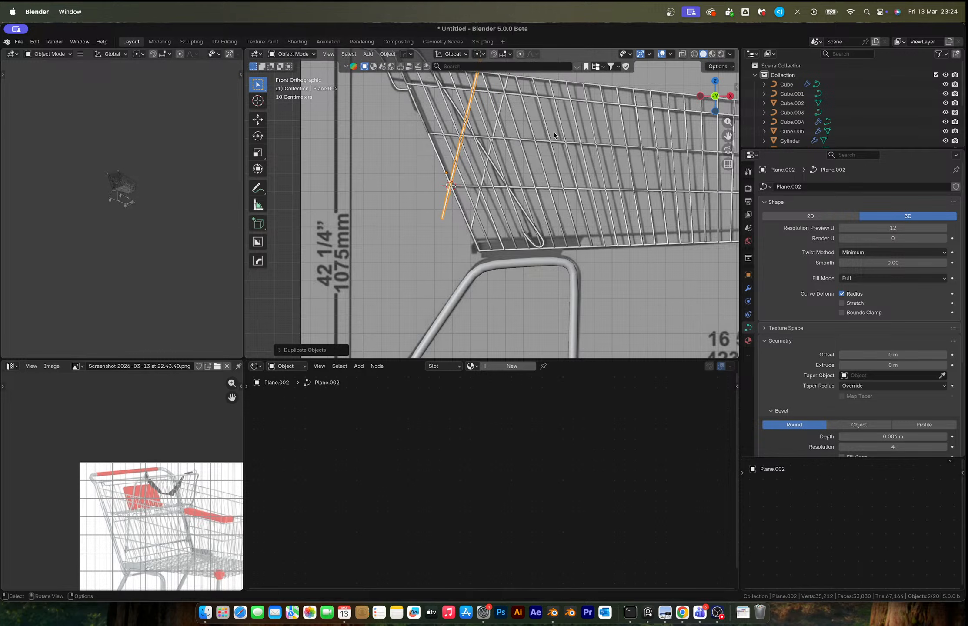
key("r")
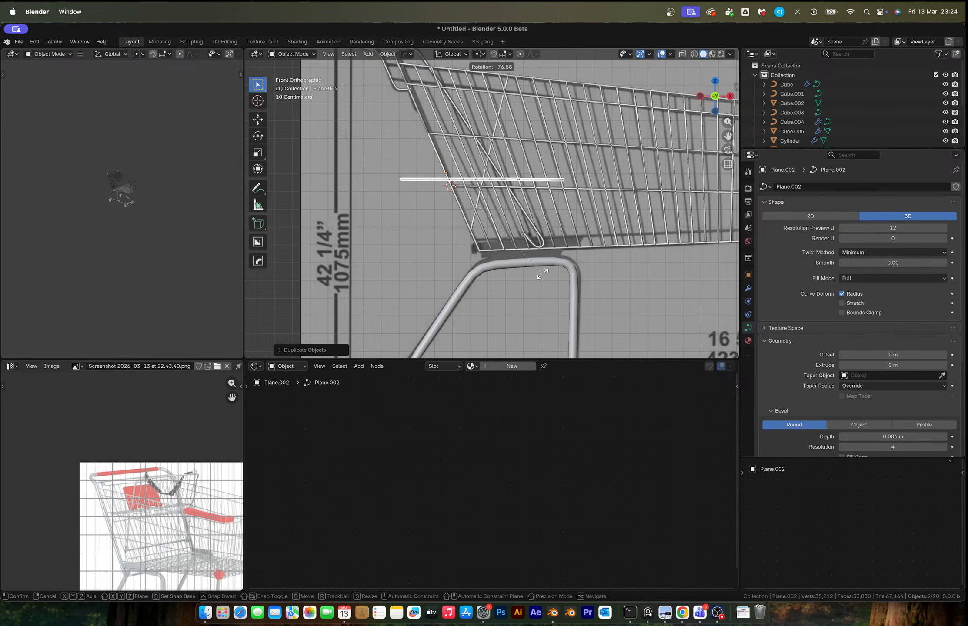
left_click(544, 275)
Shorten the horizontal grid by moving its front-end points back along X
key("Tab")
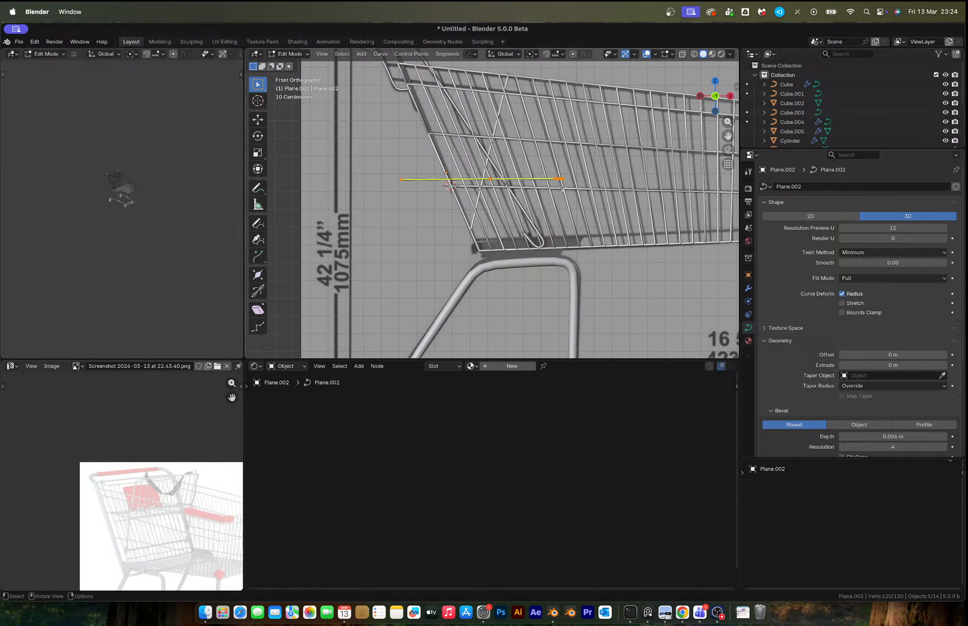
scroll(563, 188, "up", 1)
key("alt+z")
left_click_drag(605, 188, 540, 150)
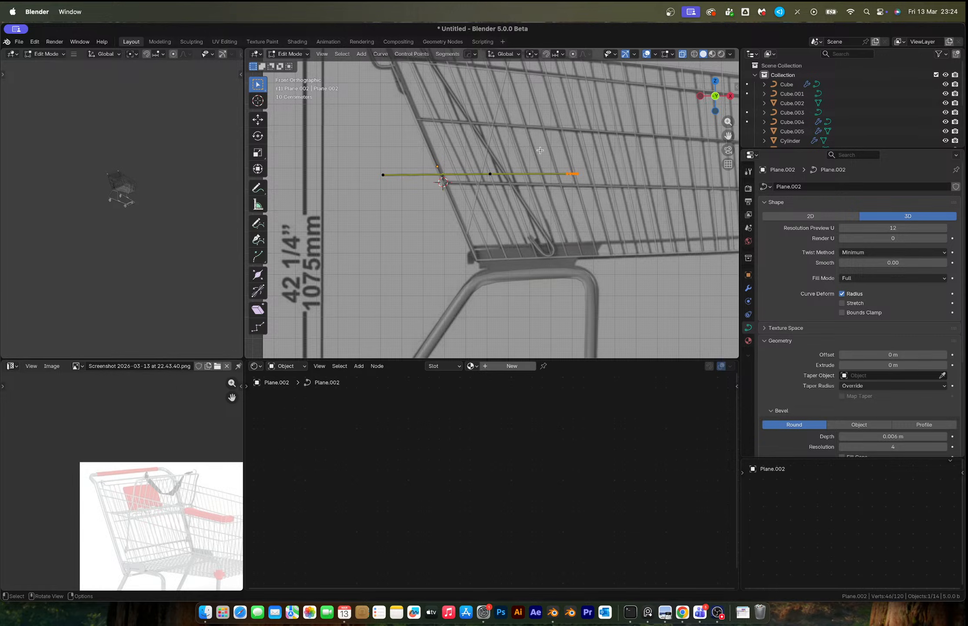
key("g")
key("x")
left_click(504, 156)
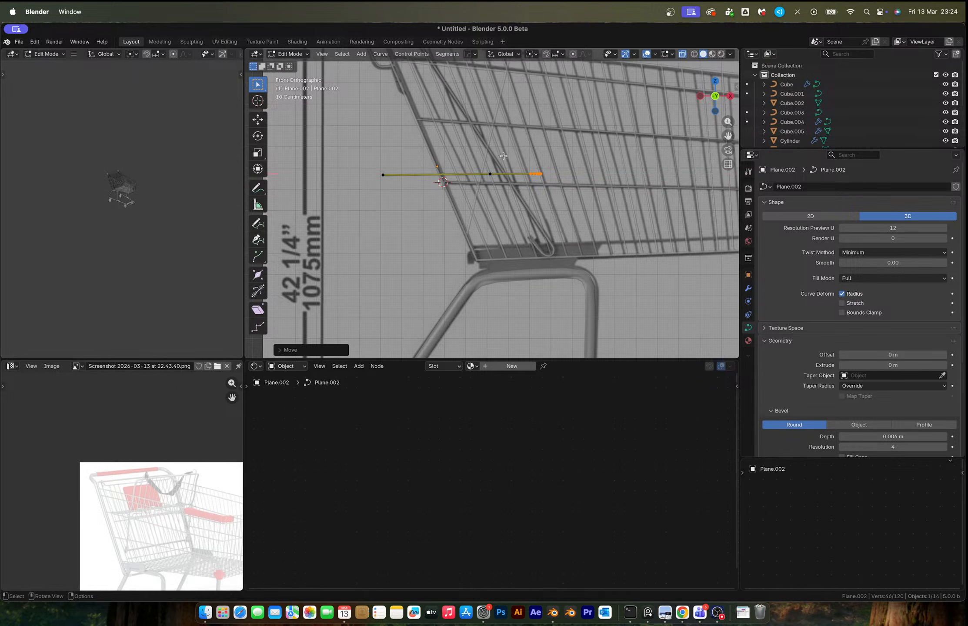
Bring the horizontal grid's rear-end points forward to the basket's sloping rear wall
left_click_drag(377, 157, 411, 213)
key("g")
key("y")
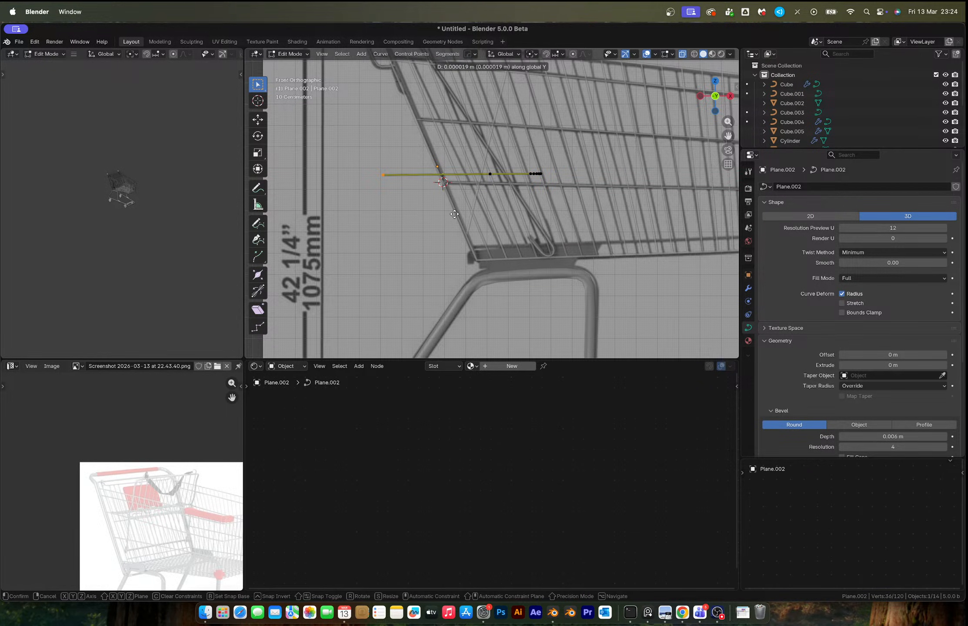
left_click(474, 216)
key("Tab")
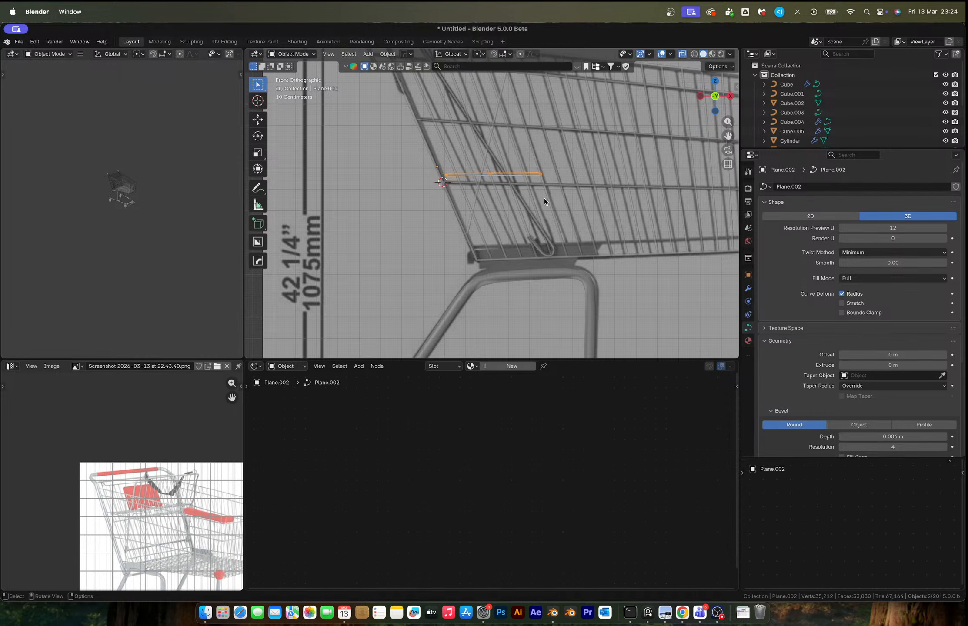
Raise the horizontal grid about 0.22 m, just below the basket's upper horizontal wire, and move its rear-end points inward along X
key("g")
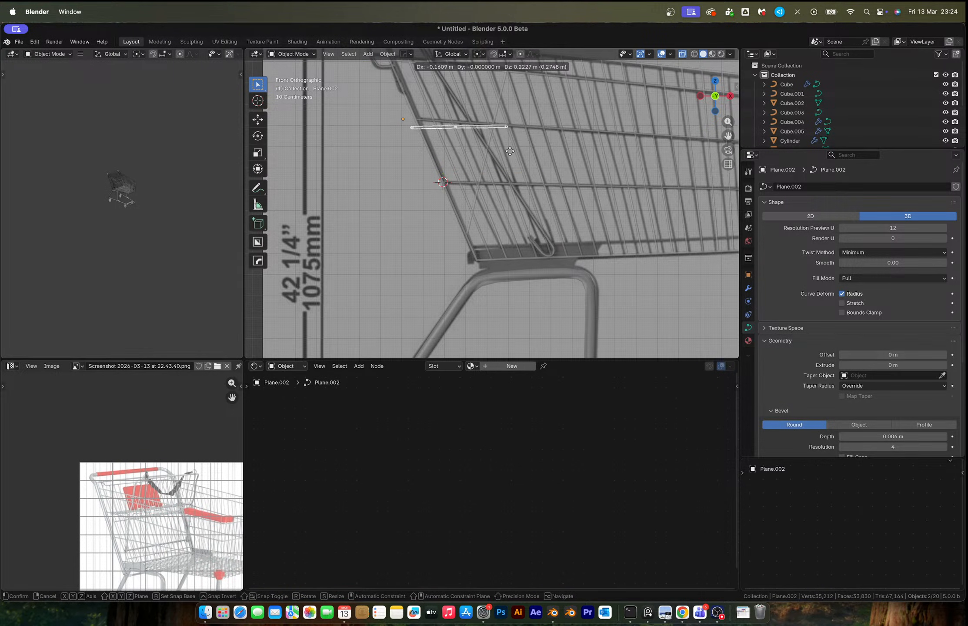
left_click(510, 150)
key("Tab")
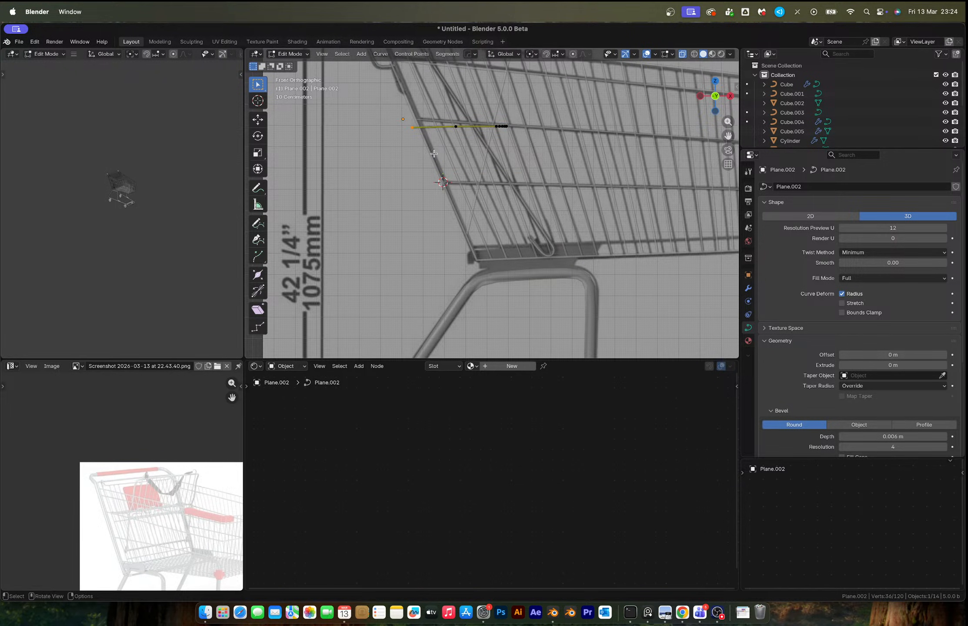
key("g")
key("x")
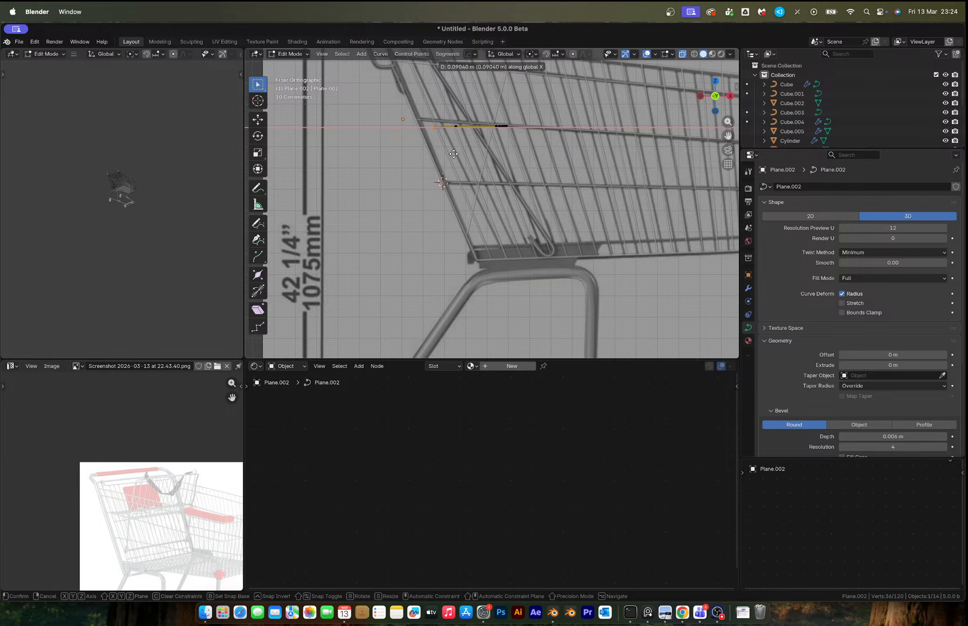
left_click(455, 148)
Move the horizontal grid's front-end points back along X to meet the tilted divider
left_click_drag(474, 110, 534, 147)
key("g")
key("x")
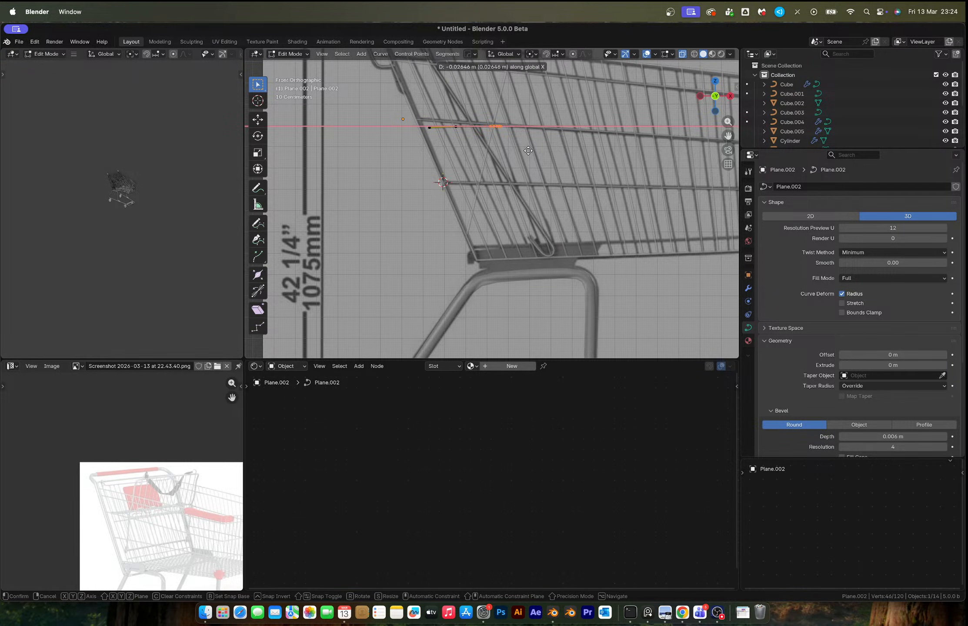
left_click(479, 149)
key("Tab")
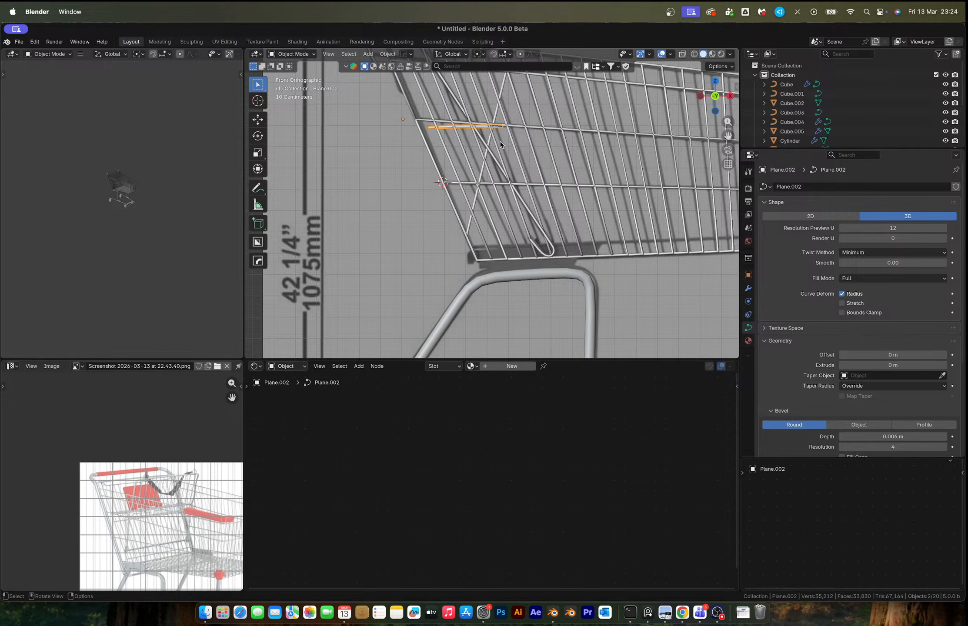
Move the horizontal grid about 0.05 m back against the basket's rear wall and set its origin to its geometry
key("g")
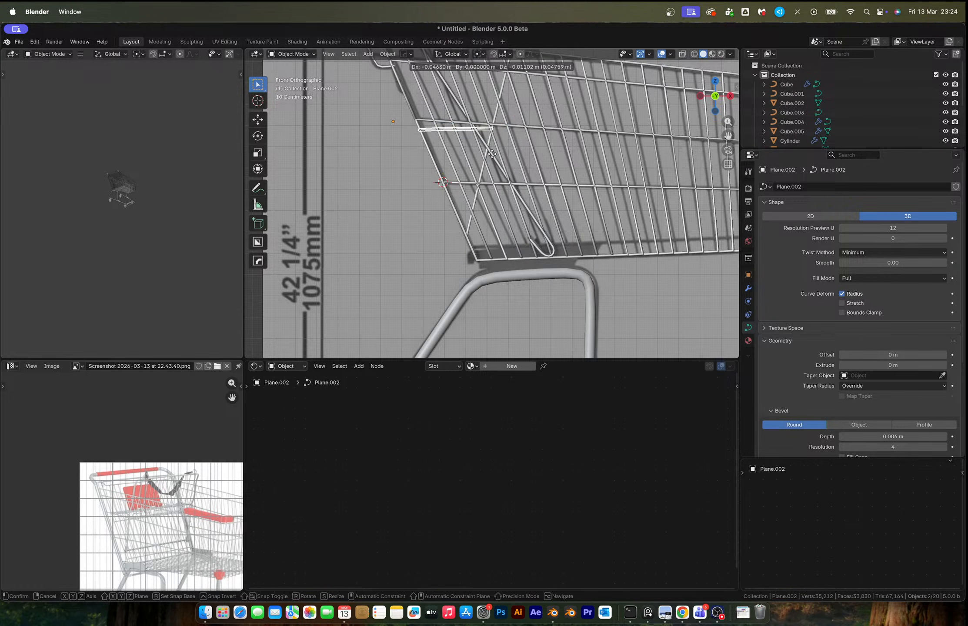
left_click(492, 153)
right_click(492, 154)
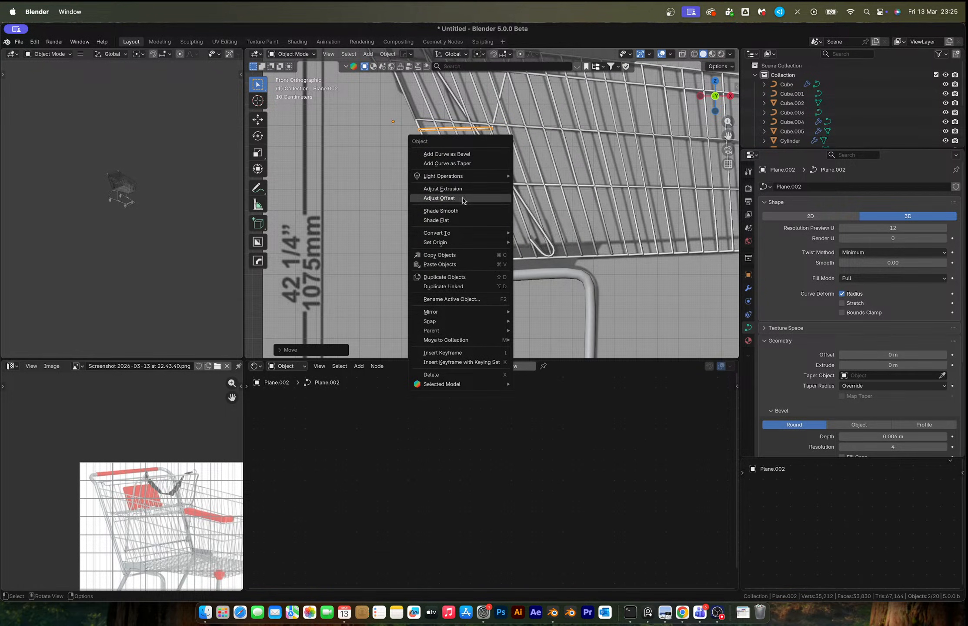
mouse_move(457, 244)
left_click(542, 254)
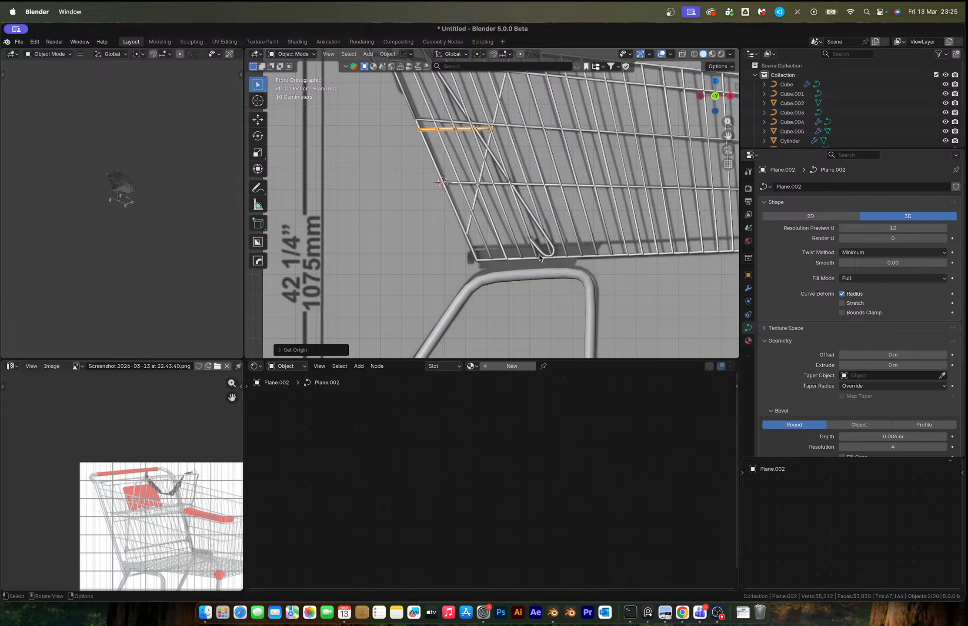
Snap the 3D cursor to the middle point of the upper wire on the basket's sloping rear wall
middle_click_drag(470, 158, 501, 183)
middle_click_drag(500, 183, 466, 178, "shift")
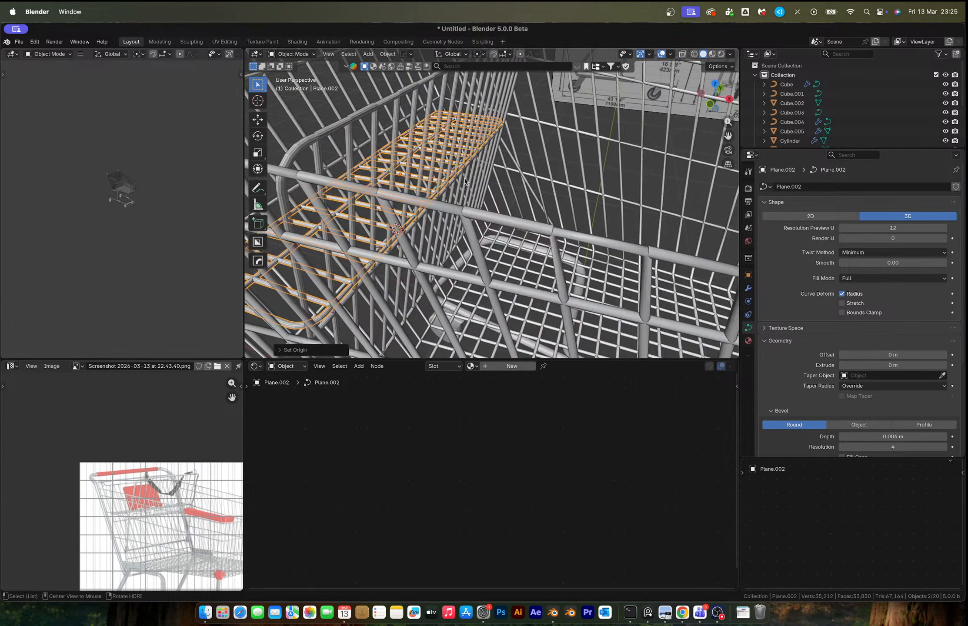
scroll(535, 161, "down", 6)
left_click(538, 130)
middle_click_drag(538, 129, 559, 159)
left_click(427, 191)
key("Tab")
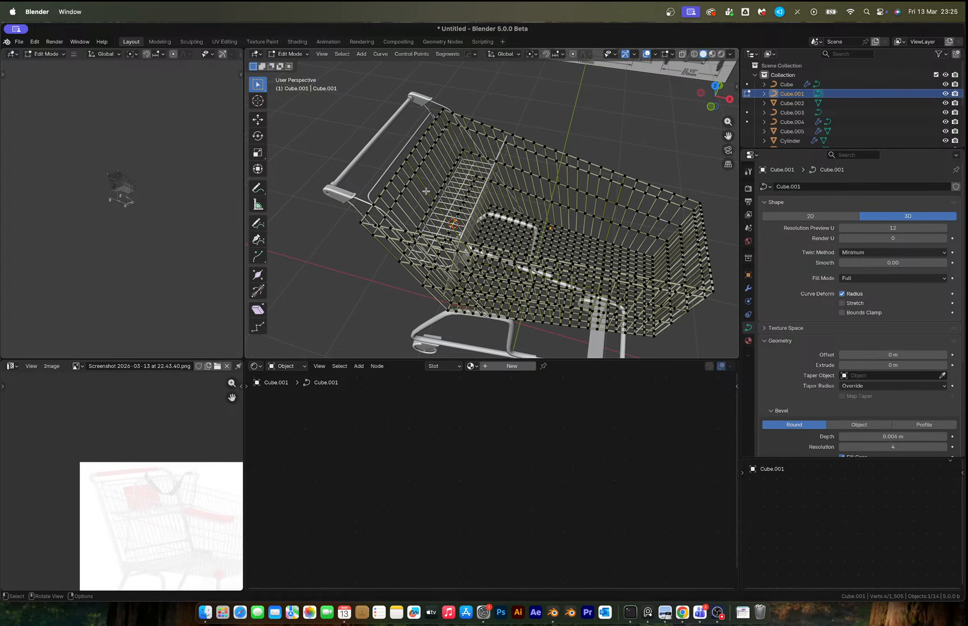
scroll(413, 187, "up", 3)
left_click(369, 152, "shift")
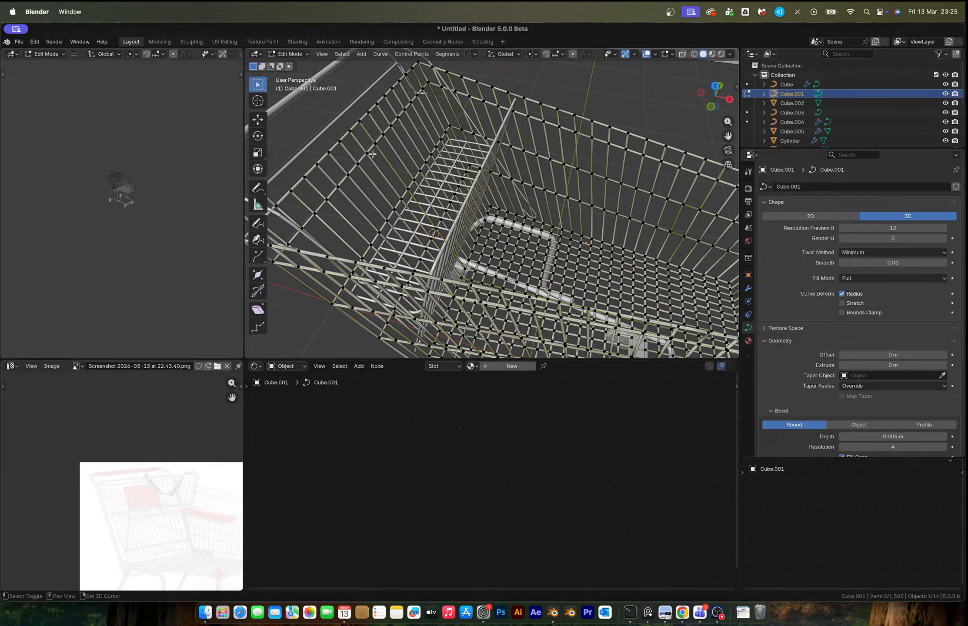
left_click_drag(362, 141, 382, 160)
key("shift+s")
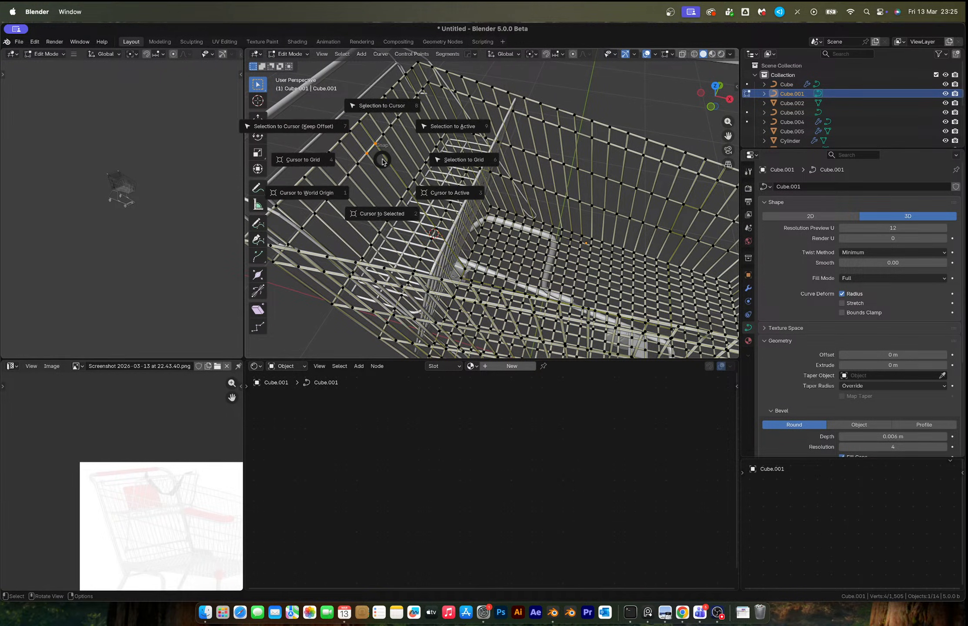
left_click(388, 197)
Add a mesh plane at the 3D cursor and rotate it in front view to match the slope of the rear wall
key("Tab")
key("shift+a")
mouse_move(397, 180)
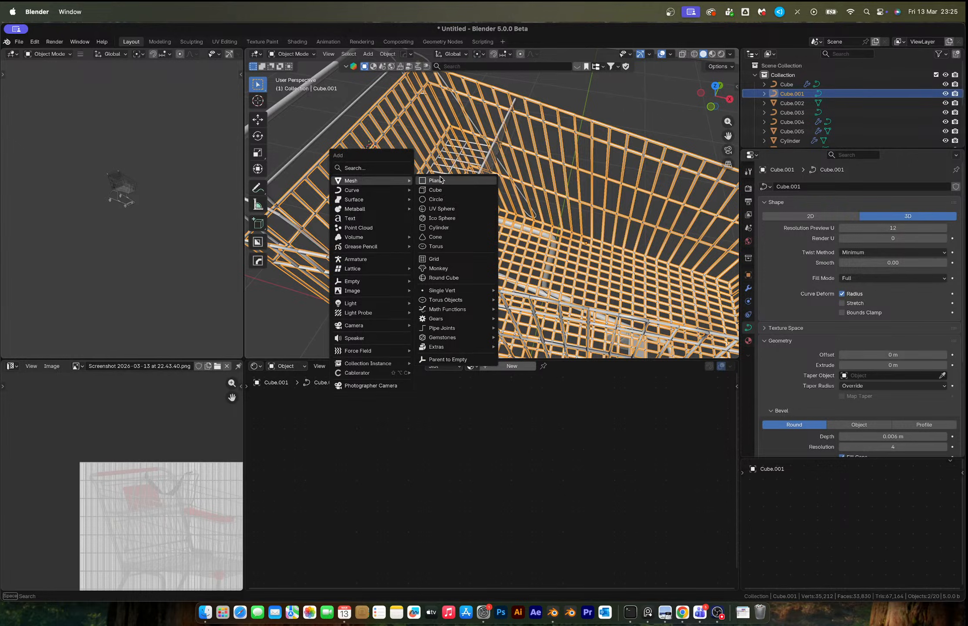
left_click(438, 180)
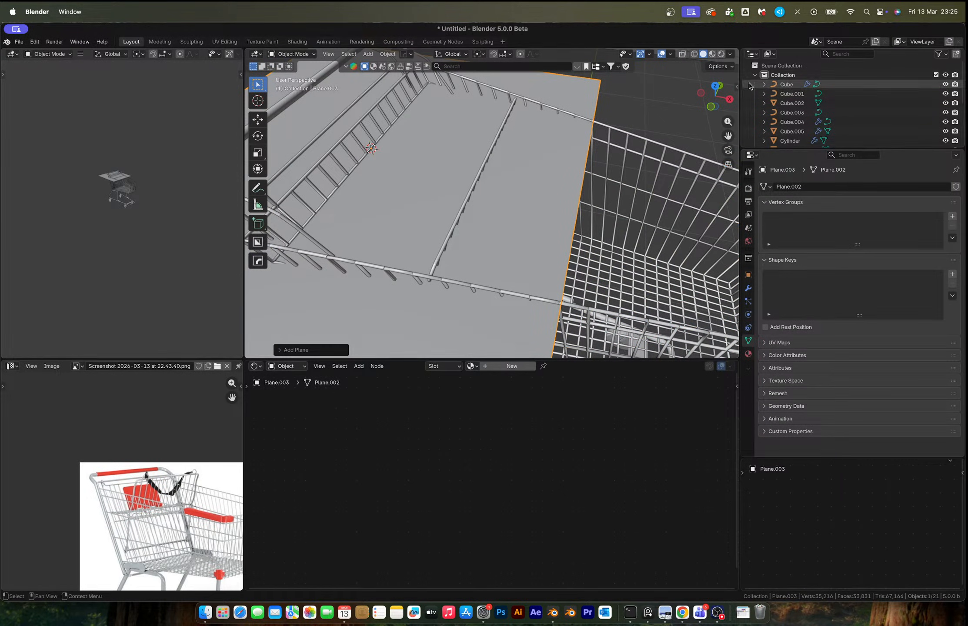
left_click(712, 107)
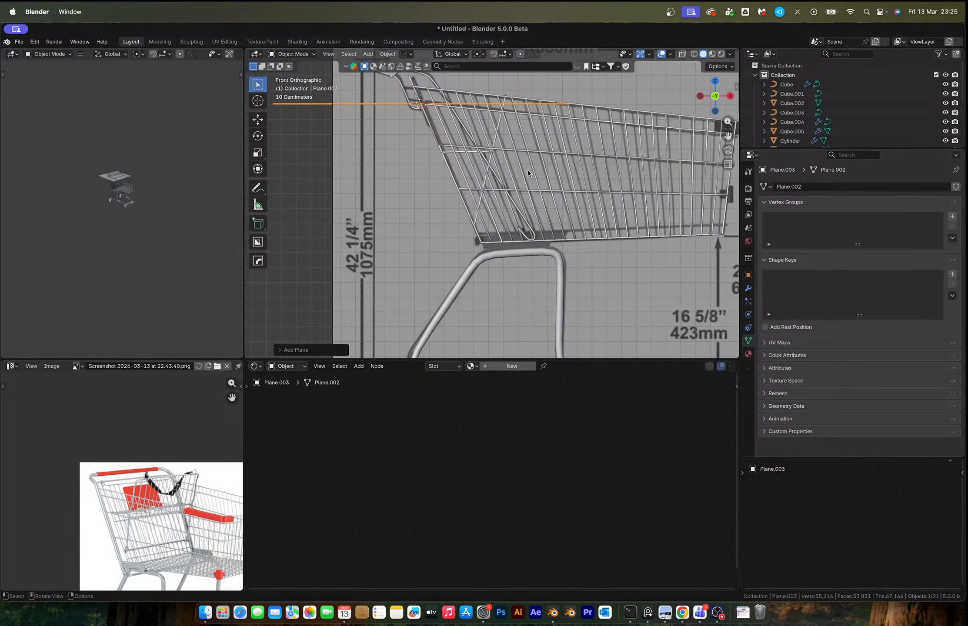
key("t")
key("r")
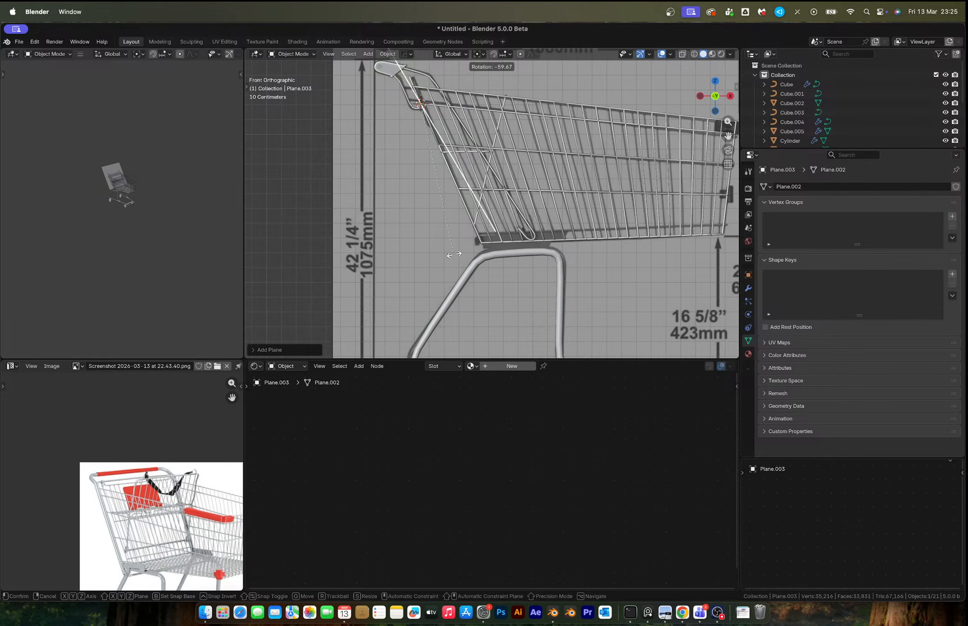
left_click(442, 256)
Scale the plane down to a small panel and move it down the rear wall, below the upper wire
key("s")
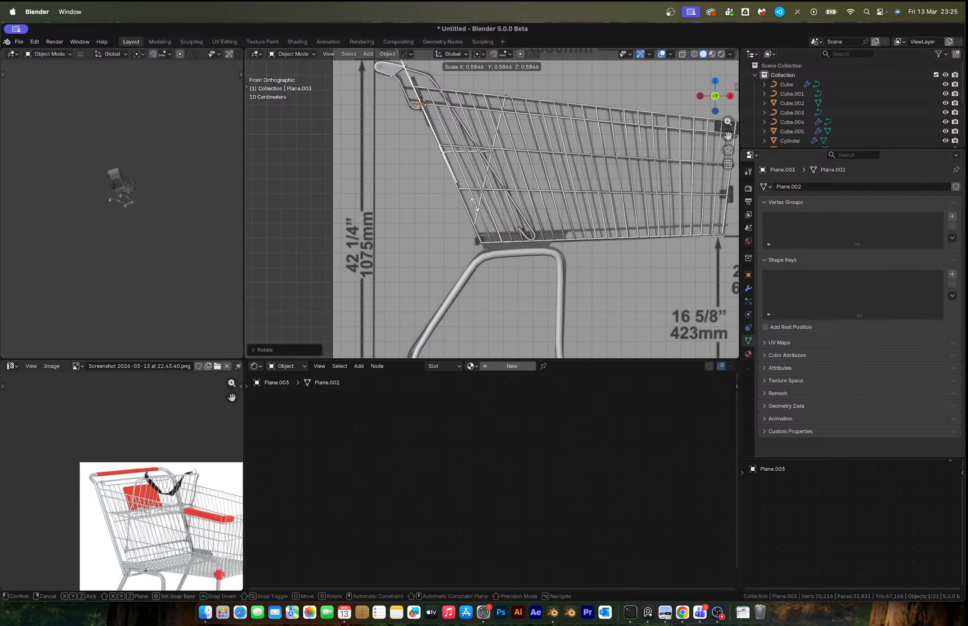
left_click(430, 126)
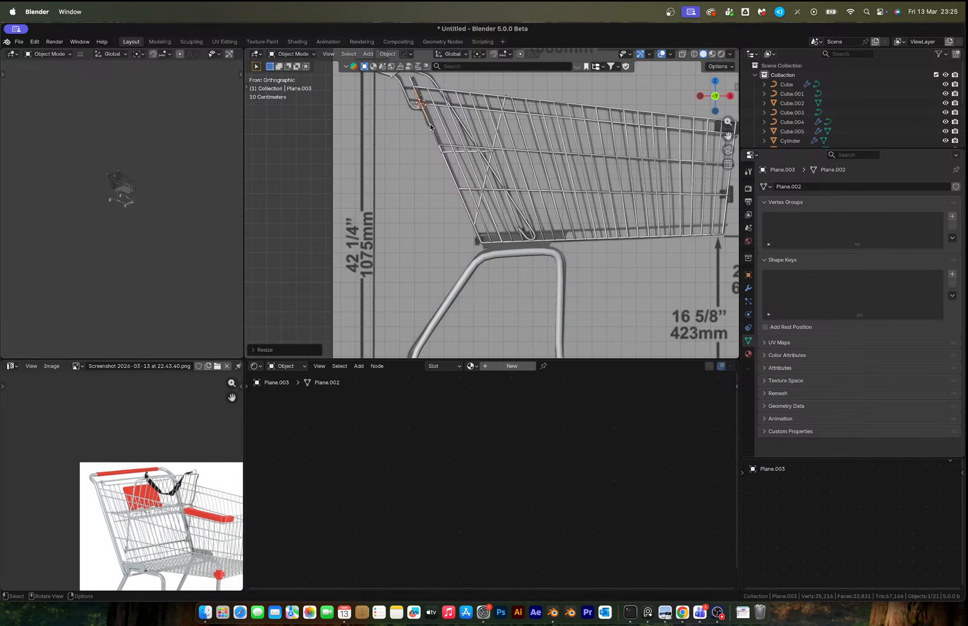
scroll(436, 138, "up", 3)
scroll(437, 138, "up", 5, "shift")
key("g")
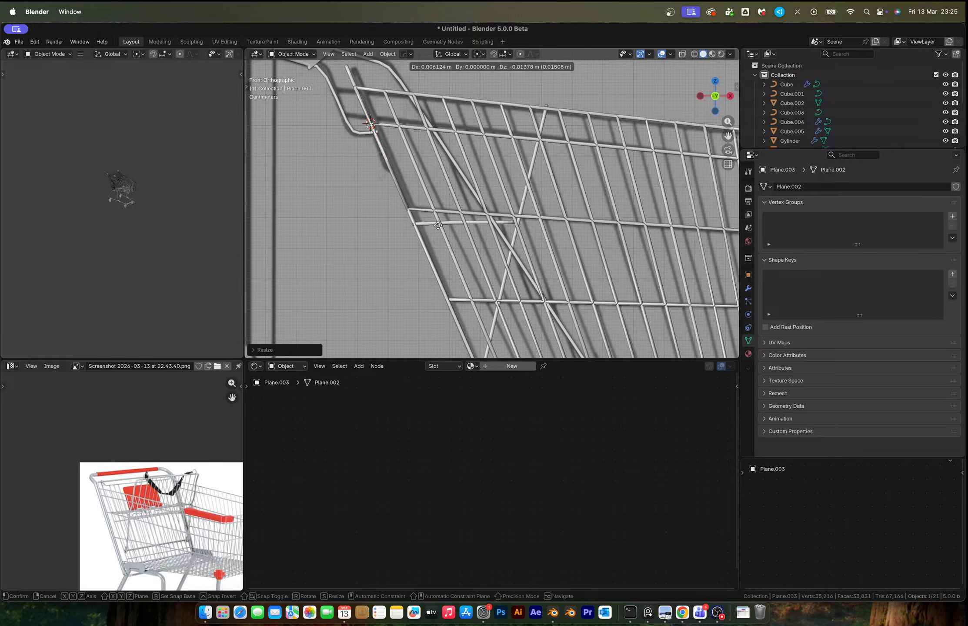
left_click(453, 259)
Widen the small panel along the global Y axis across the rear wall's vertical wires
middle_click_drag(453, 259, 619, 186)
scroll(619, 186, "down", 3)
key("s")
key("x")
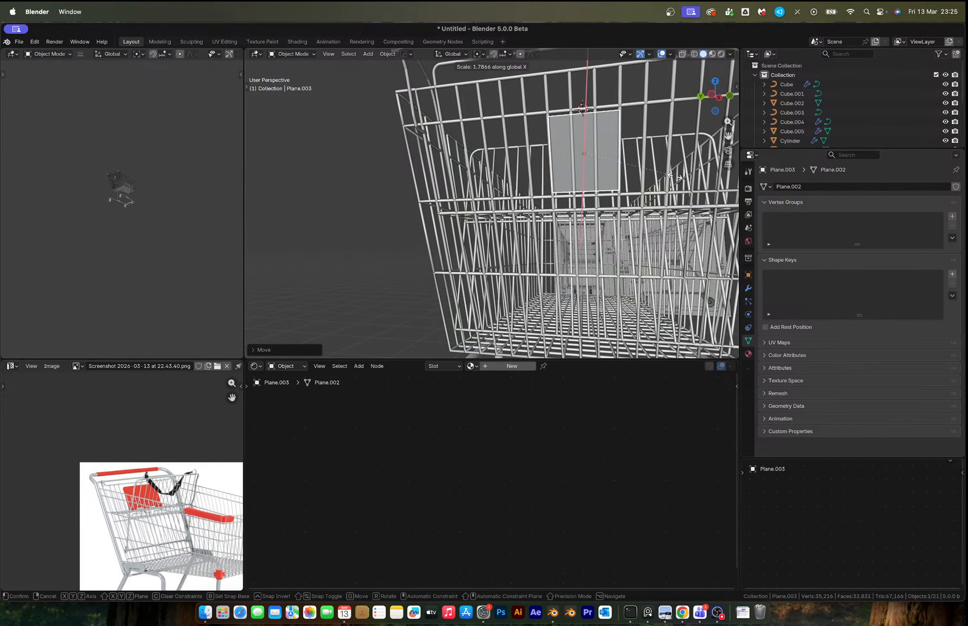
key("y")
left_click(681, 182)
middle_click_drag(660, 166, 570, 187)
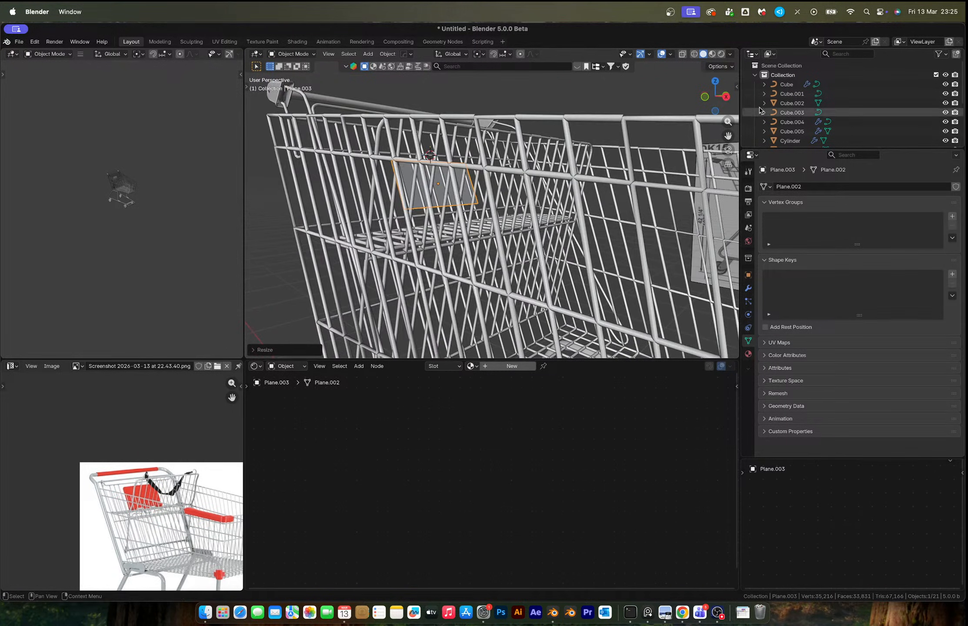
Scale the panel along its local X axis to fill the height between the rear wall's two horizontal wires
left_click(708, 98)
key("s")
key("z")
key("z")
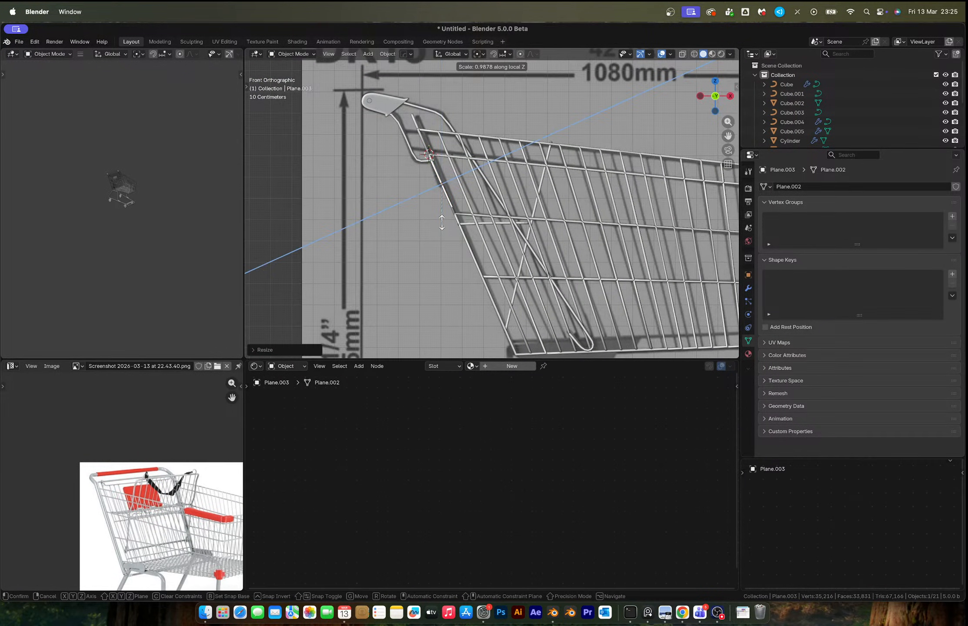
key("x")
key("x")
left_click(448, 228)
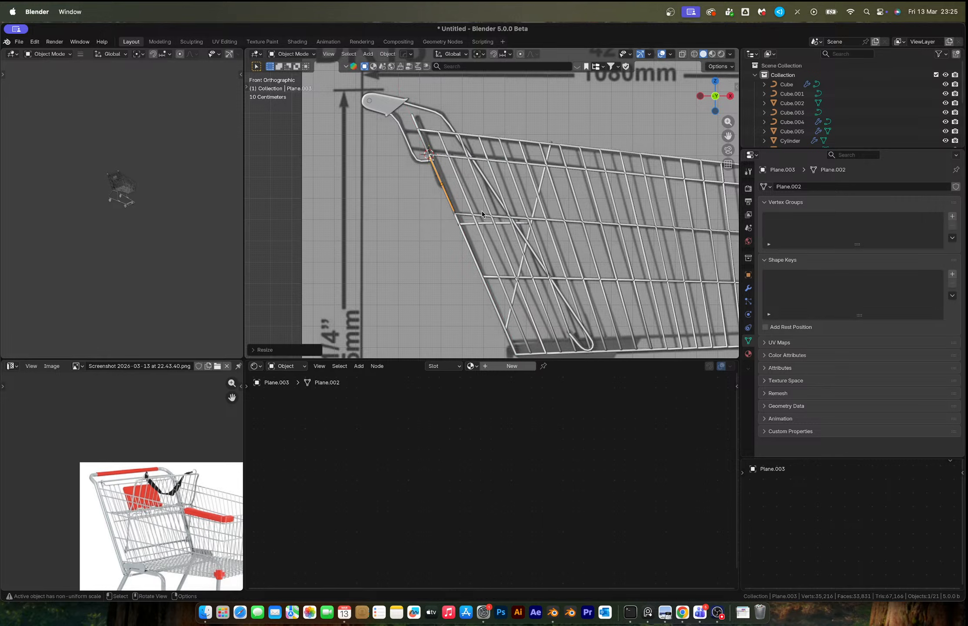
Widen the panel a little more along its local Y axis
middle_click_drag(515, 171, 449, 194)
key("s")
key("x")
key("x")
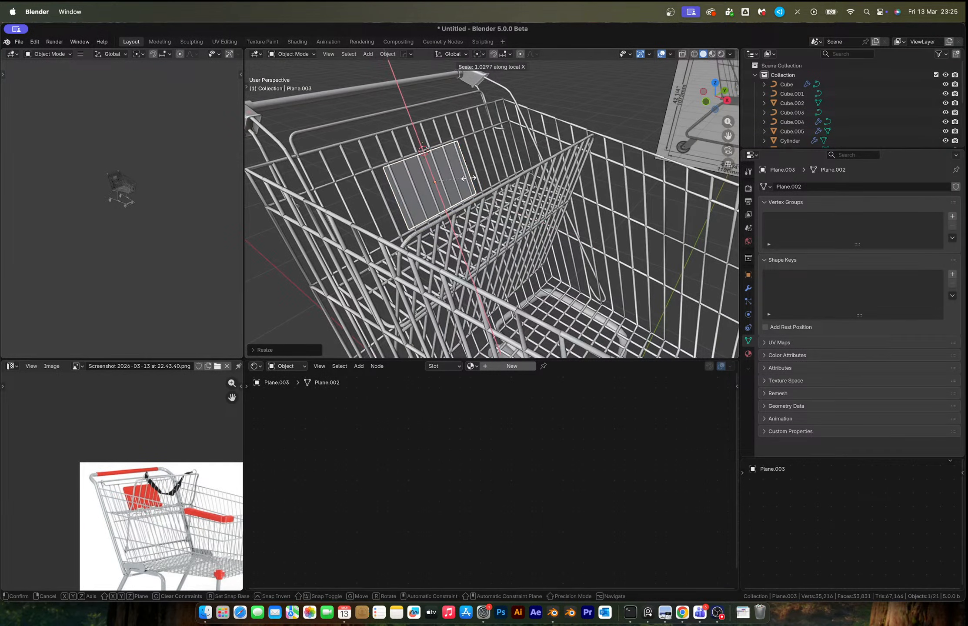
key("y")
key("y")
left_click(471, 177)
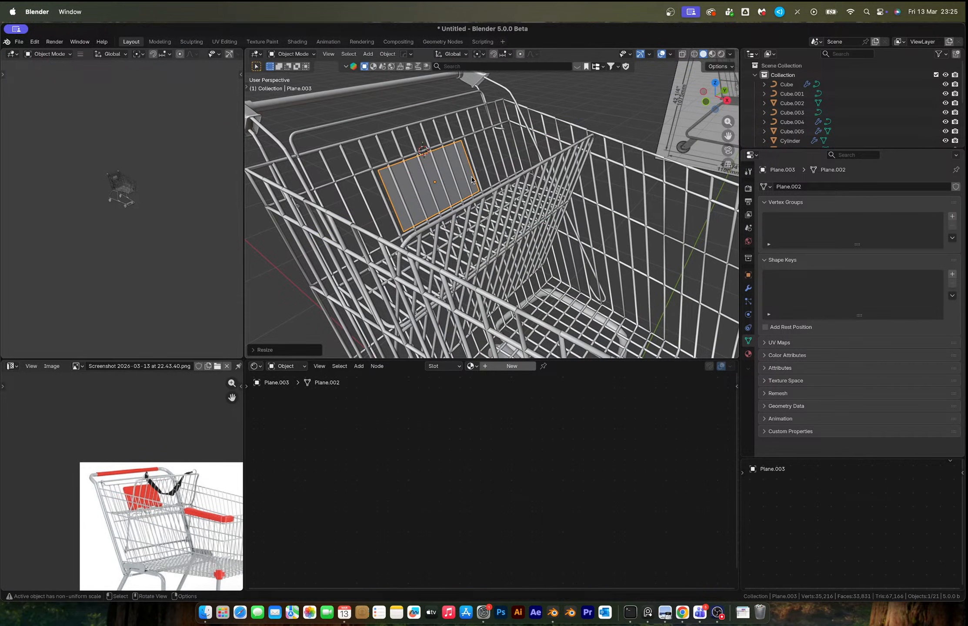
Shift the panel about 0.013 m along X to the inside of the rear wall and fine-tune its tilt to follow the wires
left_click(705, 102)
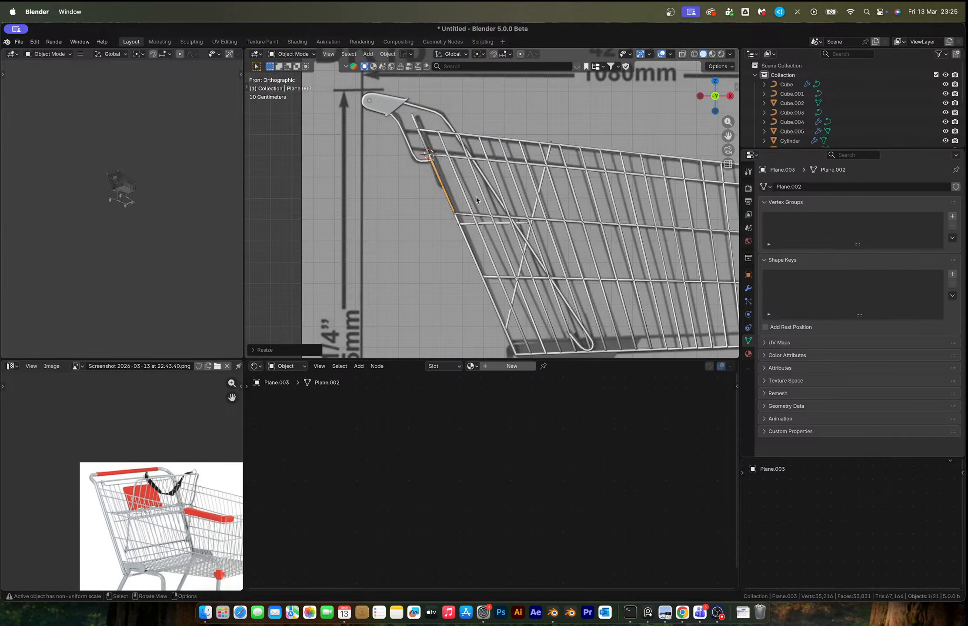
scroll(479, 201, "up", 3)
key("g")
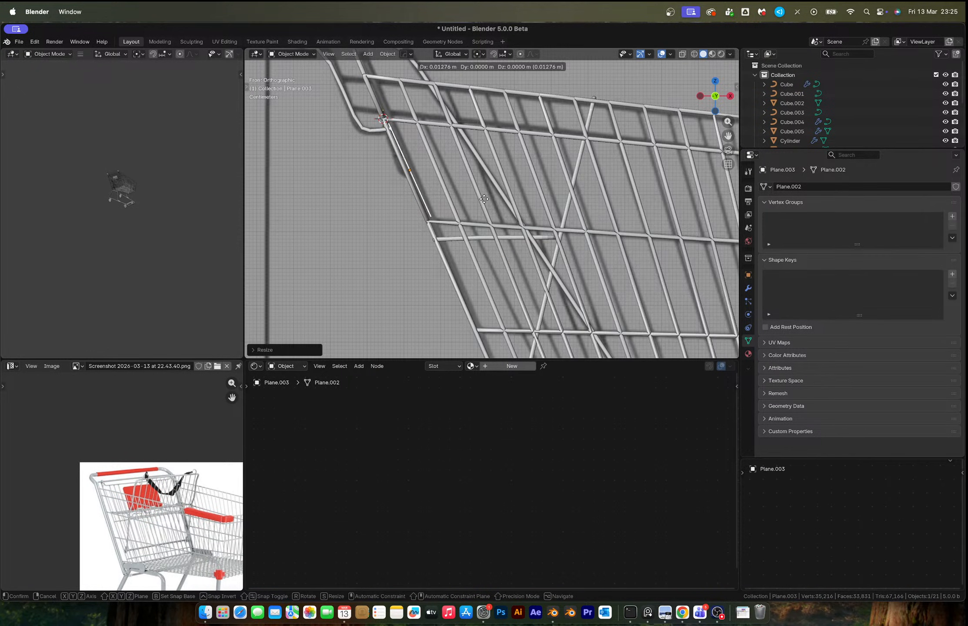
left_click(484, 199)
key("r")
left_click(464, 165)
middle_click_drag(464, 165, 388, 195)
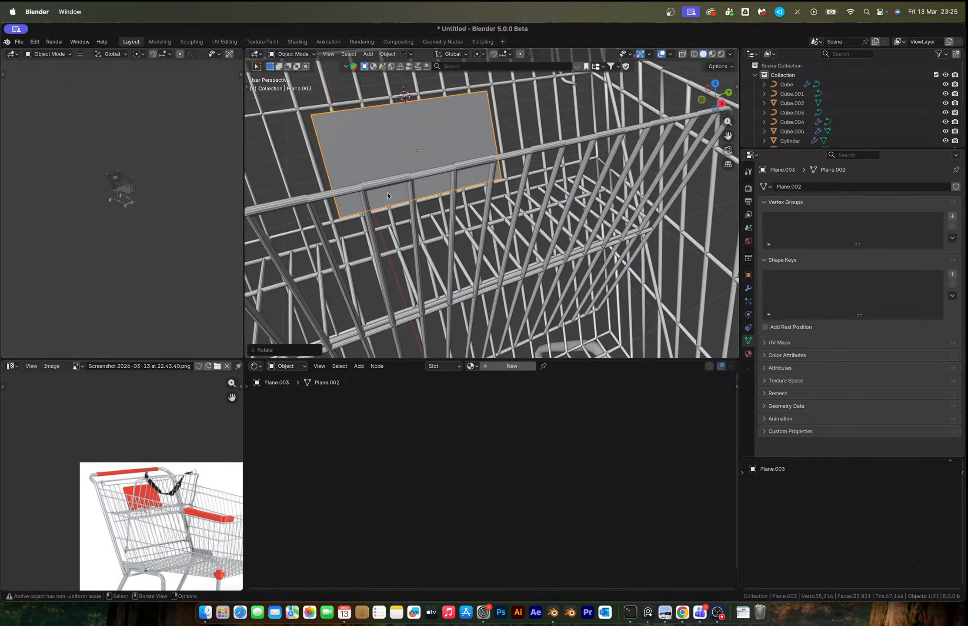
key("Tab")
left_click(312, 115)
left_click(488, 91, "shift")
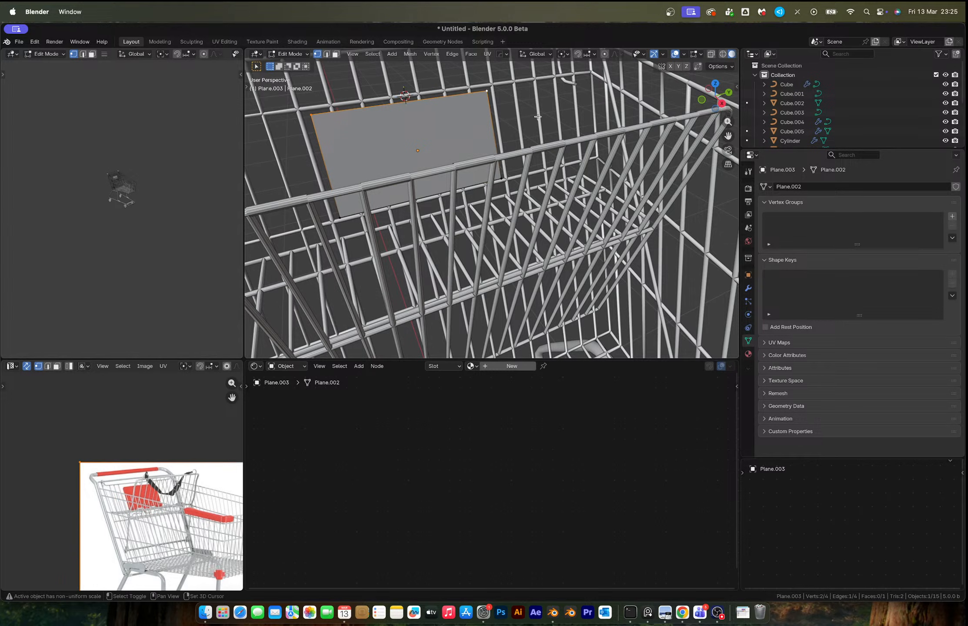
key("ctrl+b")
key("Escape")
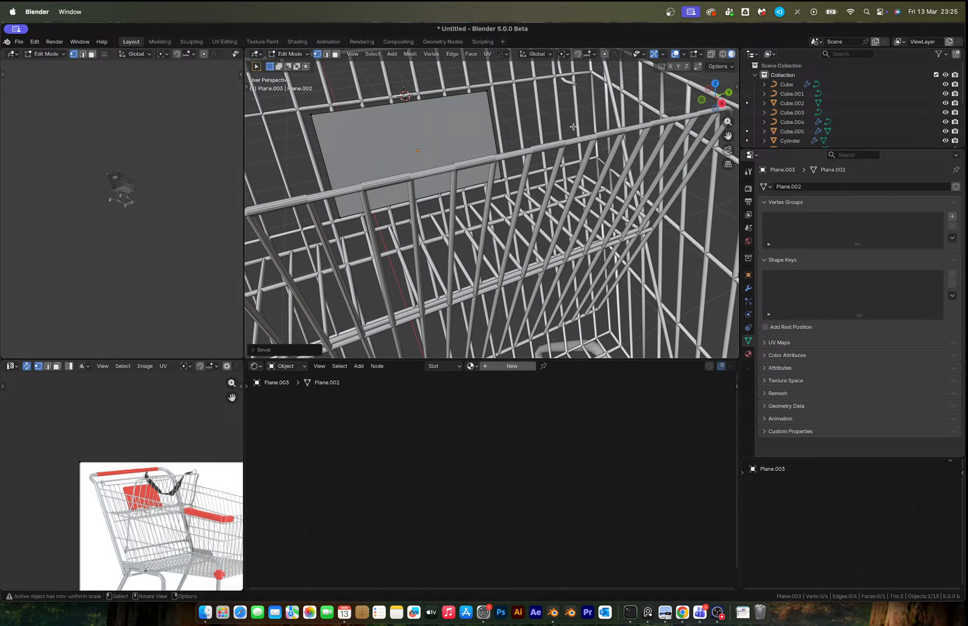
Apply the panel's scale and divide it with four evenly spaced vertical loop cuts
key("Tab")
key("ctrl+a")
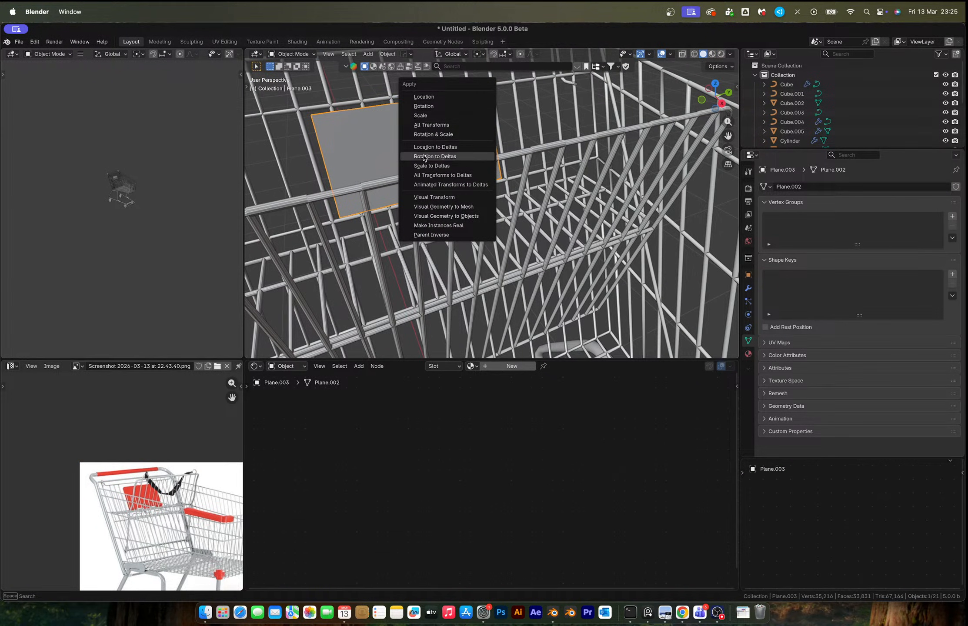
left_click(420, 116)
key("Tab")
key("ctrl+r")
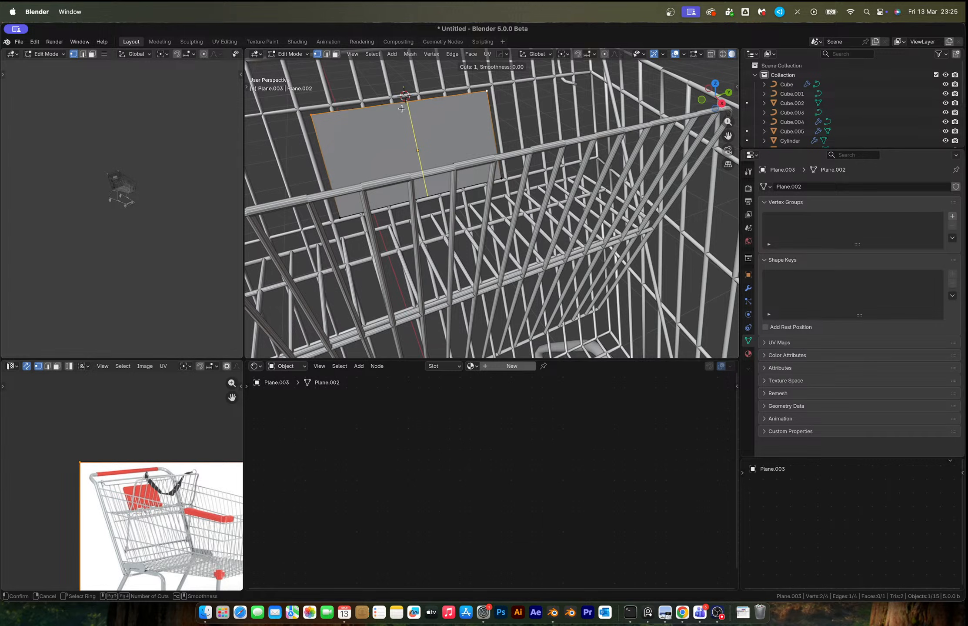
scroll(401, 109, "up", 1)
scroll(401, 108, "up", 1)
scroll(402, 108, "up", 1)
left_click(402, 108)
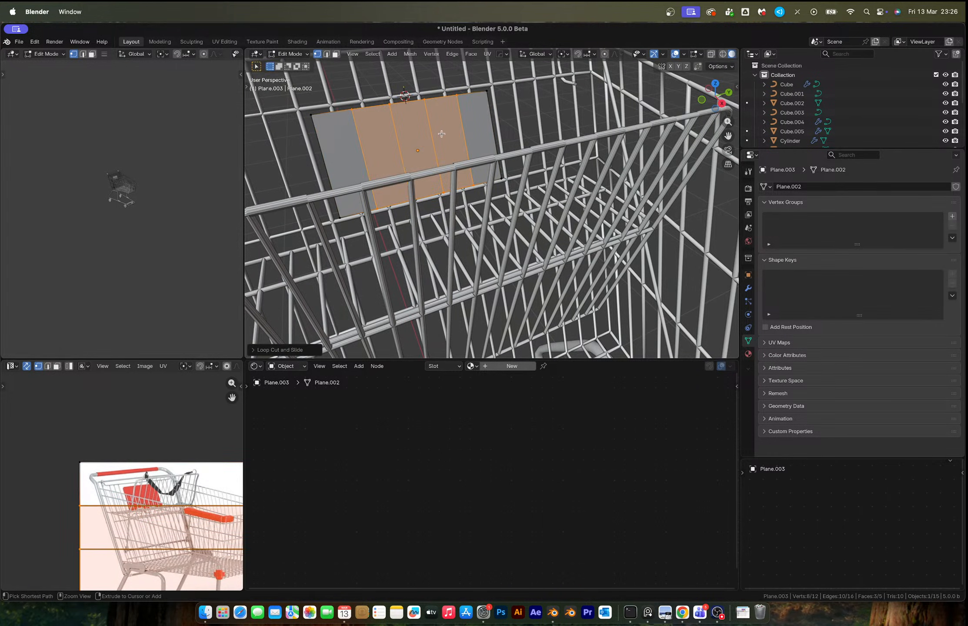
Add a horizontal loop cut near the panel's lower edge and delete the second and fourth bottom faces to form two notches
left_click(495, 182)
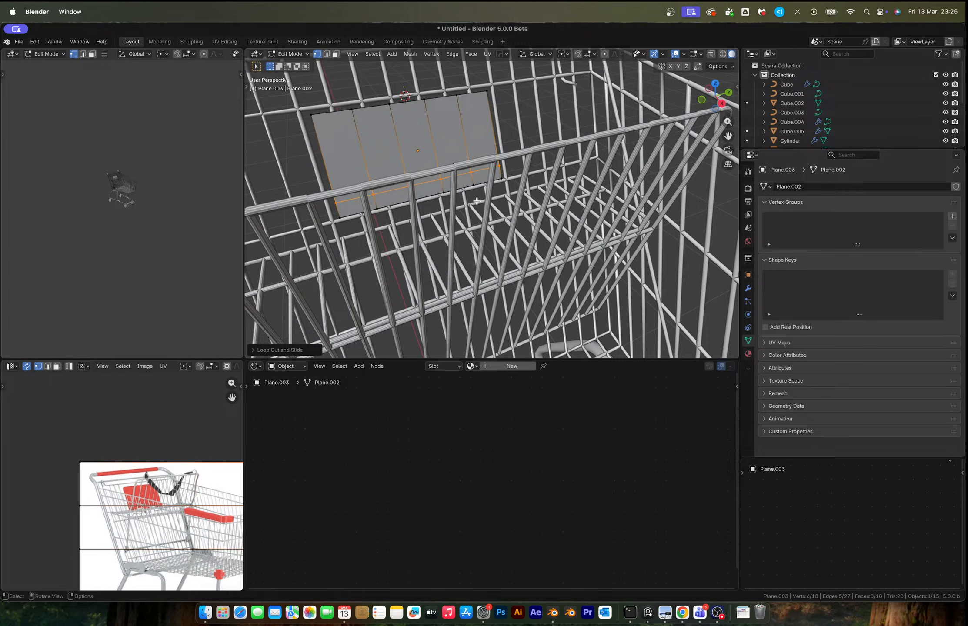
key("3")
left_click(461, 184)
left_click(391, 197, "shift")
key("x")
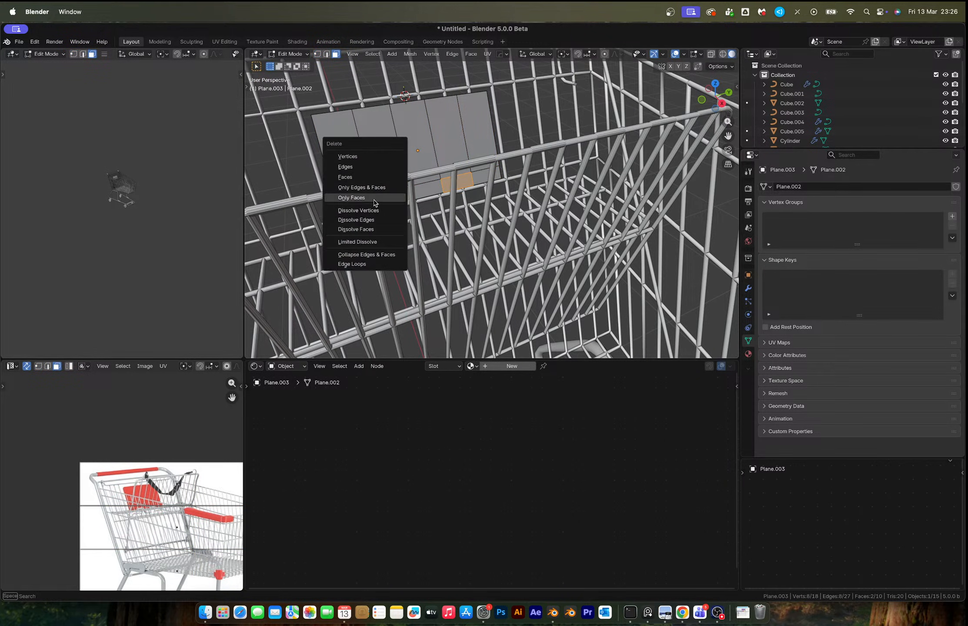
left_click(363, 178)
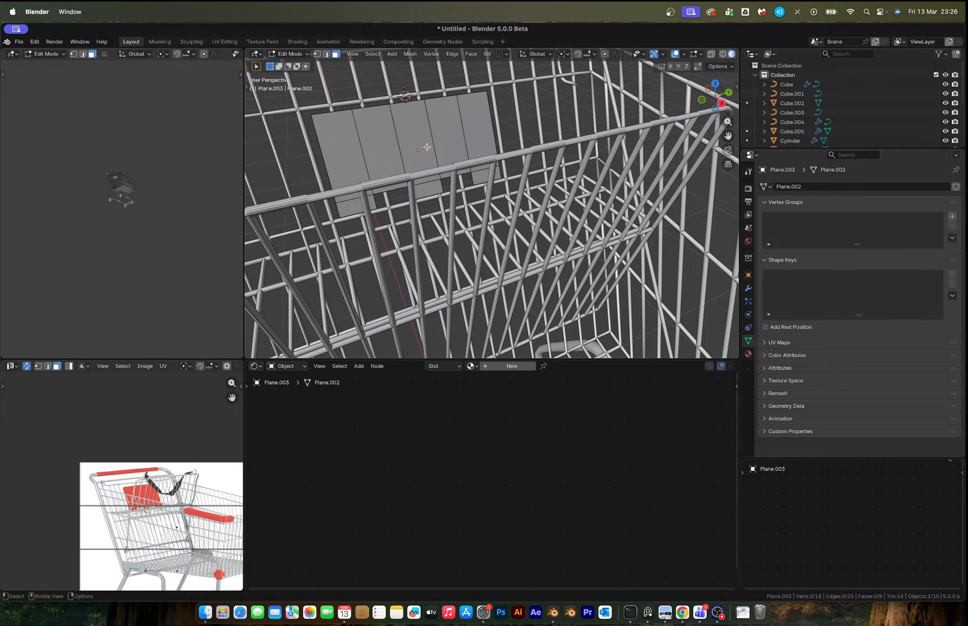
Add a horizontal loop cut across each of the two outer tabs at the panel's bottom
key("ctrl+r")
left_click(375, 199)
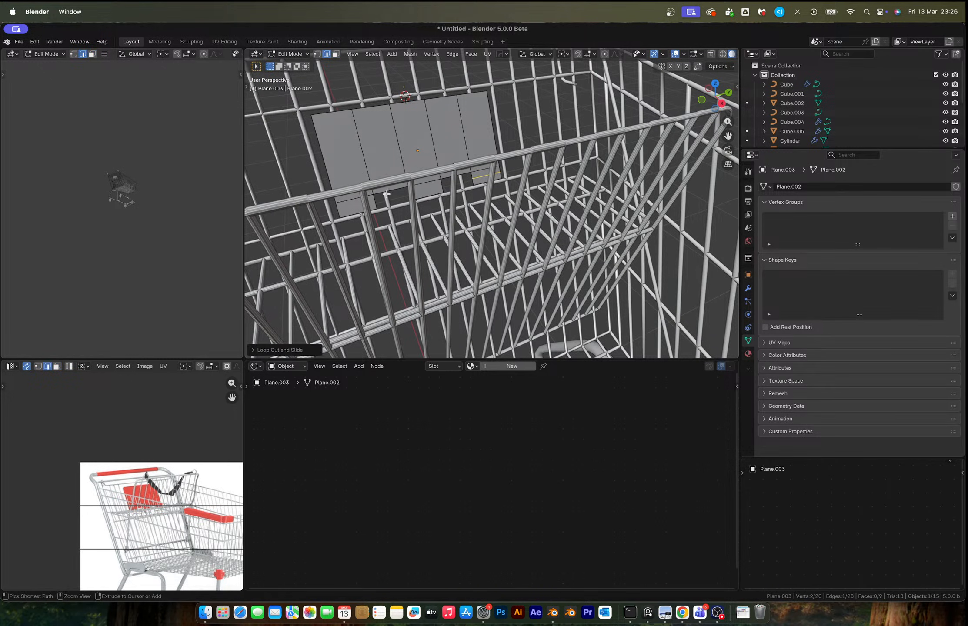
right_click(375, 199)
key("3")
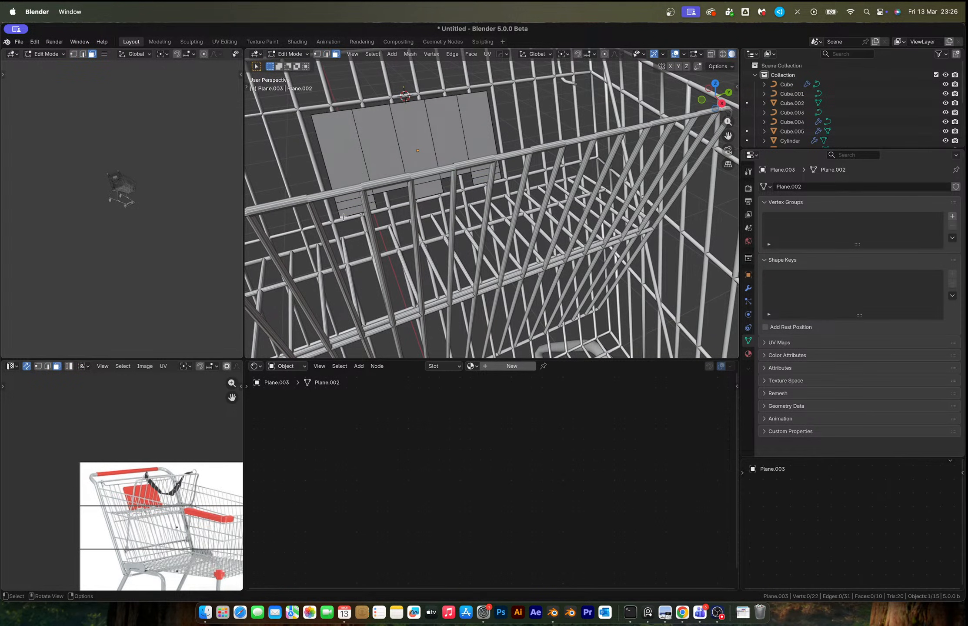
Extrude the lower outer side edge of one outer tab outward along Y to form a small foot
key("2")
left_click(515, 173, "shift")
key("e")
key("x")
key("y")
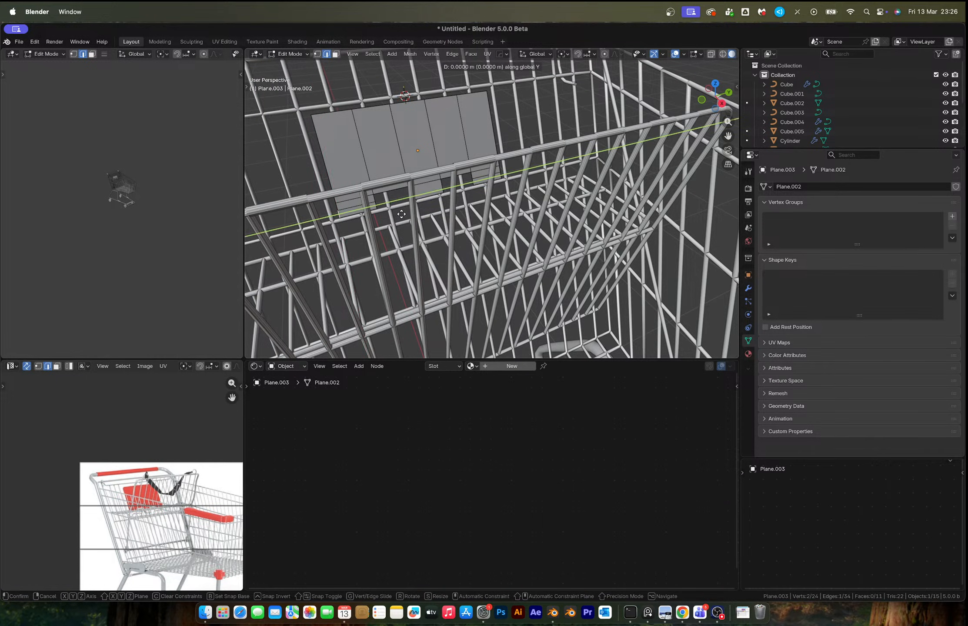
left_click(392, 218)
Mirror the panel along Y to copy the foot to the opposite side and apply the mirror modifier
key("Tab")
key("alt+x")
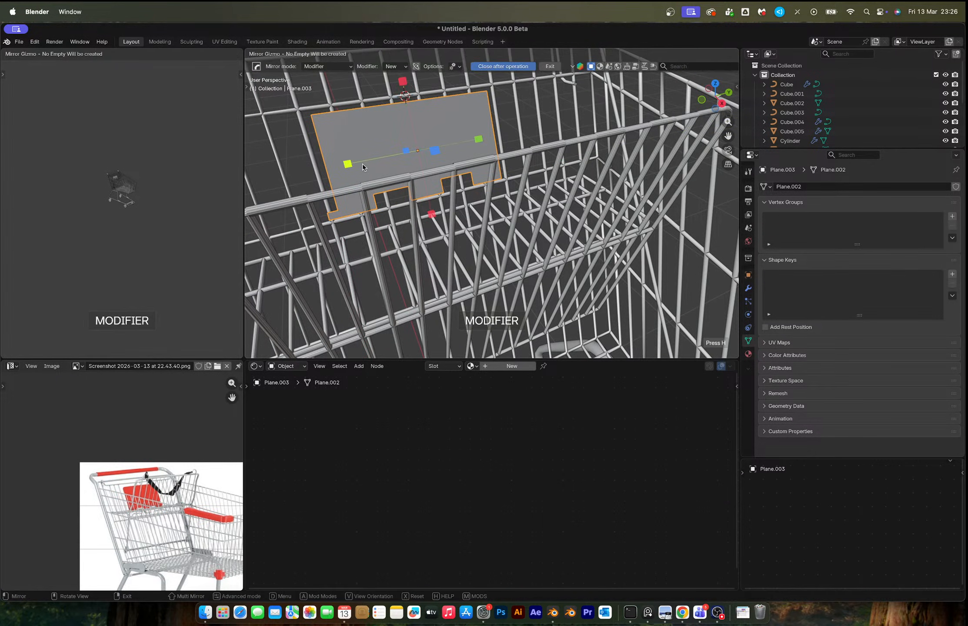
left_click(355, 162)
left_click(748, 289)
key("ctrl+a")
key("Tab")
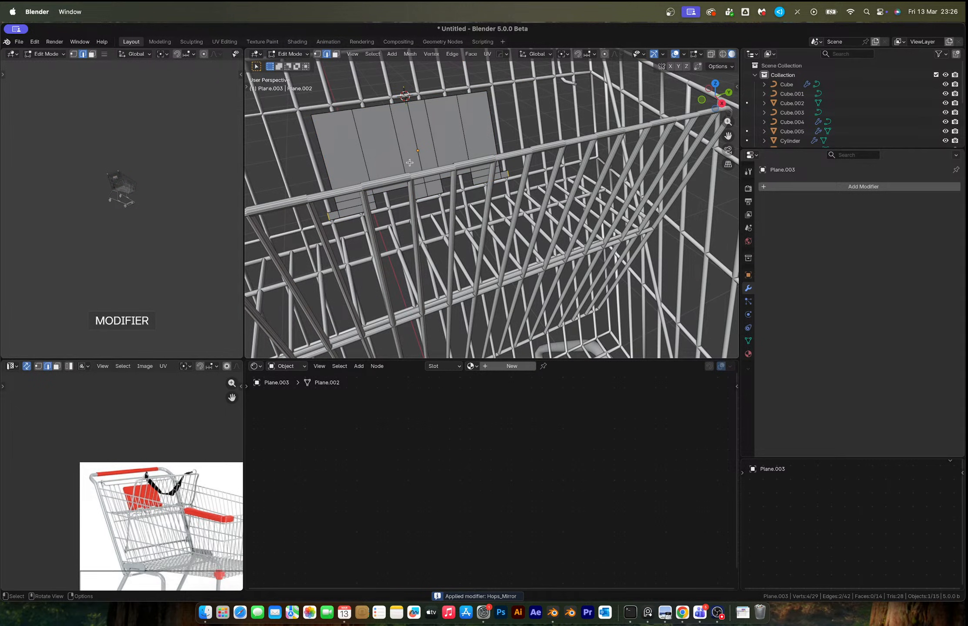
Round the panel's two upper corner vertices with a five-segment vertex bevel of about 0.041 m
key("1")
left_click(311, 116)
left_click(485, 94, "shift")
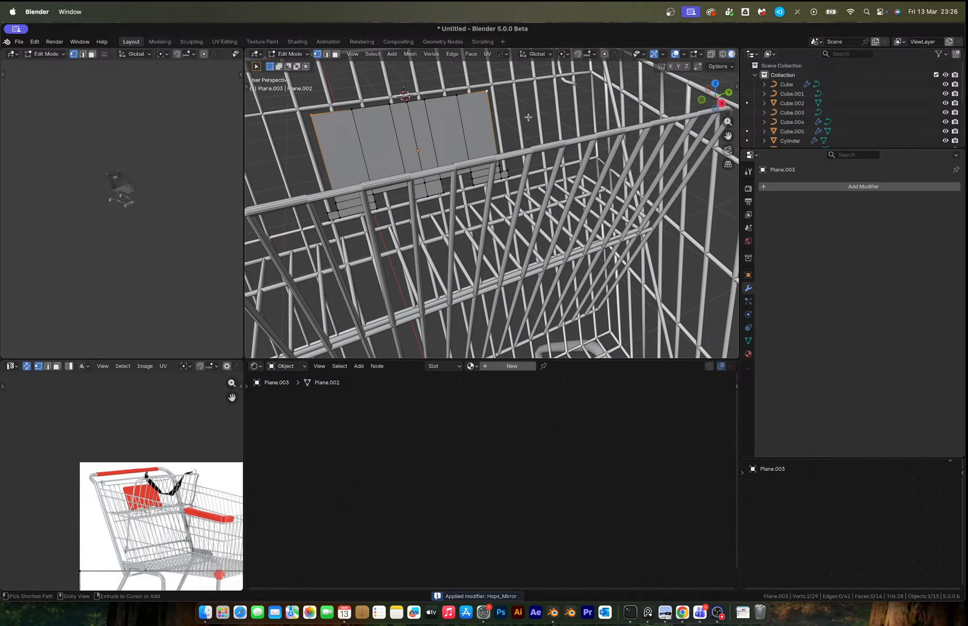
key("ctrl+shift+b")
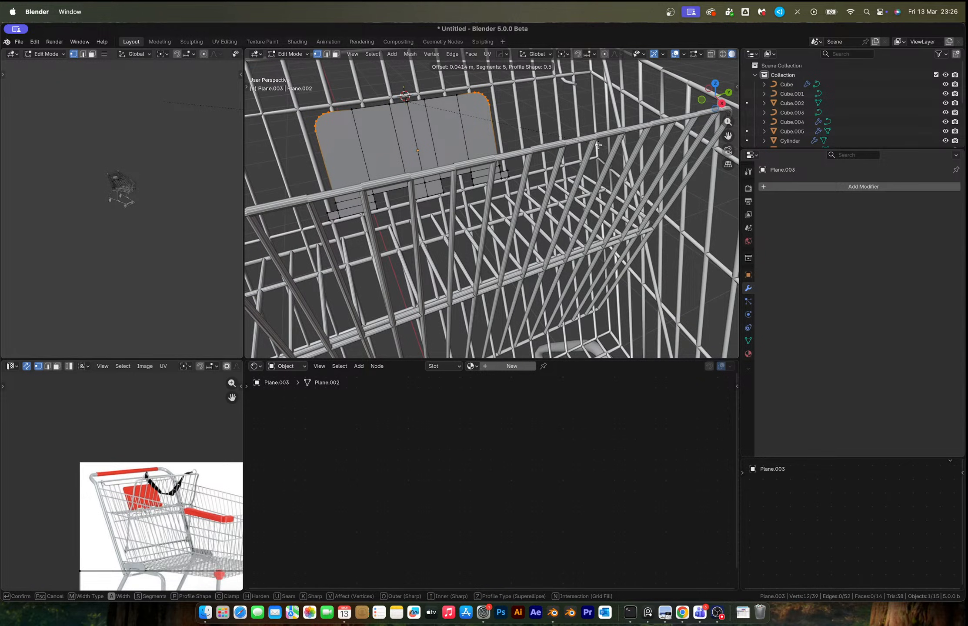
left_click(598, 145)
Round the corner vertices of both bottom notches with a five-segment vertex bevel of about 0.010 m
left_click(375, 194)
middle_click_drag(441, 164, 481, 102, "shift")
scroll(443, 142, "up", 4)
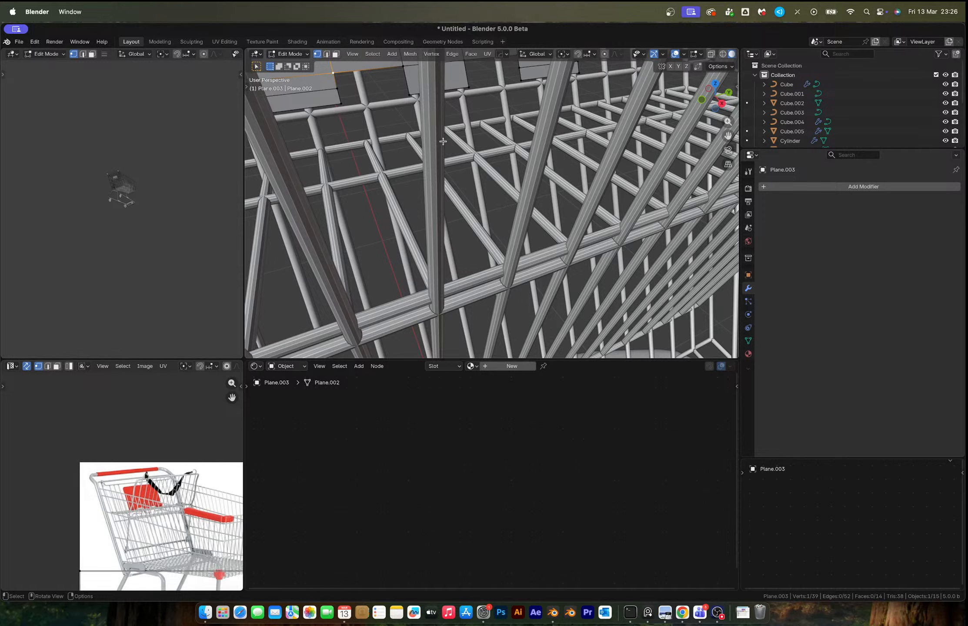
middle_click_drag(443, 141, 349, 154)
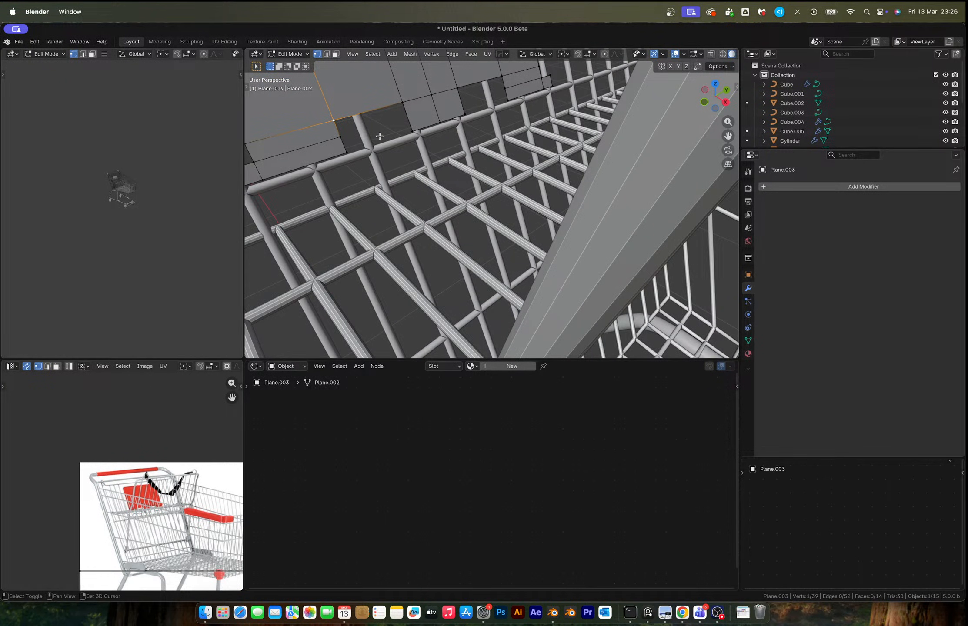
left_click(346, 153, "shift")
left_click(402, 102, "shift")
left_click(412, 131, "shift")
left_click(457, 88, "shift")
left_click(465, 114, "shift")
left_click(502, 76, "shift")
left_click(508, 100, "shift")
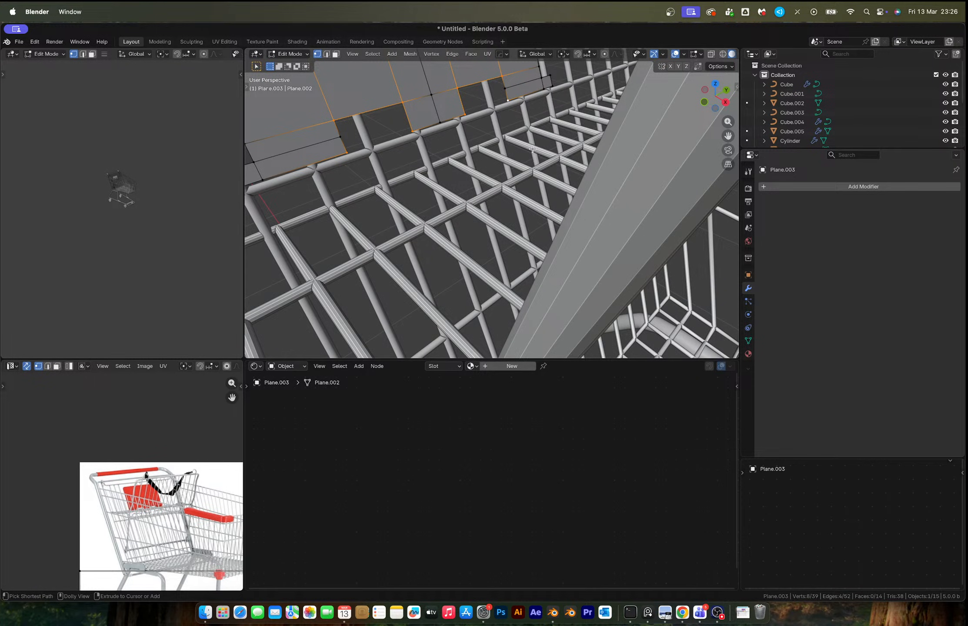
key("ctrl+shift+b")
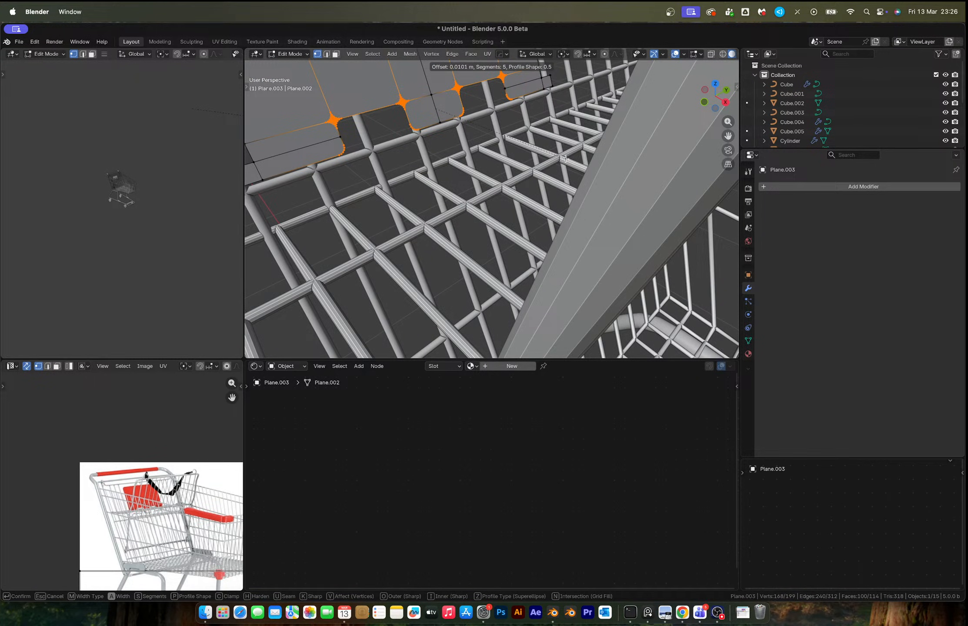
left_click(566, 159)
middle_click_drag(566, 159, 636, 148, "shift")
key("3")
left_click(379, 147)
left_click(332, 161, "shift")
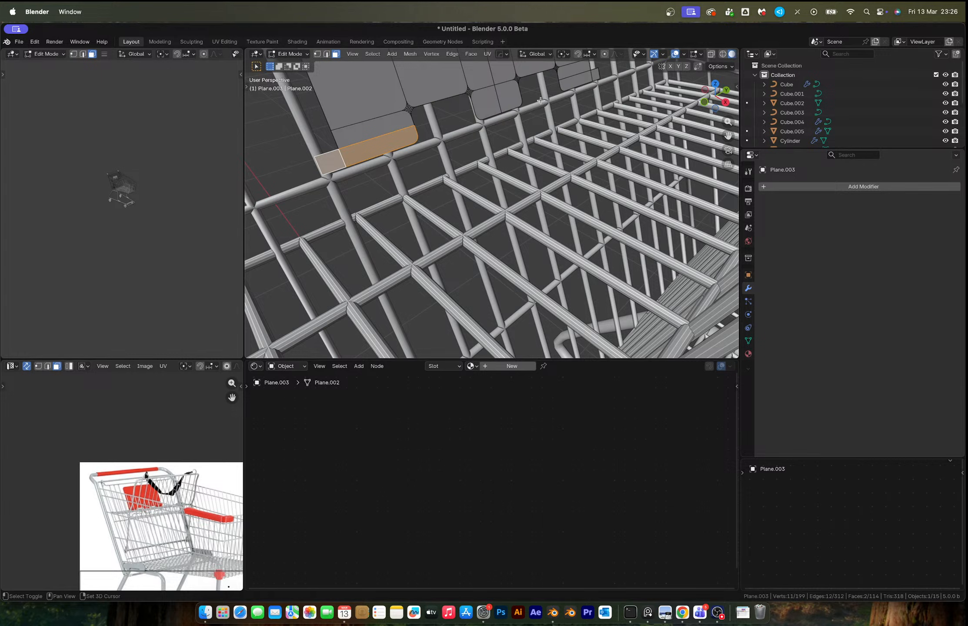
left_click(583, 78, "shift")
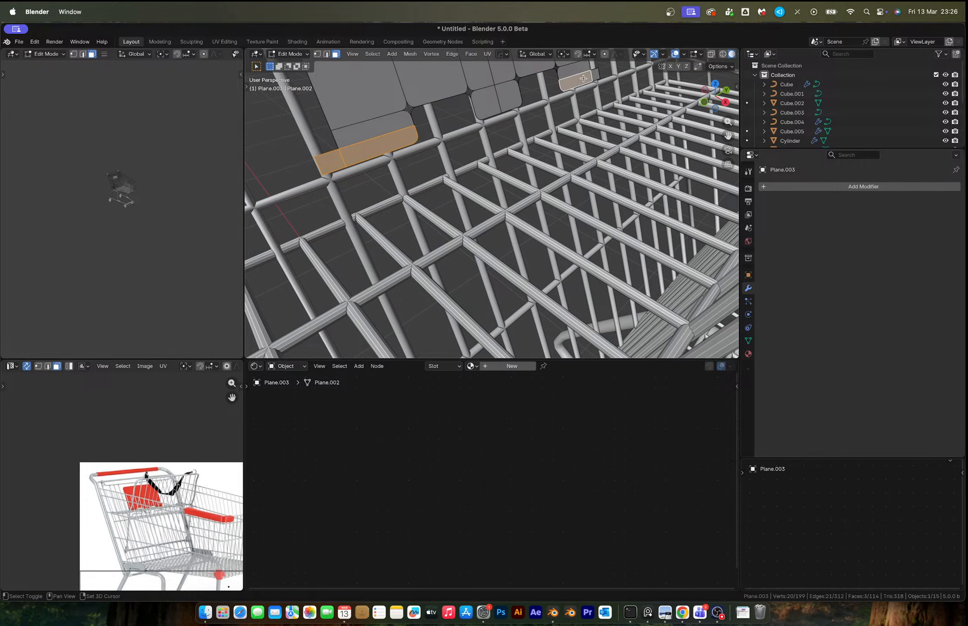
Extrude all of the panel's faces along their normal by about 0.008 m and give the panel auto smooth shading
key("a")
middle_click_drag(583, 78, 631, 98)
key("e")
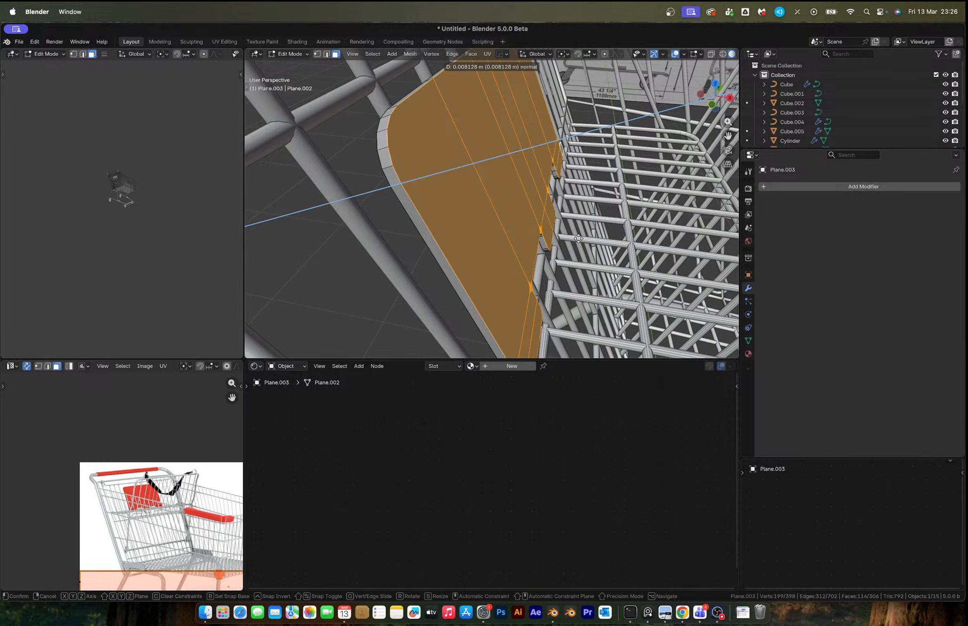
left_click(566, 237)
key("Tab")
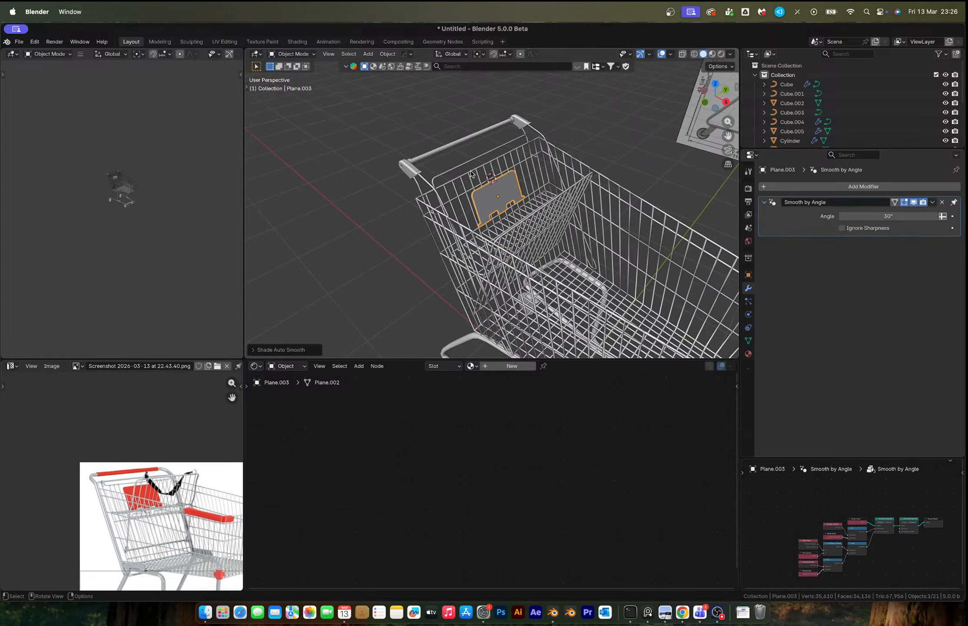
Scale the back panel up uniformly to about 1.12 times its size
middle_click_drag(488, 175, 466, 172)
key("s")
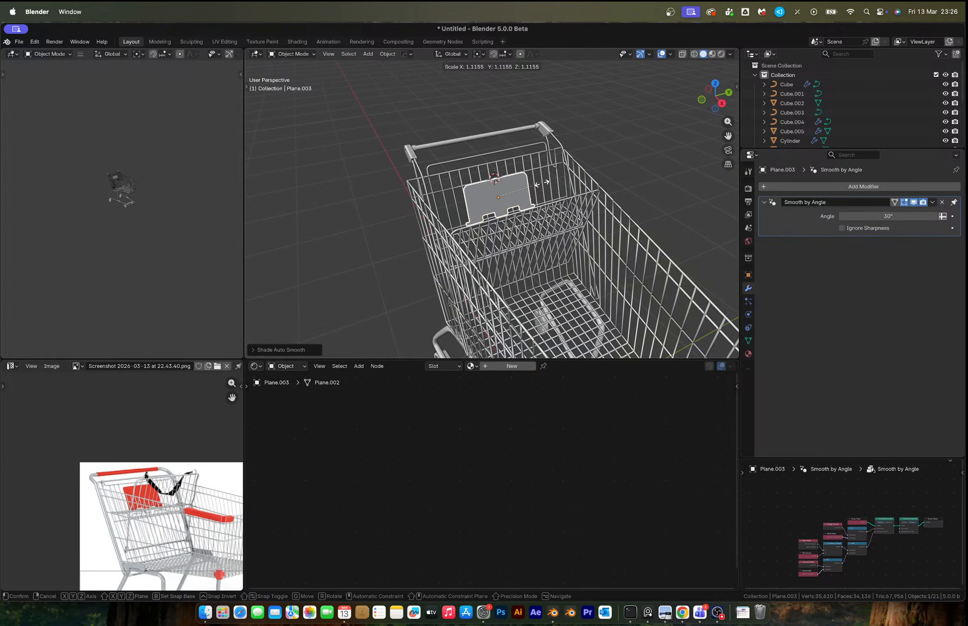
left_click(542, 183)
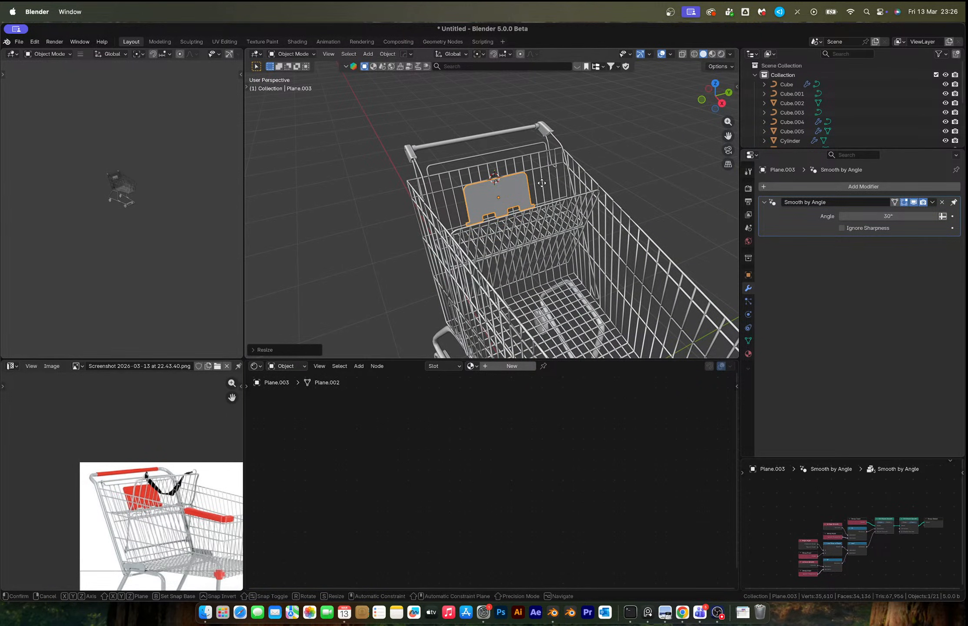
middle_click_drag(542, 183, 576, 254)
Examine the cart's handle bar mesh and the red corner bumper in the reference image
middle_click_drag(421, 168, 490, 180)
scroll(490, 180, "up", 6)
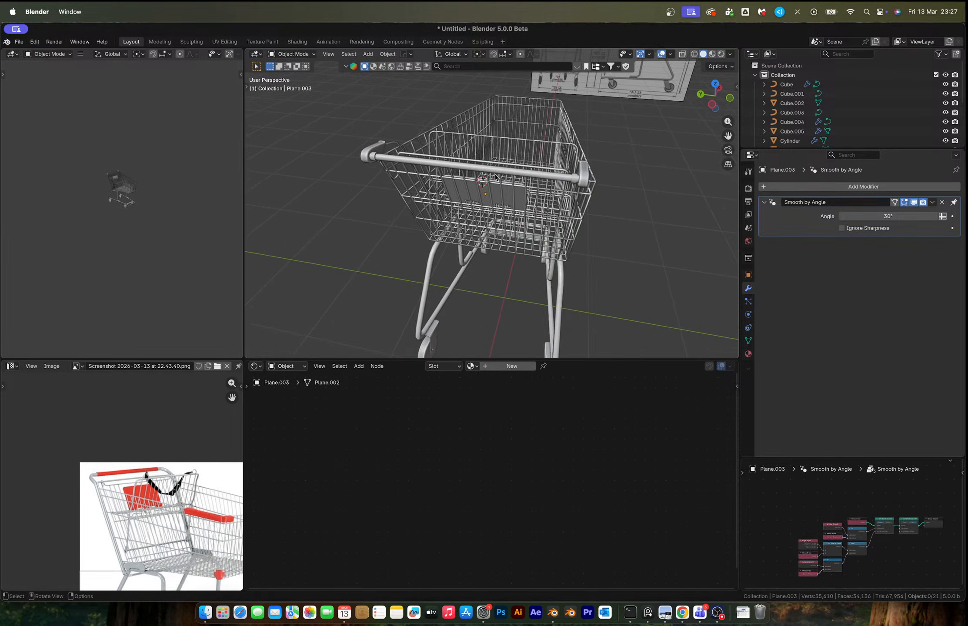
left_click(474, 159)
key("Tab")
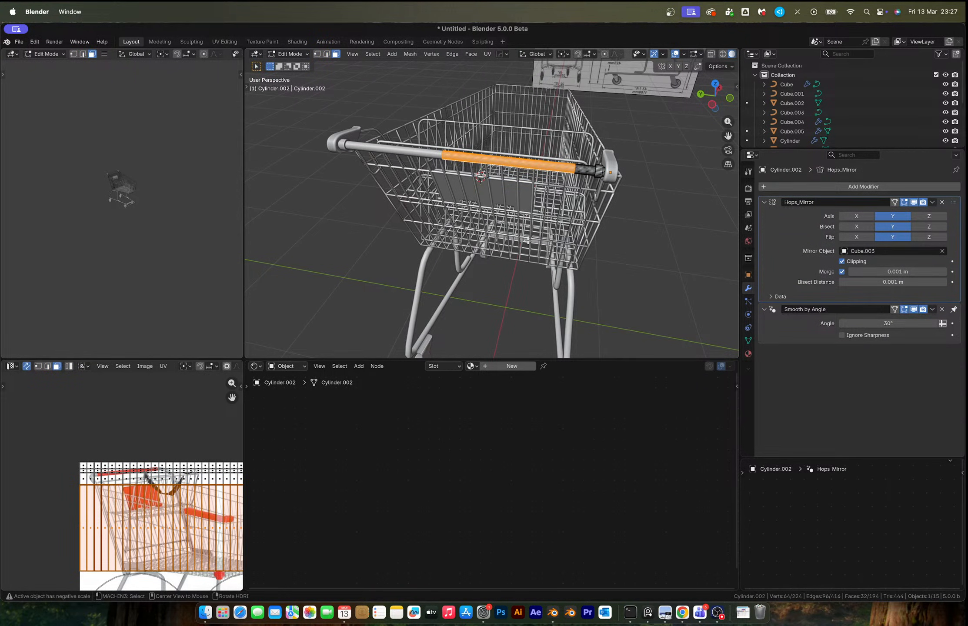
key("Tab")
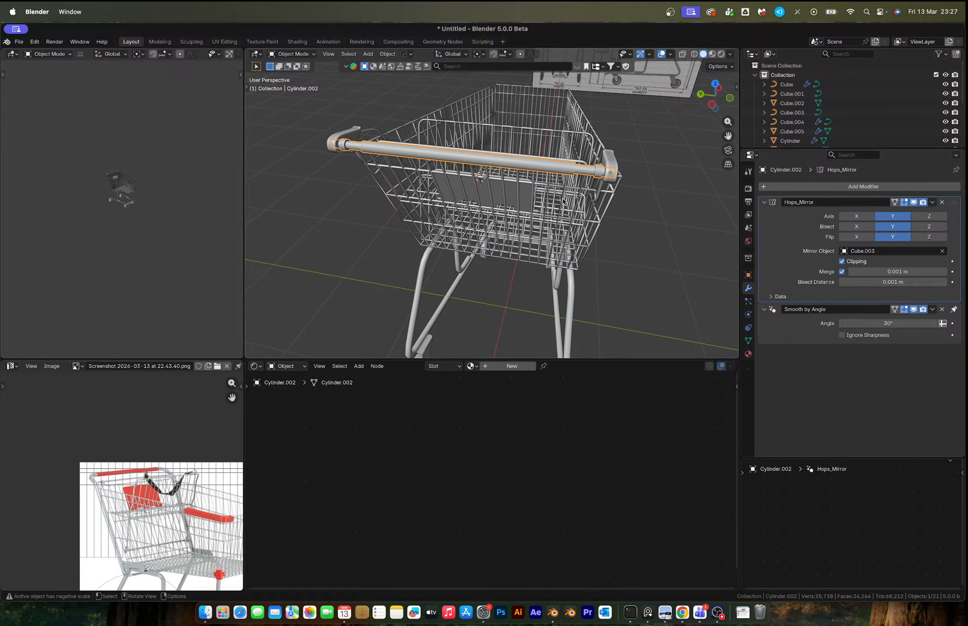
middle_click_drag(563, 201, 405, 194)
left_click(439, 204)
middle_click_drag(172, 516, 113, 463)
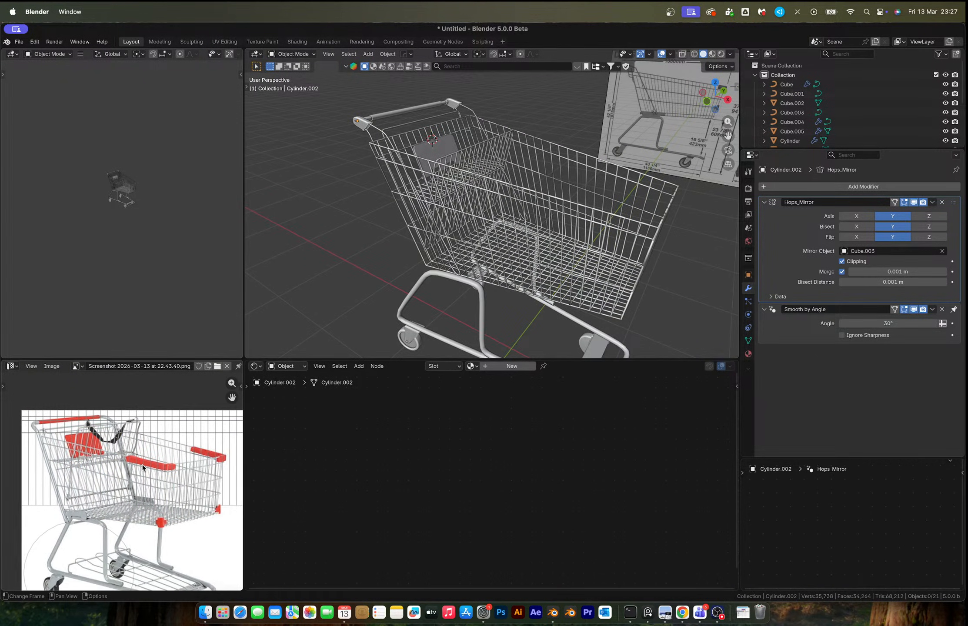
scroll(143, 465, "up", 4)
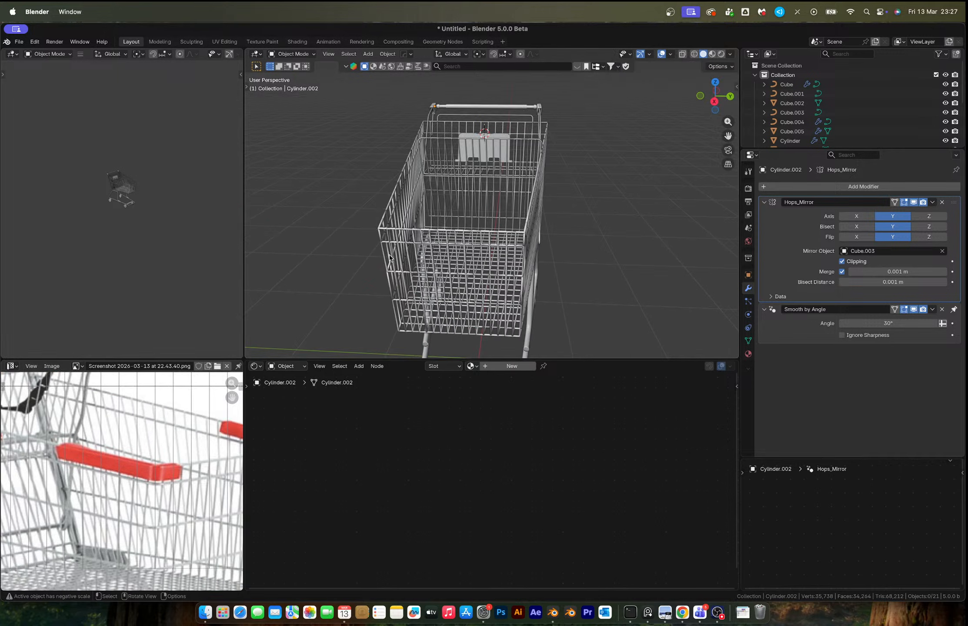
Separate the basket's top rim wire points around one front corner into their own curve object
middle_click_drag(435, 218, 416, 246)
left_click(416, 246)
key("Tab")
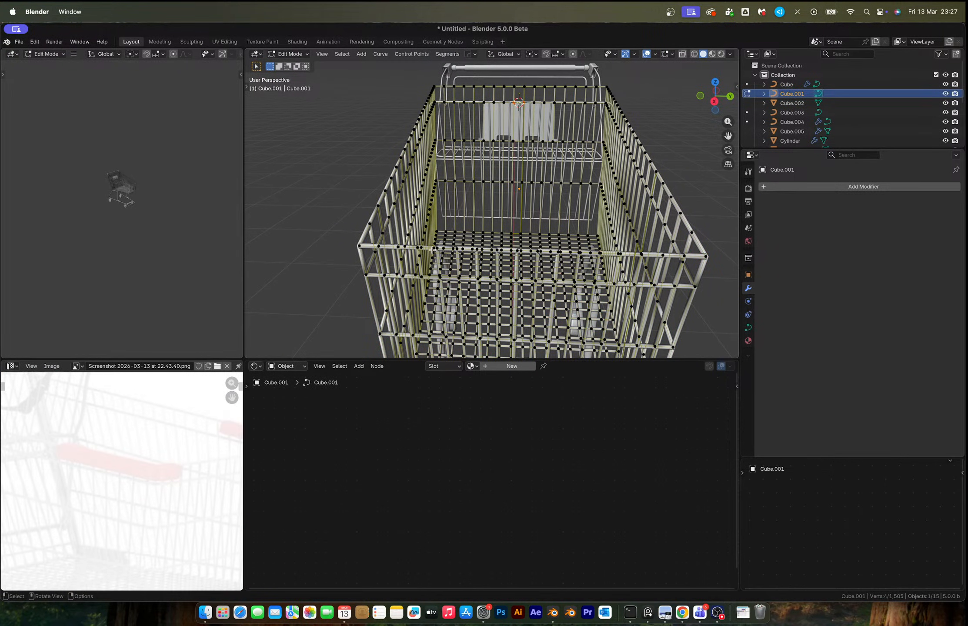
middle_click_drag(433, 250, 455, 253)
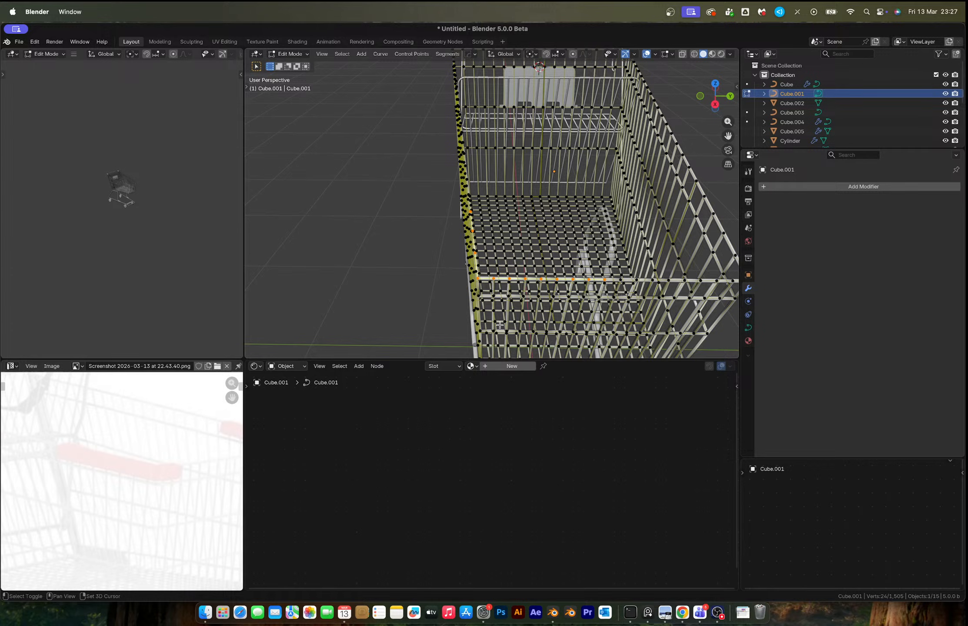
key("p")
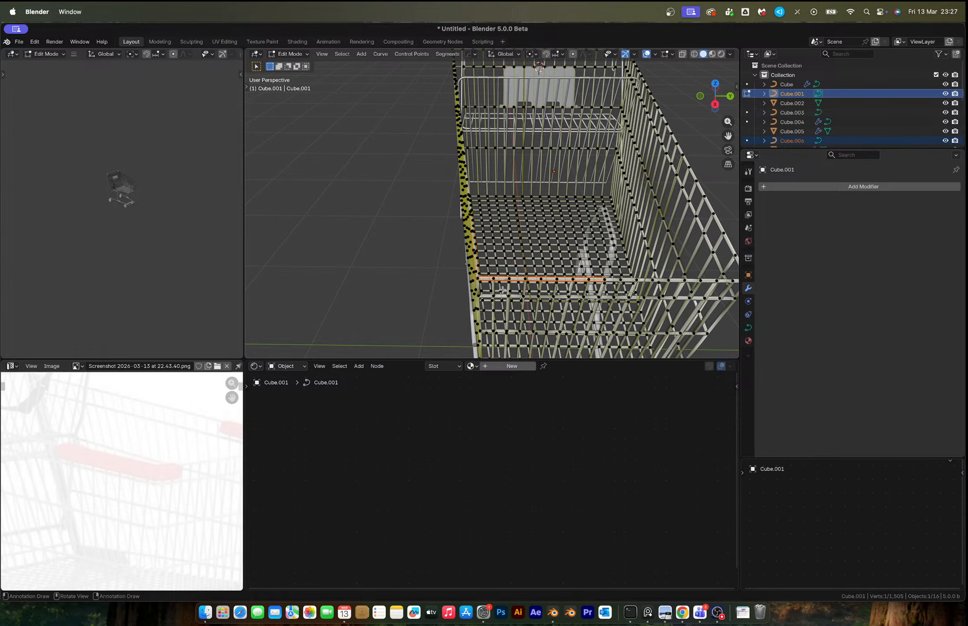
key("Tab")
left_click(496, 278)
key("Tab")
key("Tab")
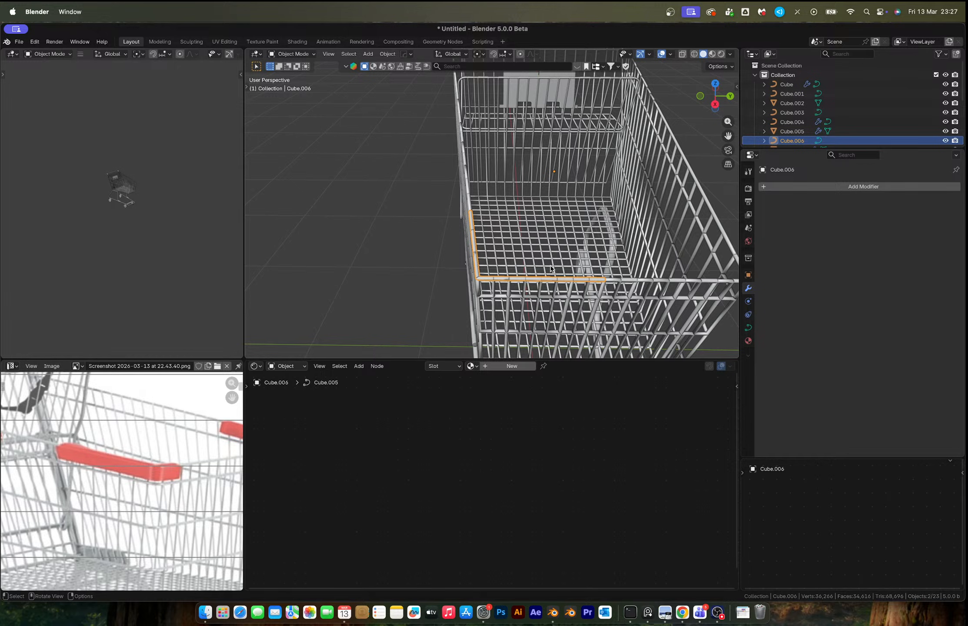
Set the separated rim curve's bevel depth to 0 m and convert it to a mesh with Visual Geometry to Mesh
left_click(749, 327)
left_click_drag(884, 437, 844, 436)
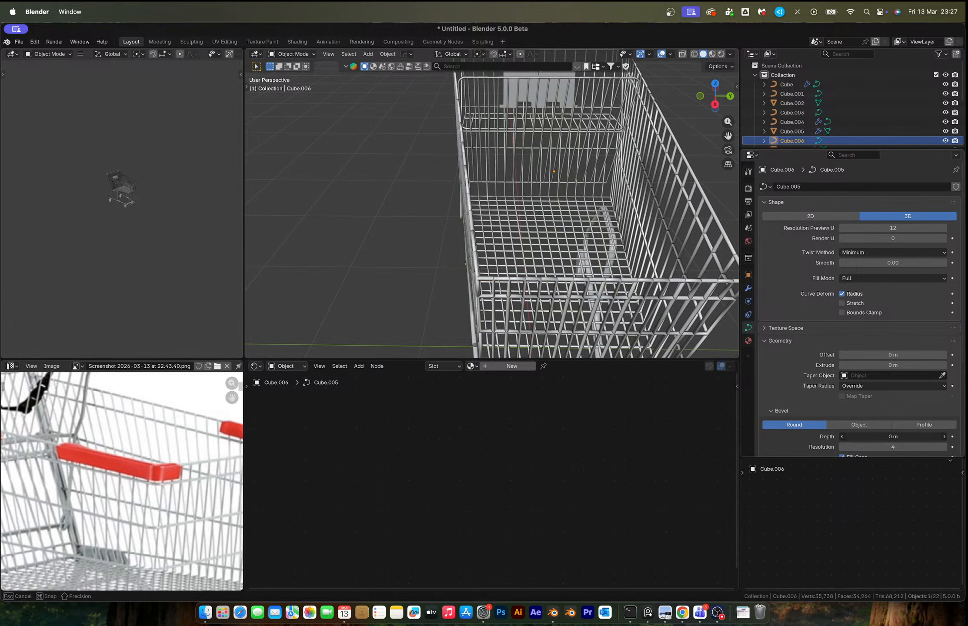
key("F3")
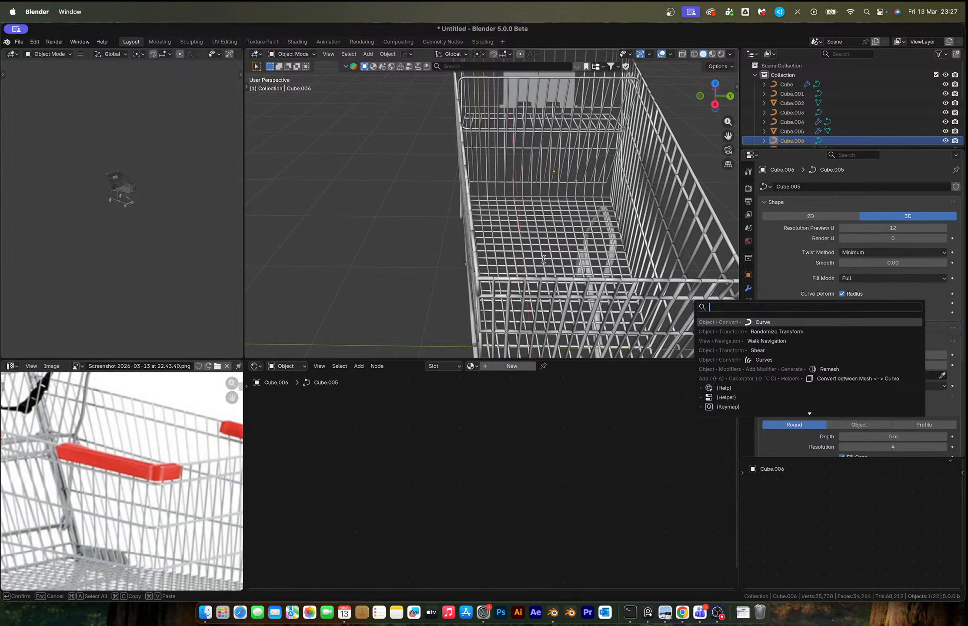
key("ctrl+a")
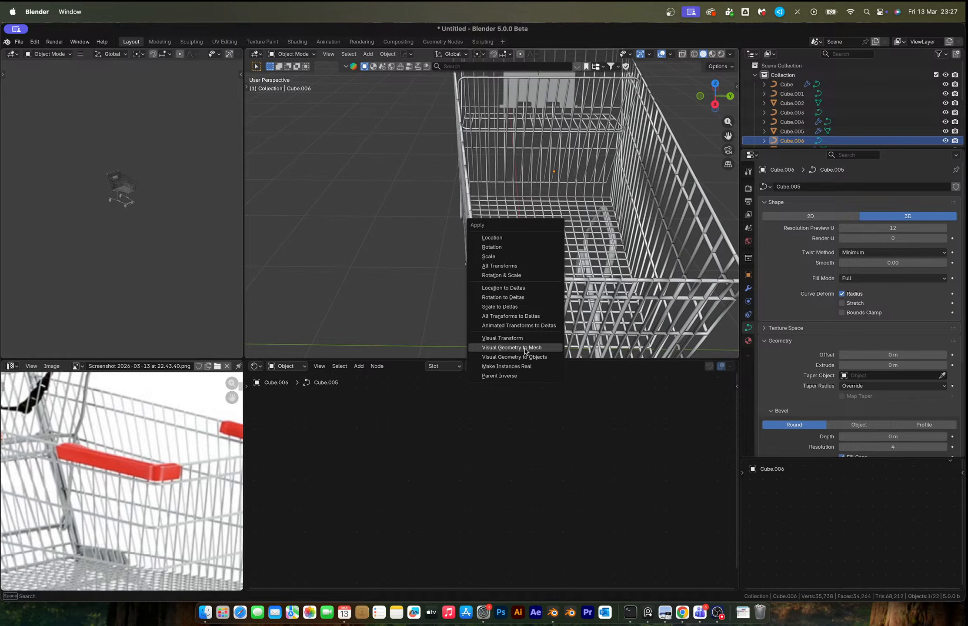
left_click(511, 348)
Move all vertices of the separated corner line slightly outward from the basket's corner in the top view, with X-ray on
key("Tab")
key("1")
key("alt+z")
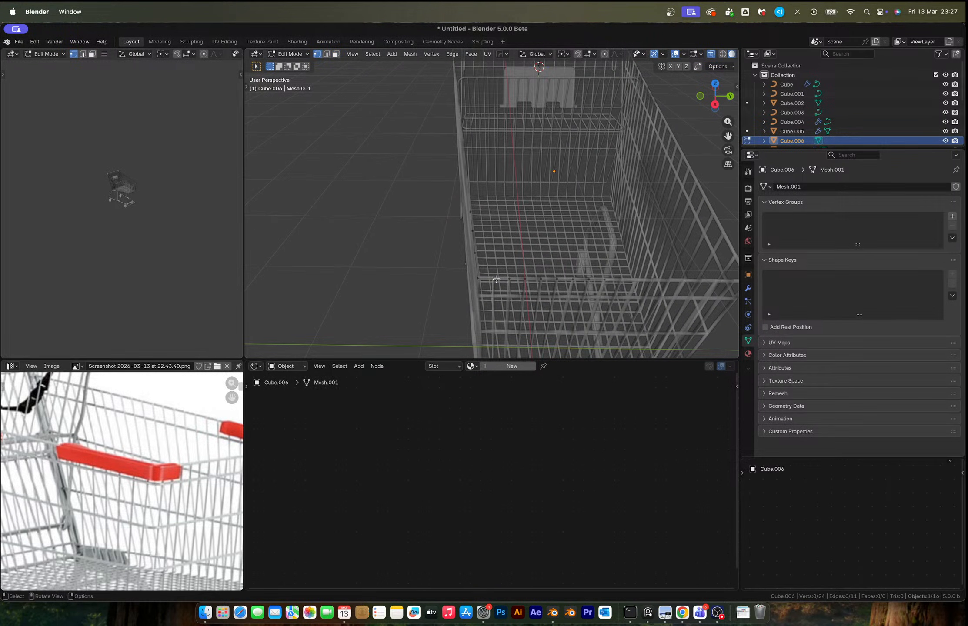
key("a")
left_click(715, 86)
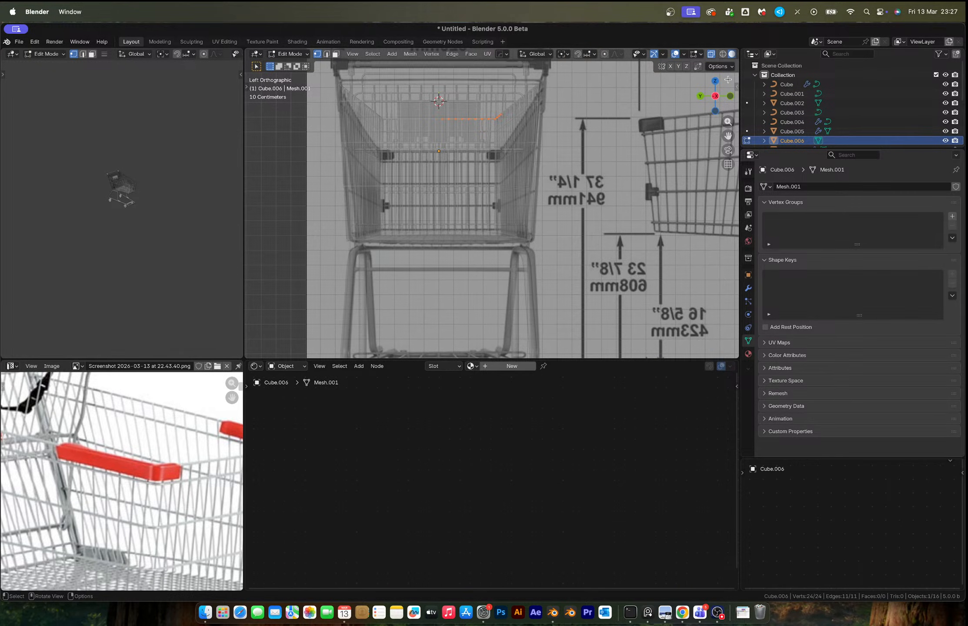
left_click(715, 81)
scroll(491, 223, "right", 3, "shift")
scroll(490, 218, "up", 4)
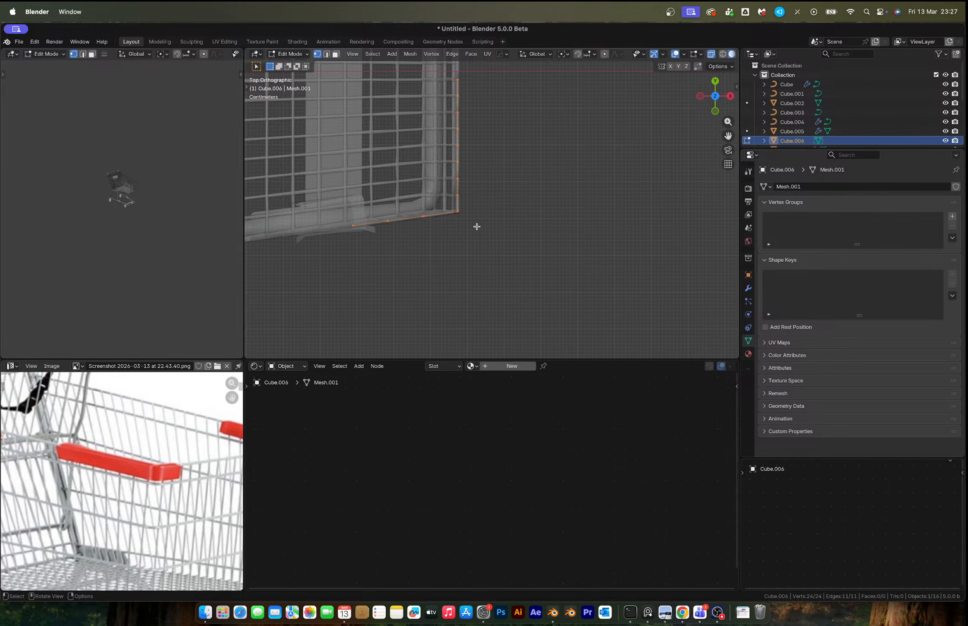
key("g")
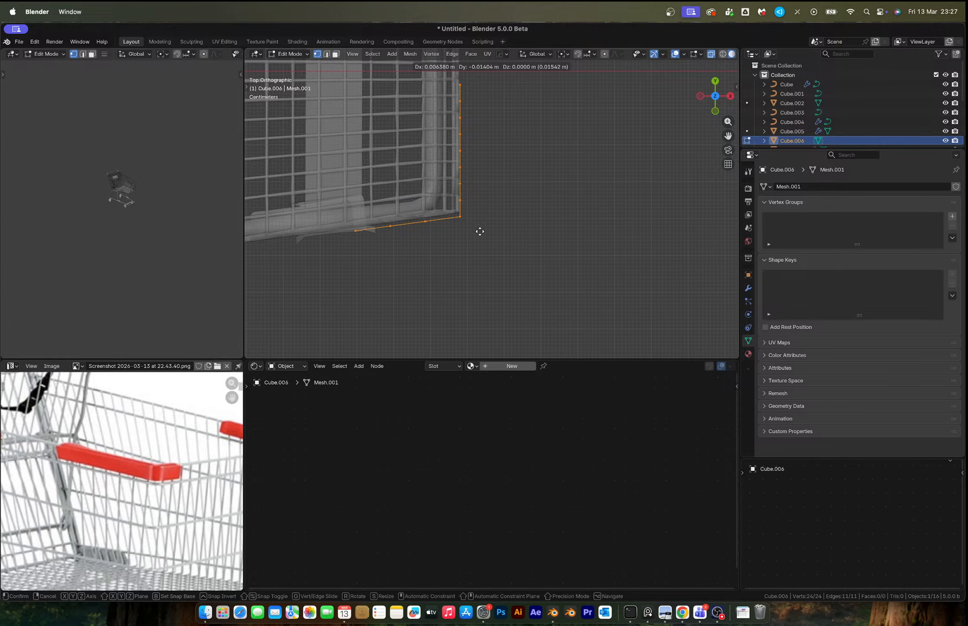
left_click(481, 234)
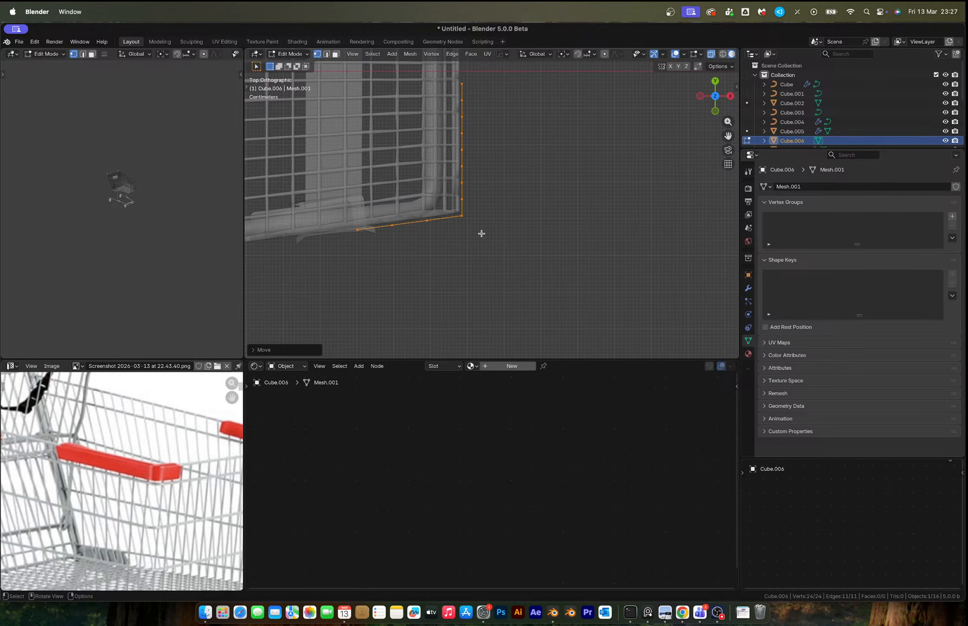
Extrude the corner line upward by about 0.048 m into a strip and scale its upper edge to about 1.04
middle_click_drag(482, 234, 504, 283)
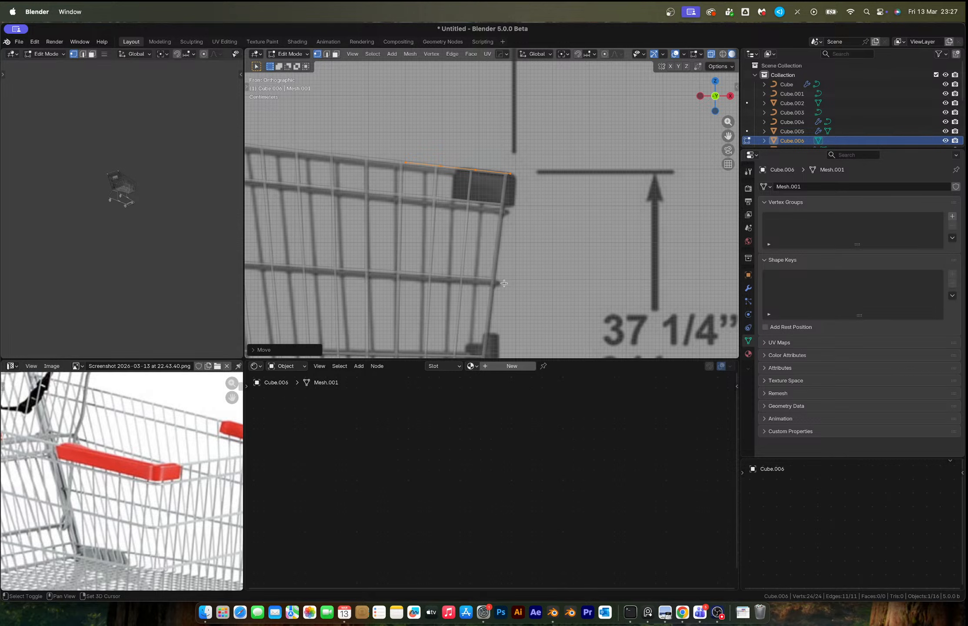
scroll(505, 237, "up", 5)
key("e")
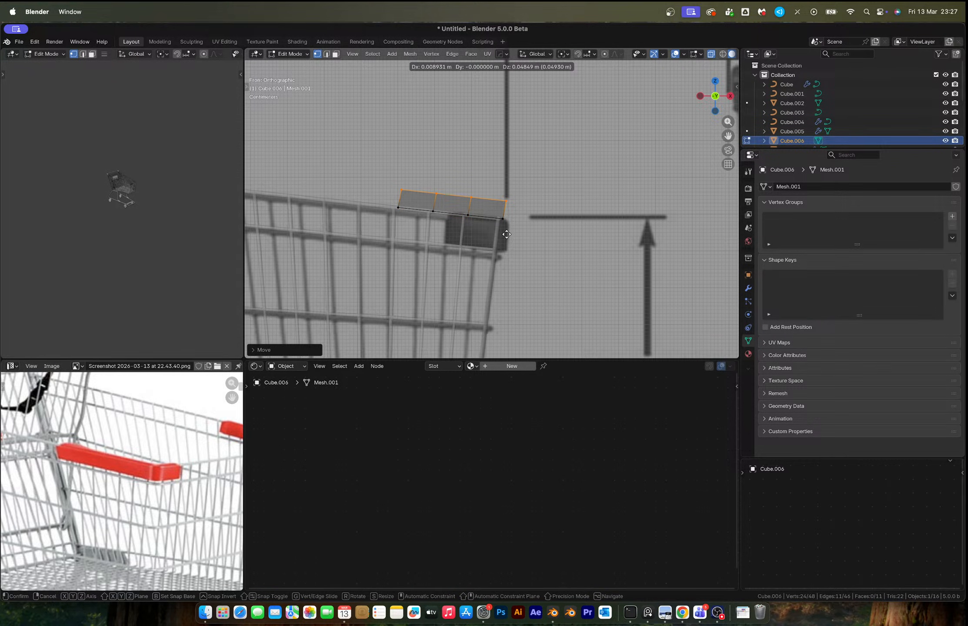
left_click(507, 234)
key("s")
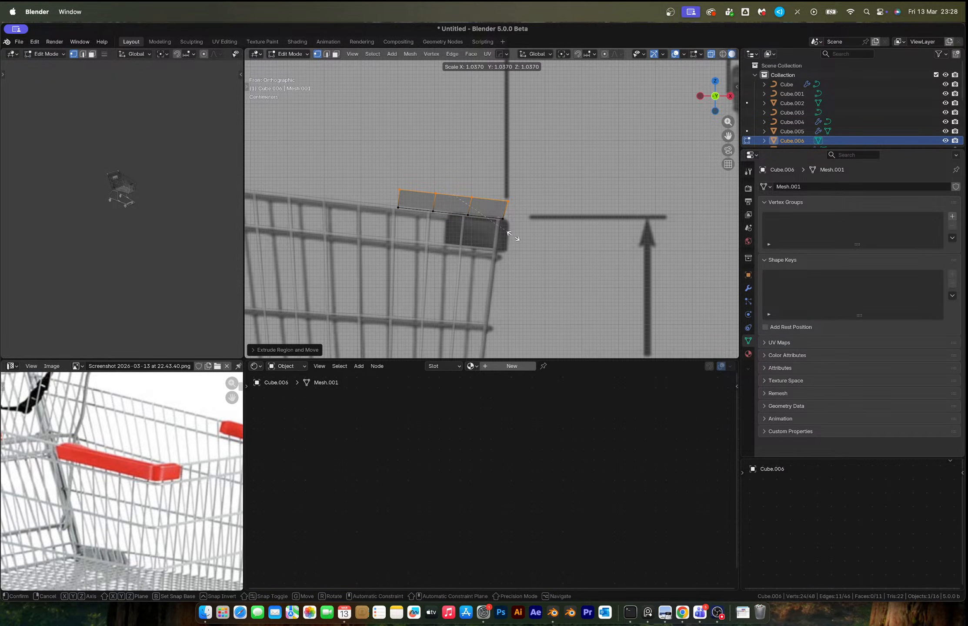
left_click(513, 235)
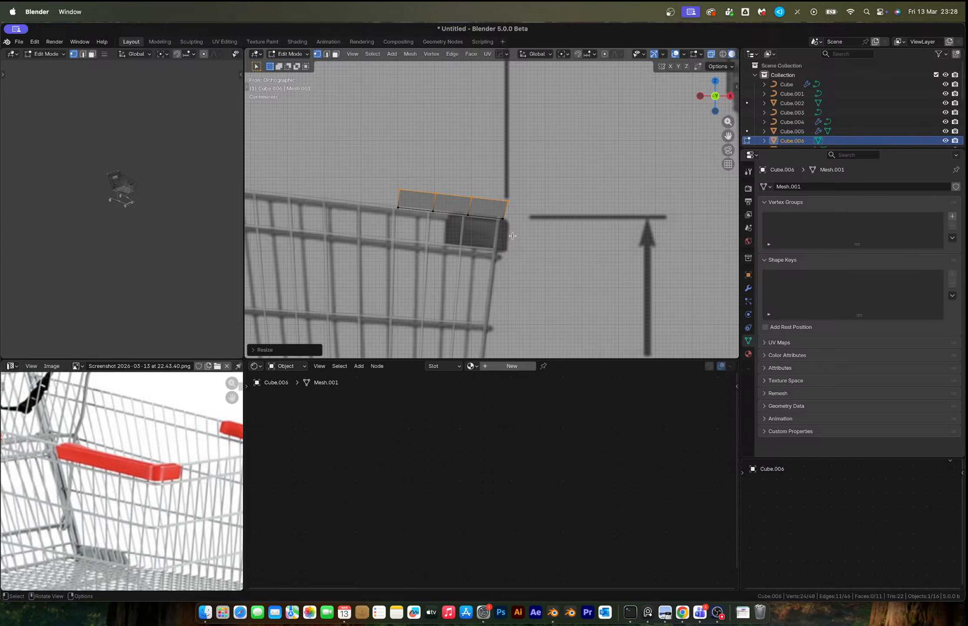
Try to recalculate the corner strip's normals and extrude all of its faces along their normals
key("a")
middle_click_drag(513, 235, 505, 233)
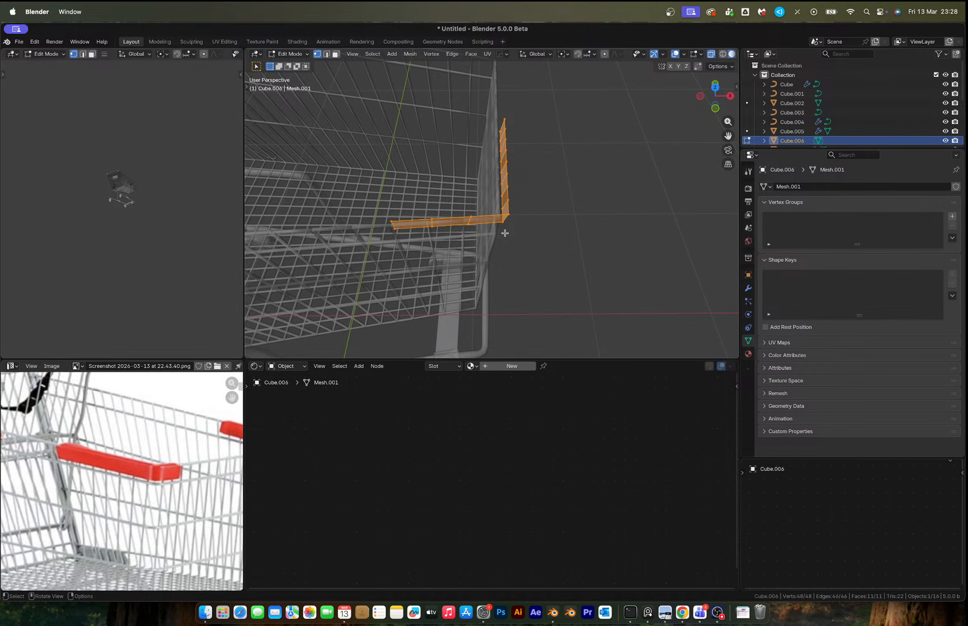
key("shift+n")
key("alt+e")
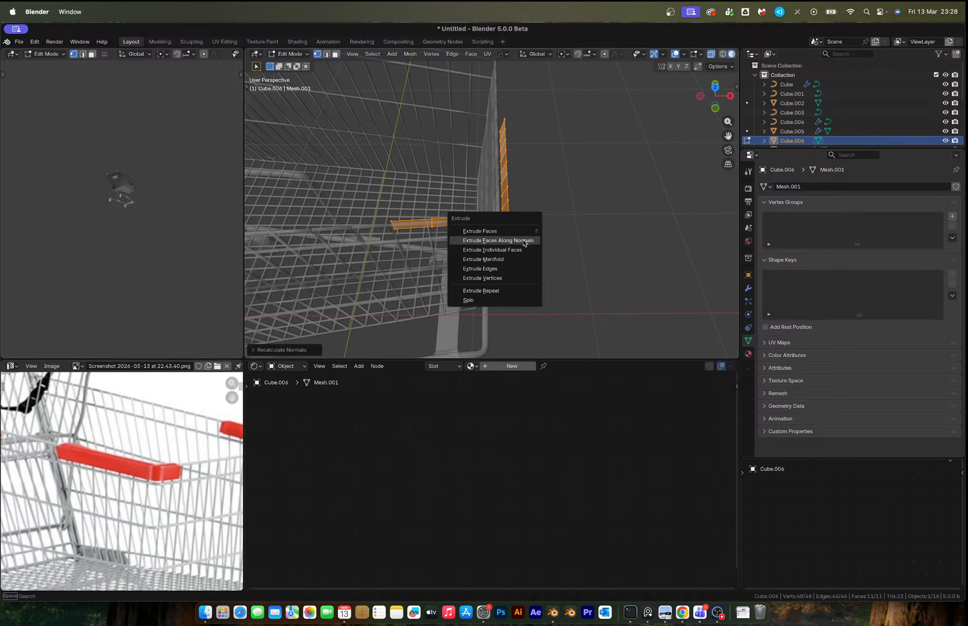
left_click(524, 243)
left_click(522, 239)
middle_click_drag(522, 239, 515, 217)
key("ctrl+z")
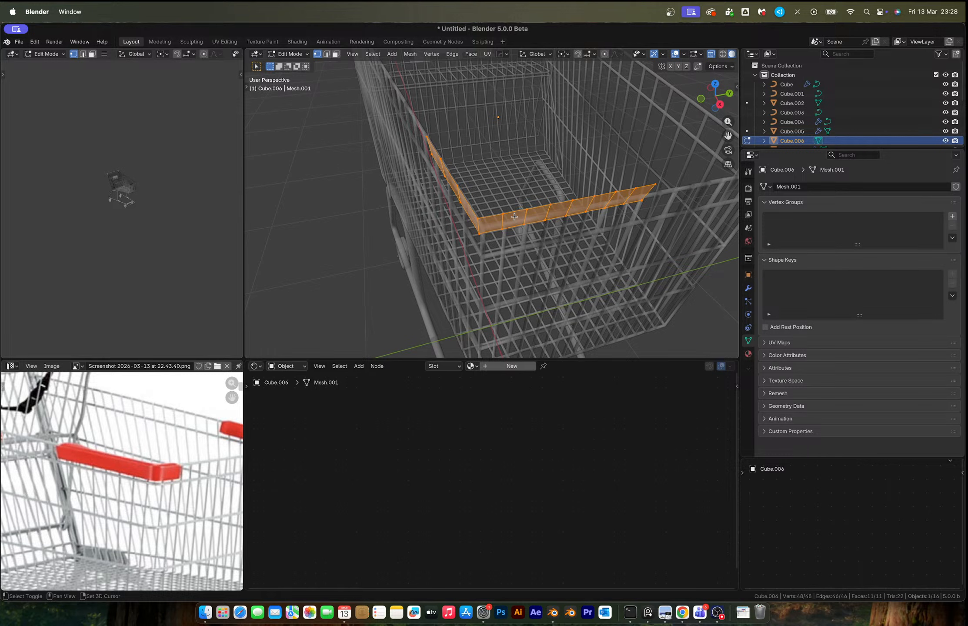
Recalculate the normals of the whole corner strip, turn off X-ray and return to Object Mode
key("shift+n")
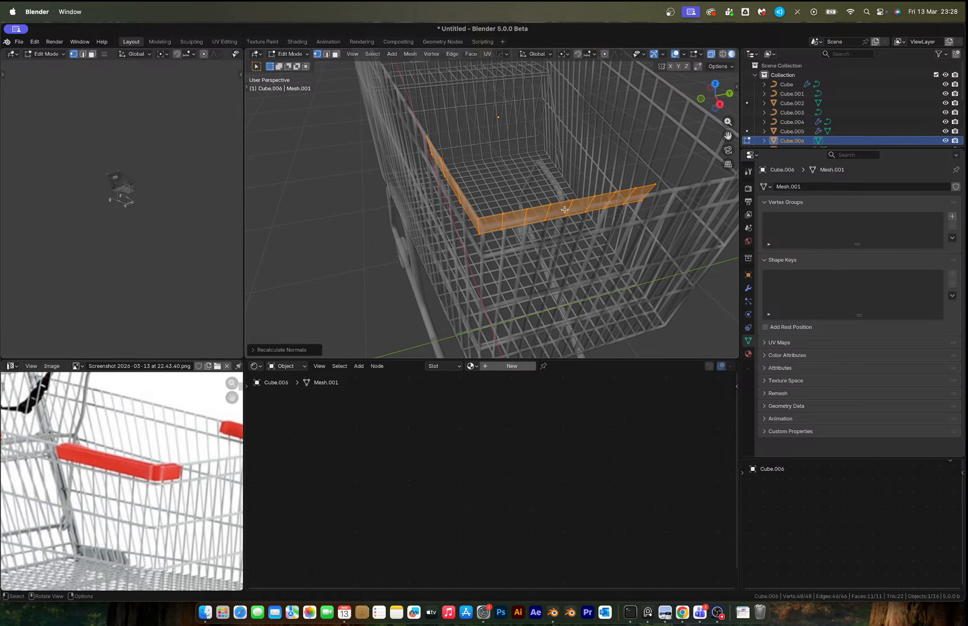
middle_click_drag(564, 210, 591, 185)
key("alt+z")
key("alt+e")
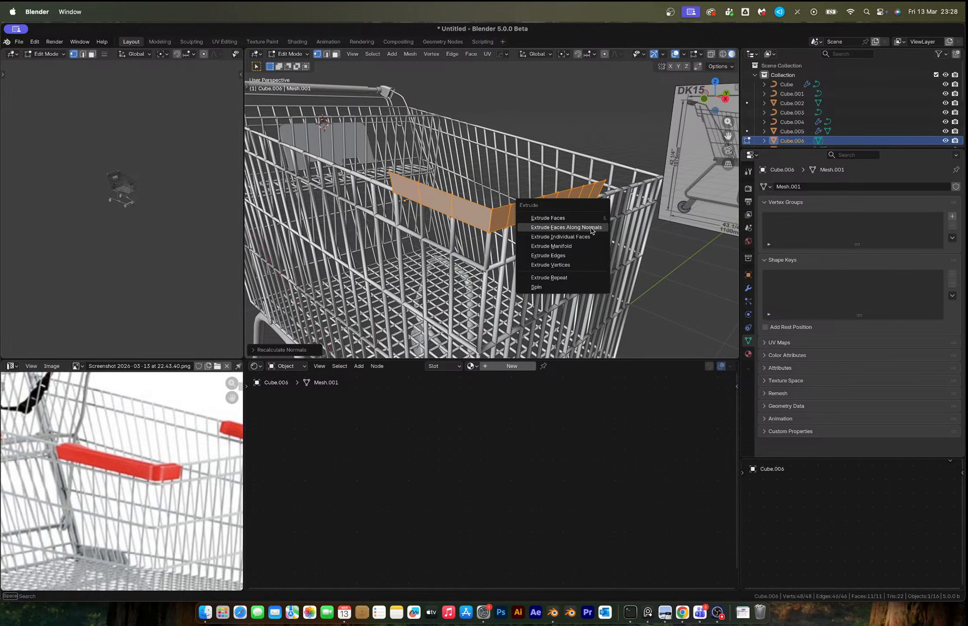
key("Escape")
key("Tab")
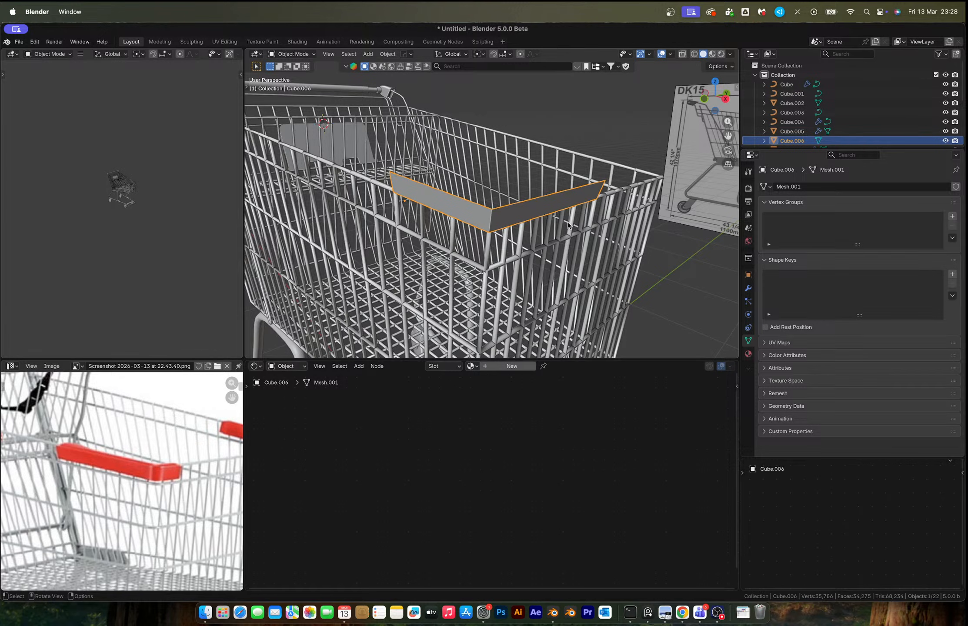
Add a Solidify modifier with a thickness of about 0.019 to the corner strip through HardOps
key("q")
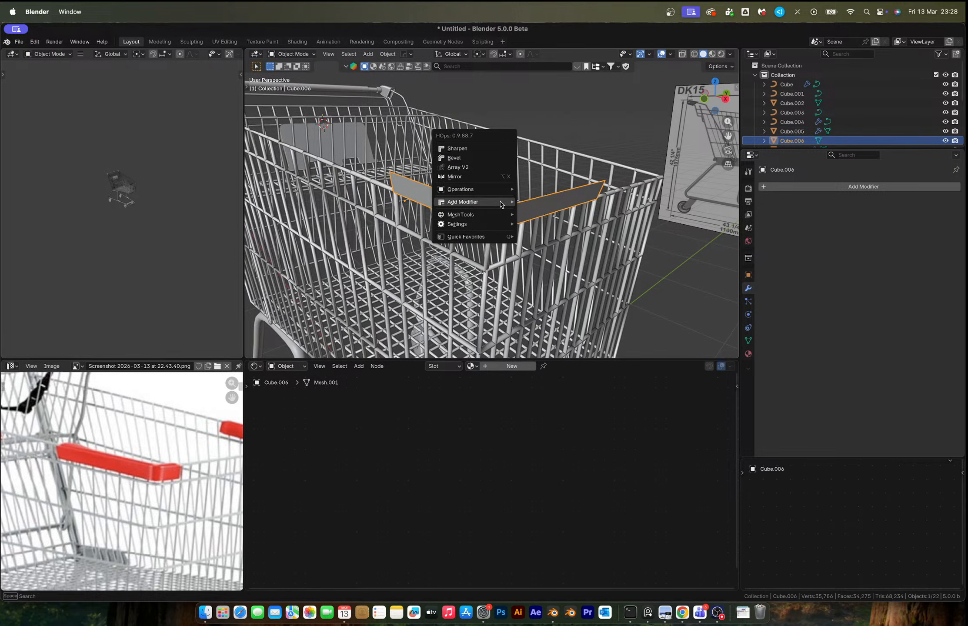
mouse_move(502, 204)
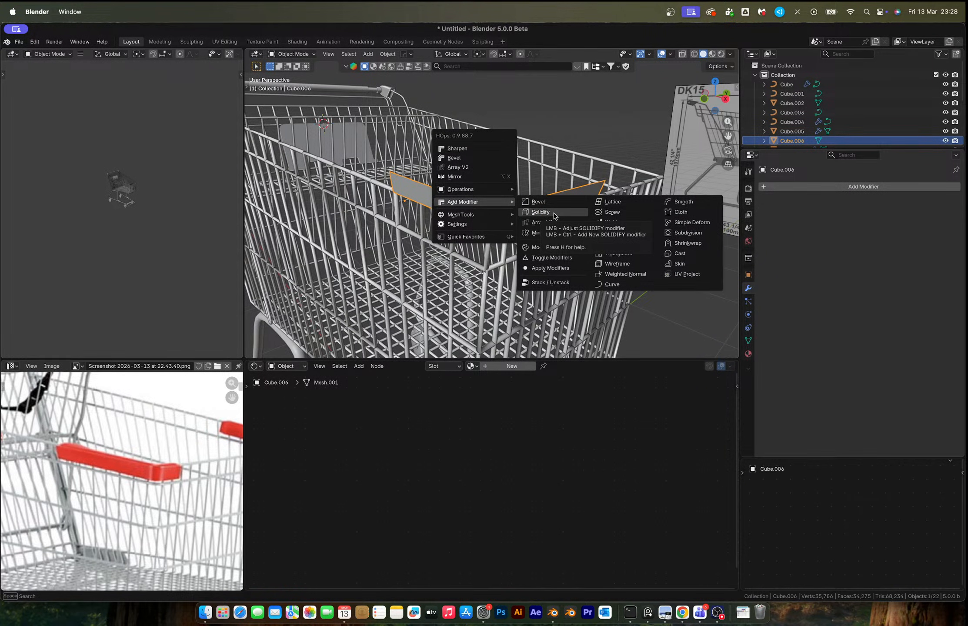
left_click(555, 214)
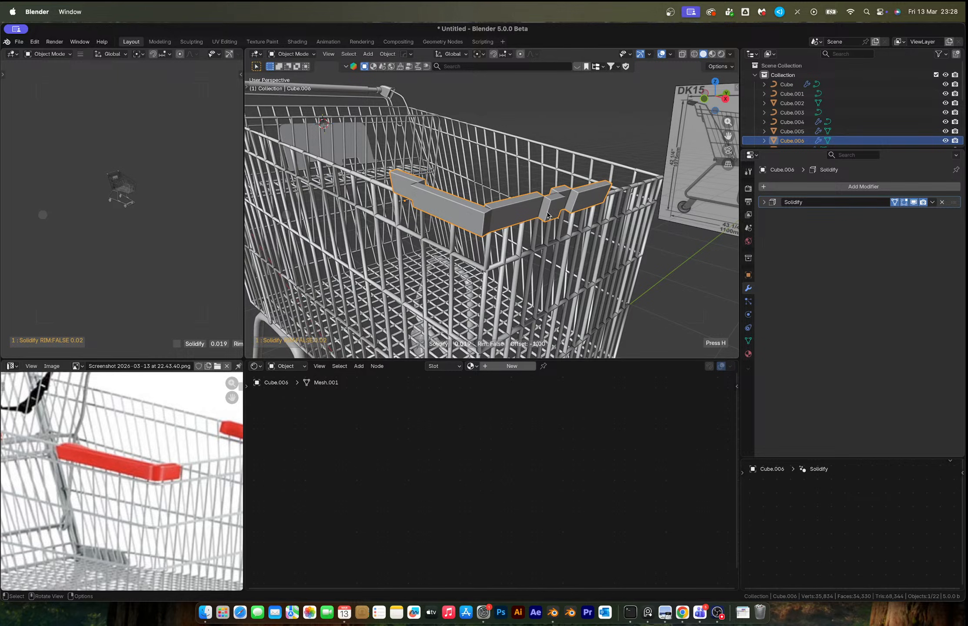
Flip the normals of the two misaligned faces nearest the corner on the strip's basket-side arm
middle_click_drag(548, 215, 463, 222)
key("Tab")
key("2")
key("3")
key("alt+a")
left_click(463, 222)
left_click(429, 212, "shift")
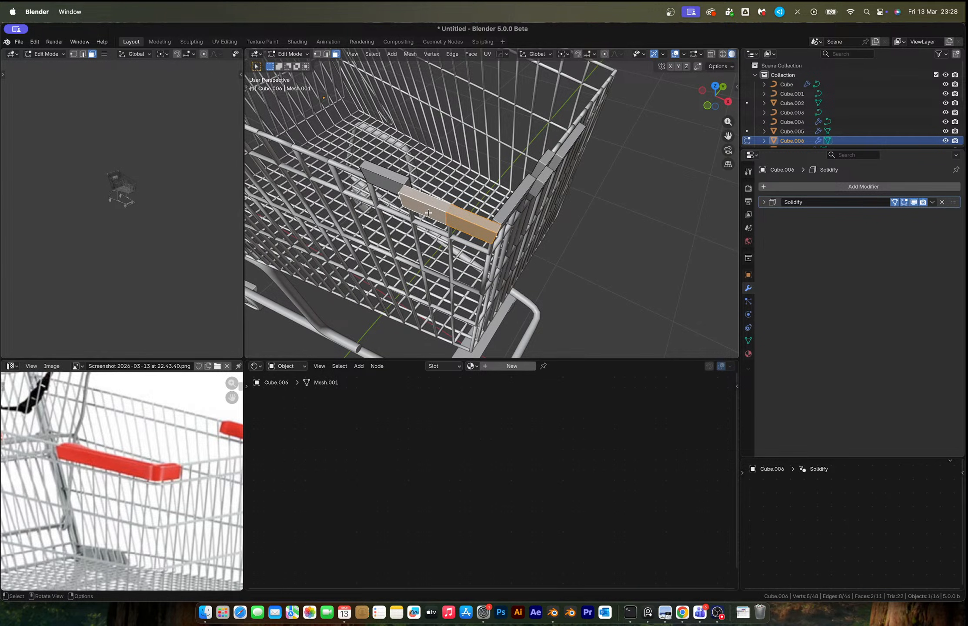
left_click(427, 211)
key("shift+n")
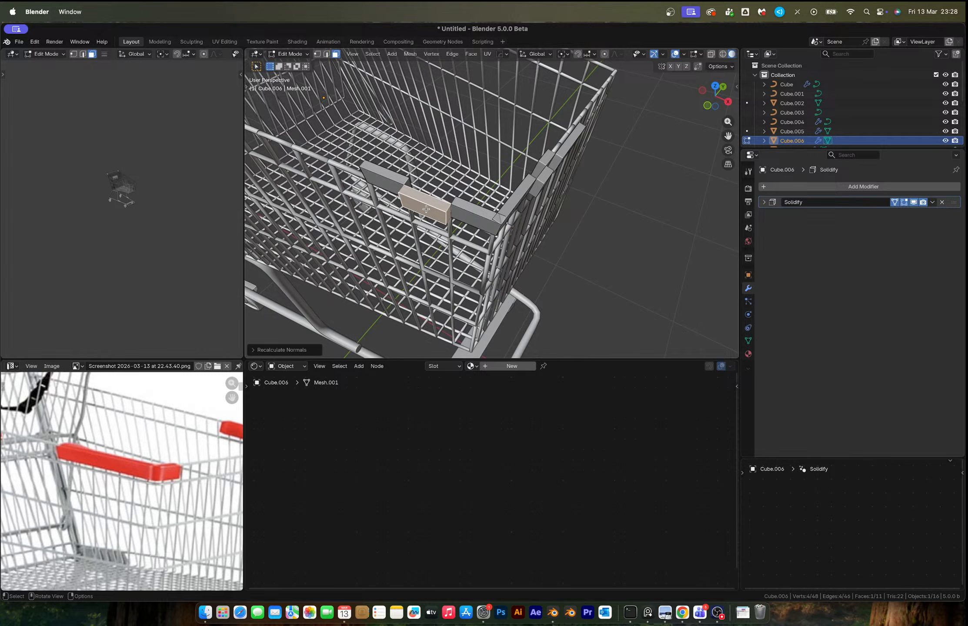
key("alt+n")
left_click(425, 212)
Flip the normals of the misaligned faces on the strip's arm along the basket front
middle_click_drag(500, 209, 554, 207)
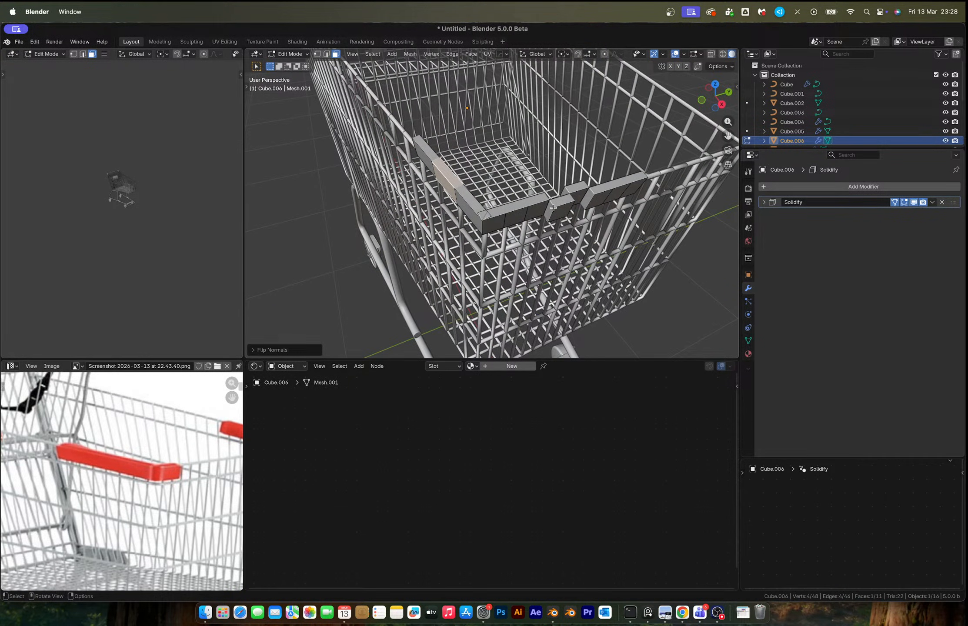
left_click(587, 198)
left_click(635, 192, "shift")
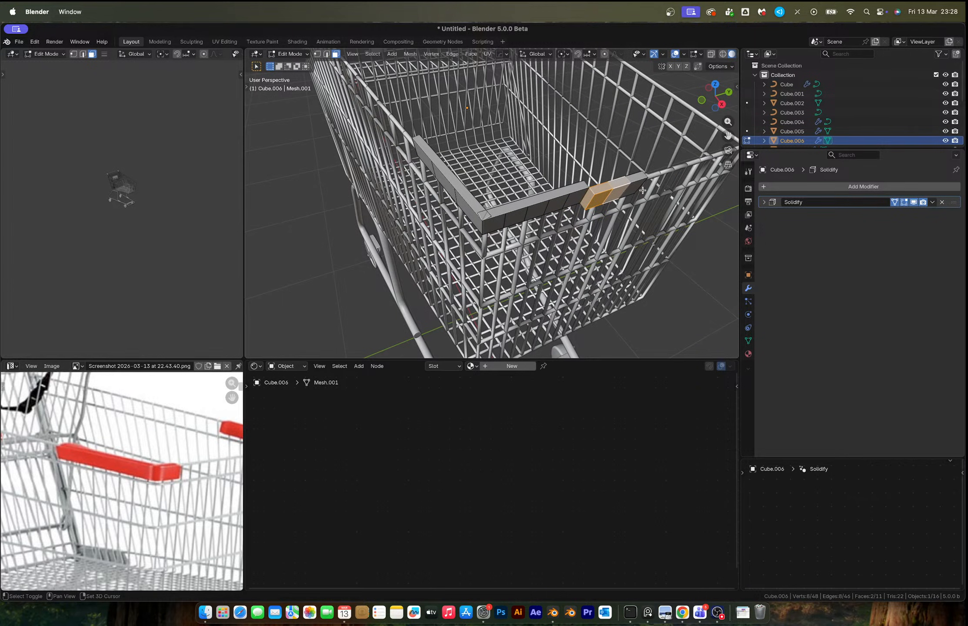
left_click(642, 190, "shift")
key("alt+n")
left_click(634, 193)
Apply the strip's Solidify modifier and select the two overlapping vertices at the thickened corner
middle_click_drag(573, 206, 611, 212)
key("Tab")
scroll(538, 232, "up", 4)
middle_click_drag(538, 232, 659, 239)
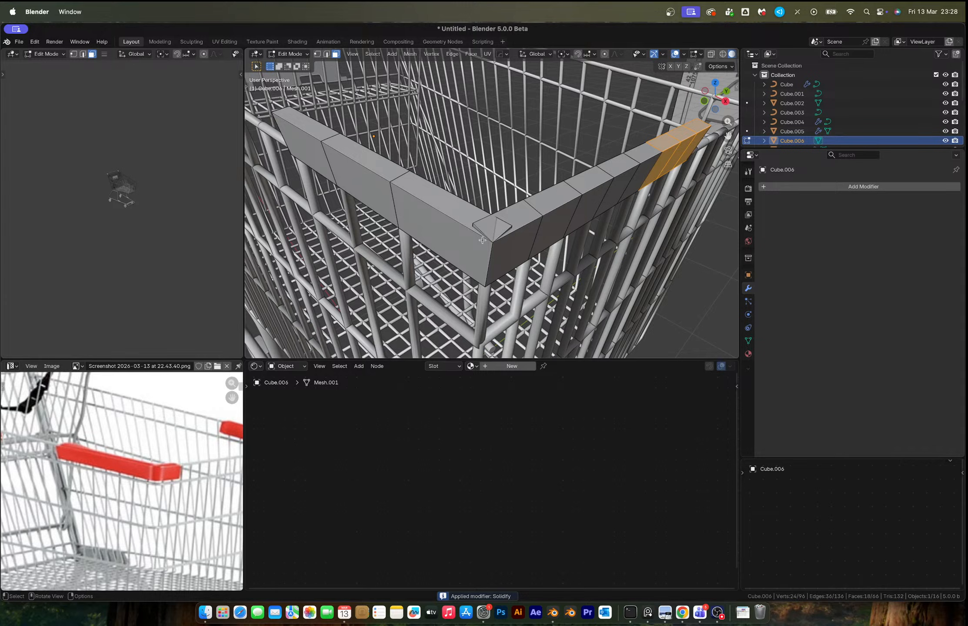
key("1")
left_click(510, 226)
middle_click_drag(507, 222, 508, 247)
left_click(474, 243, "shift")
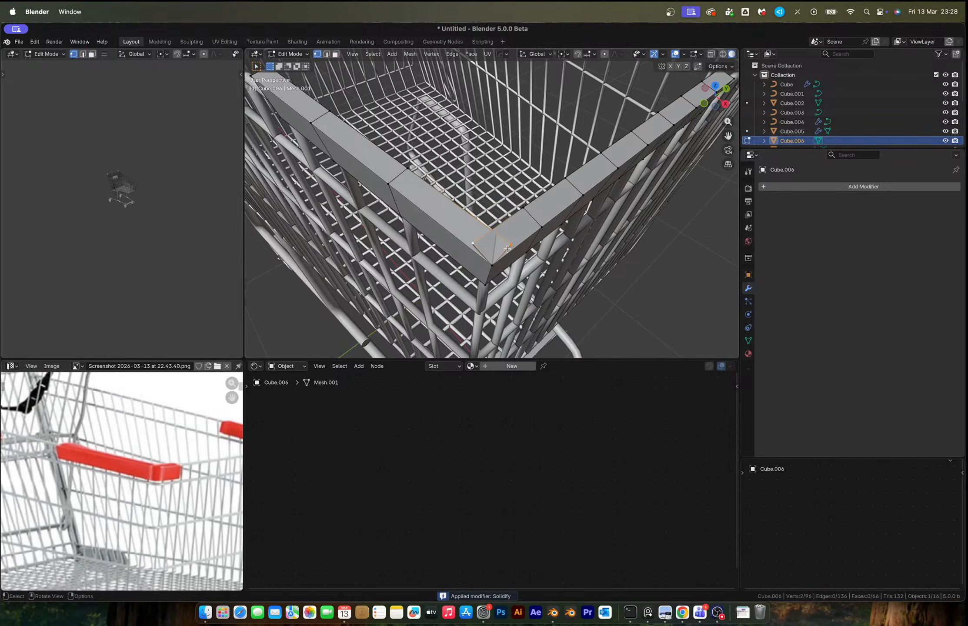
Undo the applied modifier, the normal flips and the Solidify modifier, back to the flat strip
key("super+z")
key("super+z")
key("super+z")
key("super+z")
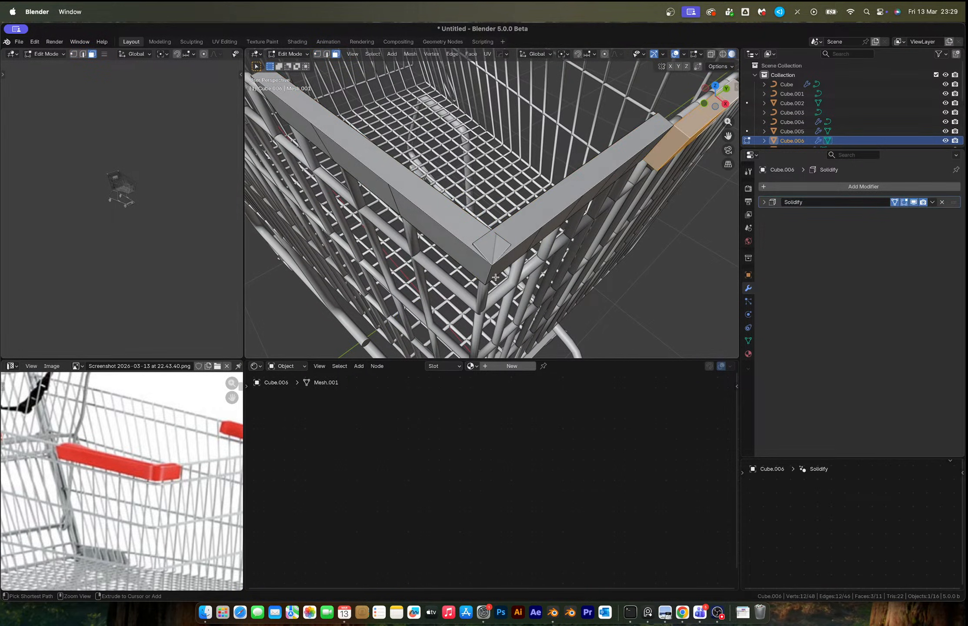
key("super+z")
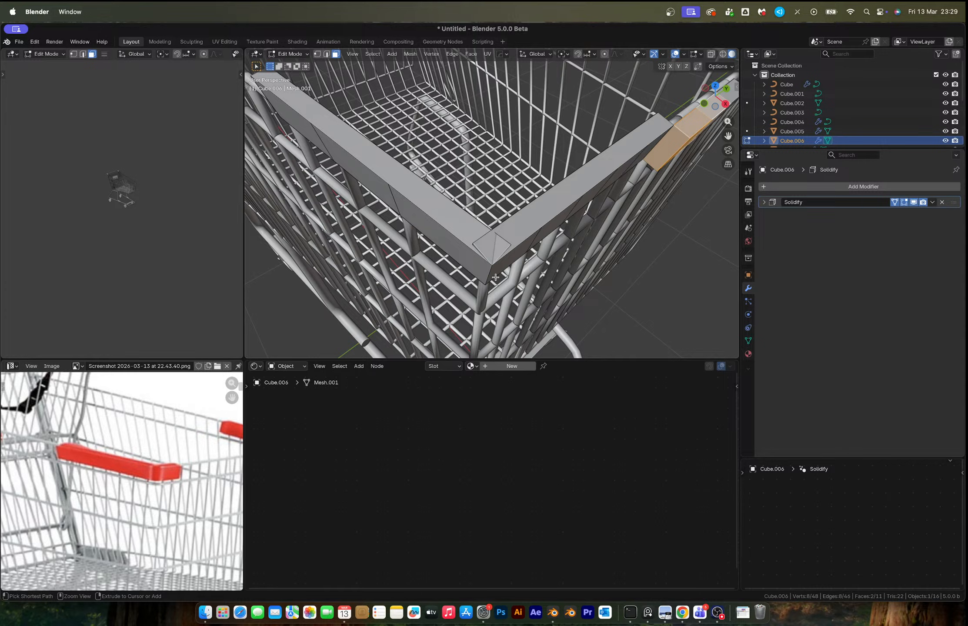
key("super+z")
key("super+z")
key("super+z")
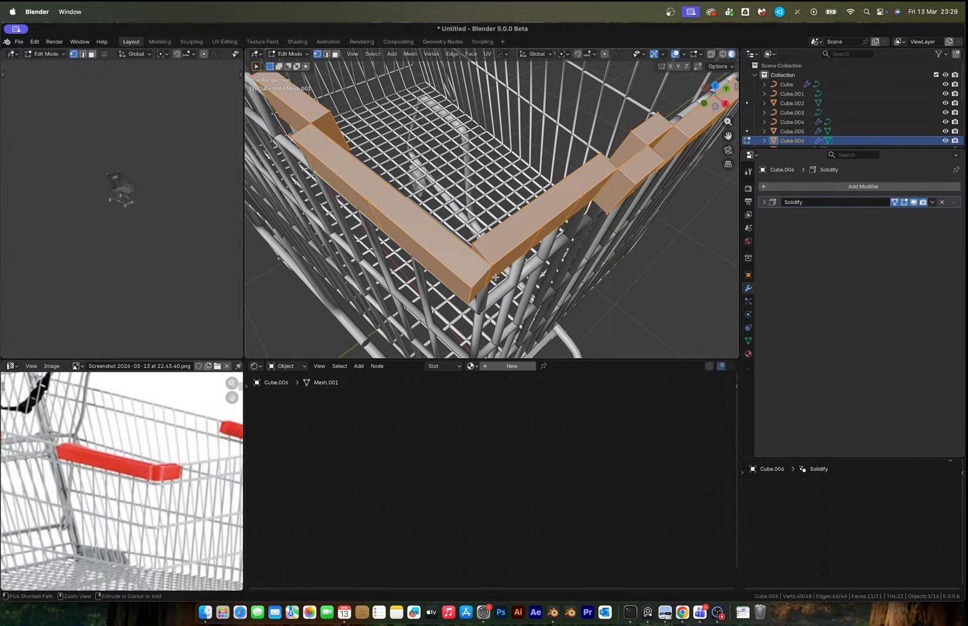
key("super+z")
key("super+z")
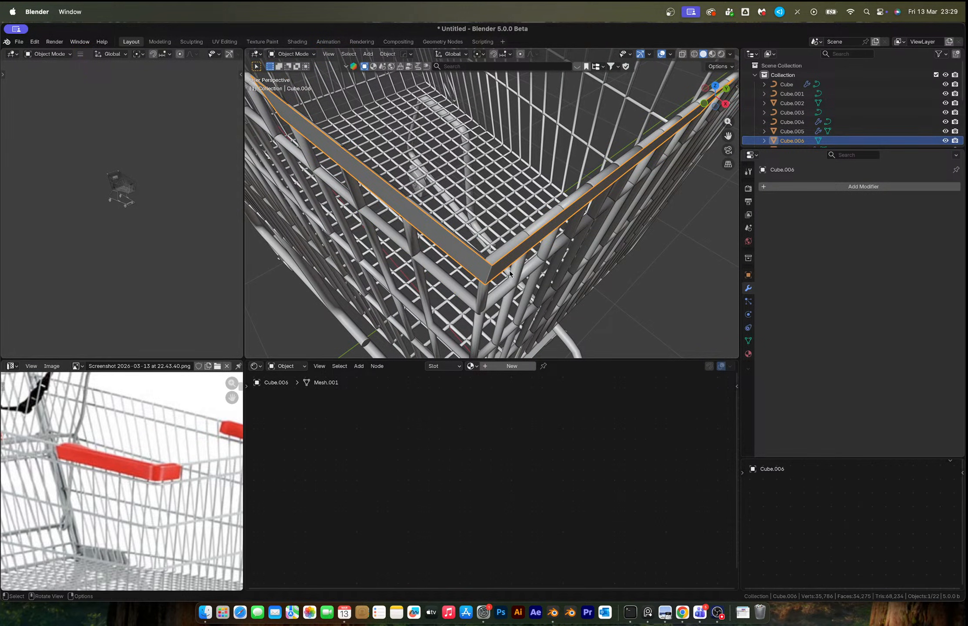
Extrude all faces of the flat strip along their normals by about 0.017 m
key("Tab")
key("alt+e")
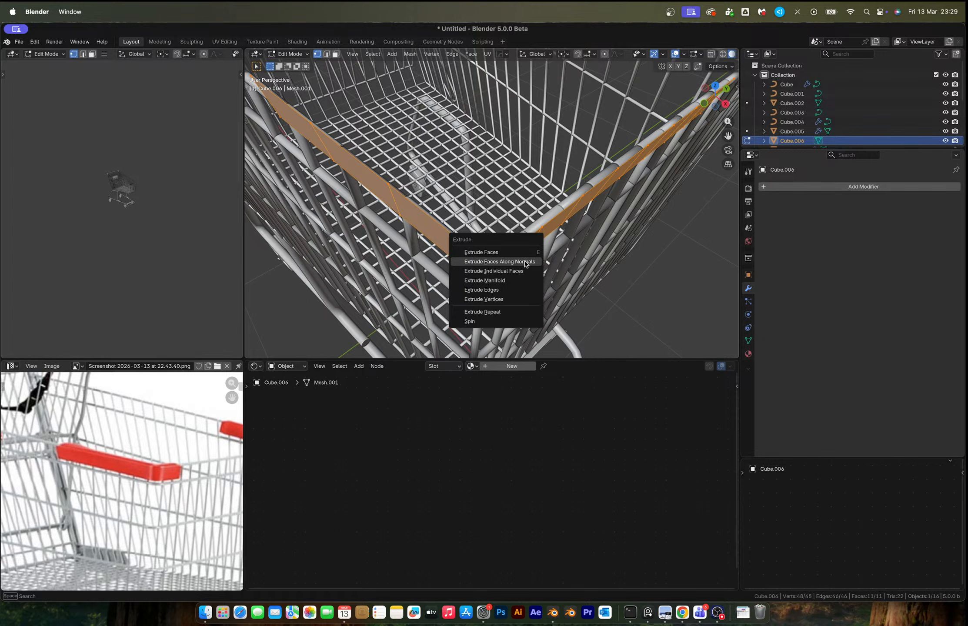
left_click(526, 262)
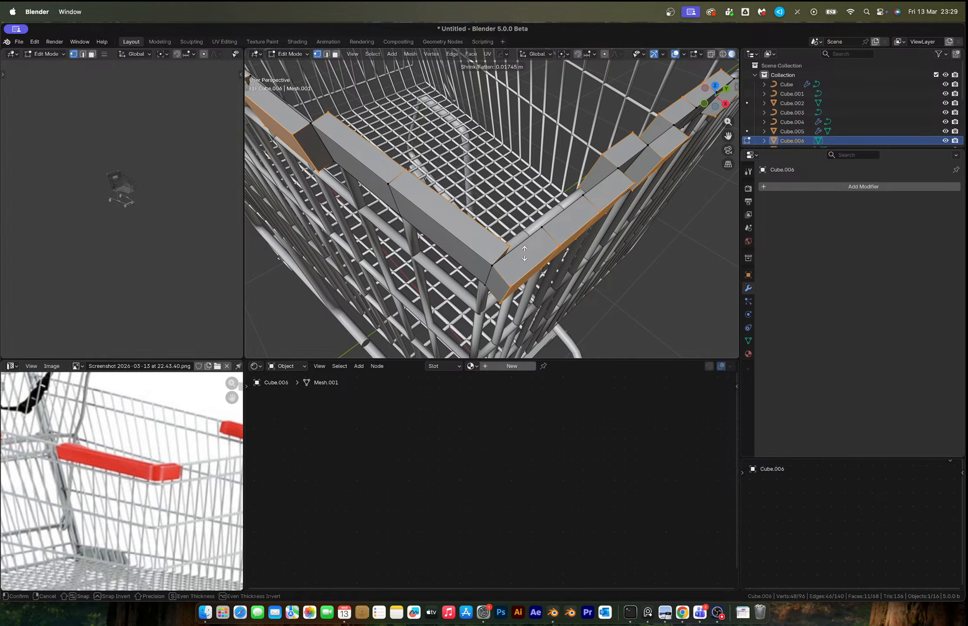
left_click(525, 254)
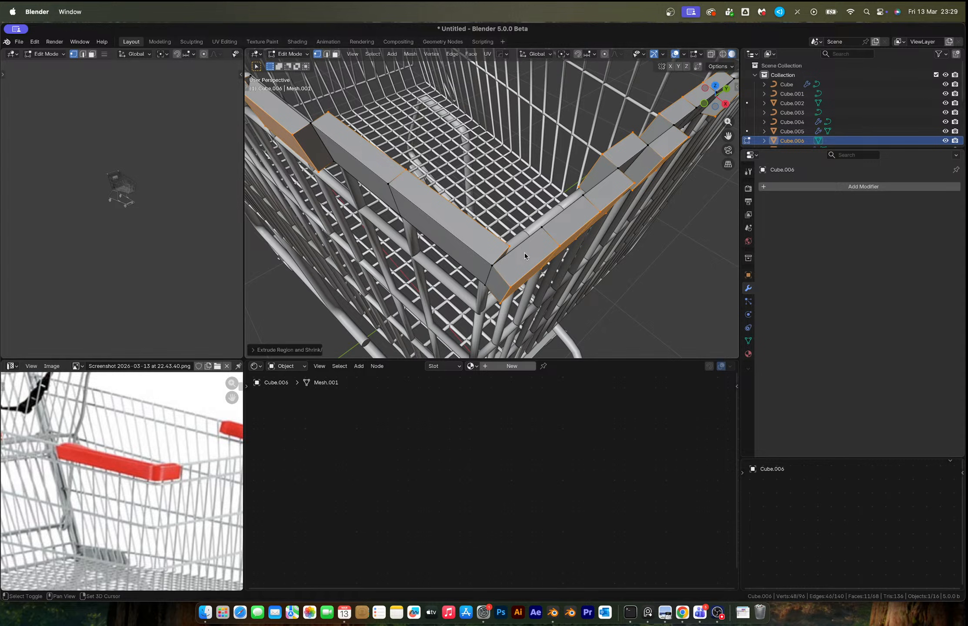
Undo the extrusion along normals, back to the flat strip with all faces selected
key("ctrl")
key("ctrl+z")
key("ctrl+z")
key("ctrl+z")
key("ctrl+z")
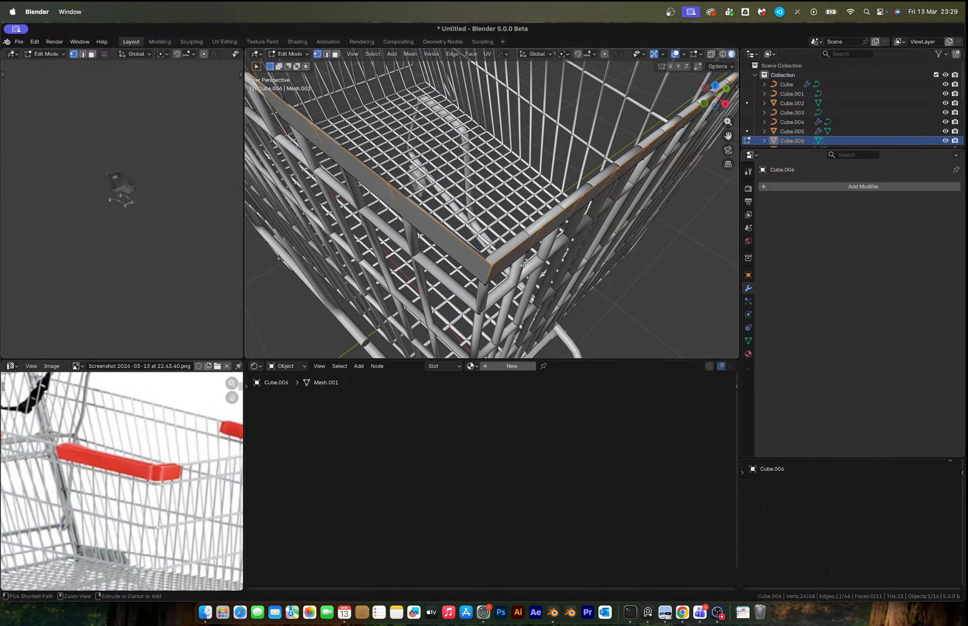
key("ctrl+shift+z")
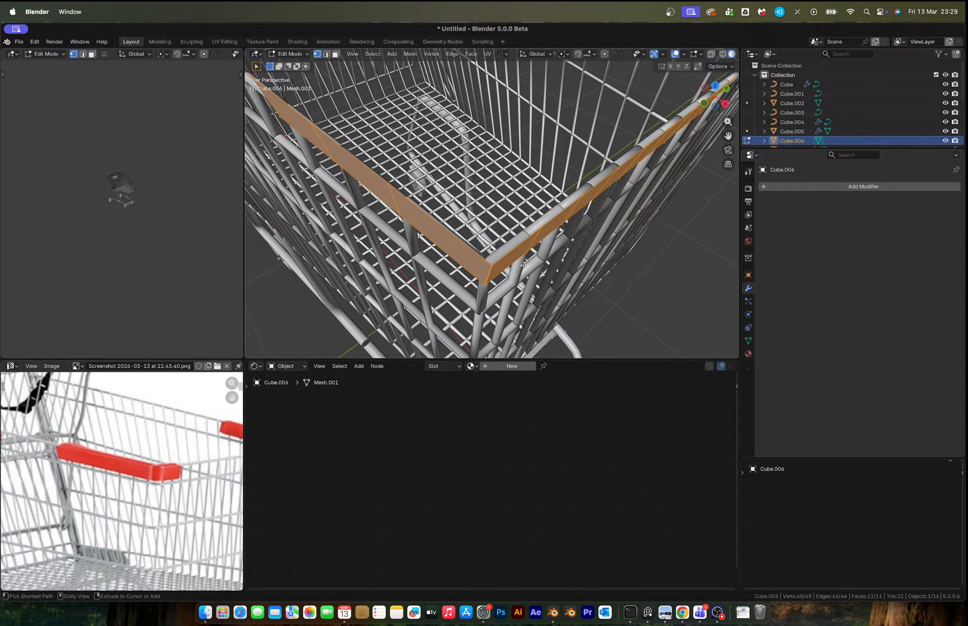
key("ctrl+shift+z")
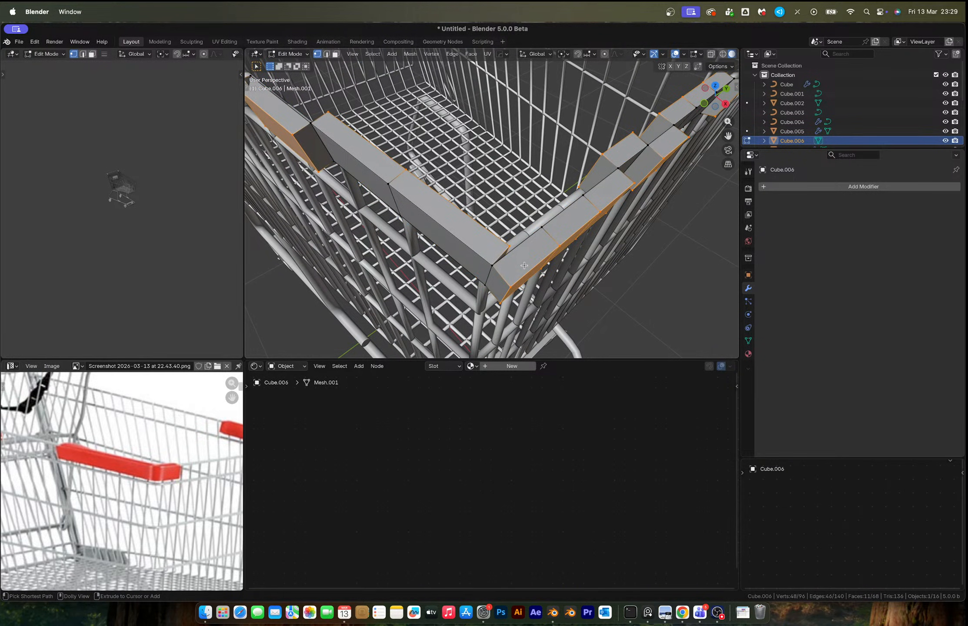
key("Tab")
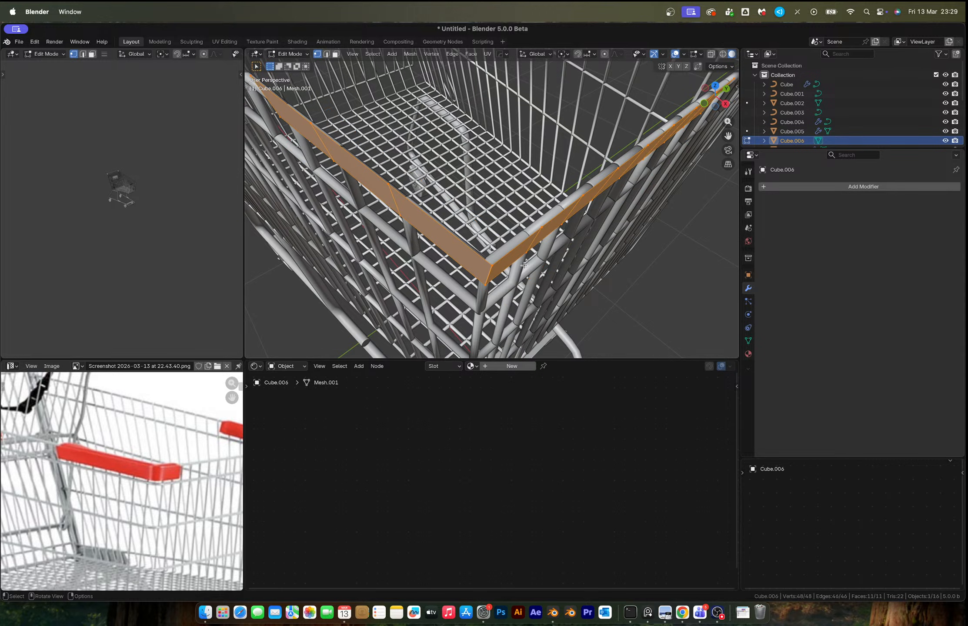
In Object Mode, add a HardOps Solidify modifier to the corner strip with a thickness of about 0.014
key("a")
left_click(521, 262)
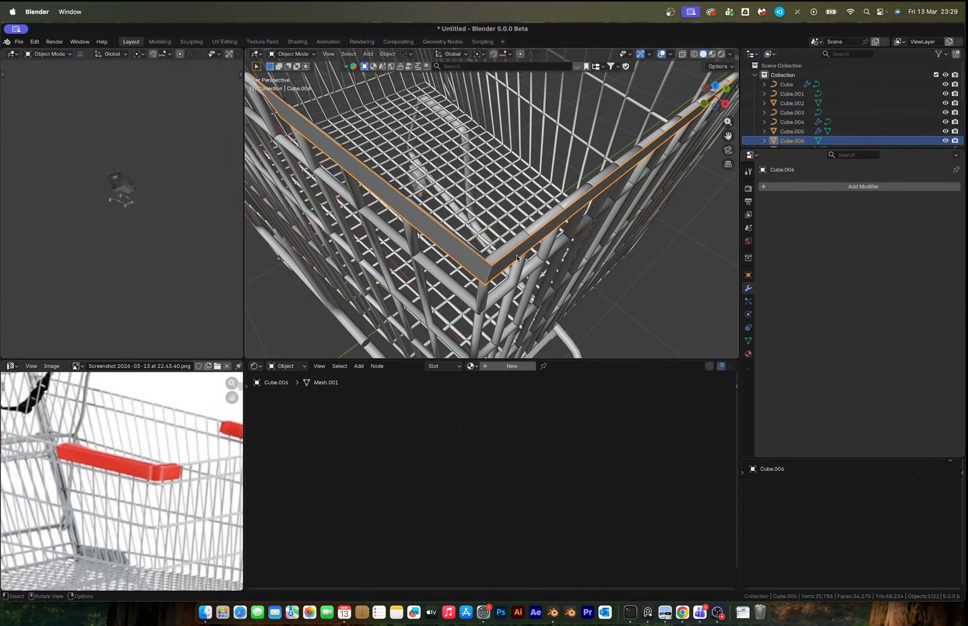
key("q")
mouse_move(520, 256)
left_click(557, 266)
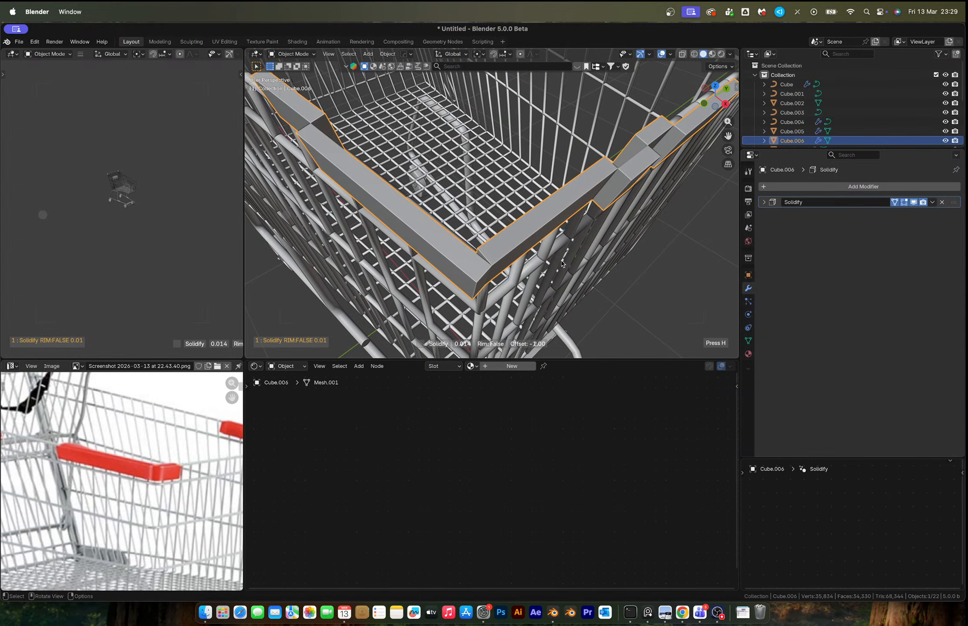
left_click(562, 263)
Flip the normals of the two faces nearest the corner on the strip's basket-side arm
middle_click_drag(562, 264, 448, 244)
key("Tab")
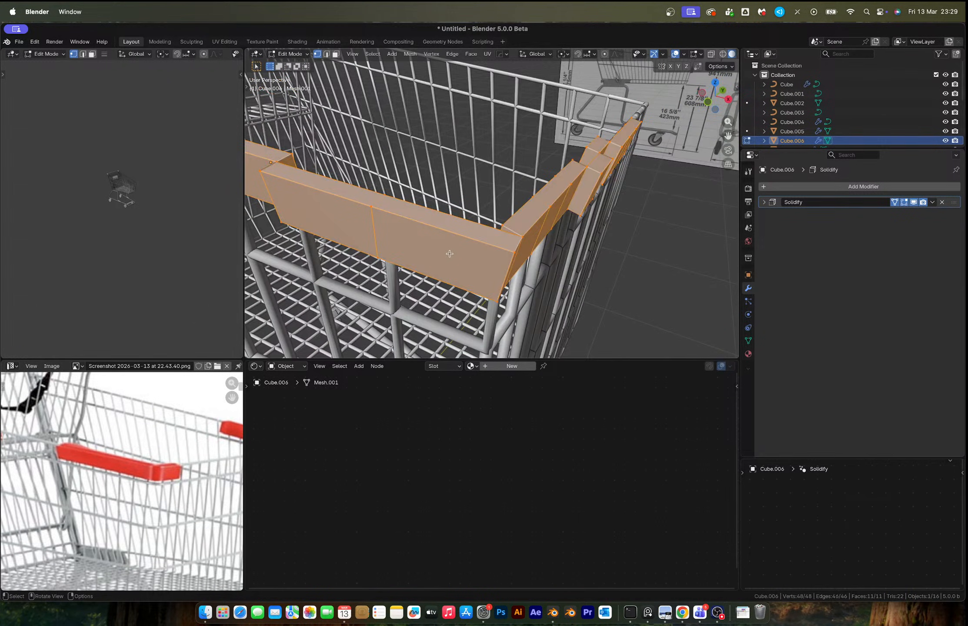
key("alt+a")
key("3")
left_click(411, 246)
left_click(346, 231, "shift")
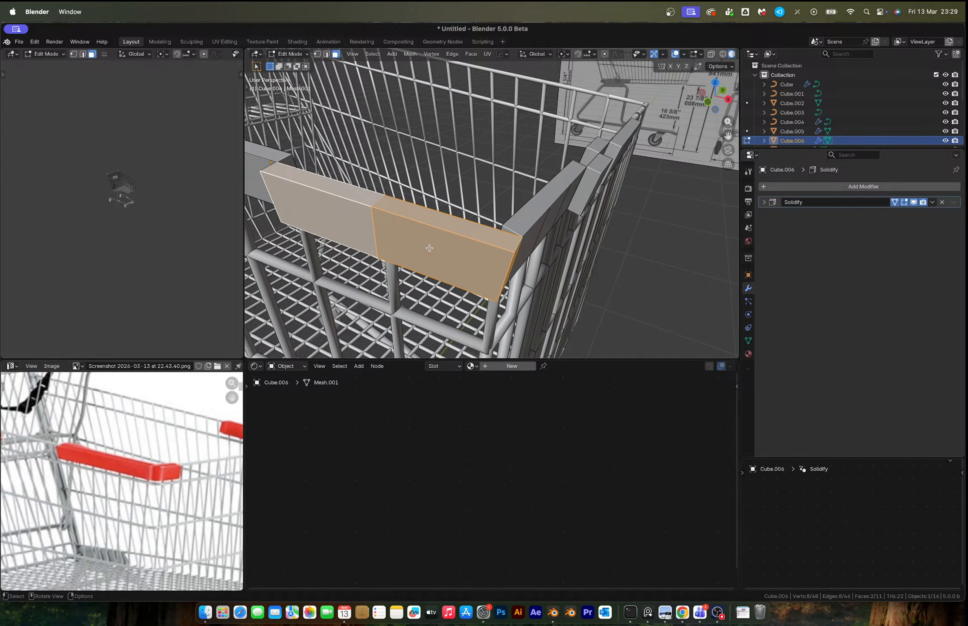
key("alt+n")
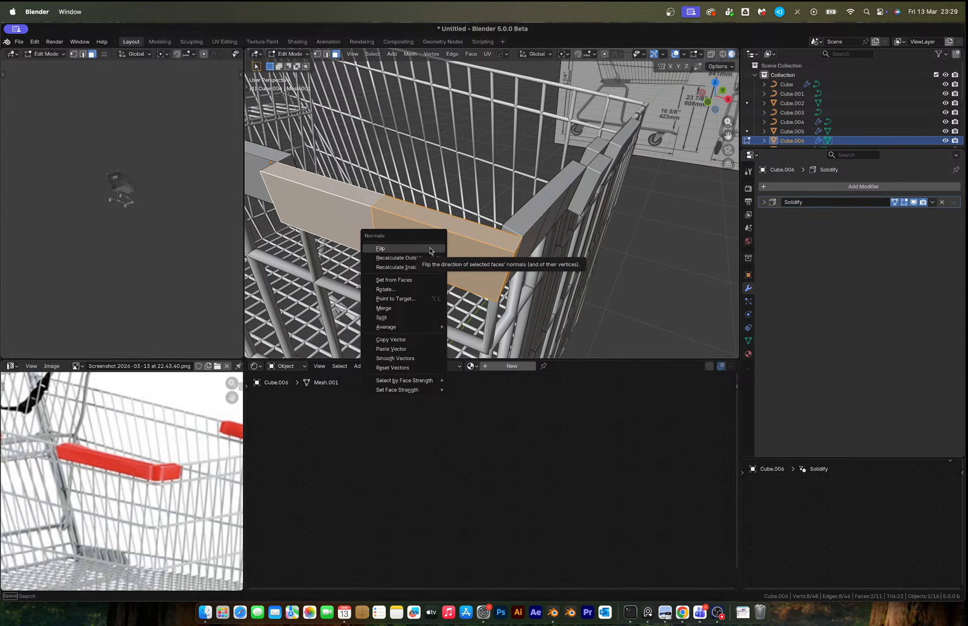
left_click(430, 251)
Flip the normals of the four misaligned faces on the strip's front arm and return to Object Mode
middle_click_drag(430, 250, 536, 254)
left_click(535, 255)
left_click(620, 252, "shift")
left_click(668, 250, "shift")
left_click(698, 253, "shift")
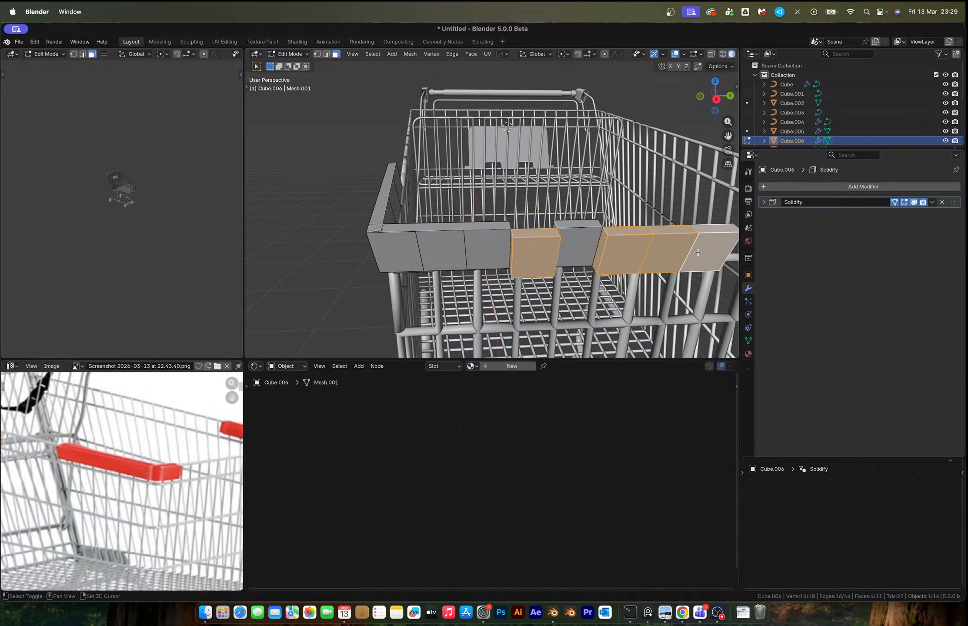
key("alt+n")
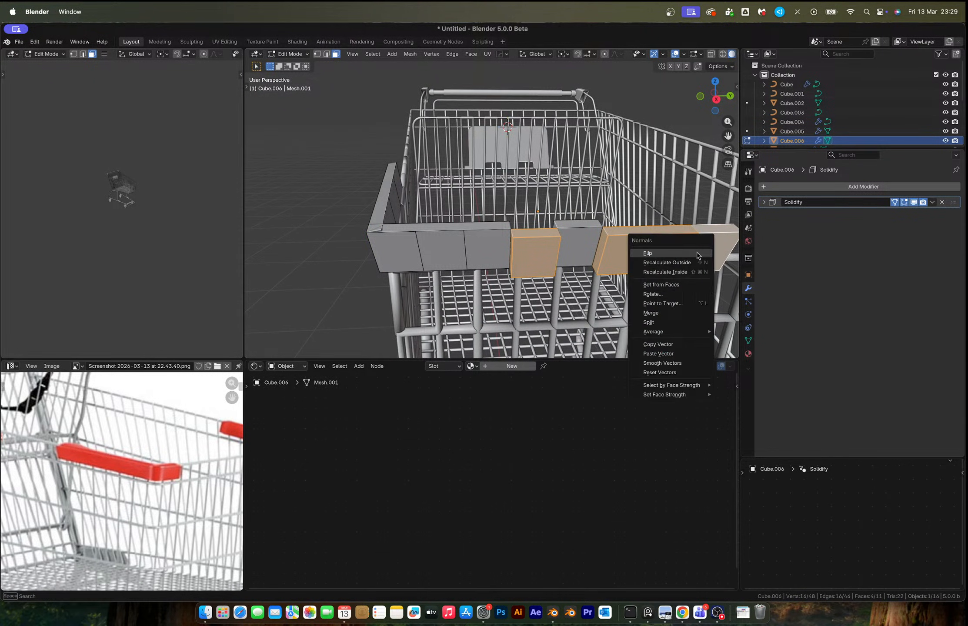
left_click(697, 256)
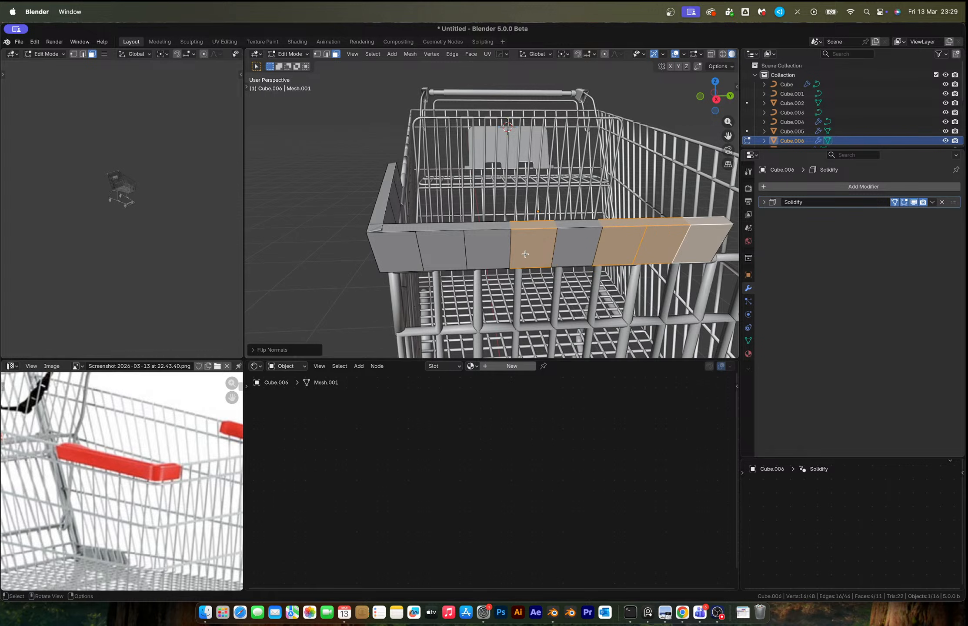
middle_click_drag(525, 253, 579, 261)
key("Tab")
scroll(456, 299, "up", 2)
middle_click_drag(456, 298, 561, 277, "shift")
scroll(515, 256, "down", 2)
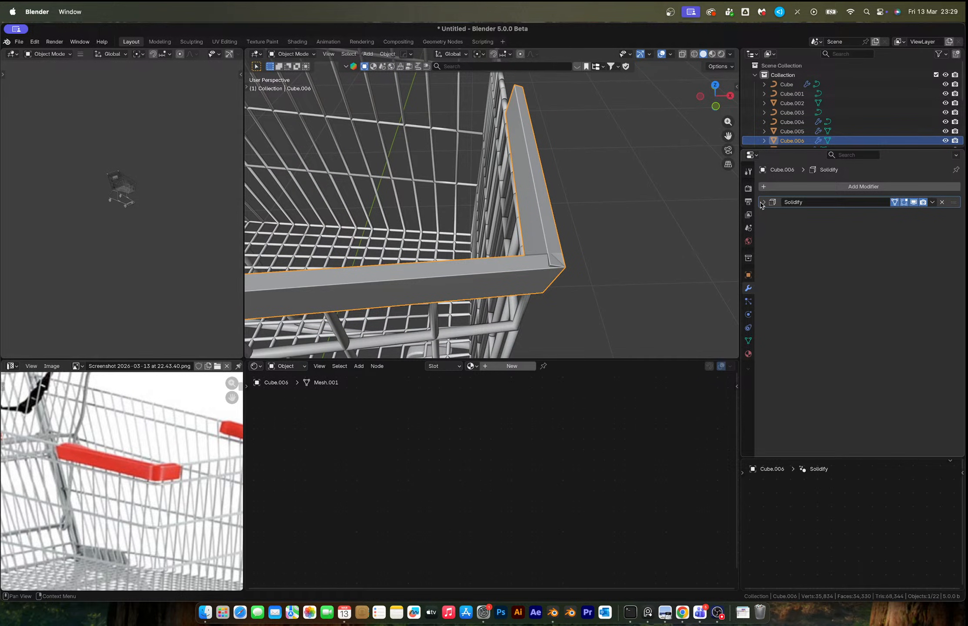
Increase the corner strip's Solidify thickness to about 0.0225 m
left_click(762, 202)
left_click_drag(893, 228, 892, 228)
middle_click_drag(453, 218, 494, 214)
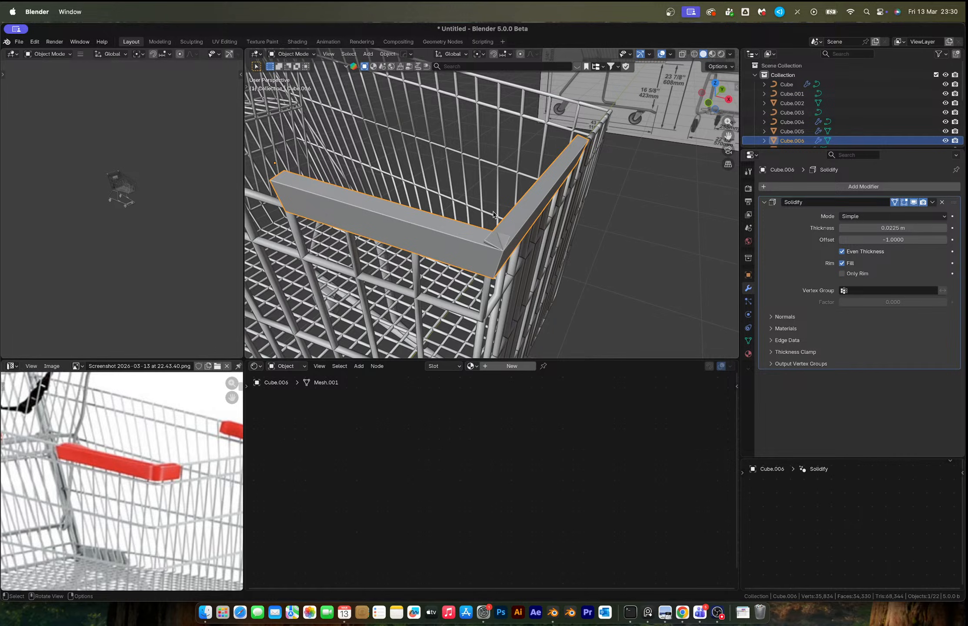
In front view, move the corner strip about 0.01 m down and 0.004 m in negative X onto the basket rim
key("KP_1")
key("g")
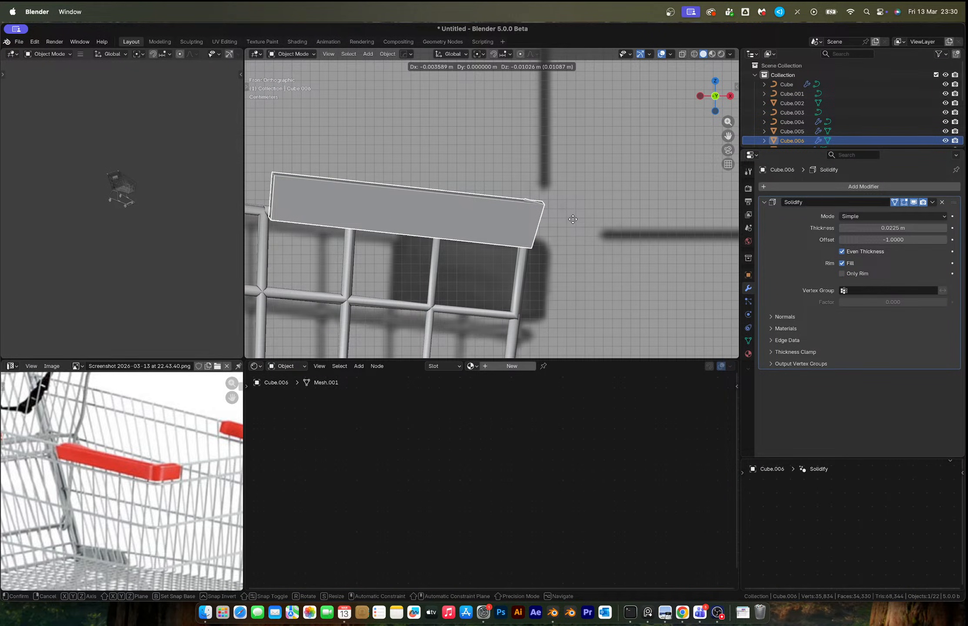
left_click(573, 219)
middle_click_drag(573, 219, 760, 260)
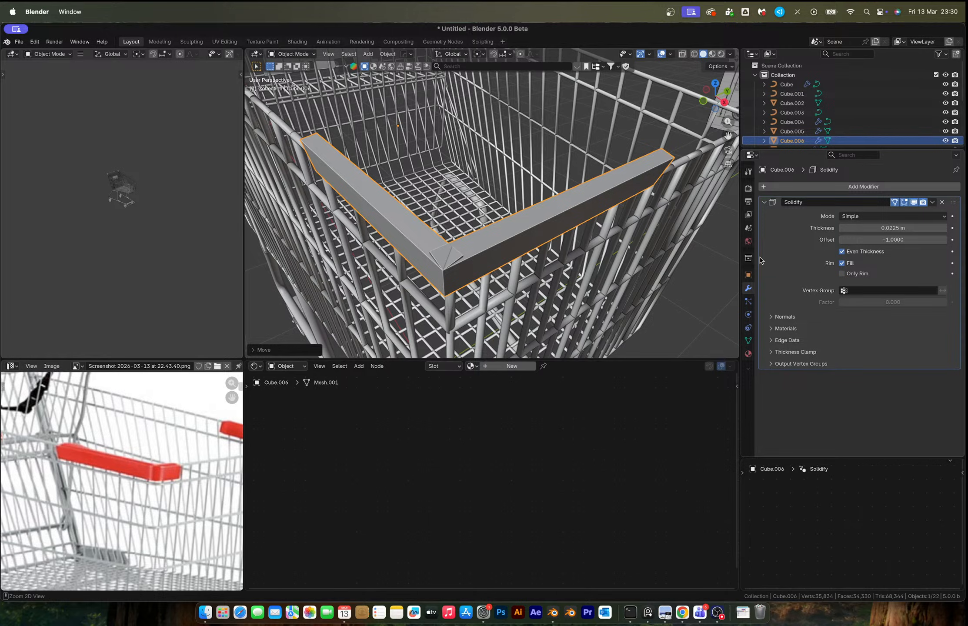
Apply the Solidify modifier to the corner strip and open its mesh in Edit Mode with X-ray on
key("ctrl+a")
key("Tab")
key("alt+z")
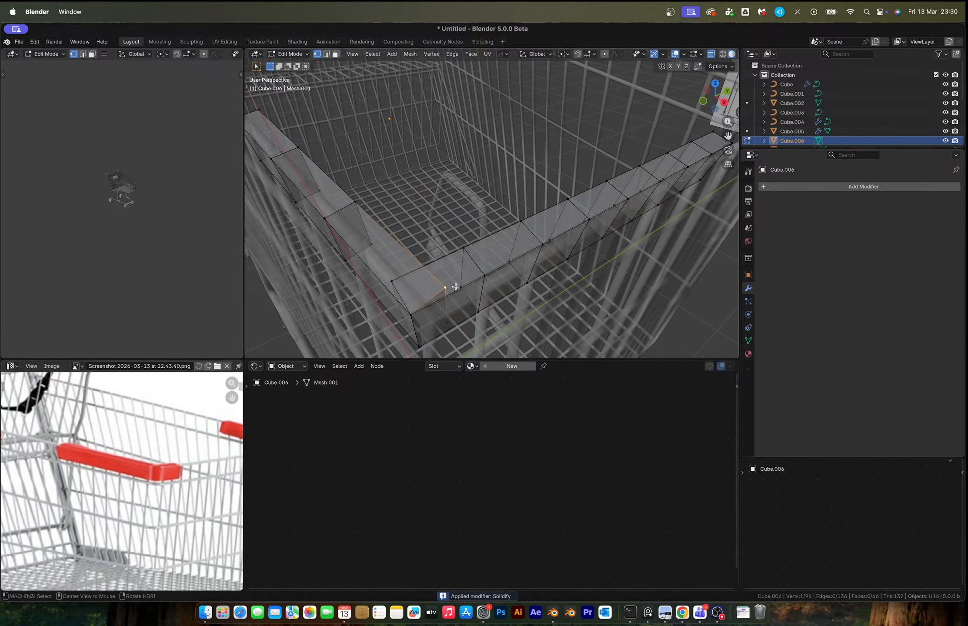
middle_click_drag(455, 286, 444, 307)
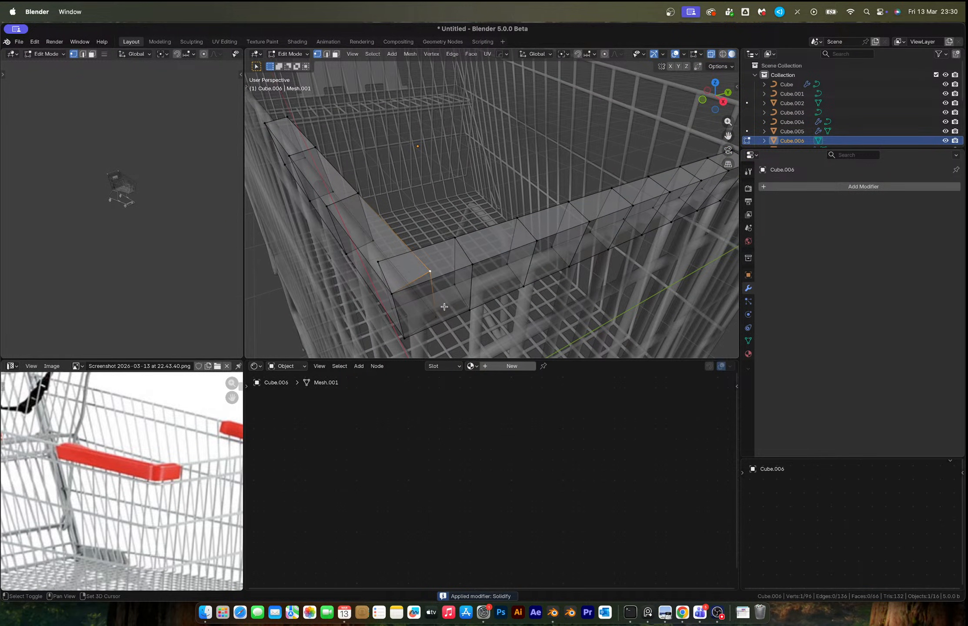
Merge the two upper inner corner vertices at their centre, and likewise the two lower inner corner vertices
left_click(378, 262, "shift")
key("m")
left_click(439, 274)
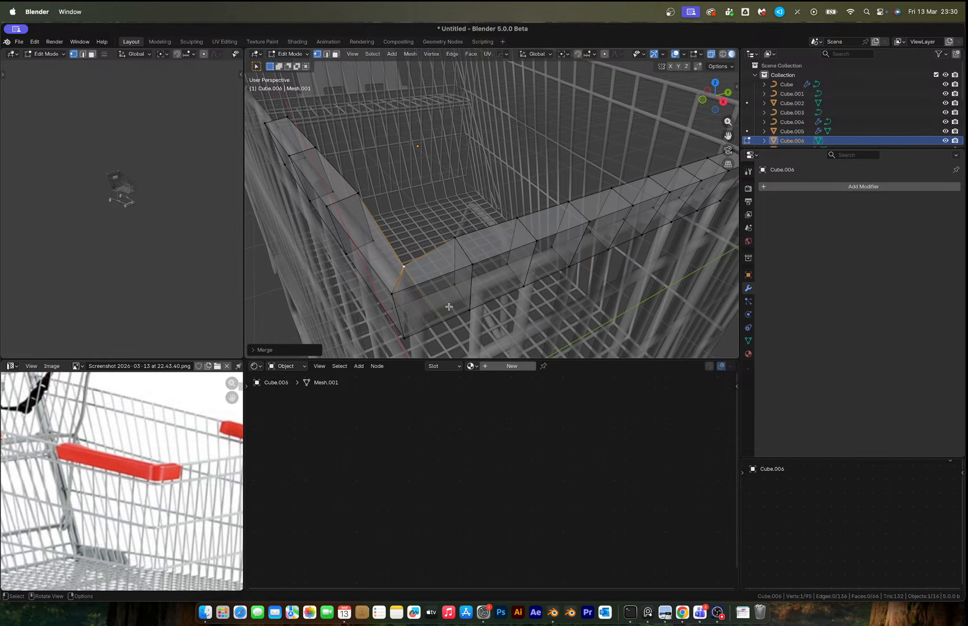
left_click(437, 317)
left_click(392, 309, "shift")
key("m")
left_click(394, 314)
In top view, move the two merged inner corner vertices inward to even out the strip's thickness, and return to Object Mode
left_click(404, 267, "shift")
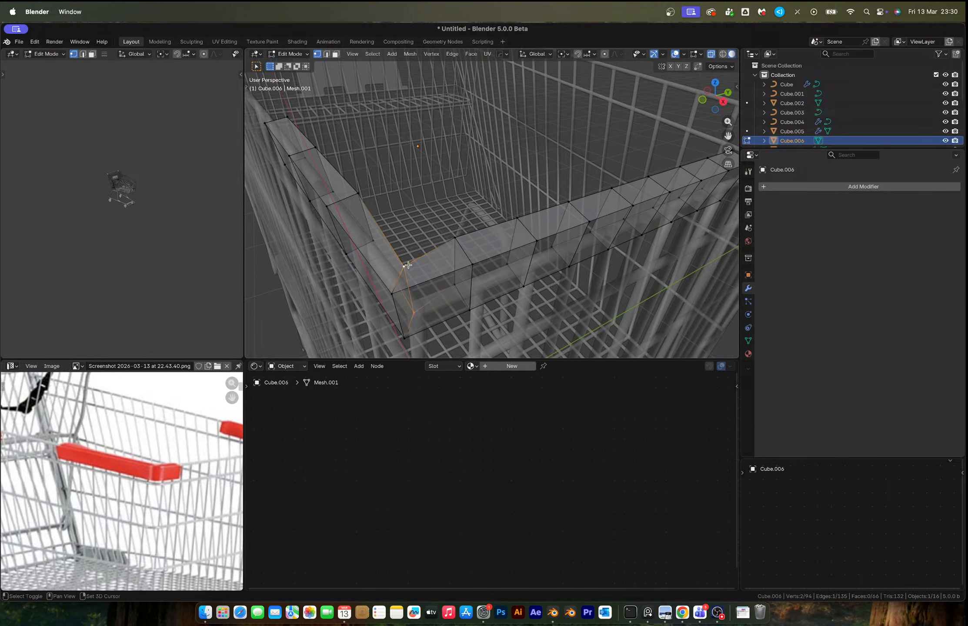
left_click(717, 84)
key("h")
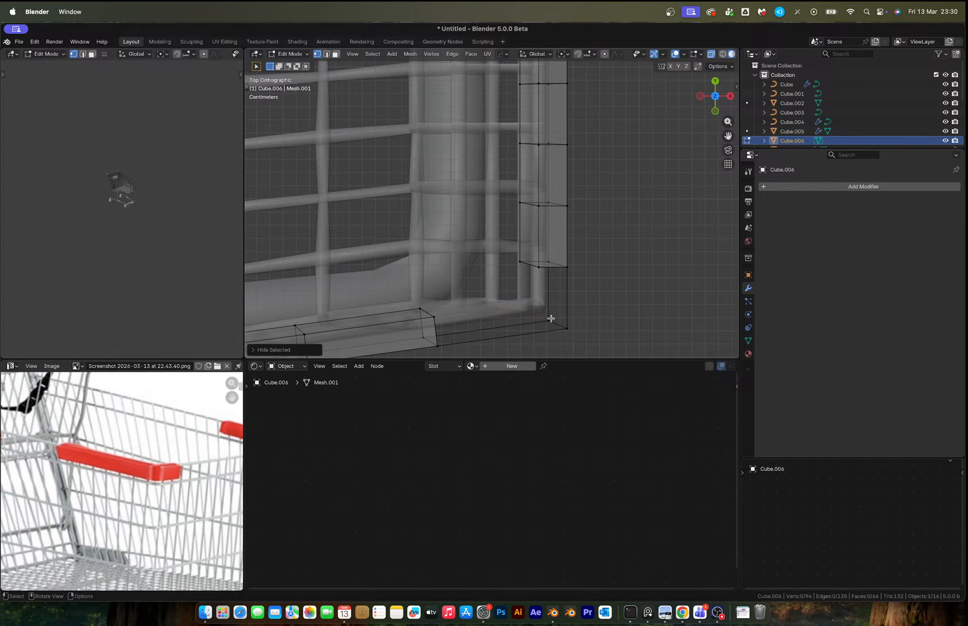
key("alt+h")
key("g")
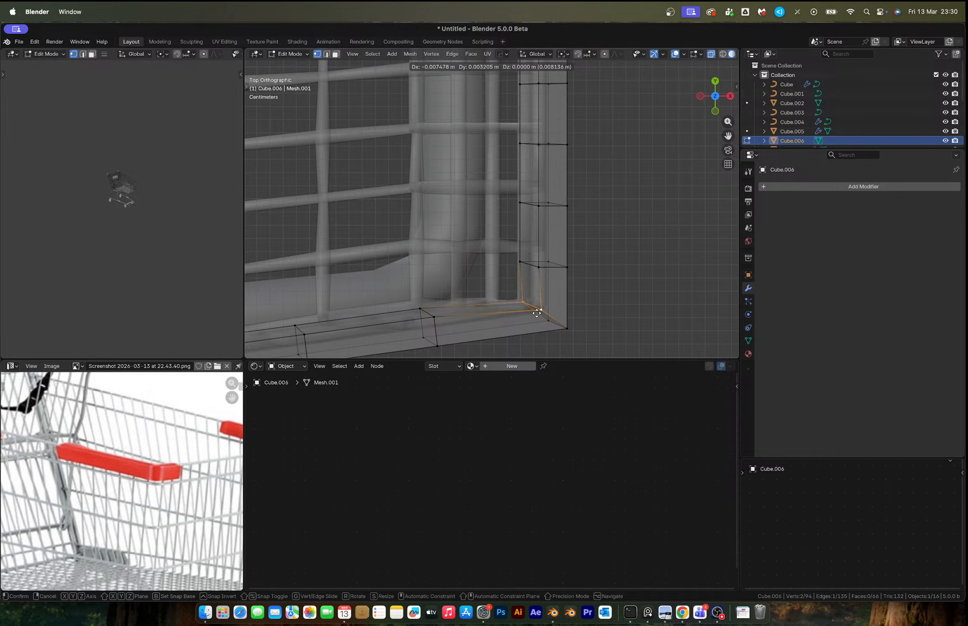
left_click(539, 310)
key("Tab")
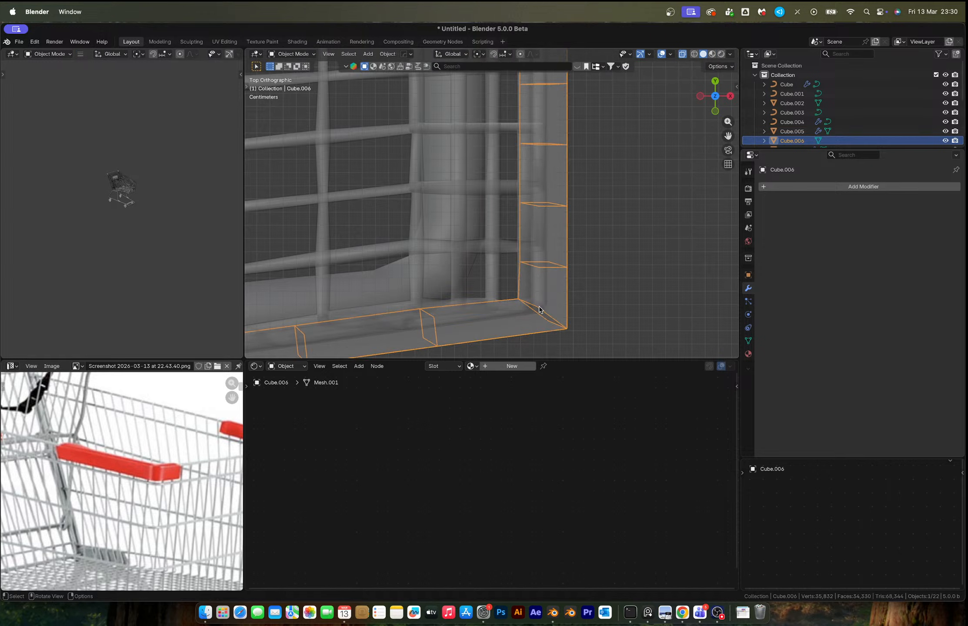
Select the strip's entire mesh in Edit Mode and merge its vertices by distance
middle_click_drag(539, 311, 491, 230)
key("Tab")
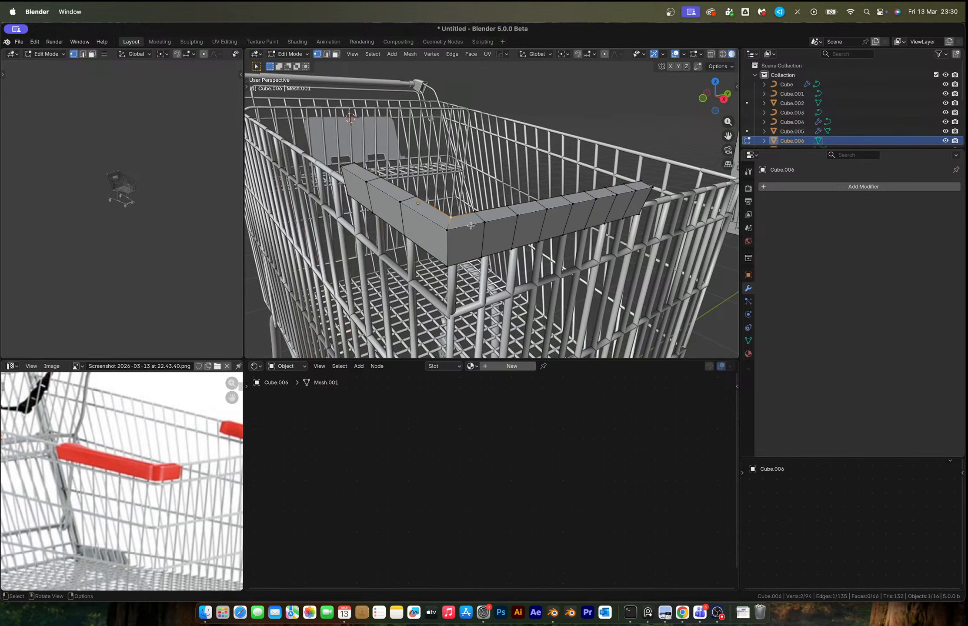
key("2")
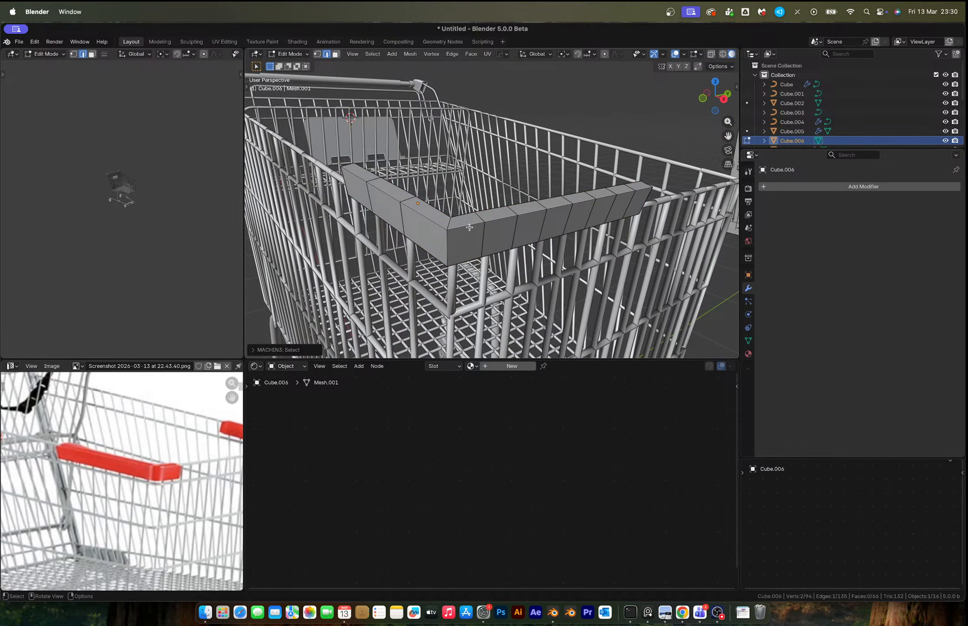
left_click(495, 222)
key("a")
key("1")
key("m")
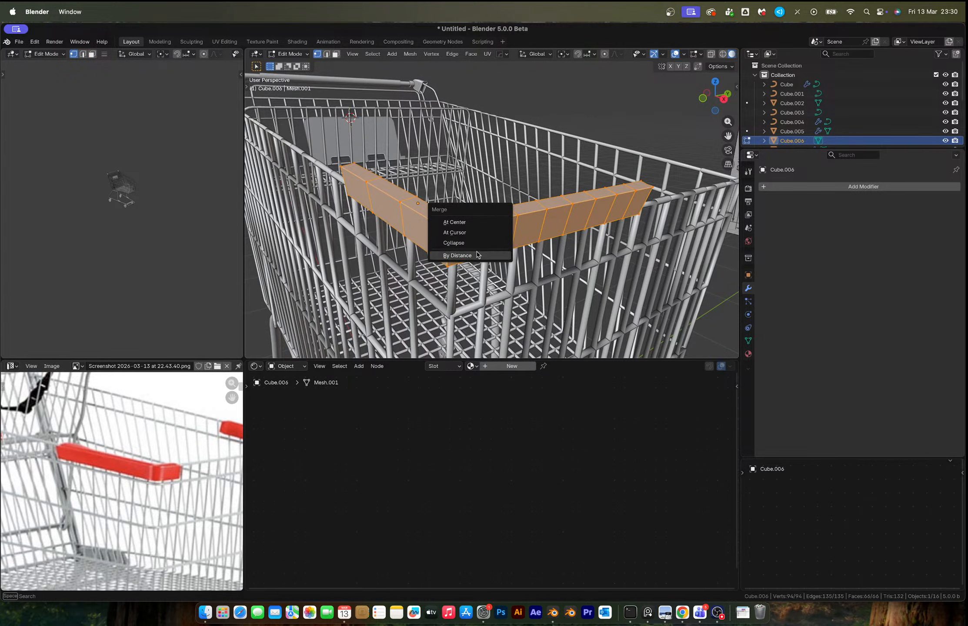
left_click(477, 254)
key("2")
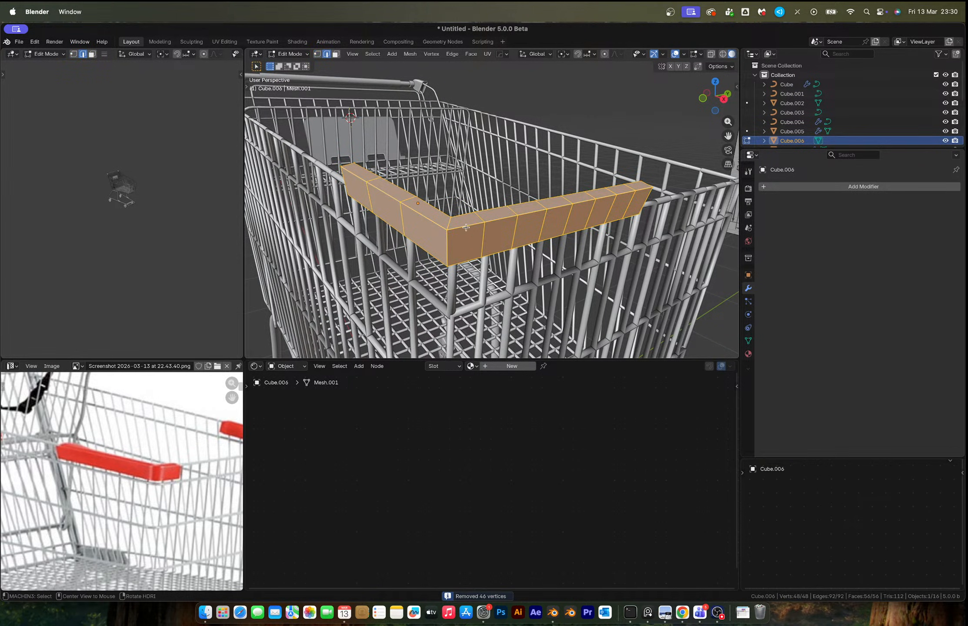
Try to select the strip's upper and lower outer edges along both arms
key("alt+a")
left_click(495, 221)
left_click(411, 208, "shift")
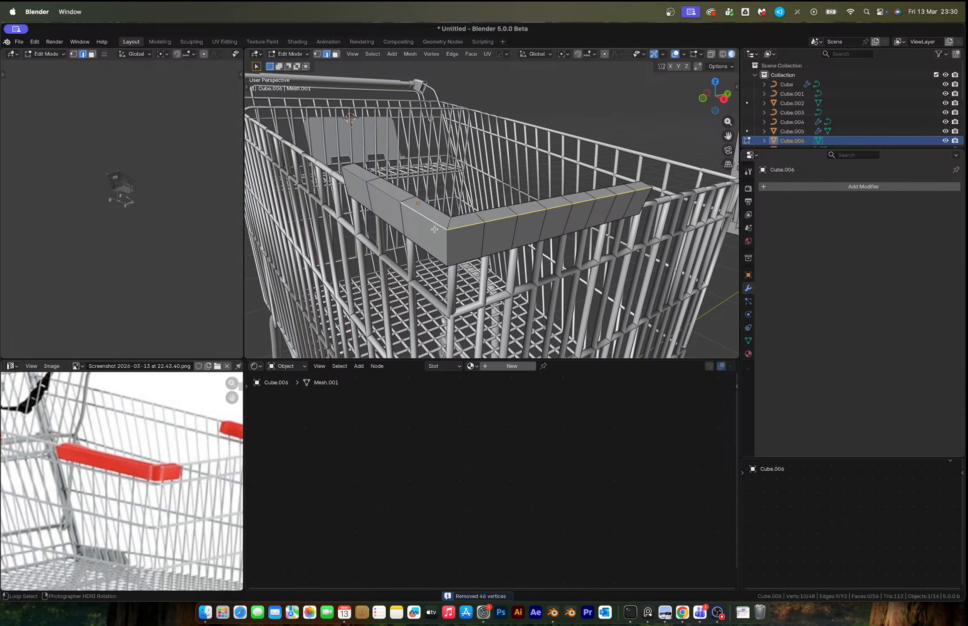
left_click(394, 198, "shift")
left_click(355, 176, "shift")
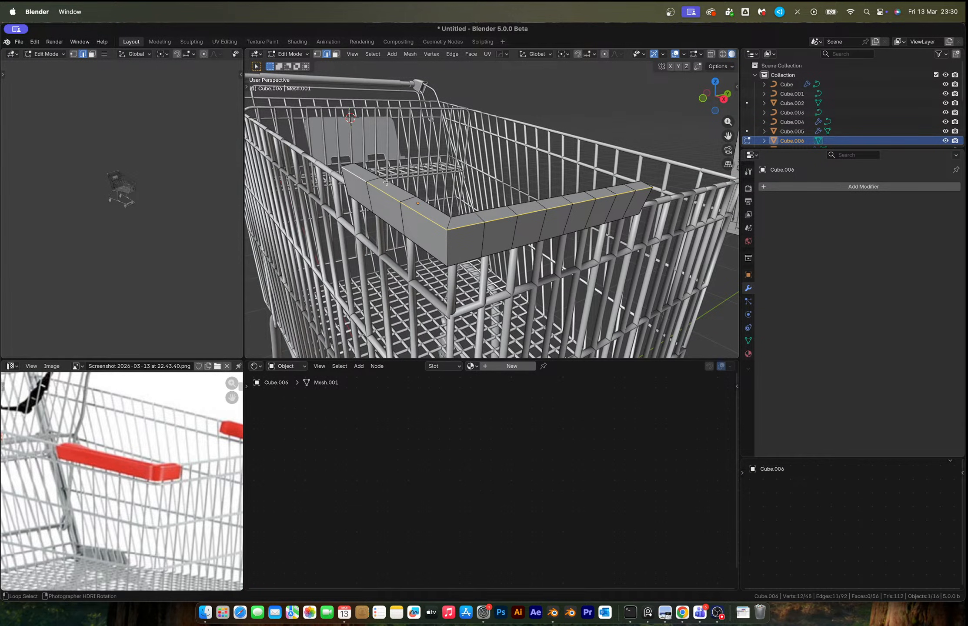
middle_click_drag(388, 182, 477, 210)
left_click(467, 242, "alt+shift")
Recalculate the normals of the whole strip and merge its vertices by distance once more
key("a")
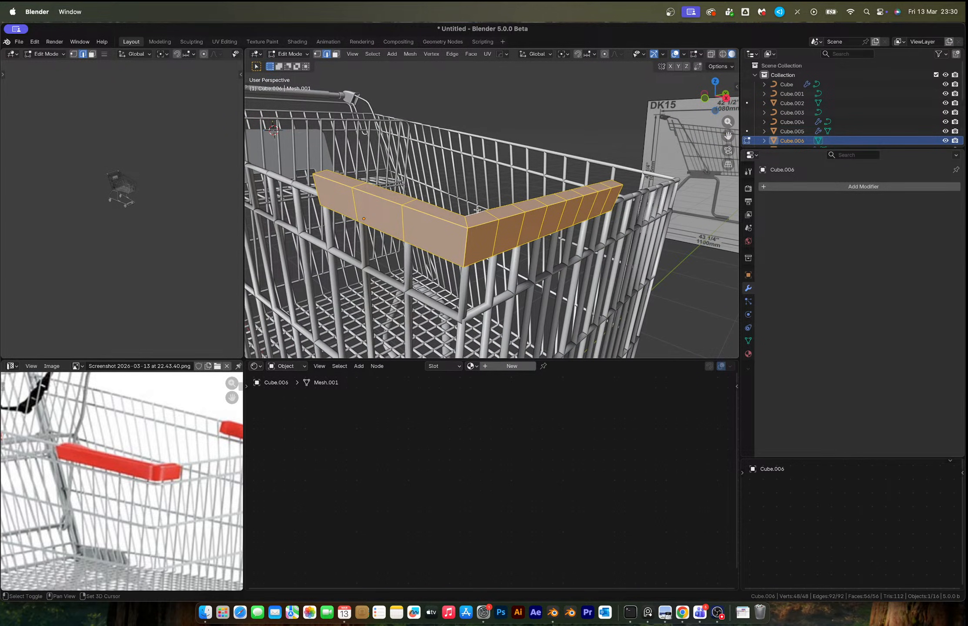
key("shift+n")
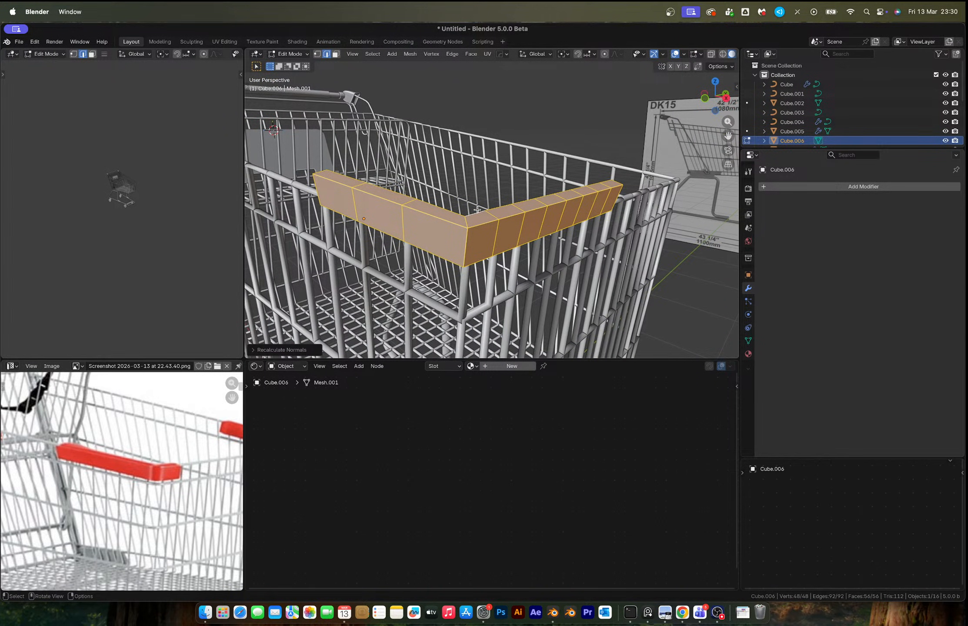
key("m")
key("Escape")
key("1")
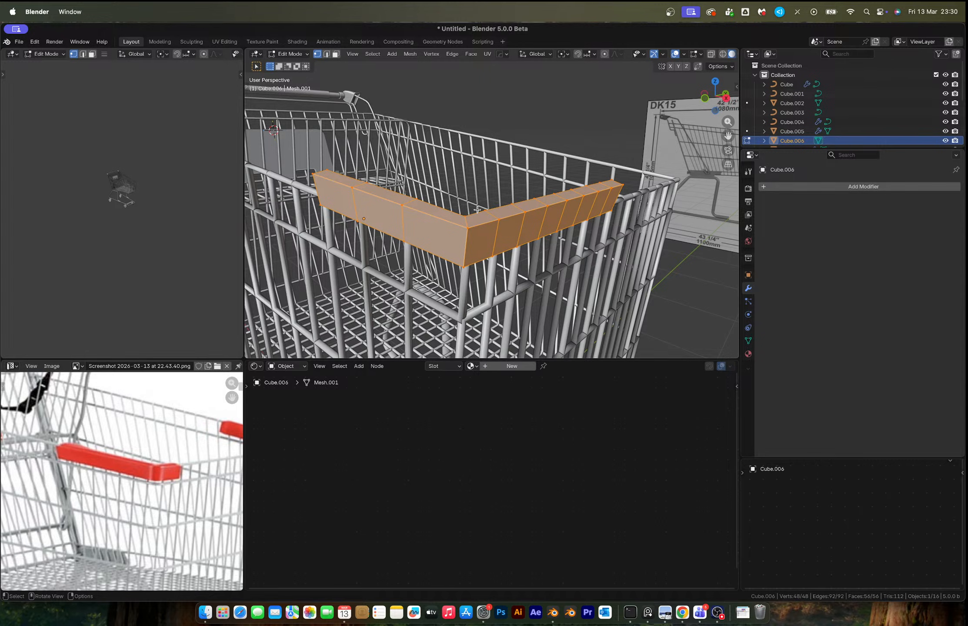
key("m")
left_click(478, 210)
key("2")
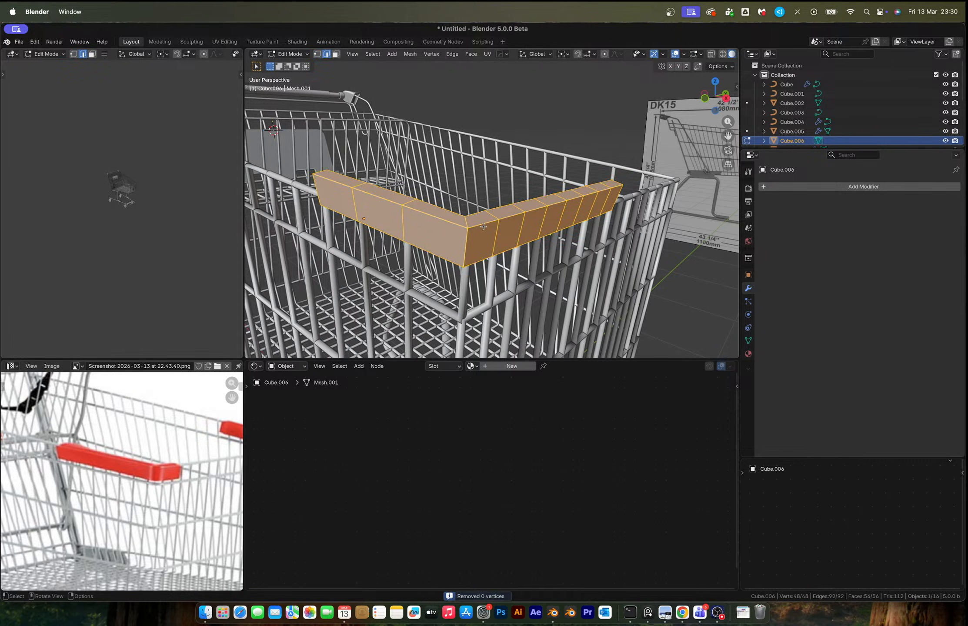
Try to select the outer edge loops above and below the strip's faces on both arms
key("alt+a")
left_click(514, 216, "alt")
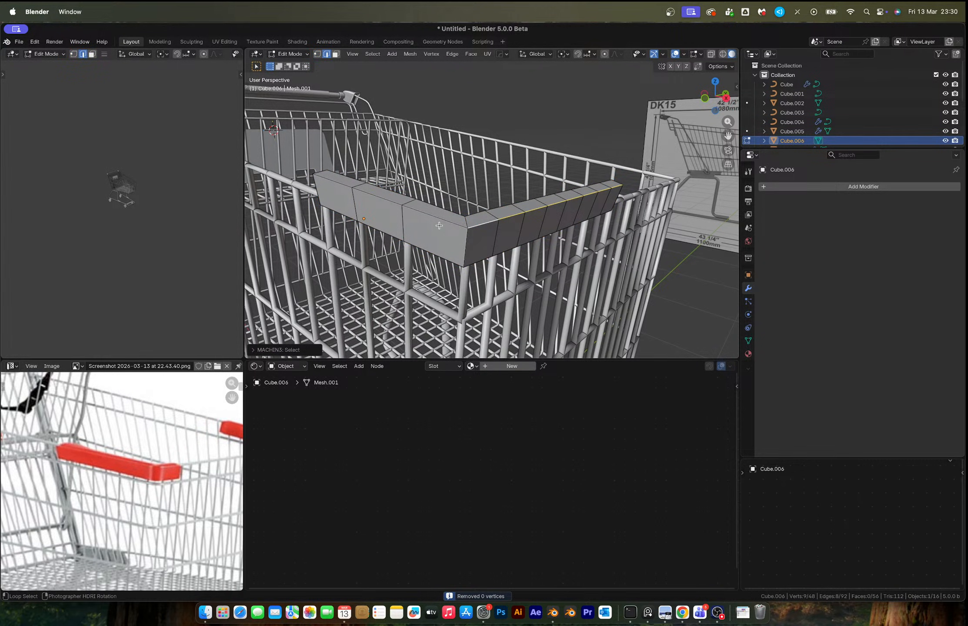
left_click(387, 206, "alt+shift")
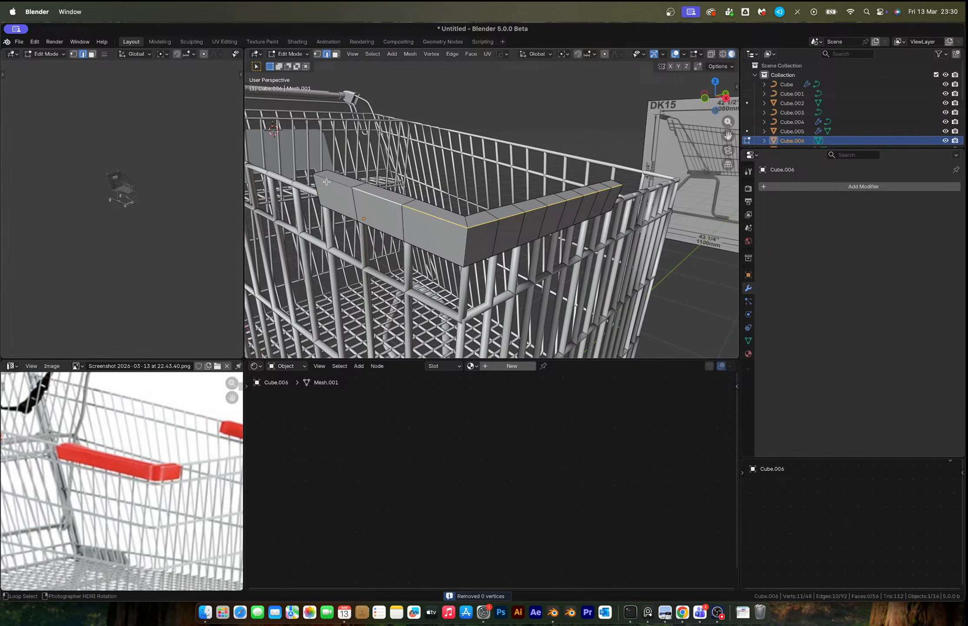
left_click(426, 244, "alt+shift")
left_click(478, 258, "alt+shift")
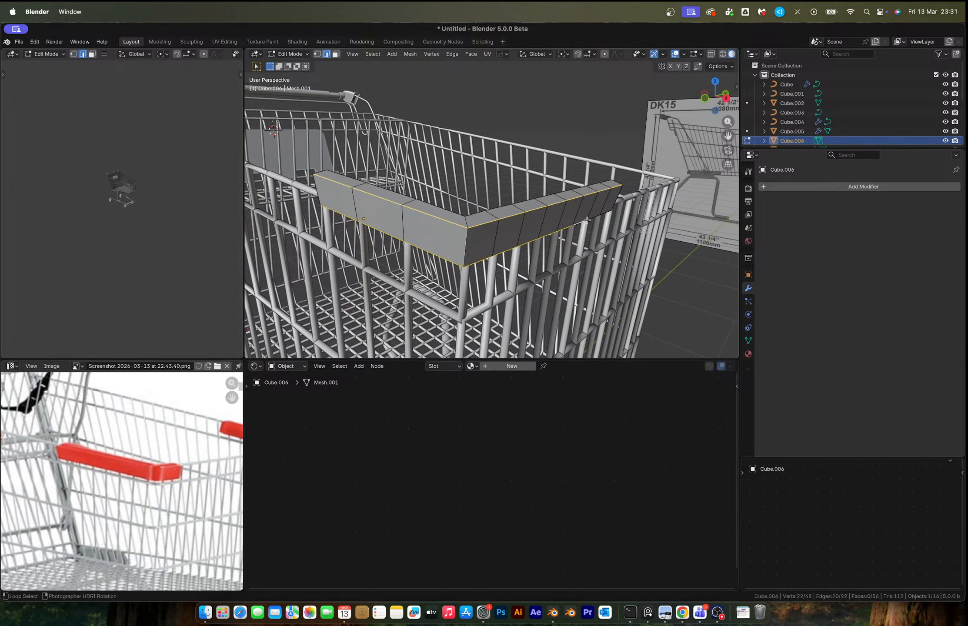
Select all sharp edges of the corner strip, starting from a single upper outer edge
key("a")
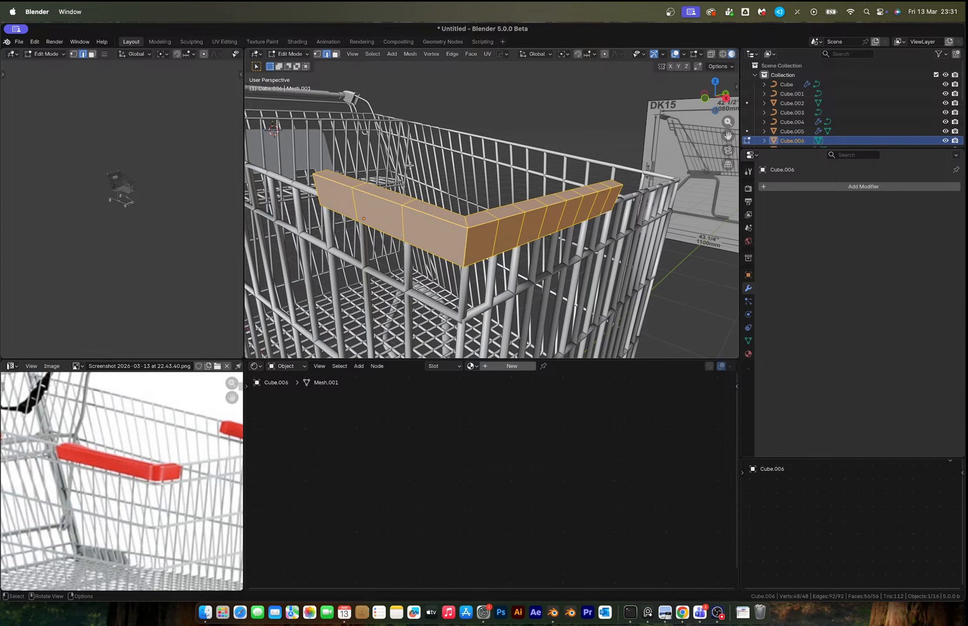
left_click(355, 53)
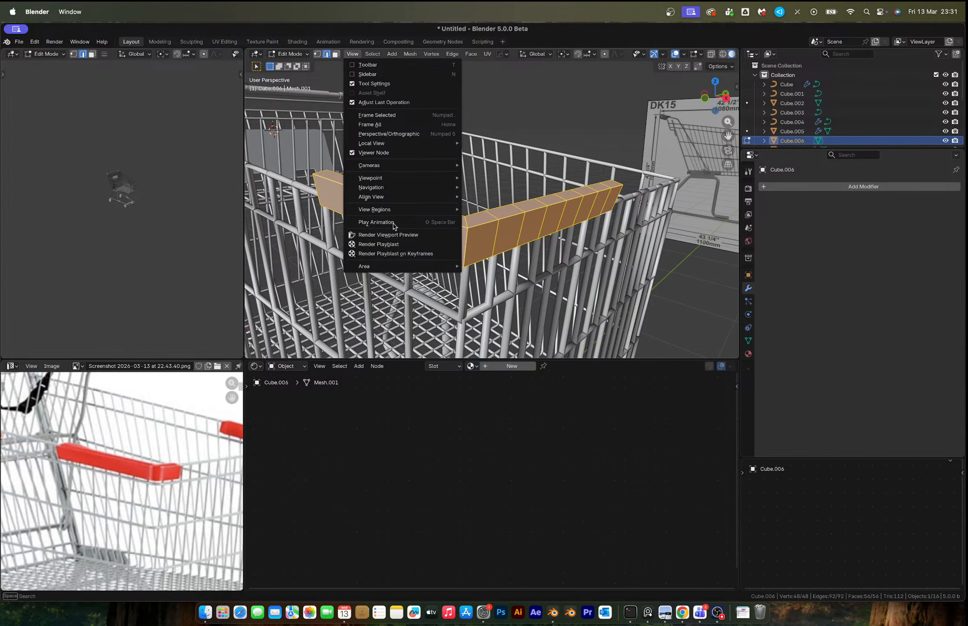
mouse_move(372, 54)
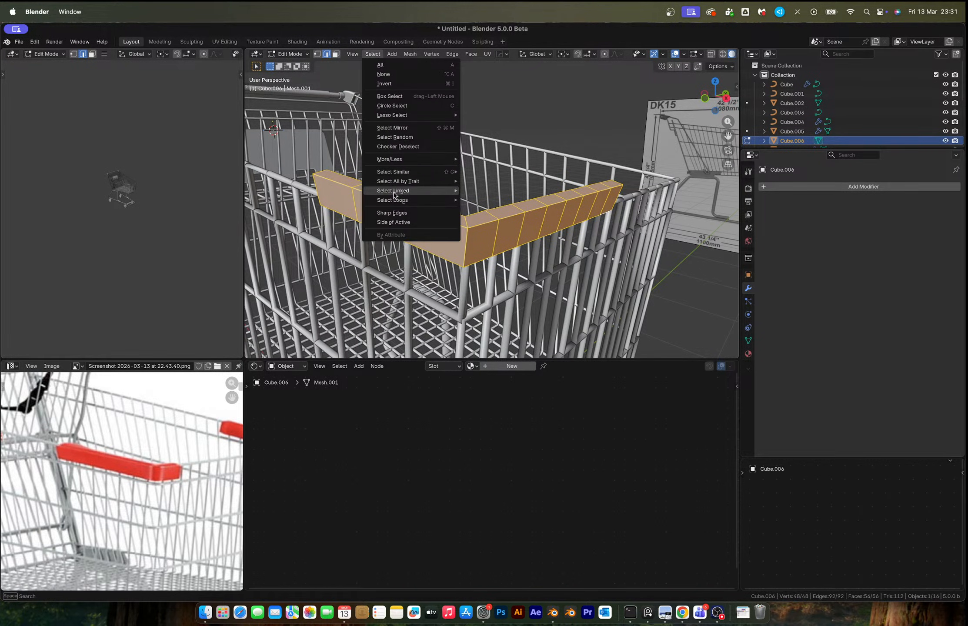
left_click(395, 214)
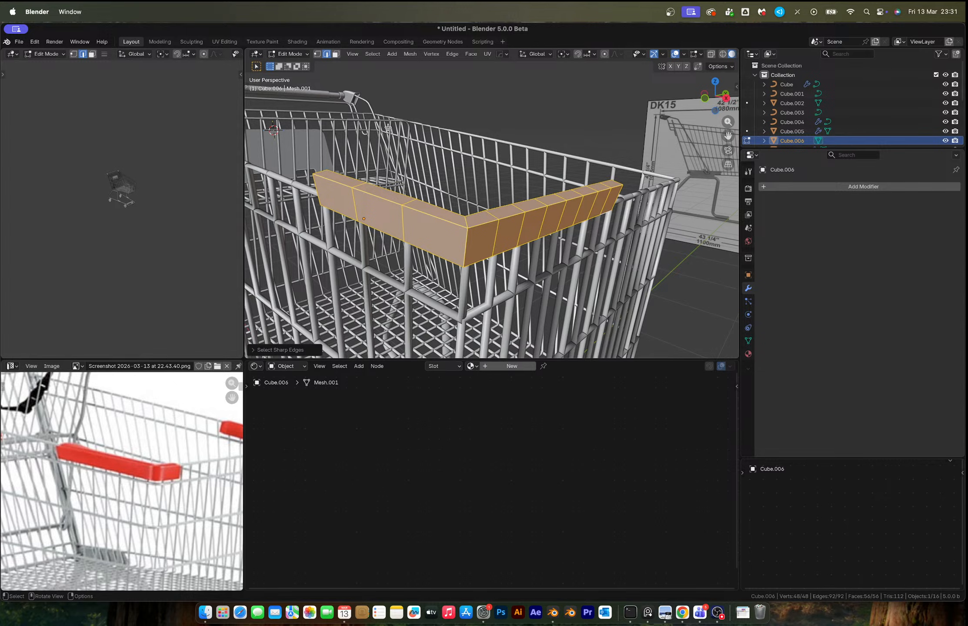
left_click(446, 202)
left_click(373, 54)
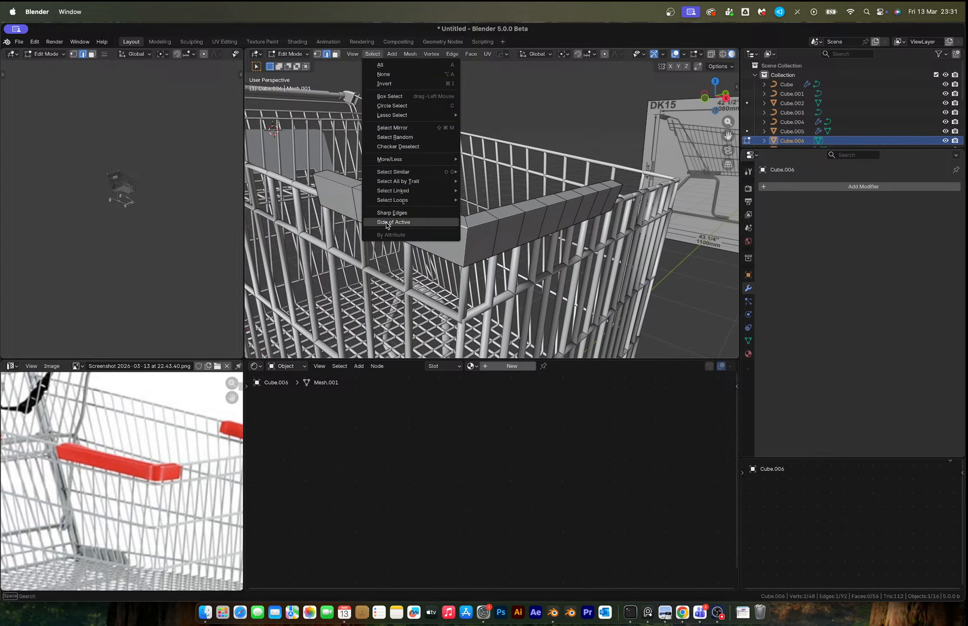
left_click(394, 212)
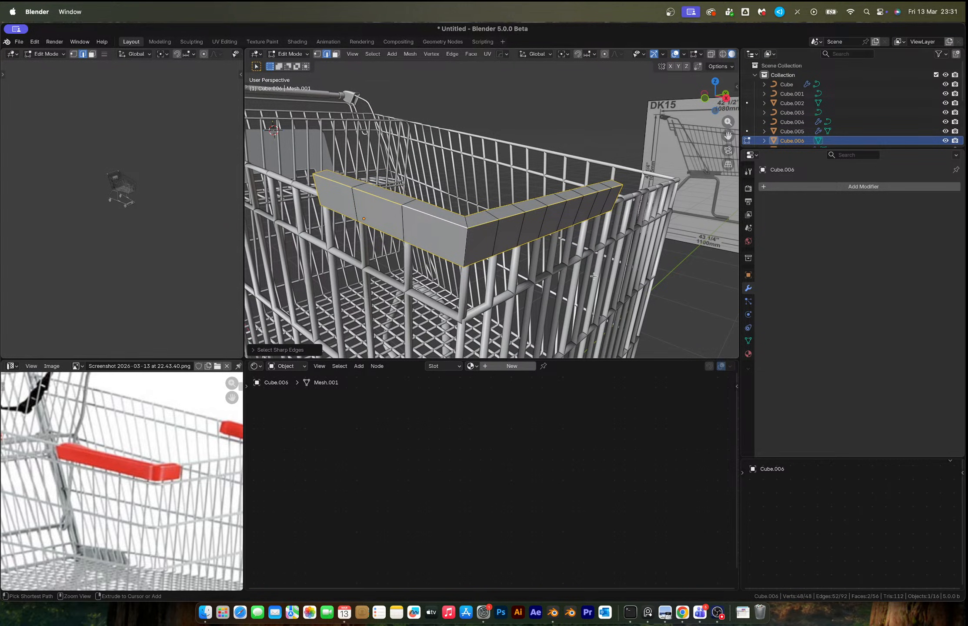
Bevel the strip's selected sharp edges by about 0.007 m with 5 segments
key("ctrl+b")
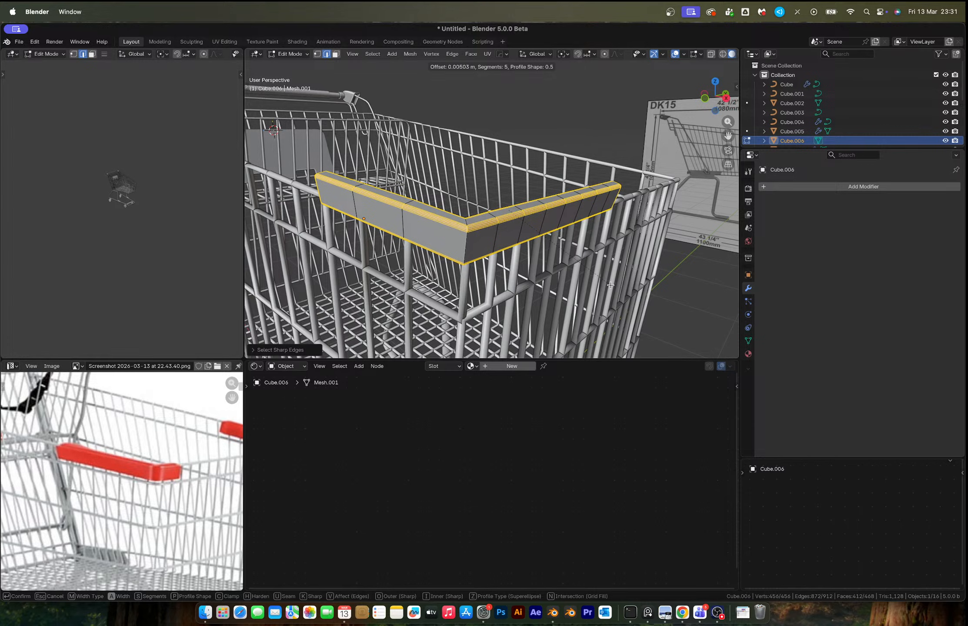
key("Escape")
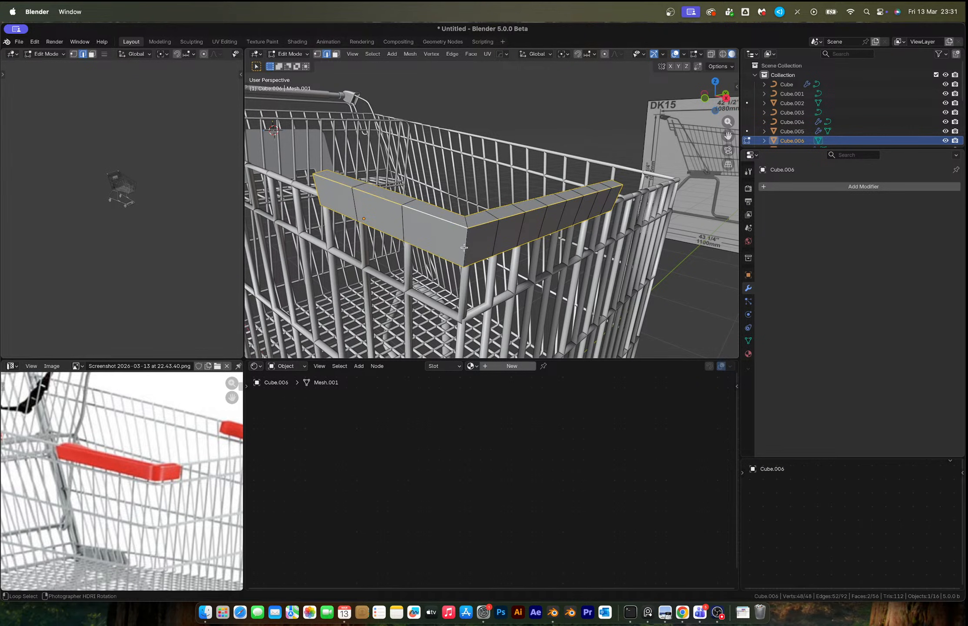
key("ctrl+b")
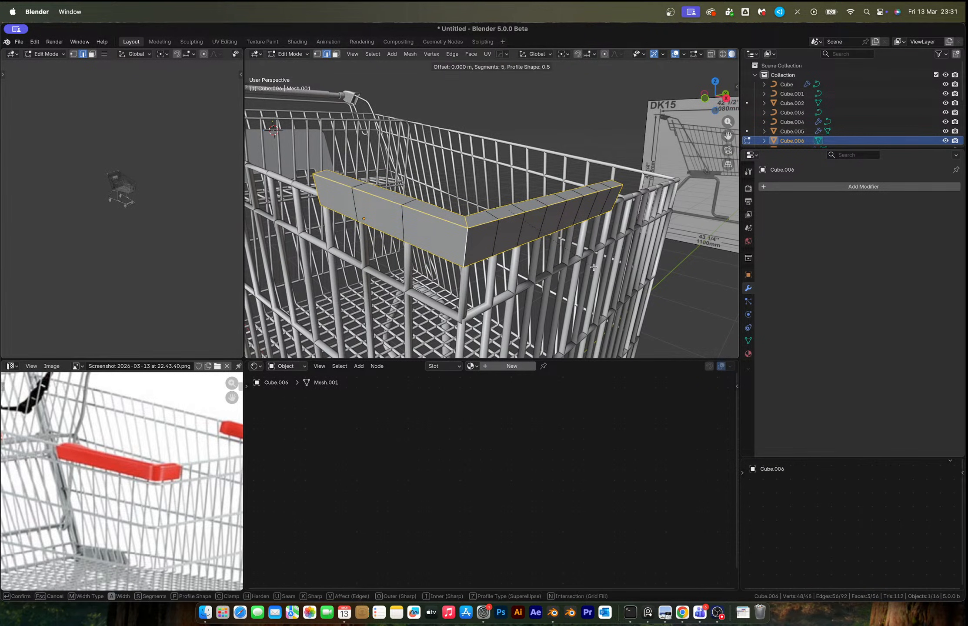
key("Escape")
key("ctrl+b")
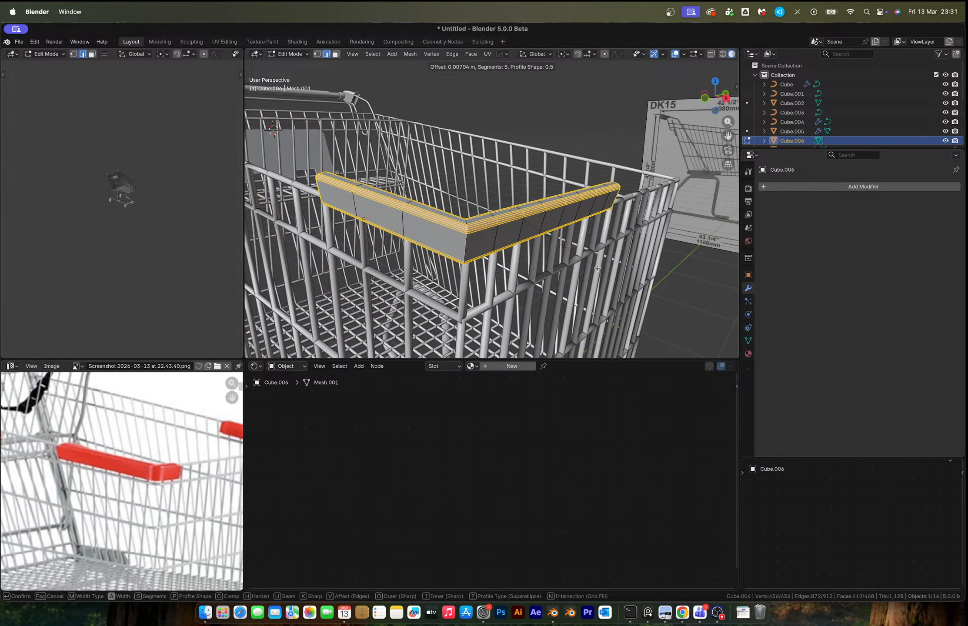
left_click(598, 268)
Try to bevel the strip's vertical outer corner edge with 5 segments, and undo the attempt
left_click(465, 246, "alt")
key("ctrl+b")
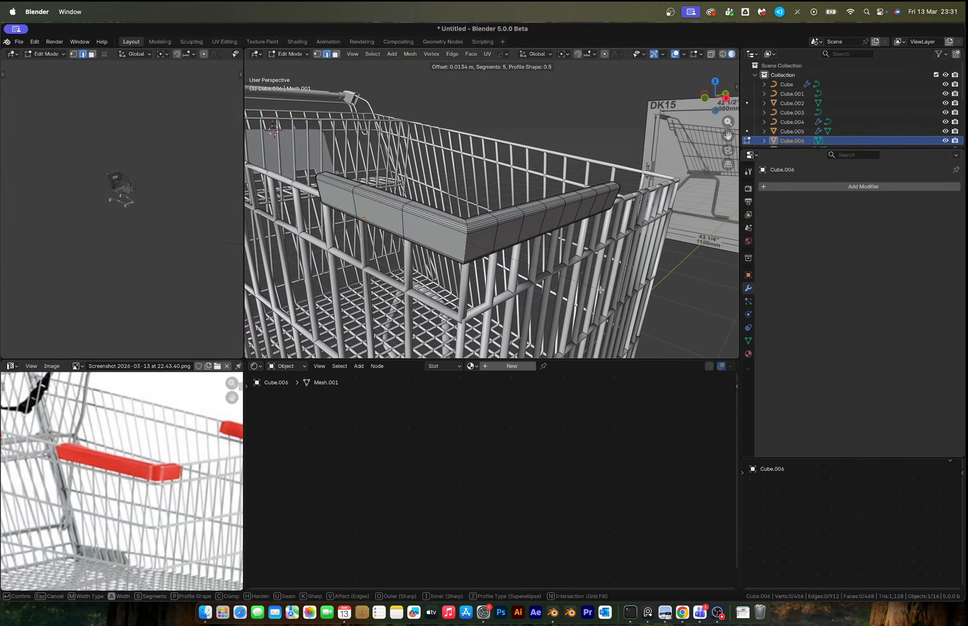
left_click(603, 292)
key("super+z")
scroll(516, 253, "up", 3)
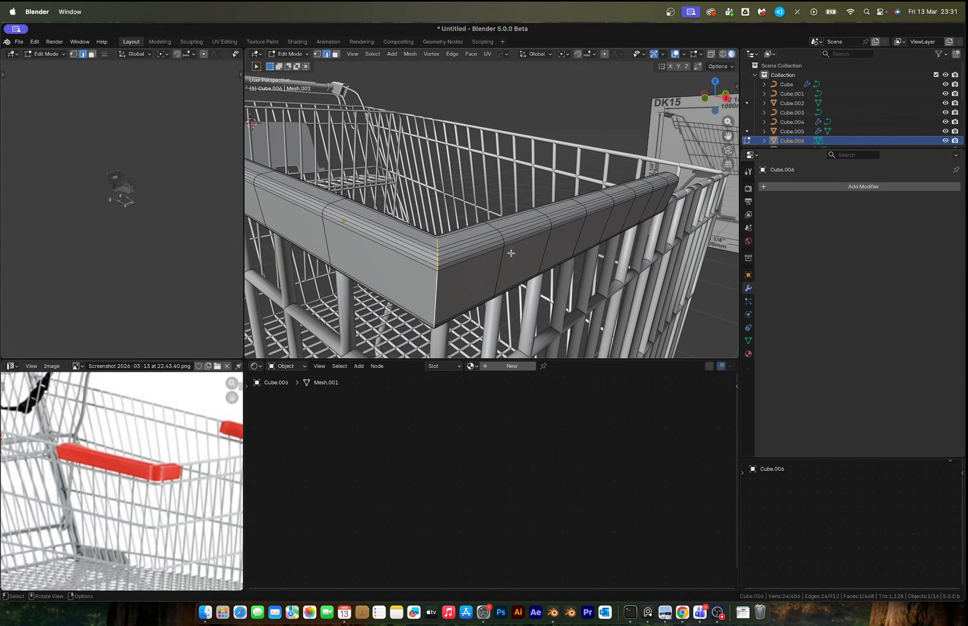
Try bevelling the strip's corner edge once more, and undo the bevel
middle_click_drag(457, 271, 436, 279)
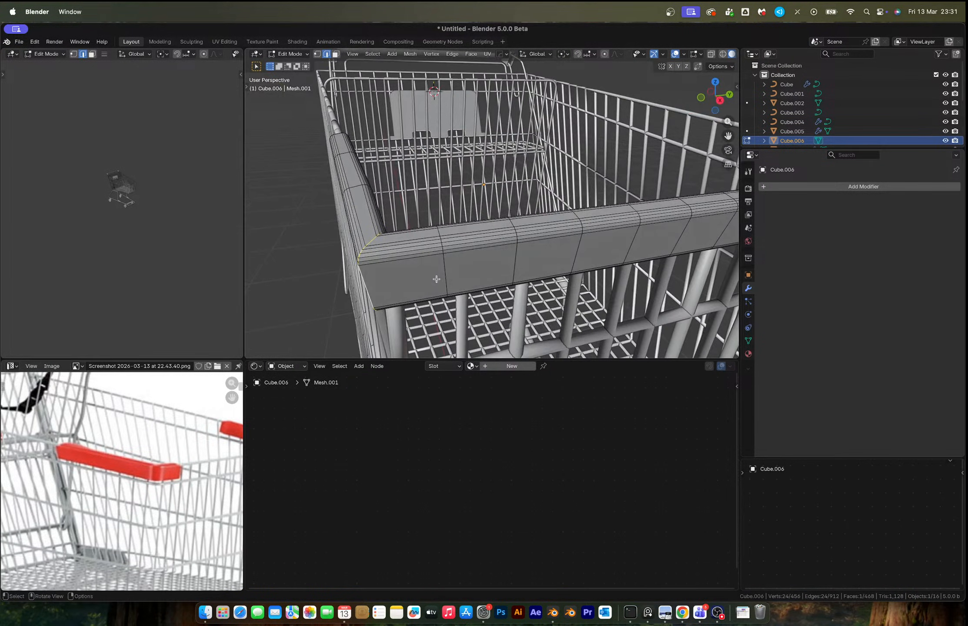
key("ctrl+b")
left_click(495, 286)
key("super+z")
Add an edge loop around the strip's front arm, slid close to the corner by a factor of about -0.76
key("ctrl+r")
left_click(394, 250)
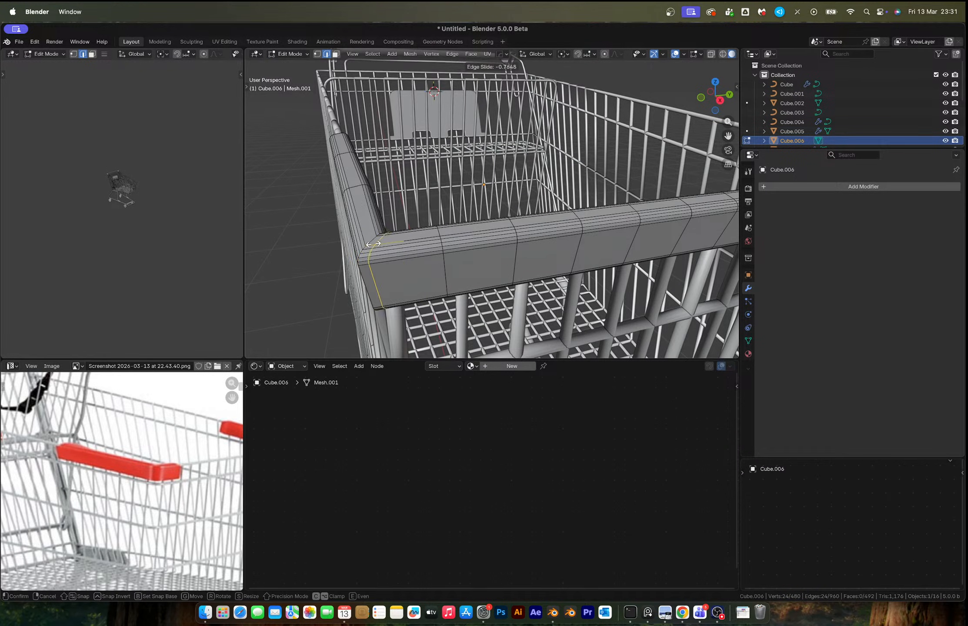
left_click(368, 246)
Try to dissolve the edges around the strip's corner
key("x")
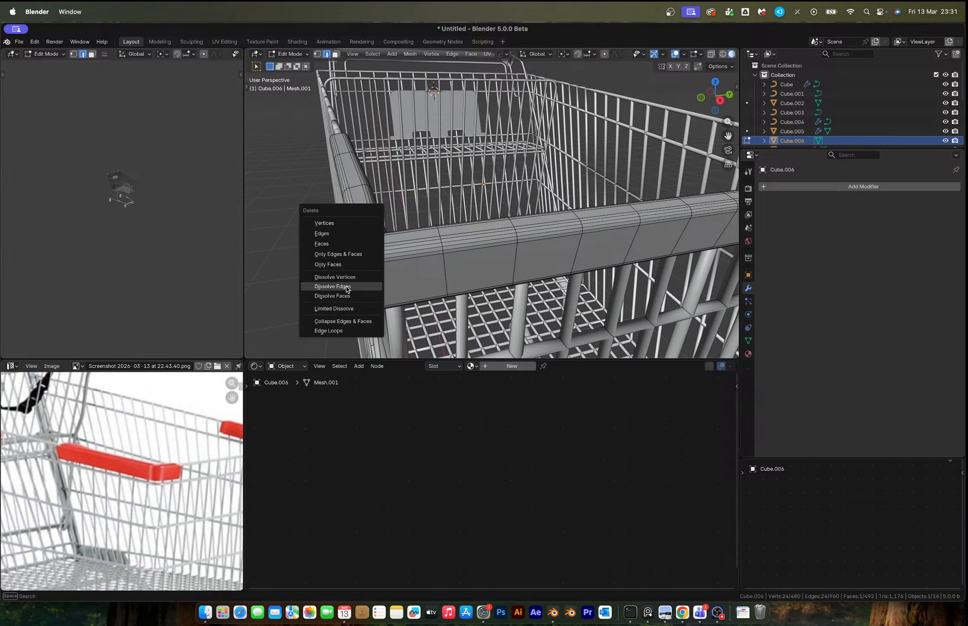
left_click(347, 287)
key("x")
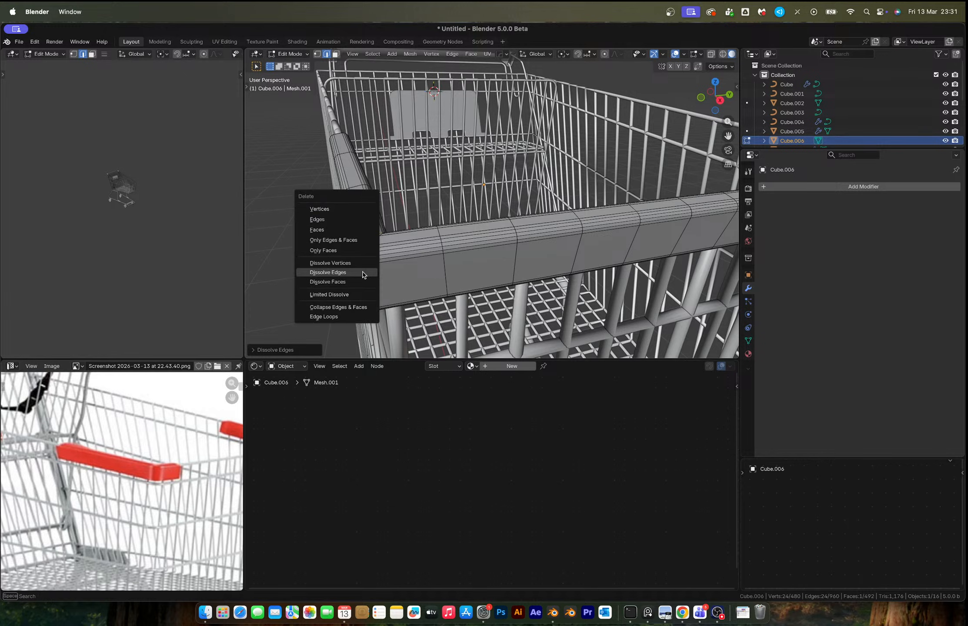
left_click(354, 274)
key("x")
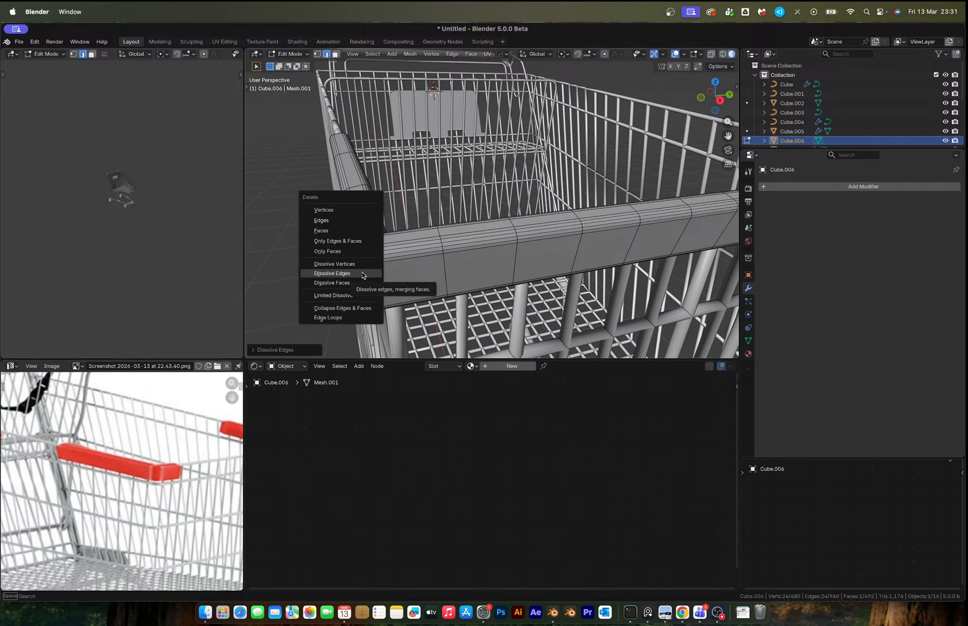
left_click(367, 274)
key("x")
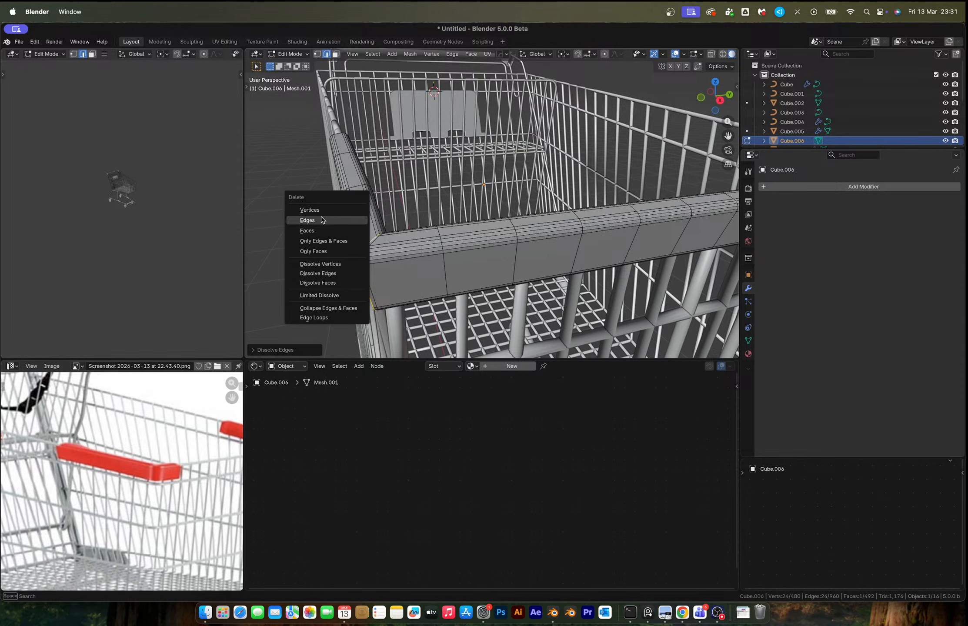
Delete the vertices of the strip's original corner edge loop
middle_click_drag(324, 220, 400, 226)
key("x")
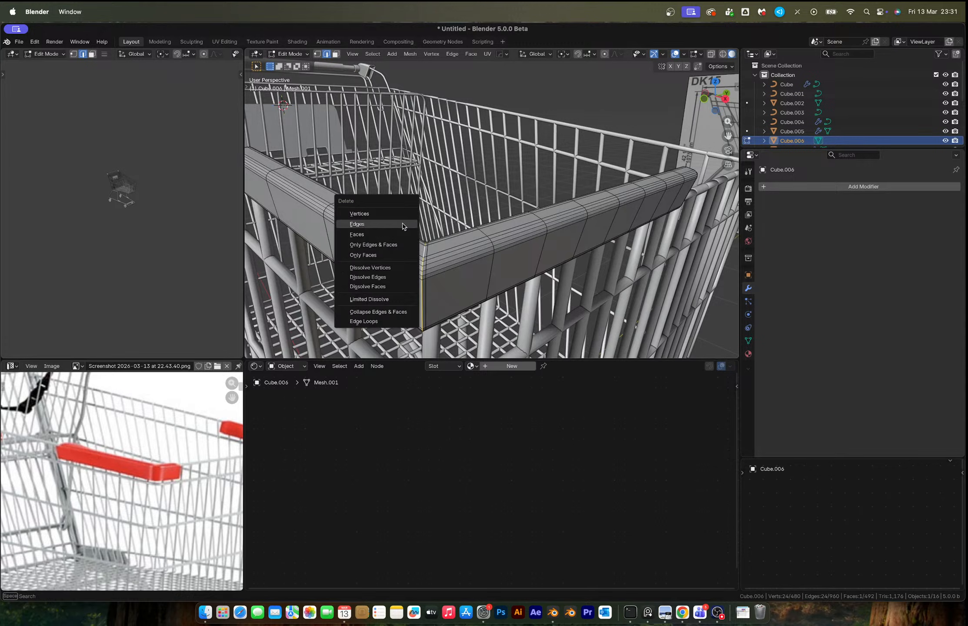
left_click(378, 213)
Try to bridge the open ends of the two arms across the corner gap, and undo the bridge
key("1")
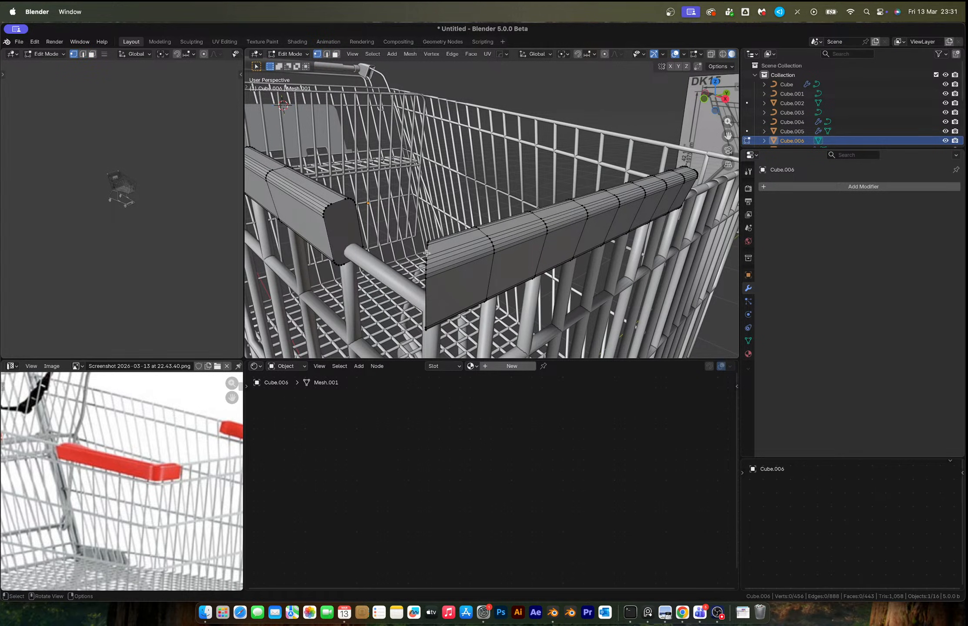
left_click(426, 252, "alt")
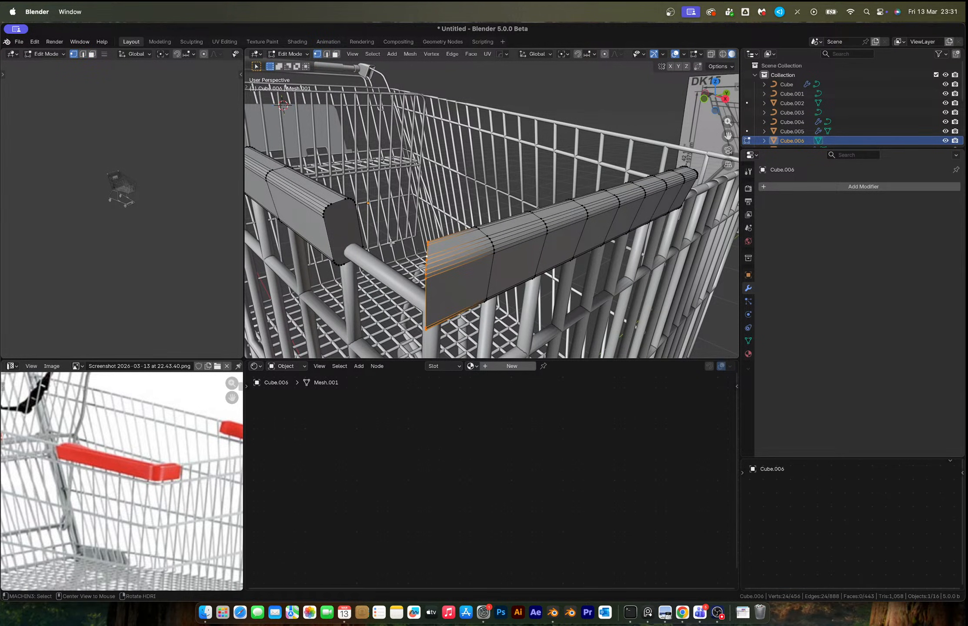
right_click(340, 208)
left_click(391, 194)
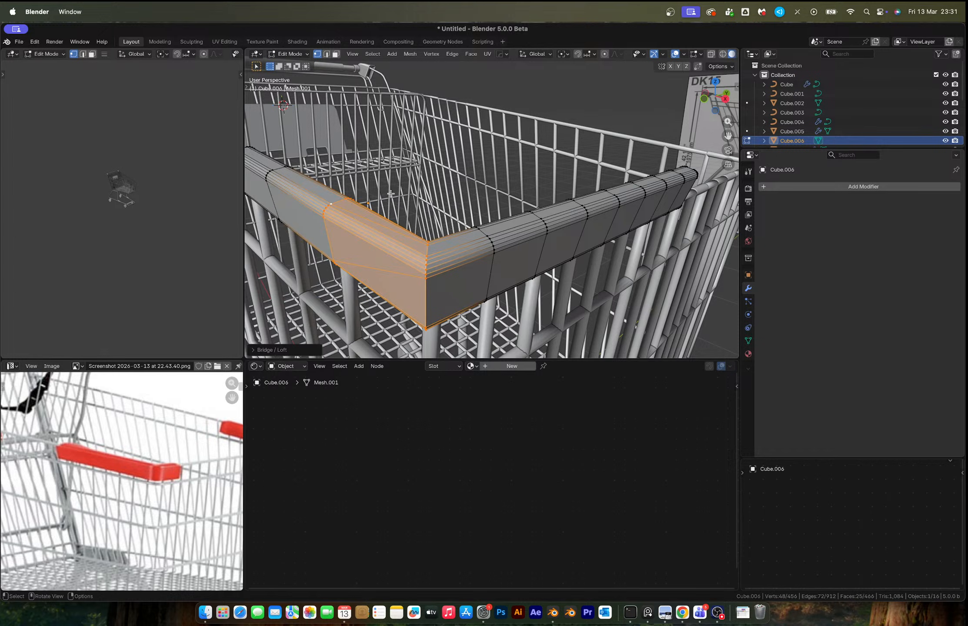
middle_click_drag(426, 253, 449, 231)
key("ctrl+z")
Delete the leftover face capping the gap and bridge the open edge loops of the two arms
key("x")
left_click(350, 234)
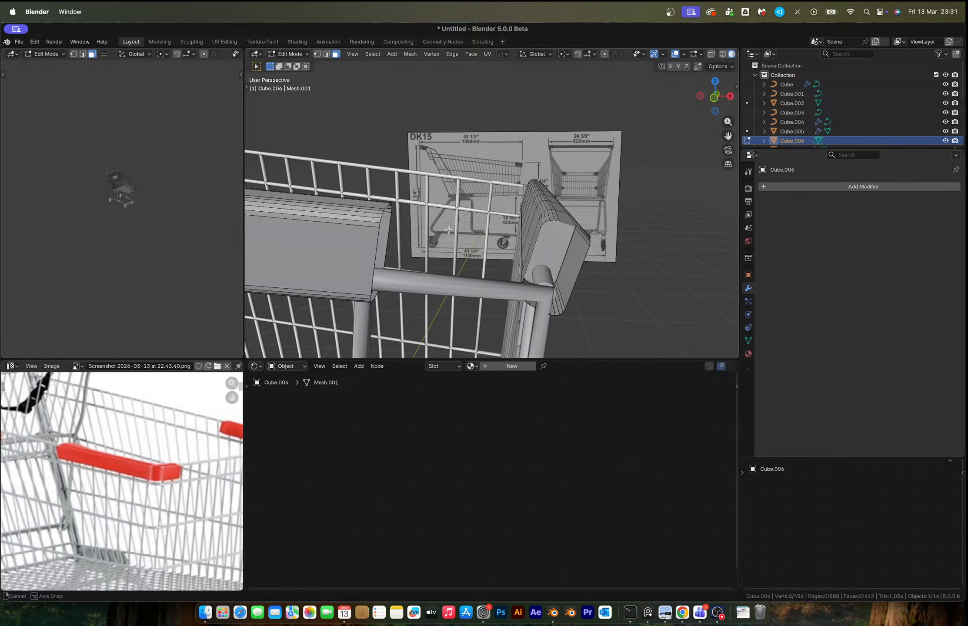
key("2")
left_click(564, 223, "alt")
middle_click_drag(564, 223, 325, 214)
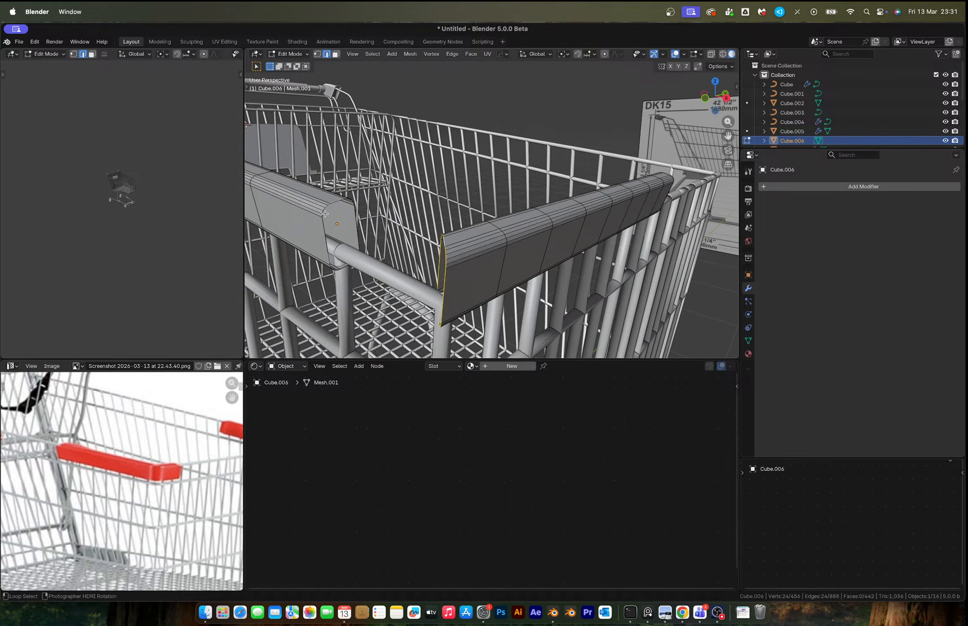
right_click(332, 201)
left_click(387, 203)
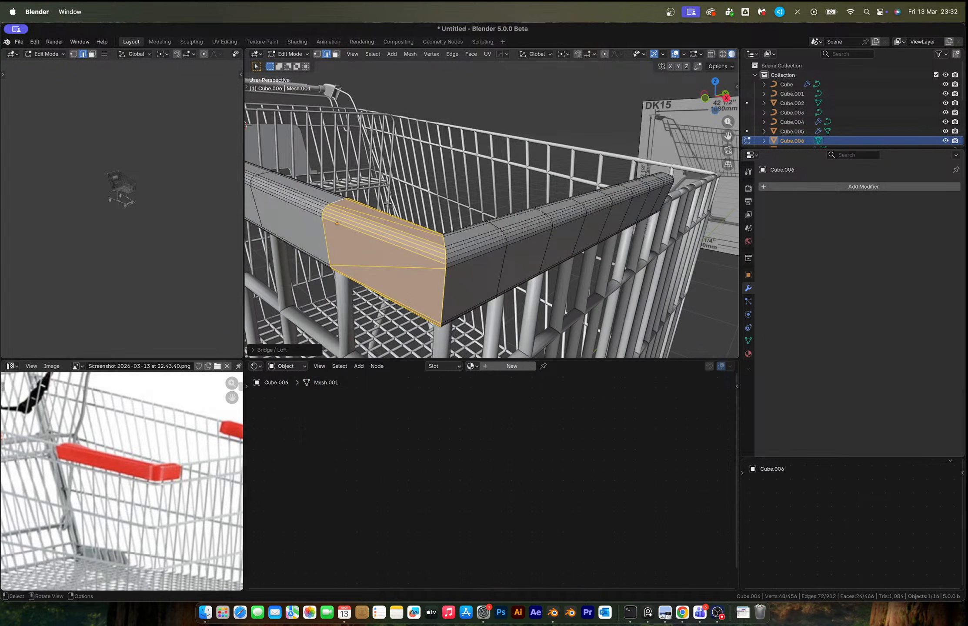
middle_click_drag(387, 203, 400, 235)
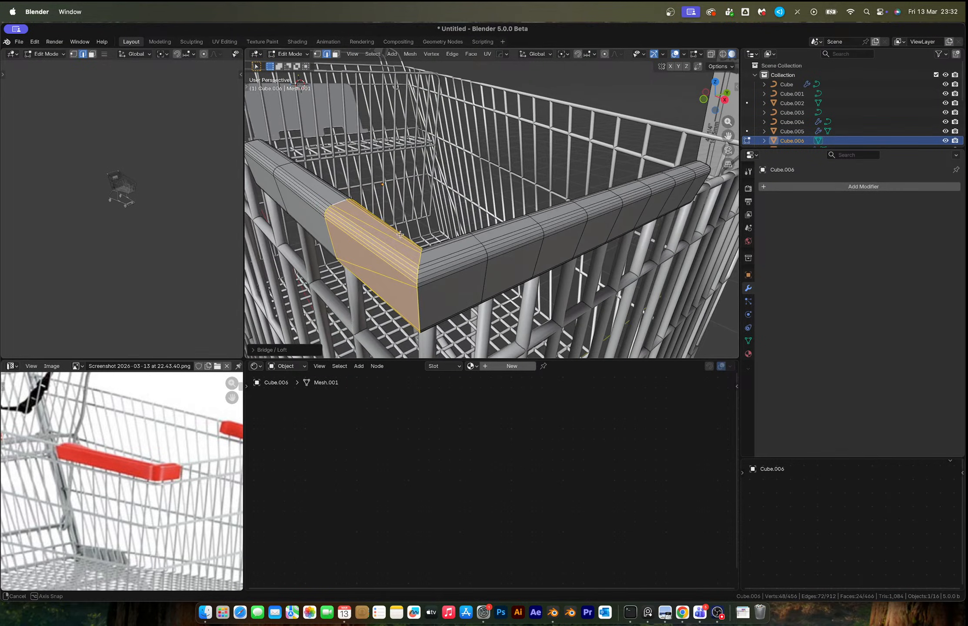
Set the corner bridge to 1 segment with a twist of 1 so its edges run straight
left_click(308, 351)
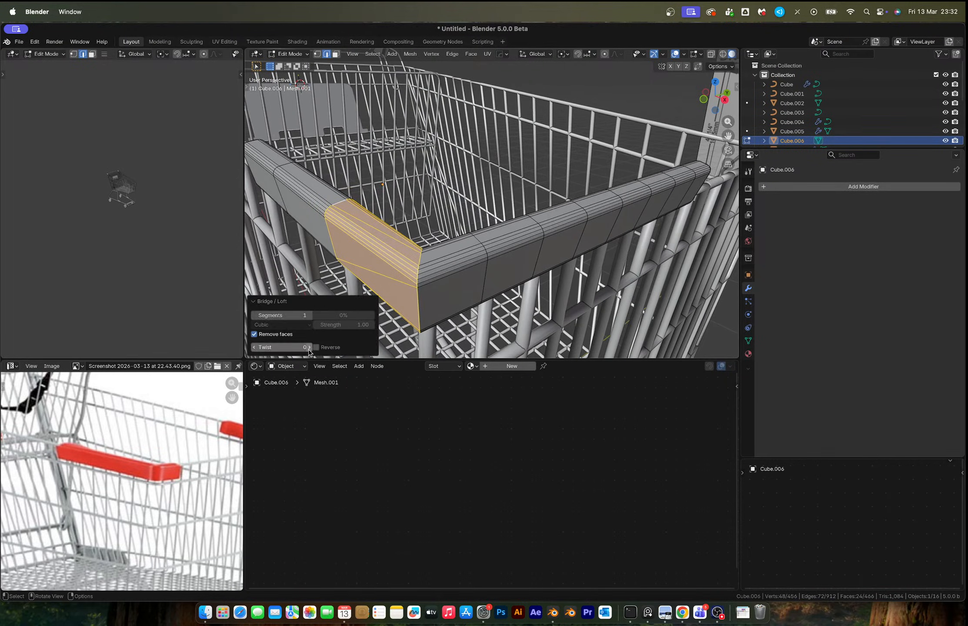
left_click(309, 316)
left_click(255, 316)
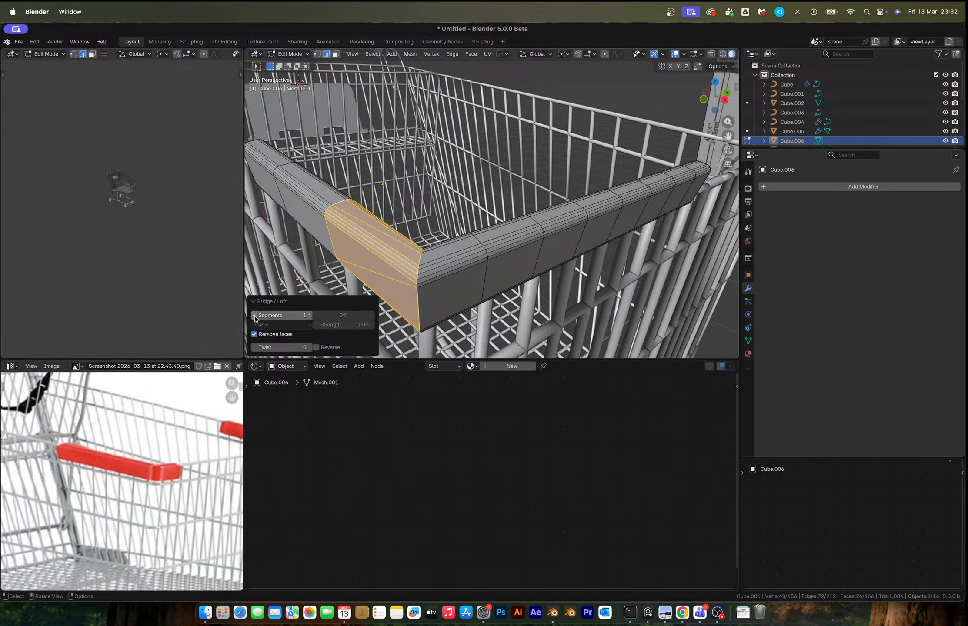
left_click(255, 317)
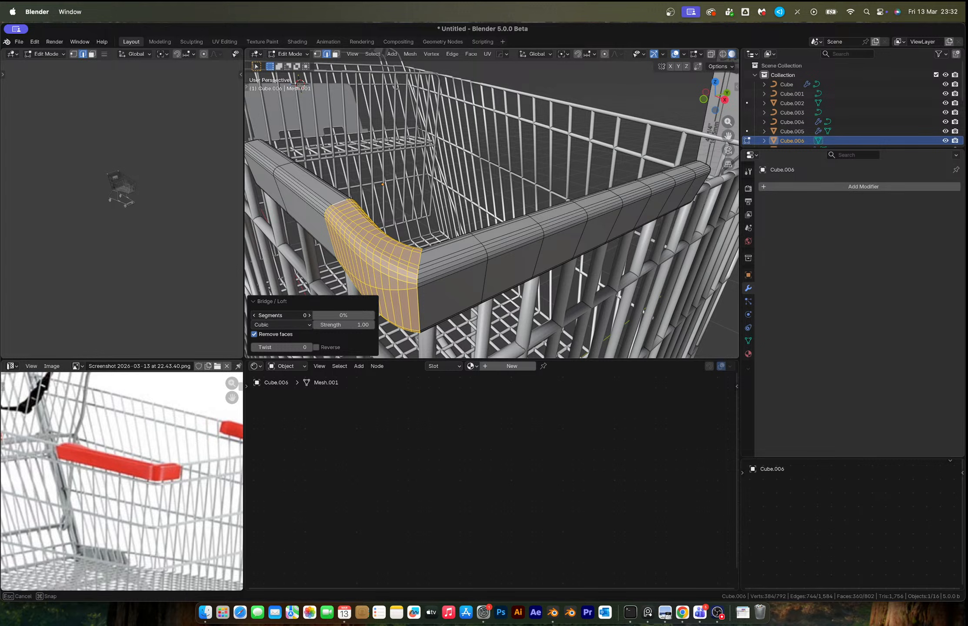
left_click(309, 315)
left_click(309, 348)
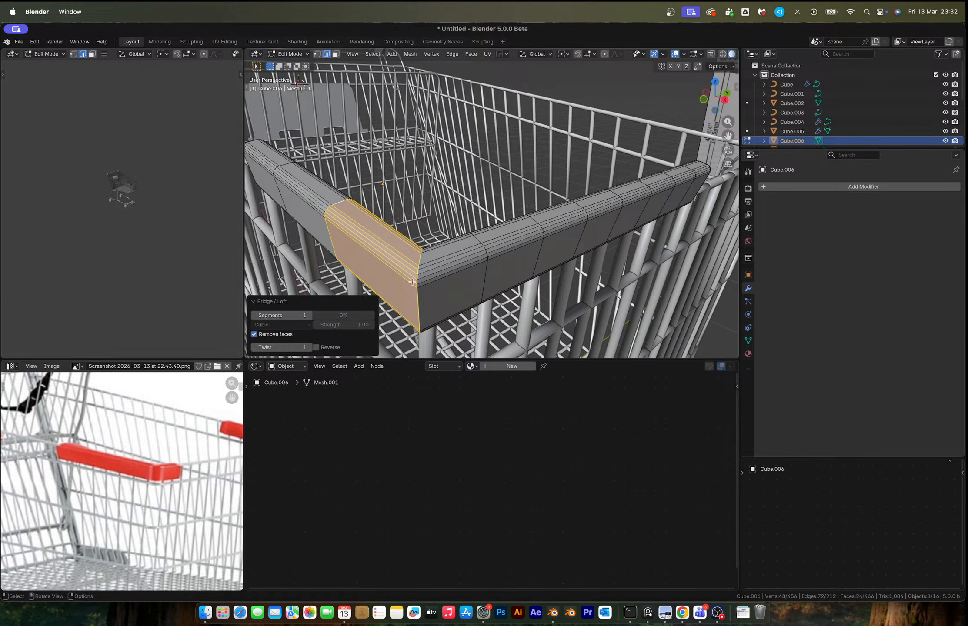
Bevel the edge loop around the strip's corner by about 0.02 m with 5 segments
left_click(419, 298, "alt")
key("ctrl+b")
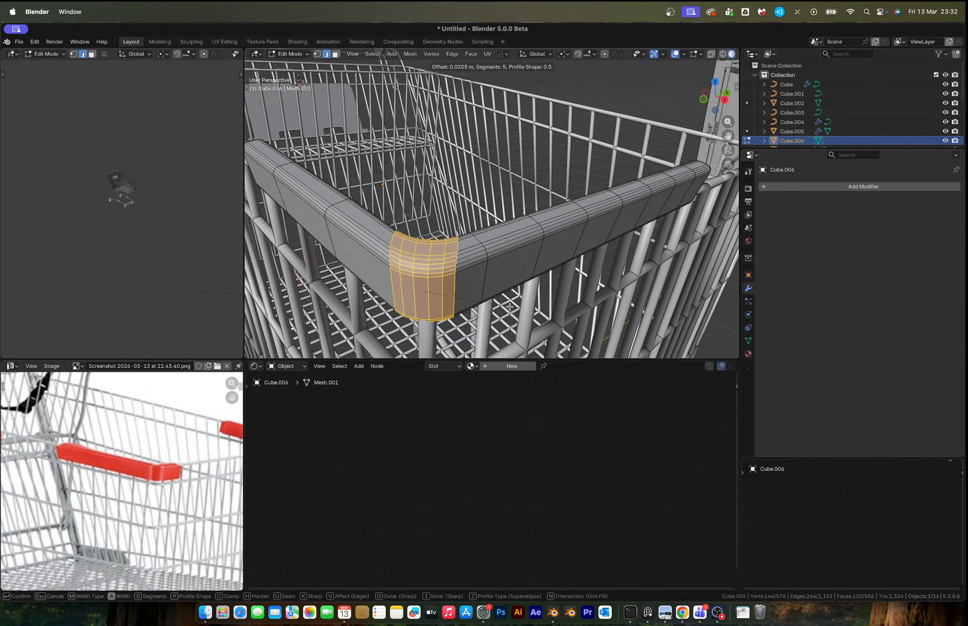
left_click(511, 307)
Apply auto smooth shading to the corner strip with a 30° angle
key("Tab")
middle_click_drag(460, 248, 493, 216)
right_click(468, 239)
left_click(495, 241)
right_click(486, 226)
left_click(486, 227)
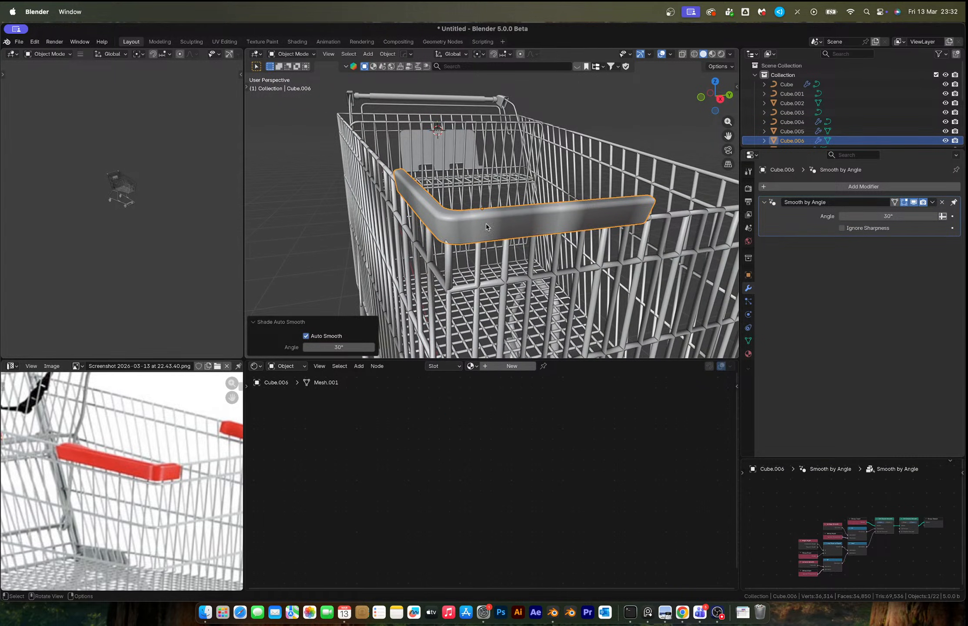
Recalculate the normals of the whole corner strip to face outward
middle_click_drag(523, 224, 567, 227)
key("Tab")
key("a")
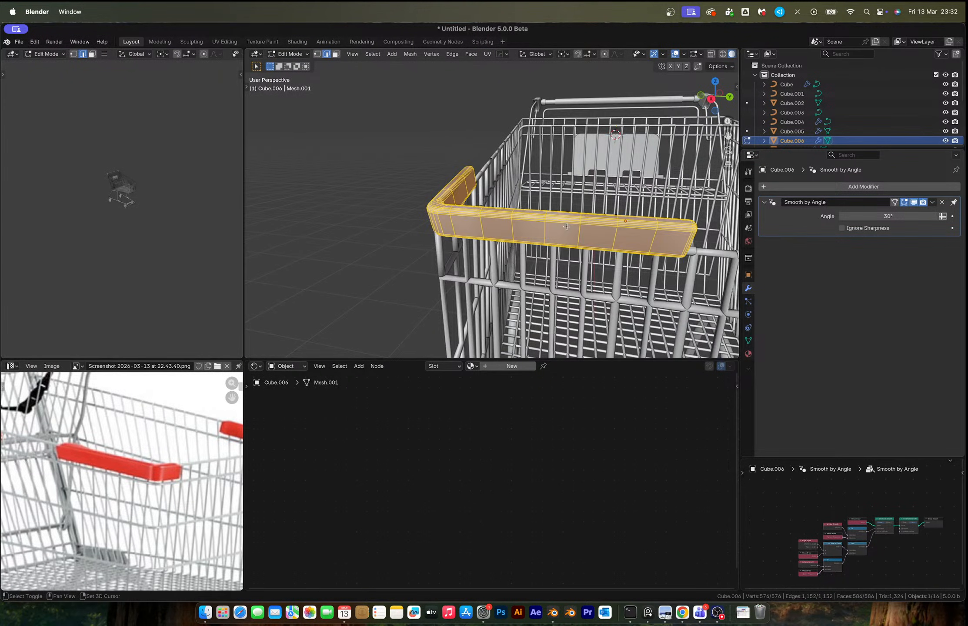
key("shift+n")
key("Tab")
Move the corner strip down along Z by about 0.012 m
scroll(566, 227, "down", 2)
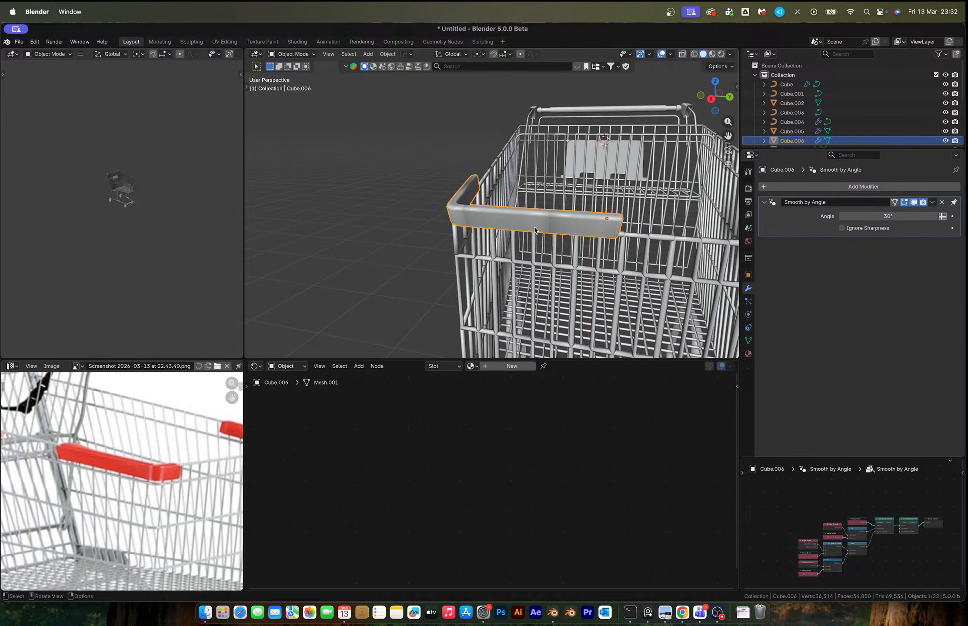
middle_click_drag(512, 227, 496, 180)
scroll(514, 213, "up", 2)
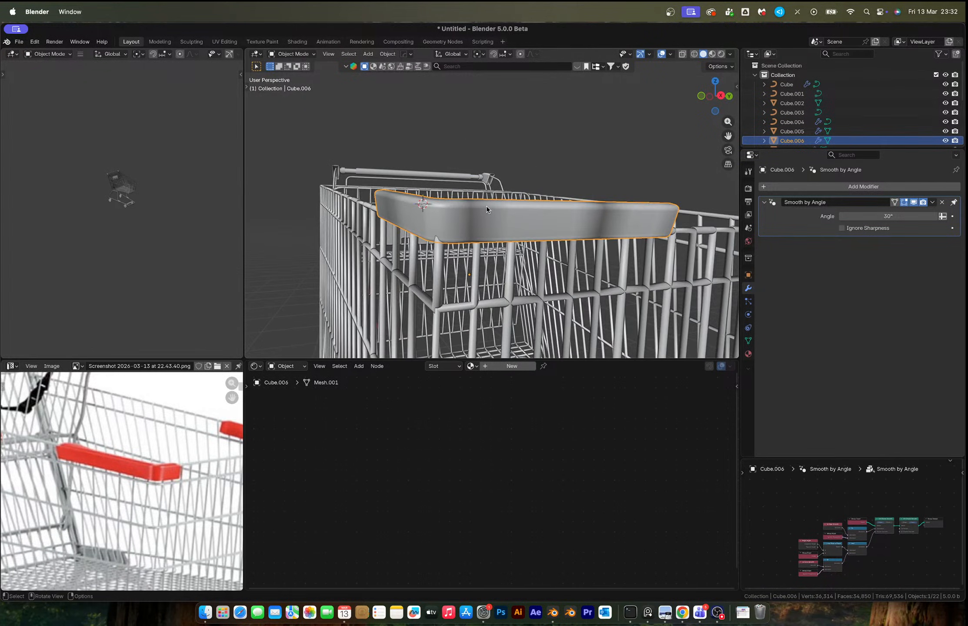
key("g")
key("z")
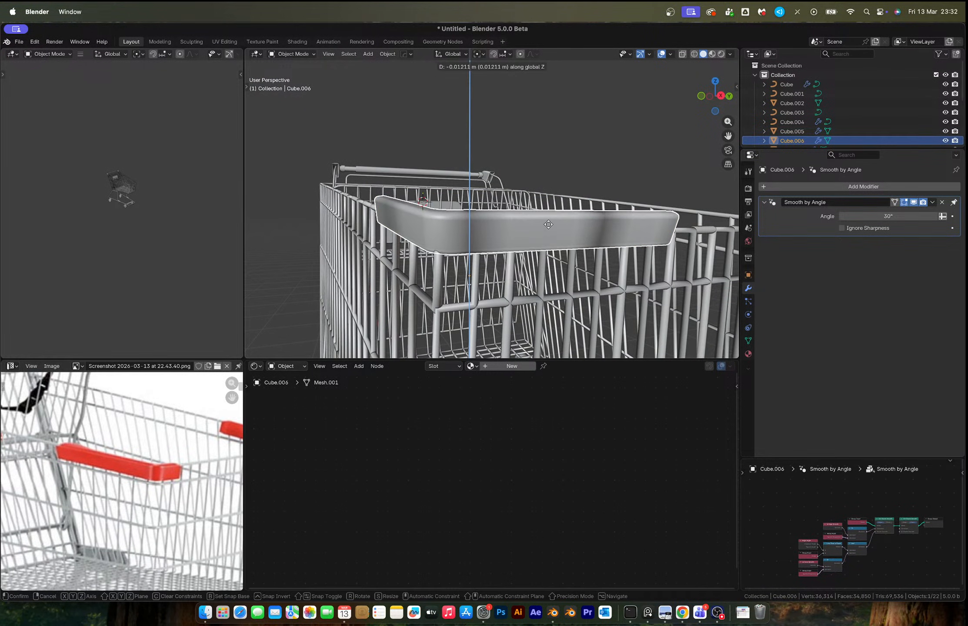
left_click(548, 228)
middle_click_drag(548, 228, 513, 242)
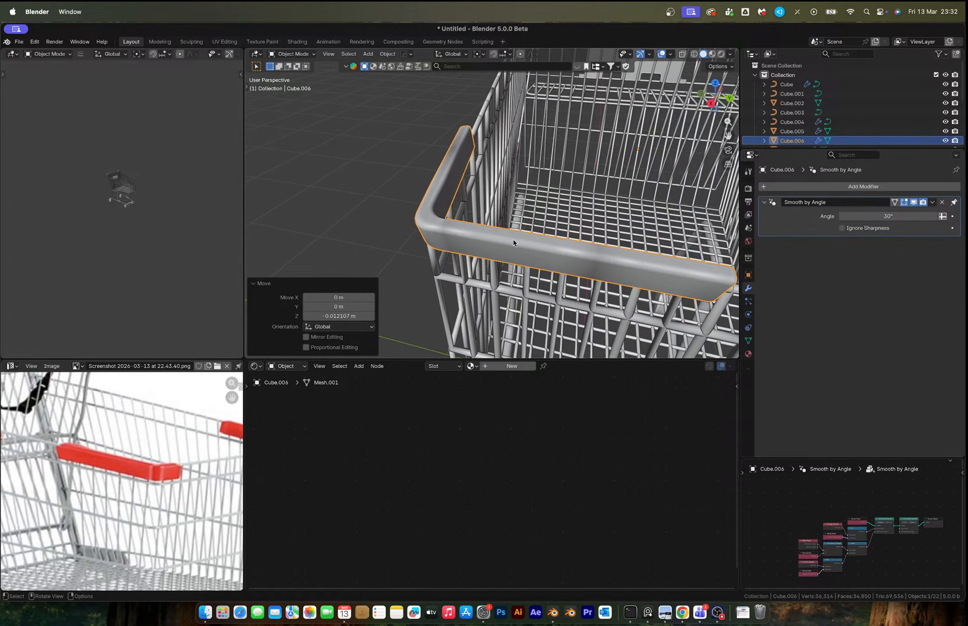
scroll(513, 243, "down", 3)
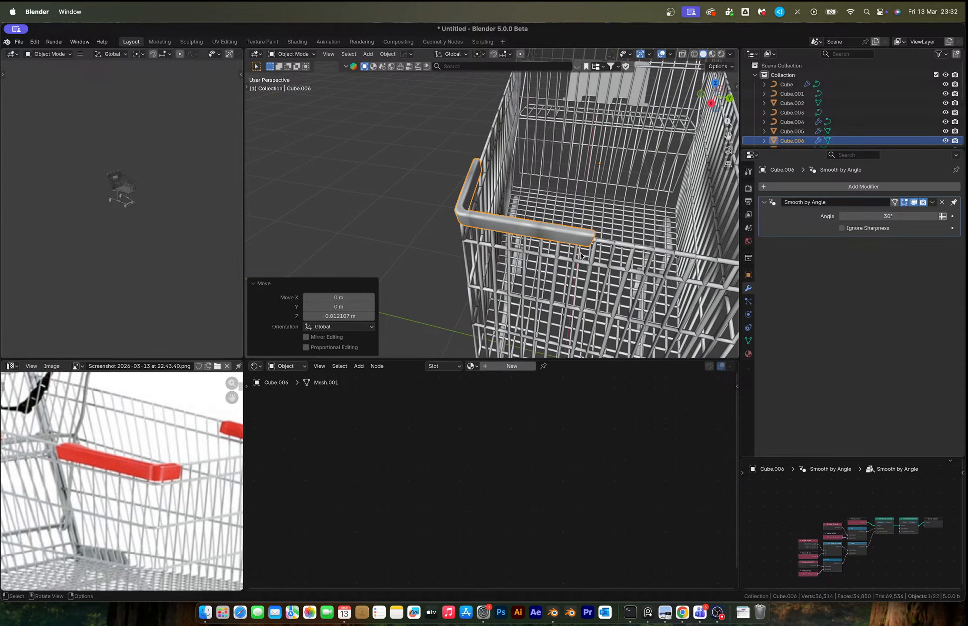
Select the five cross edge loops along the middle of the strip's front arm
key("Tab")
scroll(507, 227, "up", 2)
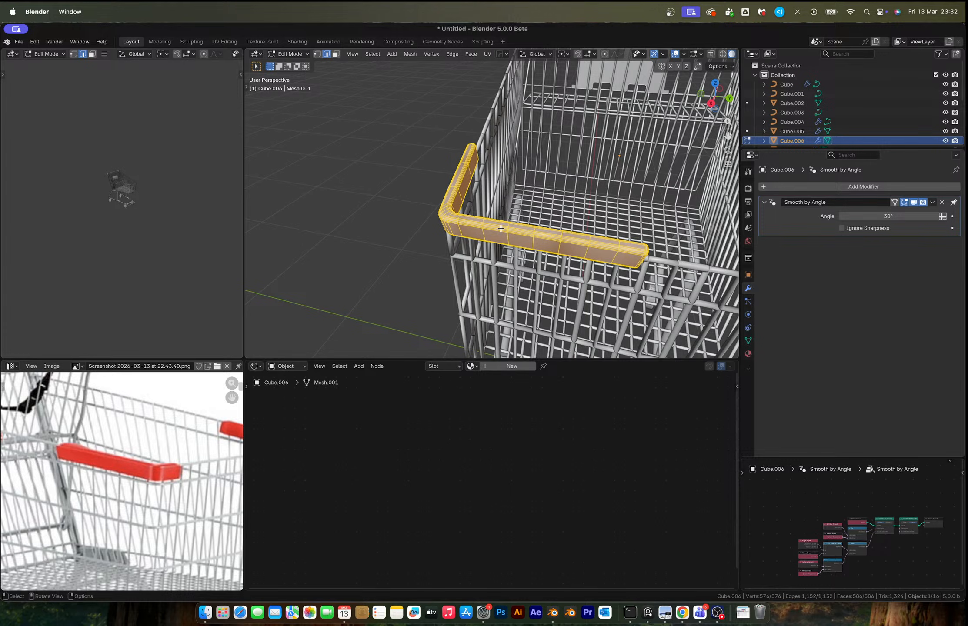
left_click(506, 237, "alt")
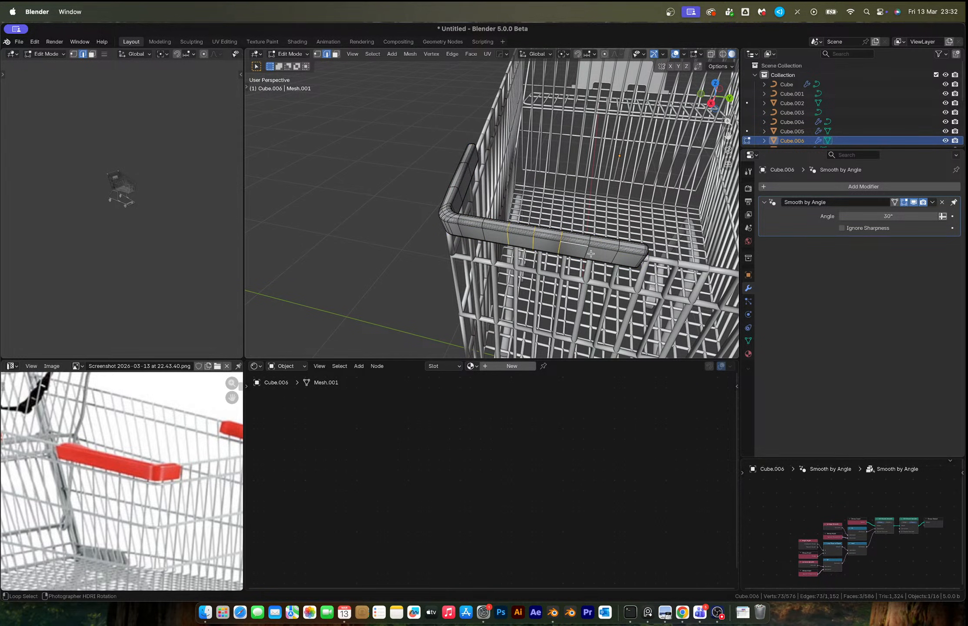
Try dissolving and then deleting the selected edges of the front arm, and undo the attempt
key("x")
left_click(600, 299)
key("x")
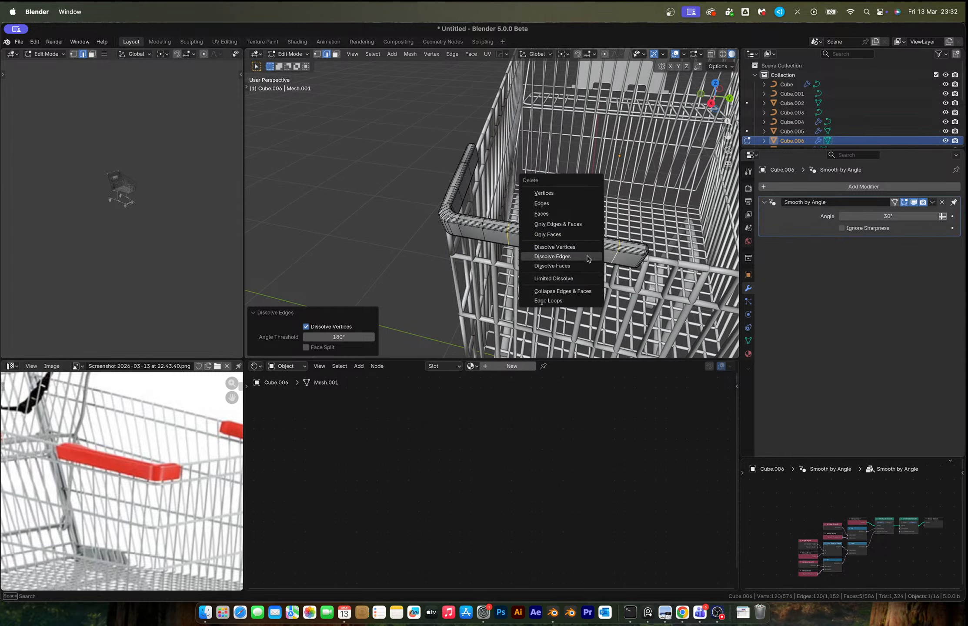
left_click(544, 204)
middle_click_drag(544, 204, 460, 220)
key("ctrl+z")
Delete the vertices of the front arm's selected loops and the face capping the corner piece's open end
key("x")
left_click(418, 213)
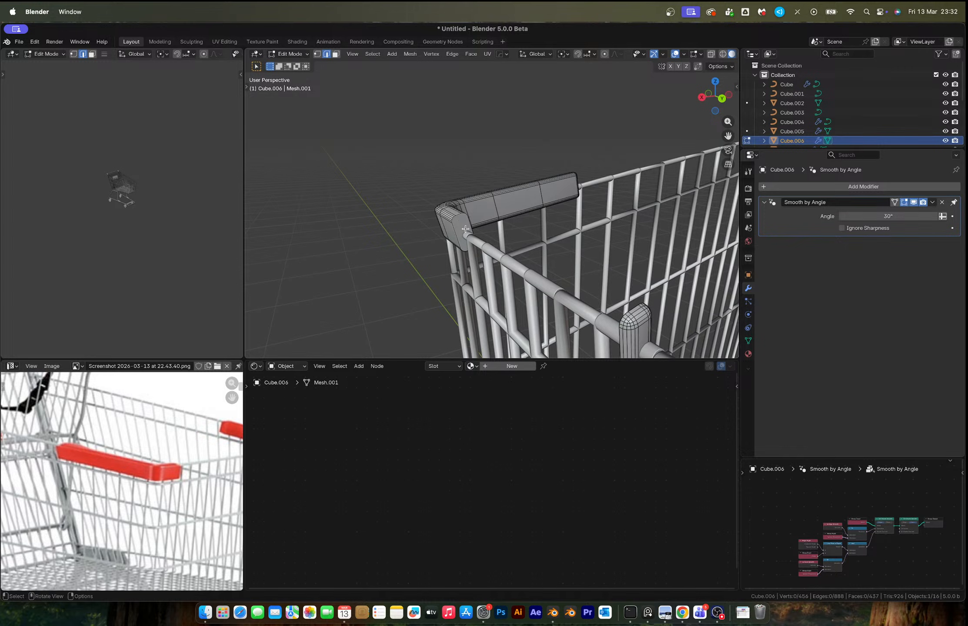
key("3")
left_click(466, 230)
key("x")
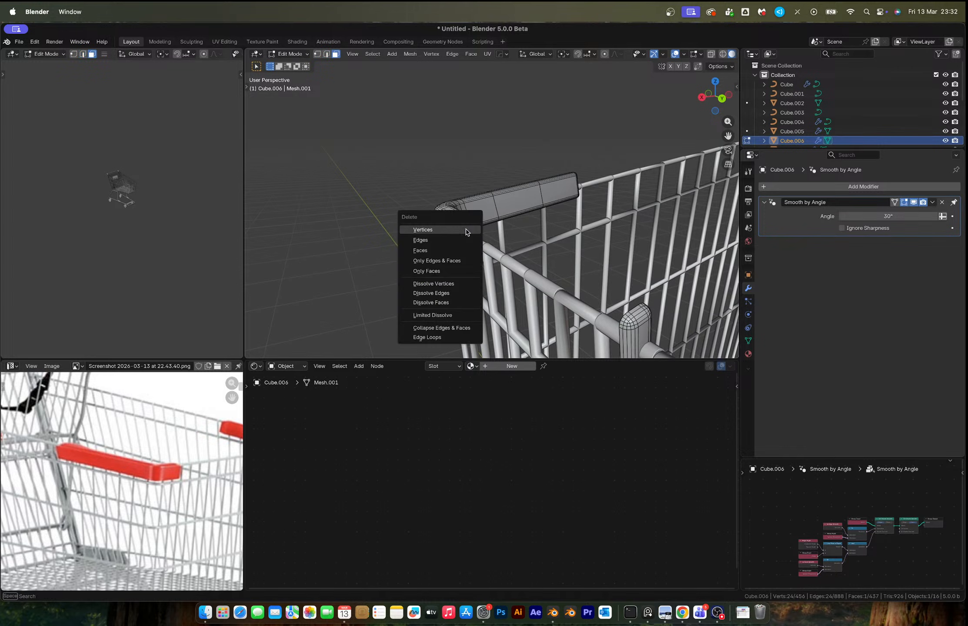
left_click(426, 251)
Try to move the detached end piece of the front arm along Y, and cancel the move
middle_click_drag(427, 252, 544, 255)
key("1")
key("l")
key("e")
key("y")
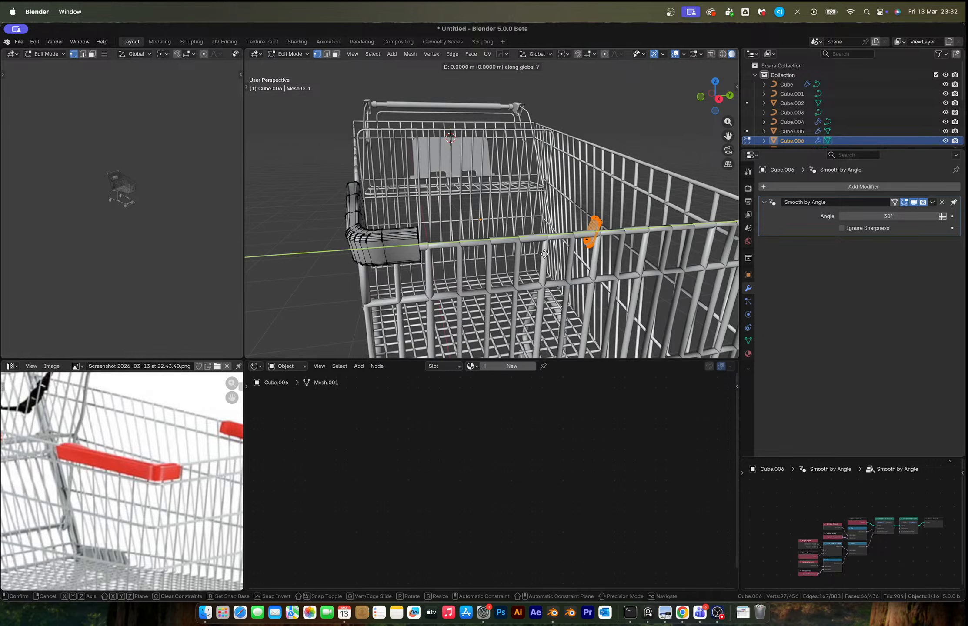
right_click(495, 257)
key("ctrl+z")
Select the entire detached end piece in see-through display and move it -0.25553 m along Y towards the corner
key("alt+z")
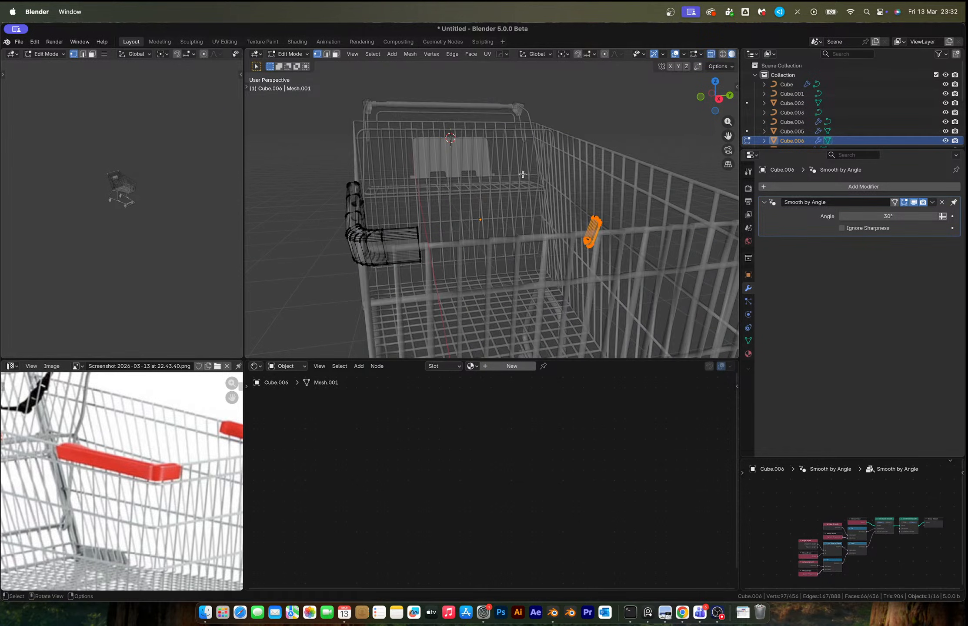
left_click_drag(524, 174, 615, 282)
key("g")
key("y")
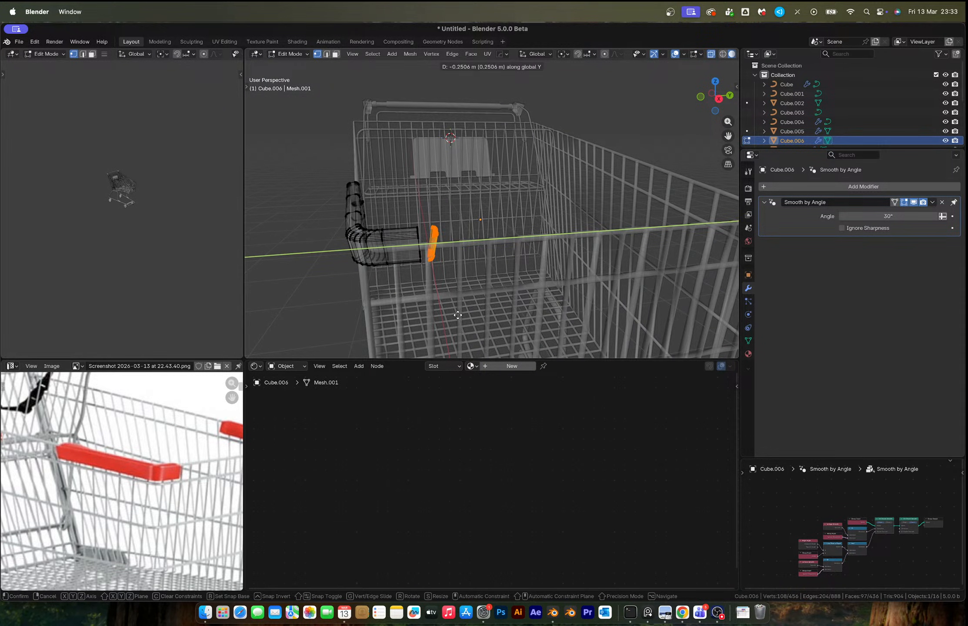
left_click(456, 315)
middle_click_drag(452, 313, 433, 218)
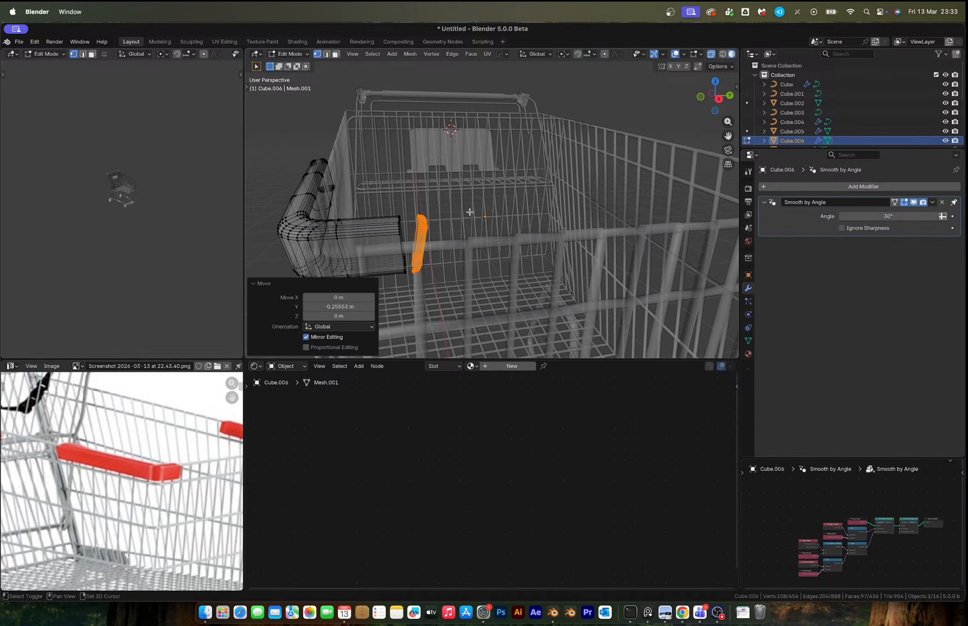
Rotate the detached end piece about 5° in the side view to match the slant of the arm's open end
left_click(725, 99)
key("r")
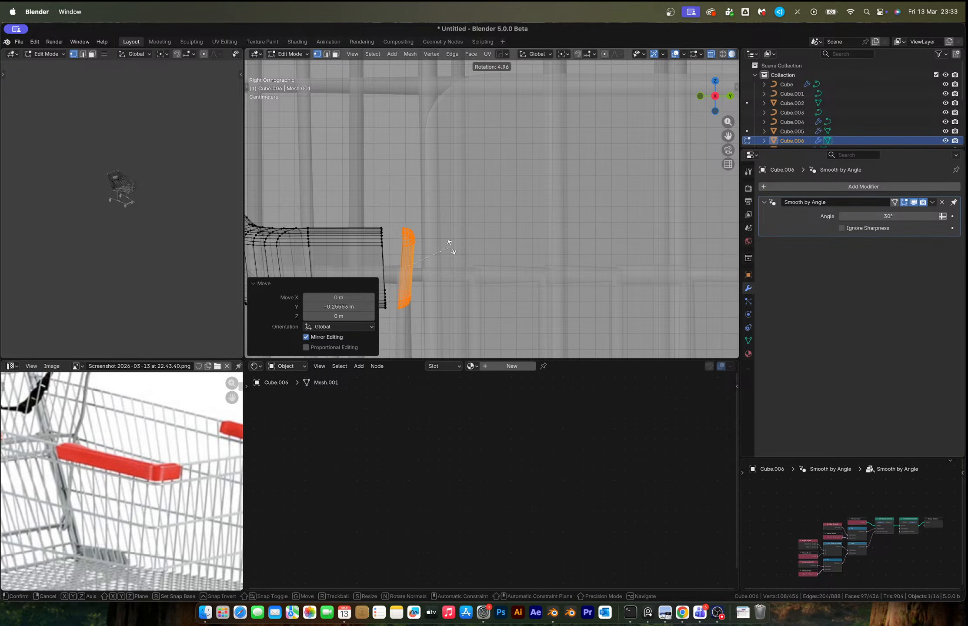
left_click(448, 242)
Bridge the end piece's open edge loop to the arm's open loop with the twist set to -4
middle_click_drag(448, 242, 400, 254)
left_click(402, 252, "alt")
key("2")
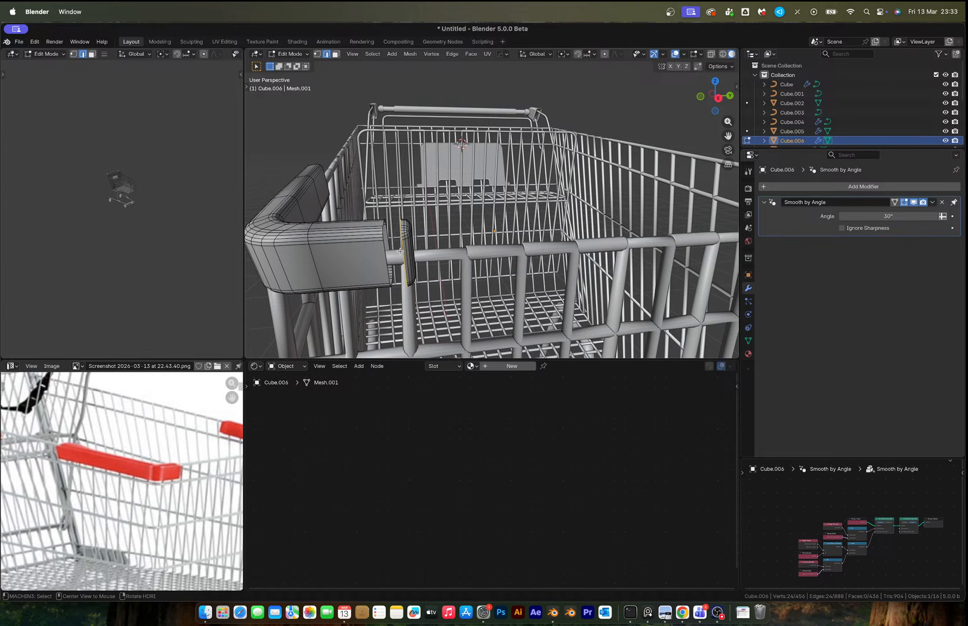
left_click(386, 252, "alt+shift")
right_click(386, 252)
mouse_move(388, 250)
left_click(427, 250)
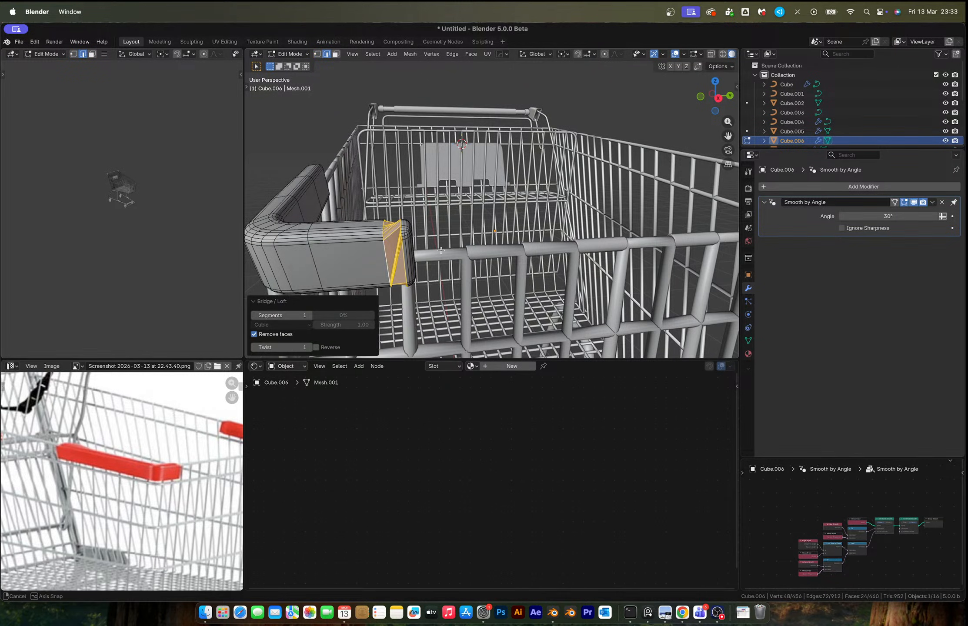
middle_click_drag(427, 251, 436, 251)
left_click_drag(281, 347, 255, 351)
left_click(255, 347)
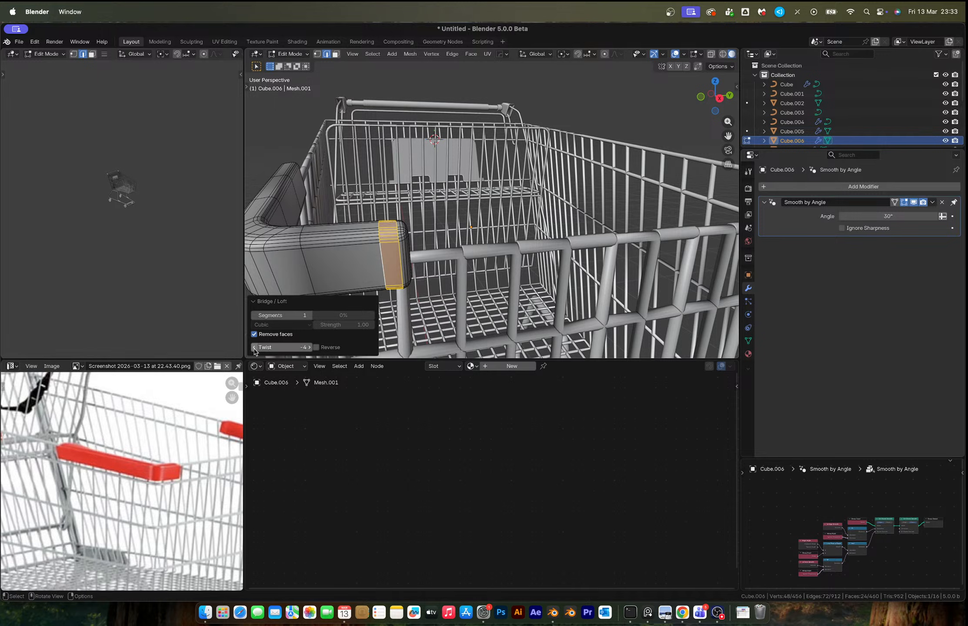
key("Tab")
Mirror the bumper strip across the basket along the Y axis, using the basket wire frame as the mirror object
middle_click_drag(427, 285, 393, 287)
scroll(435, 266, "down", 3)
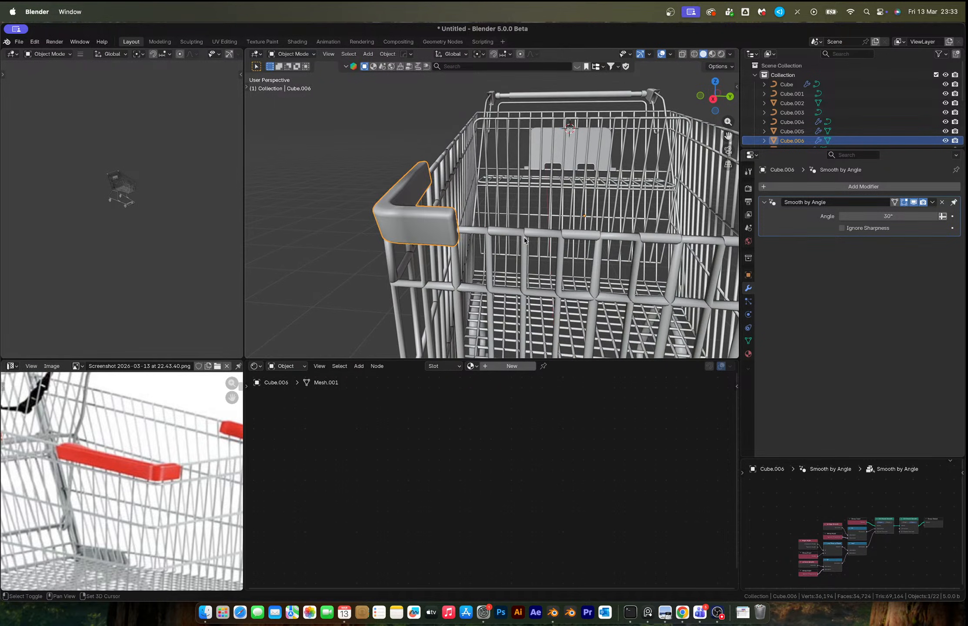
left_click(526, 238, "shift")
scroll(526, 238, "down", 3)
key("alt+x")
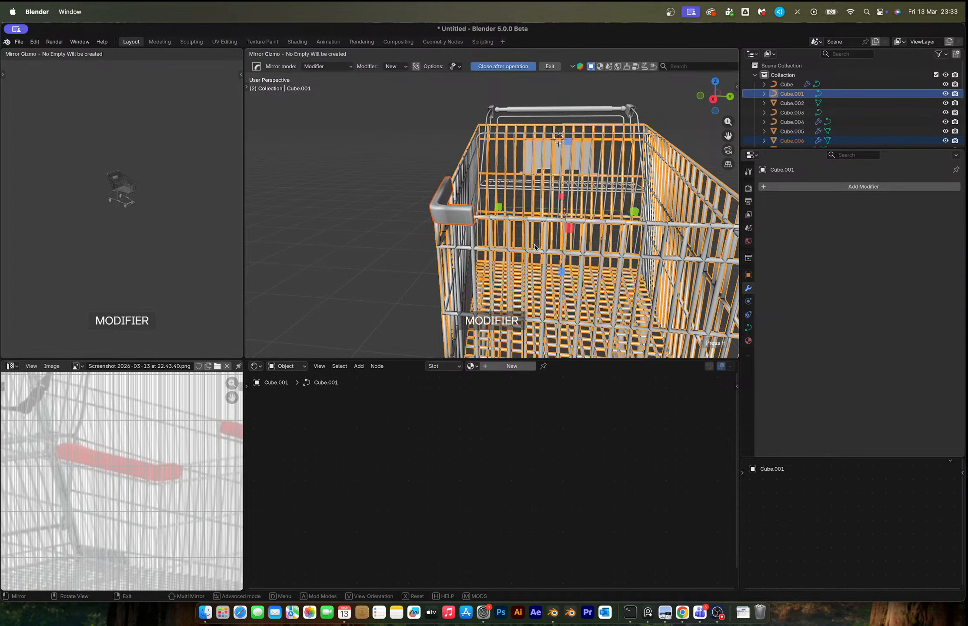
left_click(499, 206)
middle_click_drag(602, 228, 680, 241)
left_click(687, 233)
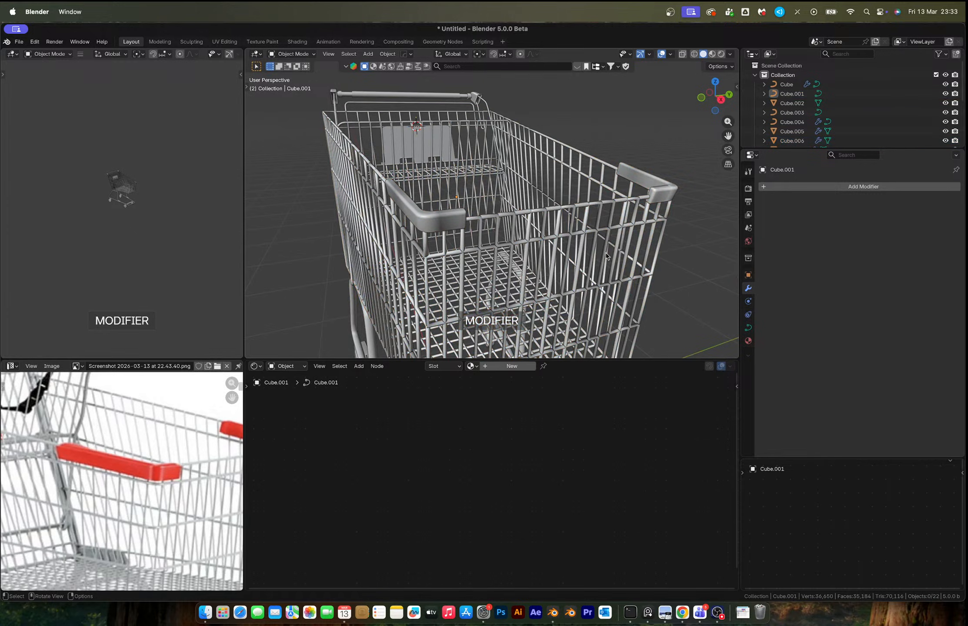
Check the lower corner caps in the reference photo and snap the 3D cursor to the basket's bottom front corner point
scroll(493, 235, "down", 3)
middle_click_drag(479, 233, 505, 243)
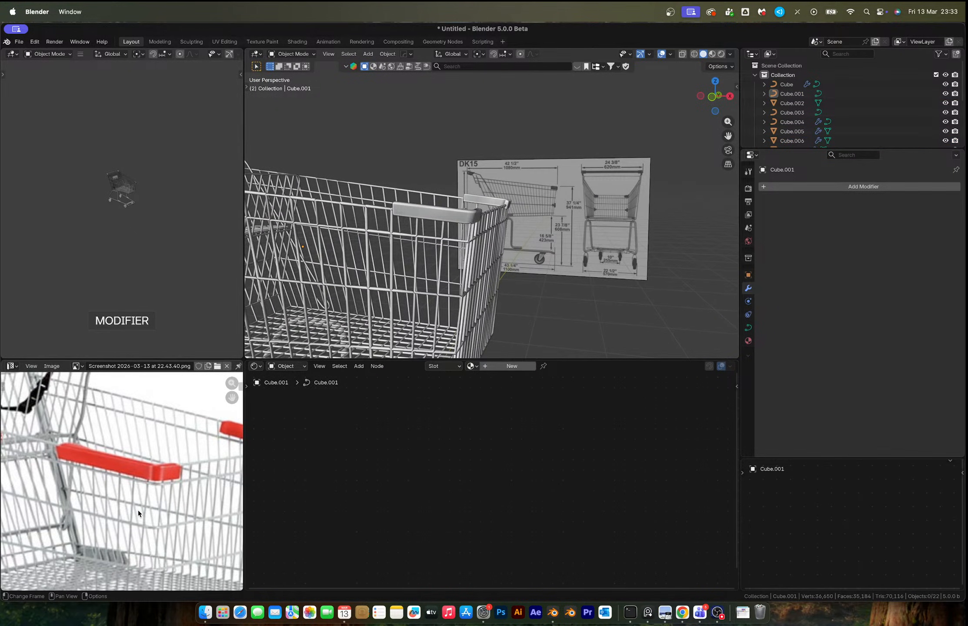
scroll(147, 514, "down", 5)
scroll(148, 513, "up", 4)
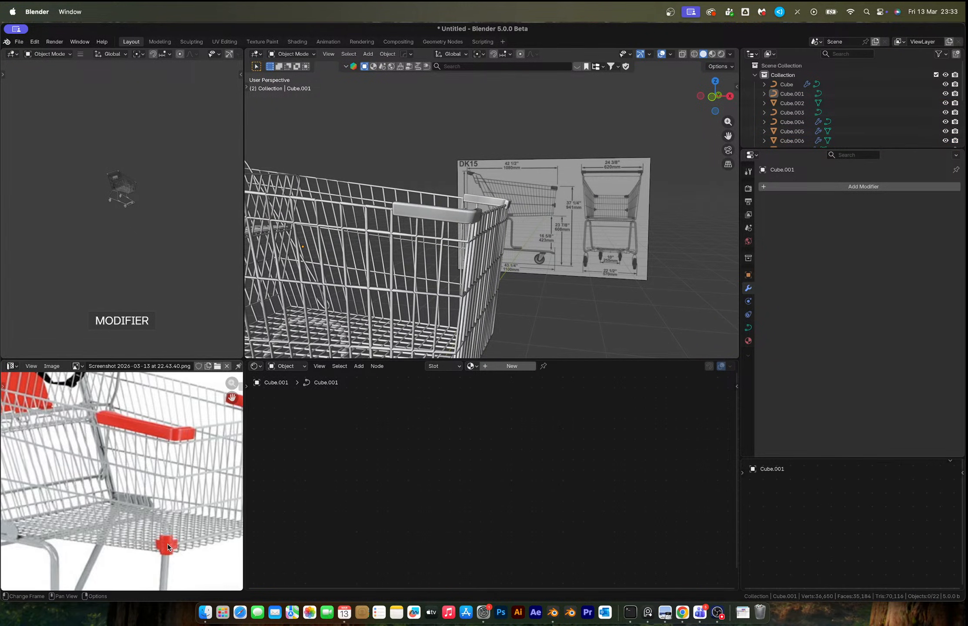
scroll(163, 542, "down", 2)
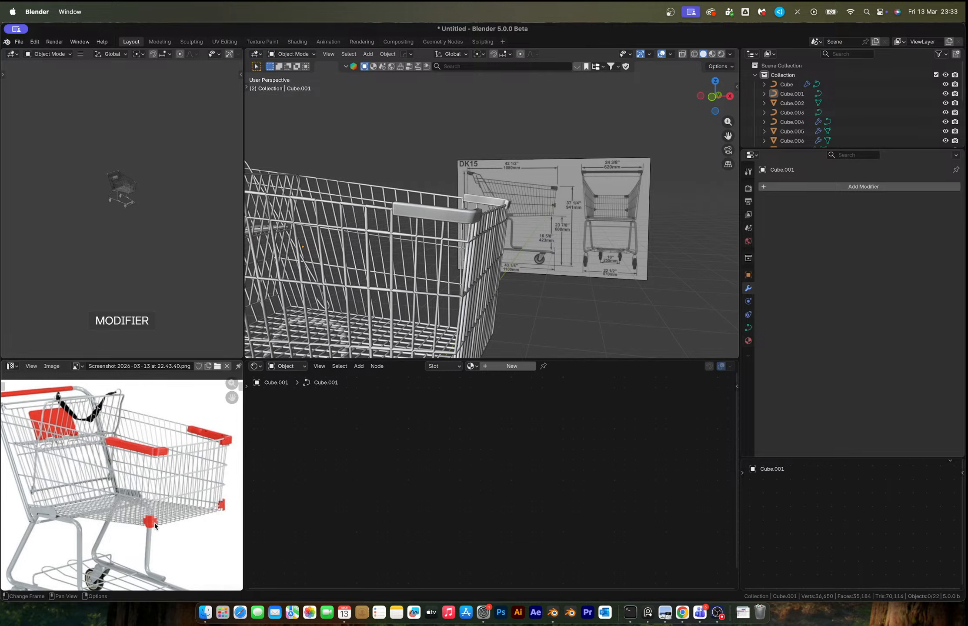
middle_click_drag(462, 313, 436, 292, "shift")
key("Tab")
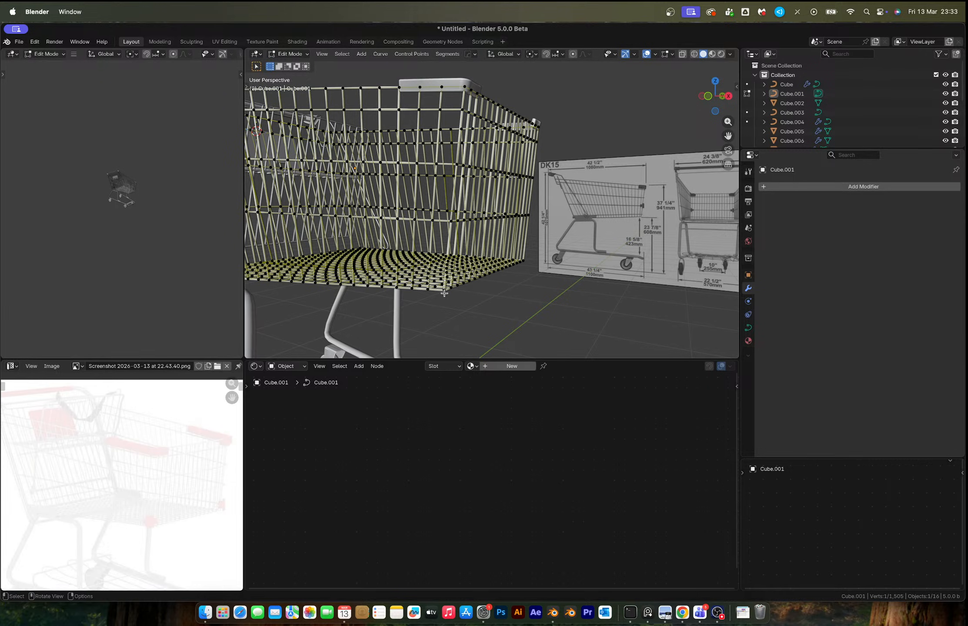
left_click(443, 297)
left_click(445, 293, "shift")
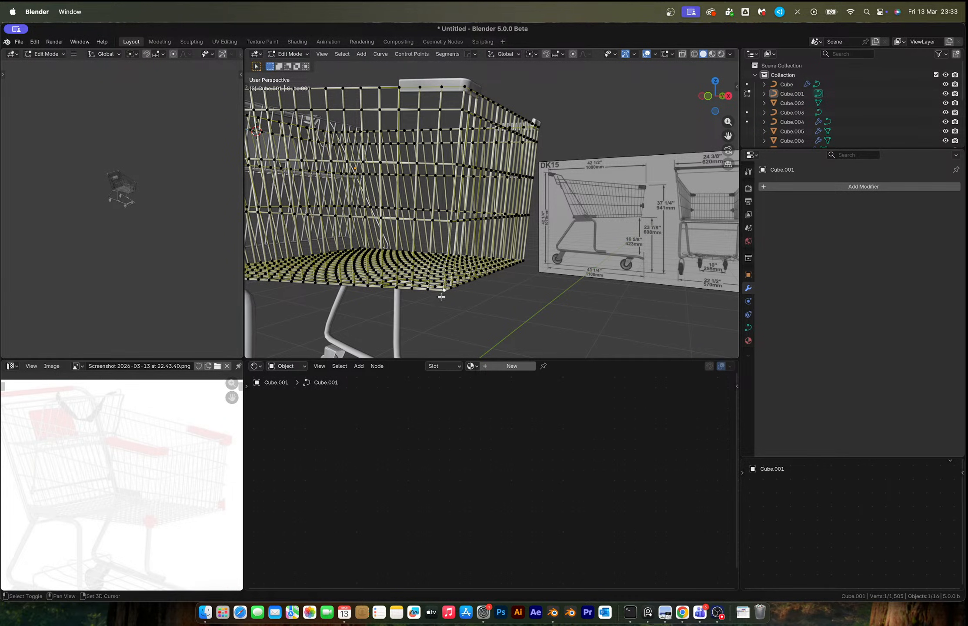
key("shift+s")
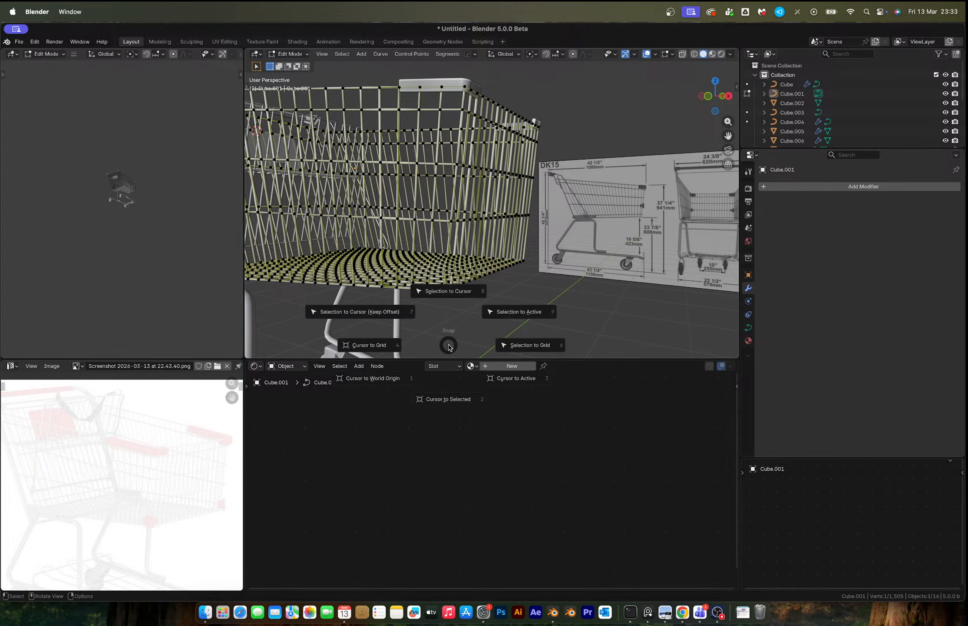
left_click(454, 352)
Add a cube at the 3D cursor and scale it down by about 0.074 and again by 0.29 to fit the basket corner
key("shift+a")
key("Escape")
key("Tab")
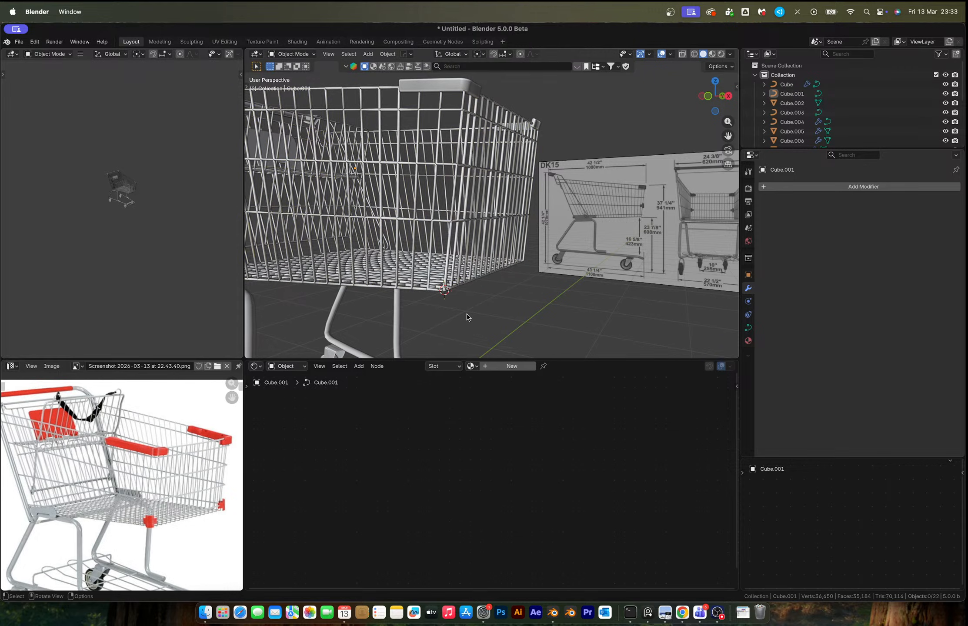
key("shift+a")
mouse_move(468, 317)
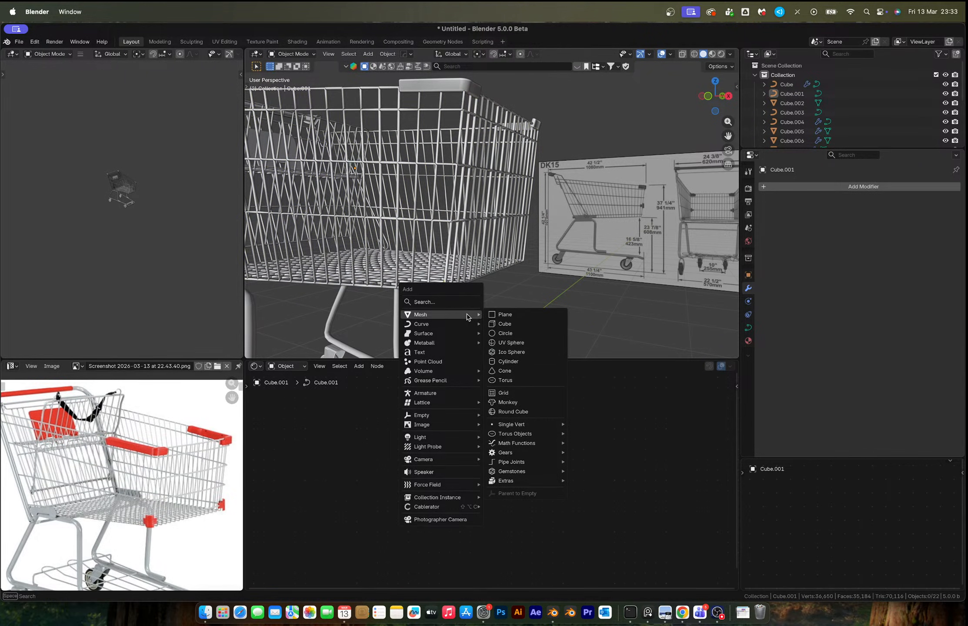
left_click(506, 325)
key("s")
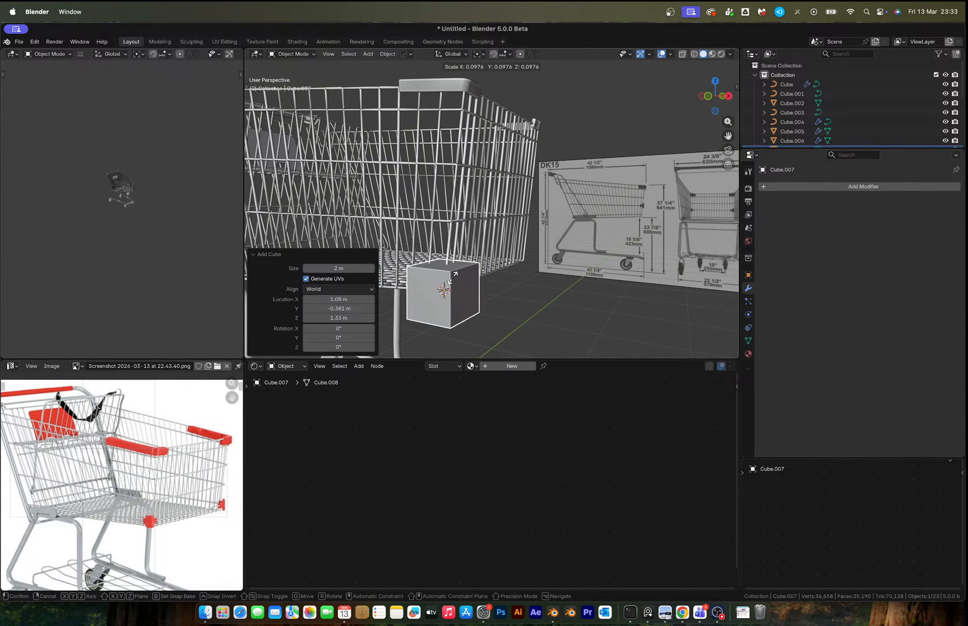
left_click(518, 313)
key("s")
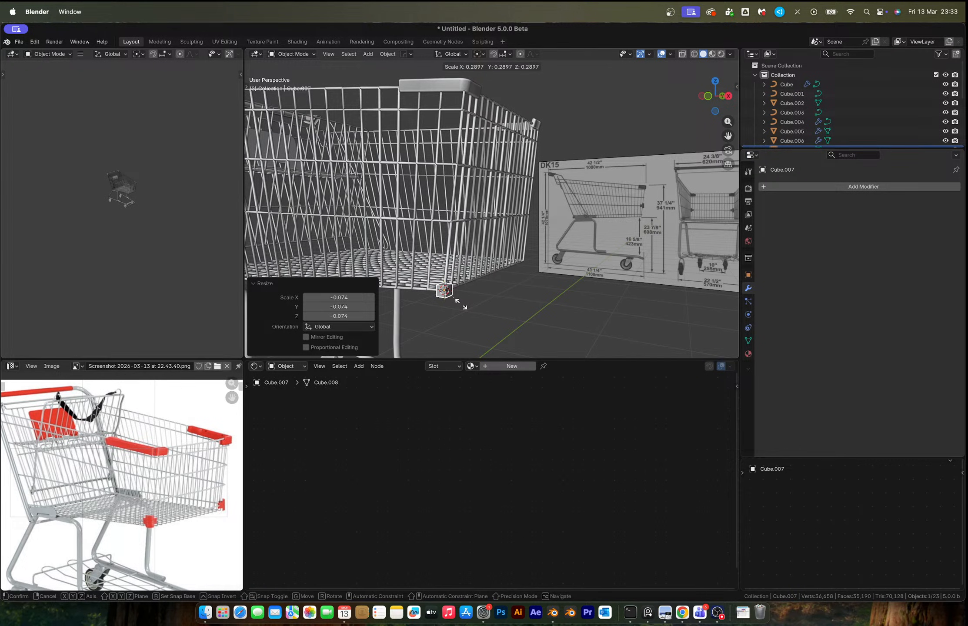
left_click(459, 307)
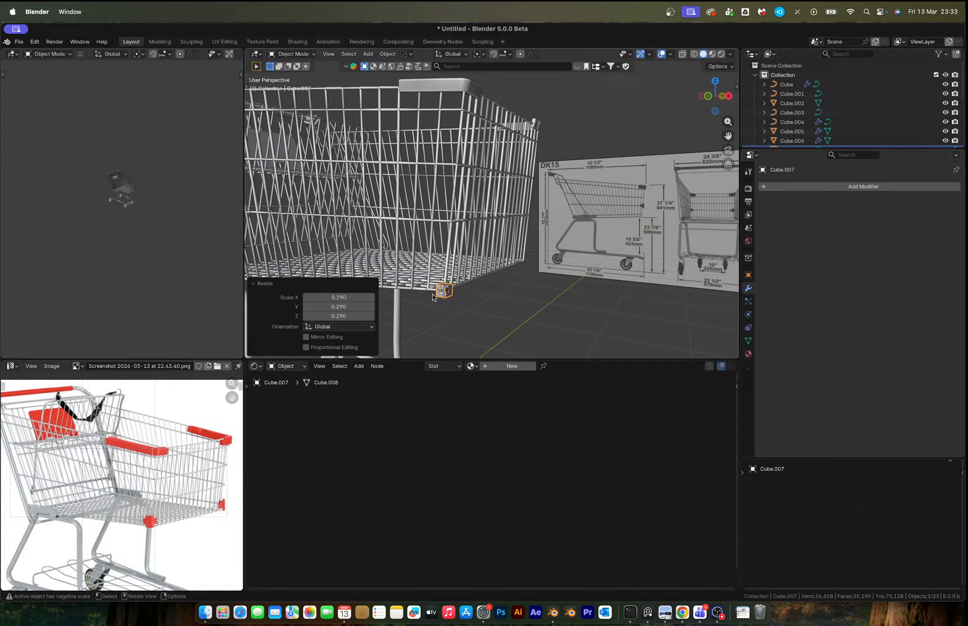
Move the cube's top vertices 0.012306 m in X and 0.039996 m in Z to follow the slanted corner wire
middle_click_drag(433, 297, 498, 279, "shift")
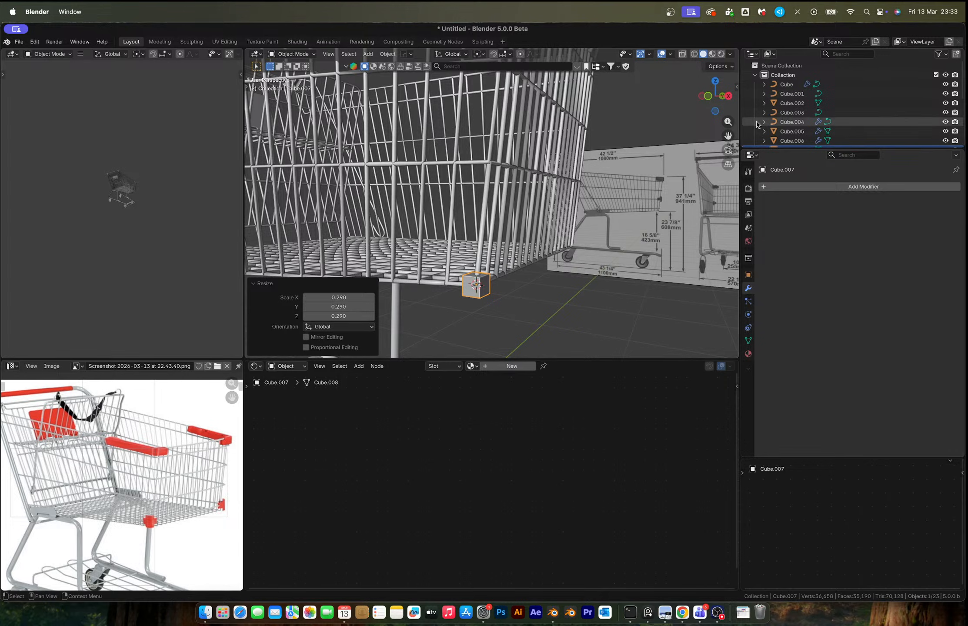
left_click(709, 97)
key("Tab")
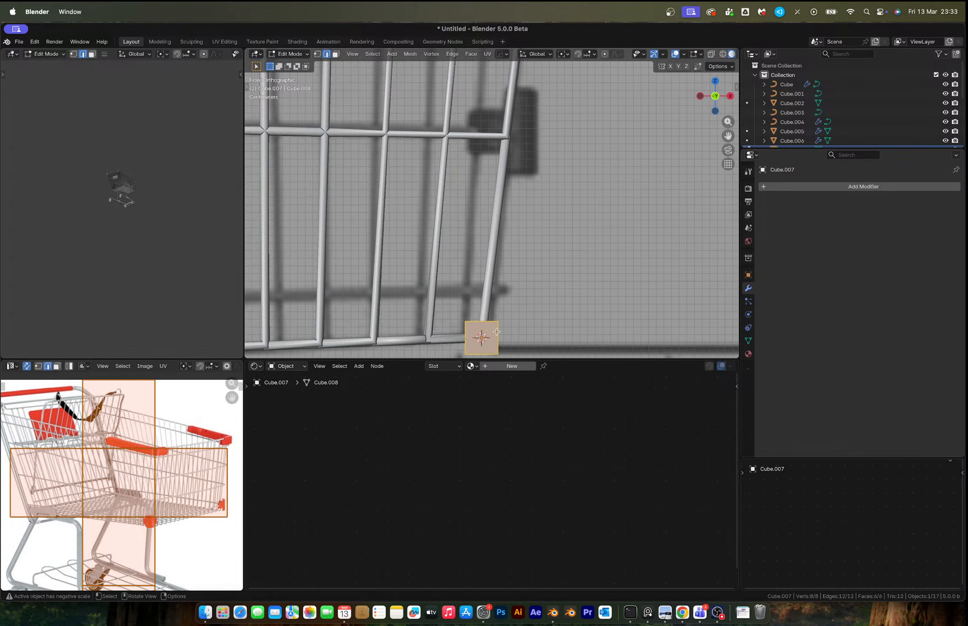
key("1")
left_click_drag(443, 307, 521, 335)
key("alt+z")
key("g")
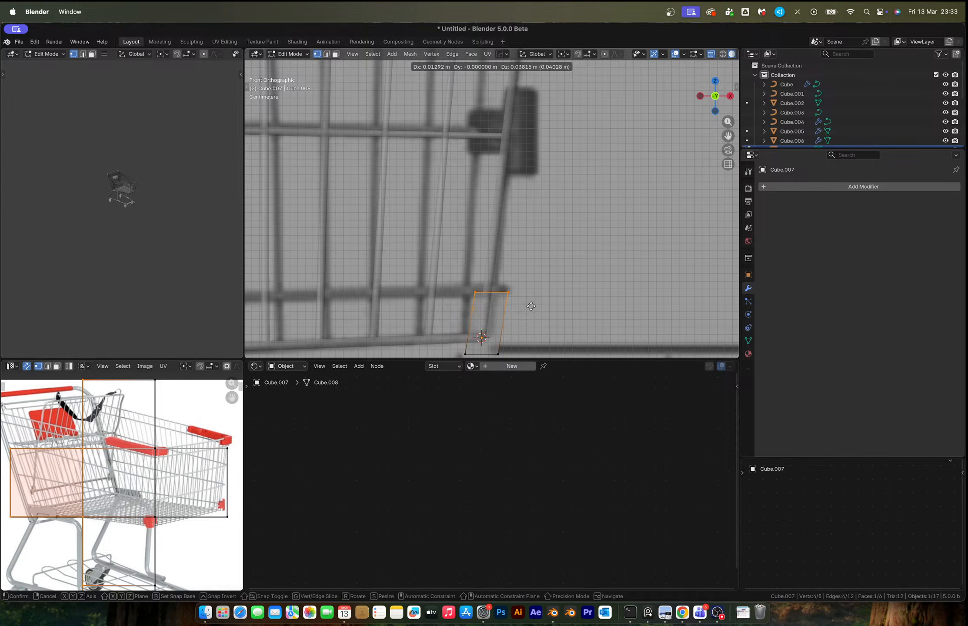
left_click(529, 305)
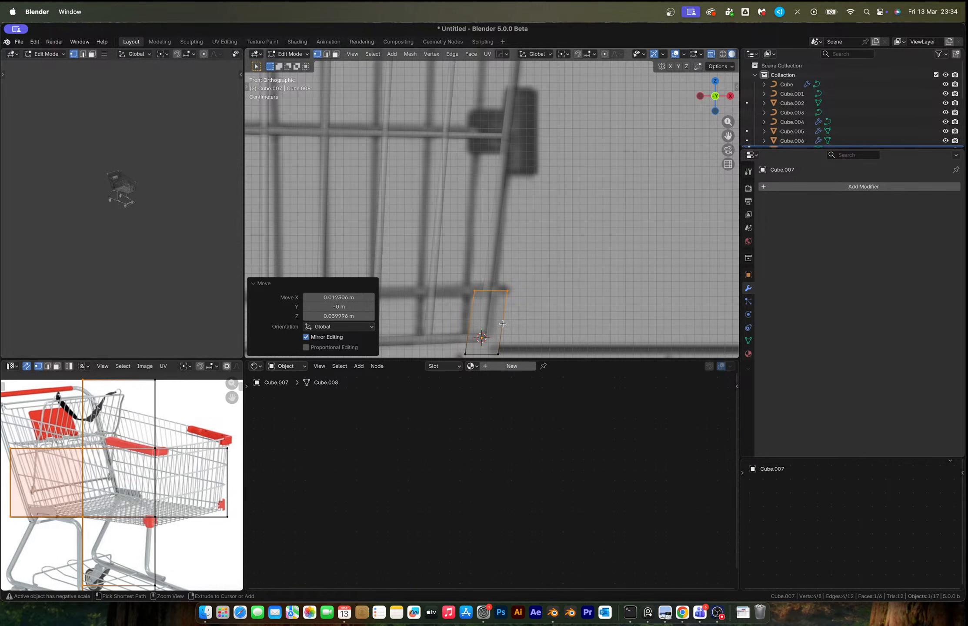
Add four evenly spaced horizontal loop cuts around the corner block
key("ctrl+r")
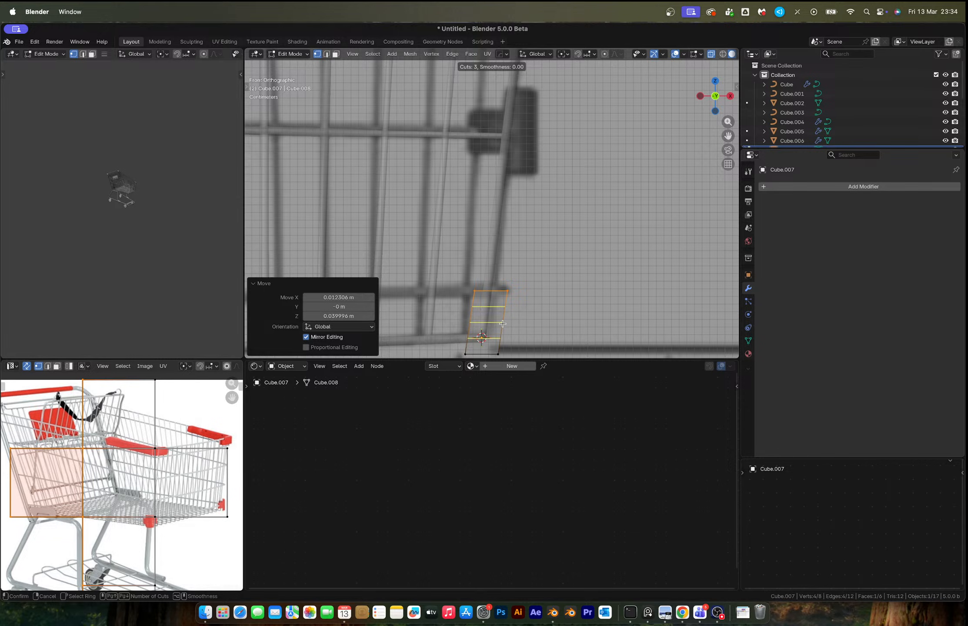
scroll(503, 324, "up", 1)
left_click(502, 324)
right_click(503, 323)
Delete the vertices along the block's inner vertical edge so only the two outer walls remain
mouse_move(503, 324)
middle_mouse_down()
mouse_move(536, 326)
mouse_move(500, 320)
middle_mouse_up()
key("2")
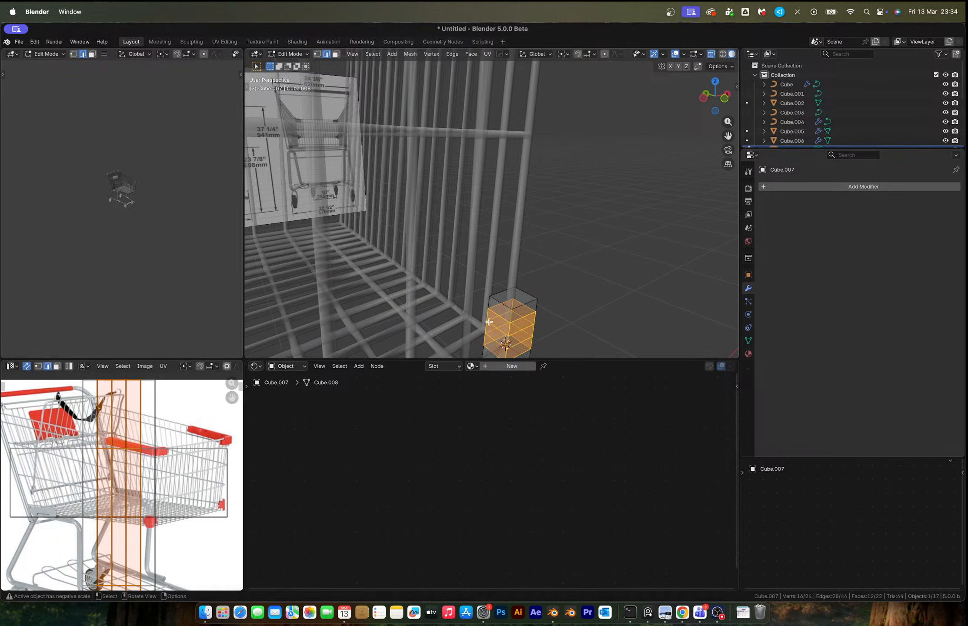
left_click(490, 322, "alt")
key("x")
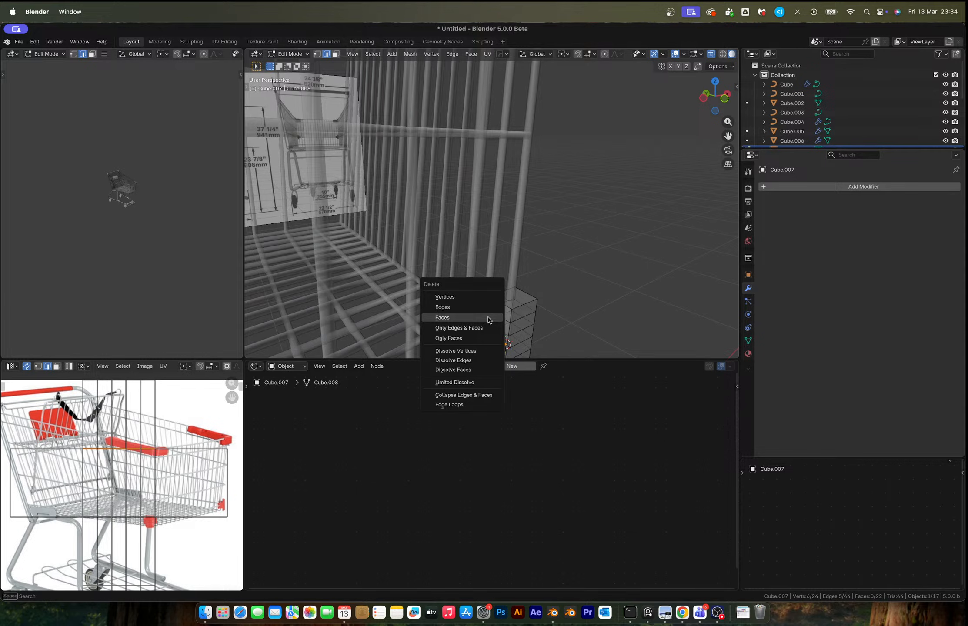
left_click(453, 299)
Extrude two alternating side edges of the front wall about -0.0203 m in X to form two tabs
middle_click_drag(461, 292, 528, 258)
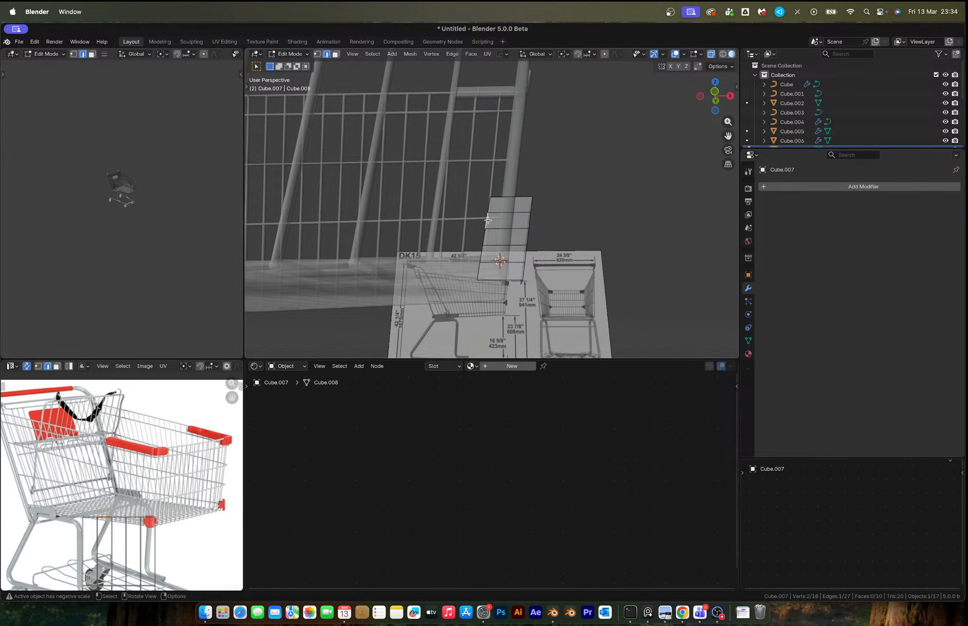
key("e")
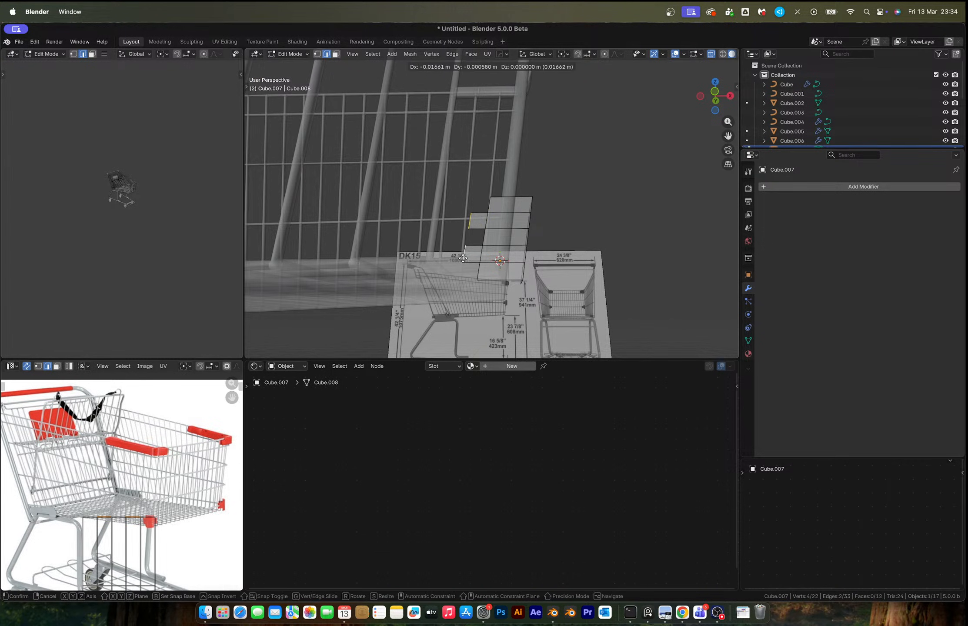
left_click(460, 259)
Extrude the two matching edges of the other wall about 0.021 m in Y to form a second pair of tabs
middle_click_drag(529, 236, 537, 226)
left_click(730, 95)
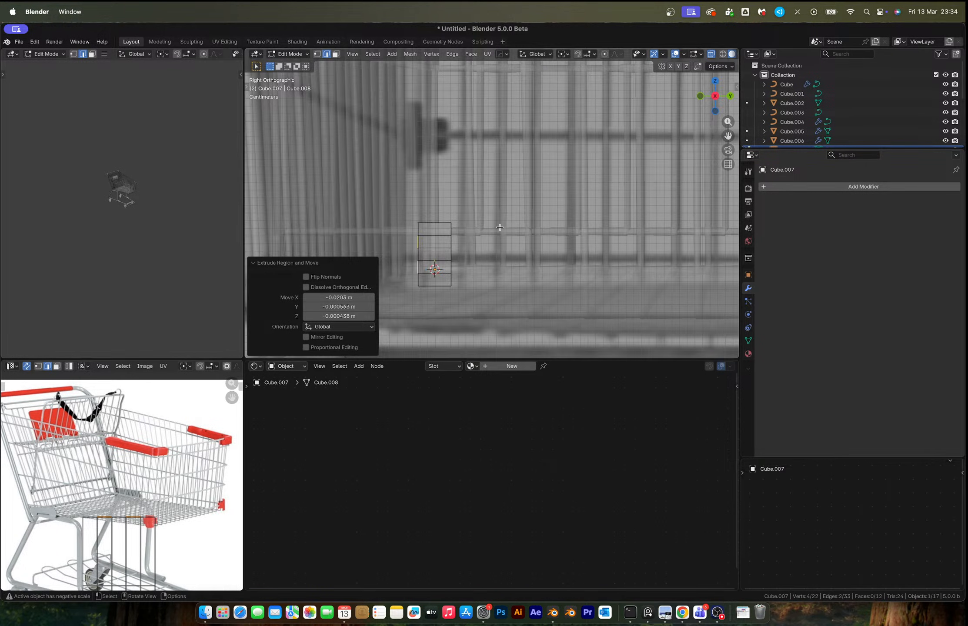
left_click(448, 242)
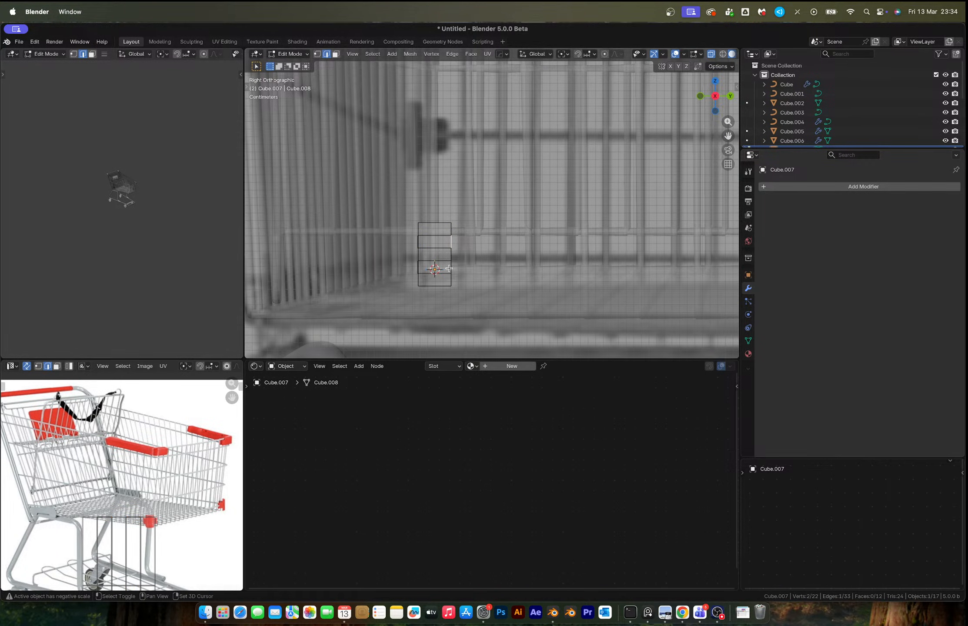
key("e")
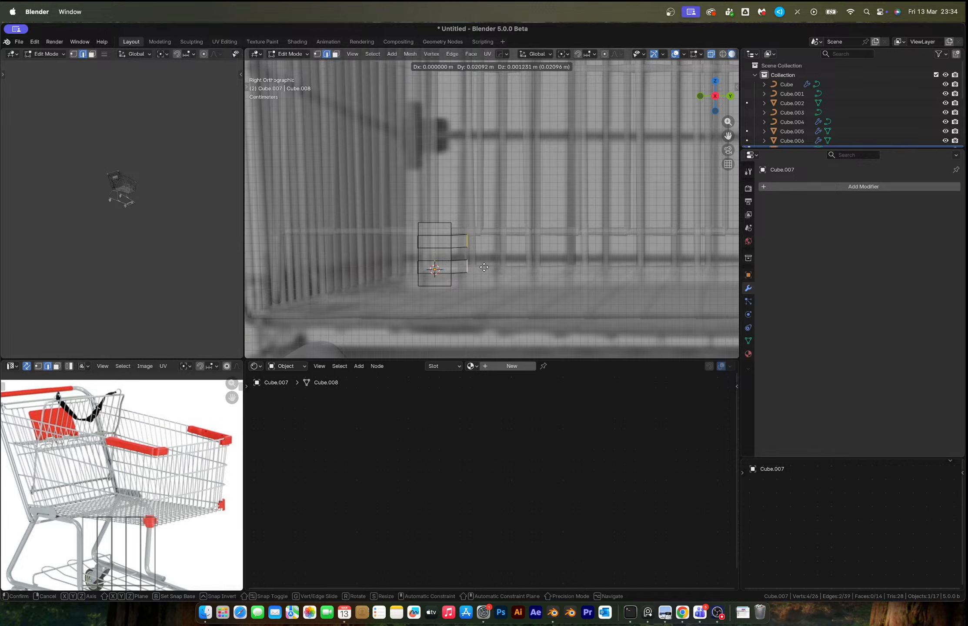
left_click(483, 268)
Select the full outer vertical edge of the corner piece and bevel it into a rounded corner
key("Tab")
mouse_move(478, 266)
middle_mouse_down()
mouse_move(524, 267)
mouse_move(467, 270)
middle_mouse_up()
key("Tab")
left_click(464, 271)
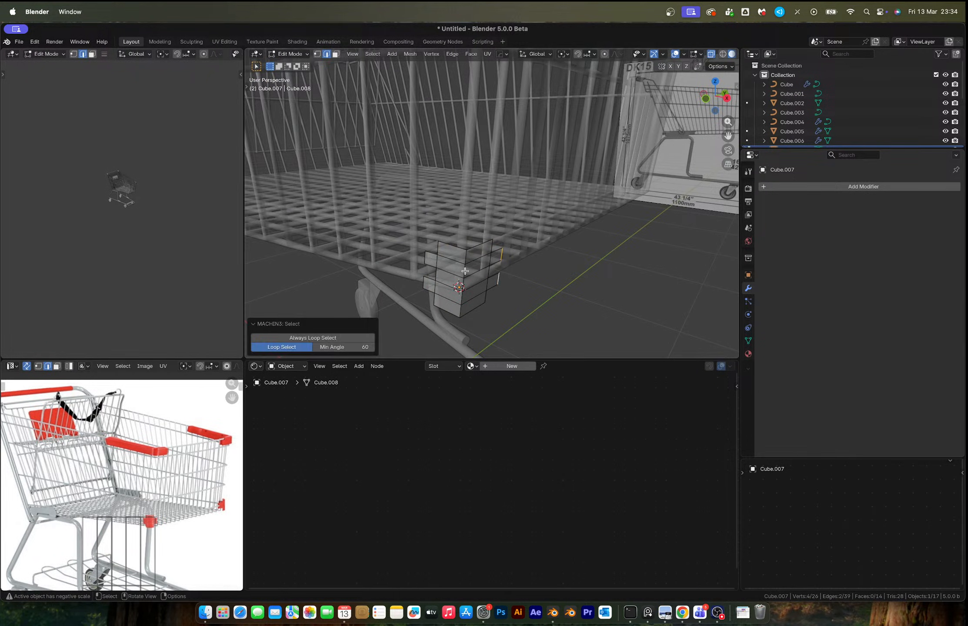
left_click(465, 320, "ctrl")
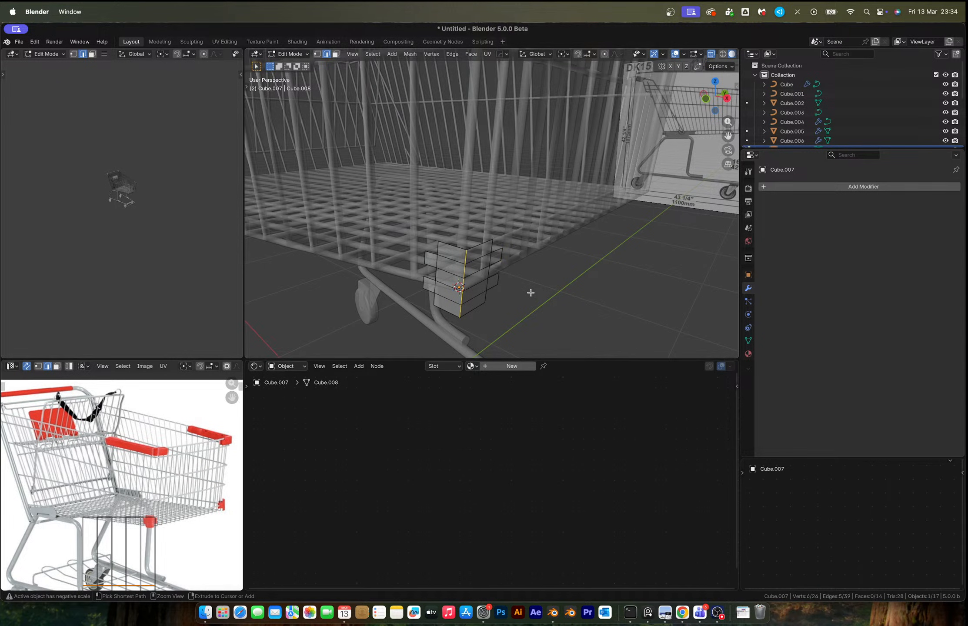
key("Tab")
middle_click_drag(531, 293, 520, 282)
Extrude the entire corner shell and shrink it along its normals to give the cap thickness, and restore the solid display
key("a")
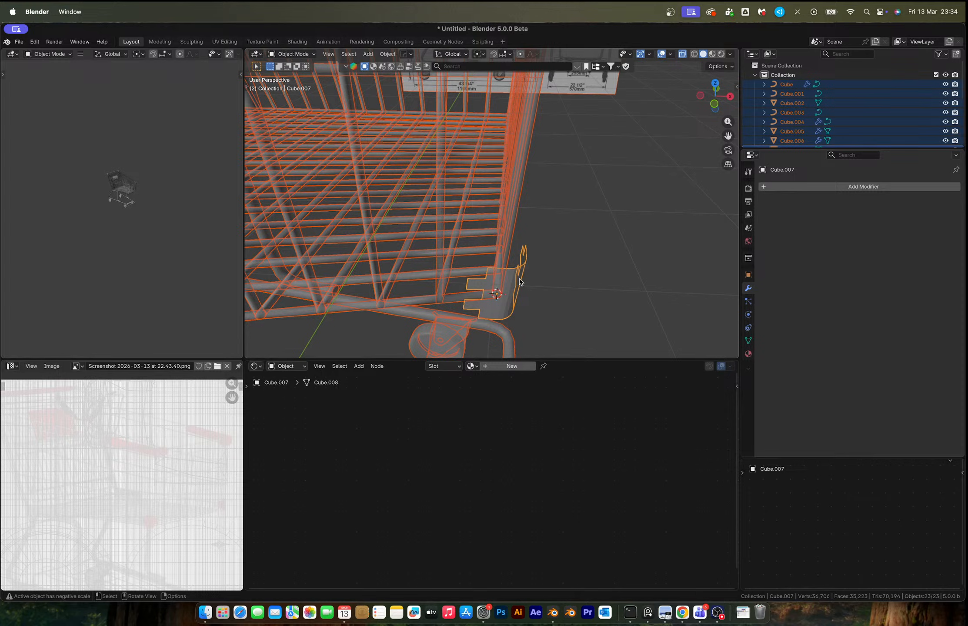
left_click(521, 282)
key("Tab")
key("alt+s")
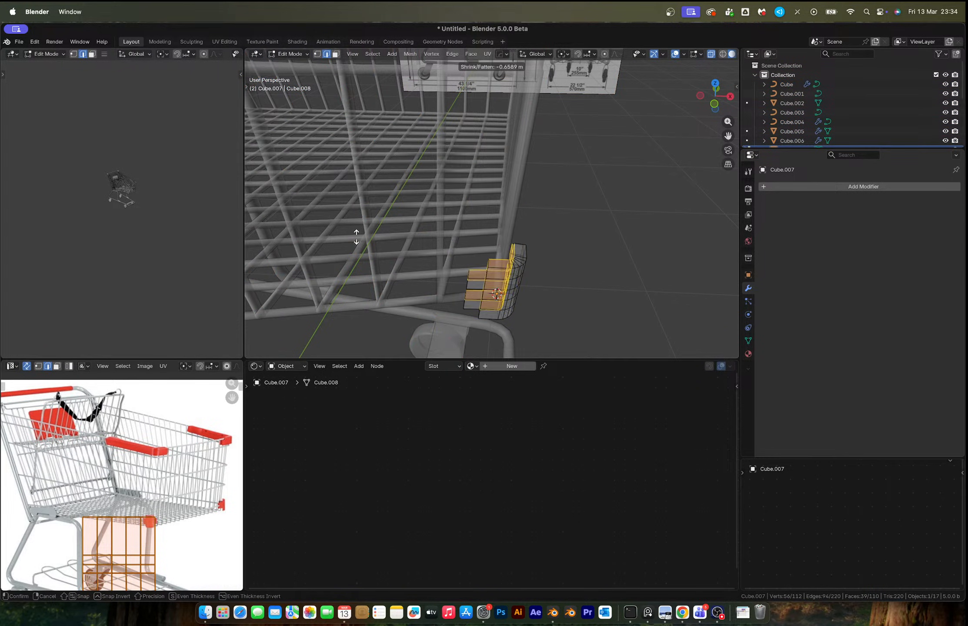
left_click(437, 293)
key("Tab")
left_click(557, 265)
middle_click_drag(557, 266, 466, 241)
key("alt+z")
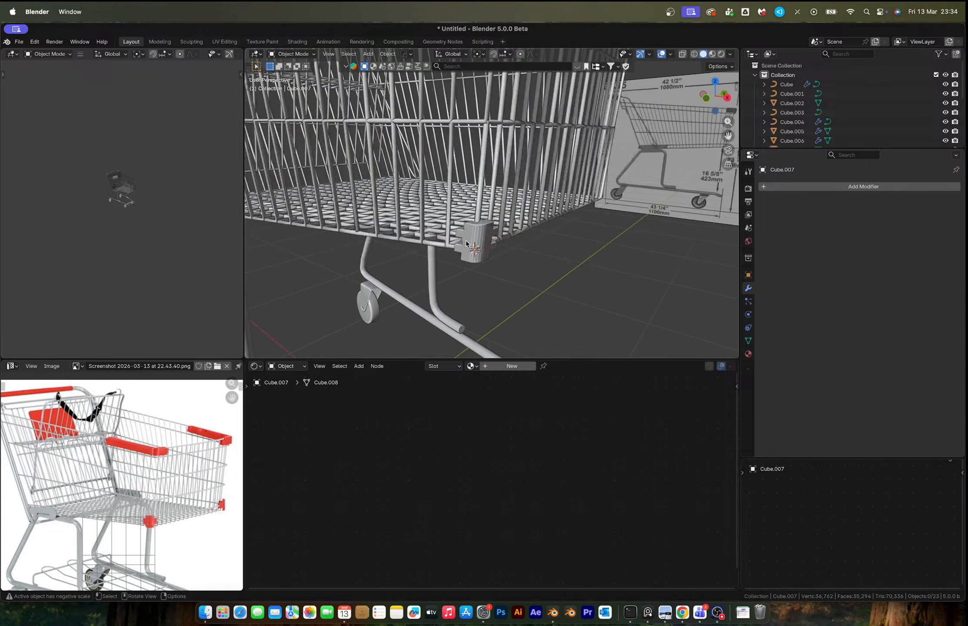
Apply auto smooth shading to the corner cap at the basket's lower front corner
left_click(468, 244)
right_click(477, 239)
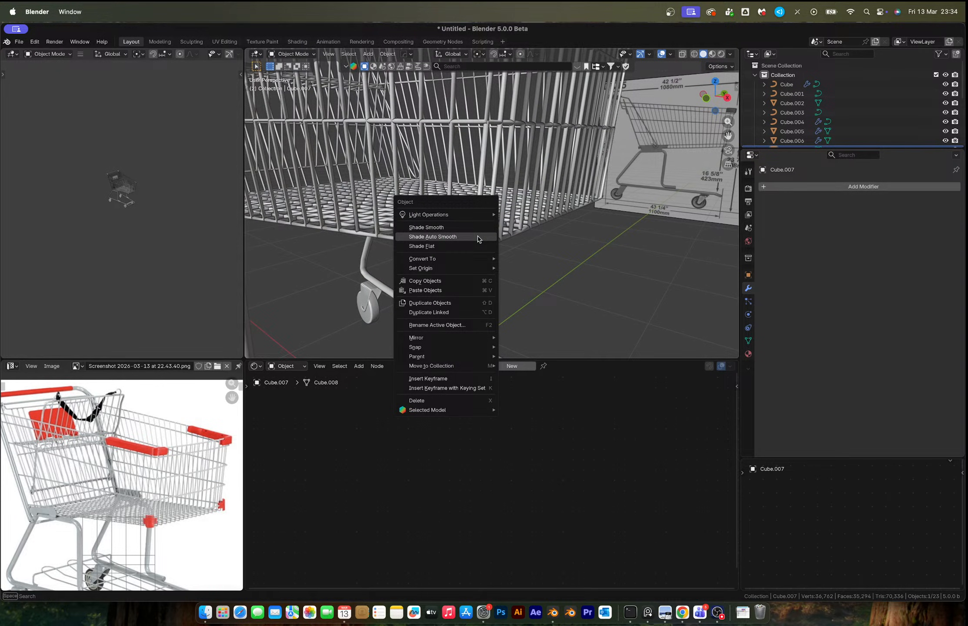
left_click(479, 239)
Mirror the corner cap to the opposite lower front corner, using the basket as the mirror object
left_click(511, 225, "shift")
key("alt+x")
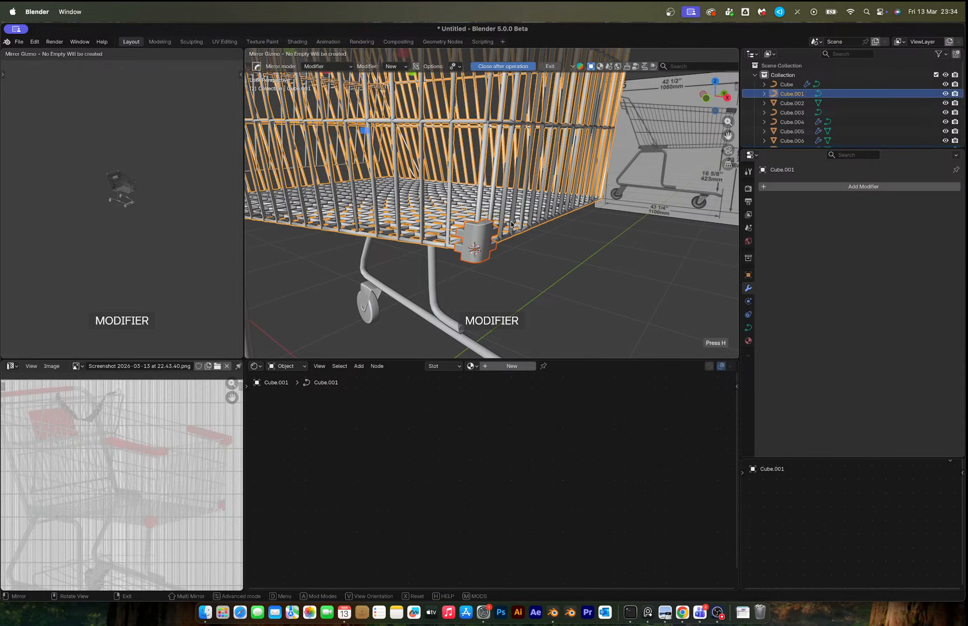
scroll(511, 225, "down", 8)
left_click(385, 156)
middle_click_drag(388, 159, 378, 183)
left_click(370, 187)
middle_click_drag(404, 220, 544, 227)
middle_click_drag(404, 227, 517, 239, "shift")
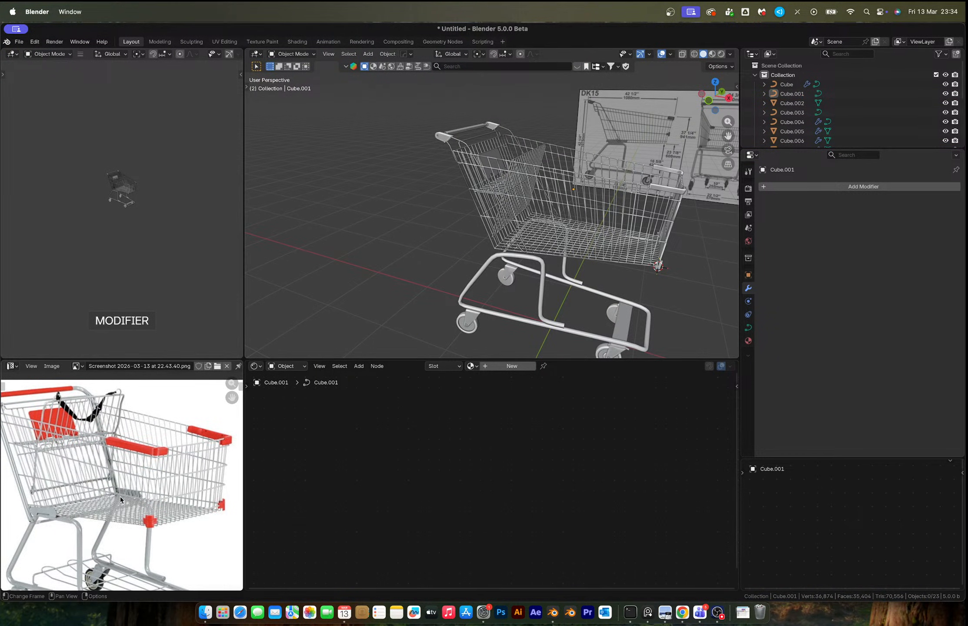
Examine the lower rack in the reference image and compare it with the cart's base frame and front crossplate
scroll(124, 502, "down", 3)
scroll(118, 544, "up", 1)
scroll(91, 557, "up", 3)
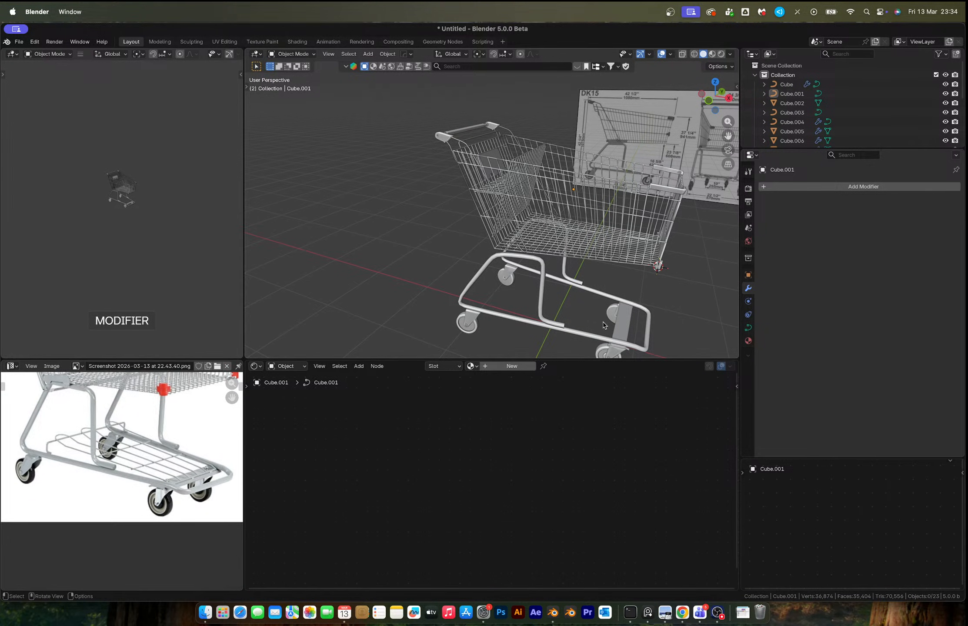
middle_click_drag(505, 244, 468, 245)
scroll(501, 277, "up", 1)
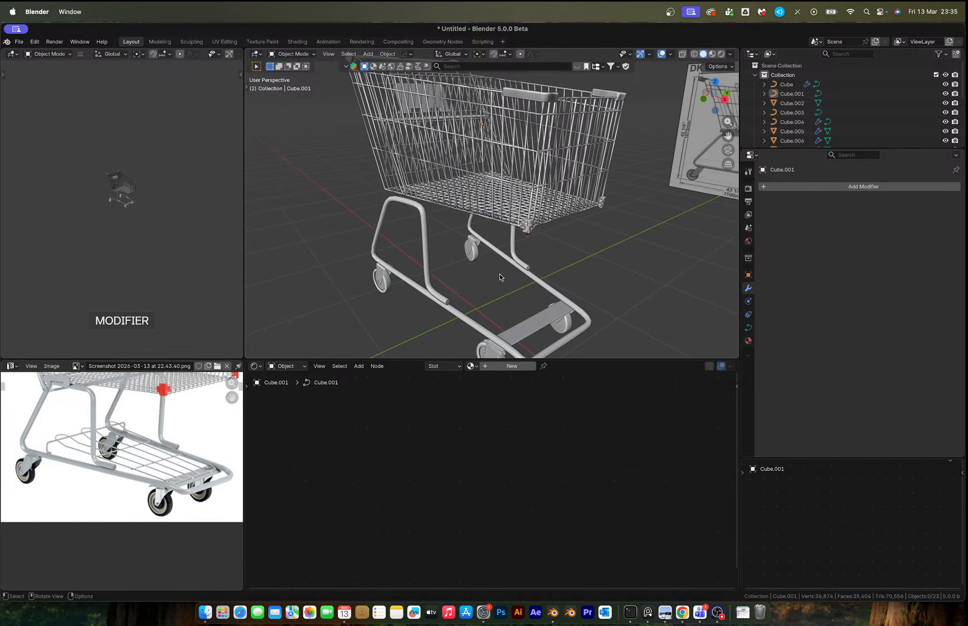
left_click(548, 324)
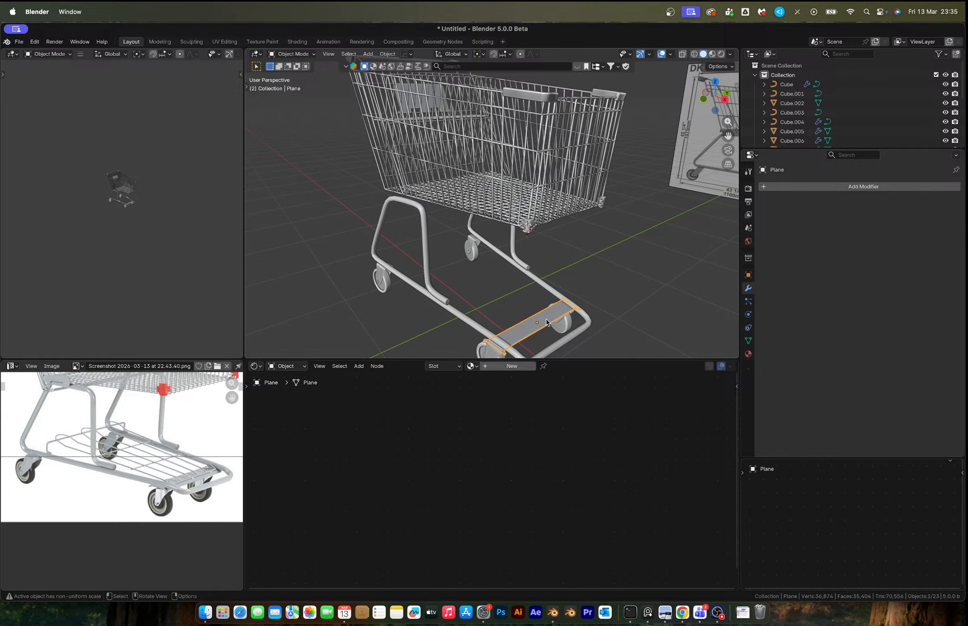
key("Tab")
key("Tab")
left_click(542, 288)
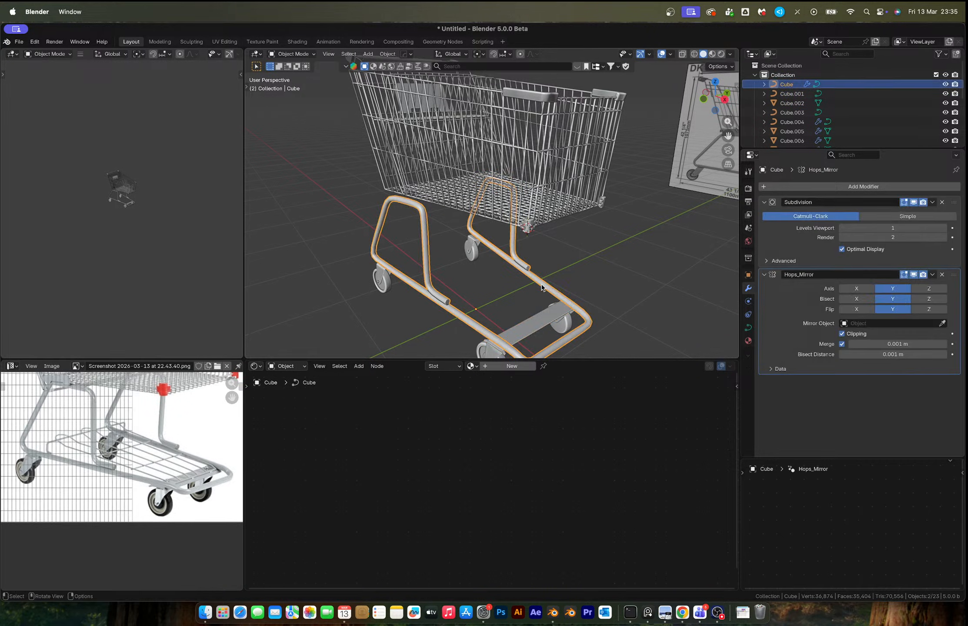
left_click(516, 223)
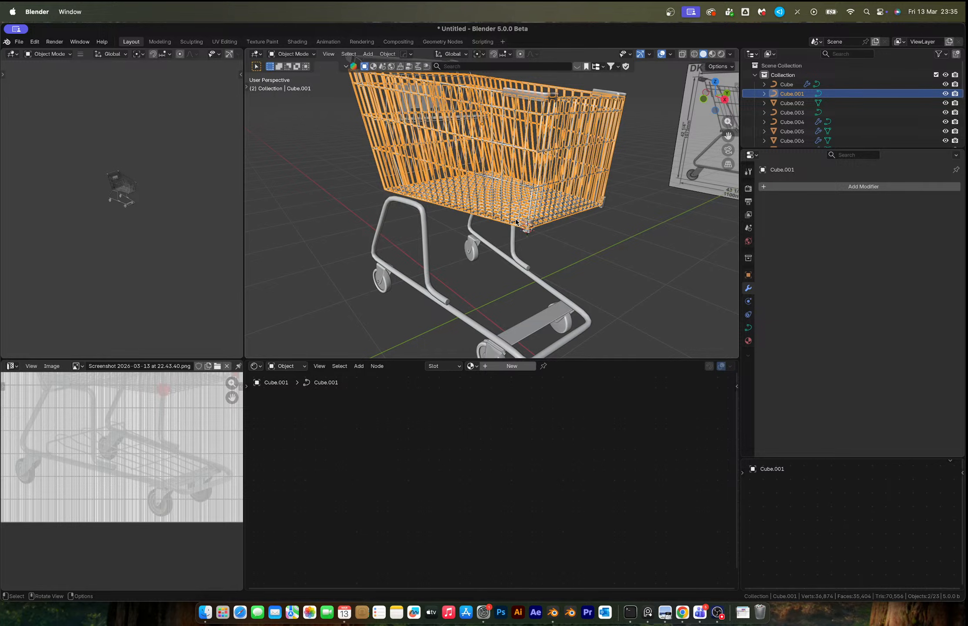
left_click(577, 275)
middle_click_drag(573, 283, 526, 319)
left_click(526, 320)
Switch to the browser, check the shopping cart live stream's YouTube page, close its tab and return to Blender
key("ctrl+Right")
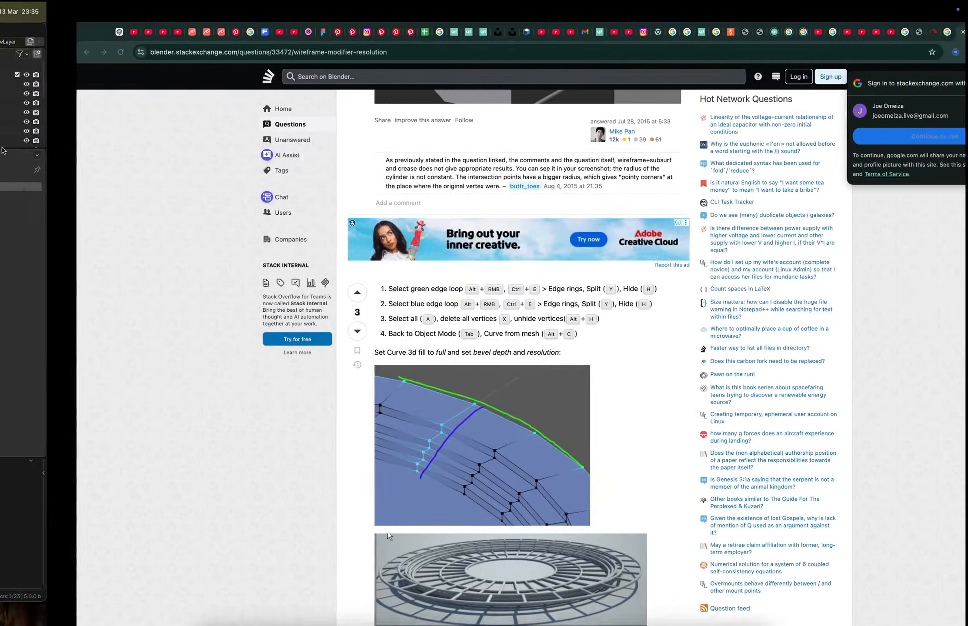
left_click(58, 31)
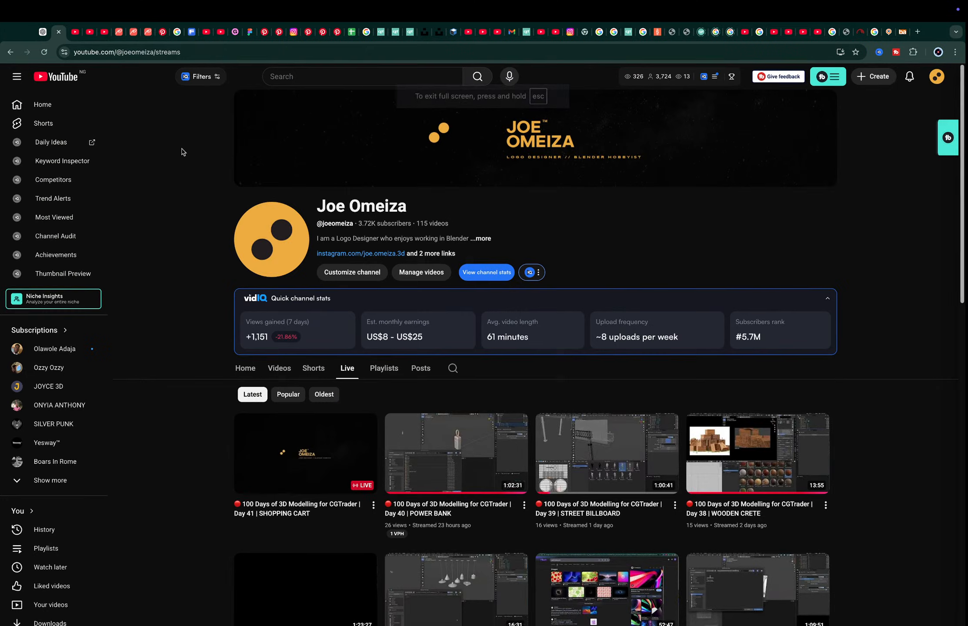
left_click(79, 34)
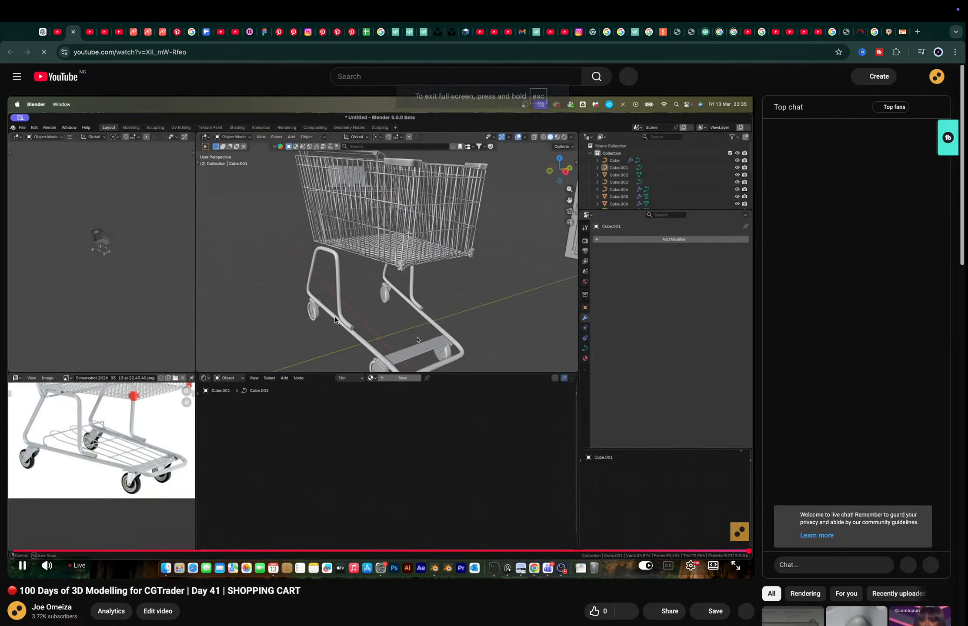
scroll(335, 320, "down", 3)
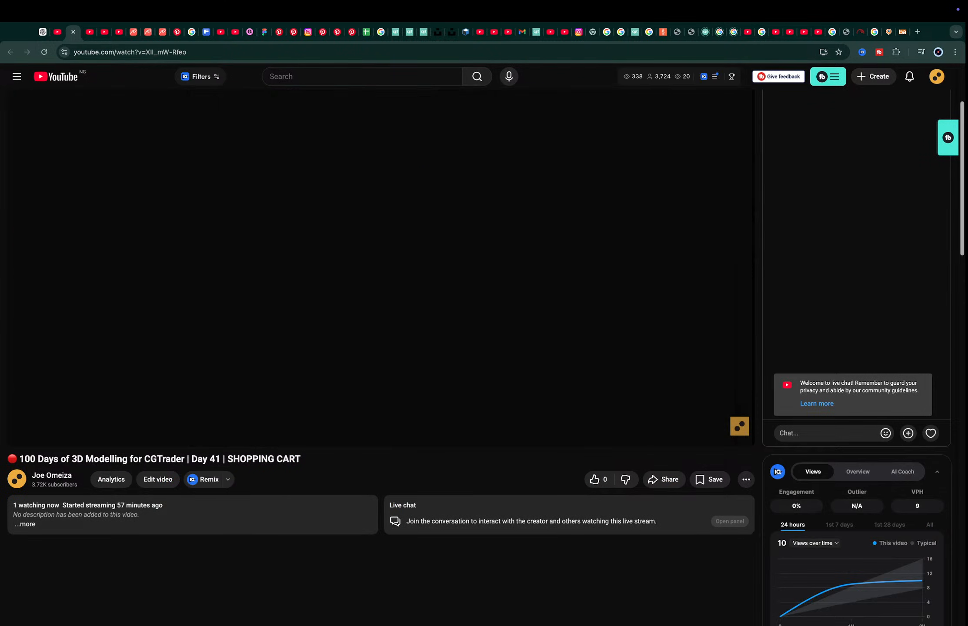
key("super+w")
key("ctrl+Left")
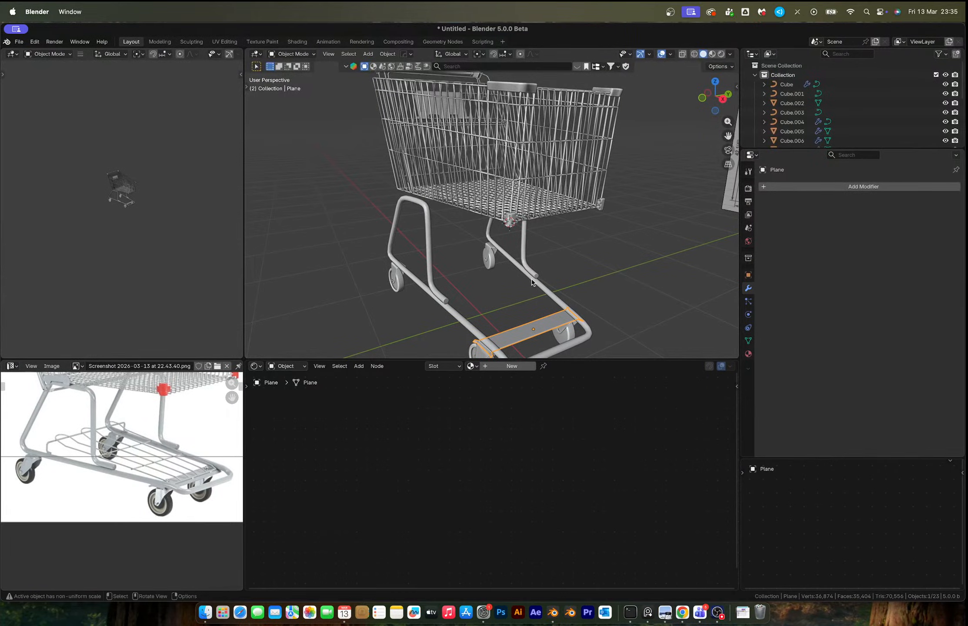
Snap the 3D cursor to the front crossplate of the base frame and add a plane there for the lower rack
middle_click_drag(526, 280, 492, 276)
scroll(178, 503, "up", 4)
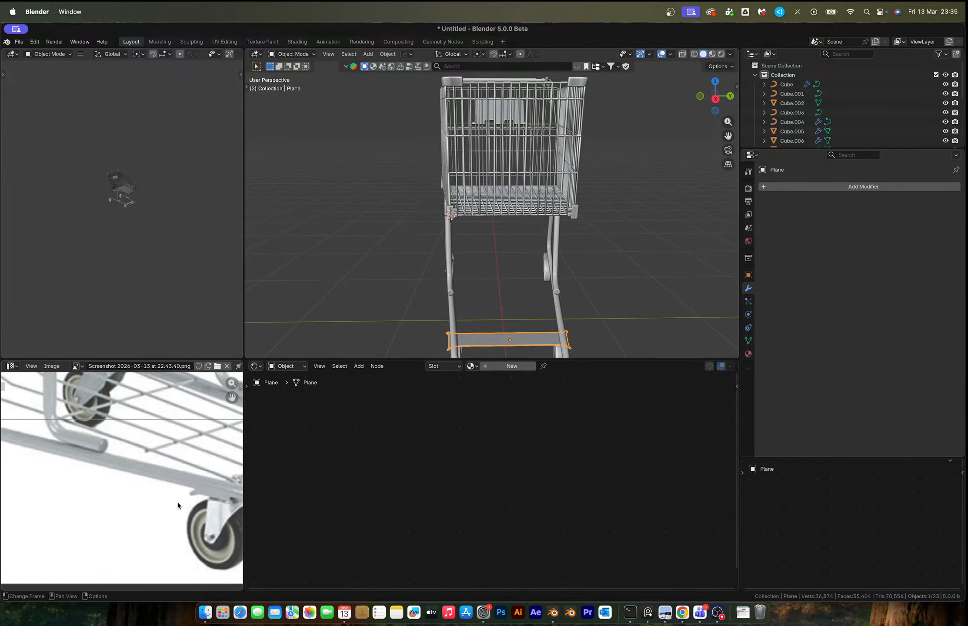
middle_click_drag(178, 503, 53, 483)
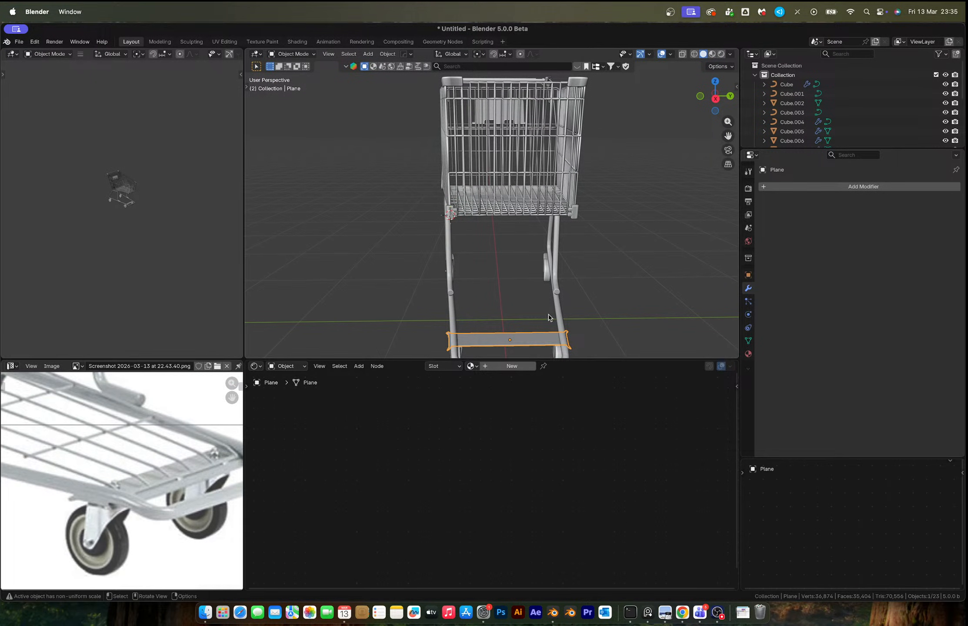
key("shift+s")
left_click(544, 370)
key("shift+a")
mouse_move(565, 313)
left_click(604, 310)
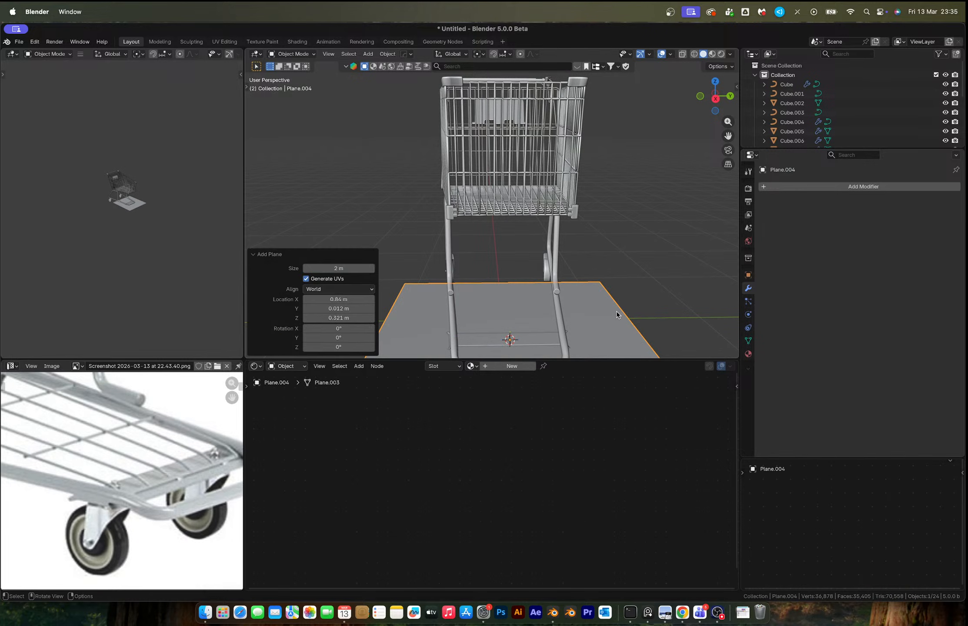
Scale the new plane to about 0.318, raise it about 0.0196 m in Z and shift it back along X behind the crossplate
key("s")
left_click(565, 335)
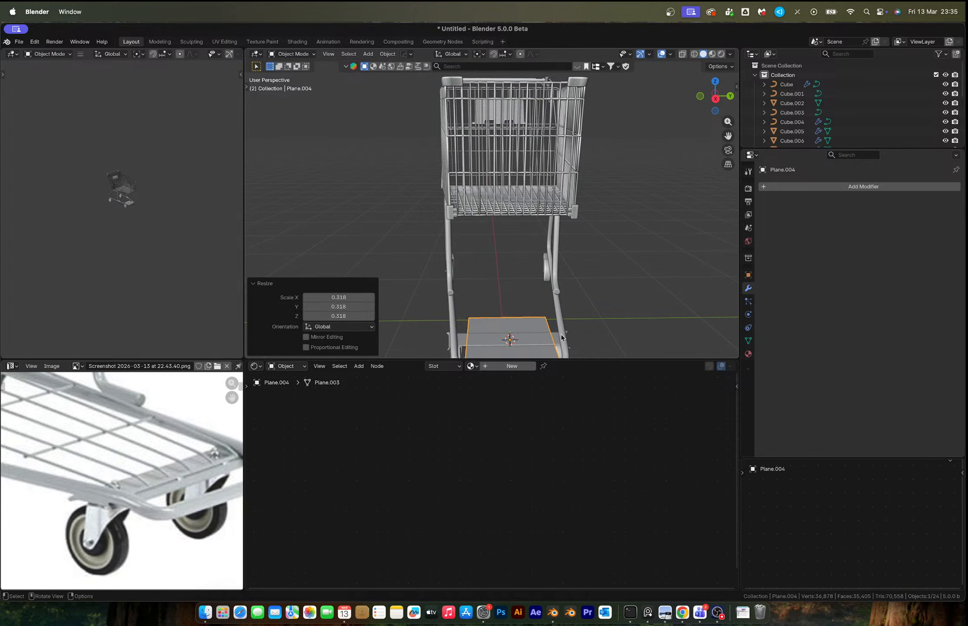
key("g")
key("z")
left_click(563, 335)
key("g")
key("x")
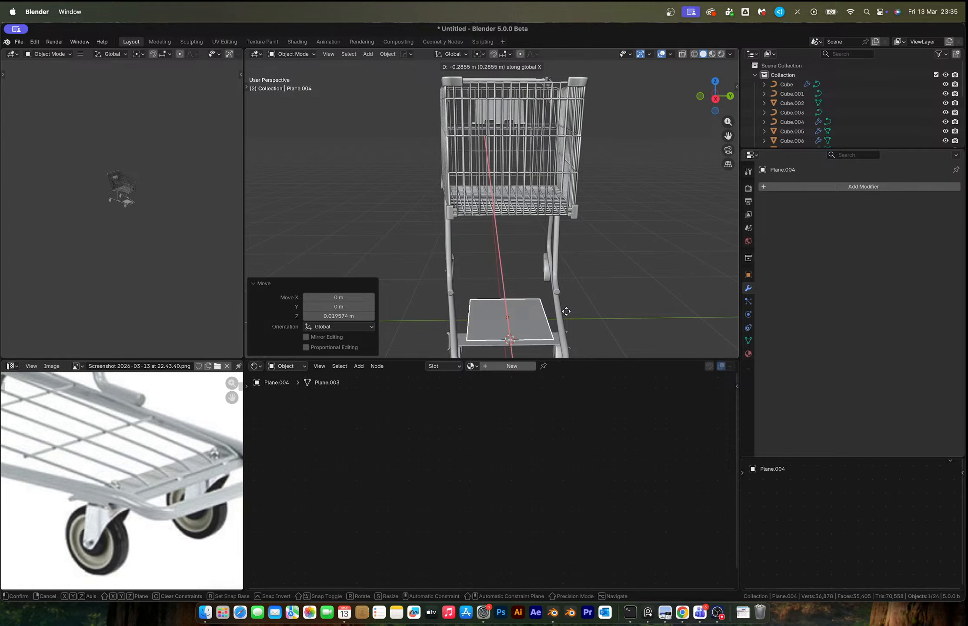
left_click(566, 312)
Select the plane's rear edge in Edit Mode and widen it by a scale of about 1.236
key("Tab")
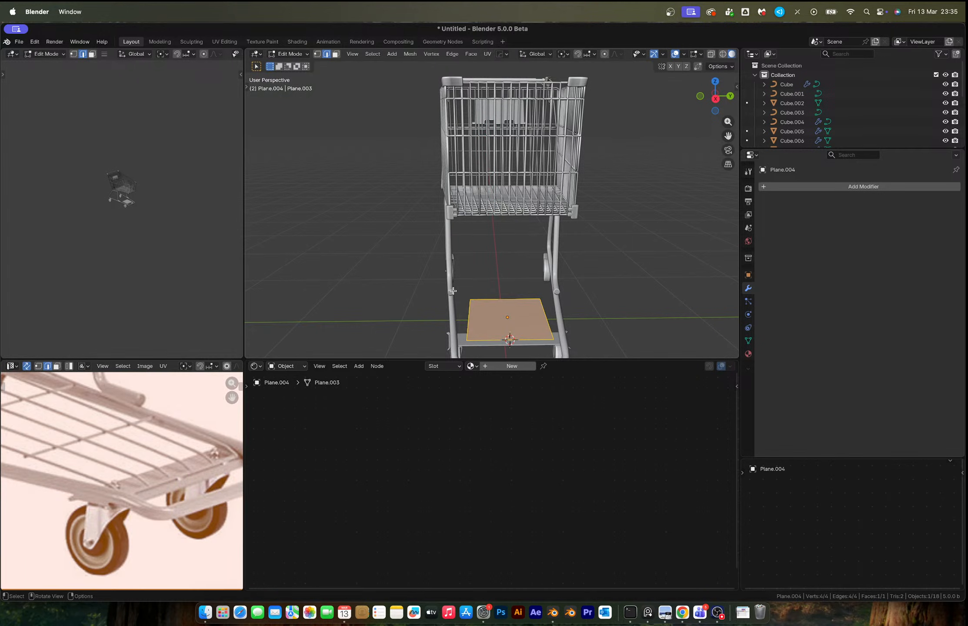
key("1")
left_click_drag(455, 287, 596, 310)
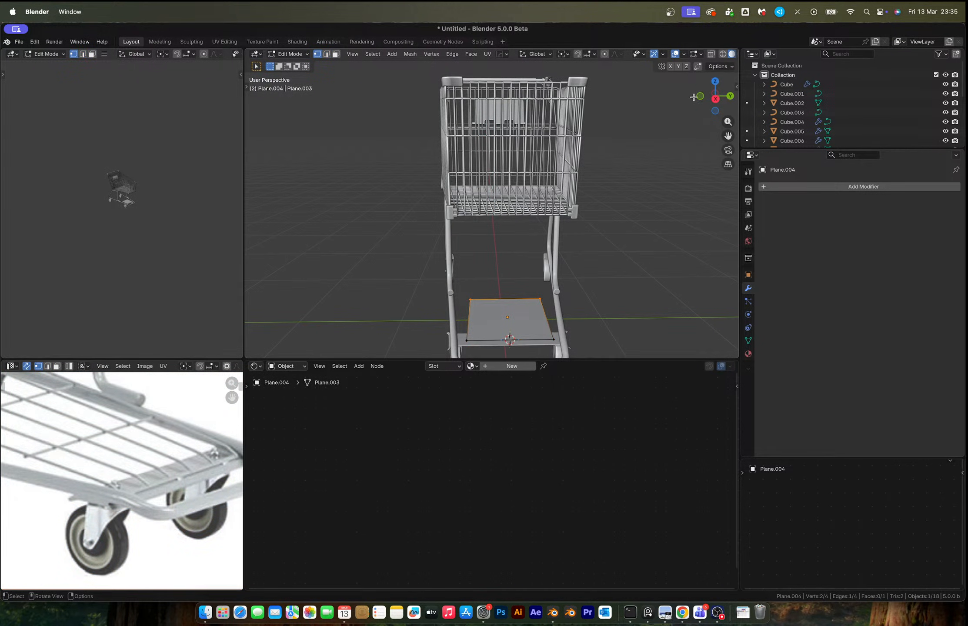
left_click(715, 82)
scroll(519, 247, "up", 3)
key("s")
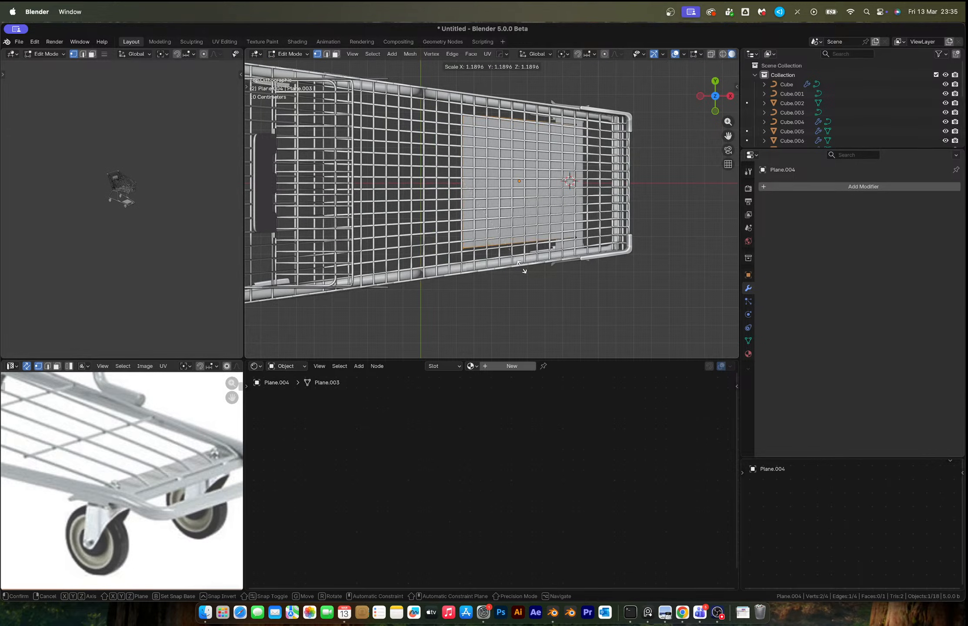
left_click(525, 275)
Move the plane's rear edge about -1.003 m in X to extend the rack toward the back of the cart
key("g")
key("y")
key("x")
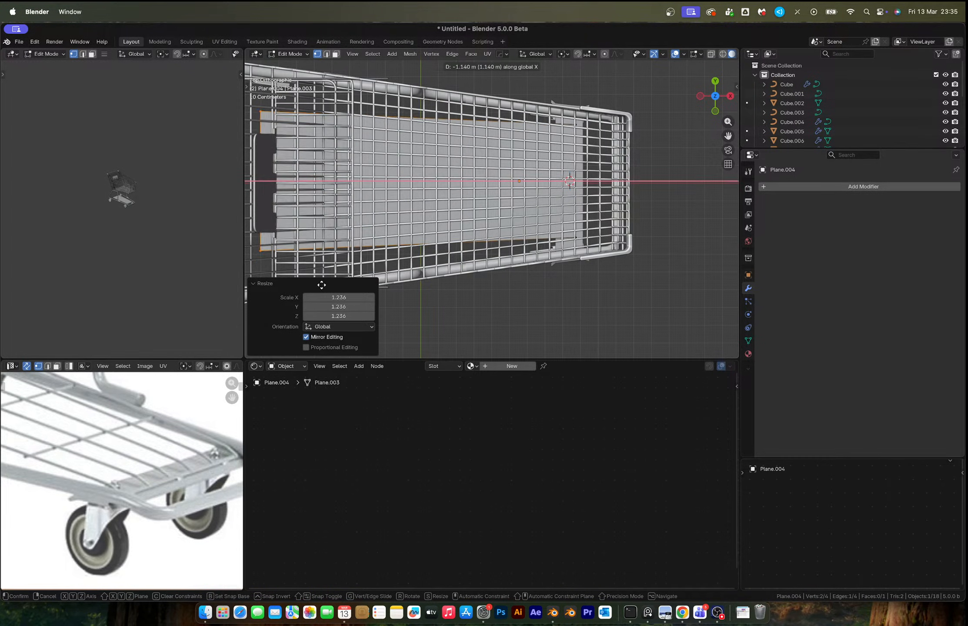
left_click(346, 286)
scroll(418, 257, "down", 3)
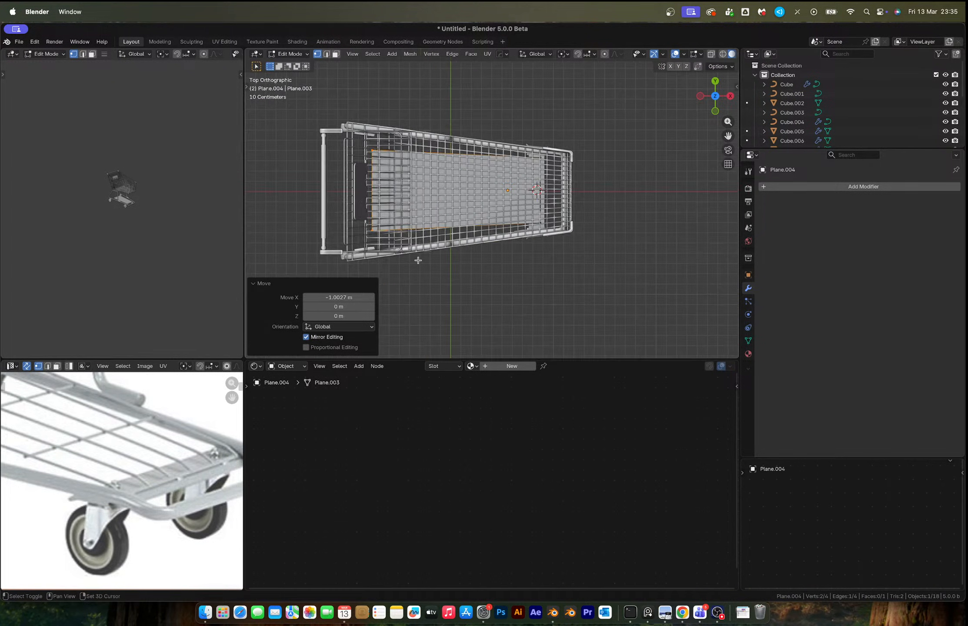
scroll(133, 480, "down", 2)
scroll(133, 480, "up", 3)
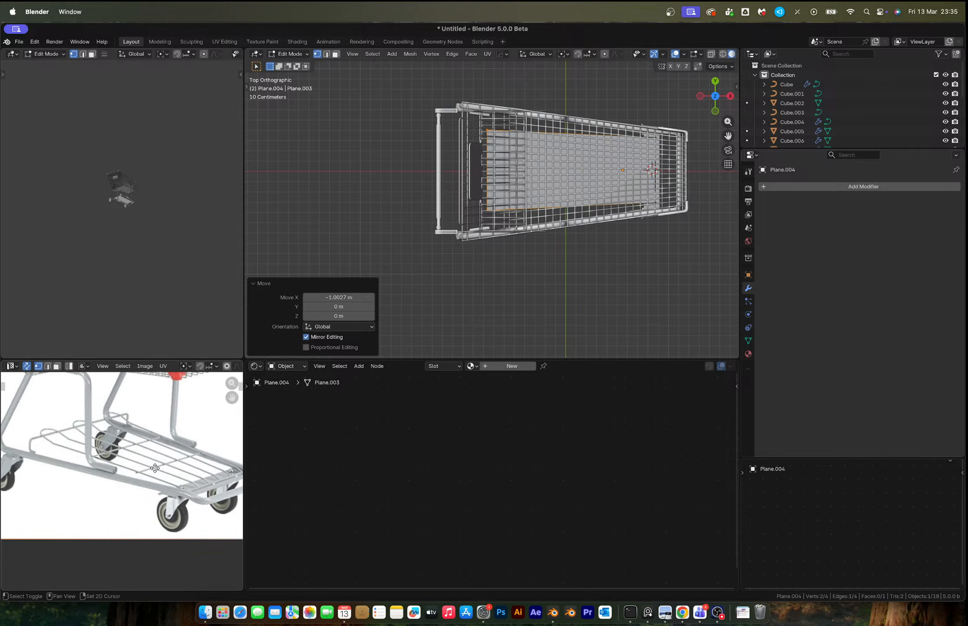
Scale the rear edge by about 1.349 to follow the tapered frame and move it about -0.078 m in X
key("s")
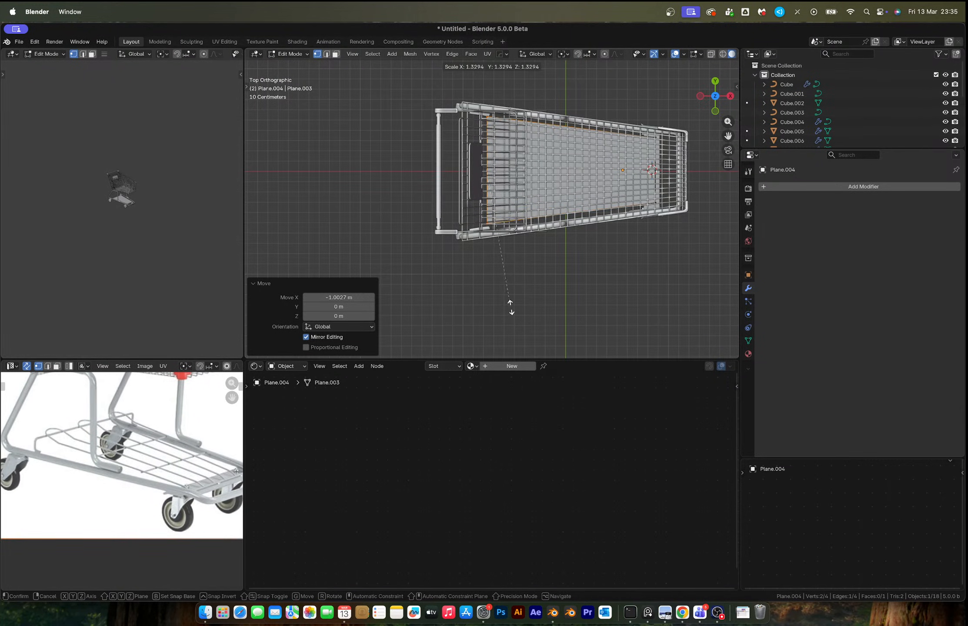
left_click(510, 308)
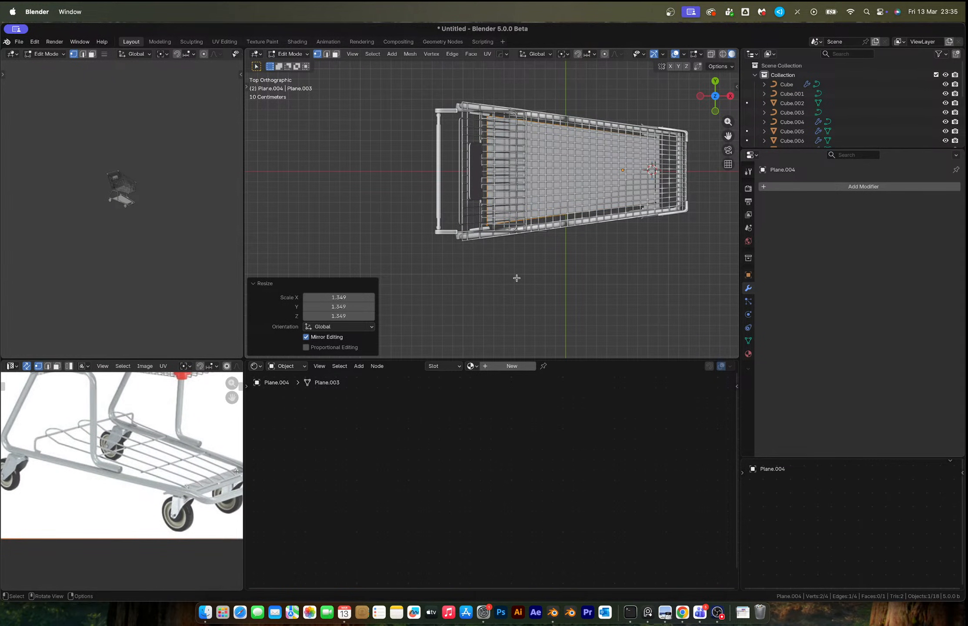
key("g")
key("x")
left_click(509, 279)
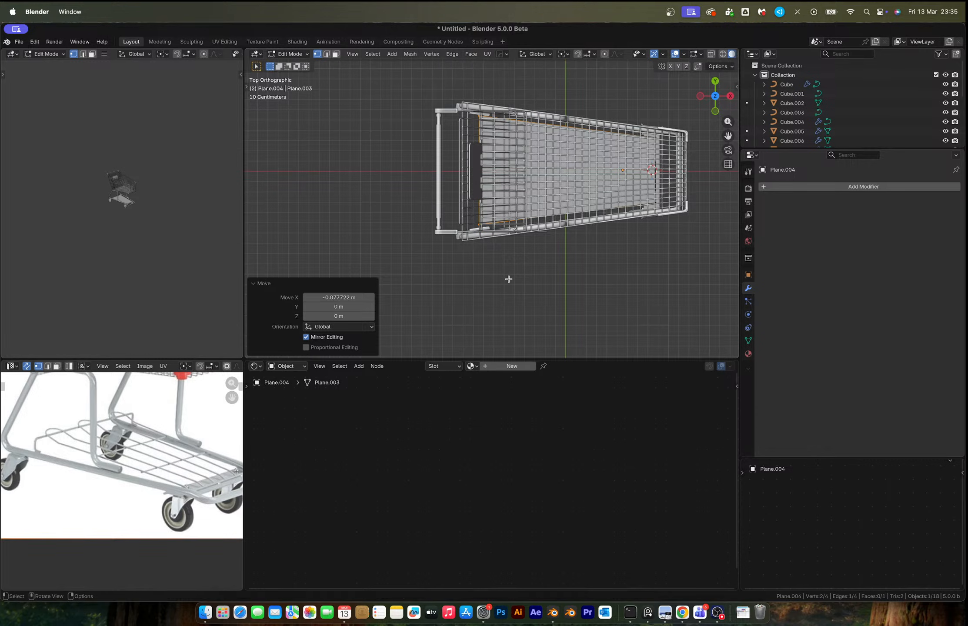
Add one loop cut across the rack plane and slide it toward the rear with a factor of about 0.546
middle_click_drag(616, 193, 610, 104)
key("ctrl+r")
left_click(536, 277)
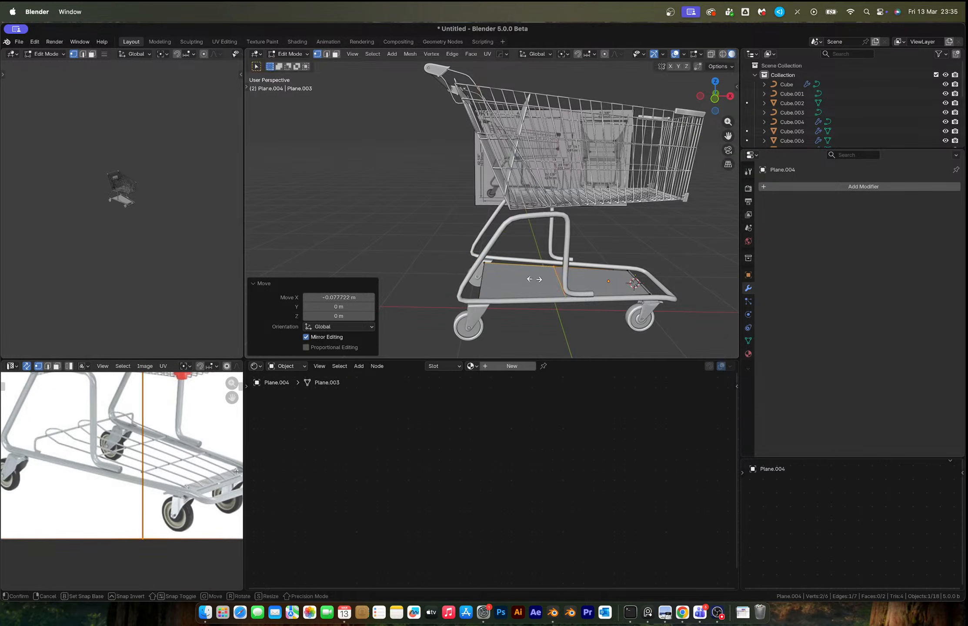
left_click(495, 284)
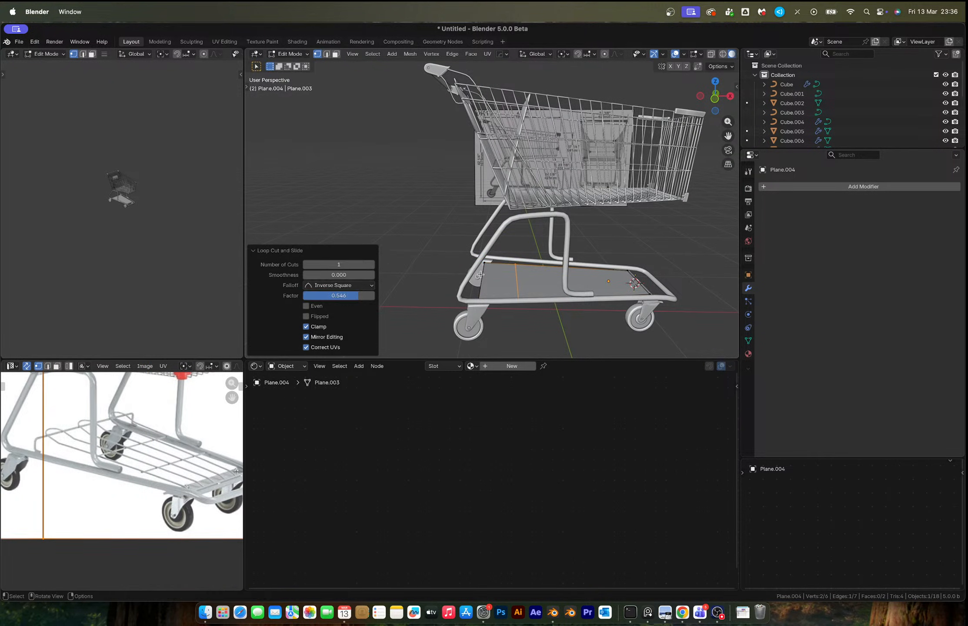
Raise the rack's rear edge about 0.198 m in Z and move the loop-cut edge about -0.141 m in X
key("2")
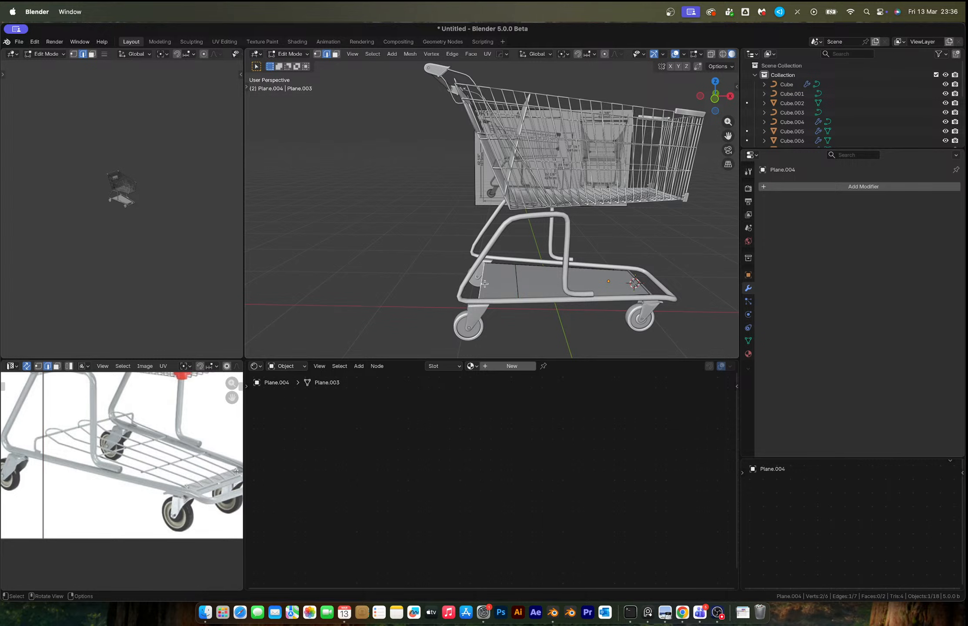
key("g")
key("z")
left_click(485, 267)
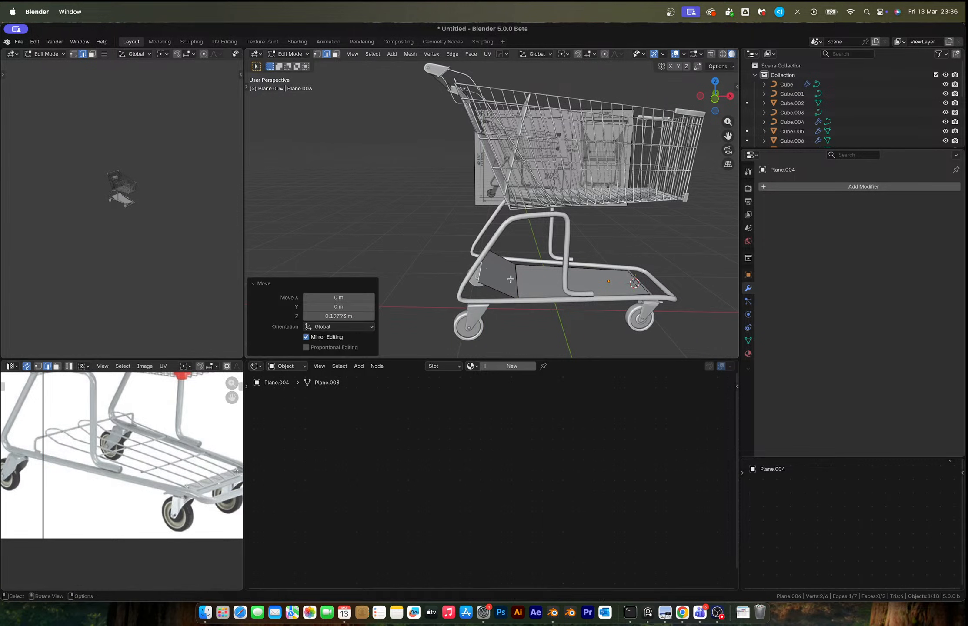
key("g")
key("x")
left_click(498, 281)
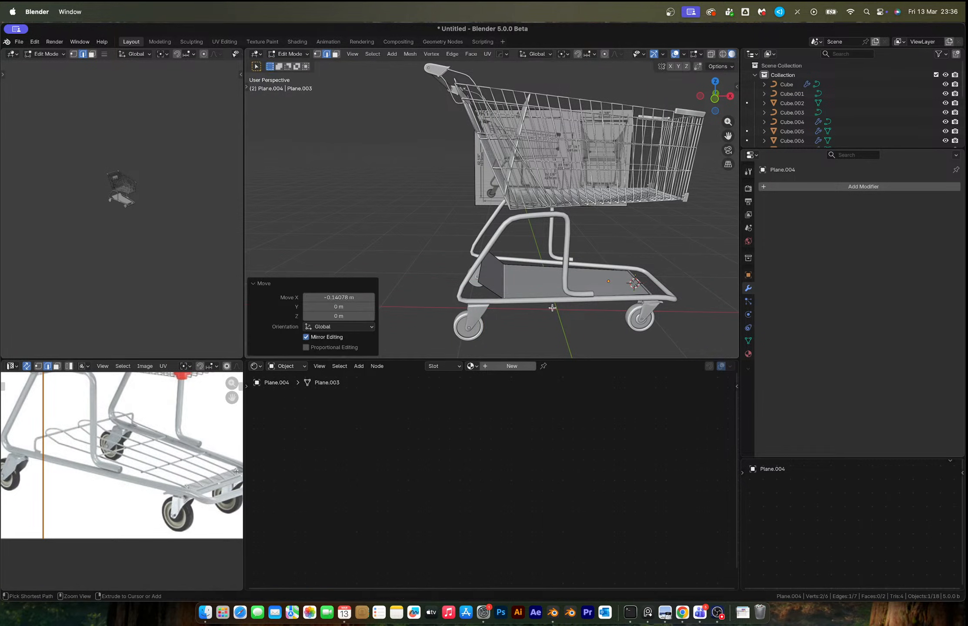
Bevel the fold edge of the rack with 6 segments and a width of about 0.609 m to curve the rear upward
key("ctrl+b")
scroll(597, 325, "up", 4)
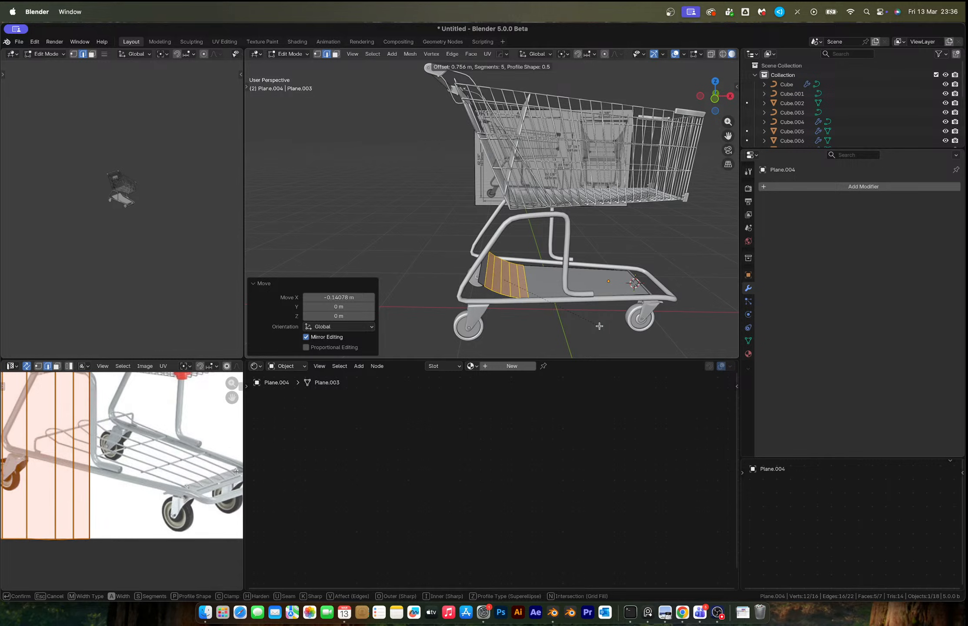
scroll(598, 325, "up", 1)
left_click(597, 325)
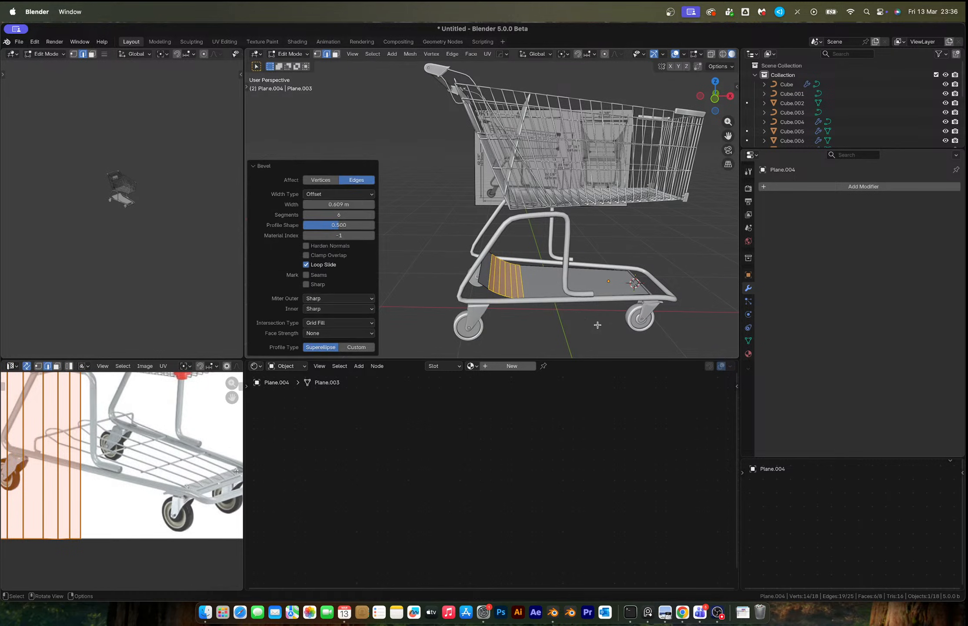
Add one crosswise loop cut to the flat front section of the rack plane and slide it with a factor of about -0.269
key("ctrl+r")
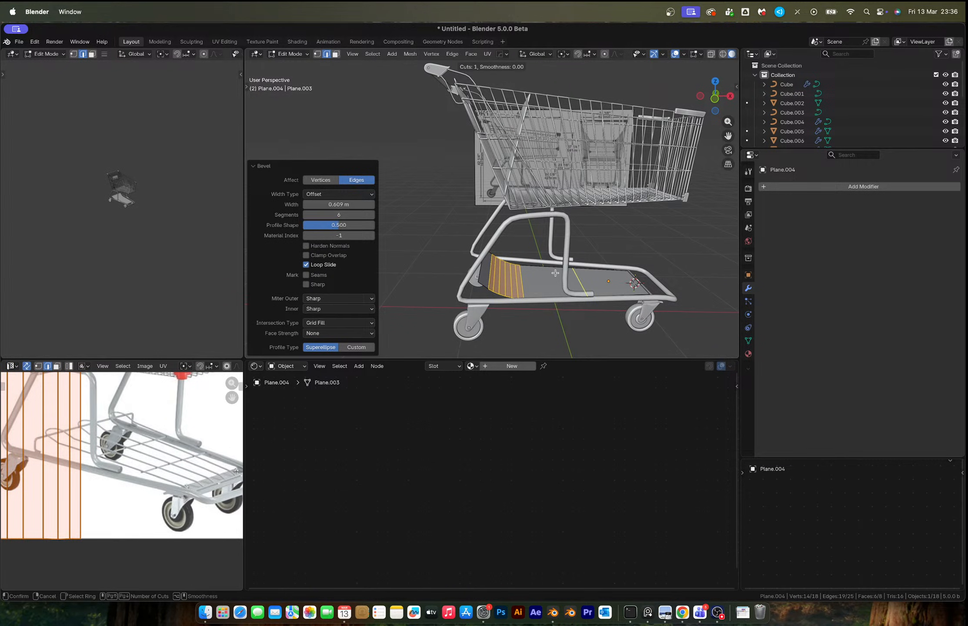
left_click(528, 276)
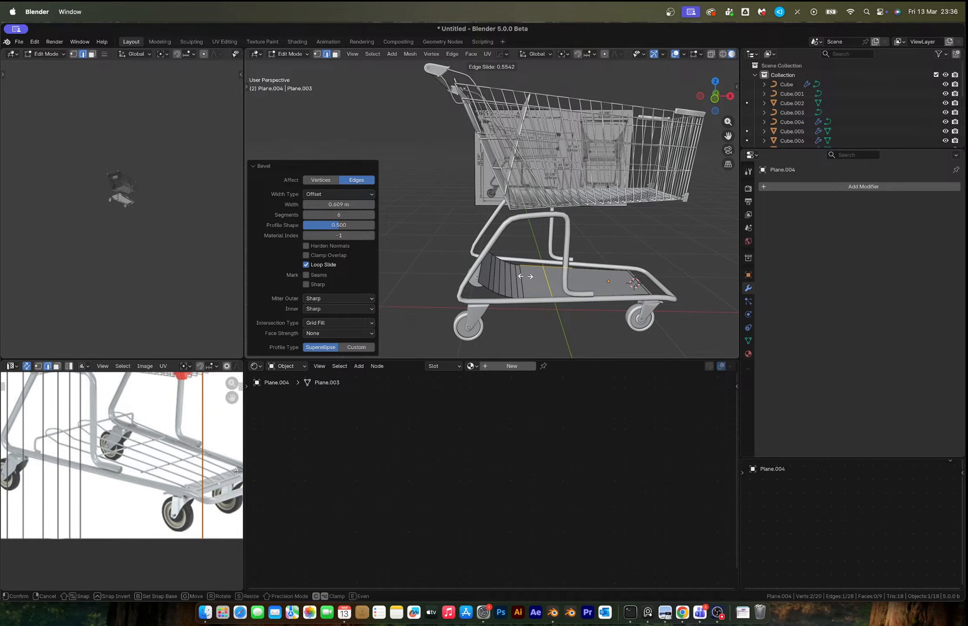
left_click(602, 278)
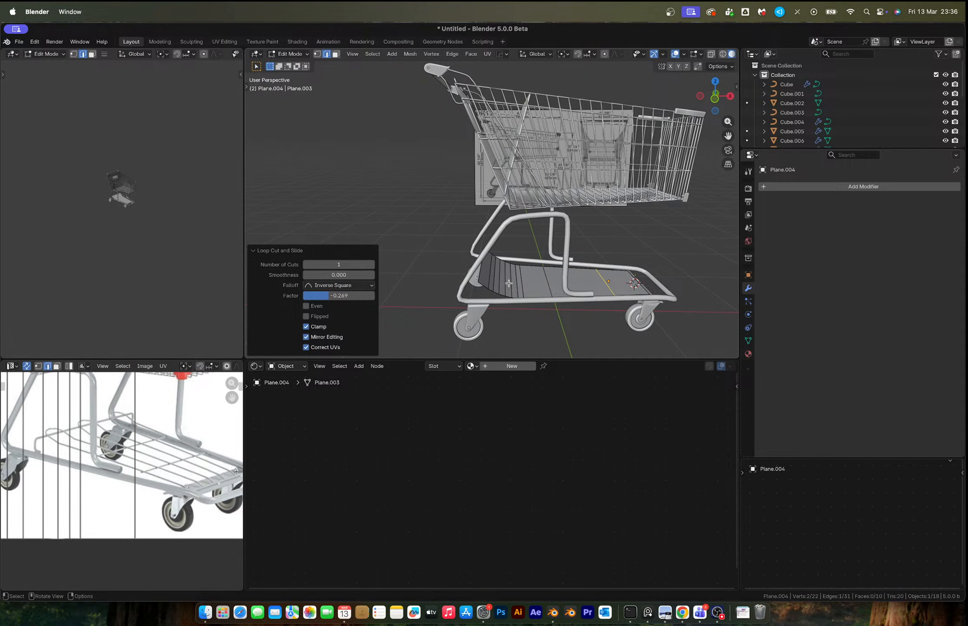
scroll(509, 283, "up", 8)
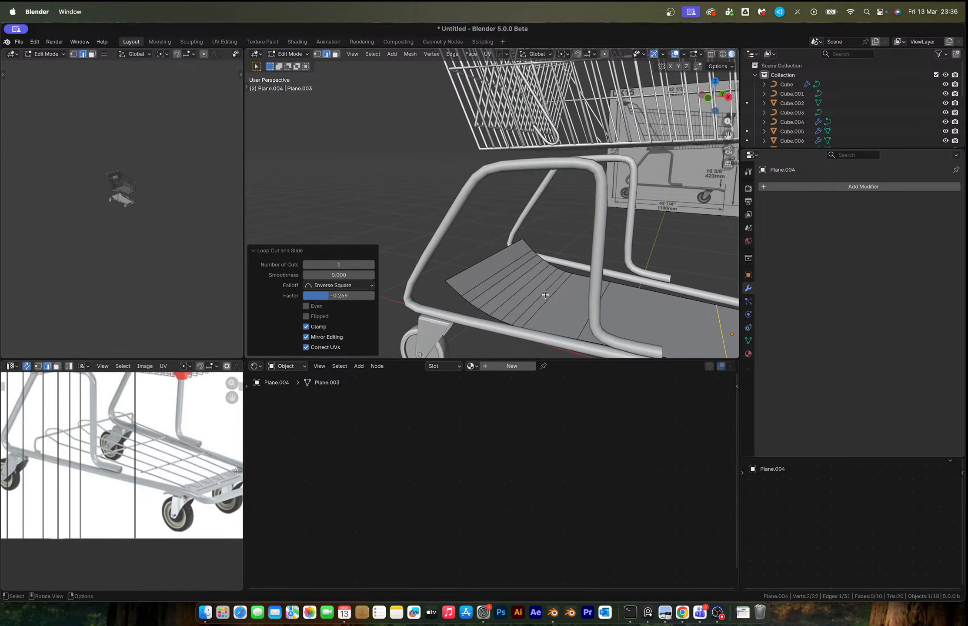
left_click(545, 295)
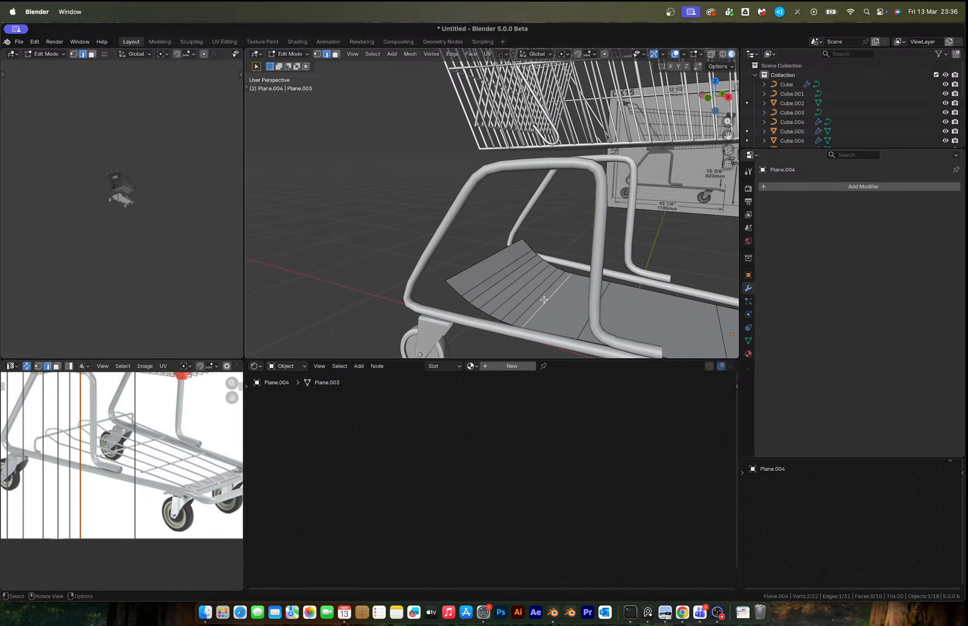
left_click(510, 290, "shift")
left_click(503, 285, "shift")
left_click(497, 280, "shift")
key("x")
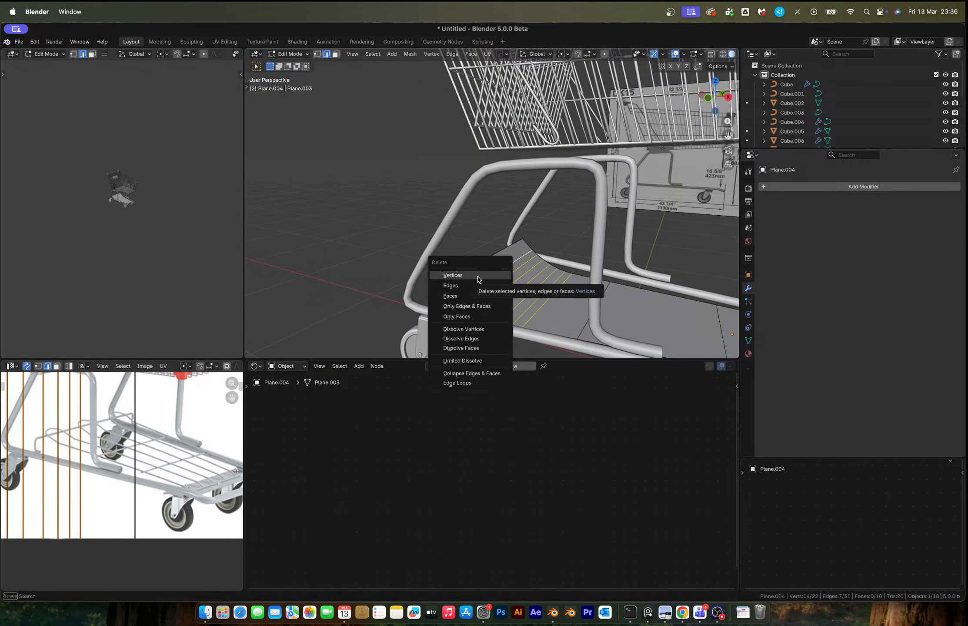
left_click(470, 339)
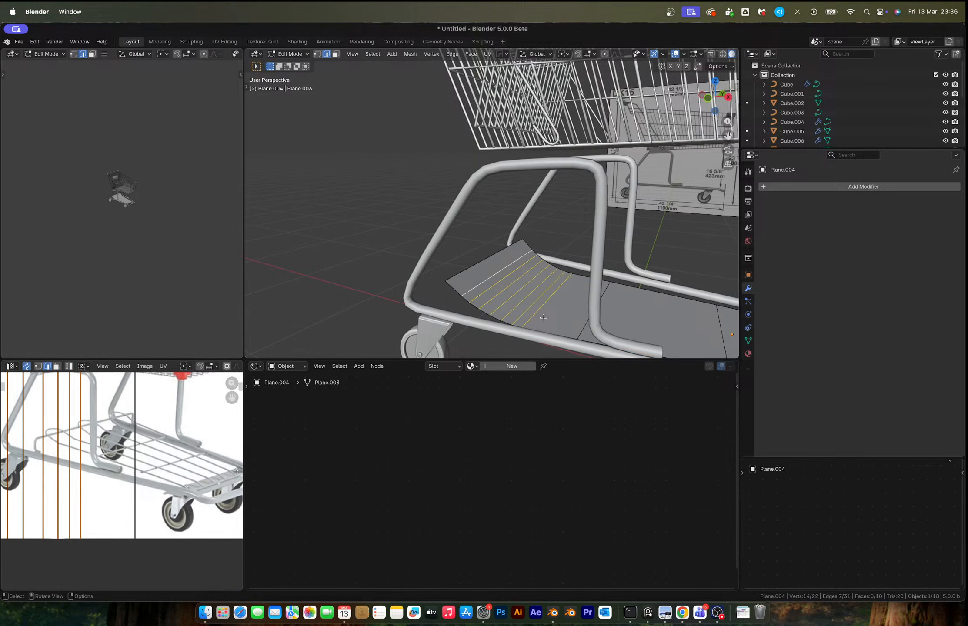
Widen the whole rack plane along Y by a factor of about 1.14 to reach the side tubes of the frame
key("Tab")
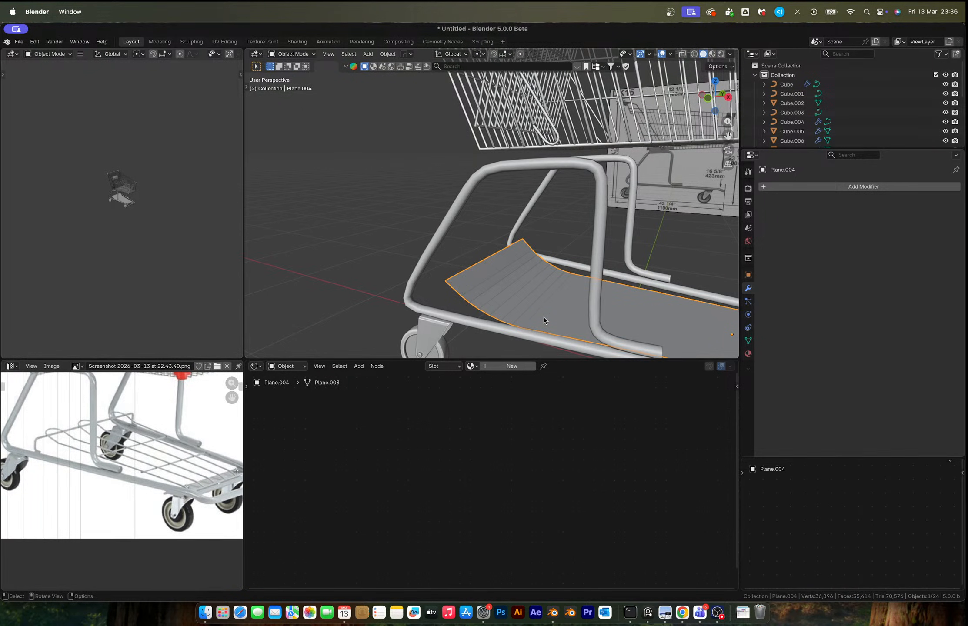
scroll(544, 317, "left", 3)
scroll(544, 320, "left", 10)
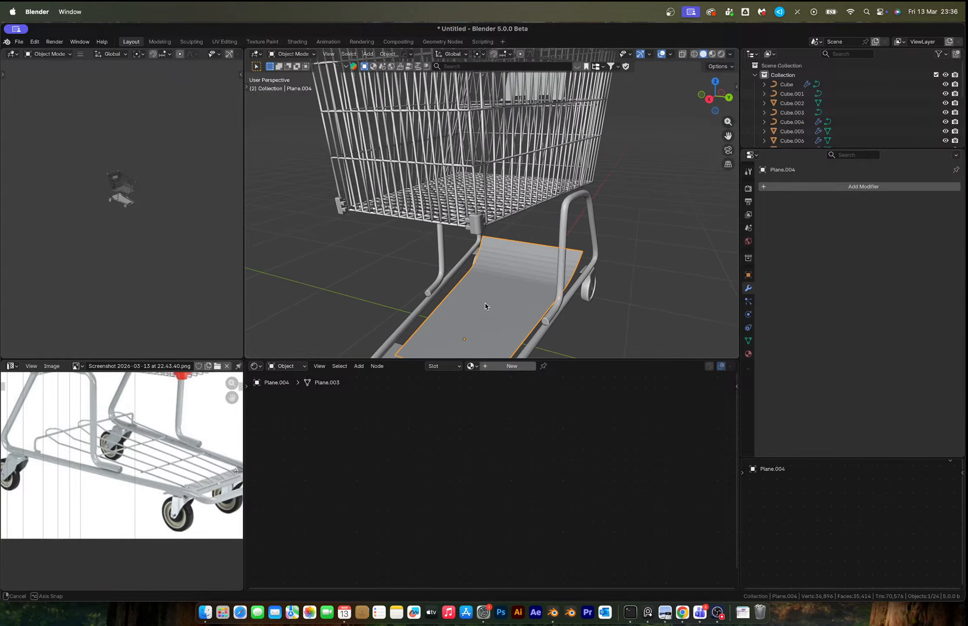
key("s")
key("y")
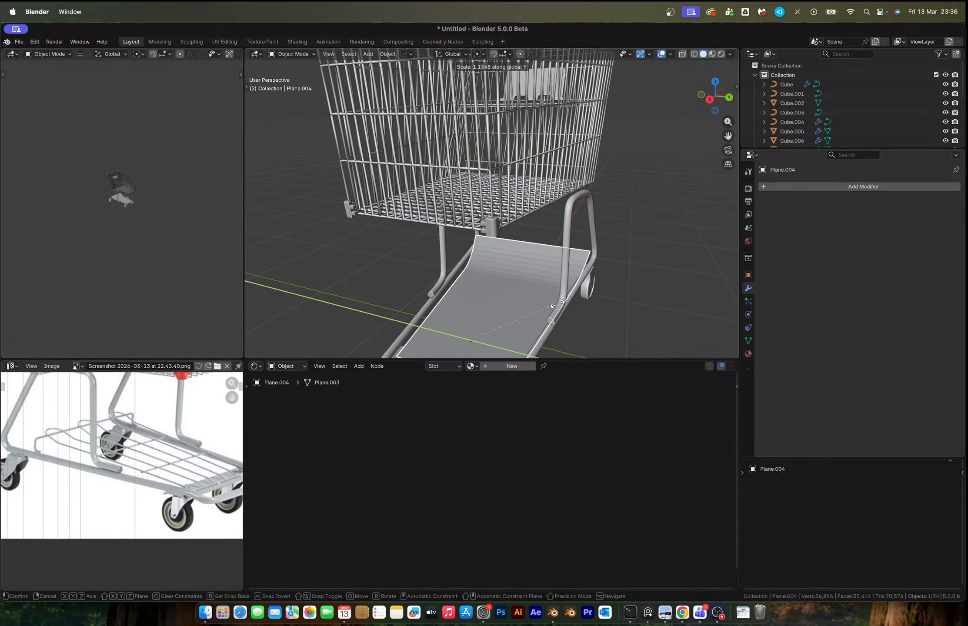
left_click(560, 306)
left_click(620, 324)
middle_click_drag(569, 313, 626, 330)
left_click(567, 302)
Adjust the height of the whole rack plane along Z to fit the base frame
key("Tab")
key("Tab")
key("g")
key("z")
left_click(627, 329)
Lower the crosswise edge near the rack's front end by about 0.038 m in Z
key("Tab")
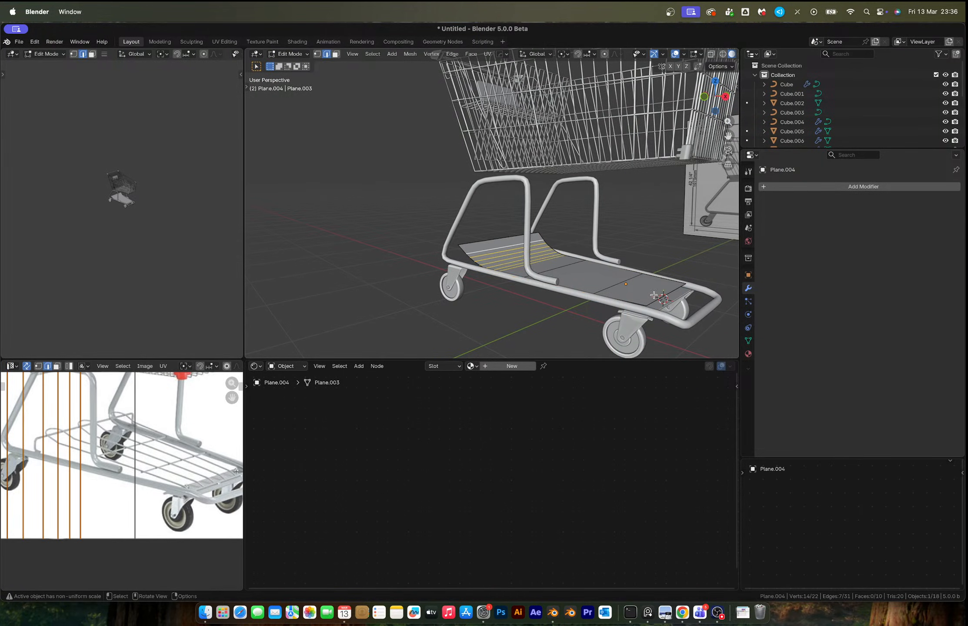
key("3")
left_click(660, 296)
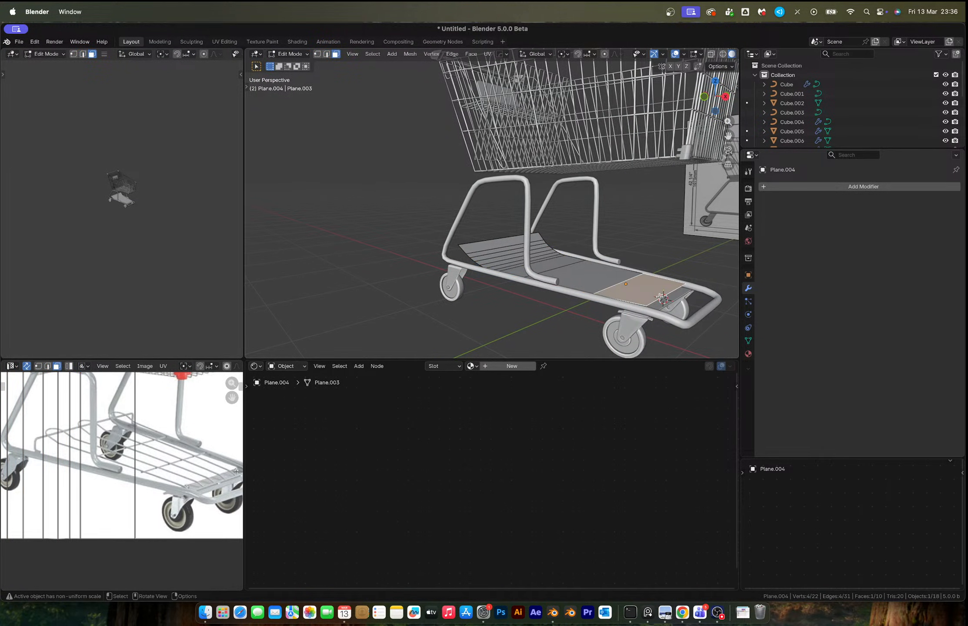
key("2")
left_click(660, 298)
key("g")
key("z")
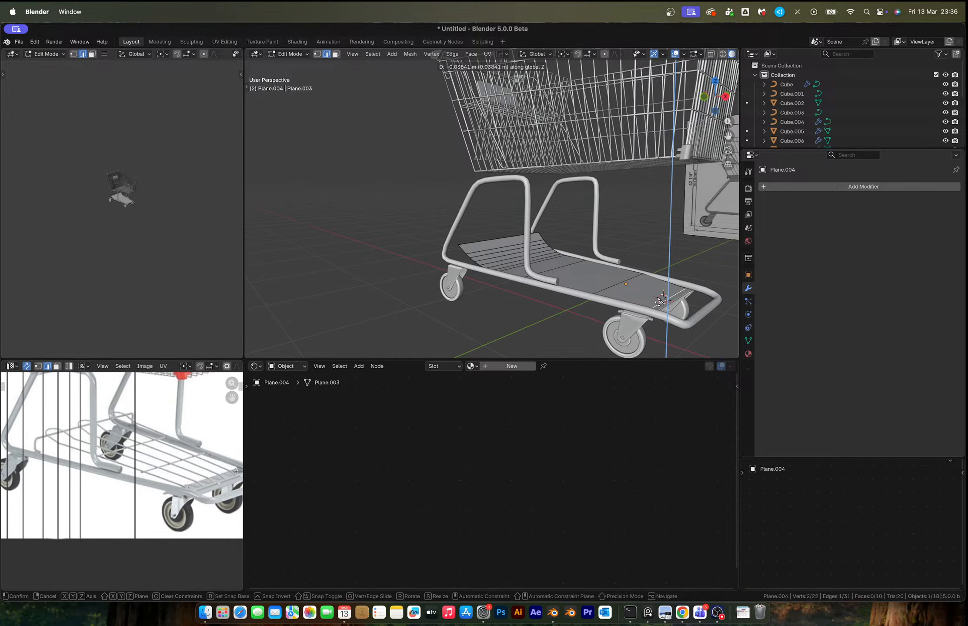
left_click(660, 301)
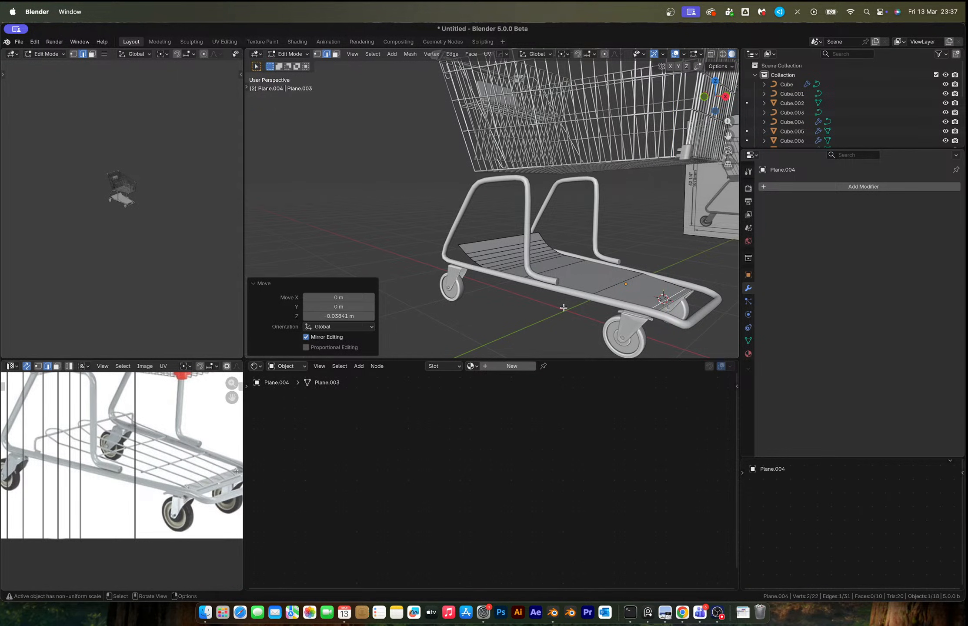
key("Tab")
key("Tab")
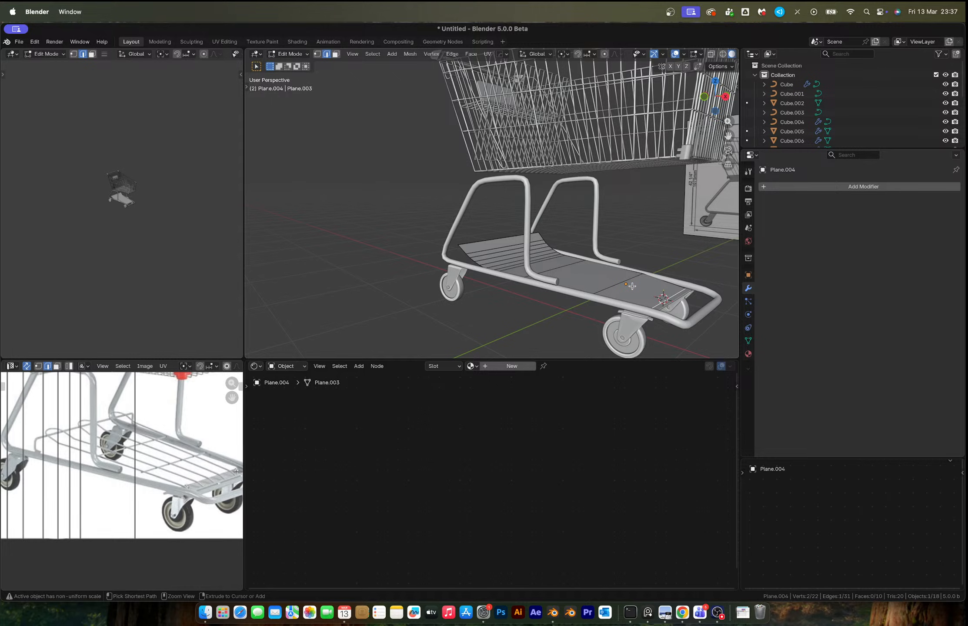
Add five evenly spaced lengthwise loop cuts to the rack plane
key("ctrl+r")
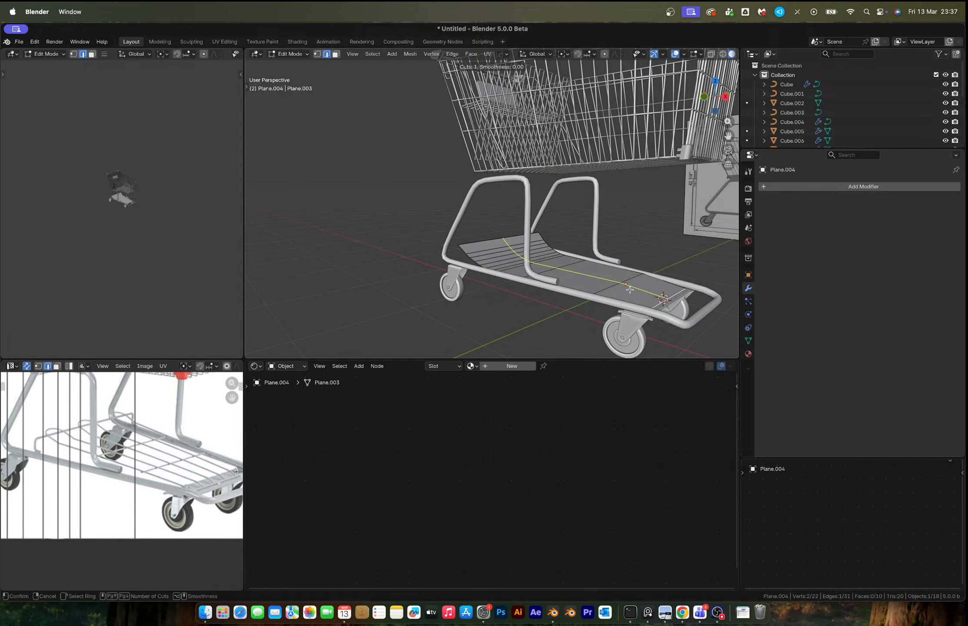
left_click(630, 290)
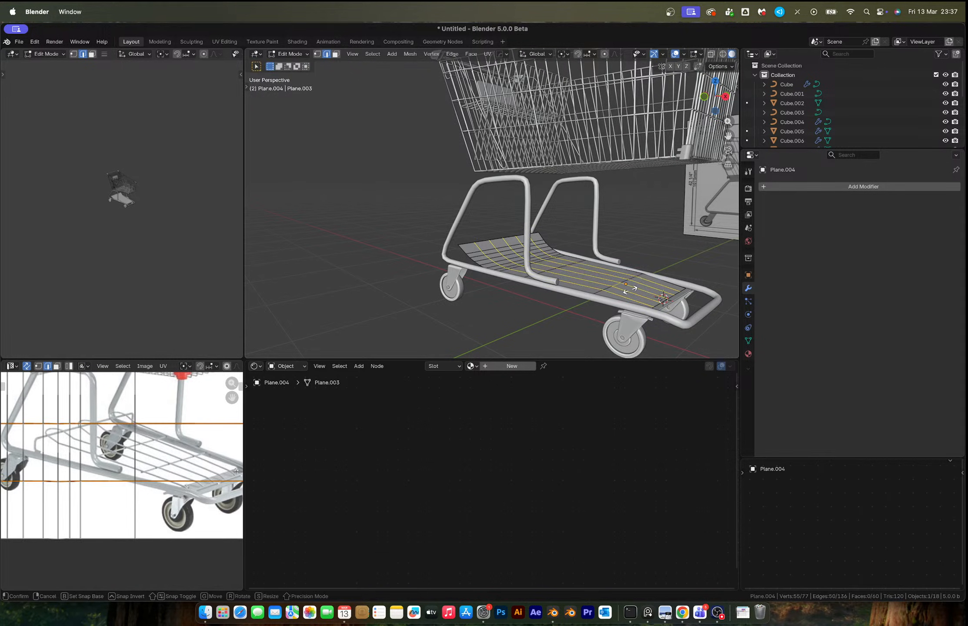
middle_click_drag(630, 290, 600, 298)
key("Tab")
right_click(600, 299)
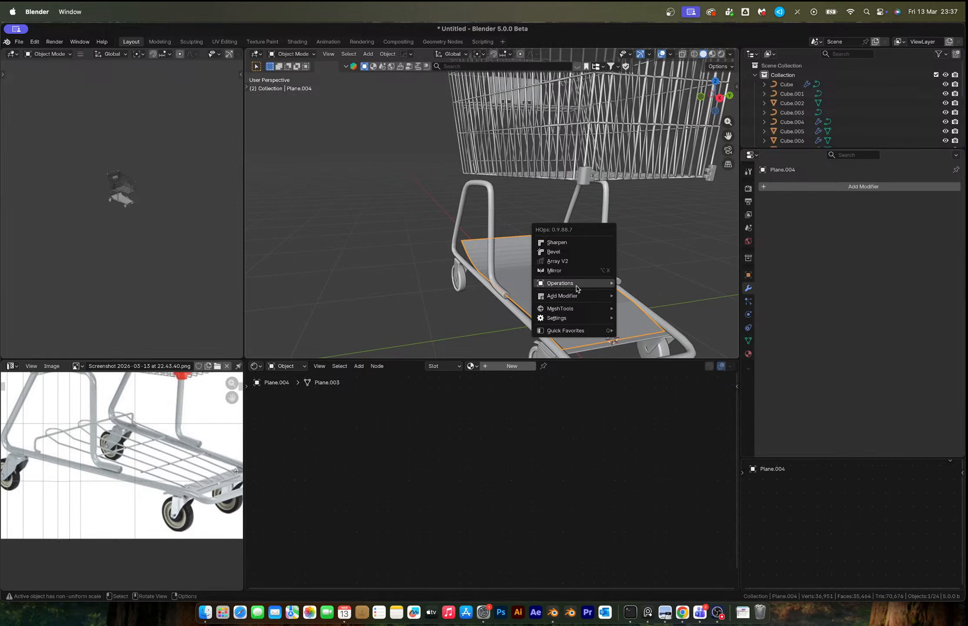
key("Escape")
key("Tab")
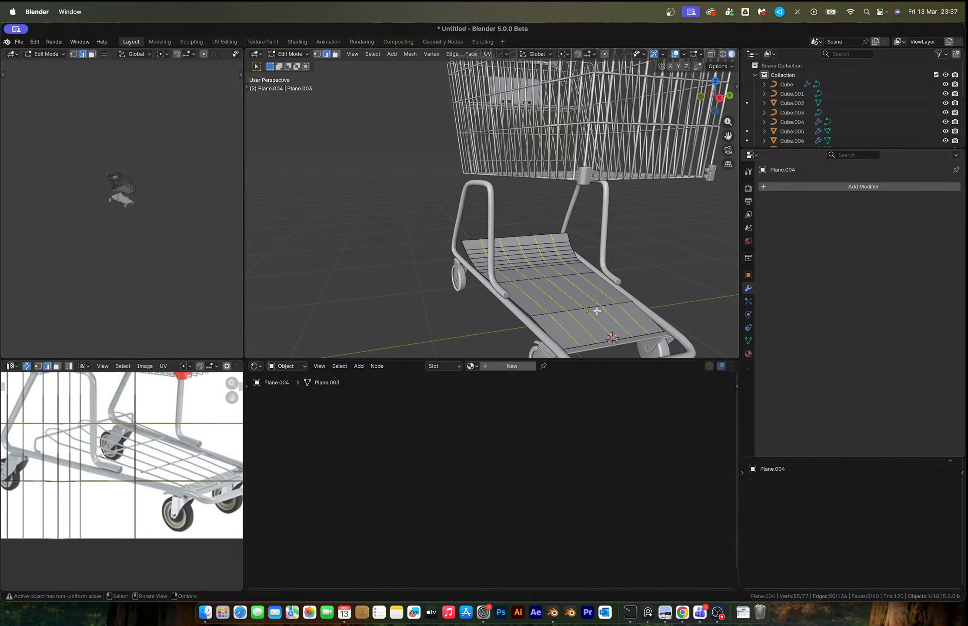
Try to bevel the crosswise edge loop in the rack's front section with 4 segments and an offset of about 0.793 m
left_click(587, 307, "alt")
key("ctrl+b")
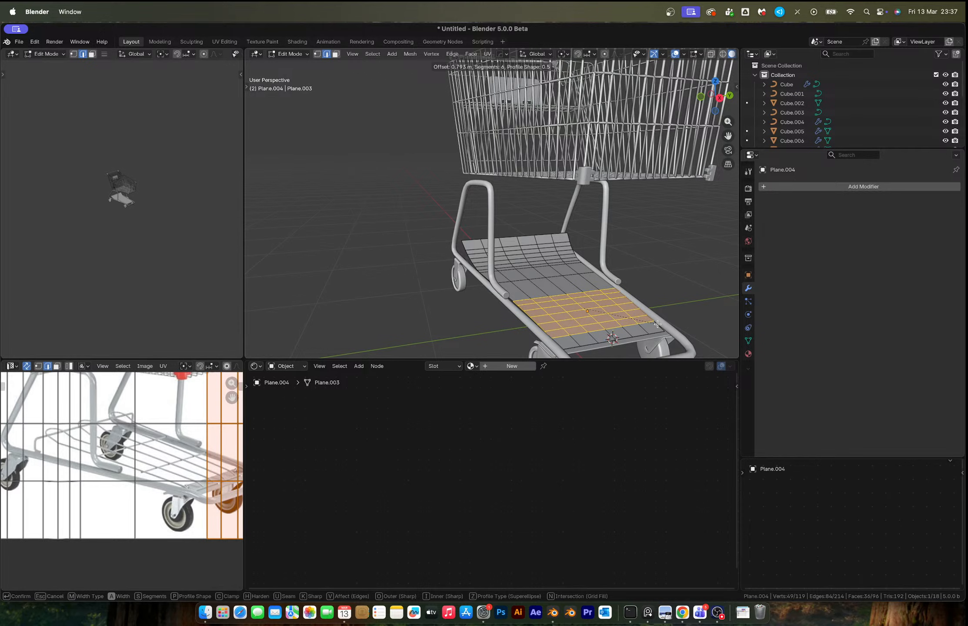
left_click(658, 324)
key("ctrl+z")
Dissolve six crosswise edge loops of the rear curve, keeping only the middle one as a single fold
middle_click_drag(582, 317, 392, 271, "ctrl")
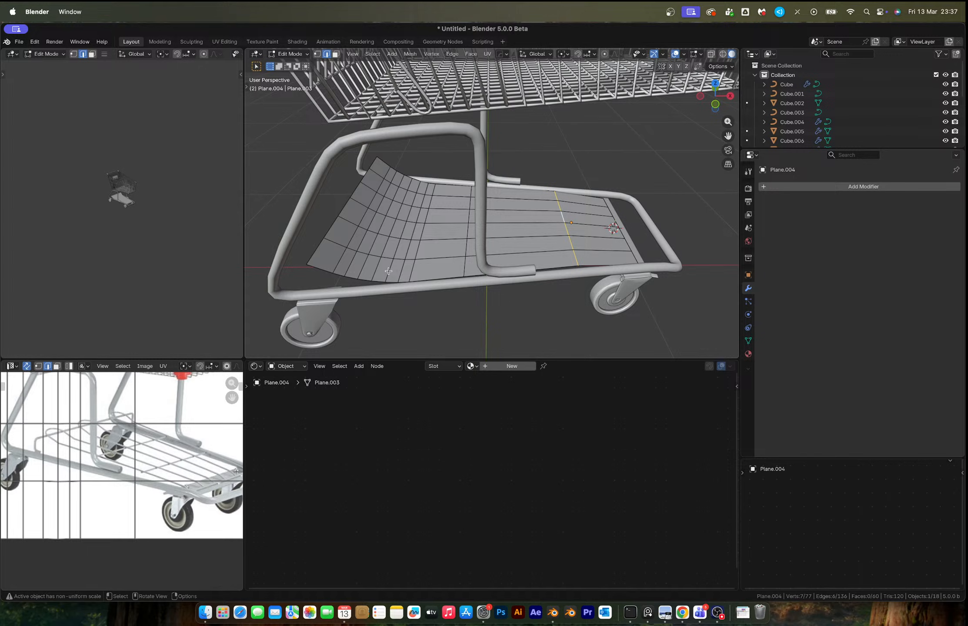
left_click(390, 271, "alt")
left_click(412, 270, "alt+shift")
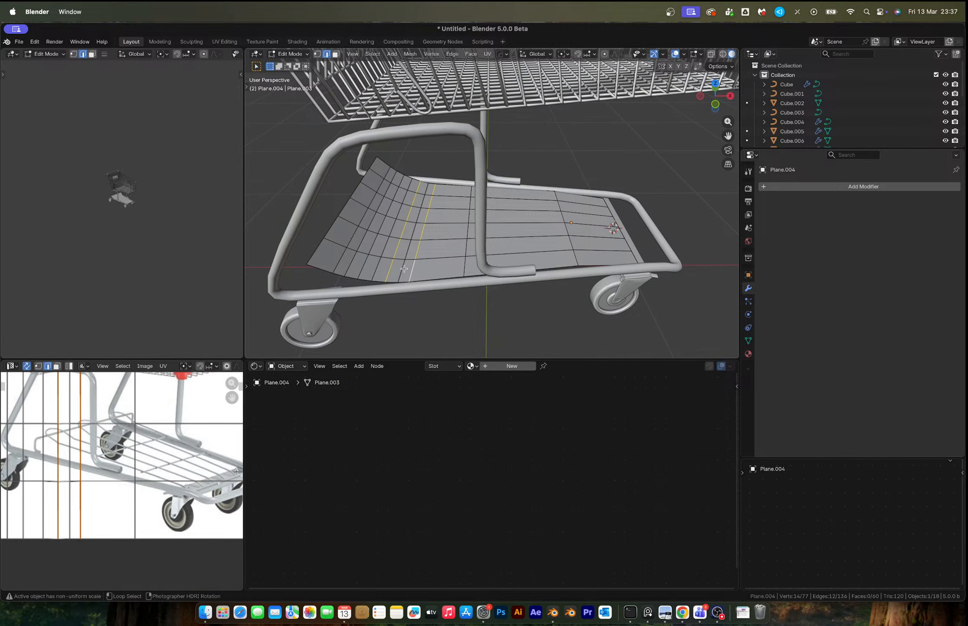
left_click(403, 269, "alt+shift")
left_click(363, 266, "alt+shift")
left_click(349, 265, "alt+shift")
left_click(338, 263, "alt+shift")
key("x")
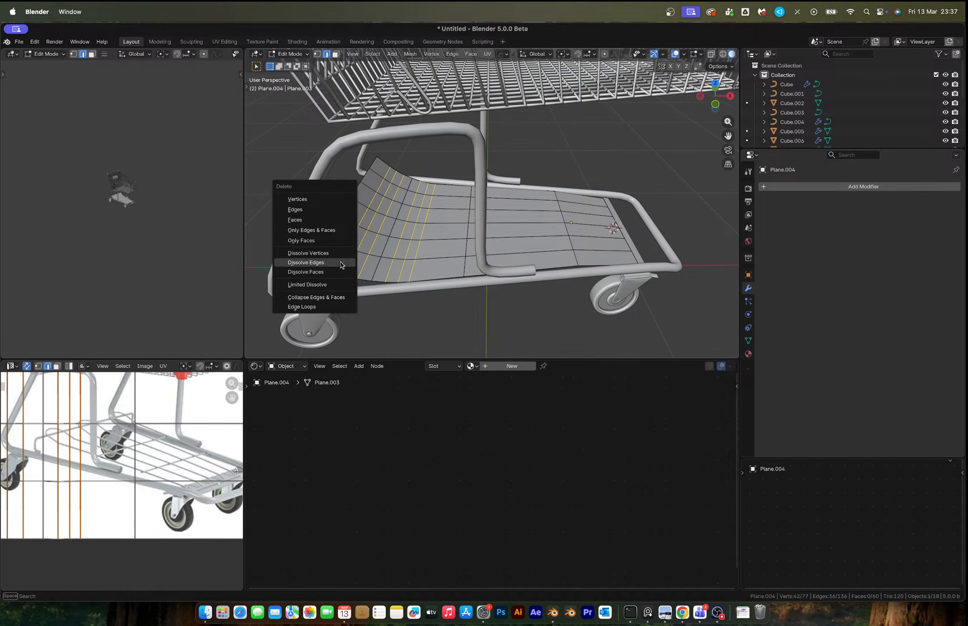
left_click(341, 265)
Lower the rack's remaining fold edge loop by about 0.029 m in Z
middle_click_drag(359, 275, 371, 246)
left_click(379, 248, "alt")
key("g")
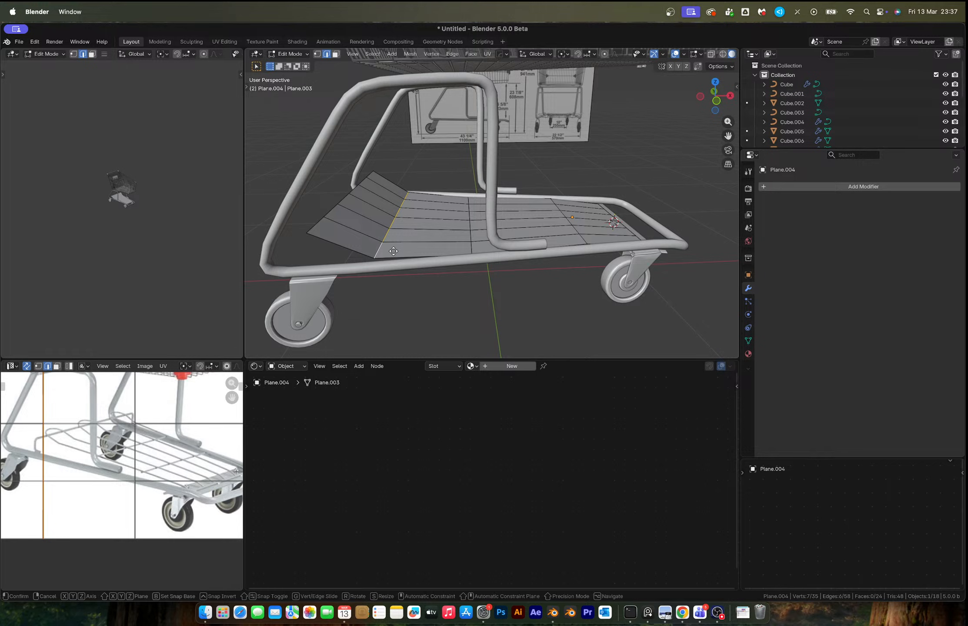
key("z")
left_click(398, 253)
middle_click_drag(449, 239, 441, 260)
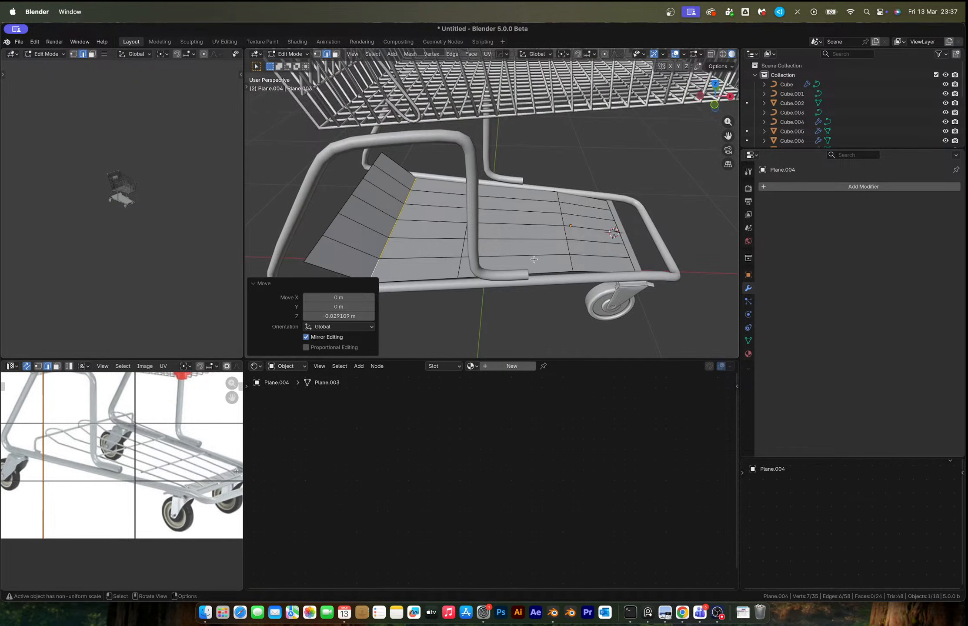
Set the mean vertex bevel weight of the fold edge loop to 1.00
key("n")
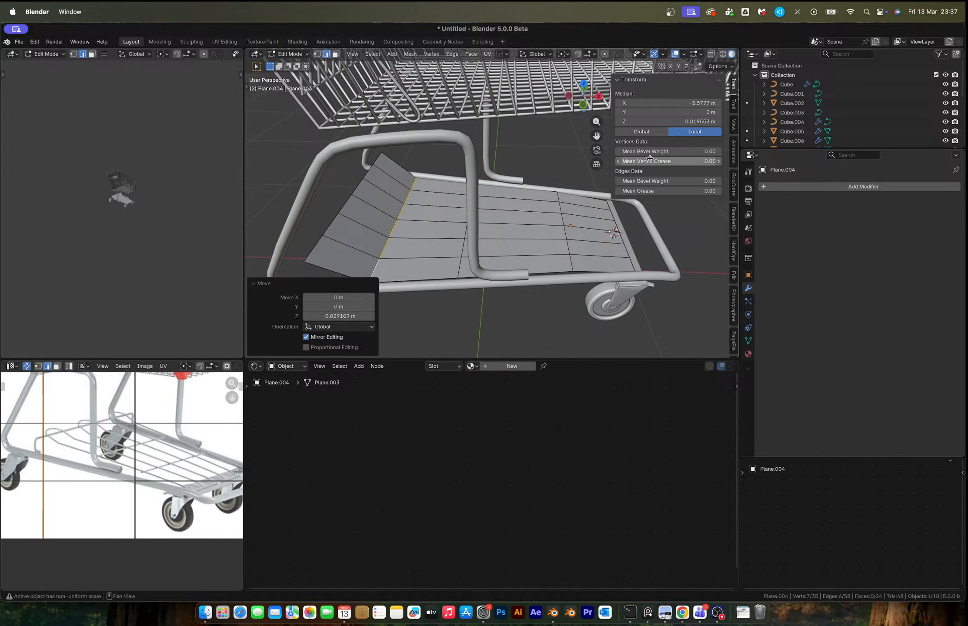
left_click_drag(636, 153, 636, 153)
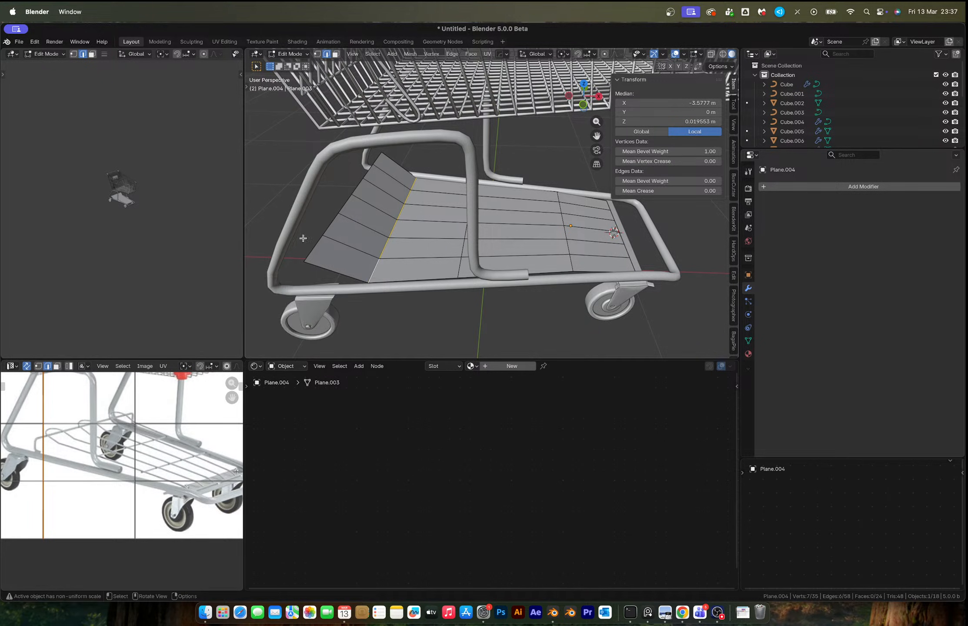
key("Tab")
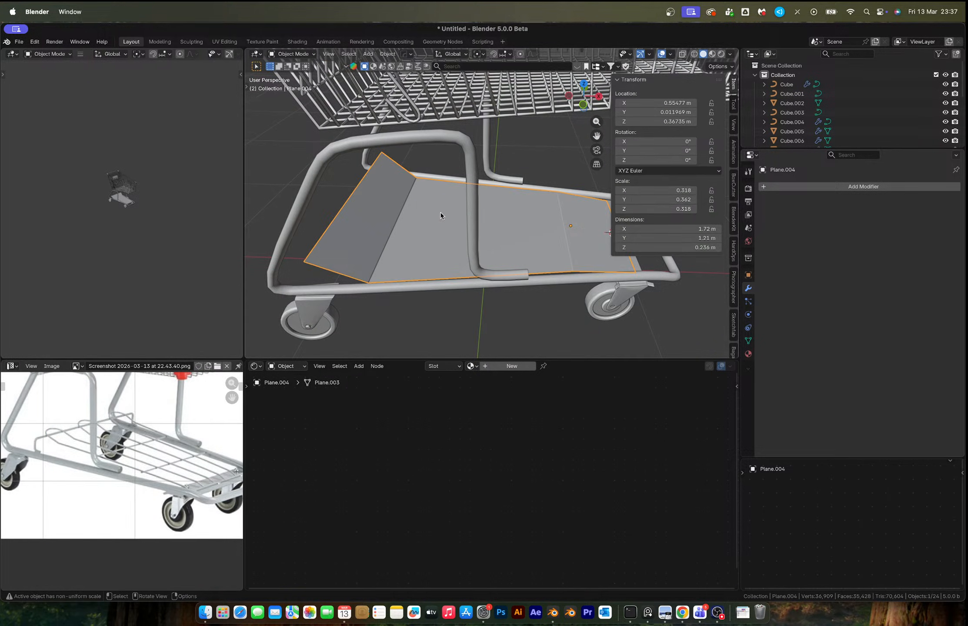
Add a Bevel modifier to the rack plane with an amount of 0.6 m and 3 segments
left_click(863, 187)
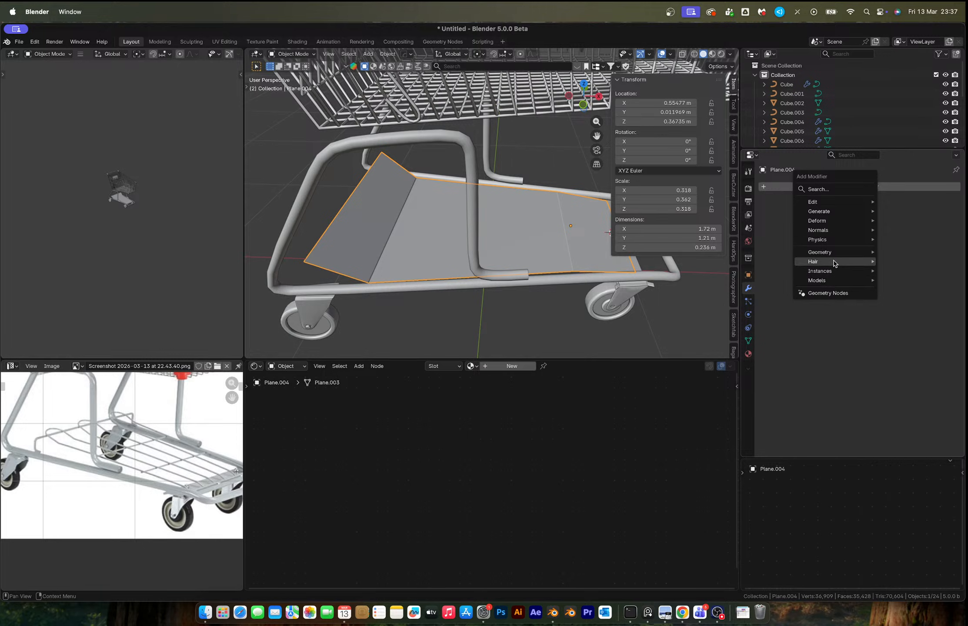
mouse_move(843, 249)
mouse_move(835, 205)
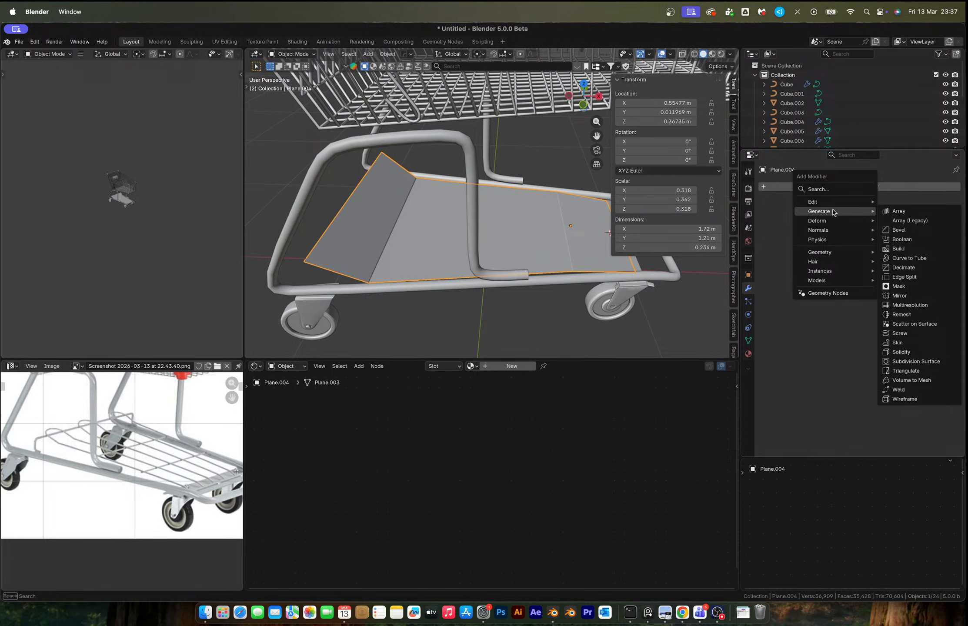
left_click(898, 230)
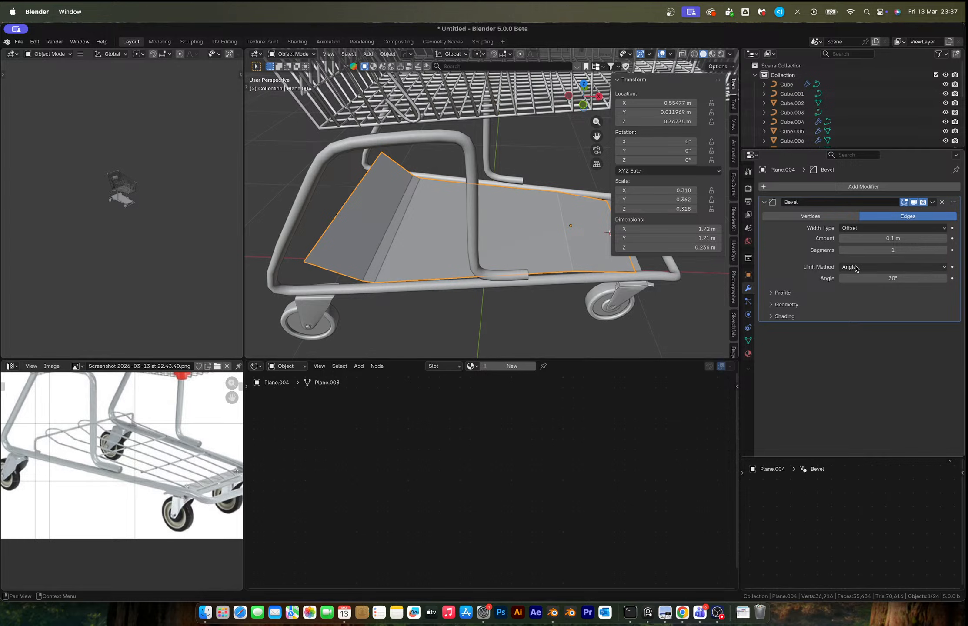
left_click_drag(867, 238, 909, 238)
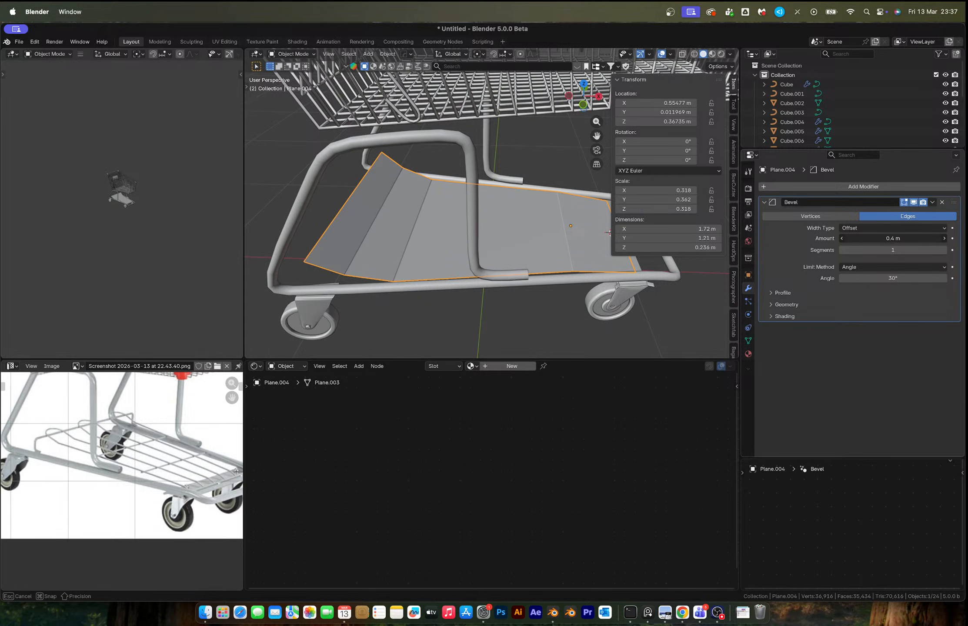
left_click(944, 250)
left_click(944, 251)
left_click_drag(868, 239, 875, 245)
Delete only the faces of the entire rack mesh, keeping its edges as a wire grid
key("Tab")
middle_click_drag(470, 230, 432, 229)
scroll(450, 227, "up", 3)
key("Tab")
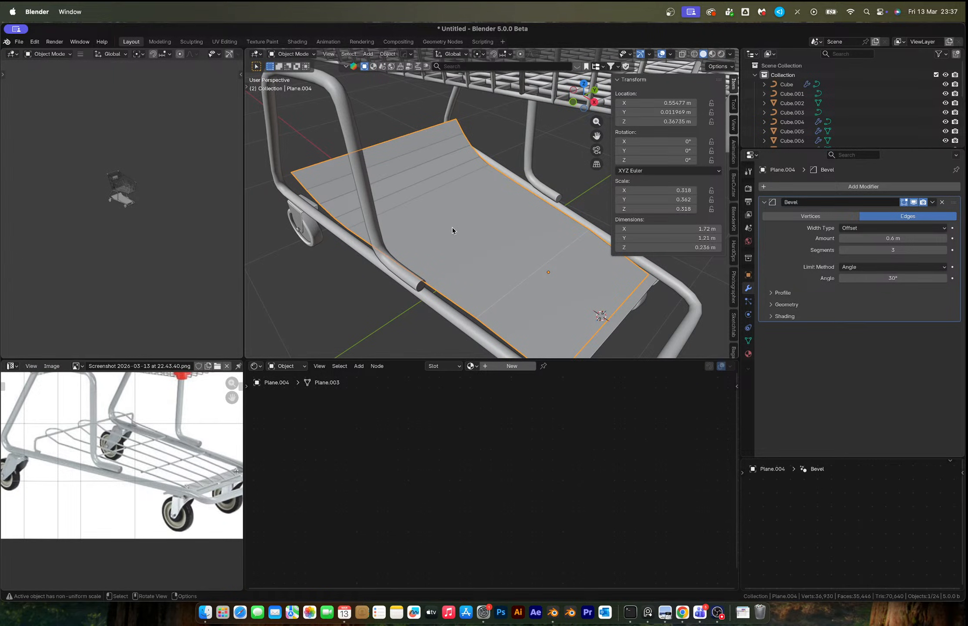
key("Tab")
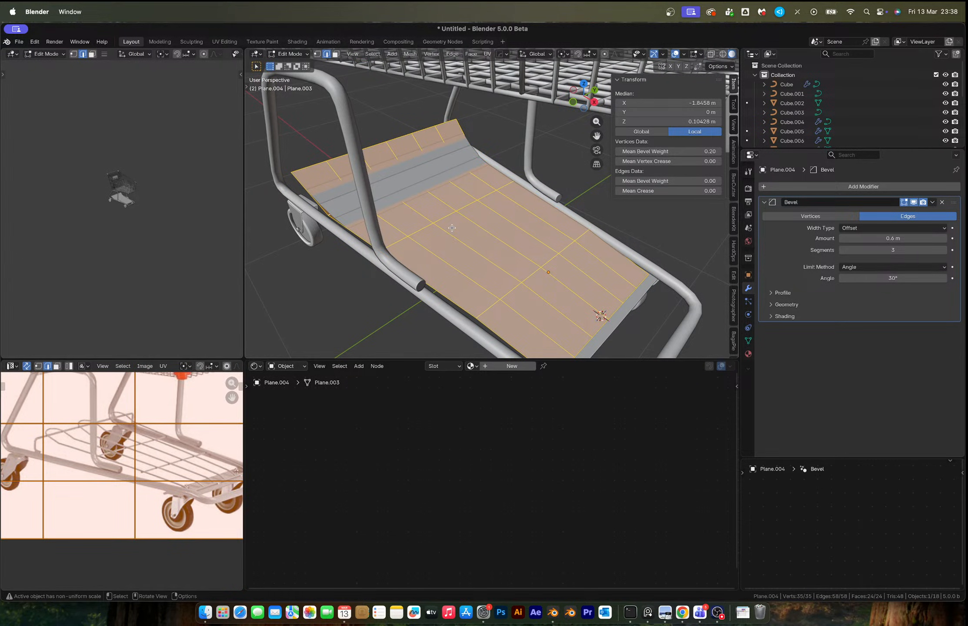
key("x")
left_click(445, 209)
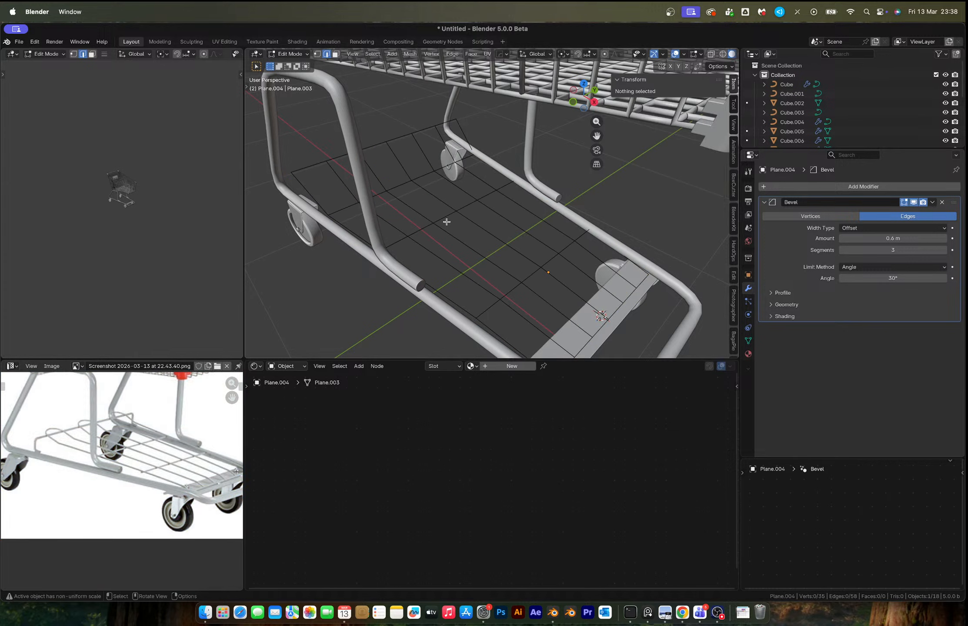
Leave mesh editing and convert the lower rack's wire grid to a curve object
key("Tab")
middle_click_drag(448, 225, 487, 201)
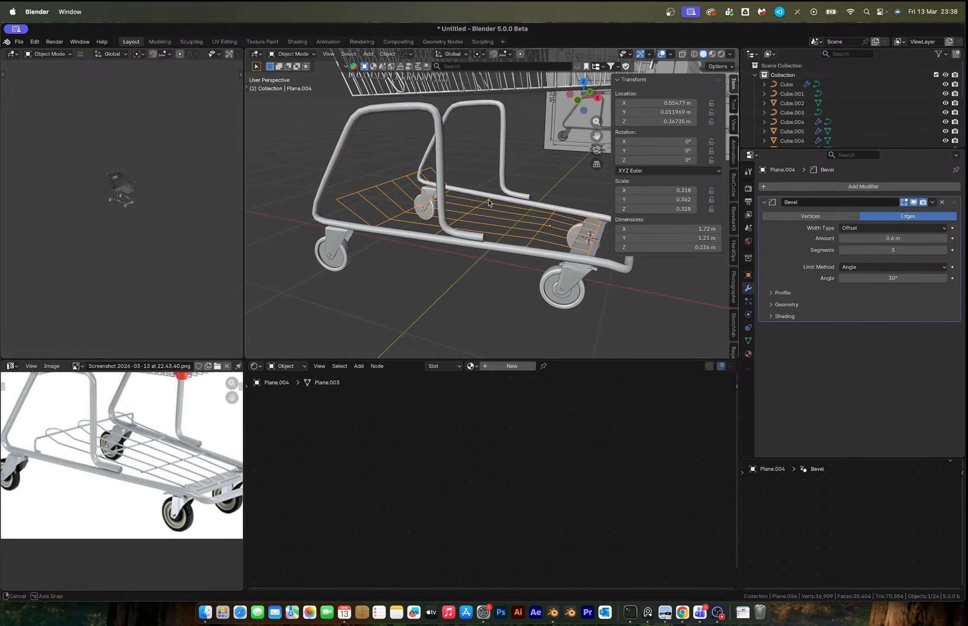
key("F3")
key("Escape")
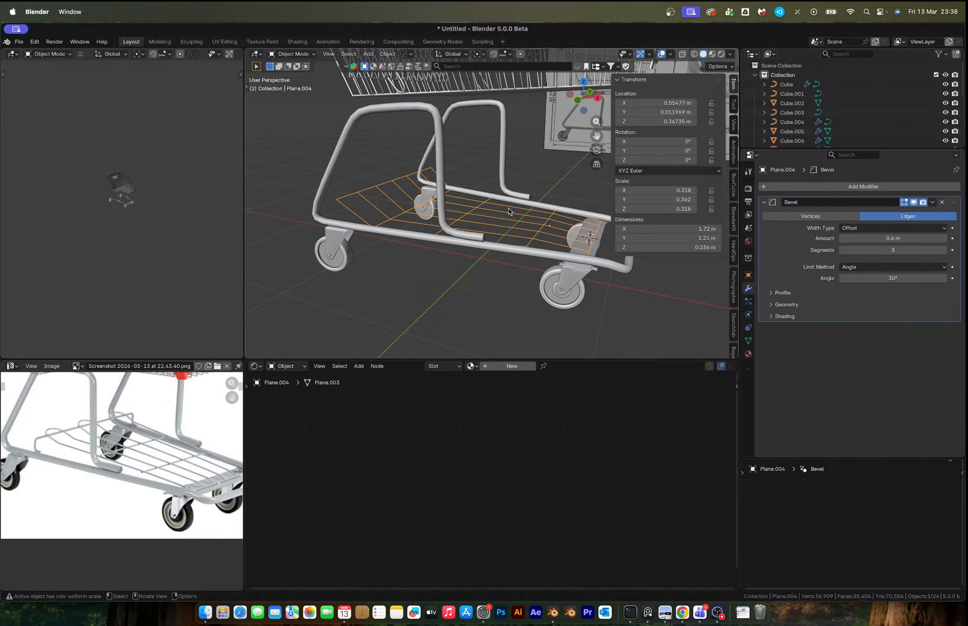
key("F3")
key("Return")
Give the lower rack curve a round bevel with a depth of 0.012 m so its wires become thin rods
left_click(748, 328)
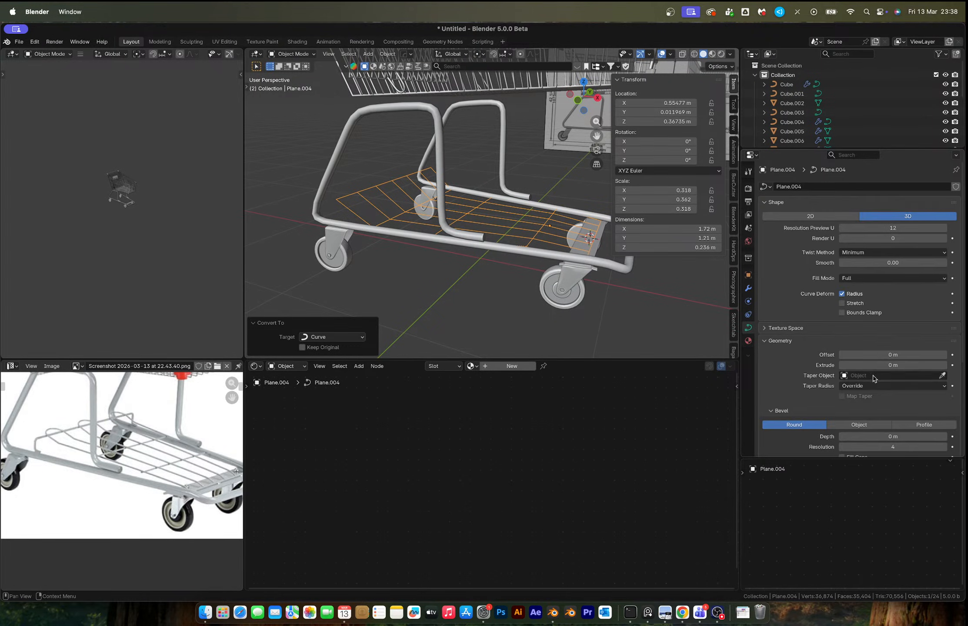
left_click_drag(879, 438, 893, 438)
middle_click_drag(579, 189, 547, 196)
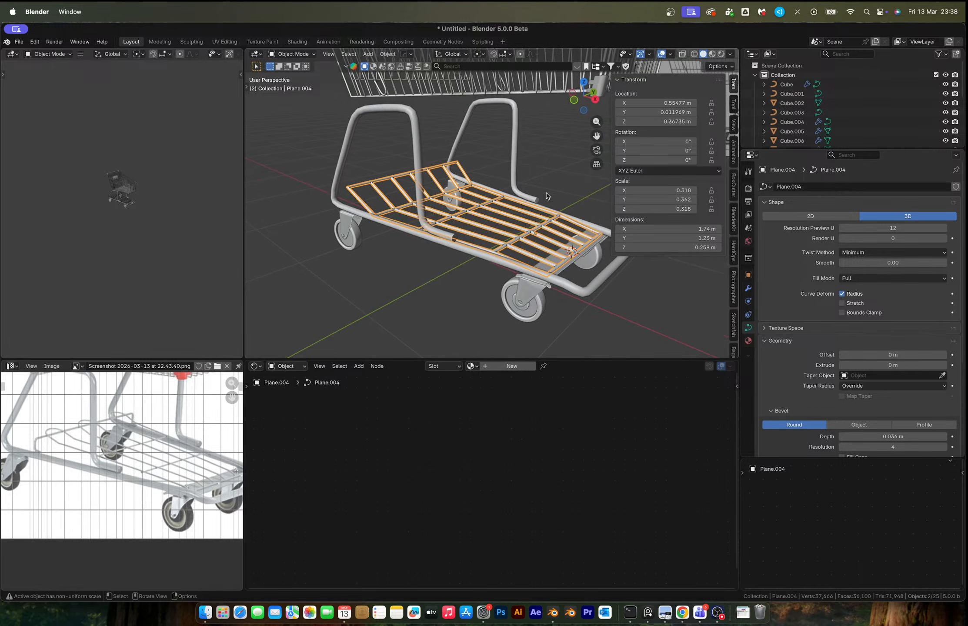
left_click(547, 195)
key("super+z")
scroll(517, 232, "up", 1)
scroll(518, 233, "up", 1)
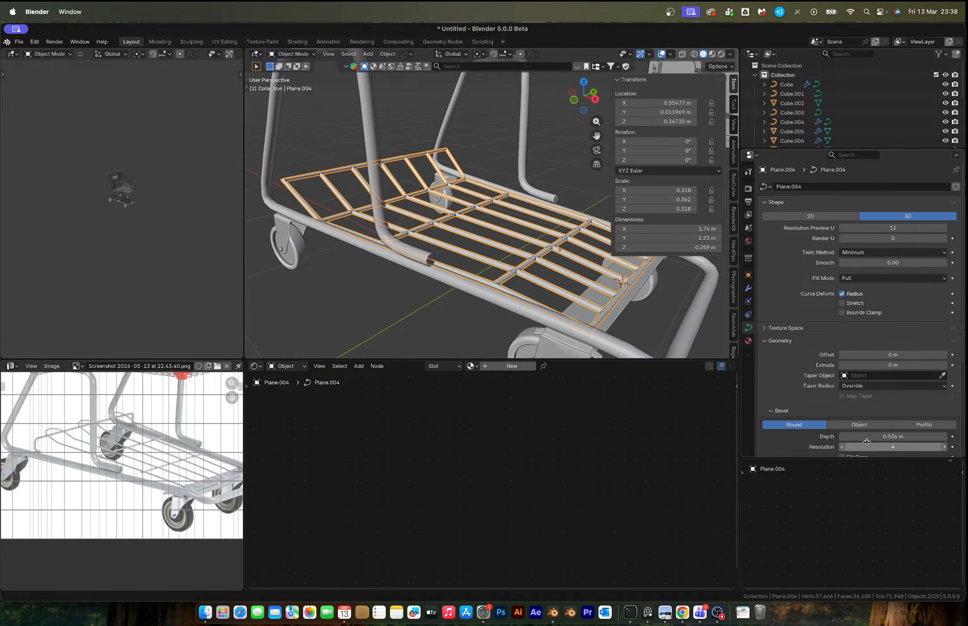
left_click_drag(893, 437, 866, 437)
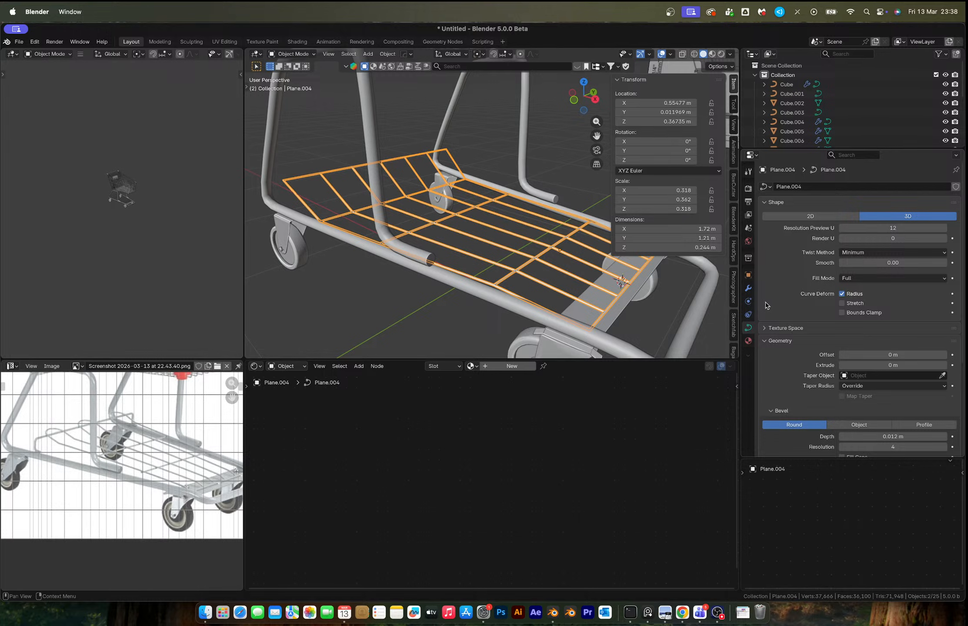
Examine the rack curve's control points and its bend against the base frame from several angles, with nothing left selected
left_click(748, 288)
key("Tab")
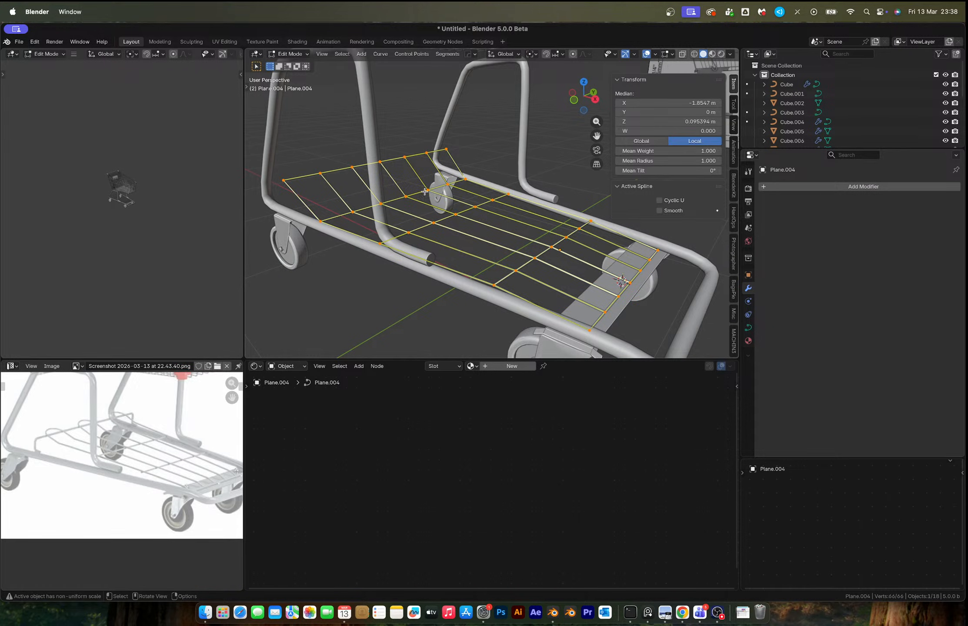
middle_click_drag(437, 246, 374, 221)
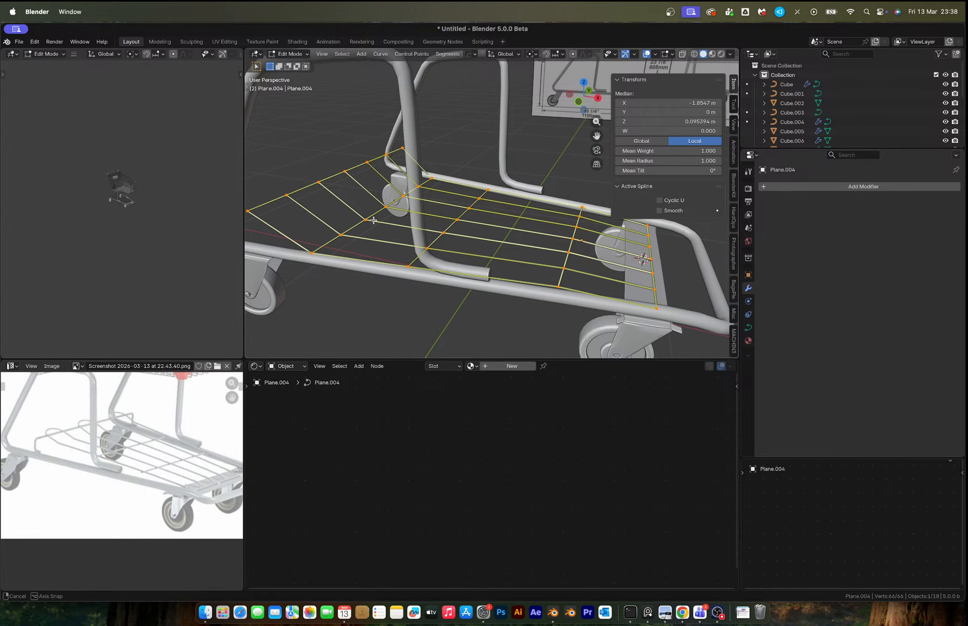
mouse_move(374, 220)
middle_mouse_down()
mouse_move(394, 216)
mouse_move(364, 231)
middle_mouse_up()
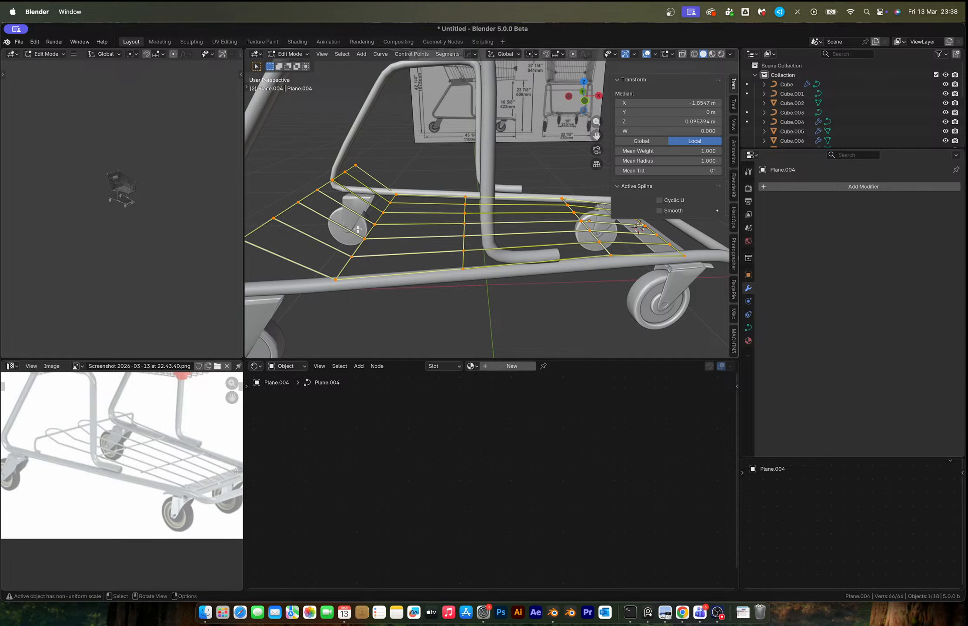
scroll(358, 230, "down", 1)
middle_click_drag(314, 212, 352, 212)
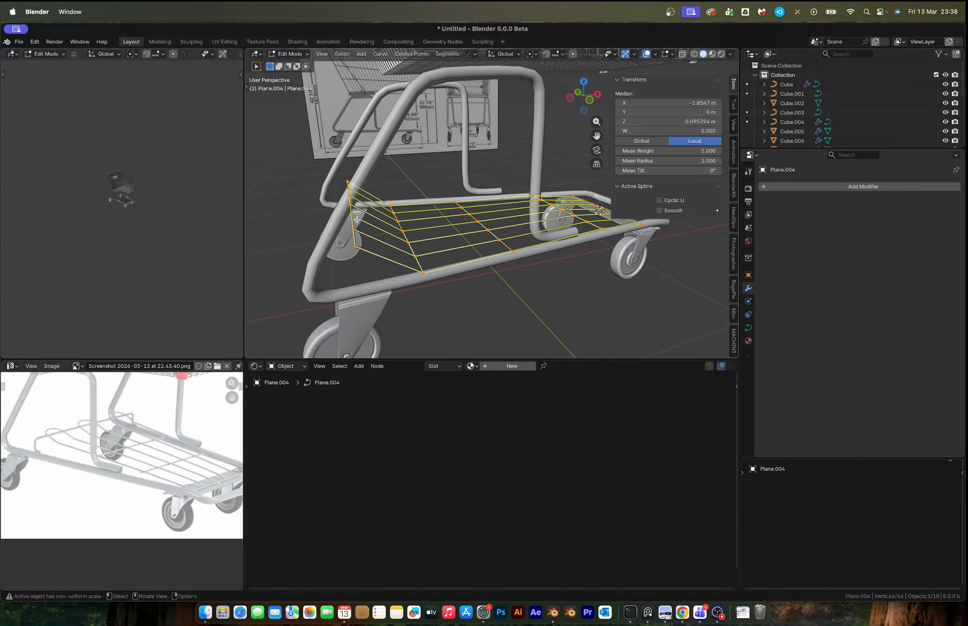
key("Tab")
key("alt+a")
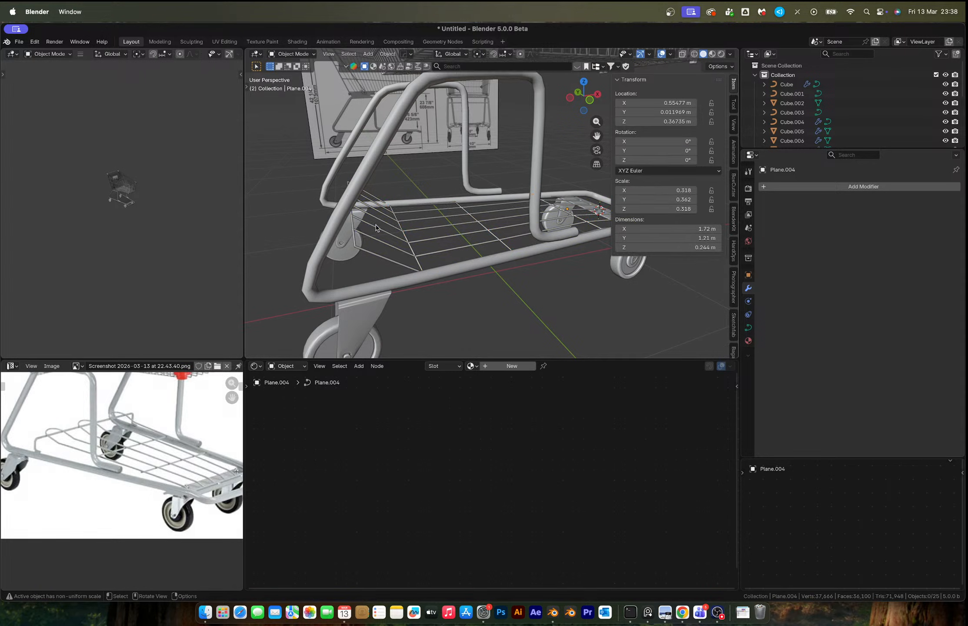
Select the bent wire bar next to the push handle at the upper rear of the basket
scroll(410, 204, "down", 4)
middle_click_drag(410, 204, 393, 275, "shift")
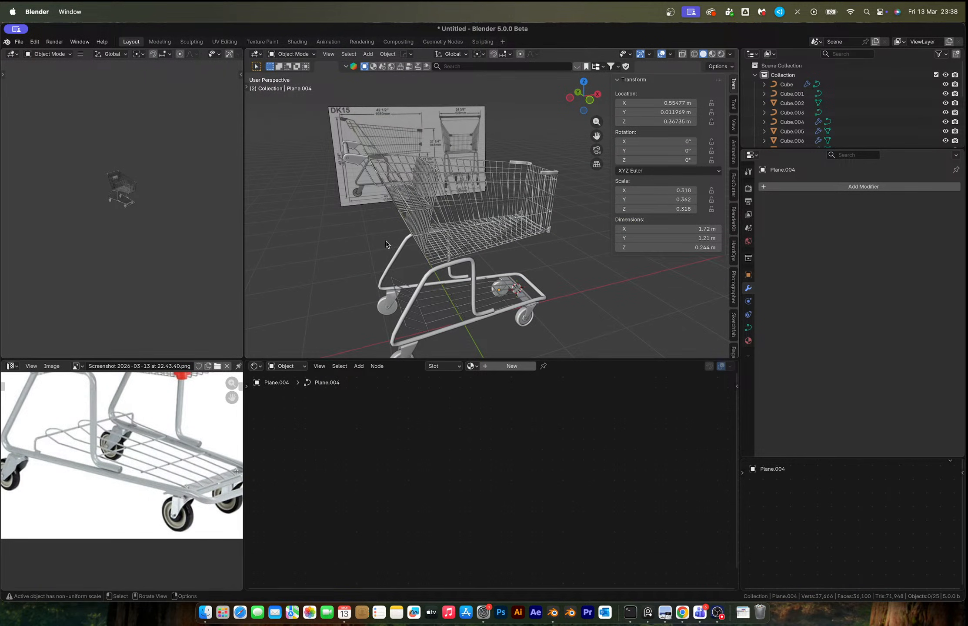
middle_click_drag(365, 164, 354, 167)
left_click(353, 166)
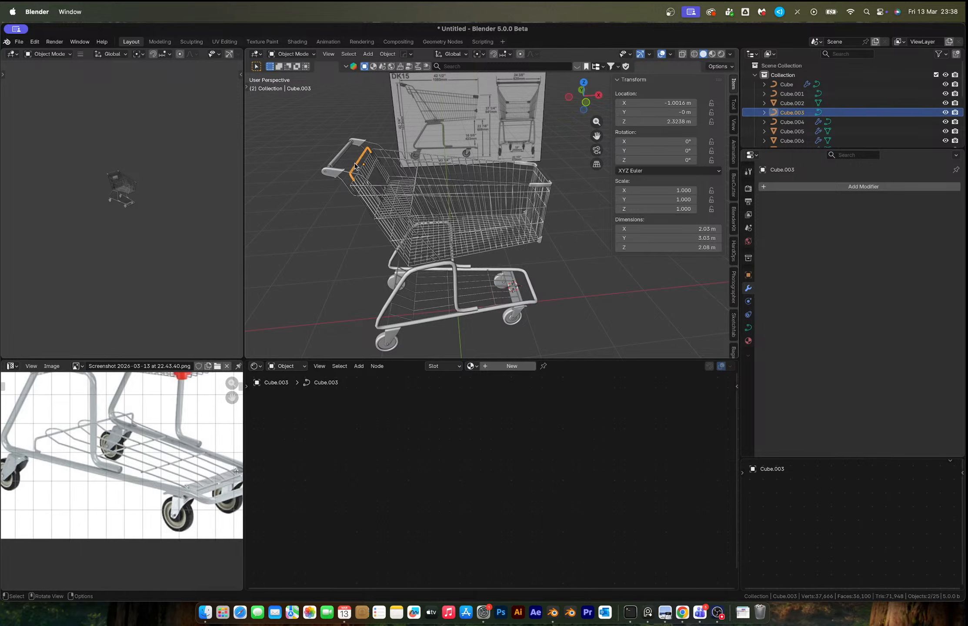
Duplicate the bar near the cart handle and place the copy above the lower rack's rear, about 0.18 m along X and -1.91 m along Z
left_click(586, 101)
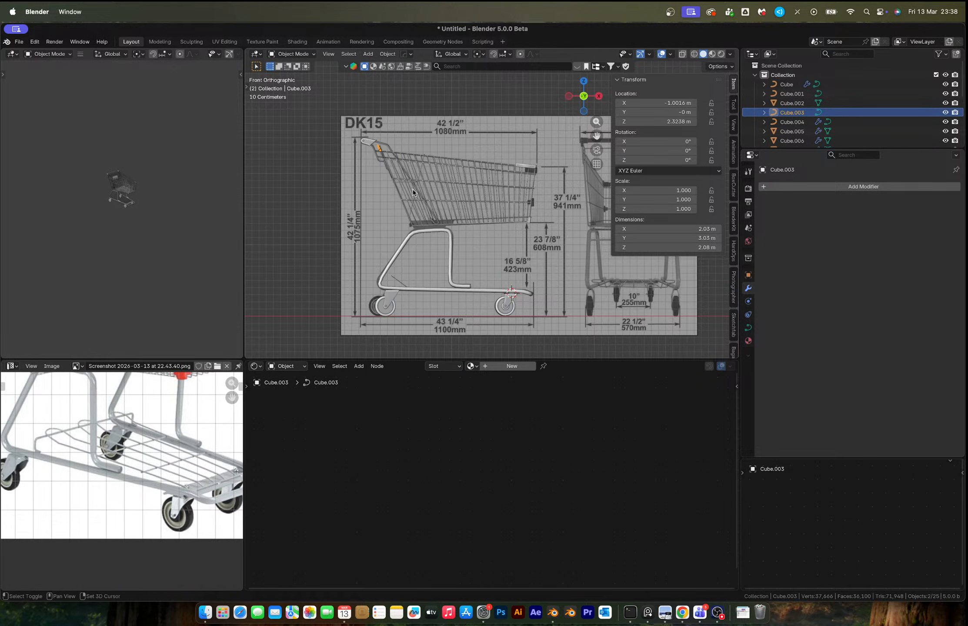
mouse_move(415, 196)
middle_mouse_down("ctrl")
mouse_move(417, 229)
mouse_move(485, 203)
middle_mouse_up("ctrl")
scroll(417, 229, "up", 2)
key("shift+d")
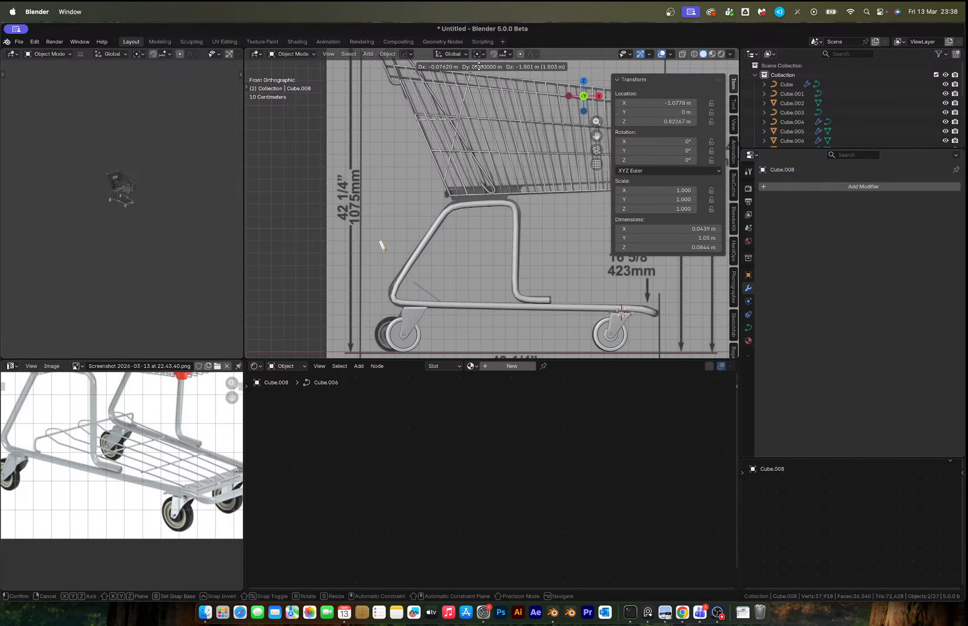
left_click(515, 114)
scroll(451, 255, "up", 4)
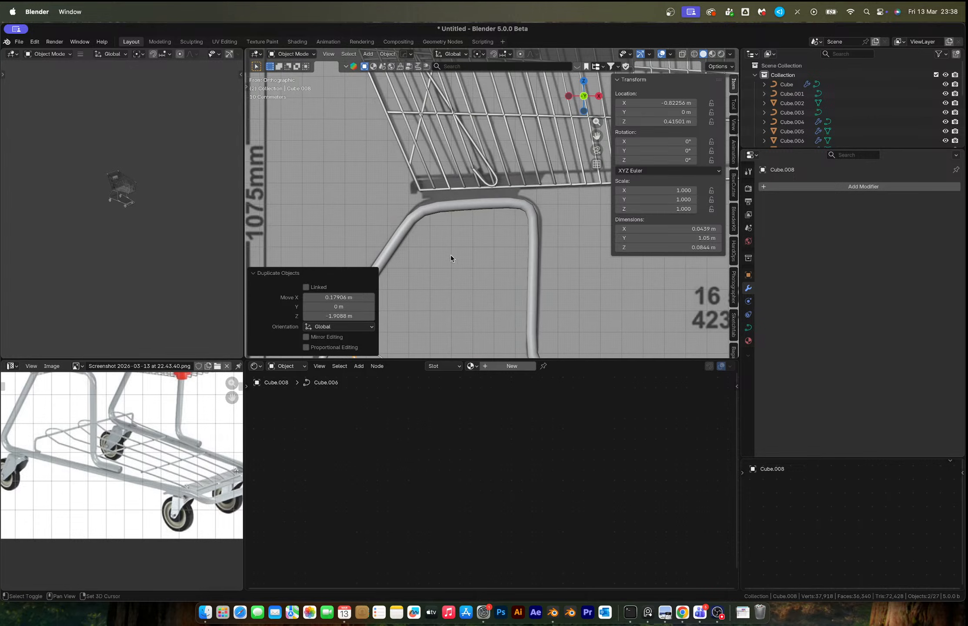
Raise the upper points of the duplicated bar by about 0.055 m to meet the rear of the lower rack
key("Tab")
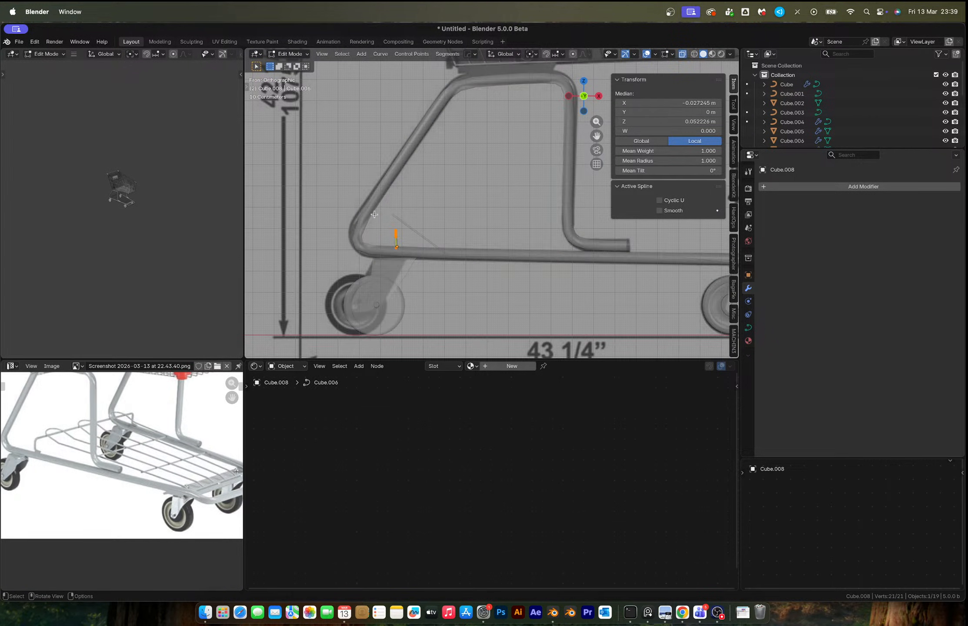
scroll(376, 217, "up", 4)
left_click_drag(356, 201, 414, 246)
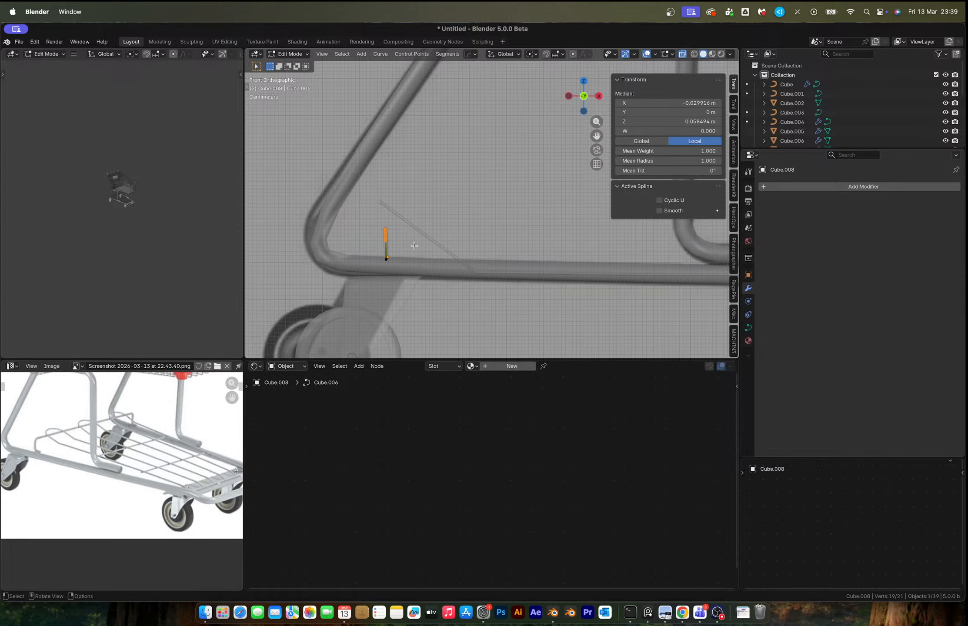
key("g")
left_click(416, 225)
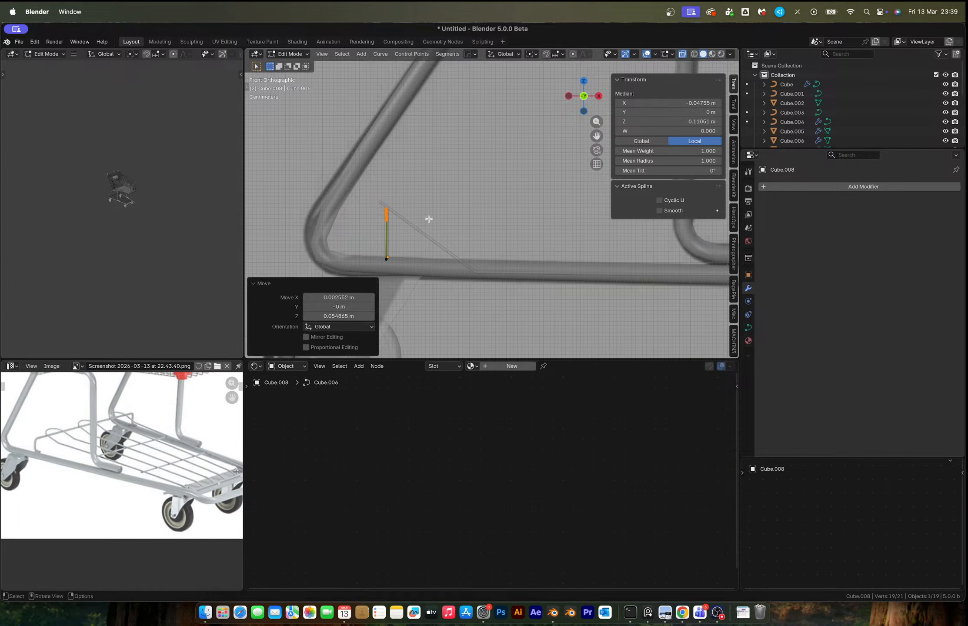
middle_click_drag(426, 216, 454, 223)
key("Tab")
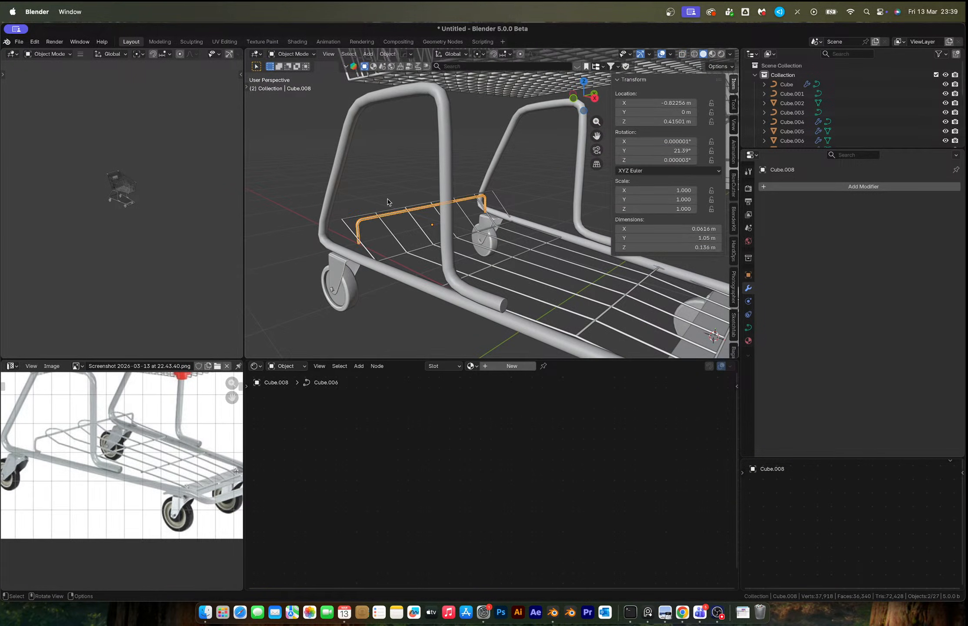
Lower the bottom end points of the duplicated bar by about 0.044 m along Z towards the base frame
middle_click_drag(389, 201, 416, 255)
key("Tab")
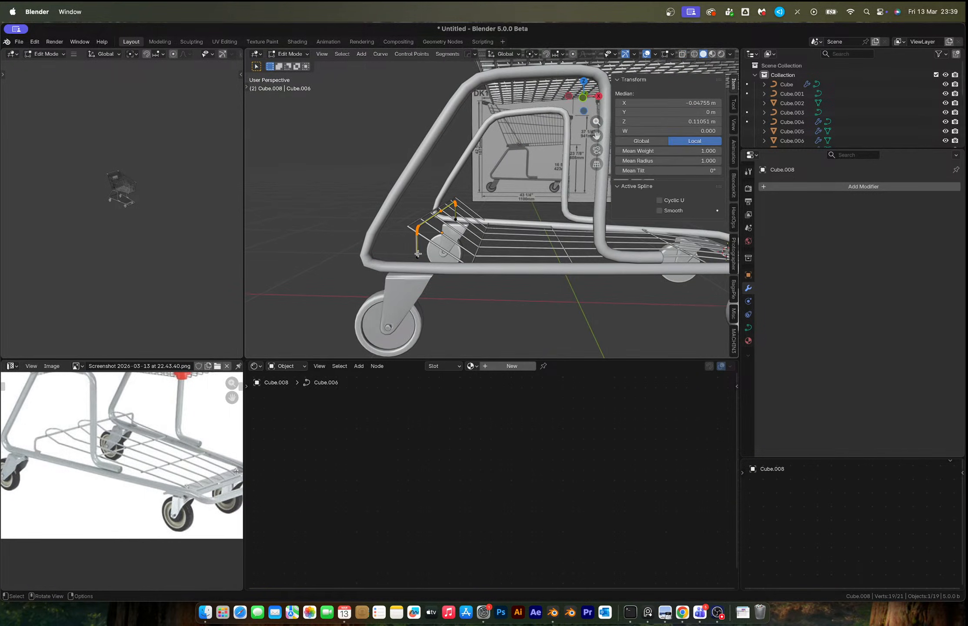
left_click(584, 98)
scroll(410, 248, "up", 5)
key("alt+z")
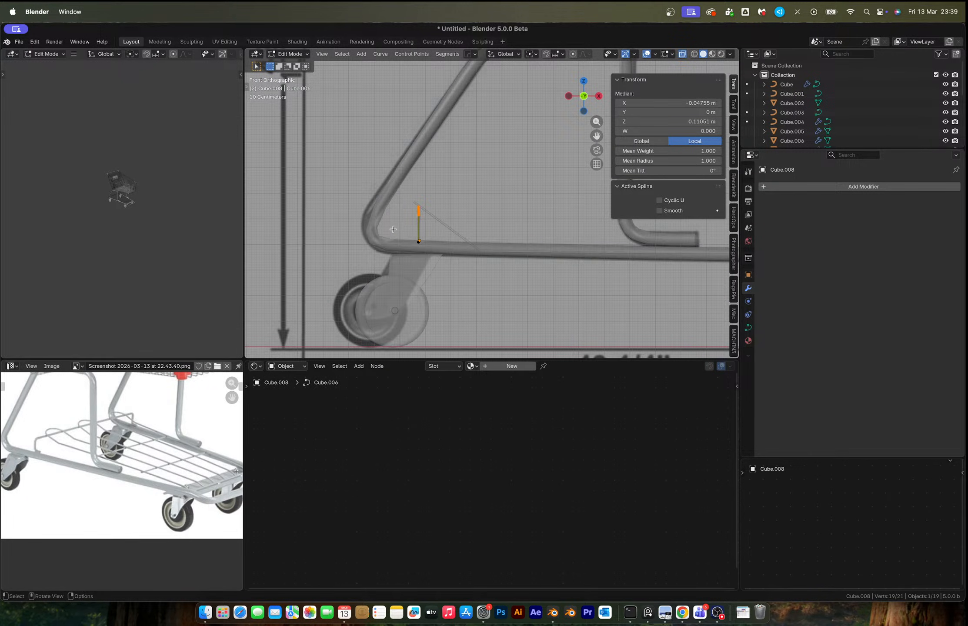
left_click_drag(397, 233, 456, 267)
key("g")
key("z")
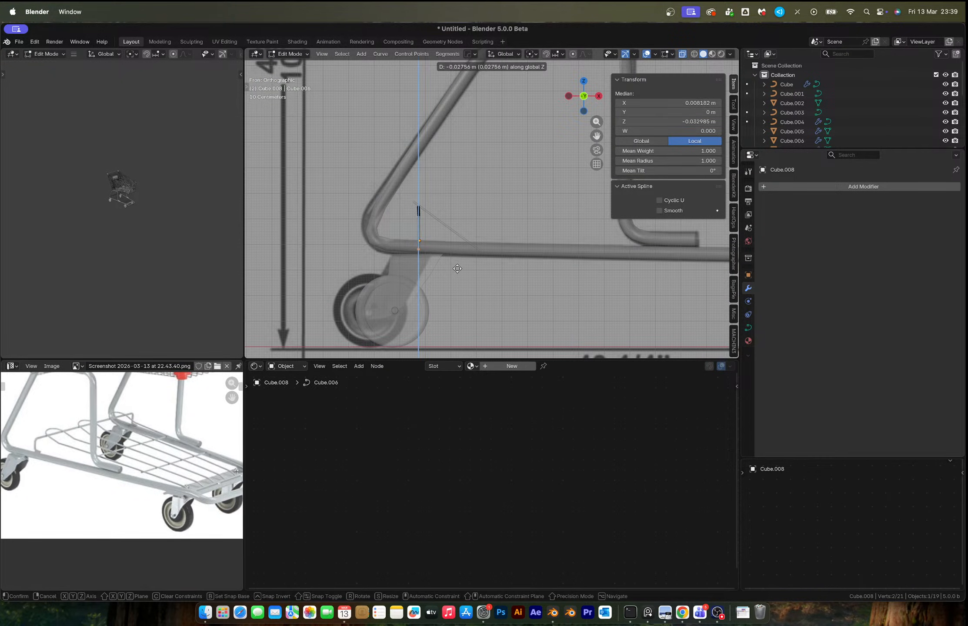
left_click(456, 269)
key("alt+z")
middle_click_drag(464, 242, 409, 254)
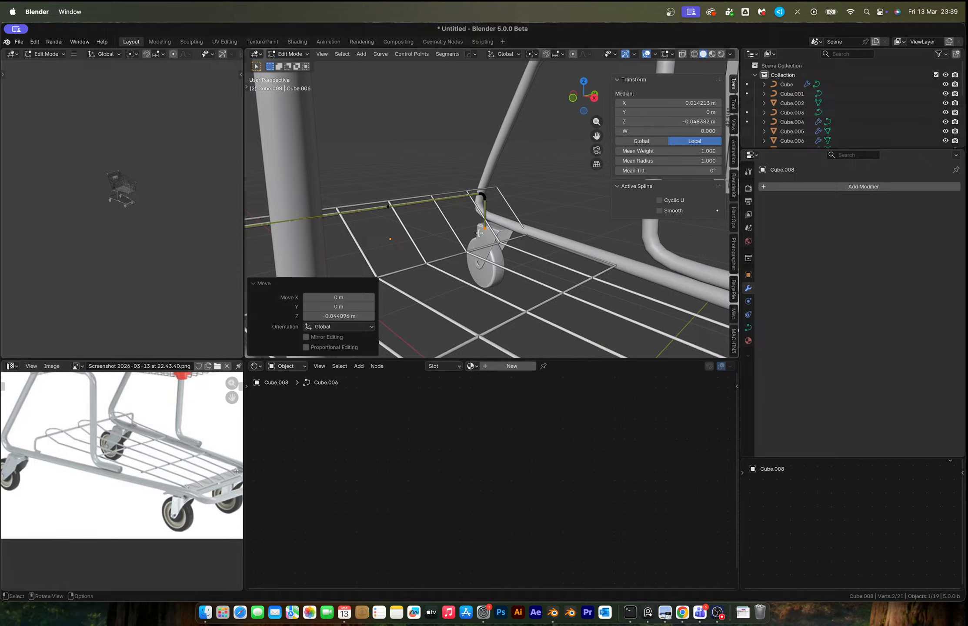
Shift the near-side half of the bar's points outward along Y by about 0.063 m towards the frame tube
middle_click_drag(479, 233, 373, 216)
left_click_drag(326, 198, 385, 263)
key("f")
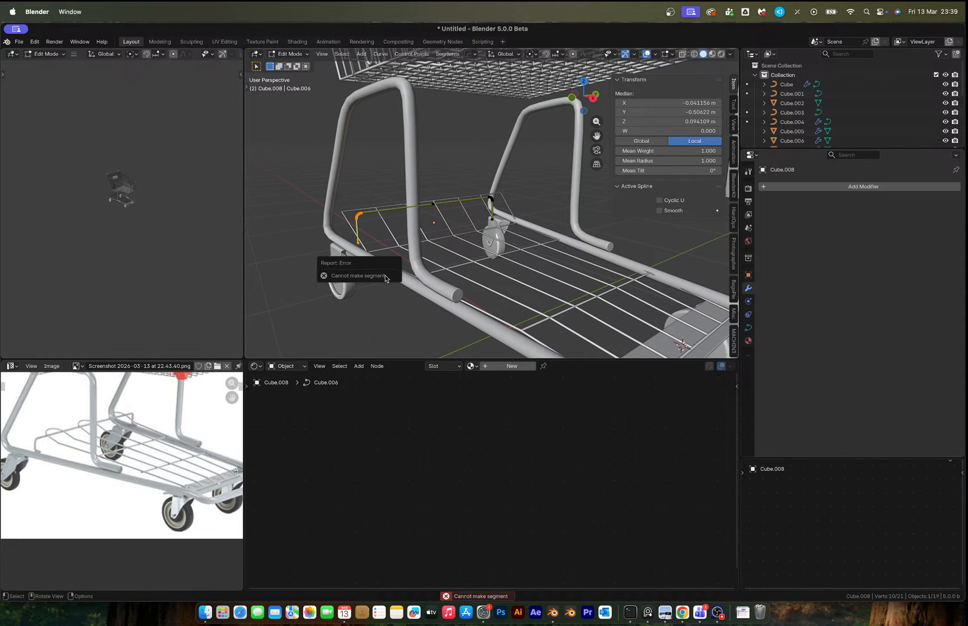
key("g")
key("y")
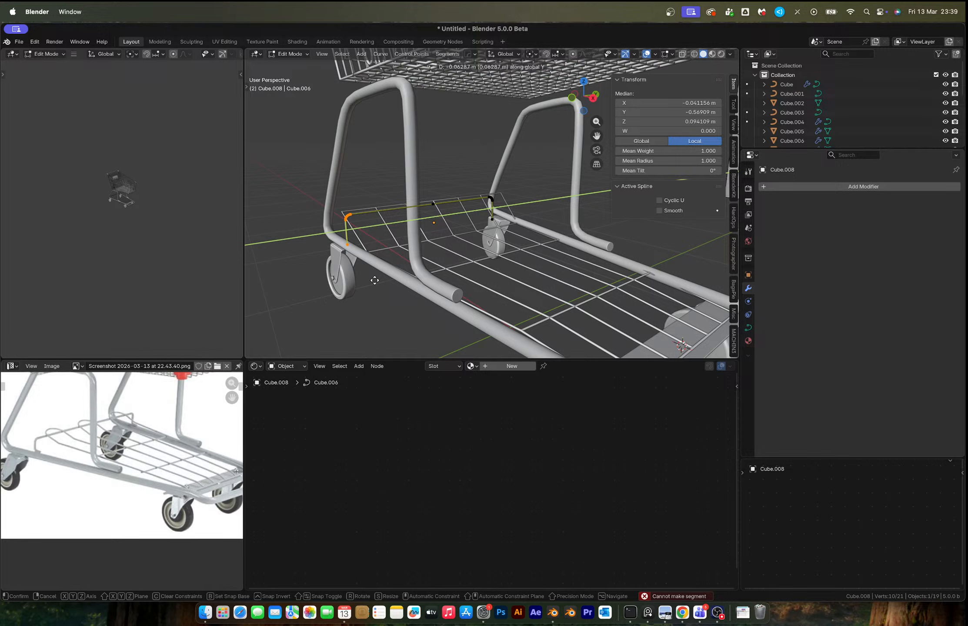
Mirror the bar across the Y axis with bisect, flip and clipping enabled so both ends reach the frame
middle_click_drag(441, 214, 658, 271)
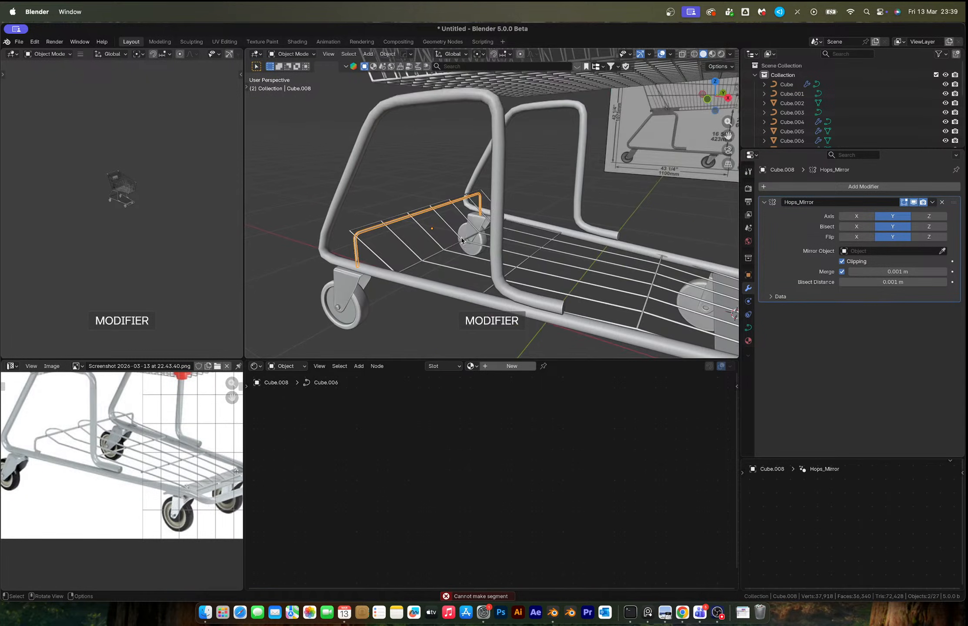
left_click(517, 194)
key("Tab")
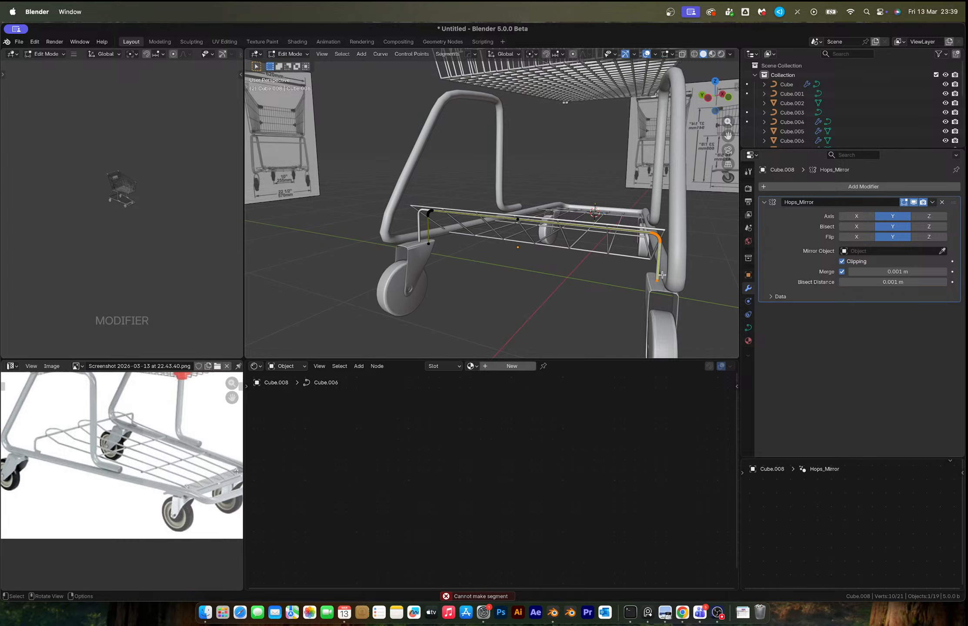
key("Tab")
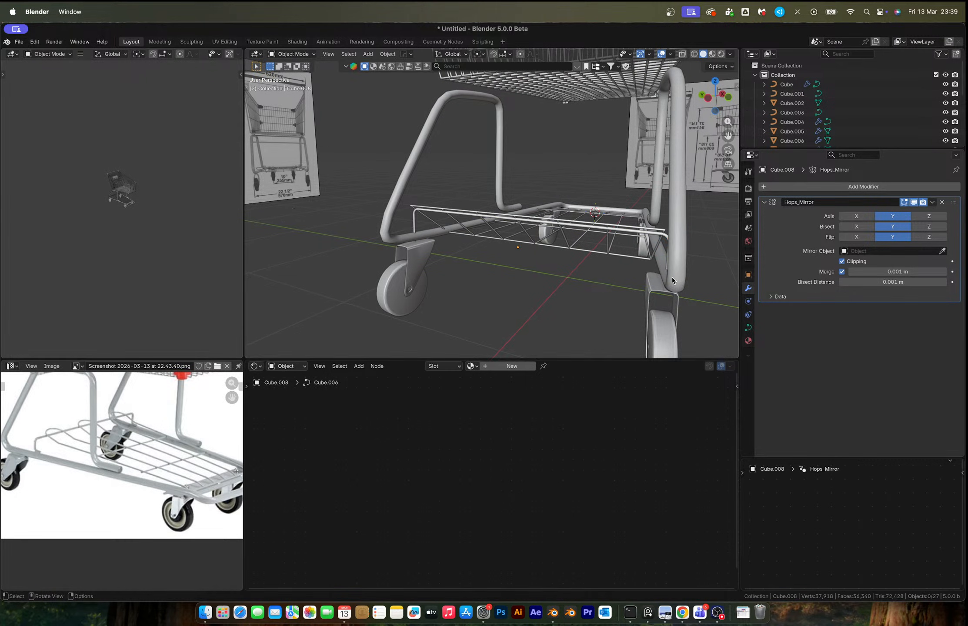
Convert the lower rack's wire curve to a mesh and open it for edge editing
middle_click_drag(680, 274, 416, 267)
left_click(417, 268)
key("Tab")
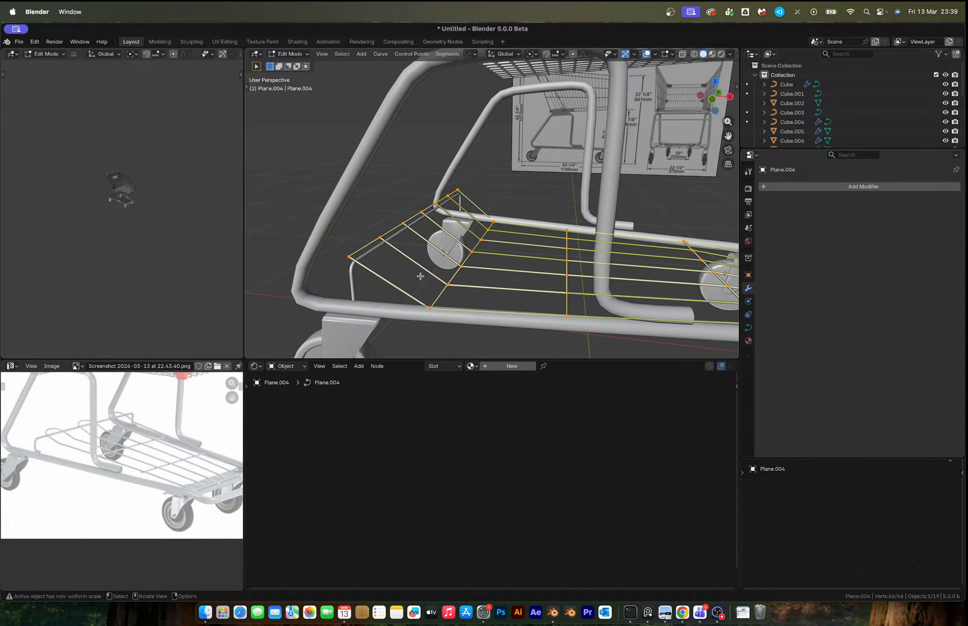
left_click(429, 304)
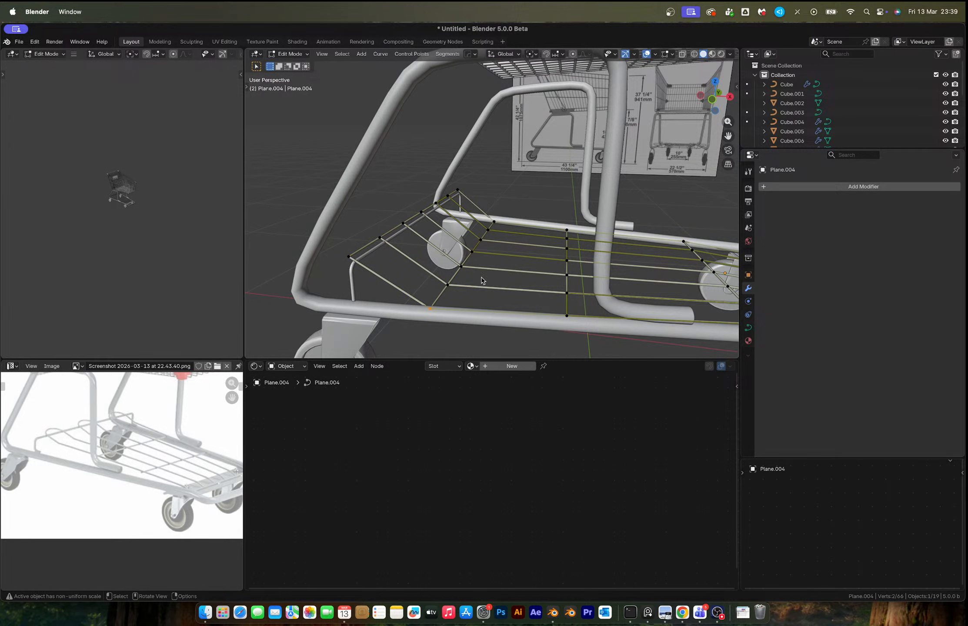
key("Tab")
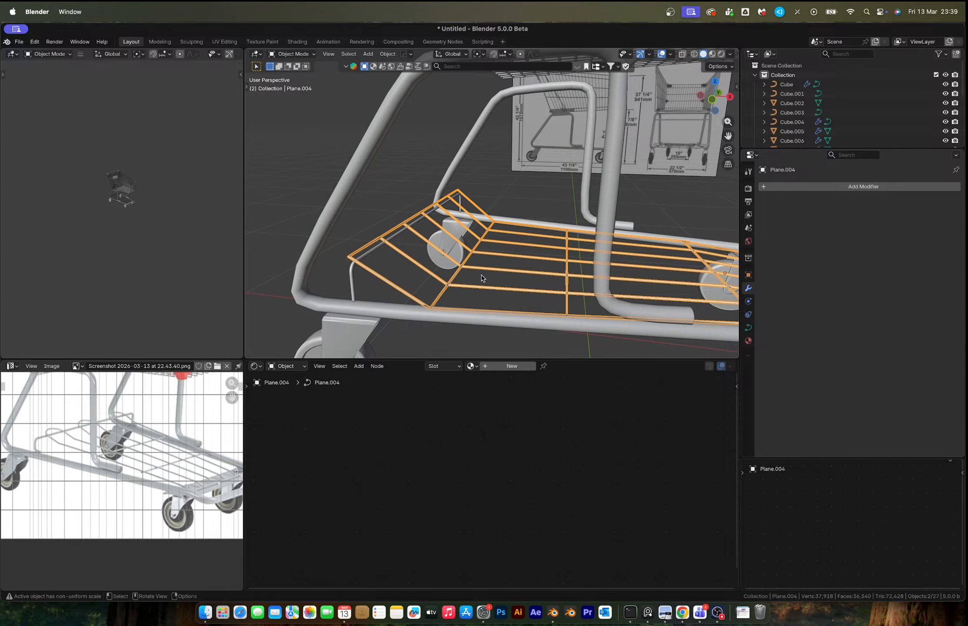
left_click(748, 328)
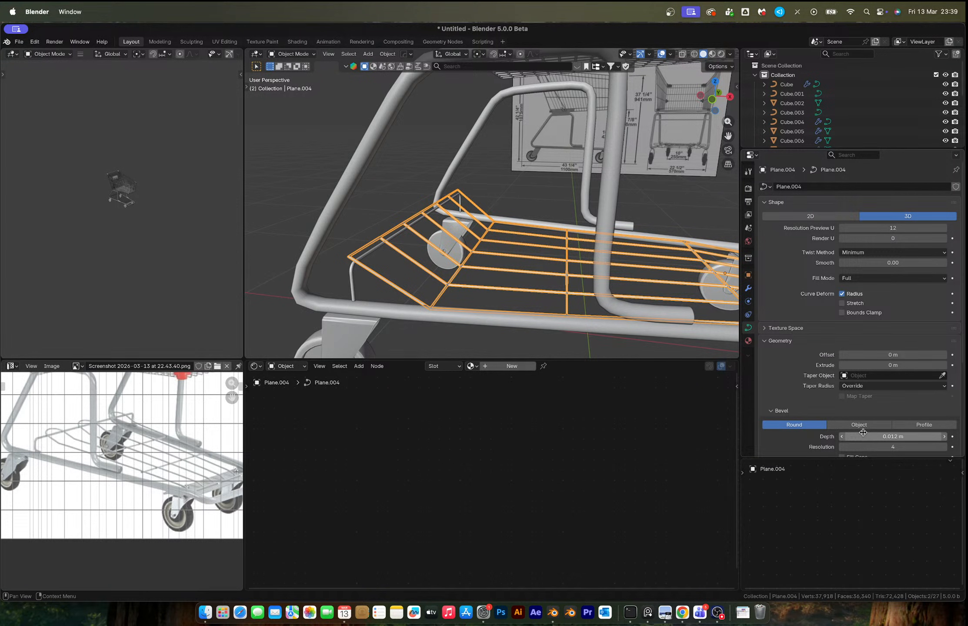
key("ctrl+a")
left_click(565, 296)
key("Tab")
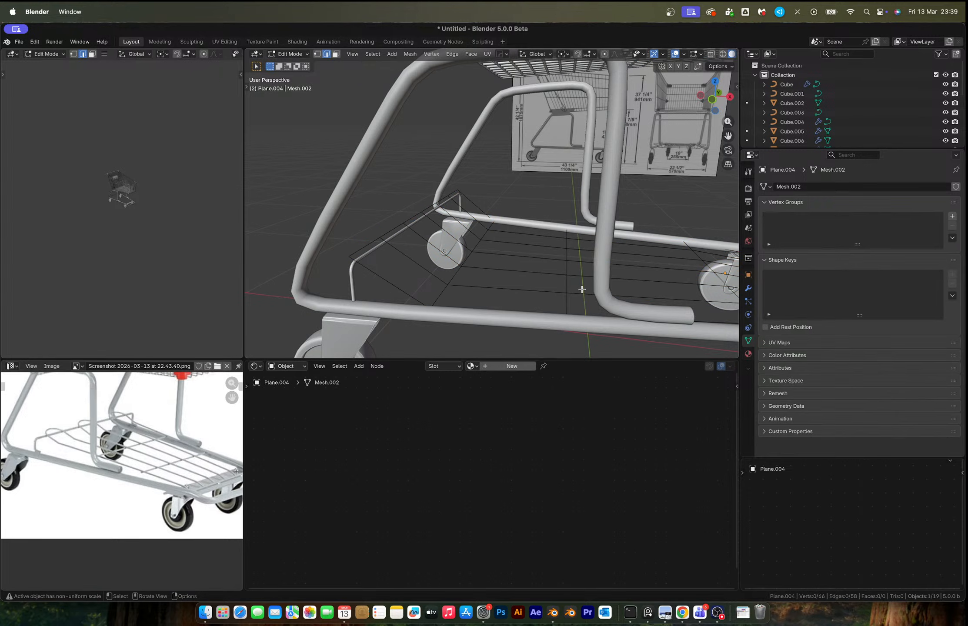
Try to select the connected cross wires at the rear bend of the lower rack mesh
left_click(443, 298, "alt")
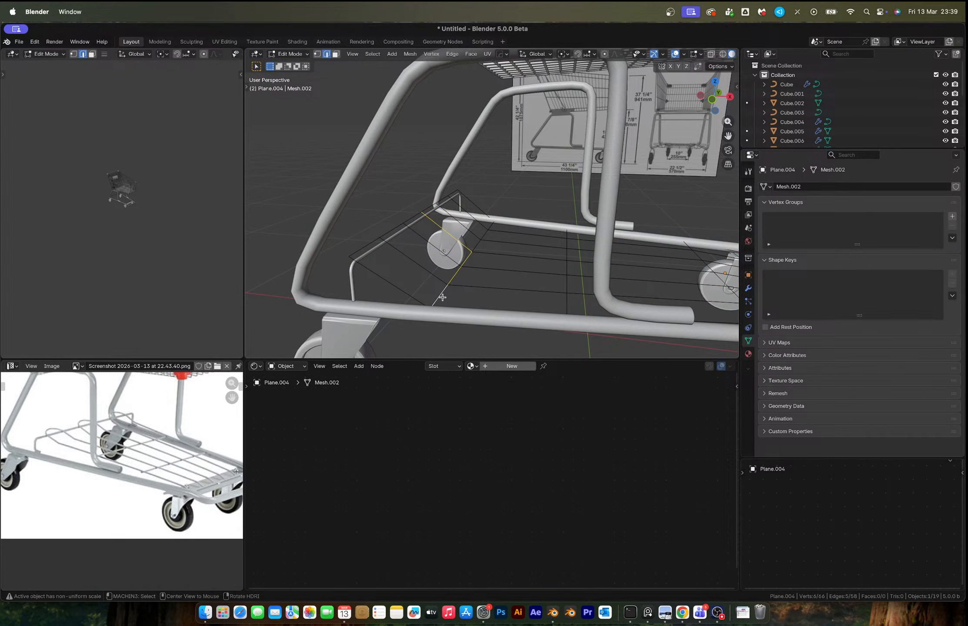
middle_click_drag(448, 285, 475, 253)
left_click(475, 253, "alt+shift")
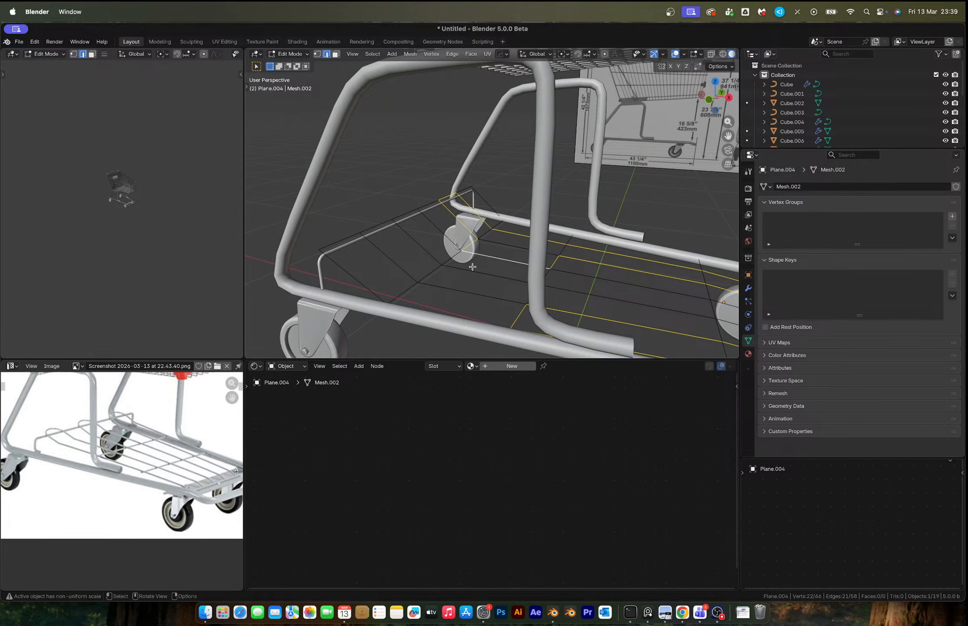
key("super+z")
scroll(559, 281, "down", 4)
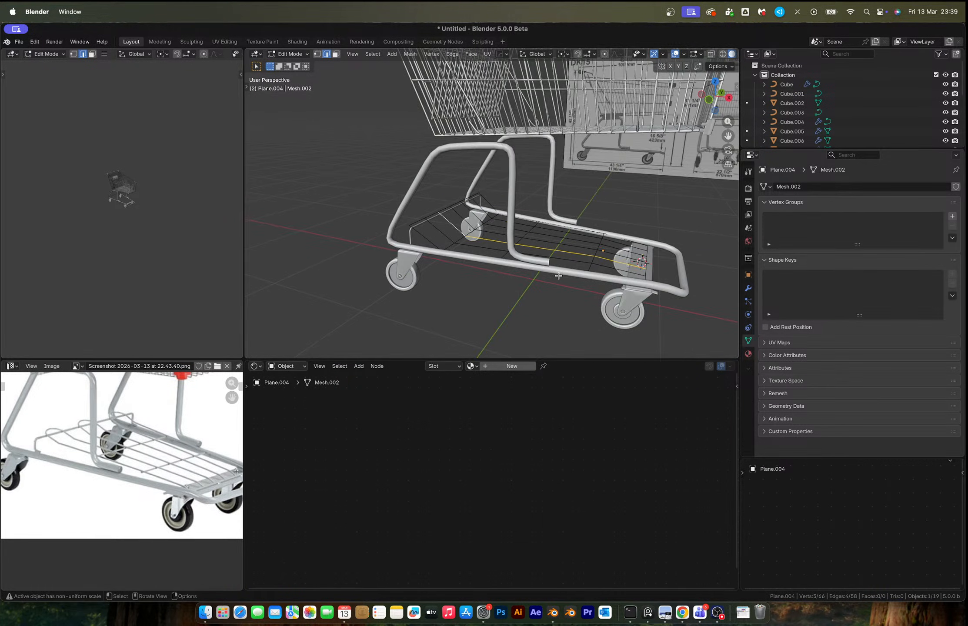
Delete the whole wire mesh of the lower rack from the cart base
middle_click_drag(559, 276, 529, 275)
key("Tab")
key("x")
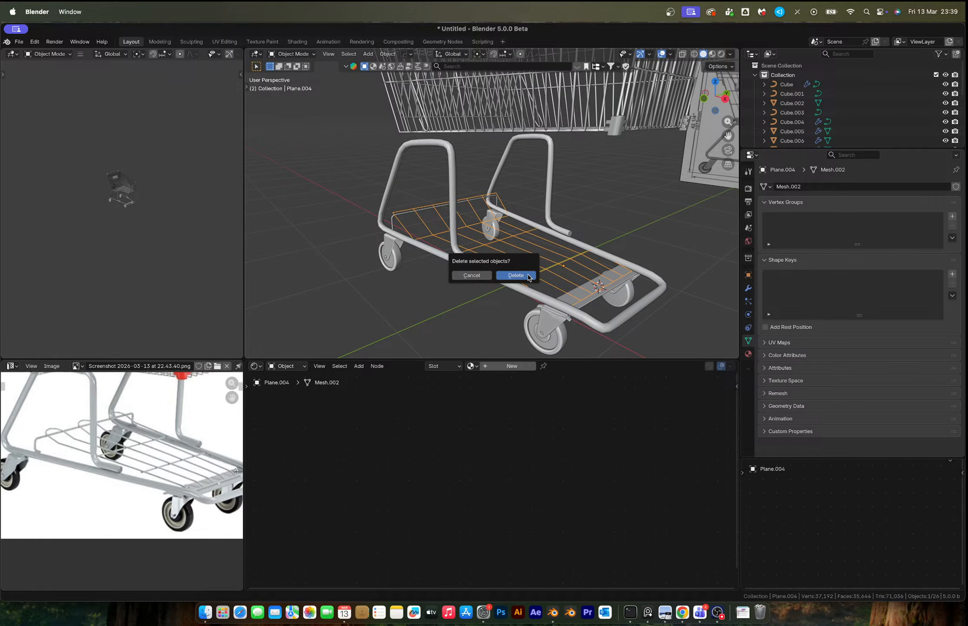
left_click(529, 276)
Add a 2 m plane at the front of the cart base and scale it to about 0.385
key("shift+a")
mouse_move(528, 276)
left_click(612, 284)
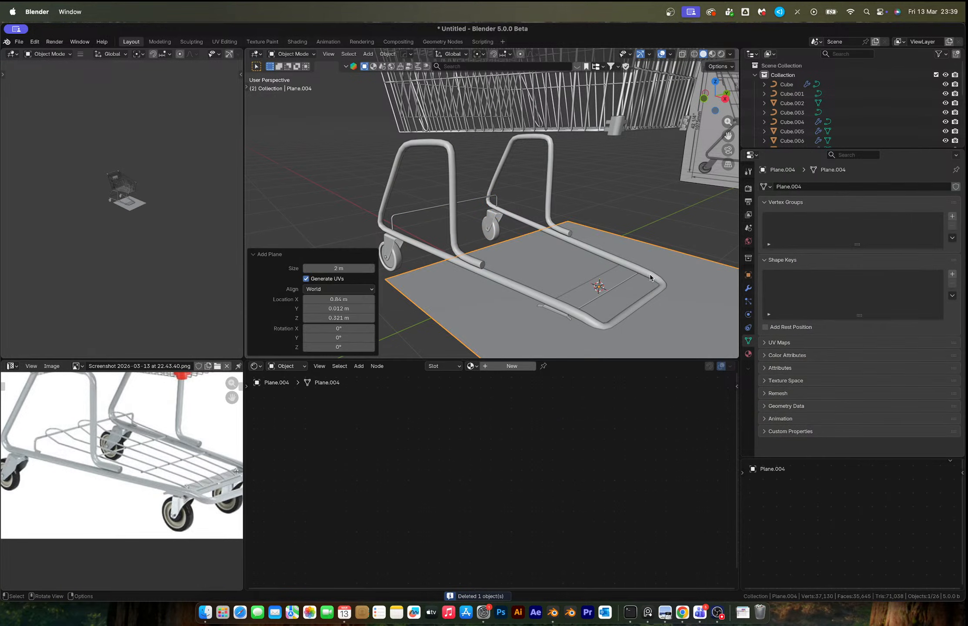
key("s")
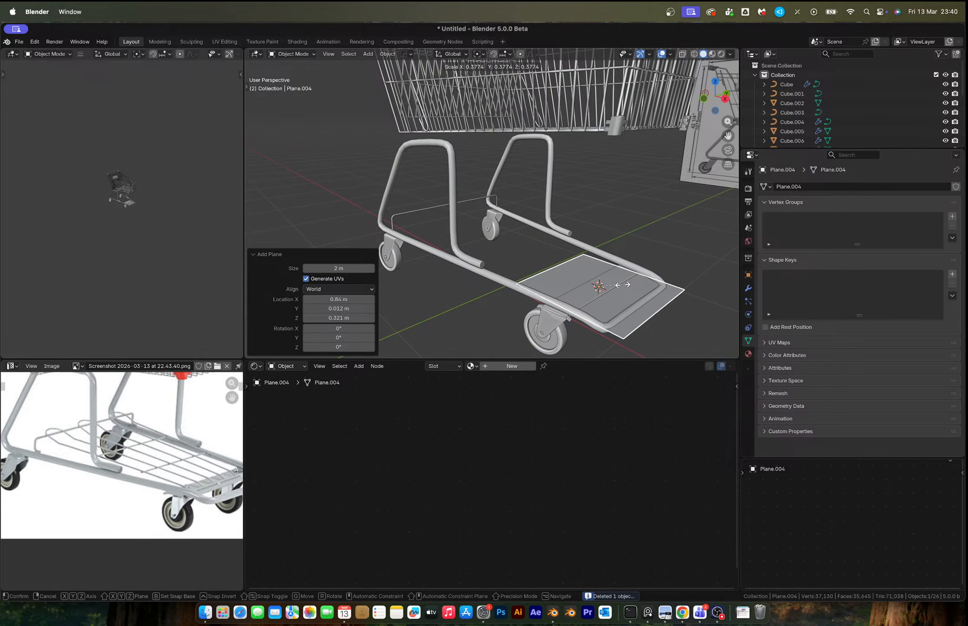
left_click(624, 288)
Move the plane about -0.35 m along X, behind the front end of the base frame
key("g")
key("x")
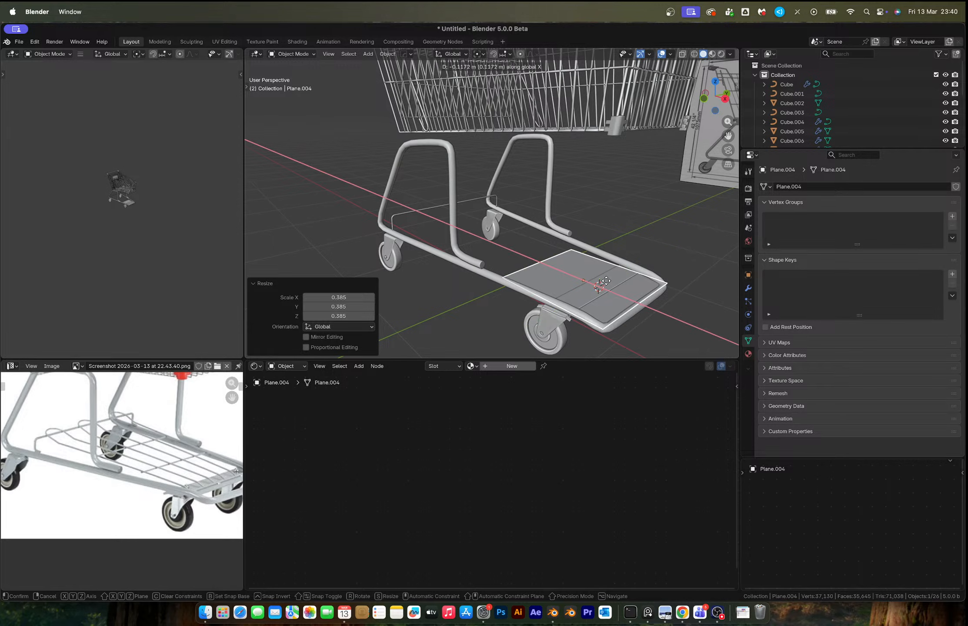
left_click(577, 275)
key("g")
key("z")
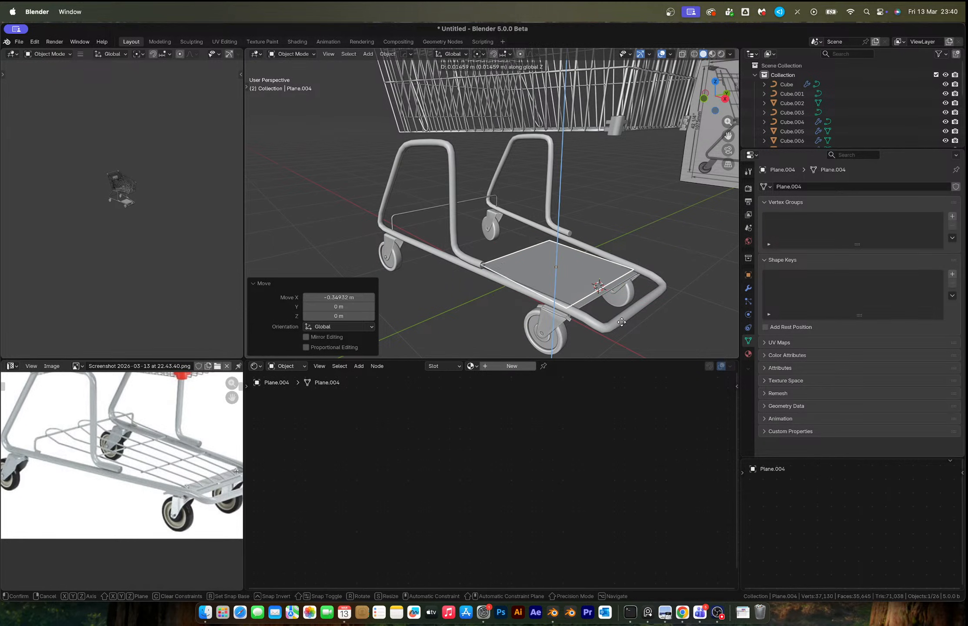
key("Escape")
Extend the plane towards the rear wheels by moving its rear edge about -1.14 m along X
key("Tab")
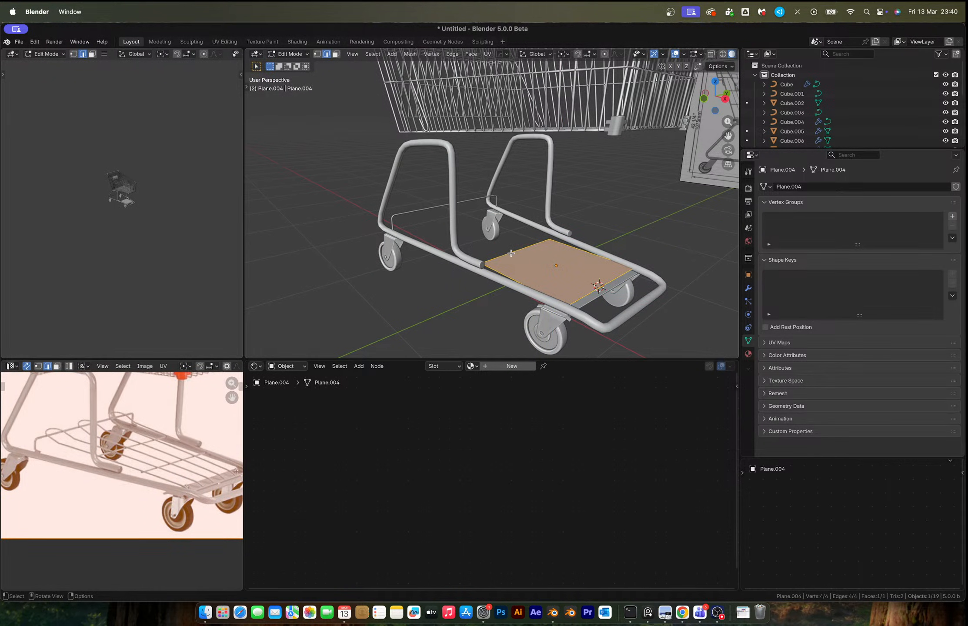
left_click(512, 254)
key("g")
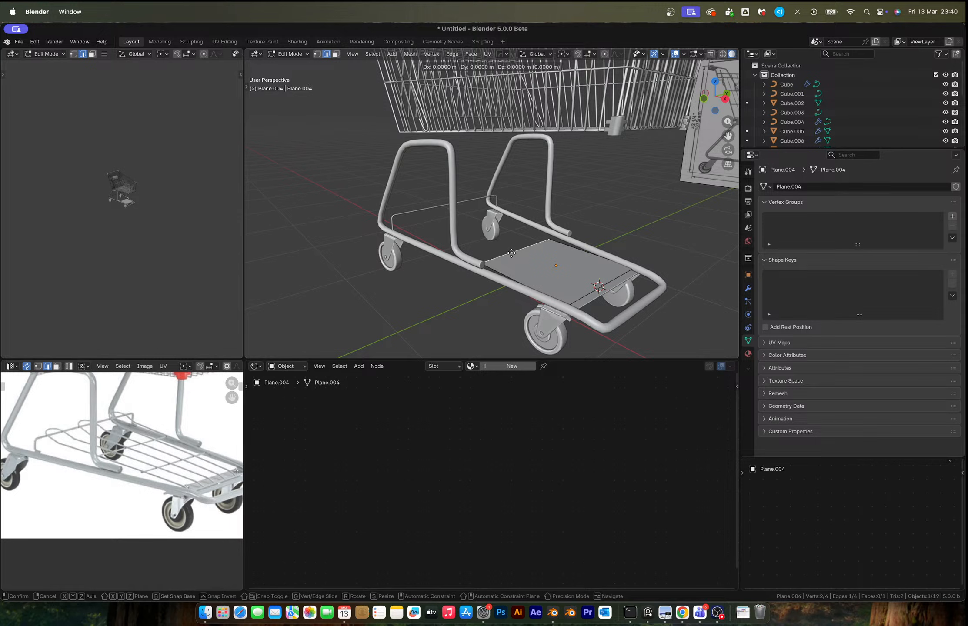
key("x")
left_click(426, 239)
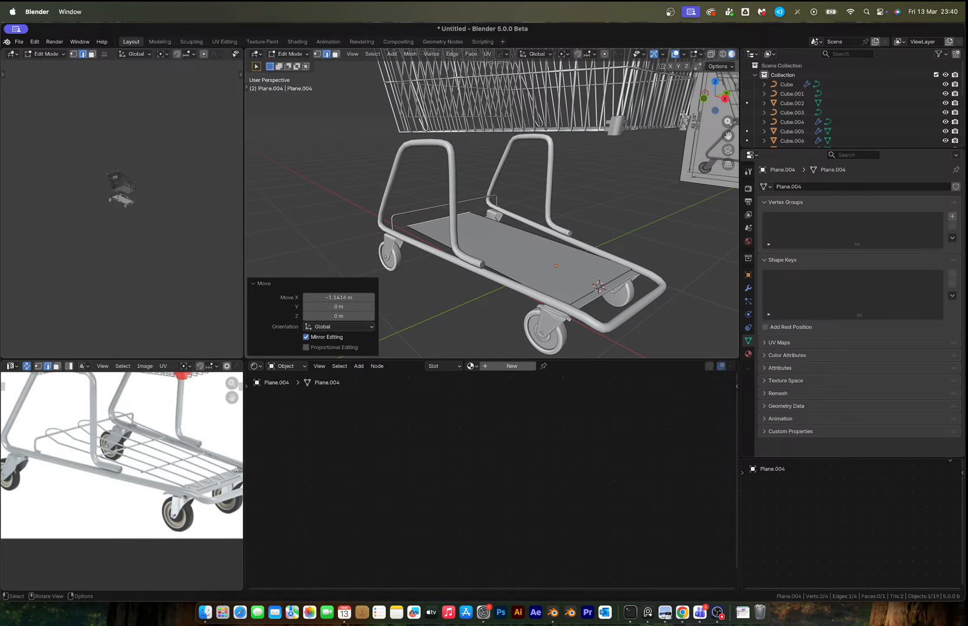
Widen the plane's rear edge by scaling it to about 1.561 in the top view, following the frame's taper
left_click(715, 82)
key("s")
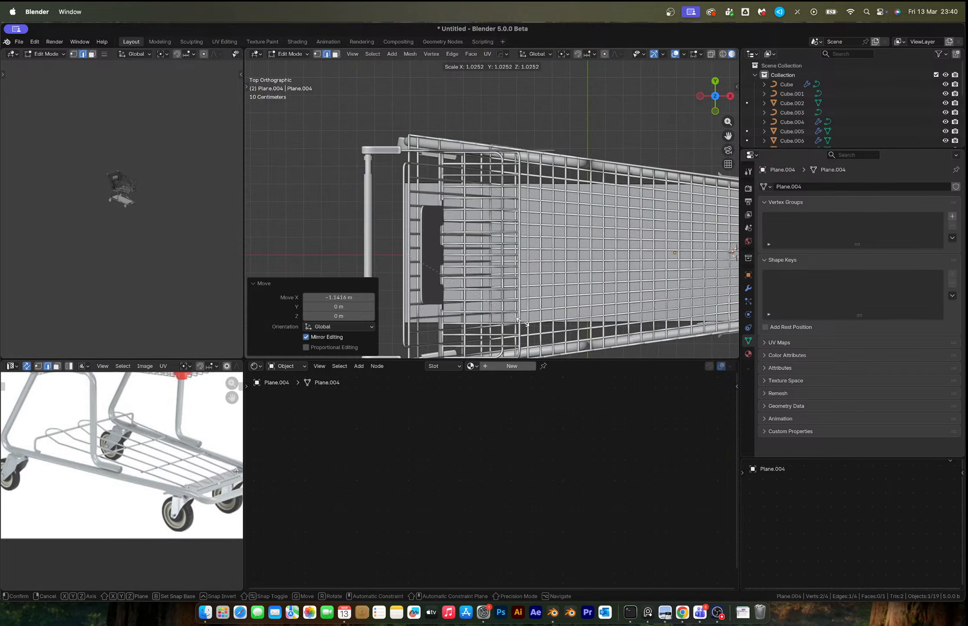
left_click(577, 92)
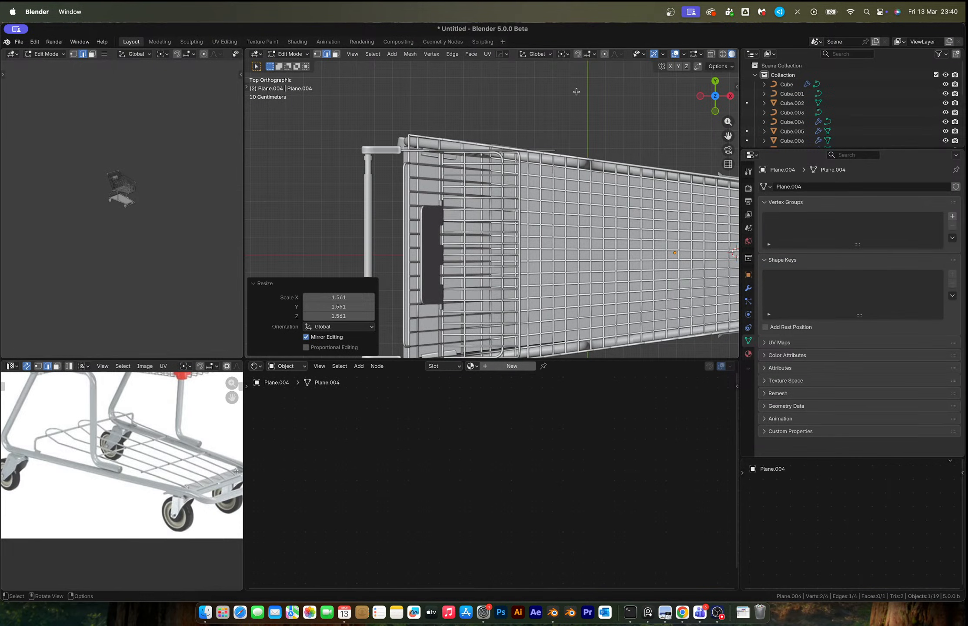
Add three crosswise loop cuts to the rack plane, placing the last one near its rear edge
scroll(592, 187, "down", 4)
middle_click_drag(592, 187, 518, 200)
scroll(521, 234, "up", 3)
key("ctrl+r")
left_click(594, 207)
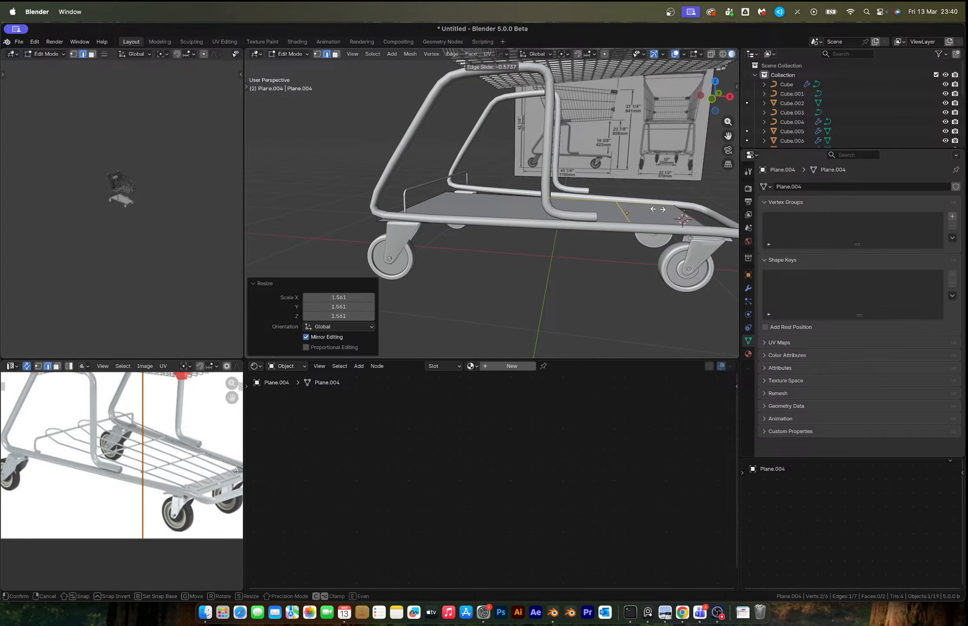
left_click(658, 209)
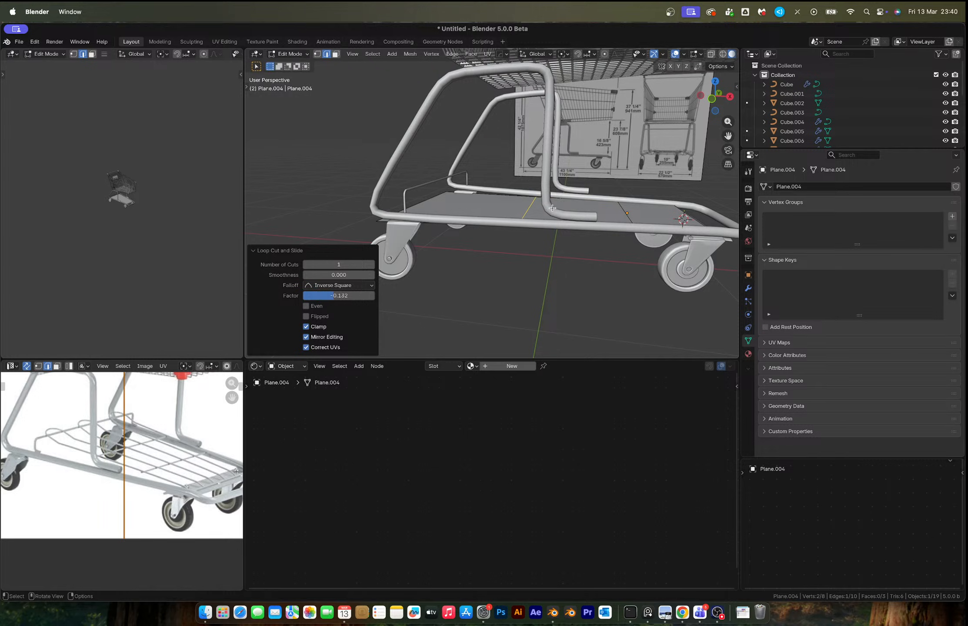
middle_click_drag(471, 214, 492, 212)
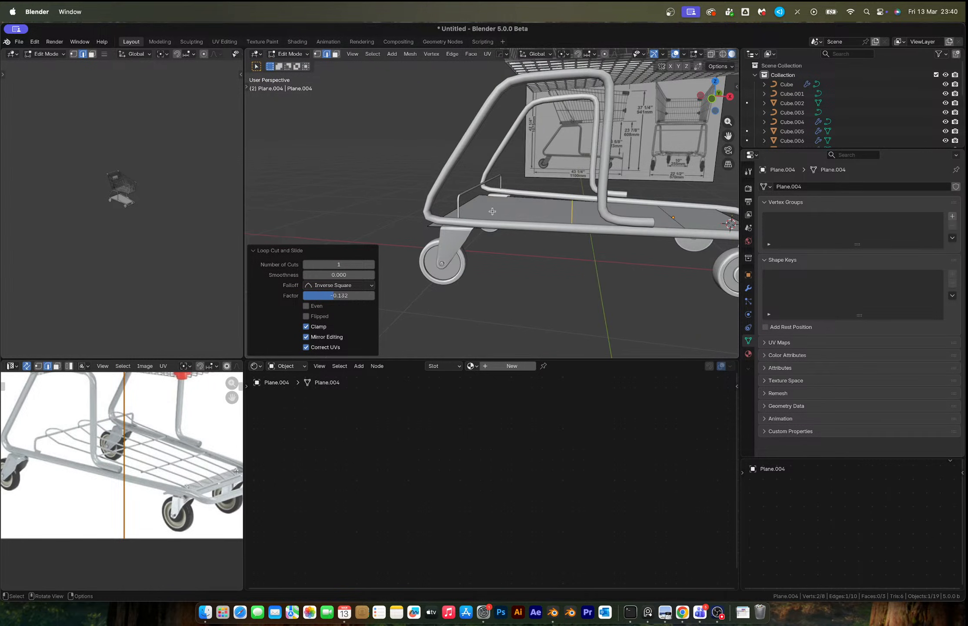
key("ctrl+r")
left_click(497, 214)
left_click(495, 213)
Raise the plane's rear edge in the front view by about 0.26 m in Z and 0.18 m along X
left_click(462, 209)
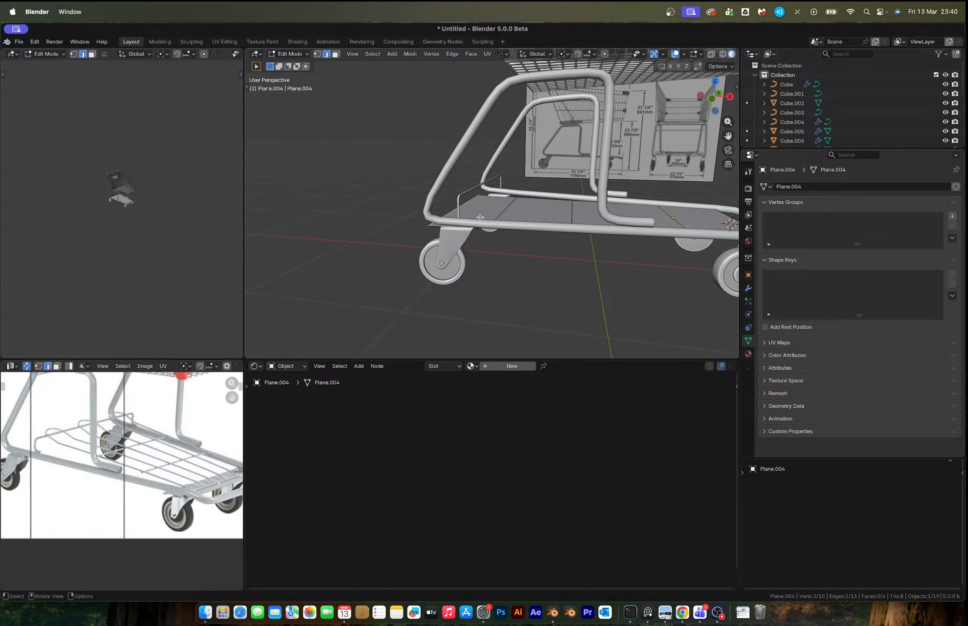
left_click(712, 99)
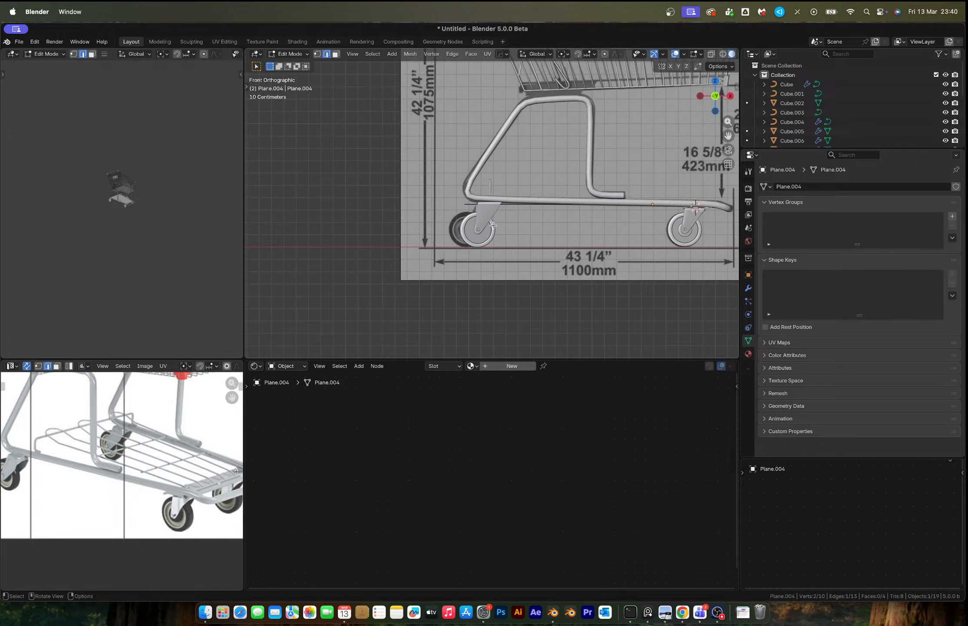
scroll(499, 206, "up", 4)
key("alt+z")
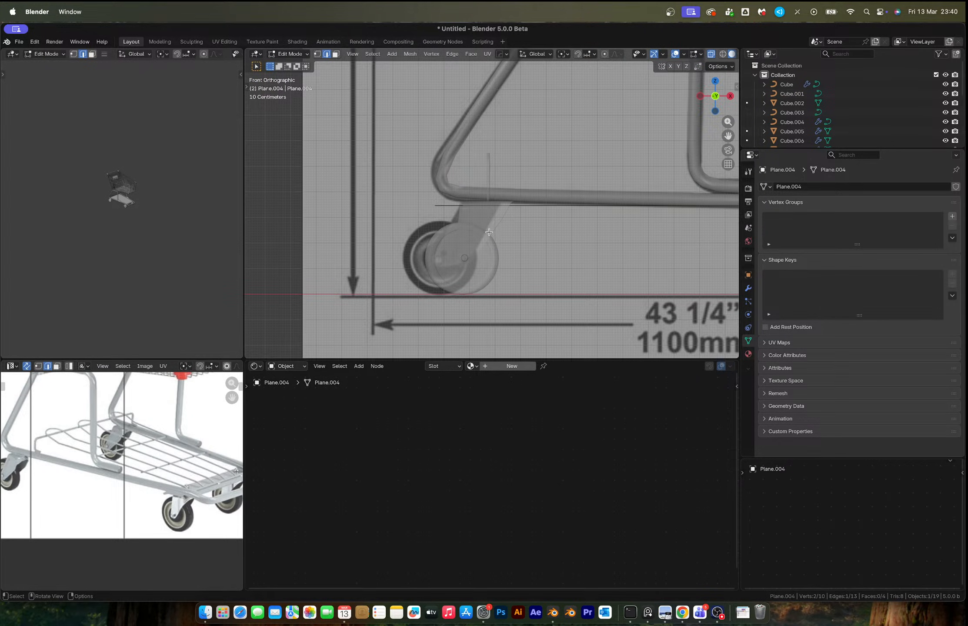
key("g")
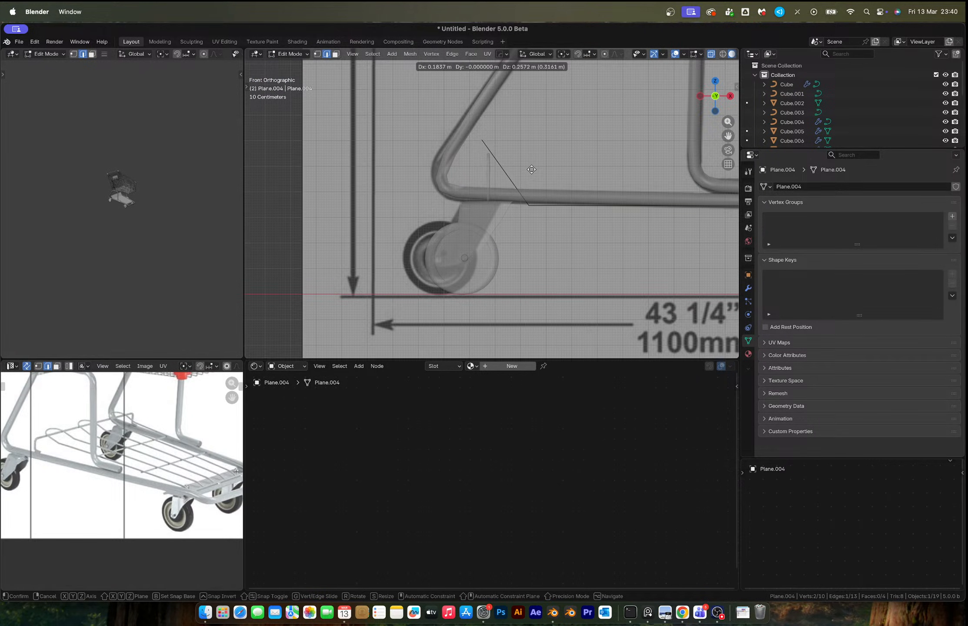
left_click(531, 171)
Bevel the fold edge below the raised rear flap with 6 segments and a width of about 0.445 m
middle_click_drag(532, 171, 509, 222)
key("alt+z")
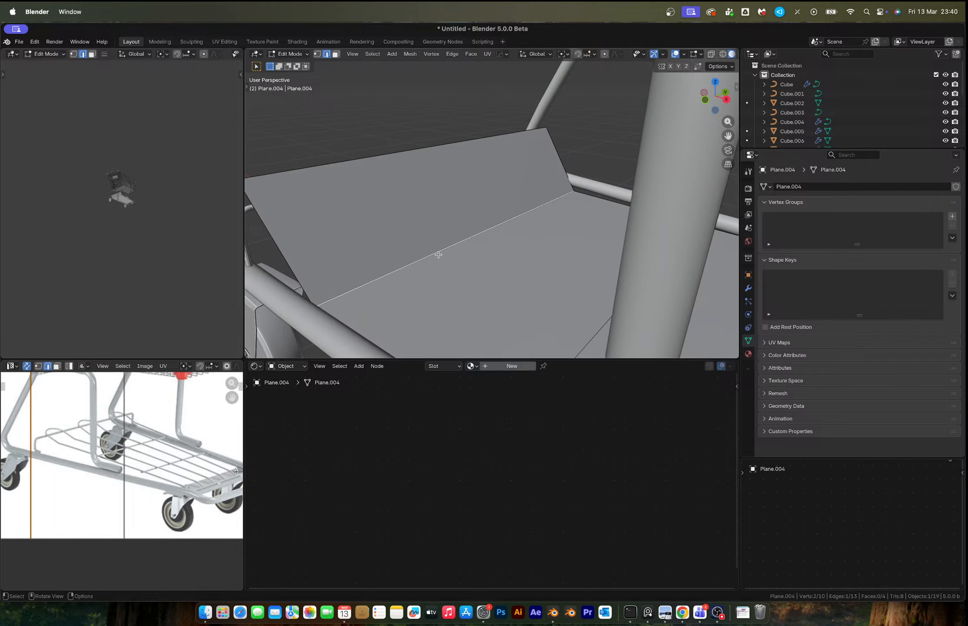
key("ctrl+b")
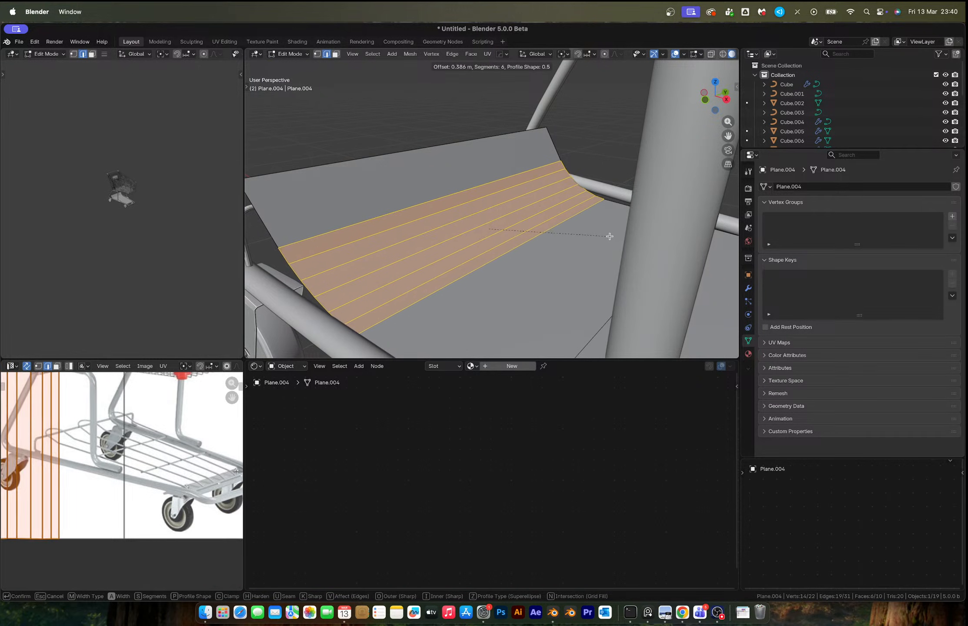
left_click(613, 238)
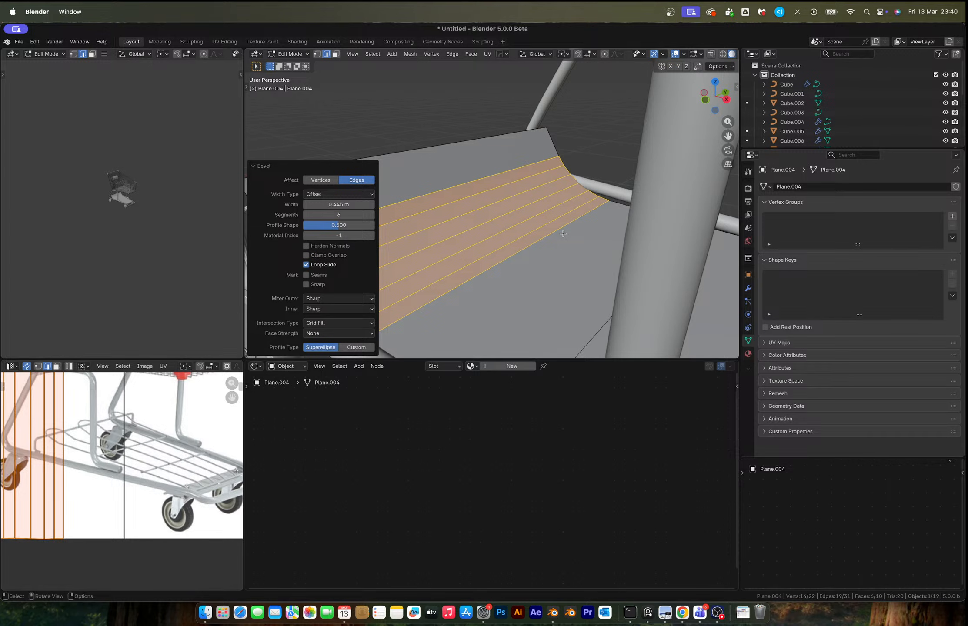
Add two lengthwise loop cuts to the plane, sliding them towards one side with factors of about 0.450 and 0.241
scroll(542, 282, "down", 4)
middle_click_drag(552, 261, 519, 231)
key("ctrl+r")
left_click(481, 195)
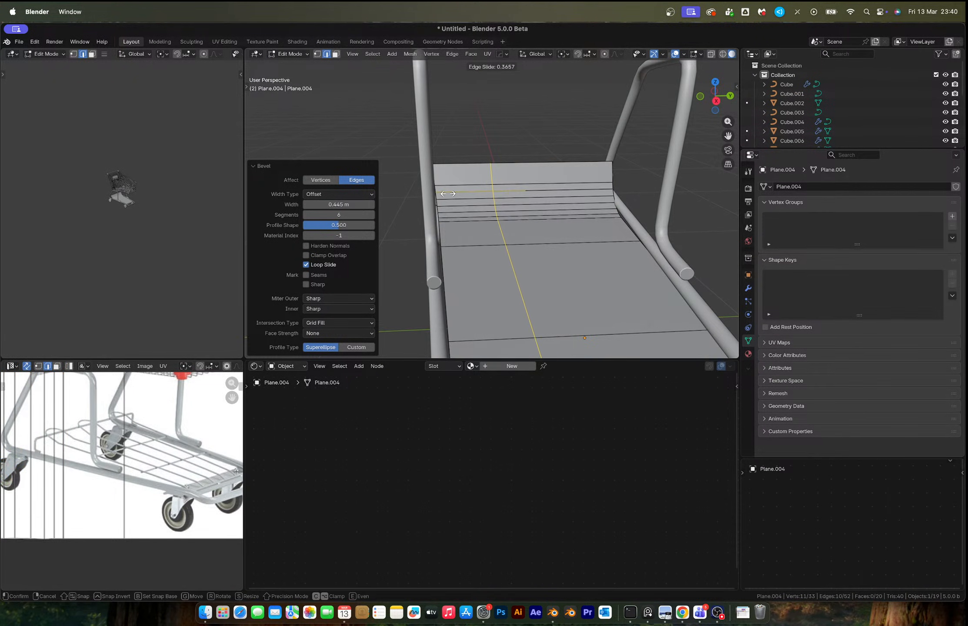
left_click(447, 172)
left_click(447, 173)
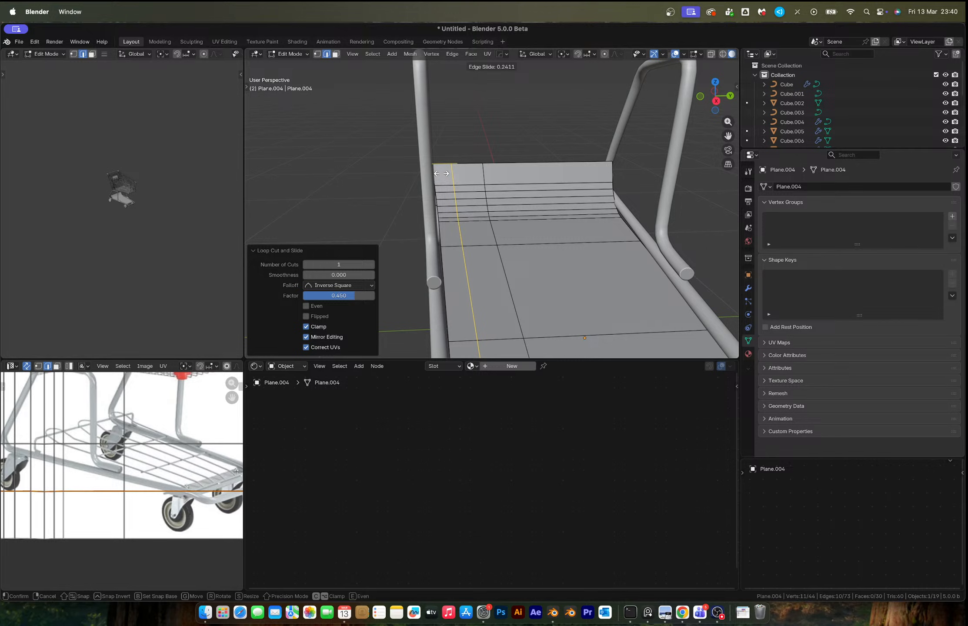
left_click(489, 189)
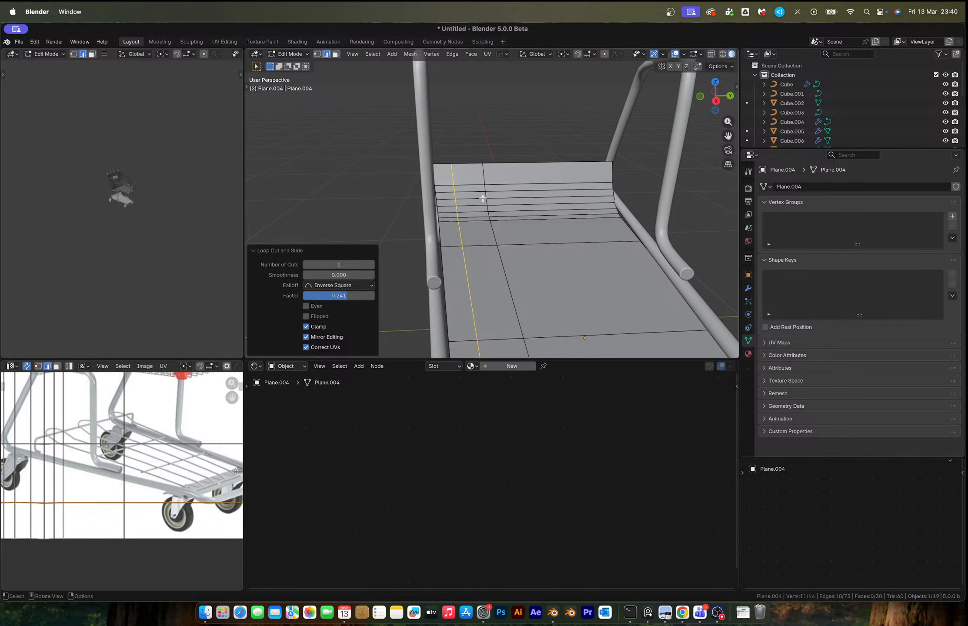
Delete everything on the plane except the lengthwise strip of faces between the two new loop cuts
key("3")
left_click(462, 191, "alt")
key("ctrl+i")
key("x")
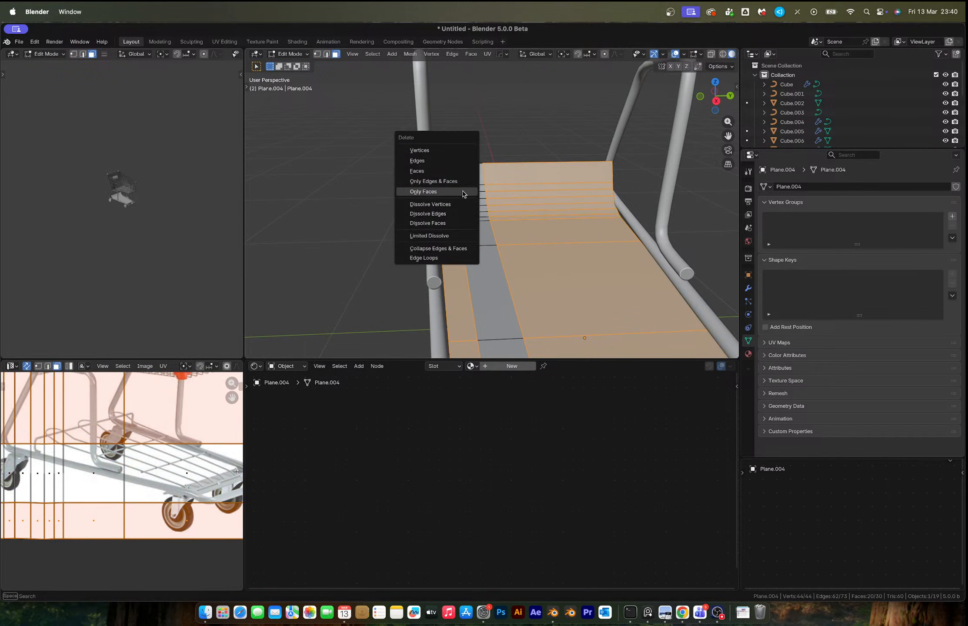
left_click(443, 173)
Round the two corners at the strip's raised rear end with a 6-segment vertex bevel about 0.406 m wide
middle_click_drag(500, 166, 480, 160)
scroll(480, 161, "up", 1)
key("1")
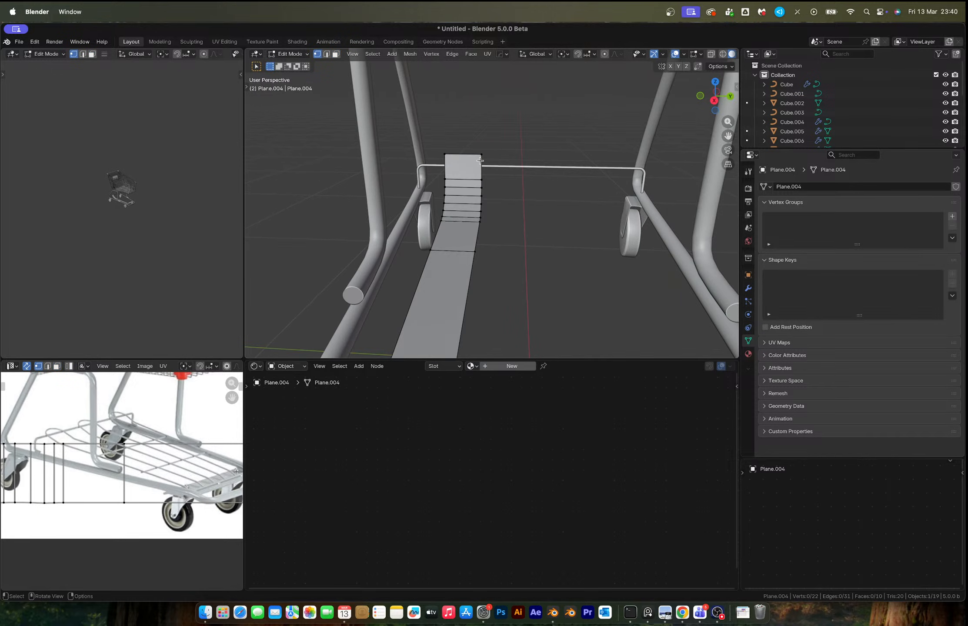
left_click(480, 161)
left_click(442, 155, "ctrl")
key("ctrl+shift+b")
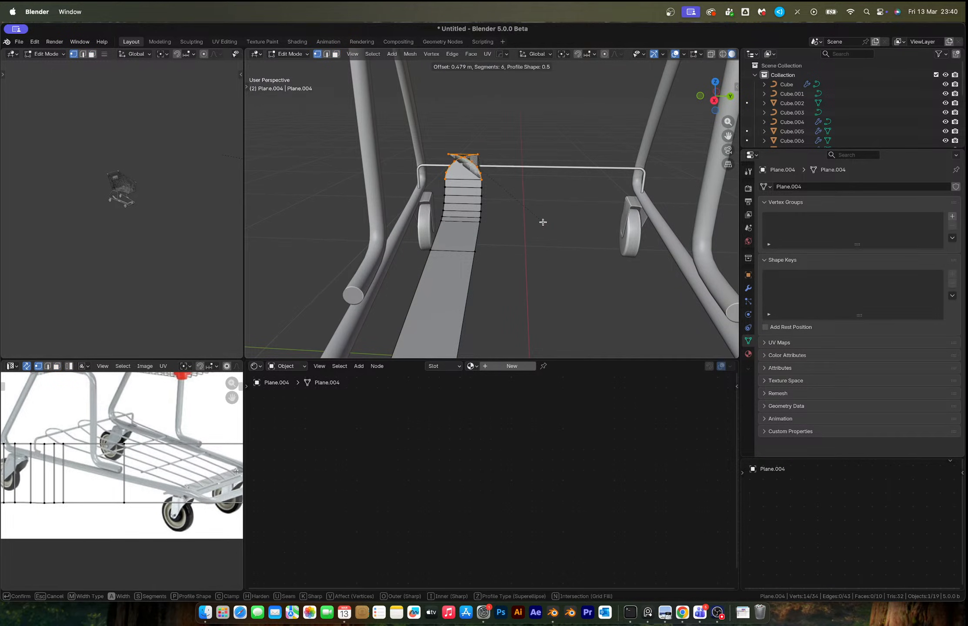
scroll(541, 218, "up", 5)
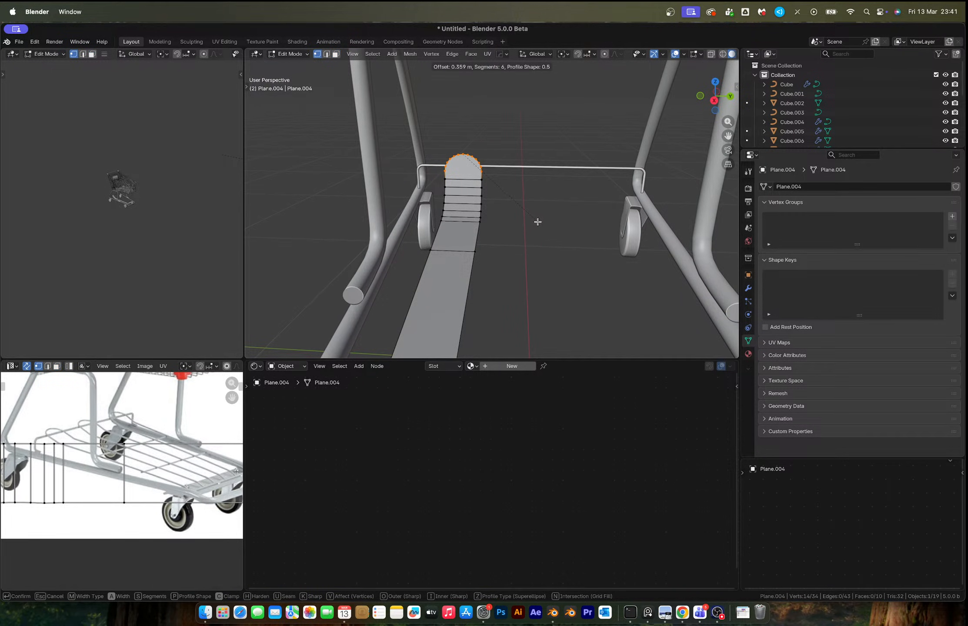
left_click(538, 222)
Select every face of the strip, from the rounded rear end to the front end
middle_click_drag(451, 197, 523, 234)
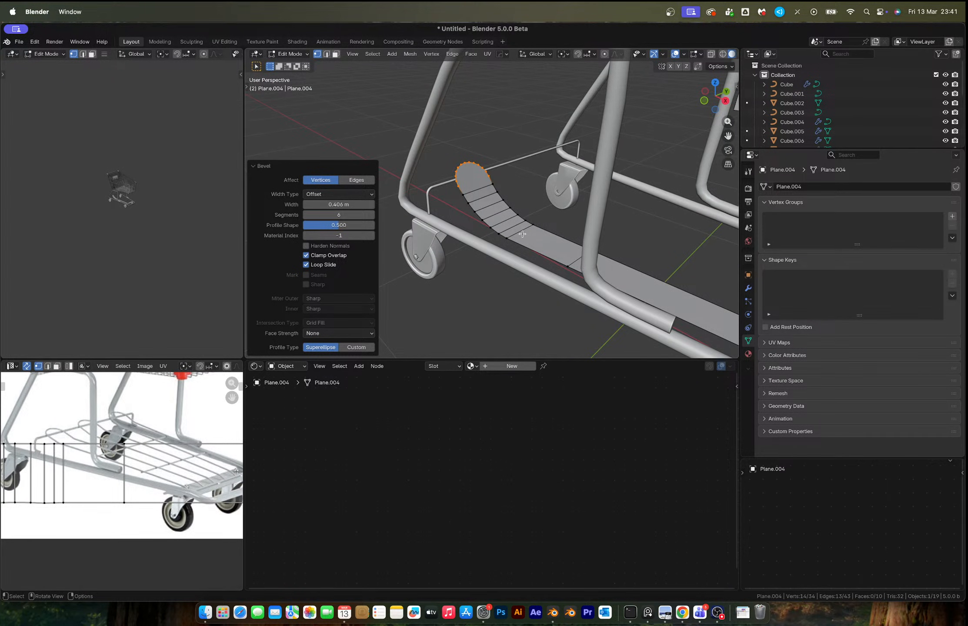
key("3")
left_click(476, 184)
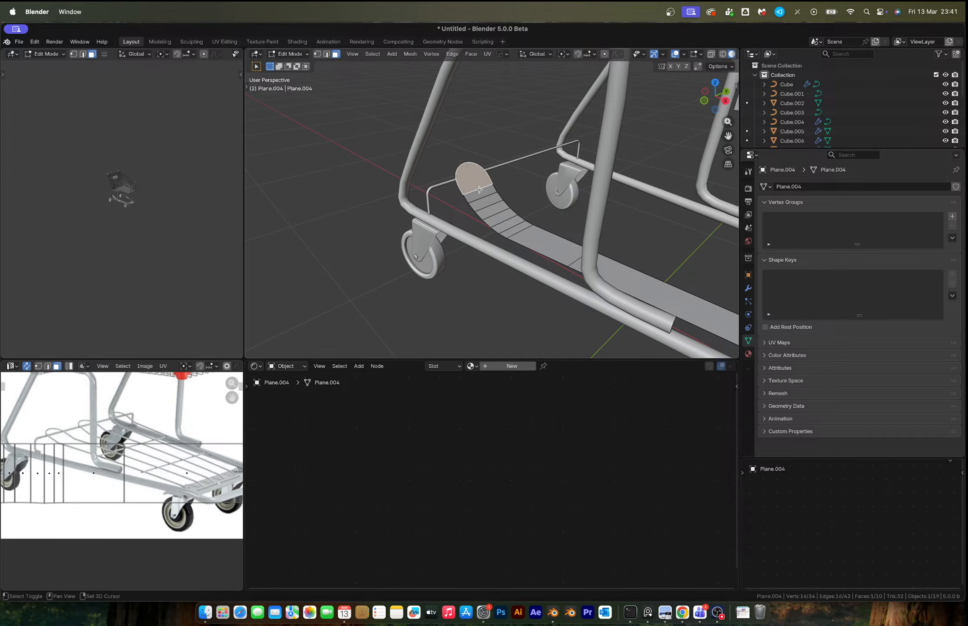
left_click(481, 193, "shift")
left_click(488, 202, "shift")
left_click(494, 209, "shift")
left_click(500, 218, "shift")
left_click(510, 225, "shift")
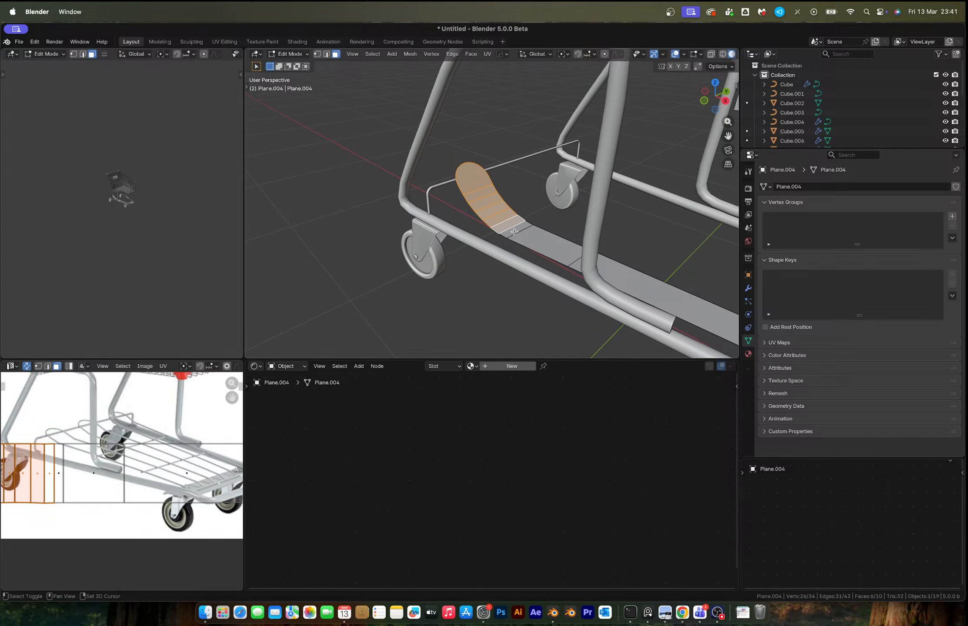
left_click(515, 231, "shift")
left_click(543, 245, "shift")
middle_click_drag(557, 249, 474, 212, "shift")
left_click(549, 247, "shift")
left_click(629, 293, "shift")
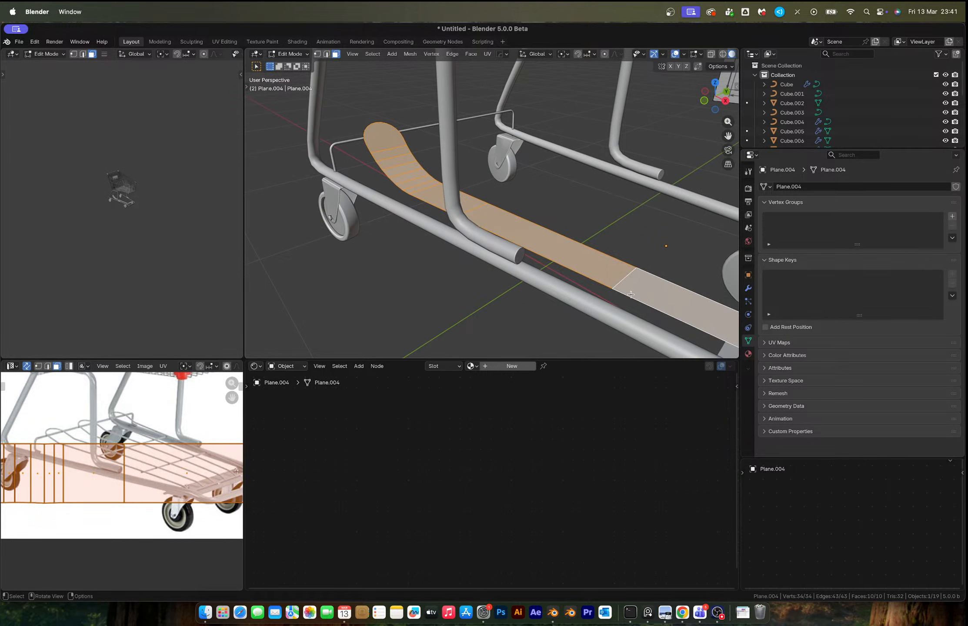
key("x")
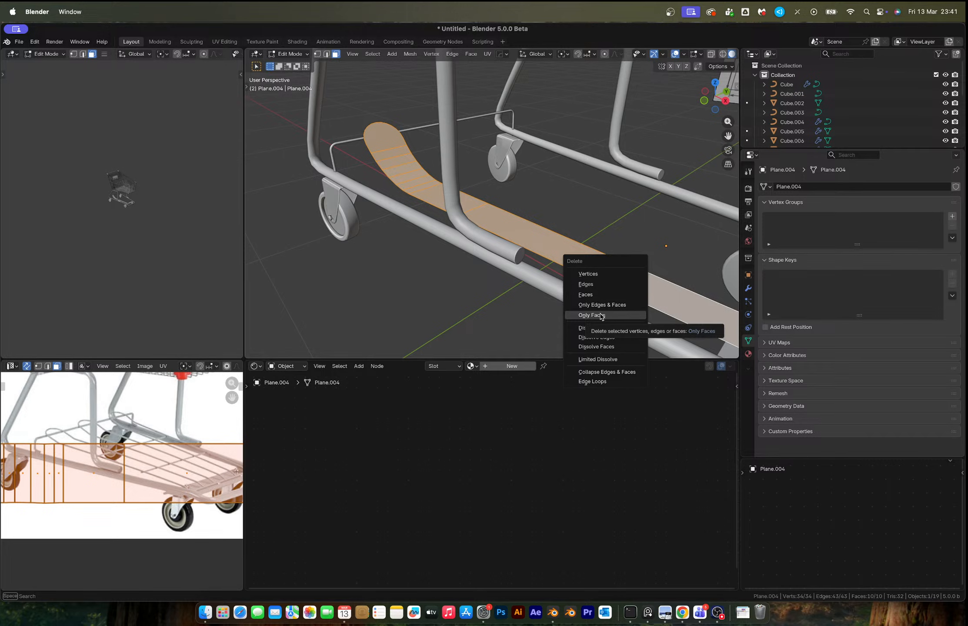
left_click(602, 305)
key("super+z")
Delete the strip's faces and inner cross edges, keeping only its boundary loop as an outline
key("2")
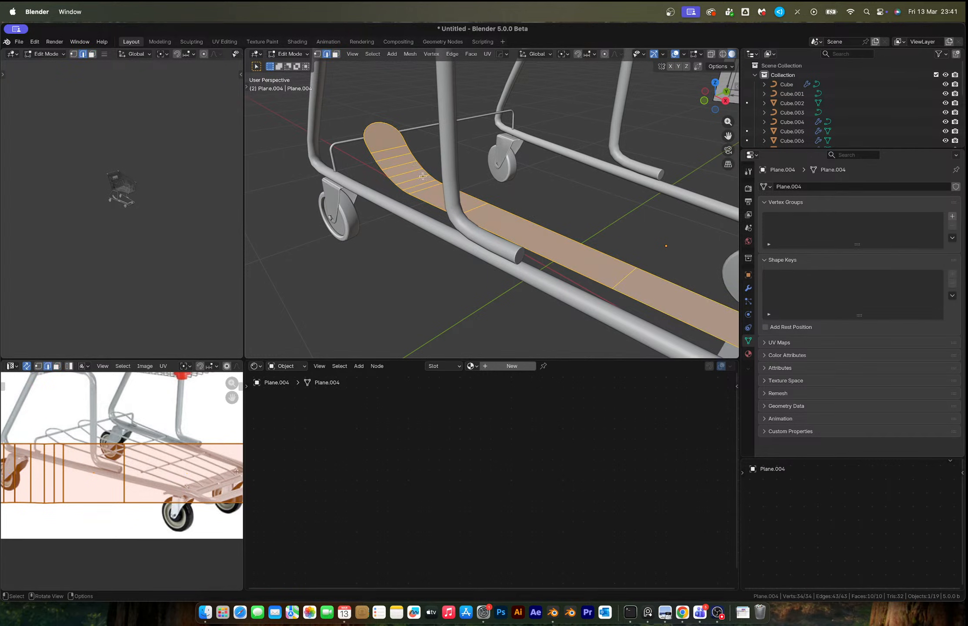
scroll(553, 255, "down", 5)
scroll(356, 107, "up", 5)
left_click(372, 54)
mouse_move(414, 193)
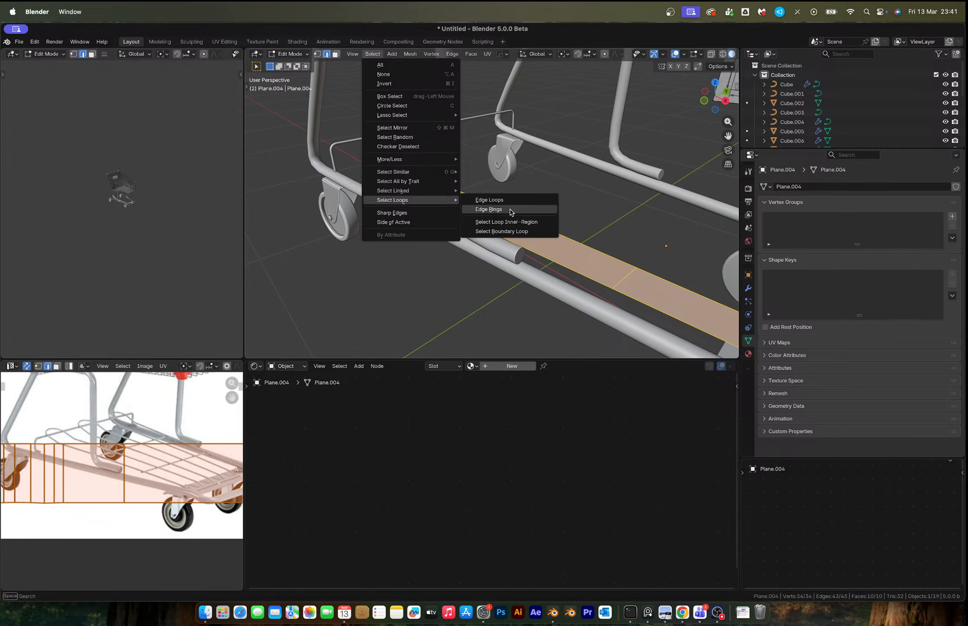
left_click(495, 209)
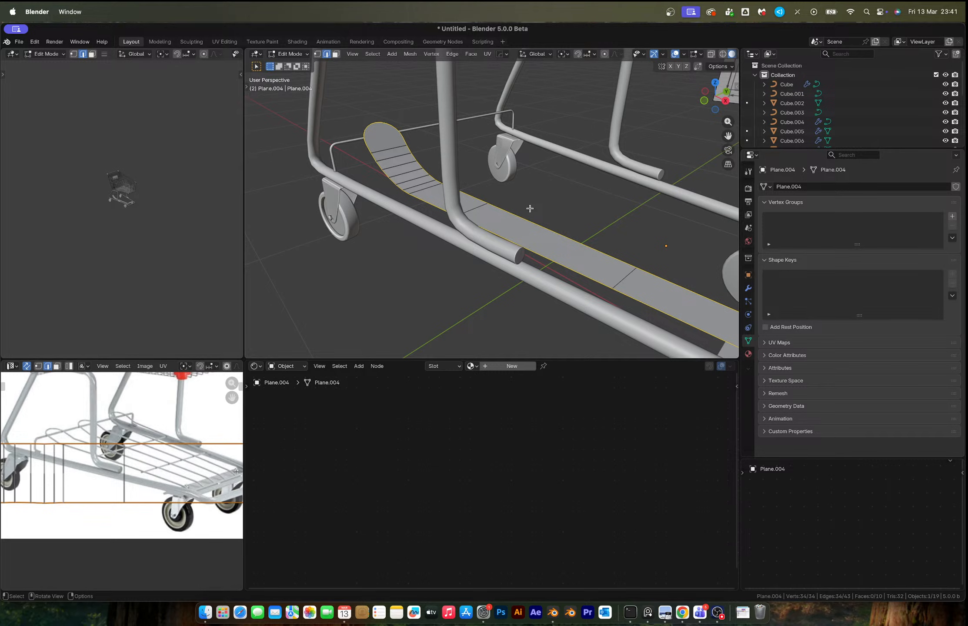
key("ctrl+i")
key("x")
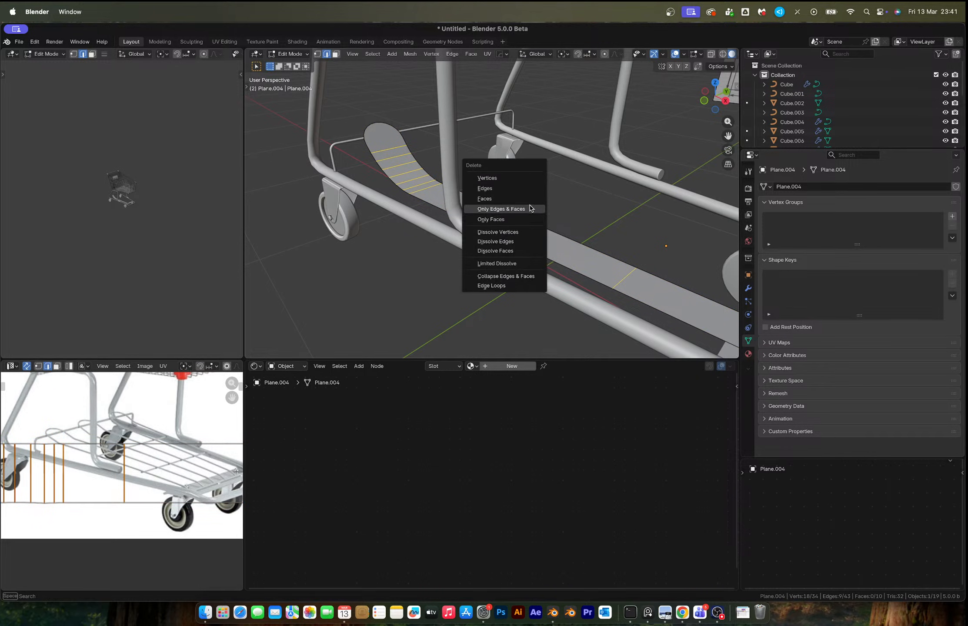
left_click(509, 210)
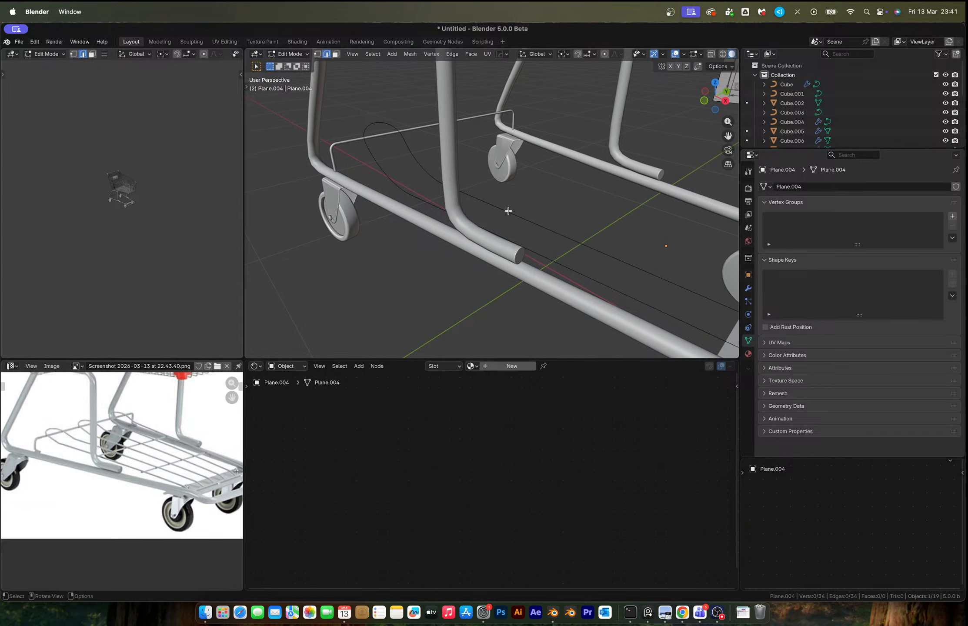
Apply Visual Geometry to Mesh to the strip outline and convert it to a curve
key("Tab")
key("ctrl+a")
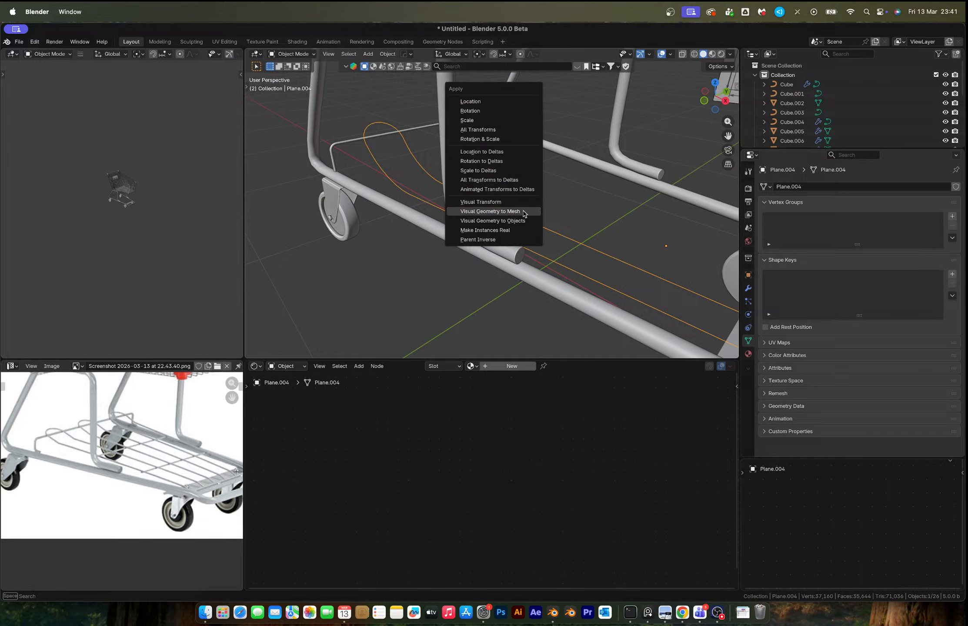
left_click(491, 211)
key("F3")
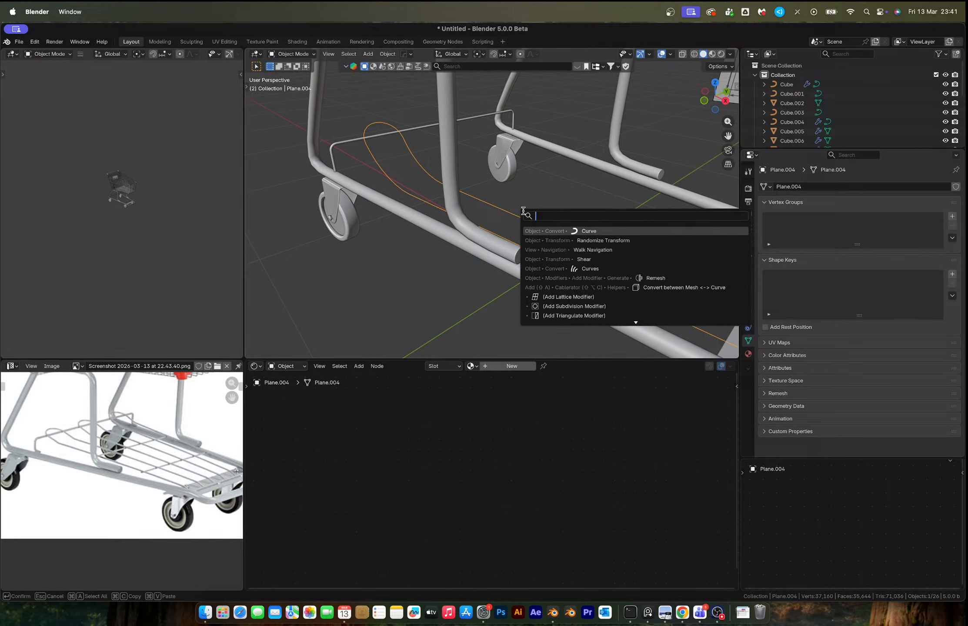
left_click(595, 230)
Give the outline curve a round bevel depth of 0.02 m and mirror it across the cart along the Y axis
left_click_drag(893, 436, 927, 437)
scroll(544, 224, "down", 6)
middle_click_drag(544, 224, 510, 209)
key("alt+x")
left_click(456, 230)
scroll(500, 216, "up", 5)
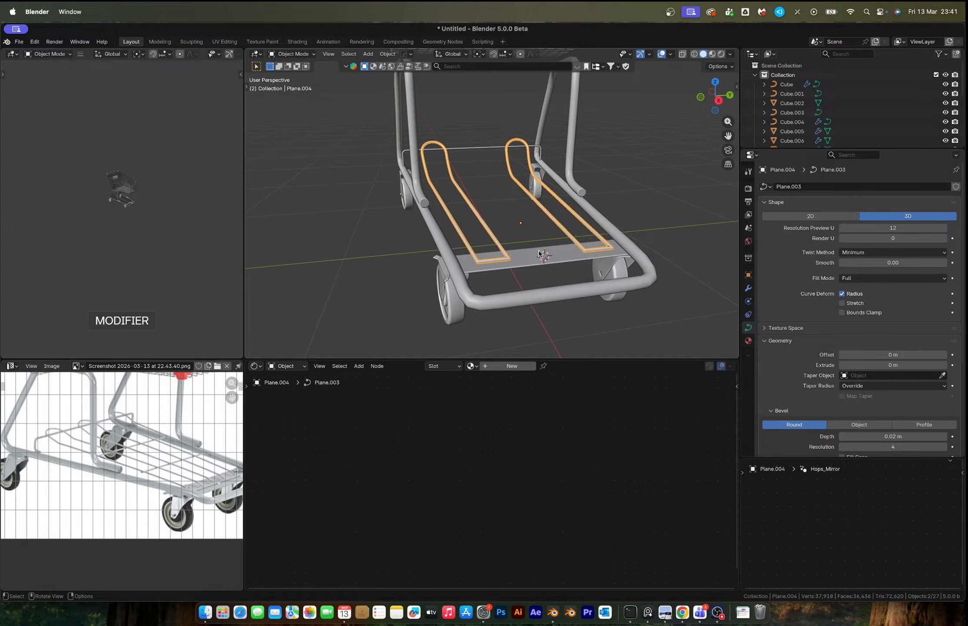
Try to apply the mirror modifier on the outline curve
left_click(749, 289)
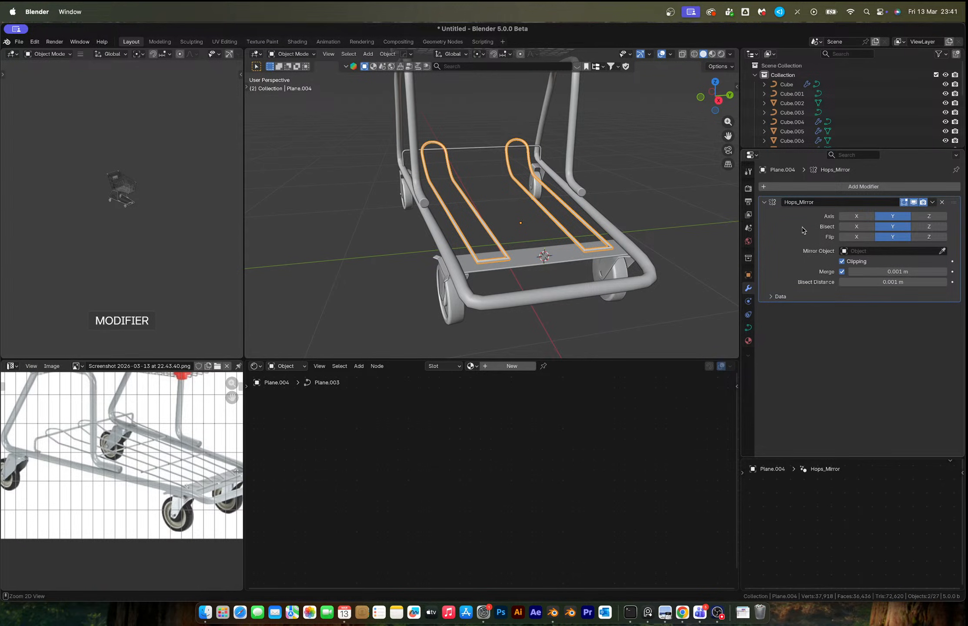
key("ctrl+a")
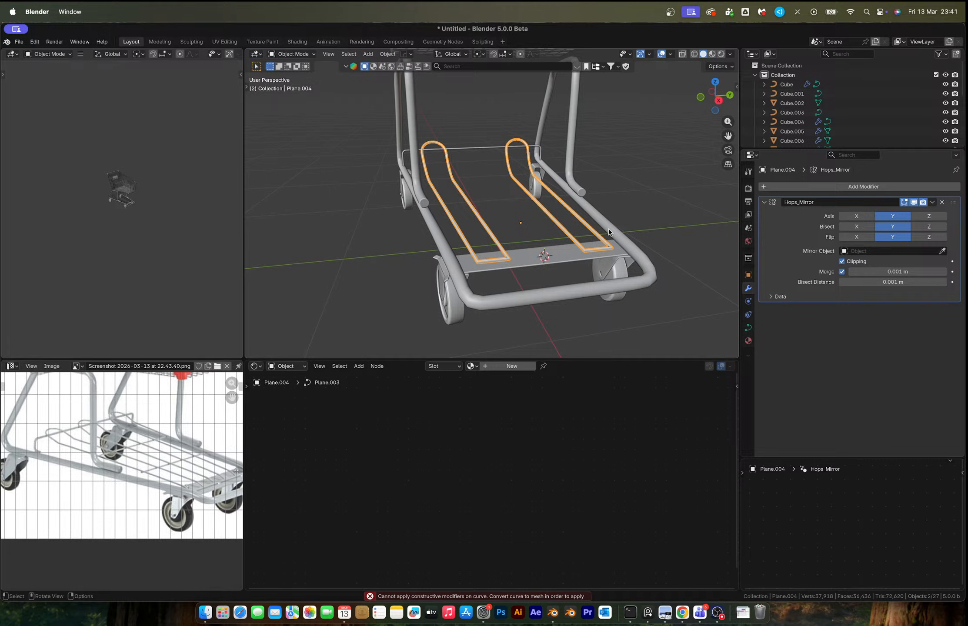
Set the curve's bevel depth to 0.01 m and add a level 1 Subdivision modifier
scroll(726, 324, "up", 5)
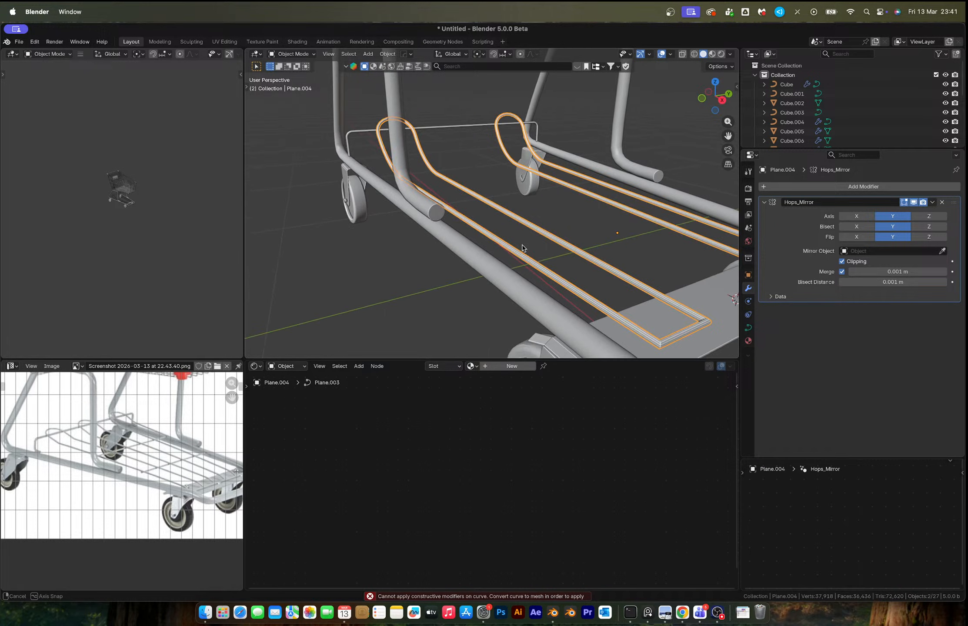
left_click(749, 327)
mouse_move(893, 436)
left_mouse_down()
mouse_move(870, 436)
mouse_move(888, 436)
left_mouse_up()
key("ctrl+1")
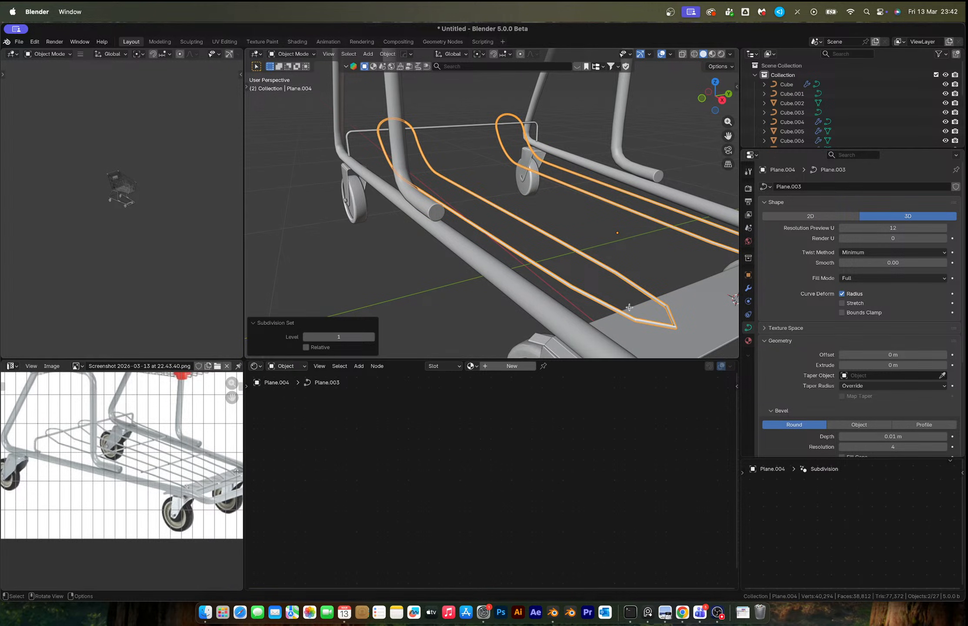
Subdivide the outer front segment of the outline curve and move the new point about 0.19 m along X toward the front corner
key("Tab")
left_click(522, 256, "shift")
right_click(522, 258)
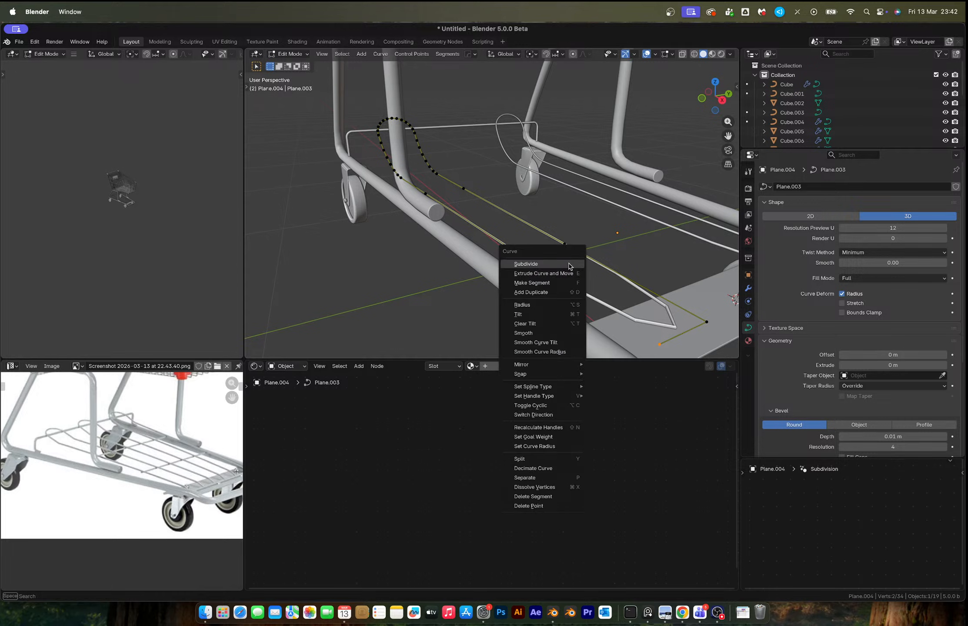
left_click(526, 257)
left_click(576, 290)
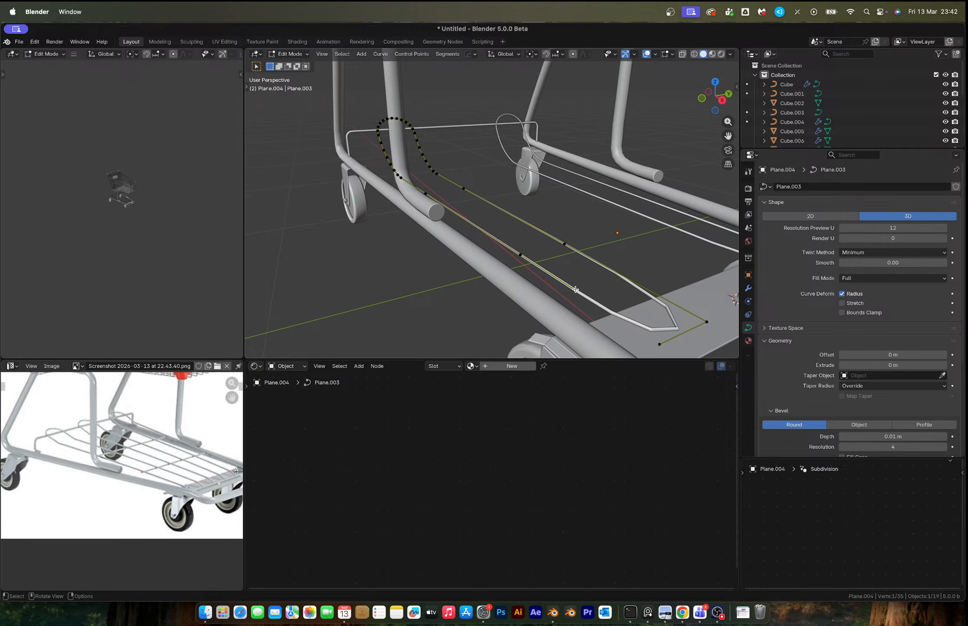
key("g")
key("x")
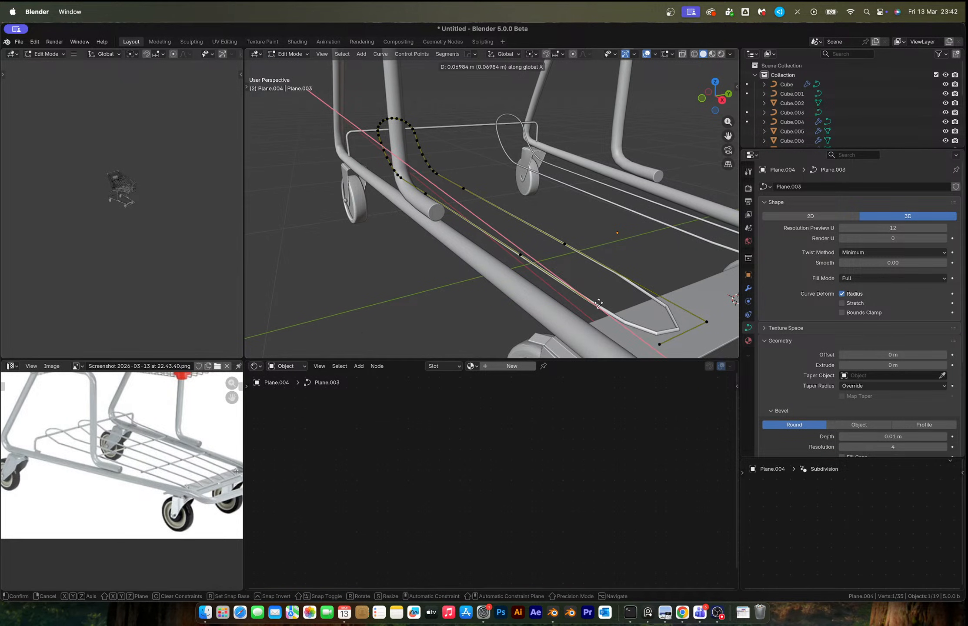
left_click(640, 330)
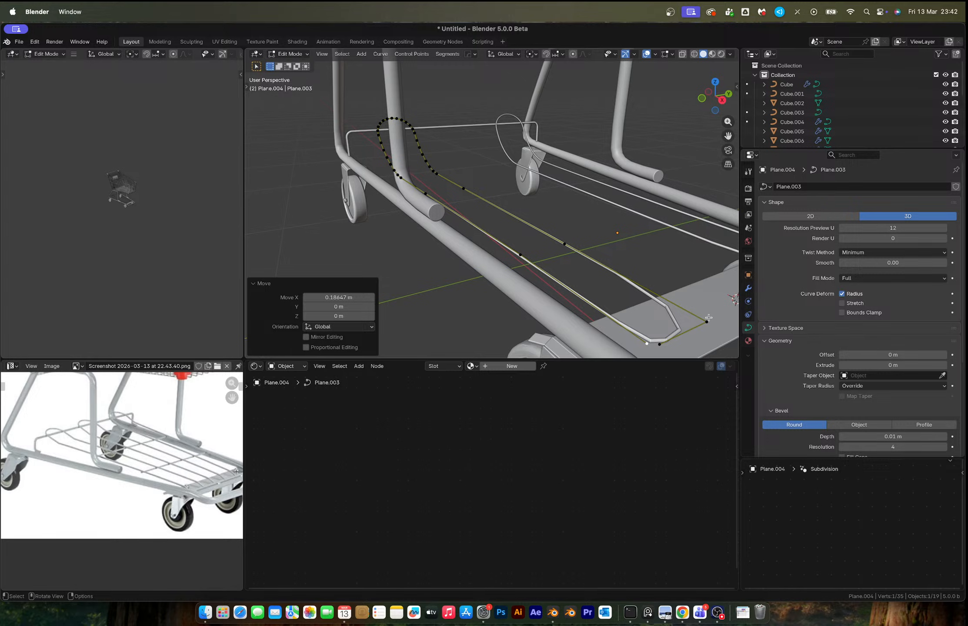
Subdivide the inner front segment of the outline curve and move the new point about 0.12 m along X toward the front corner
left_click(564, 244, "shift")
right_click(586, 257)
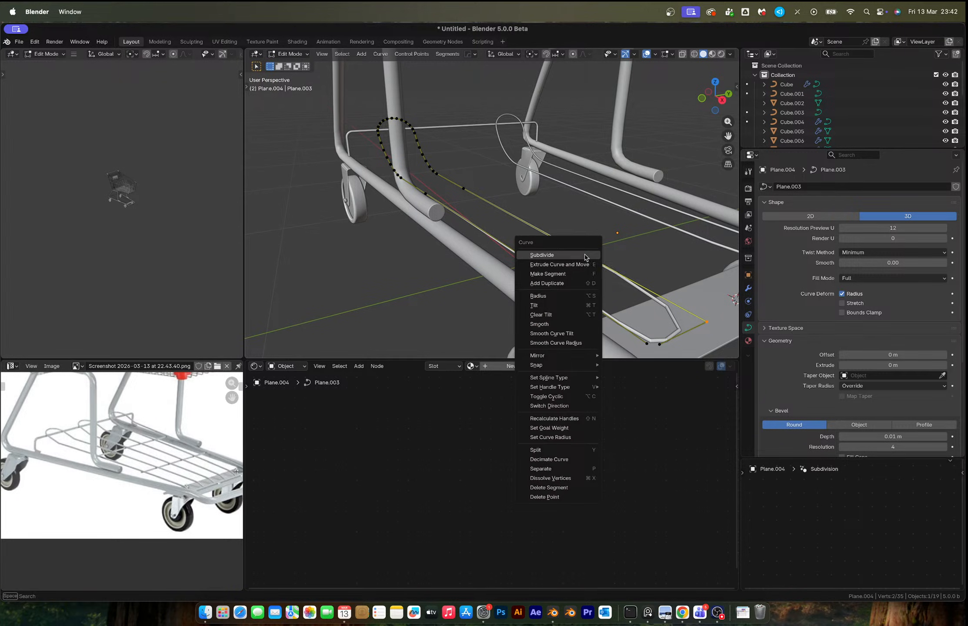
left_click(586, 255)
left_click(631, 280)
key("g")
key("x")
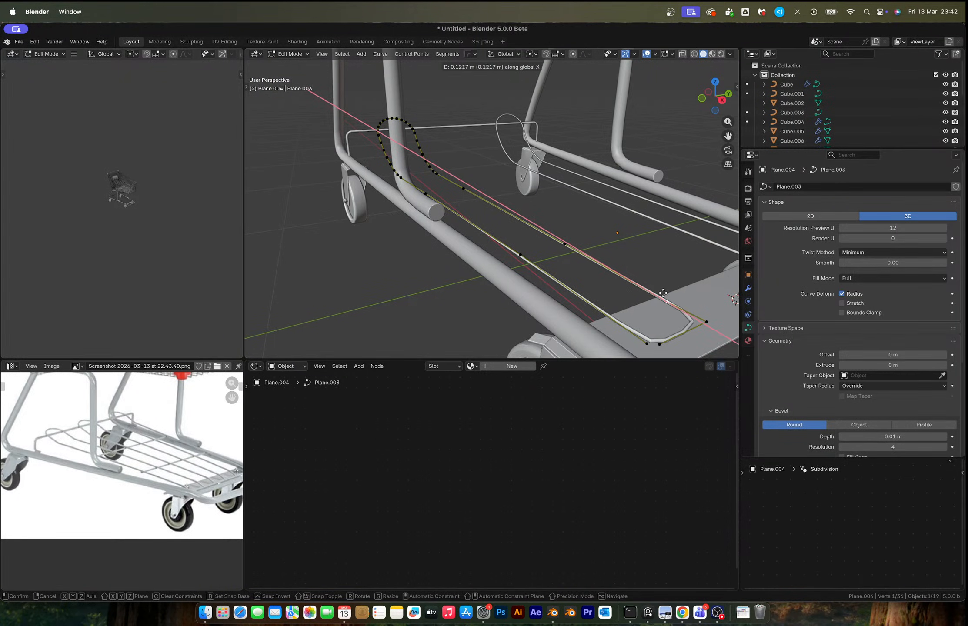
left_click(665, 296)
Shift the outer support point back about 0.06 m along X and inward about 0.013 m along Y
left_click(641, 348)
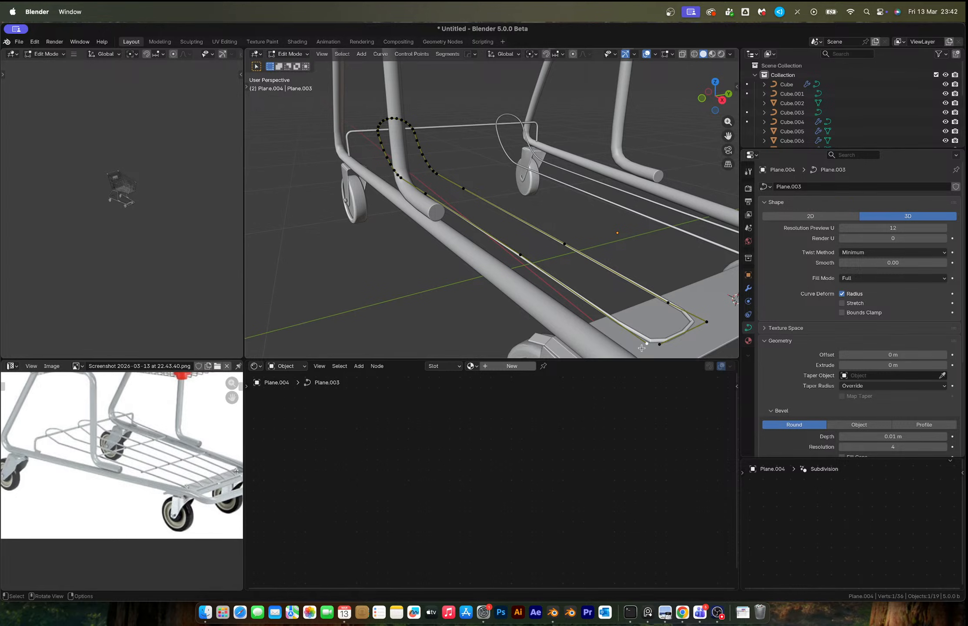
key("g")
key("x")
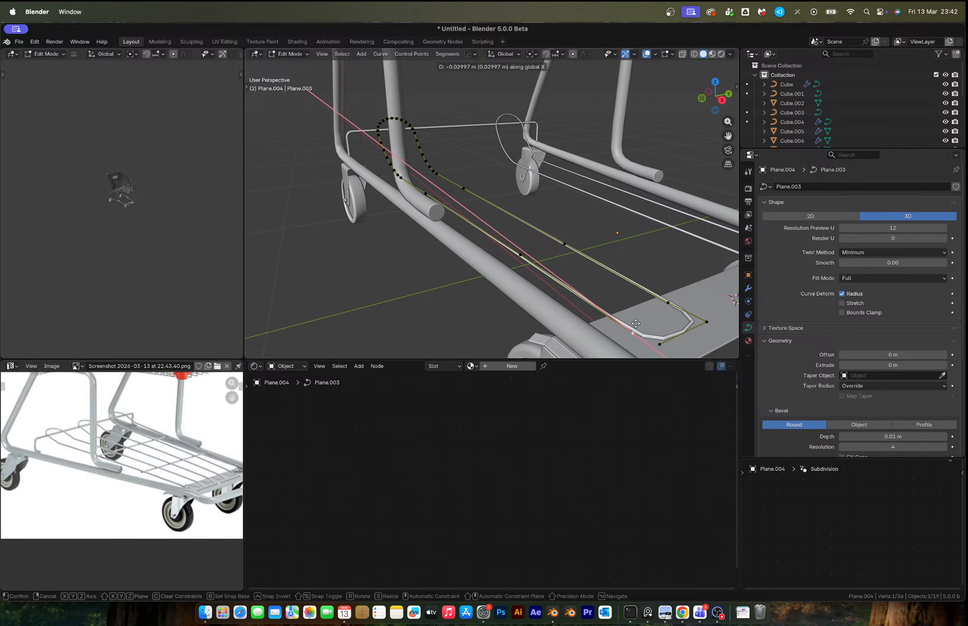
left_click(630, 314)
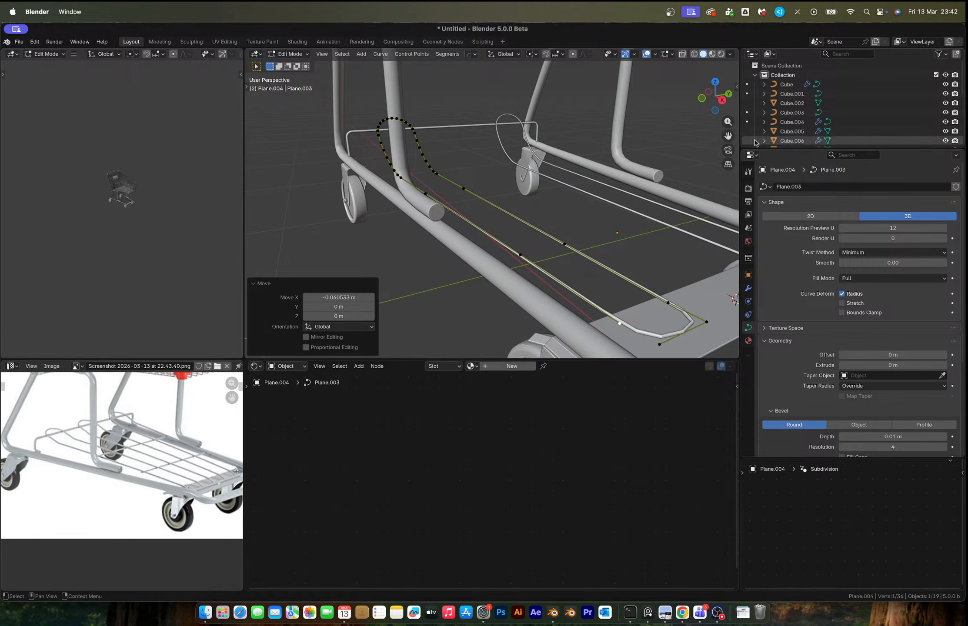
left_click(715, 81)
scroll(557, 219, "up", 8)
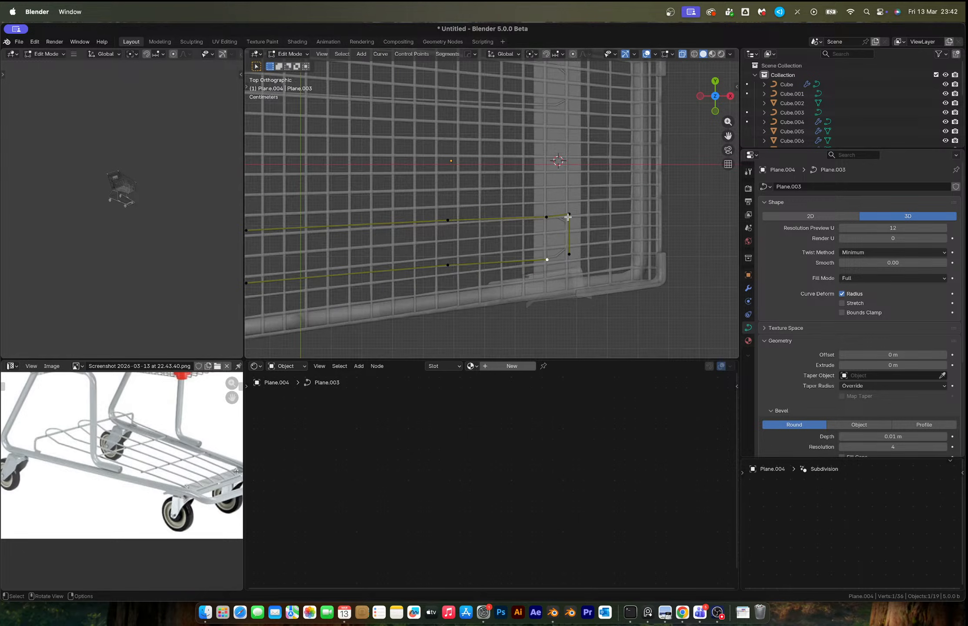
key("g")
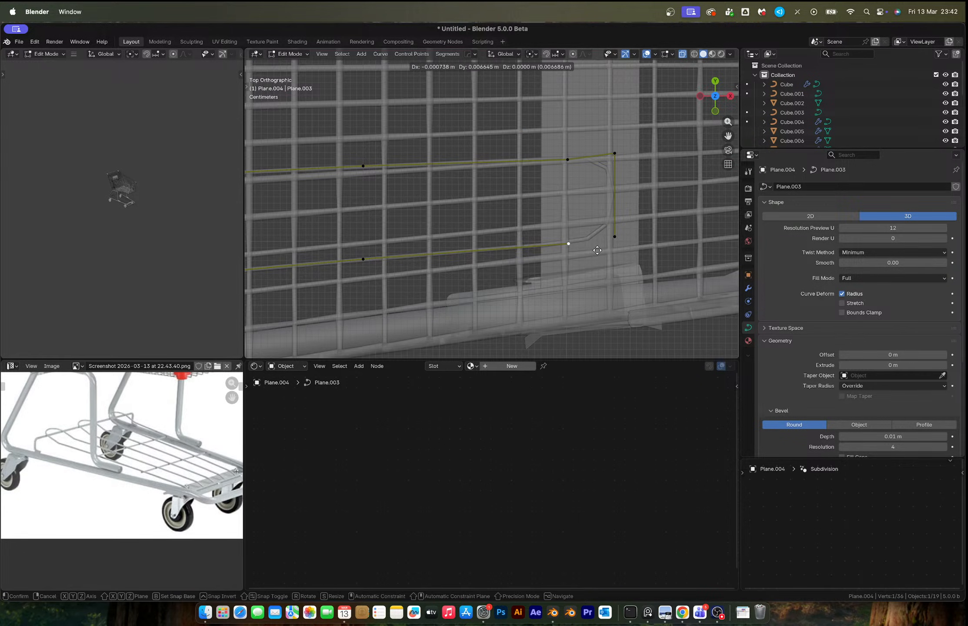
left_click(598, 247)
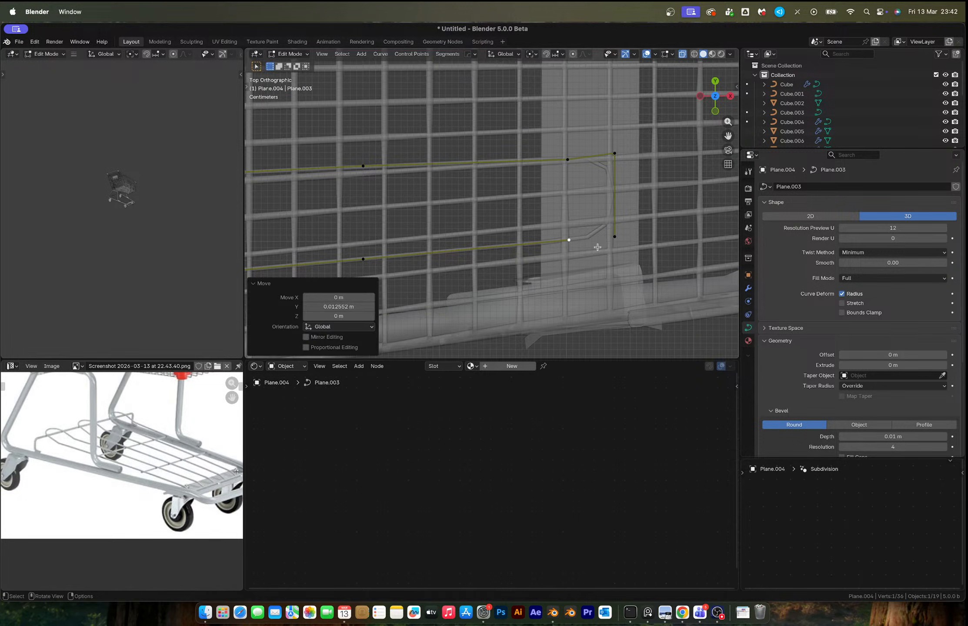
Leave curve editing and set the Subdivision modifier's viewport level to 2
key("Tab")
left_click(750, 288)
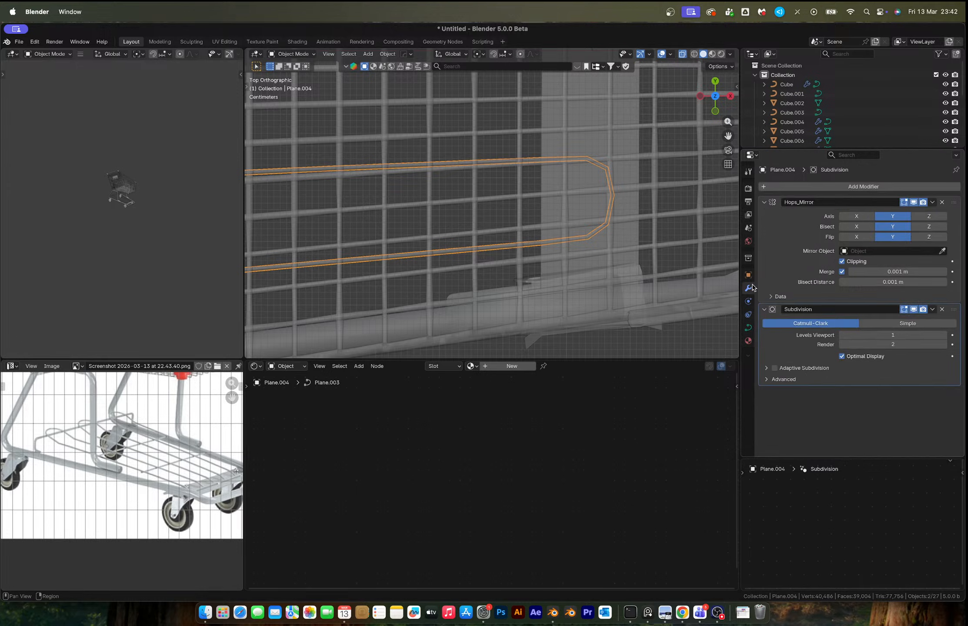
left_click(935, 335)
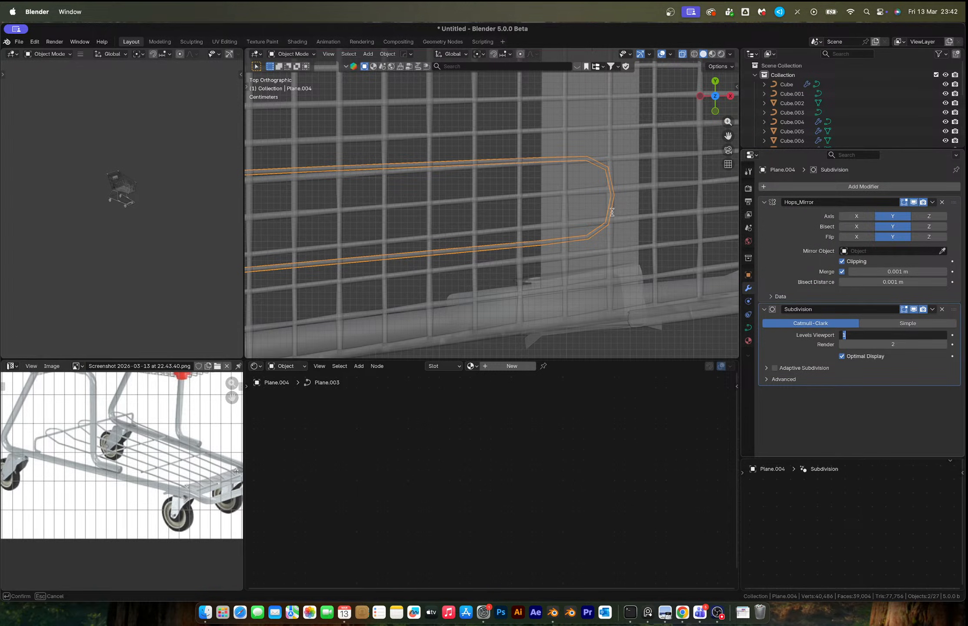
type("2")
key("Return")
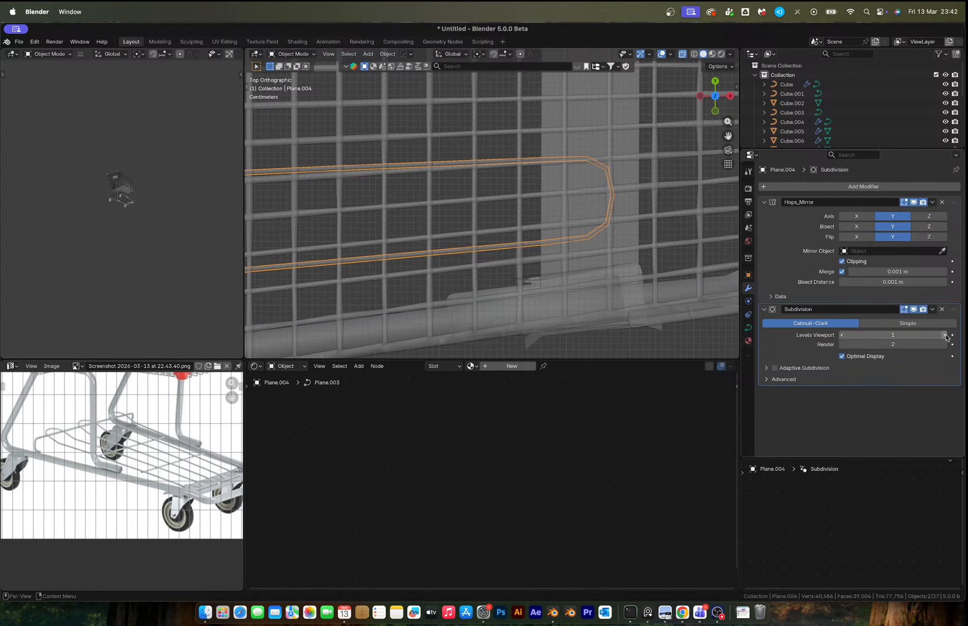
Apply Visual Geometry to Mesh to the mirrored wire loops
middle_click_drag(633, 261, 596, 195)
scroll(596, 194, "down", 4)
middle_click_drag(629, 152, 612, 220, "shift")
scroll(605, 223, "up", 2)
scroll(604, 221, "down", 8)
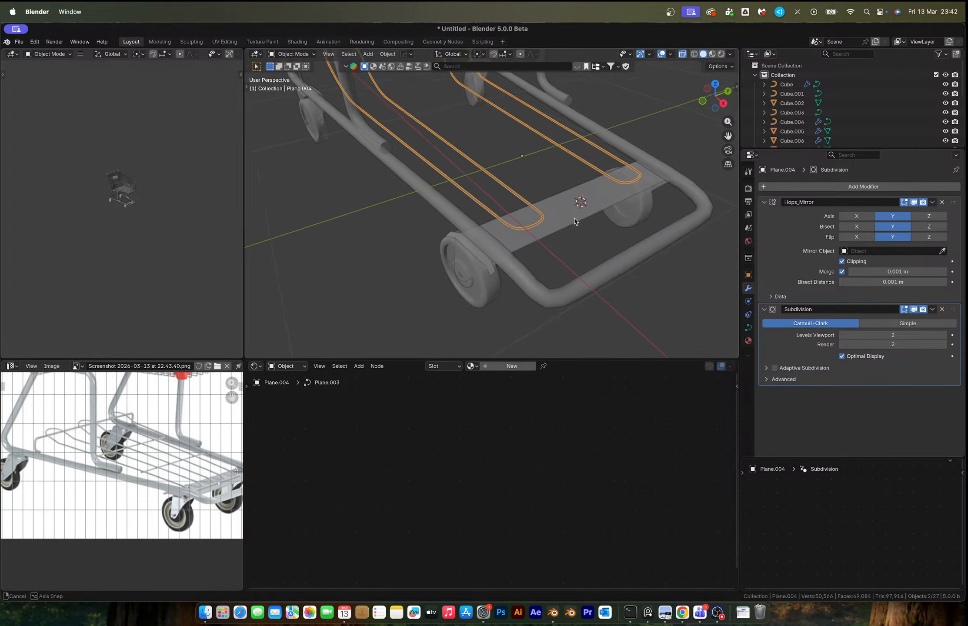
key("ctrl+a")
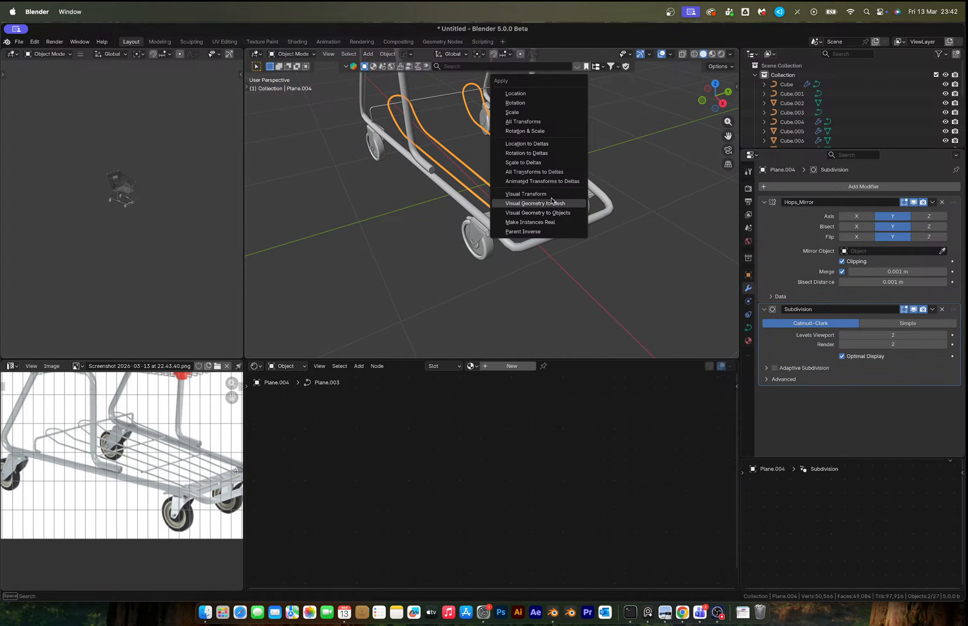
left_click(568, 203)
Try to duplicate one wire loop's mesh along the Y axis in the top view
scroll(544, 200, "up", 2)
key("Tab")
middle_click_drag(519, 204, 483, 189)
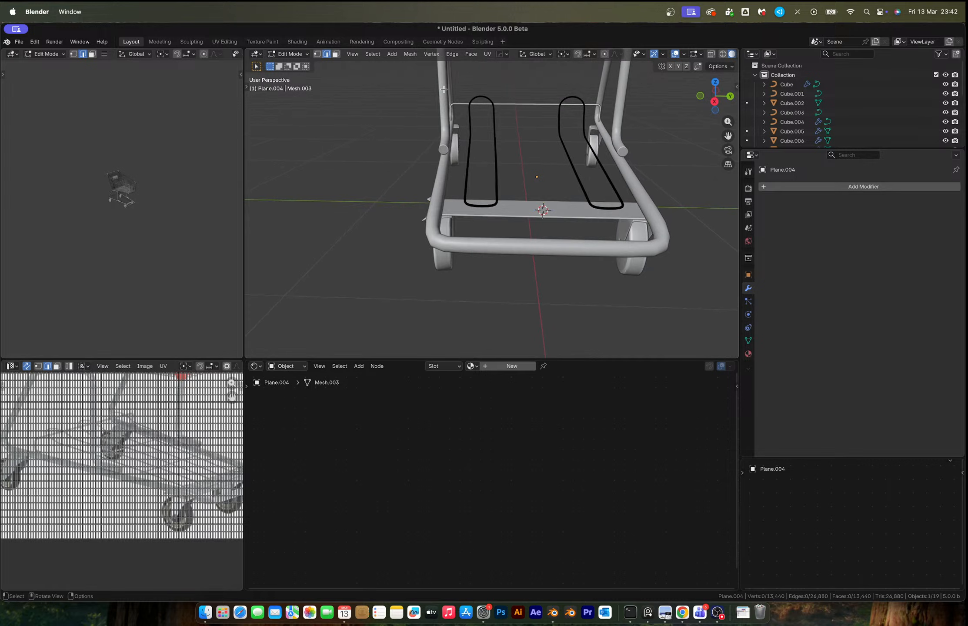
key("1")
key("alt+z")
left_click_drag(442, 78, 533, 244)
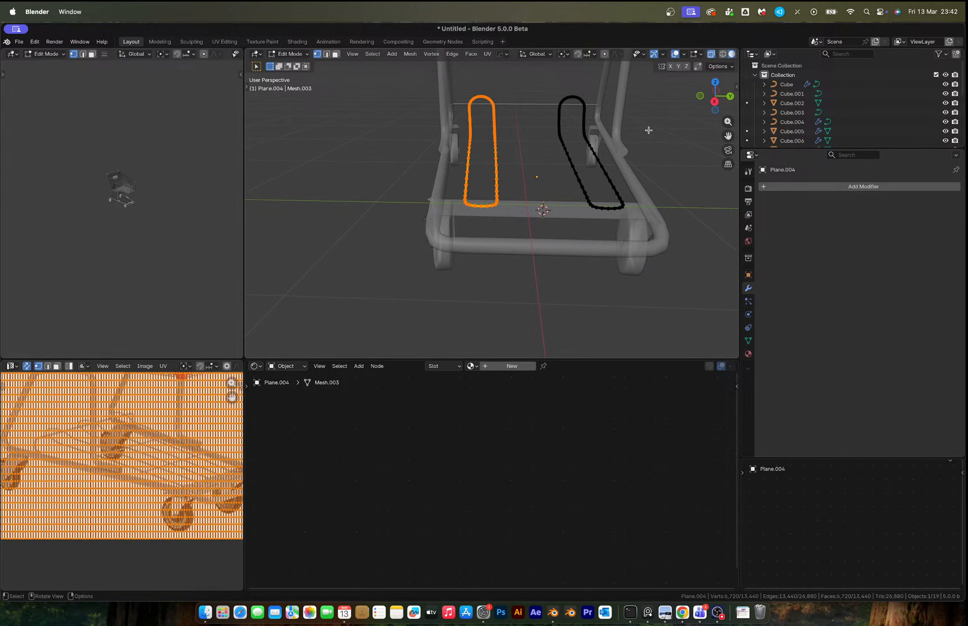
left_click(715, 83)
key("shift+d")
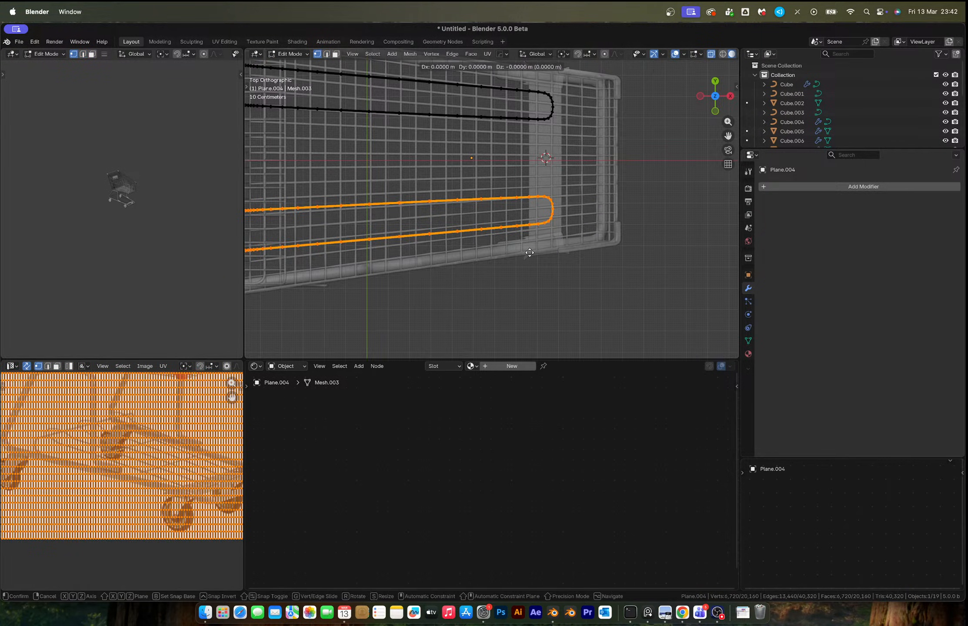
key("y")
right_click(530, 253)
middle_click_drag(530, 253, 632, 277, "shift")
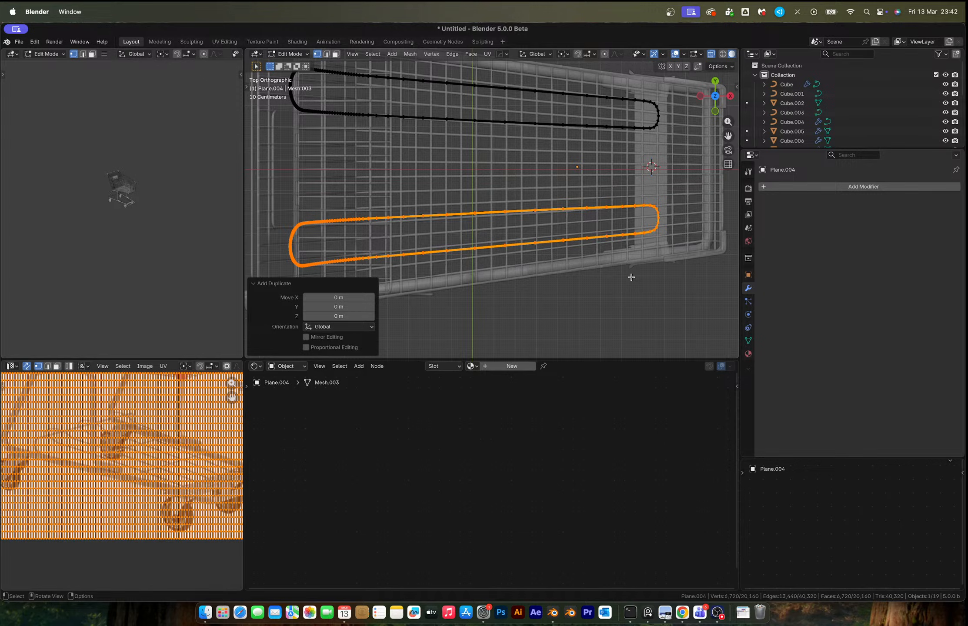
Copy the wire loop object to the clipboard and undo back to the full-width rack plane before its side strip was isolated
key("Tab")
key("ctrl+c")
key("ctrl+z")
key("ctrl+z")
key("ctrl+z")
key("ctrl+z")
key("ctrl+z")
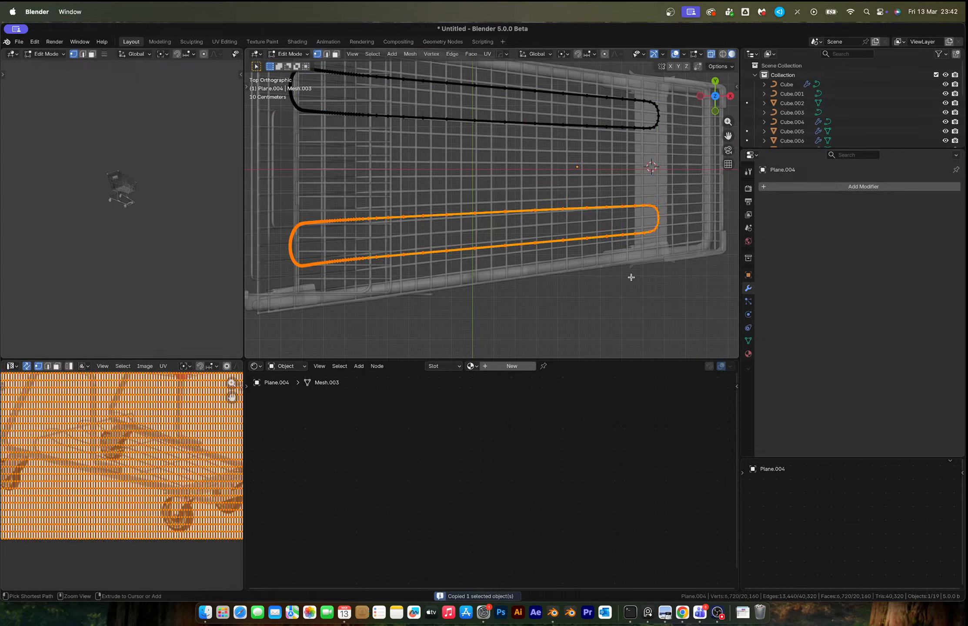
key("ctrl+z")
key("ctrl+z")
key("ctrl+z")
key("ctrl+z")
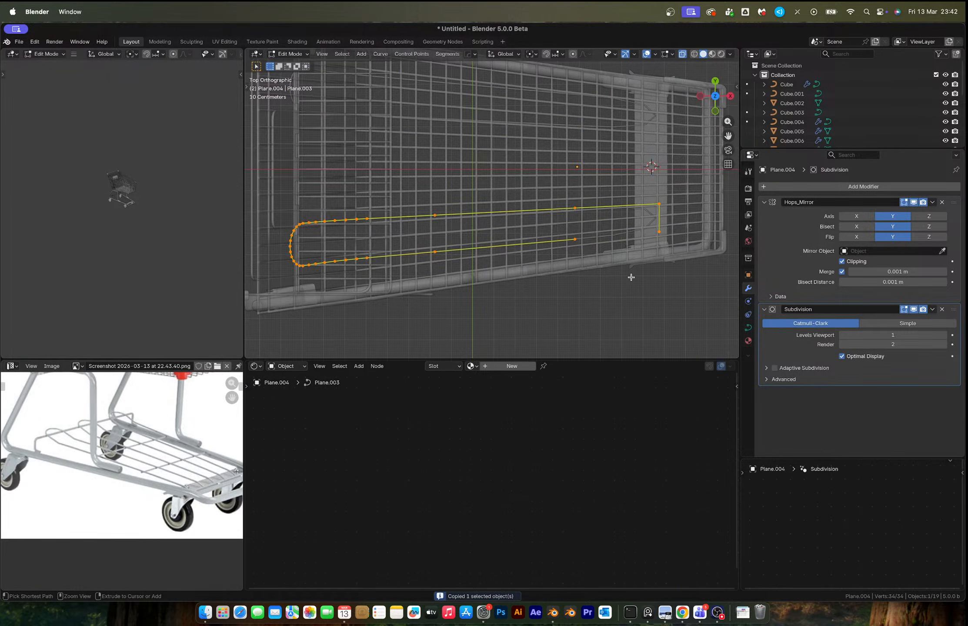
key("ctrl+z")
key("ctrl+z")
key("ctrl+z")
key("ctrl+z")
key("ctrl+z")
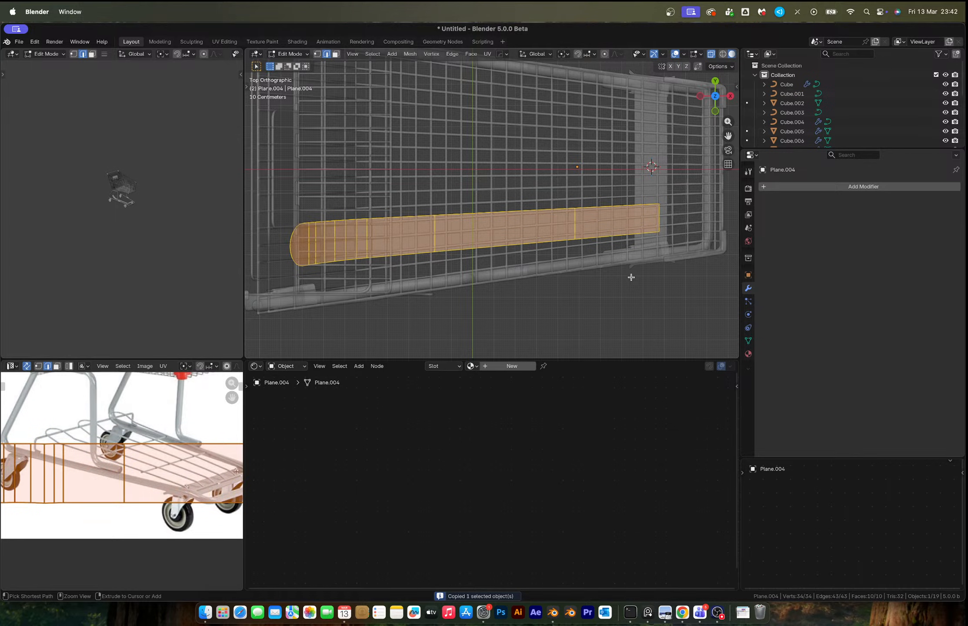
key("ctrl+z")
key("ctrl+z")
key("ctrl+z")
key("ctrl+z")
key("ctrl+z")
key("ctrl+z")
key("ctrl+z")
key("ctrl+z")
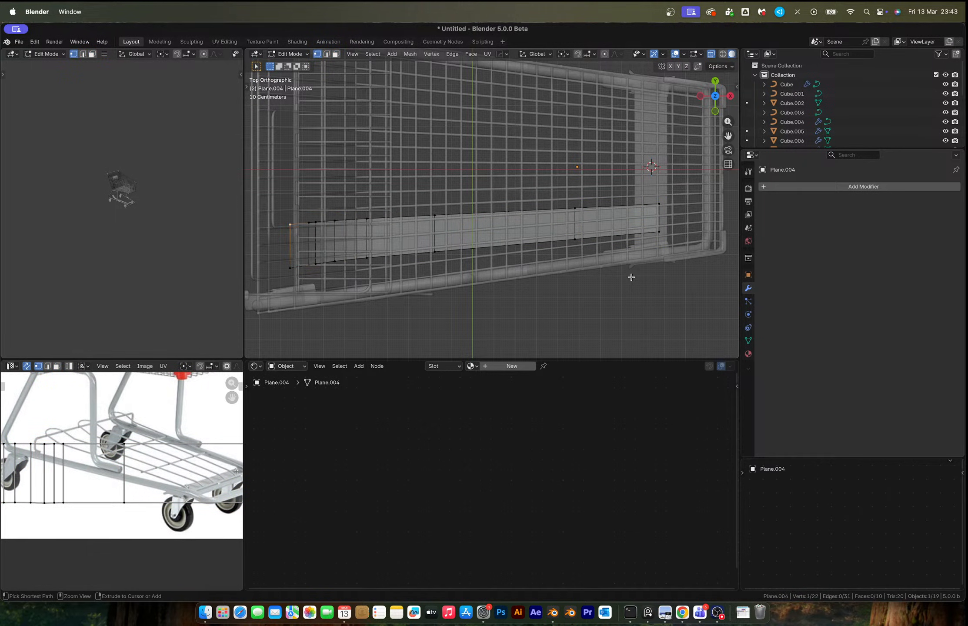
key("ctrl+z")
key("ctrl+z")
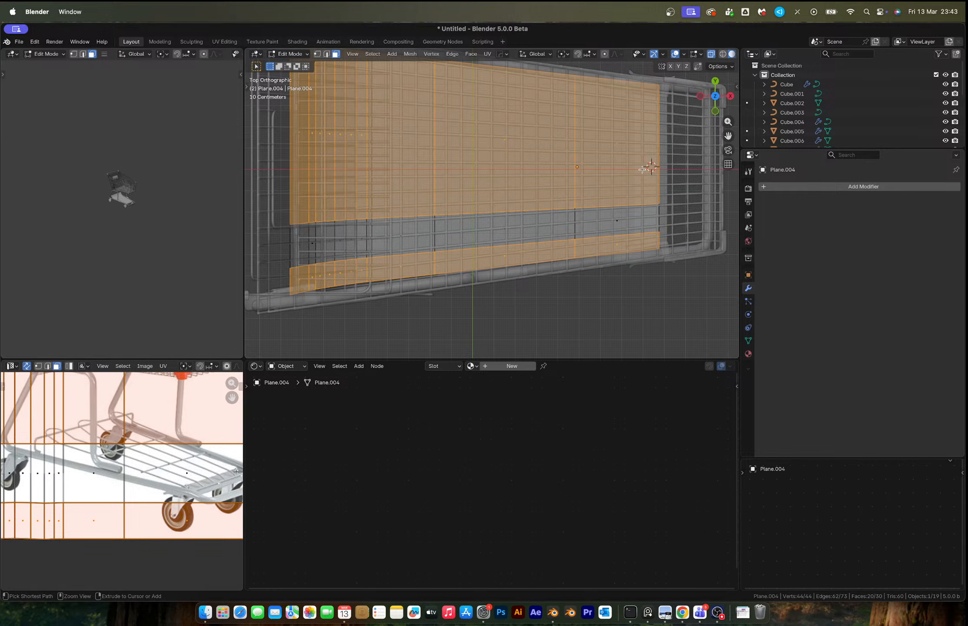
Dissolve the two lengthwise edge loops bounding the side strip on the full-width plane
key("ctrl+r")
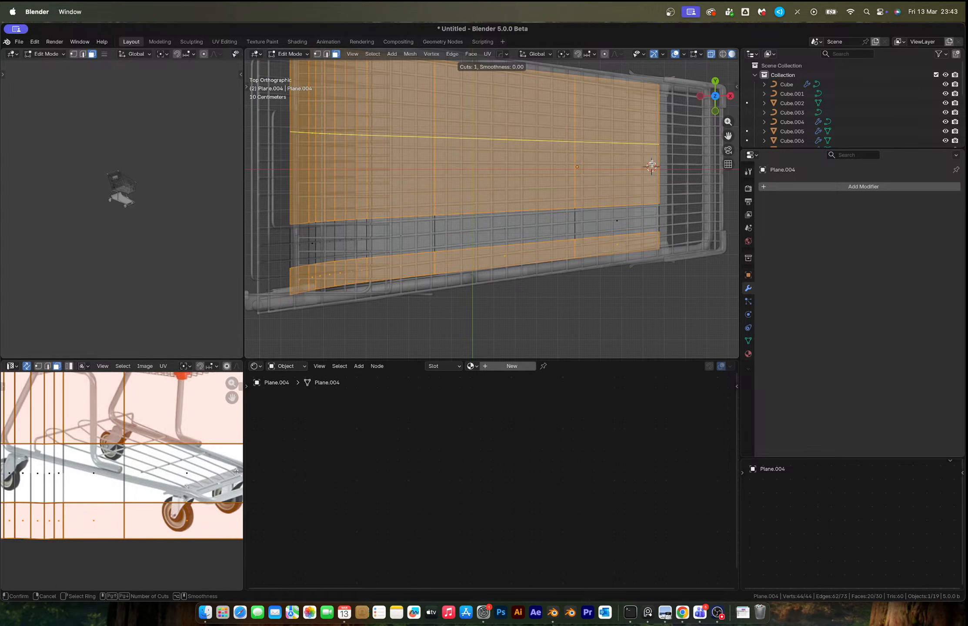
key("Escape")
left_click(531, 211, "alt")
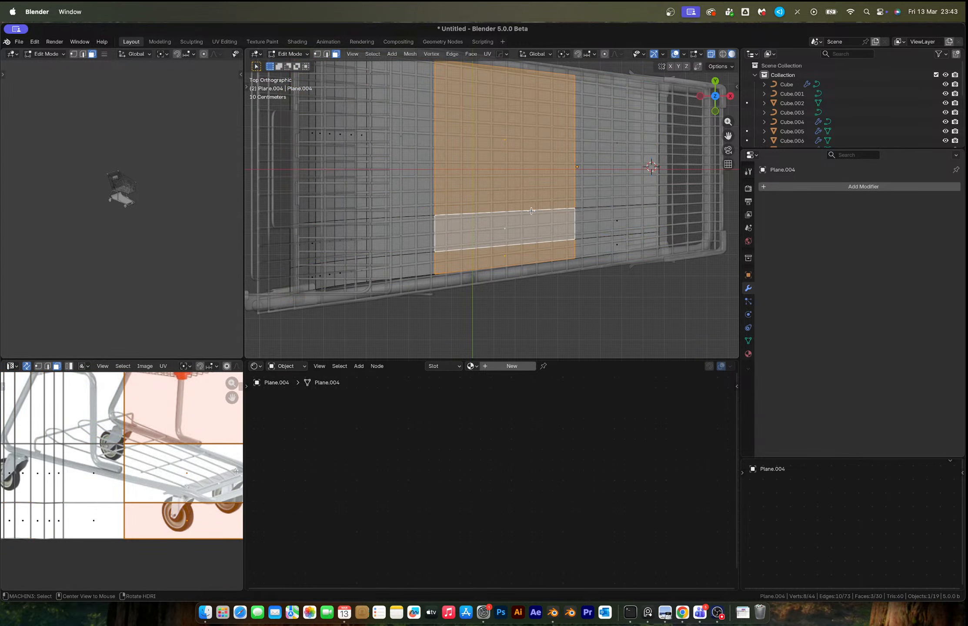
key("2")
left_click(528, 211, "alt")
left_click(524, 242, "alt+shift")
key("x")
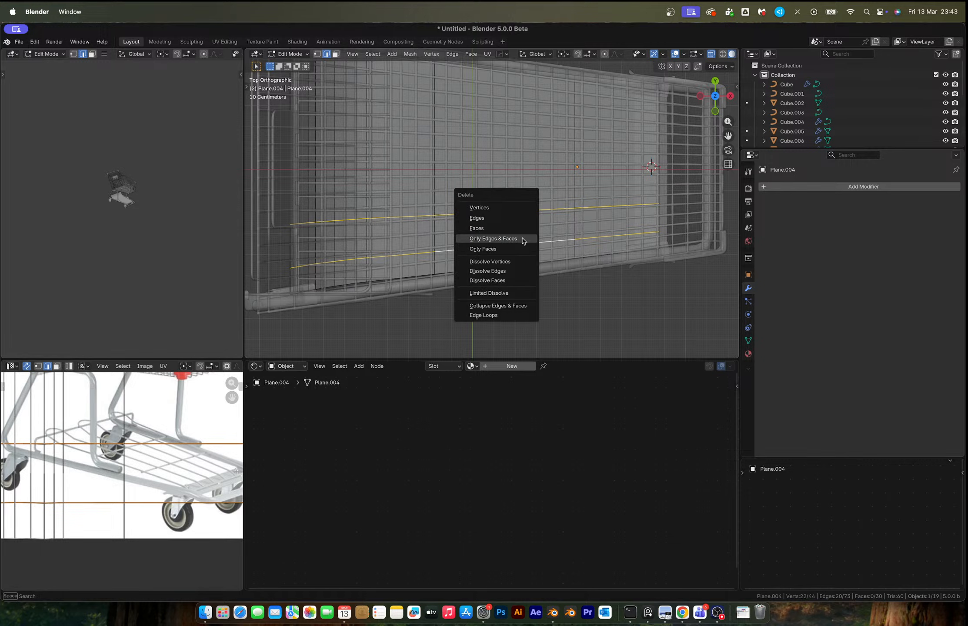
left_click(515, 271)
Add a centred lengthwise loop cut to the plane and bevel it into a strip, 0.216 m offset with one segment
key("ctrl+r")
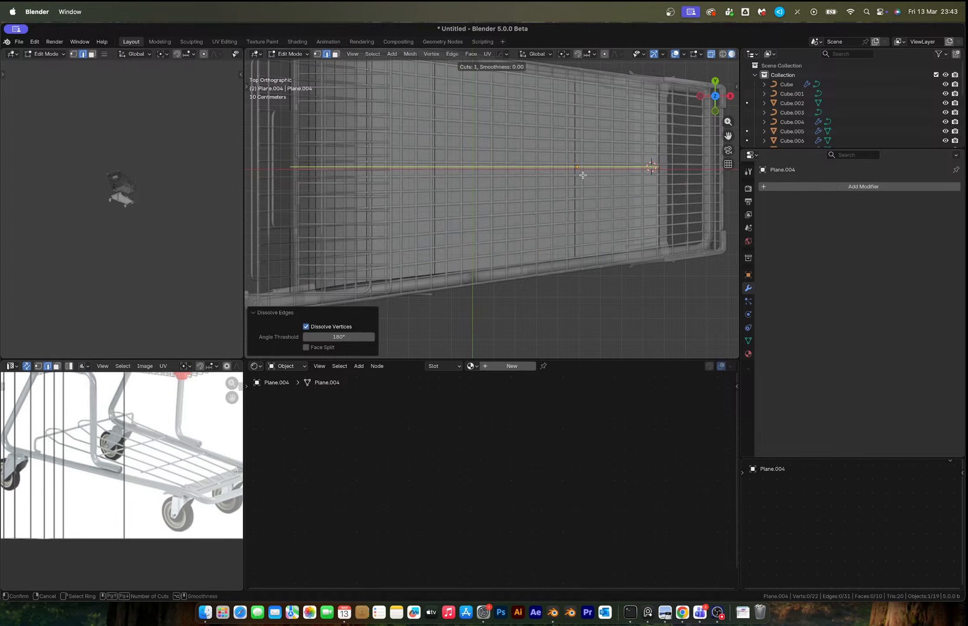
left_click(583, 175)
right_click(583, 175)
key("ctrl+b")
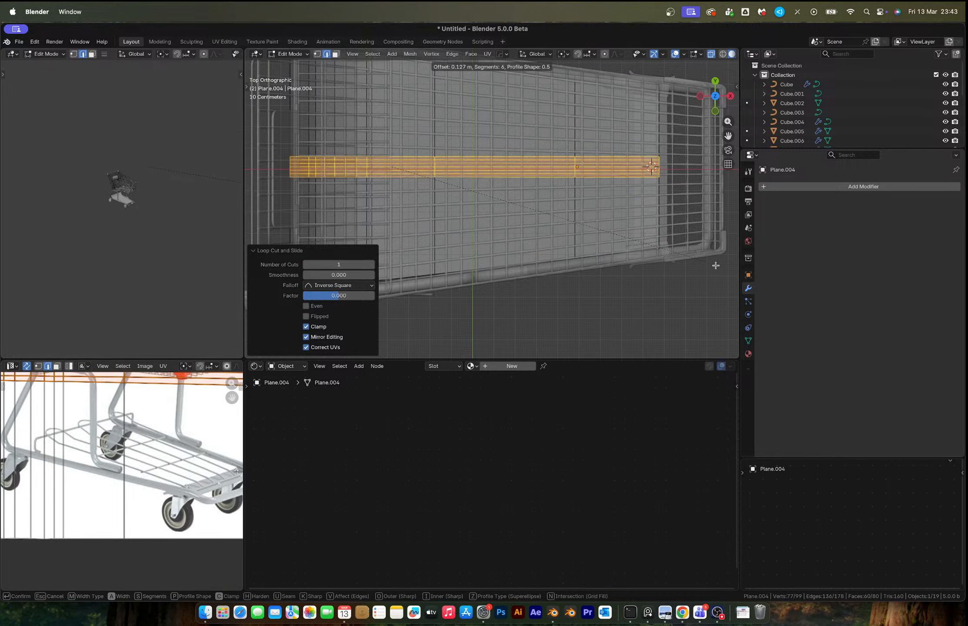
scroll(256, 283, "down", 5)
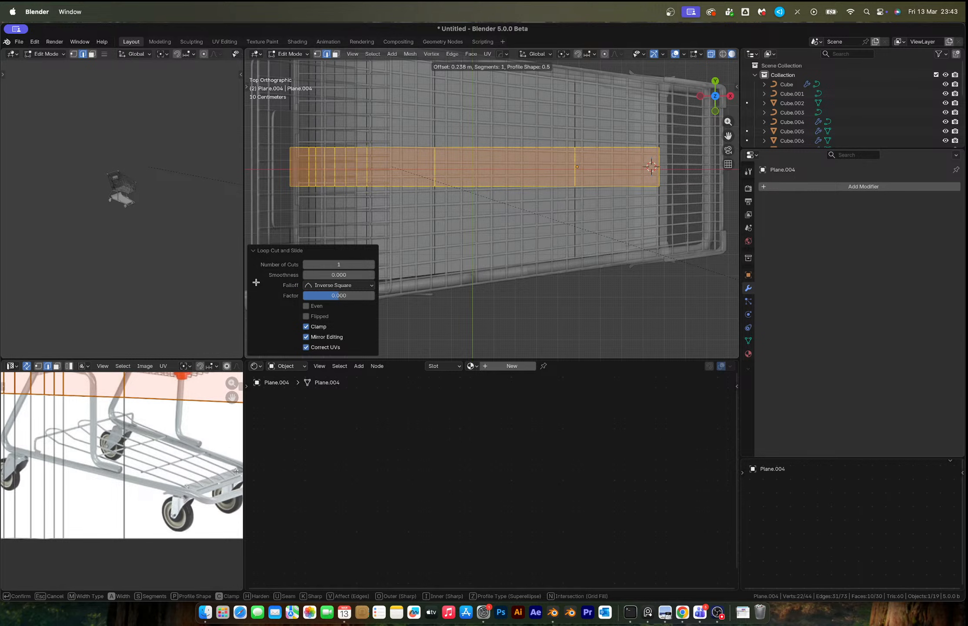
left_click(190, 192)
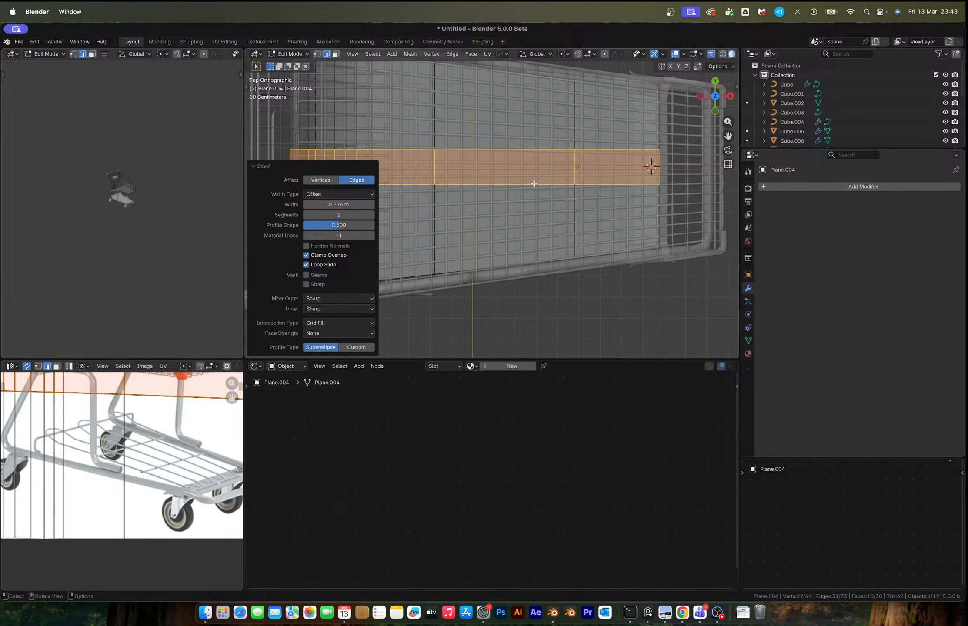
Invert the selection and delete only the edges and faces outside the centre strip, and switch to vertex selection
middle_click_drag(534, 183, 422, 134)
key("ctrl+i")
key("x")
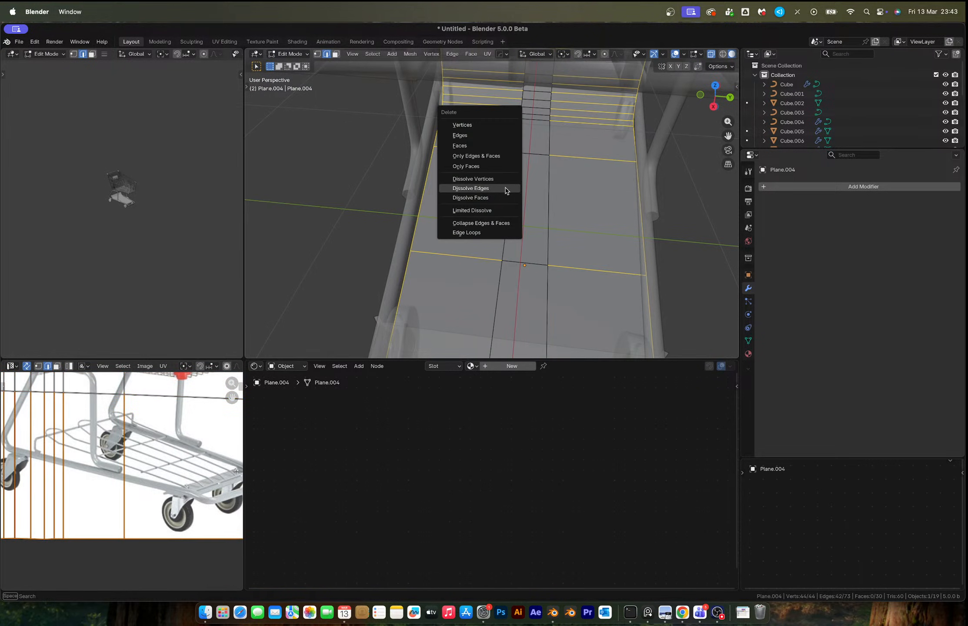
left_click(473, 157)
middle_click_drag(471, 158, 489, 136)
key("1")
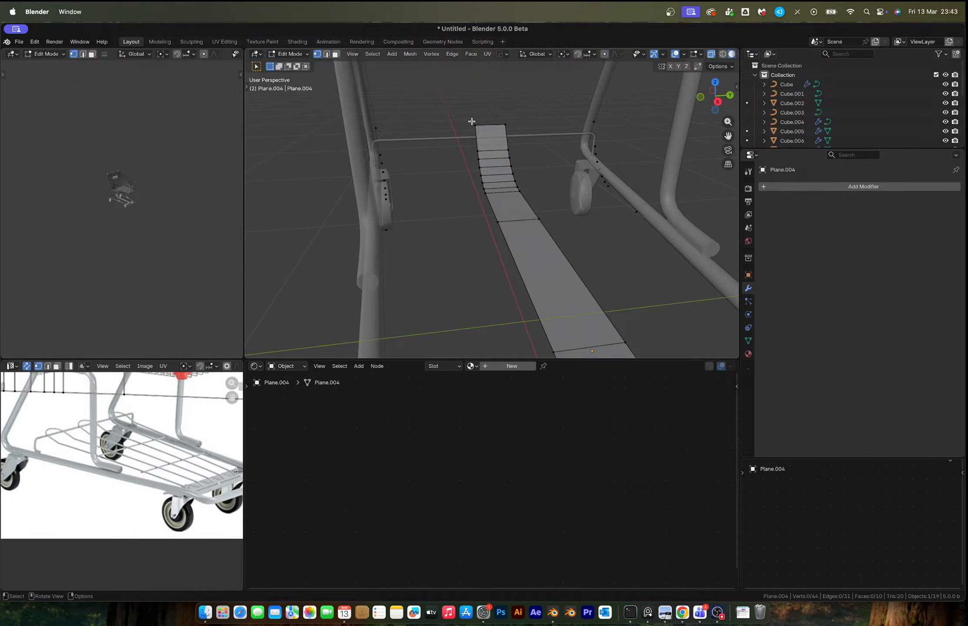
Delete the stray vertices left along both sides of the centre strip
left_click(473, 122)
left_click(505, 125, "shift")
middle_click_drag(573, 158, 565, 136)
left_click_drag(563, 132, 673, 377)
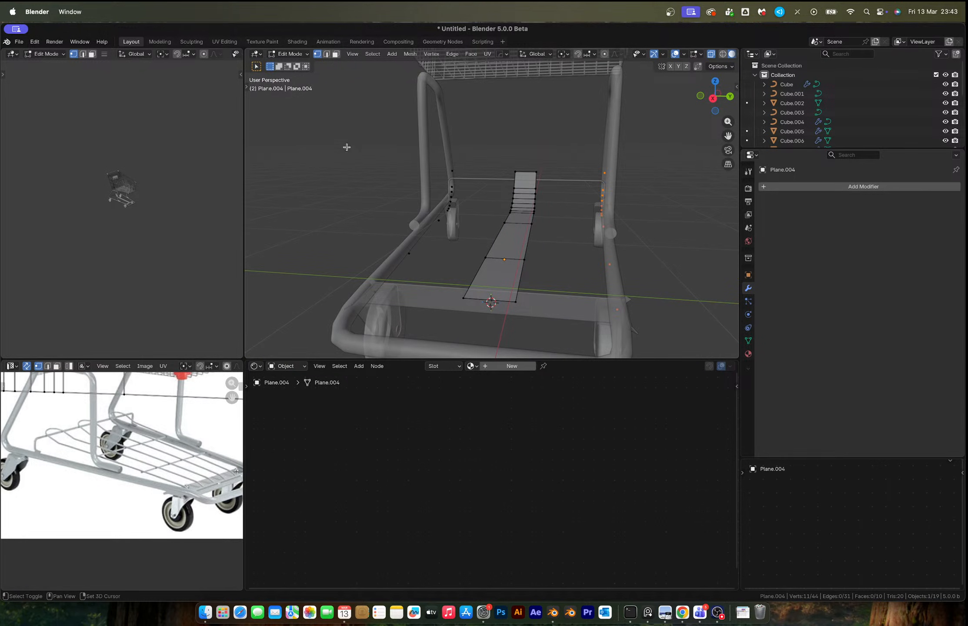
left_click_drag(348, 136, 460, 308)
key("x")
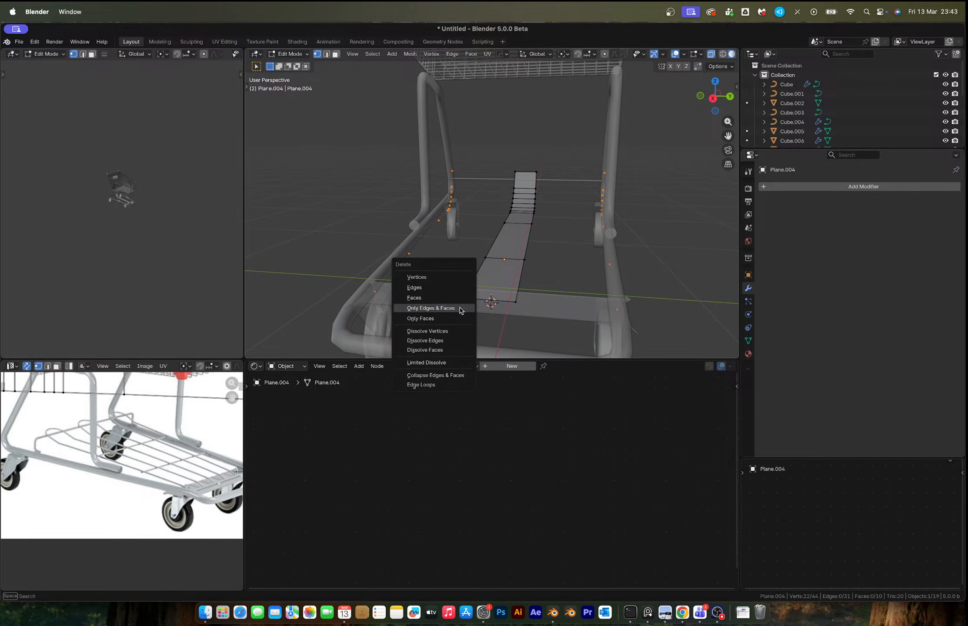
left_click(418, 277)
Vertex-bevel the two rear corners of the centre strip into a rounded end
scroll(535, 221, "up", 2)
scroll(535, 221, "up", 2)
left_click(529, 154)
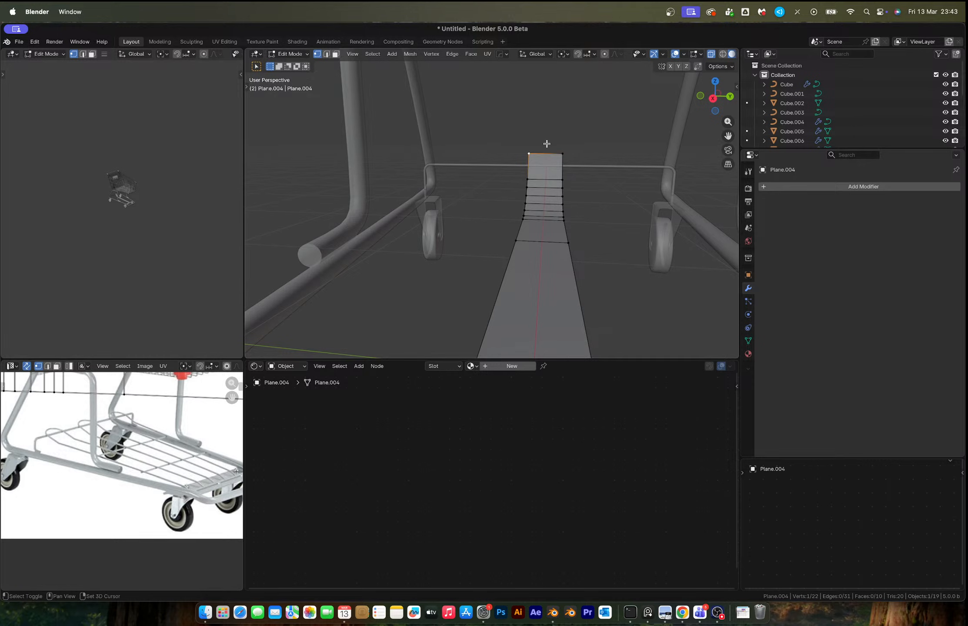
left_click(563, 153, "shift")
key("ctrl+shift+b")
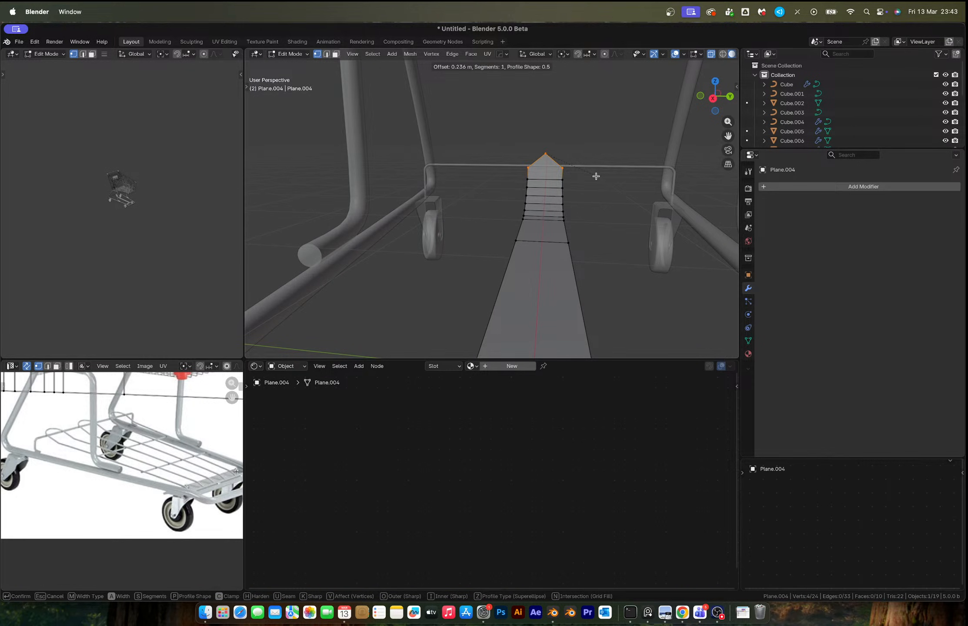
left_click(571, 202)
Select every face of the centre strip and reduce the selection to its boundary loop
middle_click_drag(557, 213, 562, 247)
key("3")
left_click(472, 124)
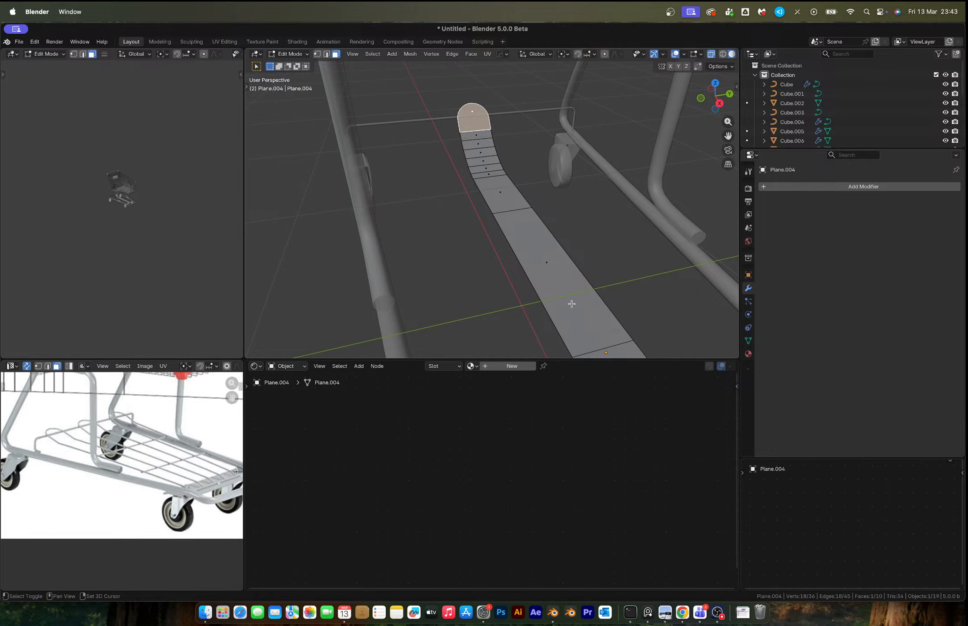
left_click_drag(472, 126, 488, 170)
left_click(497, 192, "shift")
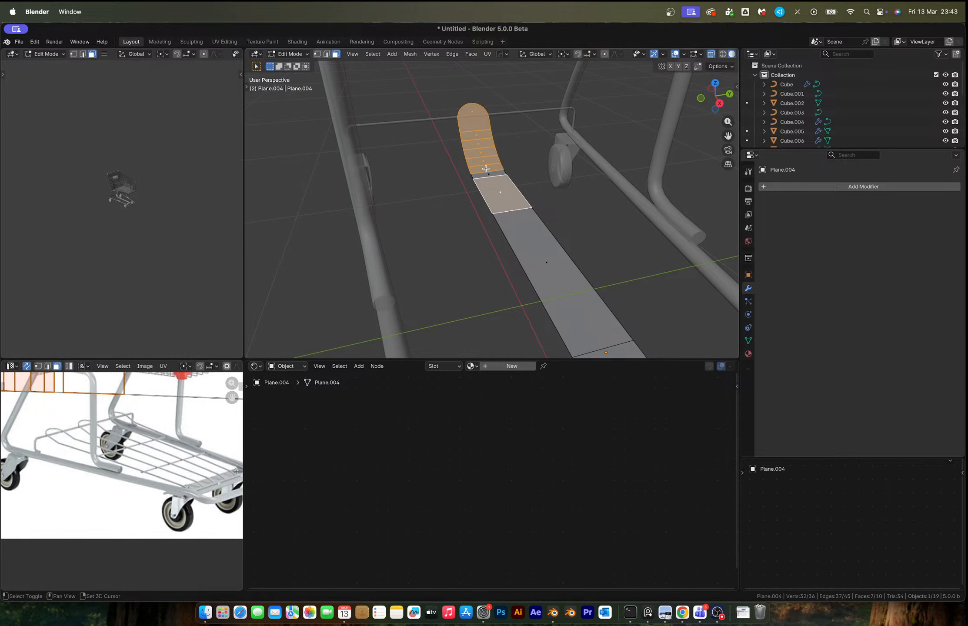
left_click(490, 174, "shift")
left_click(488, 169, "shift")
middle_click_drag(529, 230, 491, 190, "shift")
left_click(490, 190, "shift")
left_click(514, 251, "shift")
middle_click_drag(513, 251, 511, 247)
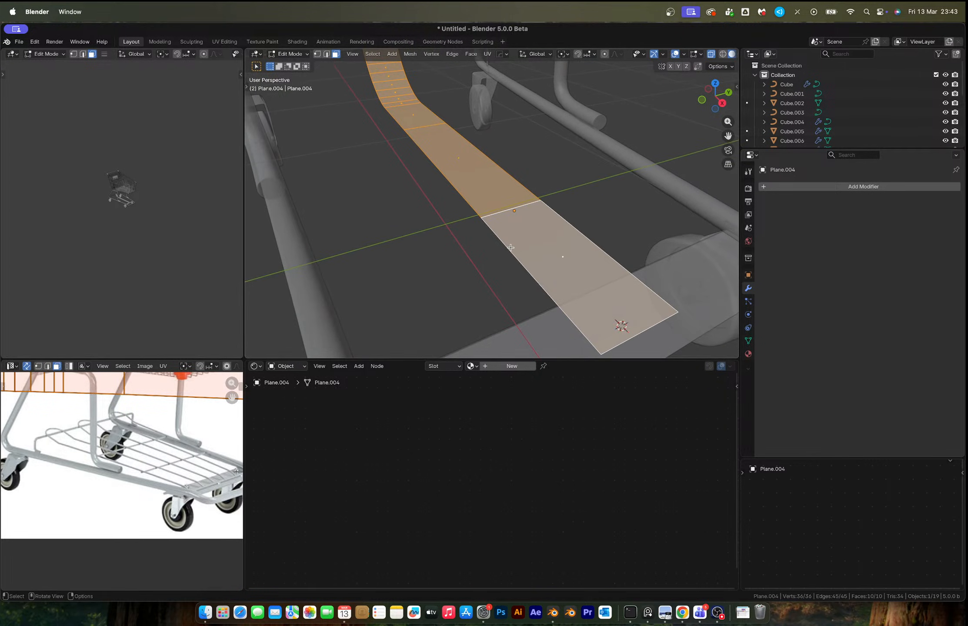
left_click(372, 54)
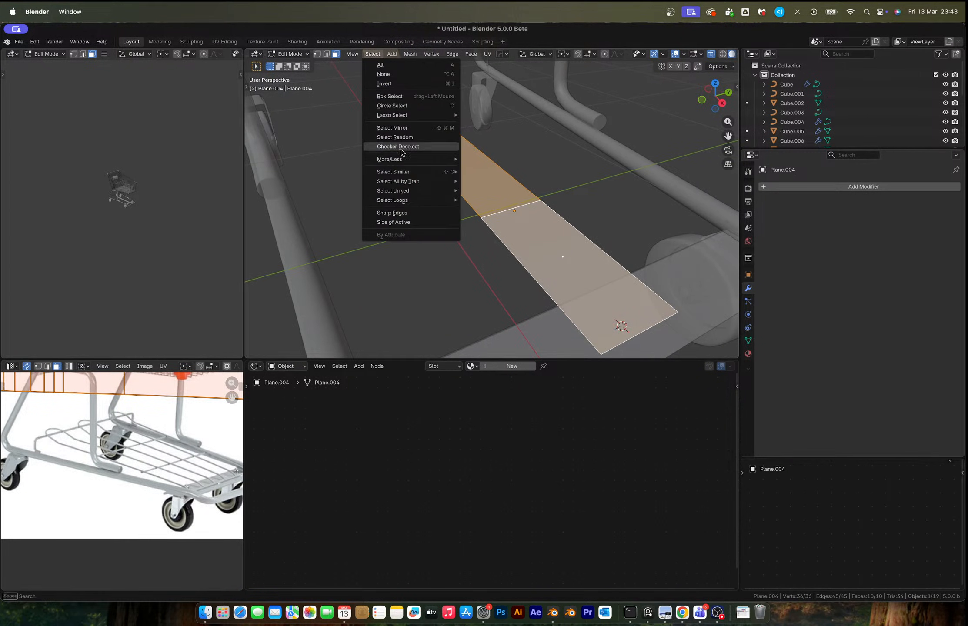
mouse_move(413, 200)
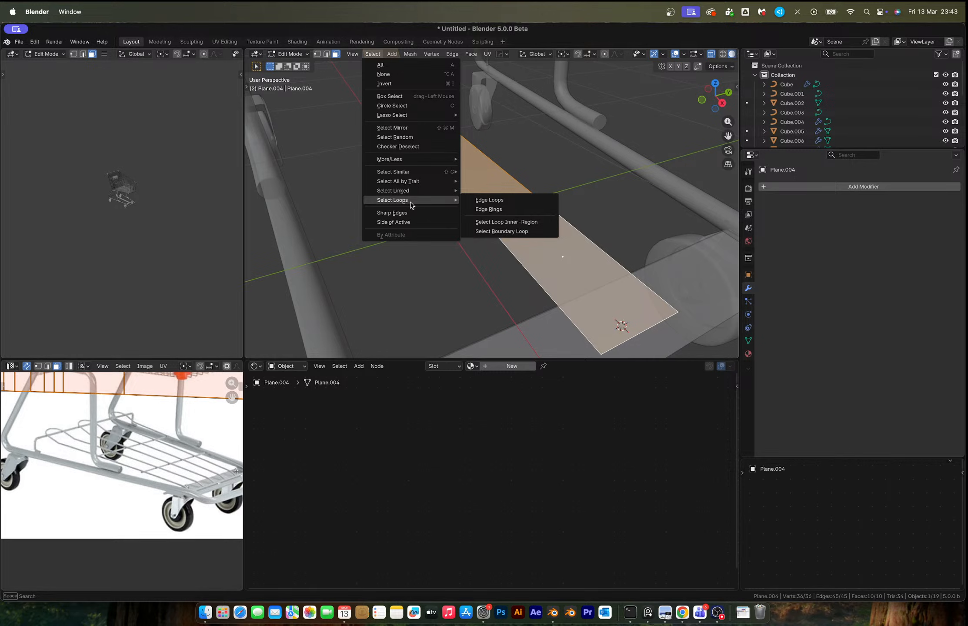
left_click(504, 231)
Invert the boundary selection and delete the centre strip's inner cross edges
scroll(504, 232, "down", 6)
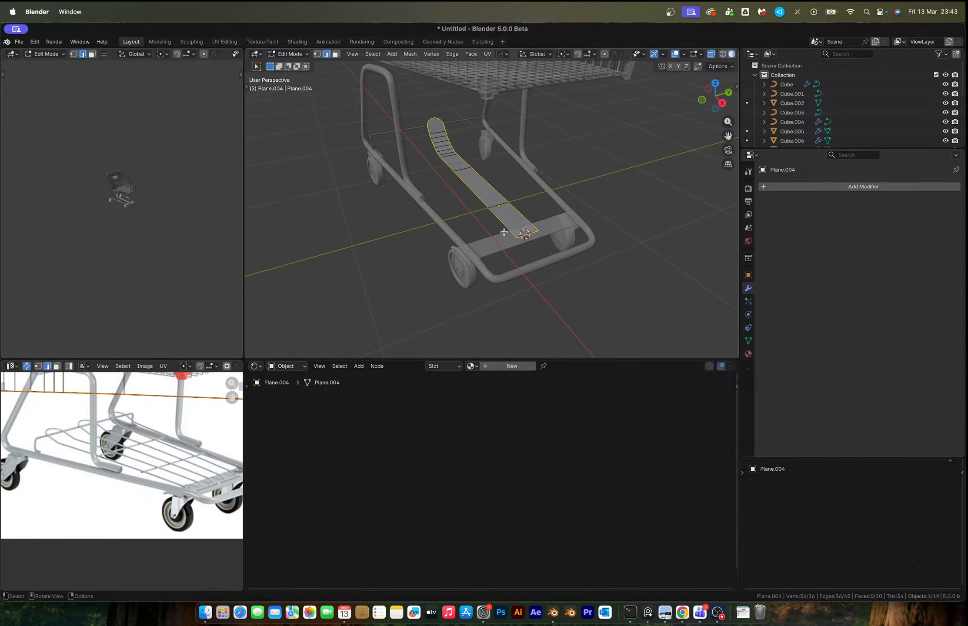
key("ctrl+i")
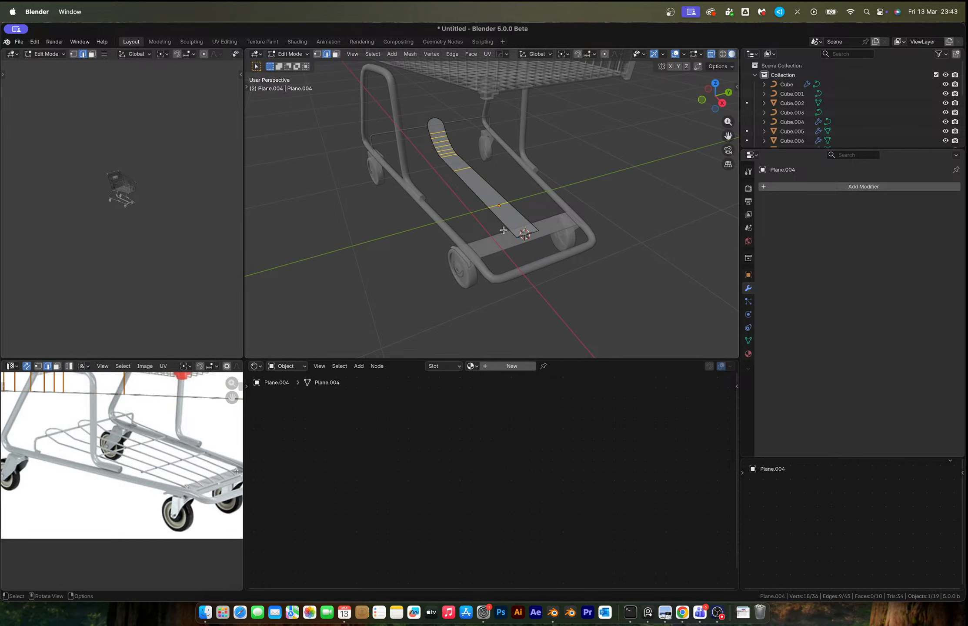
scroll(504, 230, "up", 3)
key("x")
left_click(482, 262)
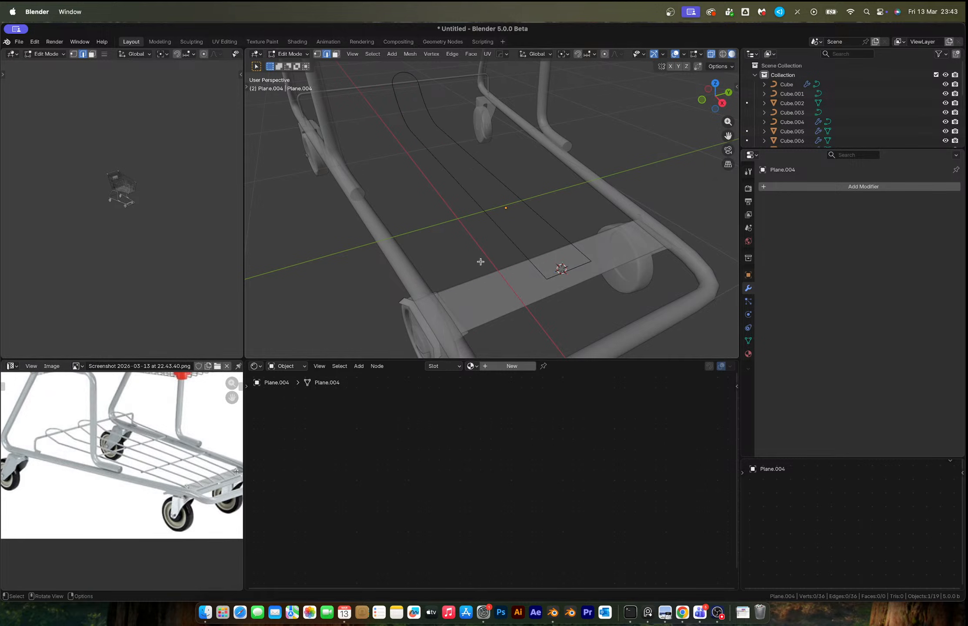
Return to Object Mode and paste the copied side wire loops beside the centre outline
middle_click_drag(484, 189, 469, 187)
key("Tab")
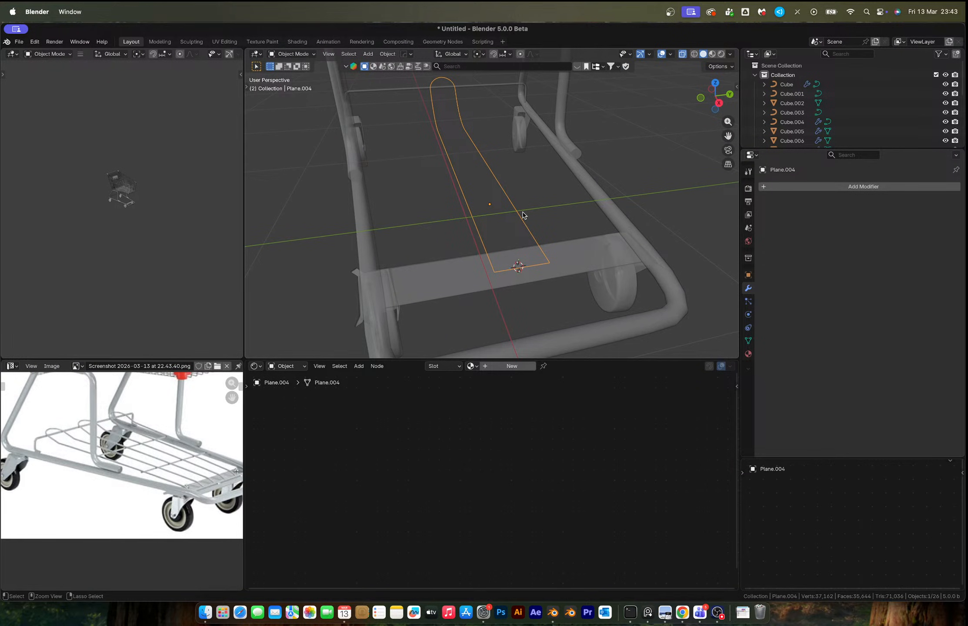
key("ctrl+v")
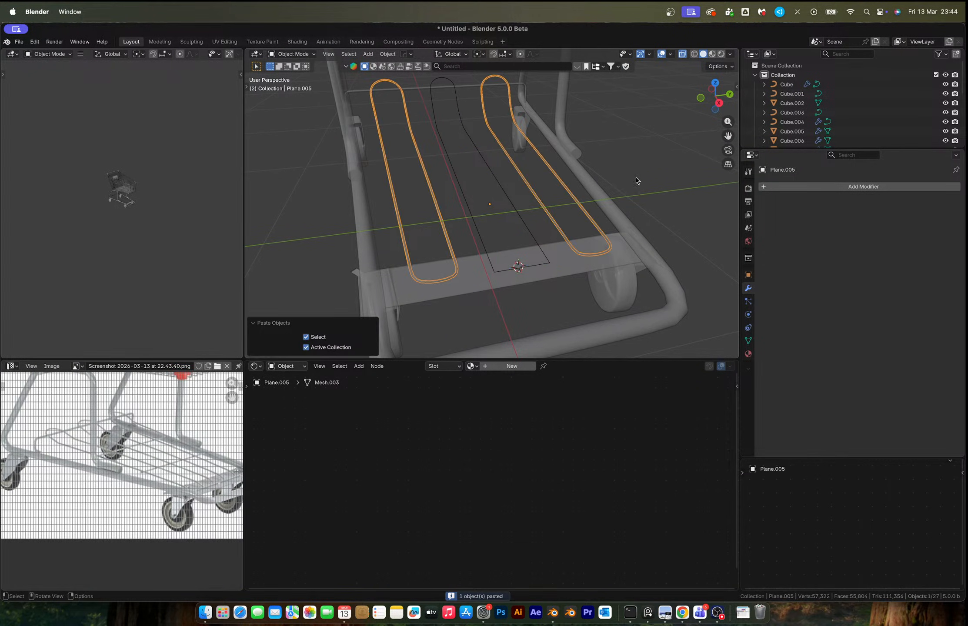
Vertex-bevel the two front corners of the centre outline with about 0.119 m offset and 7 segments
left_click(528, 190)
left_click(529, 190)
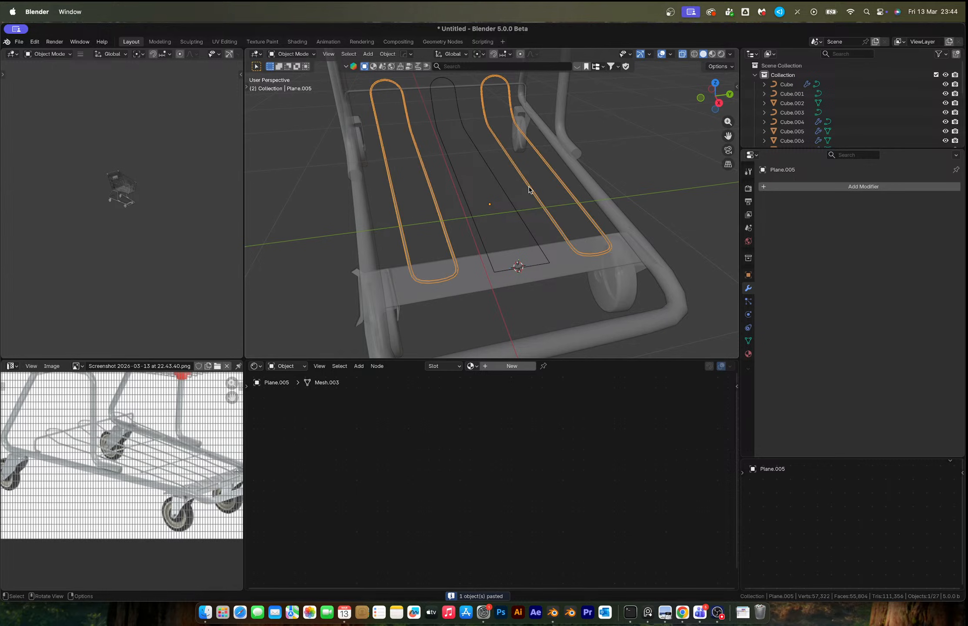
key("super+z")
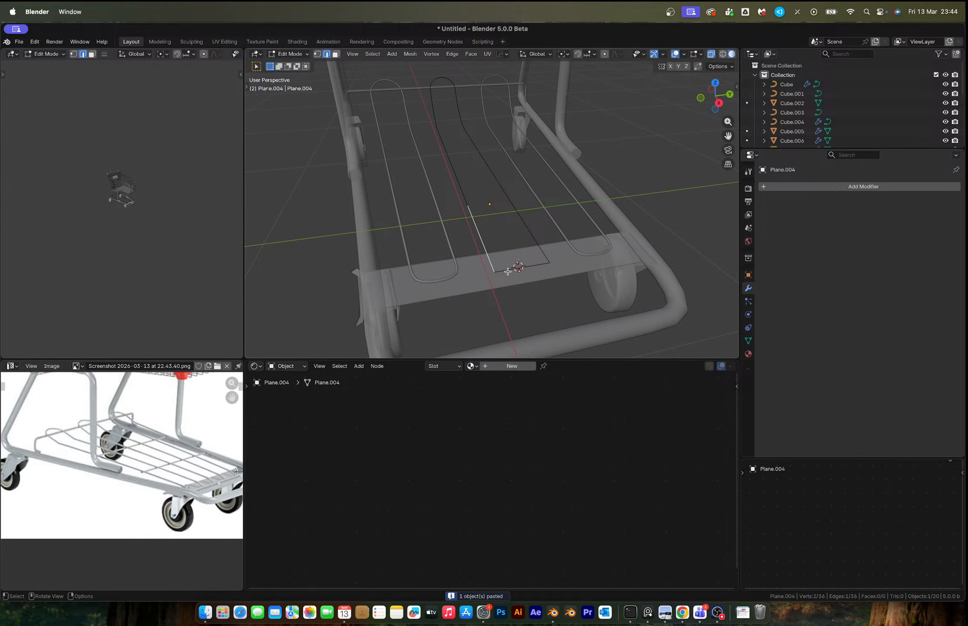
key("1")
left_click(557, 270, "ctrl")
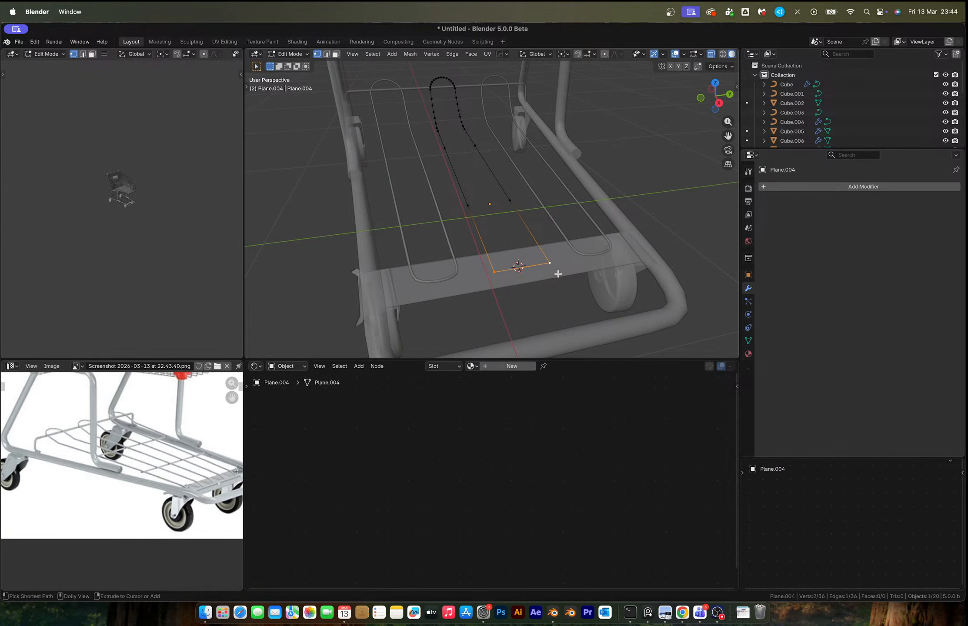
key("ctrl+shift+b")
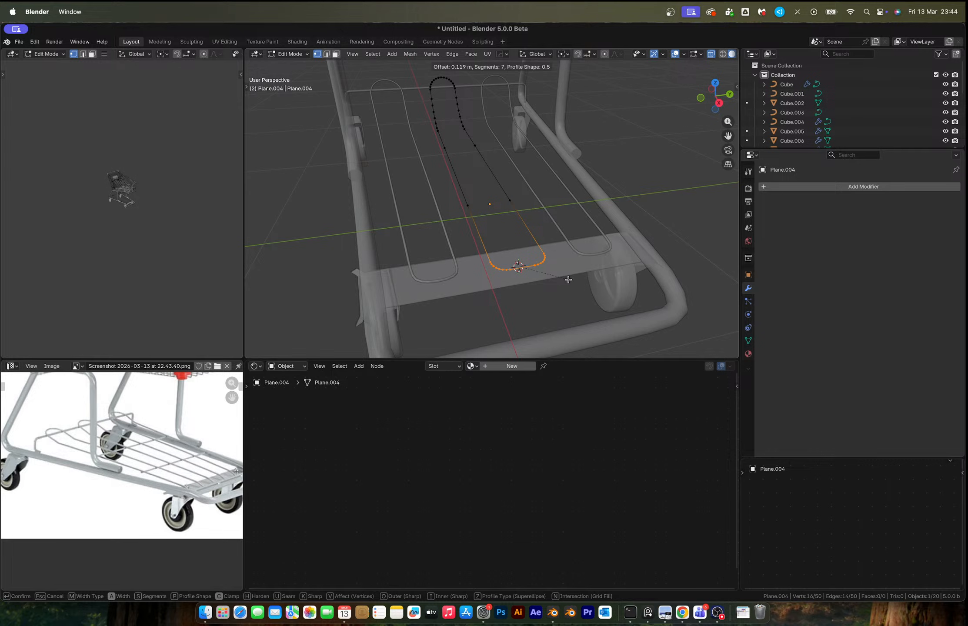
left_click(558, 267)
key("Tab")
Convert the centre outline to a curve and give it a round bevel depth of 0.012 m
left_click(749, 341)
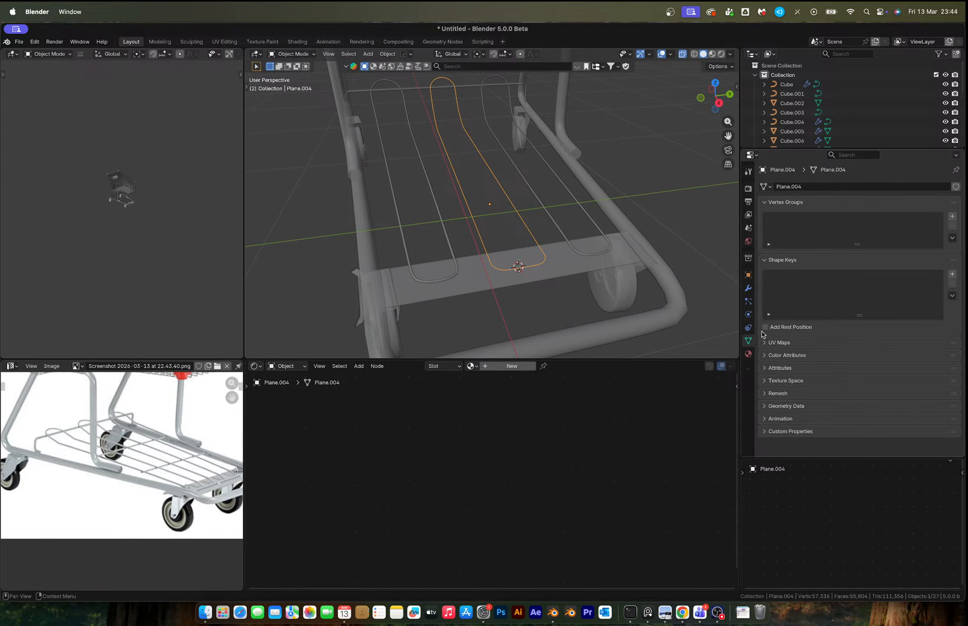
key("F3")
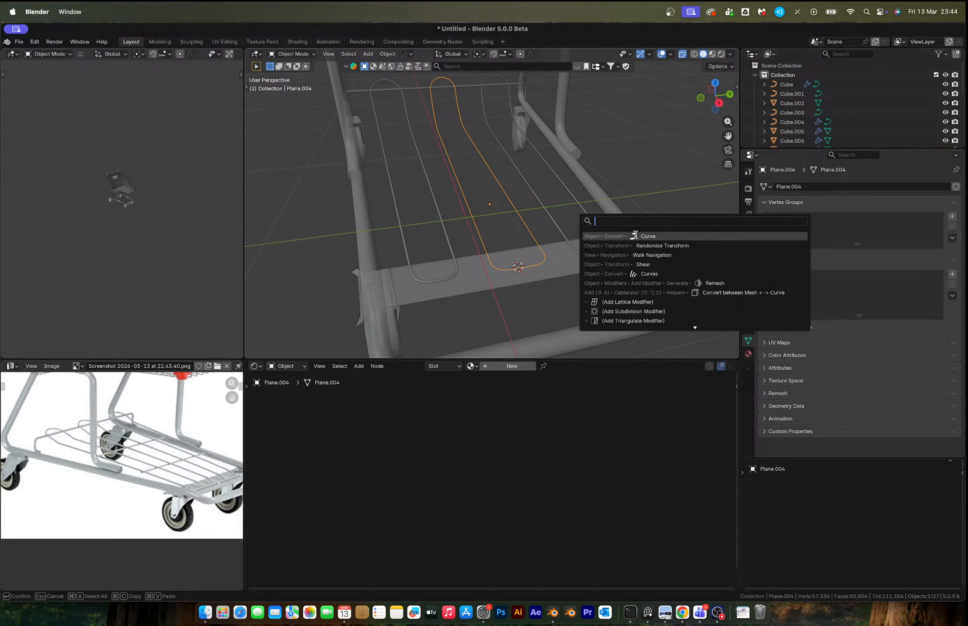
left_click(635, 235)
scroll(907, 416, "down", 2)
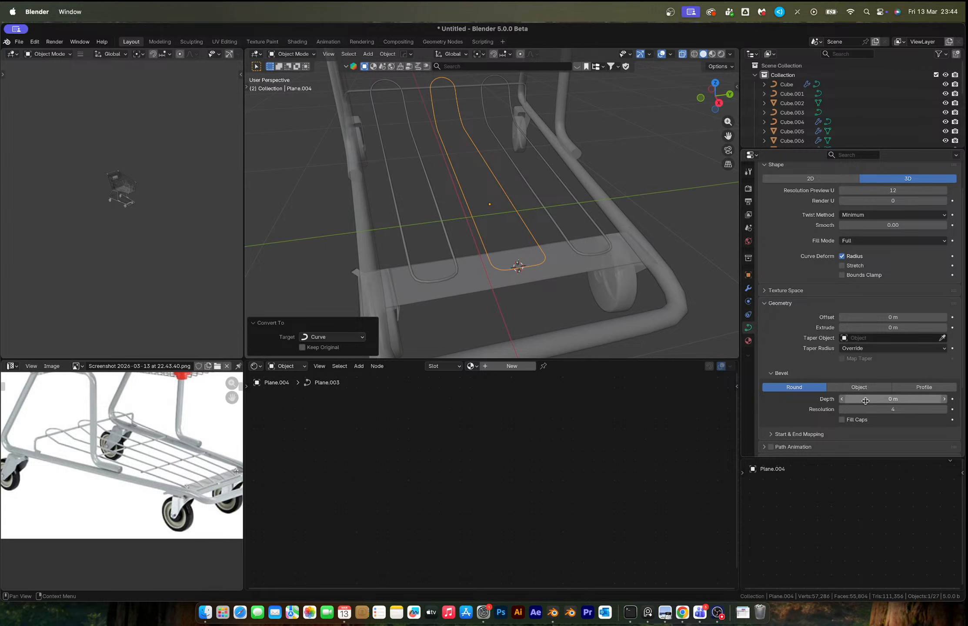
left_click_drag(866, 400, 872, 399)
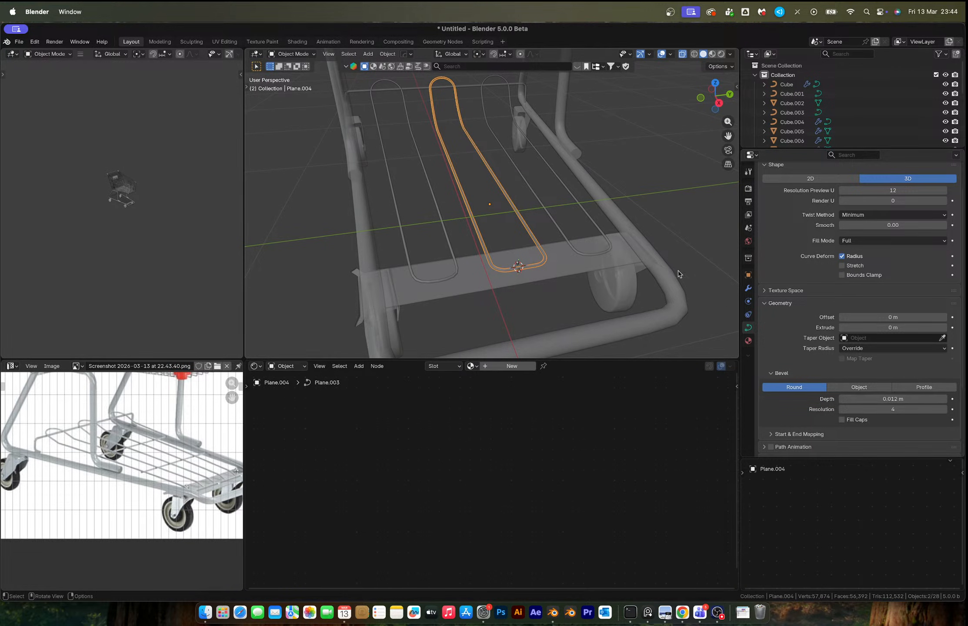
left_click(654, 223)
scroll(564, 236, "down", 2)
middle_click_drag(562, 237, 567, 237)
middle_click_drag(555, 239, 437, 251)
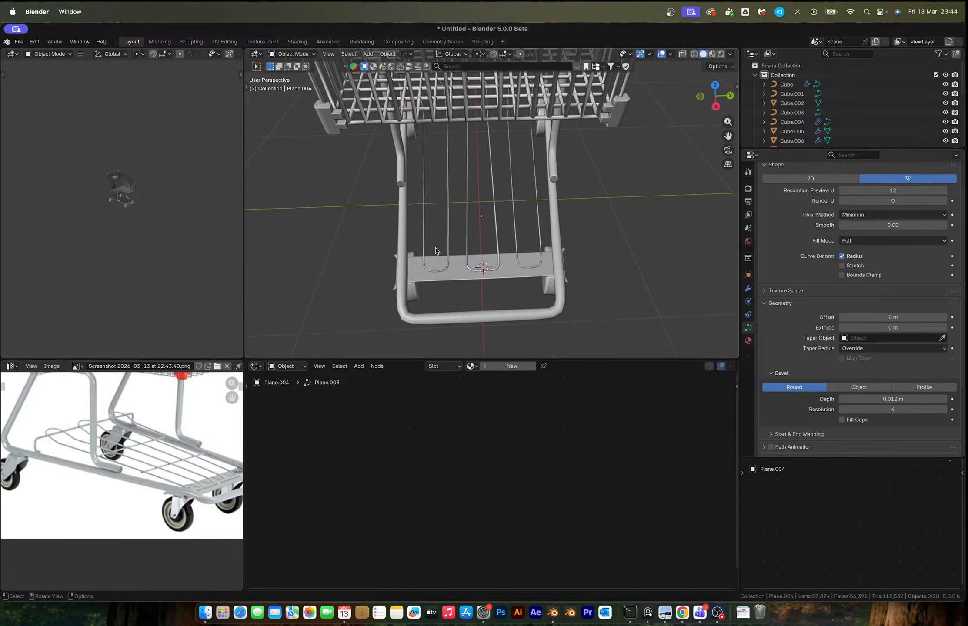
scroll(512, 225, "up", 3)
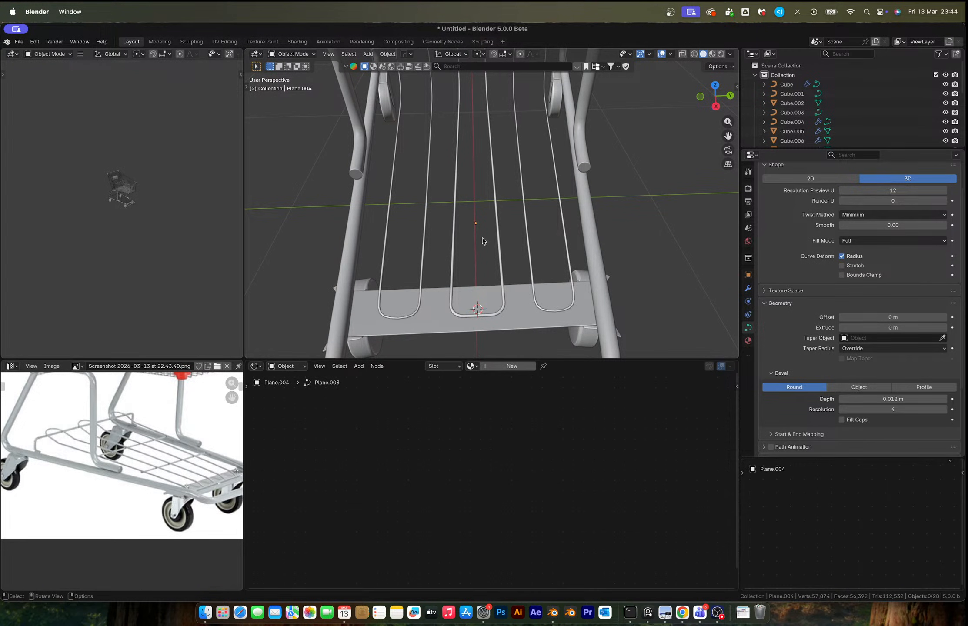
Select the centre wire loop and snap the 3D cursor to it
left_click(495, 227)
right_click(494, 225)
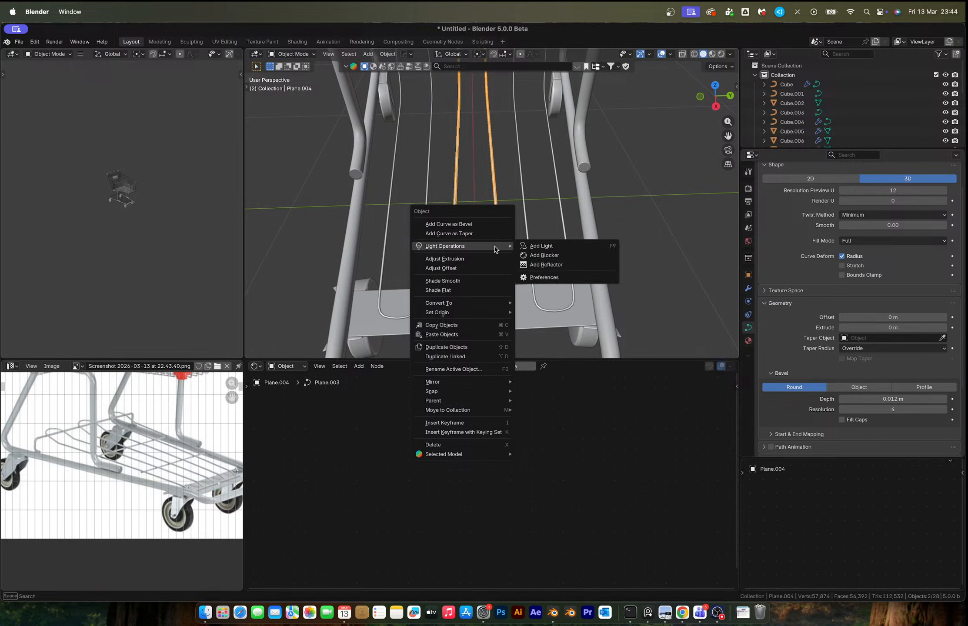
key("Escape")
key("shift+s")
left_click(487, 346)
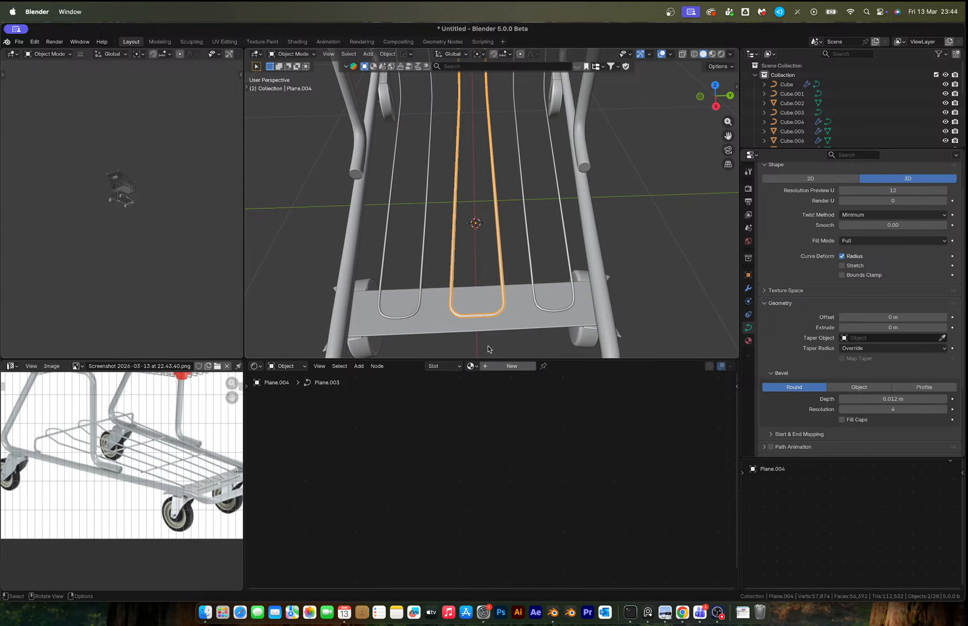
Add a cylinder at the 3D cursor, rotate it 90° about X and scale it to 0.125
key("shift+a")
mouse_move(480, 315)
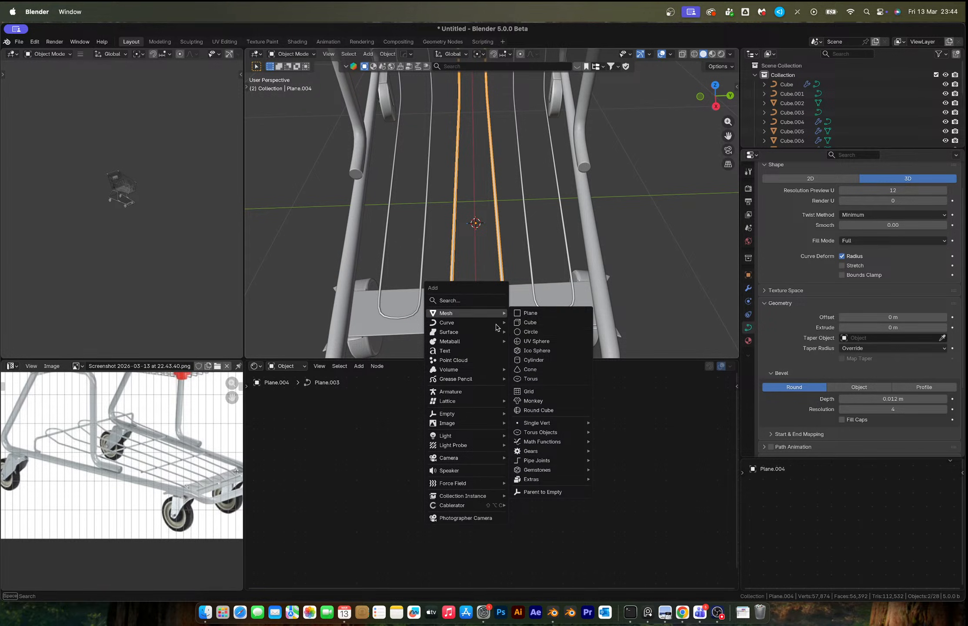
left_click(537, 361)
type("r")
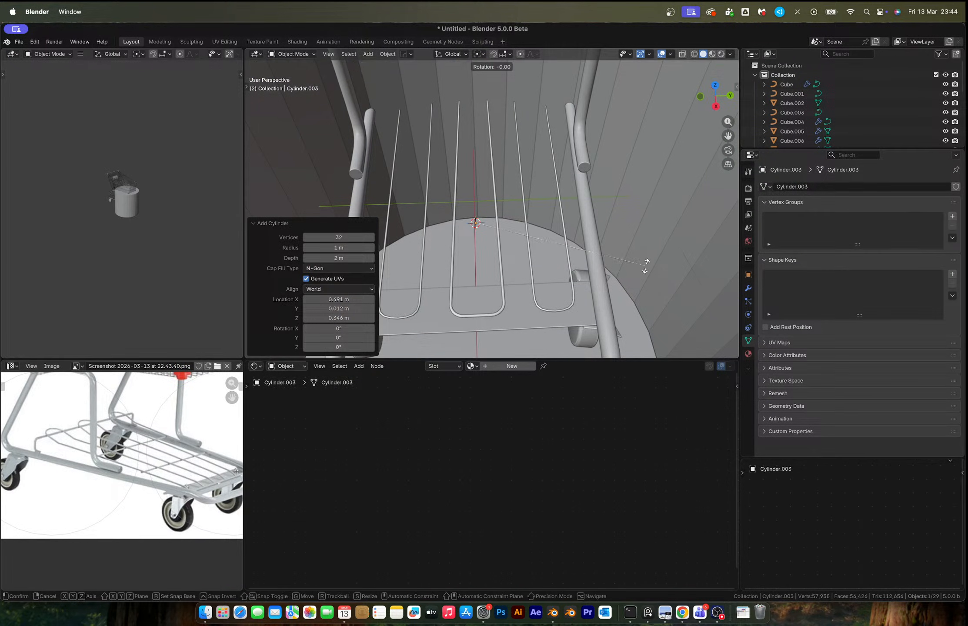
type("x90")
key("Return")
key("s")
left_click(497, 220)
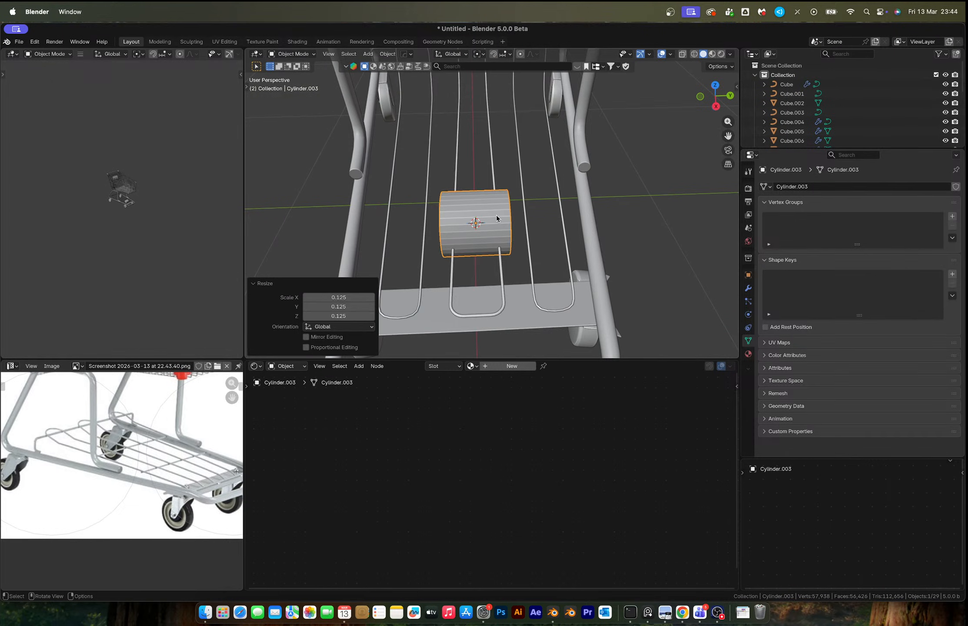
Shrink the cylinder to a thin rod and stretch it along Y by about 96.6 into a crossbar spanning the wire loops
key("s")
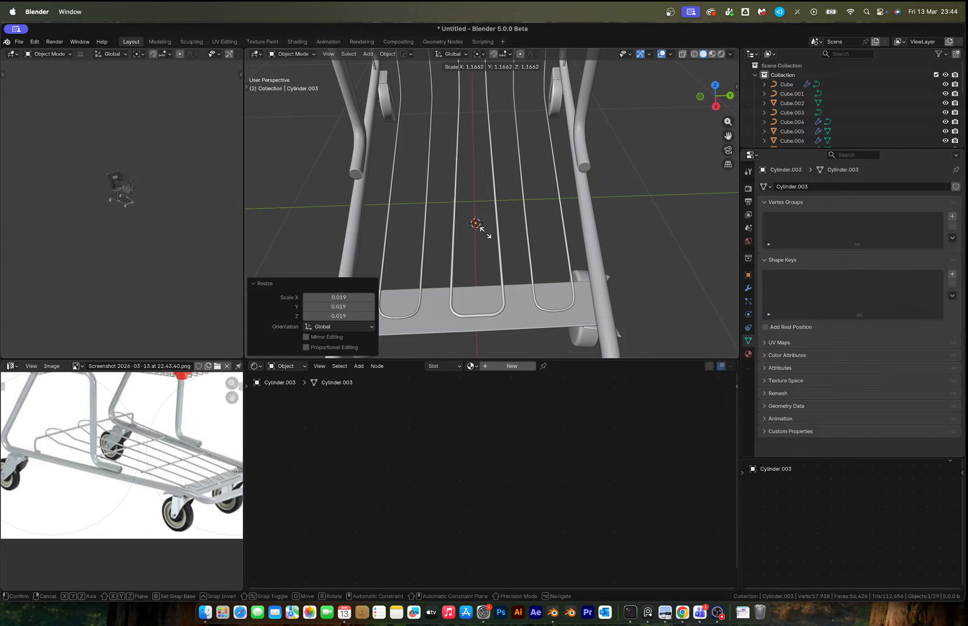
left_click(490, 235)
key("s")
key("x")
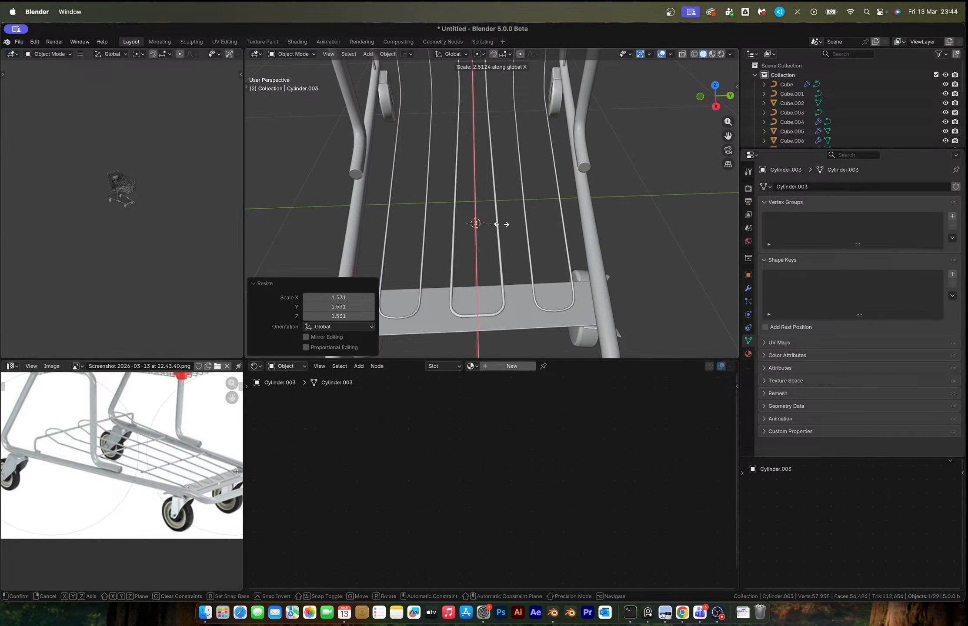
key("y")
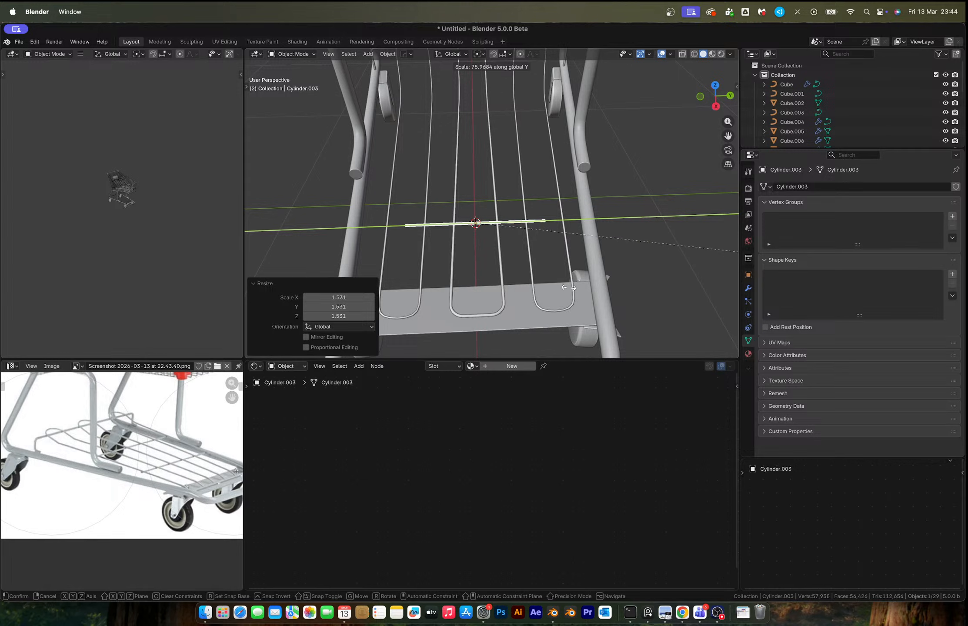
left_click(725, 288)
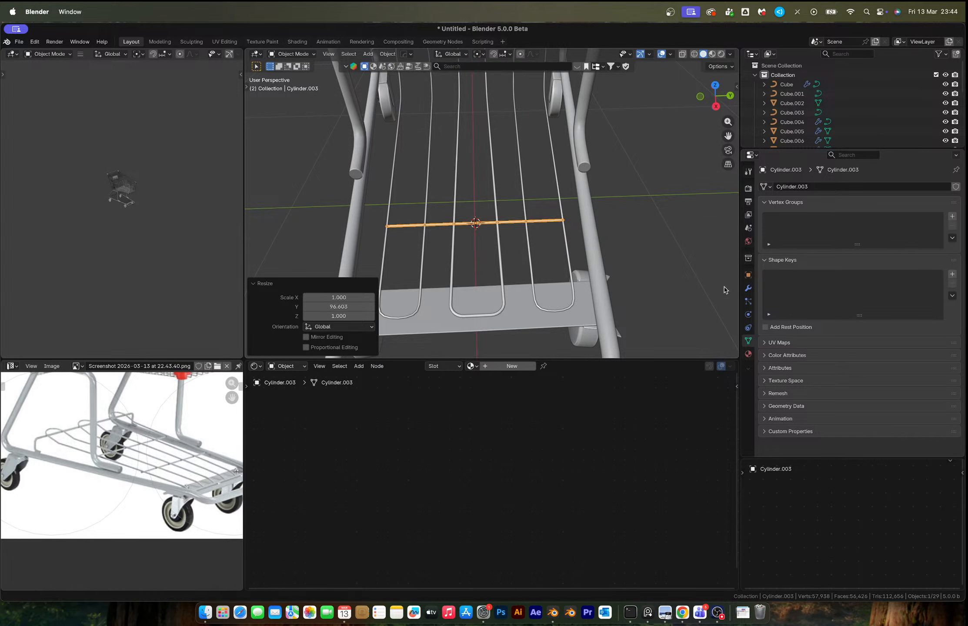
middle_click_drag(625, 248, 683, 230)
left_click(666, 164)
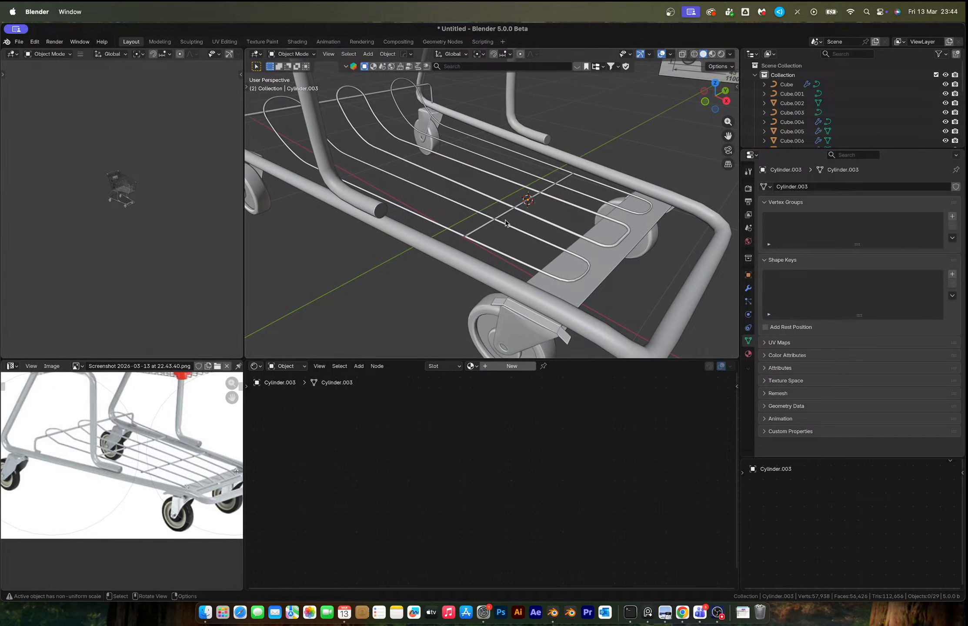
Duplicate the lower rack's crossbar and place the copy about 0.79 m towards the rear along X
left_click(480, 232)
left_click(705, 101)
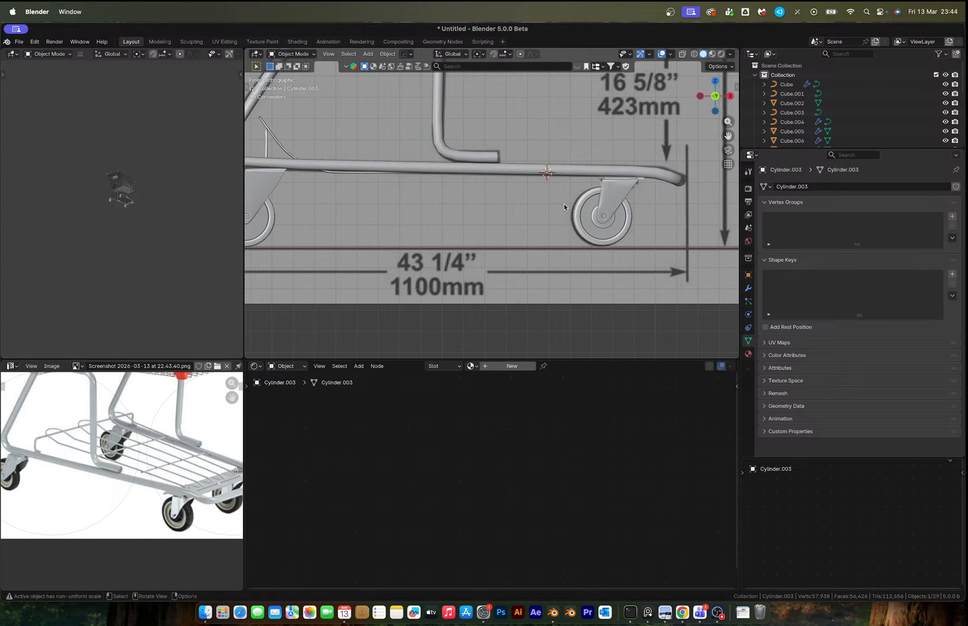
scroll(530, 190, "up", 2)
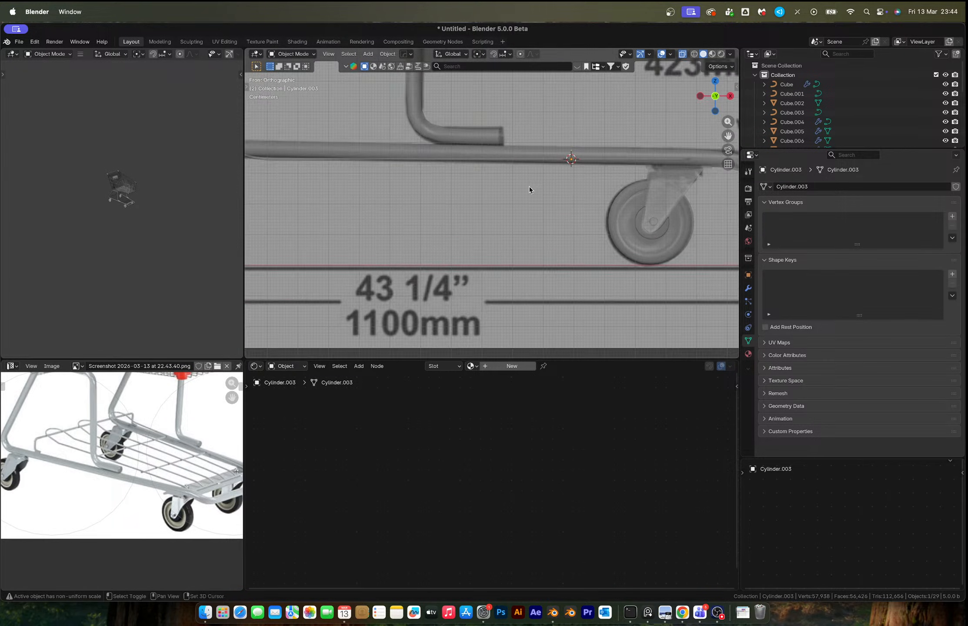
middle_click_drag(530, 190, 577, 199, "shift")
key("shift+d")
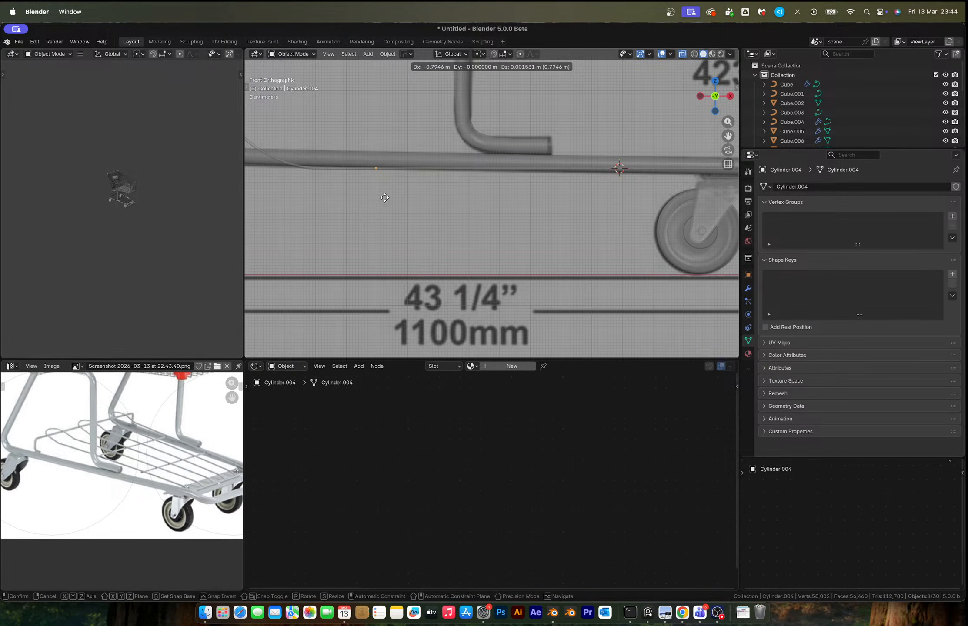
left_click(384, 198)
middle_click_drag(490, 167, 445, 176)
left_click(437, 185)
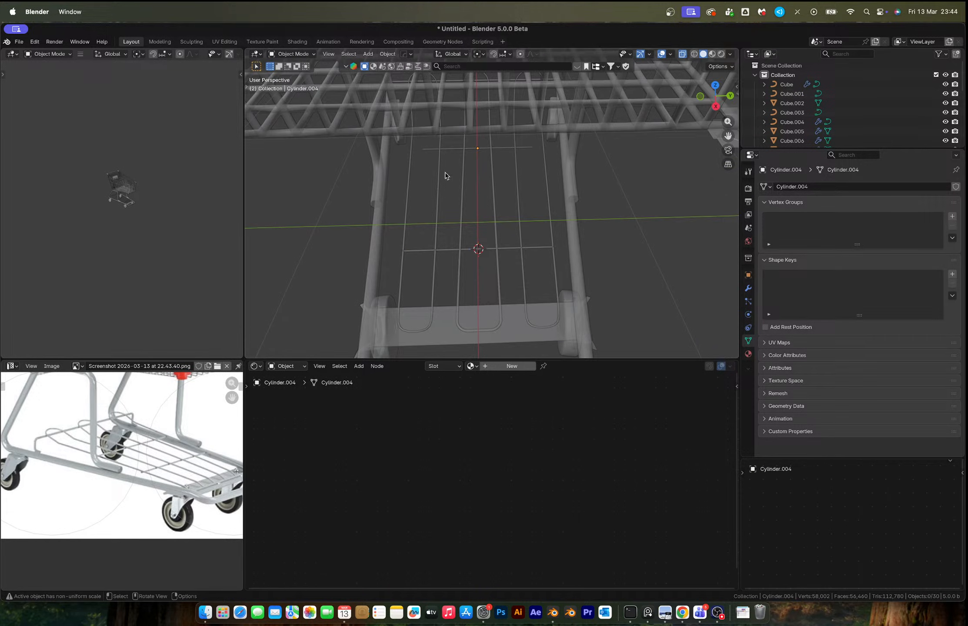
Lengthen the rear crossbar along Y by a factor of about 1.194 to span the wire loops, and turn off X-ray
left_click(461, 151)
key("s")
key("x")
key("y")
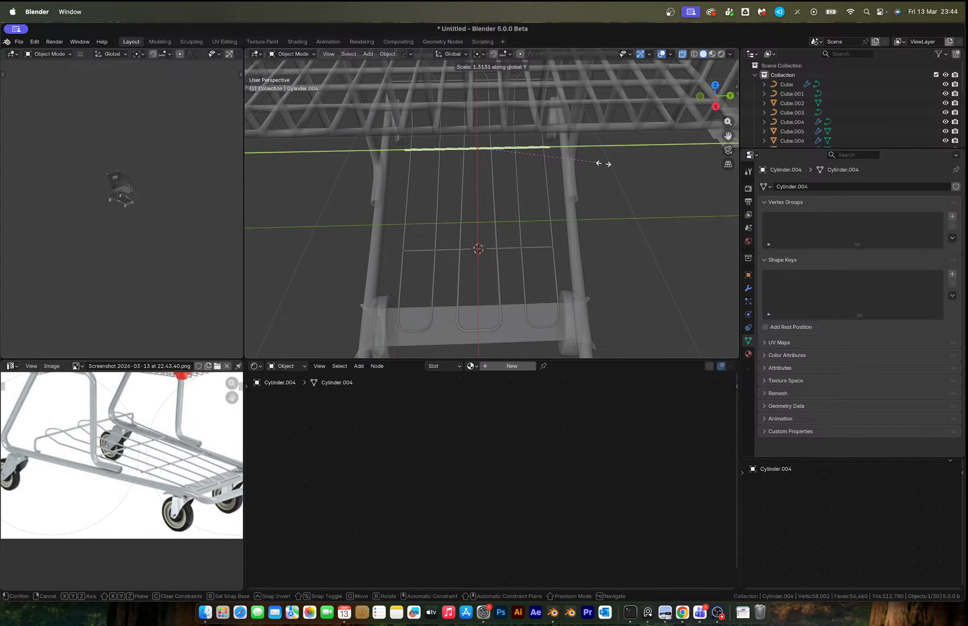
left_click(584, 164)
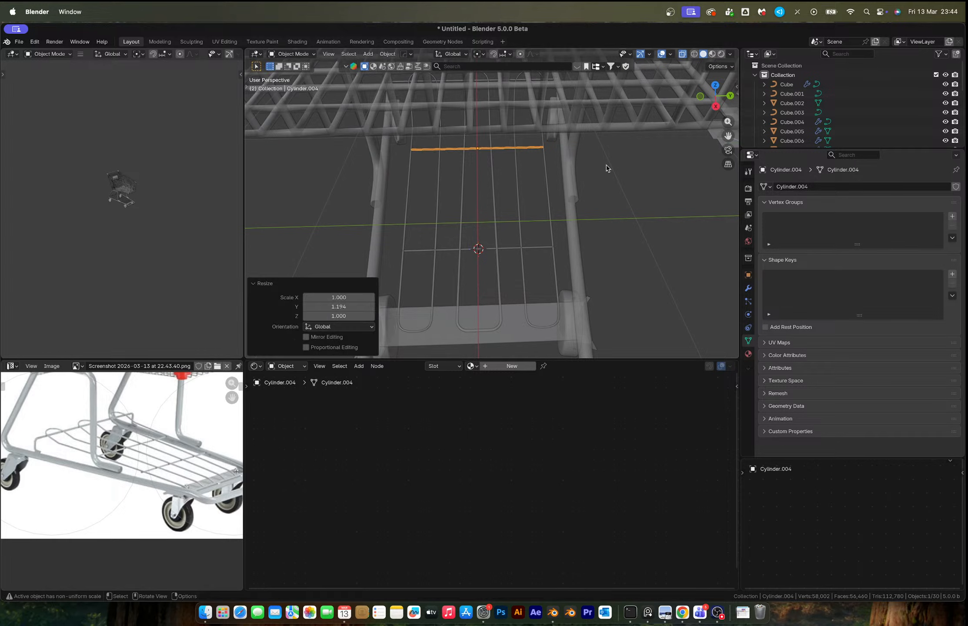
left_click(608, 169)
middle_click_drag(607, 169, 653, 153)
key("alt+z")
Examine the lower rack with its crossbars and the wire basket above it
scroll(631, 155, "down", 4)
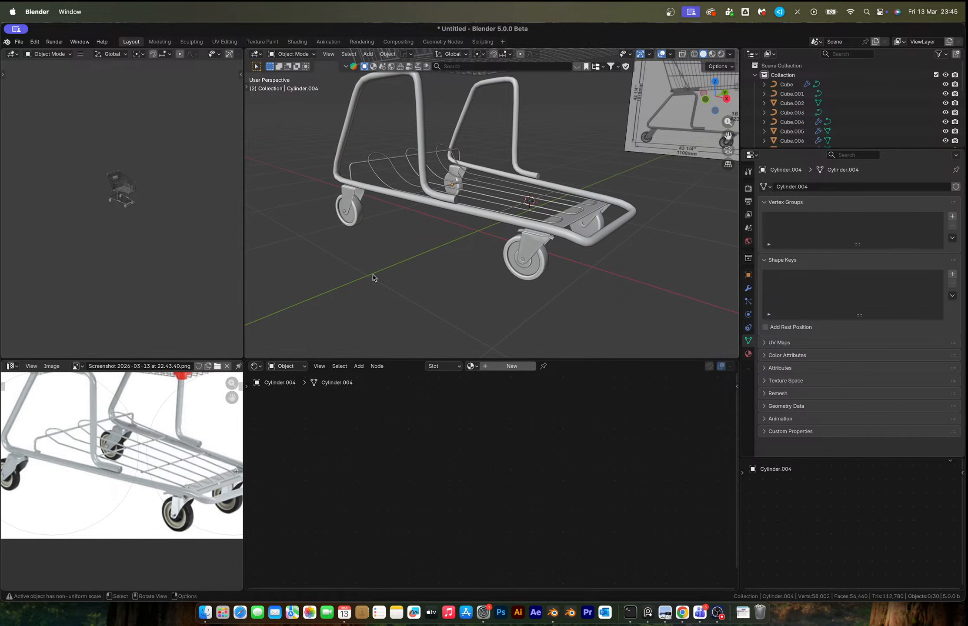
scroll(341, 221, "up", 2)
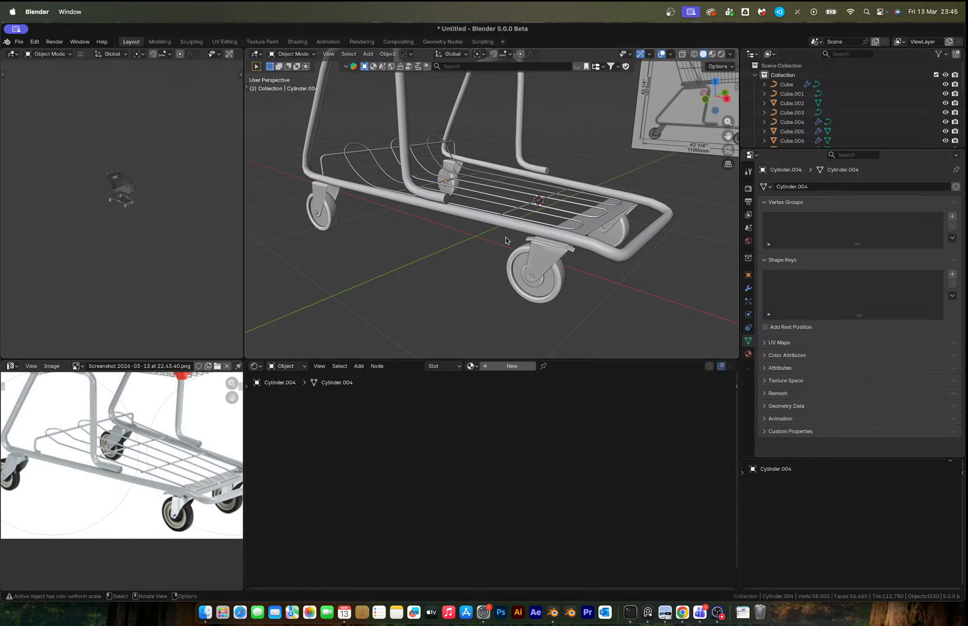
scroll(506, 240, "down", 3)
middle_click_drag(499, 218, 544, 224)
scroll(543, 224, "down", 3)
middle_click_drag(511, 170, 485, 235, "shift")
scroll(485, 235, "up", 3)
left_click(483, 236)
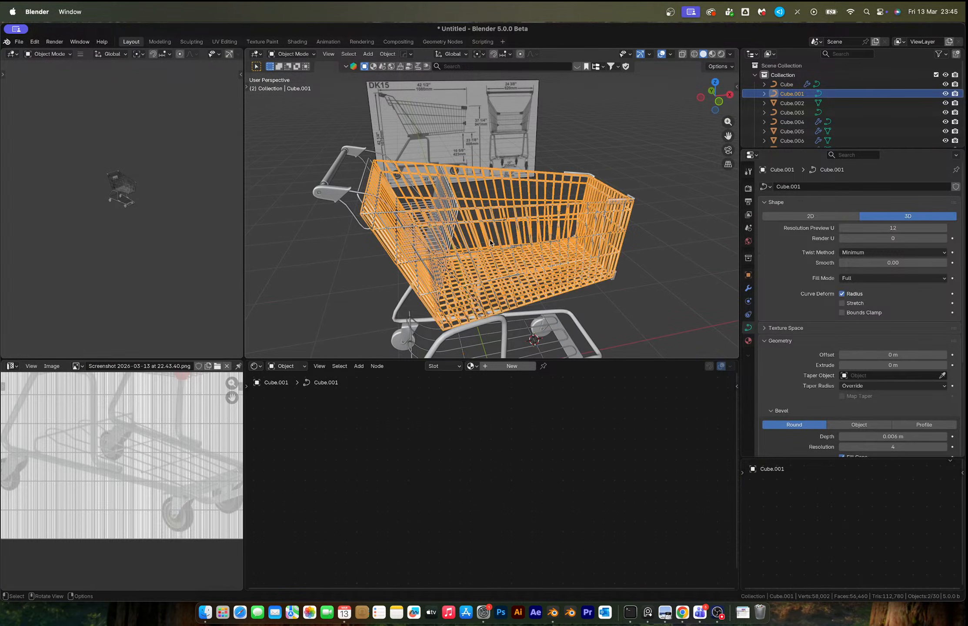
scroll(462, 246, "up", 5)
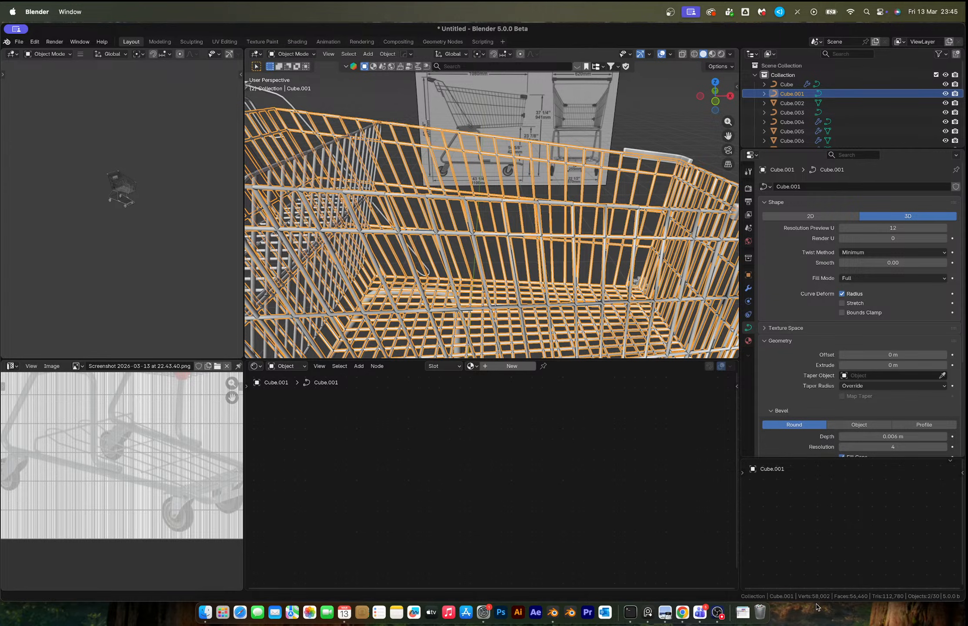
Switch to OBS to check the stream status, and return to Blender
left_click(718, 614)
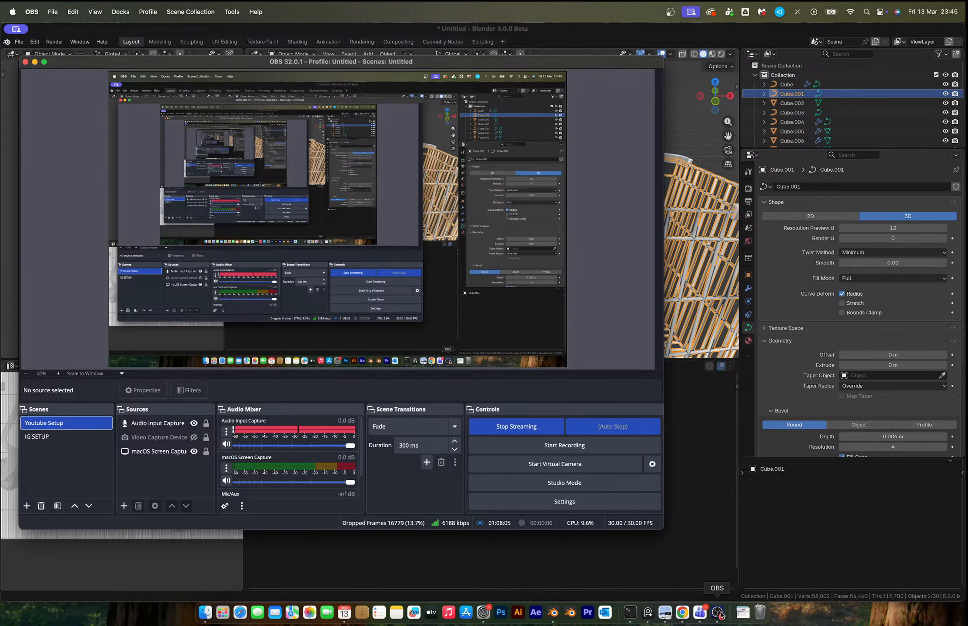
left_click(653, 32)
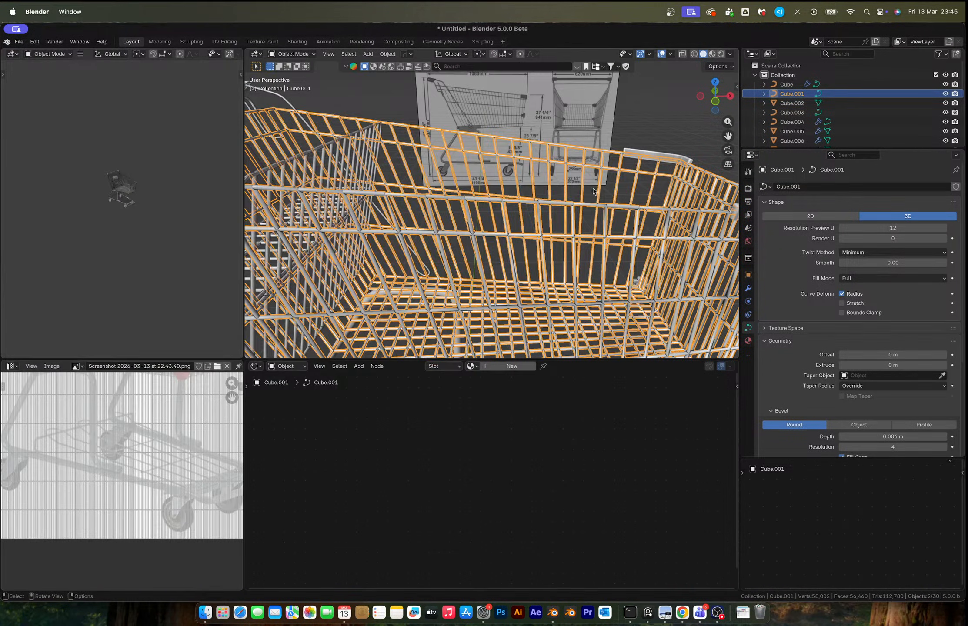
Select the corner bumpers on the basket's front rim and change the node editor area to an Asset Browser
left_click(645, 150)
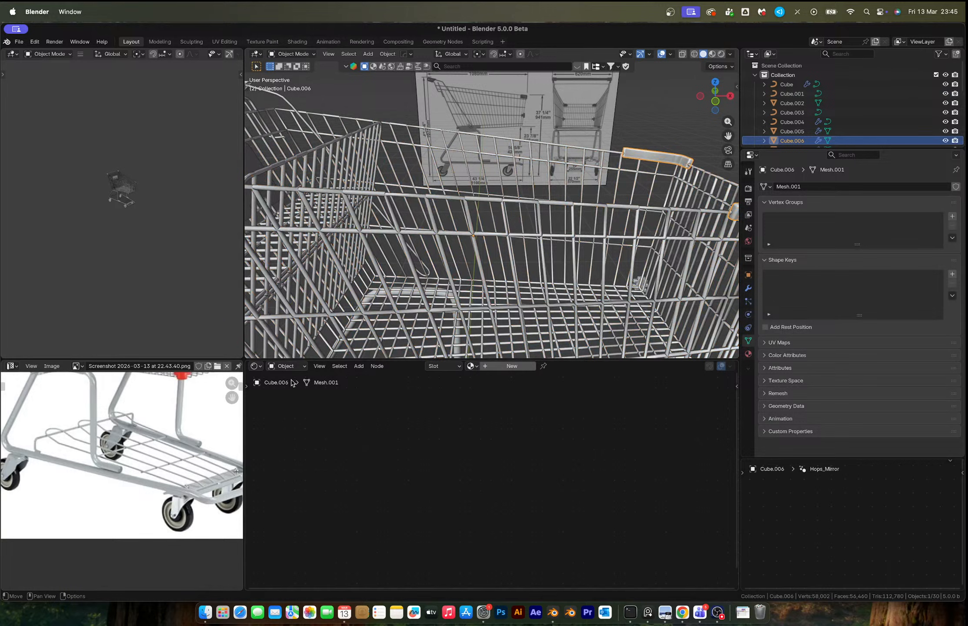
left_click(286, 366)
left_click(259, 369)
left_click(522, 425)
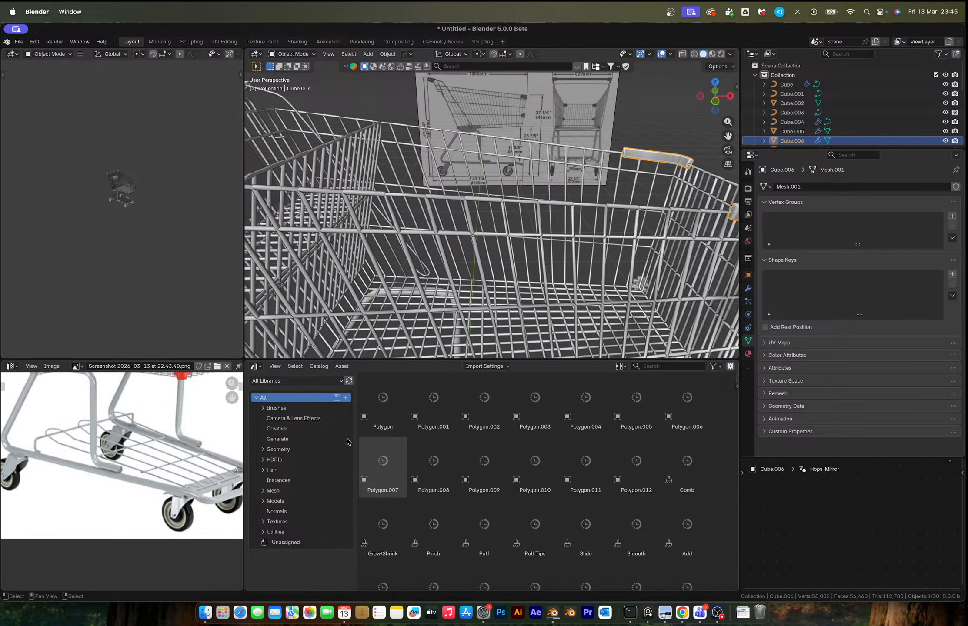
Limit the Asset Browser to the Textures catalog of the Poly Haven library and look through it
left_click(295, 381)
left_click(280, 455)
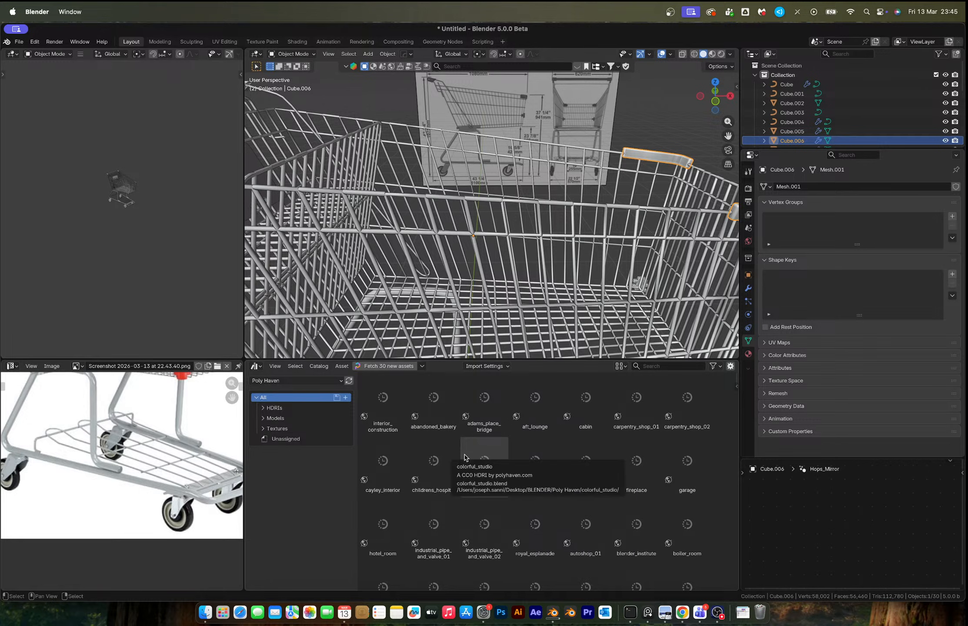
left_click(277, 429)
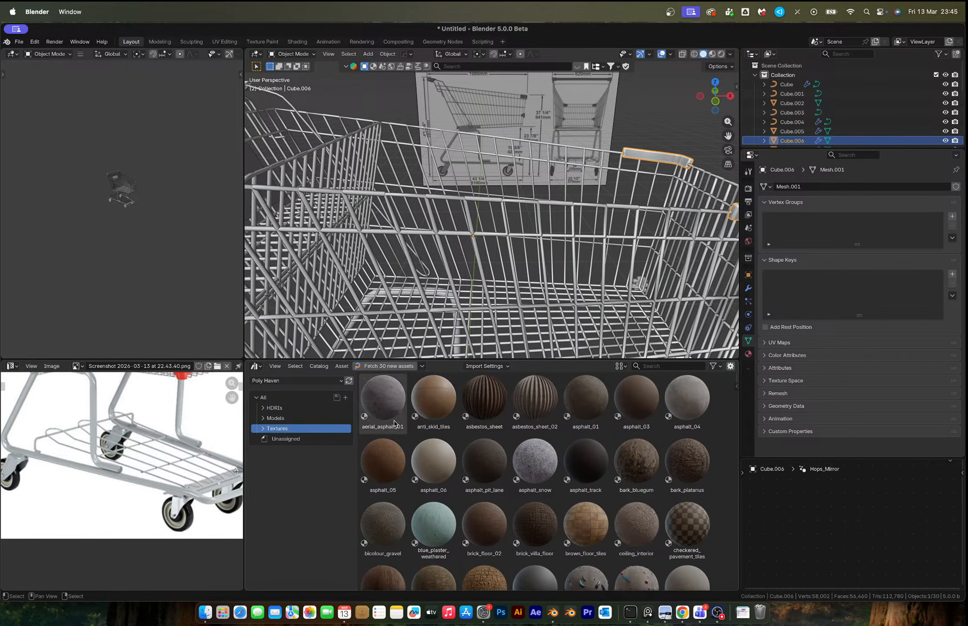
scroll(394, 423, "down", 10)
Search the Poly Haven textures for "red" and for "plastic"
left_click(654, 366)
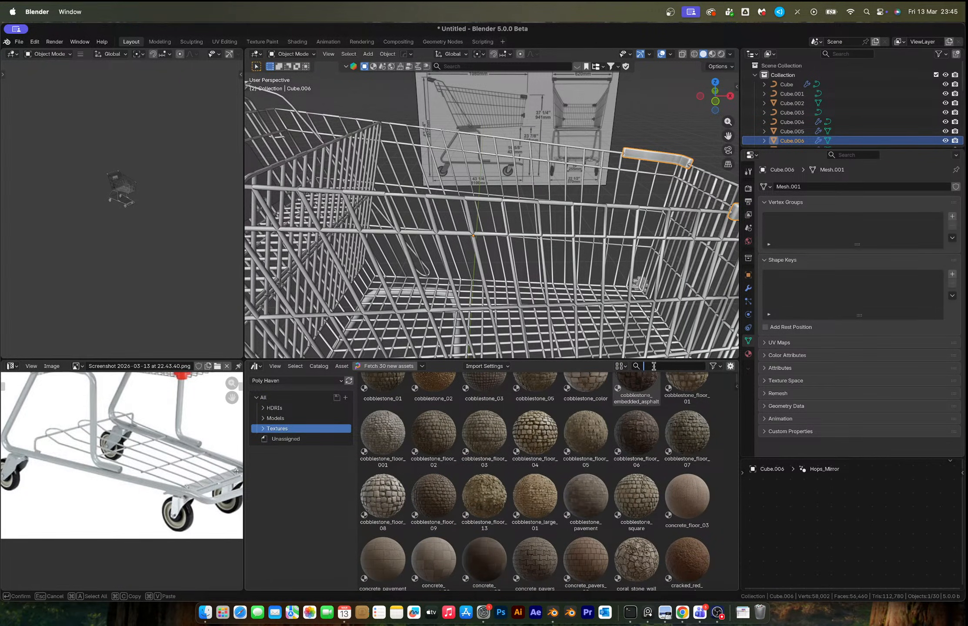
type("red")
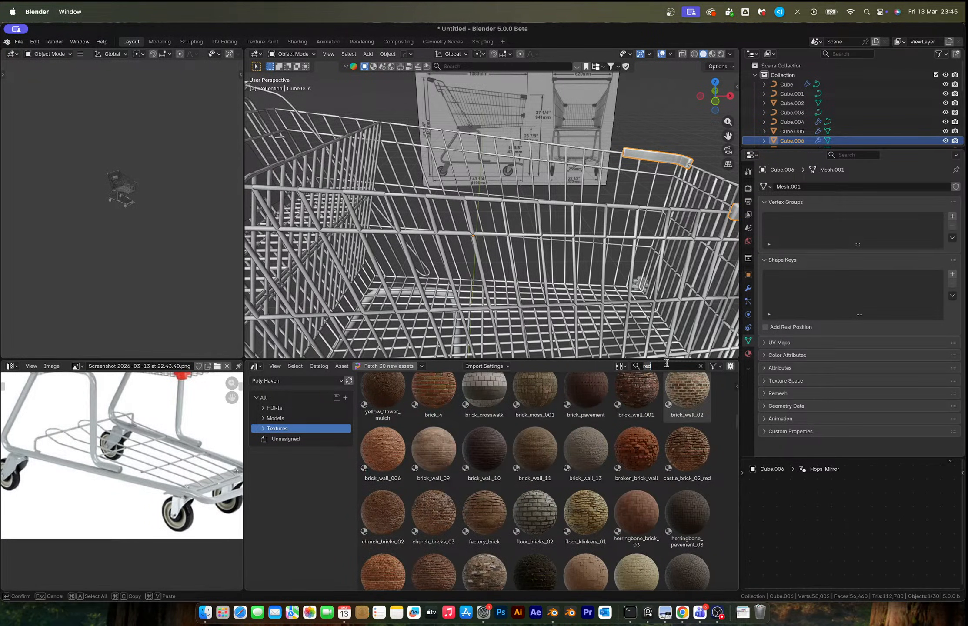
key("BackSpace")
key("BackSpace")
key("BackSpace")
type("plastic")
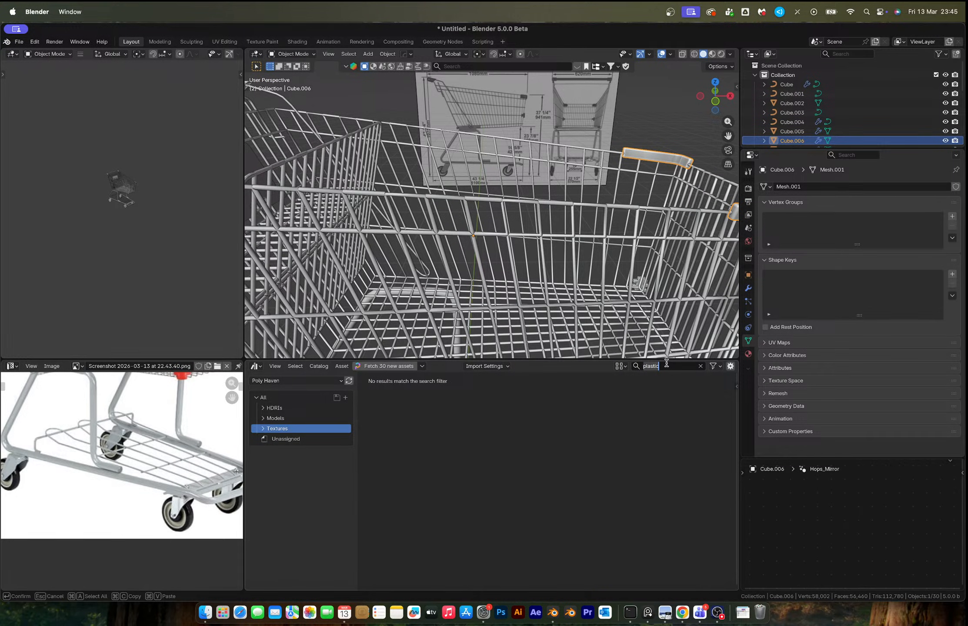
Clear the texture search and browse the full Poly Haven texture list for a suitable cart material
key("BackSpace")
key("BackSpace")
key("BackSpace")
key("BackSpace")
key("BackSpace")
key("BackSpace")
key("BackSpace")
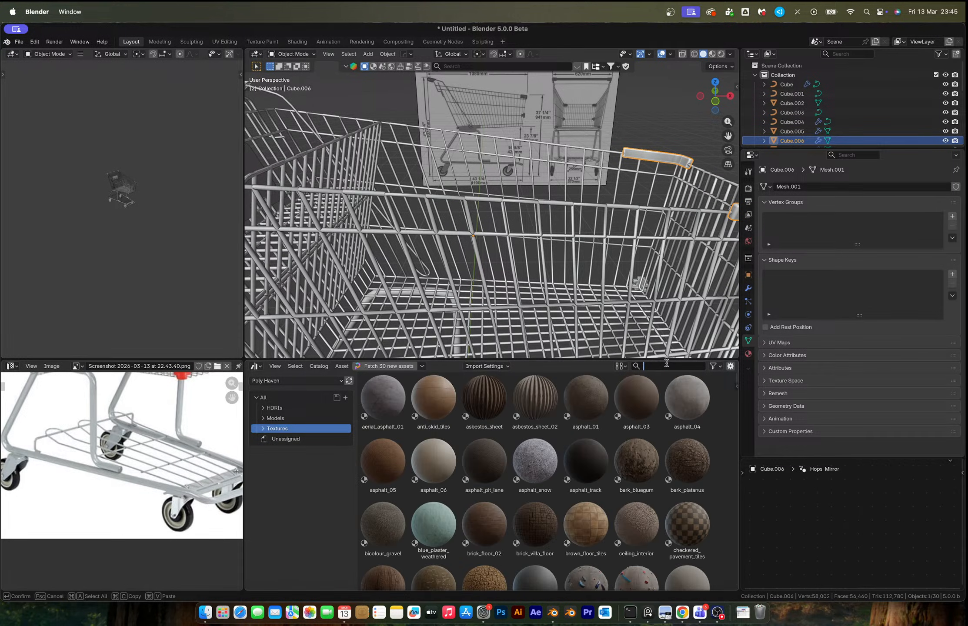
left_click(595, 505)
scroll(589, 511, "down", 15)
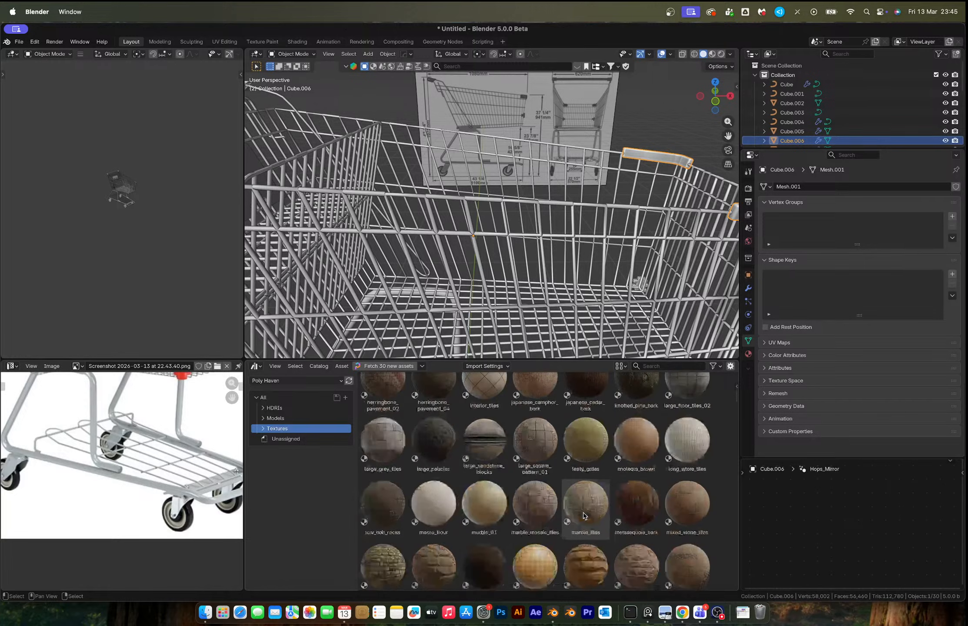
scroll(586, 514, "down", 12)
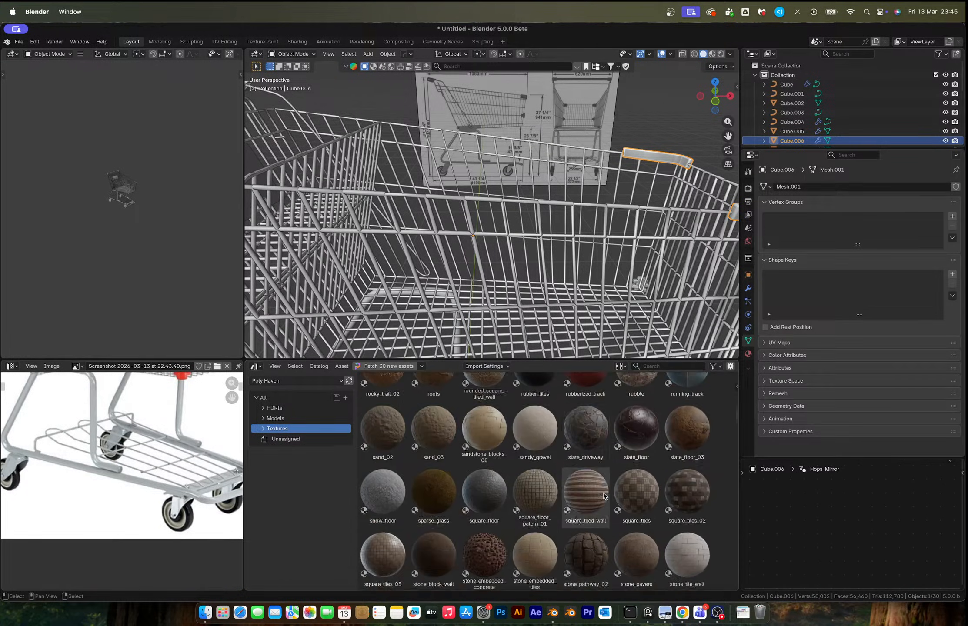
scroll(604, 496, "down", 8)
Search the Poly Haven textures for "metal" and look over the matching materials
left_click(656, 366)
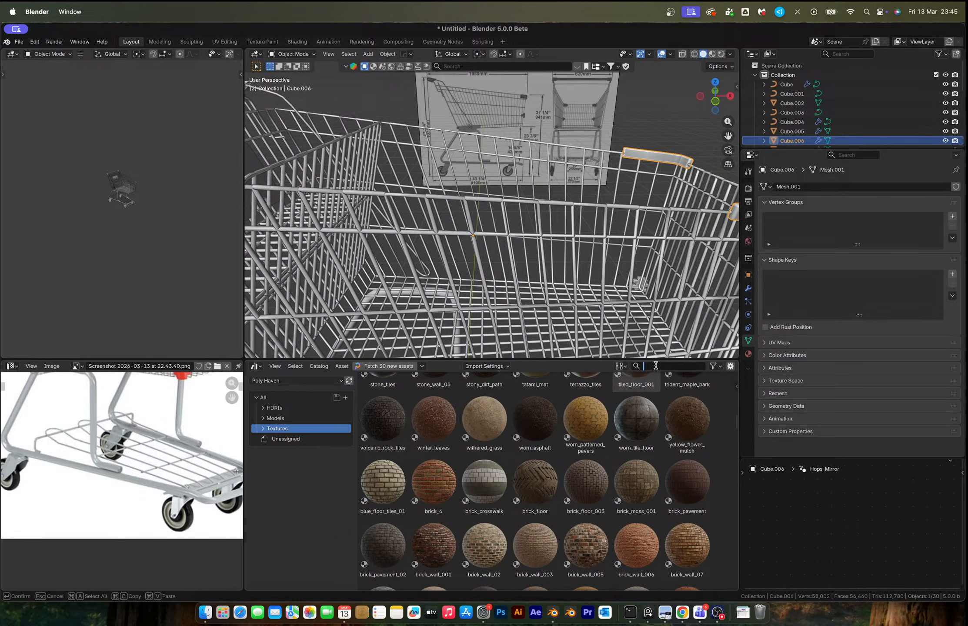
type("mate")
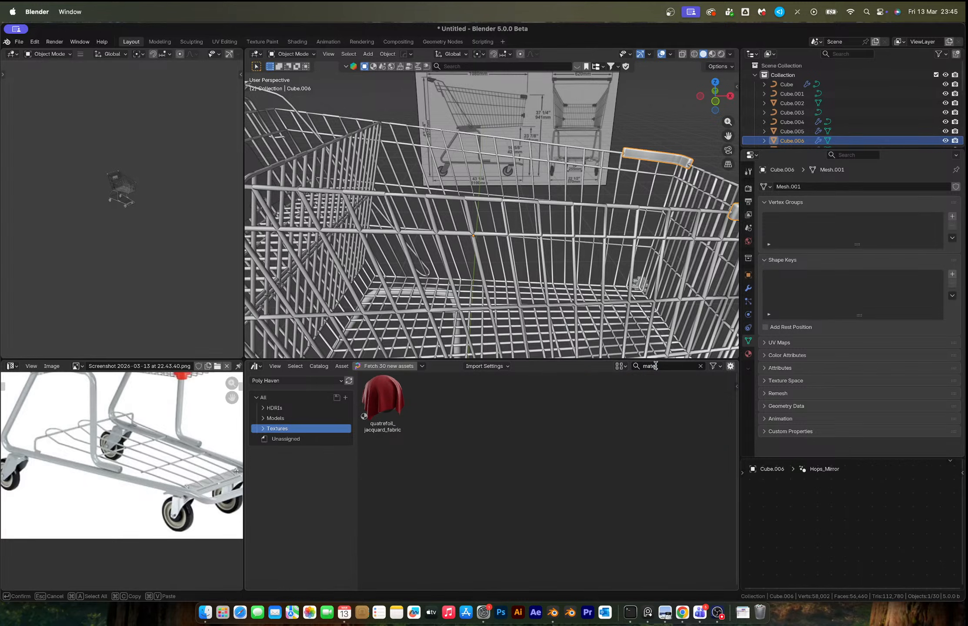
key("BackSpace")
key("BackSpace")
key("BackSpace")
type("etal")
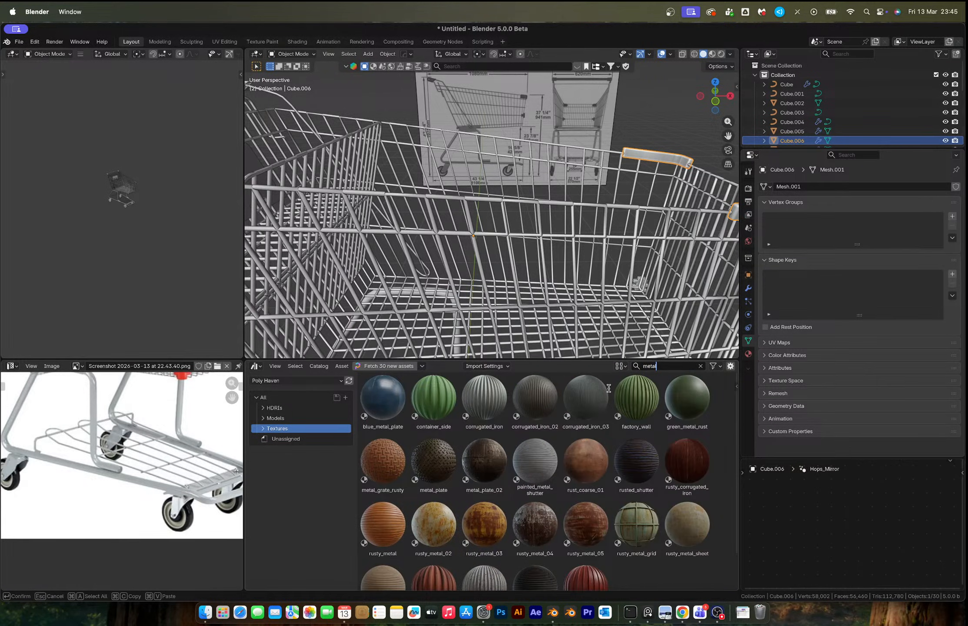
left_click(592, 394)
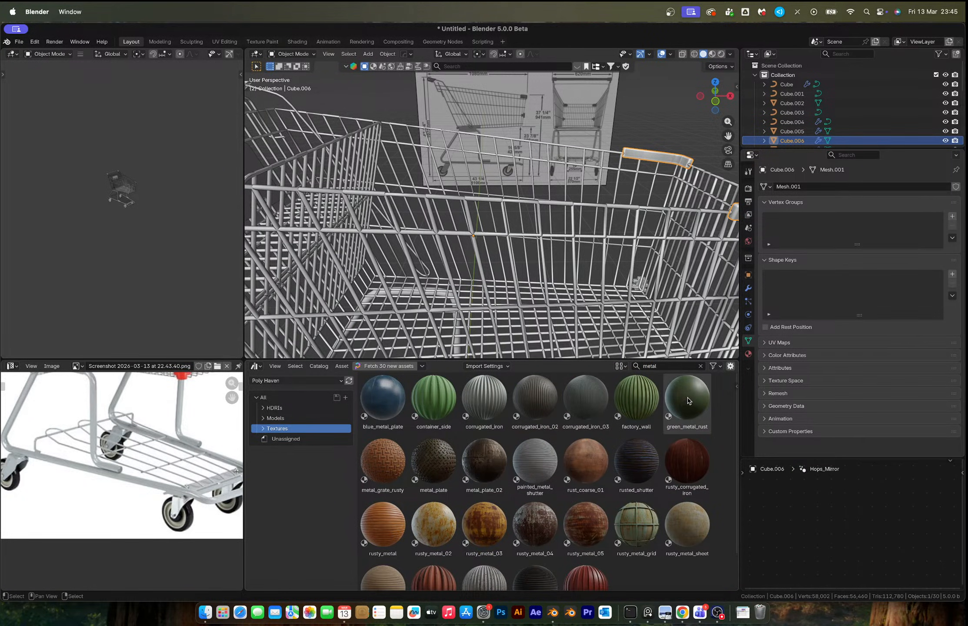
scroll(689, 536, "down", 2)
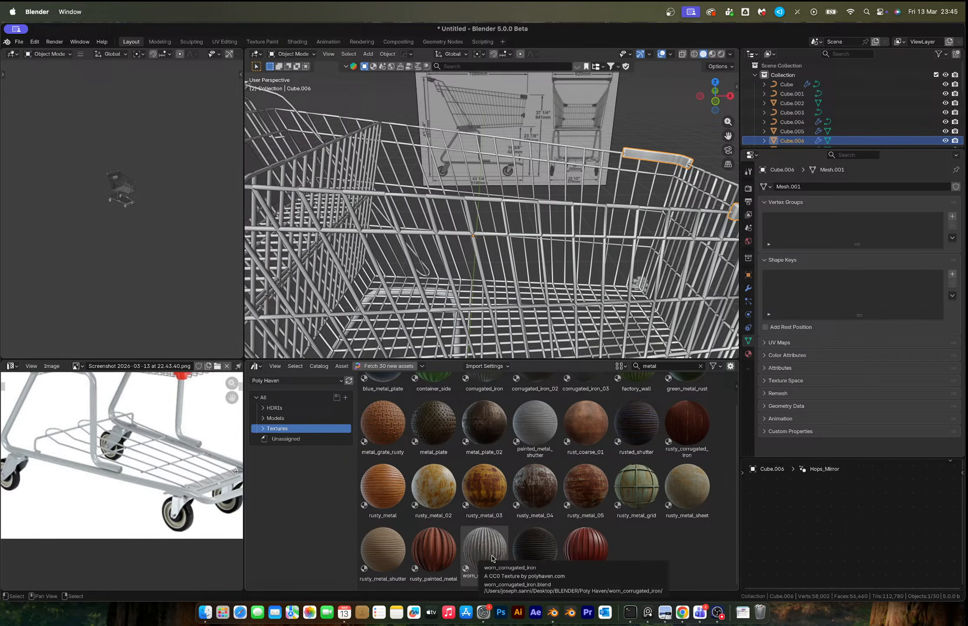
Select all parts of the shopping cart, leaving out the reference images
left_click(515, 201)
middle_click_drag(517, 202, 593, 253)
scroll(545, 238, "down", 10)
left_click_drag(430, 174, 564, 287)
key("m")
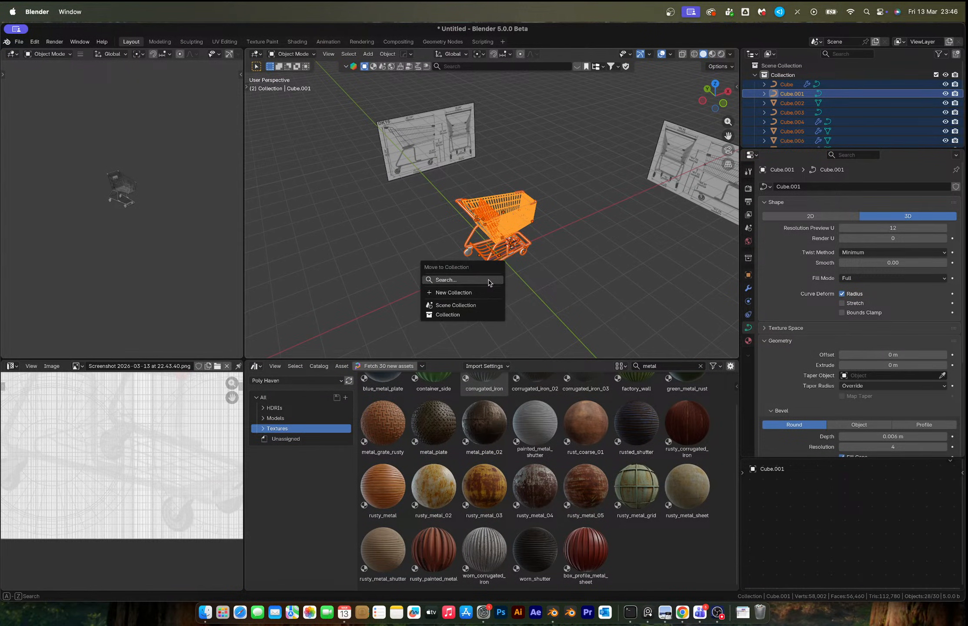
left_click(455, 295)
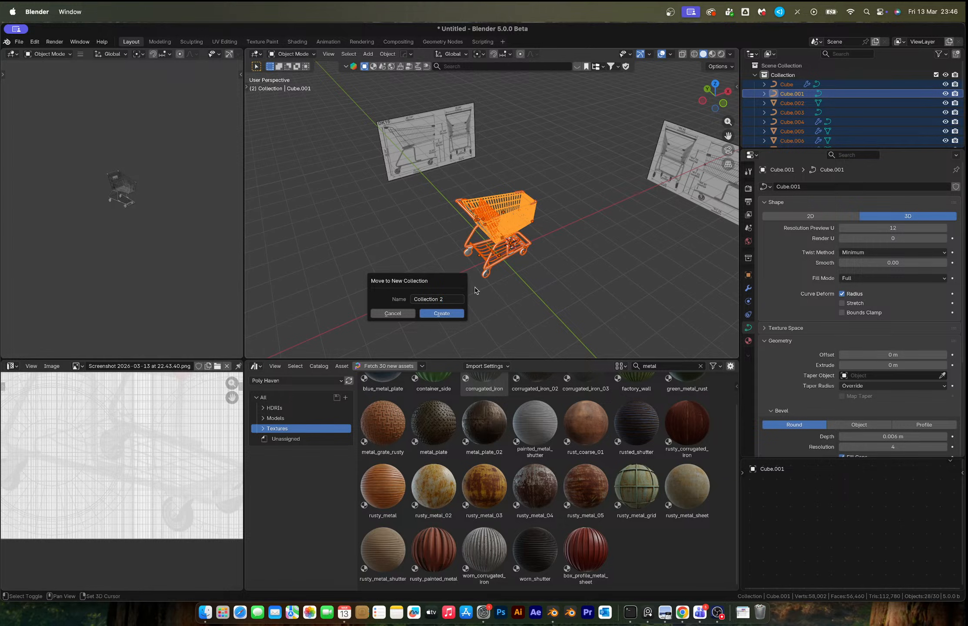
key("Escape")
Duplicate the whole cart in place and move the copies into a new collection named DUMP
key("shift+d")
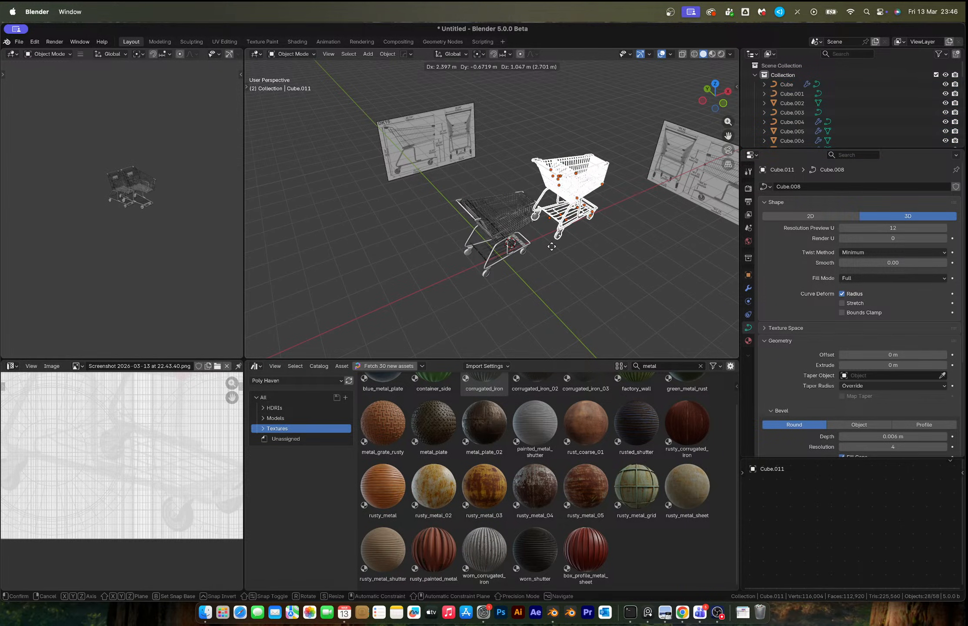
right_click(552, 248)
key("m")
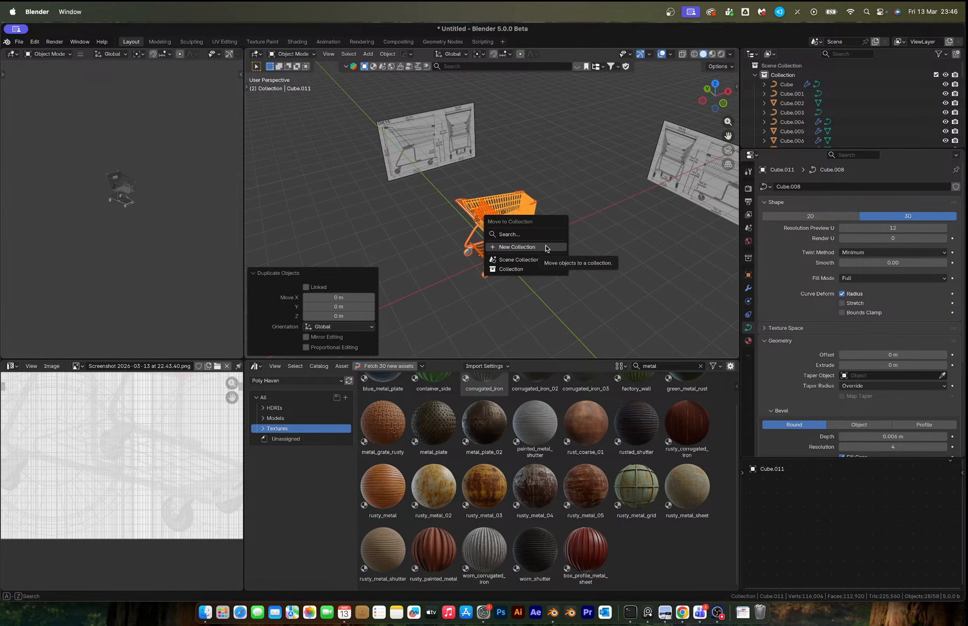
left_click(542, 249)
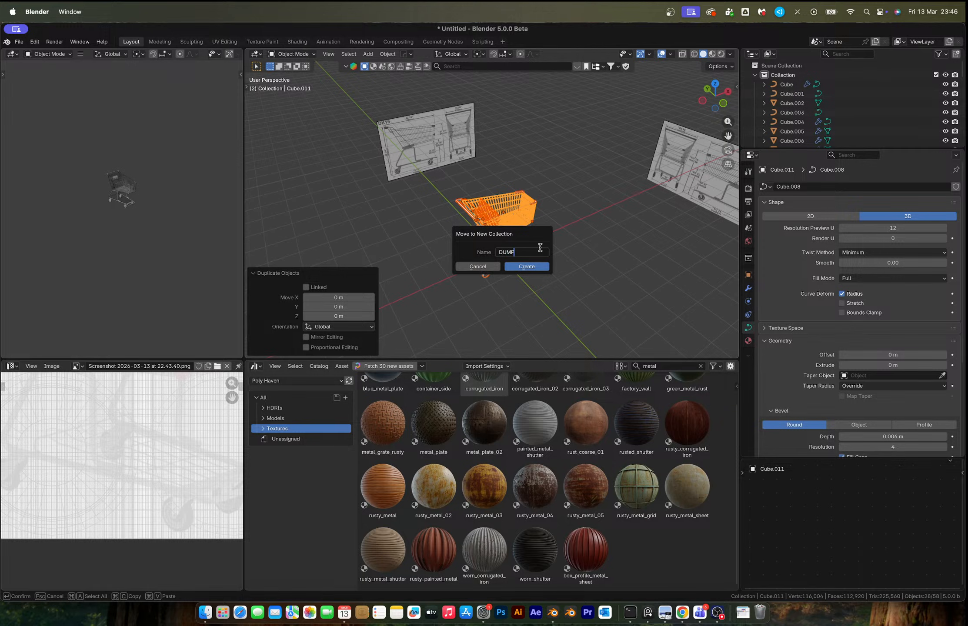
type("DUMP")
key("Return")
Collapse the main collection's contents and exclude the DUMP collection from the view layer
left_click(755, 75)
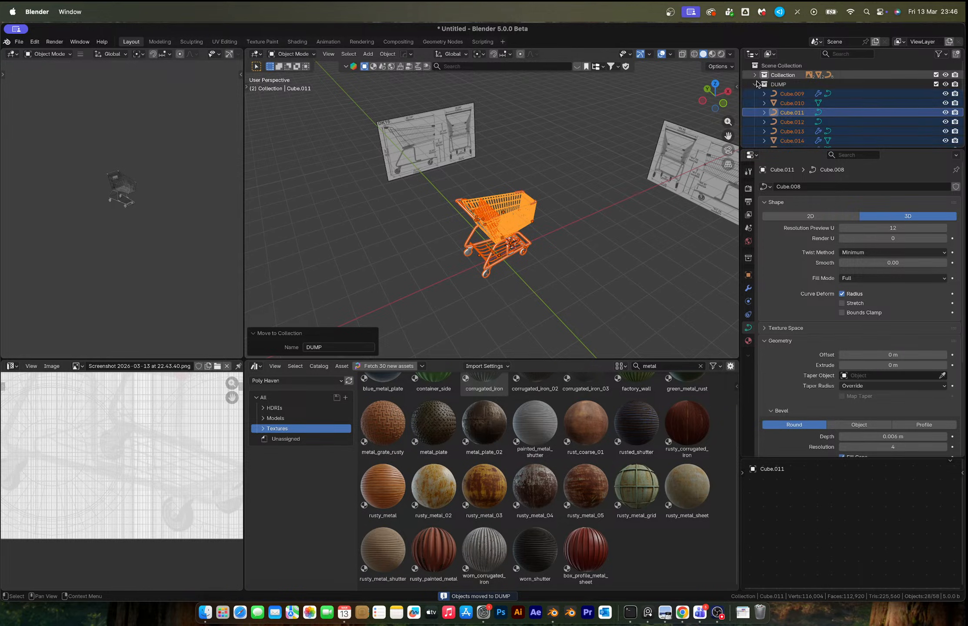
left_click(937, 84)
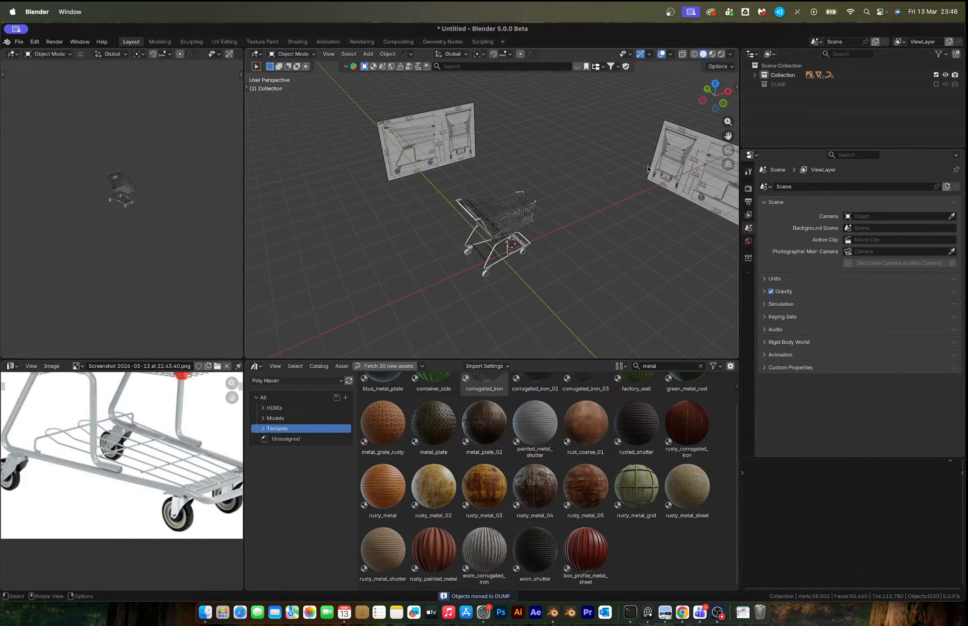
Select the wire basket curve and convert it to a mesh
scroll(535, 207, "up", 7)
middle_click_drag(535, 207, 570, 218)
left_click(546, 236)
key("ctrl+a")
left_click(544, 238)
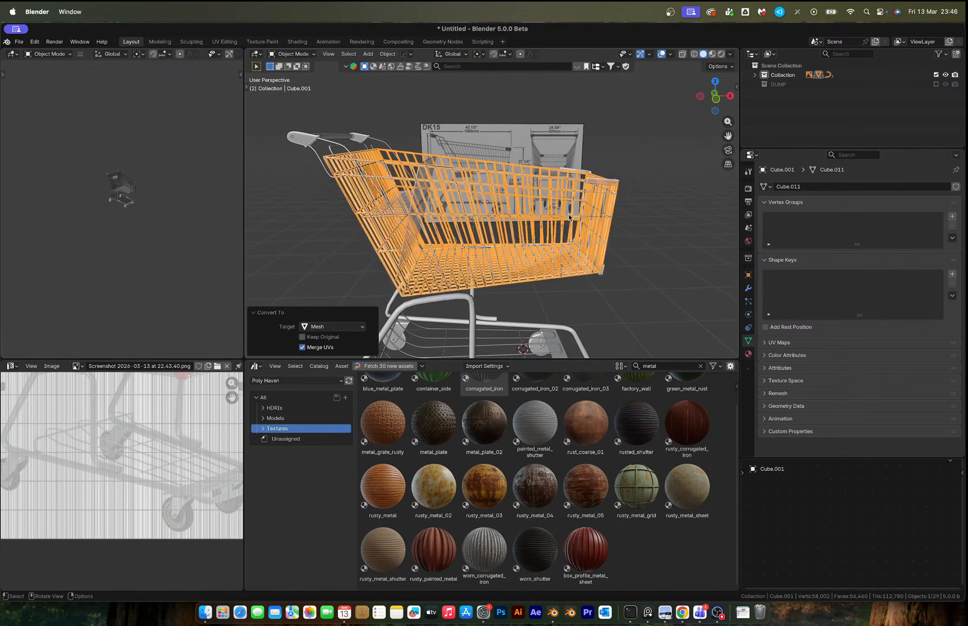
Merge the overlapping vertices of the wire basket mesh by distance
key("Tab")
key("m")
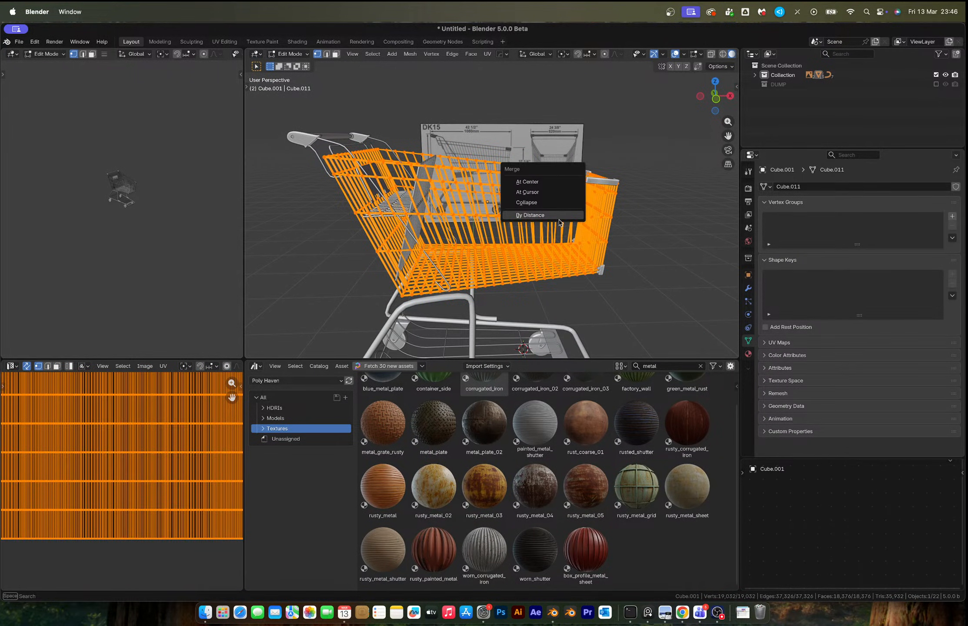
left_click(544, 215)
key("Tab")
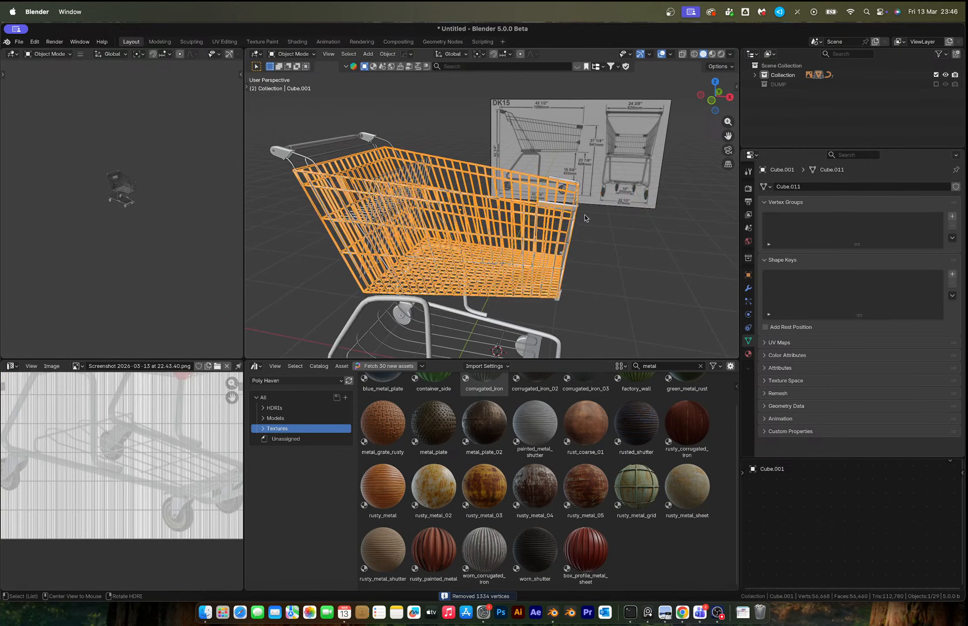
scroll(472, 208, "up", 6)
scroll(471, 207, "down", 7)
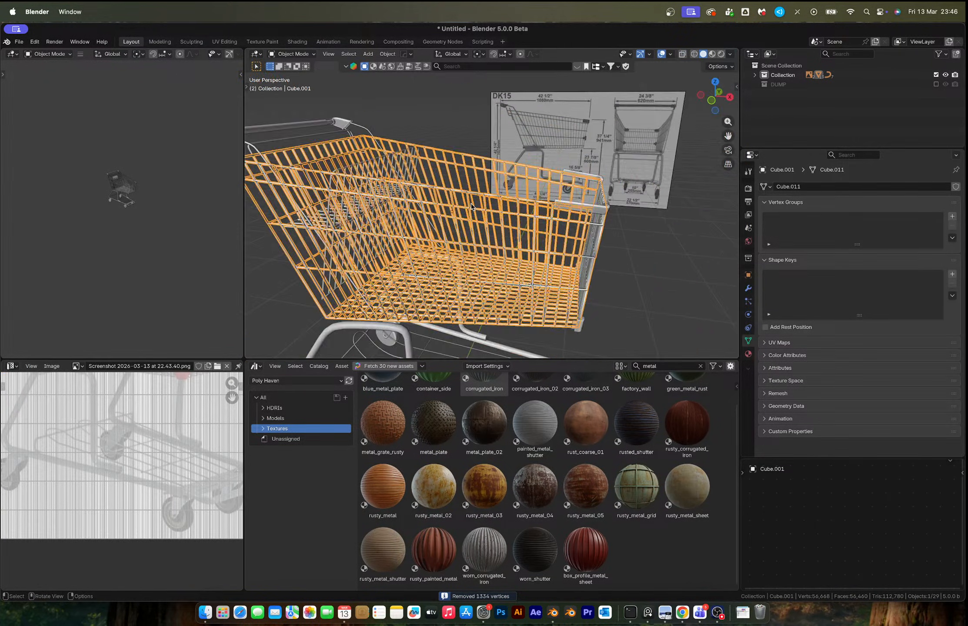
Recalculate the normals of the whole wire basket mesh
left_click(470, 134)
middle_click_drag(470, 135, 538, 245)
left_click(490, 219)
left_click(623, 228)
left_click(538, 245)
key("Tab")
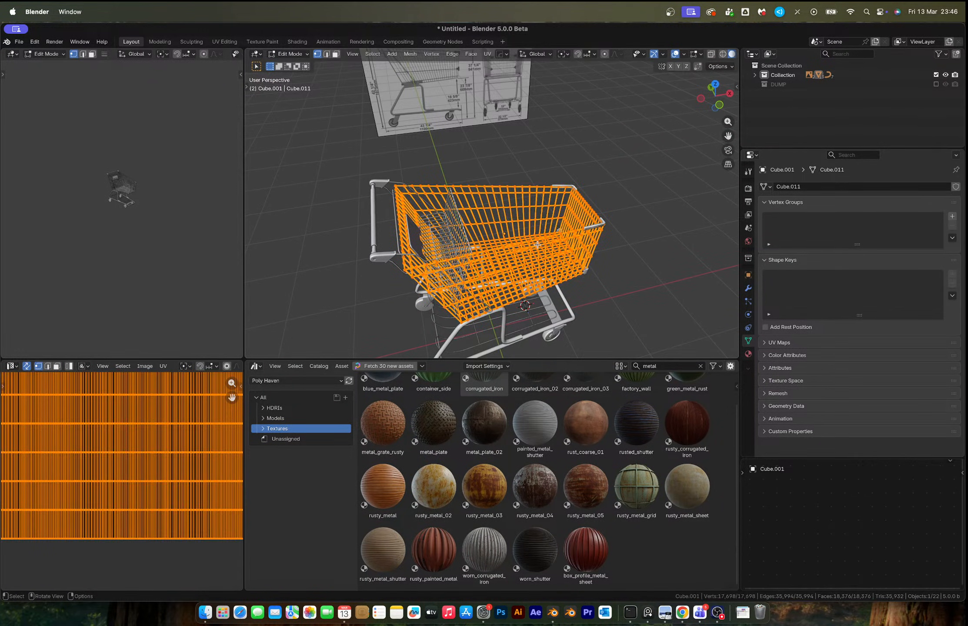
key("shift")
key("shift+n")
key("Tab")
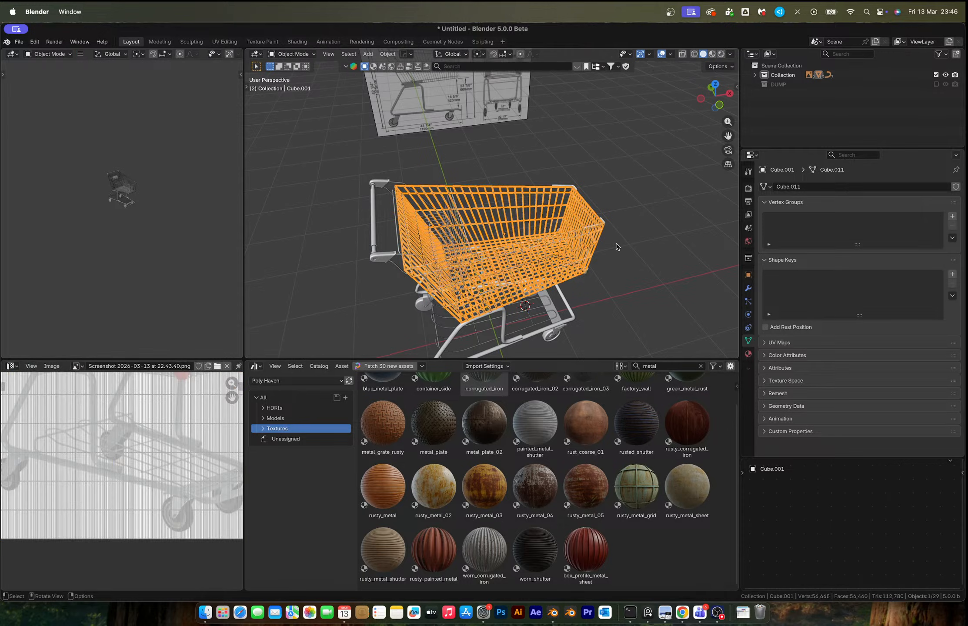
Apply the rusty_metal_sheet material from the Poly Haven textures to the wire basket
middle_click_drag(618, 246, 590, 251)
left_click(627, 249)
left_click(472, 226)
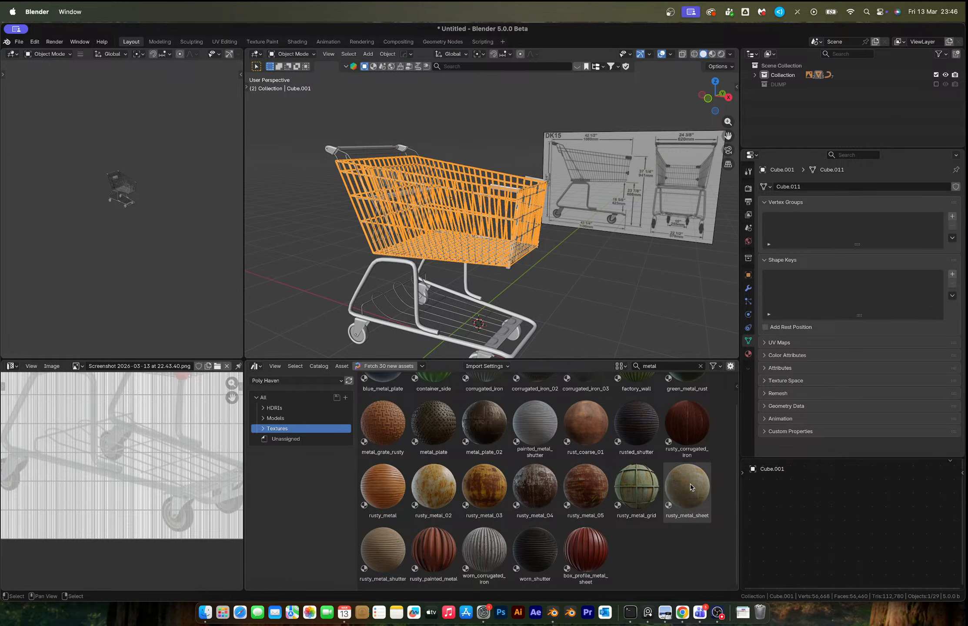
scroll(691, 487, "up", 1)
left_click_drag(693, 527, 460, 236)
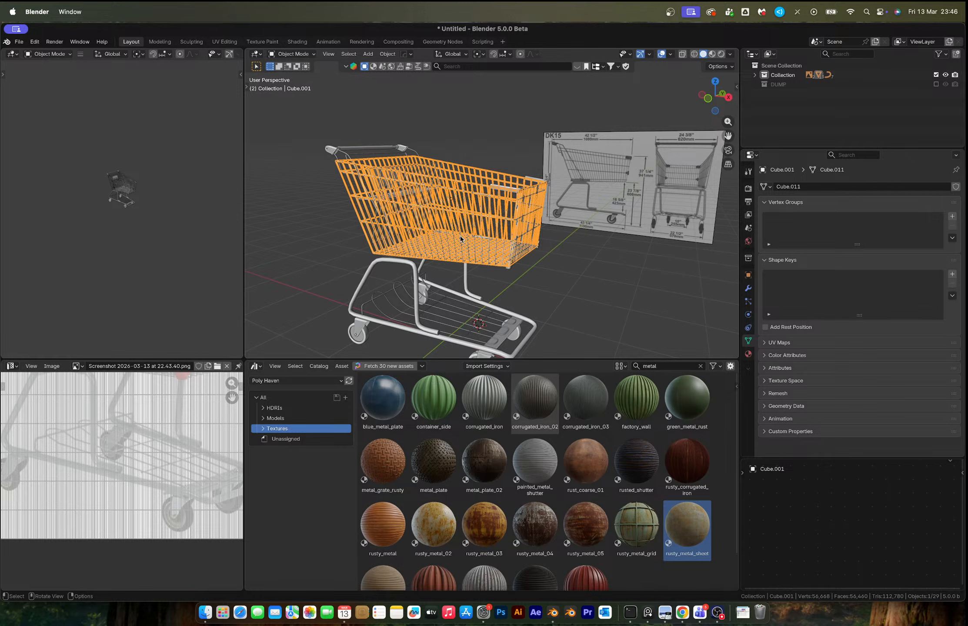
Deselect the basket and switch the viewport shading to Material Preview
left_click(574, 246)
middle_click_drag(528, 246, 520, 249)
key("z")
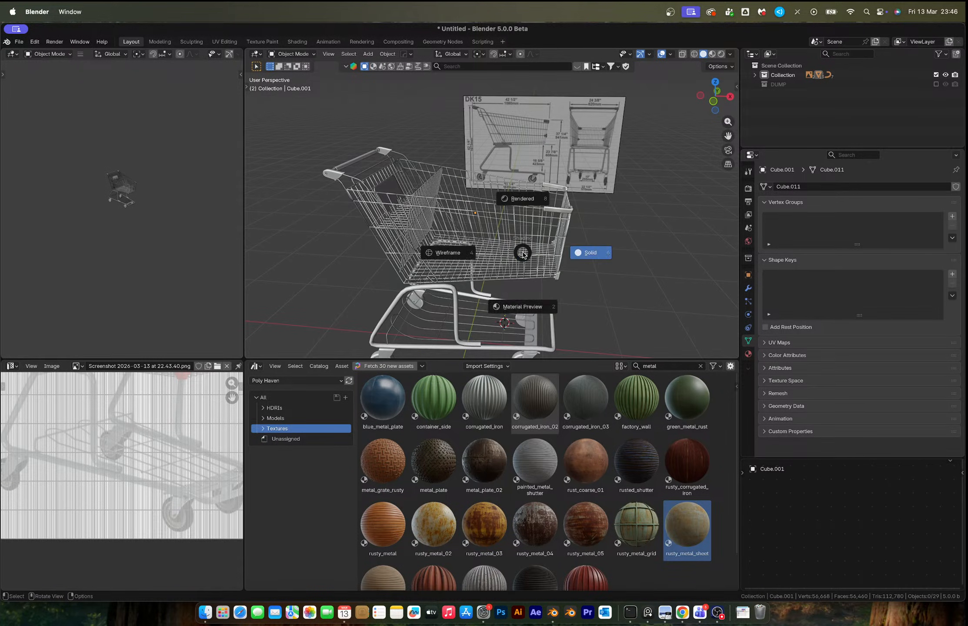
left_click(517, 305)
scroll(517, 253, "up", 4)
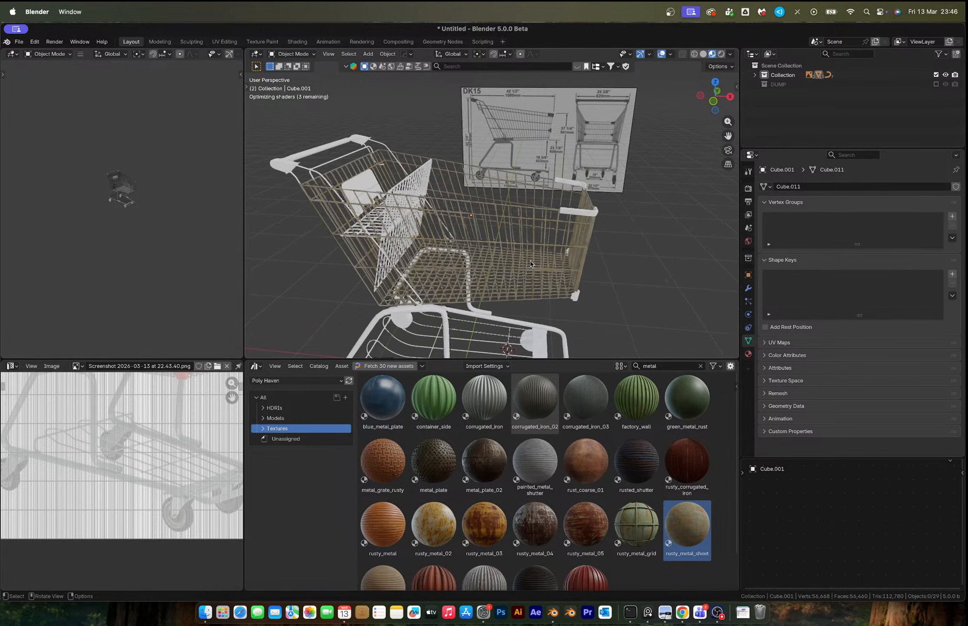
In the basket's shader nodes, insert a Hue/Saturation/Value node between the base color texture and Principled BSDF, with saturation 0
left_click(493, 213)
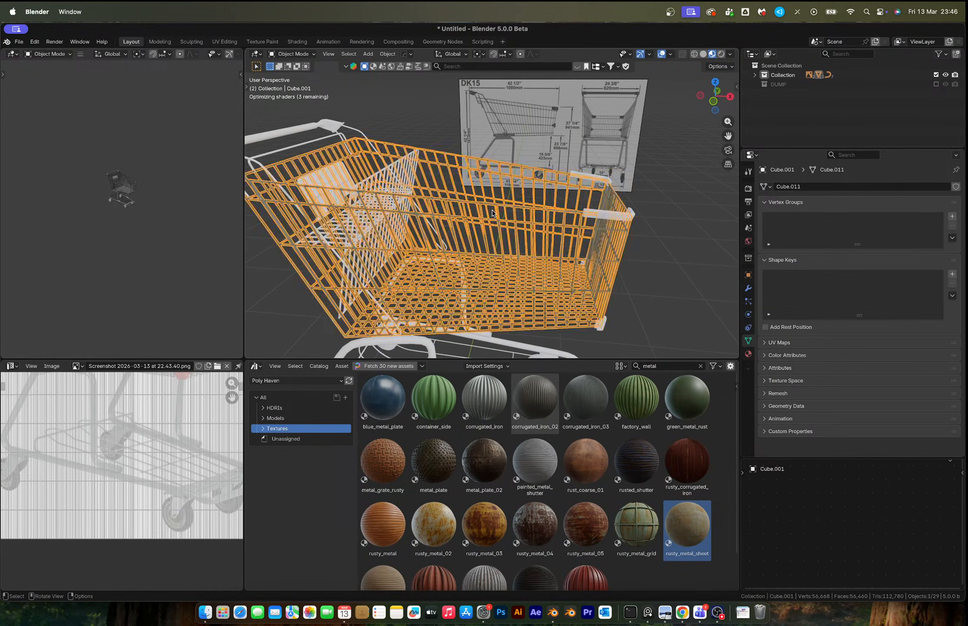
left_click(256, 366)
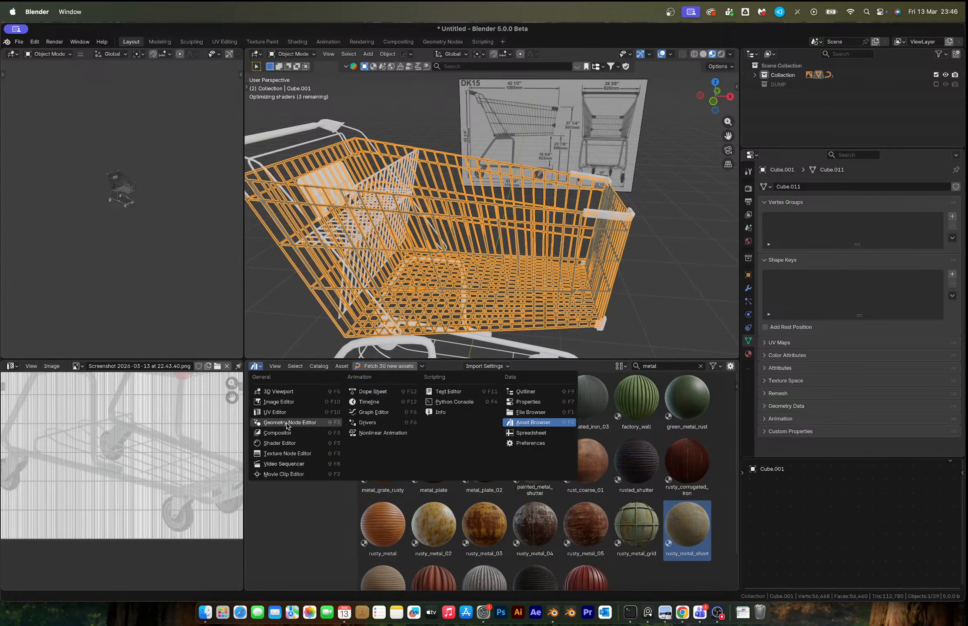
left_click(280, 444)
scroll(491, 460, "down", 5)
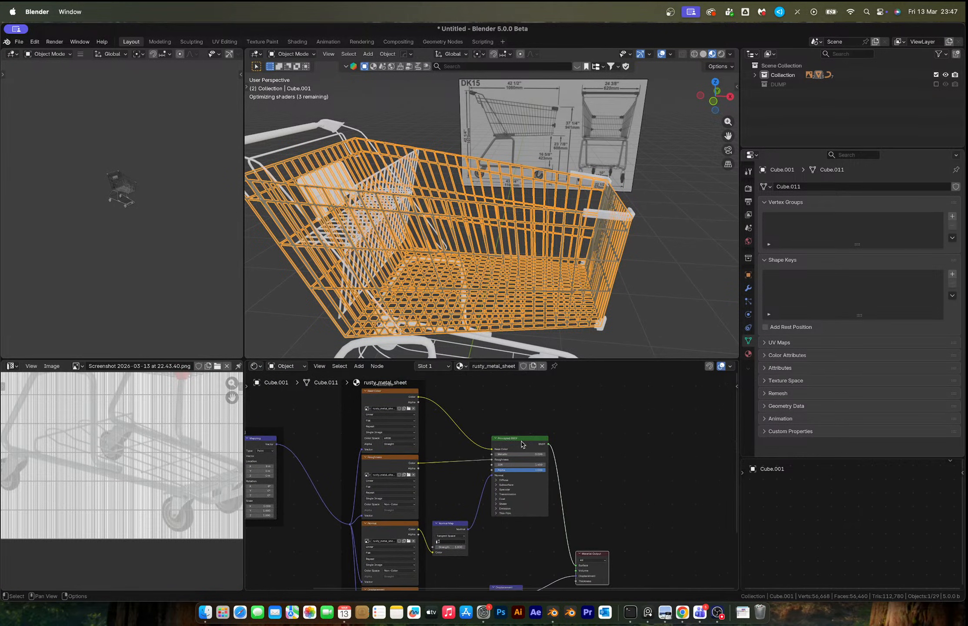
key("shift+a")
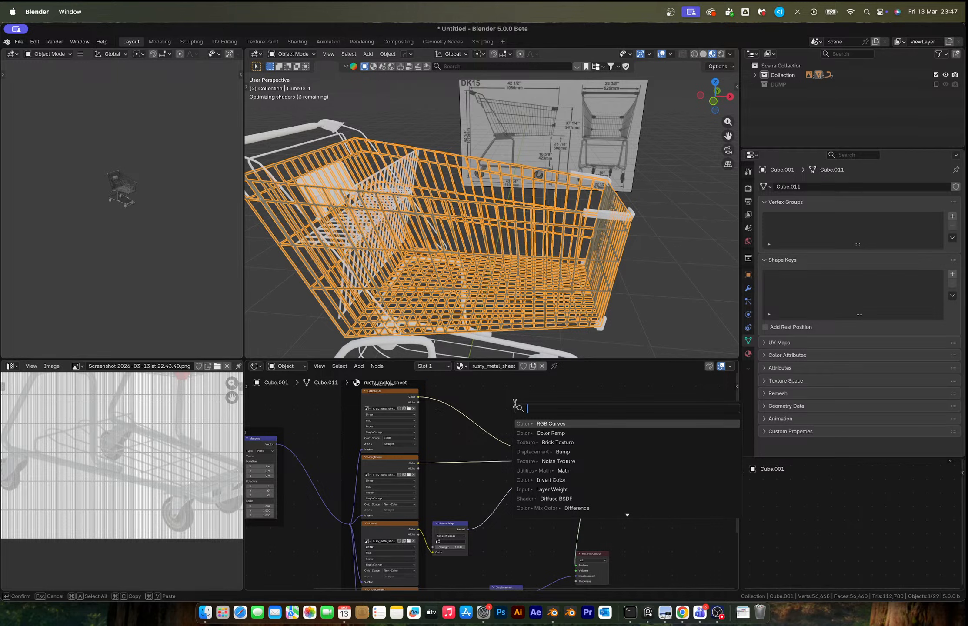
type("hue")
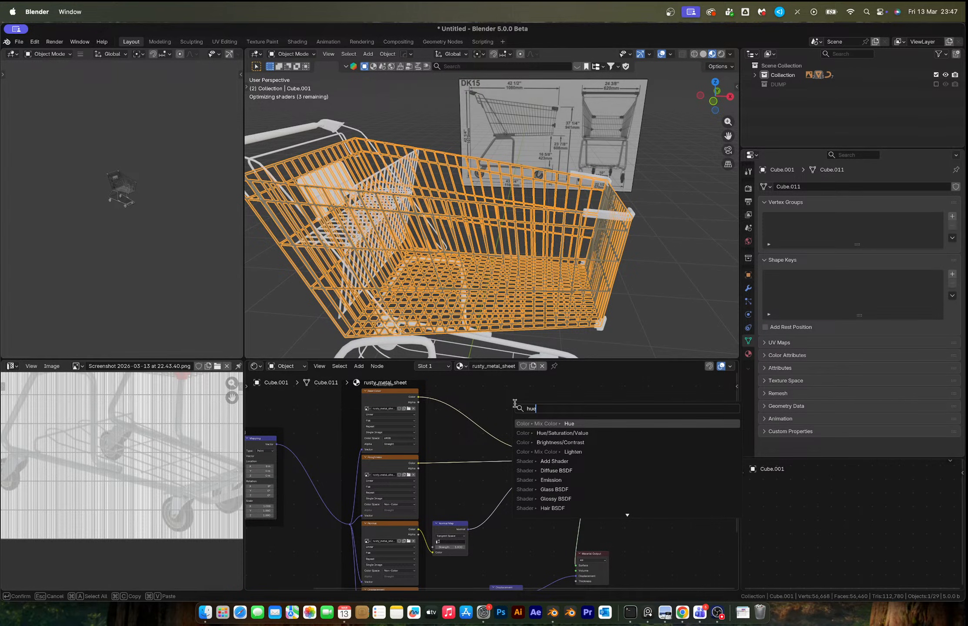
key("Down")
key("Return")
left_click(474, 413)
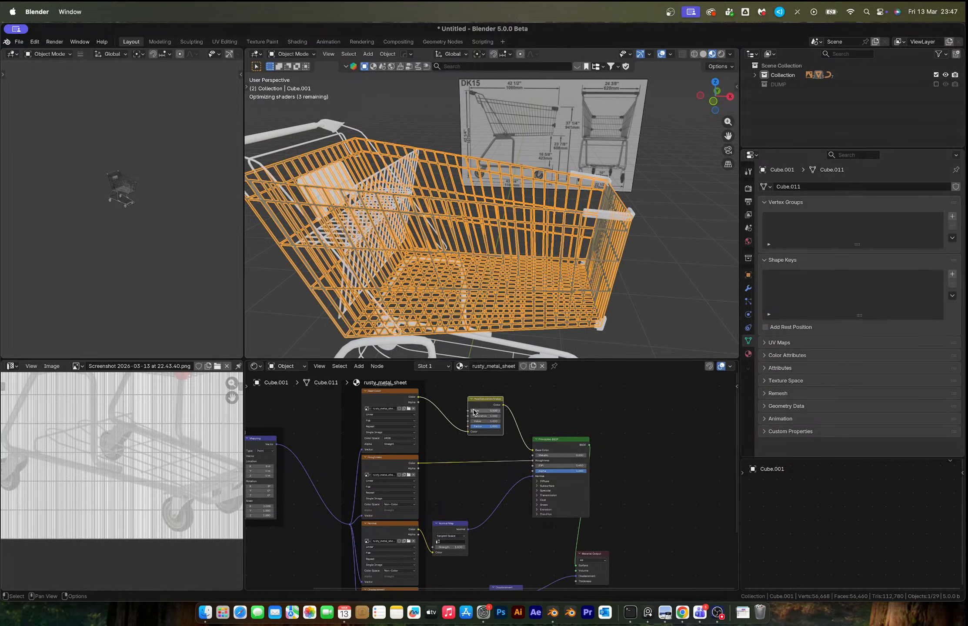
left_click_drag(482, 414, 452, 414)
Hide the viewport overlays and inspect the basket's wire material up close
left_click(661, 54)
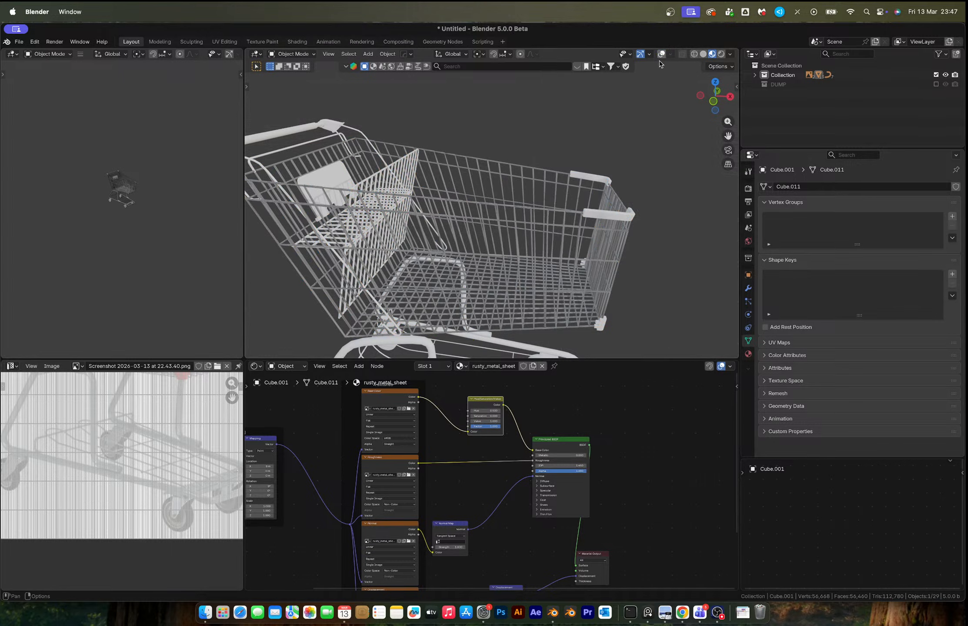
left_click(649, 259)
scroll(456, 223, "up", 4)
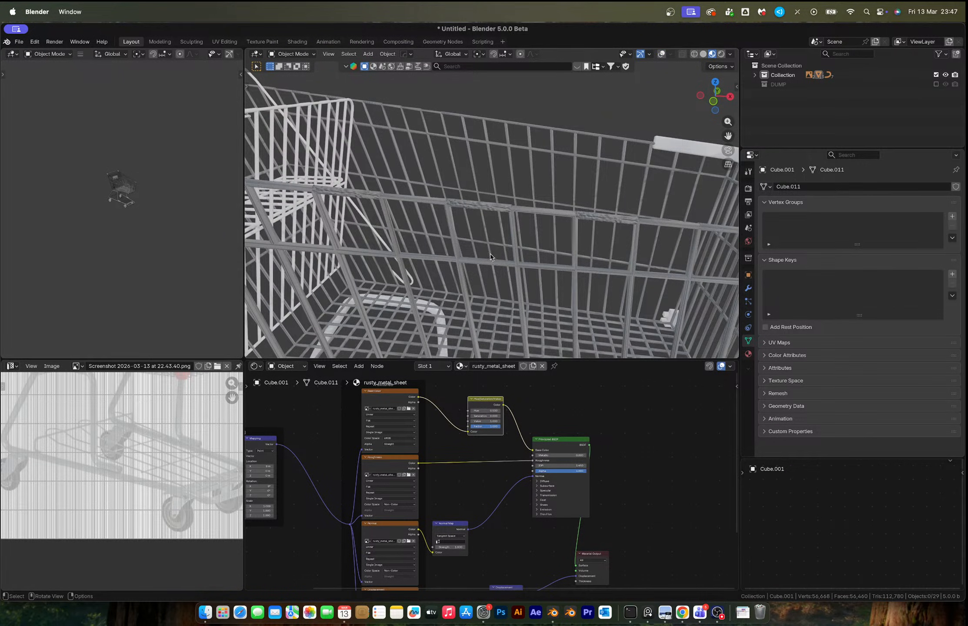
scroll(490, 257, "down", 3)
scroll(458, 457, "up", 2)
Insert a Color Ramp between the basket material's roughness texture and the Principled BSDF, moving the black stop to 0.795
left_click_drag(560, 435, 610, 435)
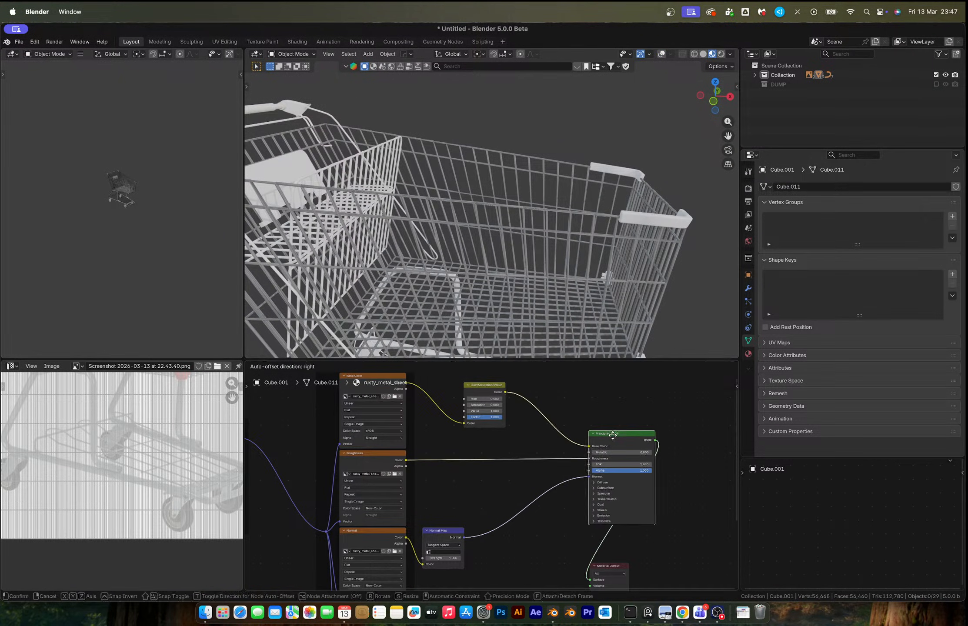
key("shift+a")
left_click(500, 443)
type("color")
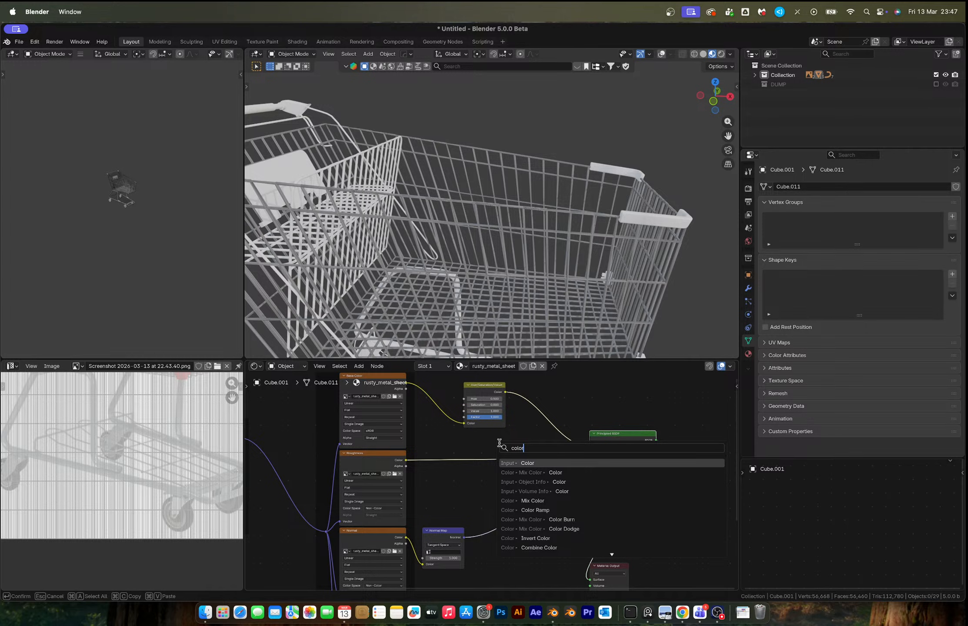
type(" ramp")
key("Return")
left_click(496, 448)
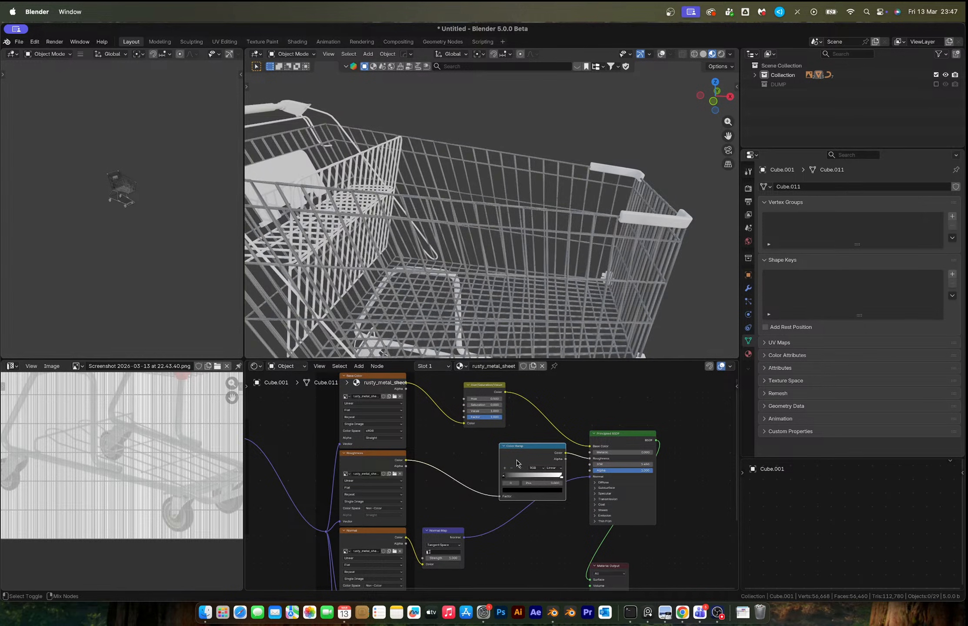
scroll(536, 470, "up", 2)
mouse_move(510, 474)
left_mouse_down()
mouse_move(591, 476)
mouse_move(517, 444)
left_mouse_up()
left_click(684, 422, "ctrl+shift")
scroll(621, 233, "down", 5)
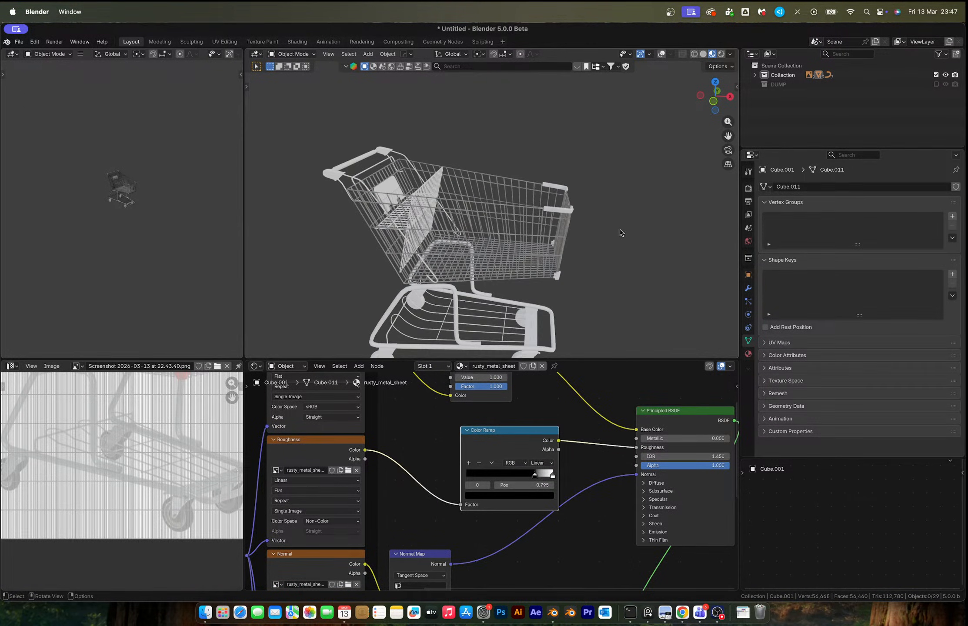
Give the upper front corner guards of the basket a new material with a bright red base color, about #E71112
left_click(568, 213)
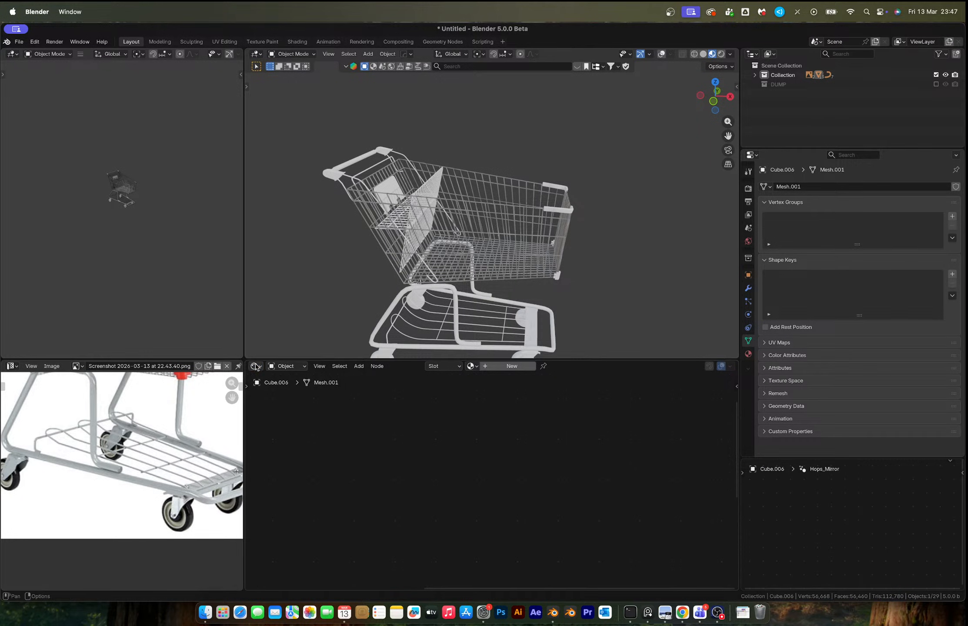
left_click(256, 367)
left_click(550, 429)
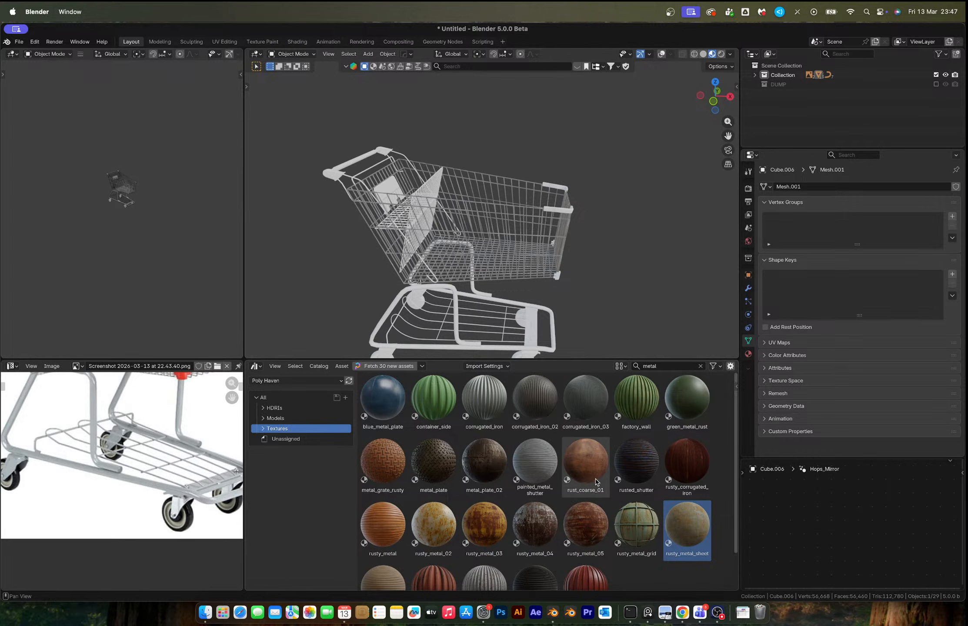
scroll(597, 483, "down", 2)
scroll(596, 482, "up", 2)
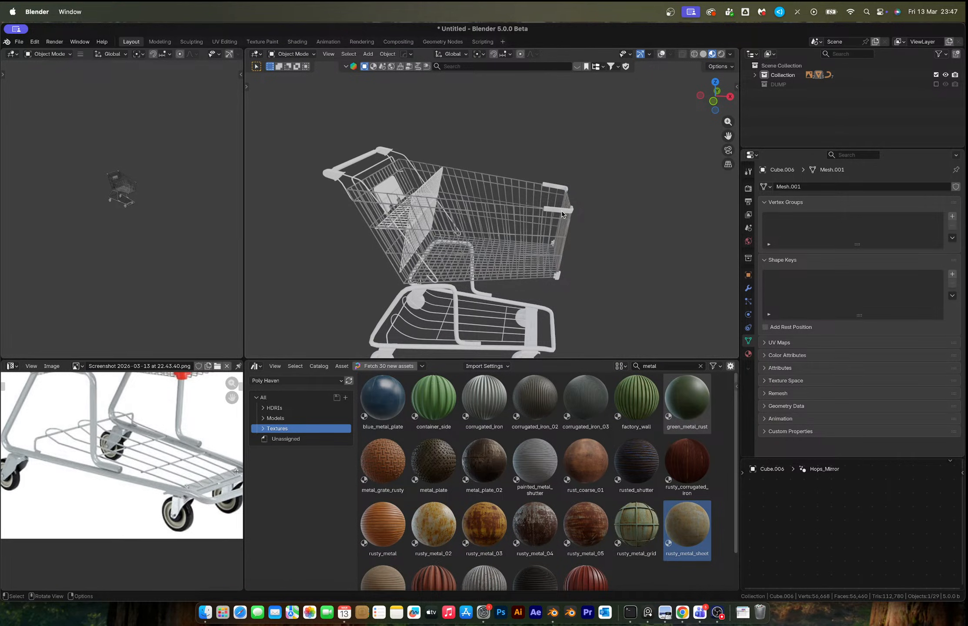
left_click(258, 366)
left_click(280, 443)
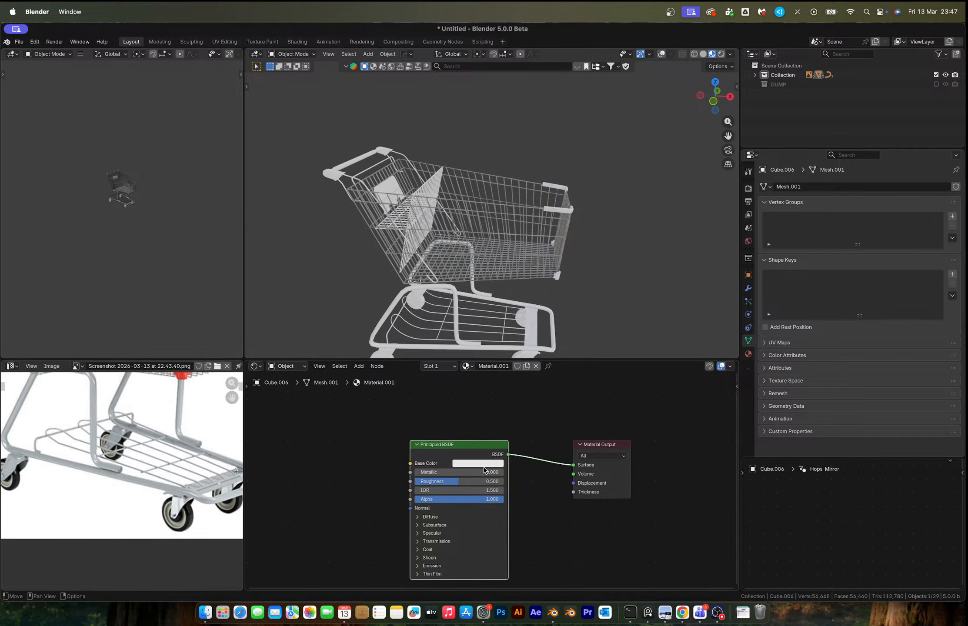
left_click(491, 464)
left_click_drag(483, 383, 486, 384)
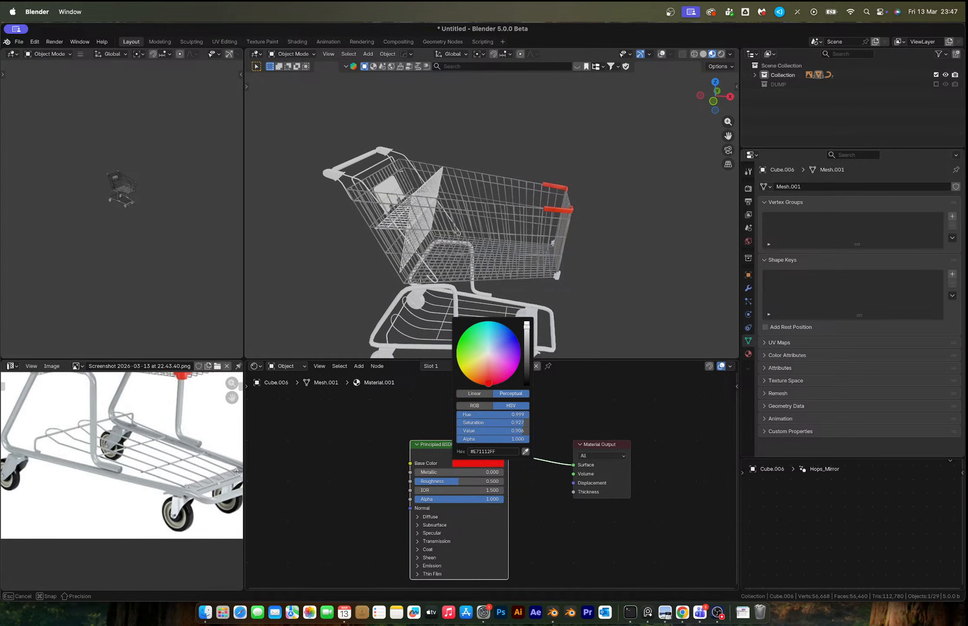
Link the red material from the front corner guards to the handle bar, its end brackets and the child seat panel
middle_click_drag(597, 243, 594, 255)
left_click(383, 175)
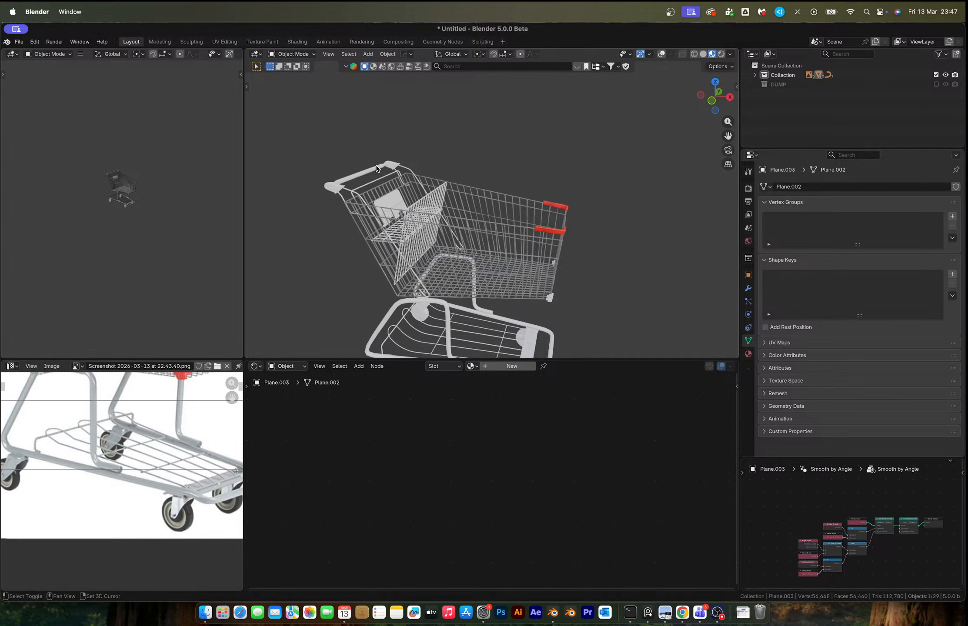
left_click(377, 169, "shift")
left_click(327, 186, "shift")
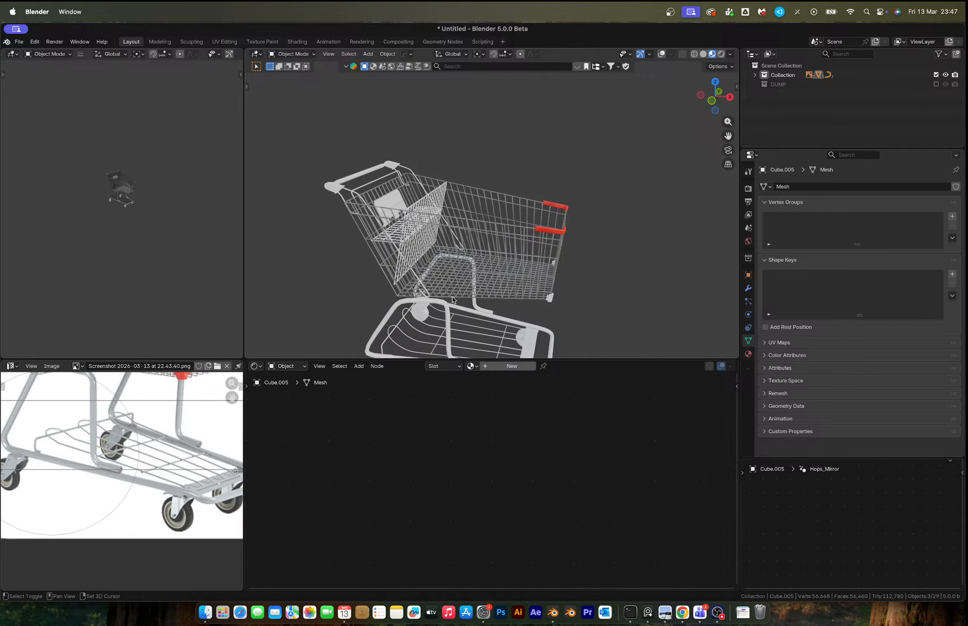
middle_click_drag(576, 204, 574, 158)
left_click(557, 145, "shift")
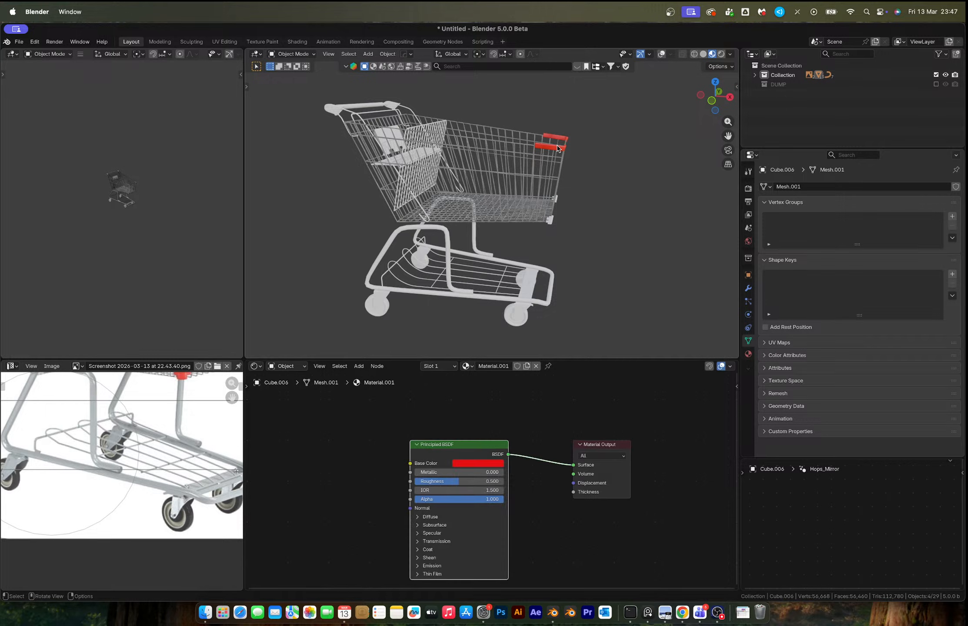
key("ctrl+l")
left_click(518, 156)
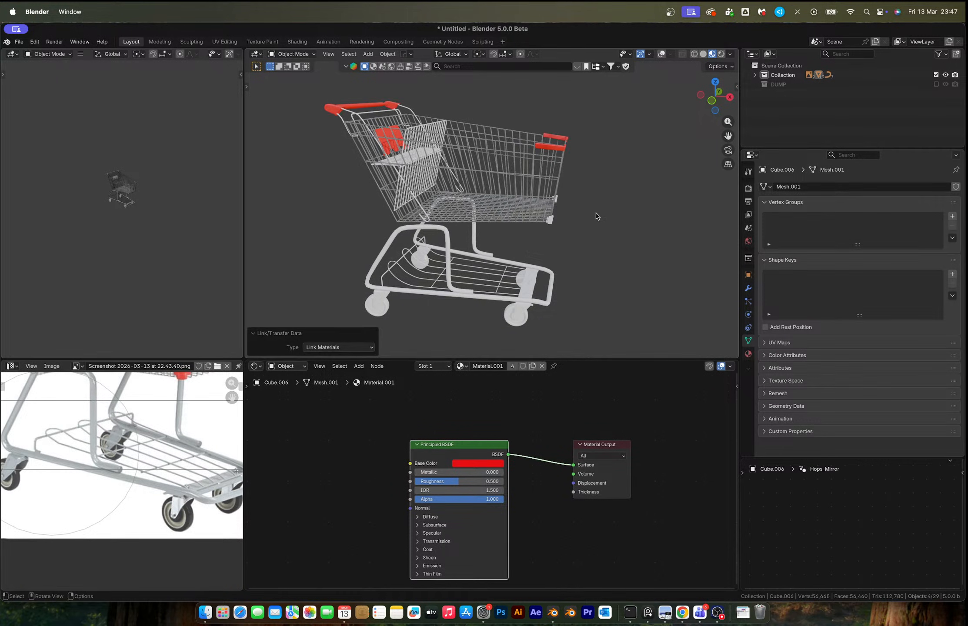
Link the same red material to the lower front corner caps of the basket
middle_click_drag(522, 217, 529, 228)
left_click(512, 223)
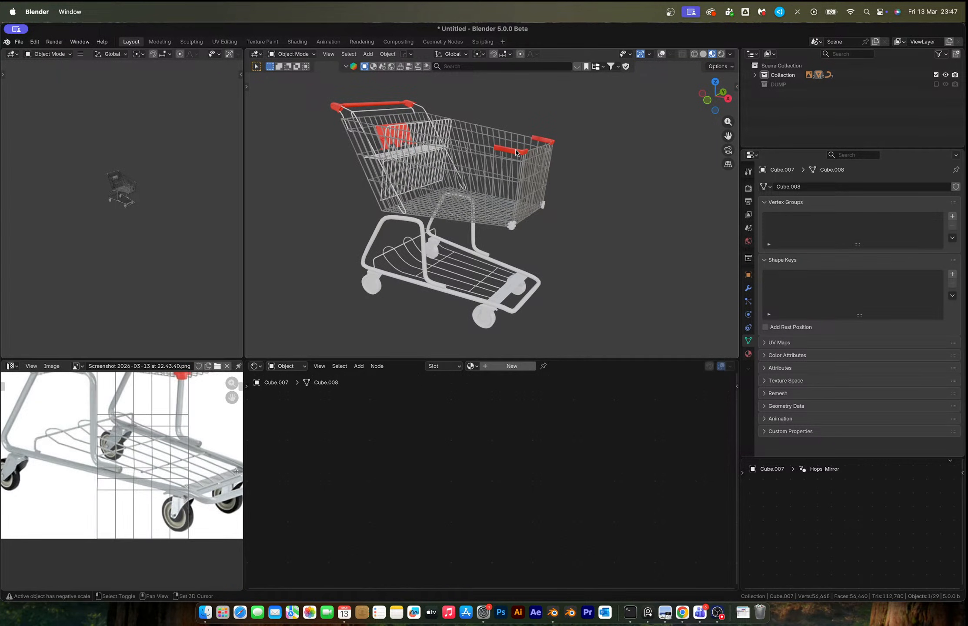
left_click(515, 150, "shift")
key("ctrl+l")
left_click(516, 153)
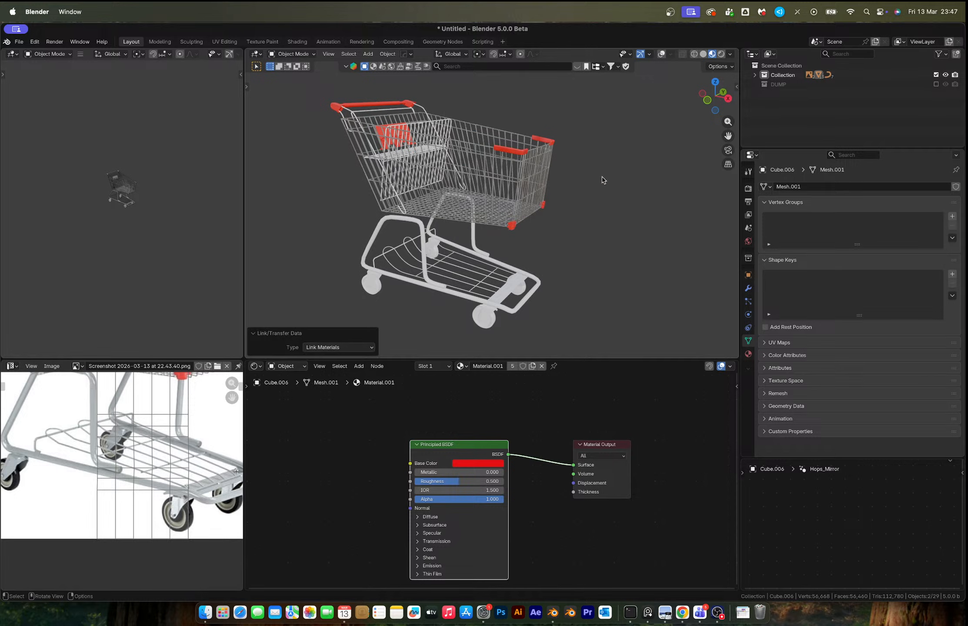
Replace the wire basket's rusty_metal_sheet material with a new material whose metallic value is 1.0
middle_click_drag(601, 182, 592, 186)
left_click(508, 155)
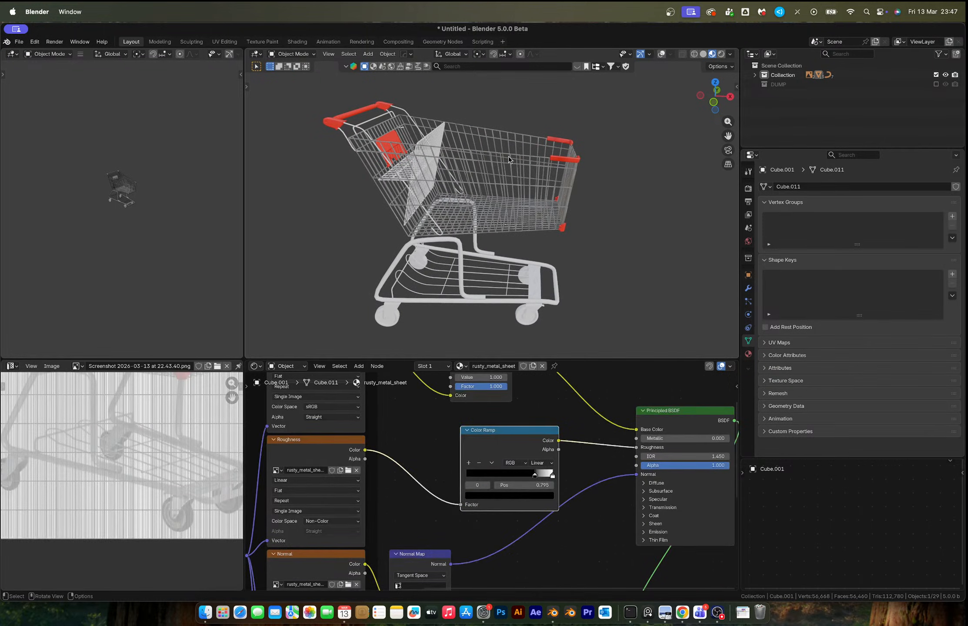
left_click(542, 366)
left_click(500, 367)
left_click_drag(457, 474, 509, 474)
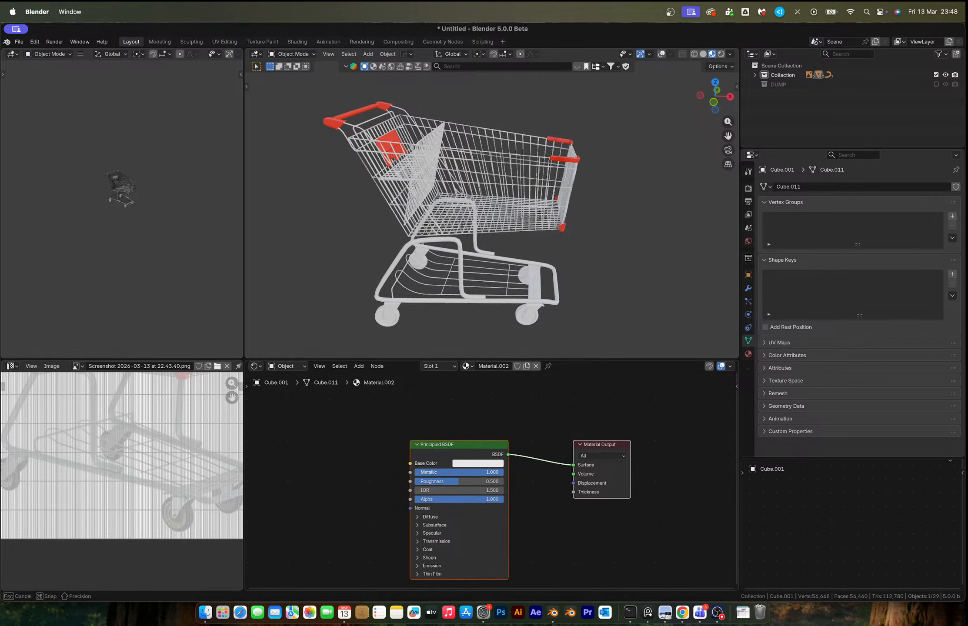
middle_click_drag(478, 187, 529, 185)
scroll(501, 197, "up", 3)
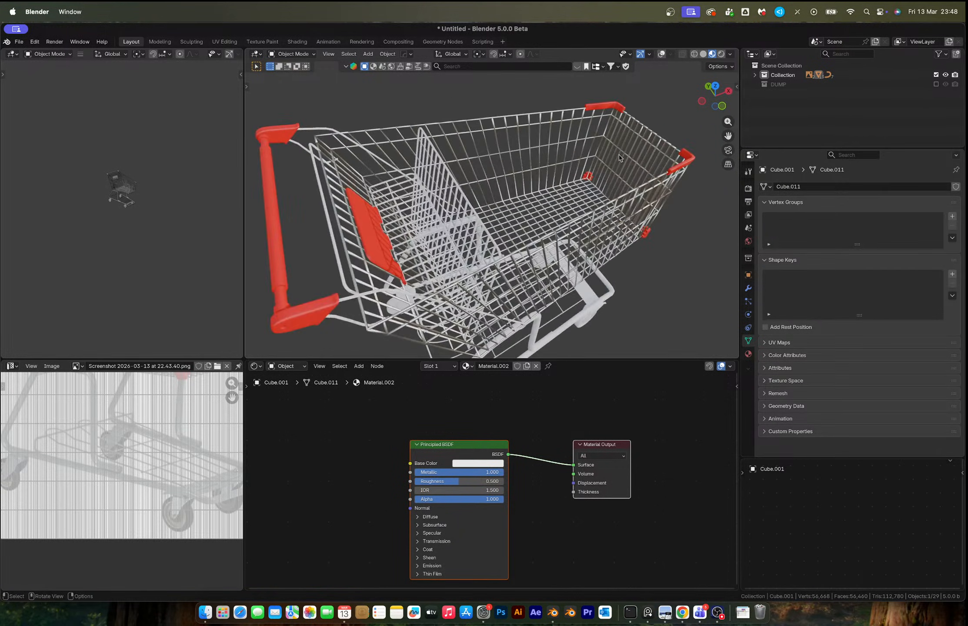
Add an edge loop to a wire near the basket's front corner and slide it into place
scroll(529, 181, "up", 6)
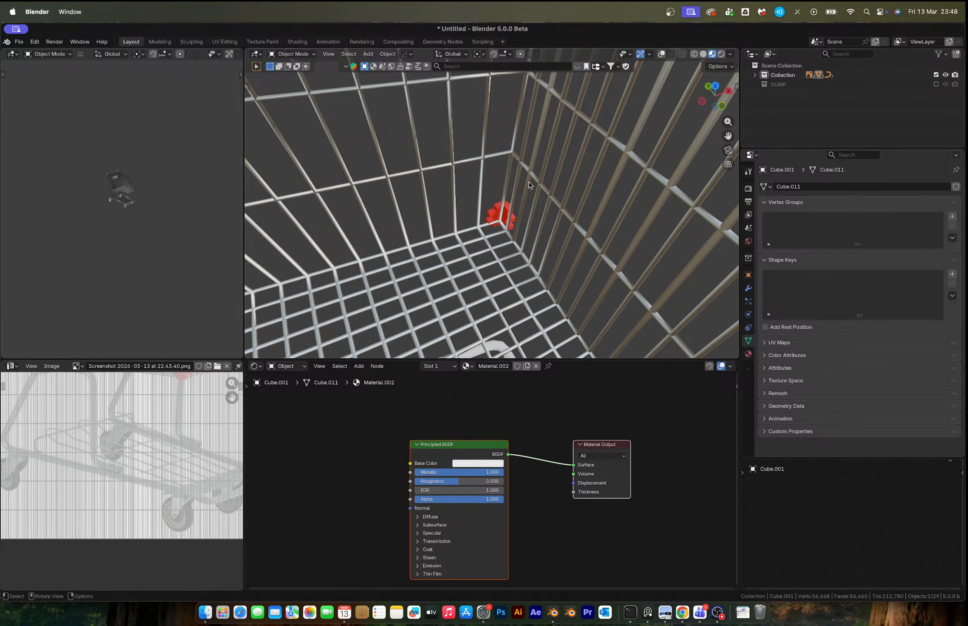
middle_click_drag(529, 185, 567, 202)
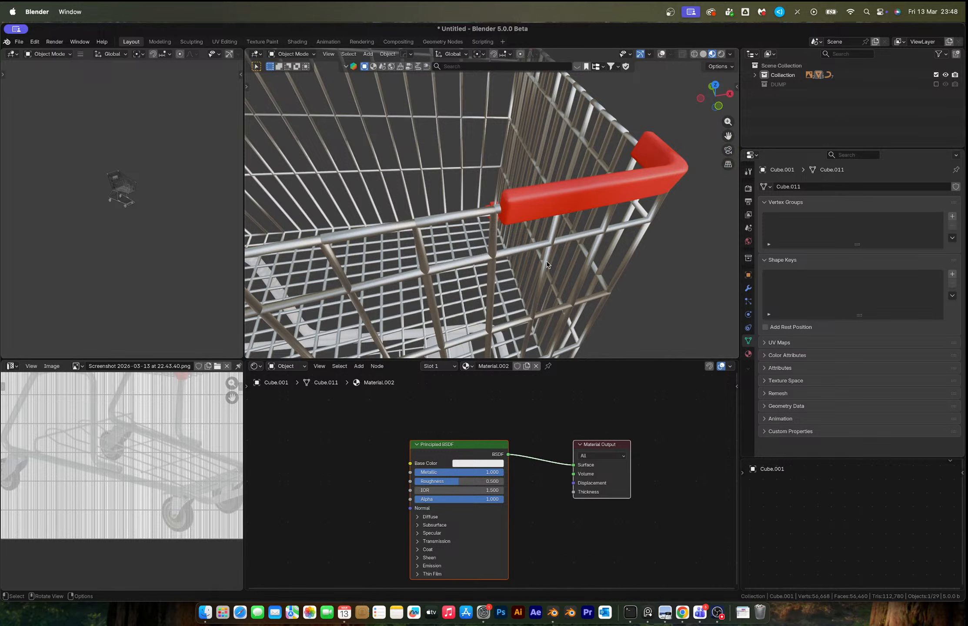
middle_click_drag(547, 272, 526, 191)
key("Tab")
key("Tab")
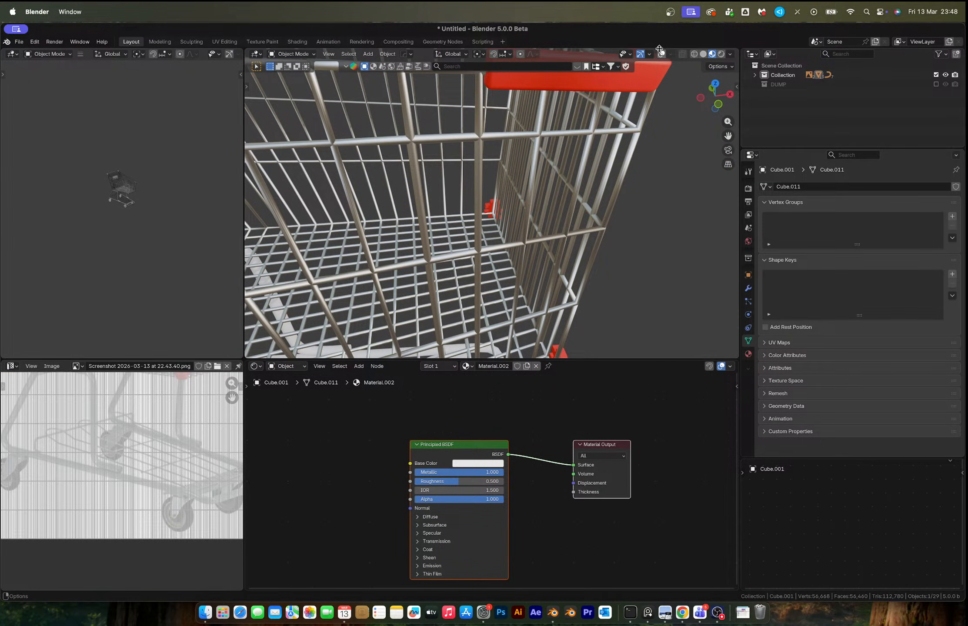
key("Tab")
key("g")
key("g")
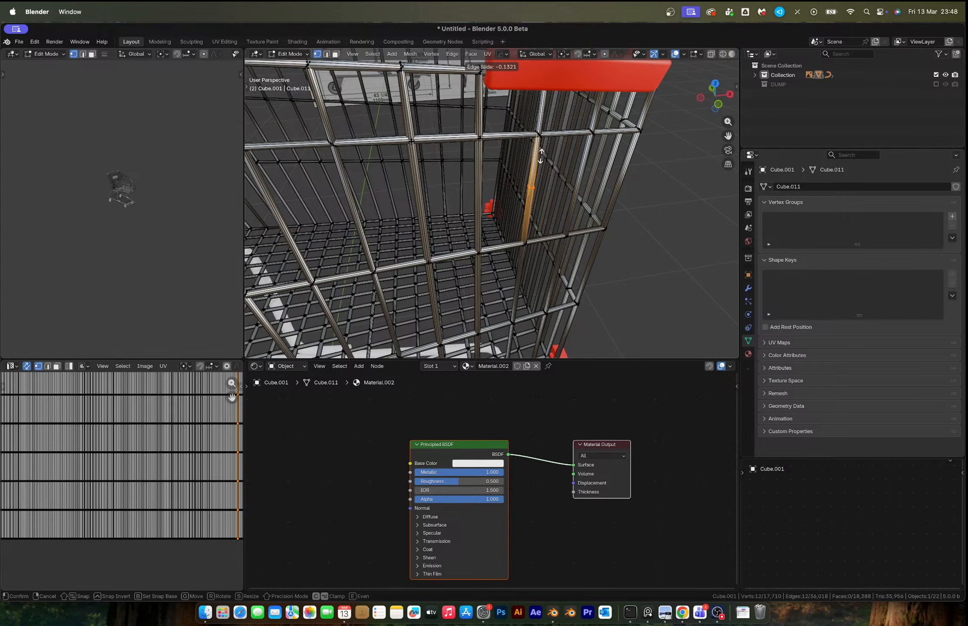
left_click(534, 212)
key("Tab")
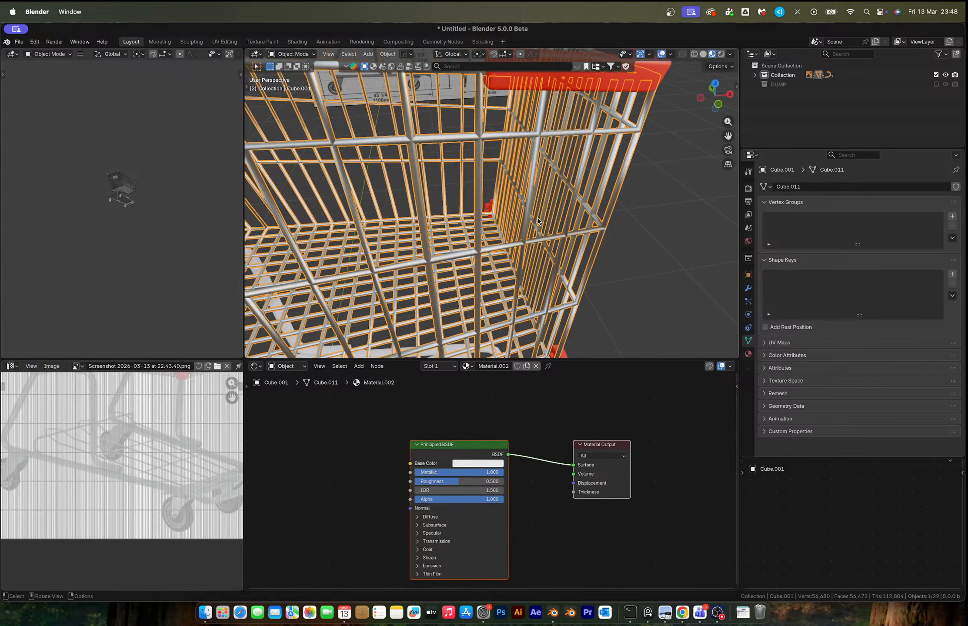
Link the wire basket's metallic material to the bent wires and rear rod of the lower rack
middle_click_drag(541, 213, 527, 215)
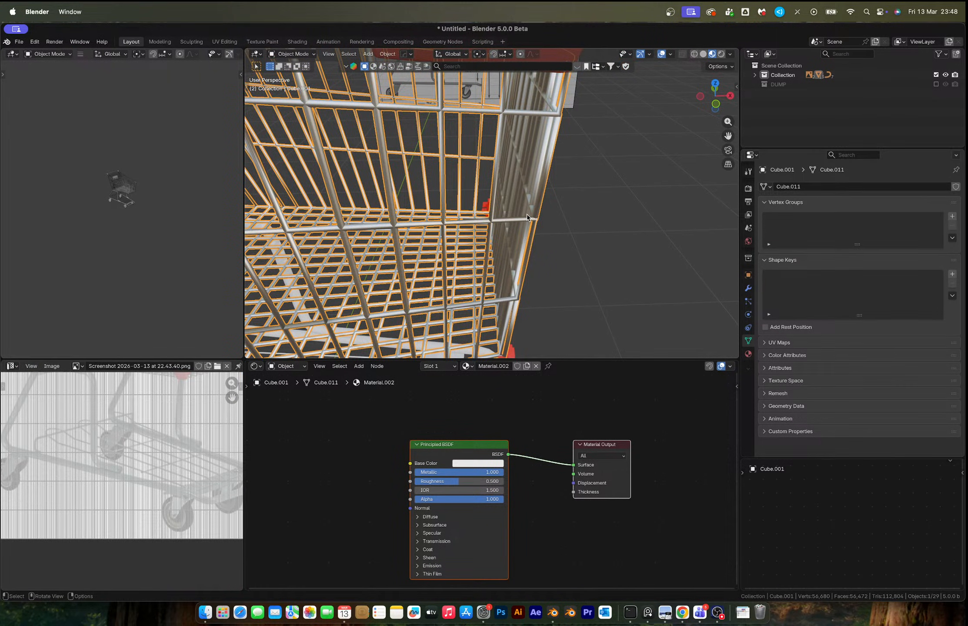
scroll(527, 214, "down", 10)
left_click(320, 307)
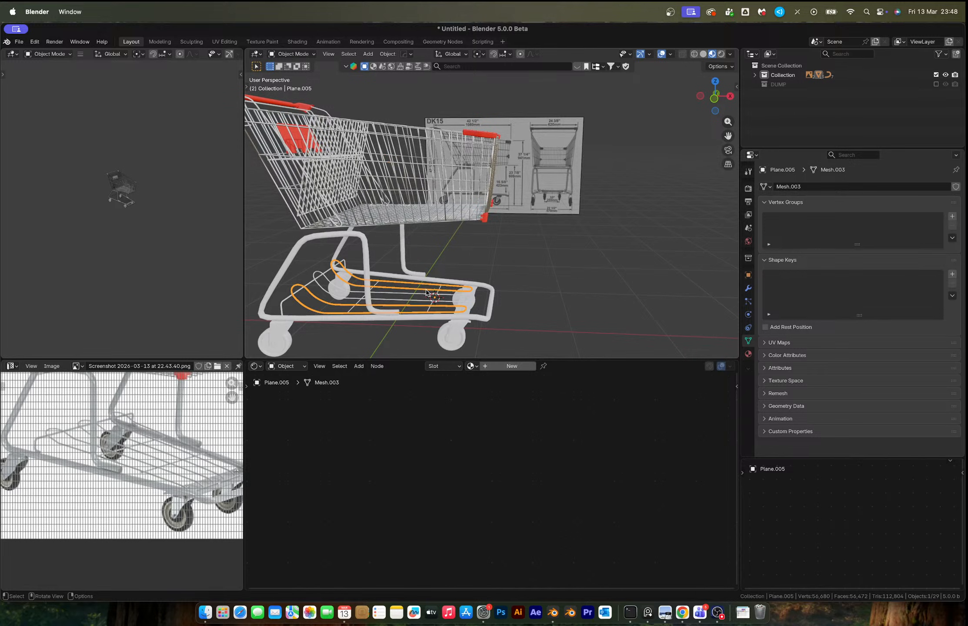
left_click(308, 287)
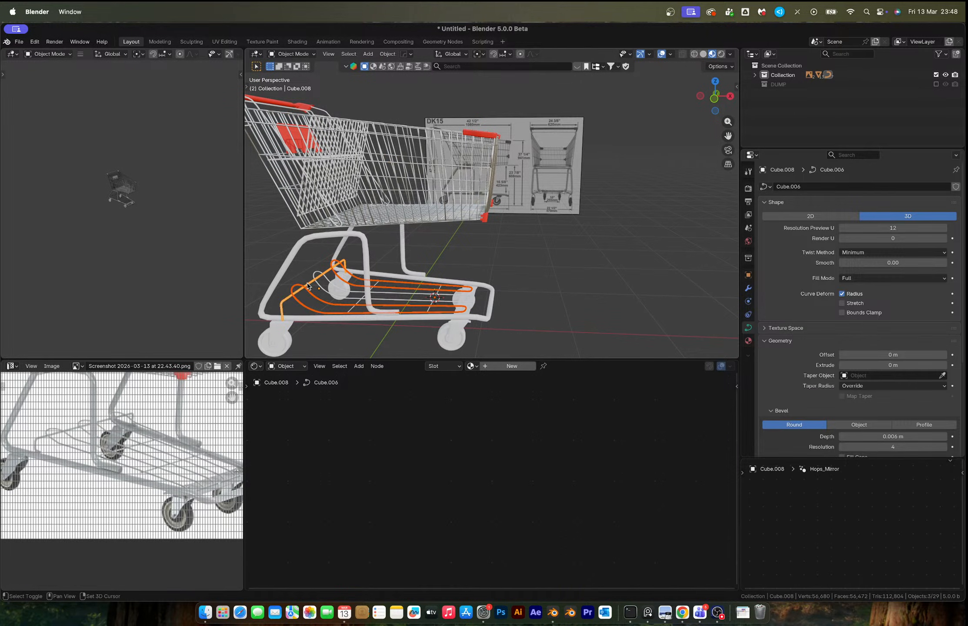
left_click(319, 286, "shift")
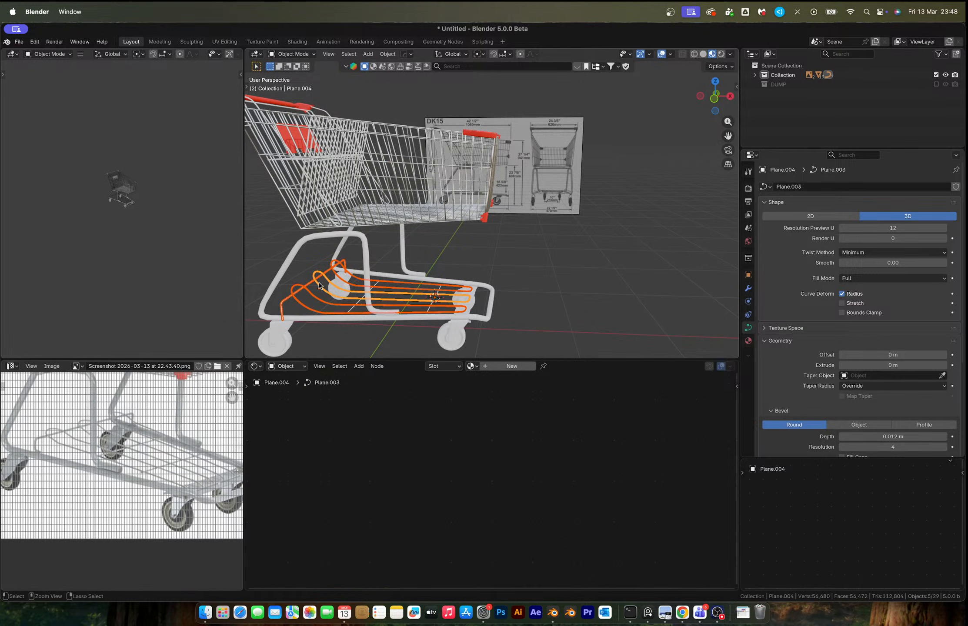
left_click(412, 191, "shift")
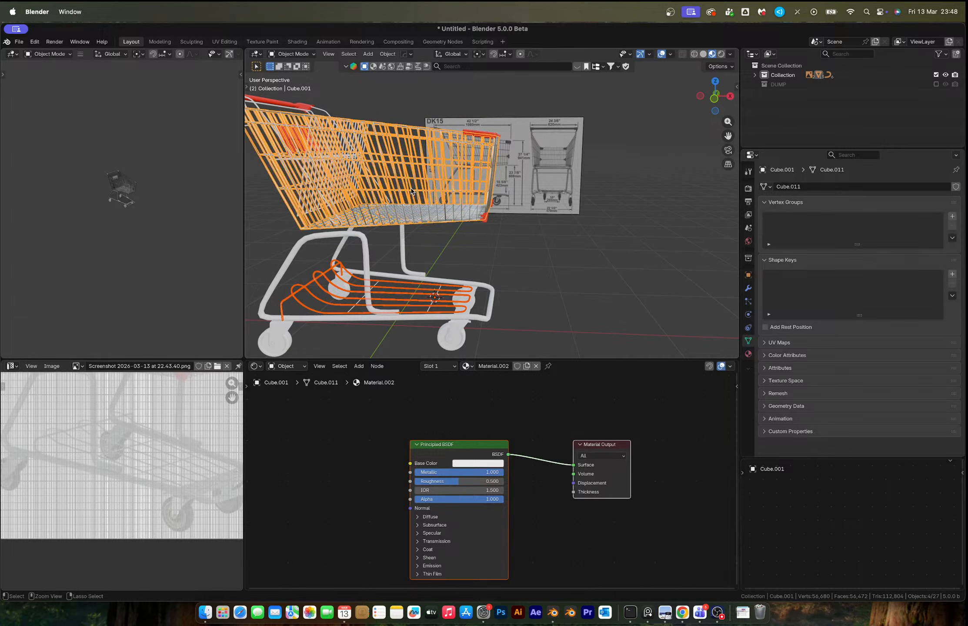
key("ctrl+l")
left_click(412, 189)
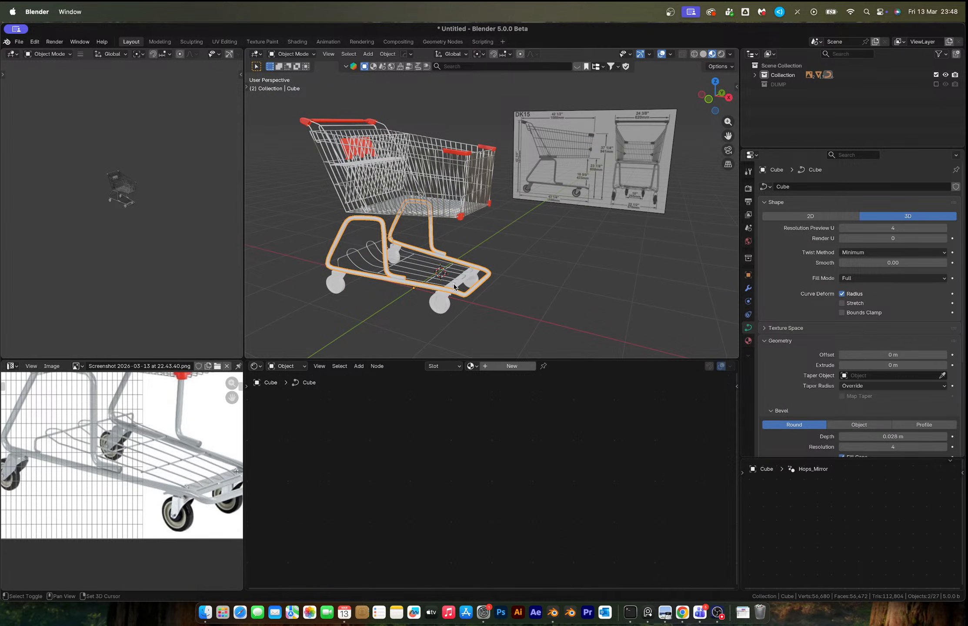
Link the basket's metallic material to the tubular base frame and the front cross plate above the casters
left_click(454, 288, "shift")
scroll(467, 272, "up", 3)
key("ctrl+z")
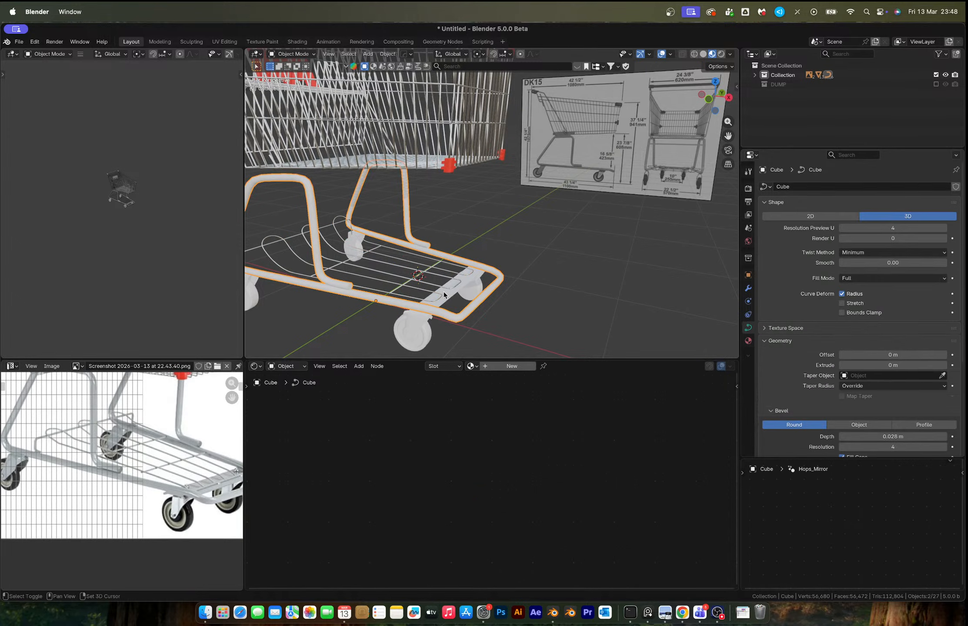
left_click(450, 297, "shift")
left_click(427, 153, "shift")
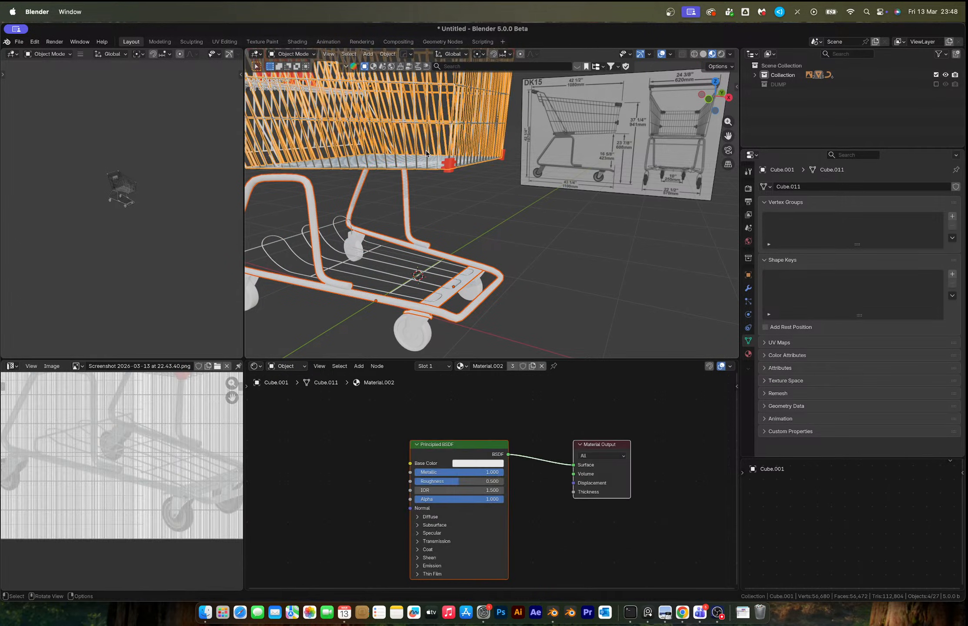
key("ctrl+l")
left_click(426, 151)
left_click(529, 301)
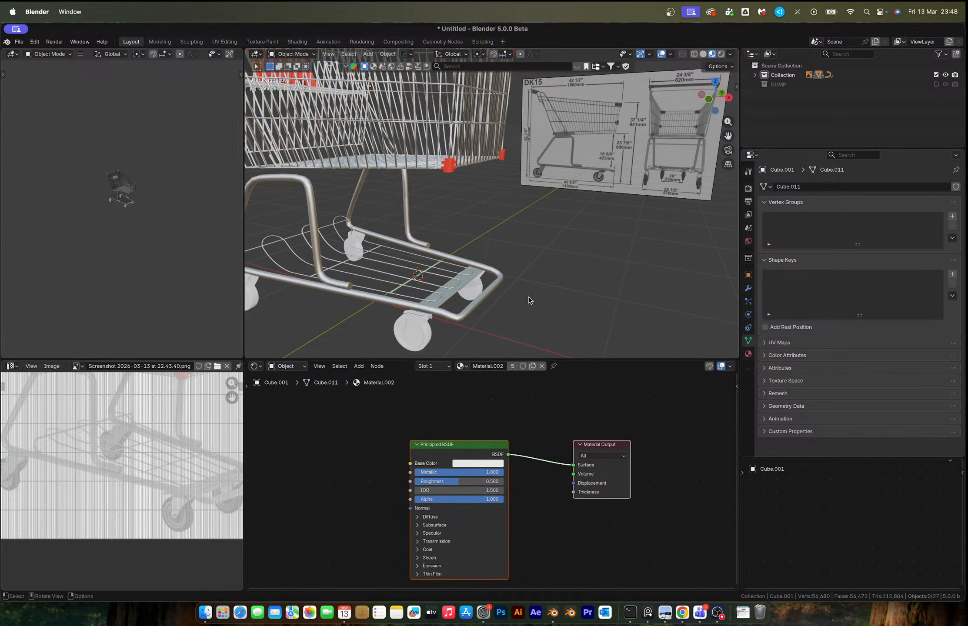
Add a material slot to the casters and assign the existing metallic Material.002 to it
middle_click_drag(529, 301, 378, 236)
left_click(380, 234)
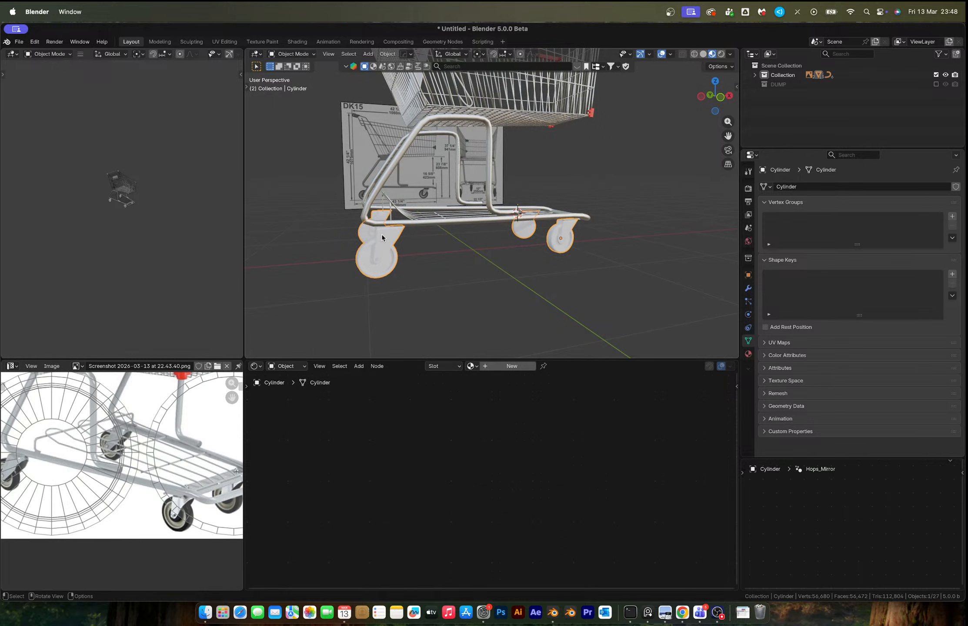
scroll(584, 242, "up", 4)
middle_click_drag(573, 264, 525, 257)
key("Tab")
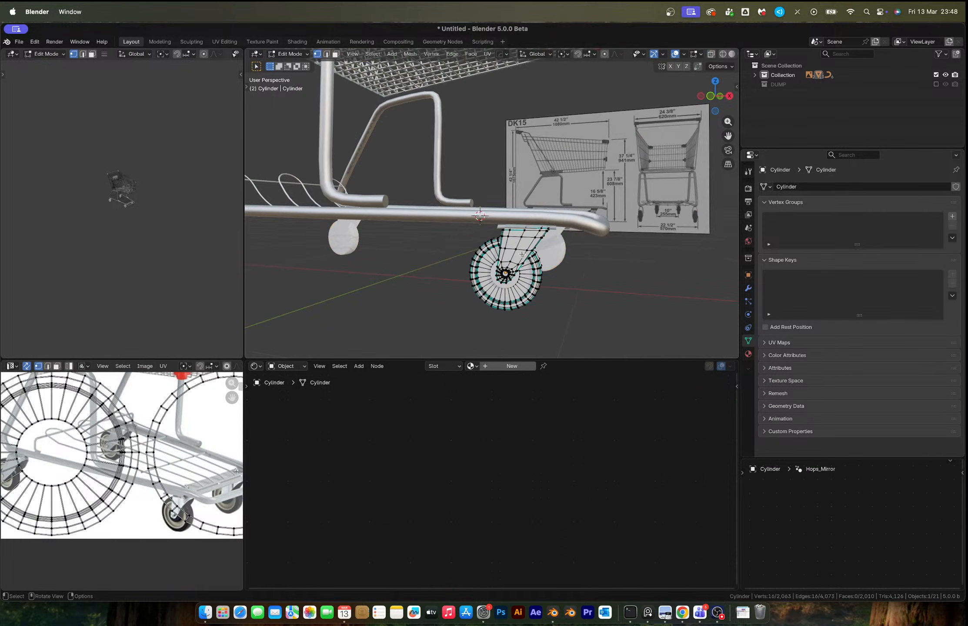
key("Tab")
left_click(749, 354)
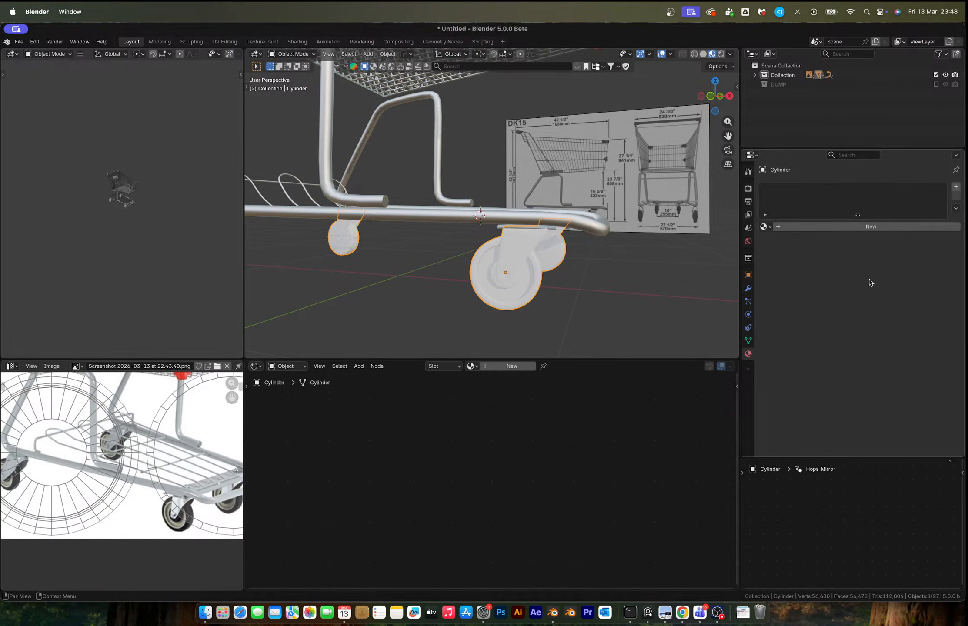
left_click(956, 187)
left_click(766, 227)
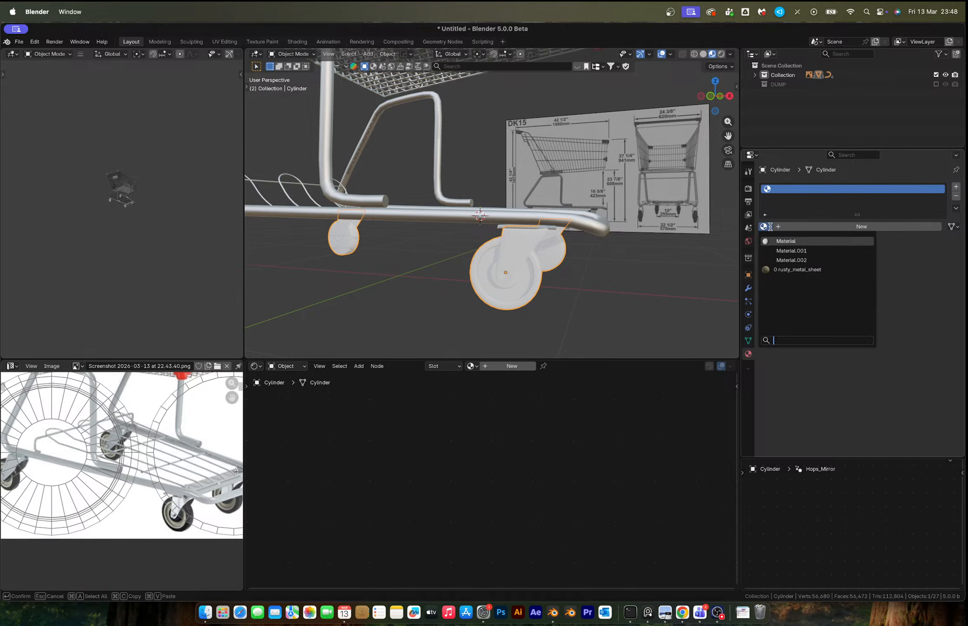
left_click(771, 228)
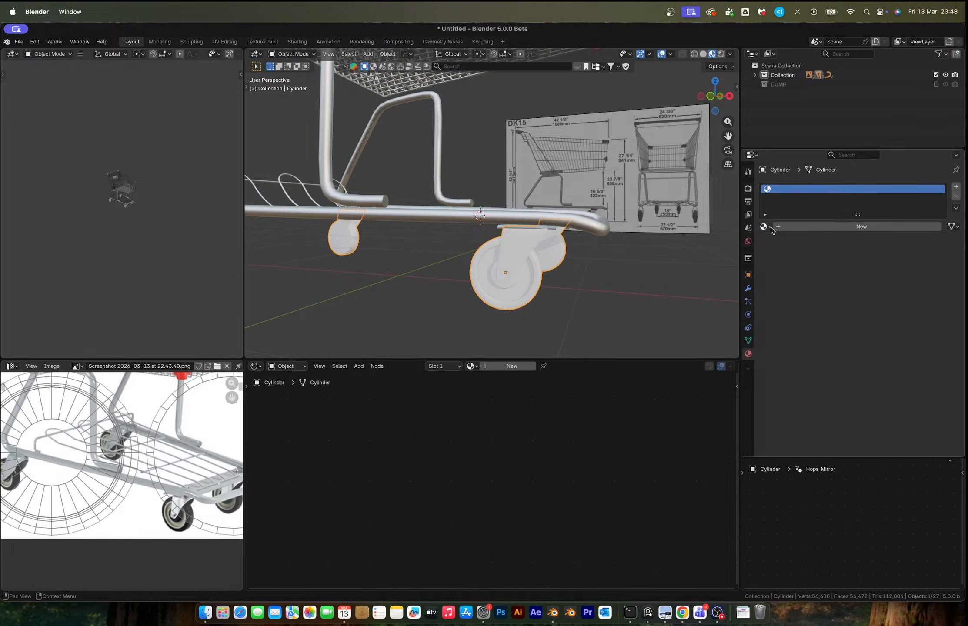
left_click(771, 227)
left_click(786, 260)
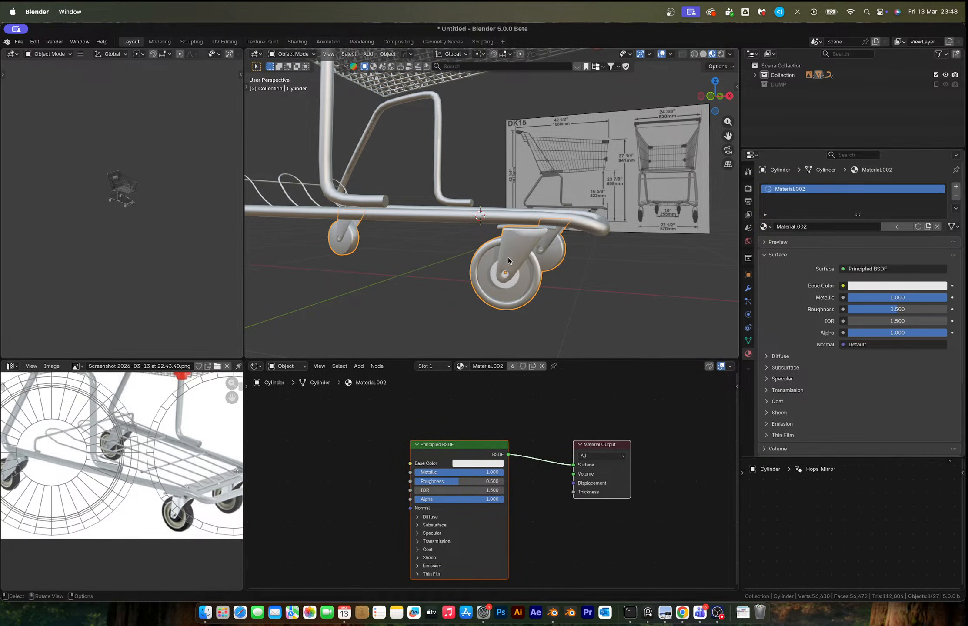
Select the hub disc together with the casters and join them into one object
key("Tab")
key("Tab")
left_click(509, 286)
left_click(527, 287, "shift")
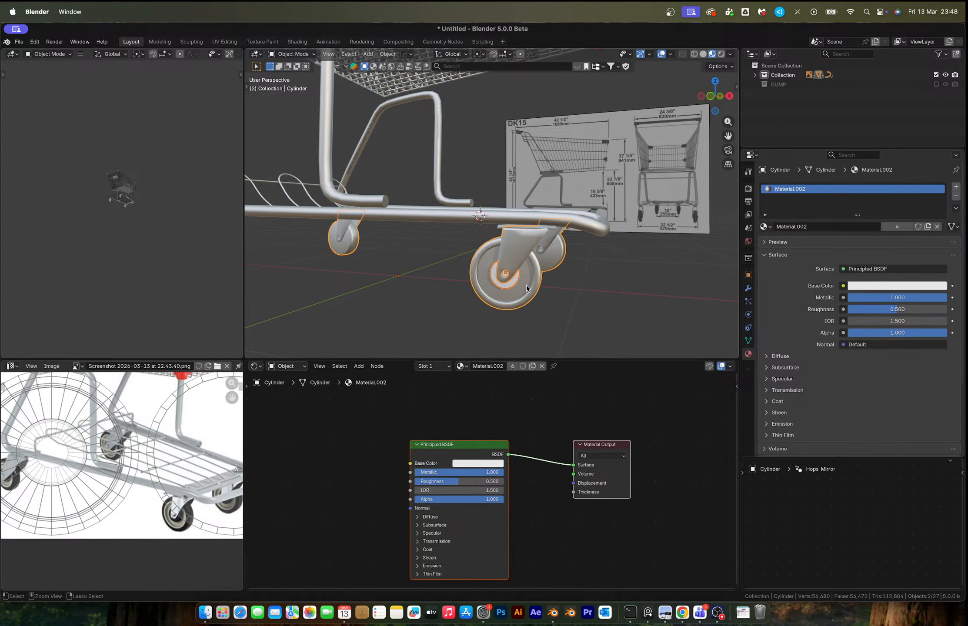
Assign a new black material with roughness about 0.938 to the wheel geometry, leaving out the caster brackets
key("Tab")
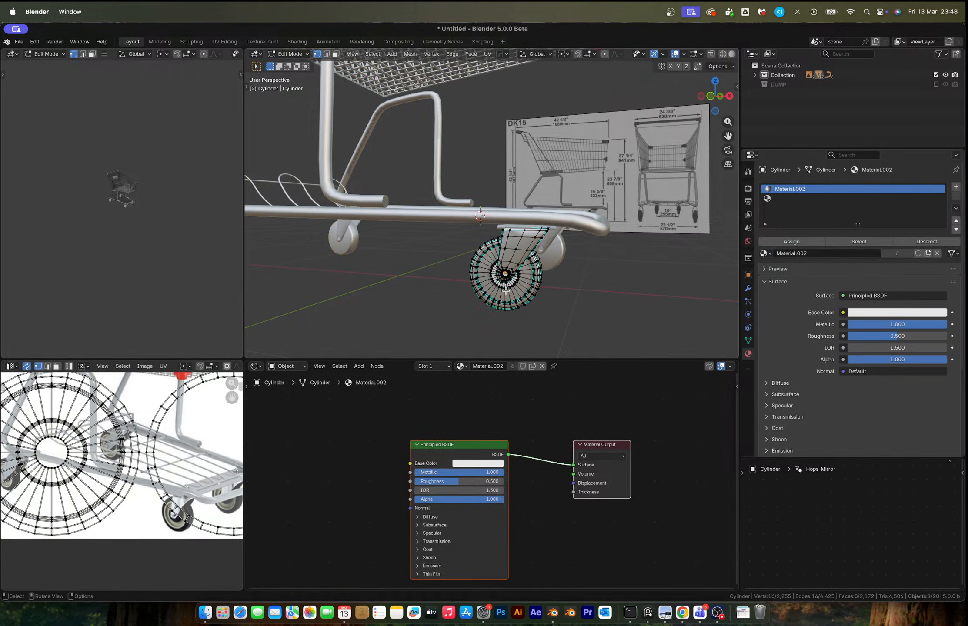
scroll(535, 290, "up", 4)
scroll(578, 297, "down", 3)
key("l")
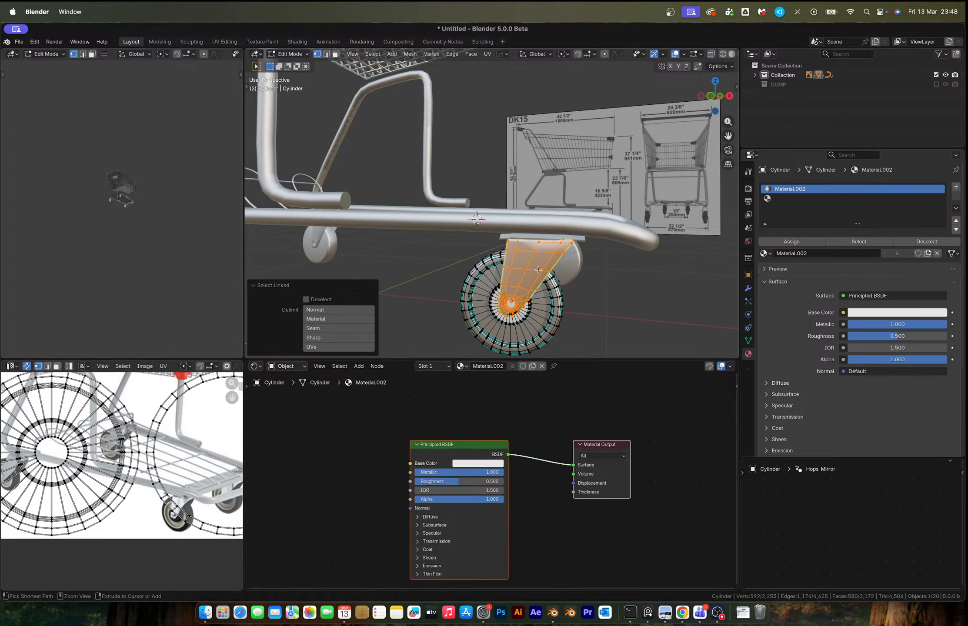
key("ctrl+i")
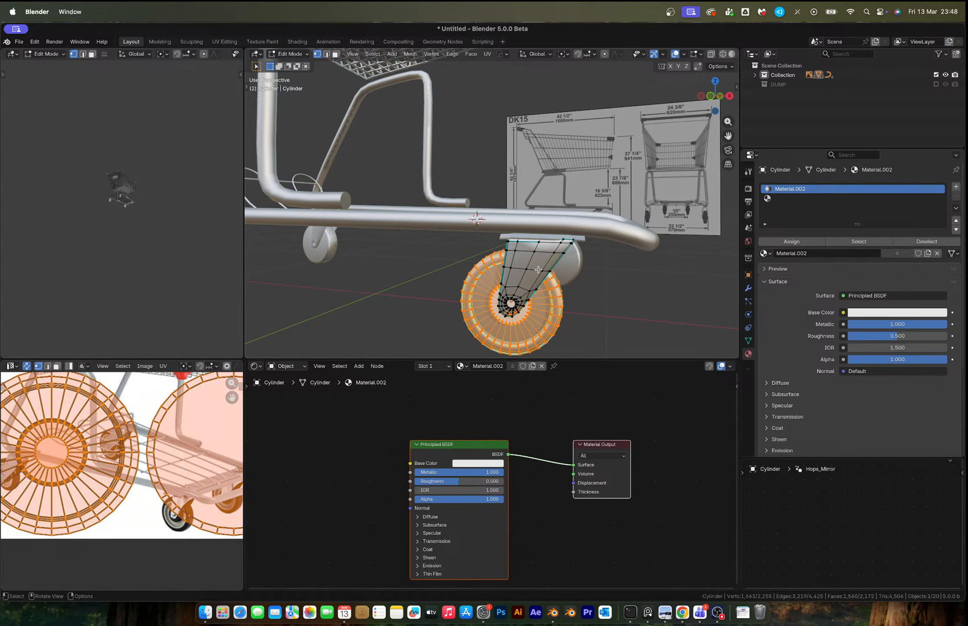
left_click(957, 187)
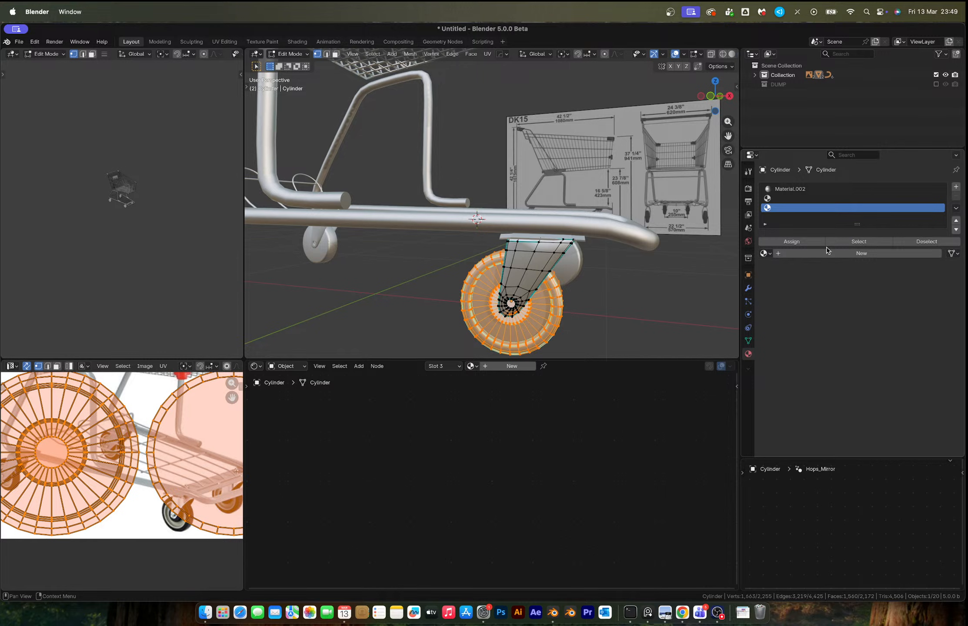
left_click(799, 255)
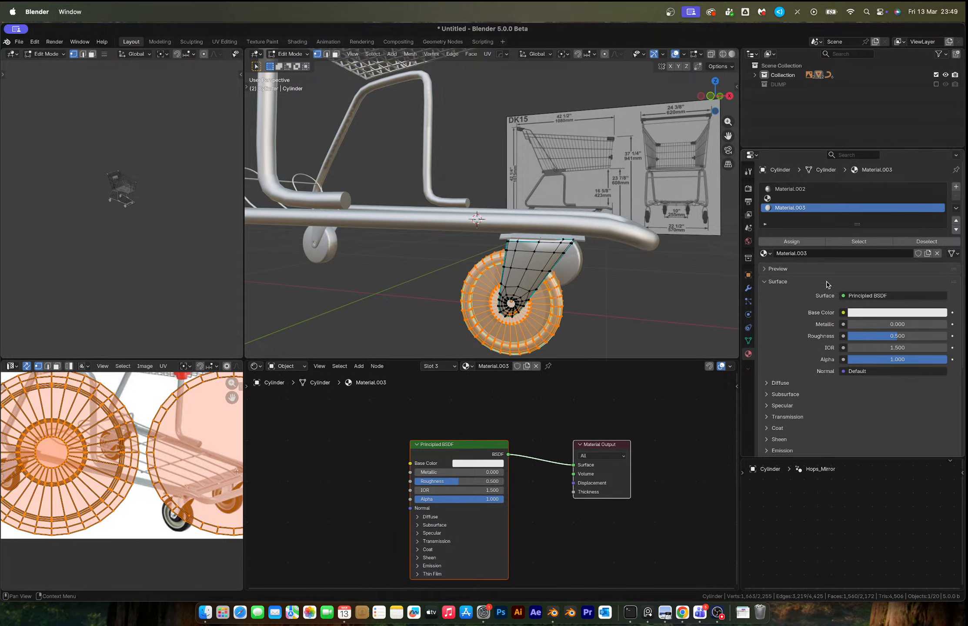
left_click(898, 314)
left_click_drag(943, 201, 942, 220)
left_click_drag(884, 335, 941, 336)
left_click(792, 242)
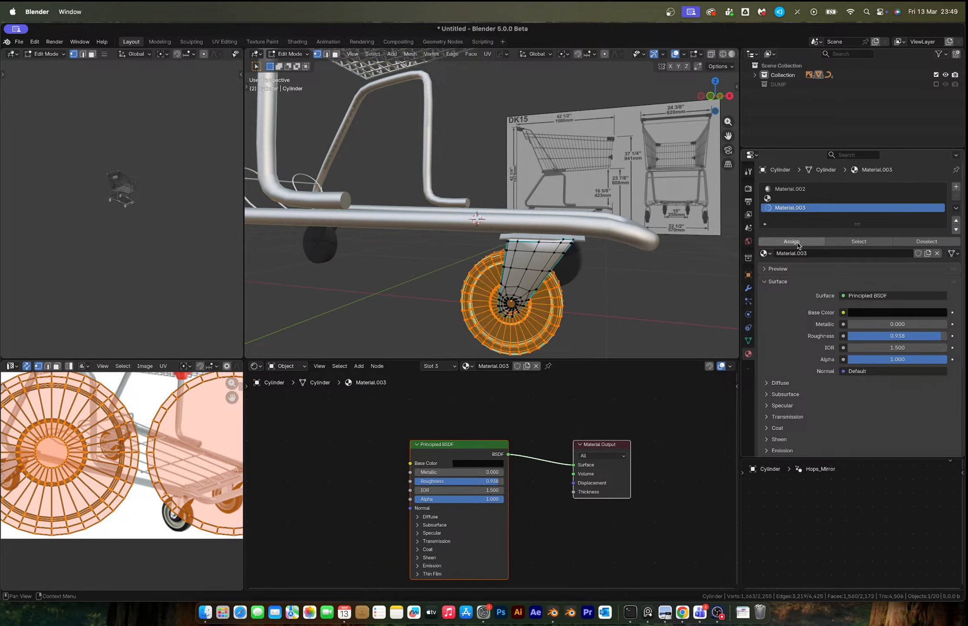
key("Tab")
Compare the caster wheels' materials with the wheels in the reference image
middle_click_drag(573, 316, 698, 298)
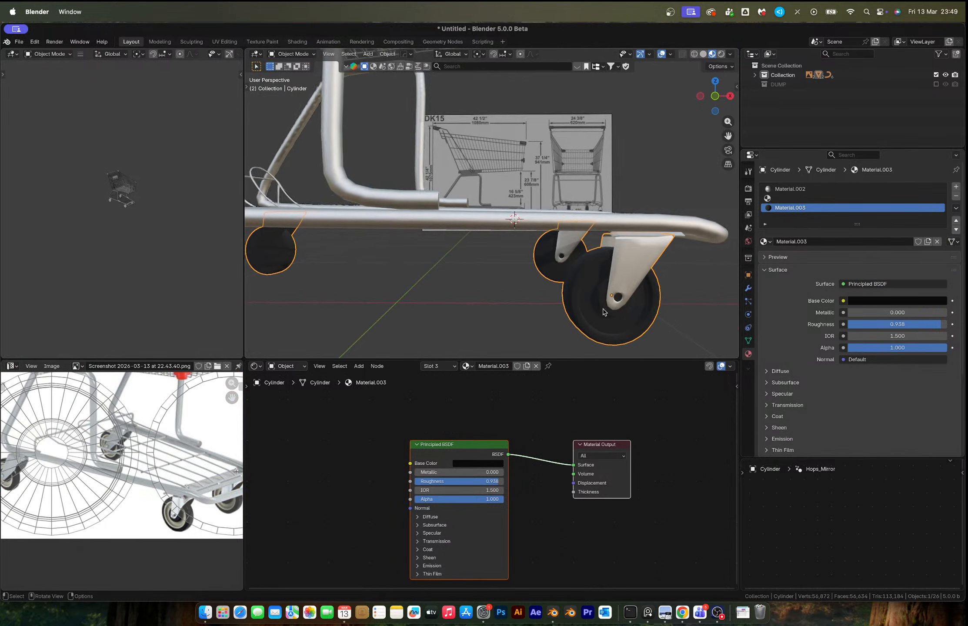
left_click(648, 266)
scroll(648, 266, "down", 3)
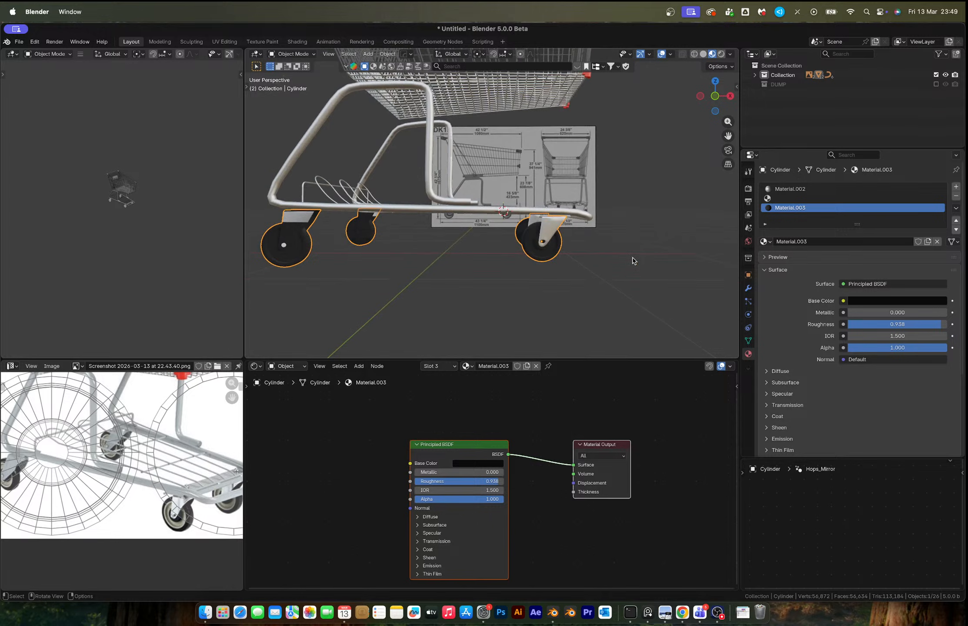
middle_click_drag(633, 259, 582, 245)
scroll(582, 258, "up", 3)
key("Tab")
key("Tab")
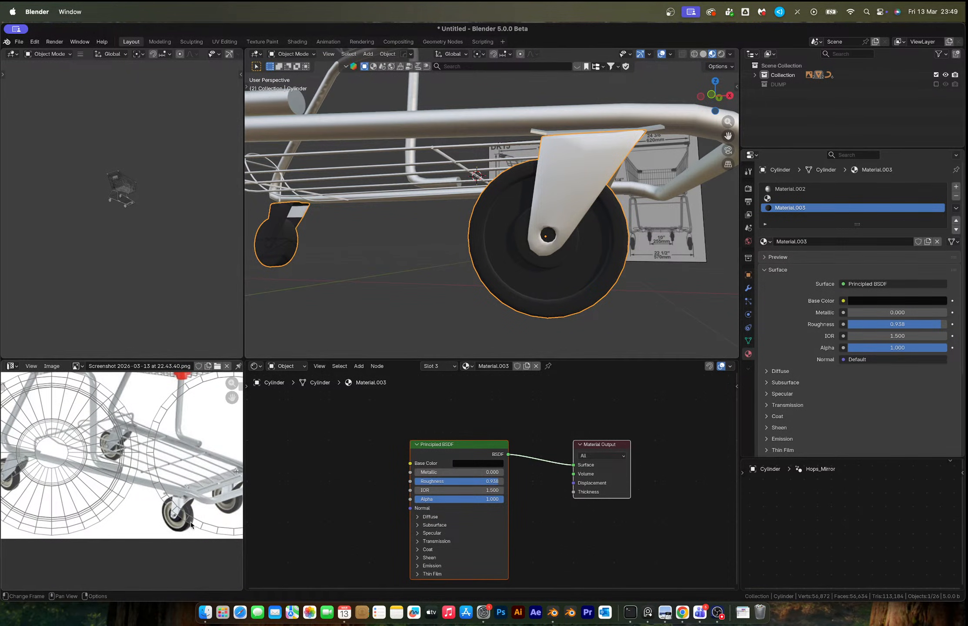
Create a cream material with roughness about 0.919 in the empty slot and assign it to the front wheel's side face ring
scroll(628, 248, "up", 3)
key("Tab")
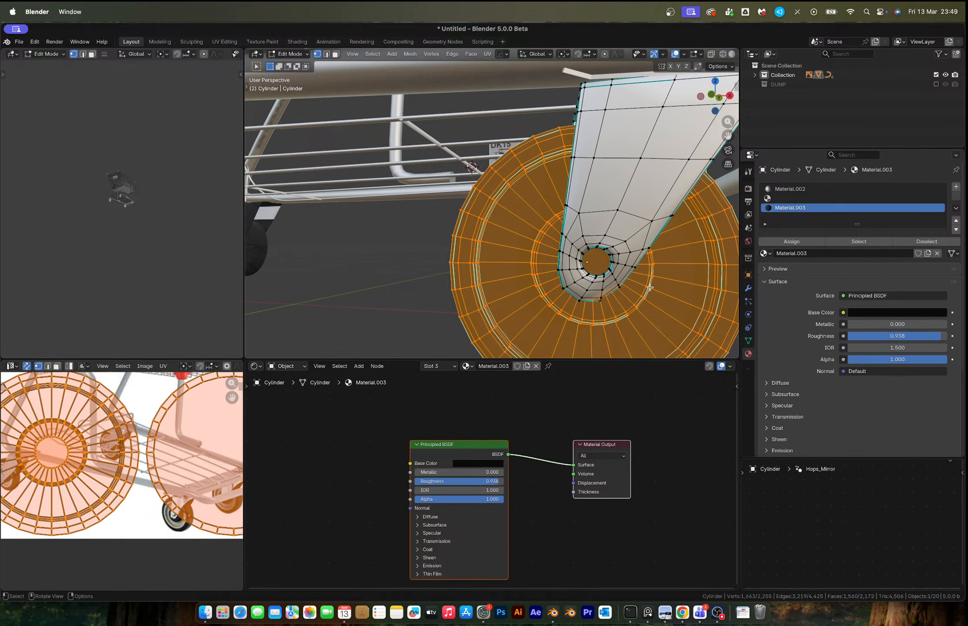
left_click(655, 290, "alt")
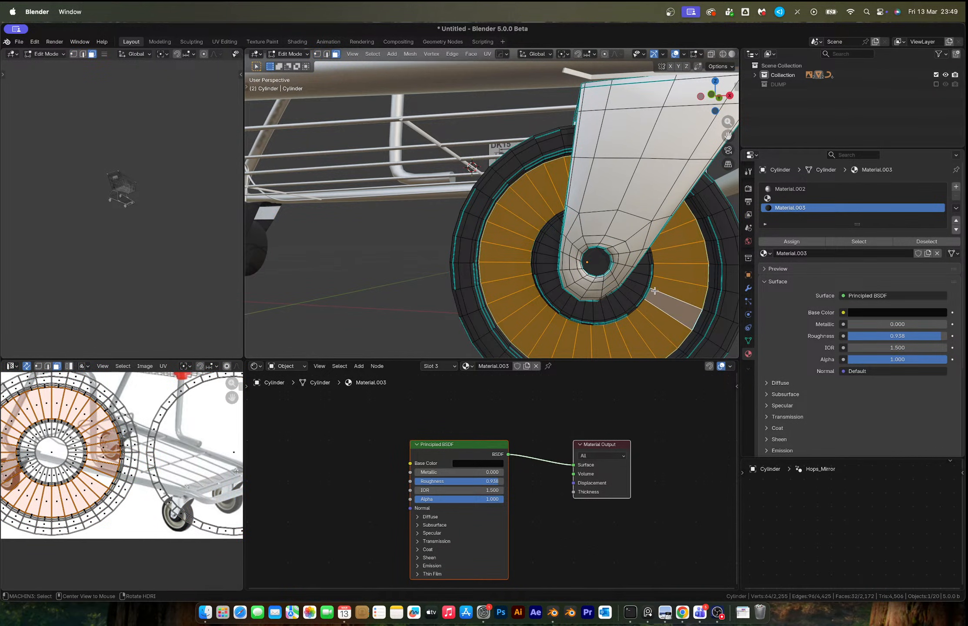
left_click(805, 198)
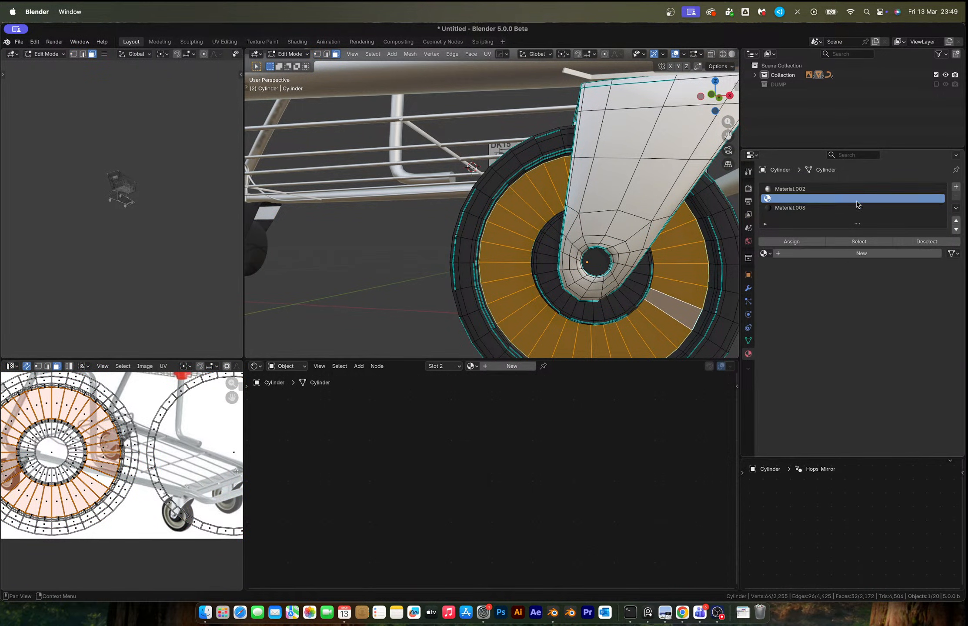
left_click(803, 254)
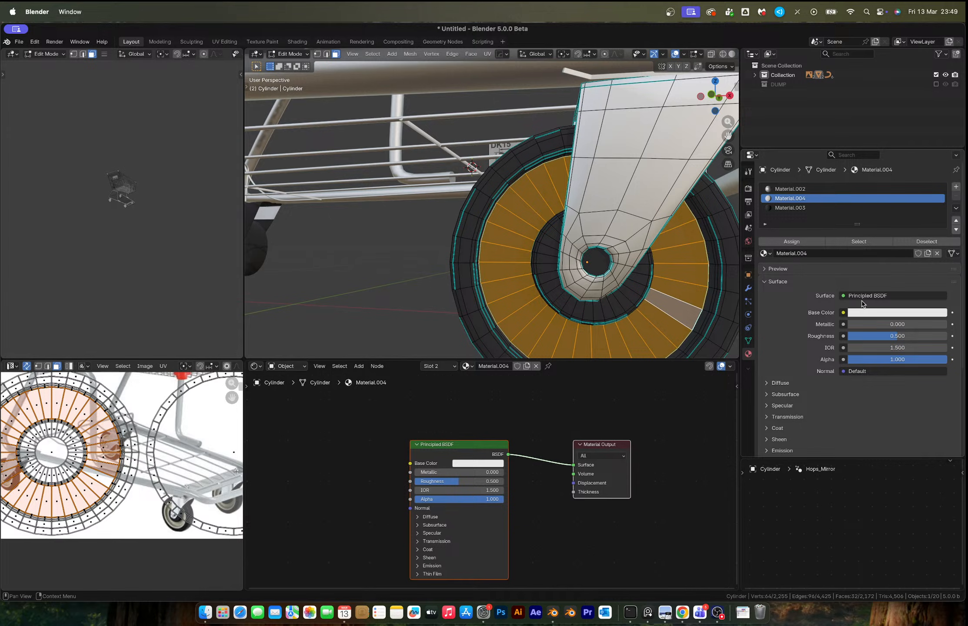
left_click(866, 314)
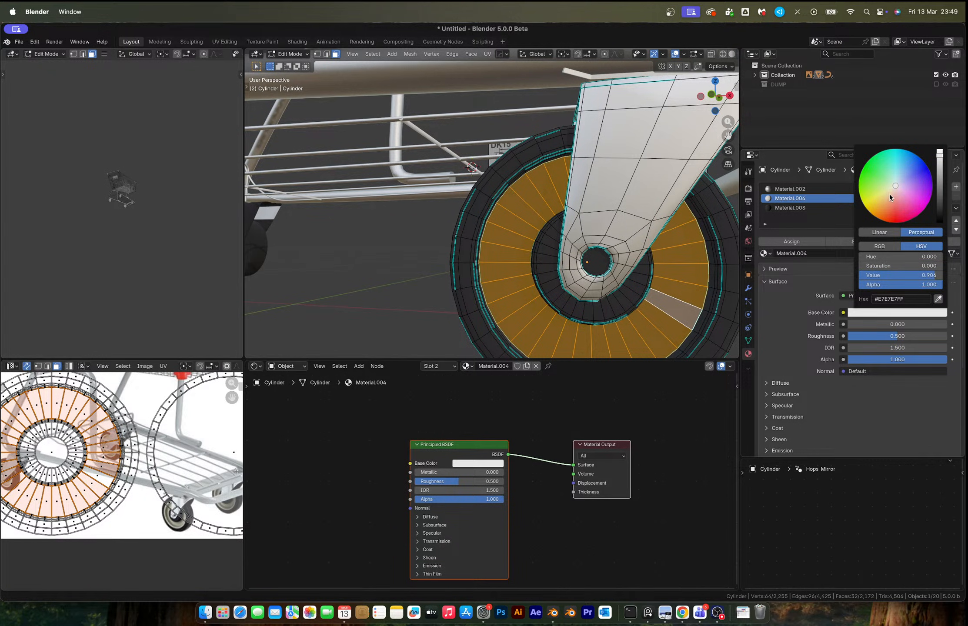
left_click_drag(896, 185, 891, 190)
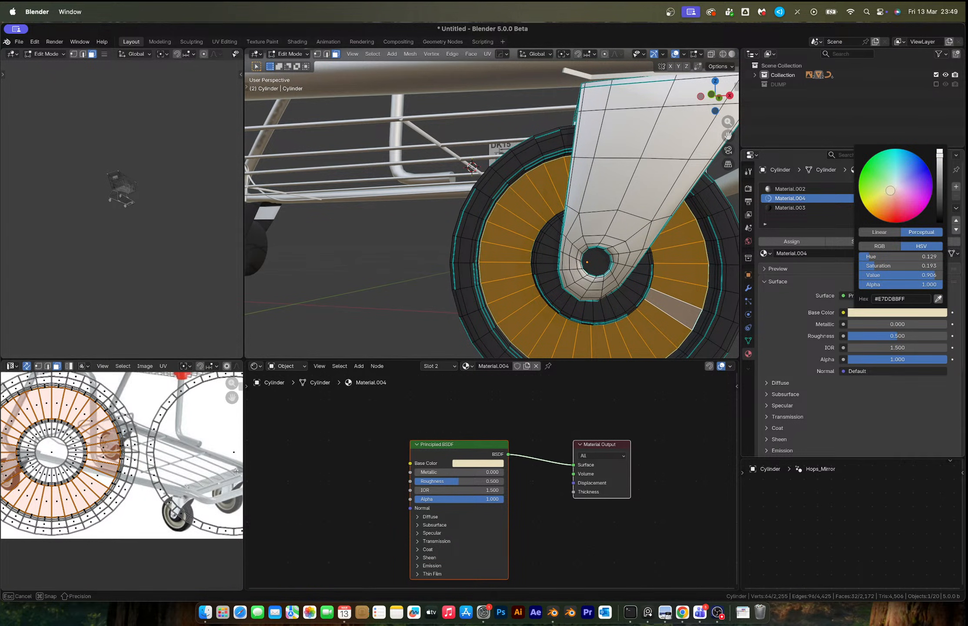
left_click_drag(898, 336, 940, 336)
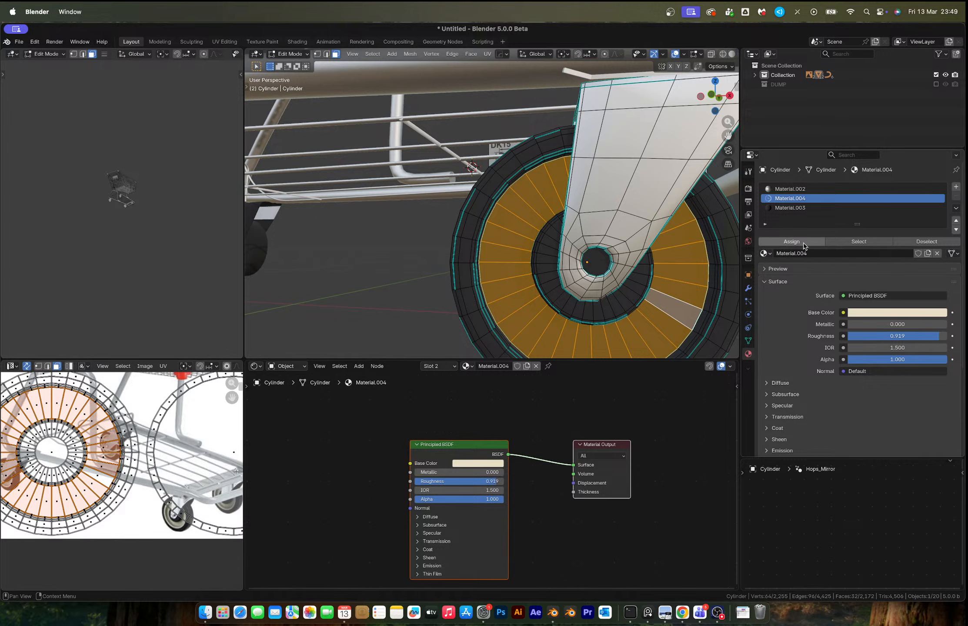
left_click(791, 242)
key("Tab")
scroll(413, 243, "down", 5)
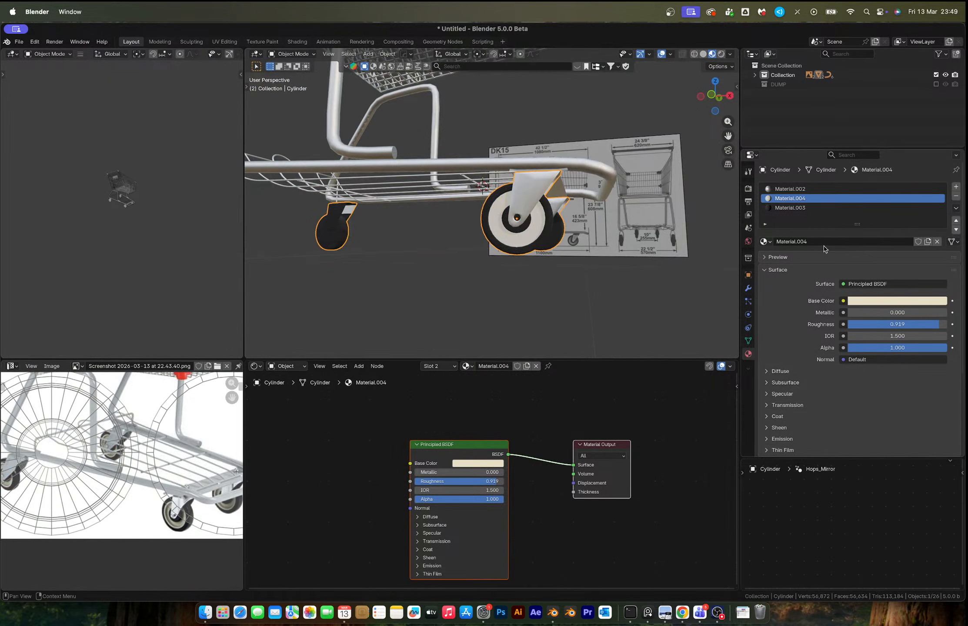
Darken the base color of Material.004 from cream to a grey-brown
left_click(863, 300)
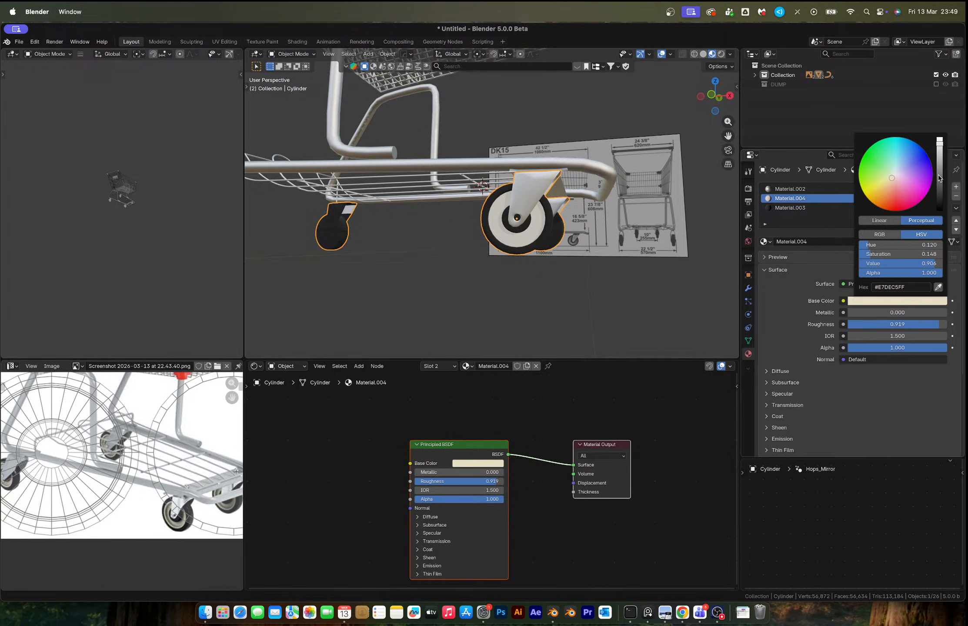
left_click_drag(939, 177, 940, 176)
left_click(516, 299)
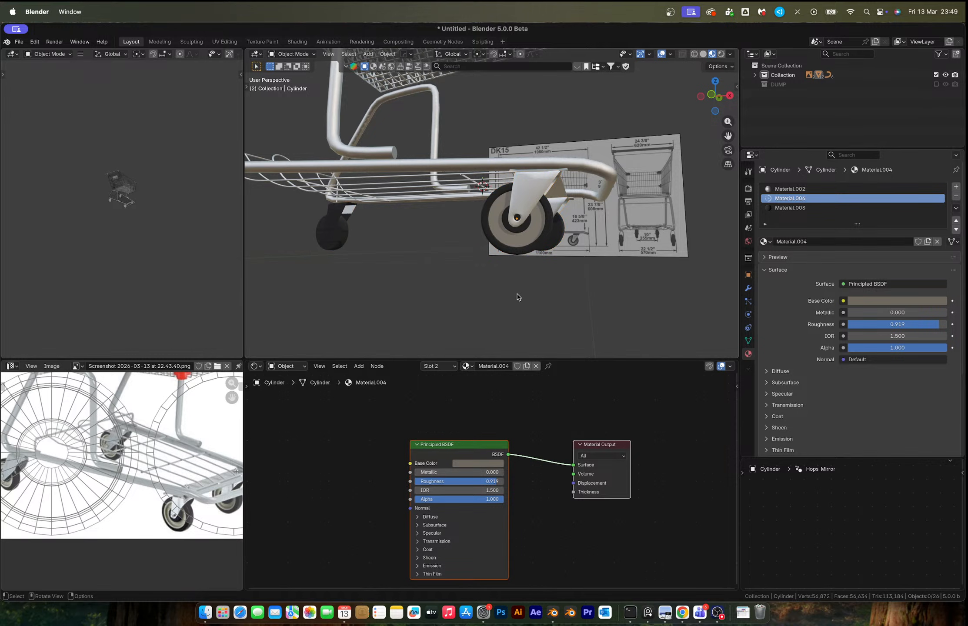
middle_click_drag(517, 298, 490, 275)
scroll(490, 275, "up", 3)
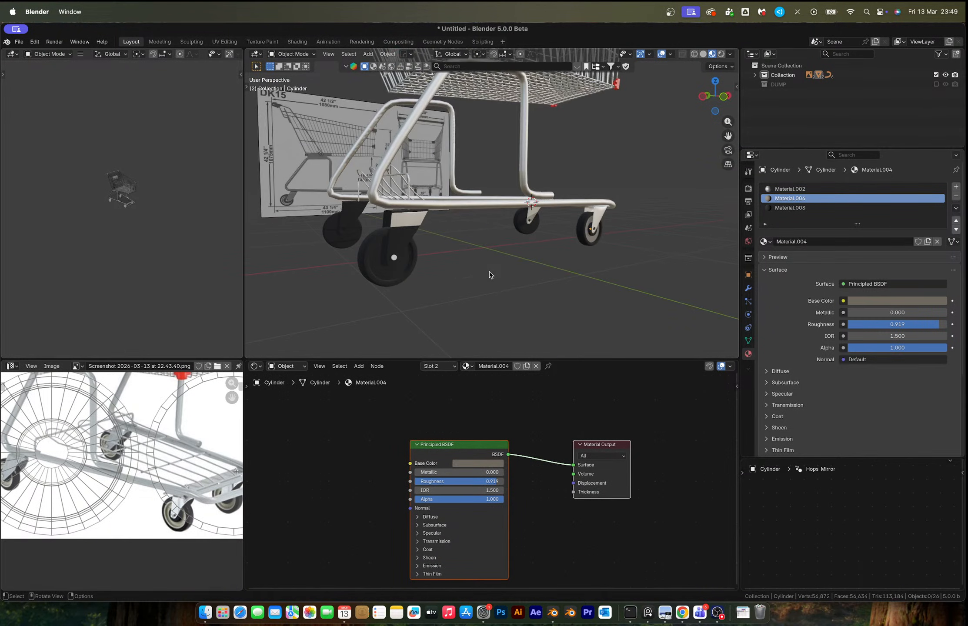
Assign the metallic Material.002 to all linked faces of the rear caster's bracket
left_click(401, 266)
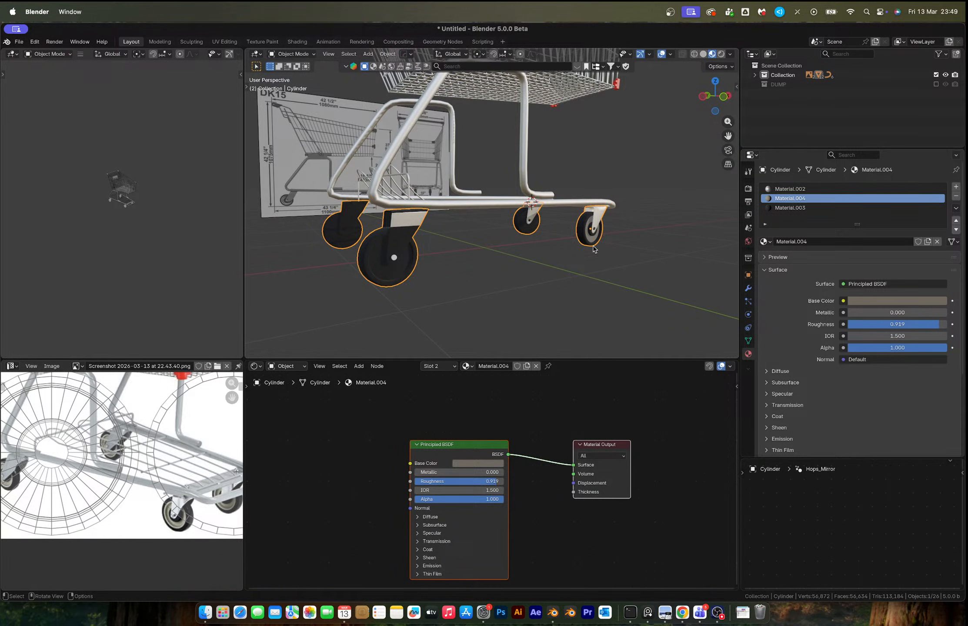
scroll(594, 247, "up", 2)
middle_click_drag(593, 245, 489, 251)
middle_click_drag(406, 269, 511, 248)
scroll(469, 260, "down", 1)
scroll(483, 235, "up", 2)
middle_click_drag(383, 224, 483, 224, "shift")
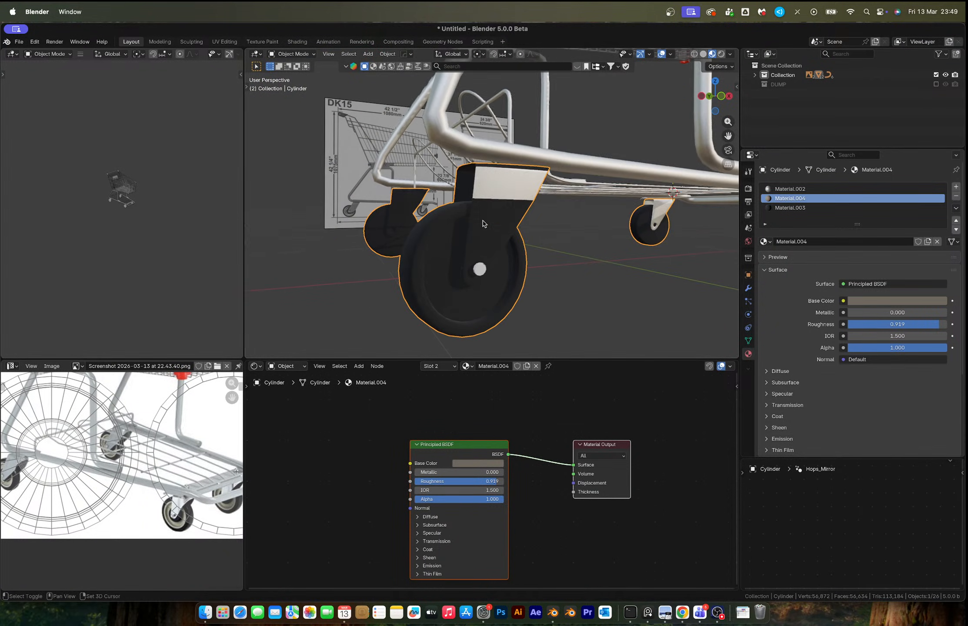
key("Tab")
left_click(483, 224)
key("l")
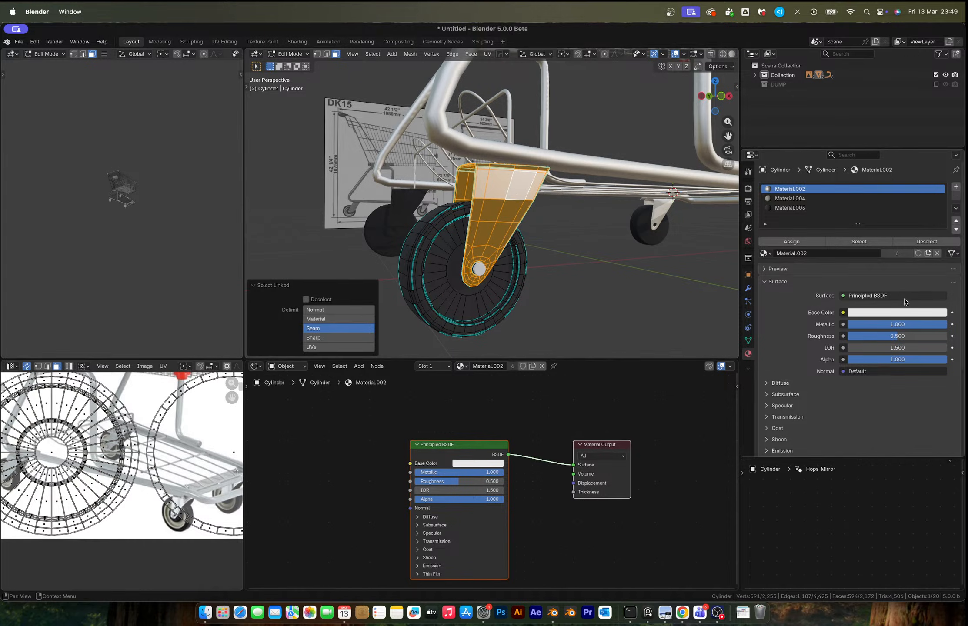
left_click(806, 244)
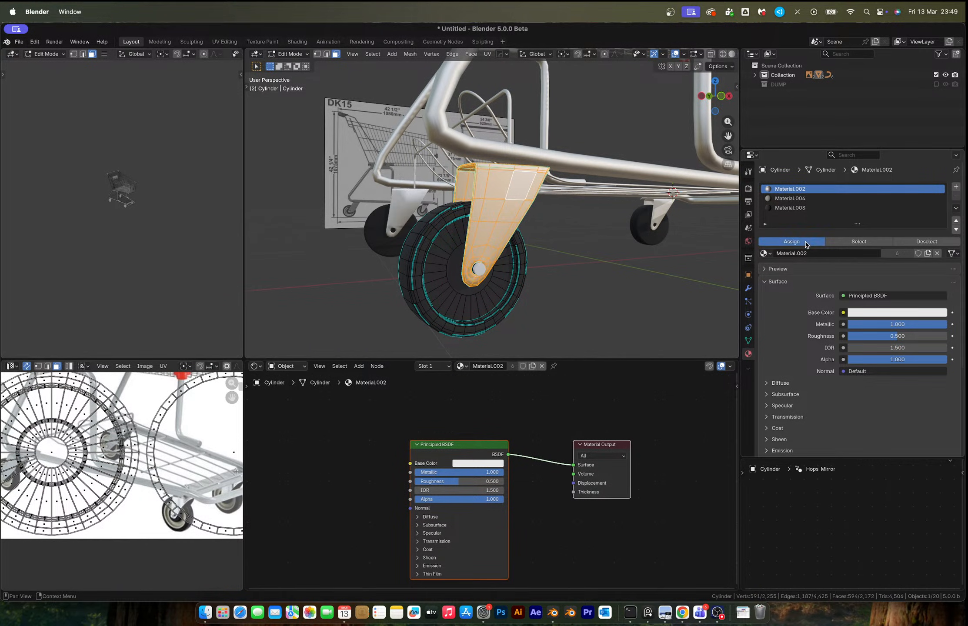
Link the casters' materials to the separate axle cap on the rear wheel
key("Tab")
left_click(479, 272)
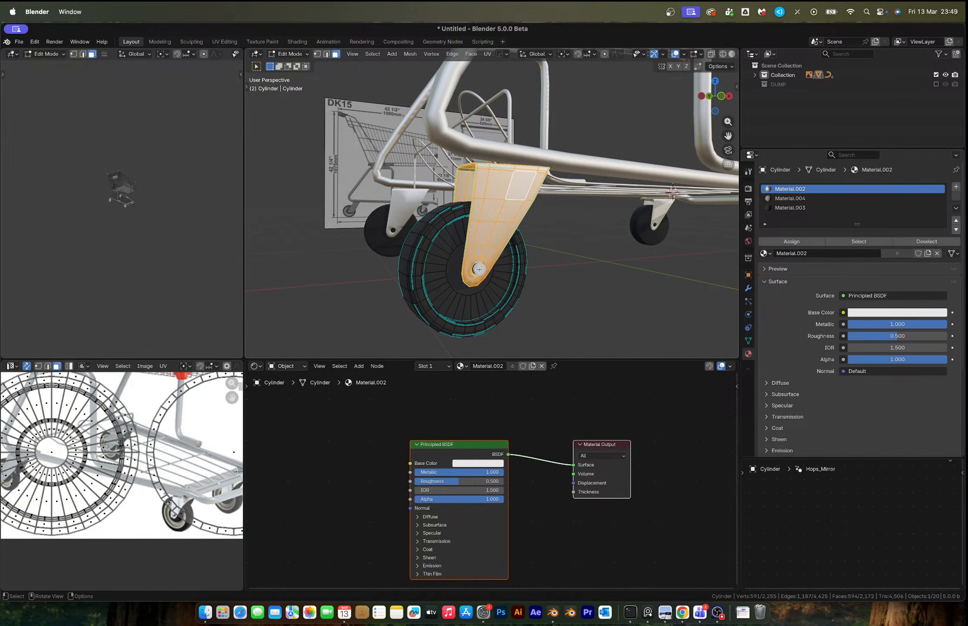
left_click(480, 271)
left_click(480, 272)
left_click(501, 209, "shift")
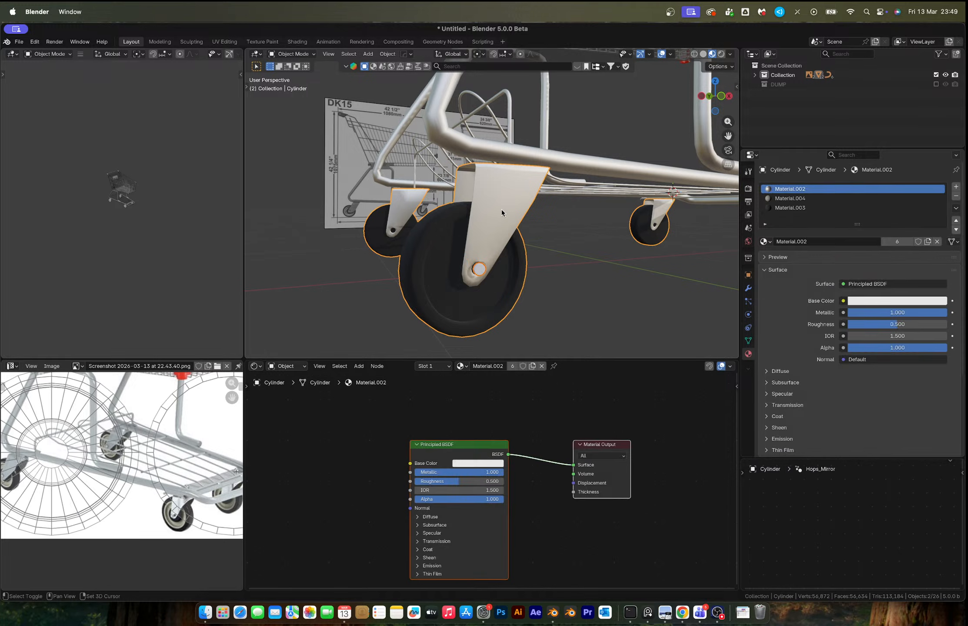
key("ctrl+l")
left_click(501, 212)
Assign the grey-brown Material.004 to the ring of side faces on the rear wheel
key("Tab")
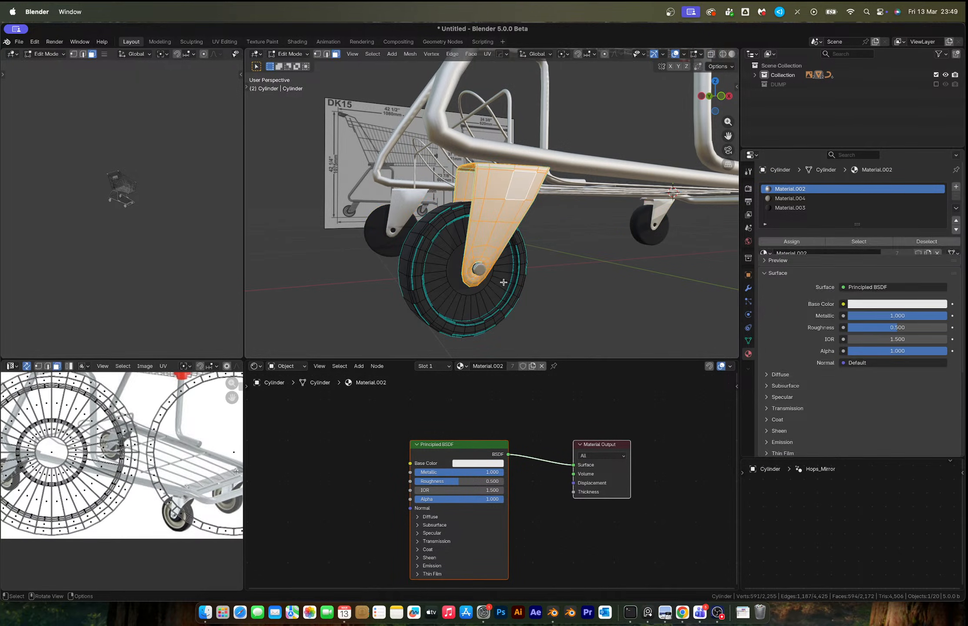
left_click(497, 285, "alt")
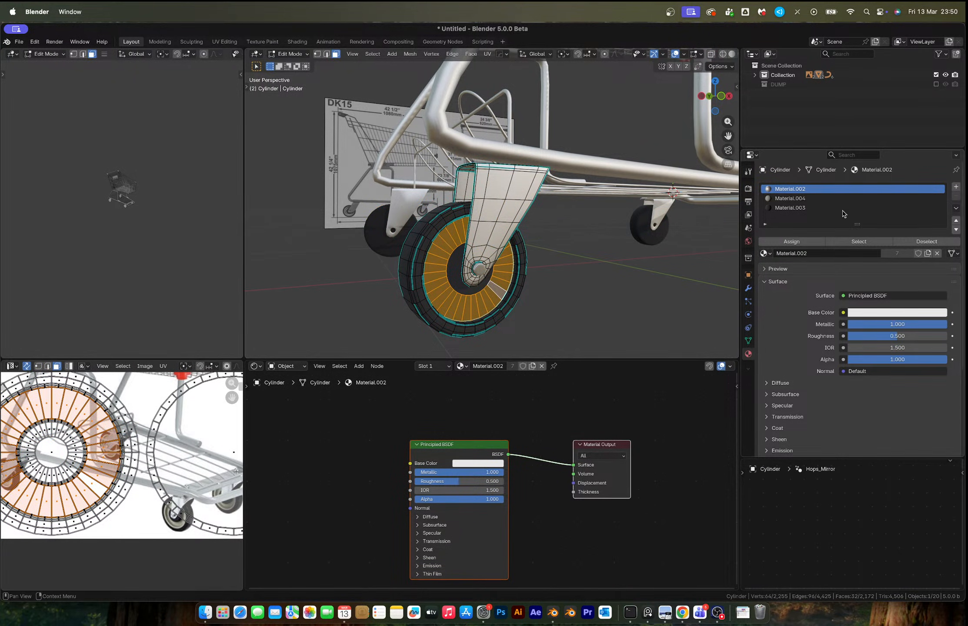
left_click(790, 198)
left_click(792, 243)
scroll(569, 277, "down", 8)
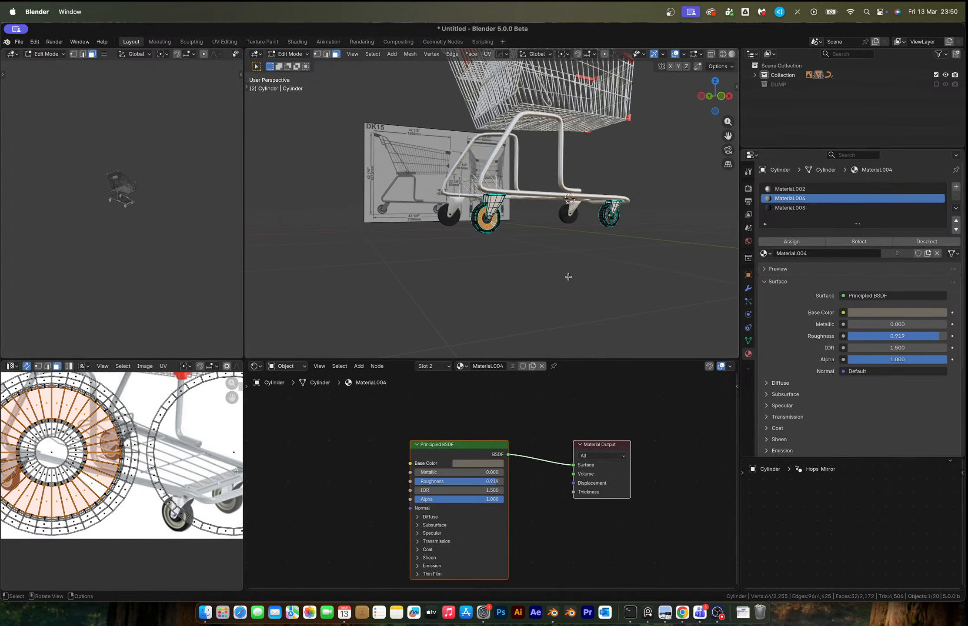
Examine the materials on the caster wheels, brackets and hubs around the front of the cart base
key("Tab")
middle_click_drag(598, 220, 503, 223)
scroll(503, 222, "up", 4)
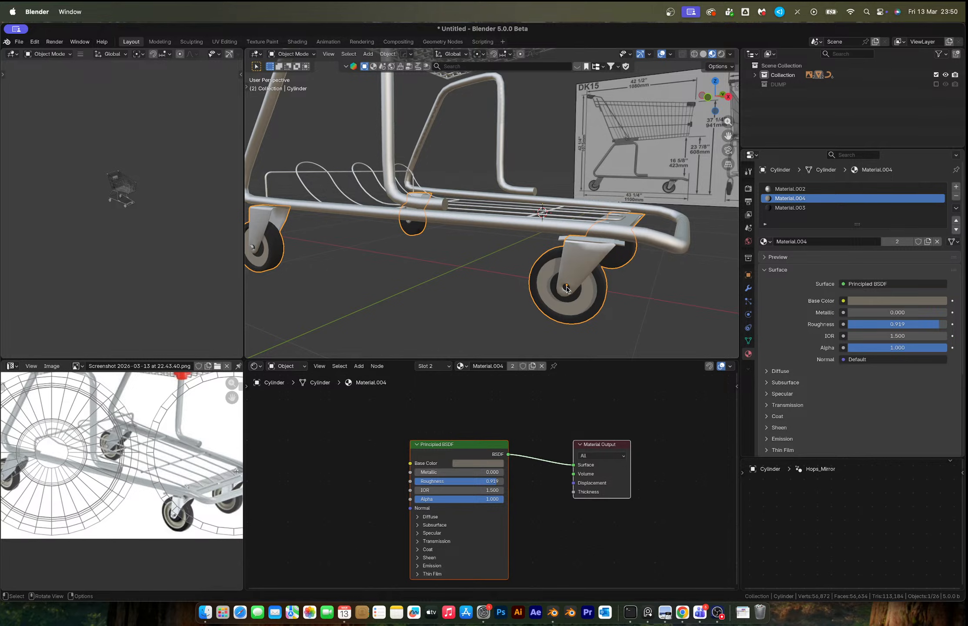
left_click(647, 291)
middle_click_drag(568, 290, 565, 266)
scroll(547, 214, "up", 3)
scroll(546, 217, "up", 3, "shift")
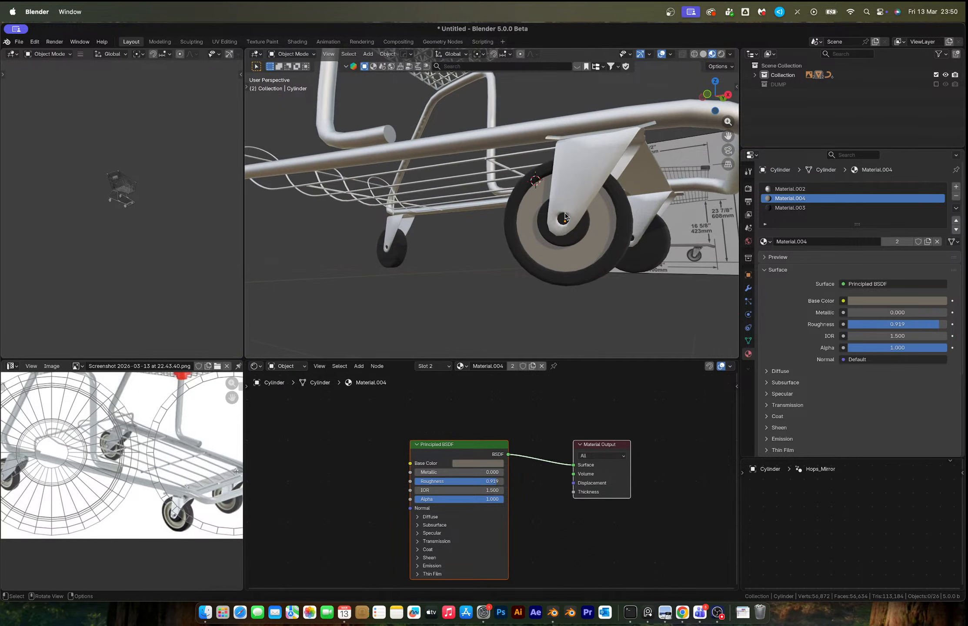
left_click(563, 219)
key("Tab")
key("Tab")
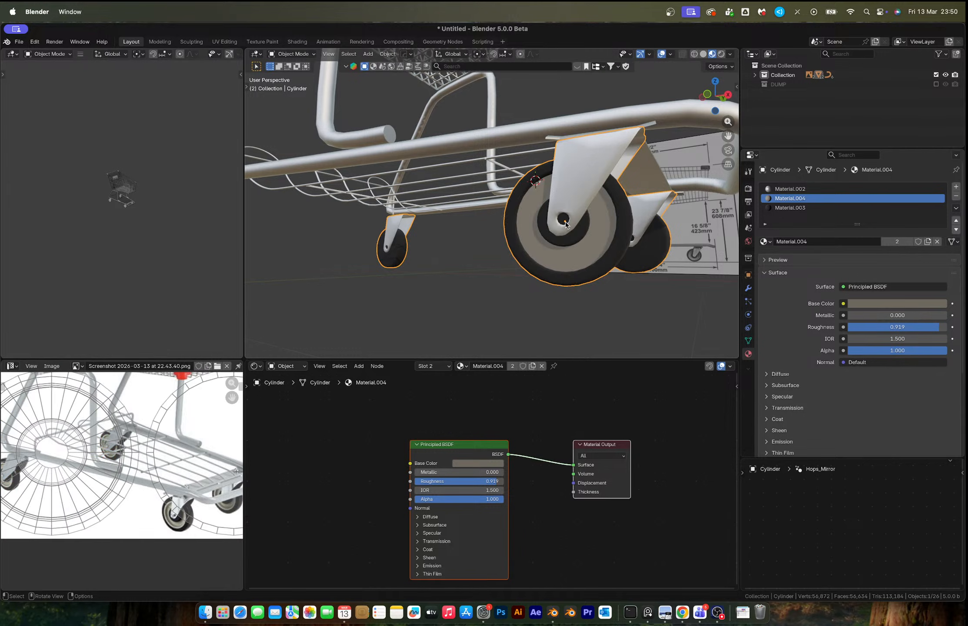
scroll(592, 216, "down", 5)
middle_click_drag(592, 216, 603, 252)
Lower the roughness of the frame's metallic Material.002 to about 0.107
left_click(507, 232)
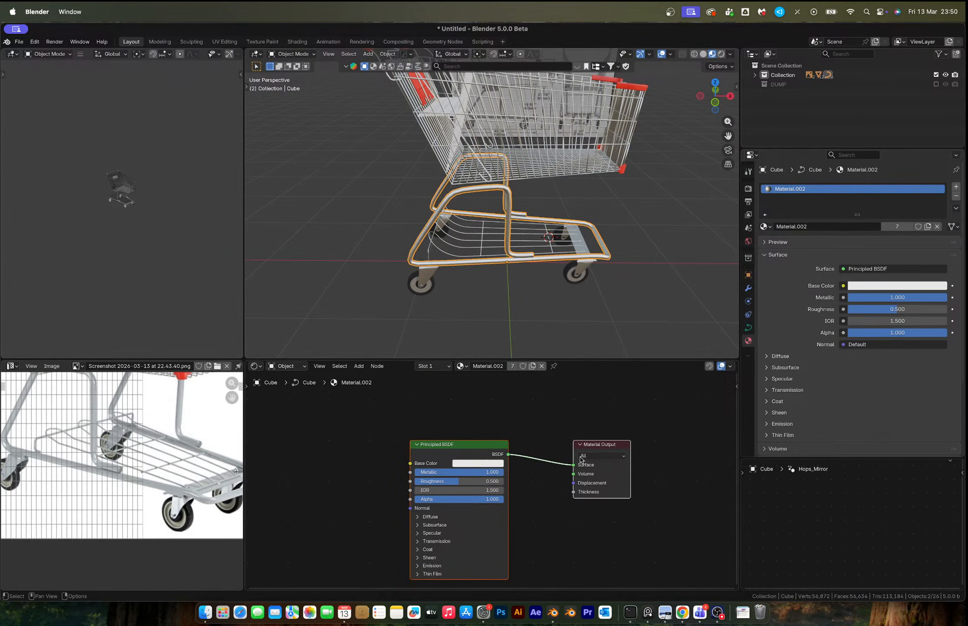
left_click_drag(455, 481, 420, 482)
left_click(654, 260)
middle_click_drag(653, 259, 627, 278)
scroll(537, 205, "up", 8)
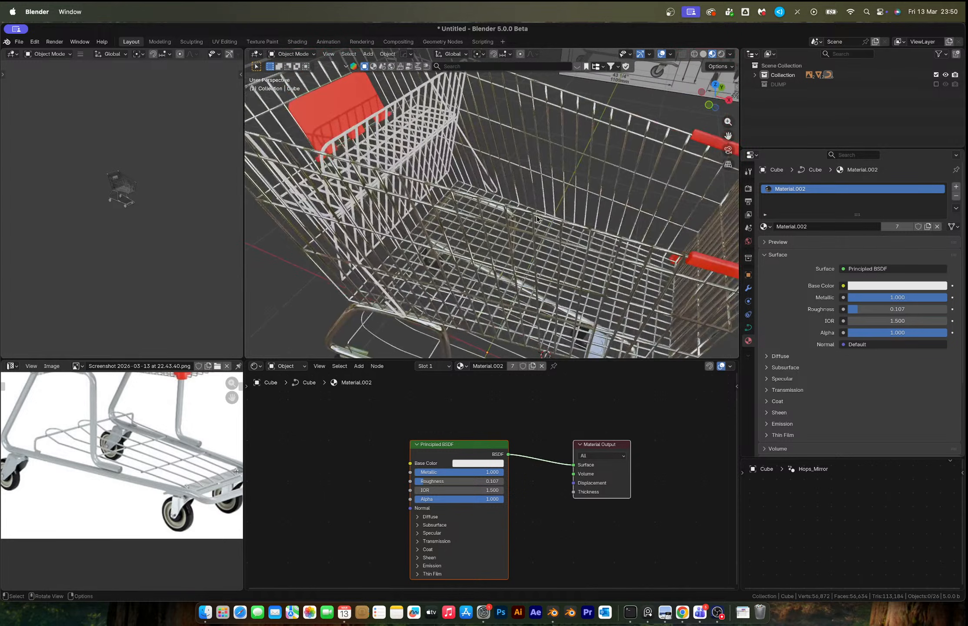
Merge all of the basket wire mesh's vertices by distance with a merge distance of 0.001 m
left_click(534, 182)
scroll(535, 187, "up", 6)
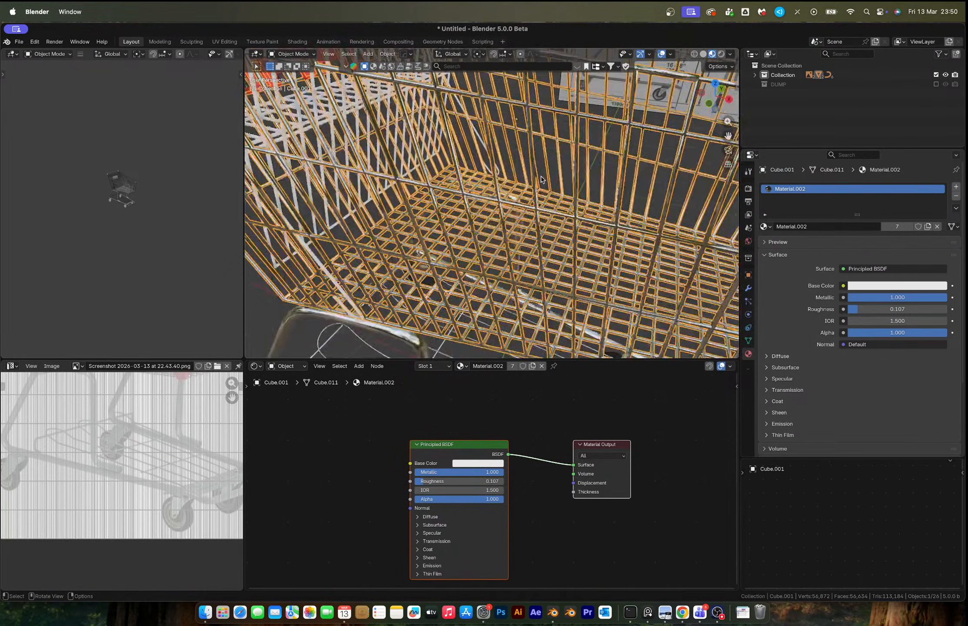
scroll(543, 220, "down", 6)
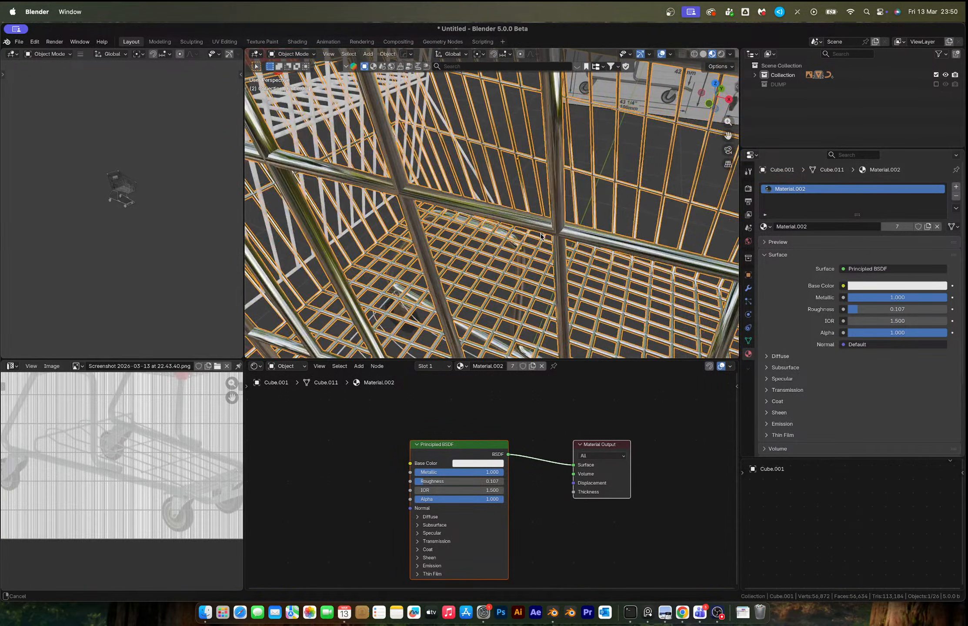
key("Tab")
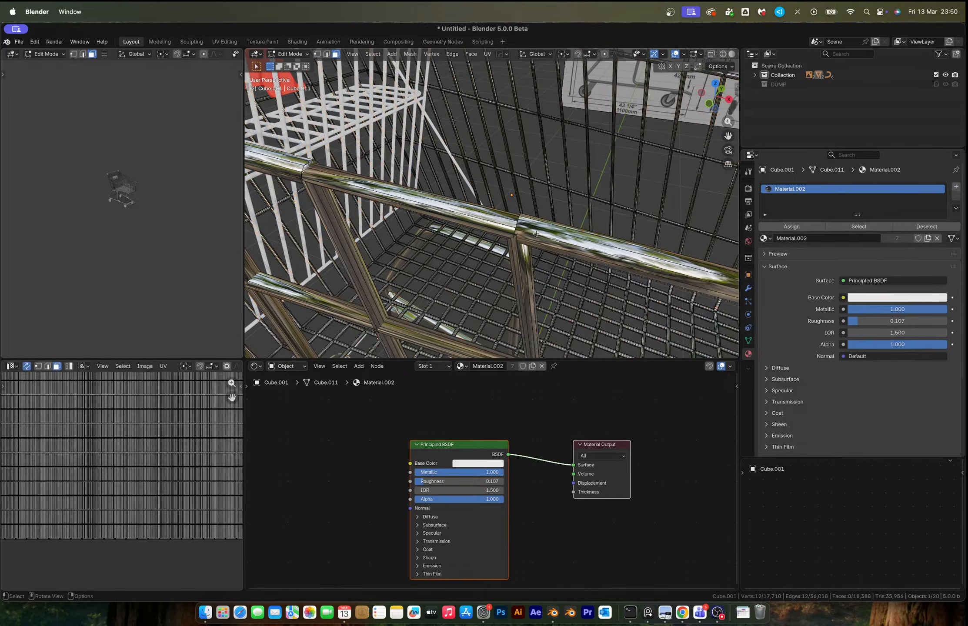
key("a")
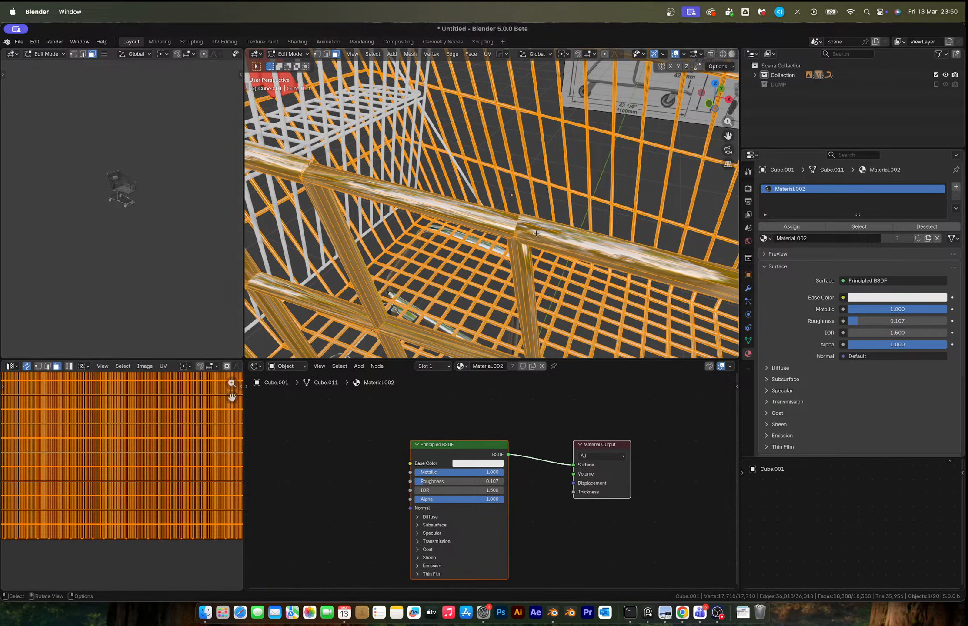
scroll(539, 228, "up", 3)
key("m")
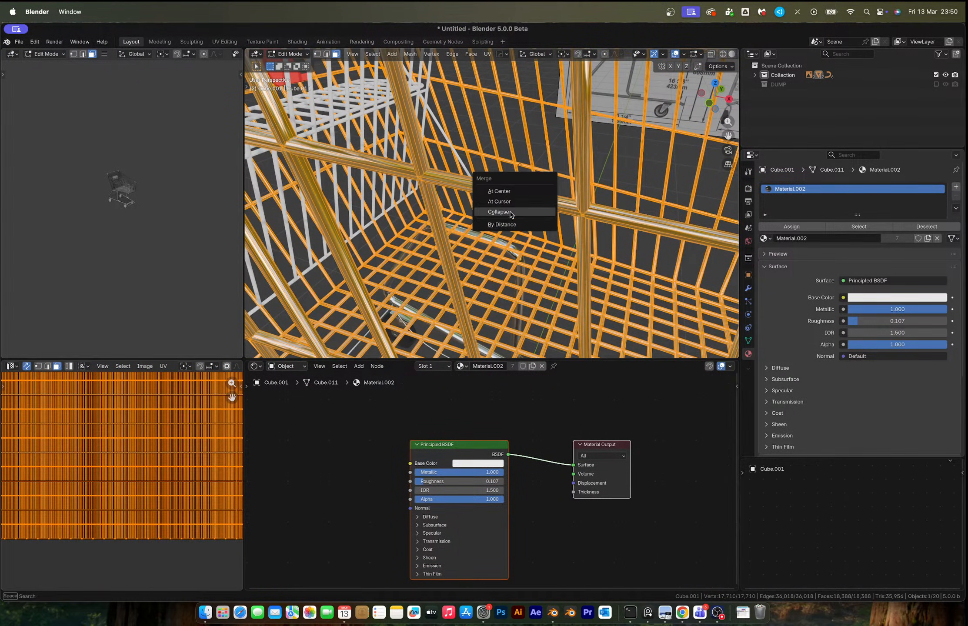
left_click(506, 229)
left_click(332, 316)
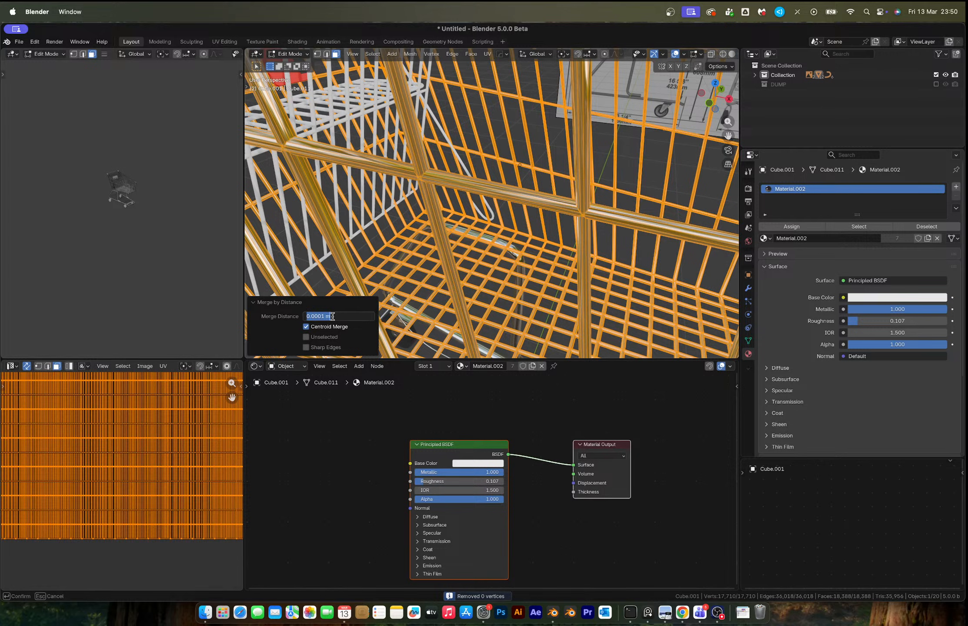
left_click(324, 316)
type("1")
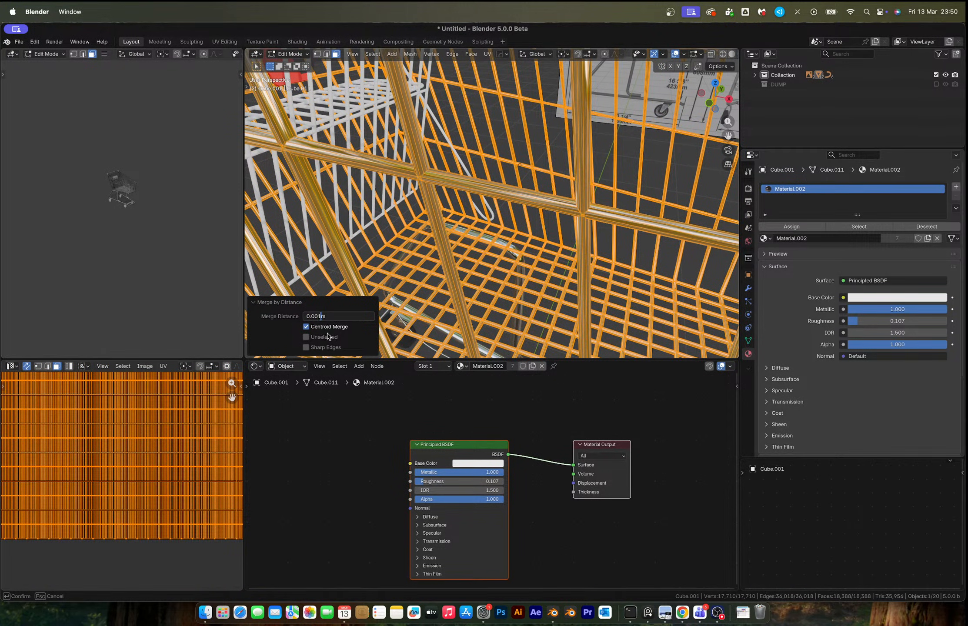
key("Return")
scroll(550, 214, "down", 5)
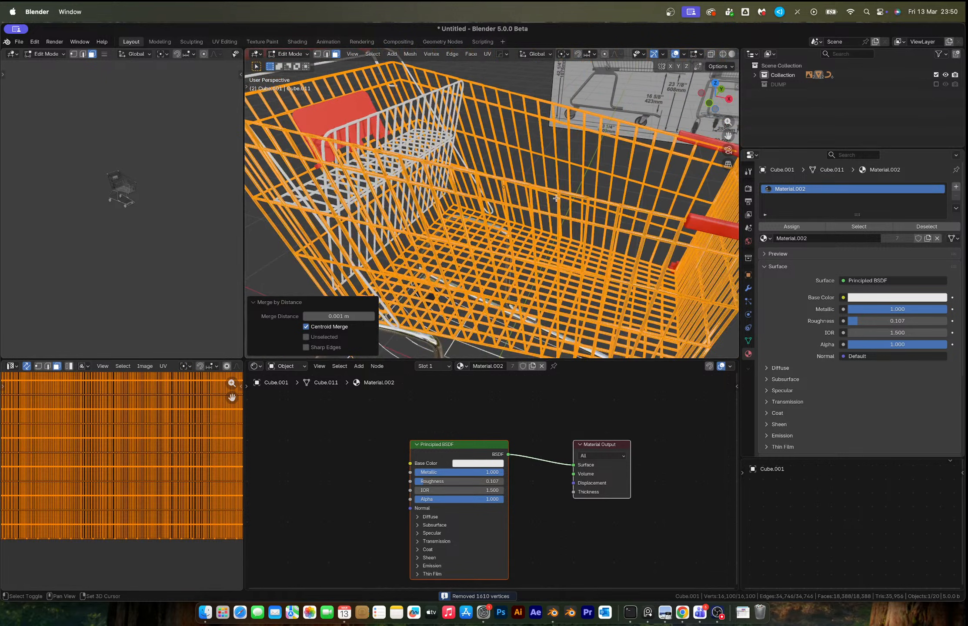
scroll(550, 214, "up", 3)
key("Tab")
scroll(553, 209, "up", 3)
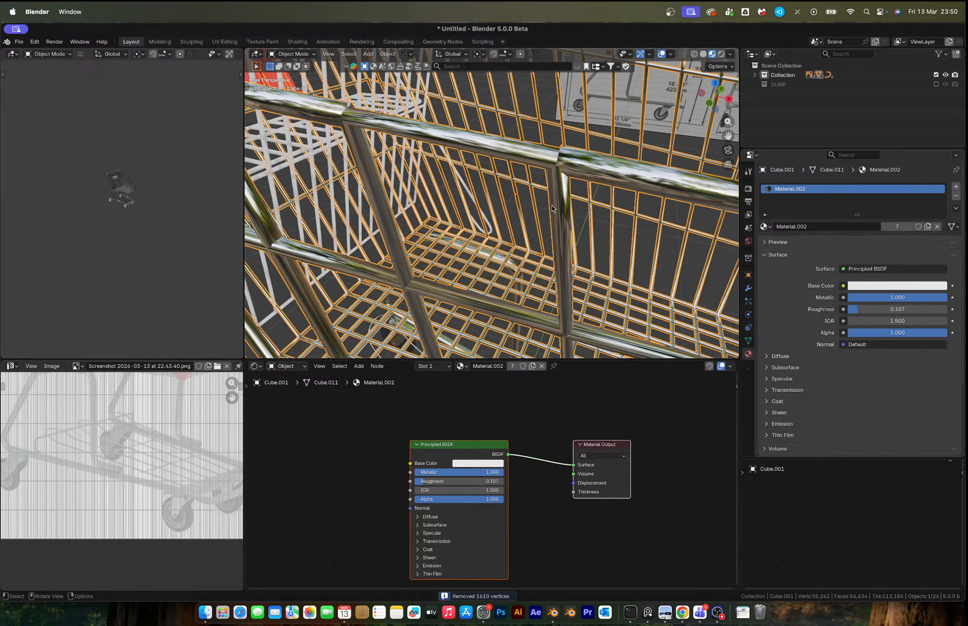
scroll(554, 205, "down", 6)
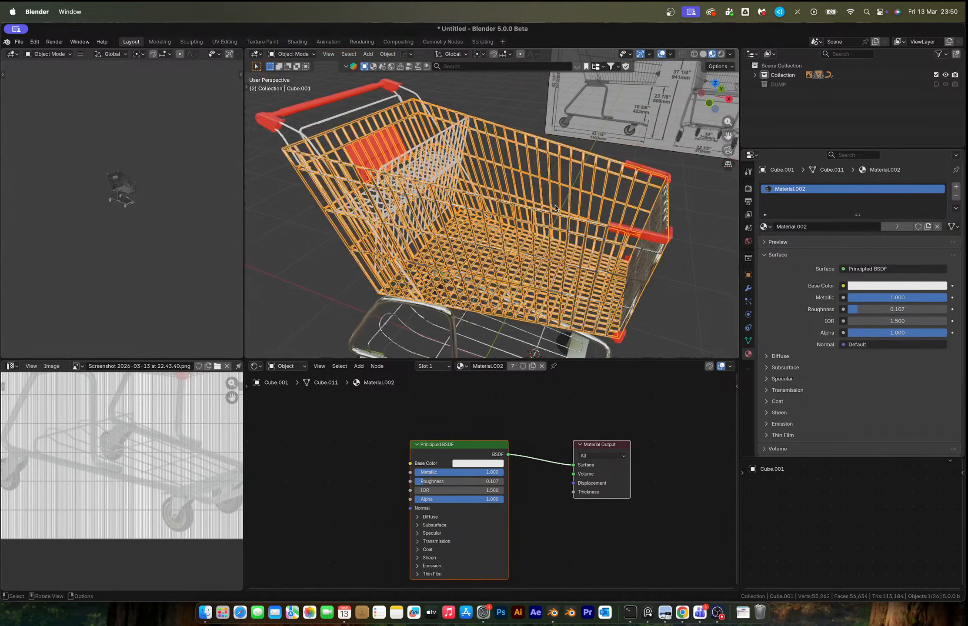
Undo the merge by distance on the basket wire mesh and check the mesh
middle_click_drag(555, 206, 539, 191)
key("Tab")
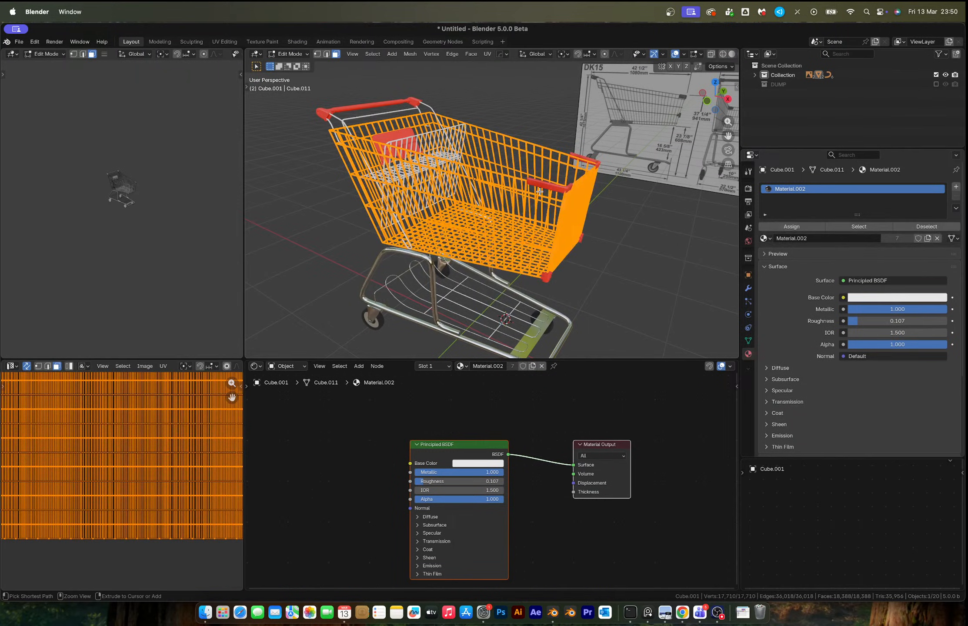
key("ctrl+z")
key("ctrl+z")
key("ctrl+z")
key("ctrl+z")
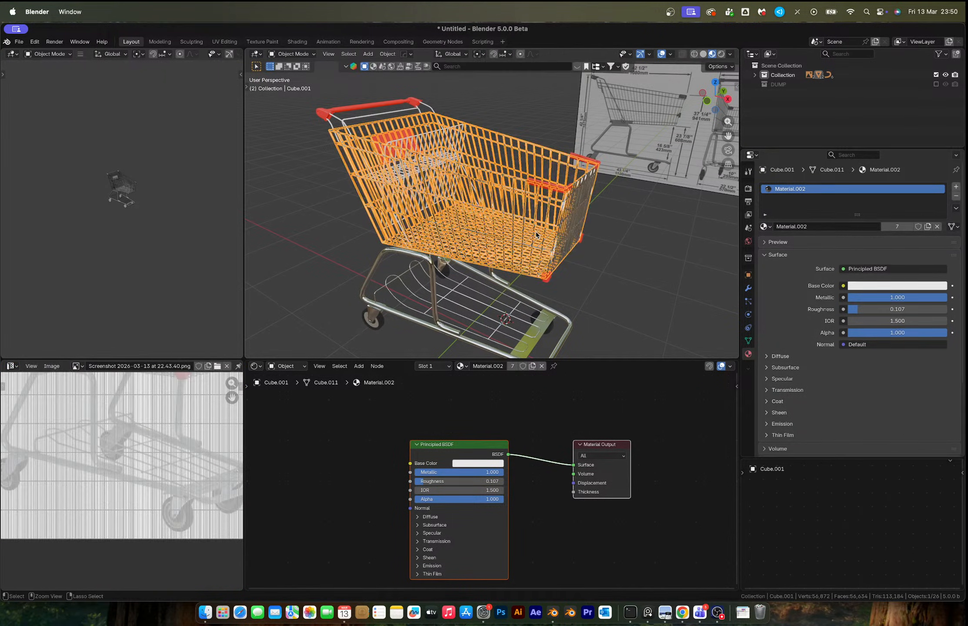
key("Tab")
key("Tab")
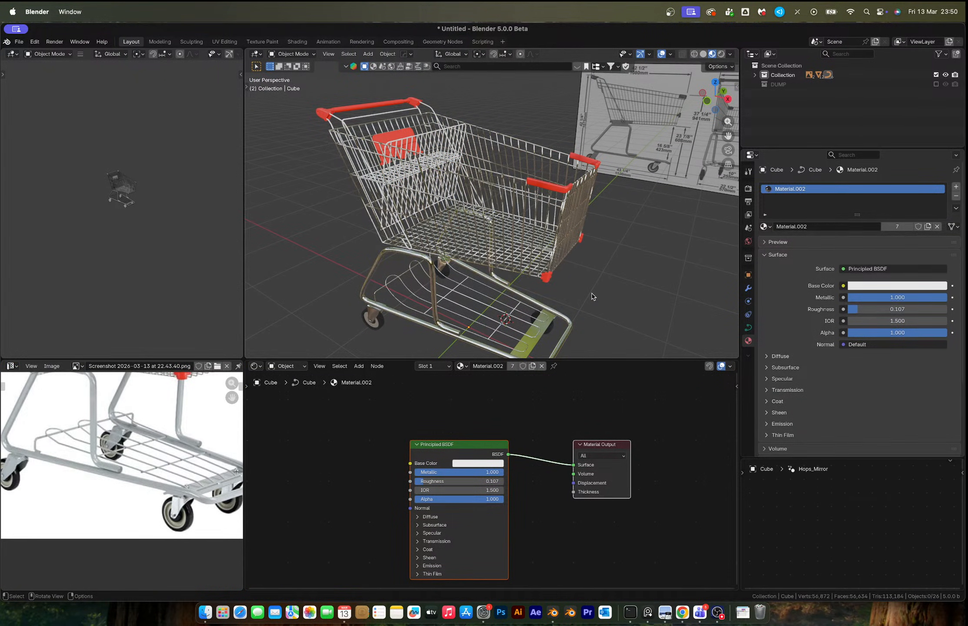
Add one loop cut to the flat plate at the front of the base with a slide factor of about -0.165
middle_click_drag(592, 296, 551, 219)
scroll(575, 244, "up", 2)
left_click(561, 307)
middle_click_drag(561, 307, 562, 278, "shift")
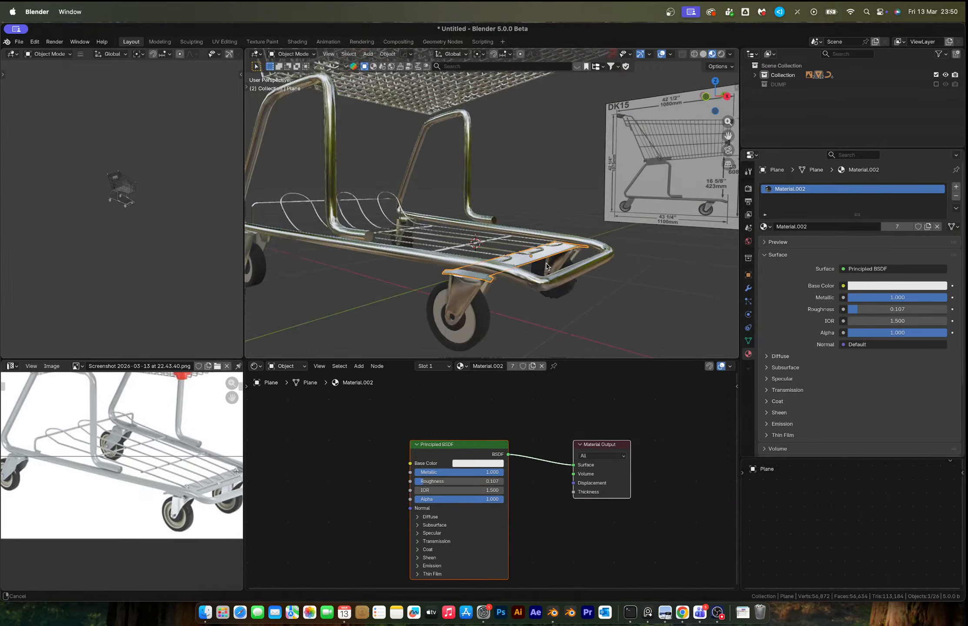
scroll(562, 287, "up", 4)
key("Tab")
left_click(583, 291)
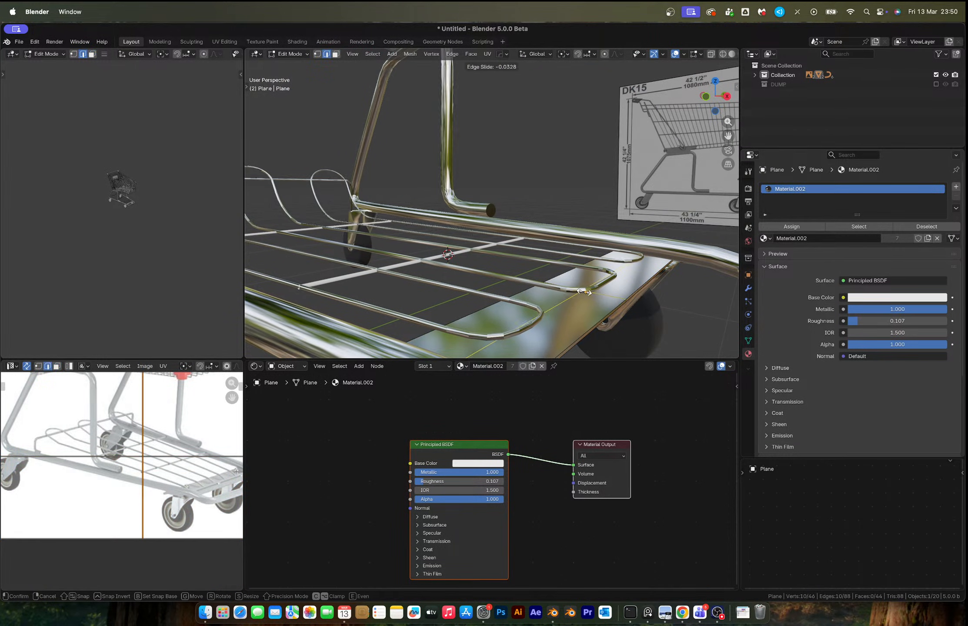
left_click(586, 298)
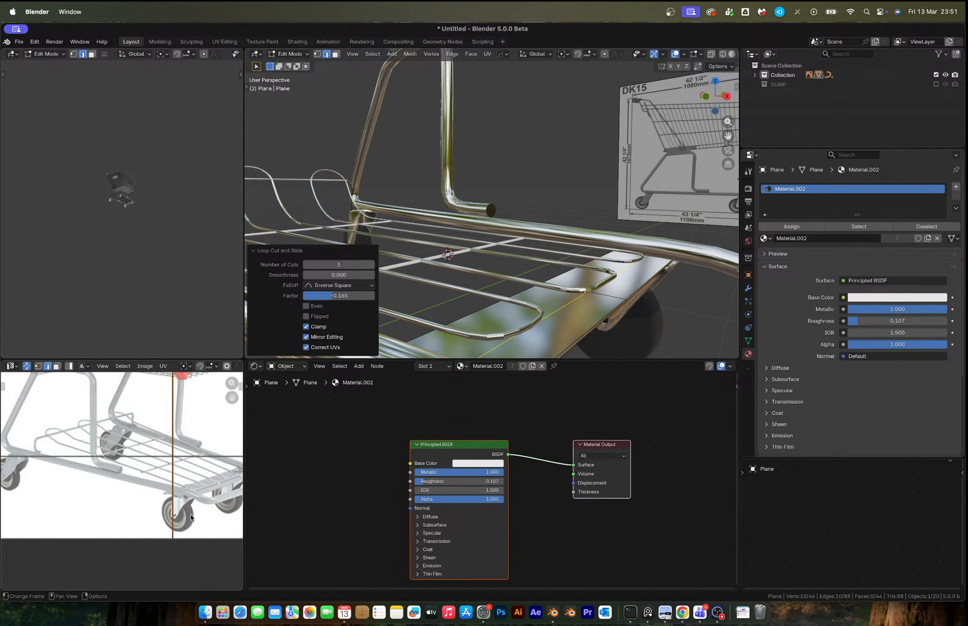
Add an unslid loop cut at the front bend of the outer base-rack wire and snap the 3D cursor to it
scroll(180, 489, "up", 8)
scroll(137, 471, "up", 1)
middle_click_drag(150, 467, 75, 509)
middle_click_drag(517, 272, 505, 278)
middle_click_drag(504, 339, 522, 280)
key("Tab")
left_click(521, 255)
scroll(527, 287, "up", 4)
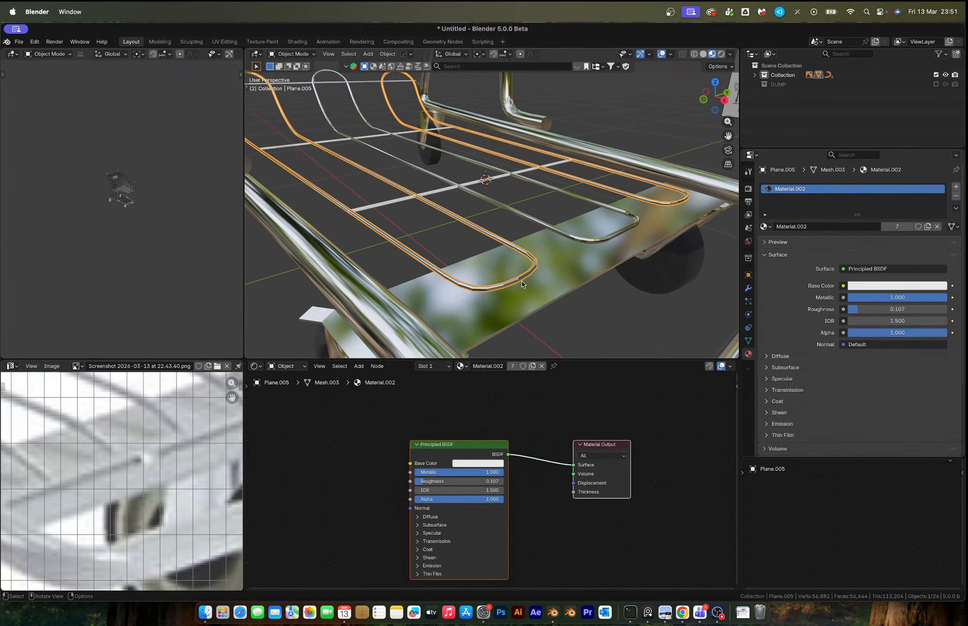
key("Tab")
key("ctrl+r")
left_click(514, 282)
right_click(536, 299)
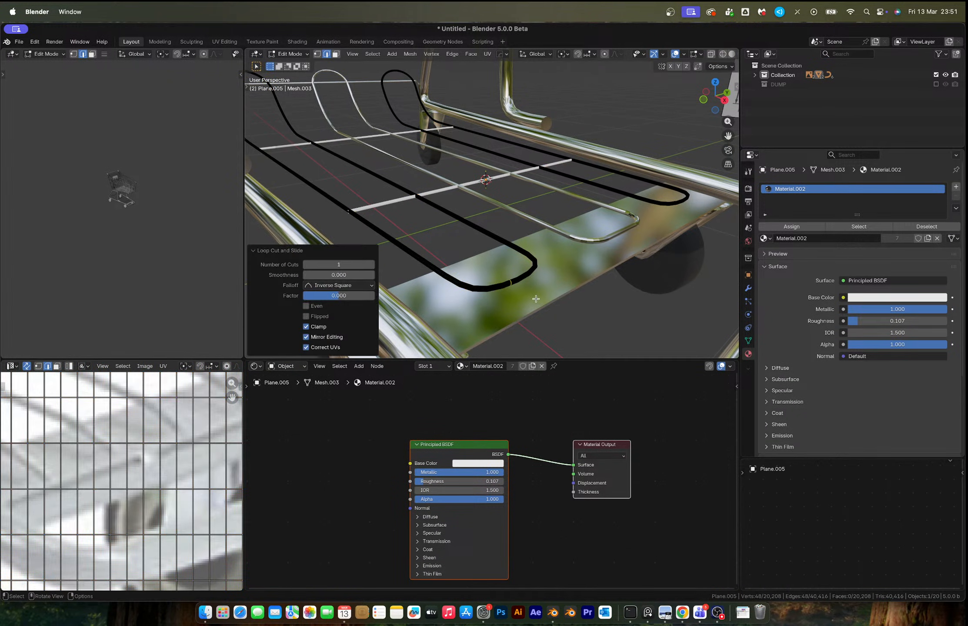
key("shift+s")
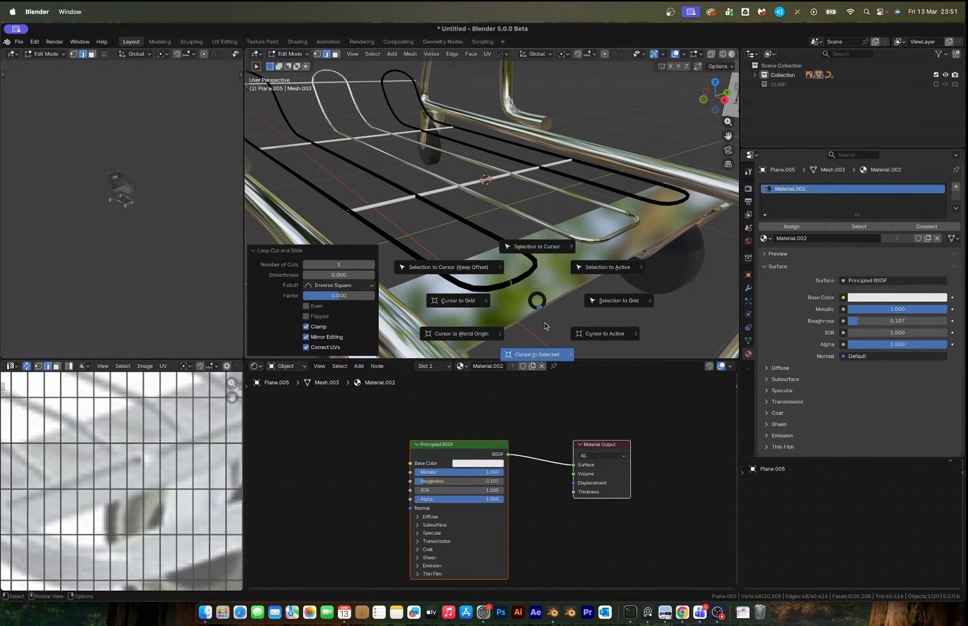
left_click(544, 329)
Add a cylinder at the 3D cursor, scale it to 0.06 and rotate it 90° about the X axis
key("Tab")
key("shift+a")
mouse_move(538, 317)
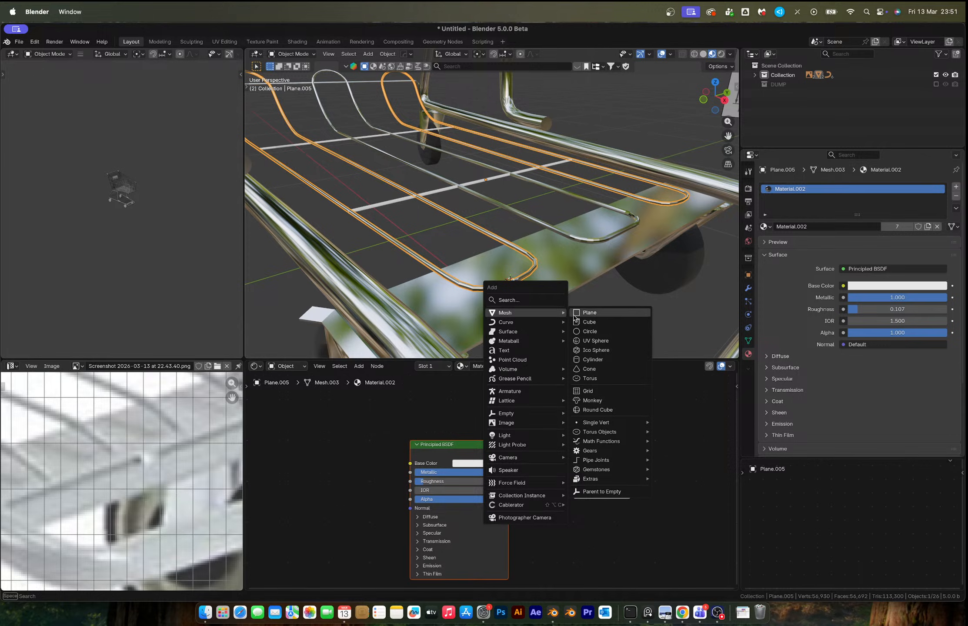
left_click(596, 359)
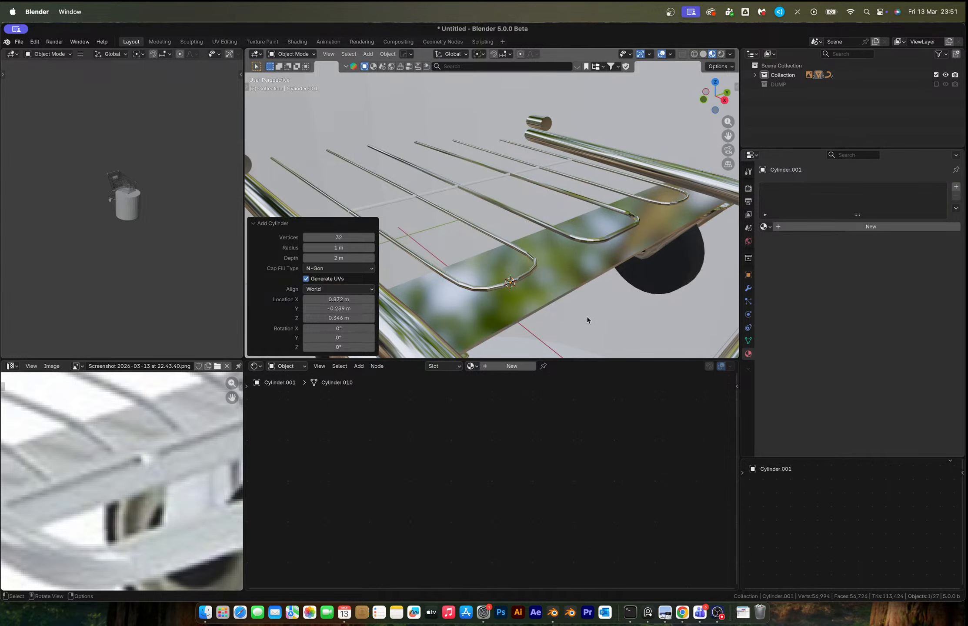
type("s0.06")
key("Return")
type("rx")
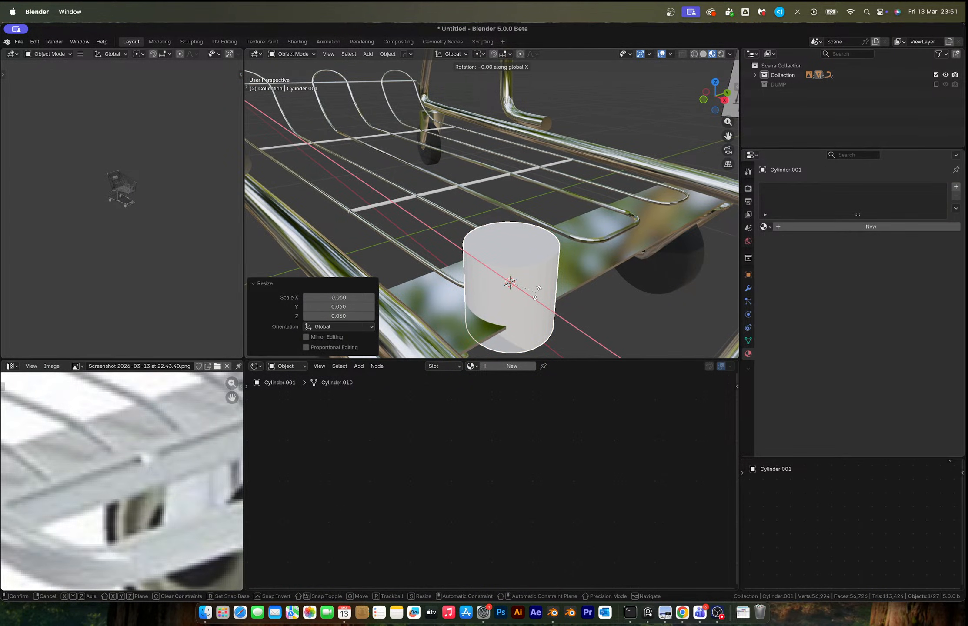
type("90")
key("Return")
Scale the cylinder uniformly by about -0.193 and again by about 0.769 to form a small sleeve around the wire
key("s")
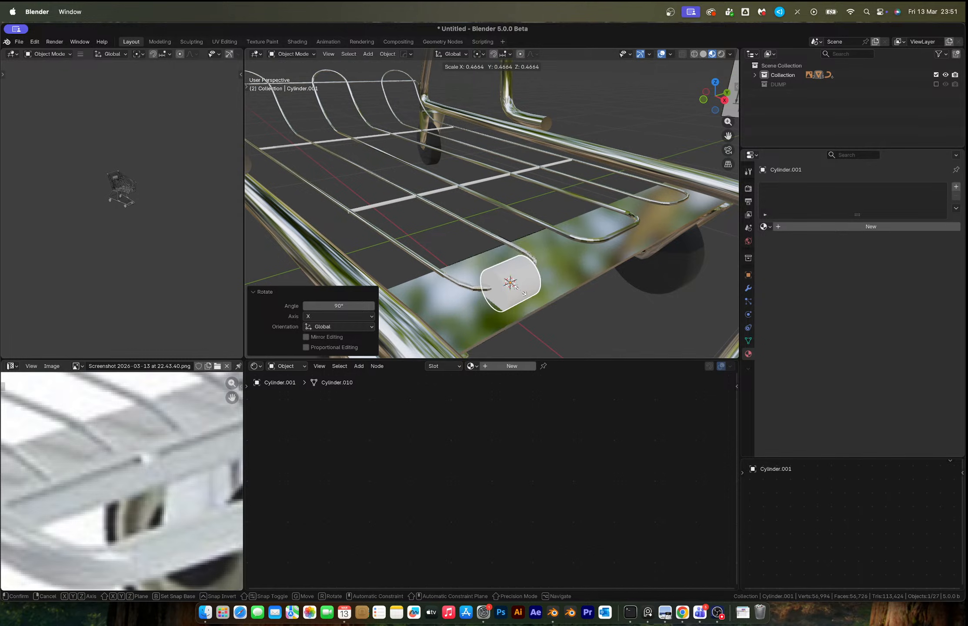
left_click(509, 278)
key("s")
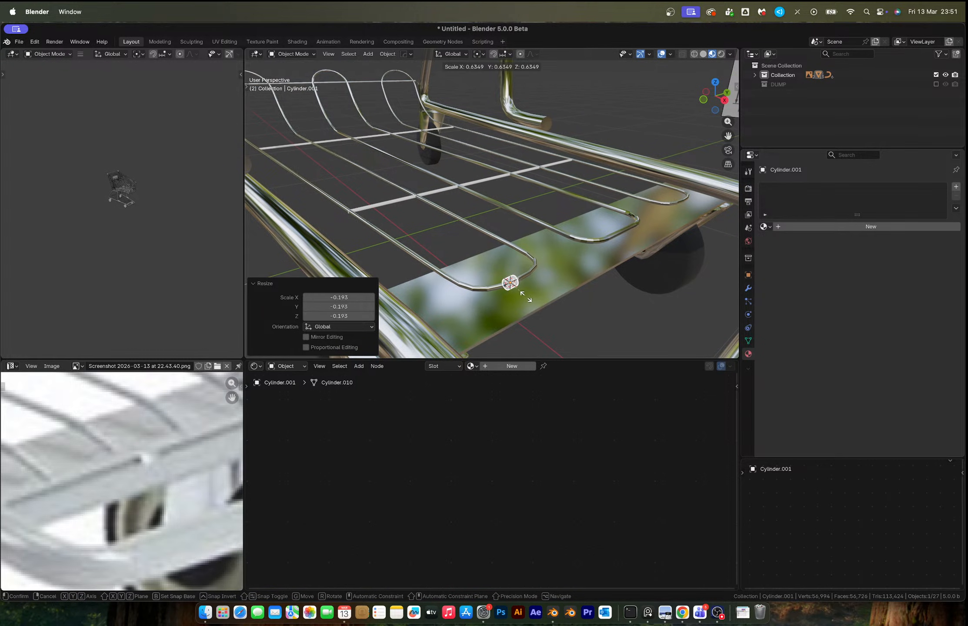
key("x")
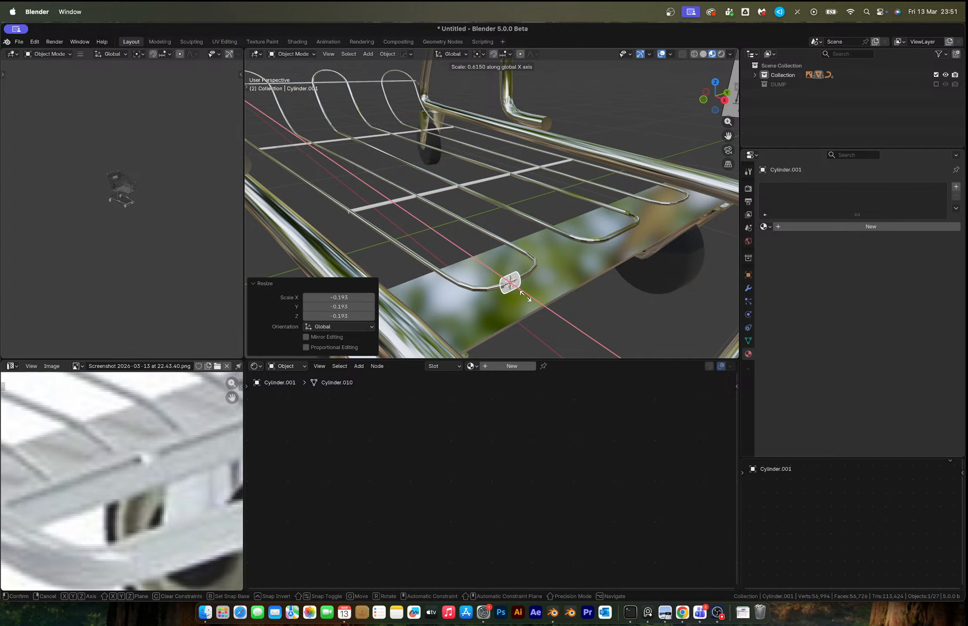
key("x")
key("x")
left_click(529, 299)
Extrude the cylinder's lowest faces straight down by about 0.019 m, selecting them through the mesh in front view
middle_click_drag(512, 291, 514, 248)
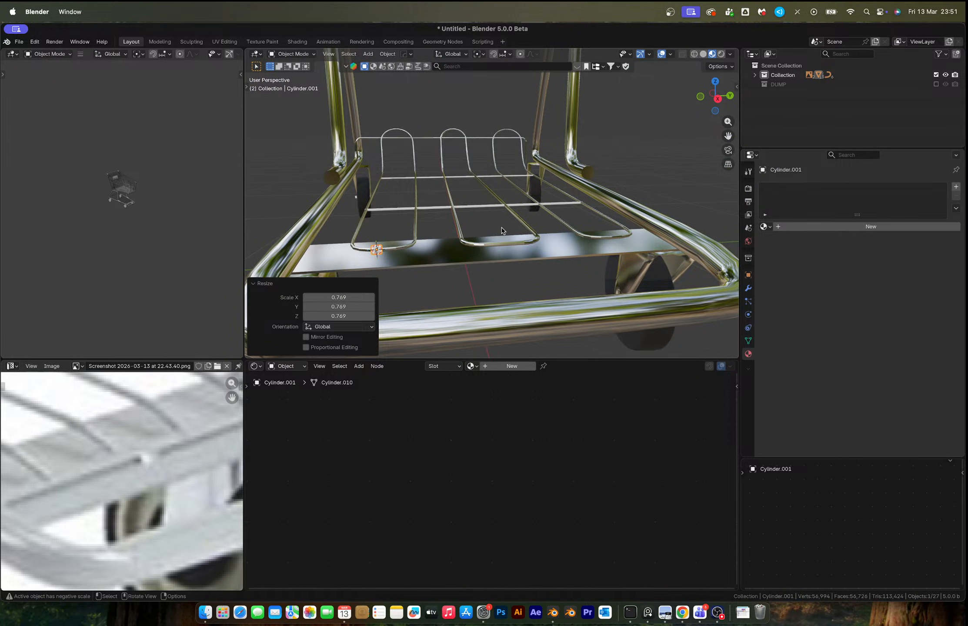
key("KP_Decimal")
scroll(471, 251, "down", 3)
middle_click_drag(471, 251, 523, 245)
scroll(527, 251, "down", 2)
scroll(527, 251, "down", 1)
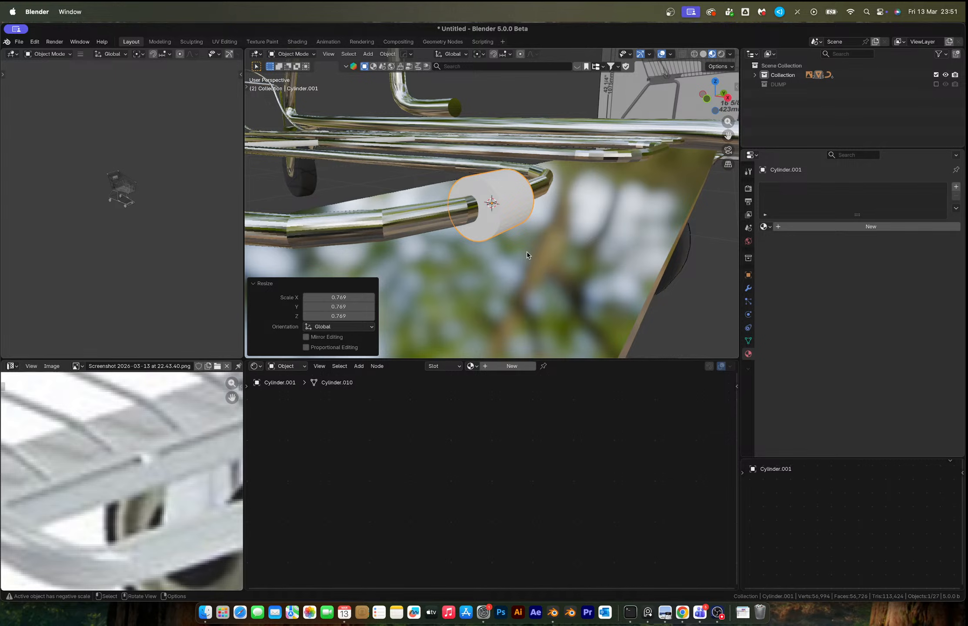
key("Tab")
middle_click_drag(527, 252, 540, 233)
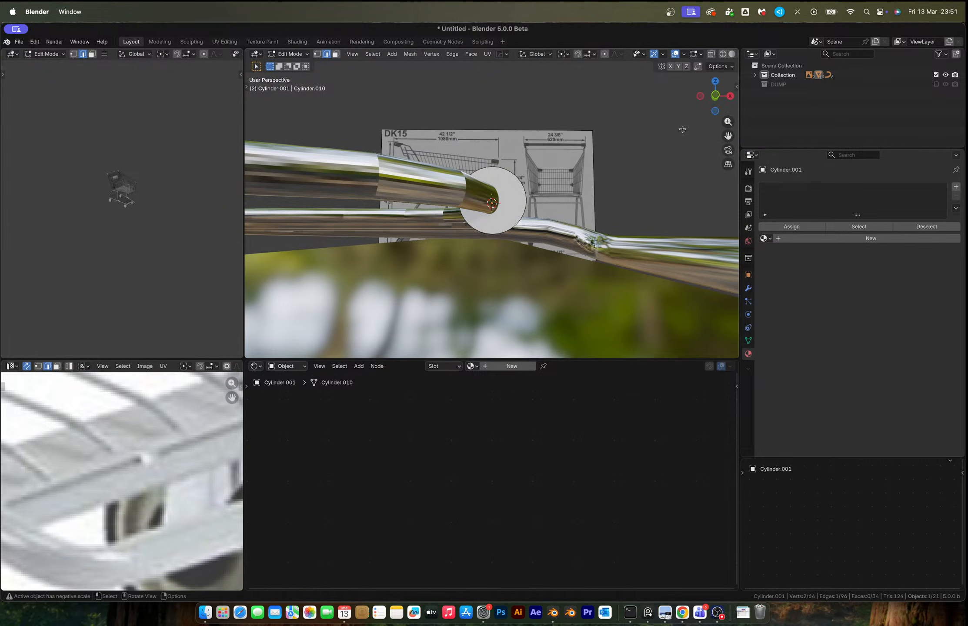
left_click(717, 96)
key("z")
left_click(630, 222)
key("alt+z")
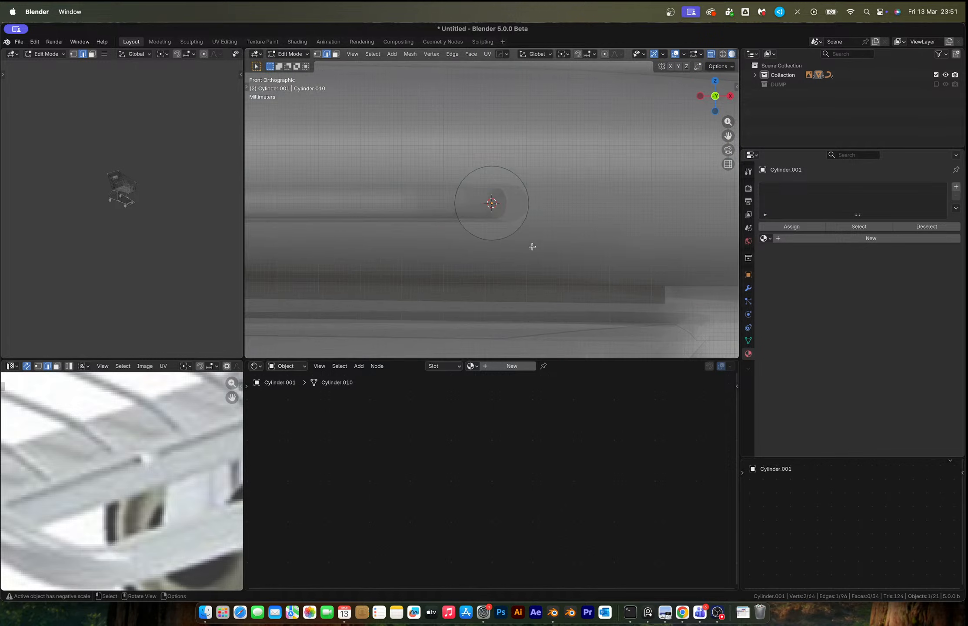
scroll(532, 246, "up", 1)
key("3")
left_click_drag(536, 265, 446, 241)
key("e")
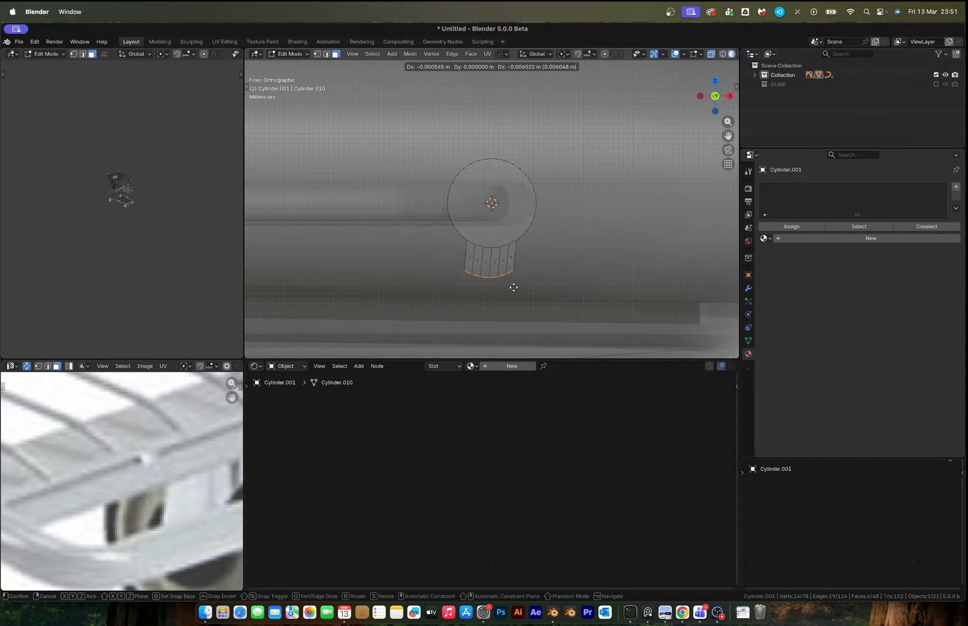
left_click(519, 340)
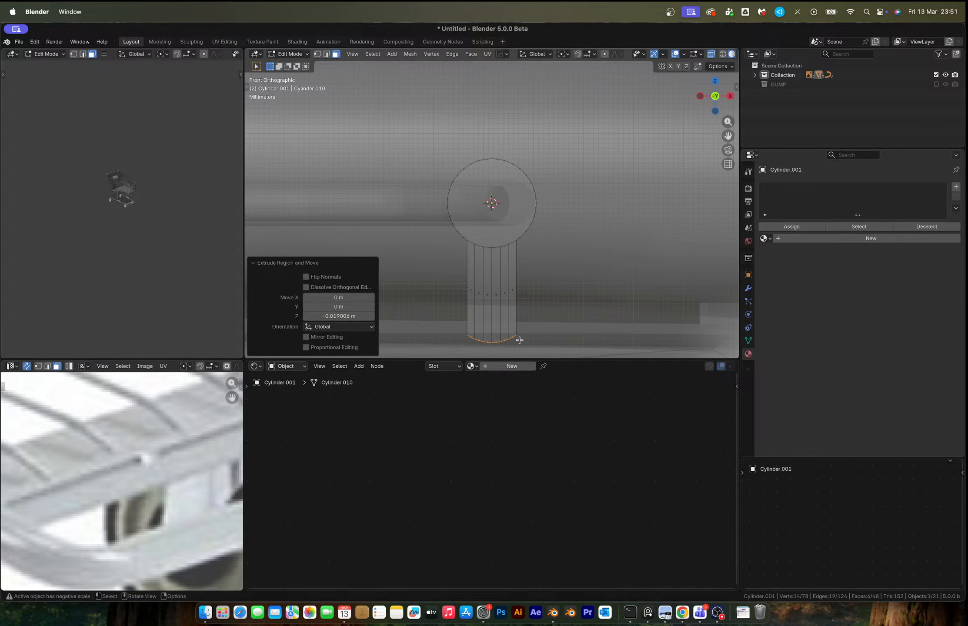
Flatten the extruded bottom faces of the clip by scaling them to 0 along Z, and return to Object Mode
key("s")
key("z")
key("0")
key("Return")
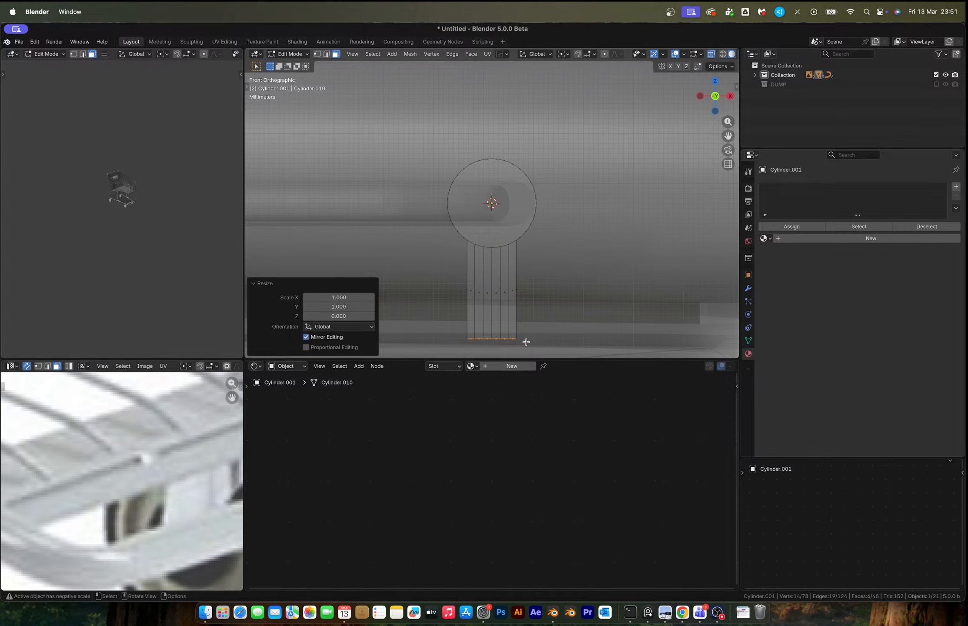
key("Tab")
key("alt+z")
Apply Shade Auto Smooth to the outer wire loops of the base rack
middle_click_drag(528, 343, 498, 268)
scroll(504, 292, "down", 3)
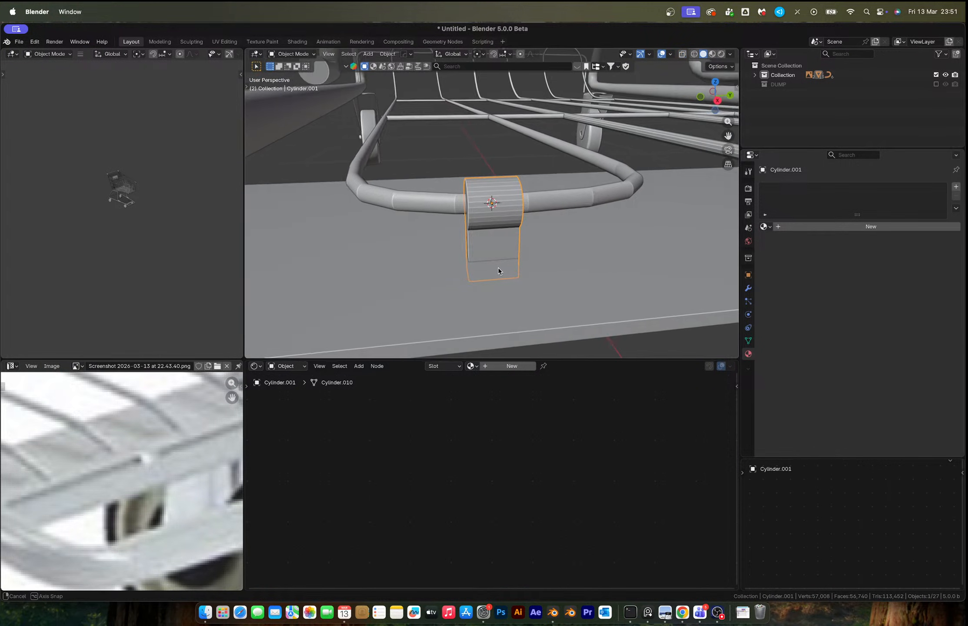
scroll(505, 263, "down", 1)
scroll(522, 246, "down", 2)
left_click(537, 207)
right_click(540, 205)
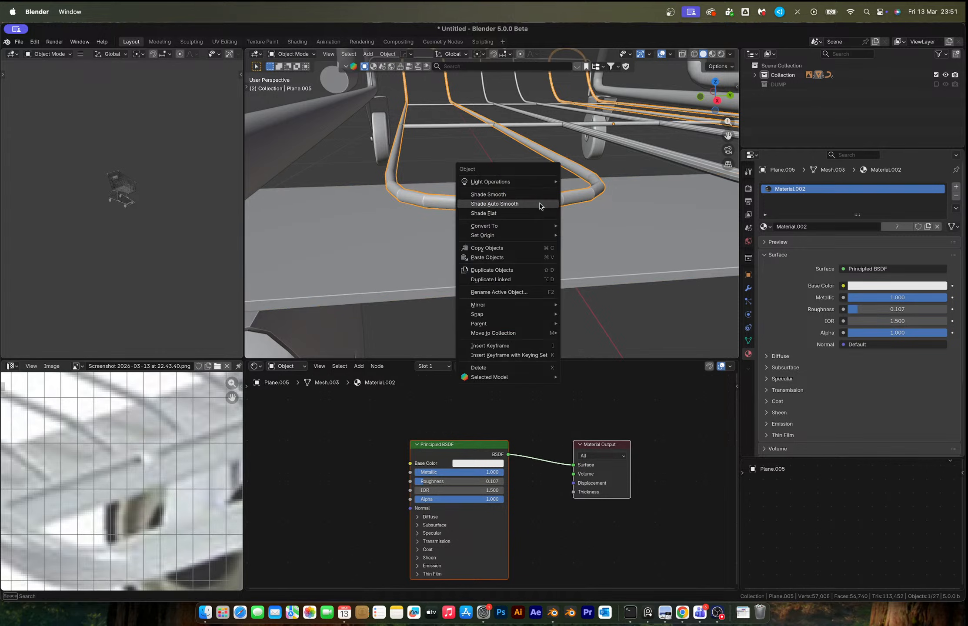
left_click(540, 204)
Duplicate the clip about 0.262 m along Y and shift the copy back about 0.013 m to sit on the middle wire loop
left_click(503, 209)
scroll(515, 220, "down", 3)
middle_click_drag(539, 217, 486, 248, "shift")
key("shift+d")
key("x")
key("y")
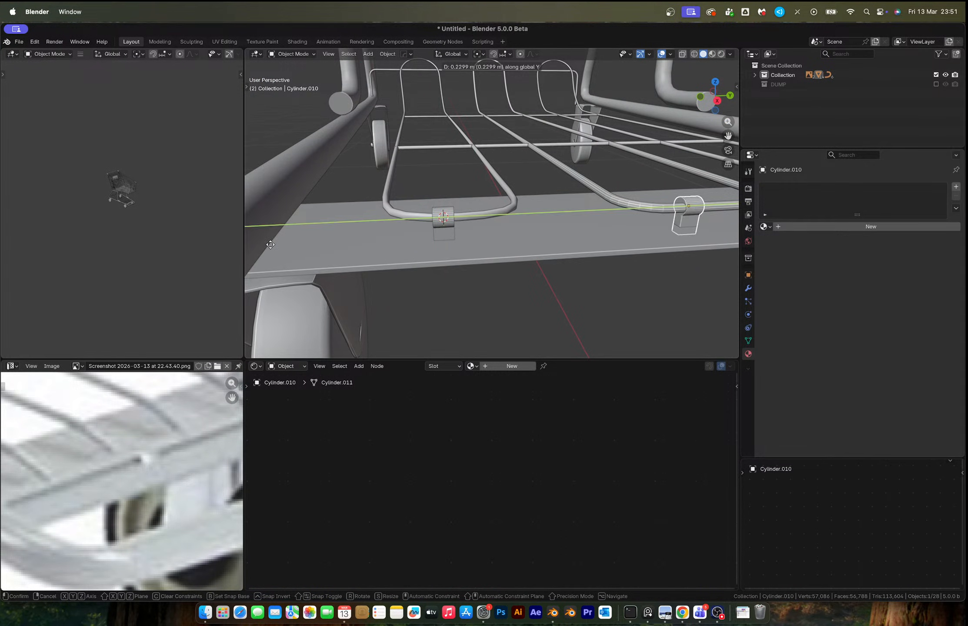
left_click(304, 251)
middle_click_drag(305, 251, 576, 254)
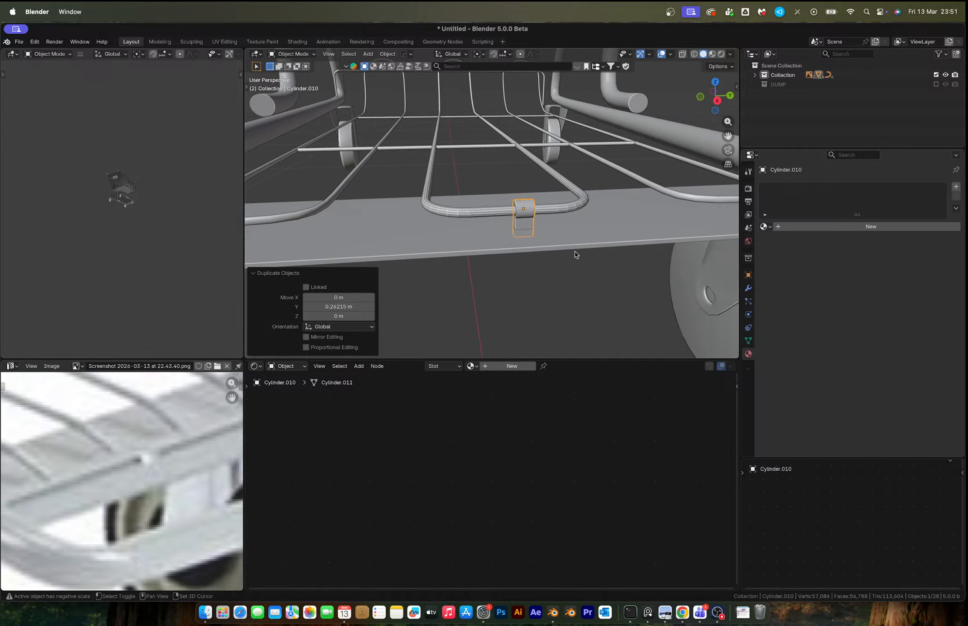
key("g")
key("y")
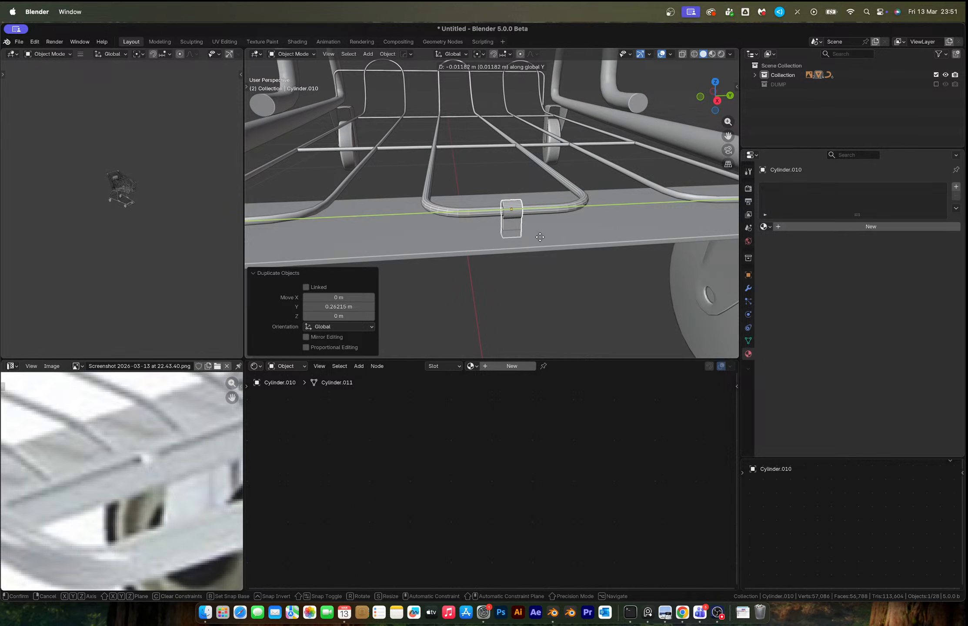
left_click(350, 240)
Try to mirror the first clip across the front plate onto the opposite outer wire loop
scroll(270, 220, "down", 2)
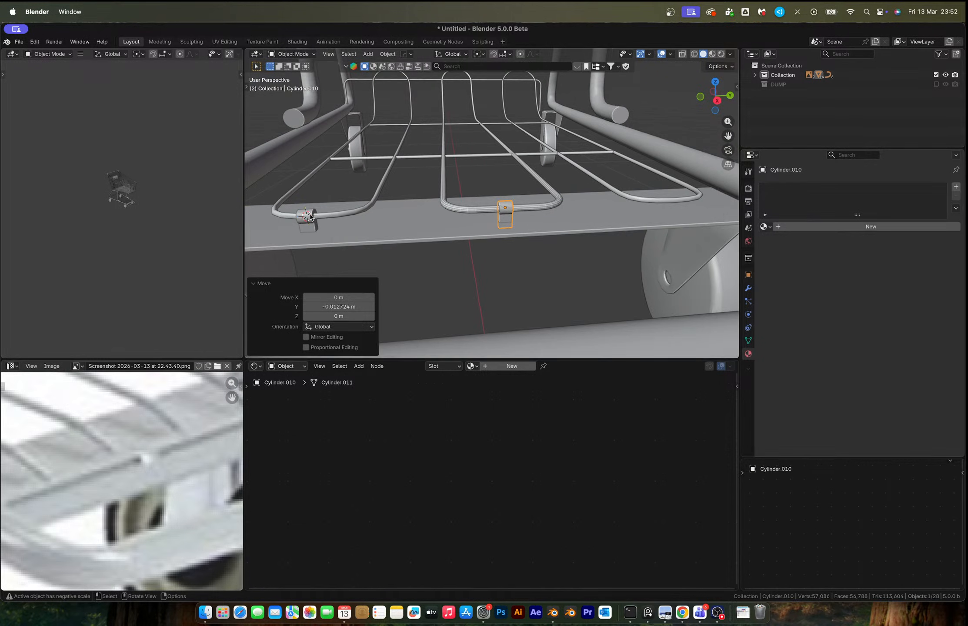
left_click(309, 224)
left_click(384, 228, "shift")
key("alt+x")
left_click(436, 225)
middle_click_drag(437, 225, 514, 234)
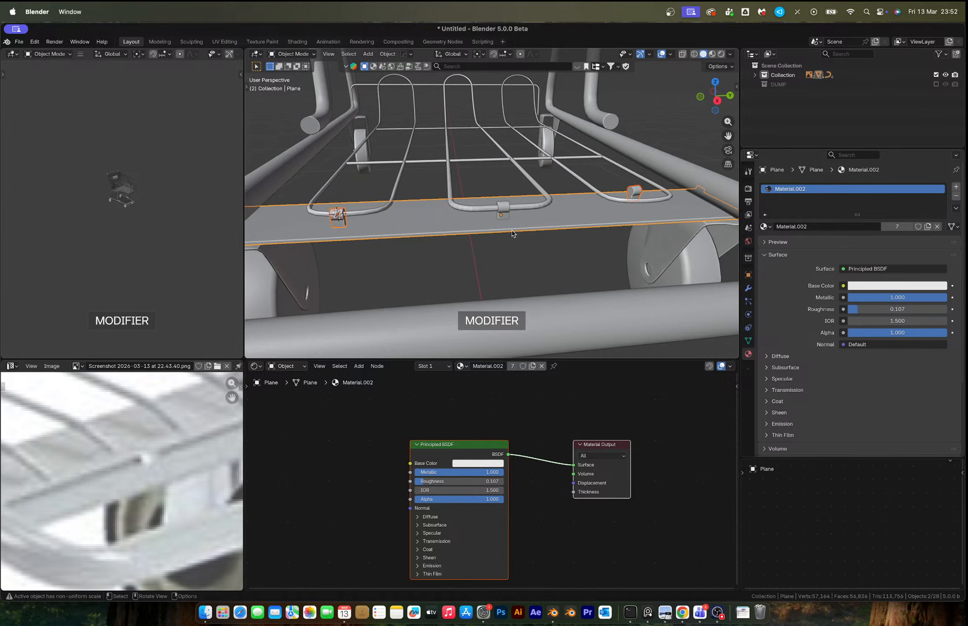
Duplicate the middle clip along Y onto the outer wire loop that has no clip
left_click(506, 211)
key("g")
key("y")
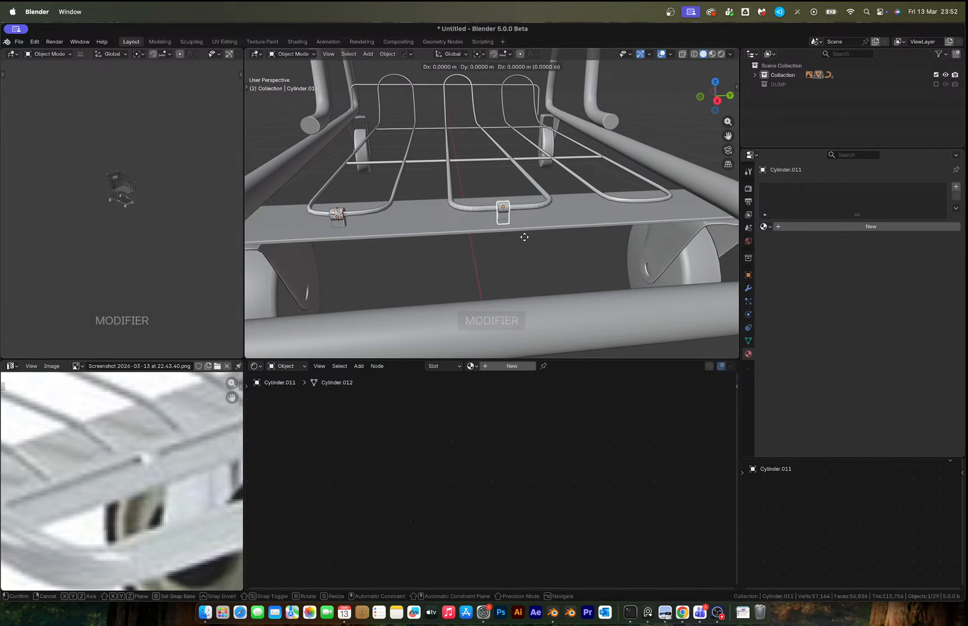
left_click(674, 242)
left_click(604, 192)
Examine the whole cart with the clips in place on the base rack
scroll(510, 225, "down", 3)
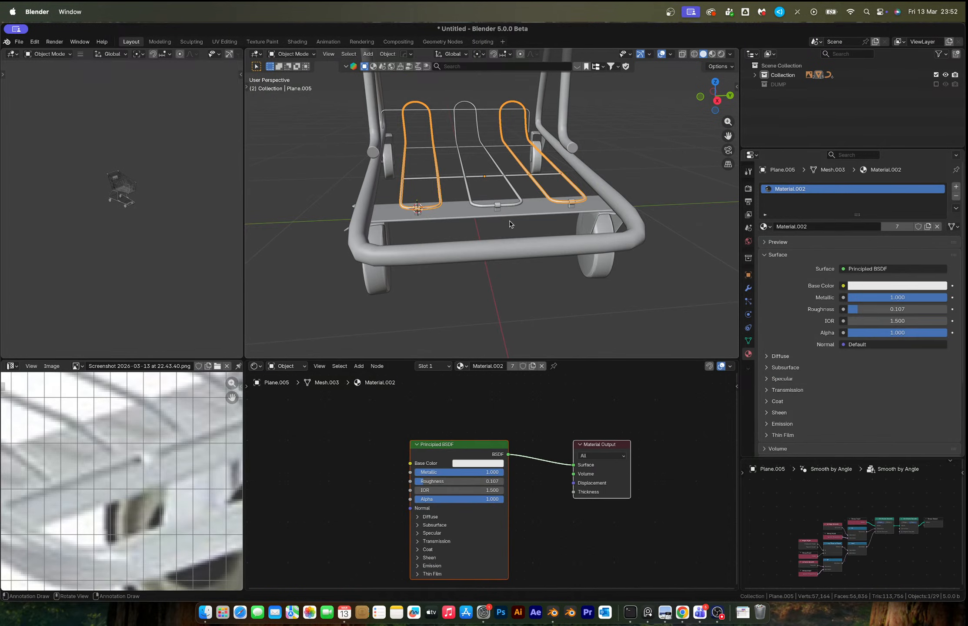
middle_click_drag(511, 225, 589, 225)
scroll(590, 226, "down", 4)
scroll(590, 226, "down", 4)
key("z")
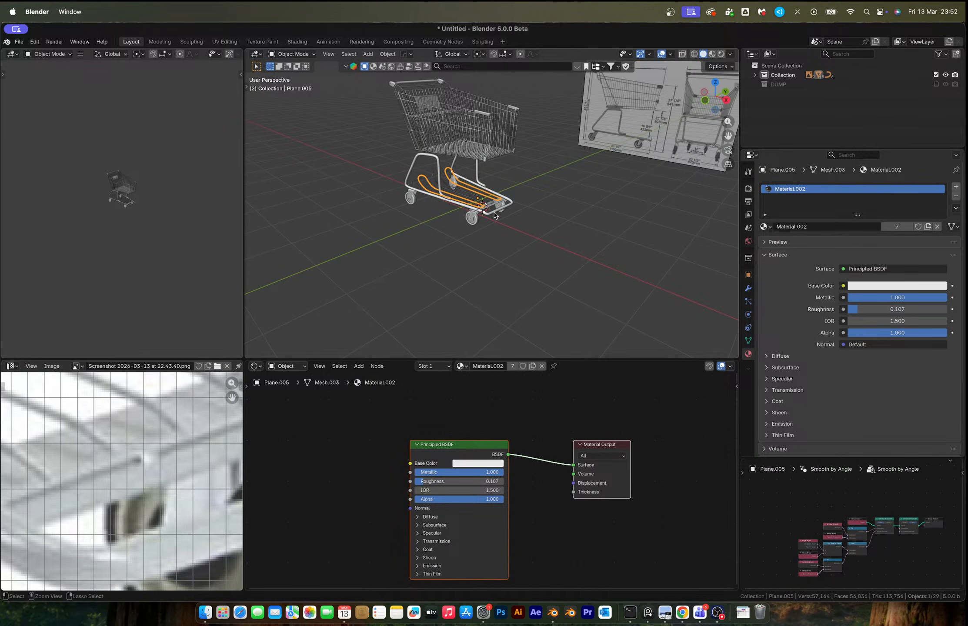
key("super+s")
Switch to the YouTube channel's live page in the browser and open the Day 41 SHOPPING CART live stream
key("ctrl+Right")
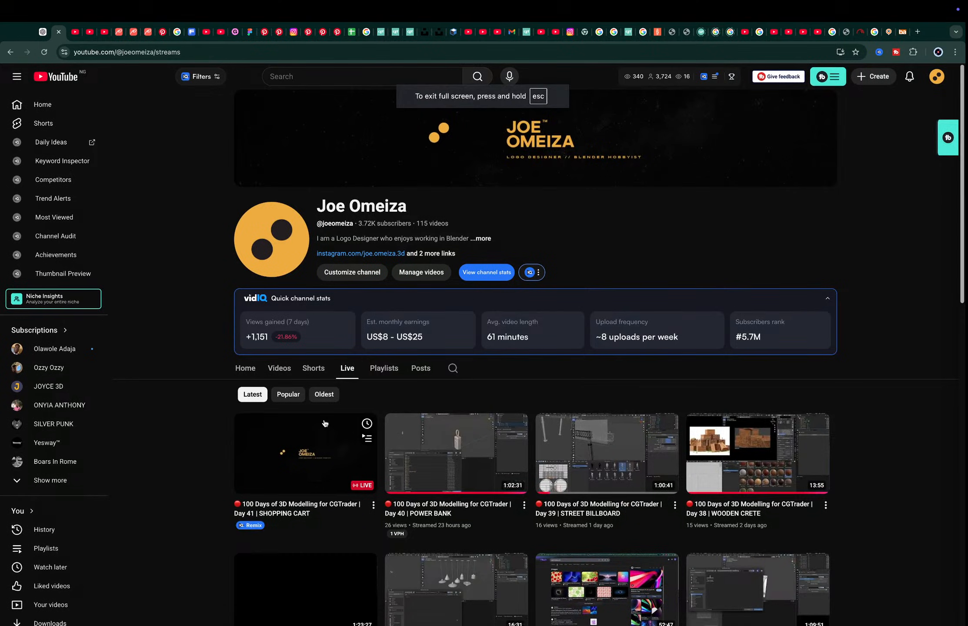
middle_click(308, 454)
left_click(73, 31)
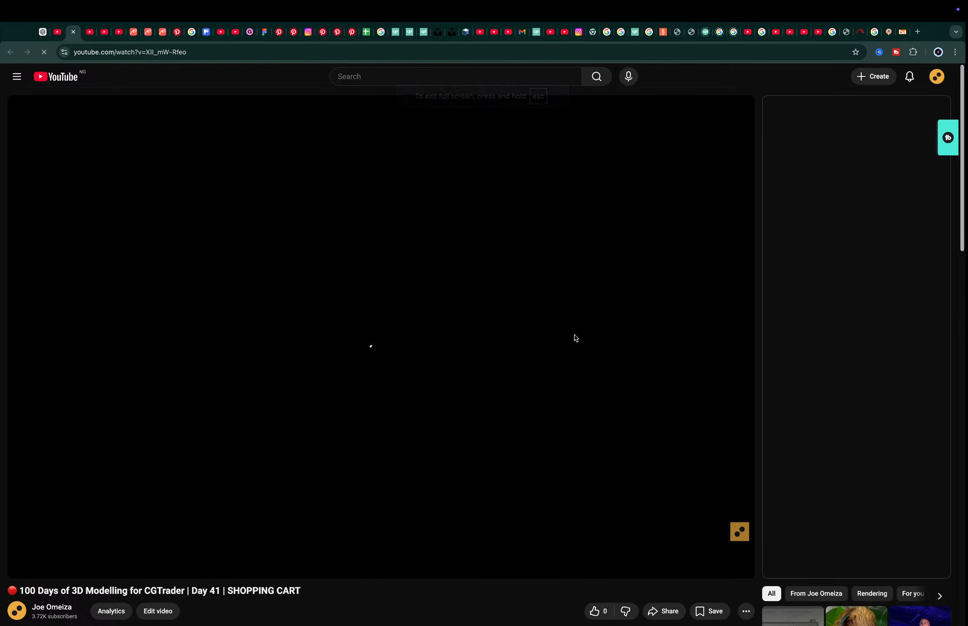
scroll(591, 350, "down", 1)
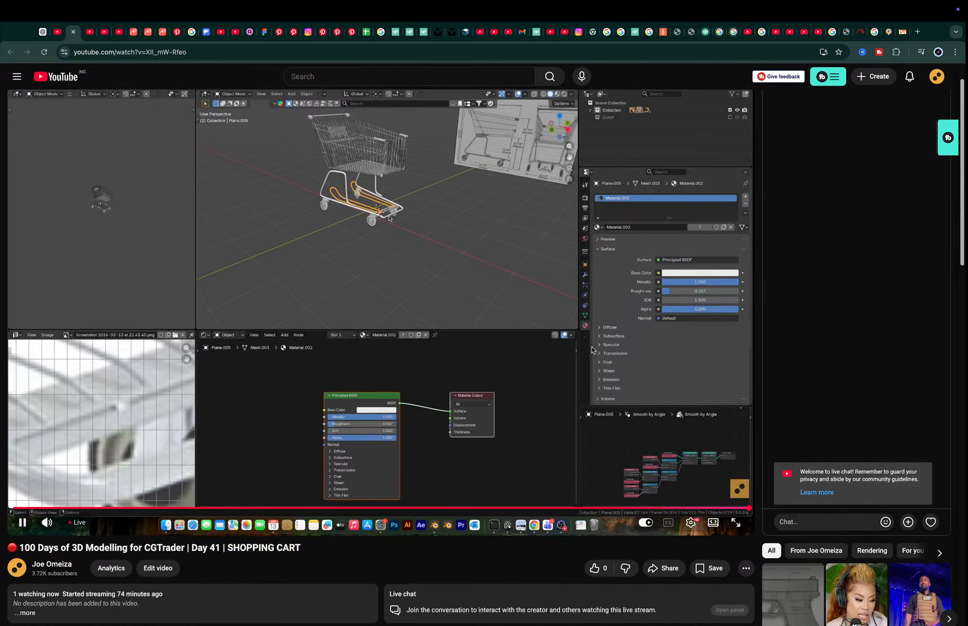
Leave the live stream page and look up the Trolley entry in the CGTrader_100_Day_Tracker spreadsheet
scroll(591, 350, "down", 3)
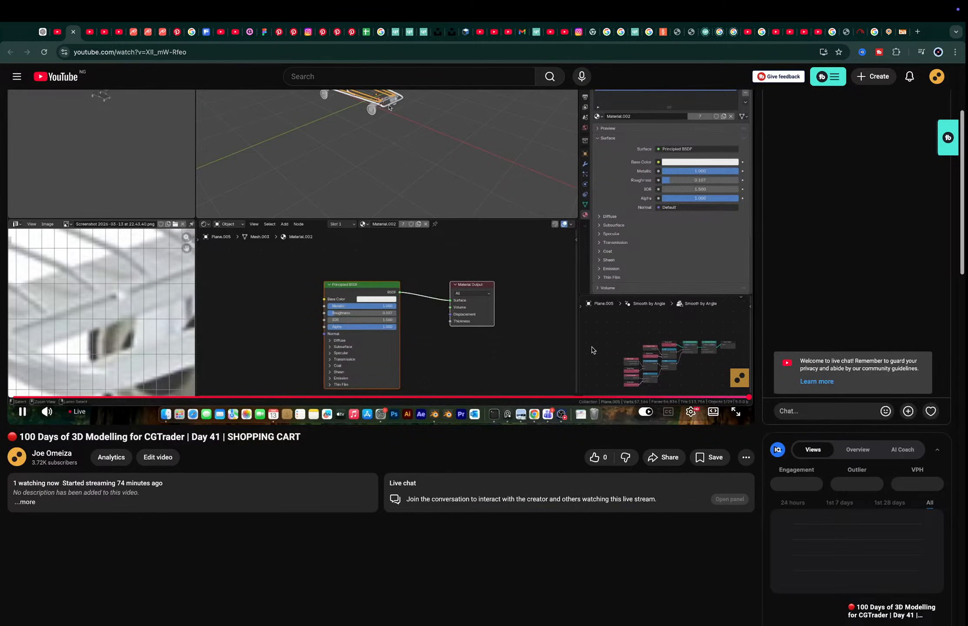
key("super+bracketleft")
key("super+Tab")
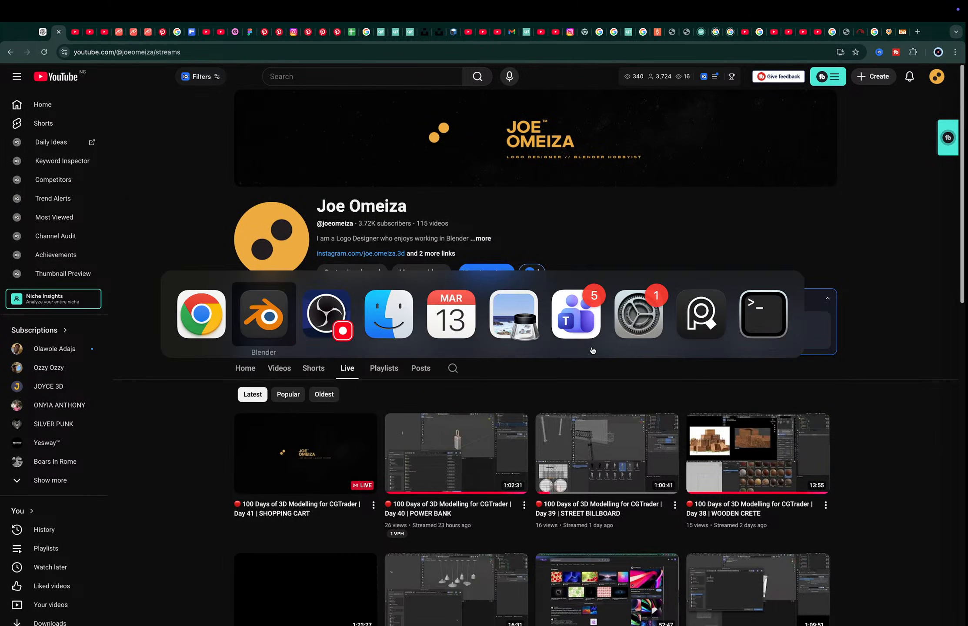
key("super+Tab")
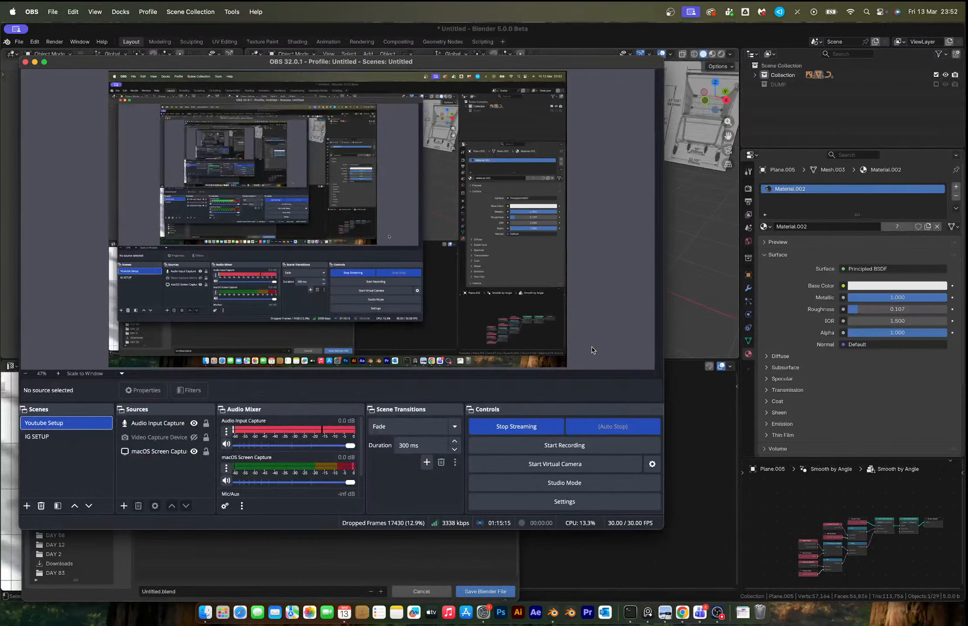
key("super+Tab")
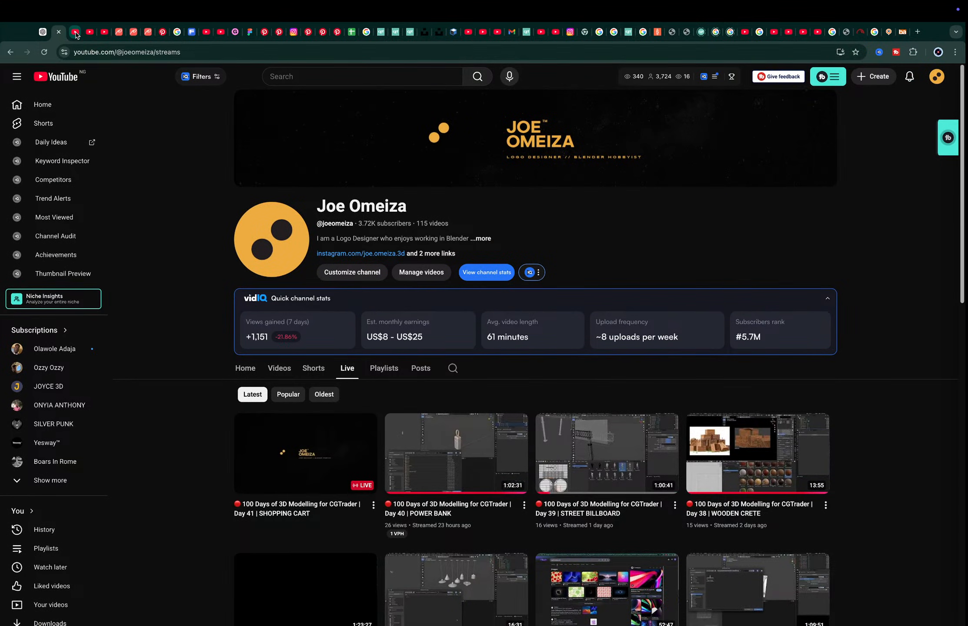
left_click(351, 32)
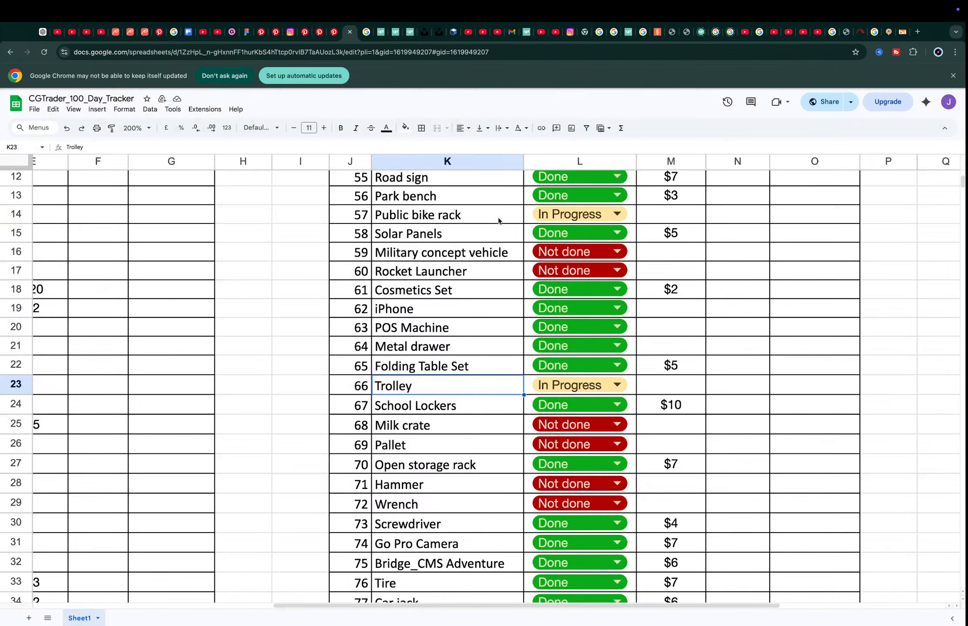
Switch to Blender's save dialog, then create and open a DAY 66 folder inside 100 MODELS ON CG TRADER
key("super+Tab")
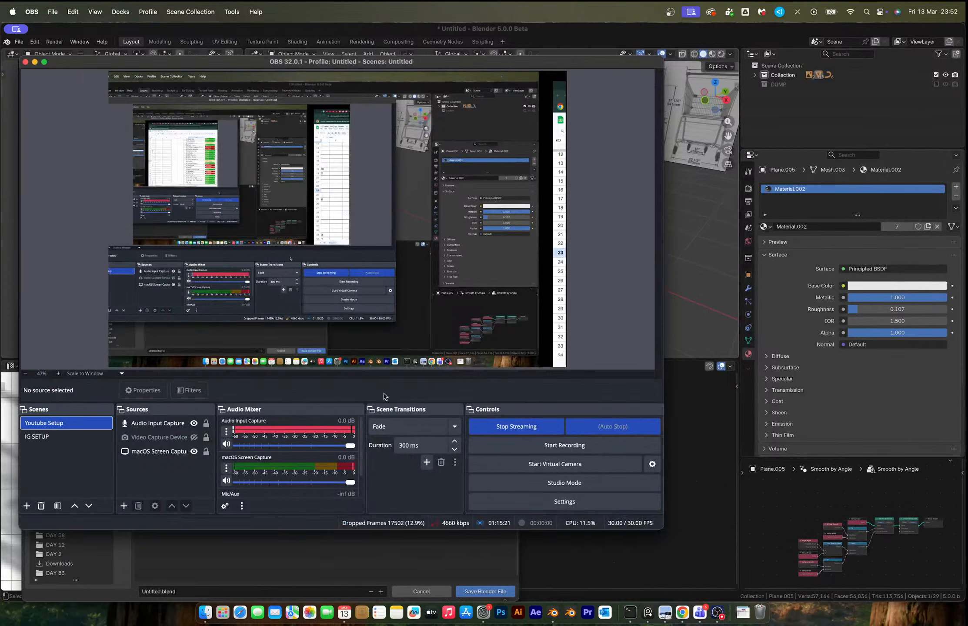
key("super+Tab")
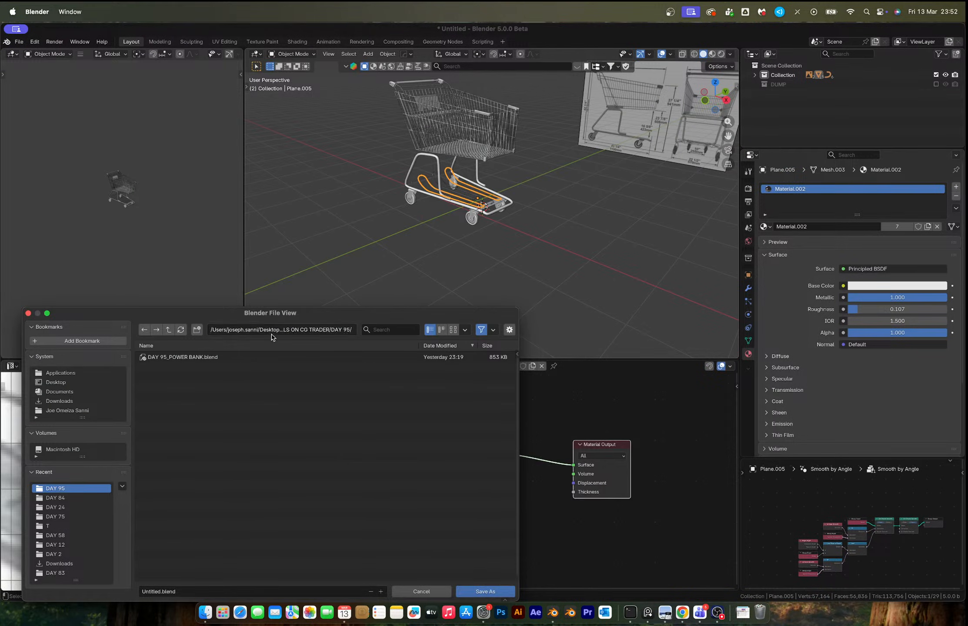
left_click(328, 335)
left_click_drag(334, 333, 403, 335)
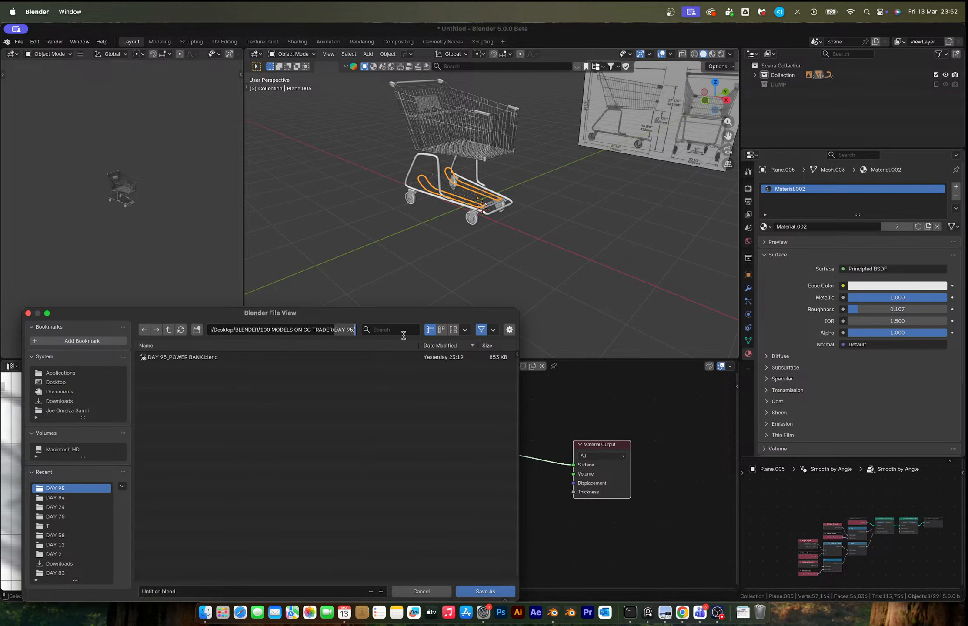
key("BackSpace")
key("Return")
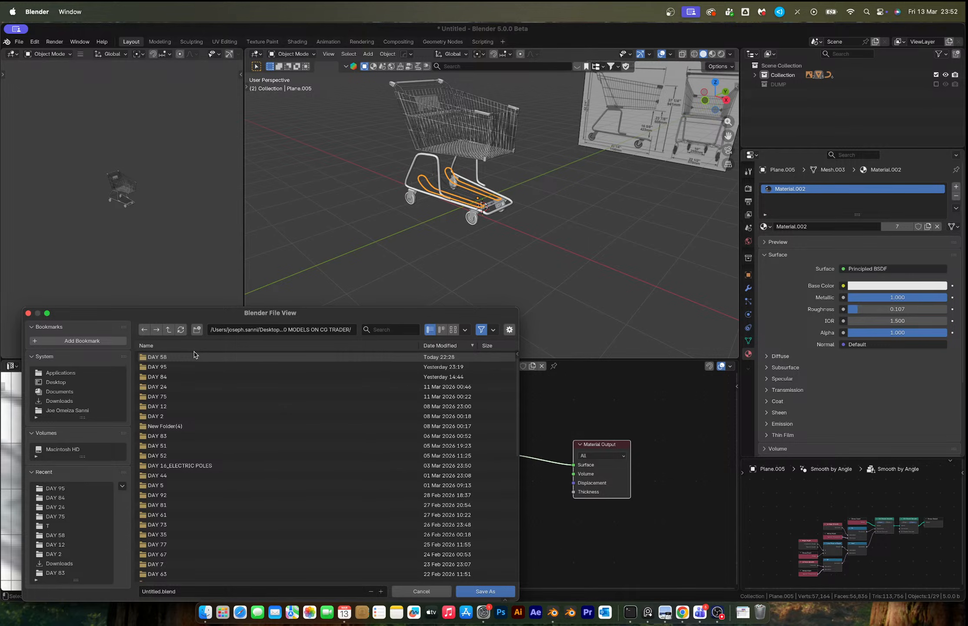
left_click(196, 330)
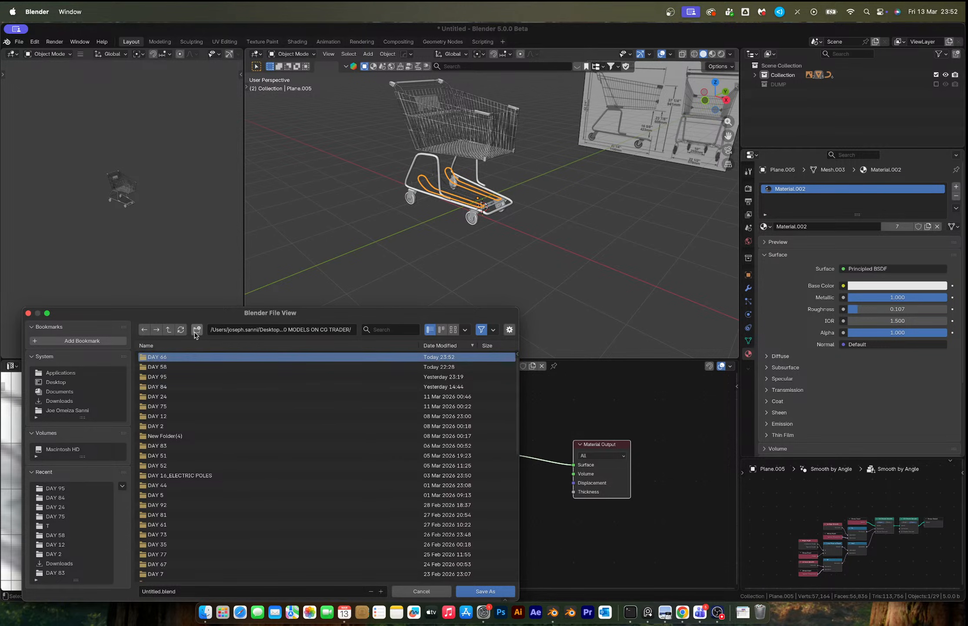
left_click(176, 362)
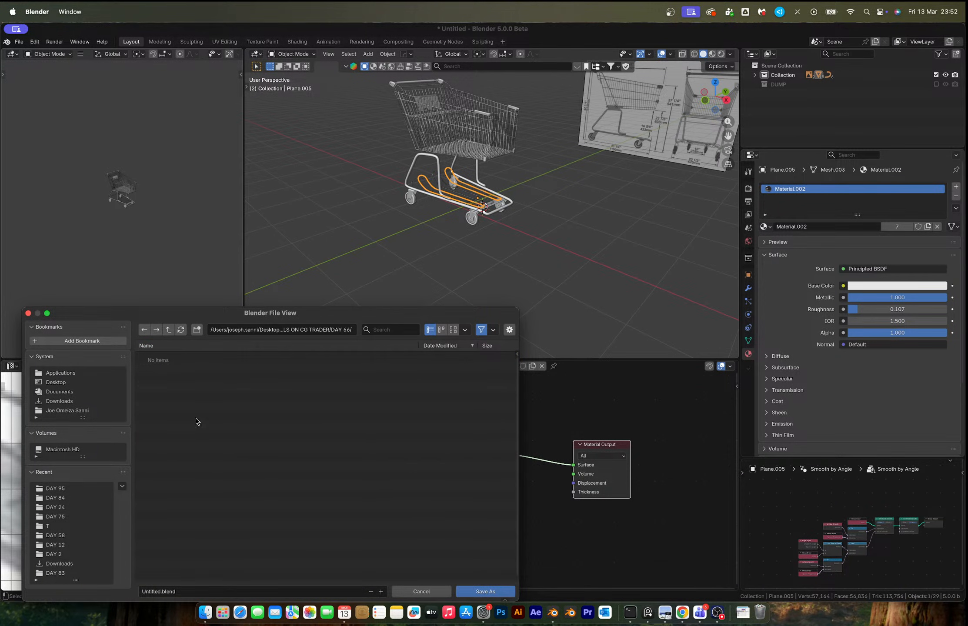
Save the Blender file in the DAY 66 folder as DAY 66_SHOPPING CART TROLLEY.blend
left_click(188, 598)
type("DAY 66_SHOPPING CART TROLLEY")
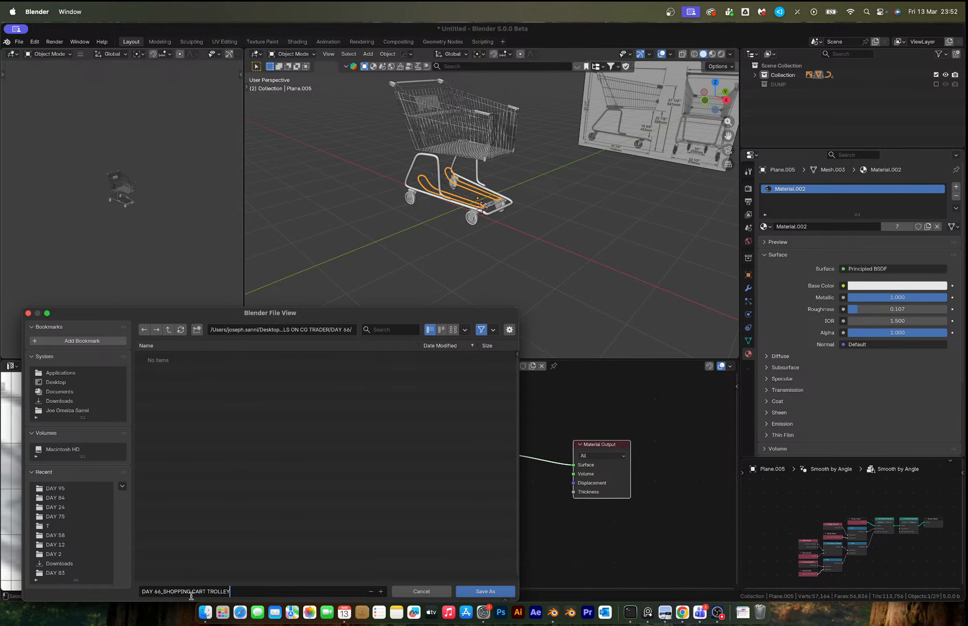
key("Return")
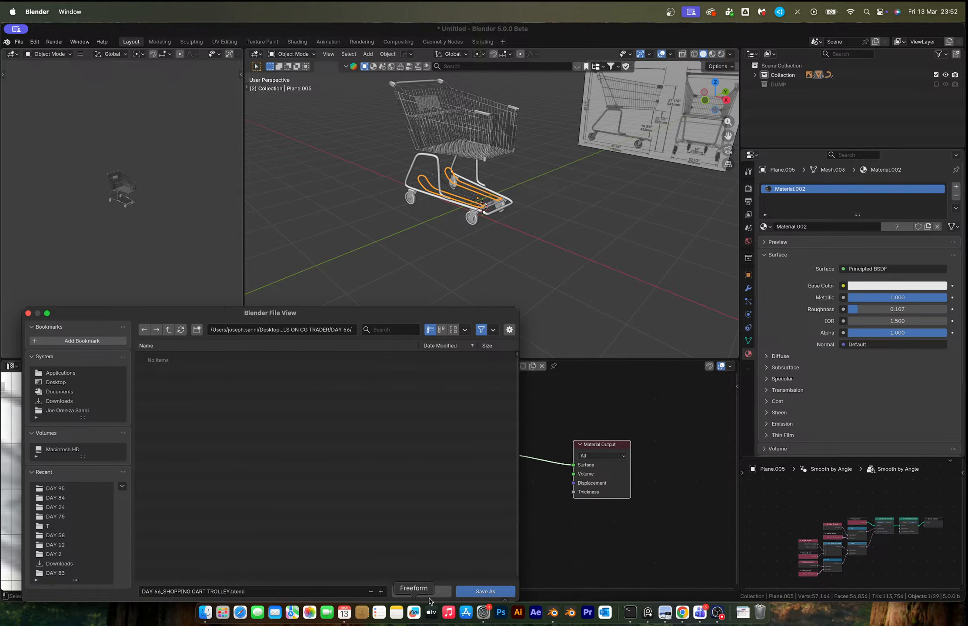
left_click(481, 593)
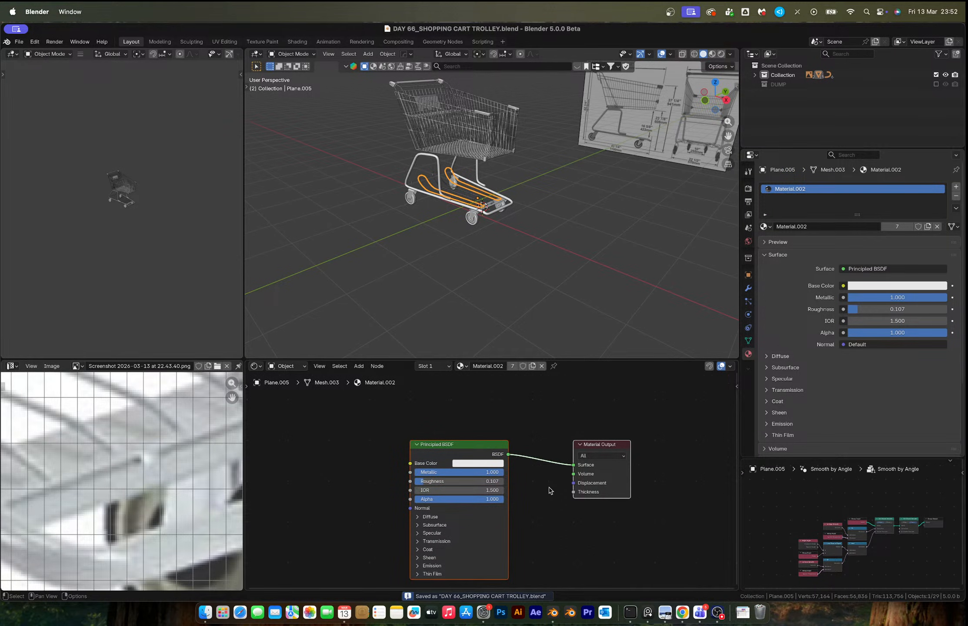